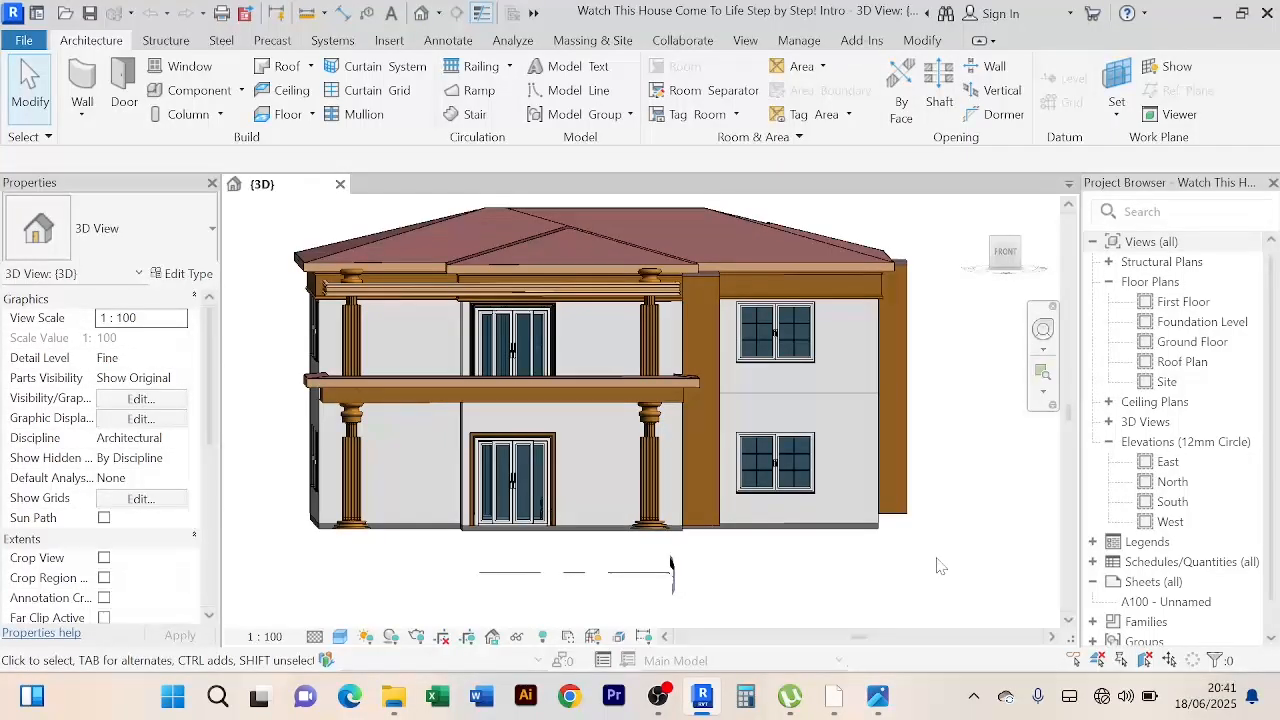
Step: Examine the front facade of the house and the ground floor slab edge around the entrance in 3D
{"action": "middle_click_drag", "start_coordinate": [937, 566], "coordinate": [950, 554], "text": "shift"}
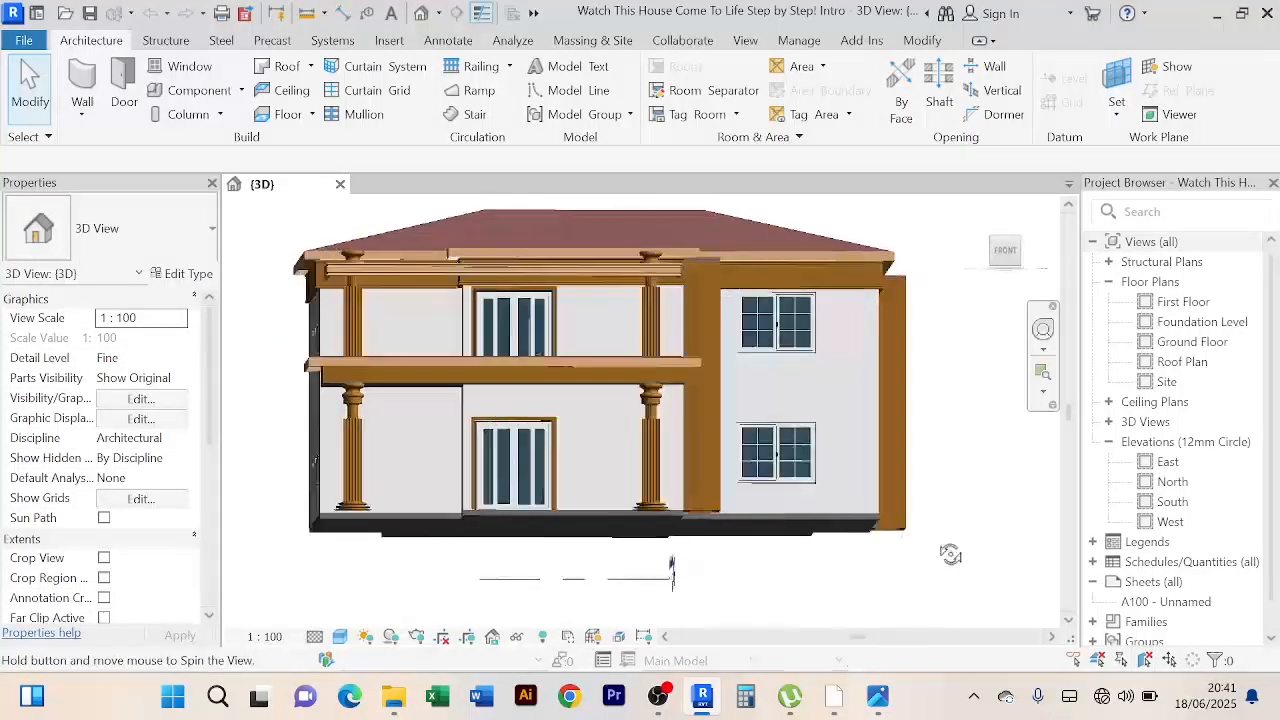
{"action": "scroll", "coordinate": [820, 327], "scroll_direction": "up", "scroll_amount": 4}
{"action": "scroll", "coordinate": [845, 310], "scroll_direction": "down", "scroll_amount": 2}
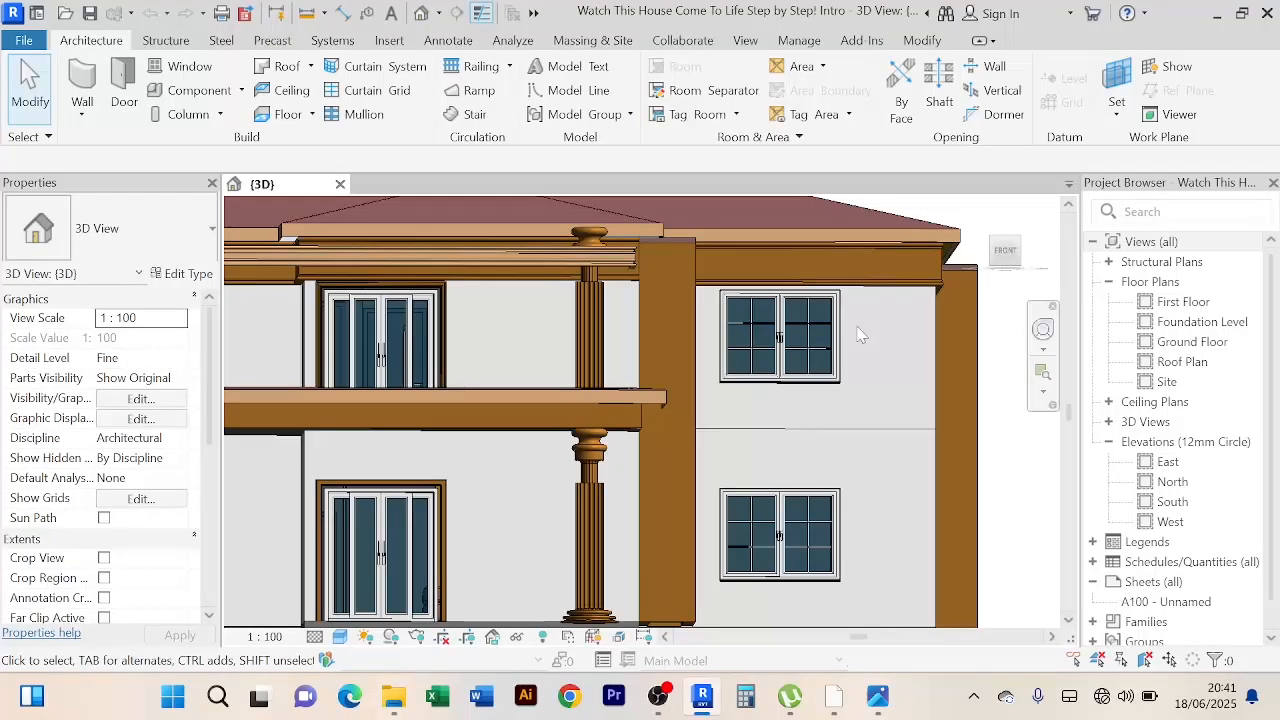
{"action": "scroll", "coordinate": [858, 335], "scroll_direction": "down", "scroll_amount": 5}
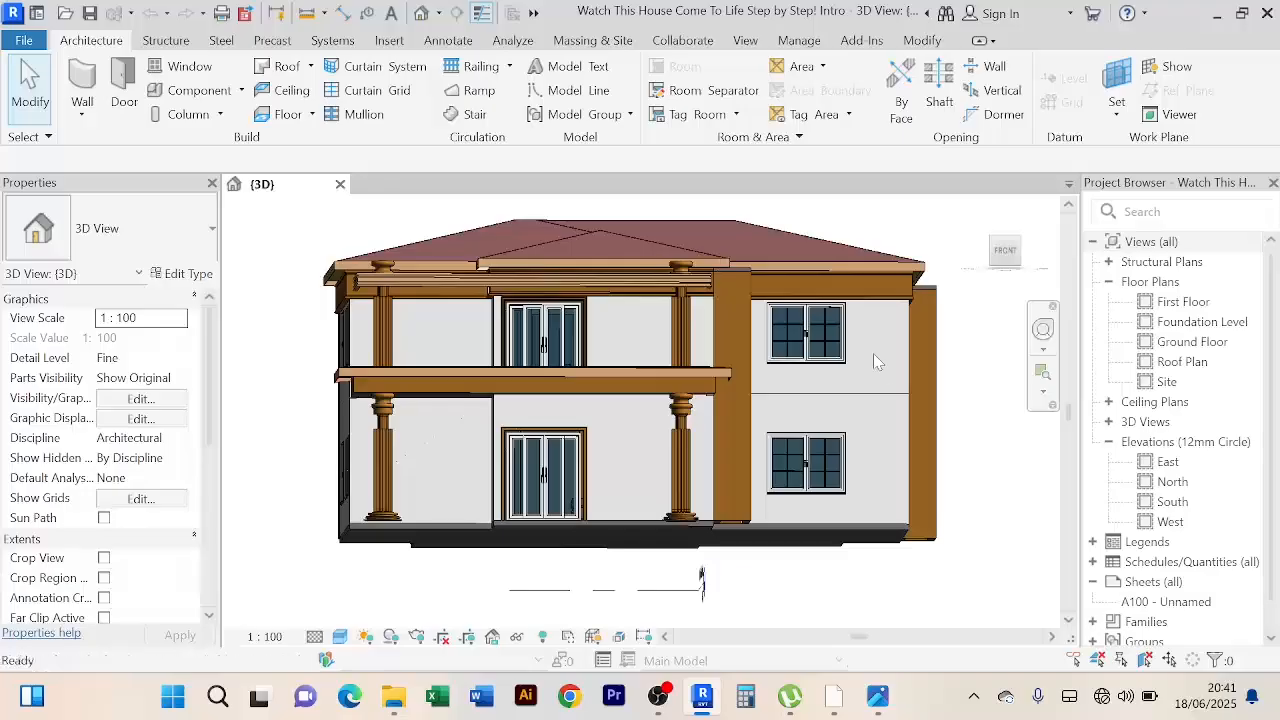
{"action": "mouse_move", "coordinate": [874, 356]}
{"action": "middle_mouse_down", "text": "shift"}
{"action": "mouse_move", "coordinate": [891, 394]}
{"action": "mouse_move", "coordinate": [866, 388]}
{"action": "mouse_move", "coordinate": [890, 376]}
{"action": "mouse_move", "coordinate": [868, 380]}
{"action": "middle_mouse_up", "text": "shift"}
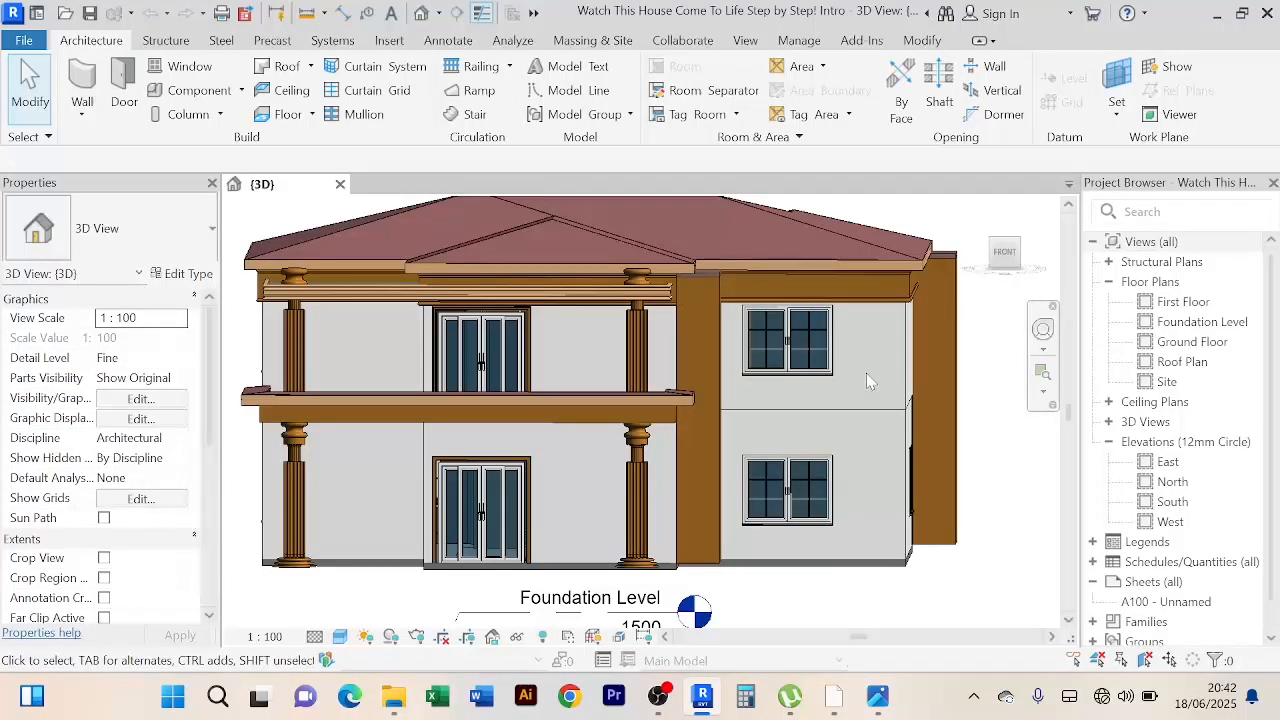
{"action": "middle_click_drag", "start_coordinate": [995, 560], "coordinate": [945, 548]}
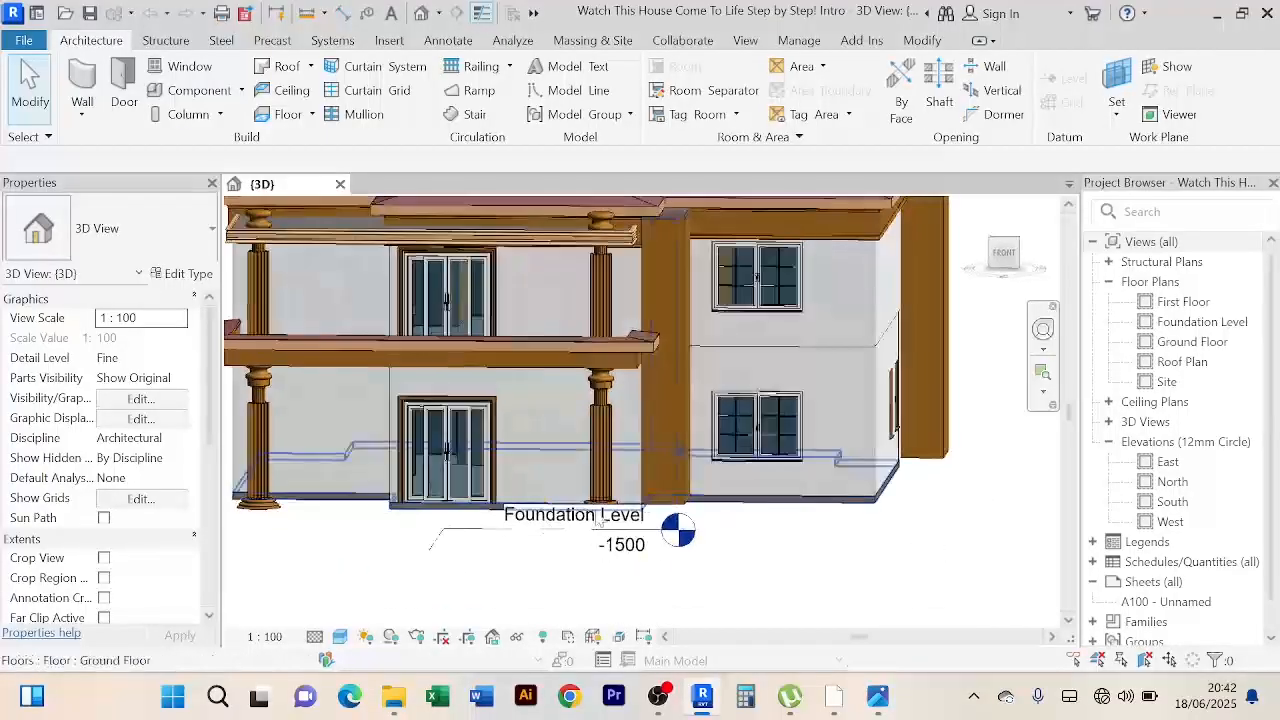
{"action": "scroll", "coordinate": [535, 521], "scroll_direction": "up", "scroll_amount": 4}
{"action": "scroll", "coordinate": [388, 535], "scroll_direction": "down", "scroll_amount": 2}
{"action": "middle_click_drag", "start_coordinate": [388, 535], "coordinate": [426, 525]}
{"action": "scroll", "coordinate": [414, 485], "scroll_direction": "down", "scroll_amount": 1}
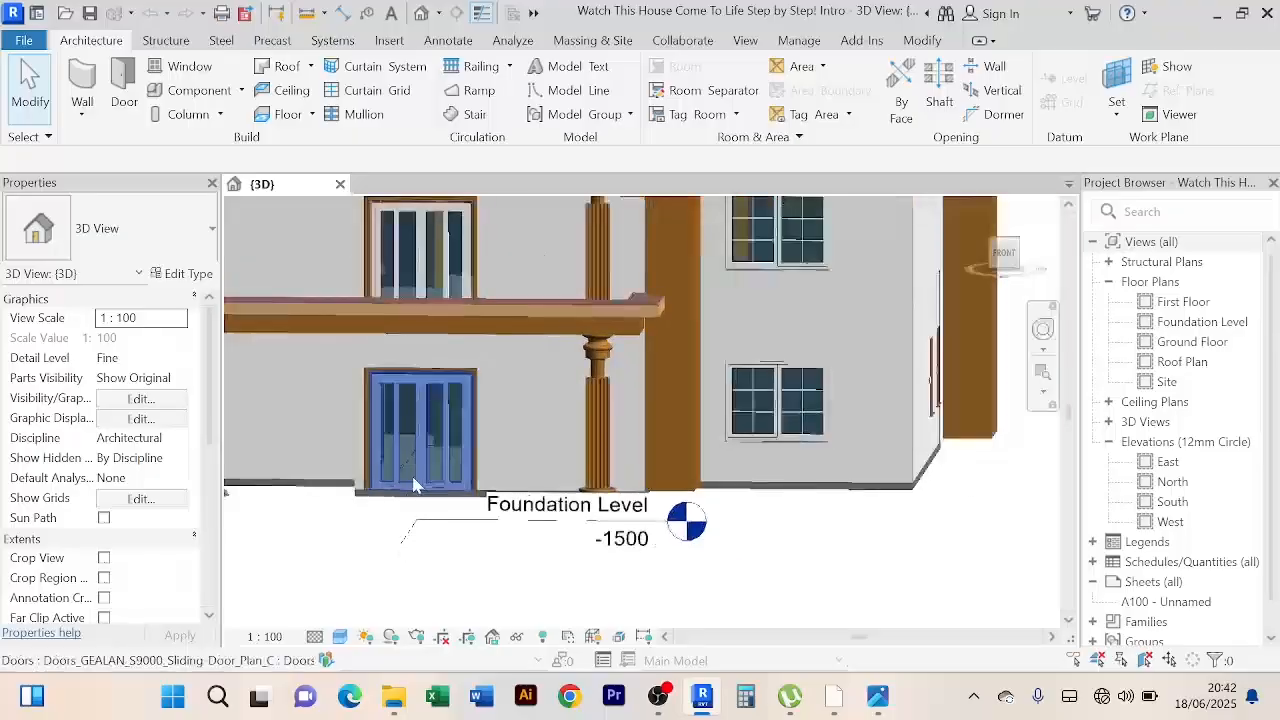
{"action": "scroll", "coordinate": [414, 485], "scroll_direction": "down", "scroll_amount": 3}
{"action": "scroll", "coordinate": [418, 465], "scroll_direction": "up", "scroll_amount": 4}
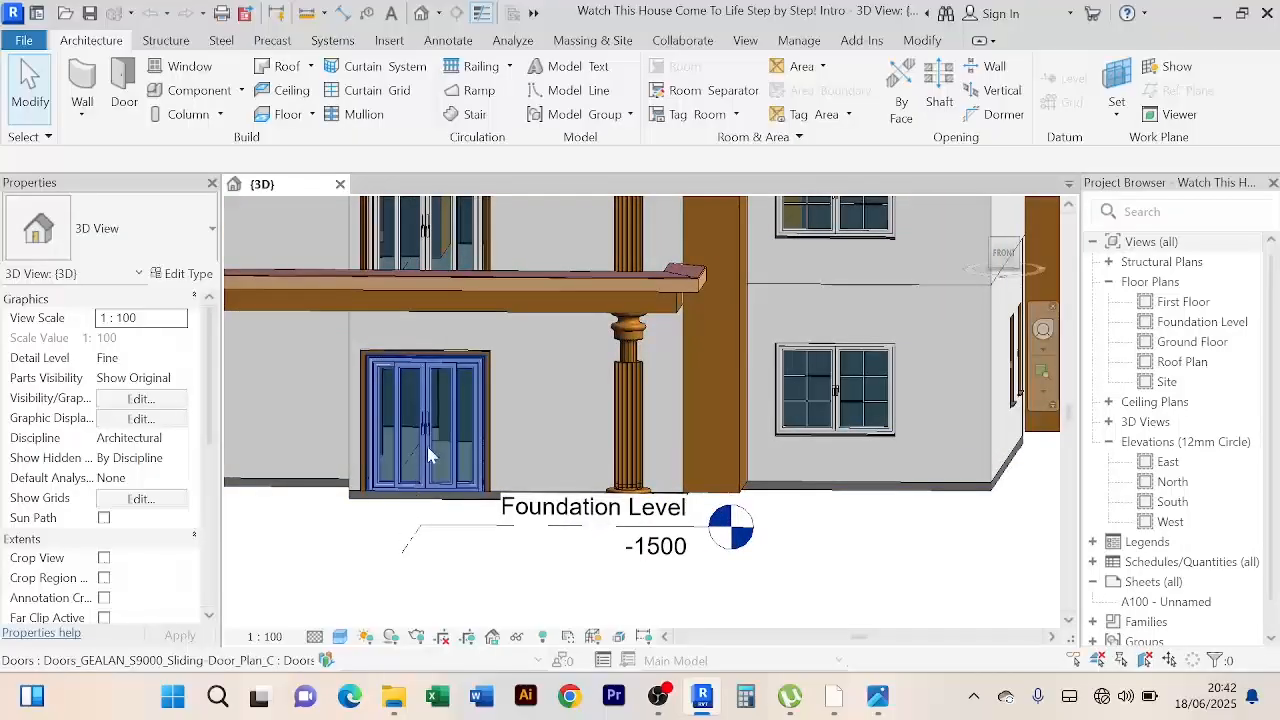
{"action": "scroll", "coordinate": [397, 535], "scroll_direction": "down", "scroll_amount": 2}
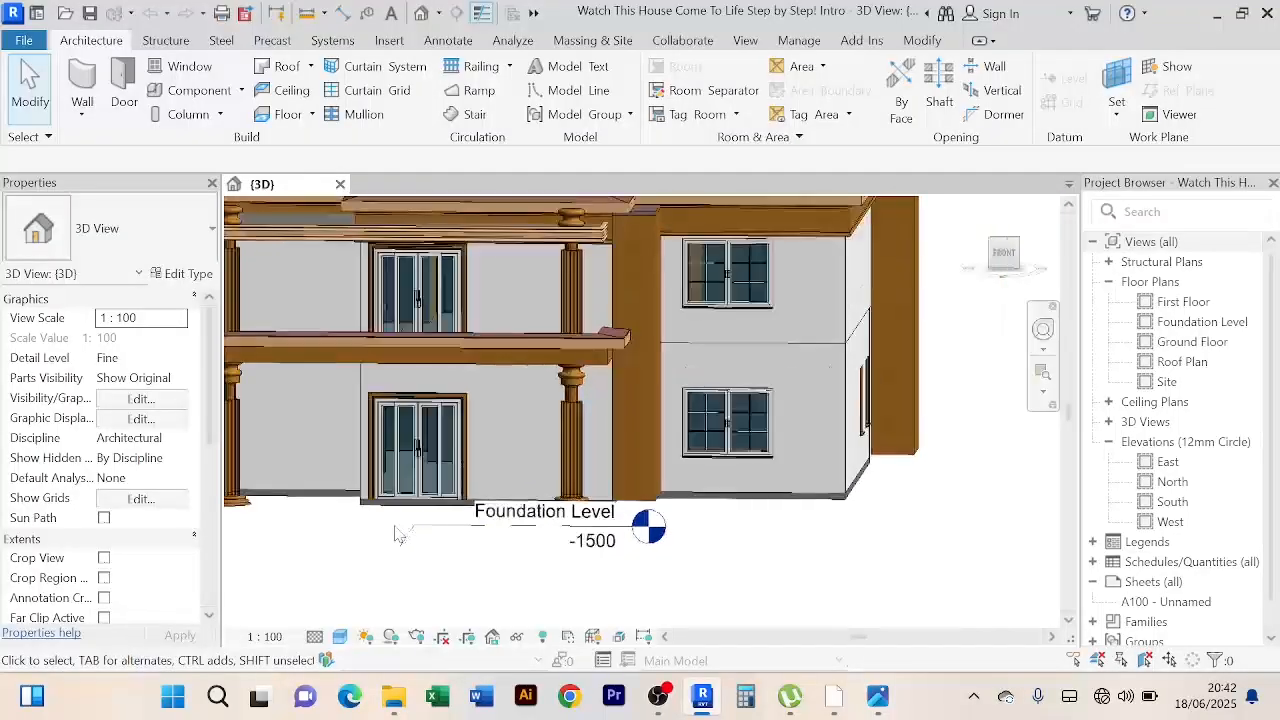
{"action": "scroll", "coordinate": [396, 540], "scroll_direction": "up", "scroll_amount": 3}
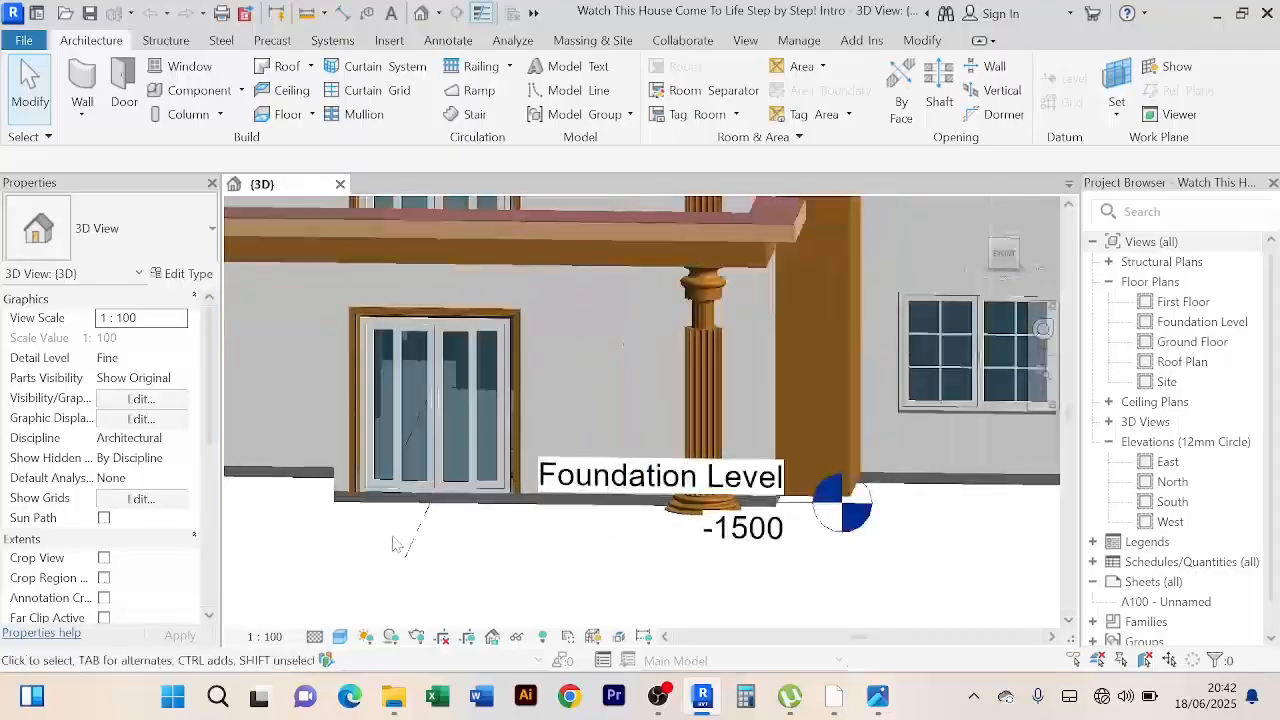
{"action": "scroll", "coordinate": [396, 540], "scroll_direction": "down", "scroll_amount": 3}
{"action": "middle_click_drag", "start_coordinate": [449, 551], "coordinate": [655, 397]}
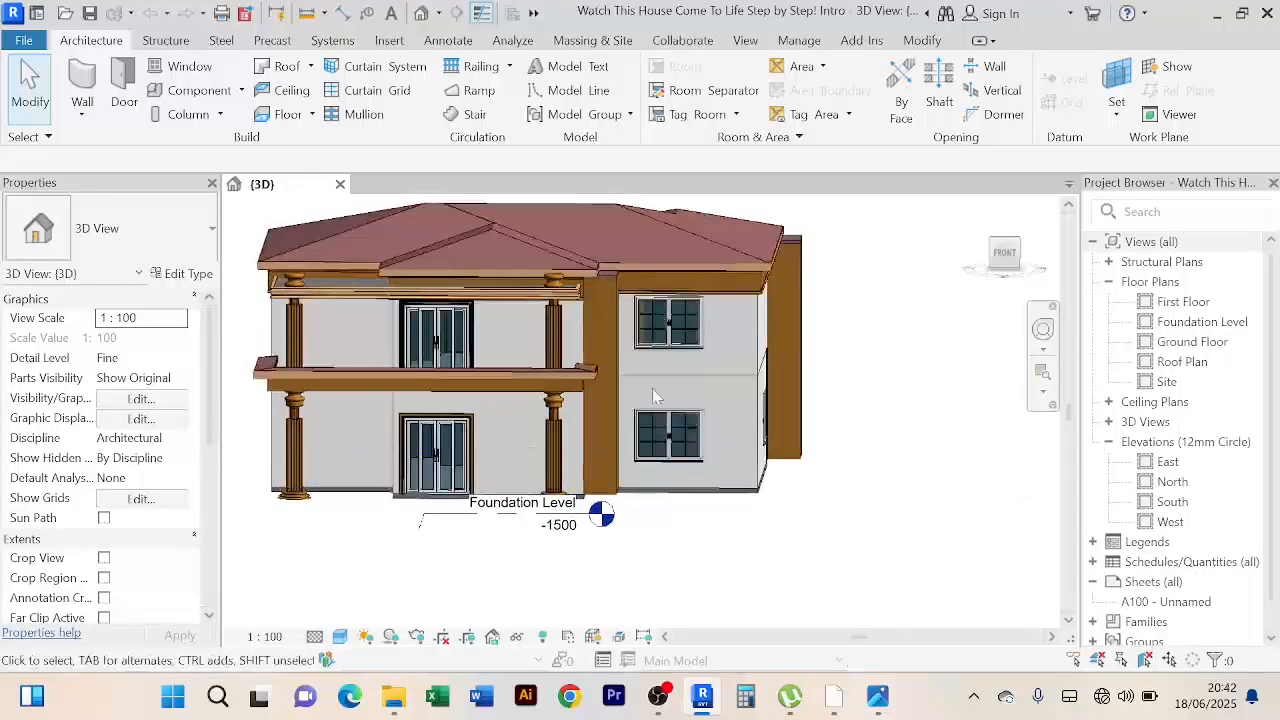
{"action": "middle_click_drag", "start_coordinate": [688, 585], "coordinate": [695, 560], "text": "shift"}
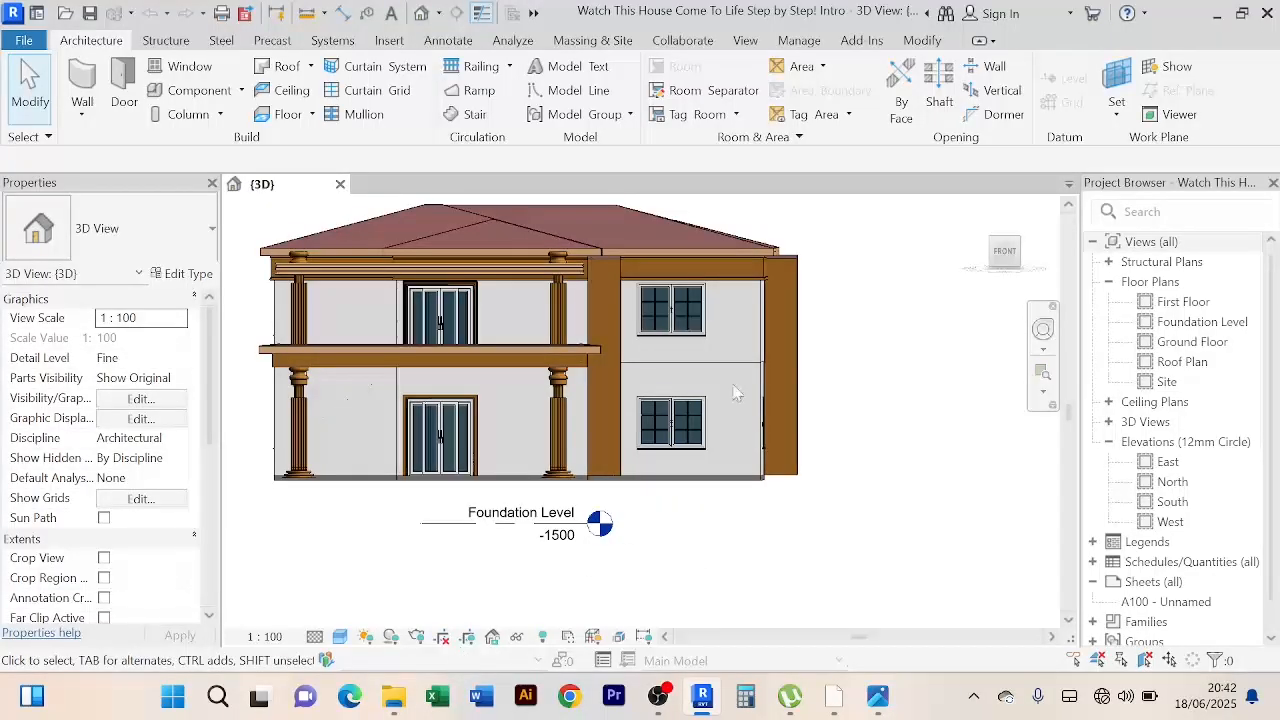
{"action": "scroll", "coordinate": [730, 375], "scroll_direction": "up", "scroll_amount": 3}
{"action": "scroll", "coordinate": [726, 368], "scroll_direction": "down", "scroll_amount": 3}
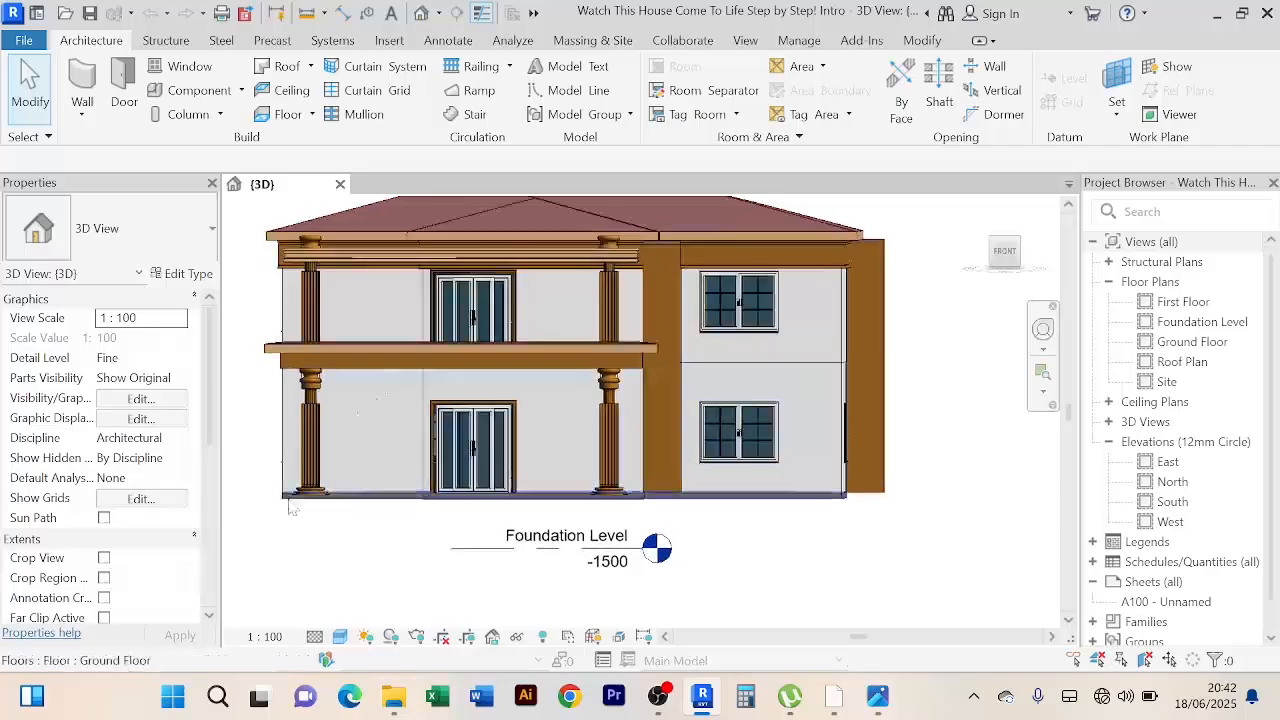
{"action": "scroll", "coordinate": [366, 548], "scroll_direction": "down", "scroll_amount": 1}
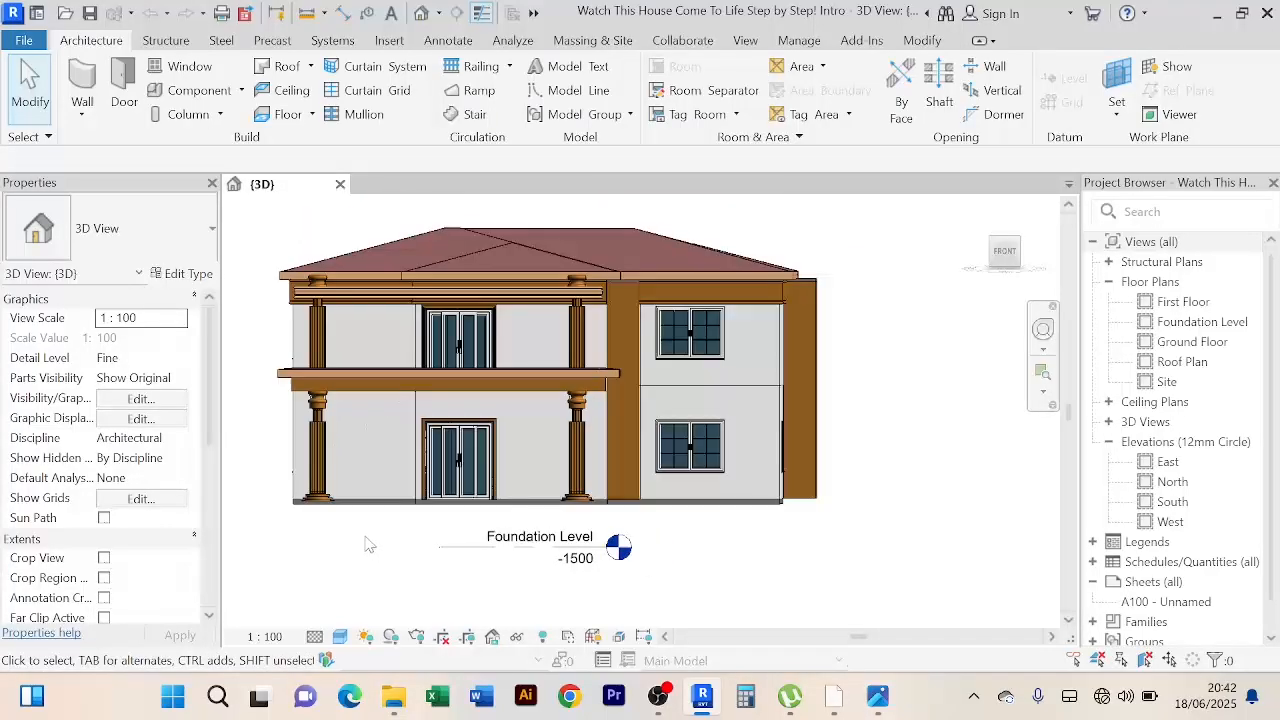
{"action": "middle_click_drag", "start_coordinate": [366, 545], "coordinate": [397, 514], "text": "shift"}
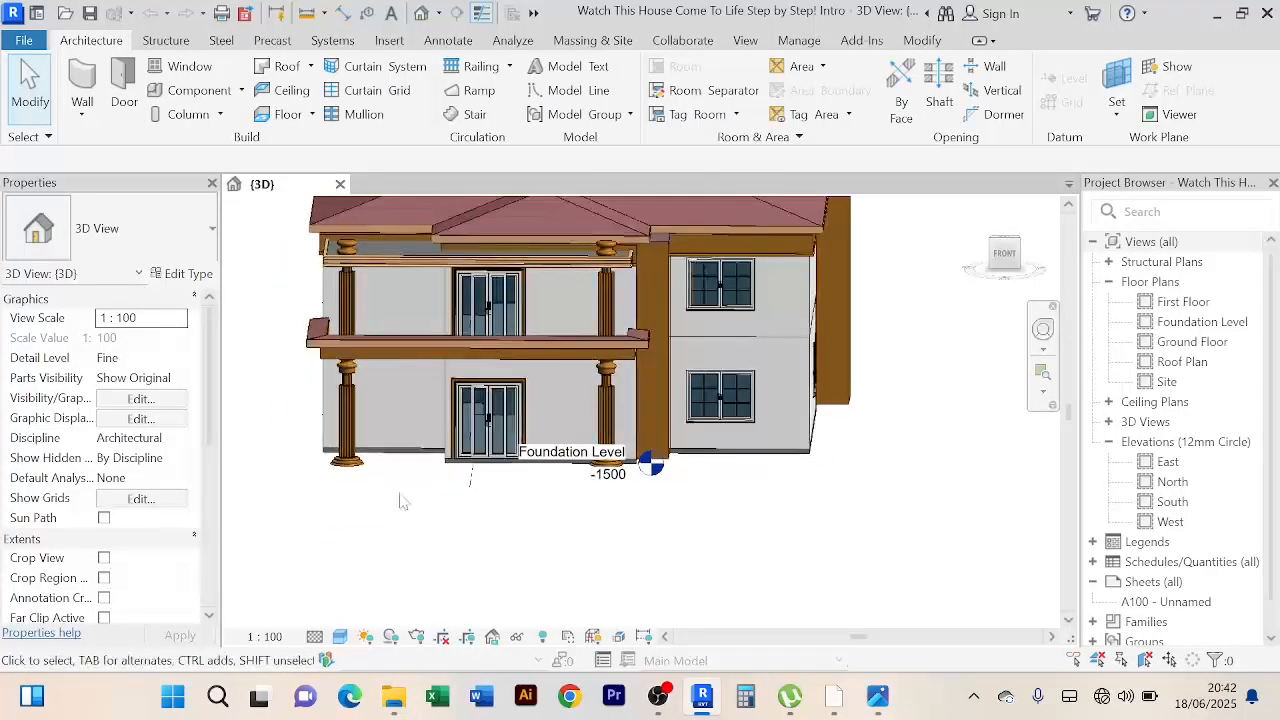
Step: Set the structure layer thickness of the Ground Floor floor type to 200 mm
{"action": "scroll", "coordinate": [400, 500], "scroll_direction": "up", "scroll_amount": 4}
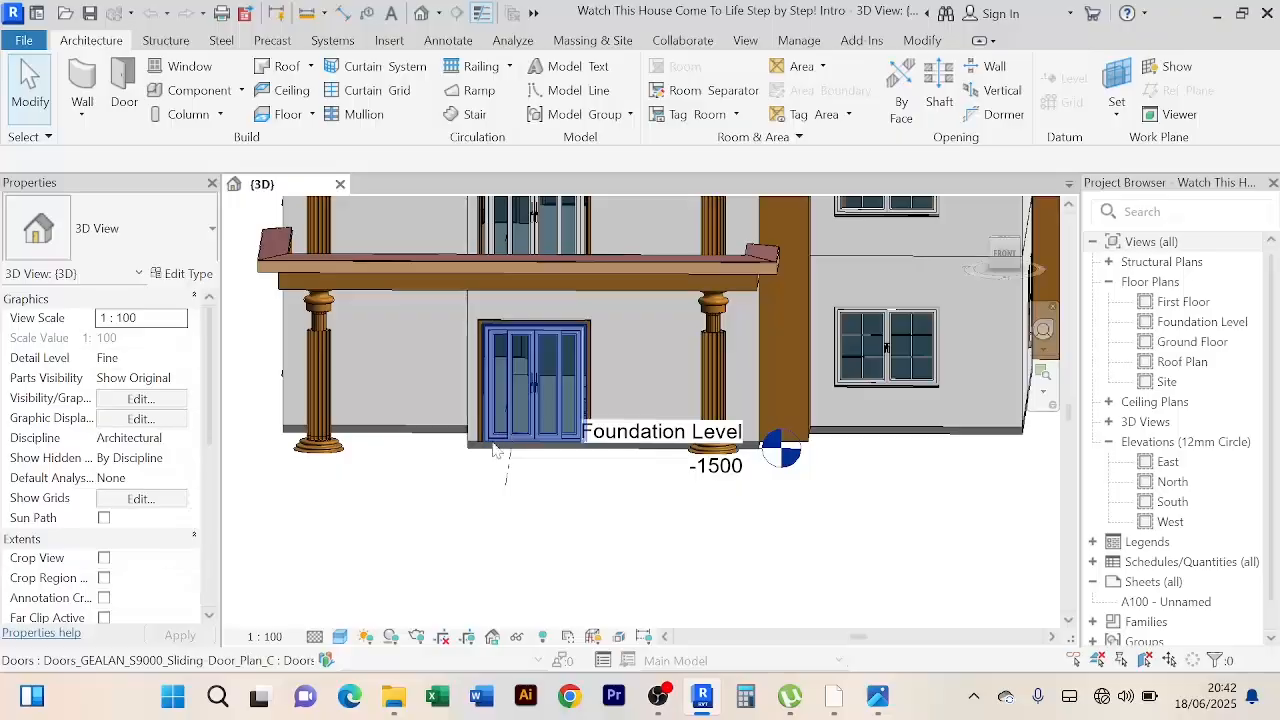
{"action": "scroll", "coordinate": [476, 455], "scroll_direction": "up", "scroll_amount": 2}
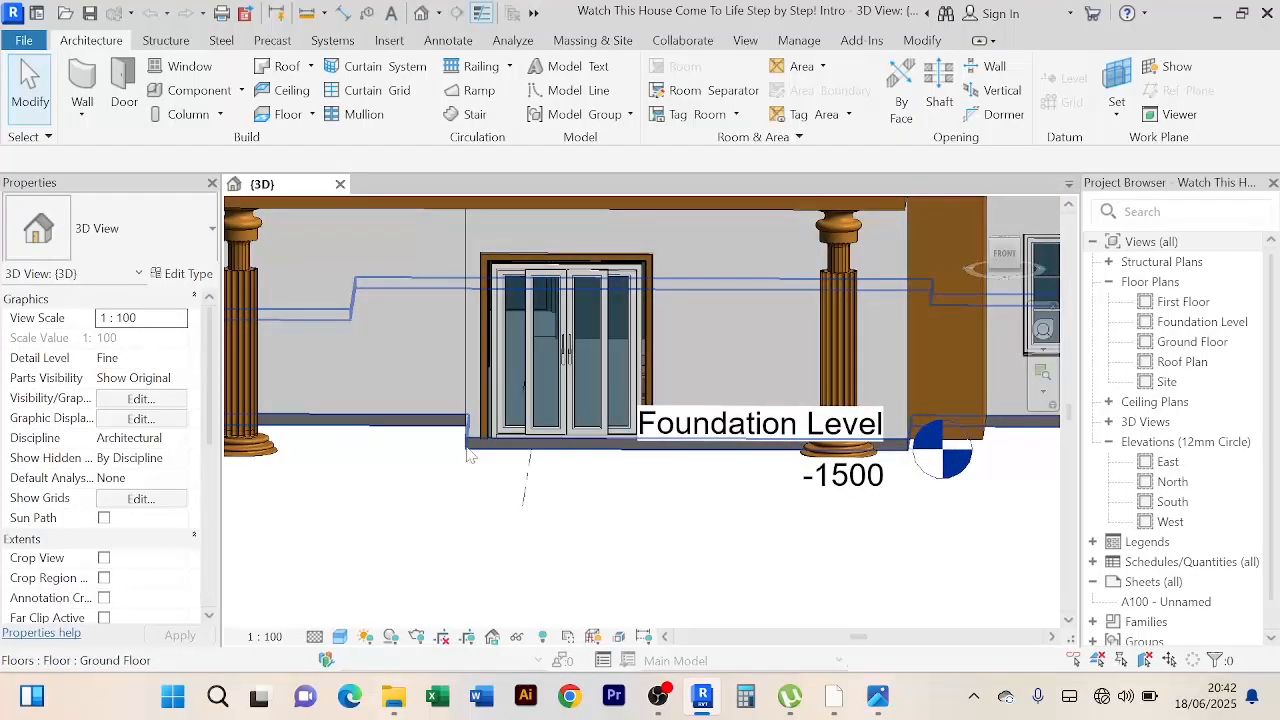
{"action": "left_click", "coordinate": [477, 458]}
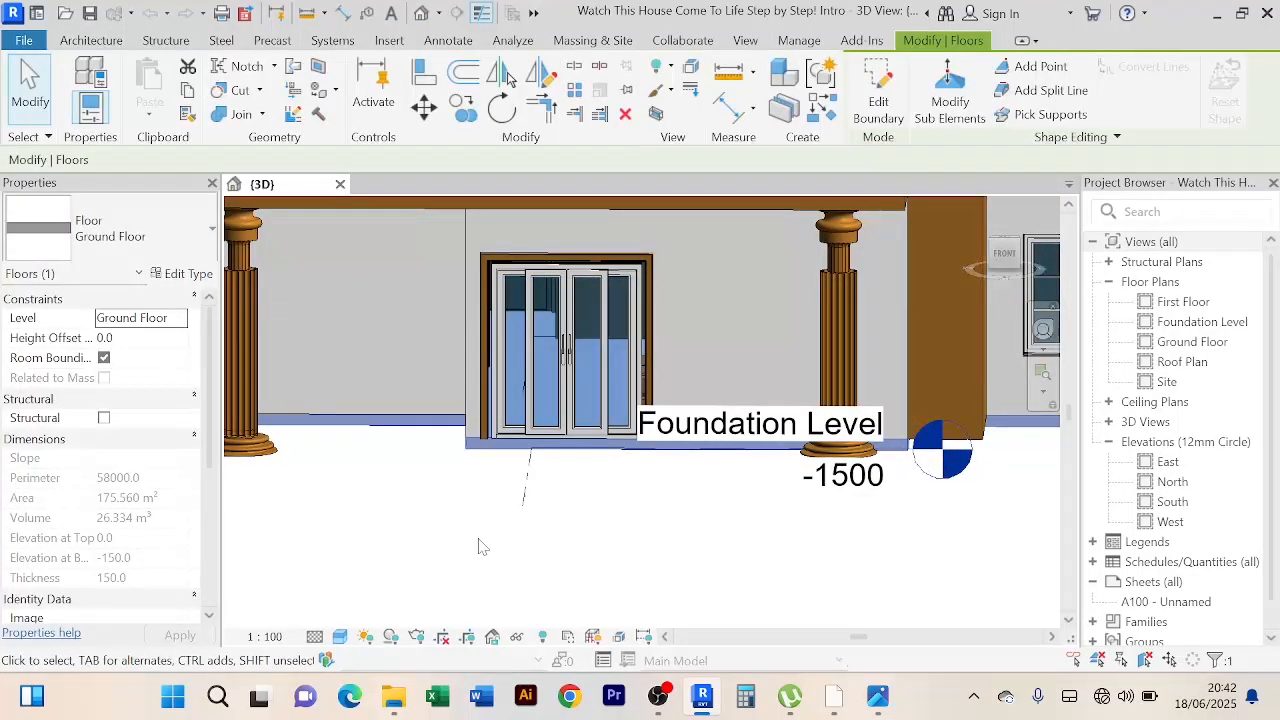
{"action": "left_click", "coordinate": [182, 273]}
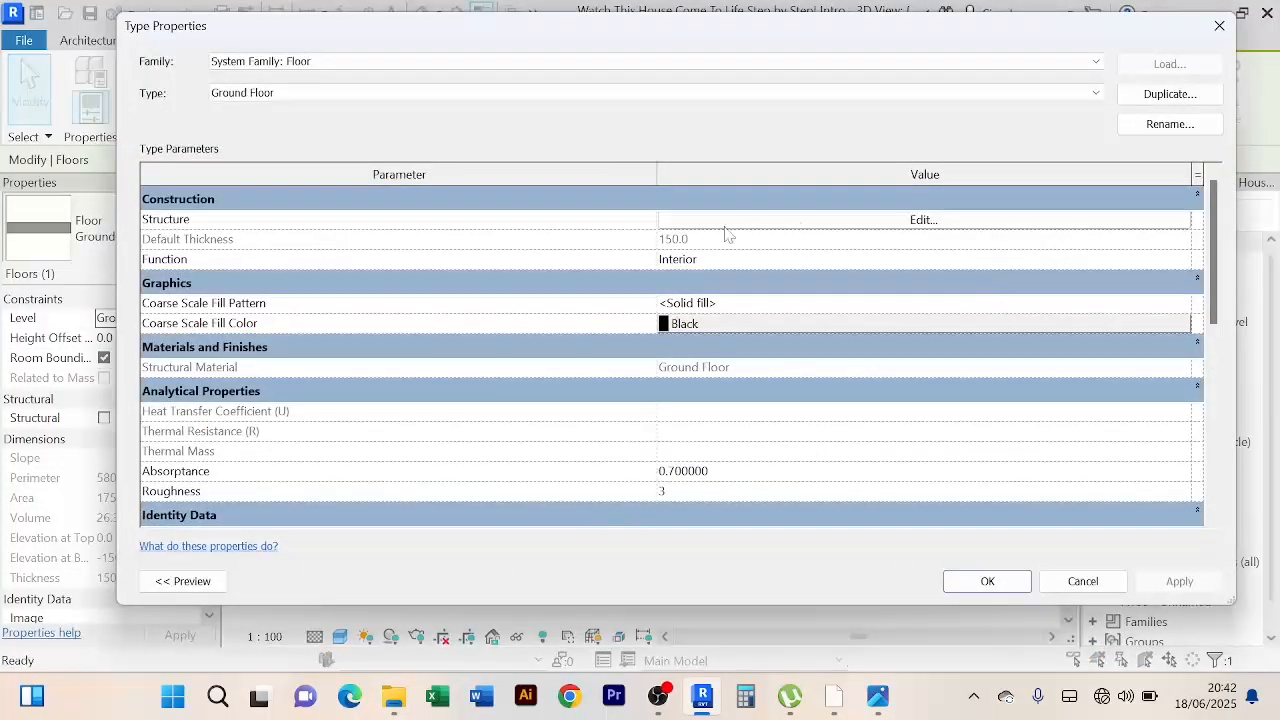
{"action": "left_click", "coordinate": [932, 221]}
{"action": "left_click", "coordinate": [665, 220]}
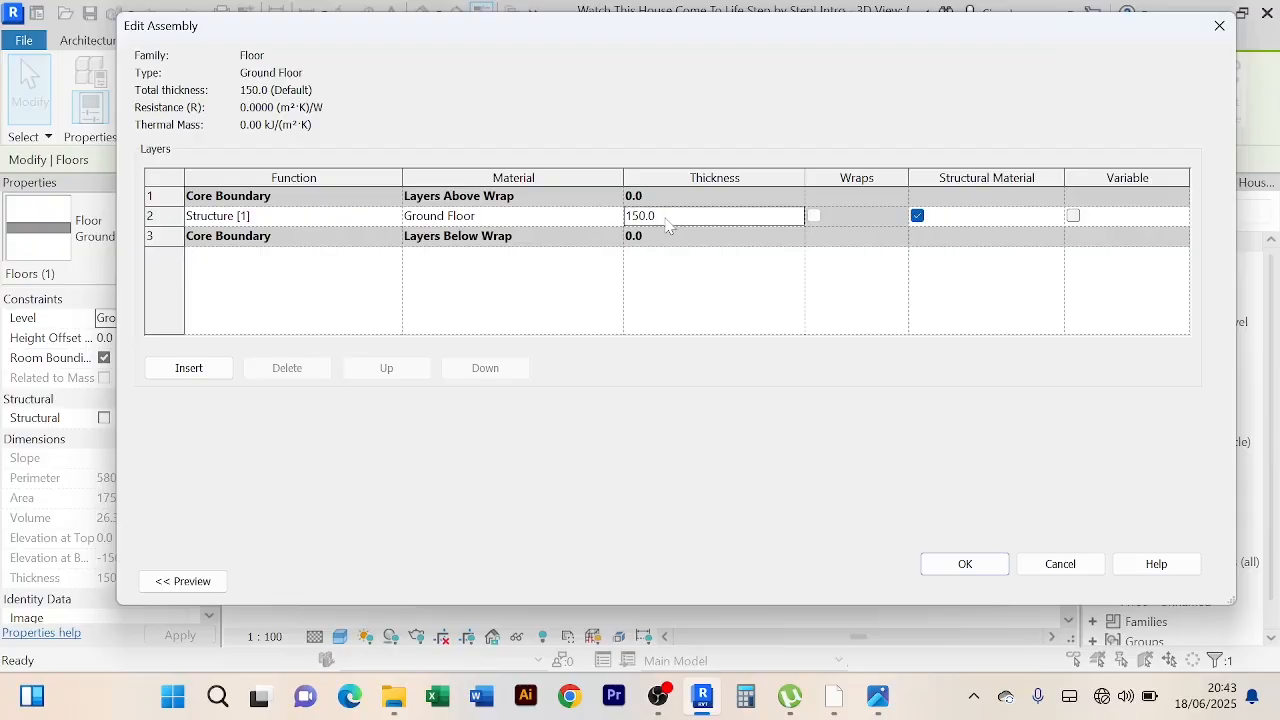
{"action": "type", "text": "200"}
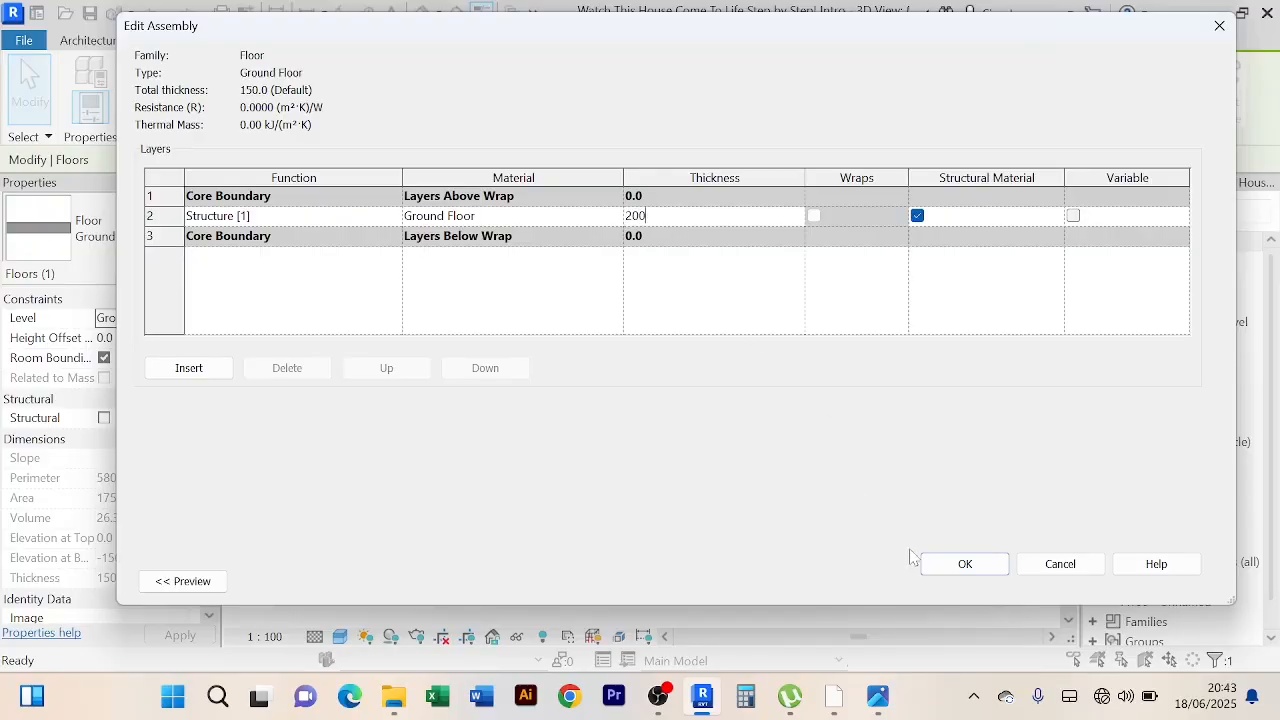
{"action": "left_click", "coordinate": [965, 564]}
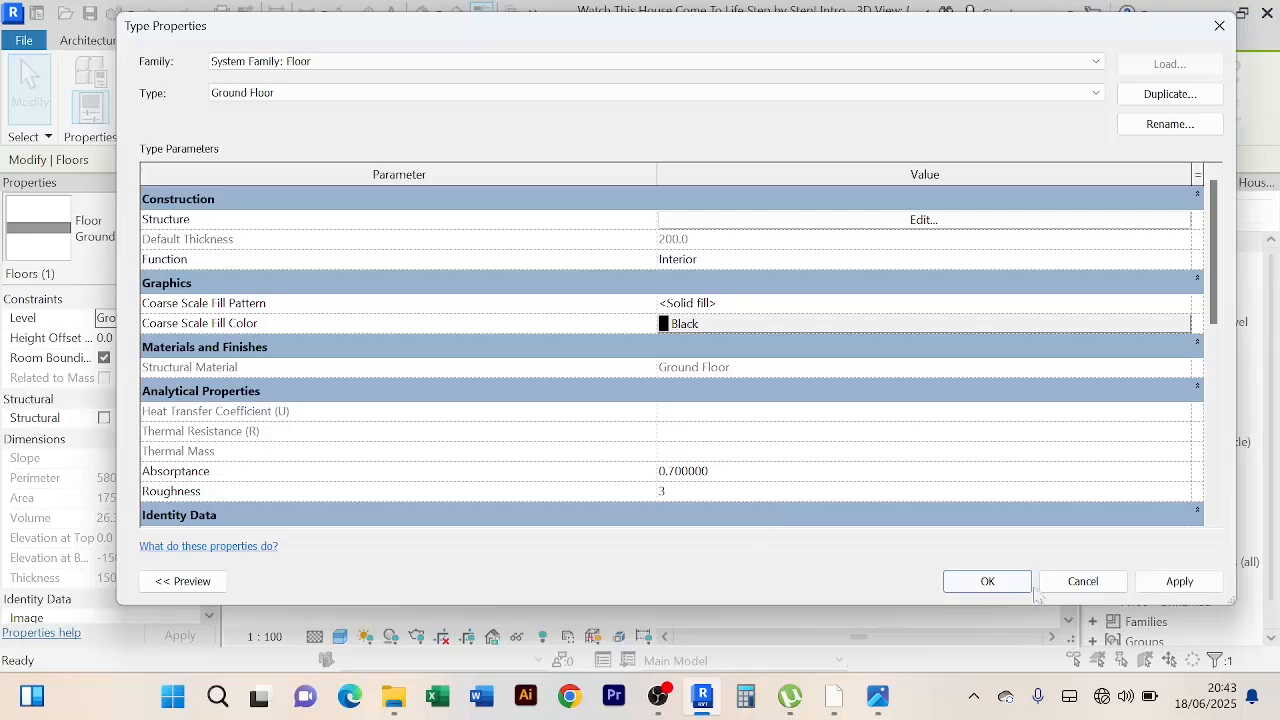
{"action": "left_click", "coordinate": [988, 582]}
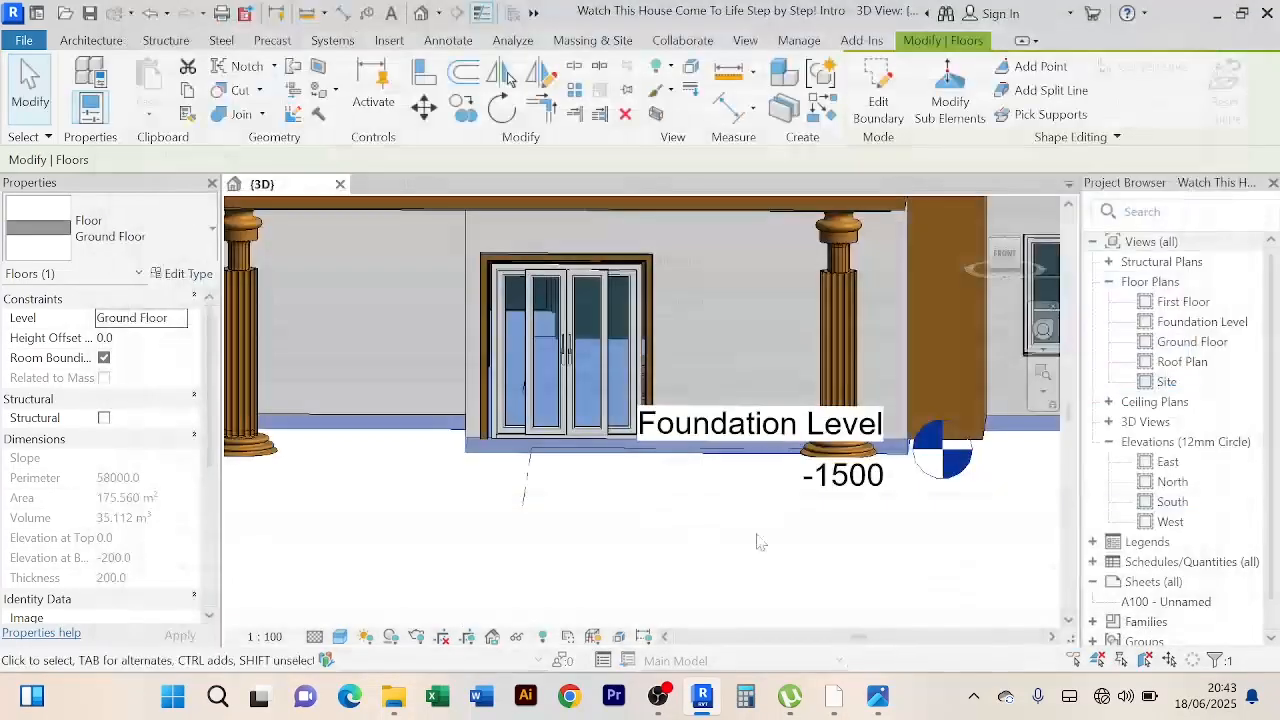
Step: Inspect the ground floor slab edge below the front entrance door and beside the porch columns
{"action": "mouse_move", "coordinate": [672, 532]}
{"action": "middle_mouse_down", "text": "shift"}
{"action": "mouse_move", "coordinate": [709, 537]}
{"action": "mouse_move", "coordinate": [670, 536]}
{"action": "middle_mouse_up", "text": "shift"}
{"action": "scroll", "coordinate": [680, 542], "scroll_direction": "down", "scroll_amount": 2}
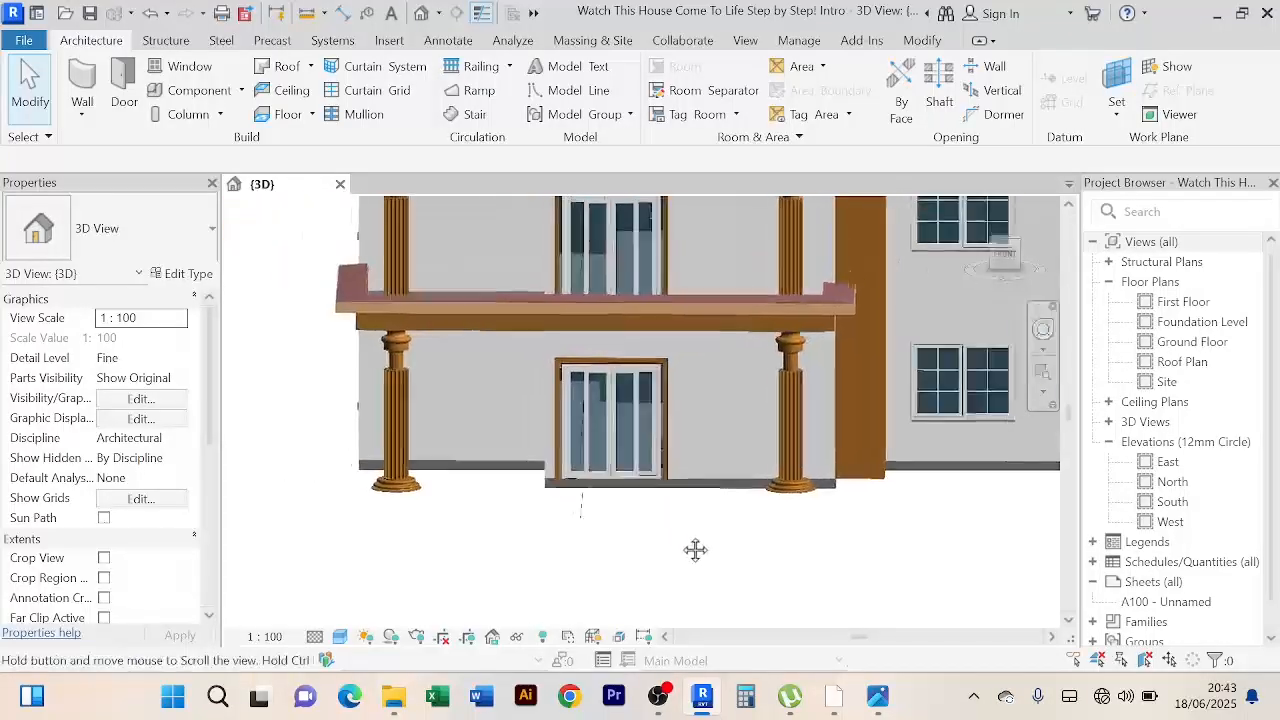
{"action": "scroll", "coordinate": [555, 514], "scroll_direction": "up", "scroll_amount": 3}
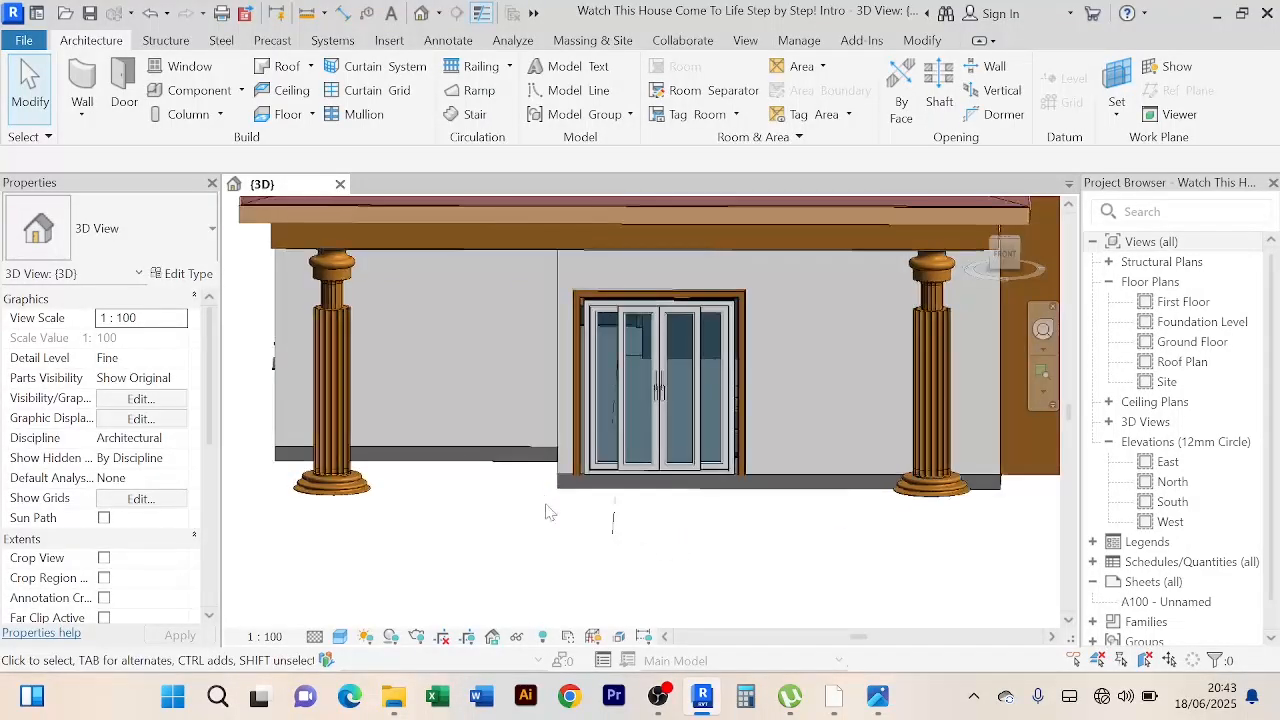
{"action": "scroll", "coordinate": [540, 514], "scroll_direction": "down", "scroll_amount": 2}
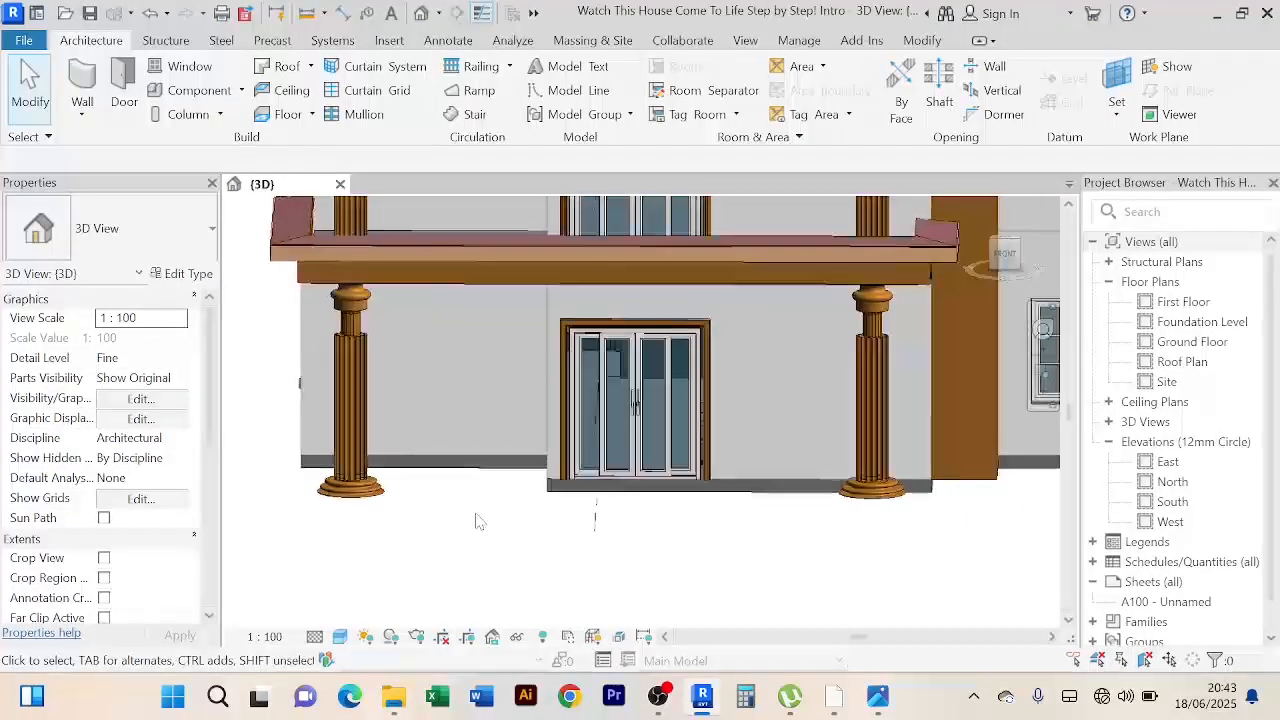
{"action": "middle_click_drag", "start_coordinate": [478, 521], "coordinate": [540, 495], "text": "shift"}
{"action": "scroll", "coordinate": [543, 493], "scroll_direction": "up", "scroll_amount": 2}
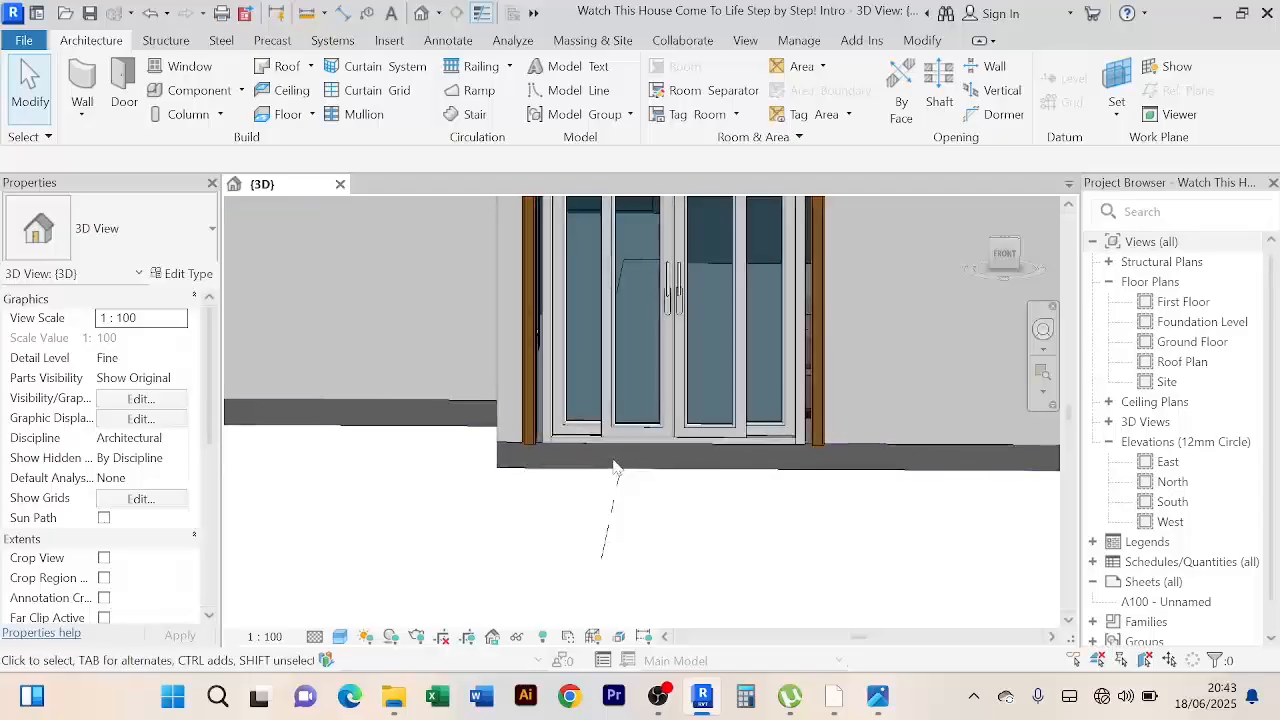
{"action": "scroll", "coordinate": [526, 508], "scroll_direction": "down", "scroll_amount": 2}
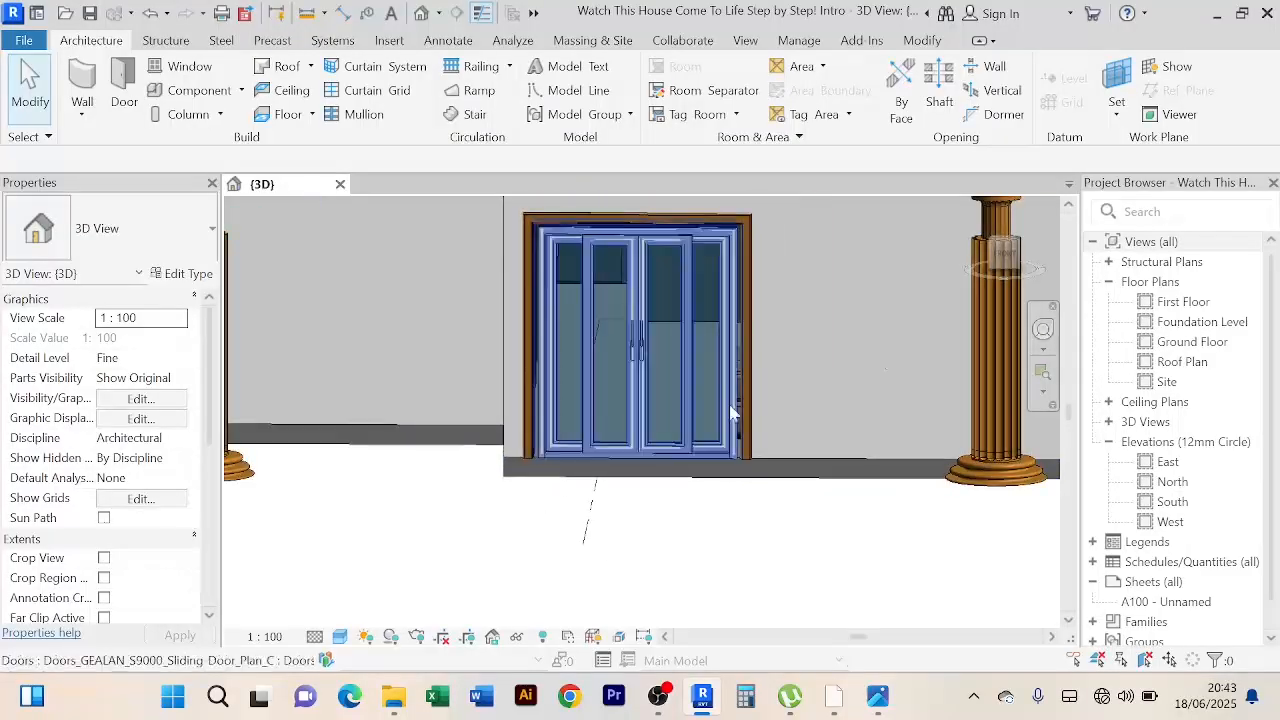
Step: Open the Ground Floor plan and start a boundary sketch for a new floor
{"action": "left_click", "coordinate": [1200, 345]}
{"action": "double_click", "coordinate": [1200, 345]}
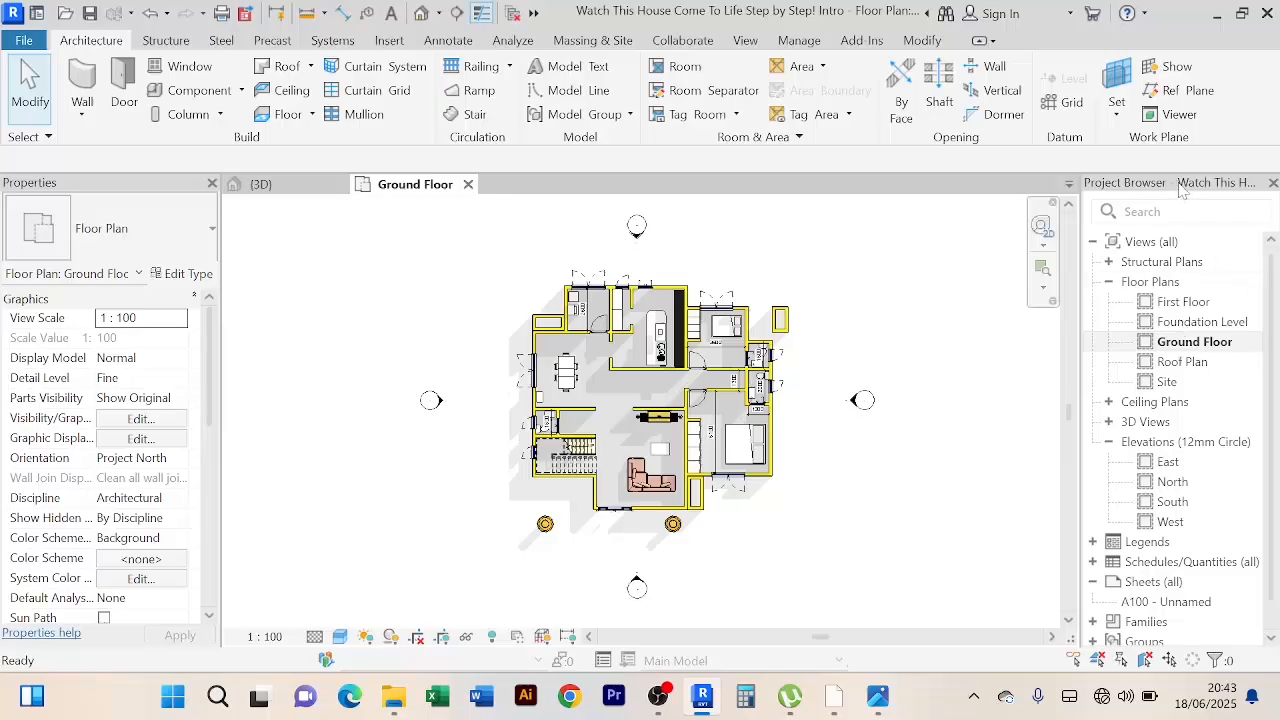
{"action": "scroll", "coordinate": [726, 516], "scroll_direction": "up", "scroll_amount": 2}
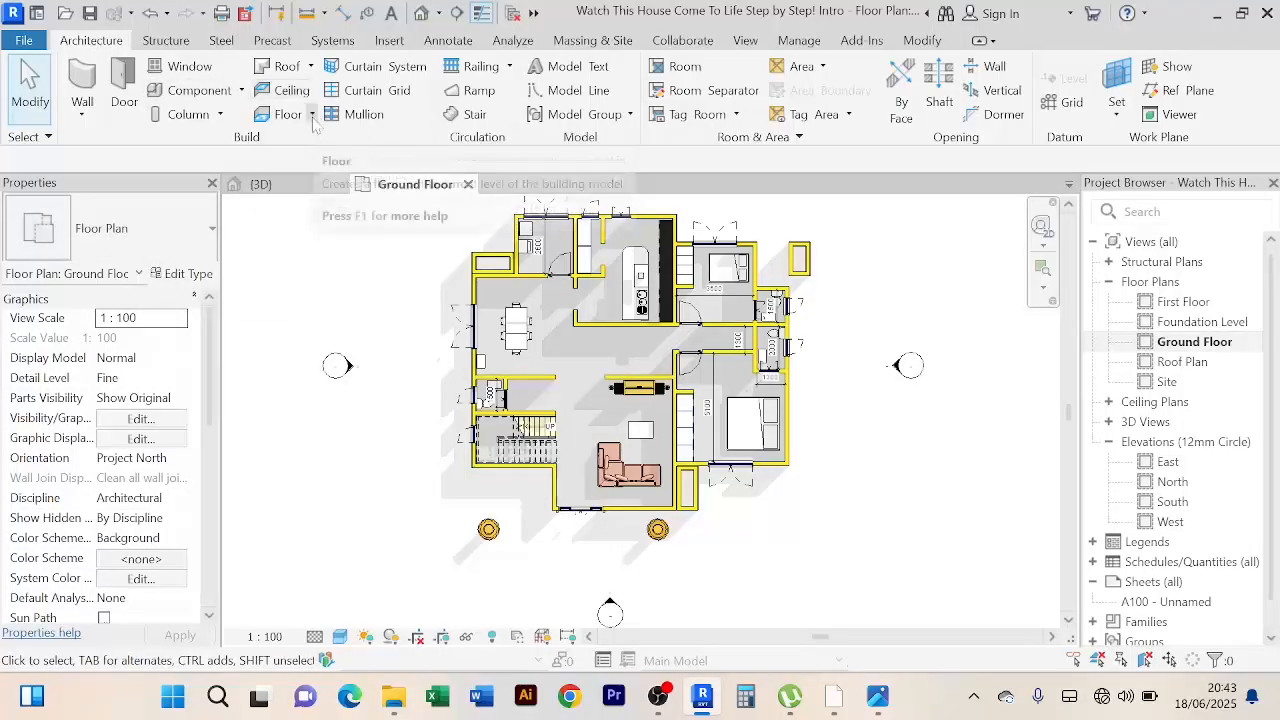
{"action": "left_click", "coordinate": [312, 115]}
{"action": "left_click", "coordinate": [315, 152]}
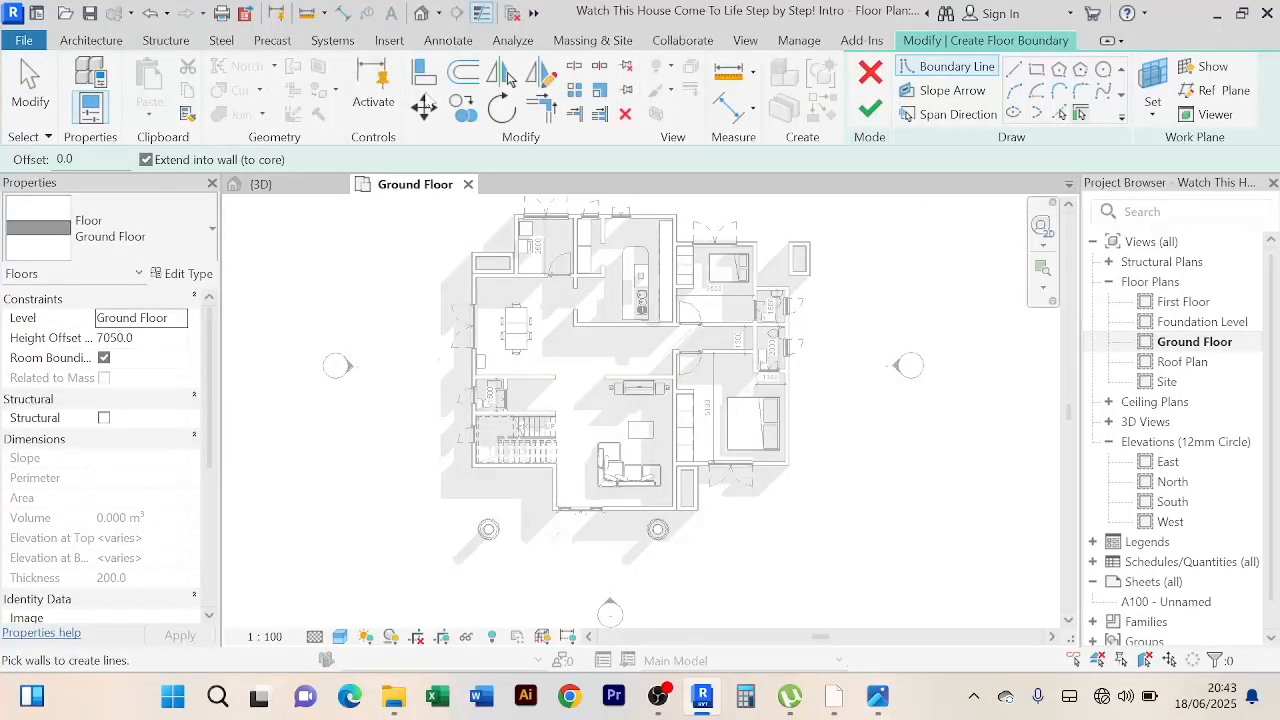
Step: Add floor boundary lines offset 500 mm outward from the rear, front and both side exterior walls of the house
{"action": "left_click", "coordinate": [463, 74]}
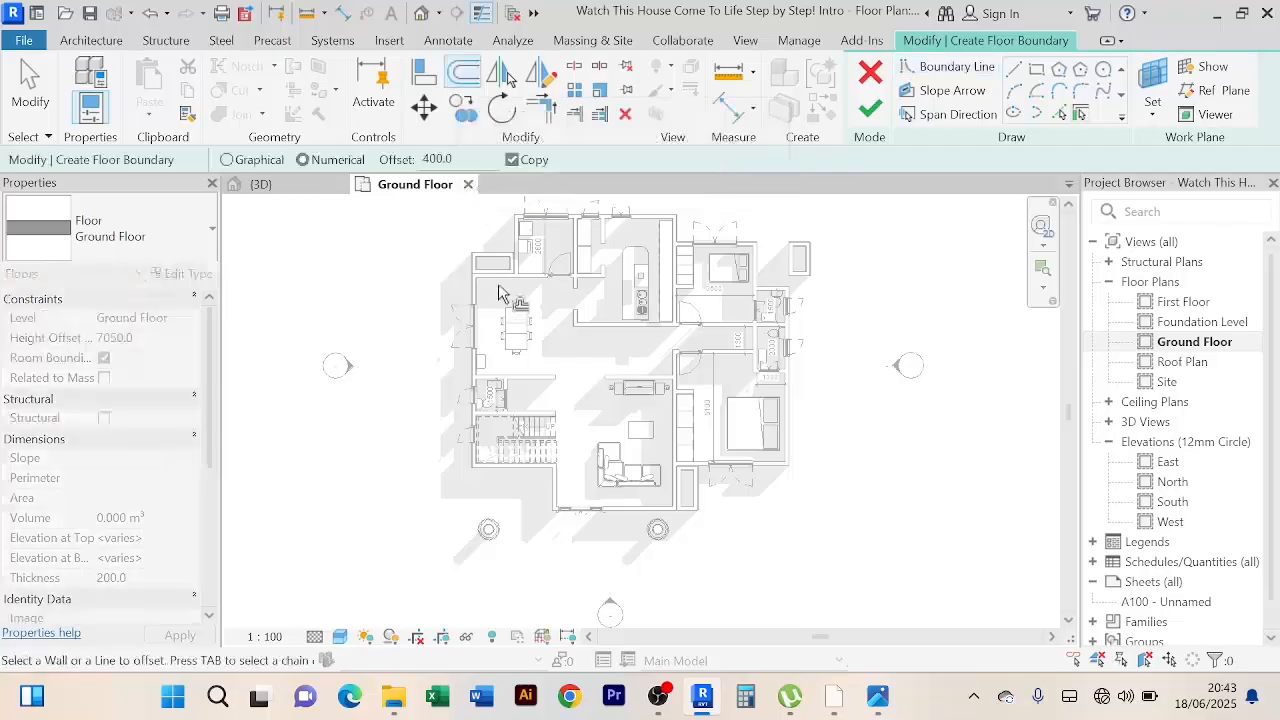
{"action": "left_click", "coordinate": [1062, 114]}
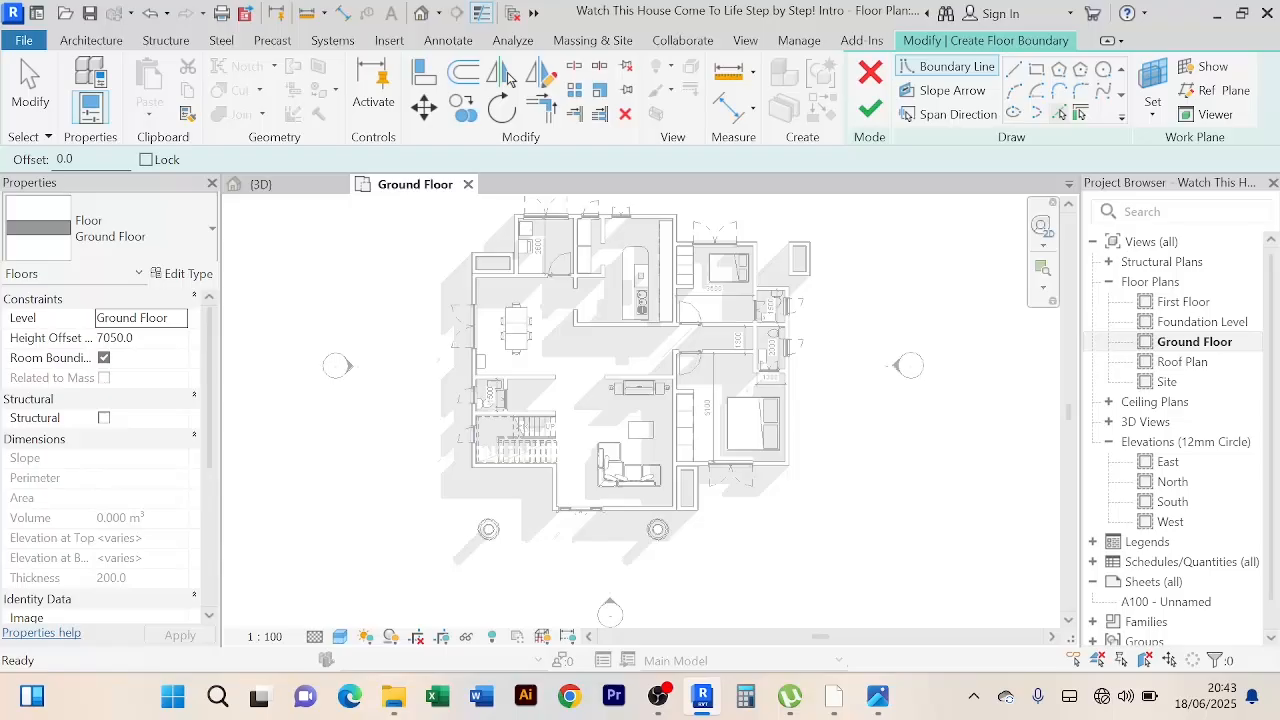
{"action": "left_click", "coordinate": [70, 159]}
{"action": "type", "text": "500"}
{"action": "key", "text": "Return"}
{"action": "middle_click_drag", "start_coordinate": [606, 224], "coordinate": [593, 303]}
{"action": "scroll", "coordinate": [628, 296], "scroll_direction": "up", "scroll_amount": 2}
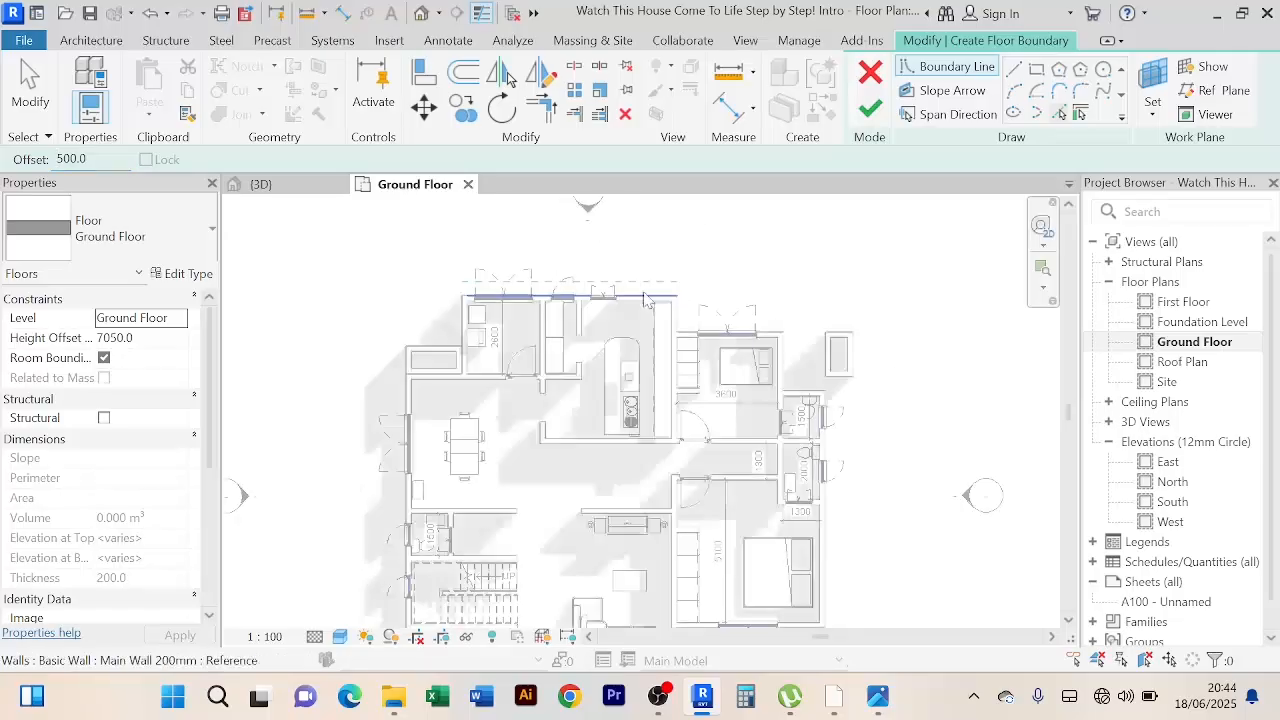
{"action": "left_click", "coordinate": [645, 298]}
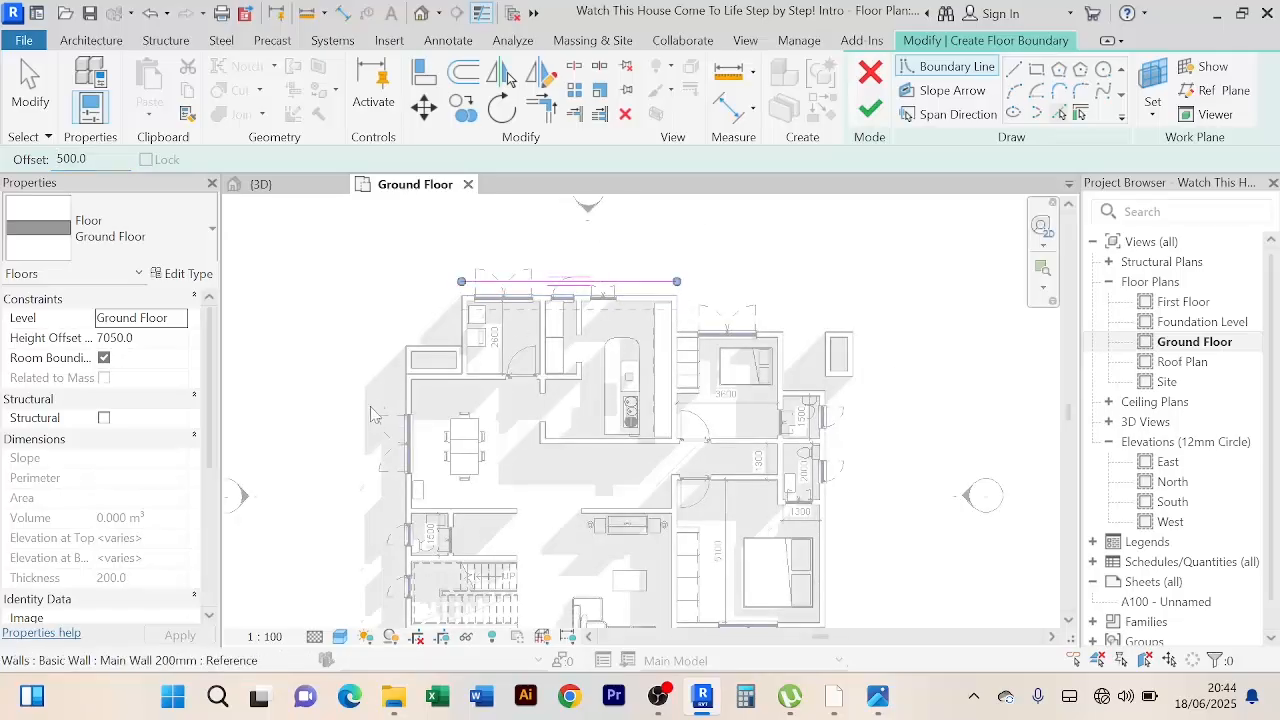
{"action": "left_click", "coordinate": [405, 362]}
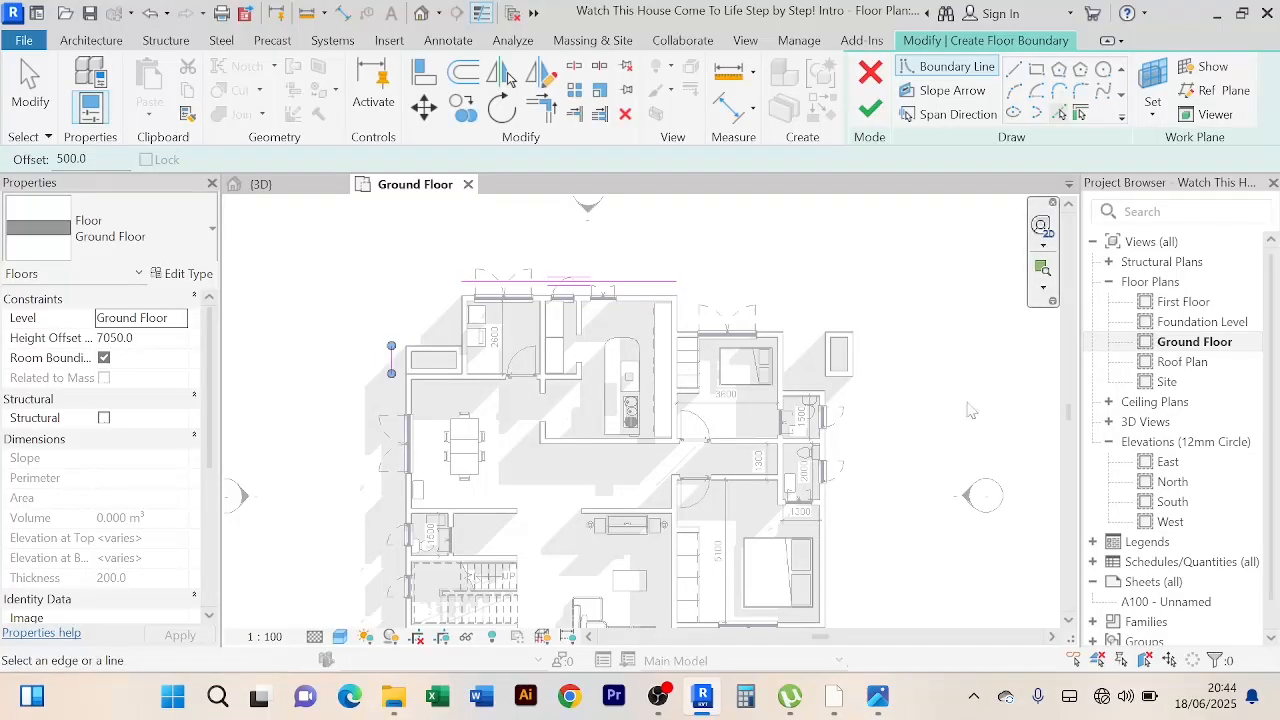
{"action": "left_click", "coordinate": [830, 506]}
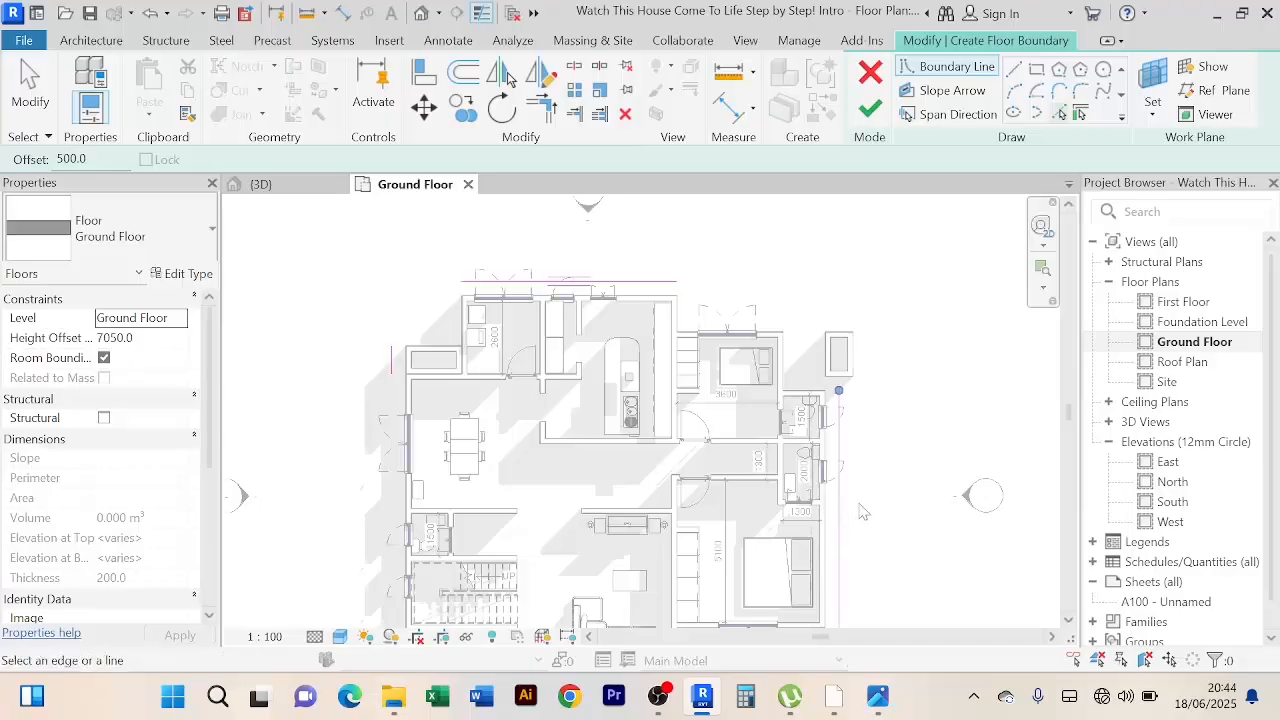
{"action": "scroll", "coordinate": [880, 449], "scroll_direction": "down", "scroll_amount": 3}
{"action": "scroll", "coordinate": [860, 450], "scroll_direction": "up", "scroll_amount": 2}
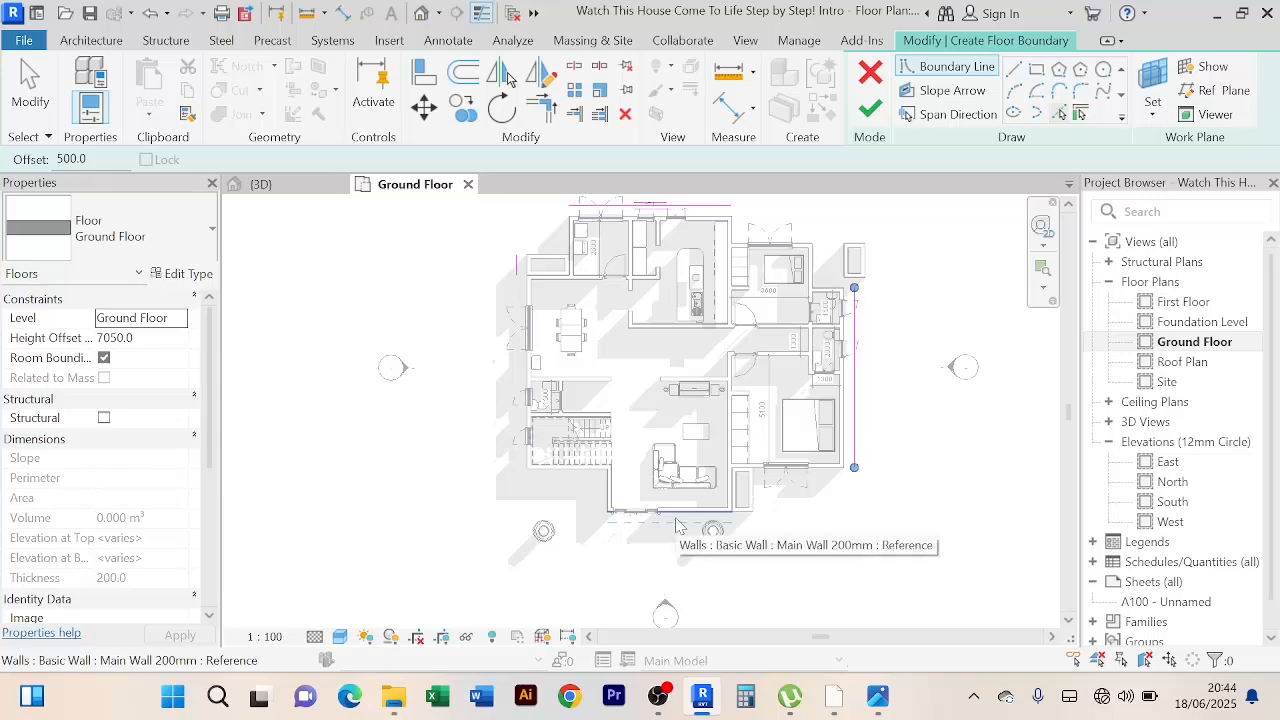
{"action": "left_click", "coordinate": [676, 525]}
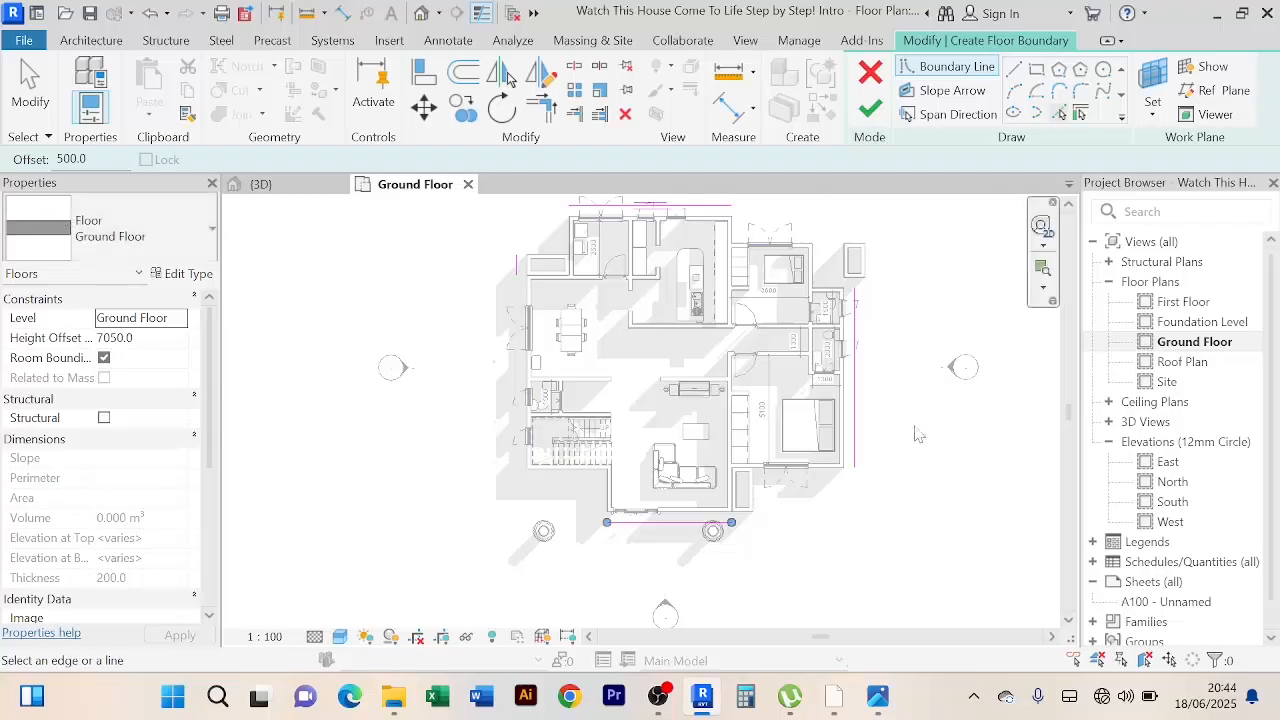
Step: Trim and extend the four boundary lines to corners so they form a closed rectangle around the house
{"action": "middle_click_drag", "start_coordinate": [963, 414], "coordinate": [909, 443]}
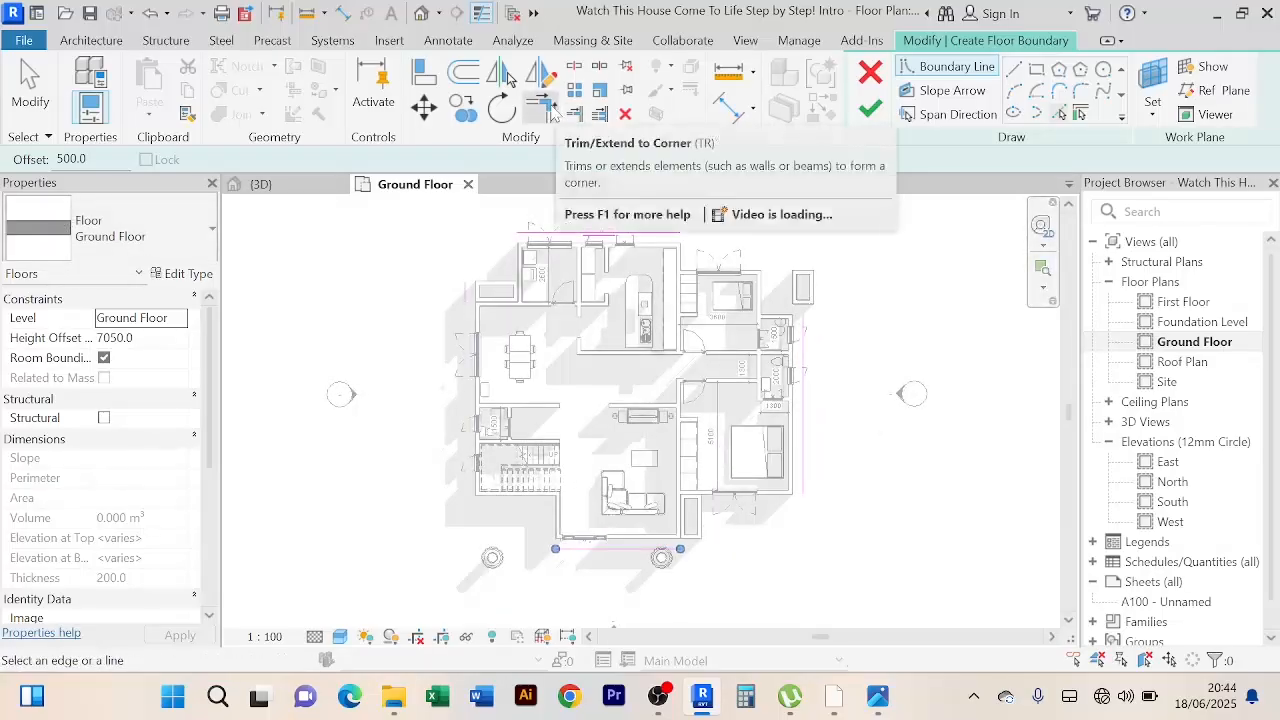
{"action": "left_click", "coordinate": [551, 110]}
{"action": "left_click", "coordinate": [540, 236]}
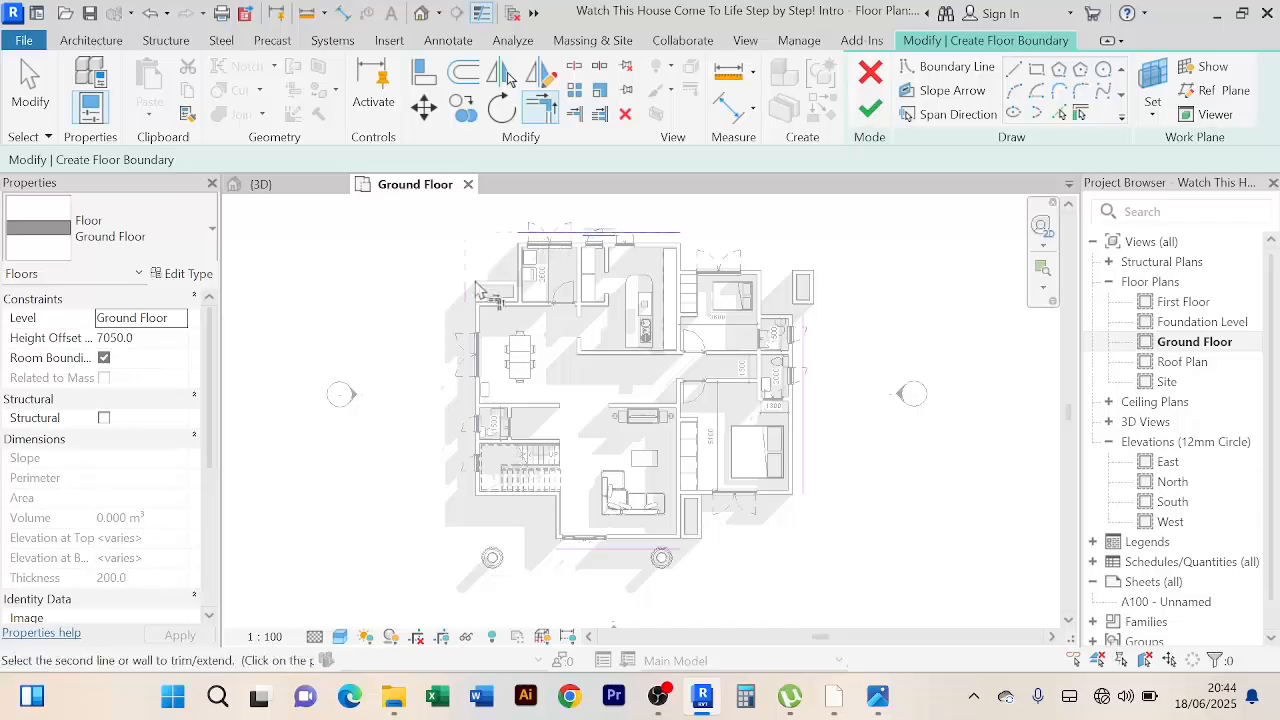
{"action": "left_click", "coordinate": [466, 288]}
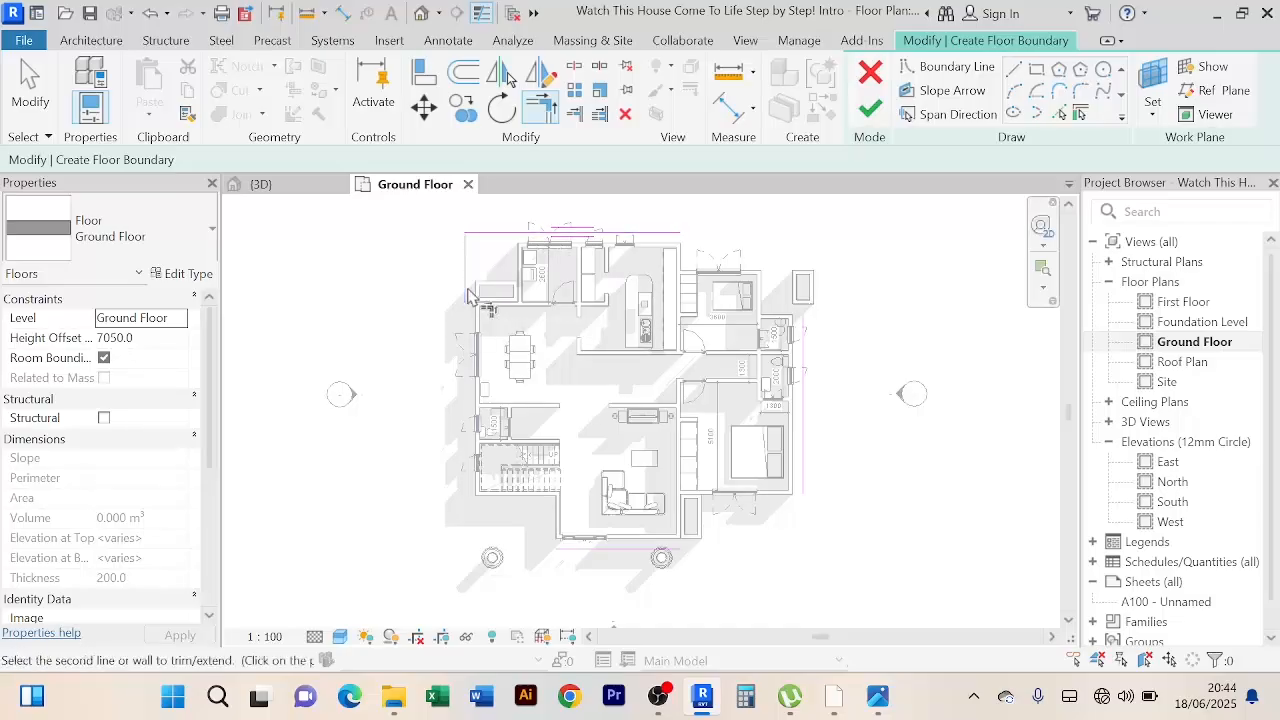
{"action": "left_click", "coordinate": [615, 555]}
{"action": "left_click", "coordinate": [800, 458]}
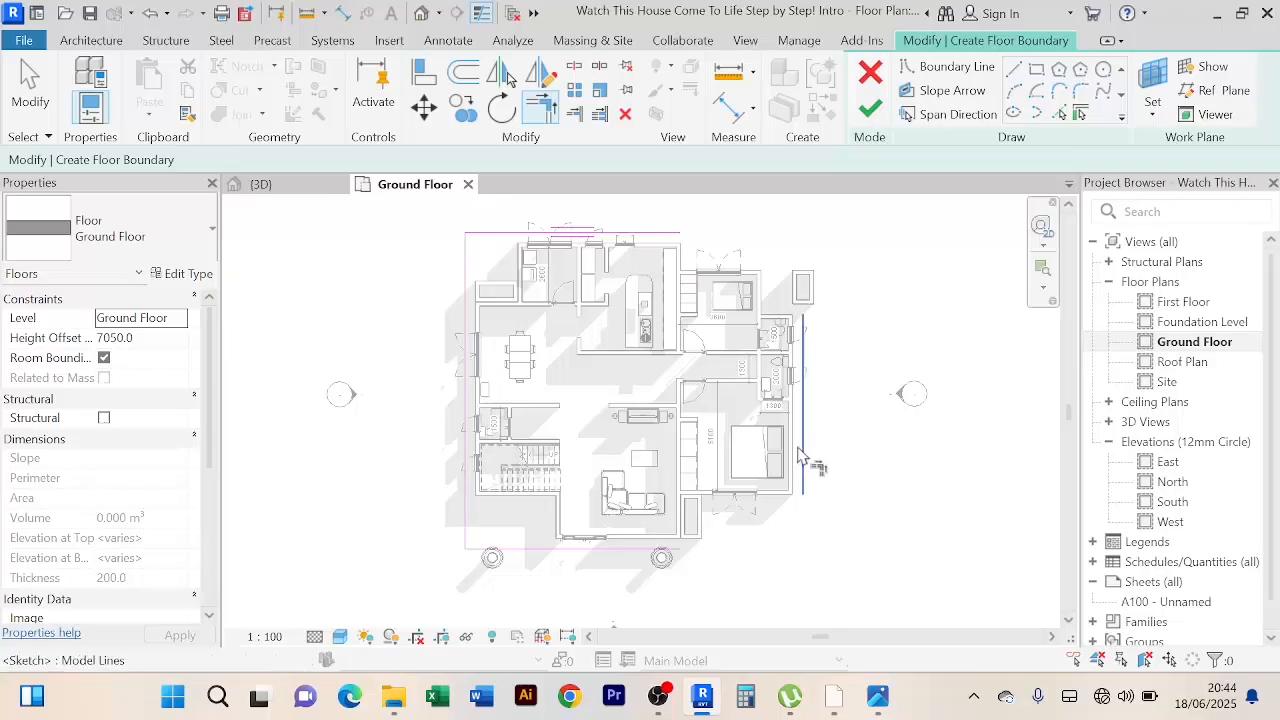
{"action": "left_click", "coordinate": [655, 548]}
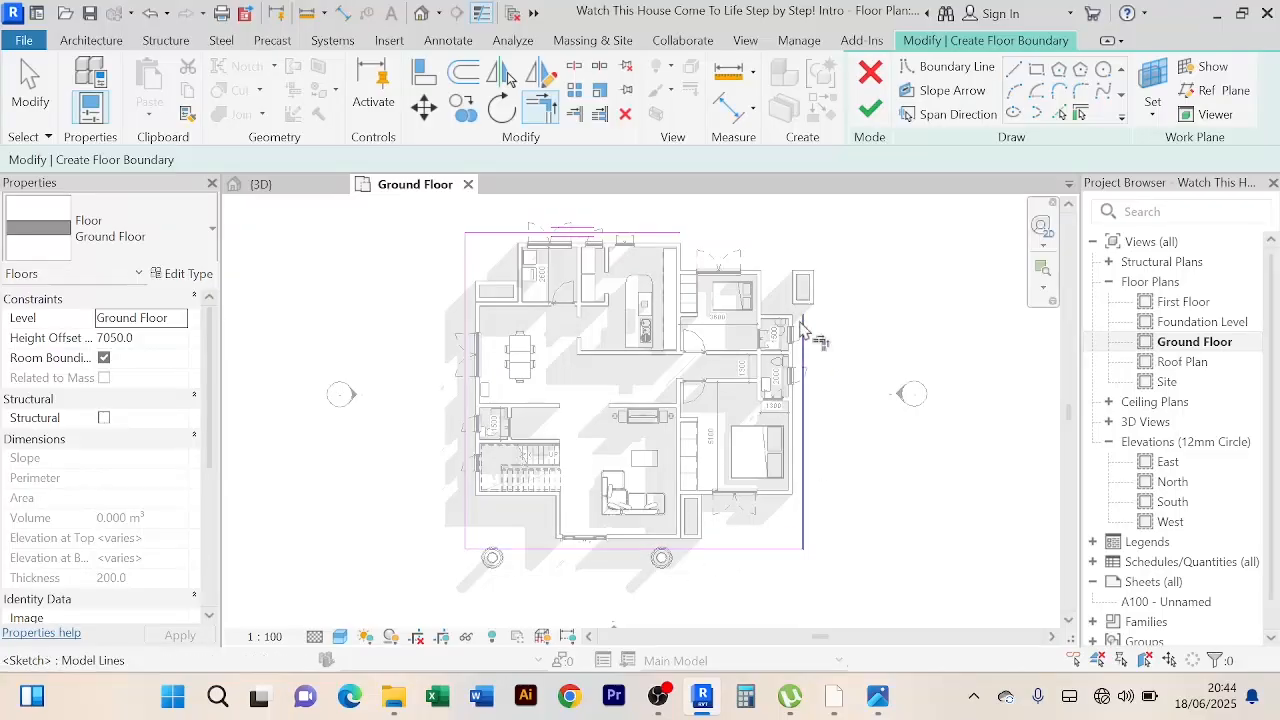
{"action": "left_click", "coordinate": [676, 251]}
{"action": "left_click", "coordinate": [800, 350]}
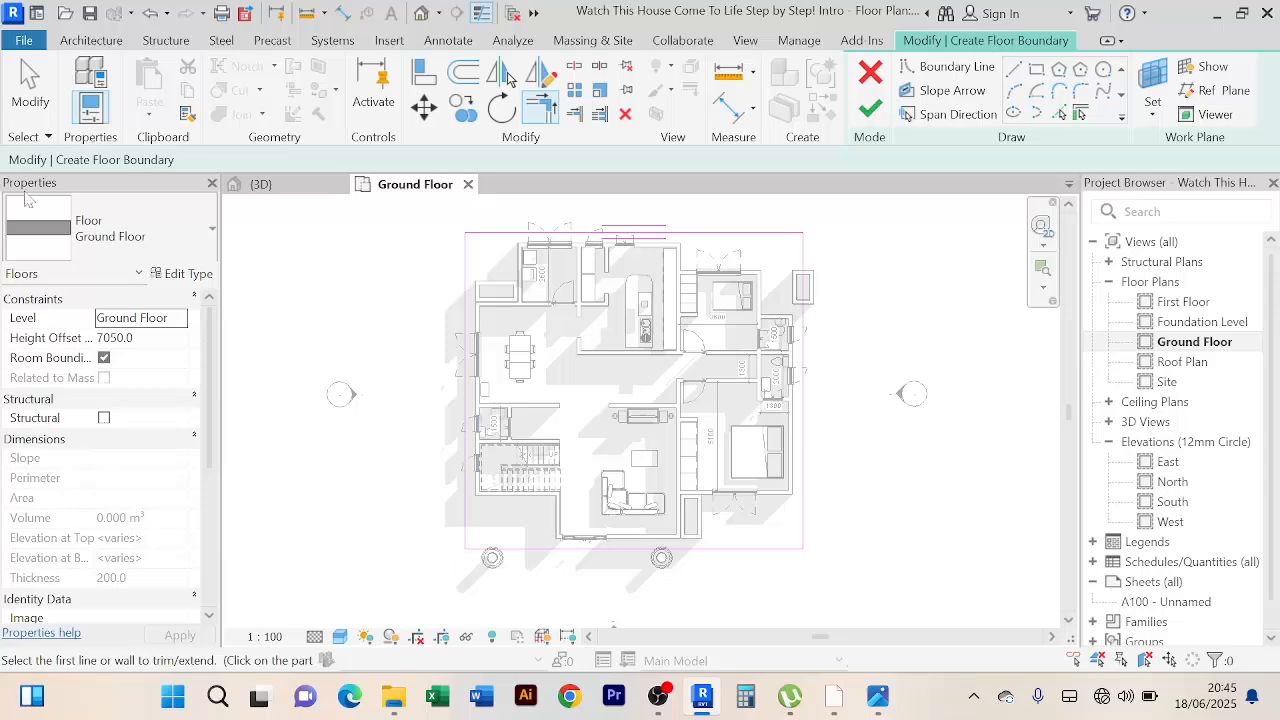
Step: Set the new floor's height offset from level to -200 and finish the boundary sketch
{"action": "left_click", "coordinate": [104, 357]}
{"action": "key", "text": "Tab"}
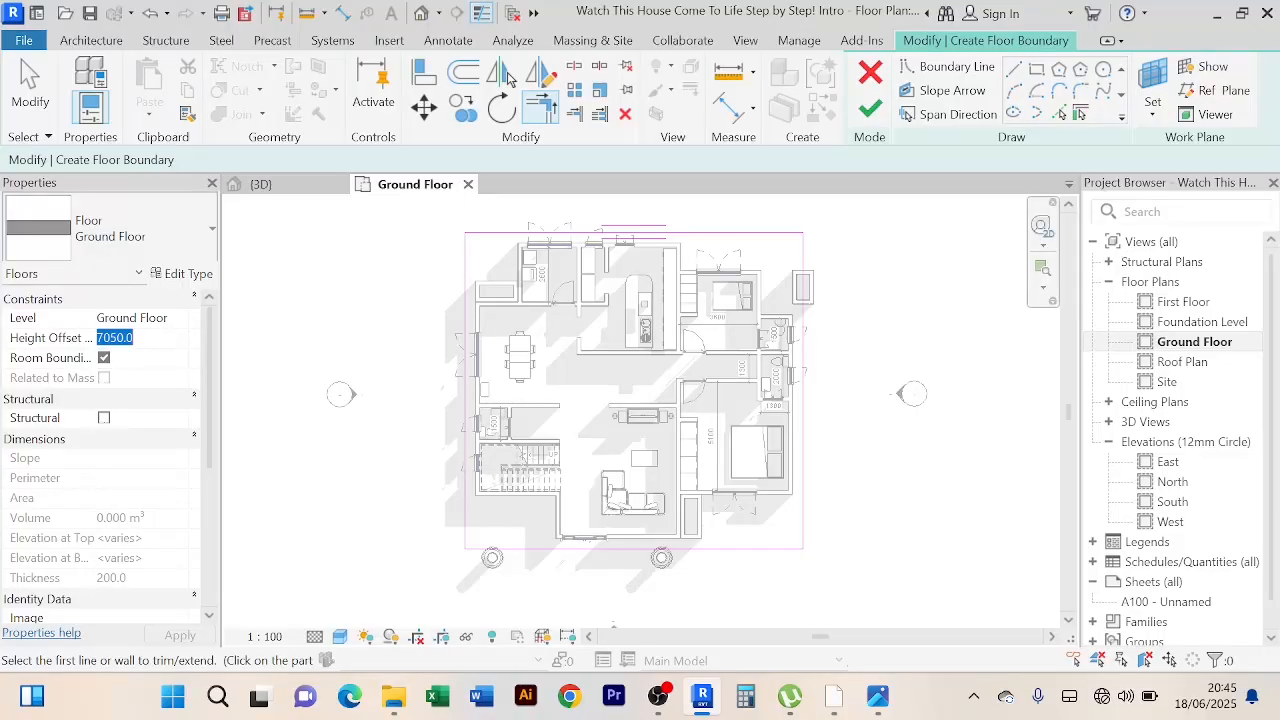
{"action": "type", "text": "-"}
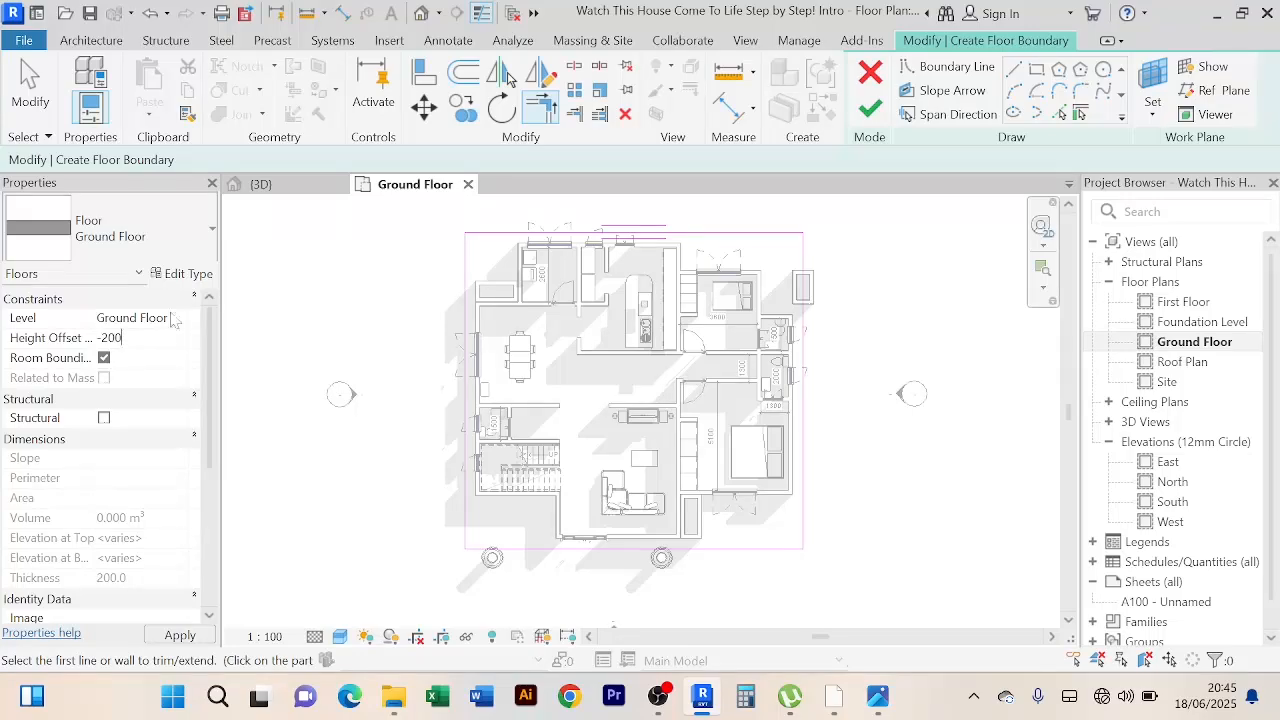
{"action": "type", "text": "200"}
{"action": "left_click", "coordinate": [871, 108]}
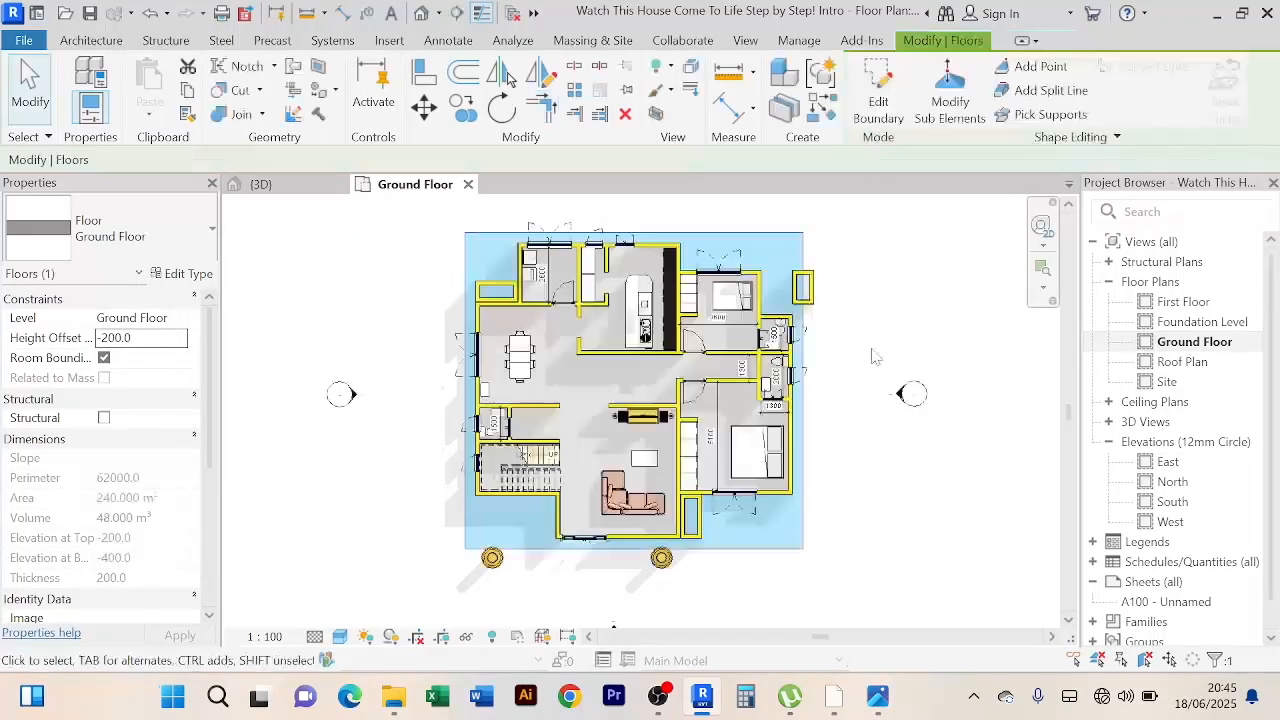
Step: Examine the step between the new lower floor and the ground floor slab around the front entrance and porch columns in 3D
{"action": "left_click", "coordinate": [261, 184]}
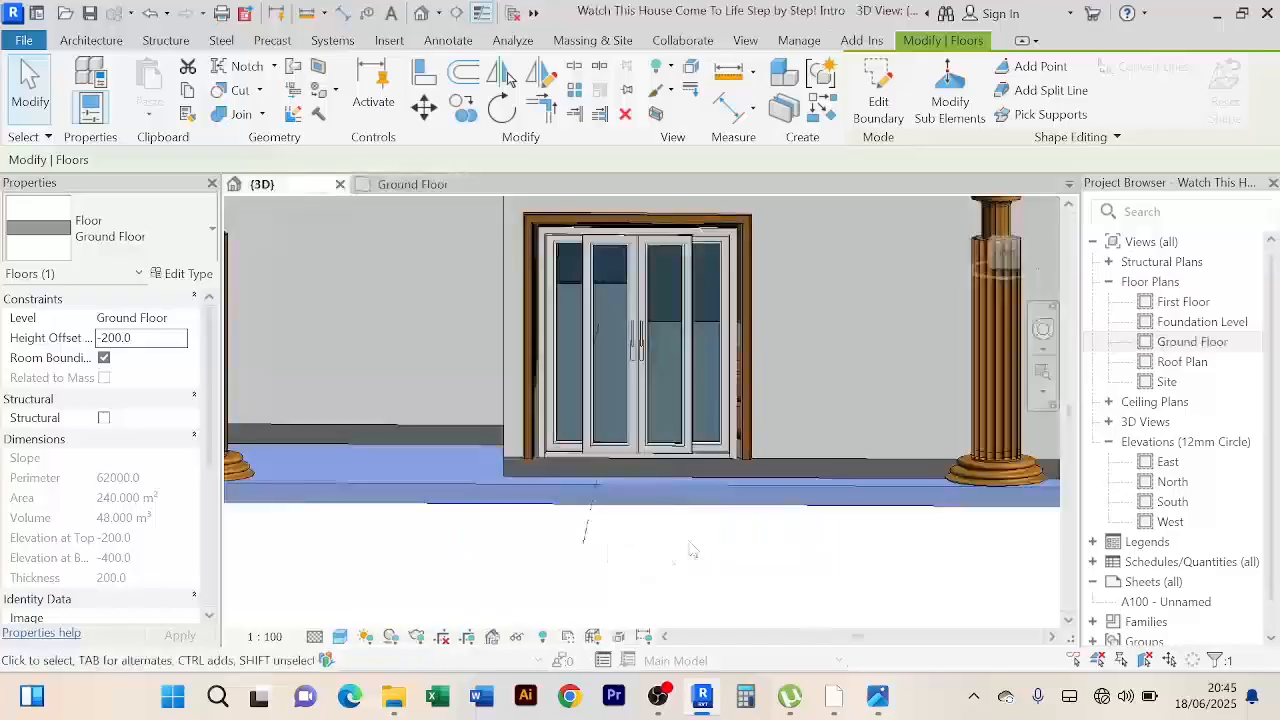
{"action": "left_click", "coordinate": [638, 560]}
{"action": "scroll", "coordinate": [632, 558], "scroll_direction": "down", "scroll_amount": 2}
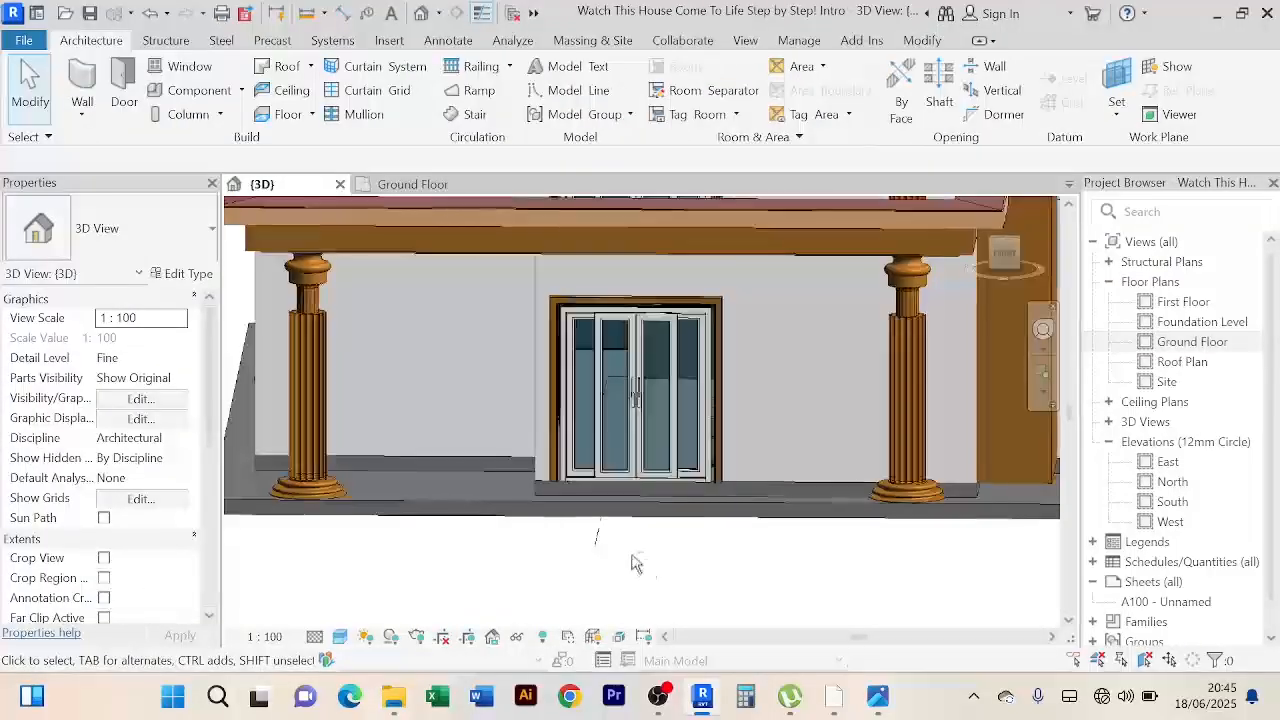
{"action": "mouse_move", "coordinate": [632, 563]}
{"action": "middle_mouse_down", "text": "shift"}
{"action": "mouse_move", "coordinate": [626, 590]}
{"action": "mouse_move", "coordinate": [677, 551]}
{"action": "mouse_move", "coordinate": [628, 556]}
{"action": "middle_mouse_up", "text": "shift"}
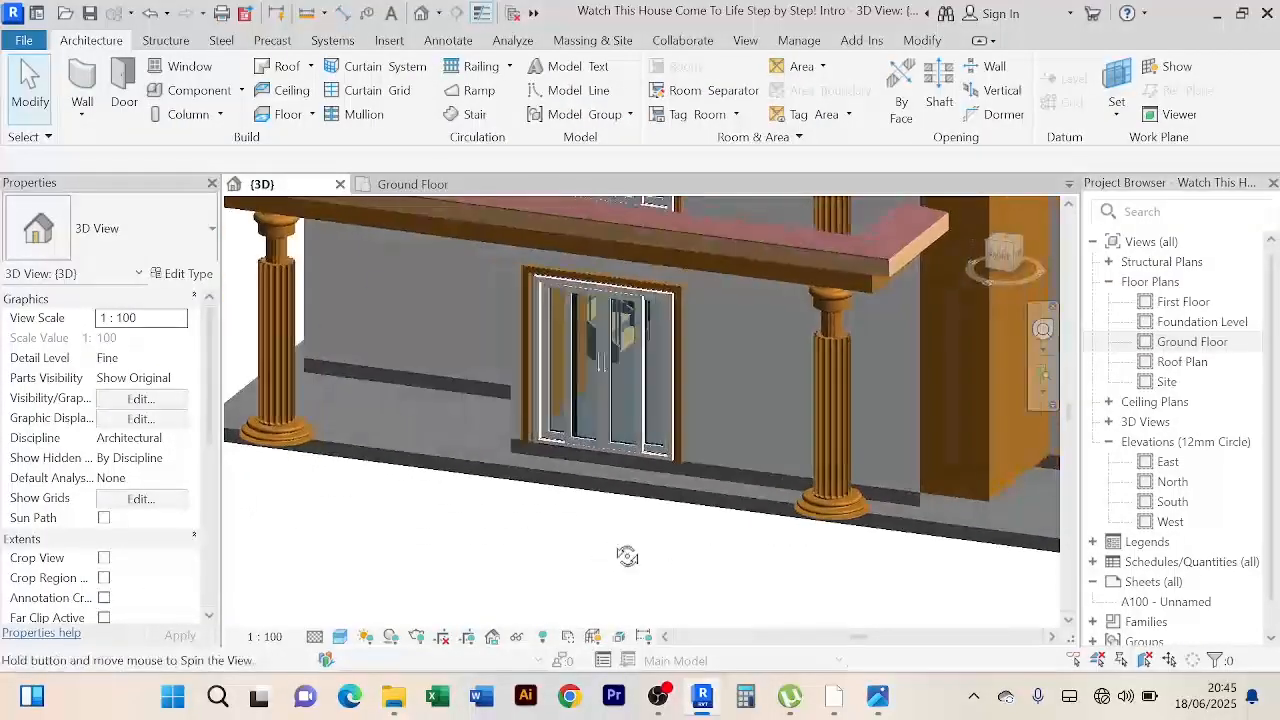
{"action": "scroll", "coordinate": [536, 480], "scroll_direction": "up", "scroll_amount": 3}
{"action": "scroll", "coordinate": [530, 481], "scroll_direction": "down", "scroll_amount": 1}
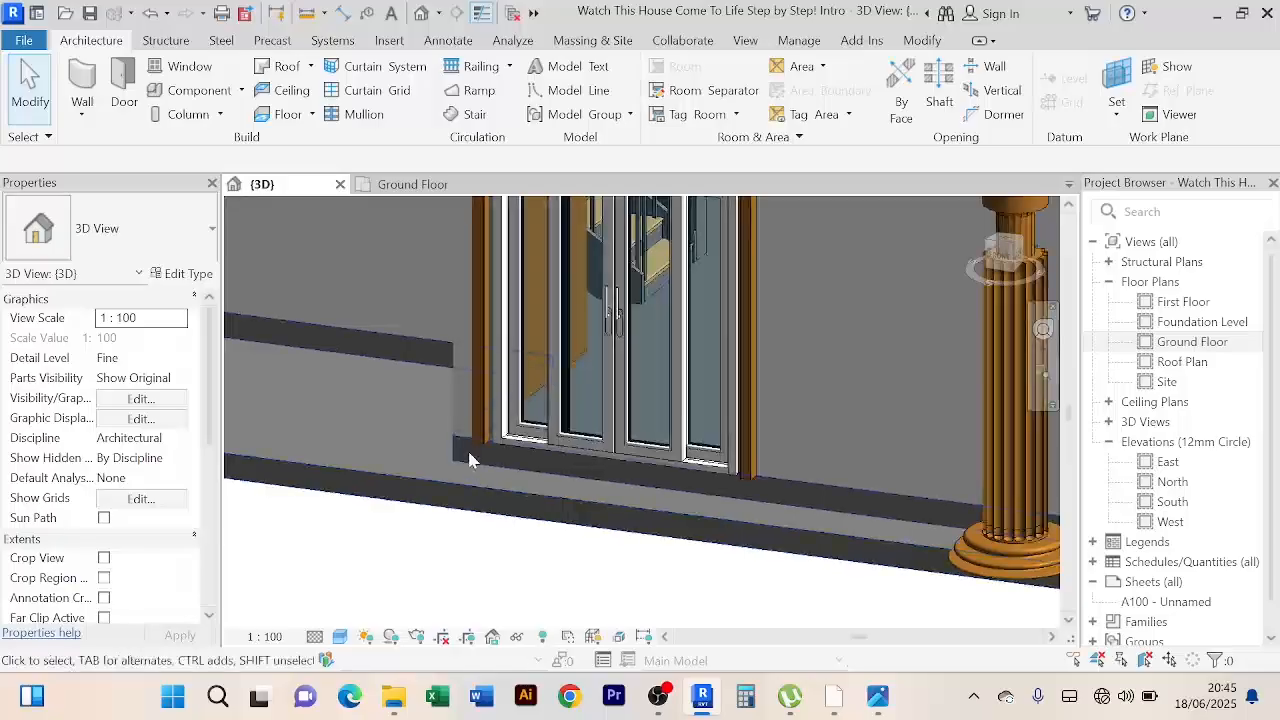
{"action": "scroll", "coordinate": [470, 460], "scroll_direction": "up", "scroll_amount": 2}
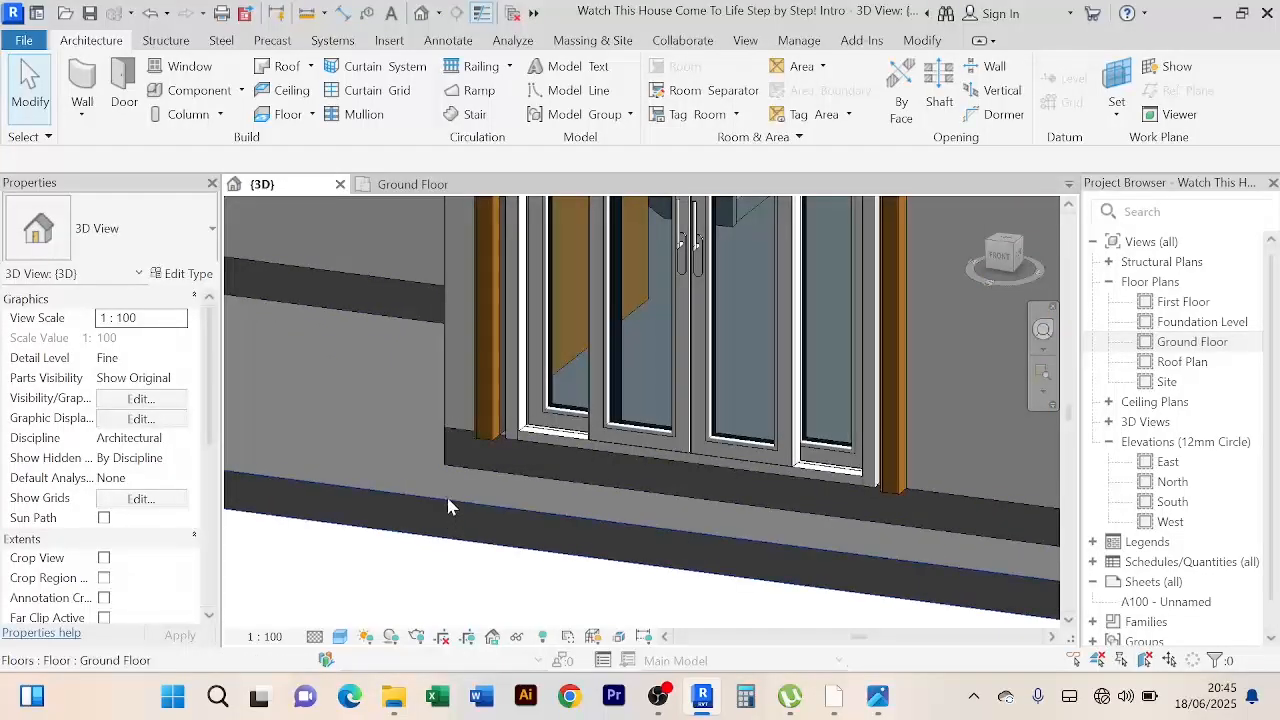
{"action": "scroll", "coordinate": [443, 478], "scroll_direction": "up", "scroll_amount": 1}
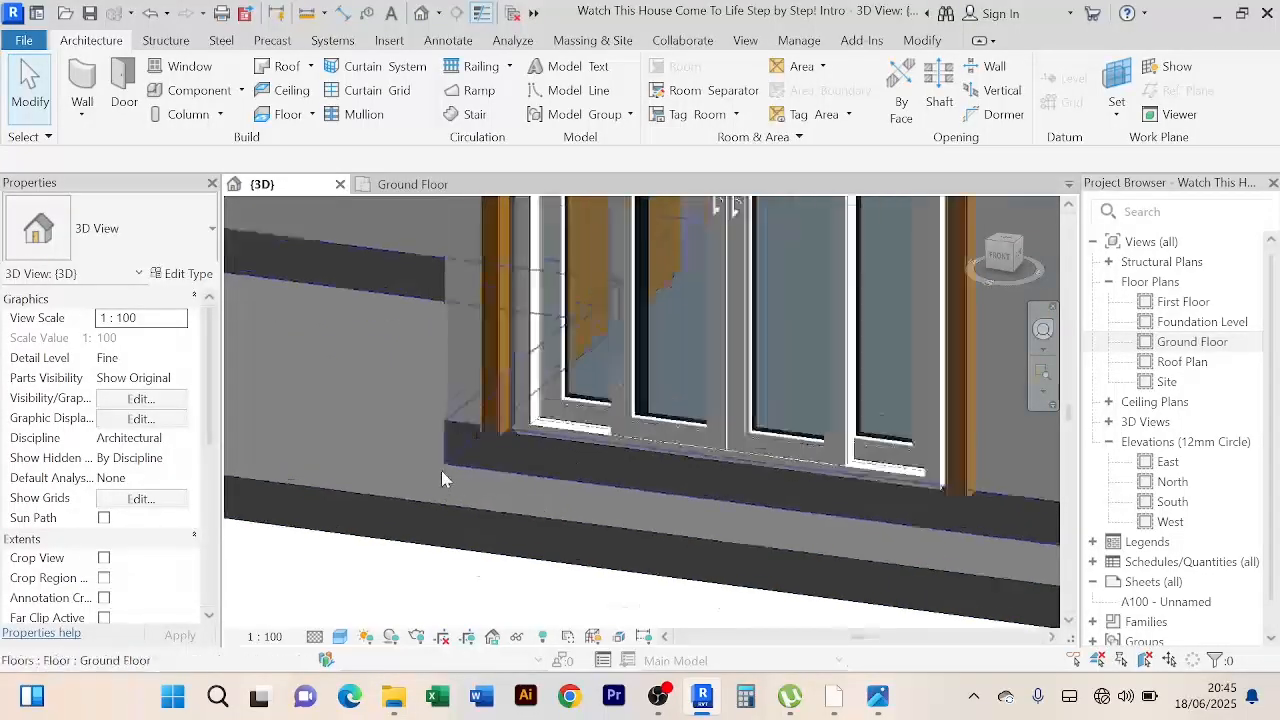
{"action": "scroll", "coordinate": [443, 475], "scroll_direction": "up", "scroll_amount": 3}
{"action": "scroll", "coordinate": [458, 445], "scroll_direction": "down", "scroll_amount": 8}
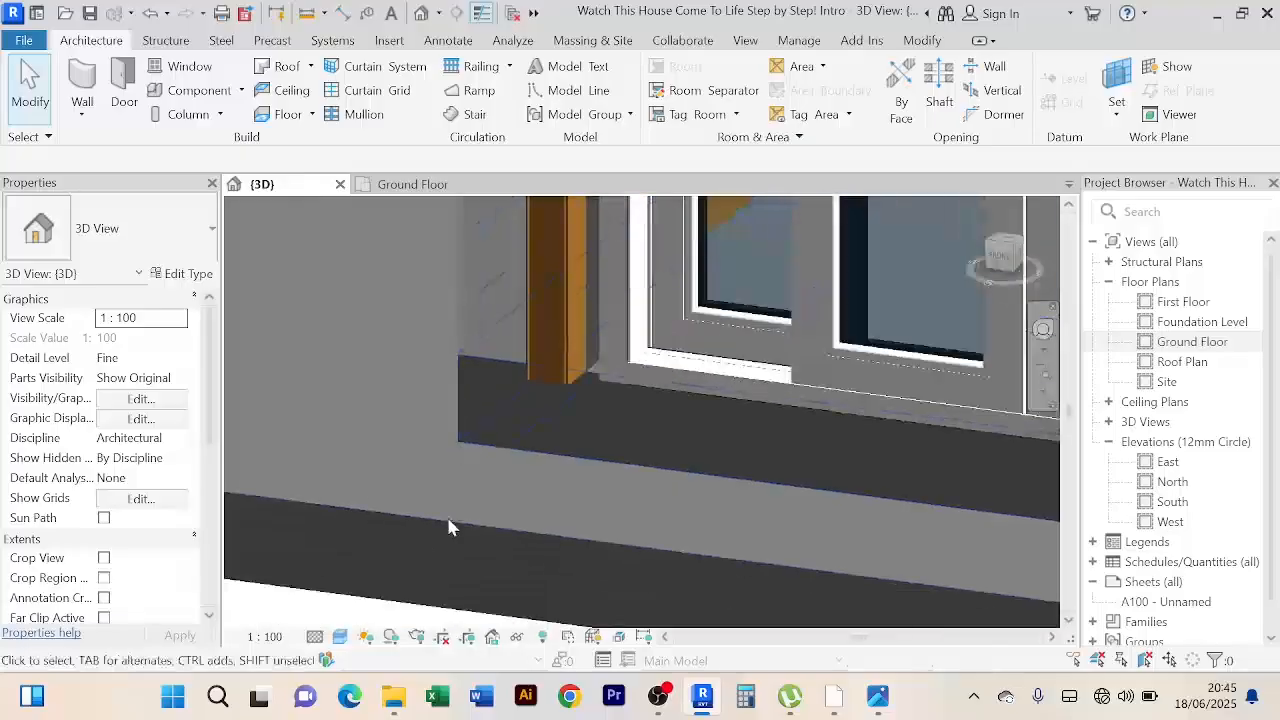
{"action": "middle_click_drag", "start_coordinate": [440, 598], "coordinate": [656, 535]}
{"action": "scroll", "coordinate": [555, 480], "scroll_direction": "down", "scroll_amount": 4}
{"action": "scroll", "coordinate": [640, 520], "scroll_direction": "up", "scroll_amount": 3}
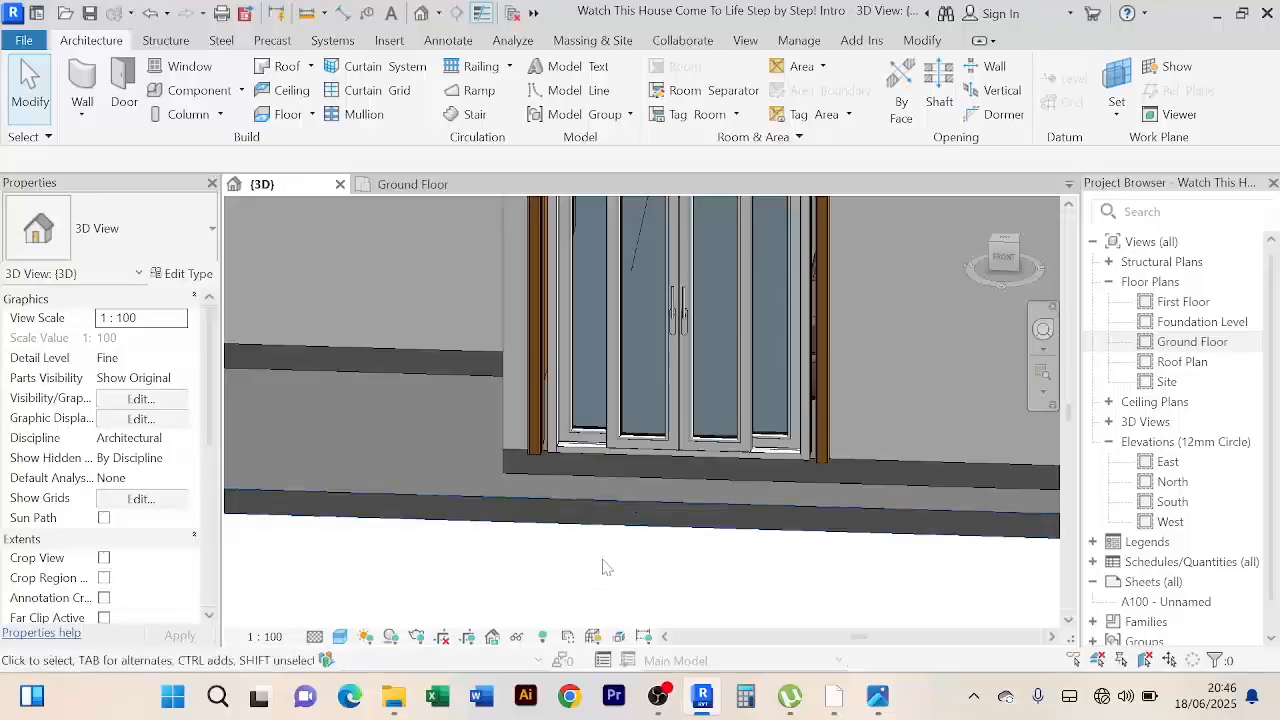
{"action": "scroll", "coordinate": [605, 558], "scroll_direction": "down", "scroll_amount": 2}
{"action": "scroll", "coordinate": [625, 575], "scroll_direction": "down", "scroll_amount": 2}
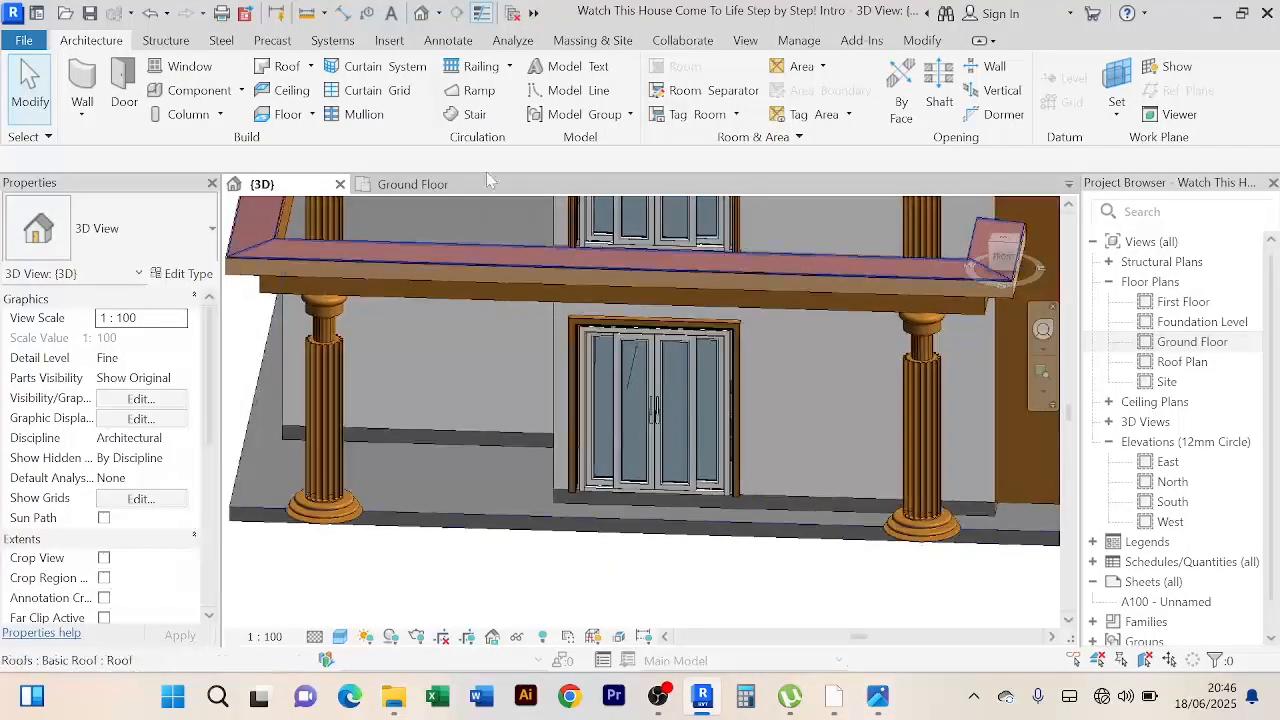
Step: Start another floor sketch in the Ground Floor plan and add a boundary line offset 200 mm outside the lower floor's front edge
{"action": "left_click", "coordinate": [416, 188]}
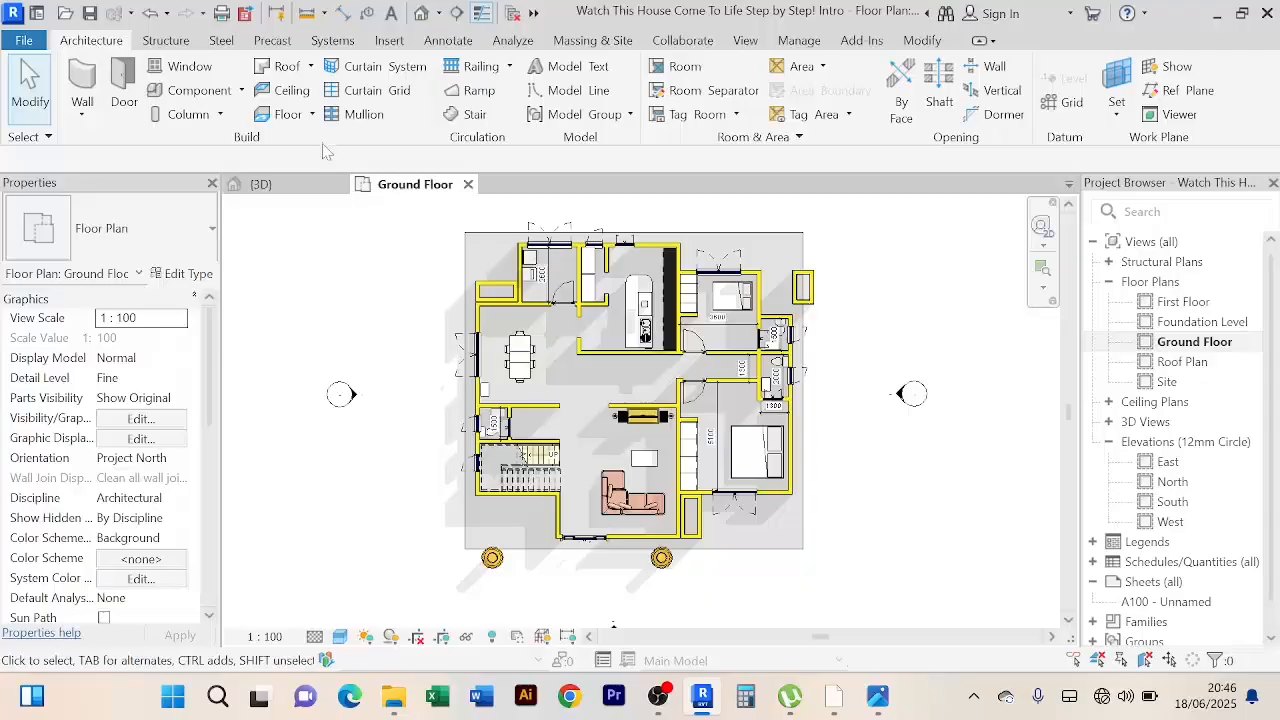
{"action": "left_click", "coordinate": [312, 114]}
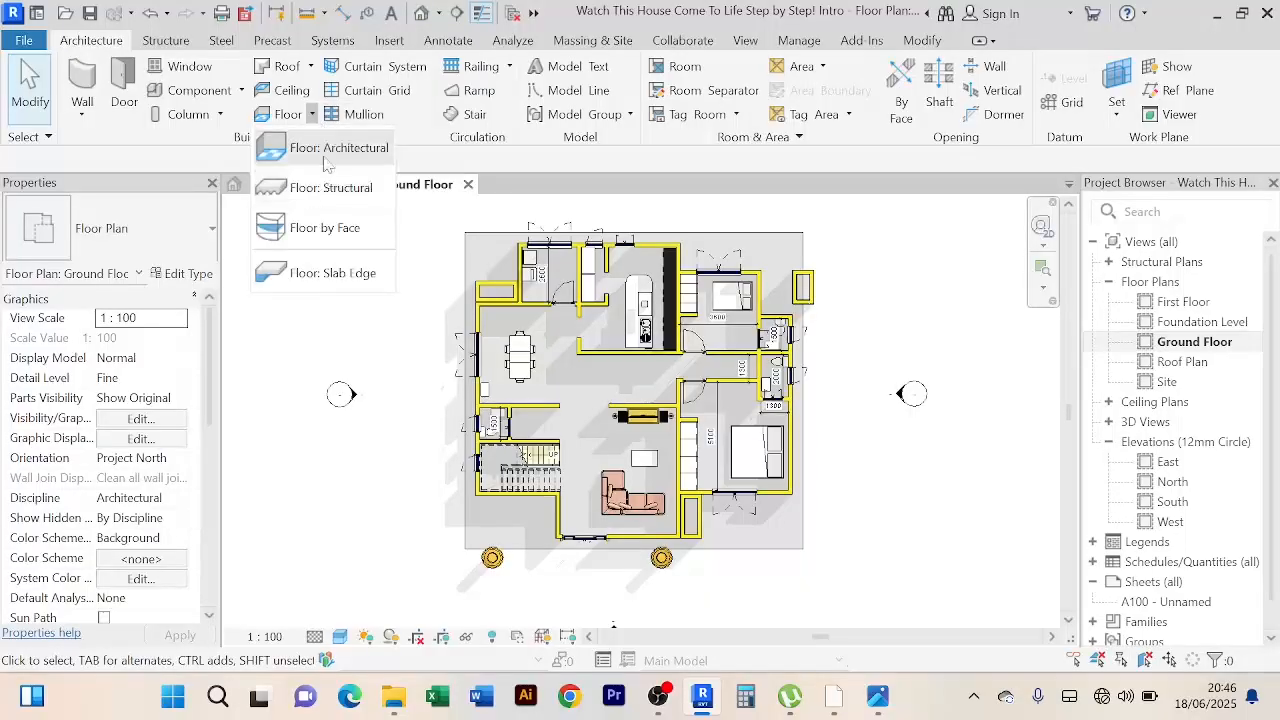
{"action": "left_click", "coordinate": [330, 180]}
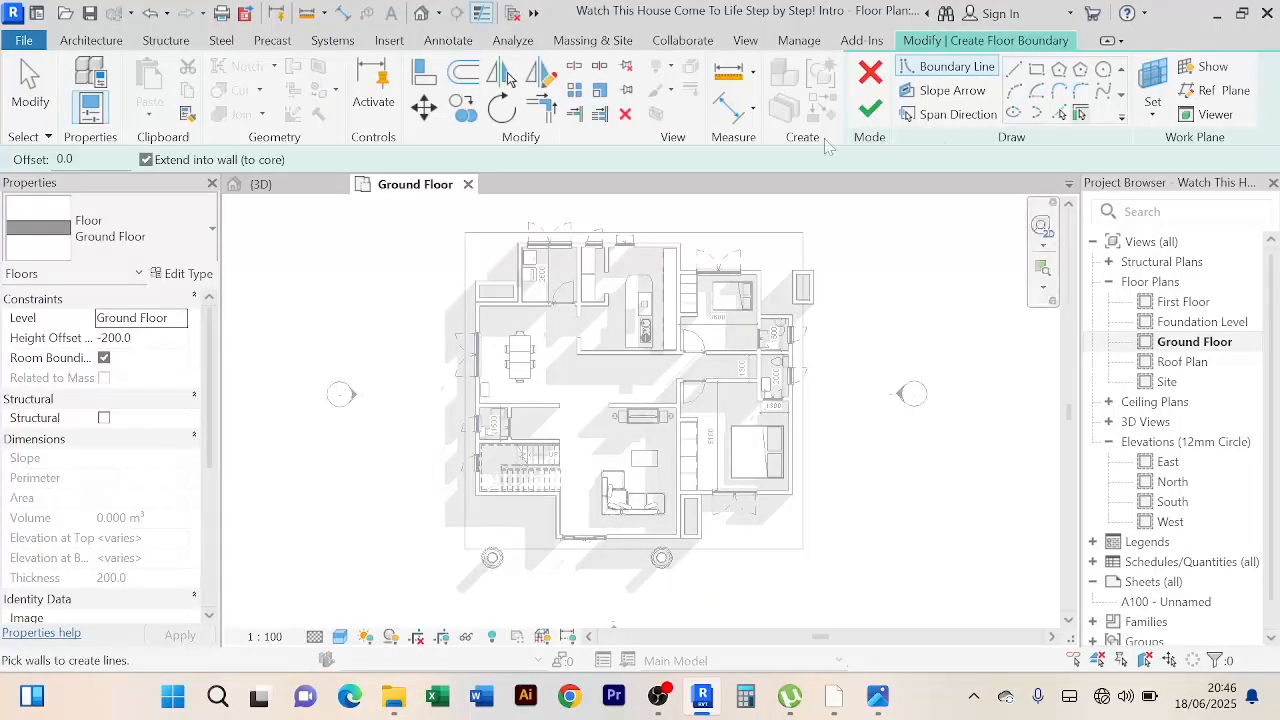
{"action": "left_click", "coordinate": [1059, 113]}
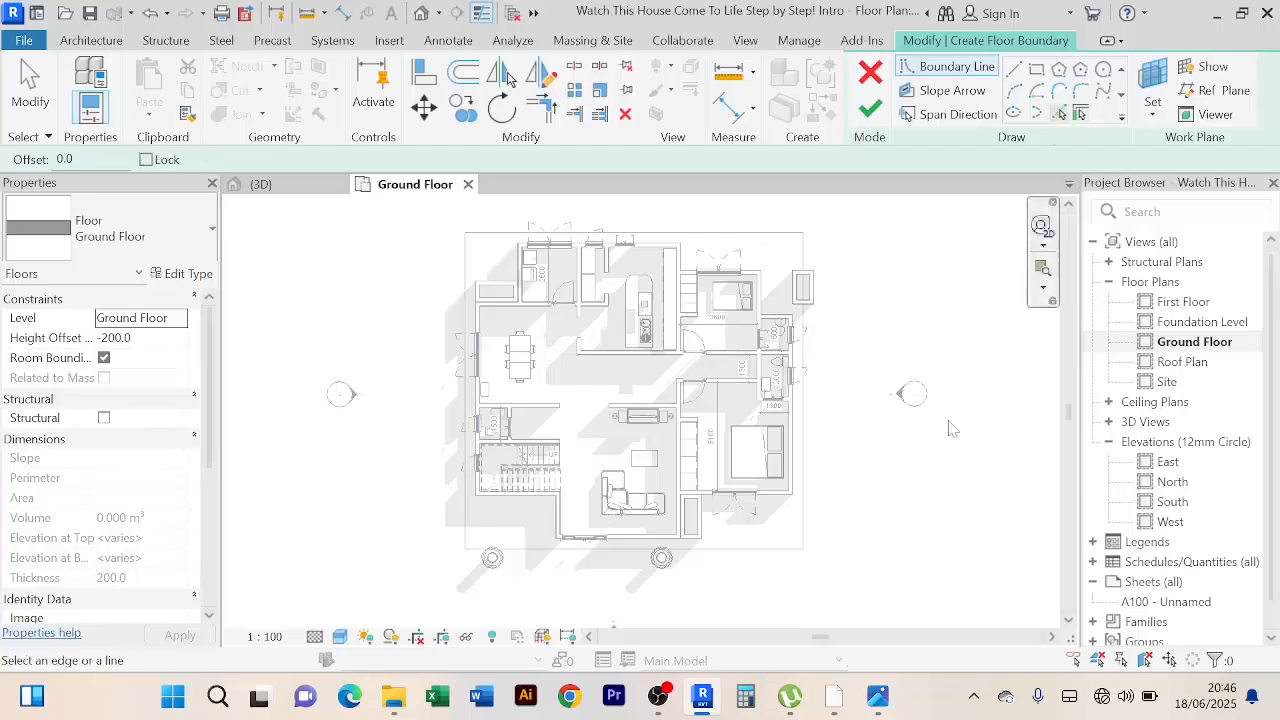
{"action": "scroll", "coordinate": [616, 590], "scroll_direction": "up", "scroll_amount": 1}
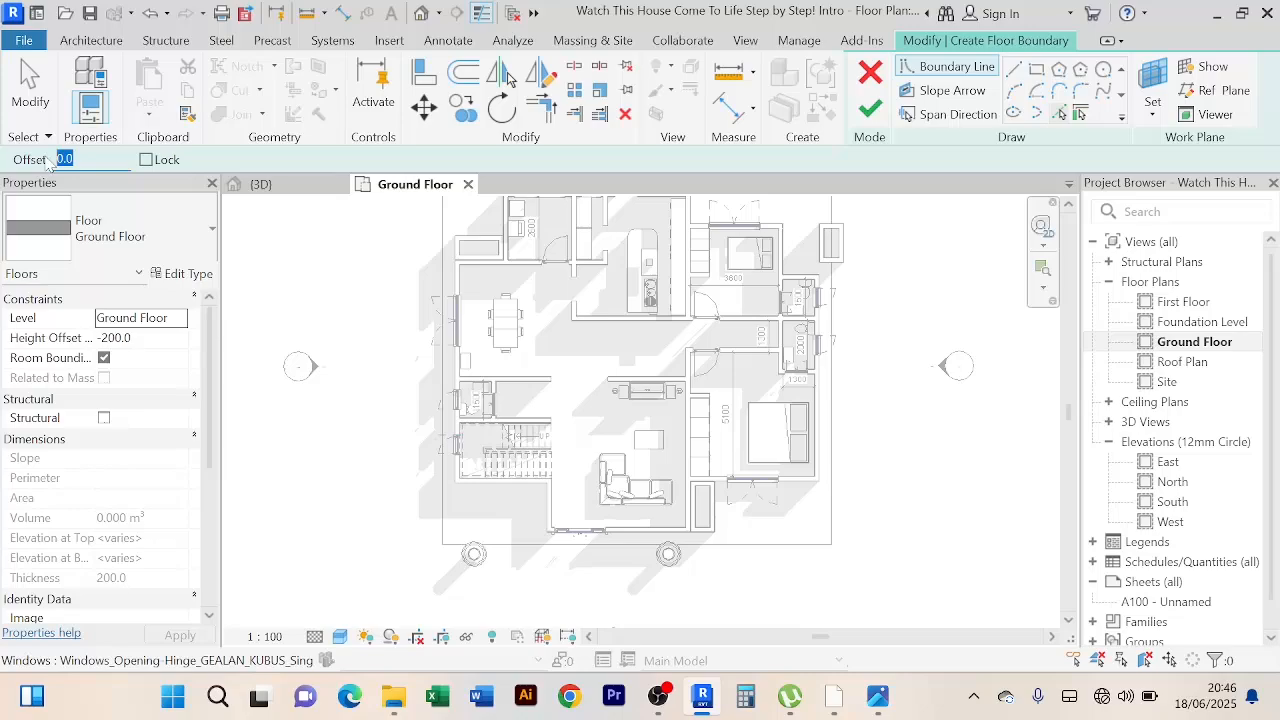
{"action": "type", "text": "20"}
{"action": "key", "text": "Return"}
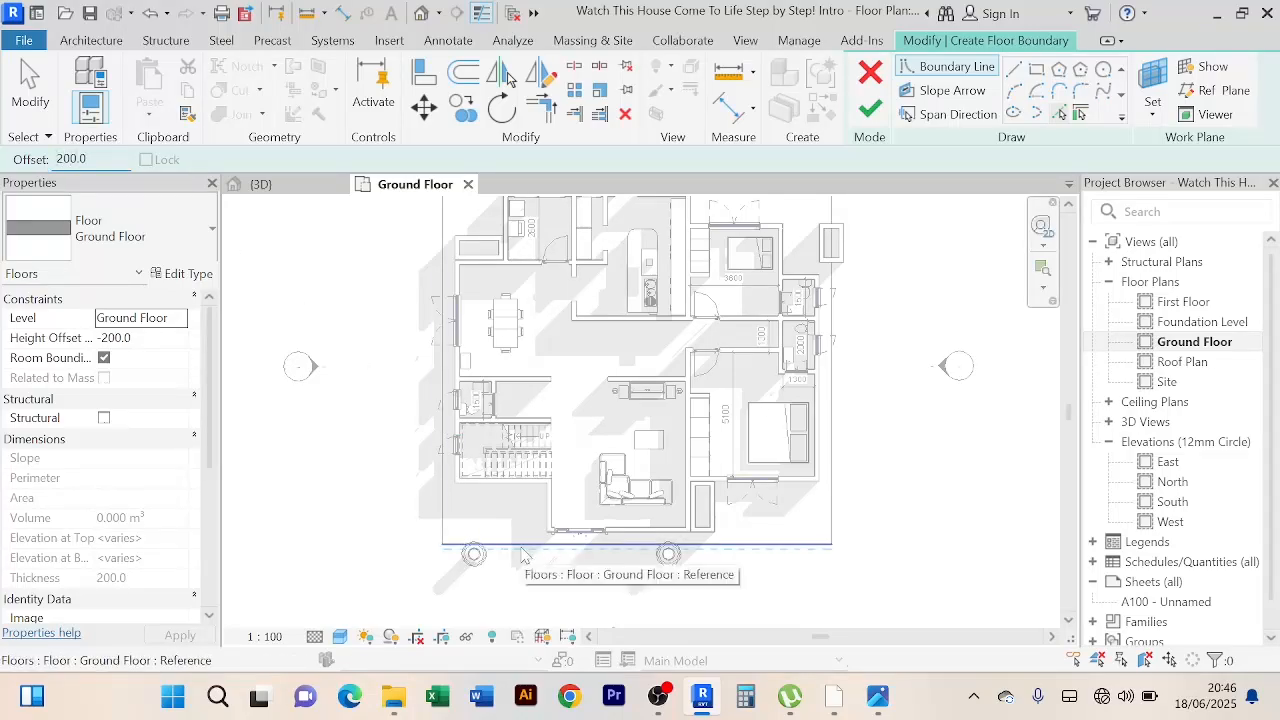
{"action": "left_click", "coordinate": [524, 556]}
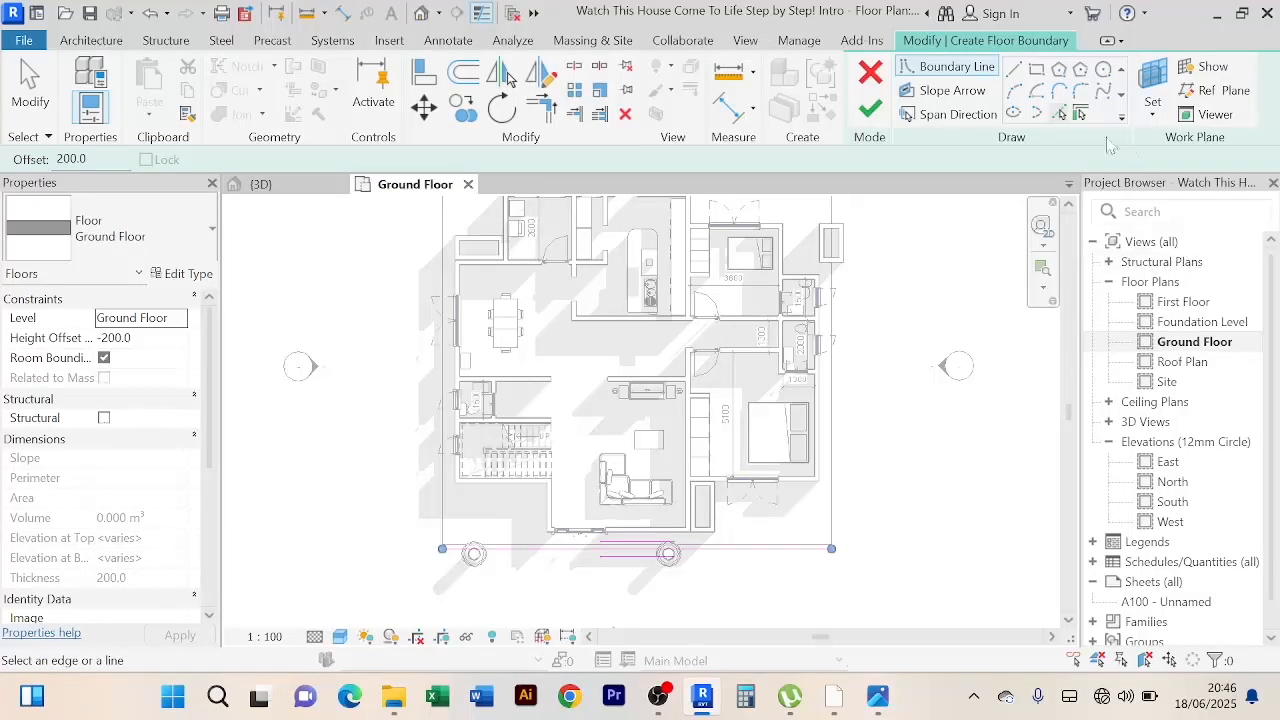
Step: Add a boundary line offset 200 mm outside the lower floor's rear edge
{"action": "middle_click_drag", "start_coordinate": [880, 372], "coordinate": [900, 474]}
{"action": "scroll", "coordinate": [718, 281], "scroll_direction": "up", "scroll_amount": 3}
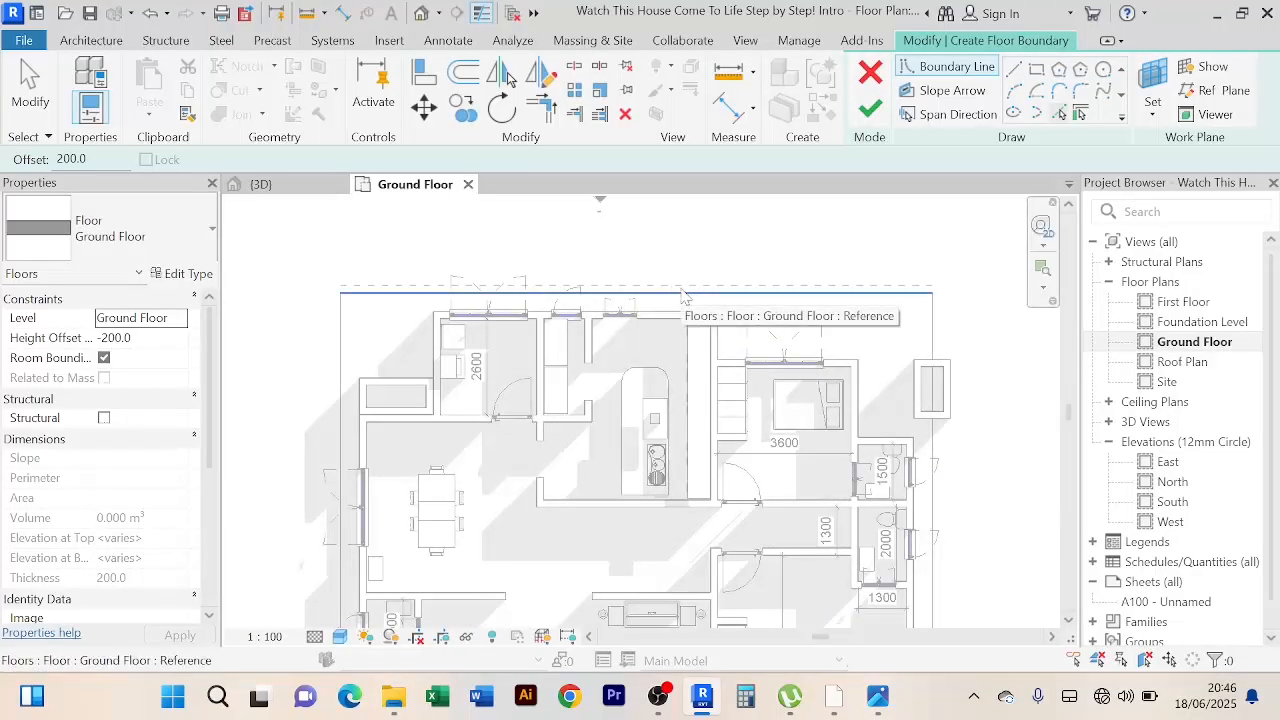
{"action": "left_click", "coordinate": [682, 294]}
{"action": "scroll", "coordinate": [755, 265], "scroll_direction": "down", "scroll_amount": 2}
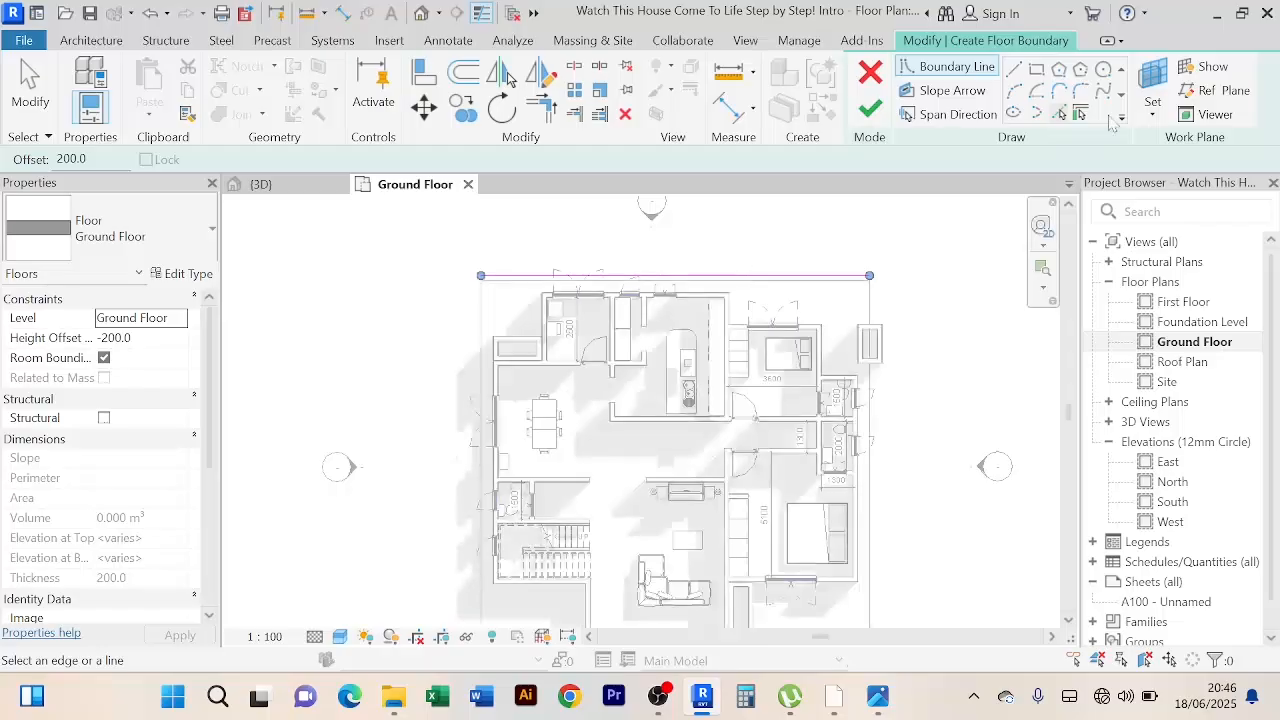
Step: Set the boundary offset to 0 and add boundary lines along the lower floor's two side edges
{"action": "left_click", "coordinate": [74, 159]}
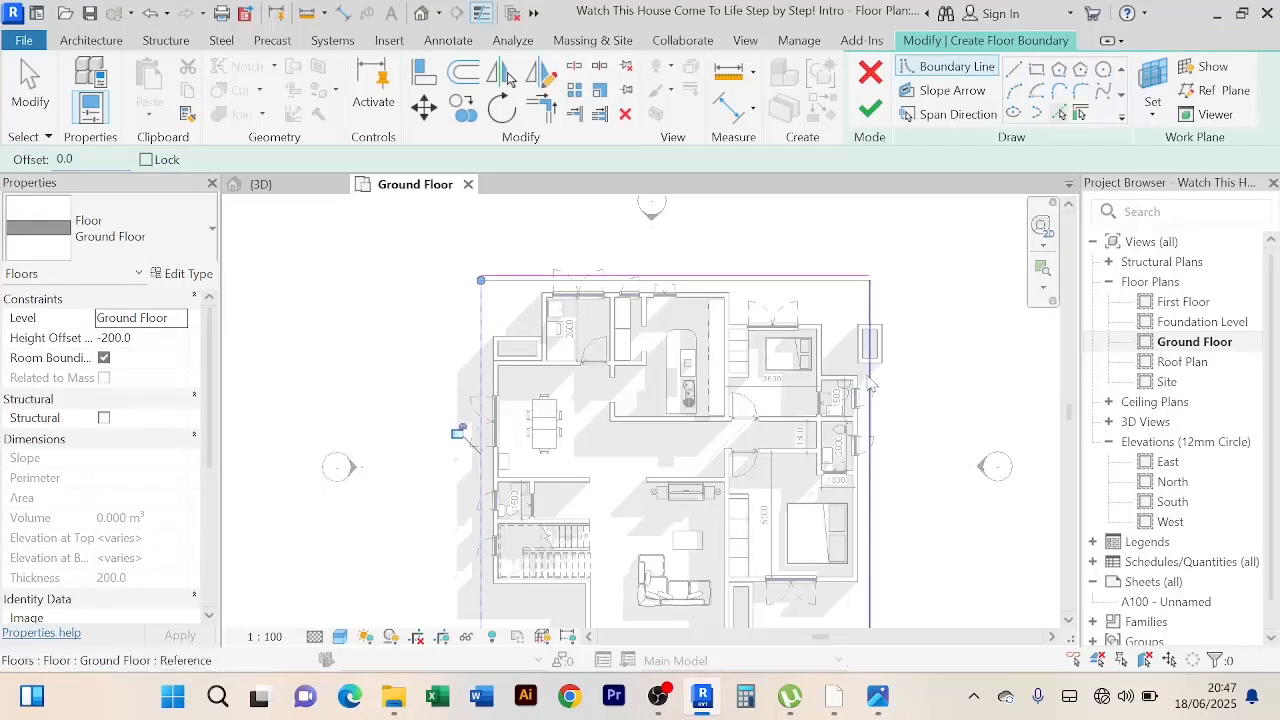
{"action": "scroll", "coordinate": [891, 470], "scroll_direction": "down", "scroll_amount": 2}
{"action": "middle_click_drag", "start_coordinate": [891, 457], "coordinate": [908, 360]}
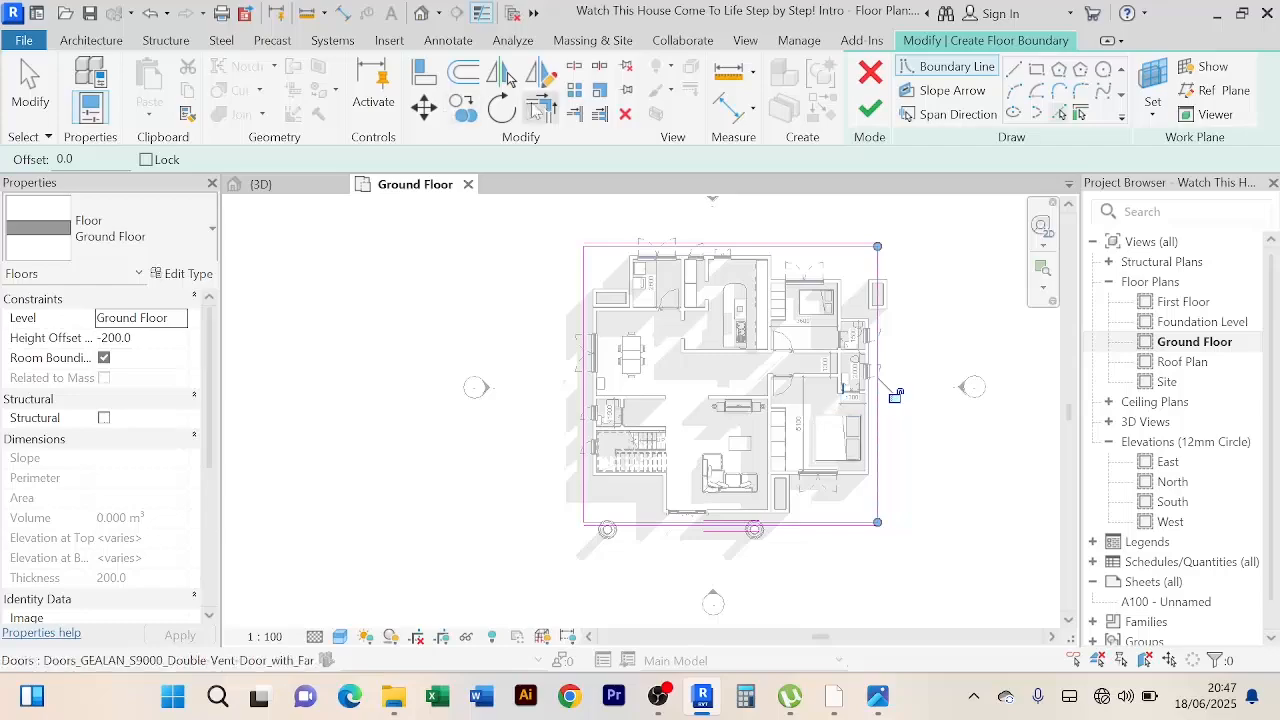
Step: Trim the front, rear and side boundary lines to one another at the corners to form a closed rectangle
{"action": "left_click", "coordinate": [541, 108]}
{"action": "scroll", "coordinate": [577, 534], "scroll_direction": "up", "scroll_amount": 2}
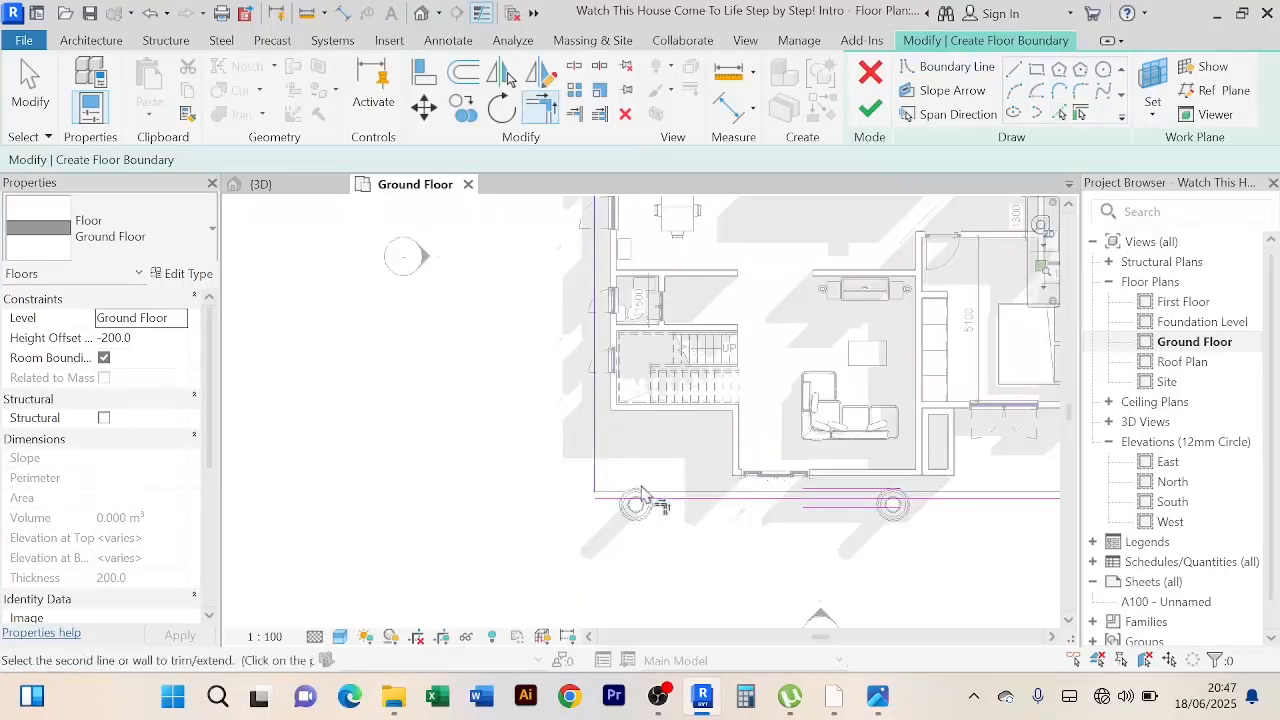
{"action": "scroll", "coordinate": [700, 569], "scroll_direction": "down", "scroll_amount": 2}
{"action": "middle_click_drag", "start_coordinate": [699, 570], "coordinate": [573, 568]}
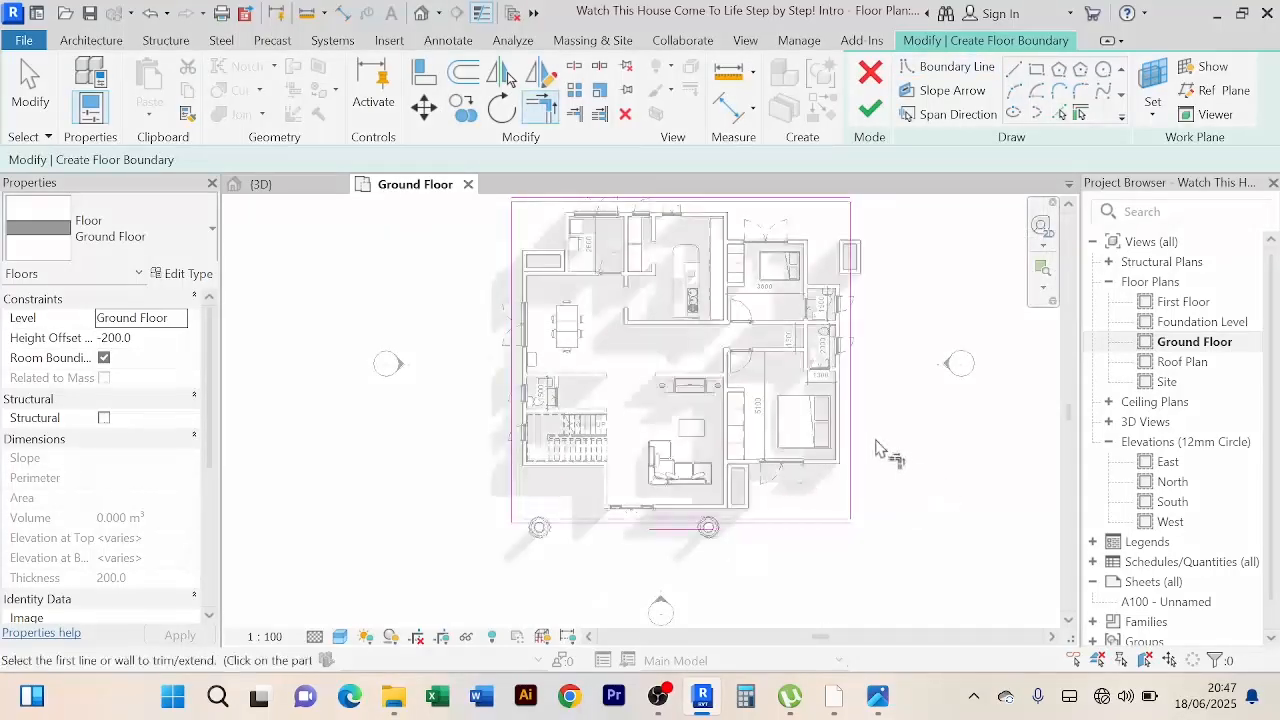
{"action": "middle_click_drag", "start_coordinate": [897, 430], "coordinate": [905, 560]}
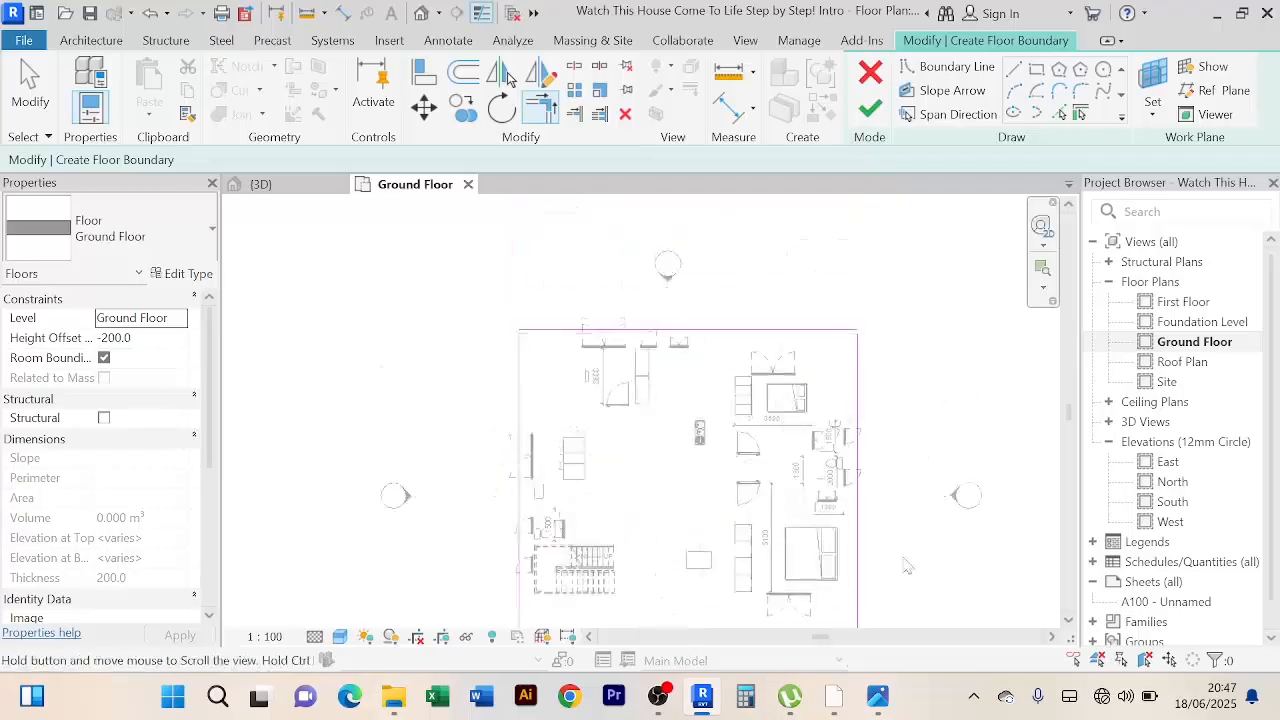
{"action": "scroll", "coordinate": [826, 266], "scroll_direction": "up", "scroll_amount": 2}
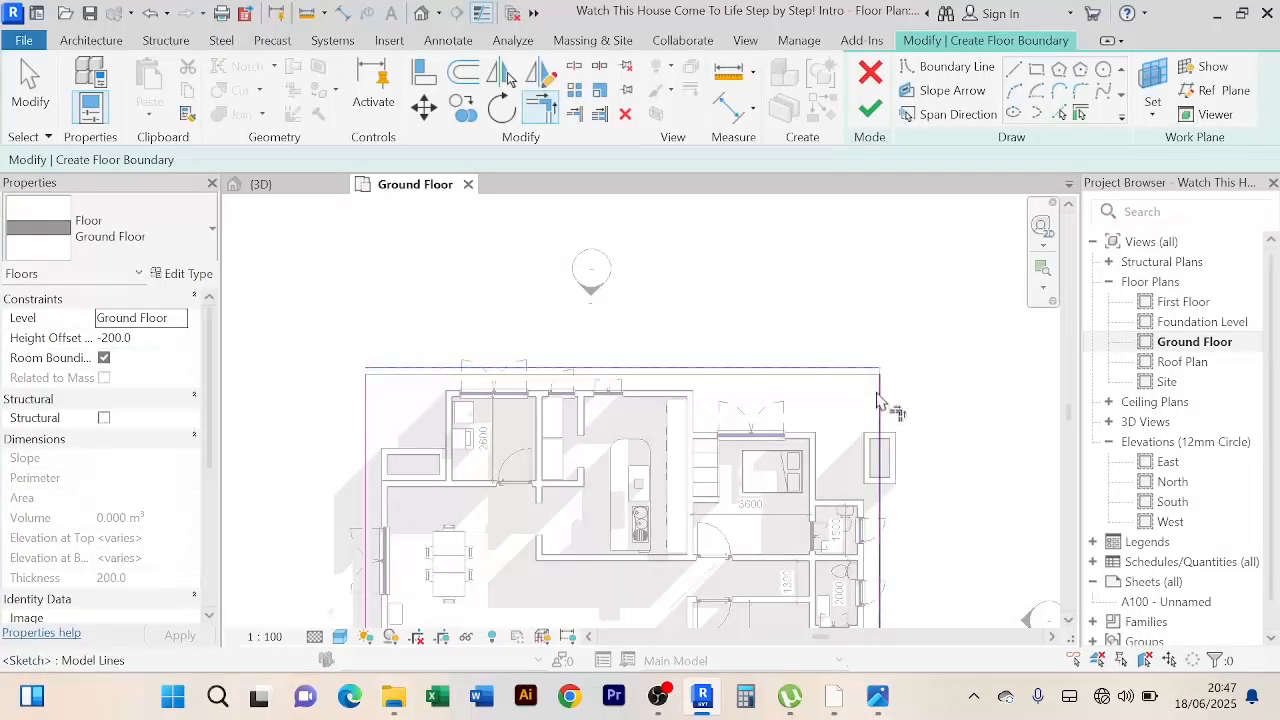
{"action": "scroll", "coordinate": [882, 410], "scroll_direction": "down", "scroll_amount": 2}
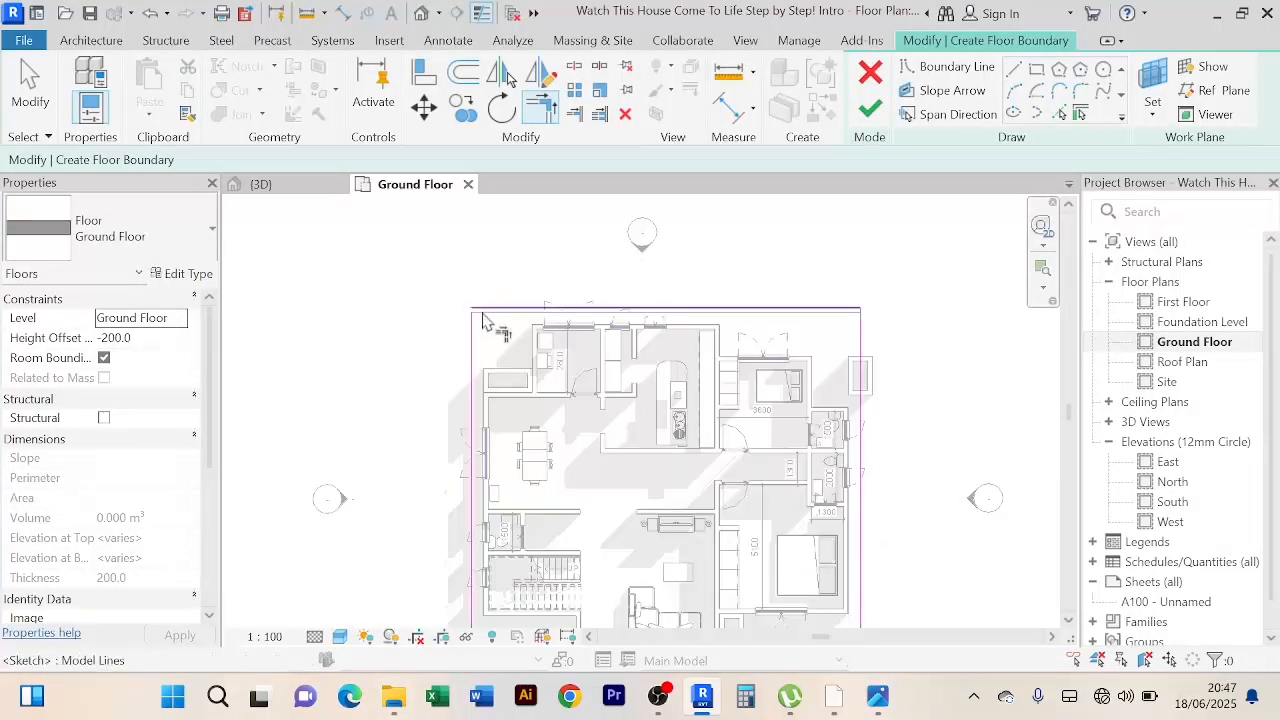
Step: Set the new floor's height offset from level to -400 and finish the boundary sketch
{"action": "scroll", "coordinate": [757, 280], "scroll_direction": "down", "scroll_amount": 2}
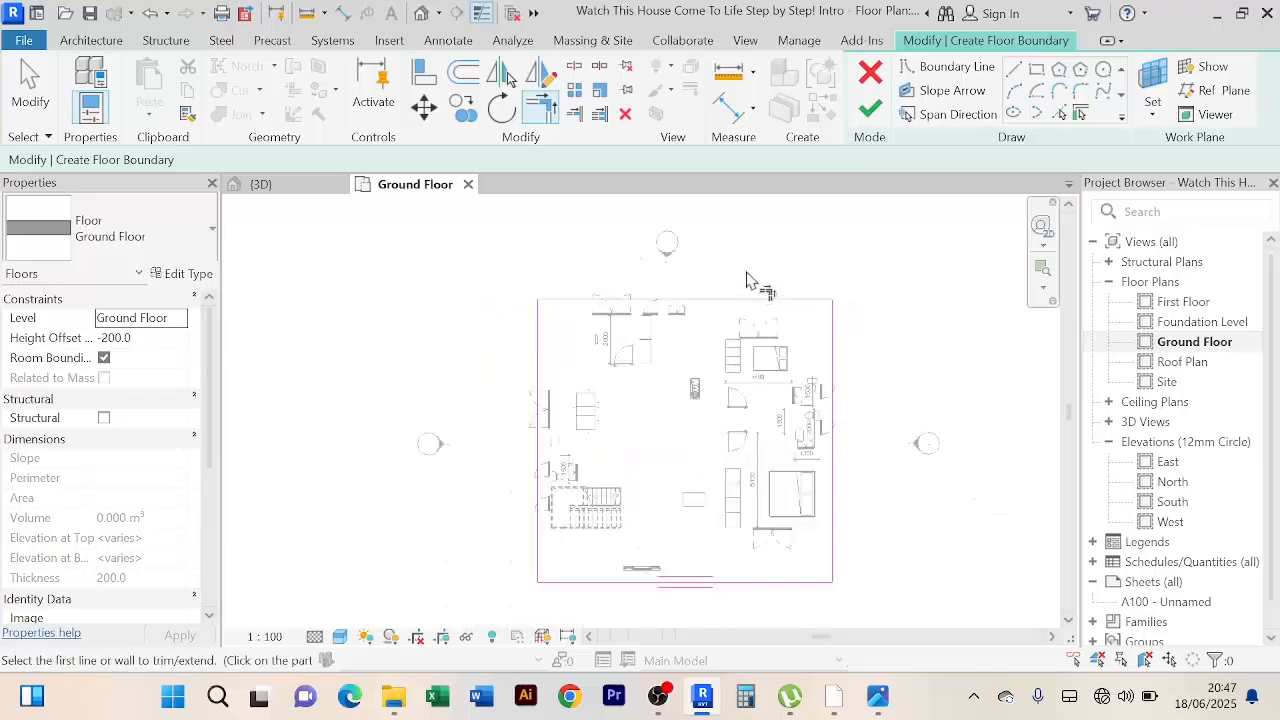
{"action": "middle_click_drag", "start_coordinate": [757, 280], "coordinate": [693, 245]}
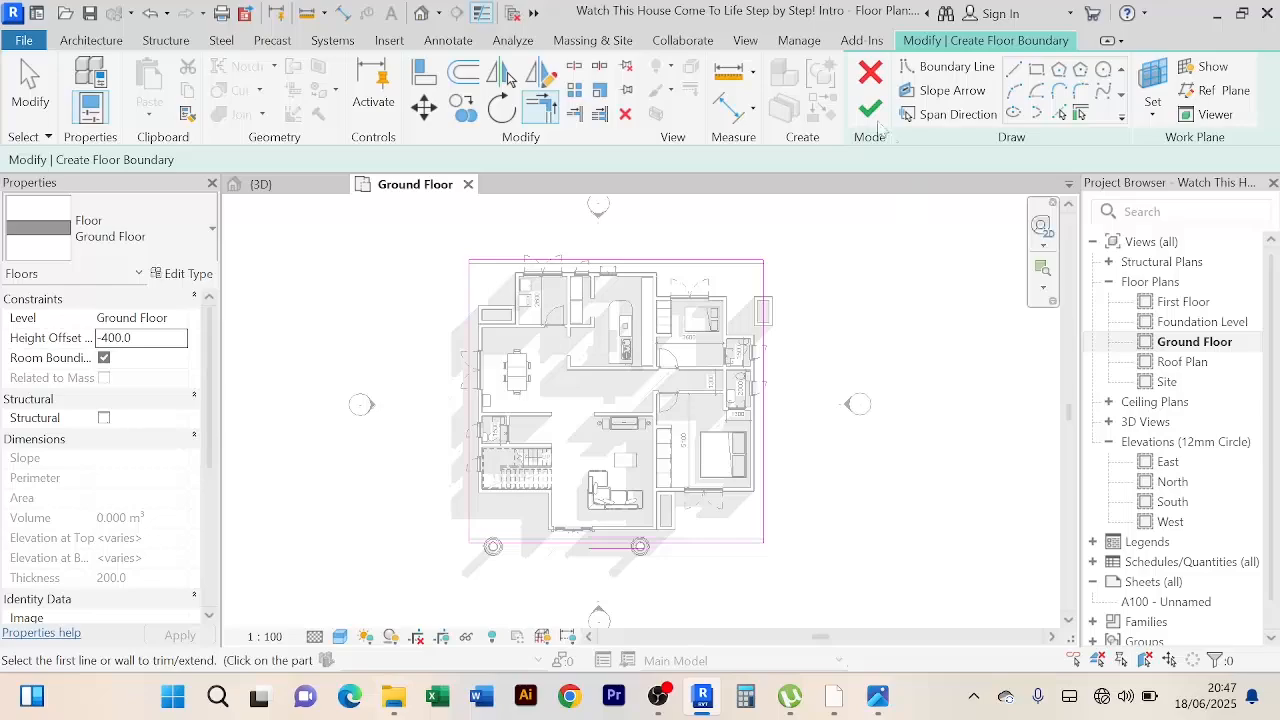
{"action": "left_click", "coordinate": [872, 112]}
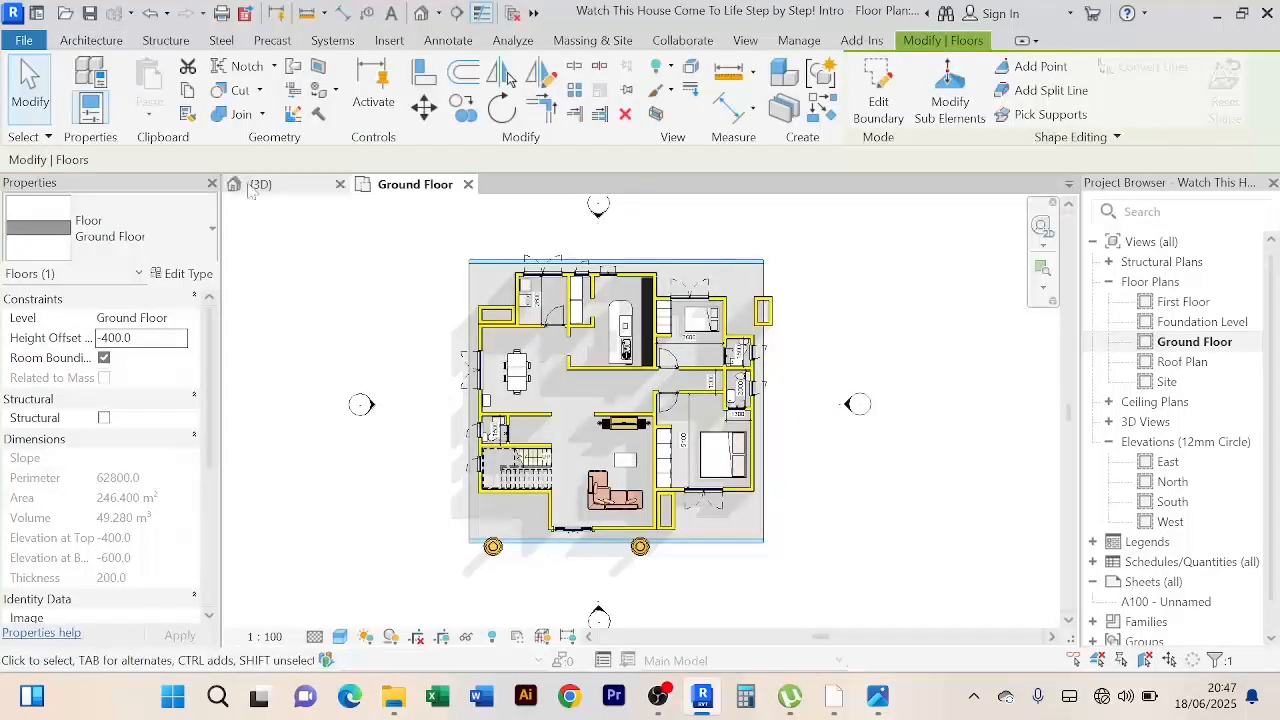
Step: Examine the stepped floor slabs around the front entrance, porch columns and side corner of the house in 3D
{"action": "left_click", "coordinate": [258, 184]}
{"action": "scroll", "coordinate": [650, 500], "scroll_direction": "down", "scroll_amount": 3}
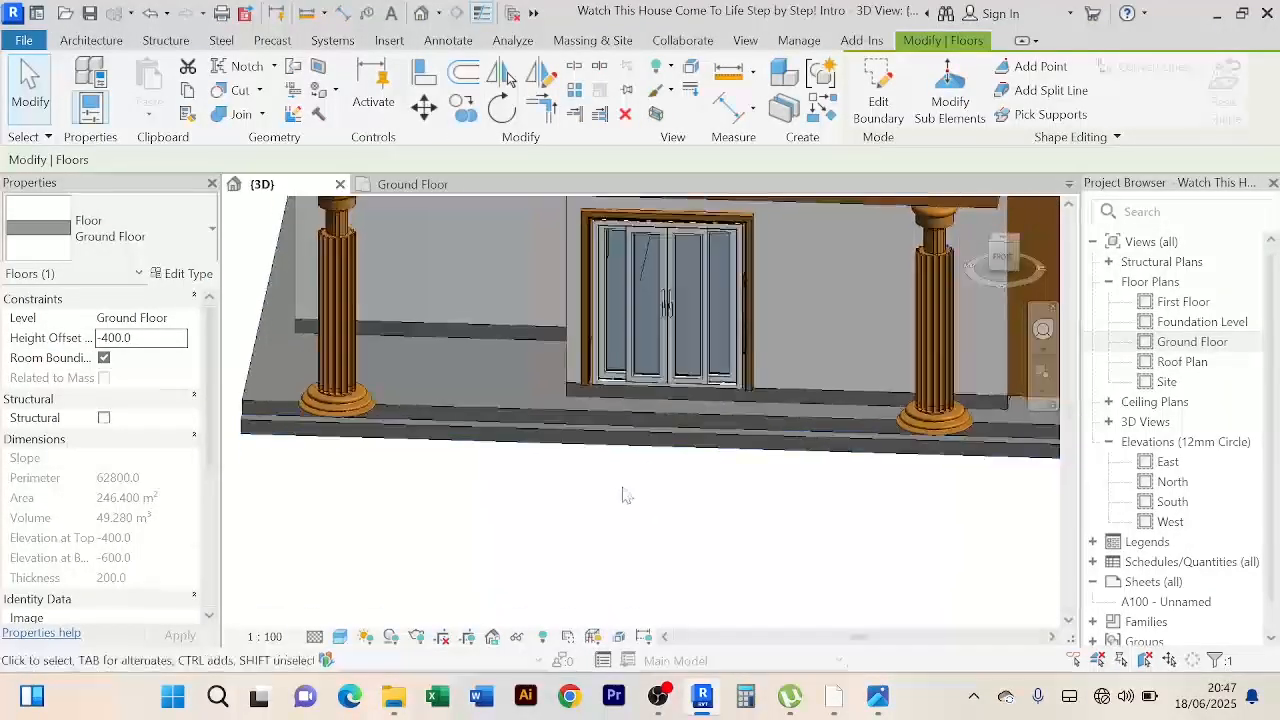
{"action": "left_click", "coordinate": [622, 494]}
{"action": "scroll", "coordinate": [623, 529], "scroll_direction": "down", "scroll_amount": 2}
{"action": "middle_click_drag", "start_coordinate": [623, 529], "coordinate": [484, 546], "text": "shift"}
{"action": "scroll", "coordinate": [408, 343], "scroll_direction": "up", "scroll_amount": 1}
{"action": "middle_click_drag", "start_coordinate": [374, 400], "coordinate": [437, 503]}
{"action": "scroll", "coordinate": [440, 445], "scroll_direction": "up", "scroll_amount": 2}
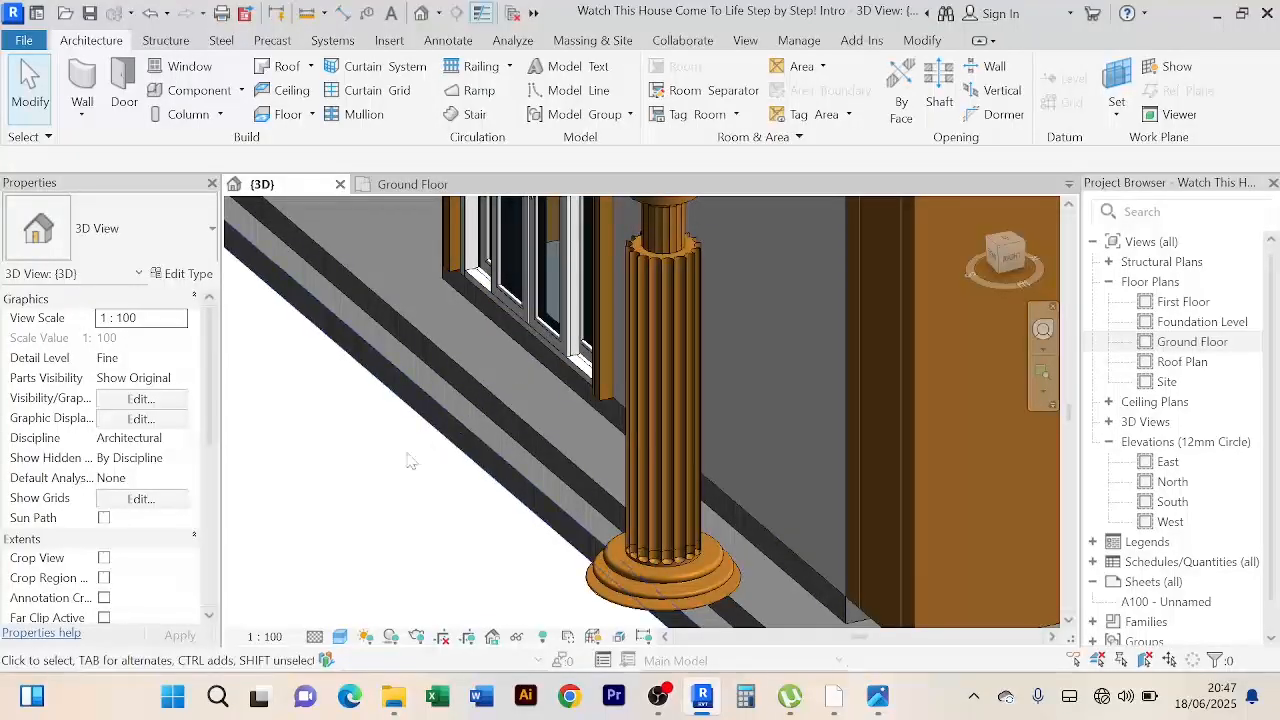
{"action": "scroll", "coordinate": [408, 460], "scroll_direction": "down", "scroll_amount": 2}
{"action": "middle_click_drag", "start_coordinate": [403, 480], "coordinate": [489, 414]}
{"action": "scroll", "coordinate": [480, 407], "scroll_direction": "down", "scroll_amount": 2}
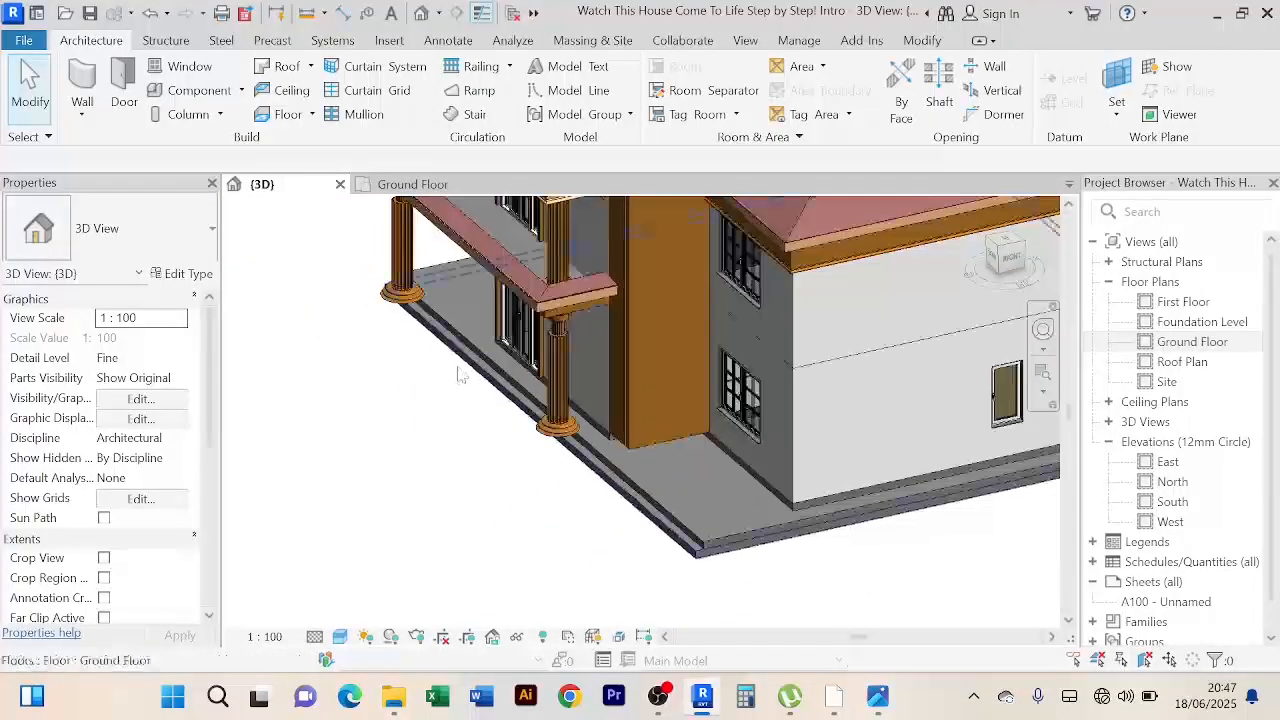
{"action": "middle_click_drag", "start_coordinate": [394, 430], "coordinate": [471, 380], "text": "shift"}
{"action": "scroll", "coordinate": [480, 350], "scroll_direction": "up", "scroll_amount": 3}
{"action": "scroll", "coordinate": [490, 360], "scroll_direction": "down", "scroll_amount": 4}
{"action": "scroll", "coordinate": [510, 350], "scroll_direction": "up", "scroll_amount": 2}
{"action": "scroll", "coordinate": [486, 360], "scroll_direction": "down", "scroll_amount": 2}
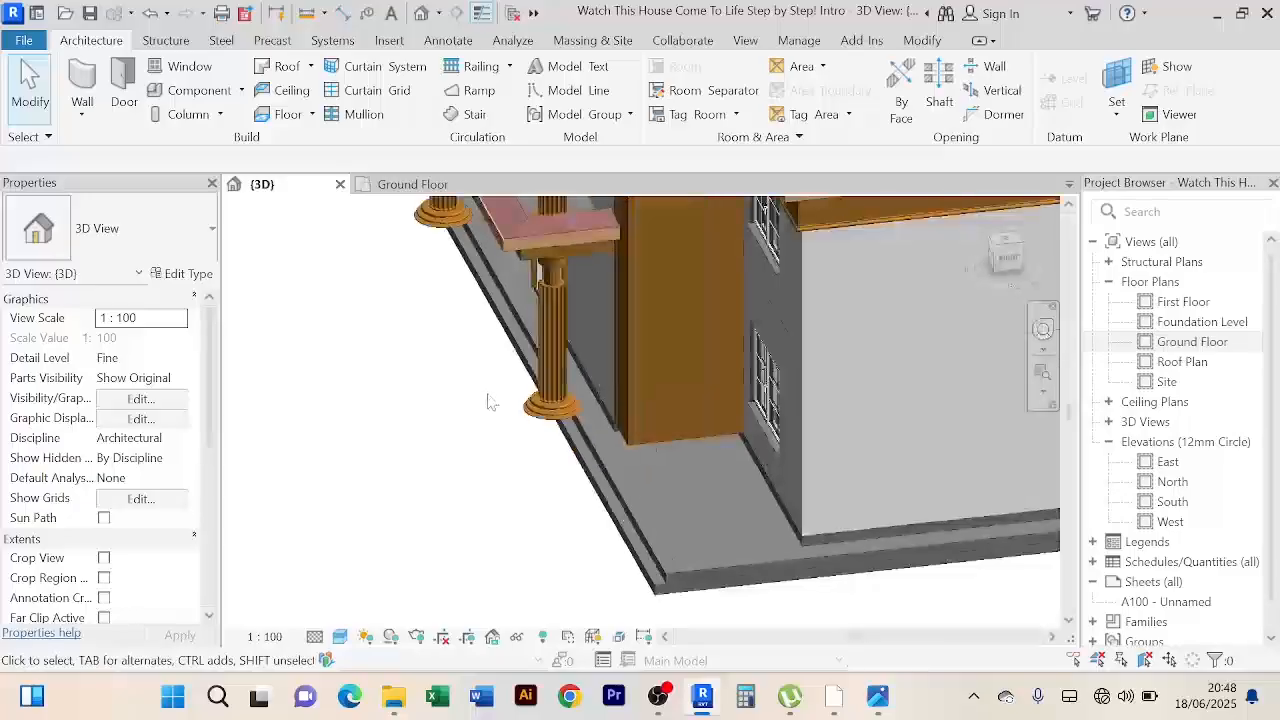
{"action": "scroll", "coordinate": [450, 384], "scroll_direction": "down", "scroll_amount": 1}
{"action": "middle_click_drag", "start_coordinate": [446, 380], "coordinate": [456, 424]}
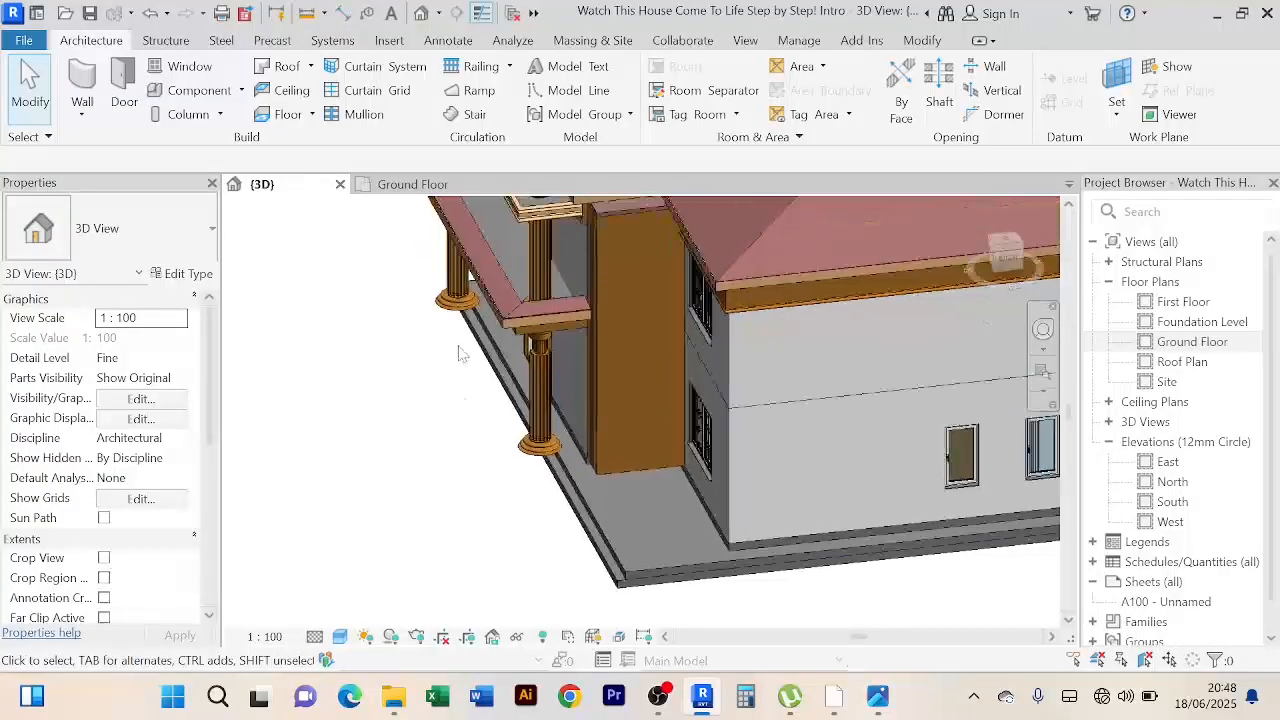
{"action": "scroll", "coordinate": [448, 318], "scroll_direction": "up", "scroll_amount": 2}
{"action": "scroll", "coordinate": [360, 400], "scroll_direction": "down", "scroll_amount": 1}
{"action": "middle_click_drag", "start_coordinate": [360, 400], "coordinate": [420, 372]}
Step: Open the boundary of the lowest floor, the one at -400, for editing in the Ground Floor plan
{"action": "left_click", "coordinate": [415, 186]}
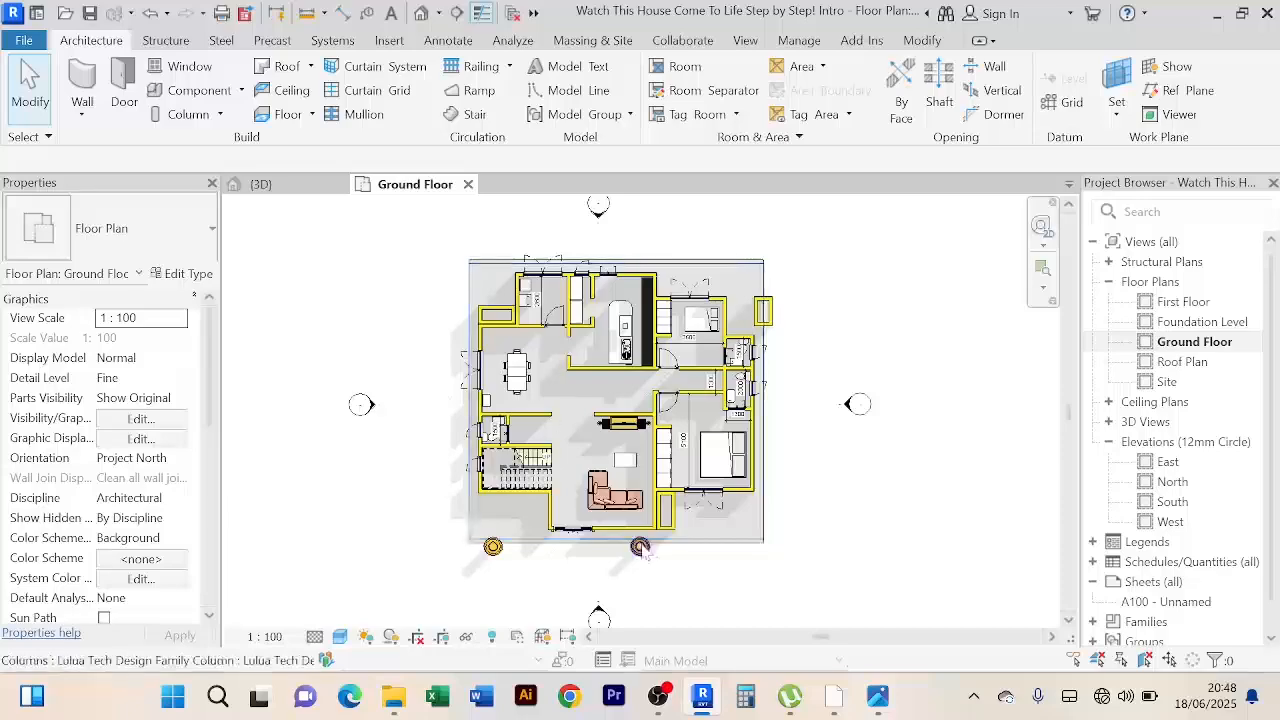
{"action": "middle_click_drag", "start_coordinate": [680, 515], "coordinate": [678, 443]}
{"action": "scroll", "coordinate": [678, 443], "scroll_direction": "up", "scroll_amount": 4}
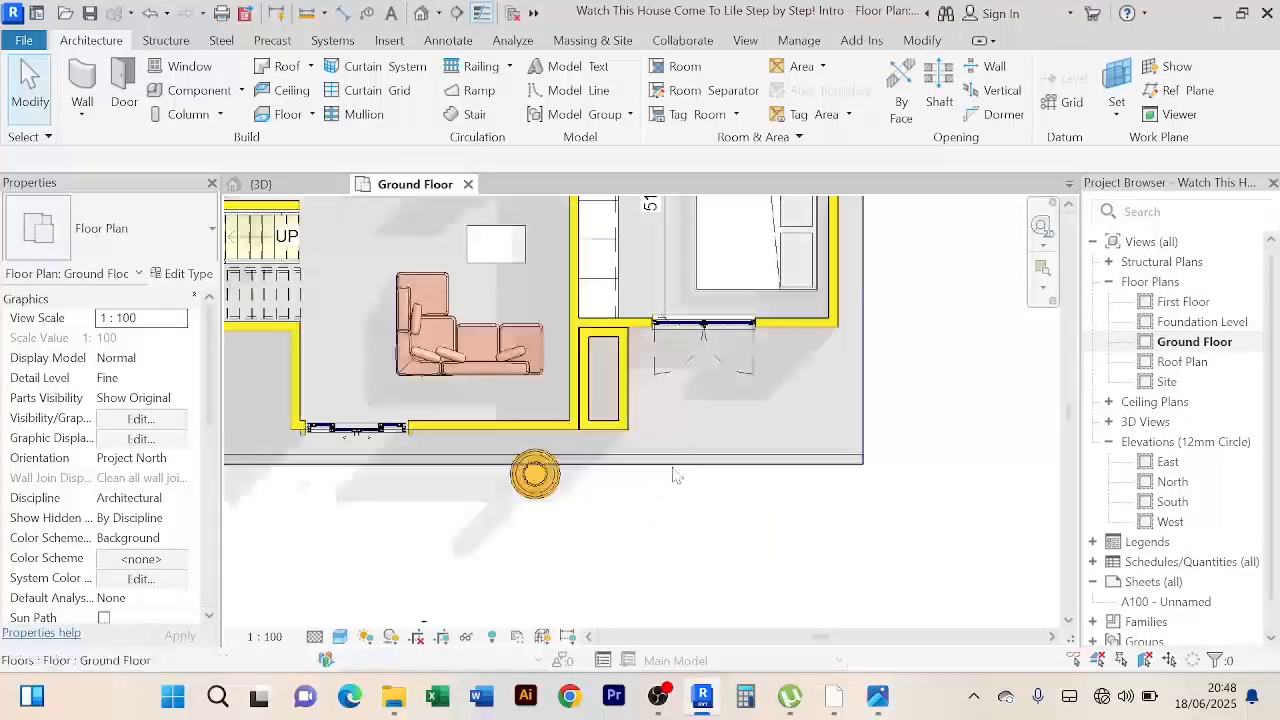
{"action": "left_click", "coordinate": [673, 476]}
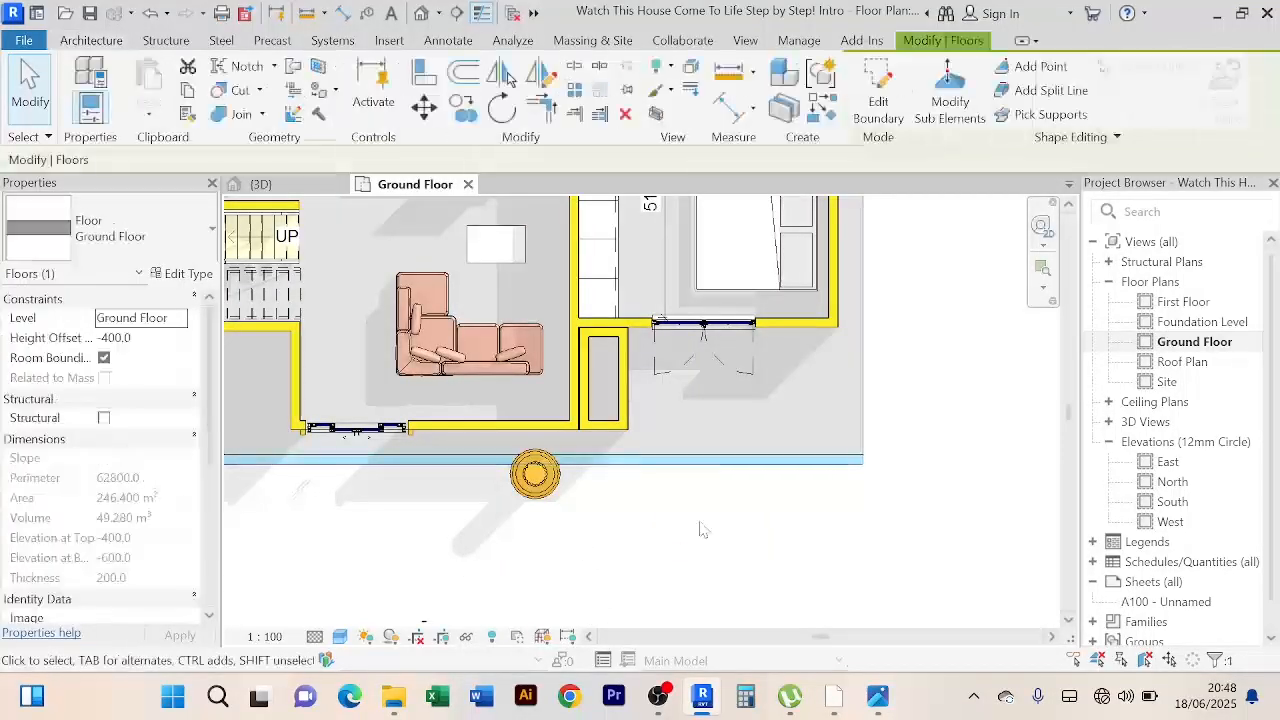
{"action": "scroll", "coordinate": [690, 500], "scroll_direction": "down", "scroll_amount": 2}
{"action": "middle_click_drag", "start_coordinate": [702, 538], "coordinate": [762, 532]}
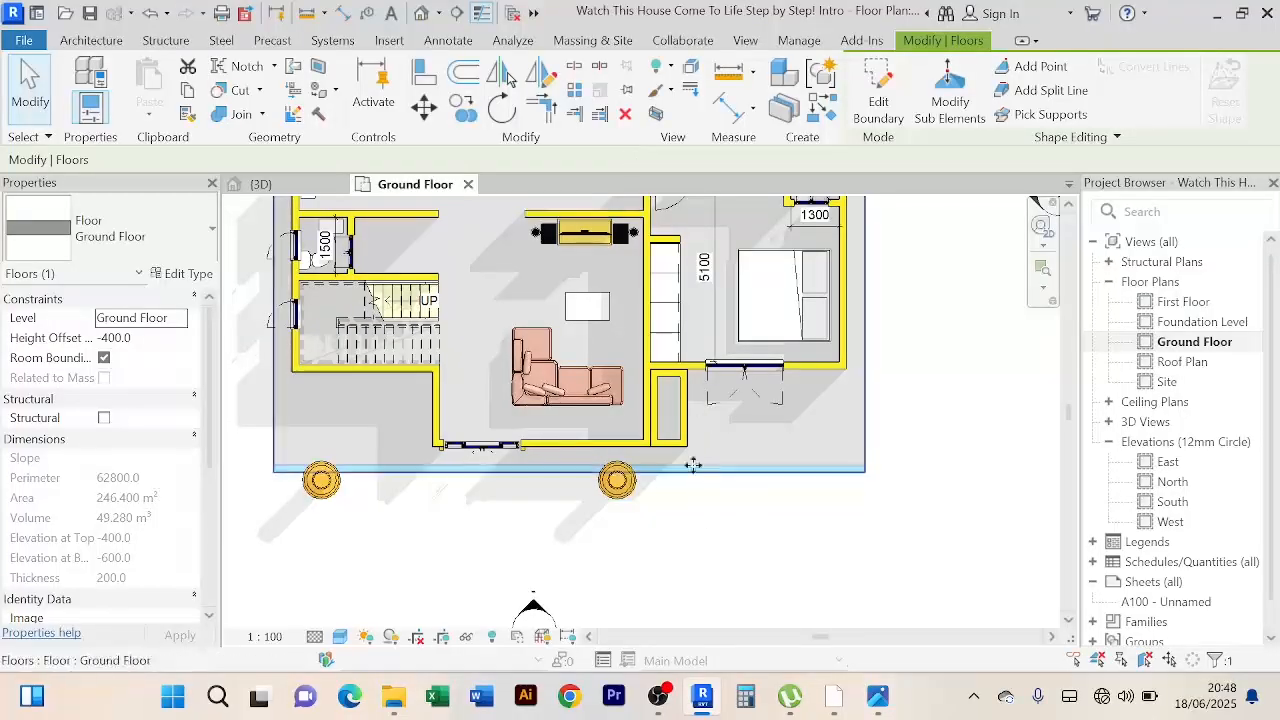
{"action": "left_click", "coordinate": [884, 110]}
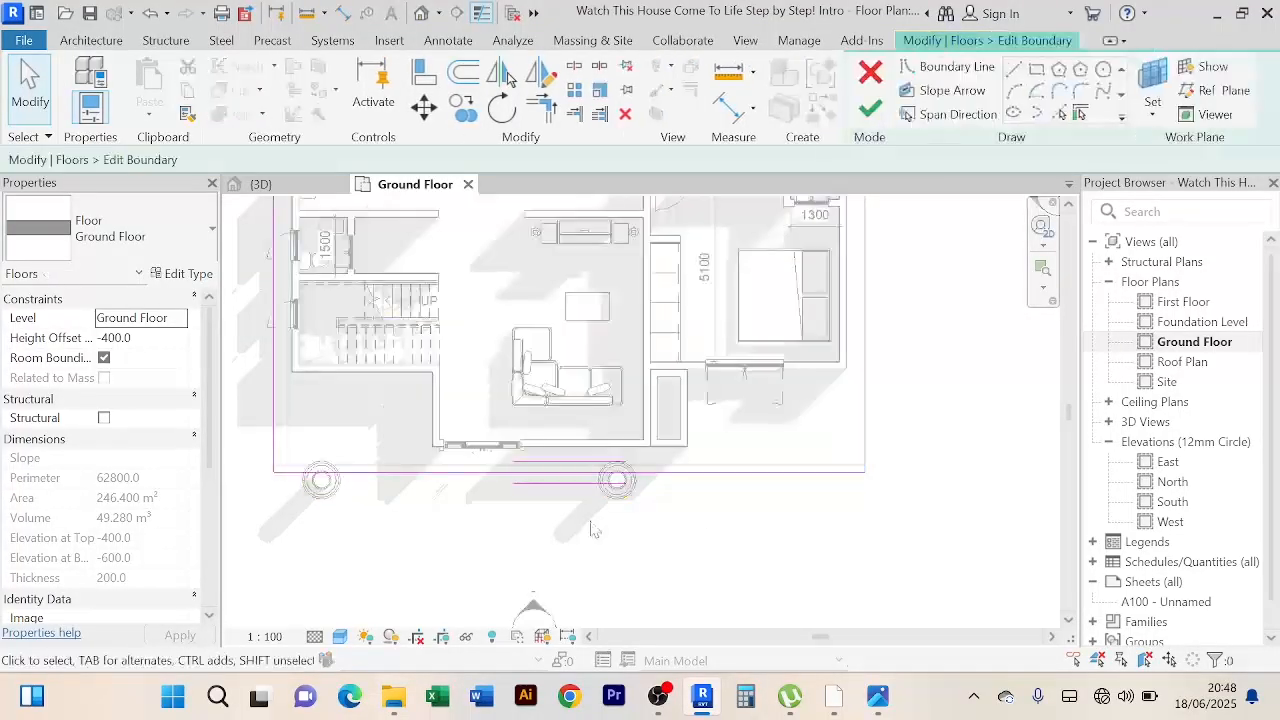
Step: Set the front boundary line's distance from the front wall to 1500 mm and finish the boundary edit
{"action": "left_click", "coordinate": [490, 471]}
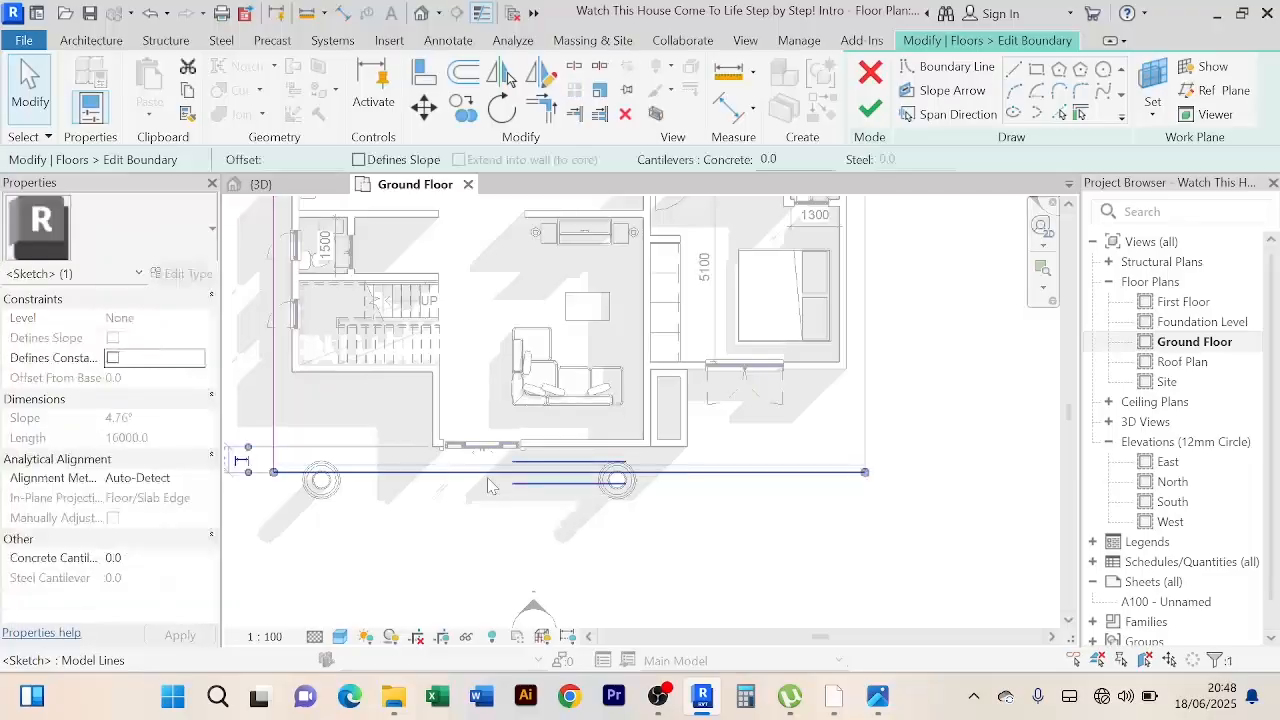
{"action": "scroll", "coordinate": [471, 515], "scroll_direction": "down", "scroll_amount": 1}
{"action": "middle_click_drag", "start_coordinate": [471, 515], "coordinate": [530, 502]}
{"action": "scroll", "coordinate": [372, 442], "scroll_direction": "up", "scroll_amount": 5}
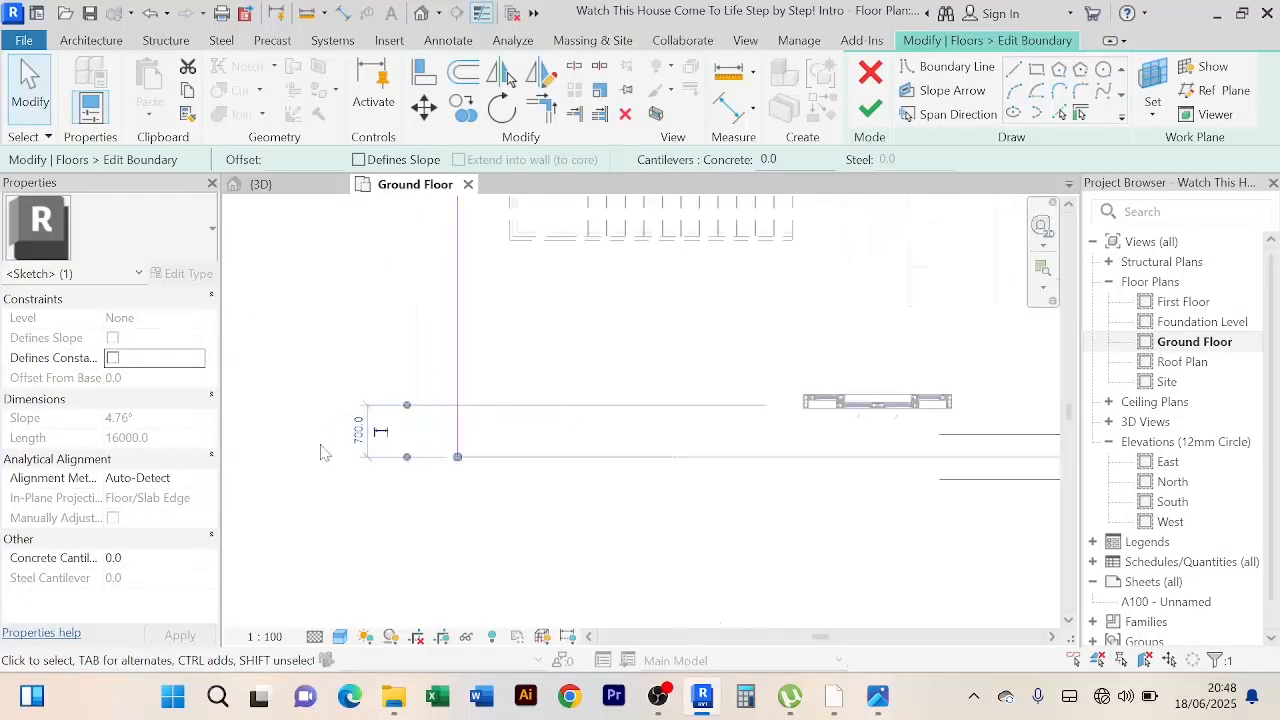
{"action": "left_click", "coordinate": [370, 428]}
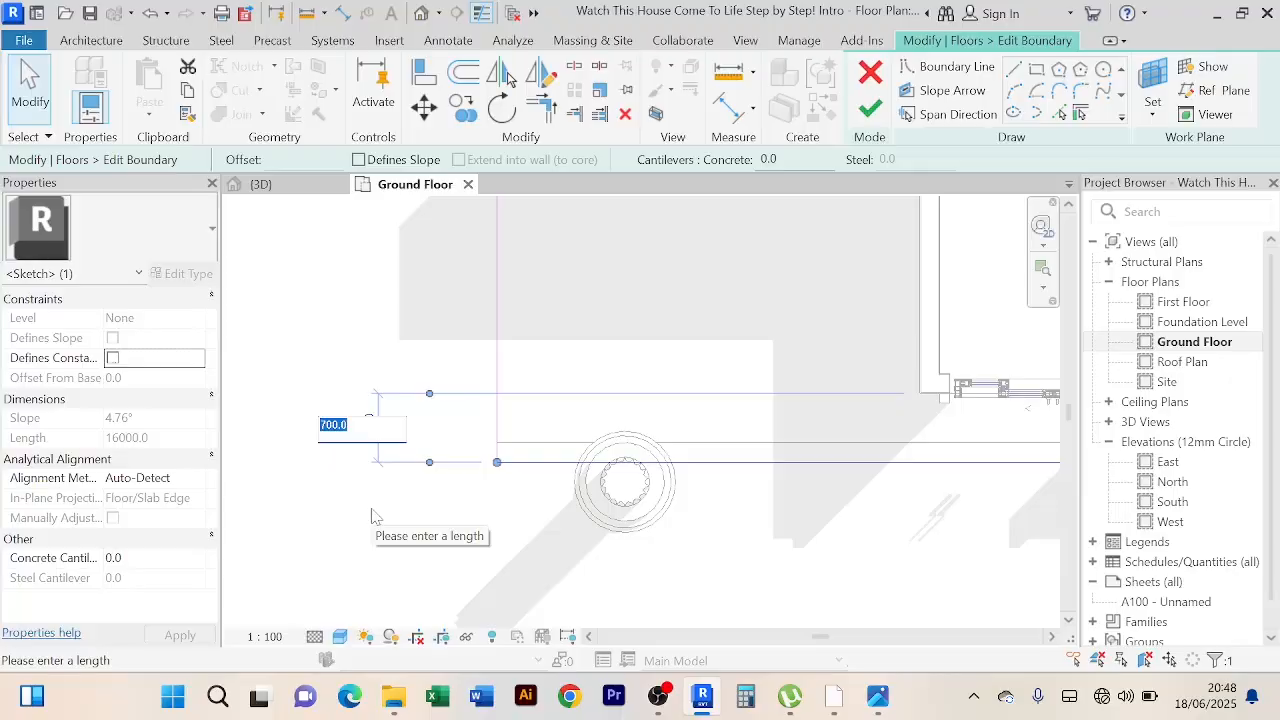
{"action": "type", "text": "1500"}
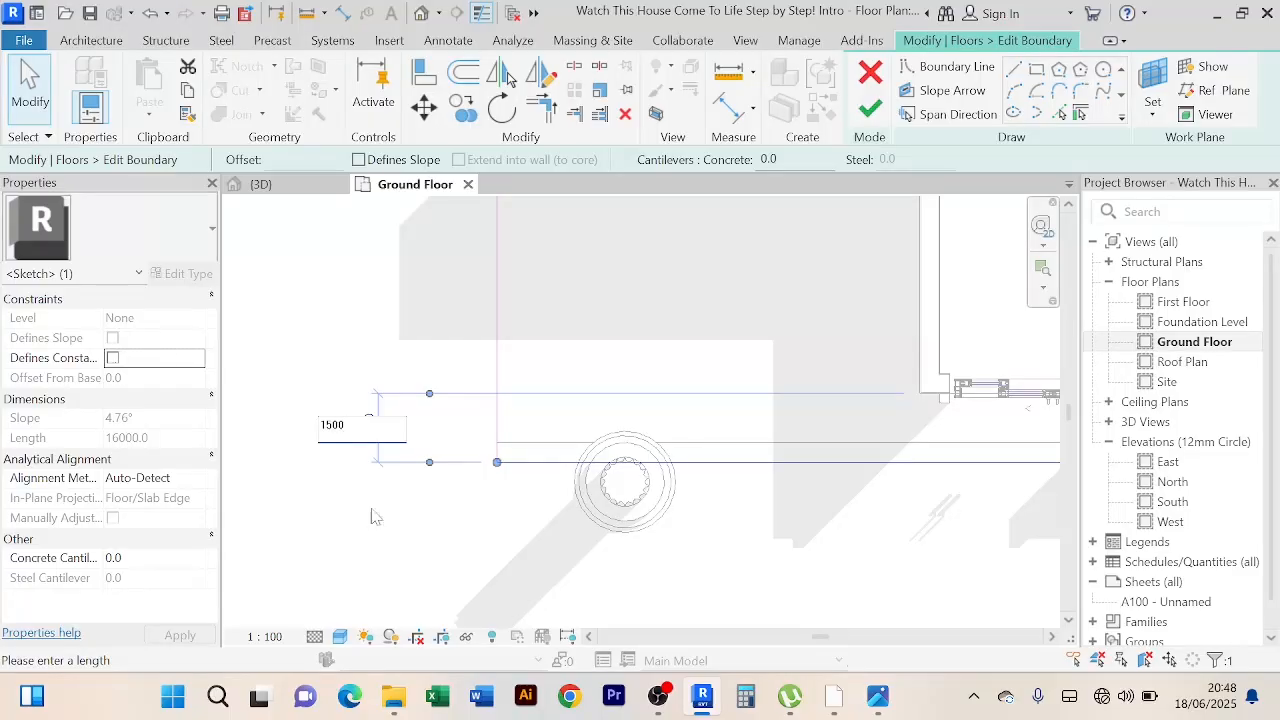
{"action": "key", "text": "Return"}
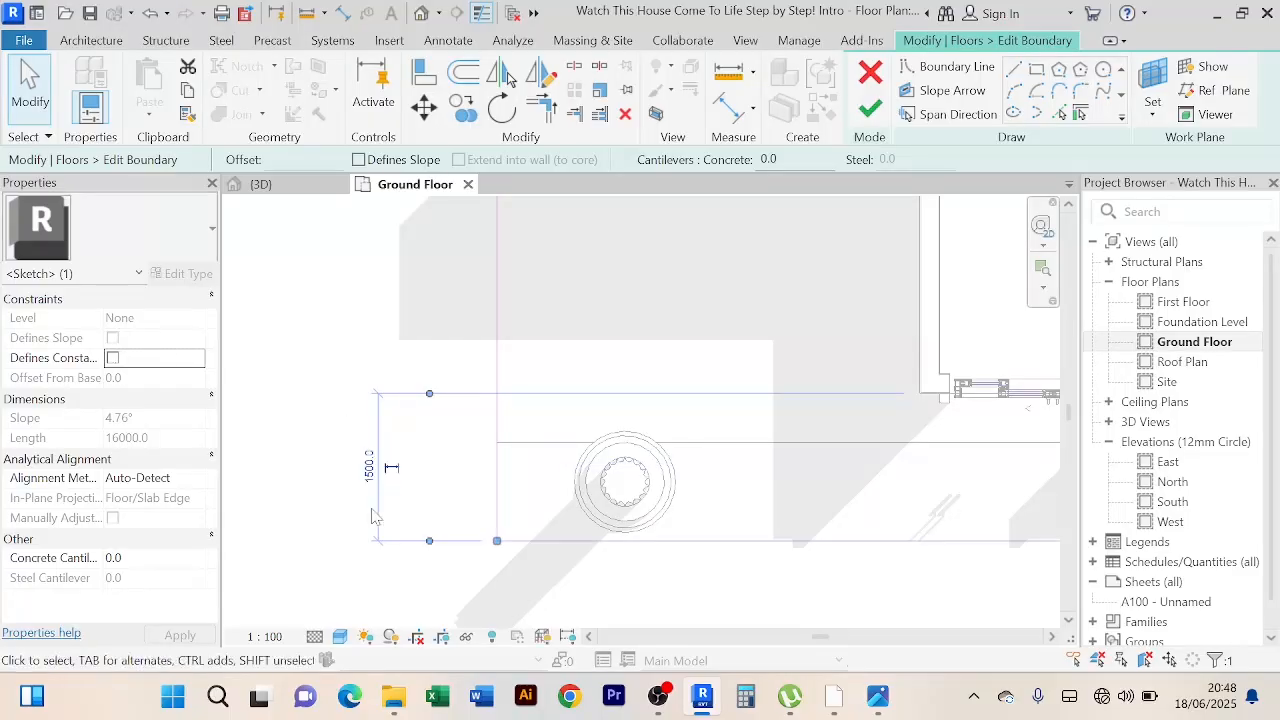
{"action": "scroll", "coordinate": [372, 512], "scroll_direction": "down", "scroll_amount": 3}
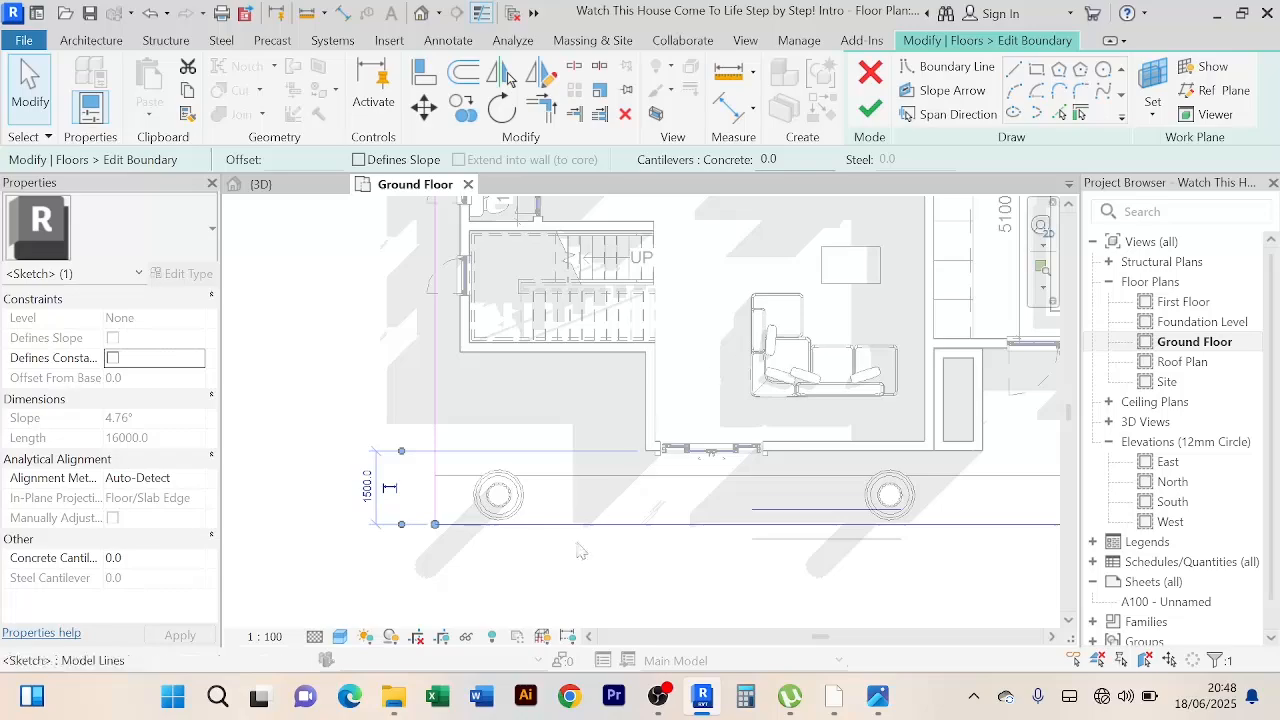
{"action": "left_click", "coordinate": [367, 487]}
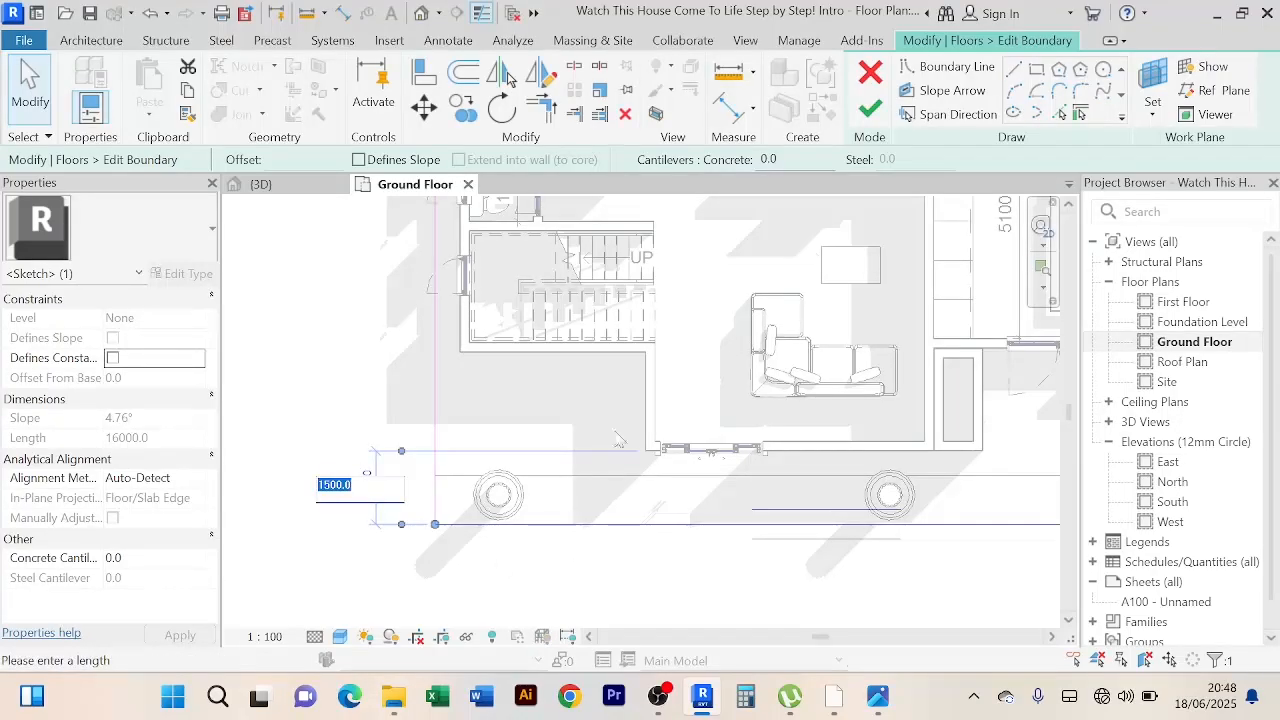
{"action": "left_click", "coordinate": [872, 108]}
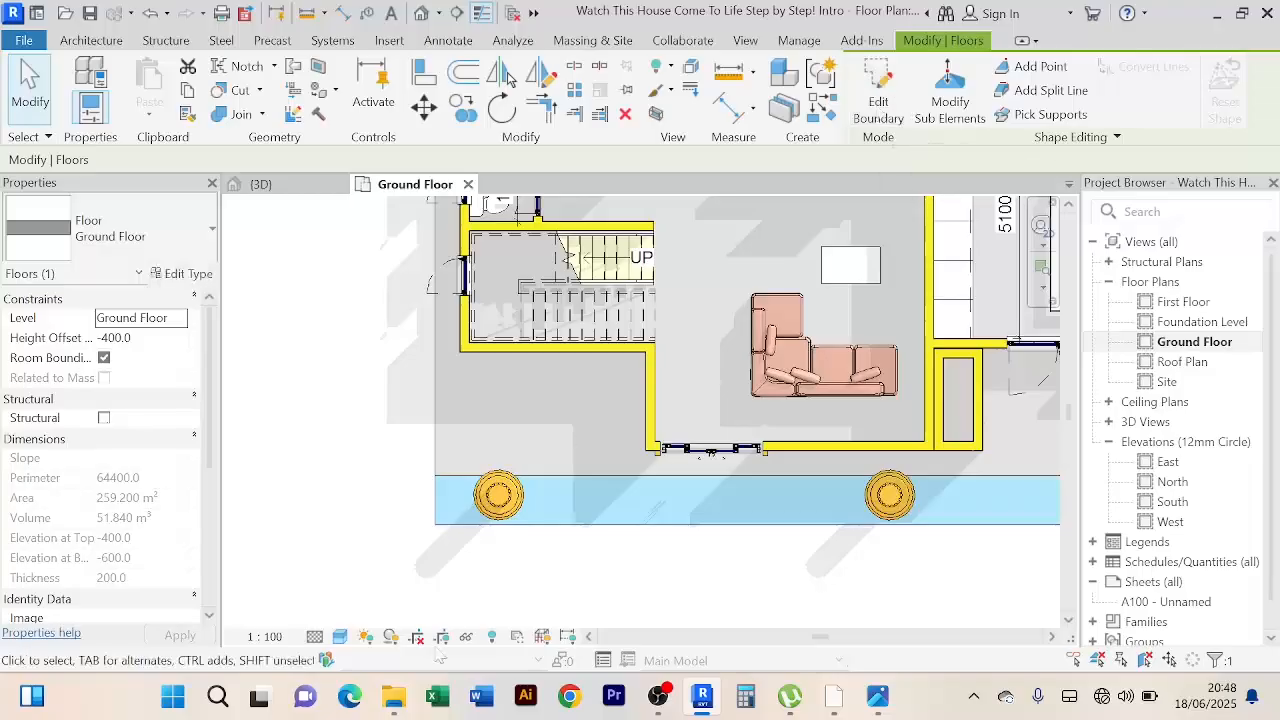
{"action": "left_click", "coordinate": [500, 588]}
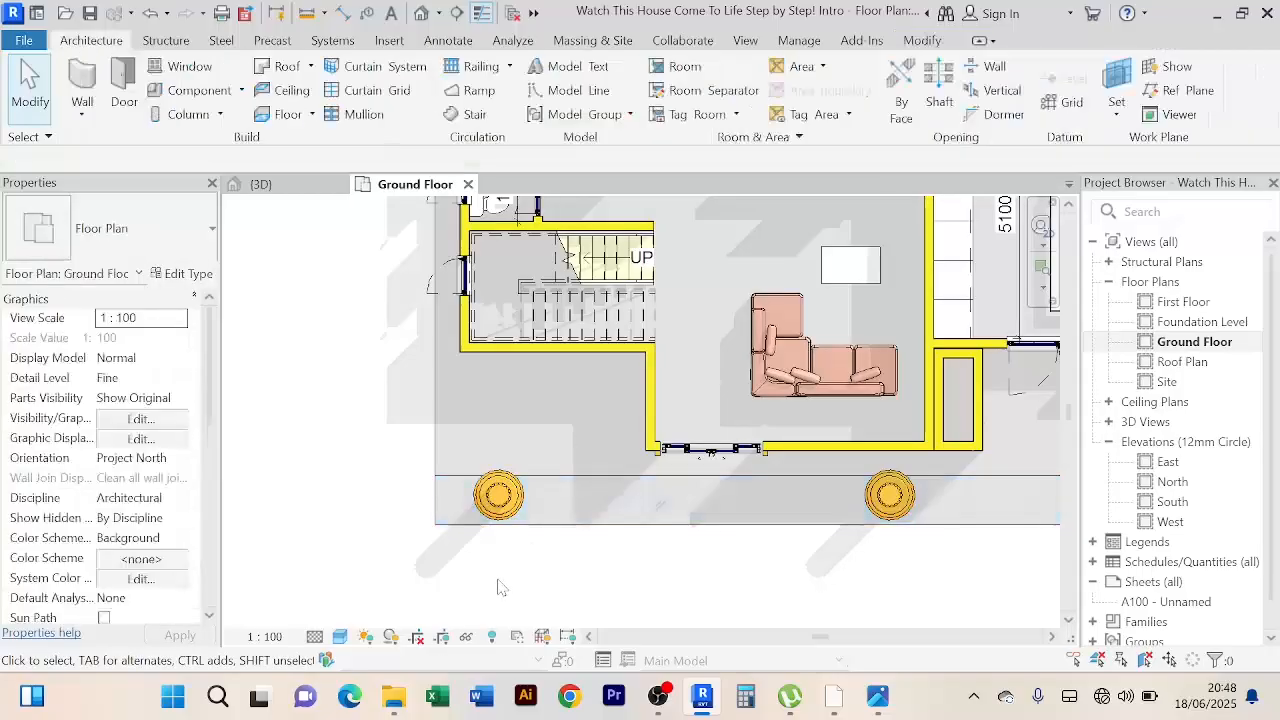
Step: Open the boundary of the -200 mm floor around the front porch for editing
{"action": "left_click", "coordinate": [620, 480]}
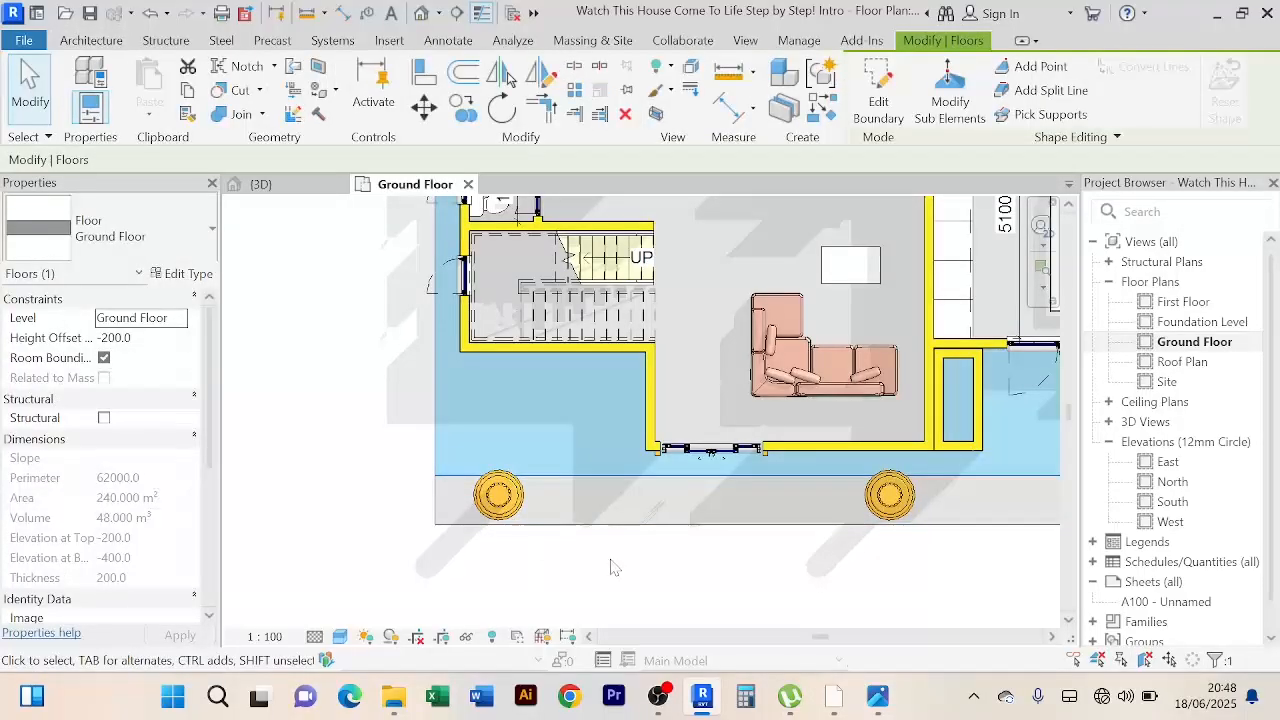
{"action": "scroll", "coordinate": [520, 543], "scroll_direction": "up", "scroll_amount": 3}
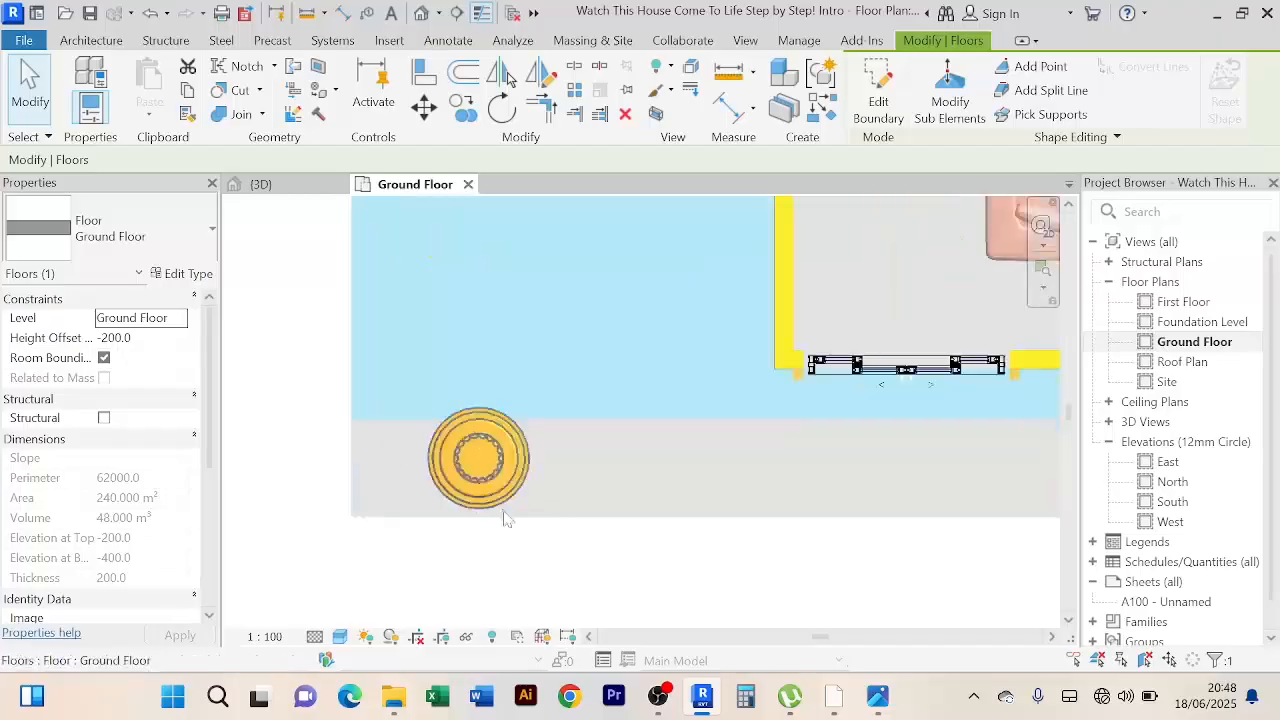
{"action": "left_click", "coordinate": [878, 100]}
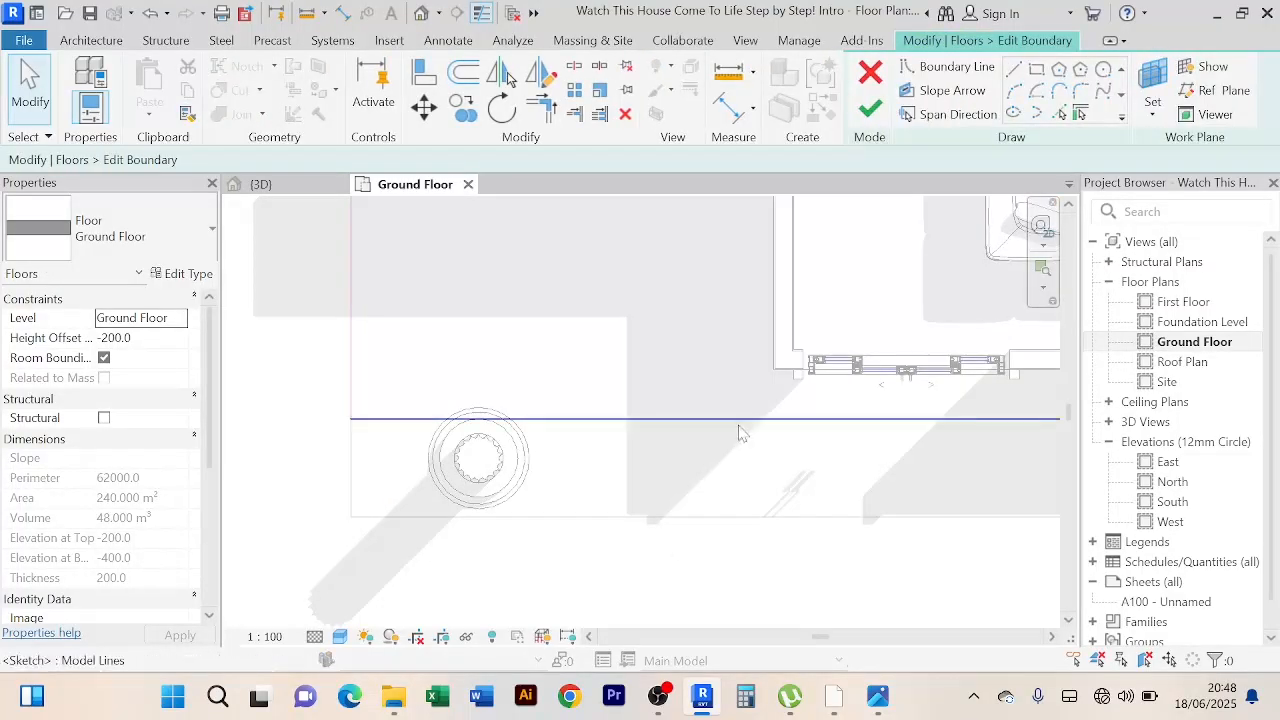
Step: Nudge the front boundary line outward to 1460 mm from the front wall, beyond the column bases, and finish the boundary edit
{"action": "left_click", "coordinate": [737, 432]}
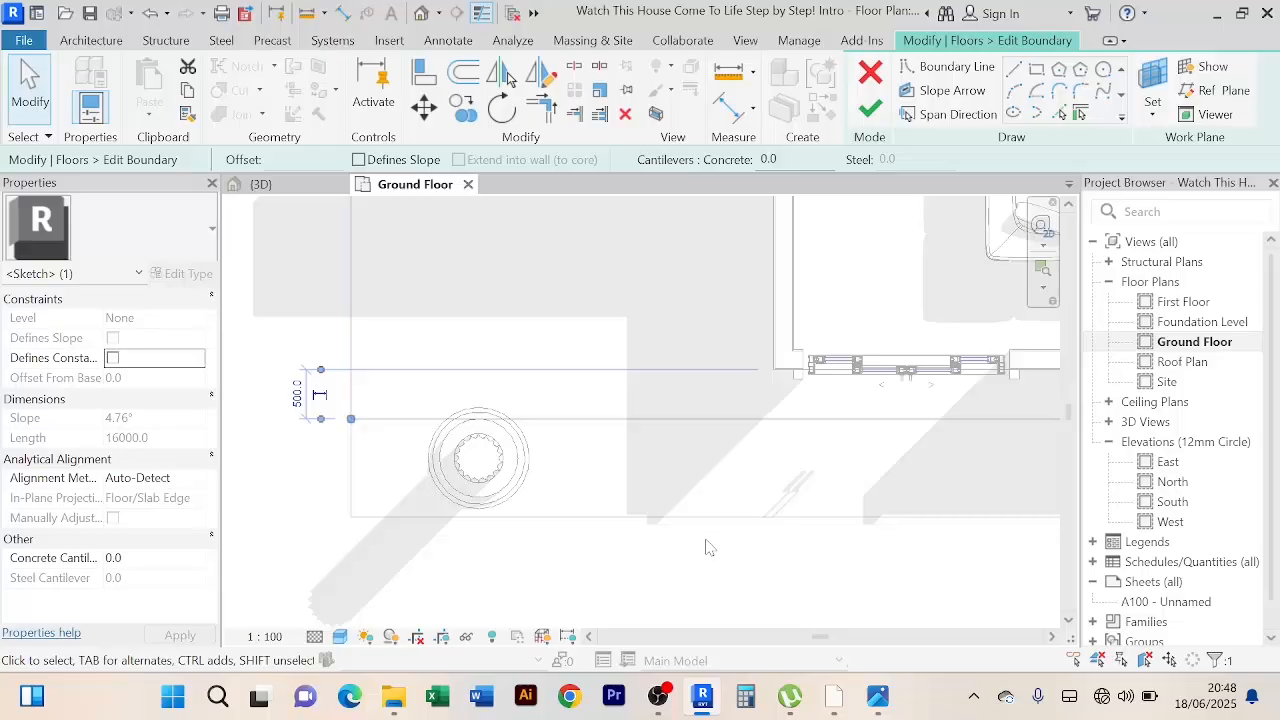
{"action": "key", "text": "Down"}
{"action": "key", "text": "Down"}
{"action": "key", "text": "Down"}
{"action": "key", "text": "Down"}
{"action": "key", "text": "Down"}
{"action": "key", "text": "Down"}
{"action": "key", "text": "Down"}
{"action": "key", "text": "Down"}
{"action": "key", "text": "Down"}
{"action": "key", "text": "Down"}
{"action": "key", "text": "Down"}
{"action": "key", "text": "Down"}
{"action": "key", "text": "Down"}
{"action": "key", "text": "Down"}
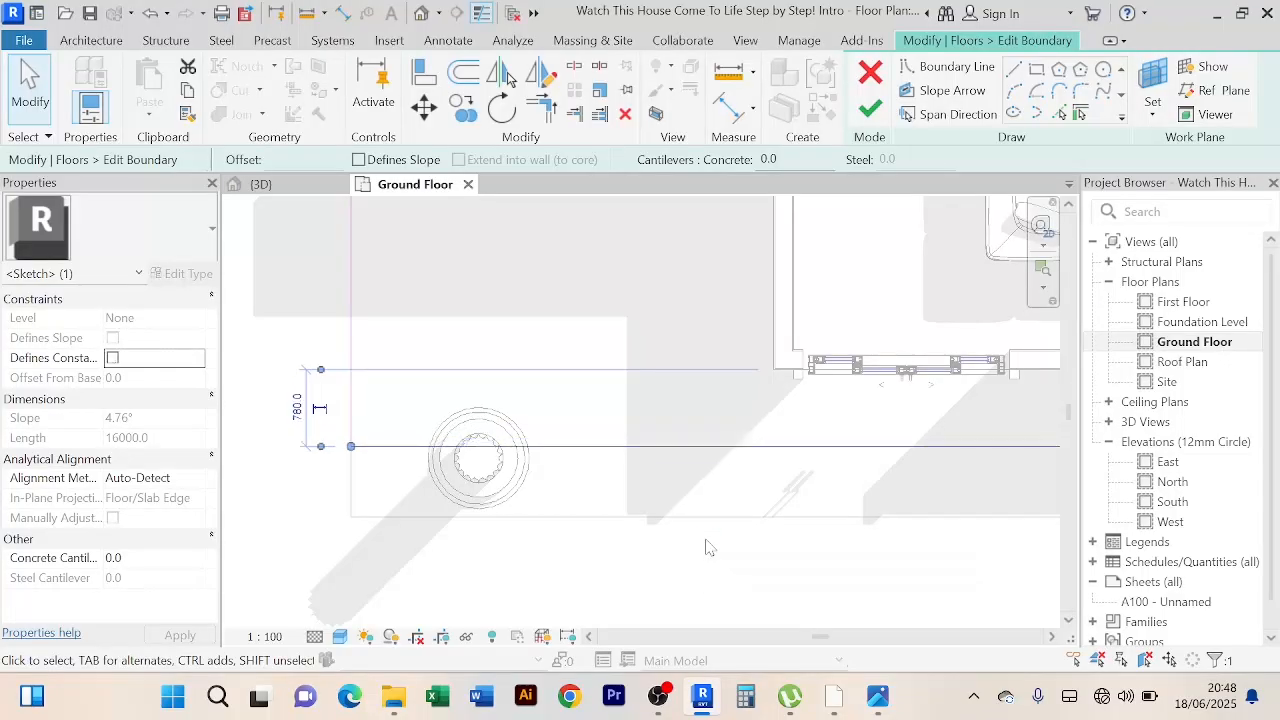
{"action": "key", "text": "Down"}
{"action": "key", "text": "Down"}
{"action": "key", "text": "Down"}
{"action": "key", "text": "Down"}
{"action": "key", "text": "Down"}
{"action": "key", "text": "Down"}
{"action": "key", "text": "Down"}
{"action": "key", "text": "Down"}
{"action": "key", "text": "Down"}
{"action": "key", "text": "Down"}
{"action": "key", "text": "Down"}
{"action": "key", "text": "Down"}
{"action": "key", "text": "Down"}
{"action": "key", "text": "Down"}
{"action": "key", "text": "Down"}
{"action": "key", "text": "Down"}
{"action": "key", "text": "Down"}
{"action": "key", "text": "Down"}
{"action": "key", "text": "Down"}
{"action": "key", "text": "Down"}
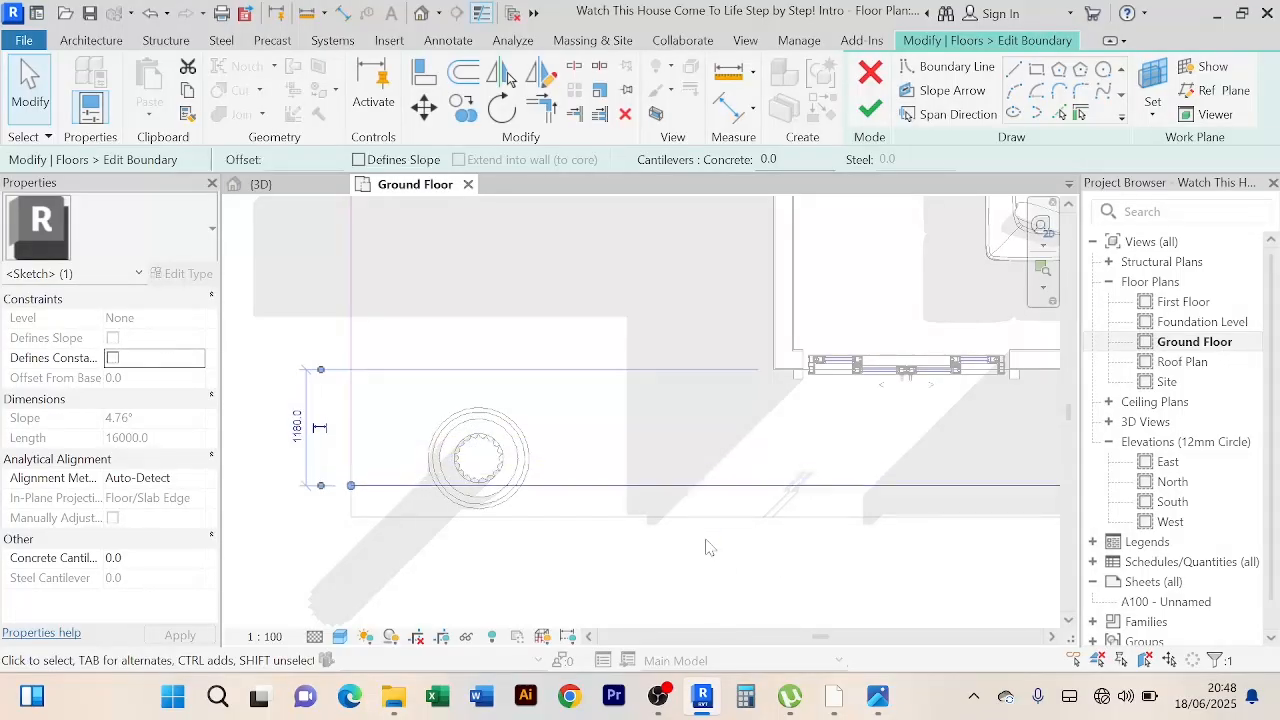
{"action": "key", "text": "Down"}
{"action": "key", "text": "Down"}
{"action": "key", "text": "Down"}
{"action": "key", "text": "Down"}
{"action": "key", "text": "Down"}
{"action": "key", "text": "Down"}
{"action": "key", "text": "Down"}
{"action": "key", "text": "Down"}
{"action": "key", "text": "Down"}
{"action": "key", "text": "Down"}
{"action": "key", "text": "Down"}
{"action": "key", "text": "Down"}
{"action": "key", "text": "Down"}
{"action": "key", "text": "Down"}
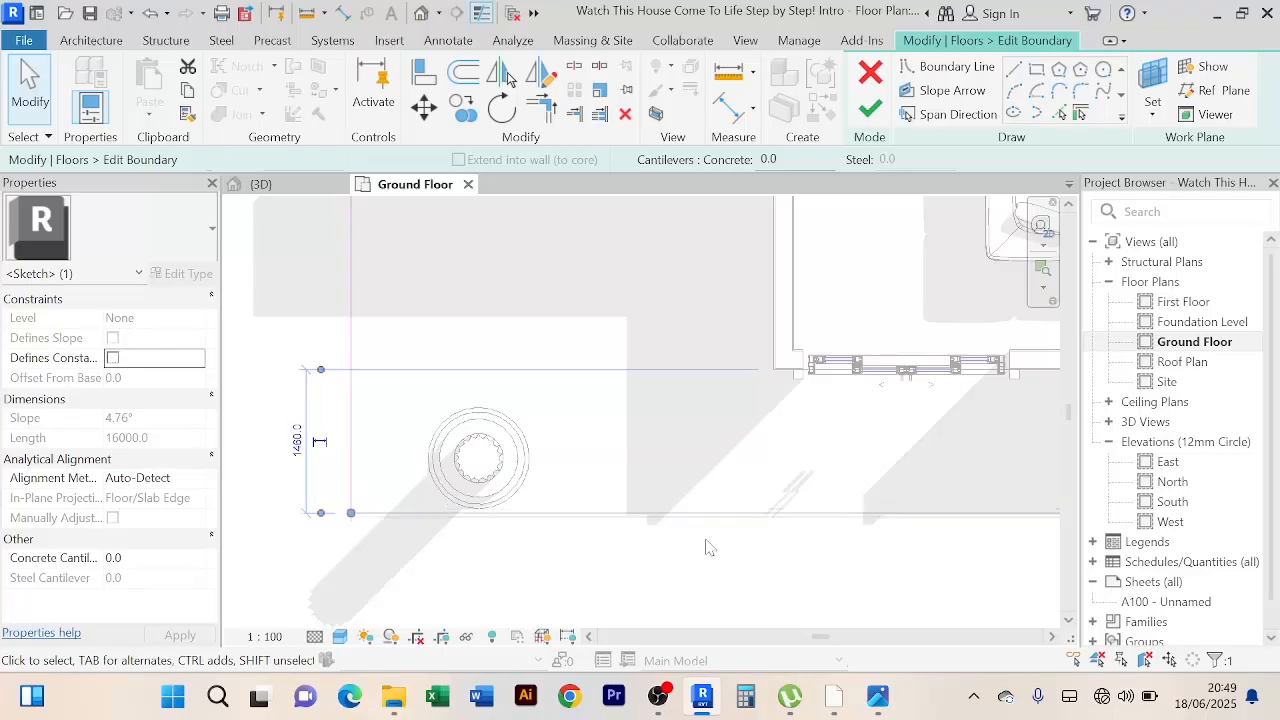
{"action": "middle_click_drag", "start_coordinate": [720, 554], "coordinate": [724, 552]}
{"action": "scroll", "coordinate": [560, 520], "scroll_direction": "up", "scroll_amount": 2}
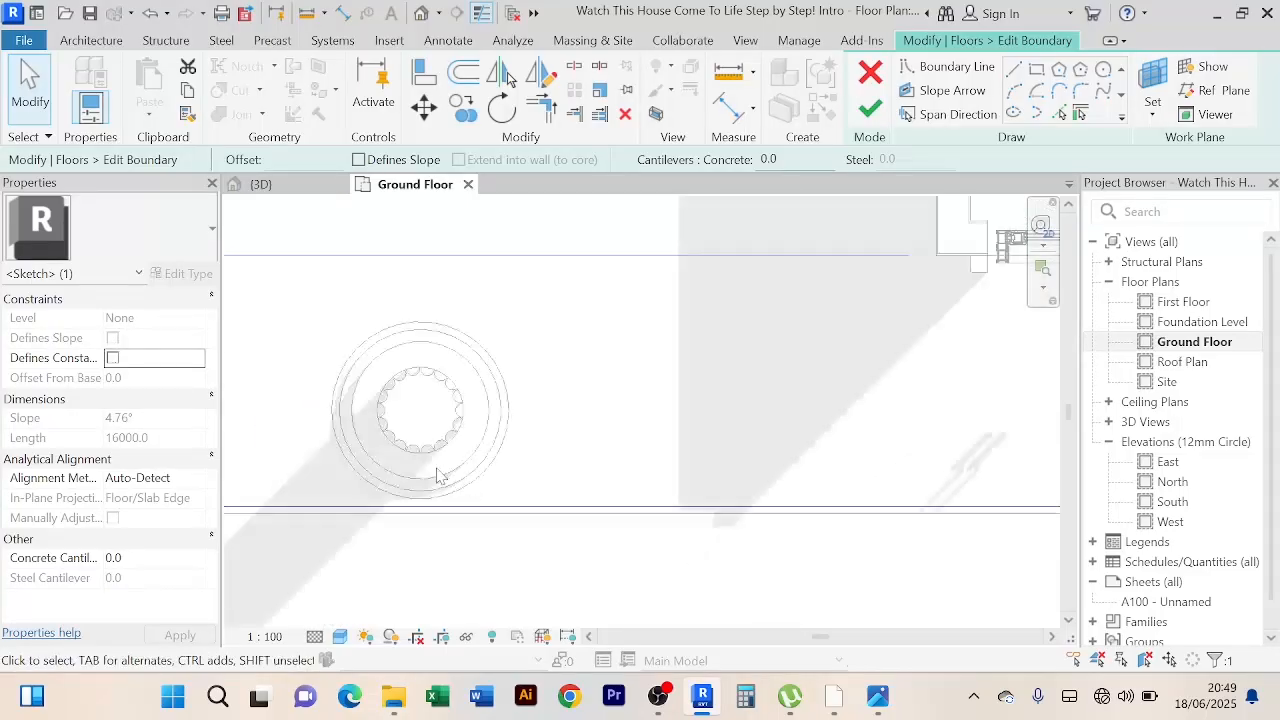
{"action": "scroll", "coordinate": [600, 560], "scroll_direction": "down", "scroll_amount": 1}
{"action": "middle_click_drag", "start_coordinate": [600, 563], "coordinate": [600, 551]}
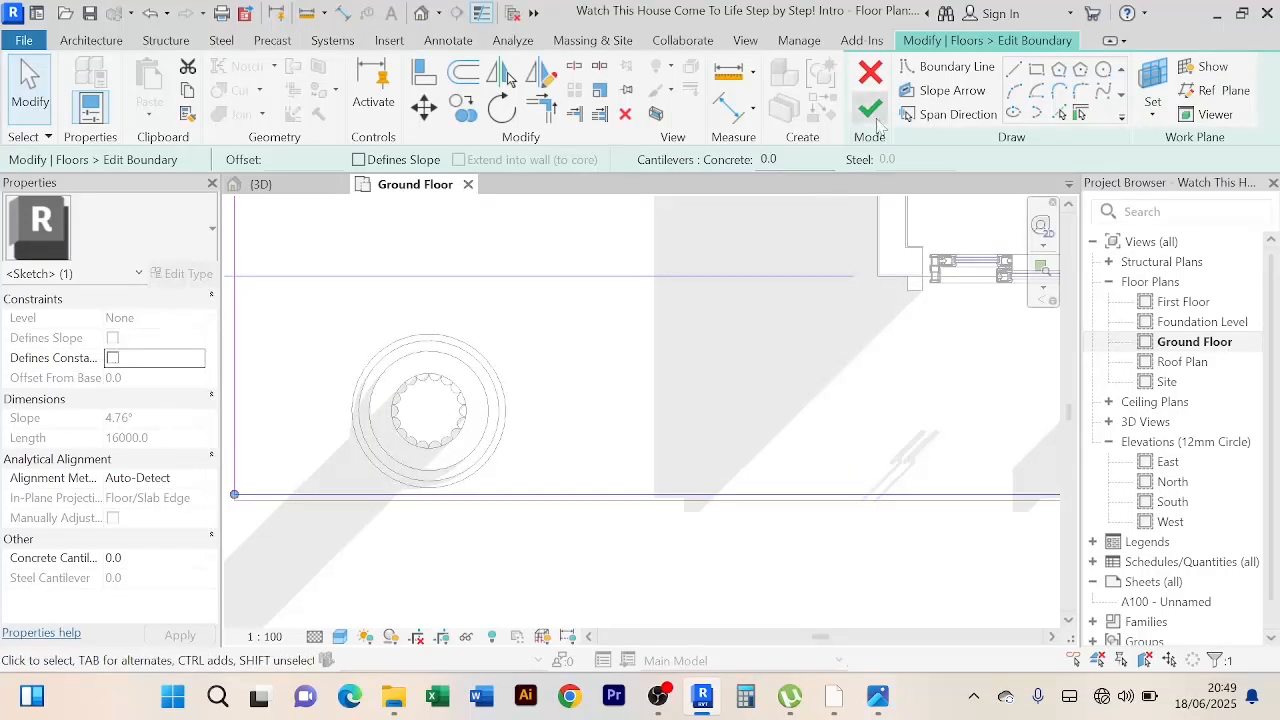
{"action": "left_click", "coordinate": [872, 112]}
{"action": "scroll", "coordinate": [649, 526], "scroll_direction": "down", "scroll_amount": 2}
{"action": "middle_click_drag", "start_coordinate": [665, 548], "coordinate": [669, 531]}
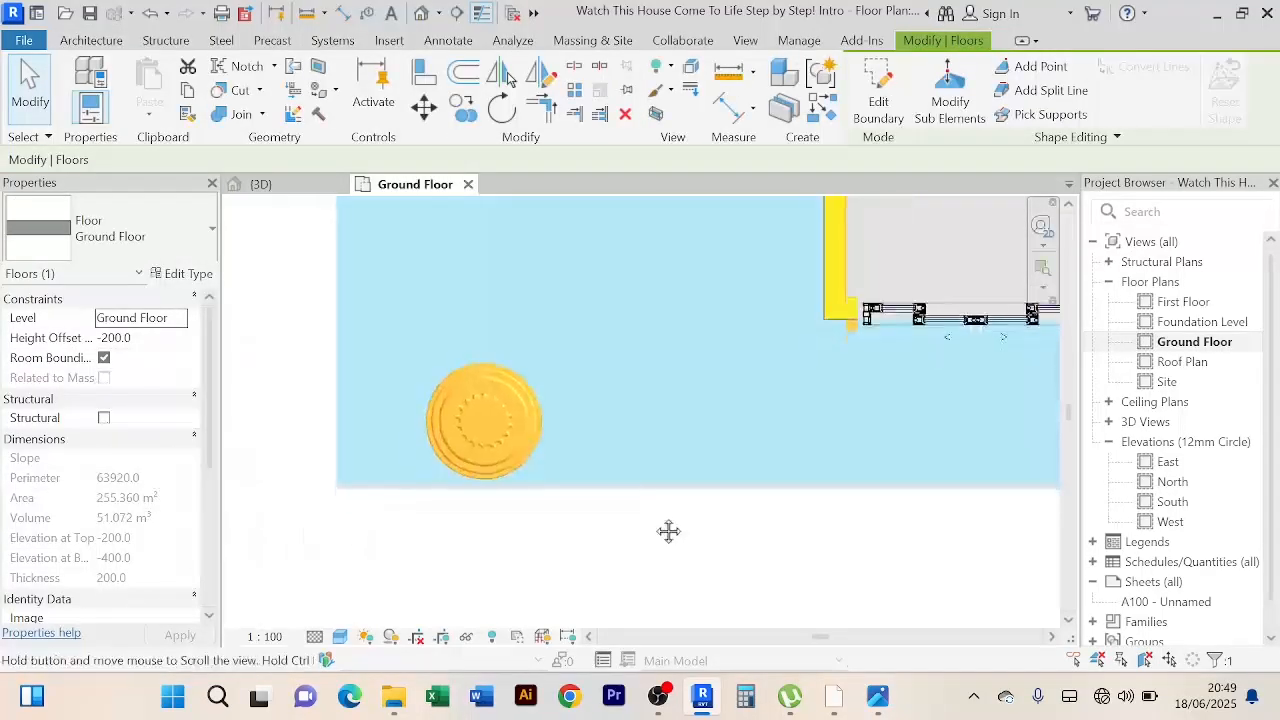
{"action": "left_click", "coordinate": [656, 528]}
Step: Open the boundary of the lowest floor, offset -400, for editing
{"action": "scroll", "coordinate": [661, 518], "scroll_direction": "up", "scroll_amount": 3}
{"action": "scroll", "coordinate": [662, 510], "scroll_direction": "down", "scroll_amount": 4}
{"action": "scroll", "coordinate": [824, 447], "scroll_direction": "up", "scroll_amount": 1}
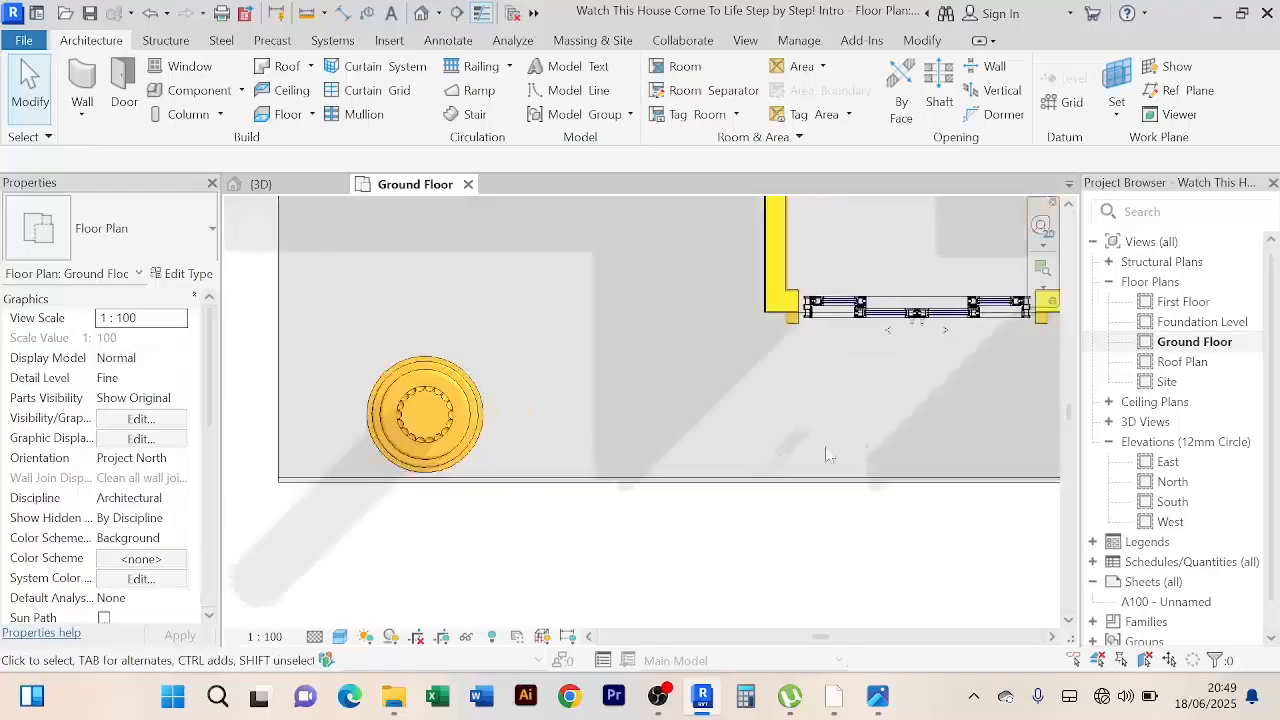
{"action": "middle_click_drag", "start_coordinate": [863, 448], "coordinate": [693, 488]}
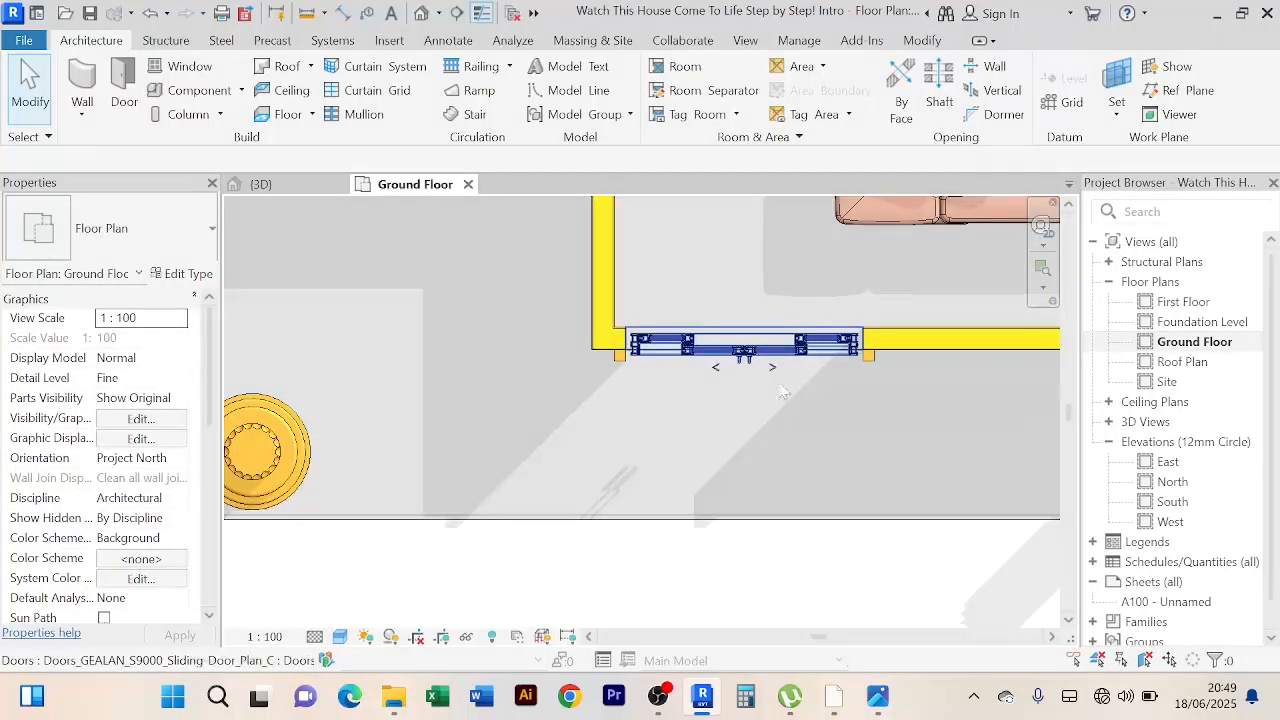
{"action": "middle_click_drag", "start_coordinate": [660, 567], "coordinate": [689, 537]}
{"action": "scroll", "coordinate": [677, 532], "scroll_direction": "down", "scroll_amount": 1}
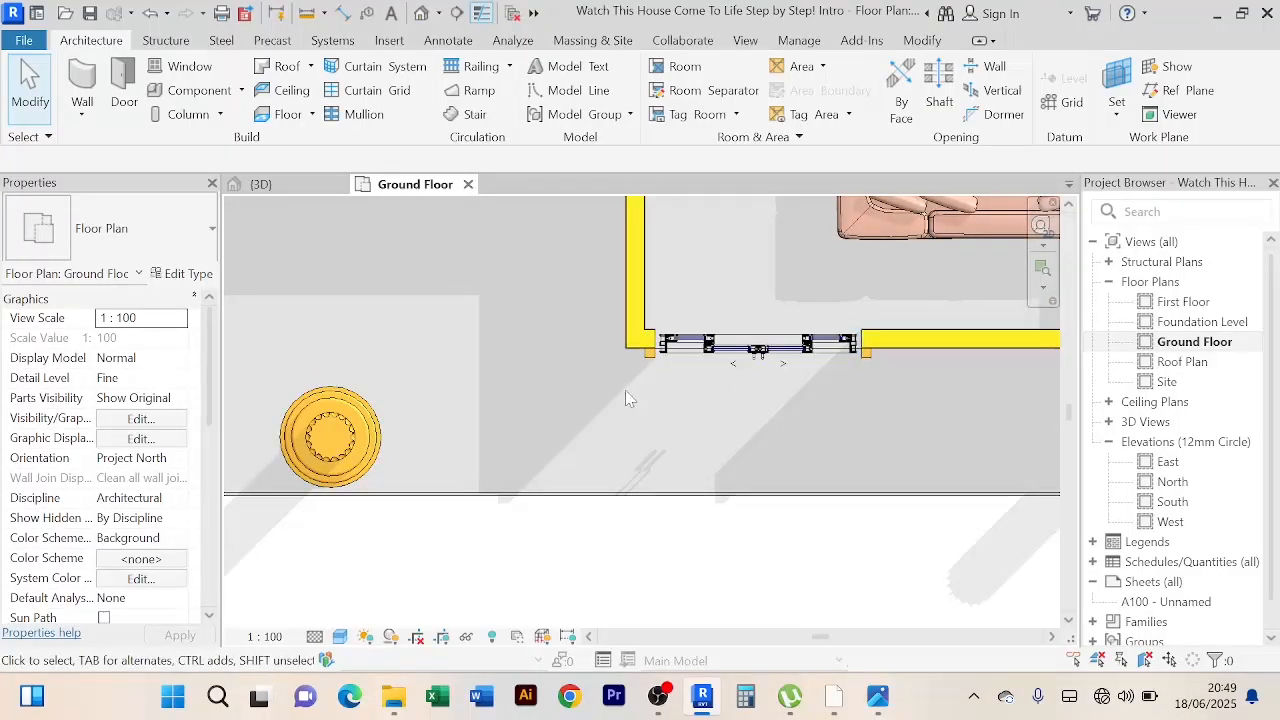
{"action": "left_click", "coordinate": [622, 510]}
{"action": "scroll", "coordinate": [565, 560], "scroll_direction": "down", "scroll_amount": 3}
{"action": "scroll", "coordinate": [620, 525], "scroll_direction": "up", "scroll_amount": 2}
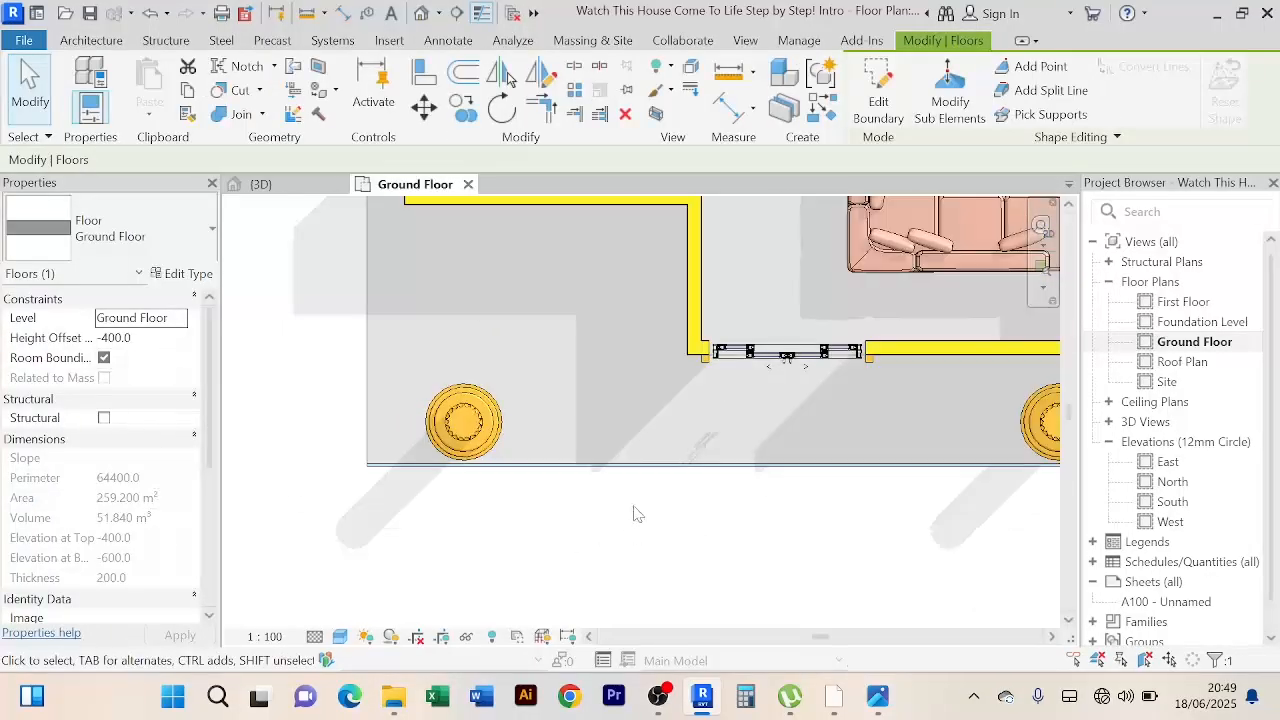
{"action": "middle_click_drag", "start_coordinate": [633, 507], "coordinate": [575, 542]}
{"action": "left_click", "coordinate": [893, 106]}
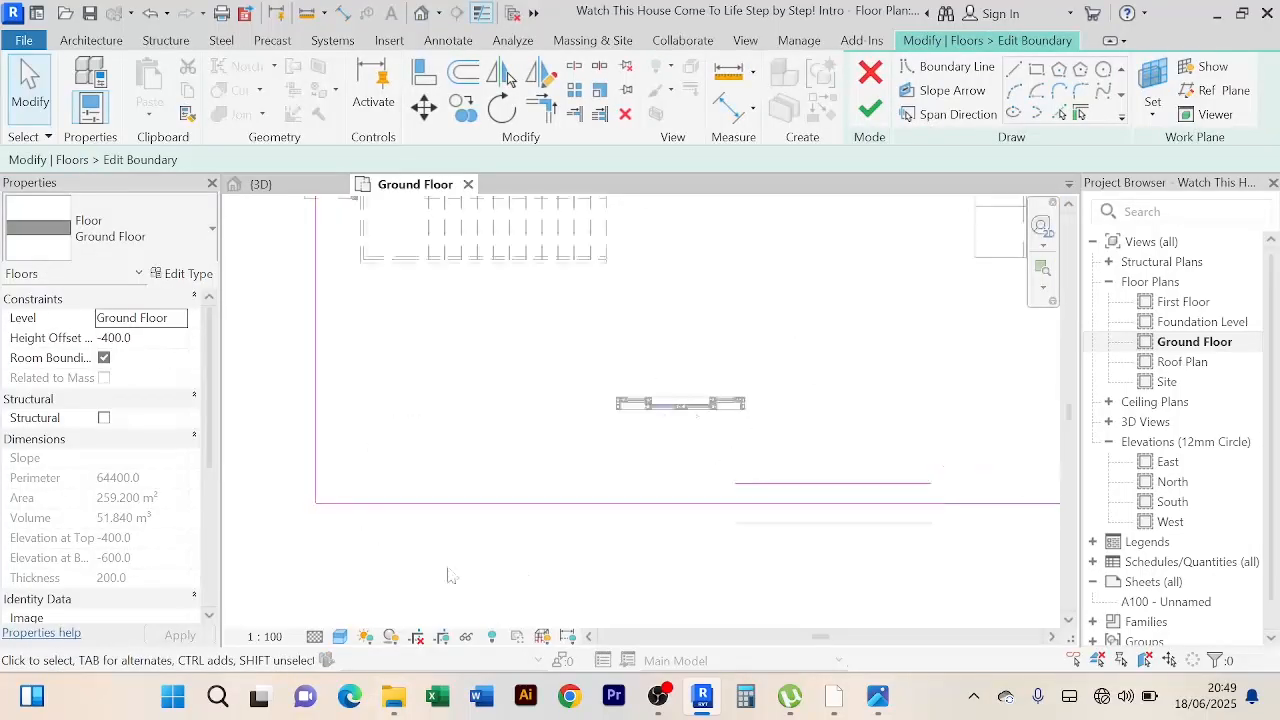
Step: Nudge the lowest floor's front boundary line outward to 1900 mm from the front wall and remove that line from the sketch
{"action": "mouse_move", "coordinate": [669, 563]}
{"action": "middle_mouse_down"}
{"action": "mouse_move", "coordinate": [606, 494]}
{"action": "mouse_move", "coordinate": [560, 506]}
{"action": "middle_mouse_up"}
{"action": "scroll", "coordinate": [608, 496], "scroll_direction": "down", "scroll_amount": 3}
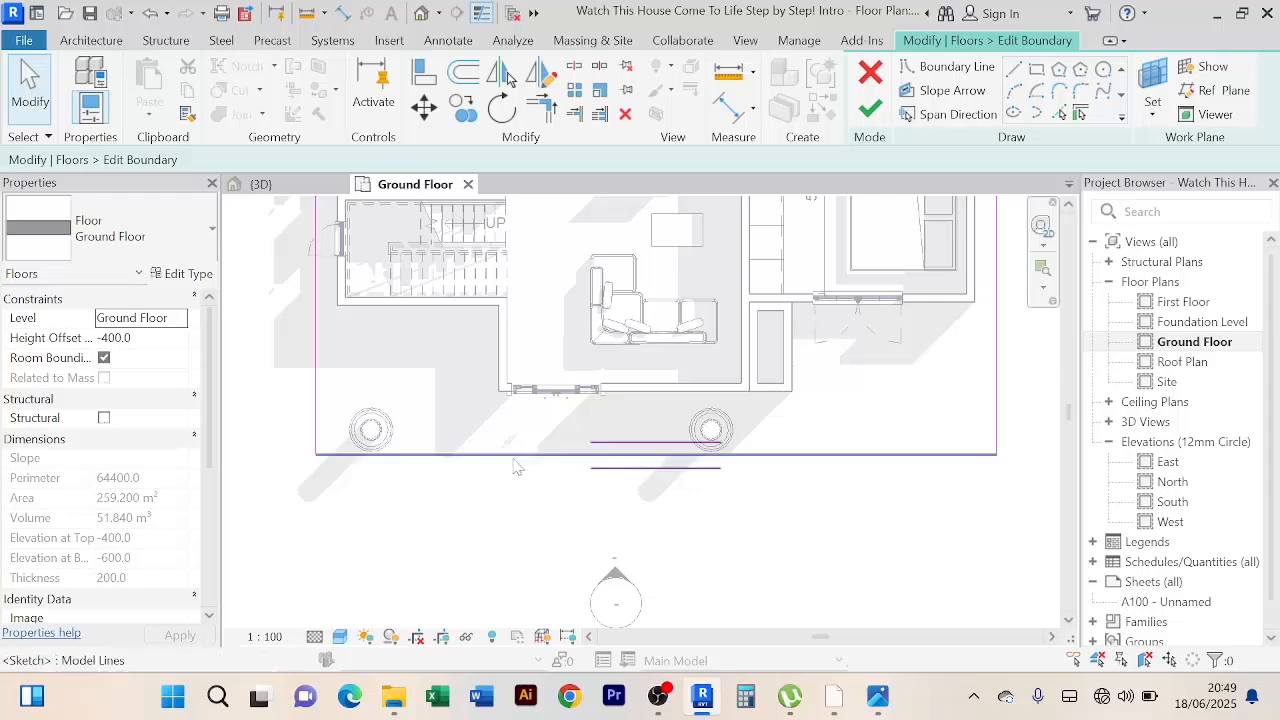
{"action": "left_click", "coordinate": [512, 455]}
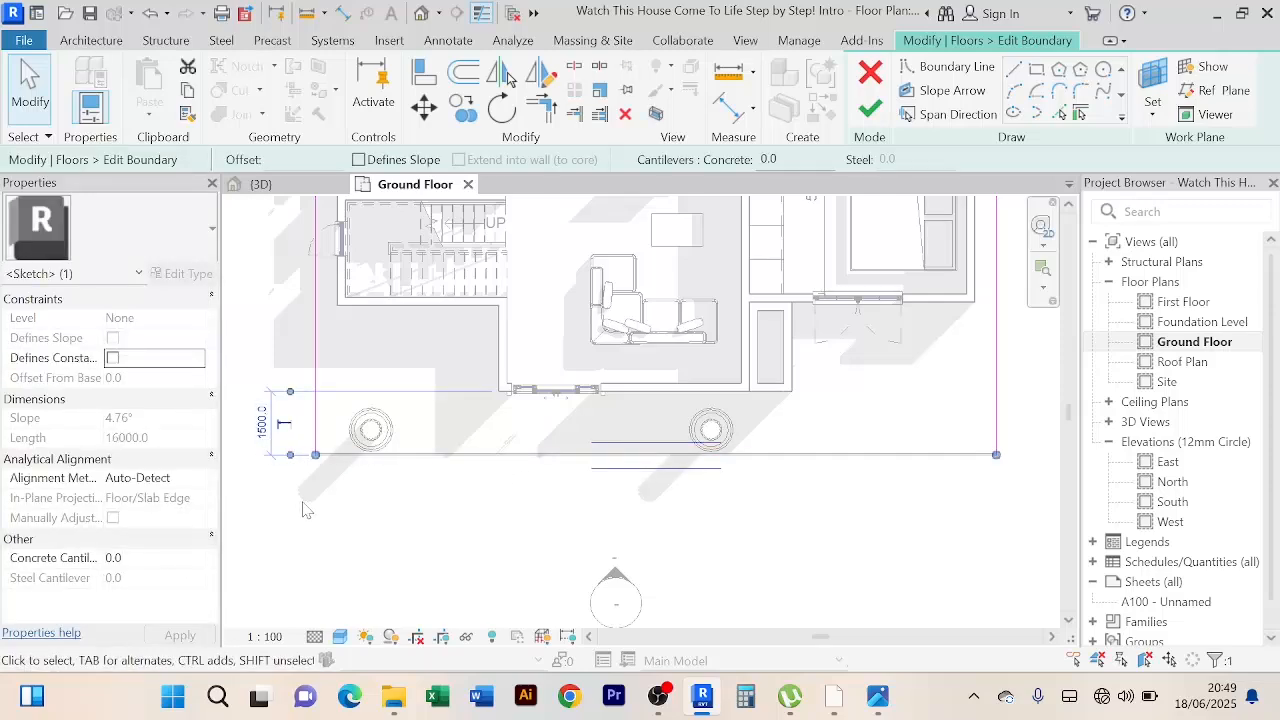
{"action": "key", "text": "Down"}
{"action": "key", "text": "Down"}
{"action": "key", "text": "Down"}
{"action": "key", "text": "Down"}
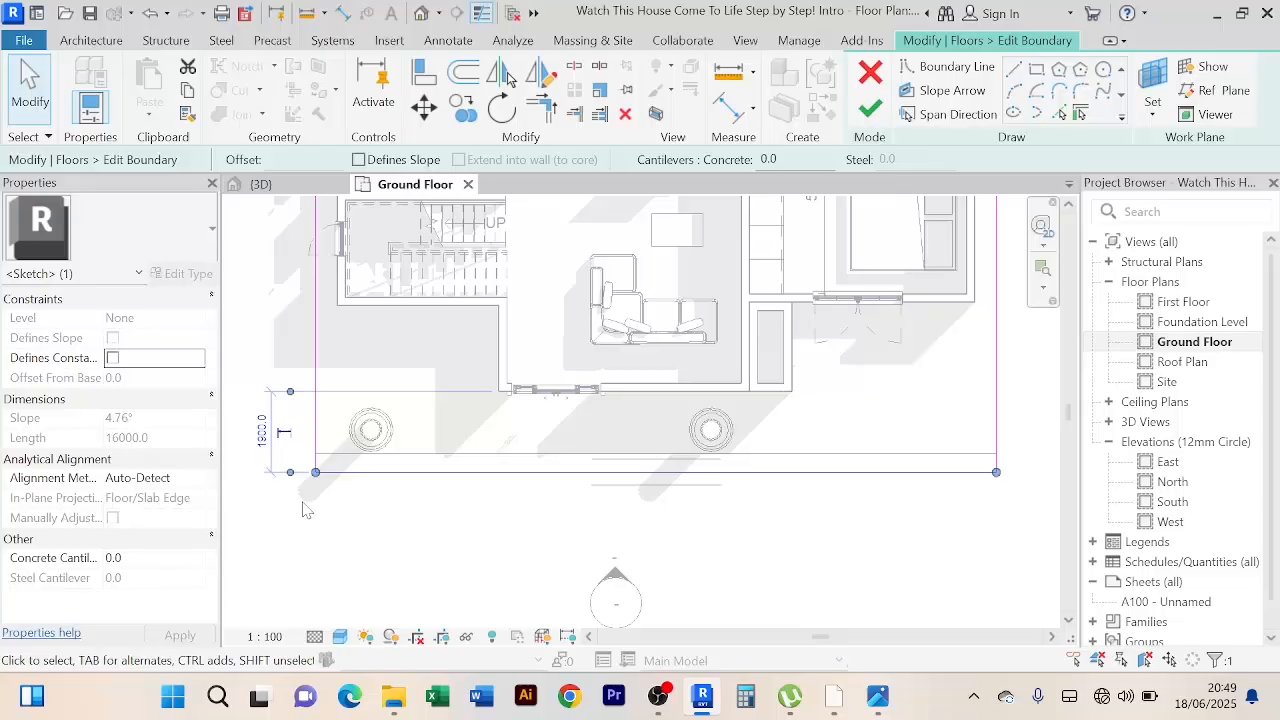
{"action": "key", "text": "ctrl+z"}
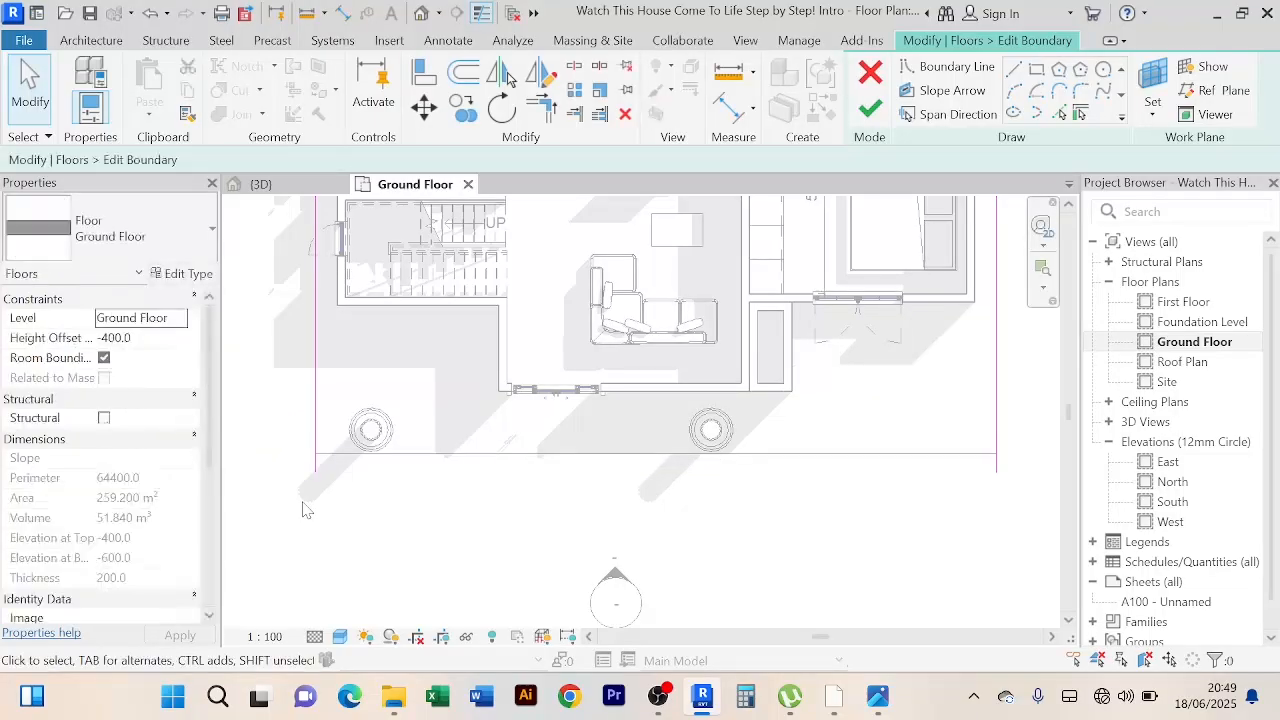
Step: Create a front boundary line offset 200 mm outward from the -200 floor's front edge, trim it to both side lines and finish the sketch
{"action": "left_click", "coordinate": [1059, 114]}
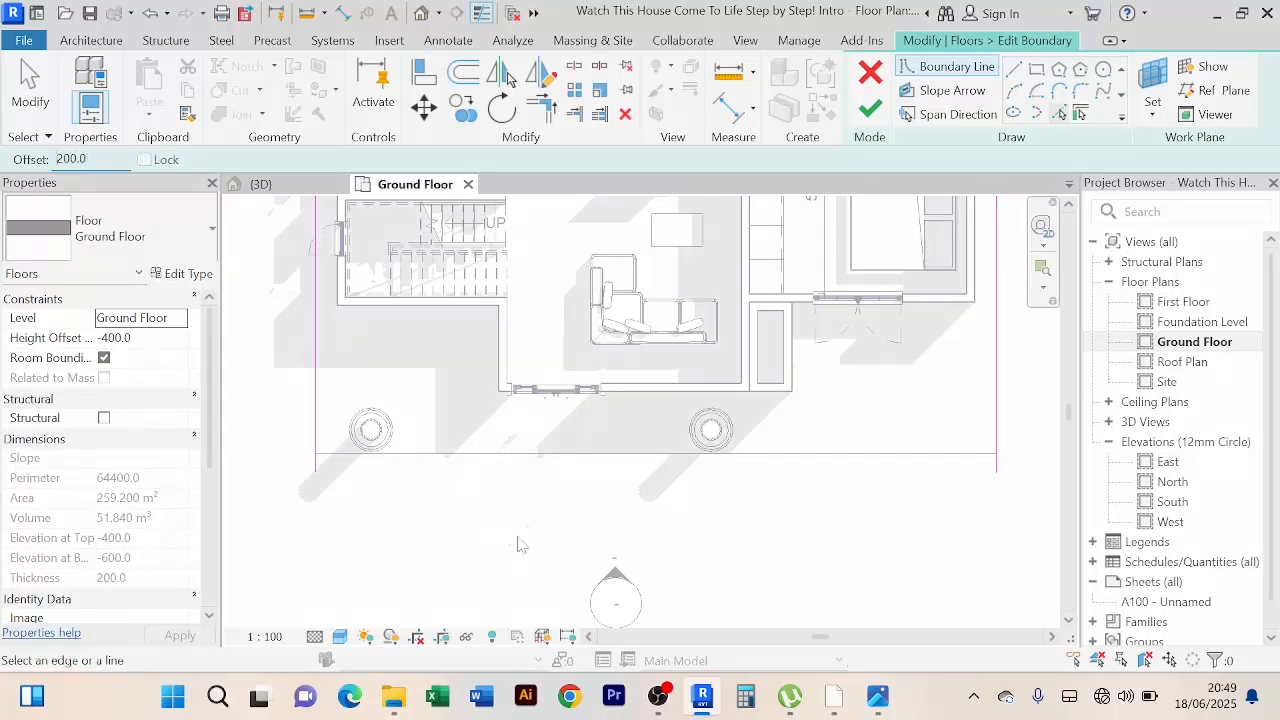
{"action": "left_click", "coordinate": [548, 470]}
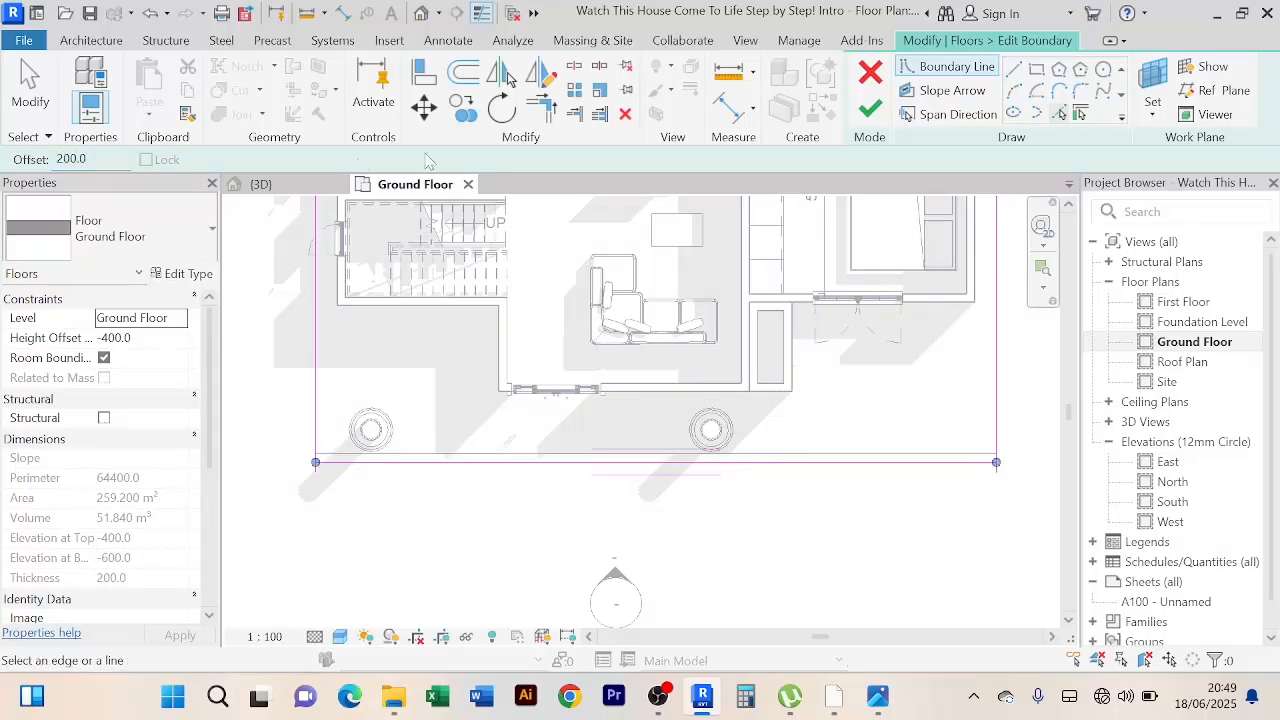
{"action": "left_click", "coordinate": [539, 110]}
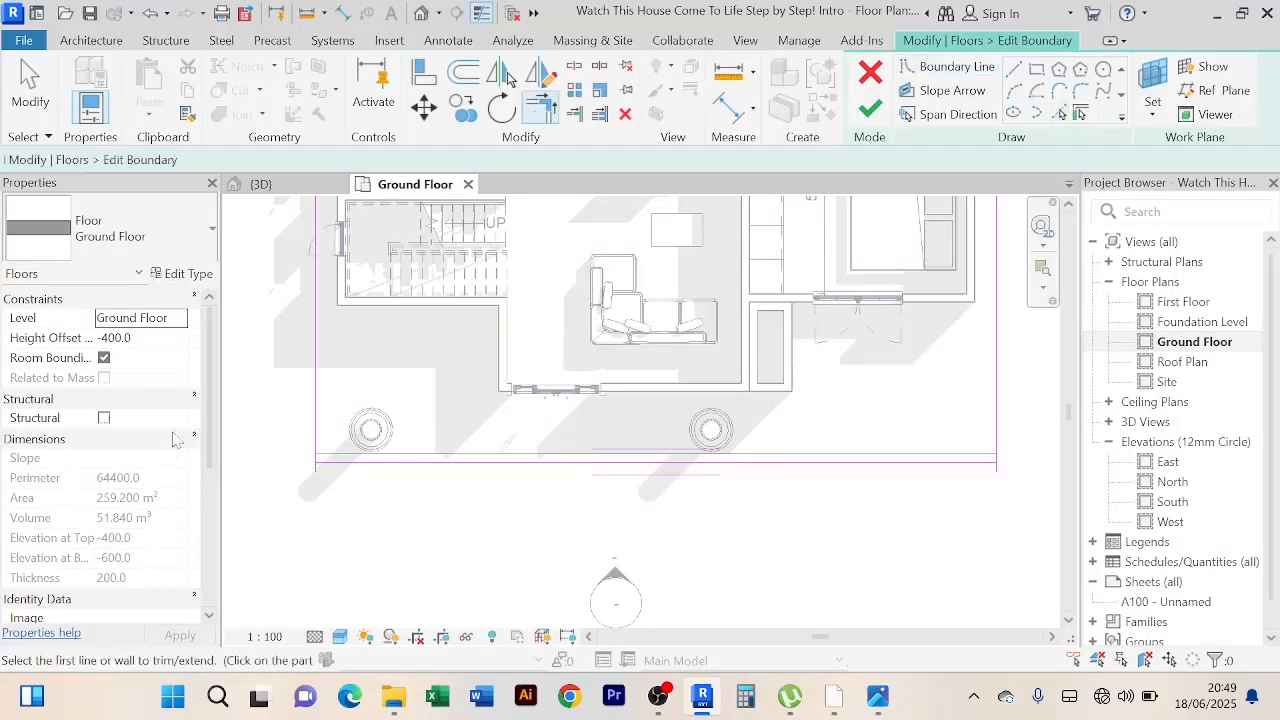
{"action": "left_click", "coordinate": [316, 405]}
{"action": "left_click", "coordinate": [369, 462]}
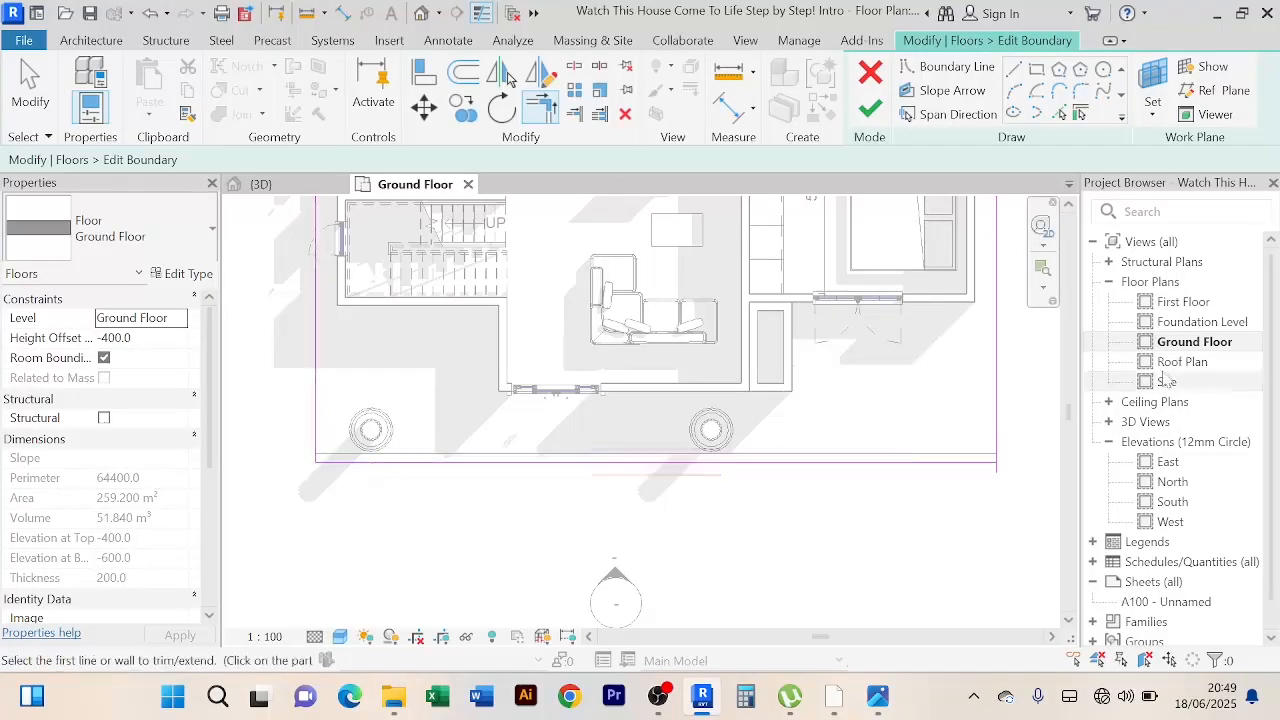
{"action": "left_click", "coordinate": [999, 351]}
{"action": "left_click", "coordinate": [946, 478]}
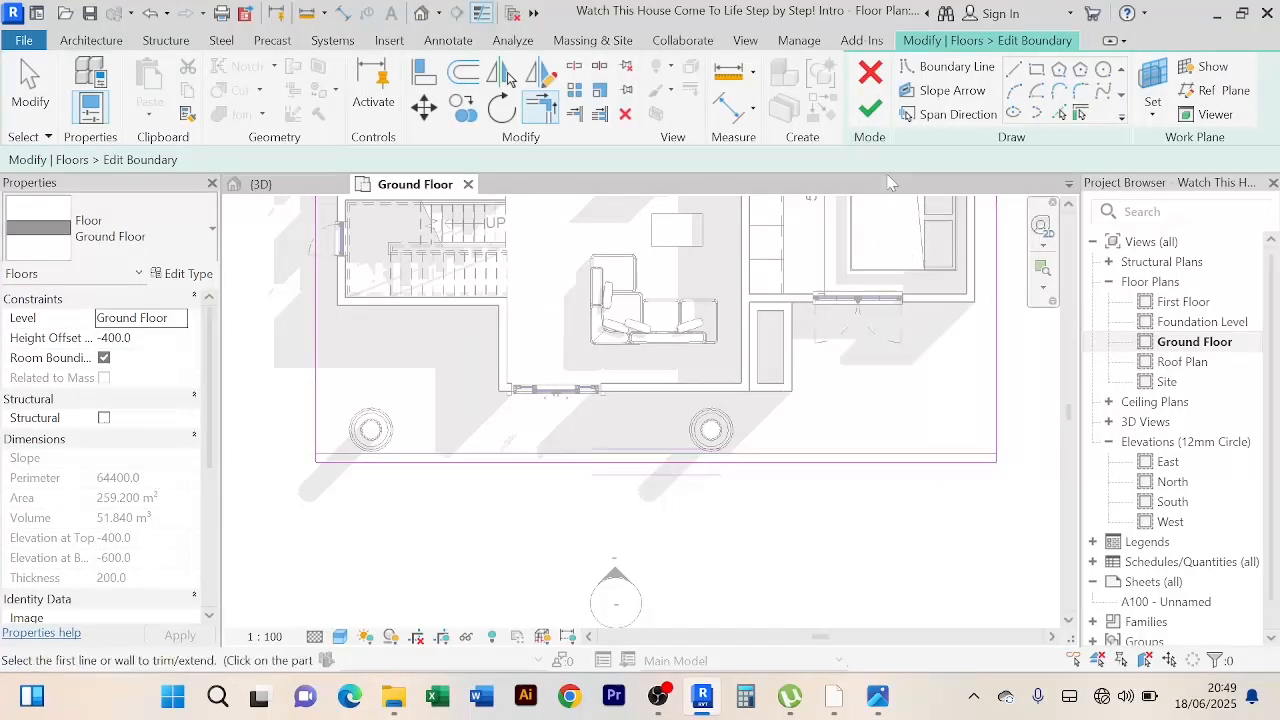
{"action": "left_click", "coordinate": [870, 108]}
Step: Examine the stepped slab edges at the front corner, column bases and sliding door in 3D
{"action": "left_click", "coordinate": [260, 184]}
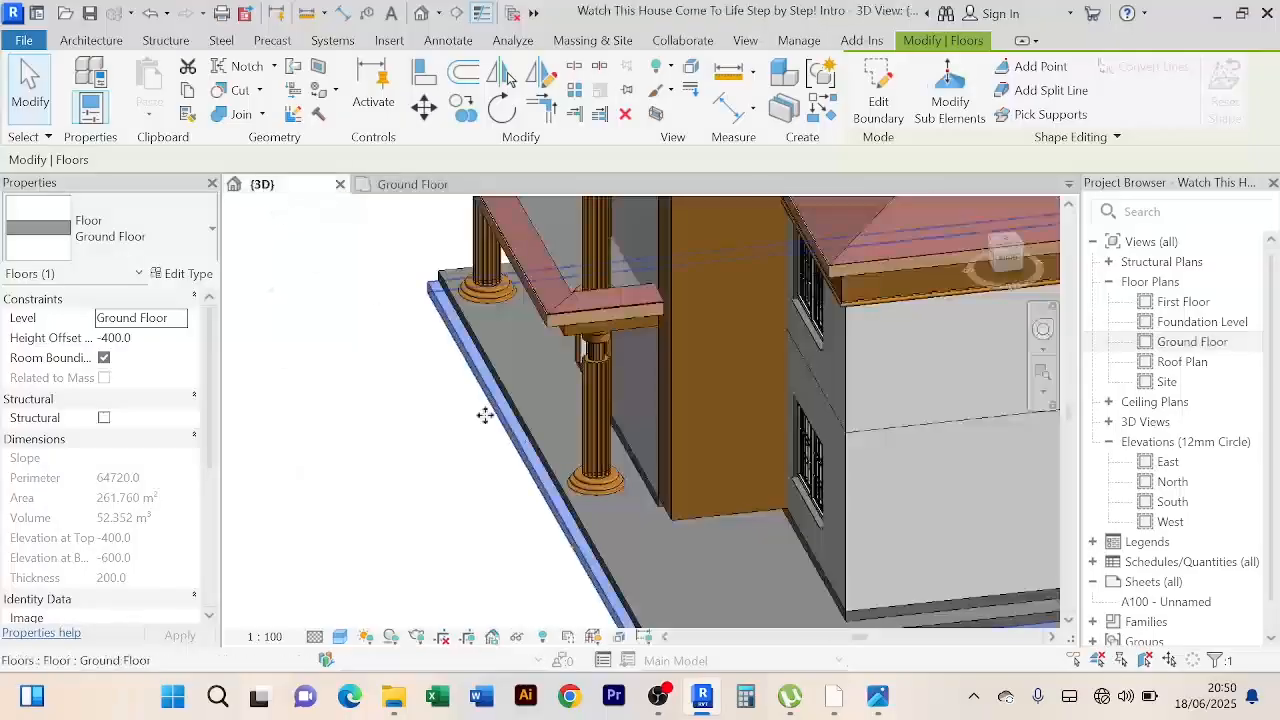
{"action": "middle_click_drag", "start_coordinate": [485, 415], "coordinate": [433, 487], "text": "shift"}
{"action": "key", "text": "Escape"}
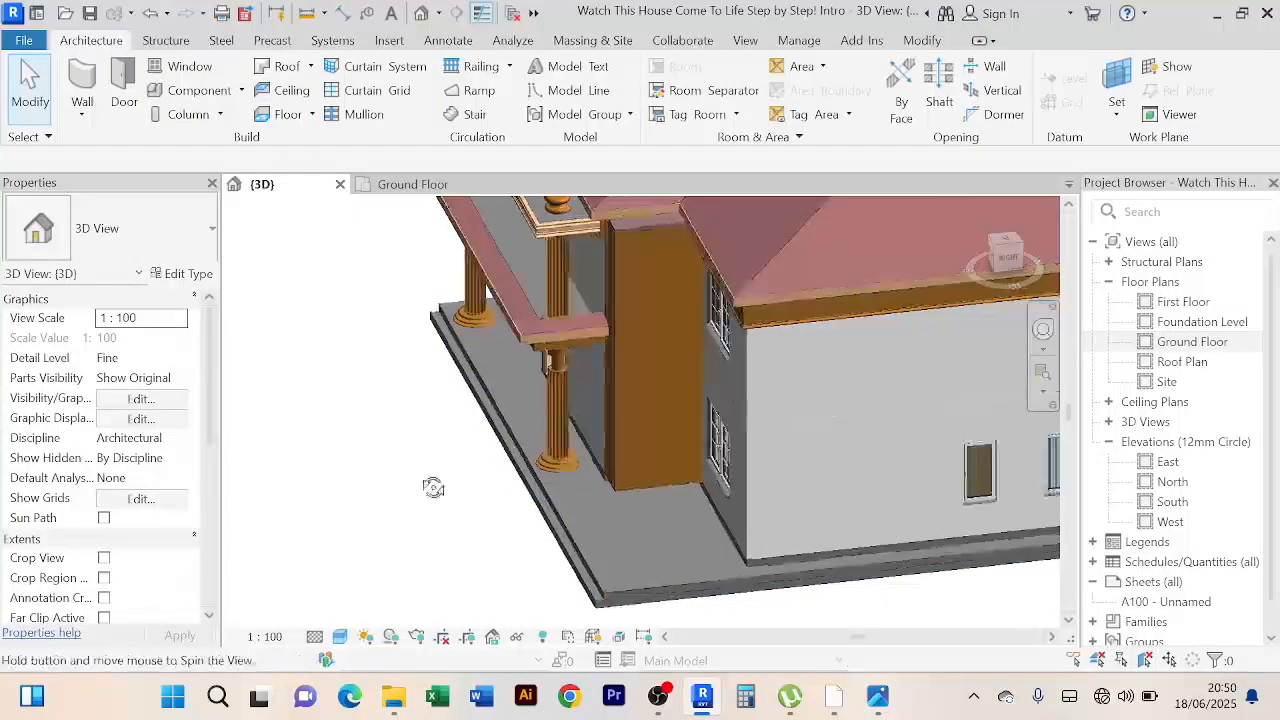
{"action": "scroll", "coordinate": [548, 475], "scroll_direction": "up", "scroll_amount": 5}
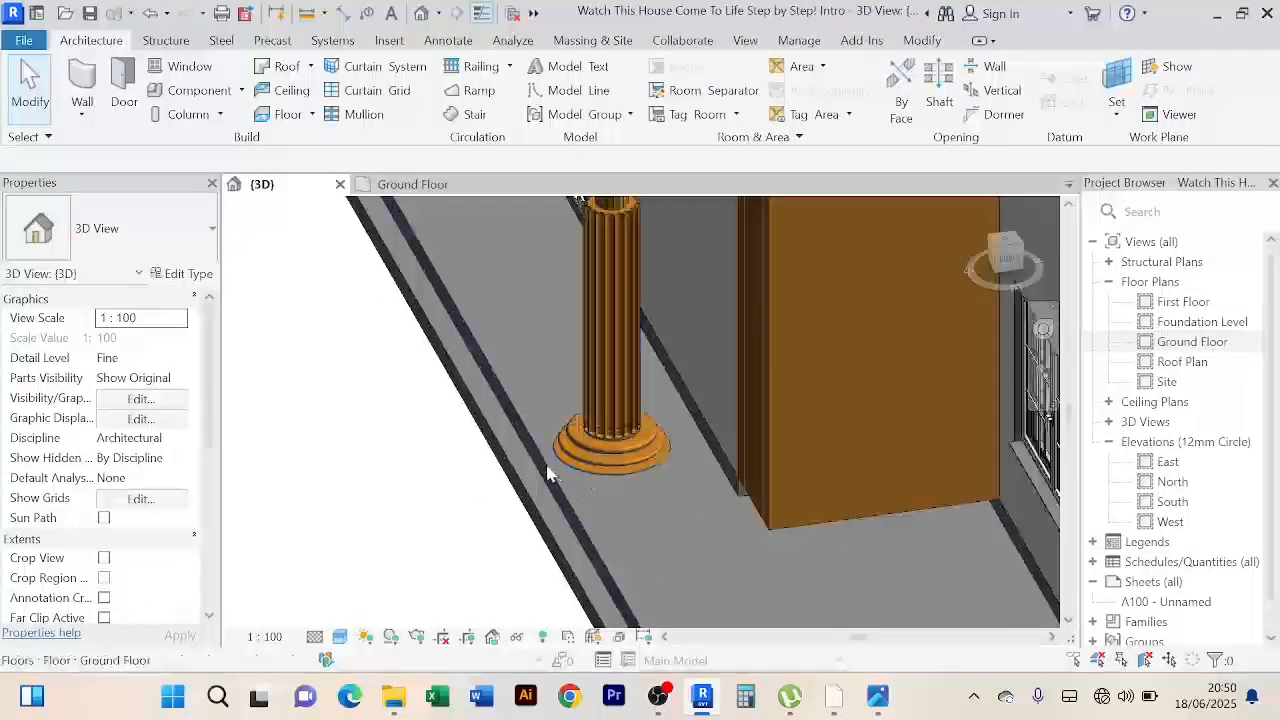
{"action": "middle_click_drag", "start_coordinate": [548, 475], "coordinate": [421, 405], "text": "shift"}
{"action": "scroll", "coordinate": [590, 382], "scroll_direction": "up", "scroll_amount": 4}
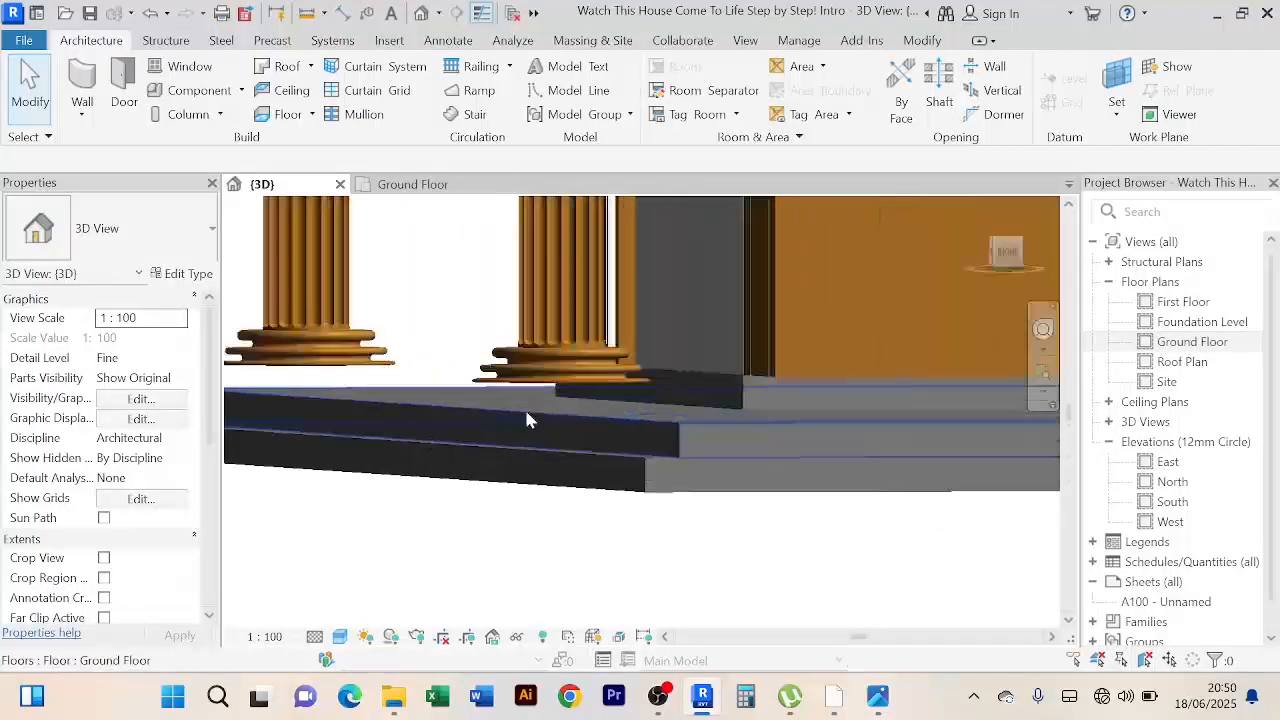
{"action": "scroll", "coordinate": [528, 411], "scroll_direction": "up", "scroll_amount": 3}
{"action": "scroll", "coordinate": [562, 382], "scroll_direction": "down", "scroll_amount": 4}
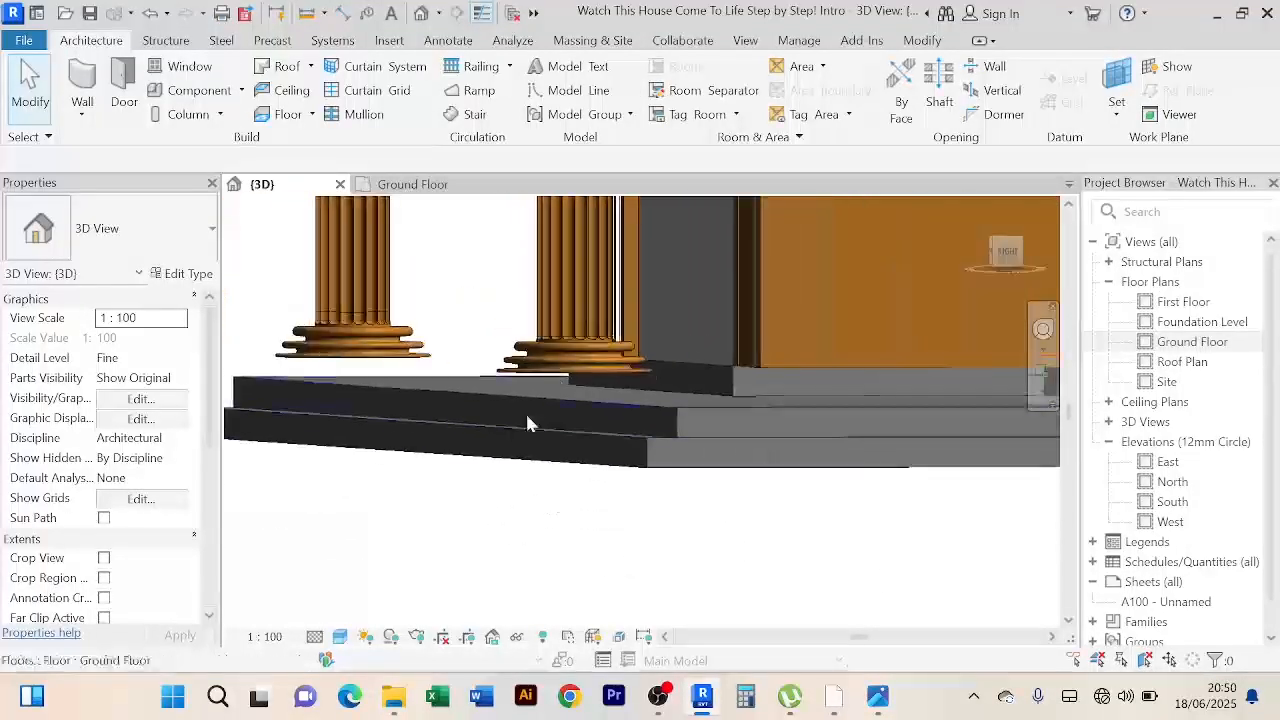
{"action": "middle_click_drag", "start_coordinate": [528, 421], "coordinate": [714, 405], "text": "shift"}
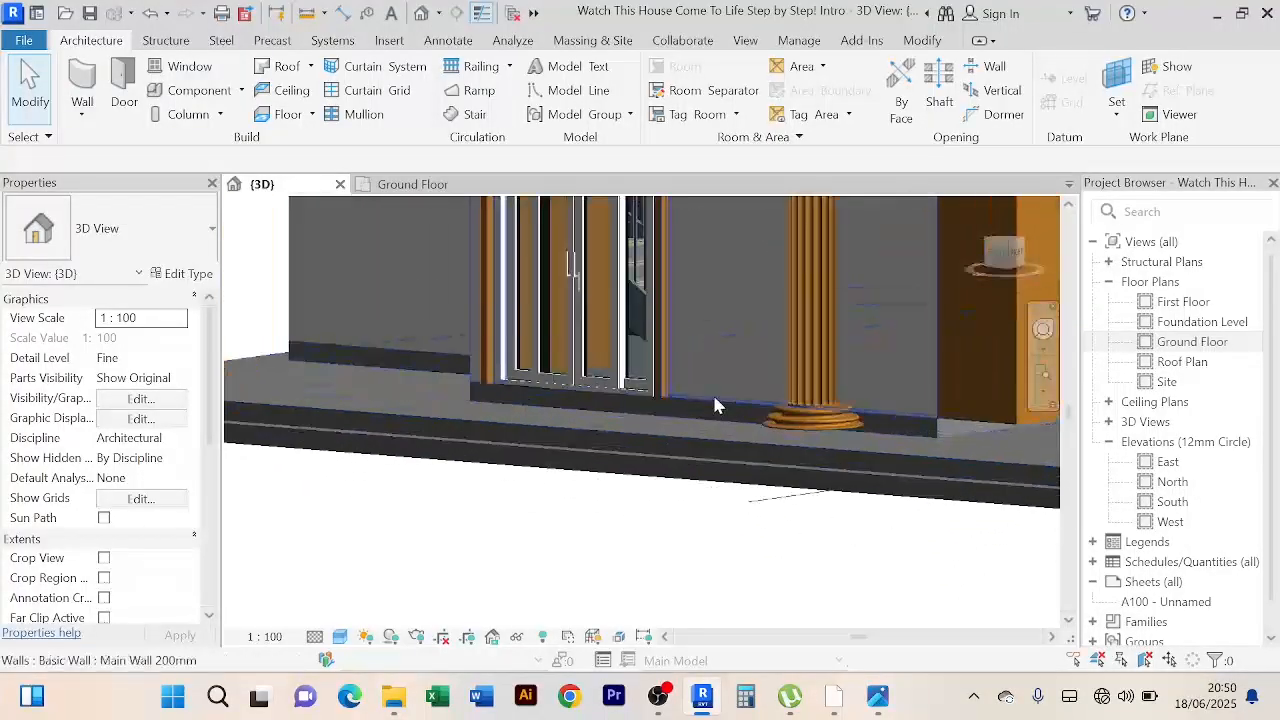
{"action": "scroll", "coordinate": [714, 405], "scroll_direction": "up", "scroll_amount": 4}
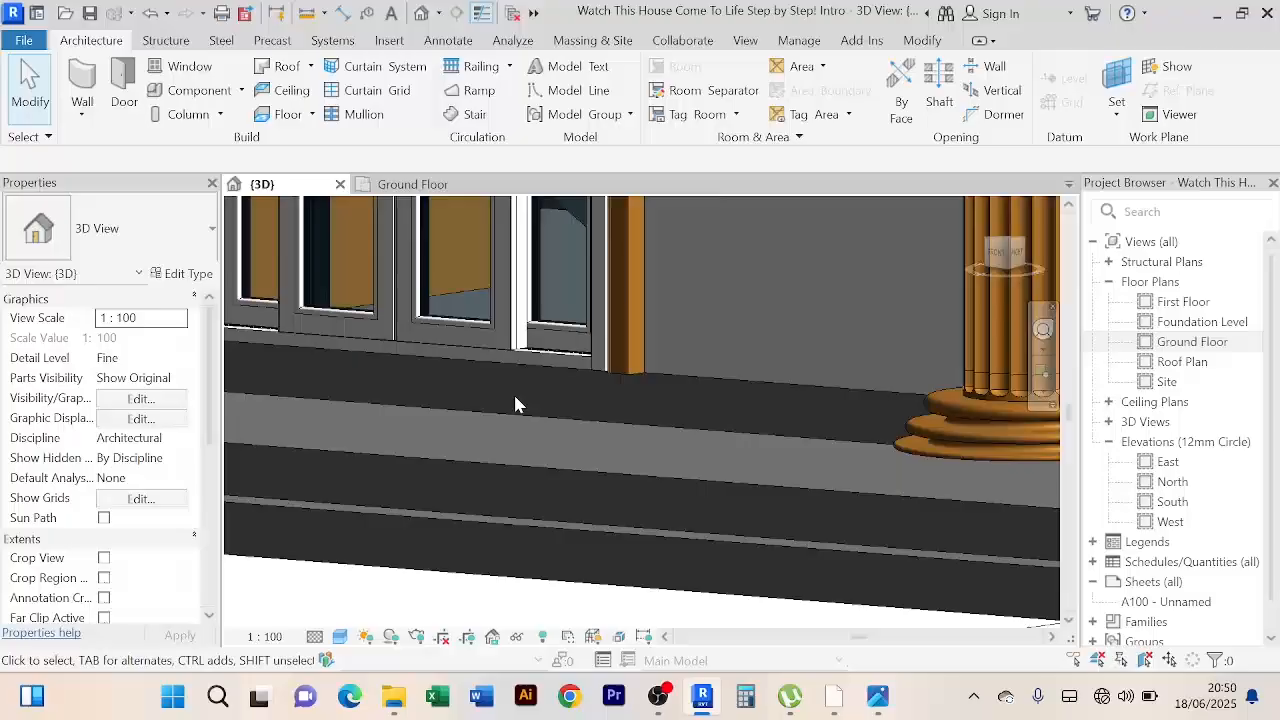
Step: Select the main floor at the sliding door and inspect how it meets the porch slab and column base in 3D
{"action": "left_click", "coordinate": [573, 421]}
{"action": "scroll", "coordinate": [573, 421], "scroll_direction": "down", "scroll_amount": 2}
{"action": "scroll", "coordinate": [573, 421], "scroll_direction": "down", "scroll_amount": 3}
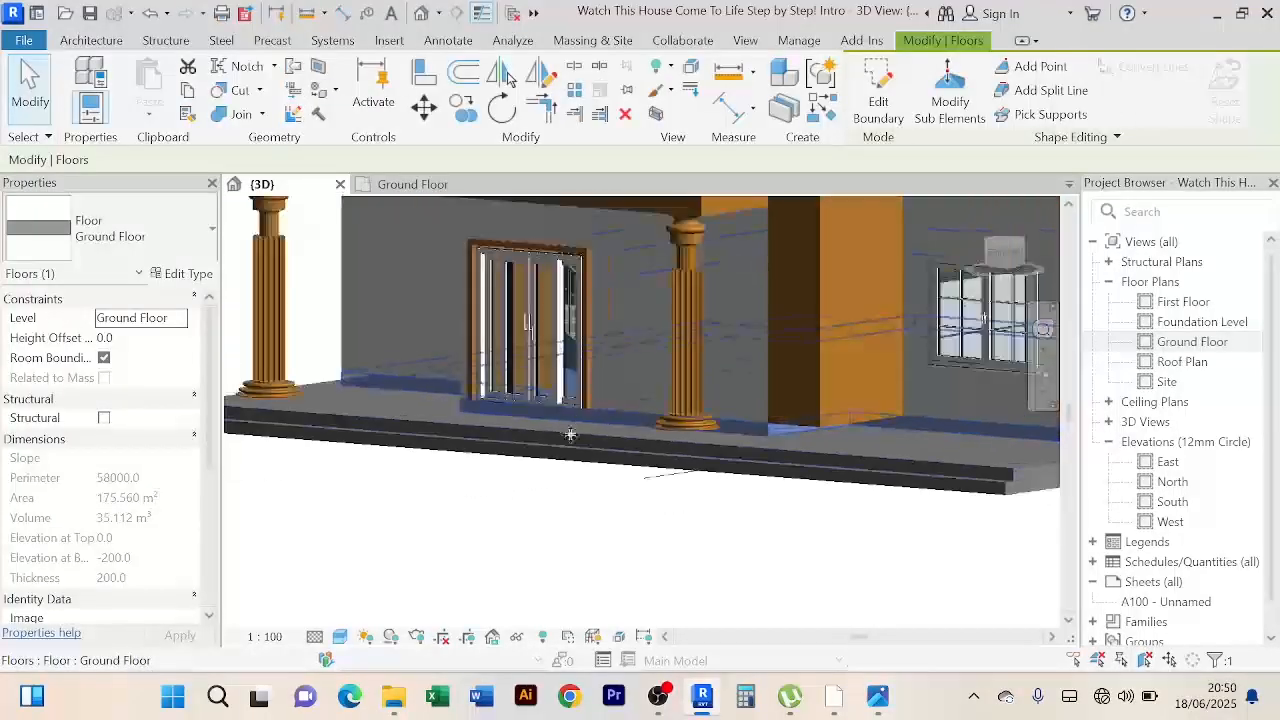
{"action": "scroll", "coordinate": [563, 503], "scroll_direction": "down", "scroll_amount": 2}
{"action": "middle_click_drag", "start_coordinate": [563, 503], "coordinate": [576, 425], "text": "shift"}
{"action": "scroll", "coordinate": [576, 425], "scroll_direction": "up", "scroll_amount": 3}
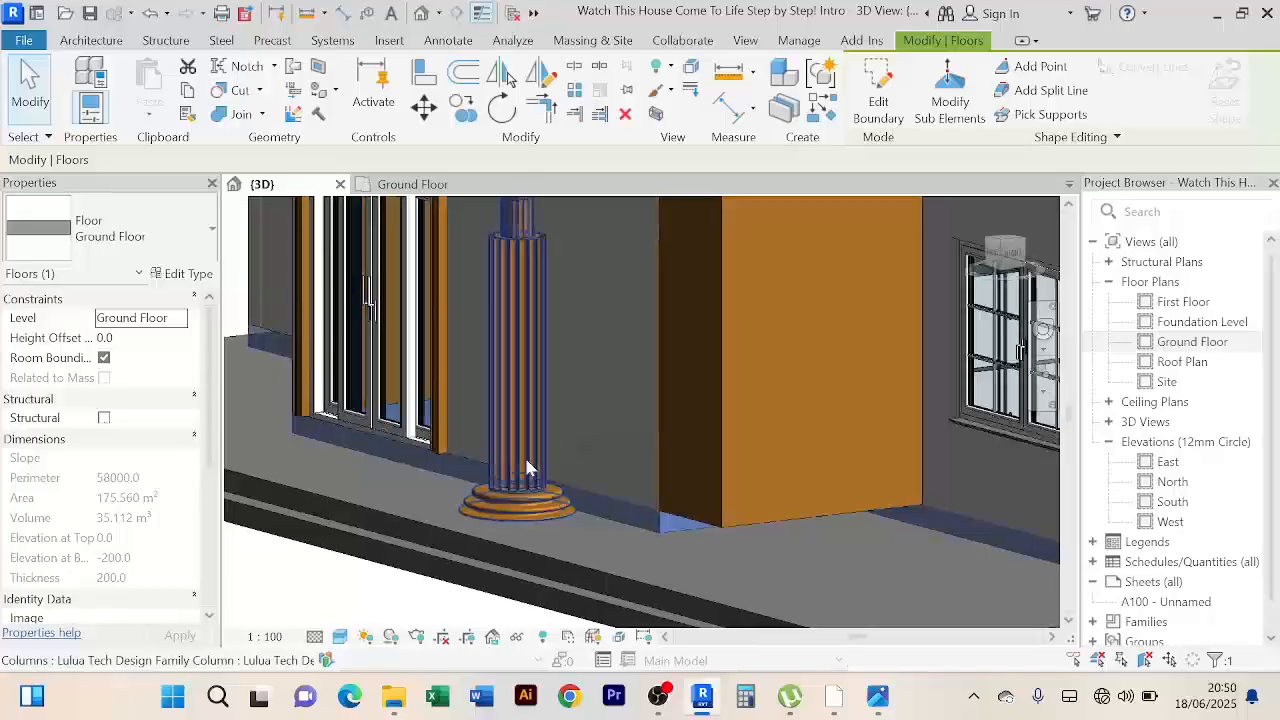
{"action": "scroll", "coordinate": [511, 525], "scroll_direction": "down", "scroll_amount": 5}
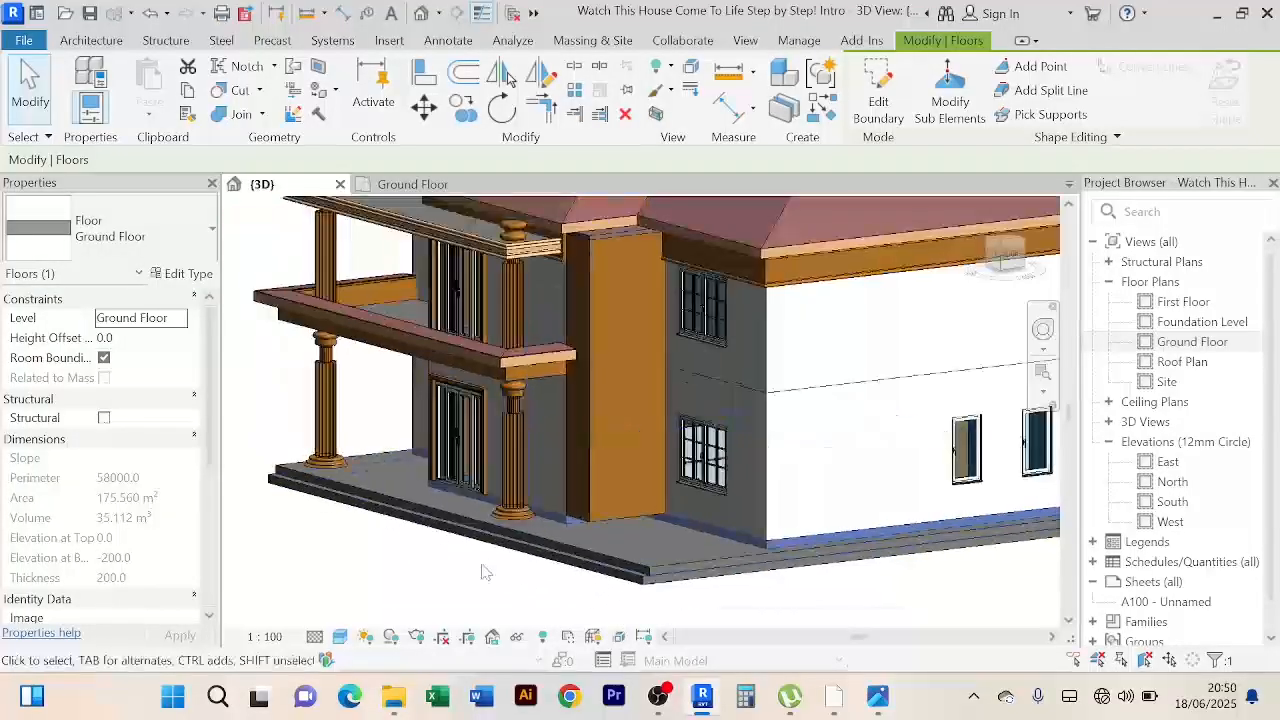
{"action": "scroll", "coordinate": [508, 513], "scroll_direction": "up", "scroll_amount": 5}
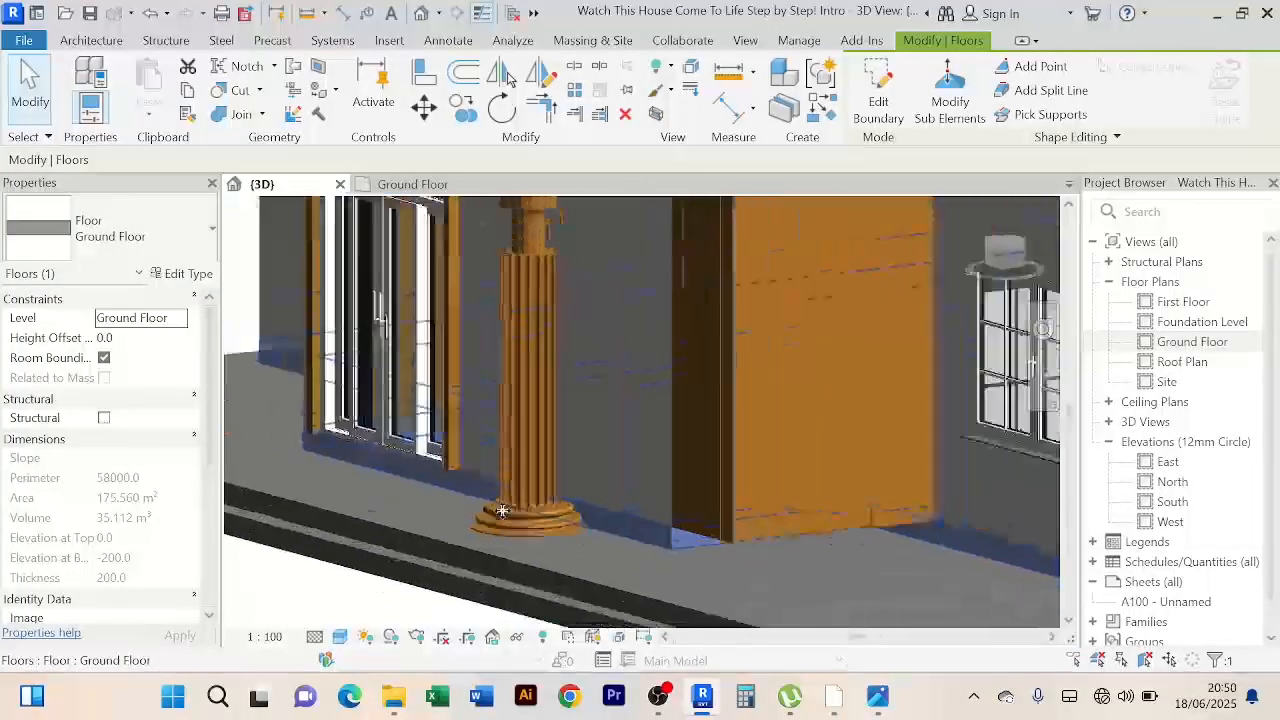
Step: Examine how the main floor's edge meets the front wall, sliding door and porch slab in 3D, and clear the floor selection
{"action": "scroll", "coordinate": [497, 512], "scroll_direction": "down", "scroll_amount": 2}
{"action": "scroll", "coordinate": [496, 512], "scroll_direction": "up", "scroll_amount": 3}
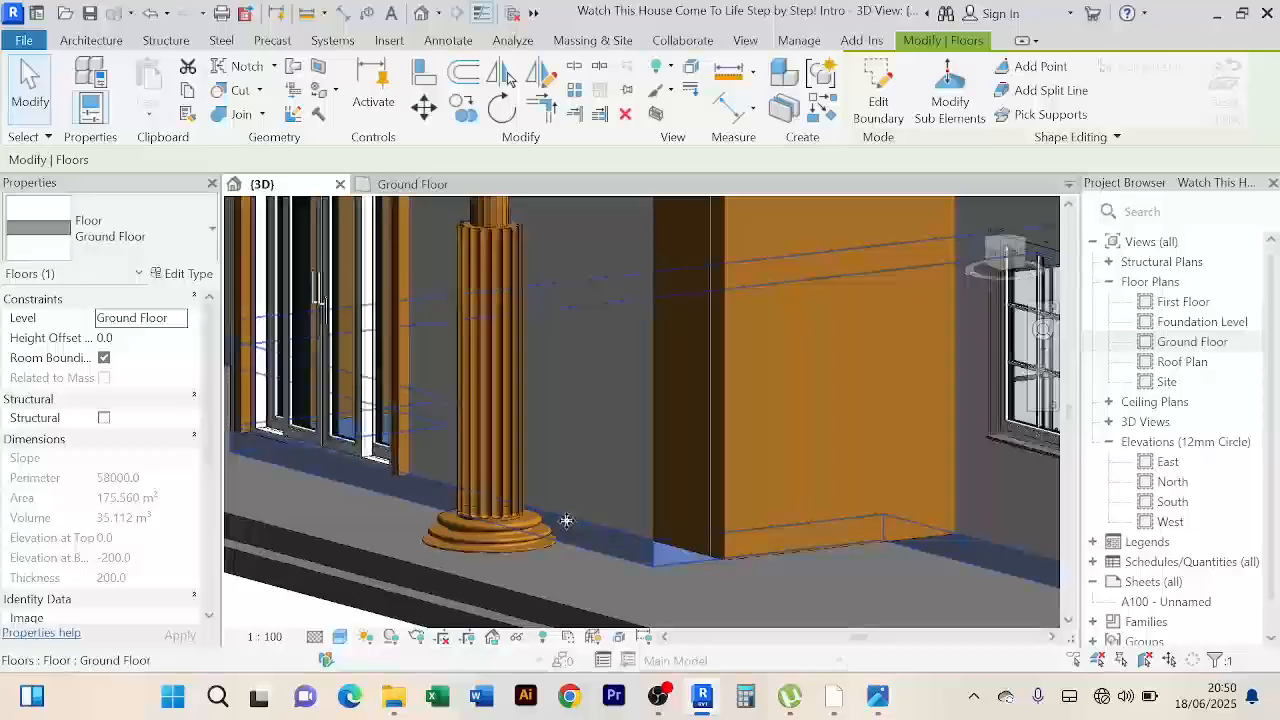
{"action": "scroll", "coordinate": [560, 525], "scroll_direction": "down", "scroll_amount": 5}
{"action": "middle_click_drag", "start_coordinate": [543, 557], "coordinate": [674, 569], "text": "shift"}
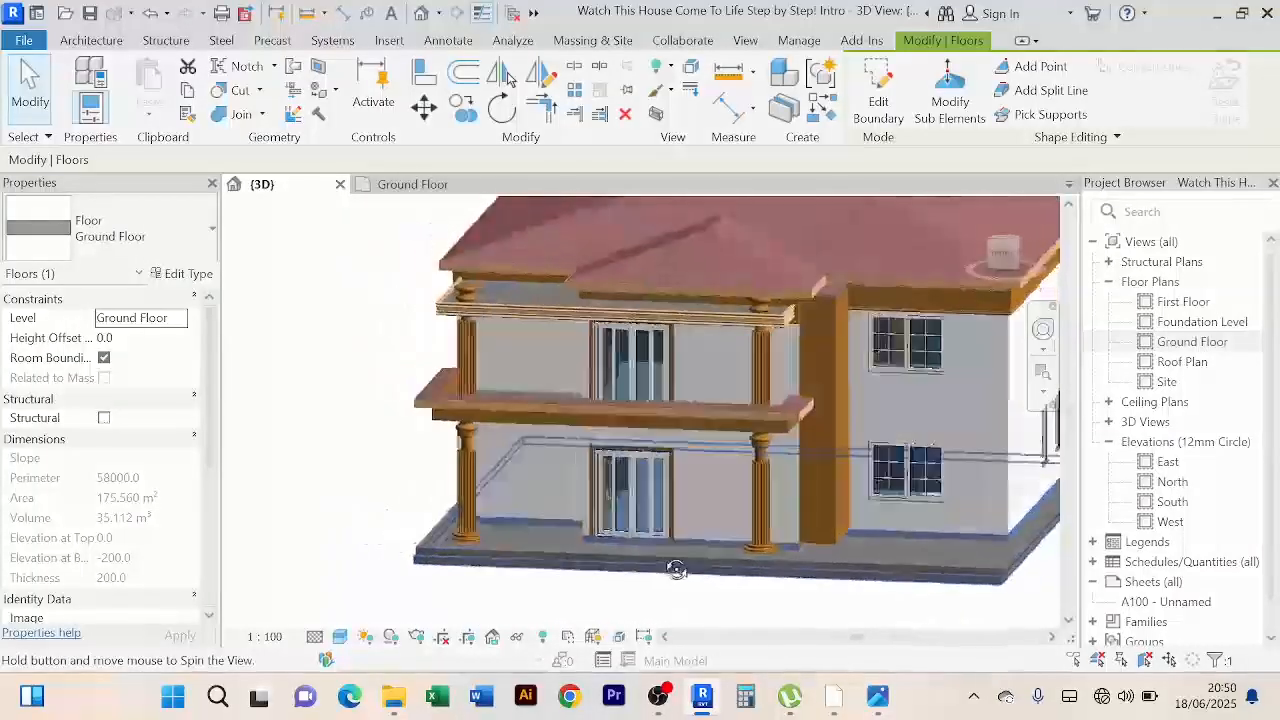
{"action": "scroll", "coordinate": [666, 562], "scroll_direction": "up", "scroll_amount": 5}
{"action": "scroll", "coordinate": [565, 543], "scroll_direction": "up", "scroll_amount": 2}
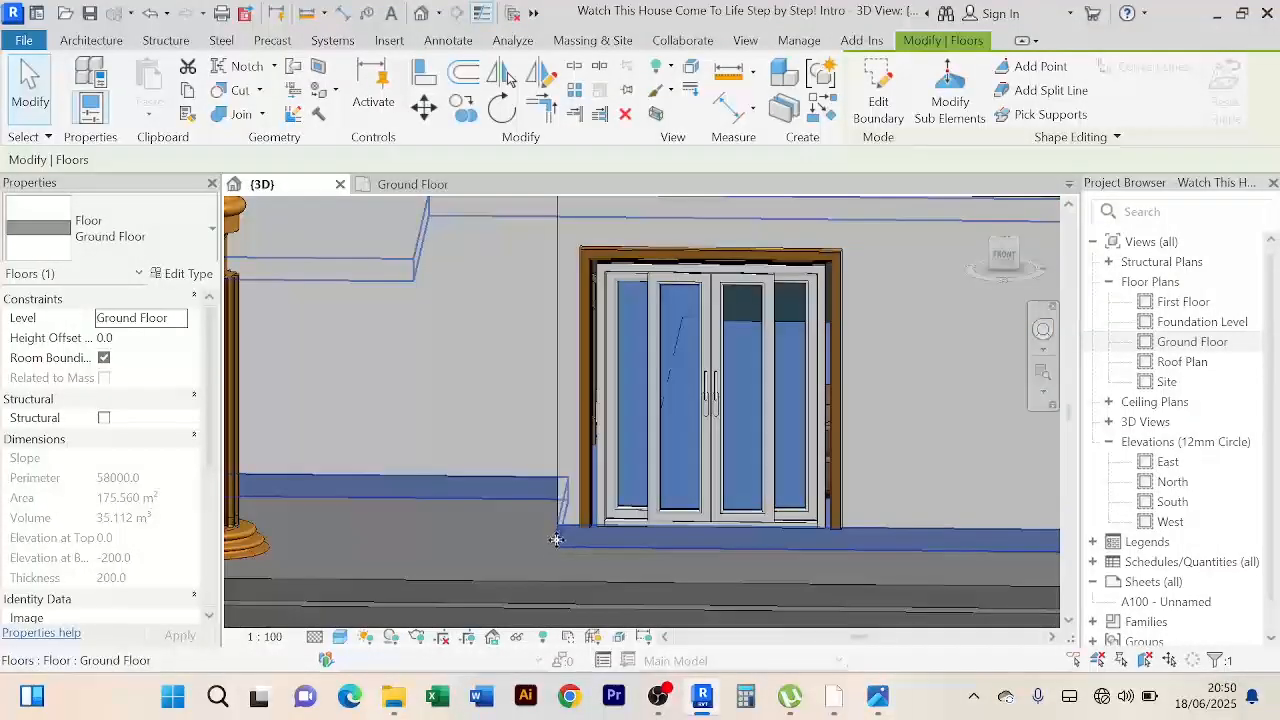
{"action": "scroll", "coordinate": [556, 539], "scroll_direction": "down", "scroll_amount": 4}
{"action": "scroll", "coordinate": [495, 611], "scroll_direction": "down", "scroll_amount": 1}
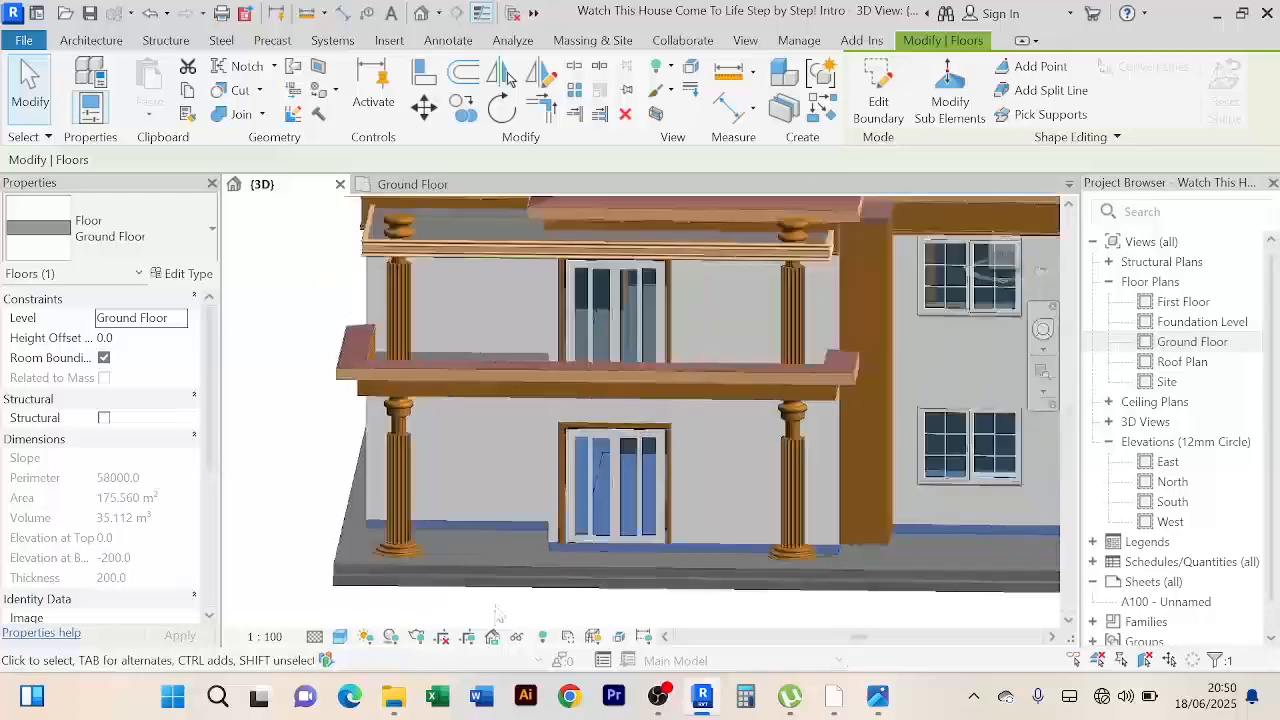
{"action": "middle_click_drag", "start_coordinate": [495, 610], "coordinate": [471, 580]}
{"action": "left_click", "coordinate": [516, 542]}
{"action": "scroll", "coordinate": [516, 542], "scroll_direction": "down", "scroll_amount": 1}
{"action": "scroll", "coordinate": [608, 528], "scroll_direction": "up", "scroll_amount": 4}
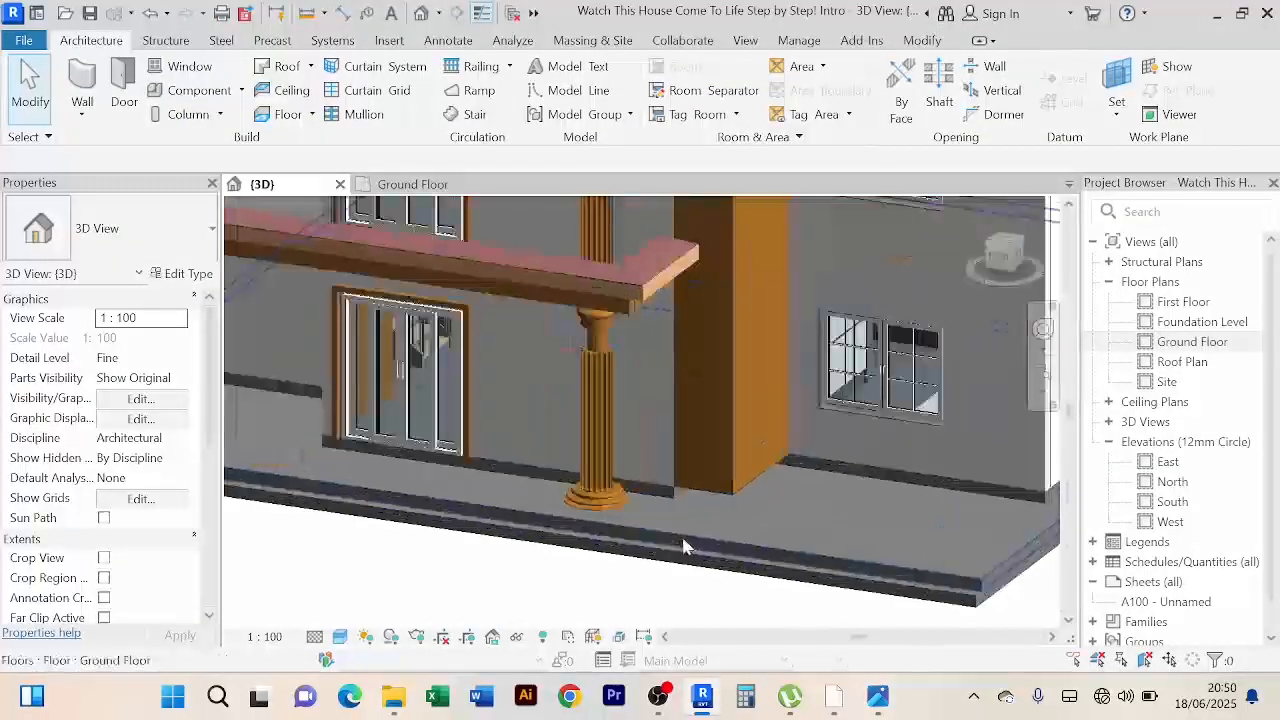
{"action": "scroll", "coordinate": [608, 528], "scroll_direction": "down", "scroll_amount": 5}
{"action": "scroll", "coordinate": [598, 495], "scroll_direction": "up", "scroll_amount": 5}
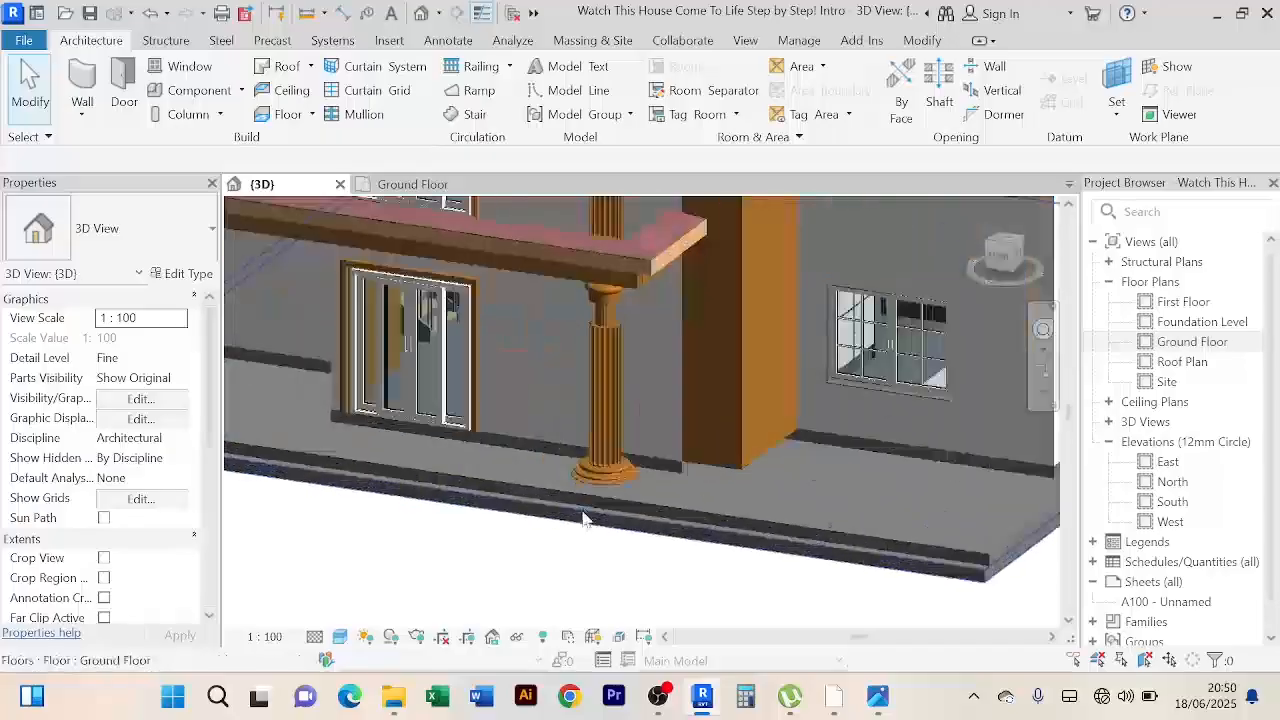
Step: Select the porch column between the sliding door and the pilaster and inspect how its base sits on the slab
{"action": "left_click", "coordinate": [606, 458]}
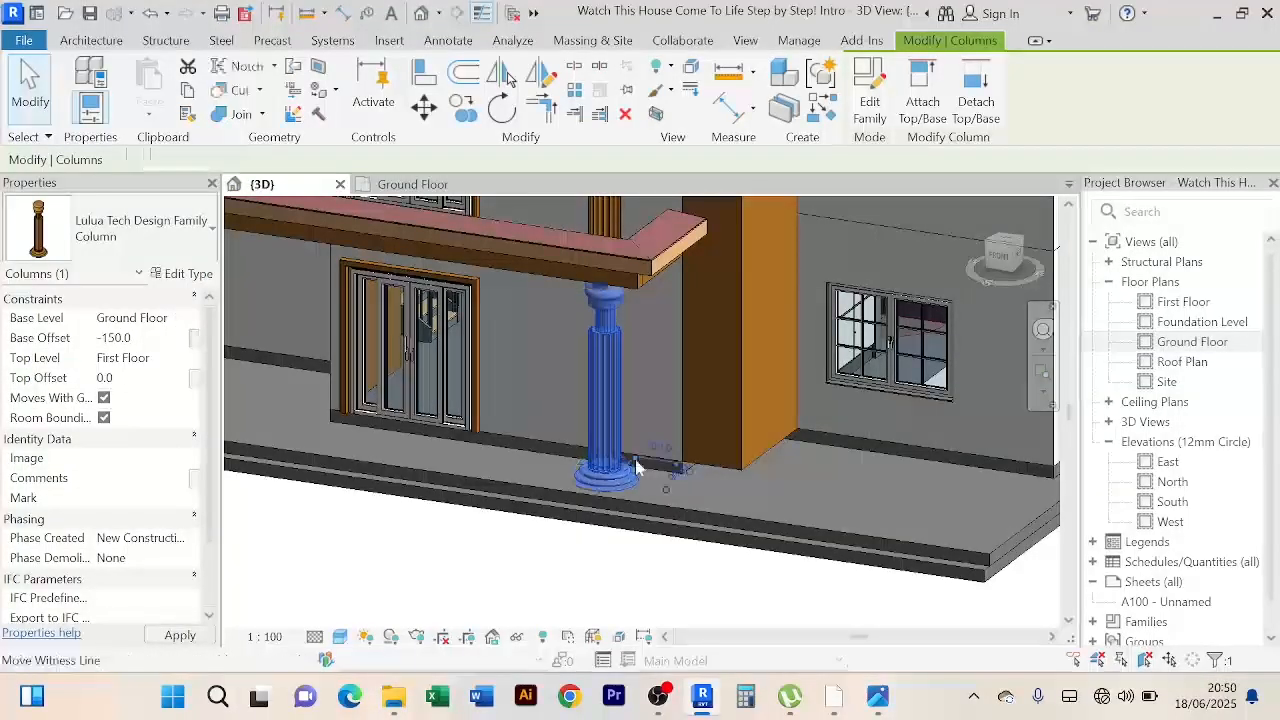
{"action": "mouse_move", "coordinate": [628, 532]}
{"action": "middle_mouse_down", "text": "shift"}
{"action": "mouse_move", "coordinate": [615, 530]}
{"action": "mouse_move", "coordinate": [627, 531]}
{"action": "mouse_move", "coordinate": [616, 506]}
{"action": "mouse_move", "coordinate": [669, 543]}
{"action": "mouse_move", "coordinate": [649, 537]}
{"action": "middle_mouse_up", "text": "shift"}
{"action": "scroll", "coordinate": [628, 542], "scroll_direction": "up", "scroll_amount": 3}
{"action": "scroll", "coordinate": [616, 543], "scroll_direction": "down", "scroll_amount": 2}
{"action": "scroll", "coordinate": [616, 543], "scroll_direction": "down", "scroll_amount": 3}
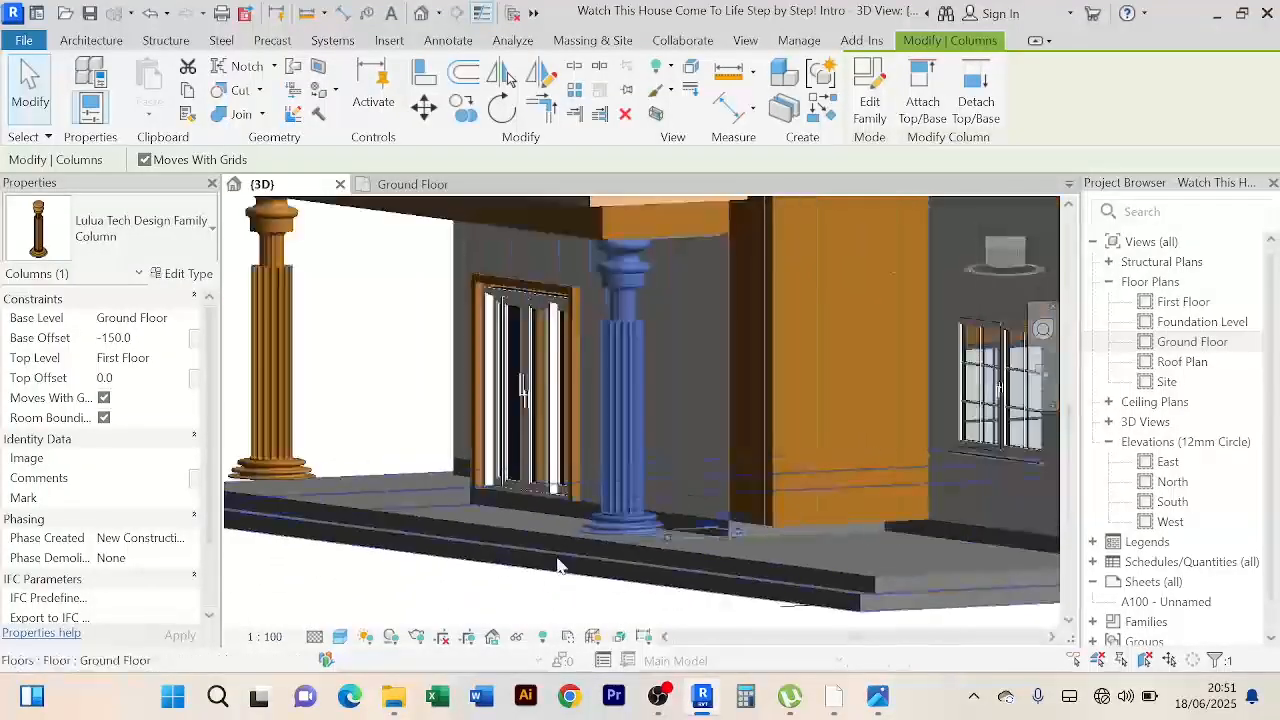
{"action": "key", "text": "Escape"}
{"action": "scroll", "coordinate": [603, 549], "scroll_direction": "up", "scroll_amount": 5}
{"action": "middle_click_drag", "start_coordinate": [642, 524], "coordinate": [637, 615], "text": "shift"}
{"action": "scroll", "coordinate": [647, 492], "scroll_direction": "down", "scroll_amount": 3}
{"action": "scroll", "coordinate": [653, 480], "scroll_direction": "down", "scroll_amount": 2}
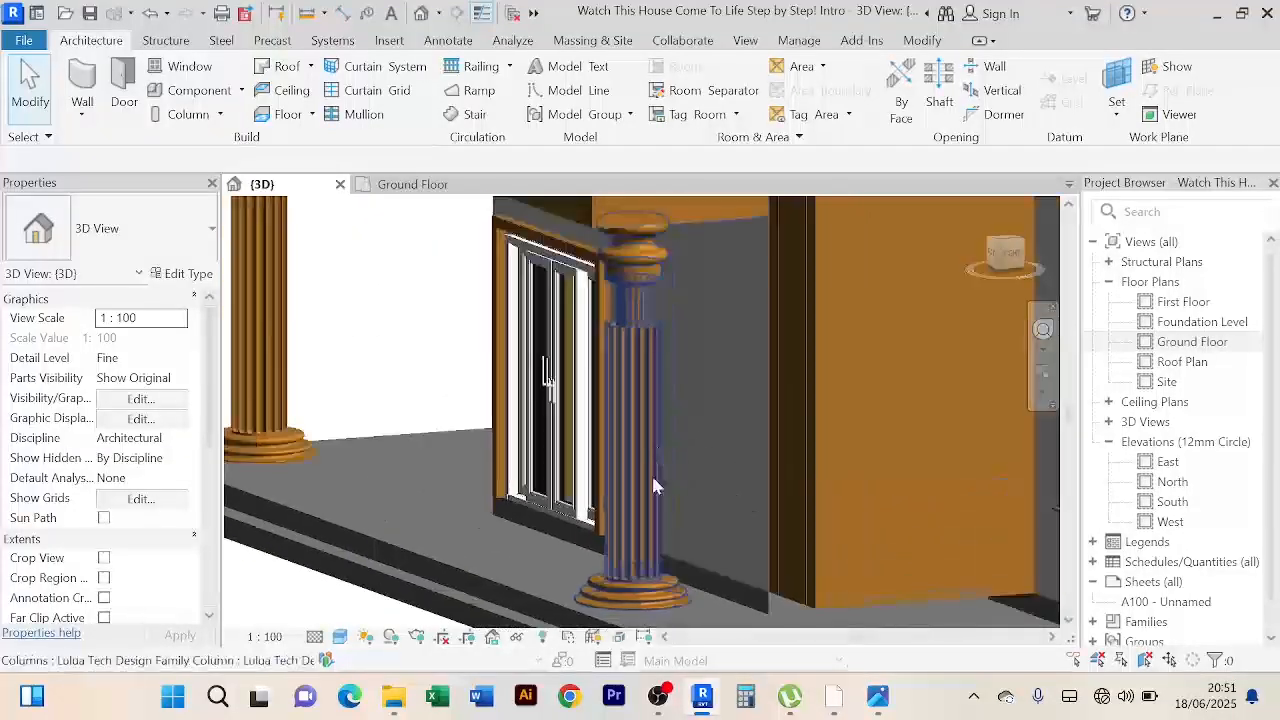
Step: Inspect the same column's capital beneath the balcony beam, reselect the column to view its constraints, and clear the selection
{"action": "middle_click_drag", "start_coordinate": [656, 450], "coordinate": [634, 540]}
{"action": "scroll", "coordinate": [605, 340], "scroll_direction": "up", "scroll_amount": 2}
{"action": "middle_click_drag", "start_coordinate": [604, 328], "coordinate": [611, 238], "text": "shift"}
{"action": "scroll", "coordinate": [609, 298], "scroll_direction": "up", "scroll_amount": 2}
{"action": "middle_click_drag", "start_coordinate": [612, 301], "coordinate": [606, 373], "text": "shift"}
{"action": "scroll", "coordinate": [610, 365], "scroll_direction": "down", "scroll_amount": 2}
{"action": "scroll", "coordinate": [608, 365], "scroll_direction": "down", "scroll_amount": 3}
{"action": "left_click", "coordinate": [606, 373]}
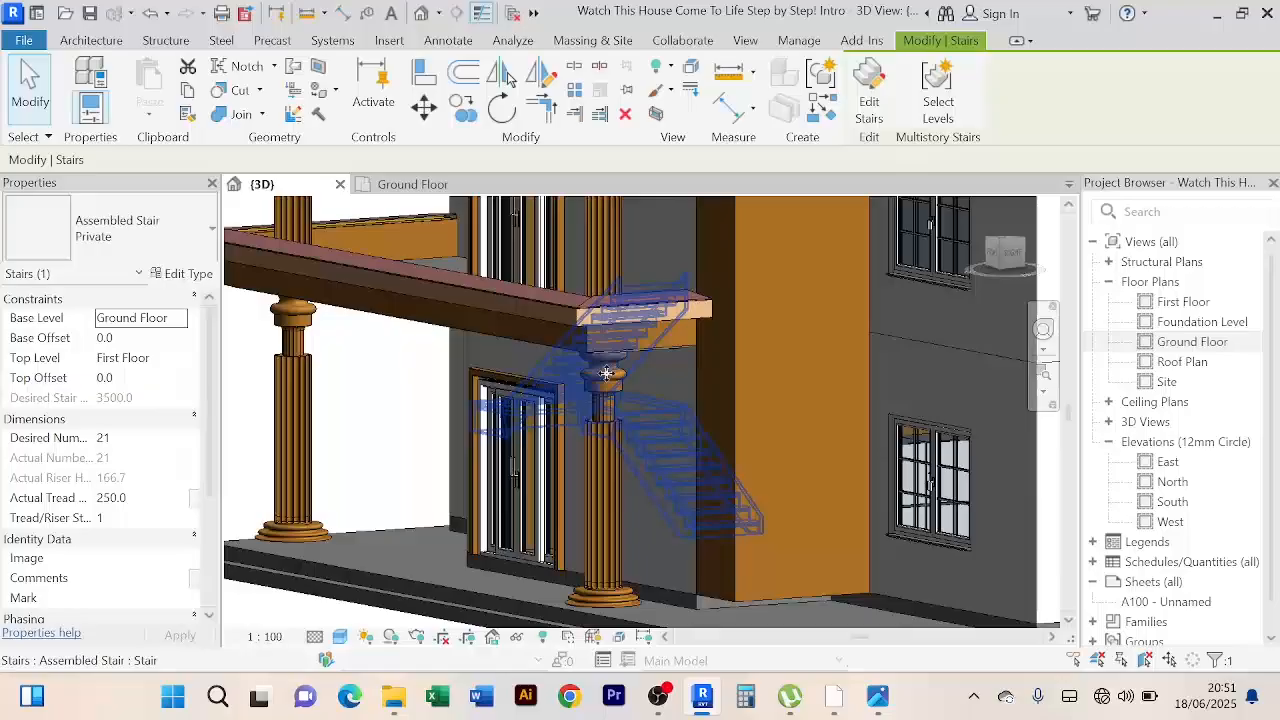
{"action": "left_click", "coordinate": [602, 490]}
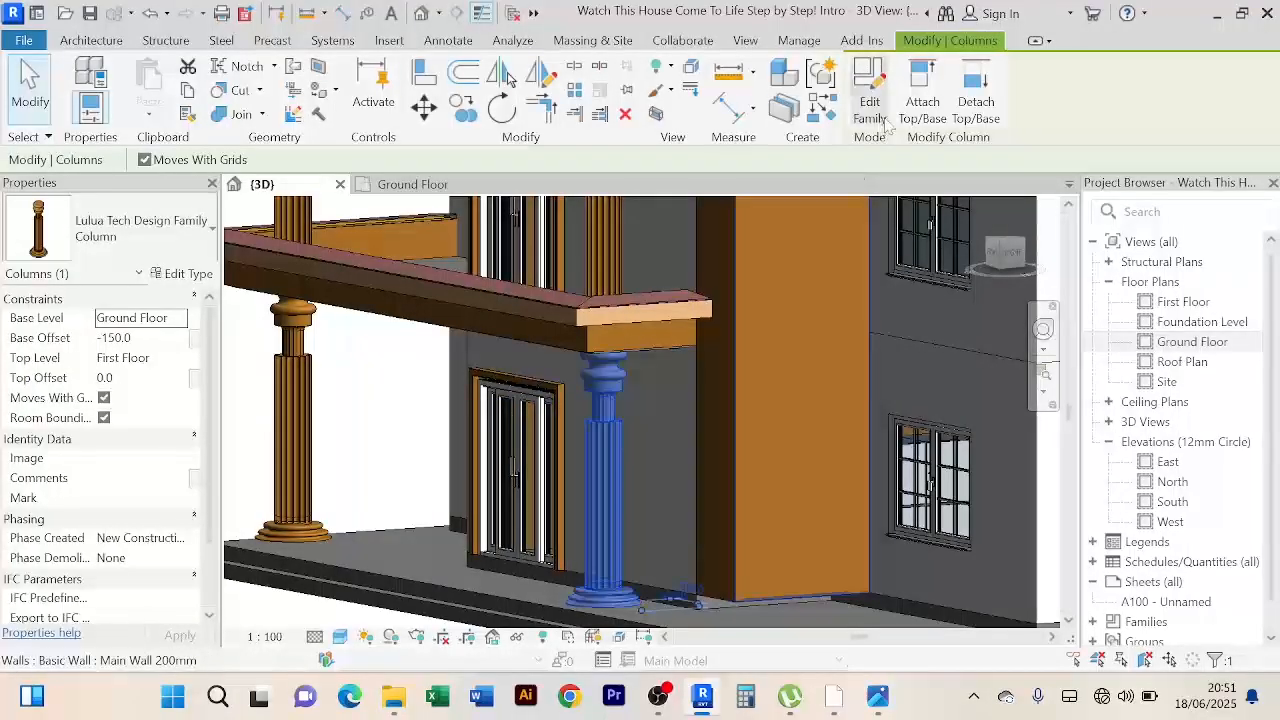
{"action": "scroll", "coordinate": [483, 517], "scroll_direction": "down", "scroll_amount": 2}
{"action": "middle_click_drag", "start_coordinate": [483, 517], "coordinate": [620, 398]}
{"action": "left_click", "coordinate": [489, 520]}
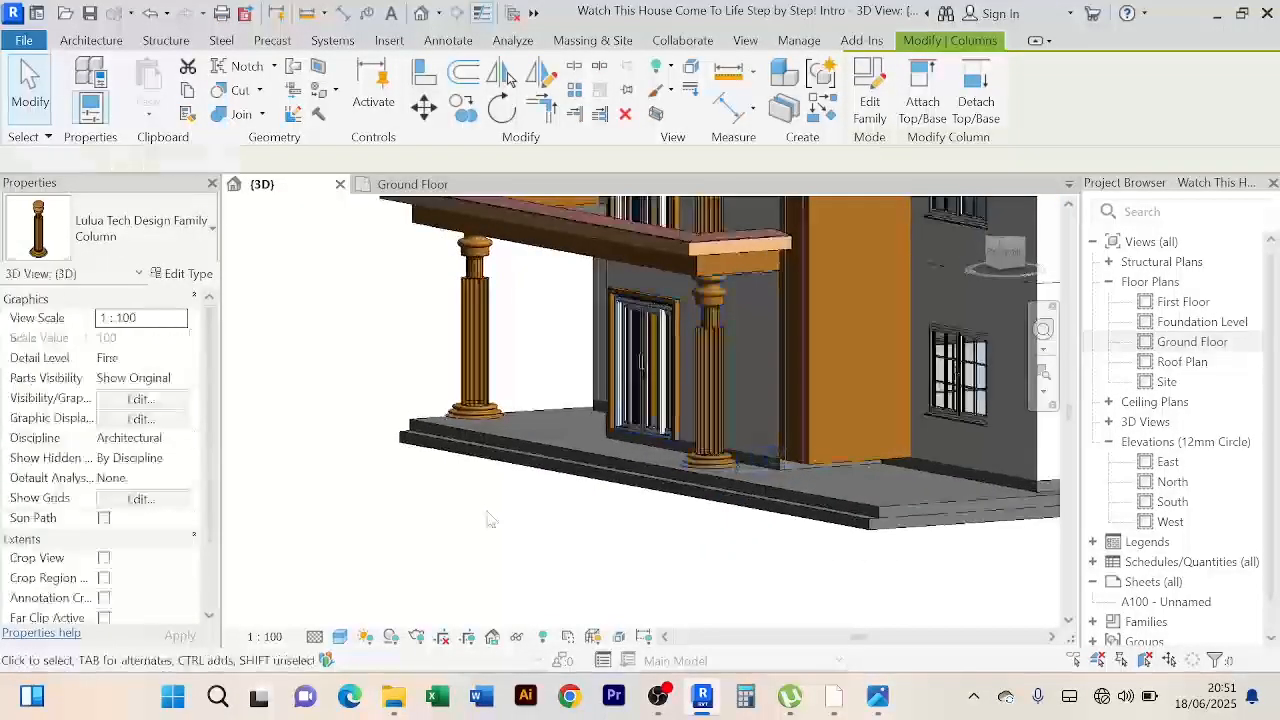
Step: Examine the stepped slab edges around the house's side, rear and front porch in 3D
{"action": "middle_click_drag", "start_coordinate": [489, 520], "coordinate": [558, 478], "text": "shift"}
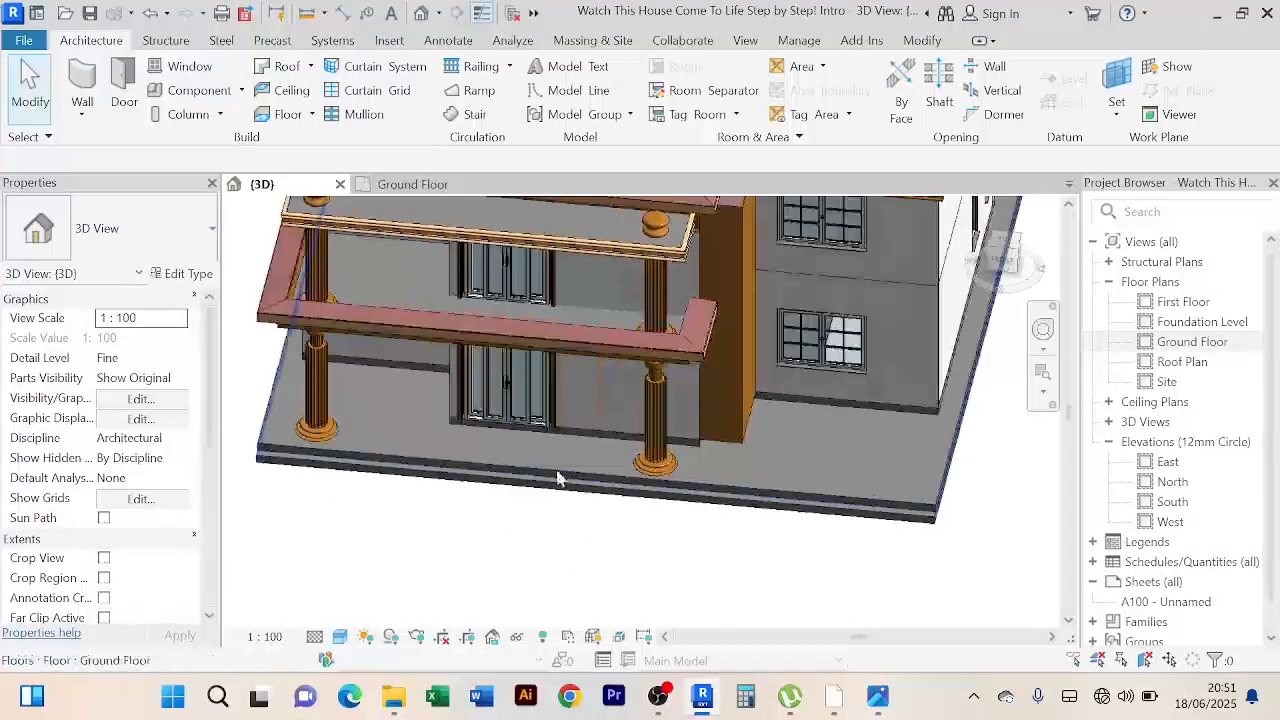
{"action": "scroll", "coordinate": [558, 478], "scroll_direction": "up", "scroll_amount": 2}
{"action": "scroll", "coordinate": [434, 526], "scroll_direction": "down", "scroll_amount": 1}
{"action": "middle_click_drag", "start_coordinate": [434, 526], "coordinate": [415, 460]}
{"action": "scroll", "coordinate": [541, 461], "scroll_direction": "down", "scroll_amount": 2}
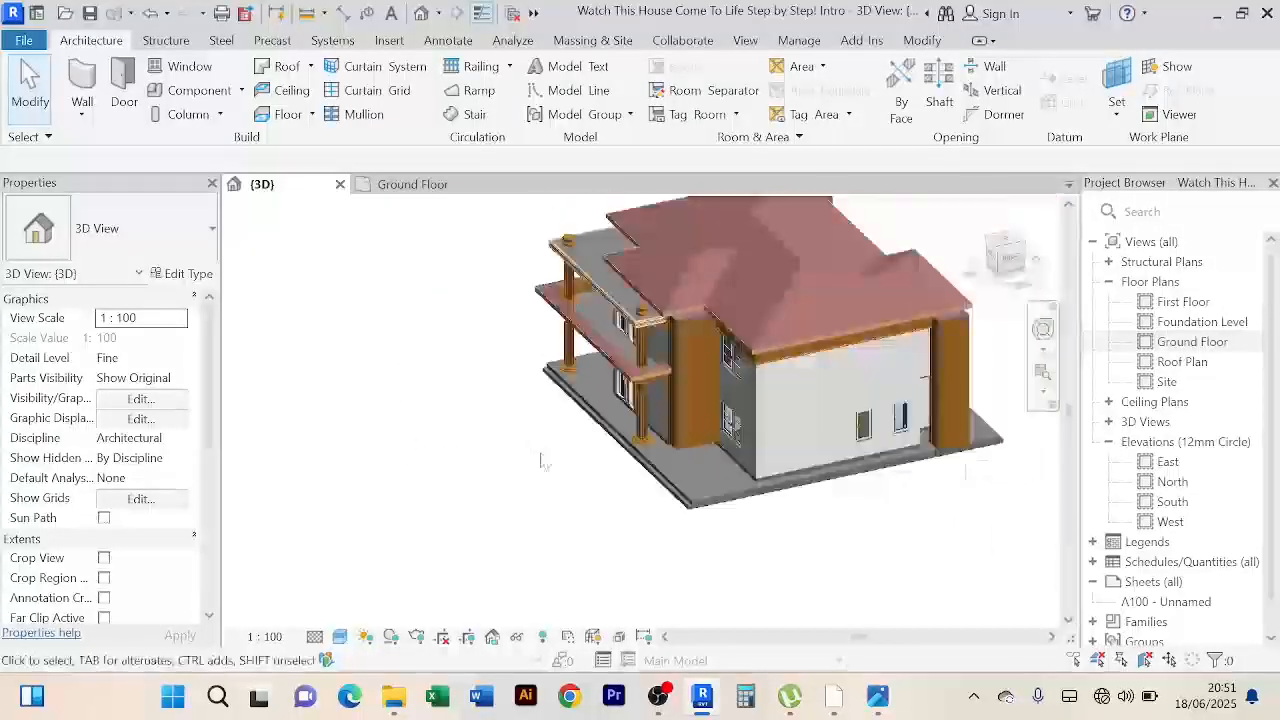
{"action": "middle_click_drag", "start_coordinate": [541, 461], "coordinate": [369, 449], "text": "shift"}
{"action": "scroll", "coordinate": [755, 586], "scroll_direction": "up", "scroll_amount": 4}
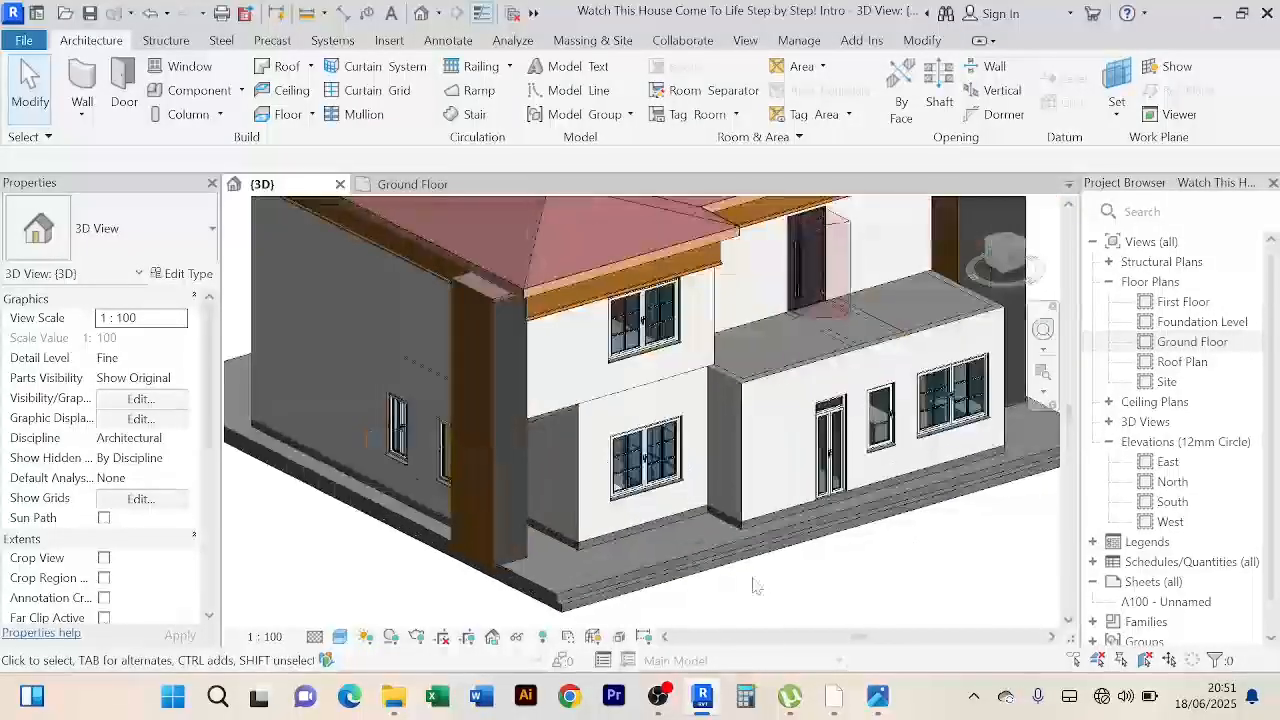
{"action": "scroll", "coordinate": [755, 586], "scroll_direction": "down", "scroll_amount": 3}
{"action": "middle_click_drag", "start_coordinate": [757, 586], "coordinate": [877, 458], "text": "shift"}
{"action": "scroll", "coordinate": [858, 573], "scroll_direction": "down", "scroll_amount": 2}
{"action": "scroll", "coordinate": [877, 457], "scroll_direction": "up", "scroll_amount": 2}
{"action": "scroll", "coordinate": [875, 458], "scroll_direction": "down", "scroll_amount": 2}
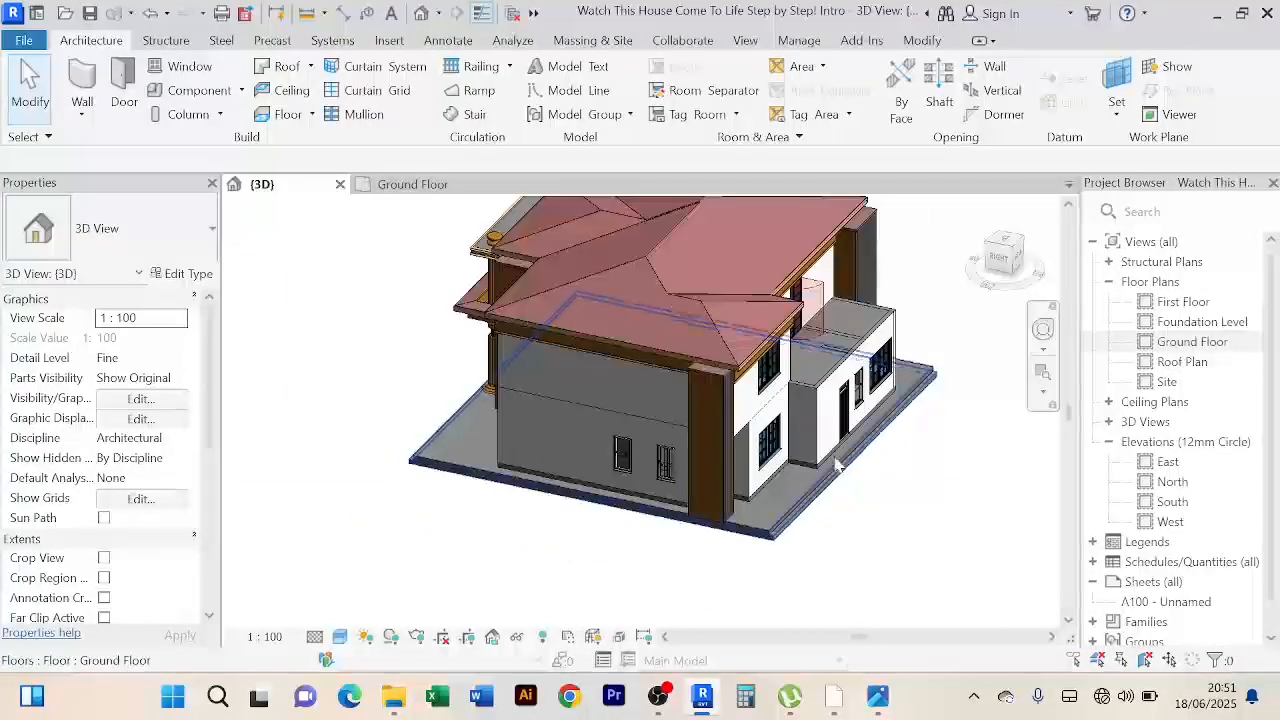
{"action": "middle_click_drag", "start_coordinate": [651, 537], "coordinate": [868, 500], "text": "shift"}
{"action": "middle_click_drag", "start_coordinate": [743, 474], "coordinate": [670, 528], "text": "shift"}
{"action": "middle_click_drag", "start_coordinate": [580, 486], "coordinate": [491, 457]}
{"action": "scroll", "coordinate": [517, 474], "scroll_direction": "up", "scroll_amount": 5}
{"action": "scroll", "coordinate": [600, 566], "scroll_direction": "down", "scroll_amount": 2}
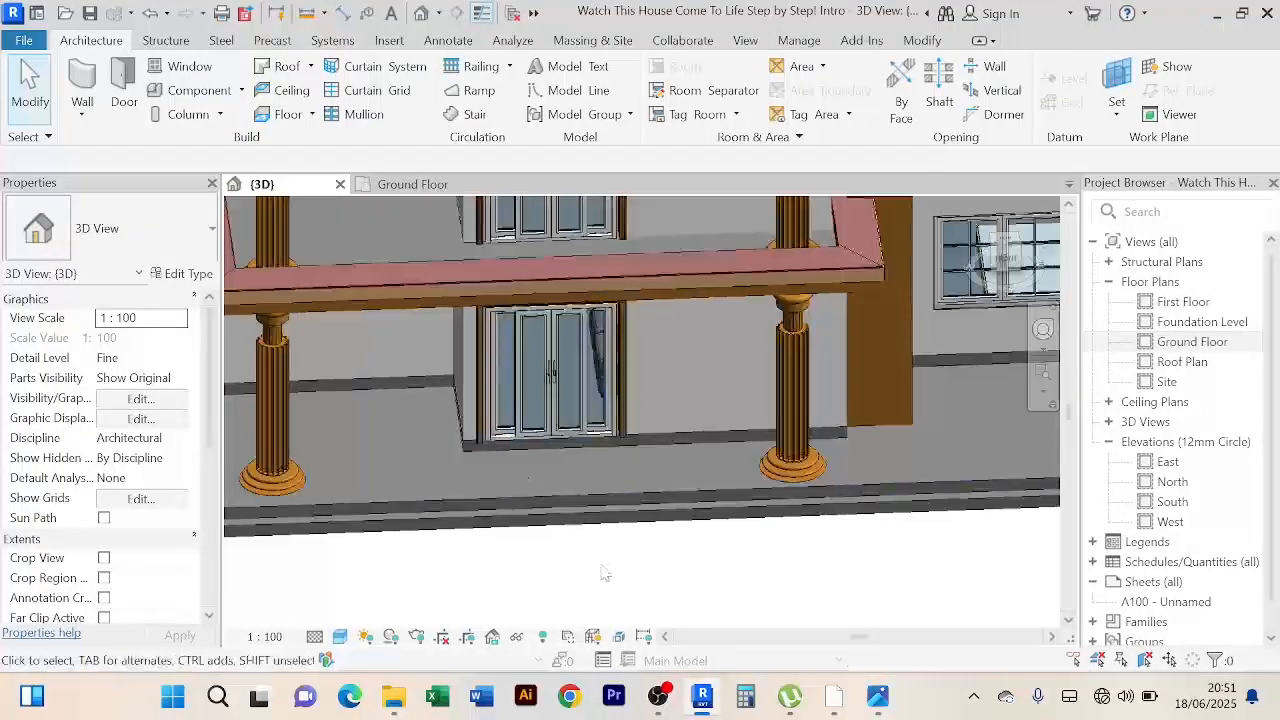
{"action": "mouse_move", "coordinate": [600, 566]}
{"action": "middle_mouse_down", "text": "shift"}
{"action": "mouse_move", "coordinate": [586, 557]}
{"action": "mouse_move", "coordinate": [600, 557]}
{"action": "middle_mouse_up", "text": "shift"}
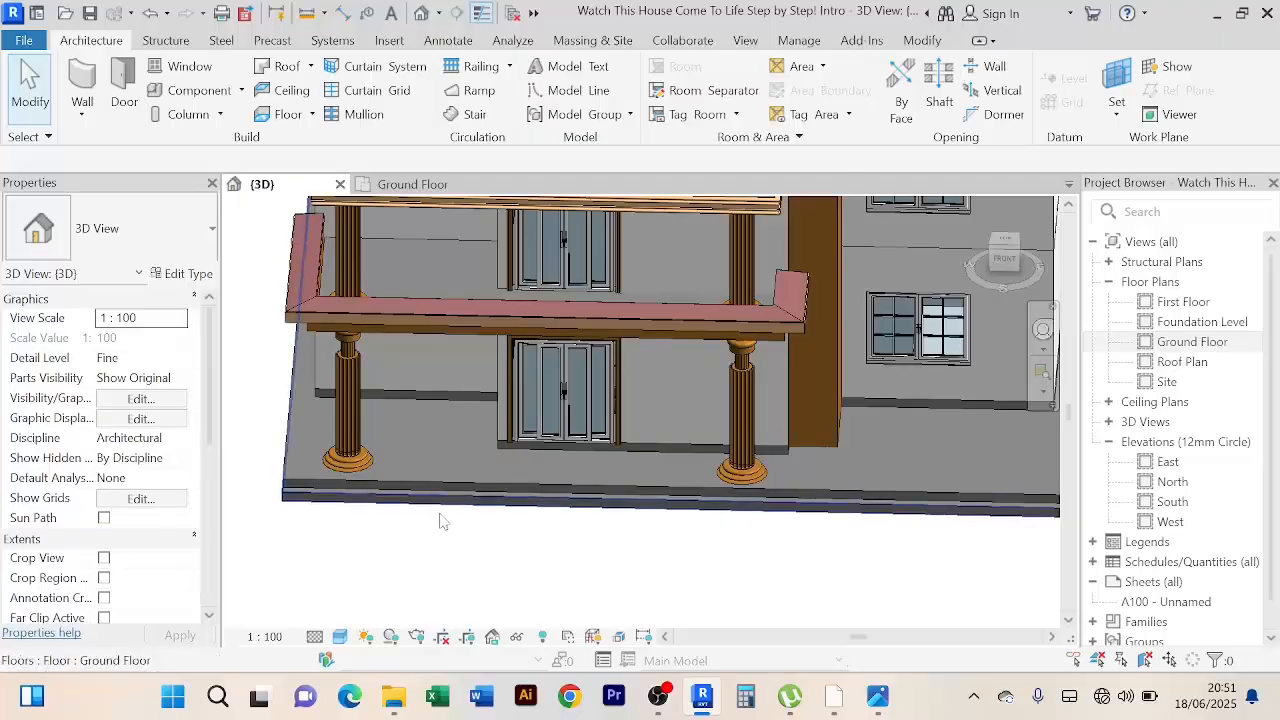
{"action": "scroll", "coordinate": [288, 506], "scroll_direction": "down", "scroll_amount": 1}
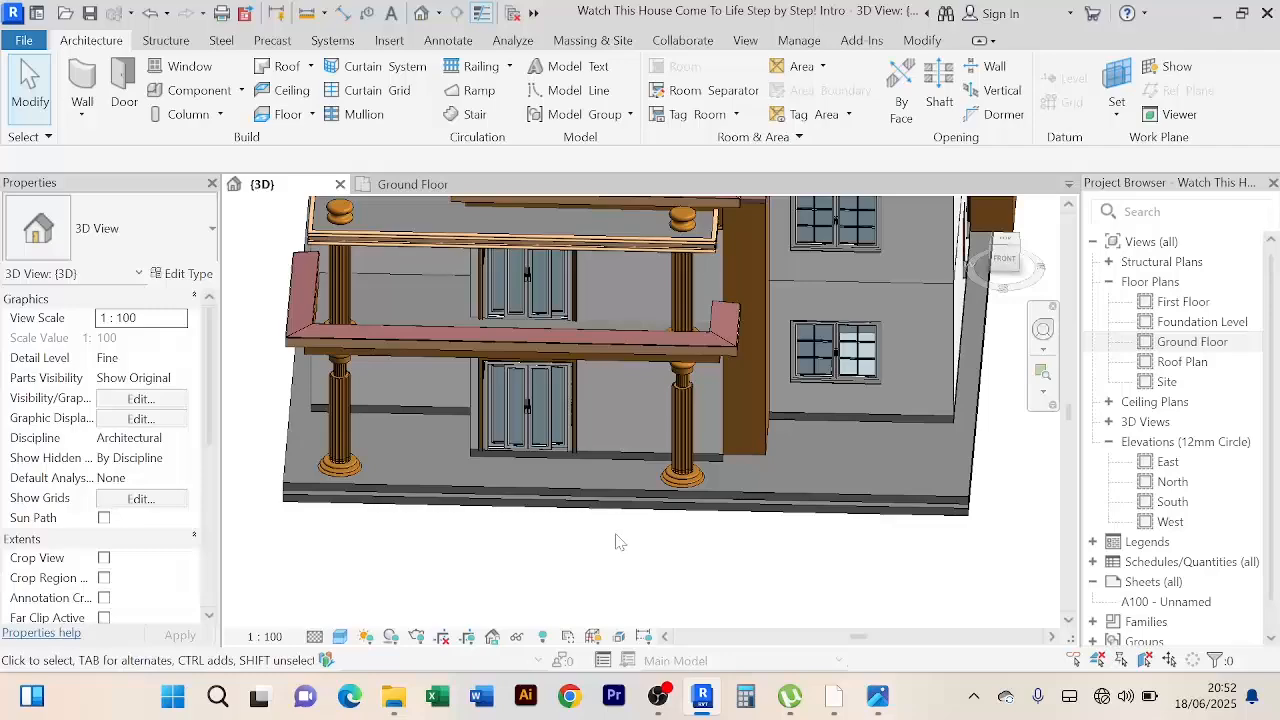
Step: Start a floor sketch in the Ground Floor plan with boundary lines on the lowest slab's front edge and 200 mm outward from it
{"action": "key", "text": "ctrl+Tab"}
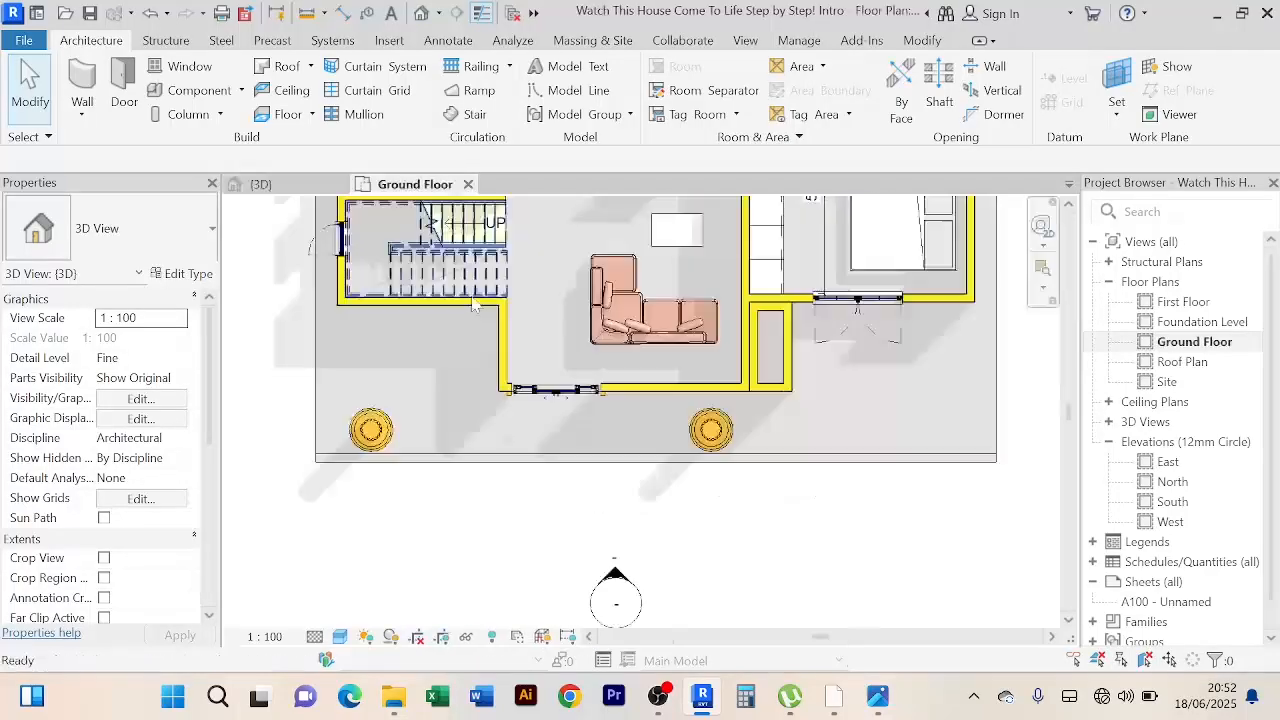
{"action": "middle_click_drag", "start_coordinate": [628, 516], "coordinate": [640, 503]}
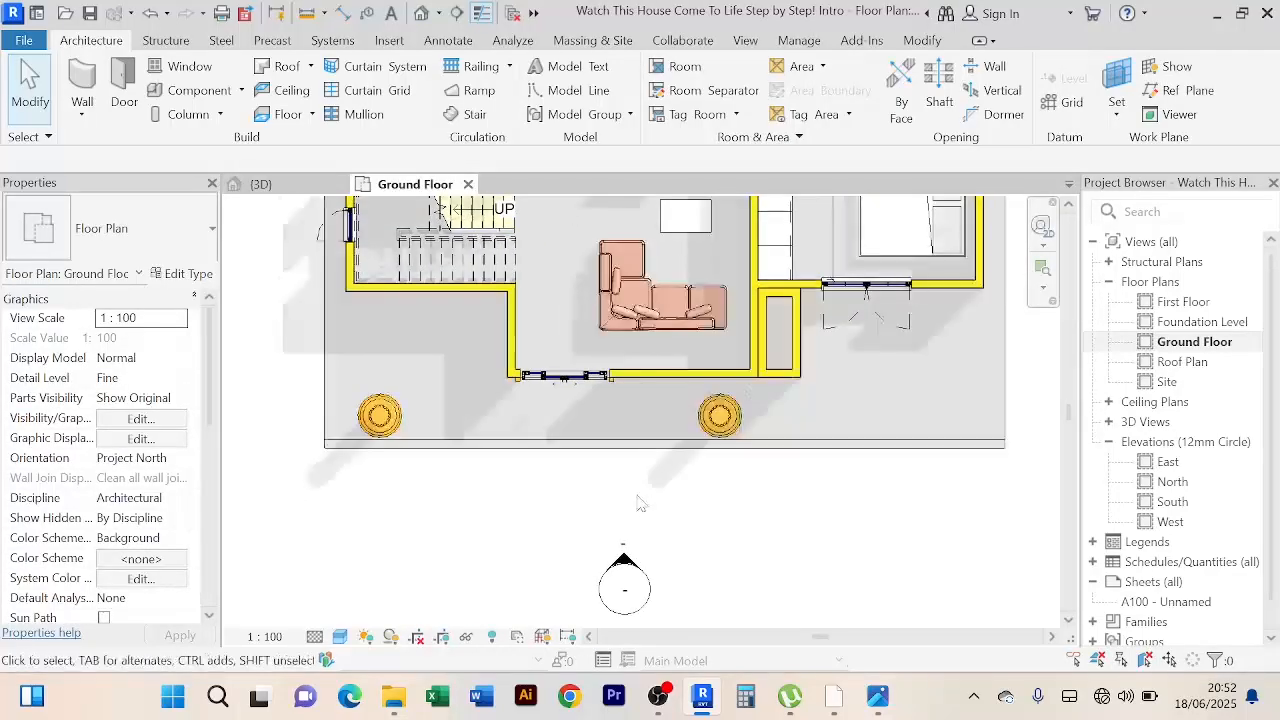
{"action": "left_click", "coordinate": [312, 116]}
{"action": "left_click", "coordinate": [318, 150]}
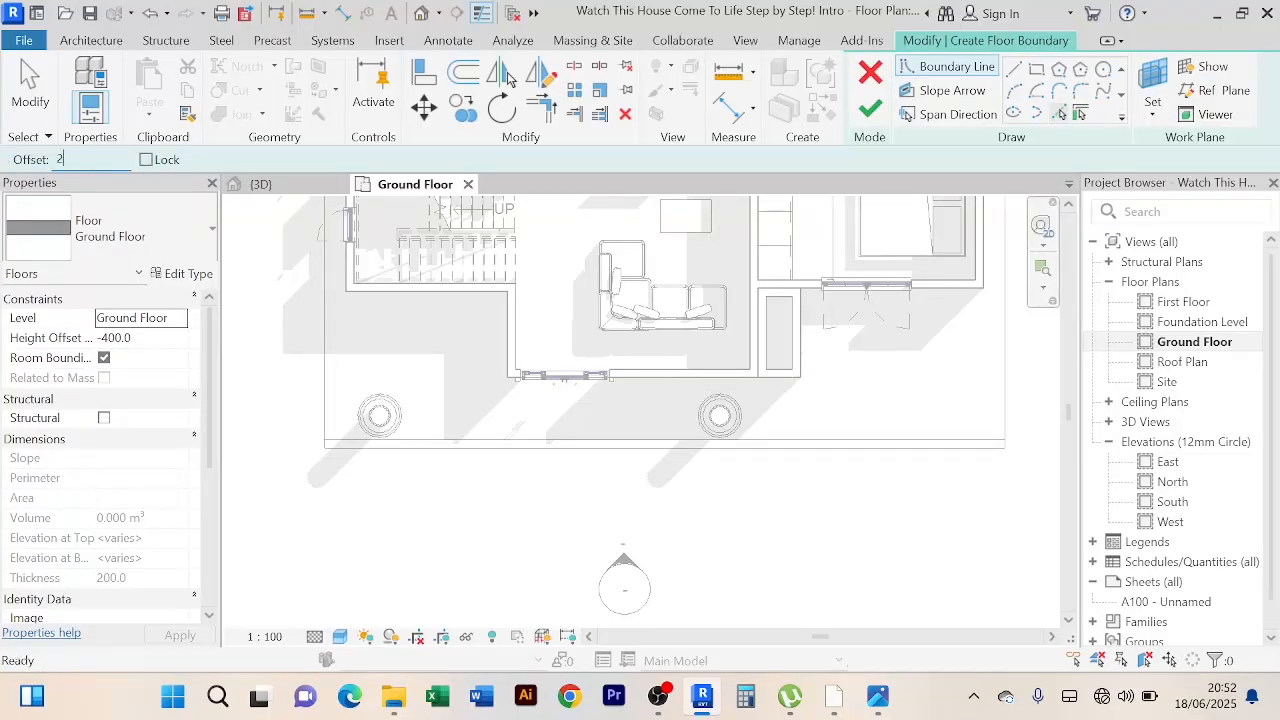
{"action": "key", "text": "Return"}
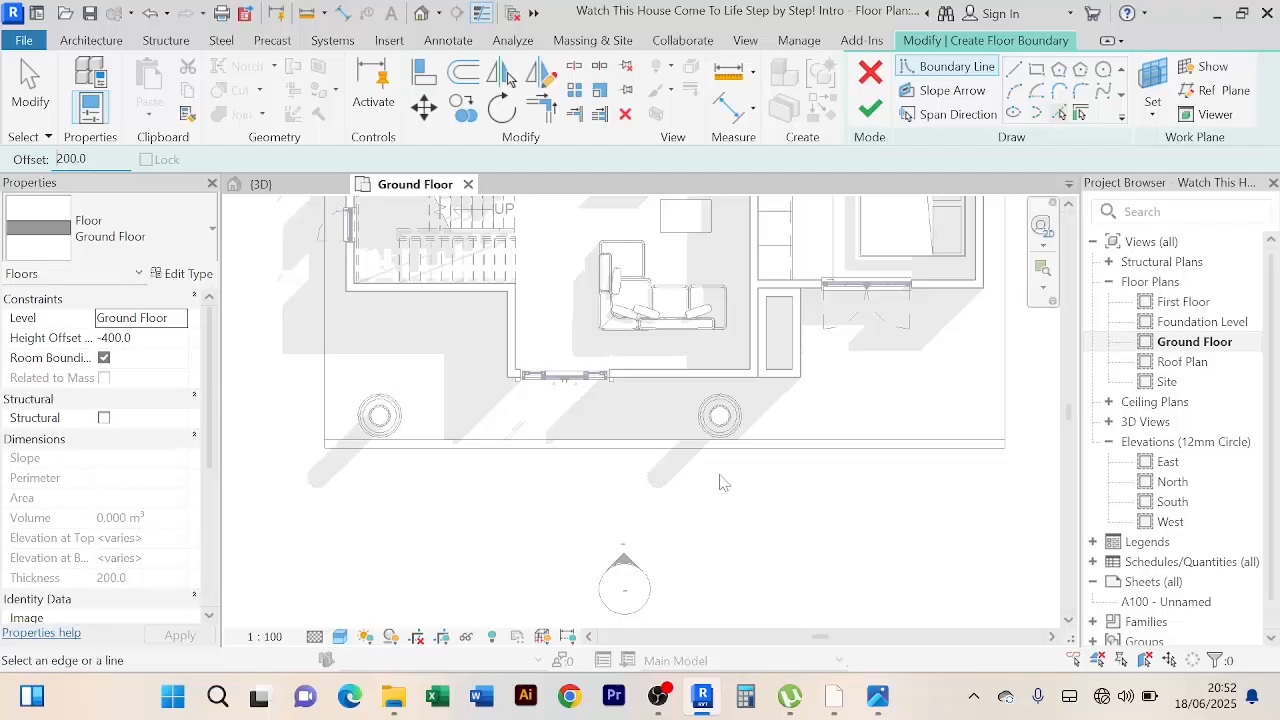
{"action": "left_click", "coordinate": [650, 462]}
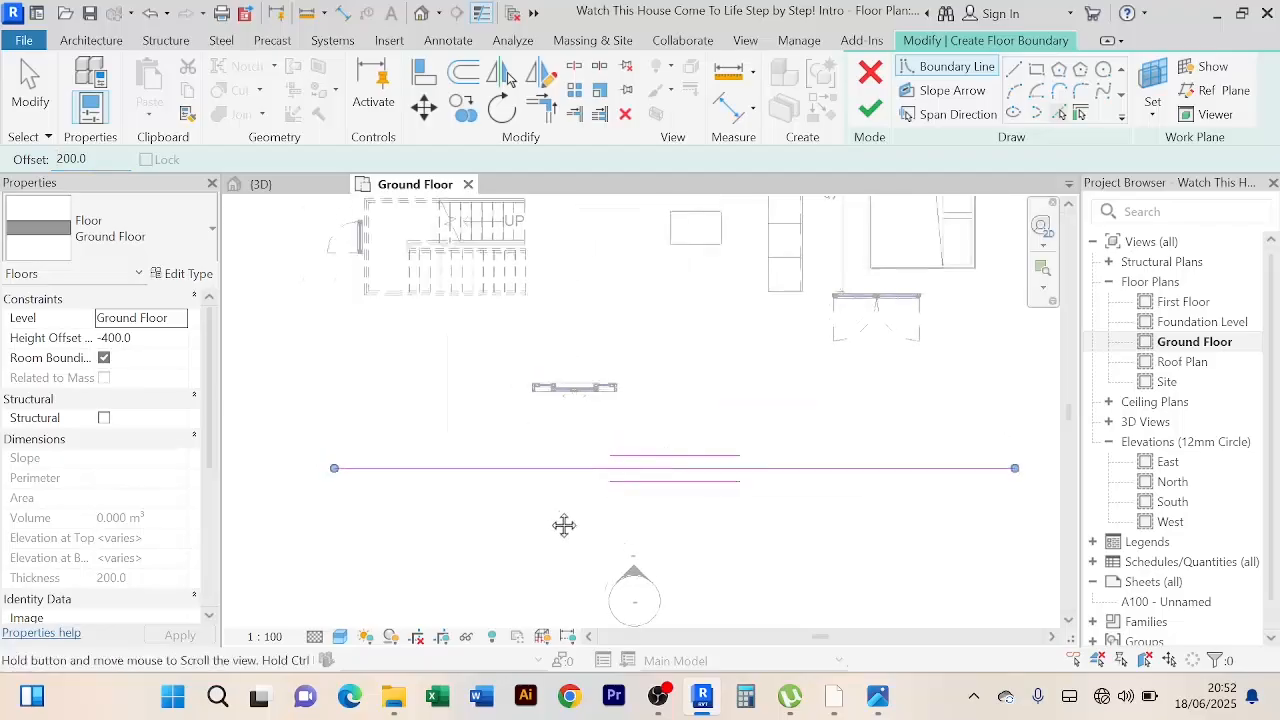
{"action": "scroll", "coordinate": [560, 507], "scroll_direction": "up", "scroll_amount": 2}
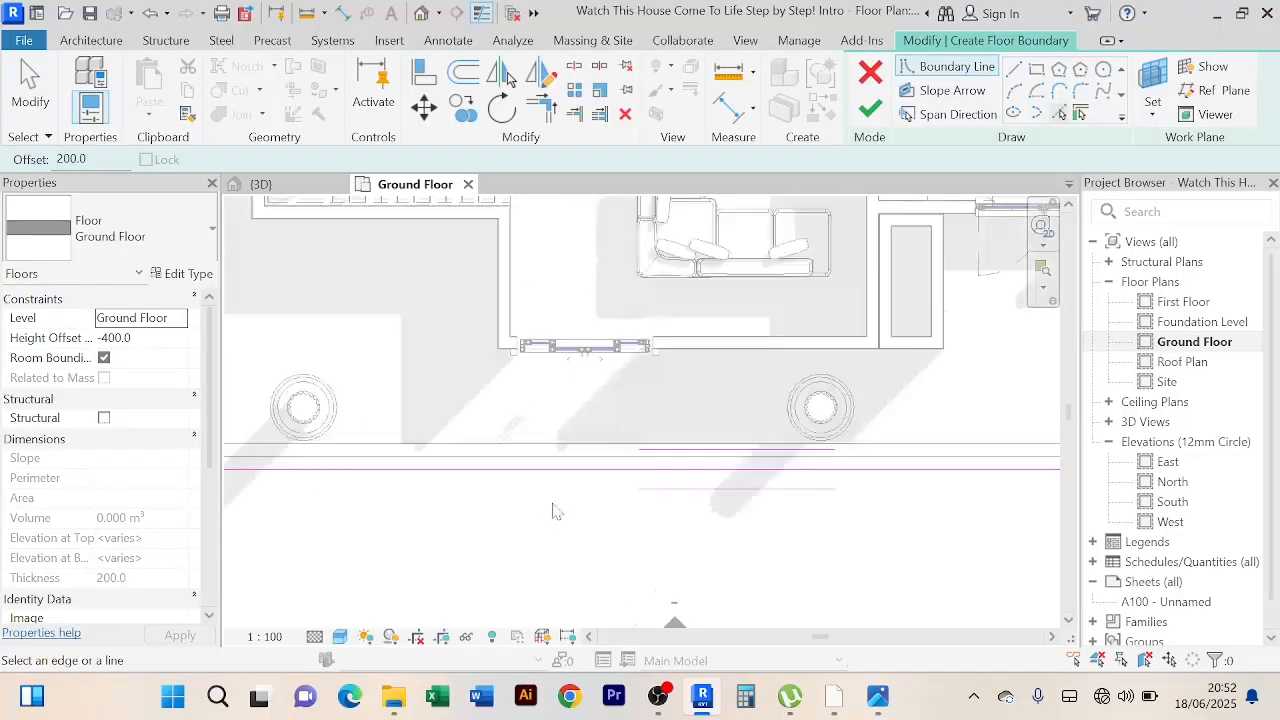
{"action": "scroll", "coordinate": [558, 509], "scroll_direction": "down", "scroll_amount": 1}
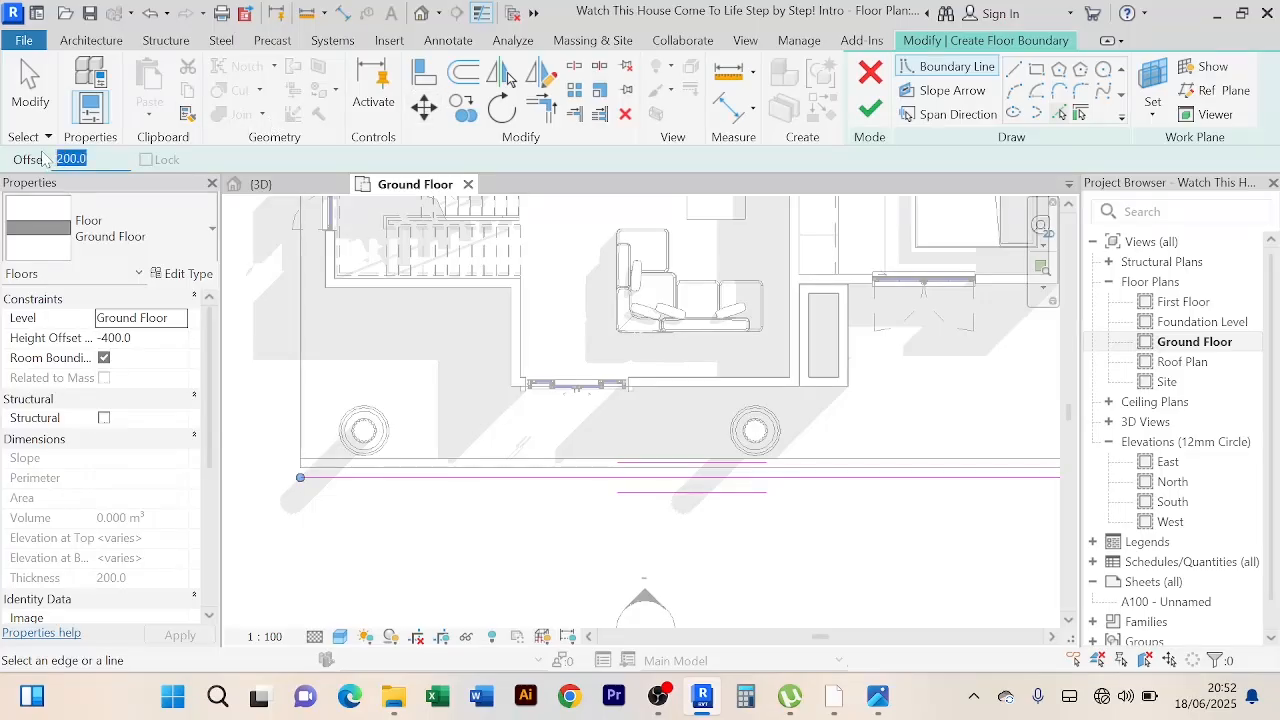
{"action": "left_click", "coordinate": [590, 478]}
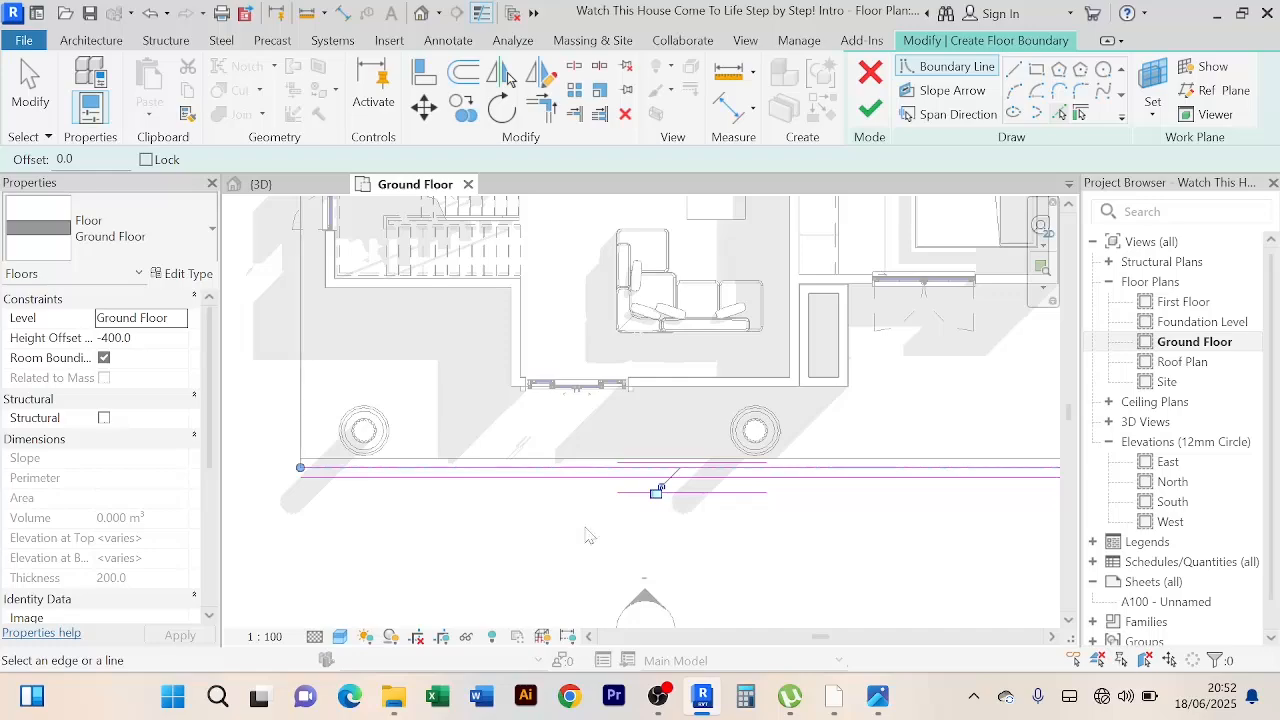
Step: Draw a boundary line about 3300 mm long from the wall corner beside the sliding door outward across both front lines
{"action": "left_click", "coordinate": [1015, 71]}
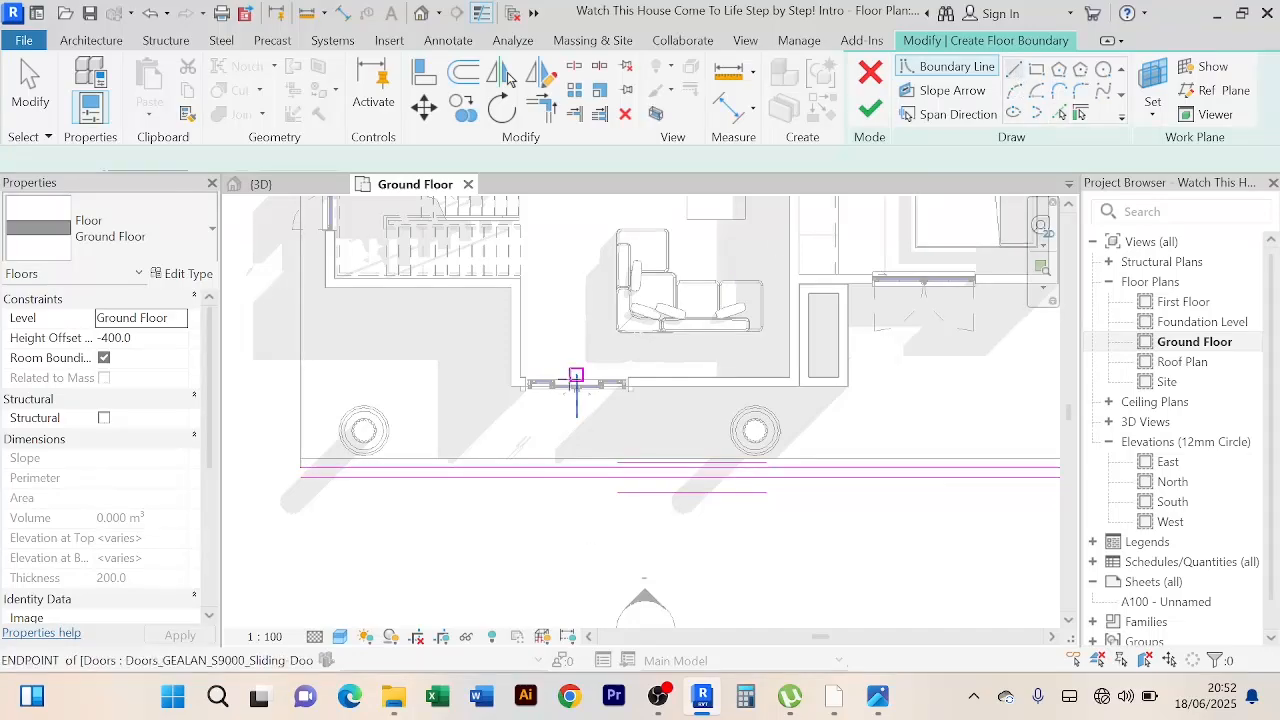
{"action": "left_click", "coordinate": [509, 362]}
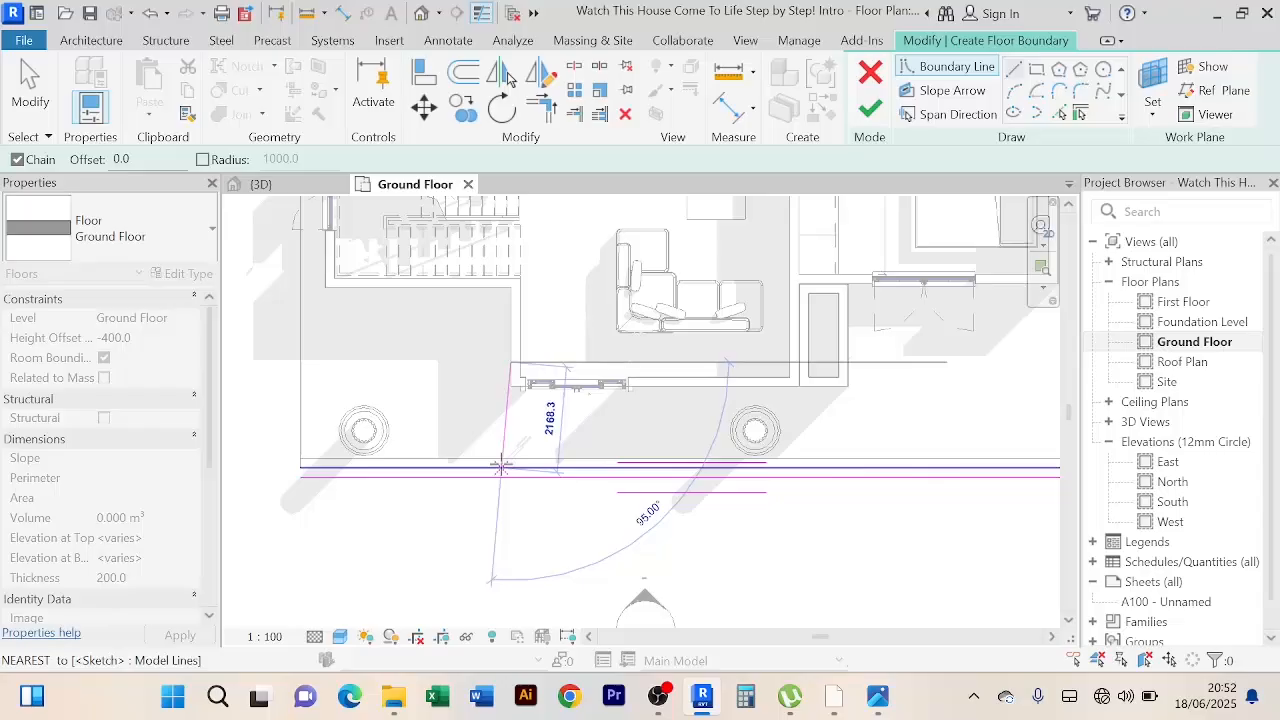
{"action": "left_click", "coordinate": [510, 522]}
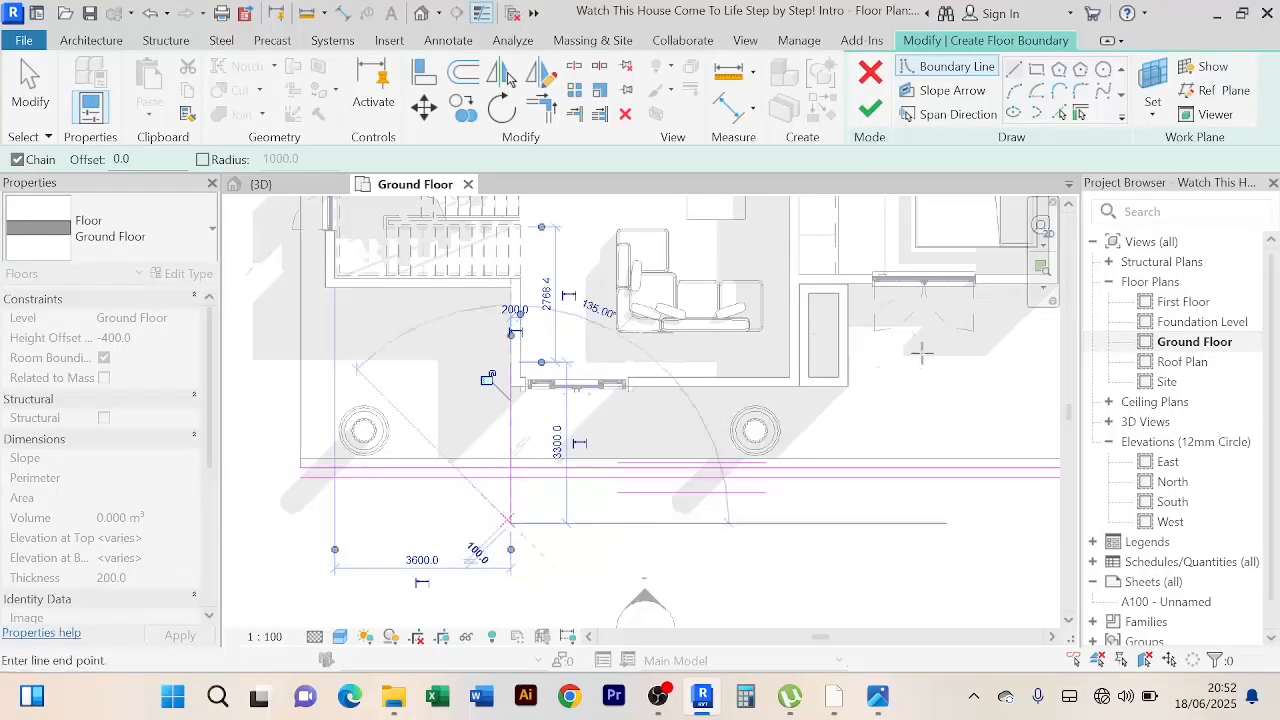
{"action": "key", "text": "Escape"}
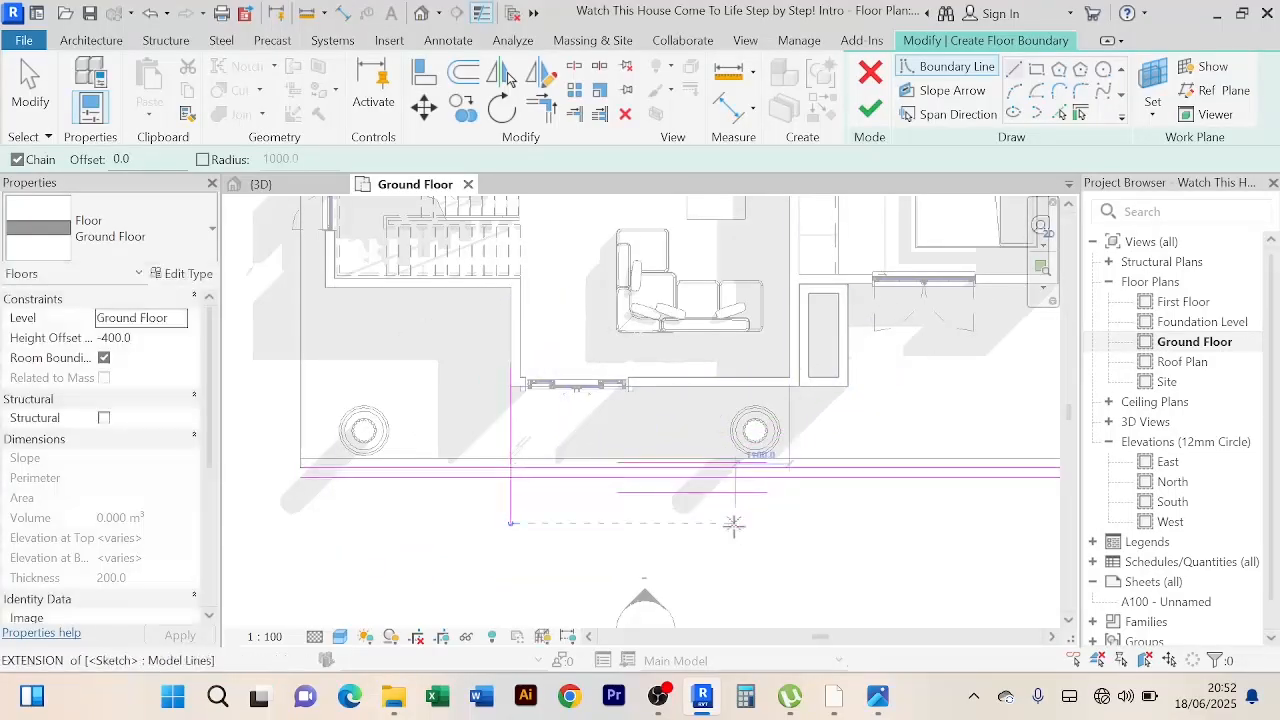
{"action": "key", "text": "ctrl+z"}
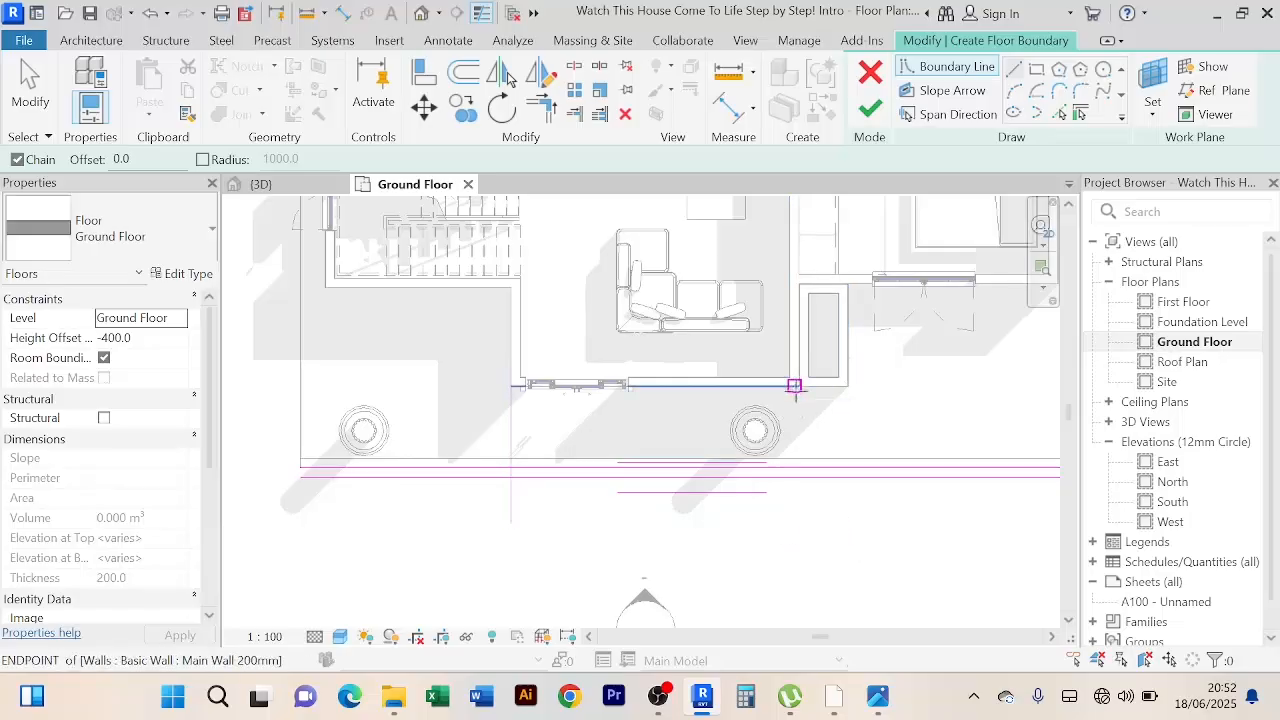
Step: Draw a parallel boundary line about 2900 mm long from the pilaster's inner corner outward across both front lines and end line drawing
{"action": "left_click", "coordinate": [798, 382]}
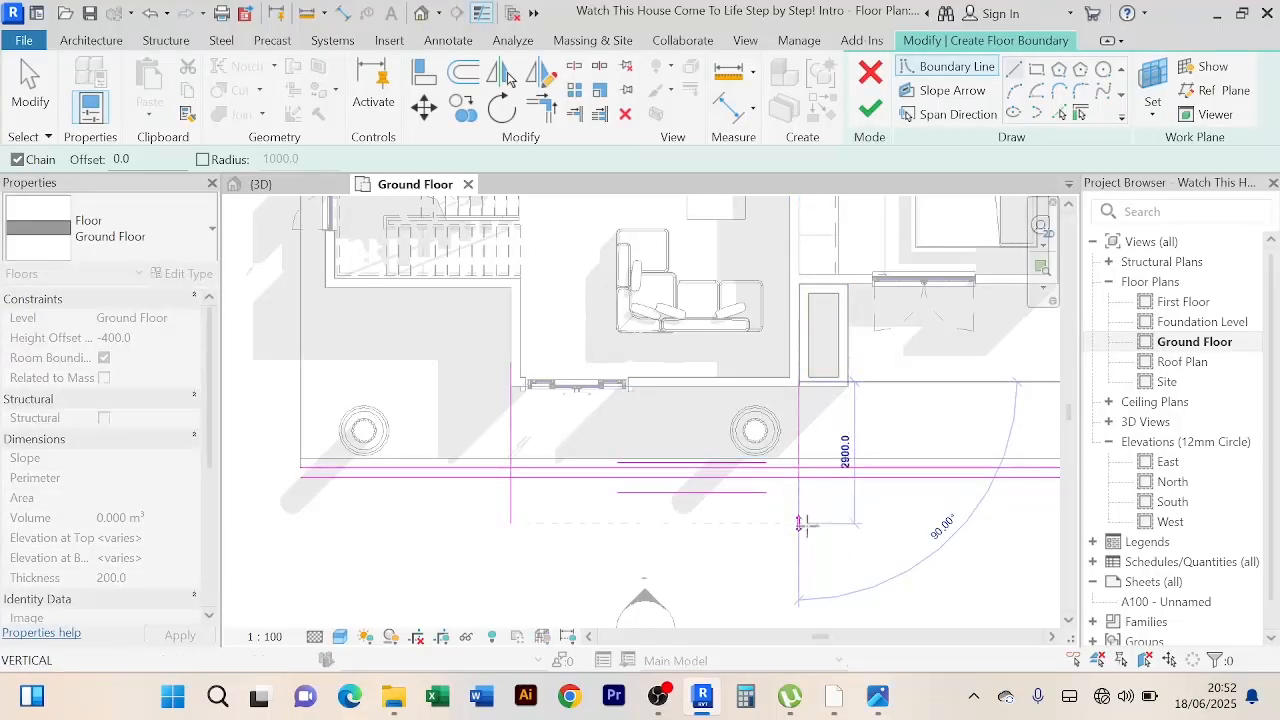
{"action": "right_click", "coordinate": [404, 360]}
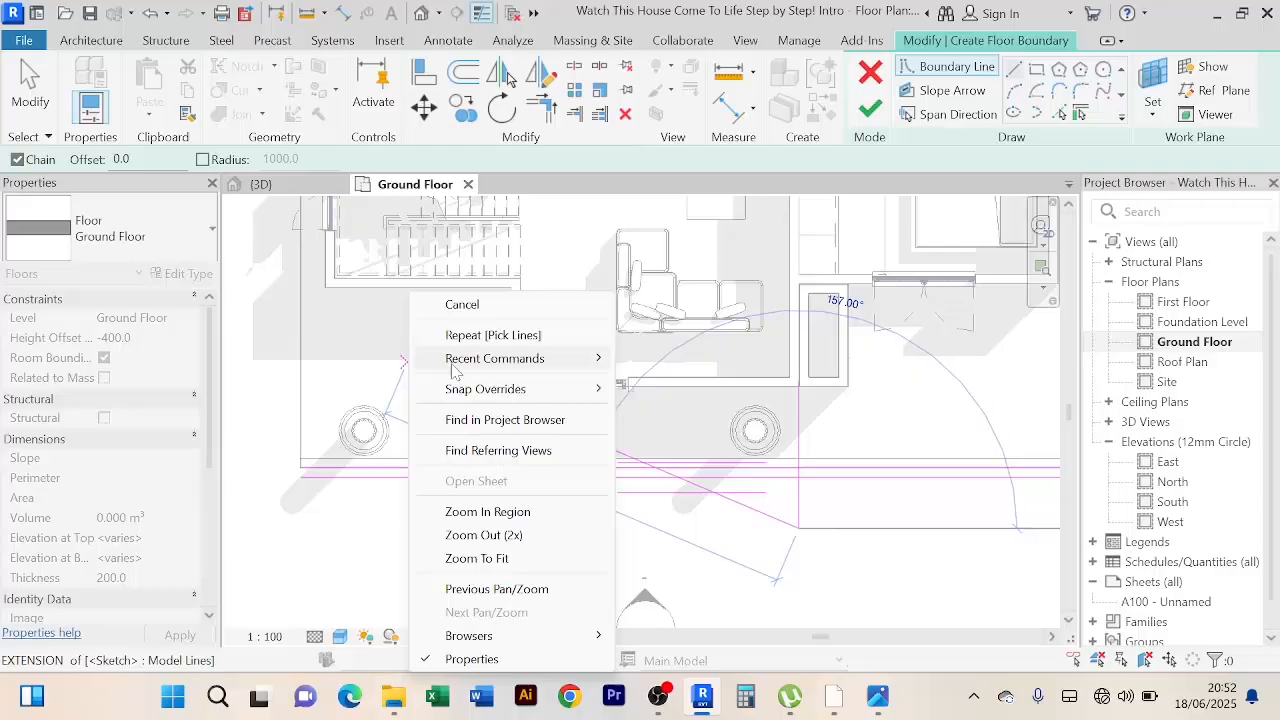
{"action": "left_click", "coordinate": [461, 312]}
{"action": "right_click", "coordinate": [429, 290]}
{"action": "left_click", "coordinate": [474, 304]}
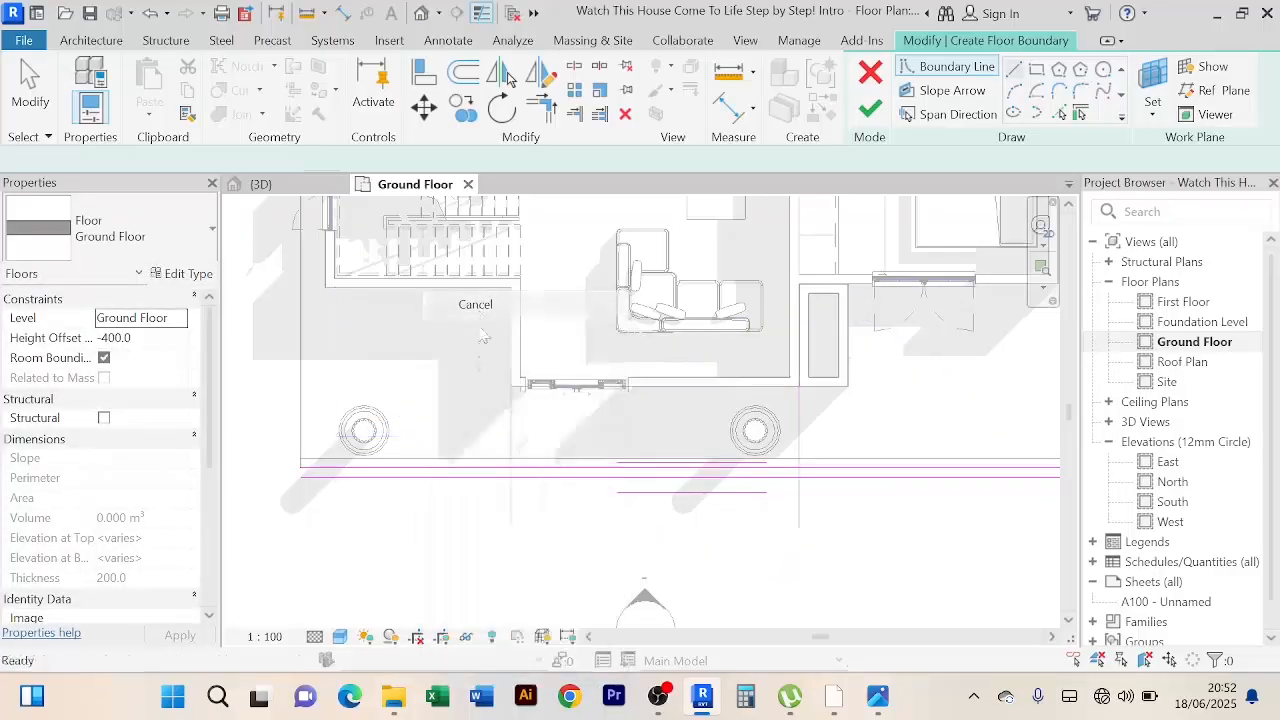
Step: Trim the side and front boundary lines to one another at all corners, forming a closed 200 mm deep step outline before the sliding door
{"action": "scroll", "coordinate": [540, 463], "scroll_direction": "up", "scroll_amount": 2}
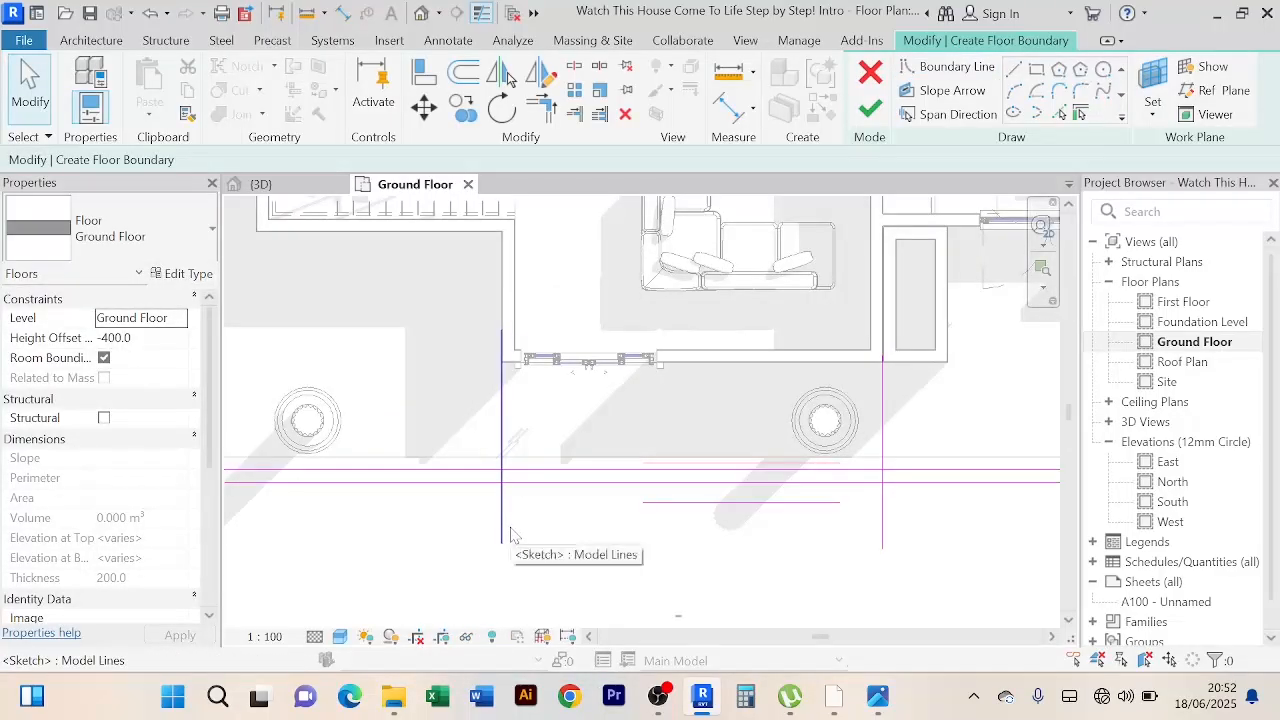
{"action": "scroll", "coordinate": [510, 535], "scroll_direction": "up", "scroll_amount": 2}
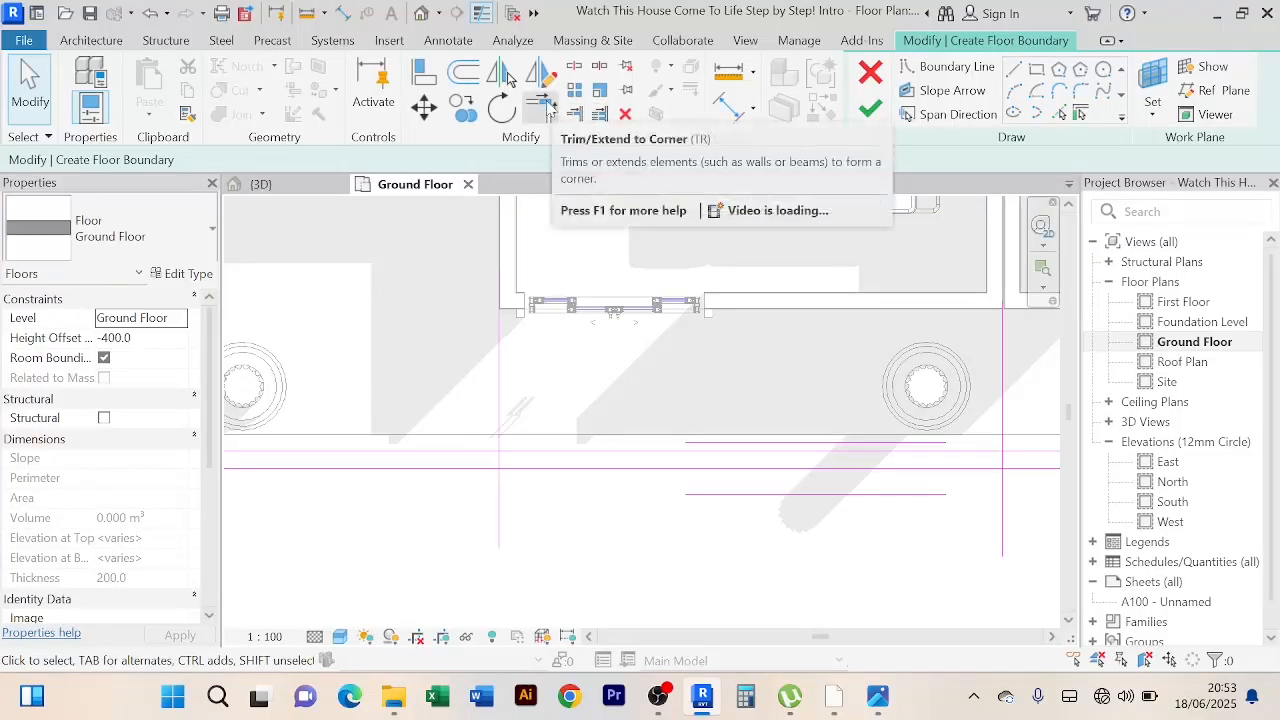
{"action": "left_click", "coordinate": [546, 106]}
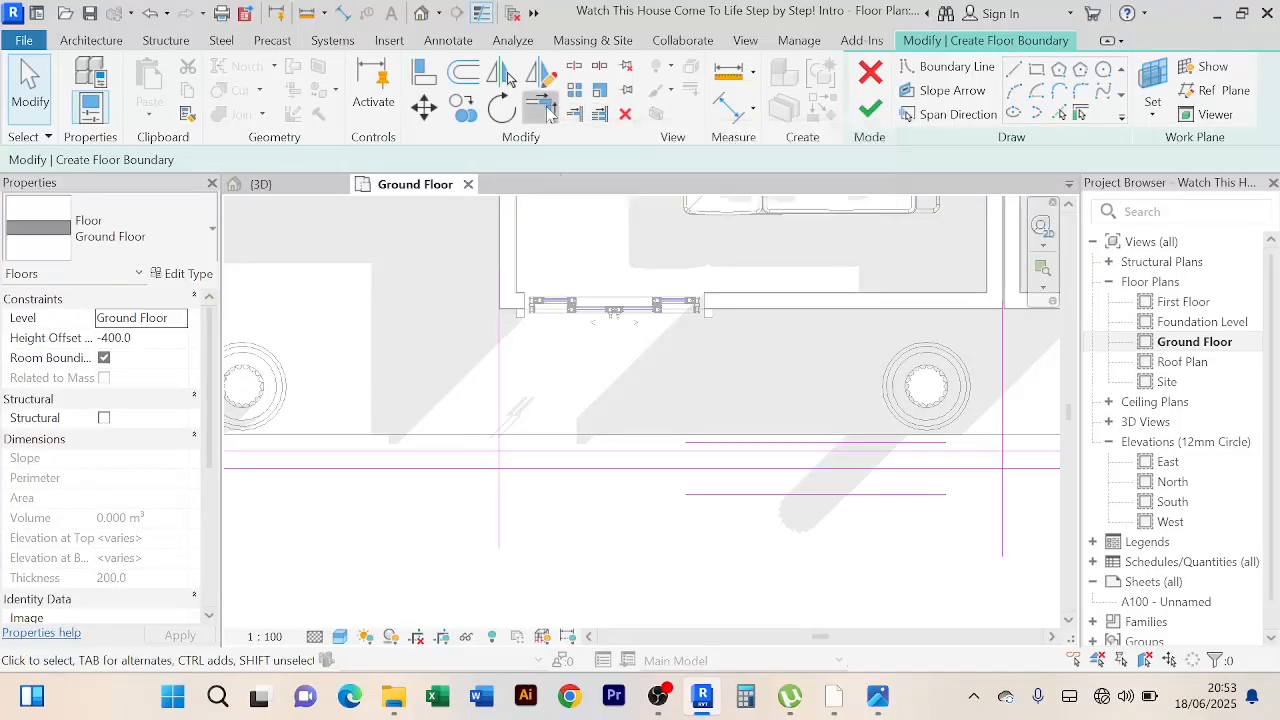
{"action": "left_click", "coordinate": [512, 467]}
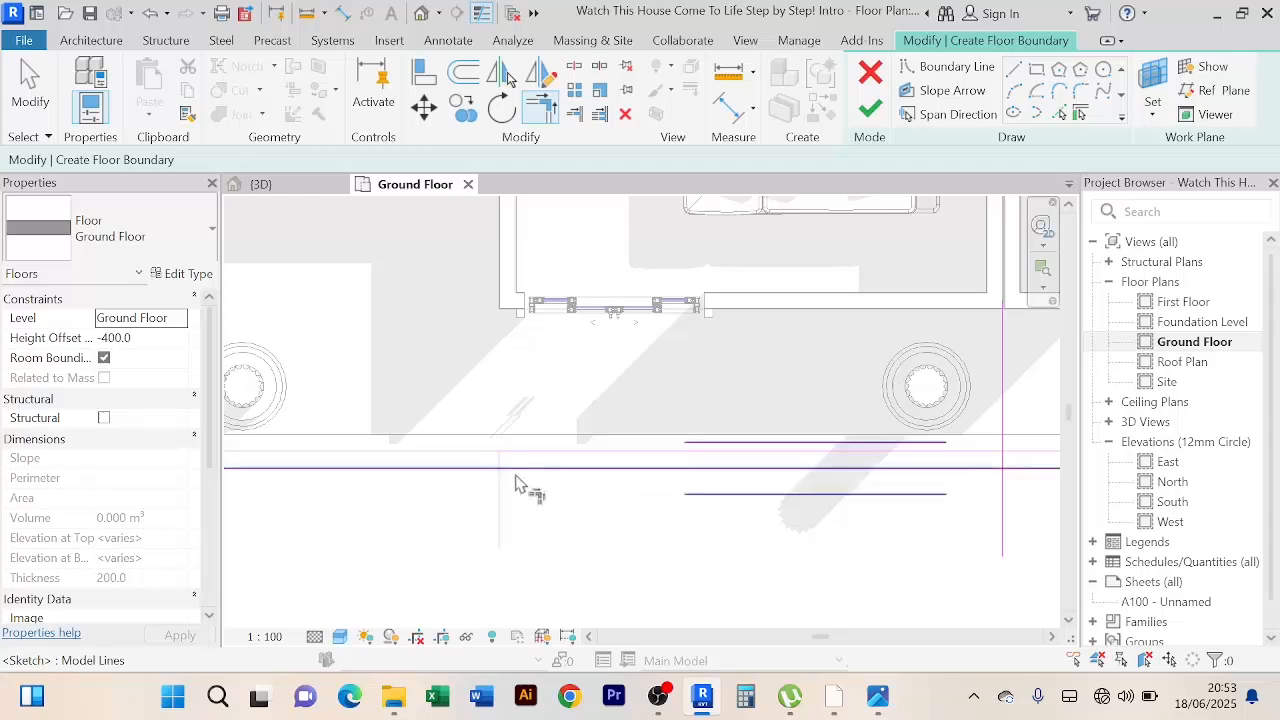
{"action": "left_click", "coordinate": [499, 463]}
{"action": "middle_click_drag", "start_coordinate": [582, 512], "coordinate": [431, 493]}
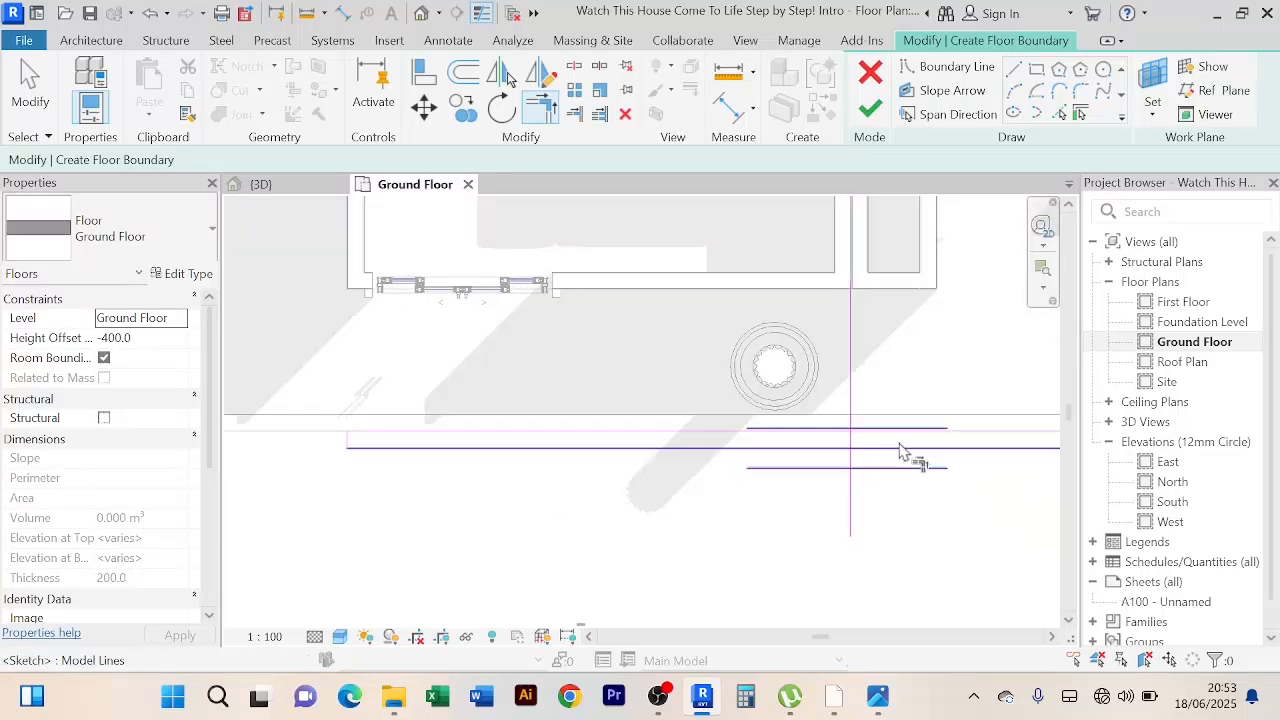
{"action": "left_click", "coordinate": [735, 436]}
{"action": "left_click", "coordinate": [853, 450]}
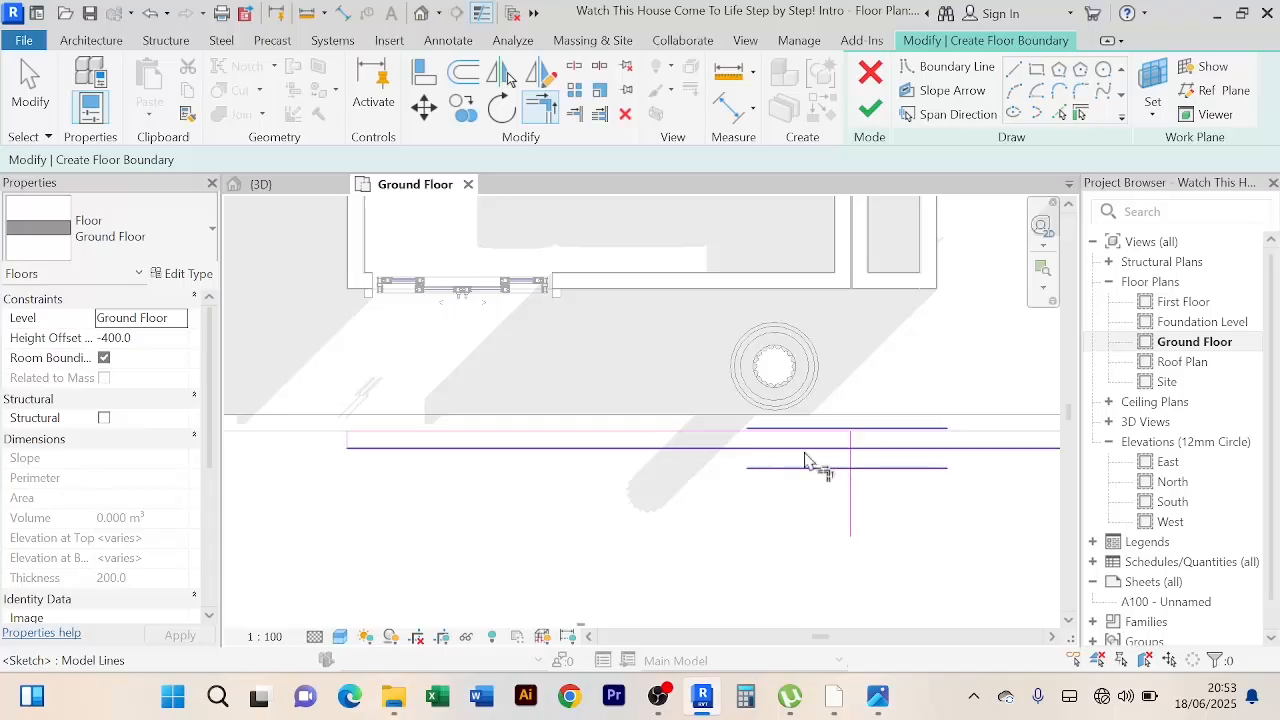
{"action": "left_click", "coordinate": [805, 453]}
{"action": "left_click", "coordinate": [848, 443]}
{"action": "scroll", "coordinate": [755, 480], "scroll_direction": "down", "scroll_amount": 2}
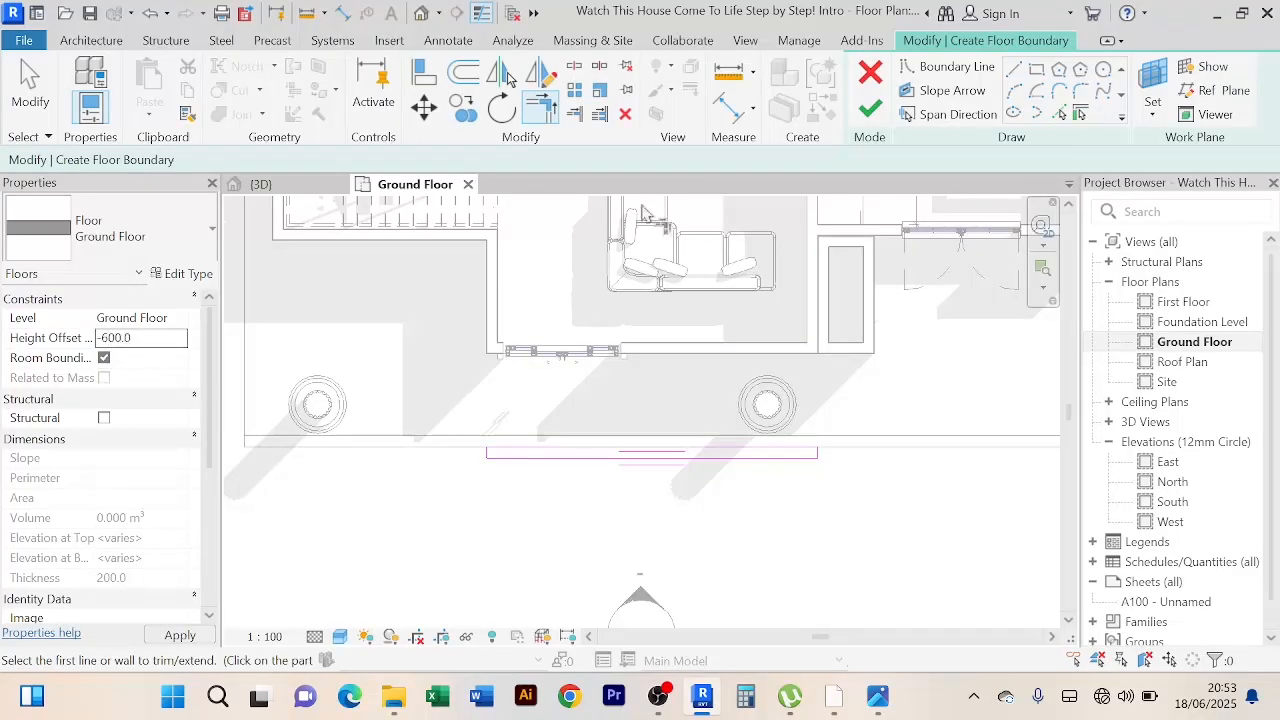
Step: Finish the step floor at a height offset of -600 mm and show it deselected in the 3D view
{"action": "left_click", "coordinate": [870, 107]}
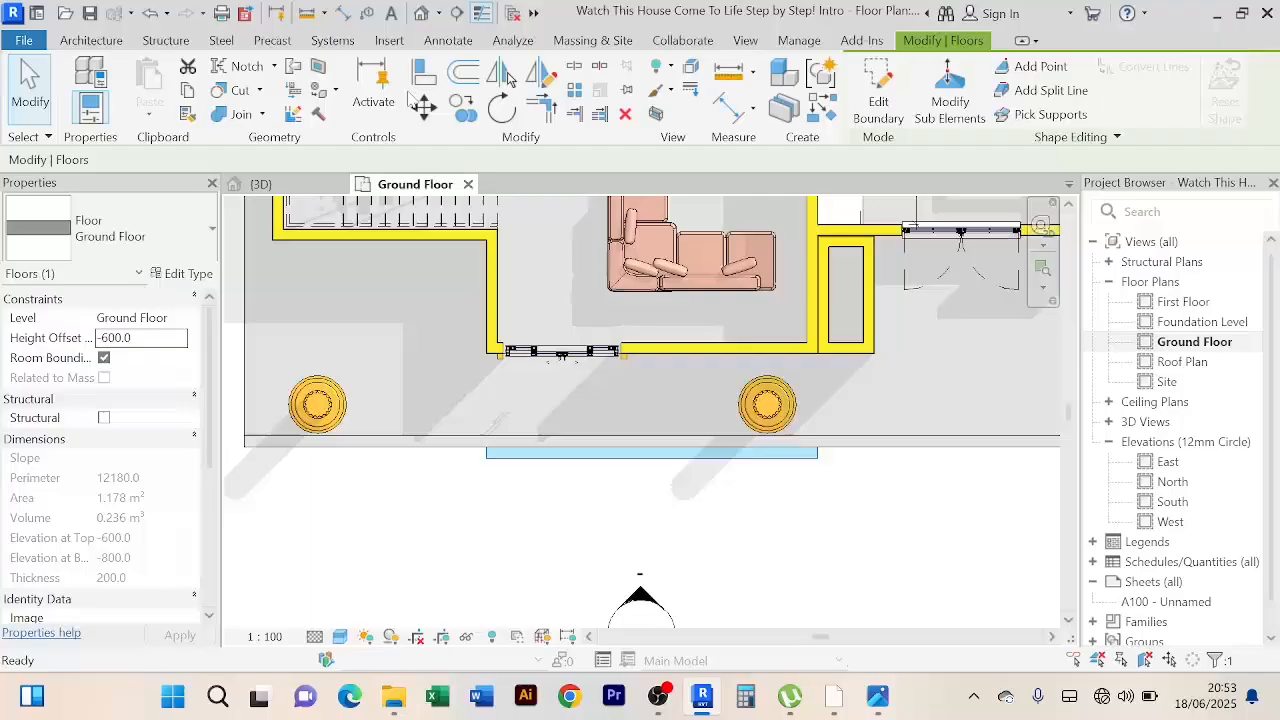
{"action": "left_click", "coordinate": [260, 184]}
{"action": "left_click", "coordinate": [557, 585]}
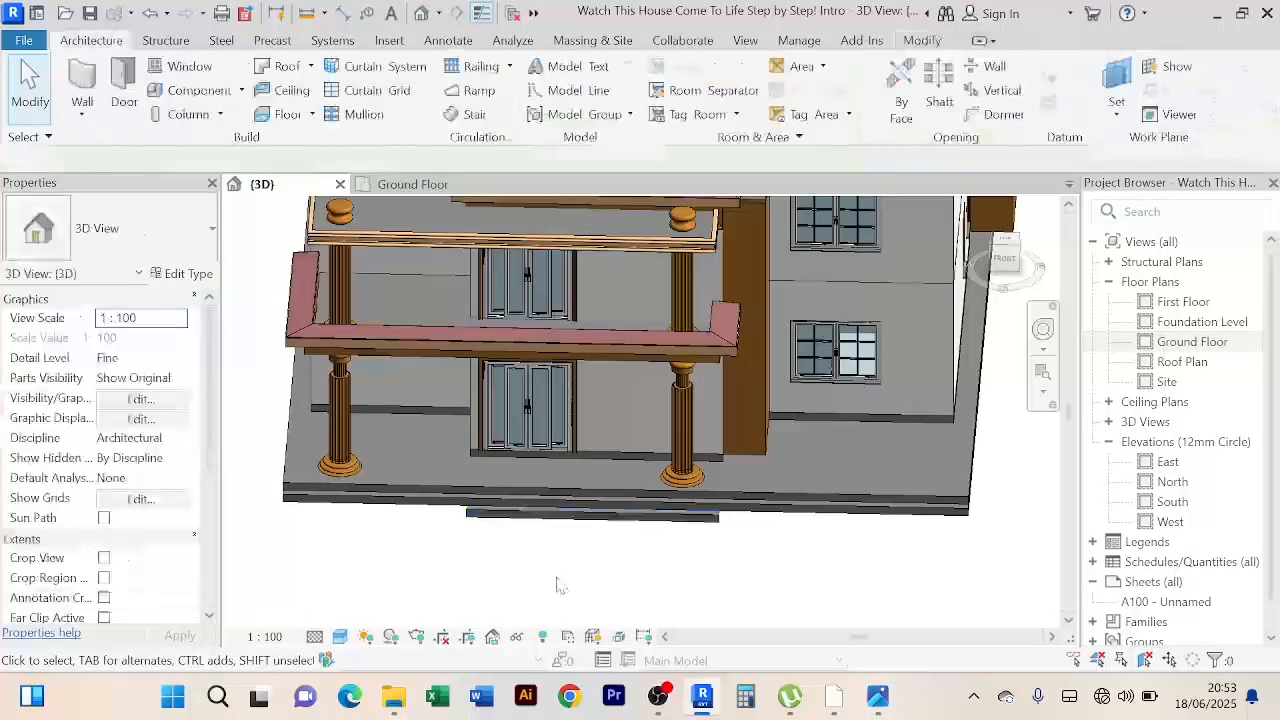
Step: Examine the new entrance step against the front porch slab edges from several angles in 3D
{"action": "scroll", "coordinate": [557, 585], "scroll_direction": "down", "scroll_amount": 5}
{"action": "middle_click_drag", "start_coordinate": [551, 571], "coordinate": [476, 485], "text": "shift"}
{"action": "scroll", "coordinate": [378, 452], "scroll_direction": "up", "scroll_amount": 8}
{"action": "scroll", "coordinate": [402, 479], "scroll_direction": "down", "scroll_amount": 2}
{"action": "middle_click_drag", "start_coordinate": [412, 496], "coordinate": [497, 517], "text": "shift"}
{"action": "scroll", "coordinate": [603, 484], "scroll_direction": "down", "scroll_amount": 1}
{"action": "scroll", "coordinate": [317, 463], "scroll_direction": "up", "scroll_amount": 4}
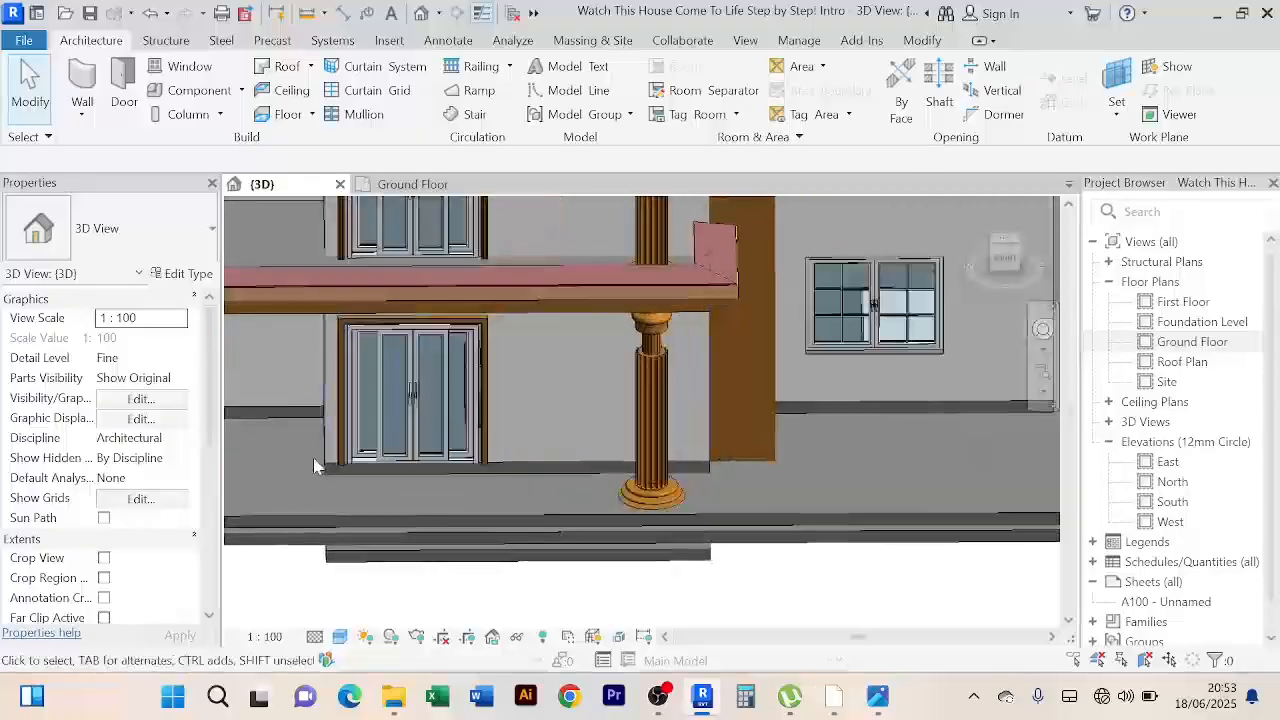
{"action": "scroll", "coordinate": [320, 466], "scroll_direction": "down", "scroll_amount": 2}
{"action": "scroll", "coordinate": [430, 556], "scroll_direction": "down", "scroll_amount": 2}
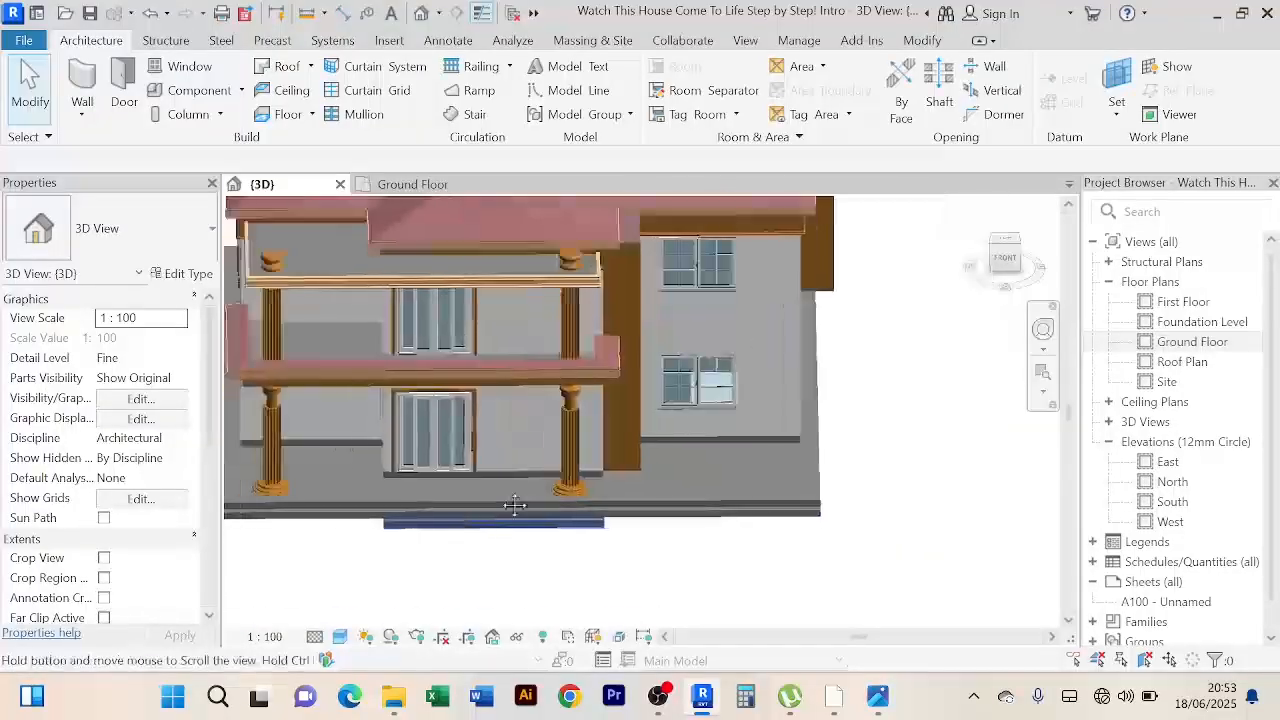
{"action": "middle_click_drag", "start_coordinate": [480, 524], "coordinate": [537, 497], "text": "shift"}
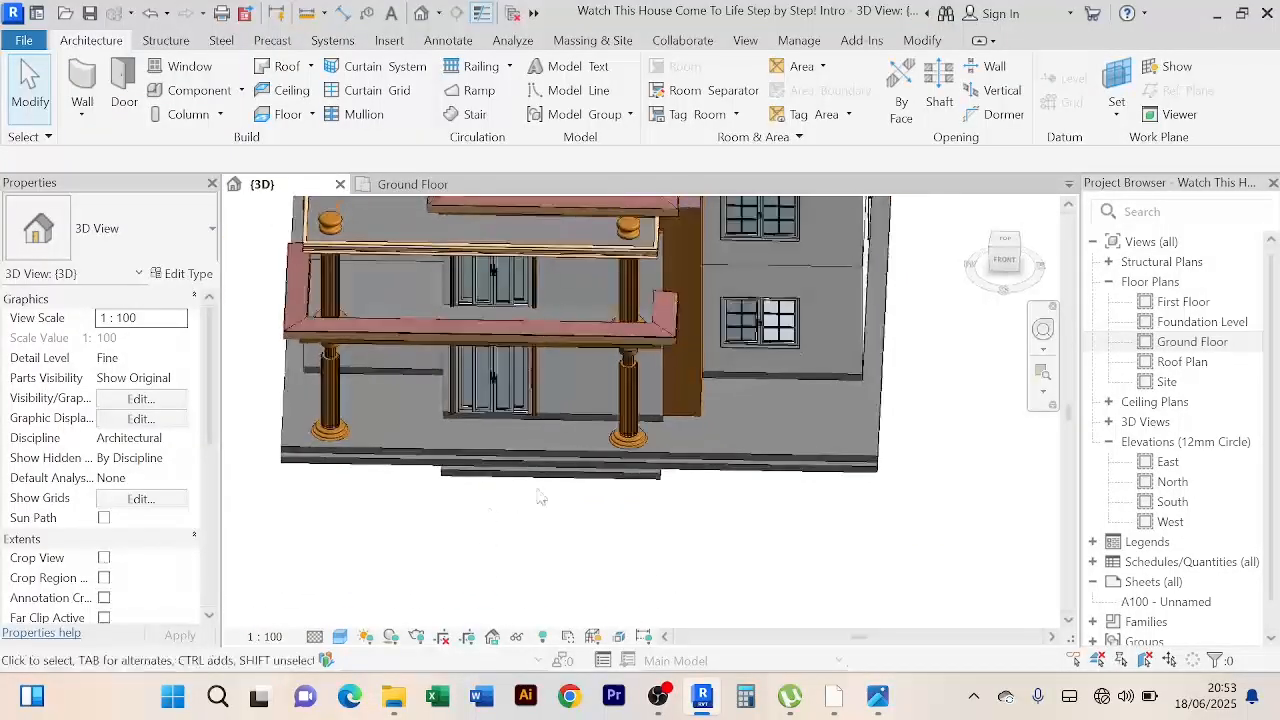
{"action": "scroll", "coordinate": [537, 497], "scroll_direction": "up", "scroll_amount": 4}
{"action": "scroll", "coordinate": [537, 497], "scroll_direction": "down", "scroll_amount": 3}
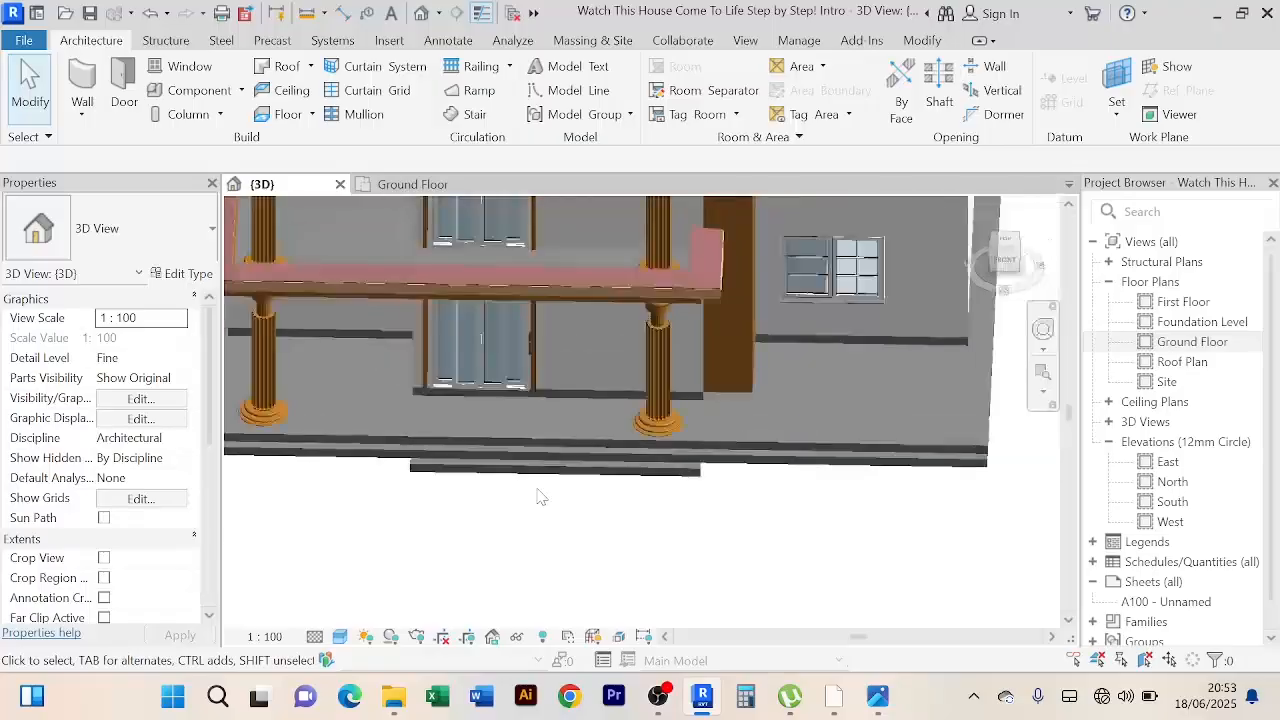
Step: Start a floor sketch in the Ground Floor plan with a boundary line offset 200 mm outward from the entrance step's front edge
{"action": "left_click", "coordinate": [413, 184]}
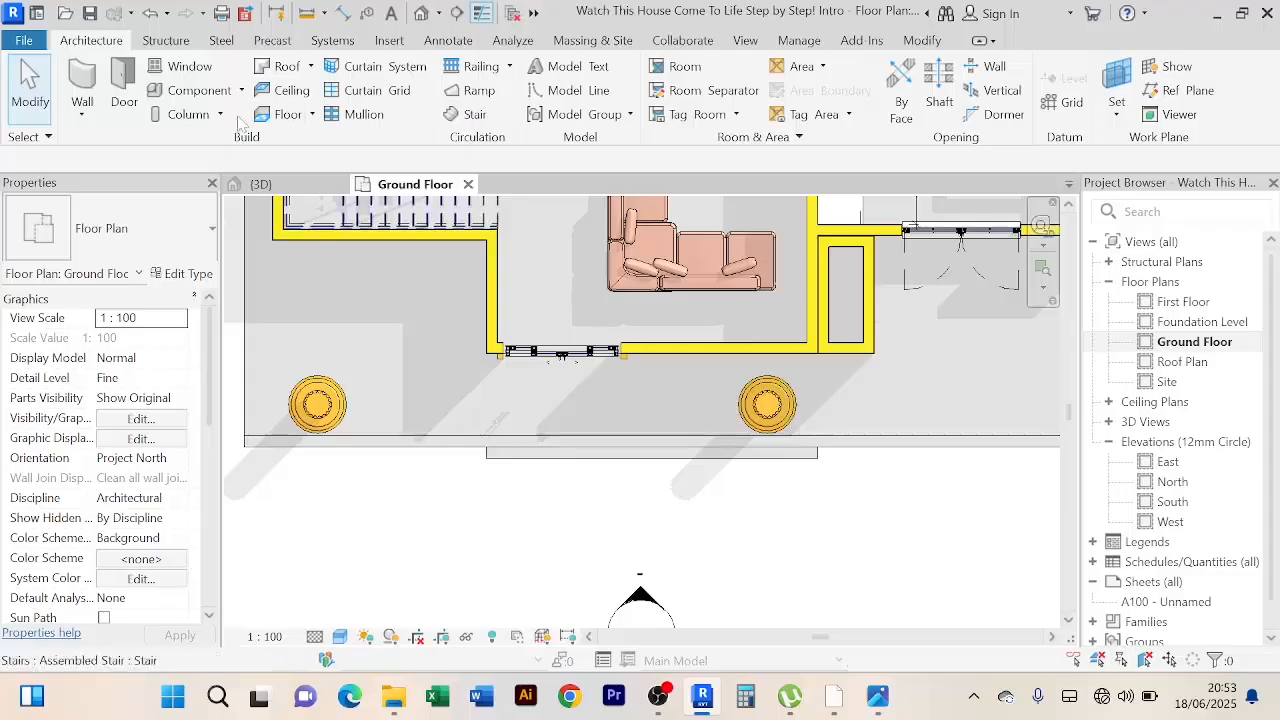
{"action": "left_click", "coordinate": [312, 114]}
{"action": "left_click", "coordinate": [335, 148]}
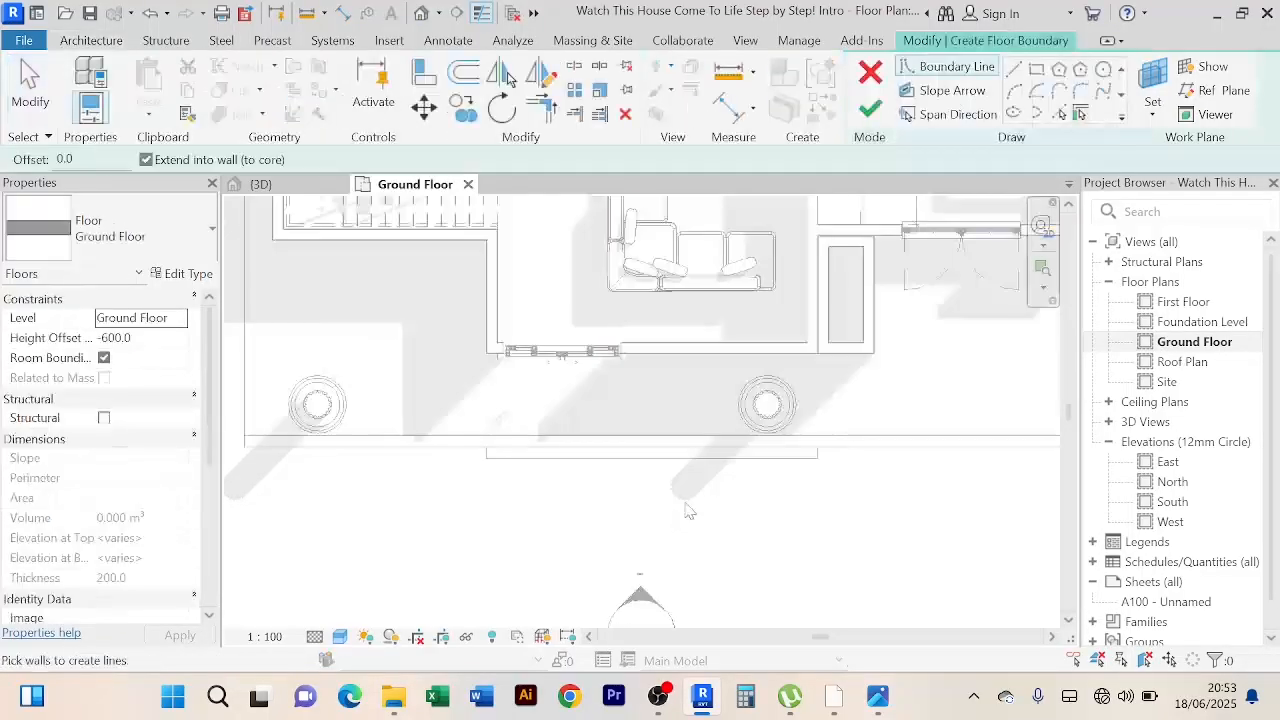
{"action": "left_click", "coordinate": [1058, 113]}
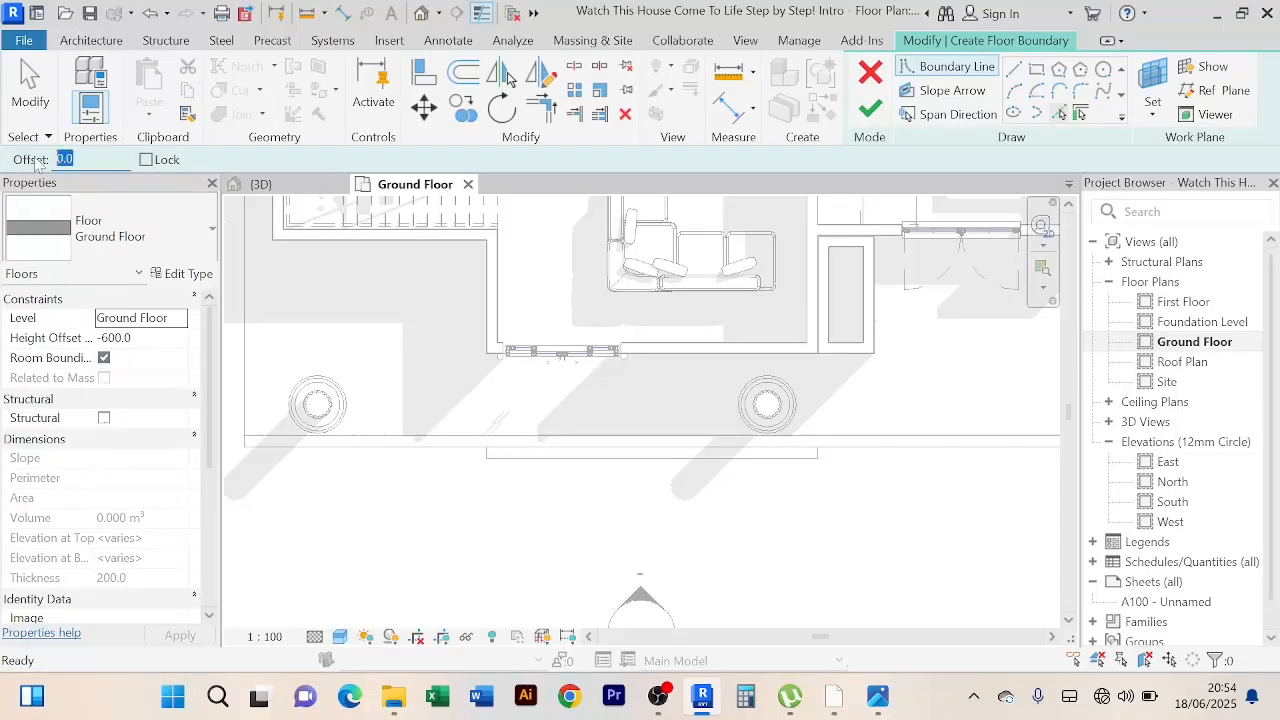
{"action": "type", "text": "200"}
{"action": "left_click", "coordinate": [676, 471]}
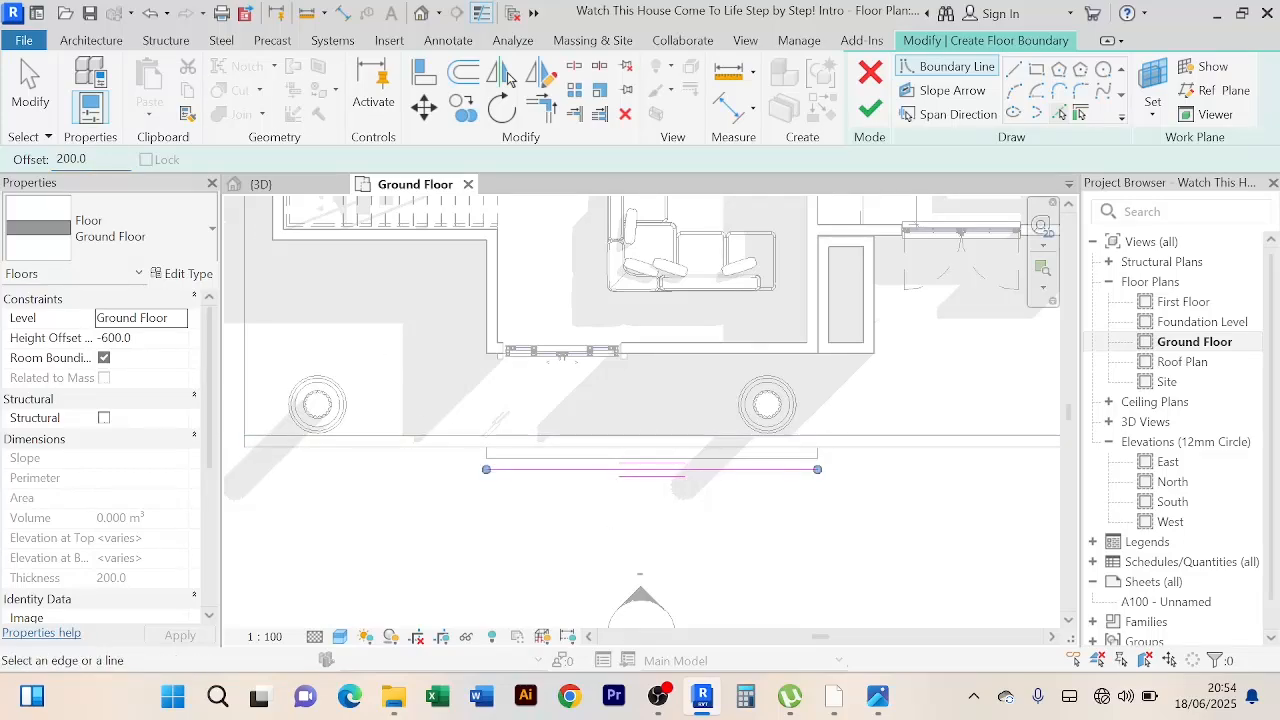
Step: Set the line offset to 0 and add boundary lines on both short side edges of the existing entrance step
{"action": "type", "text": "0"}
{"action": "key", "text": "Return"}
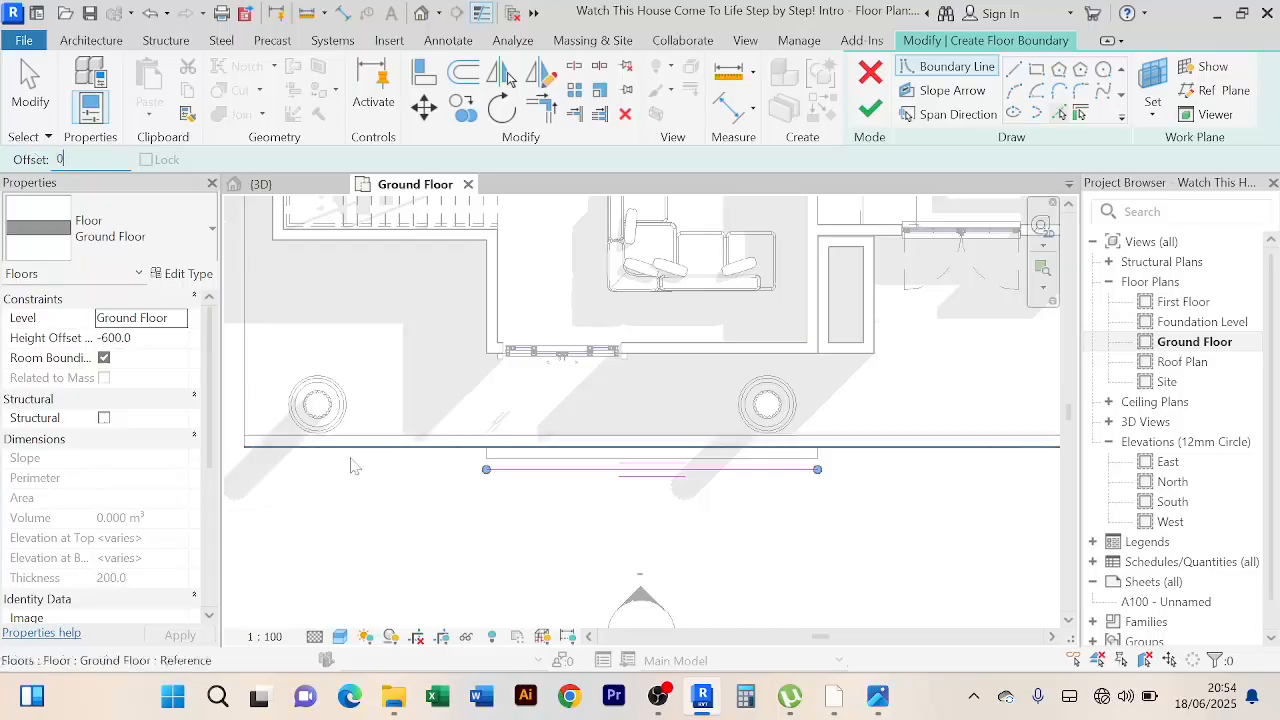
{"action": "scroll", "coordinate": [514, 443], "scroll_direction": "up", "scroll_amount": 4}
{"action": "left_click", "coordinate": [470, 477]}
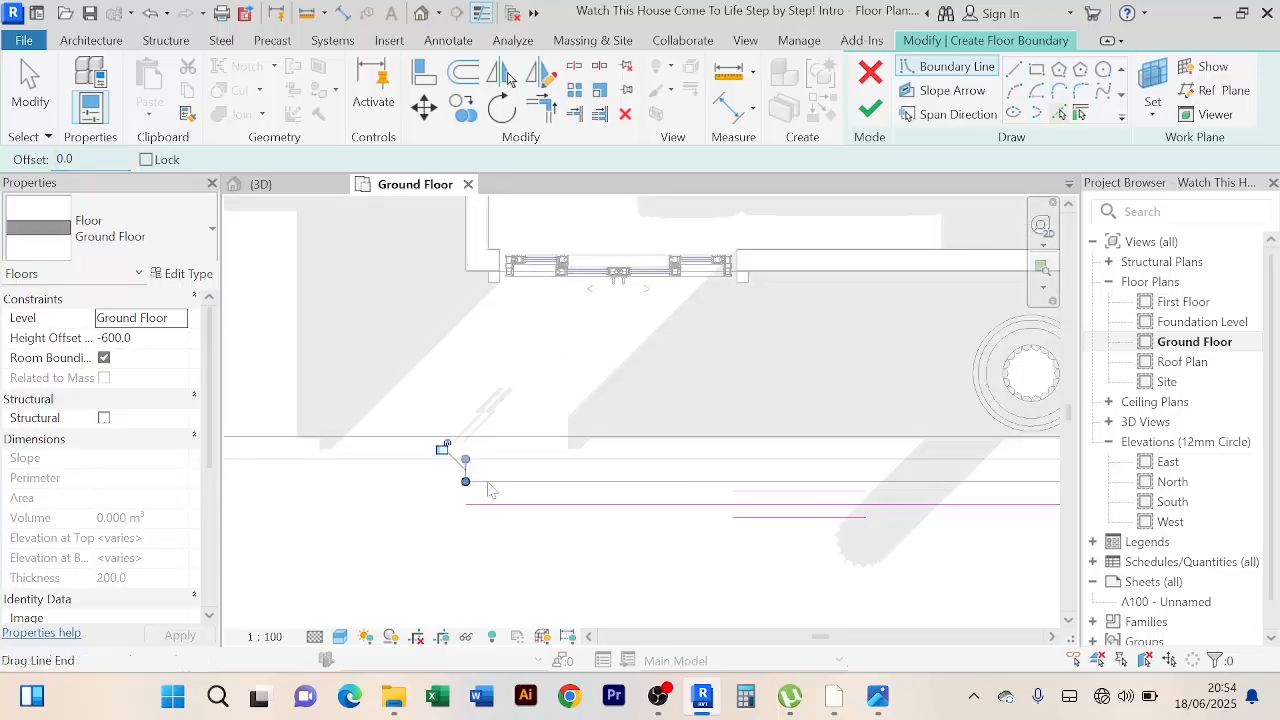
{"action": "scroll", "coordinate": [792, 608], "scroll_direction": "down", "scroll_amount": 1}
{"action": "middle_click_drag", "start_coordinate": [792, 609], "coordinate": [655, 567]}
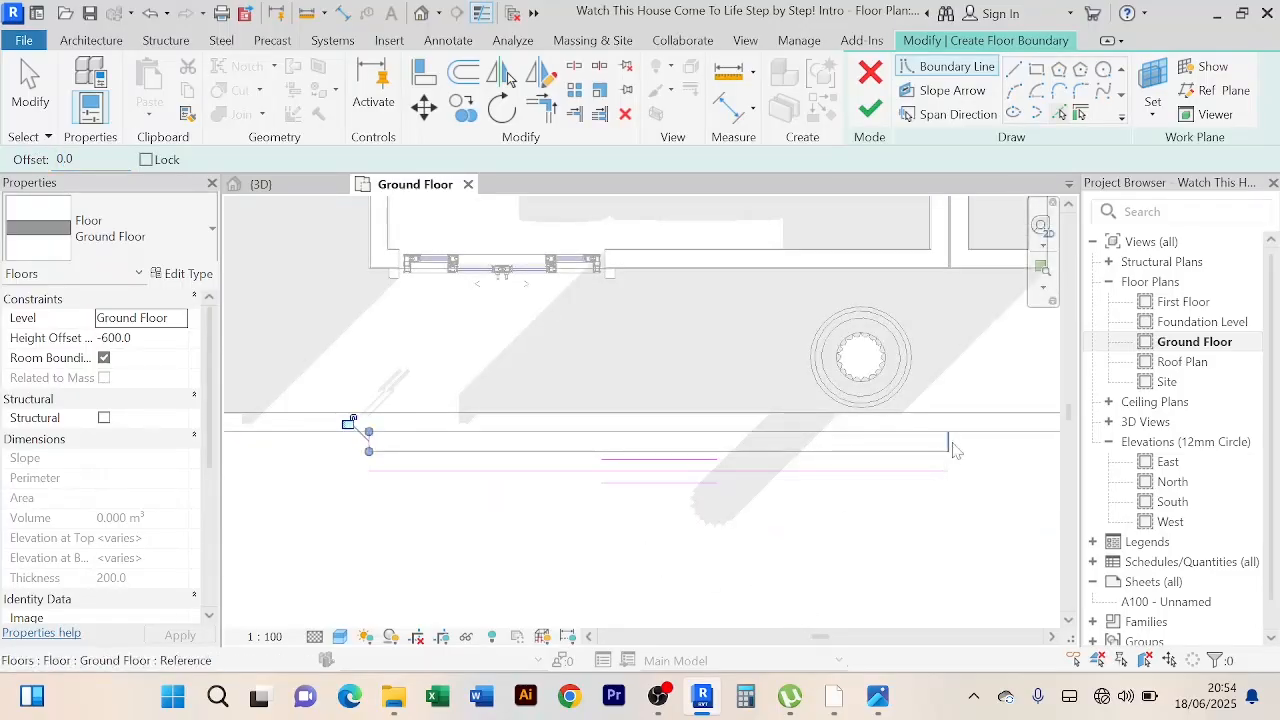
{"action": "left_click", "coordinate": [948, 441]}
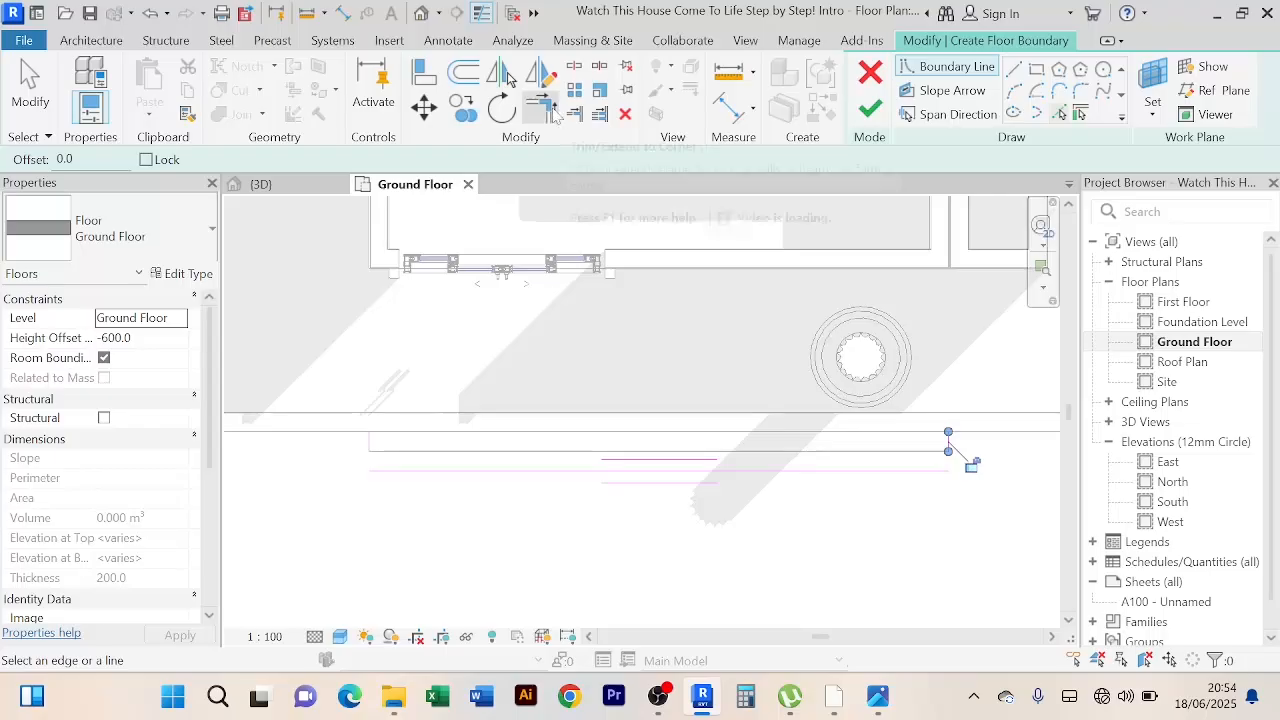
Step: Extend both short side boundary lines to form corners with the outer front boundary line
{"action": "left_click", "coordinate": [541, 106]}
{"action": "left_click", "coordinate": [366, 443]}
{"action": "left_click", "coordinate": [381, 473]}
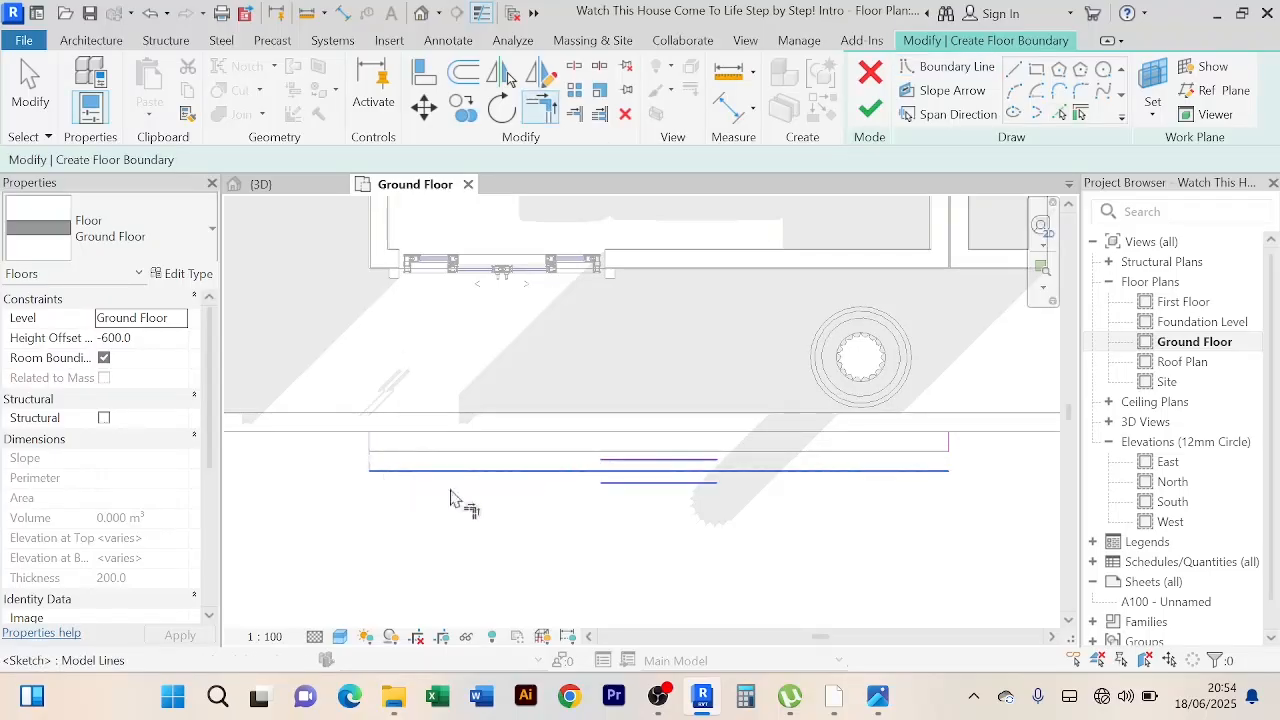
{"action": "left_click", "coordinate": [945, 448]}
{"action": "left_click", "coordinate": [933, 471]}
Step: Add a boundary line along the lowest slab's front edge and trim it to both side lines, closing the second step's outline
{"action": "left_click", "coordinate": [1059, 113]}
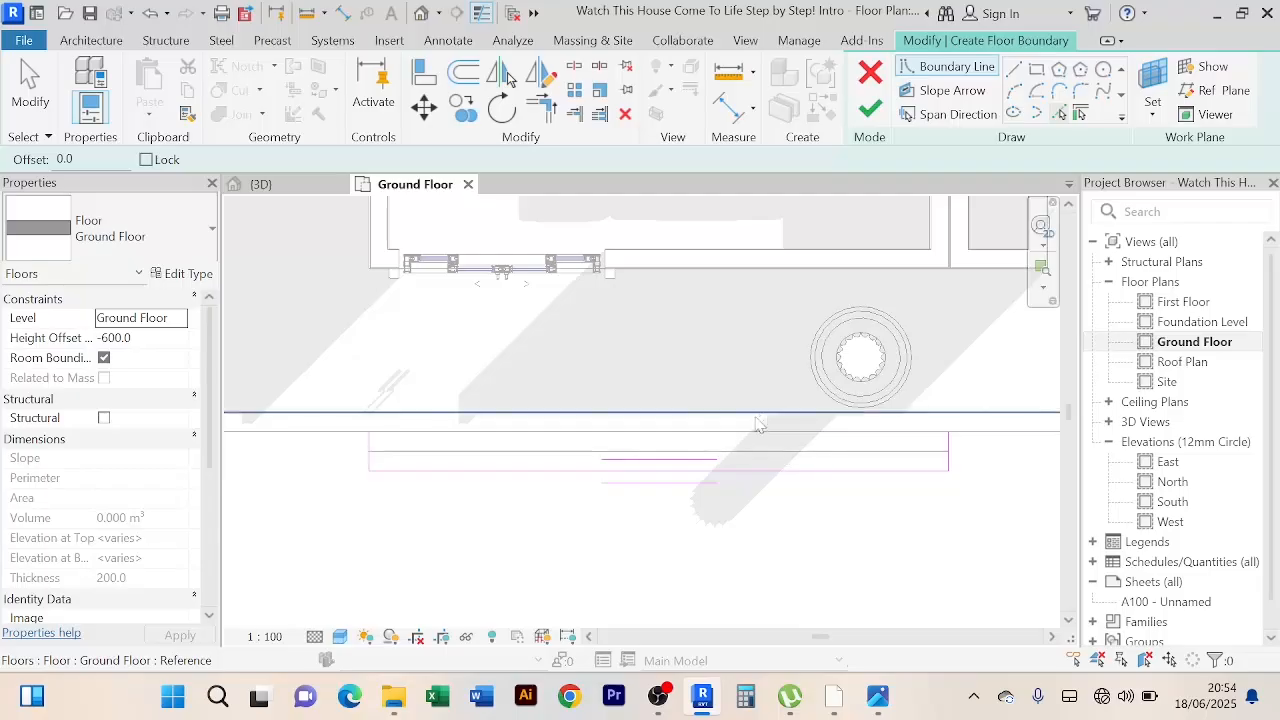
{"action": "left_click", "coordinate": [752, 433]}
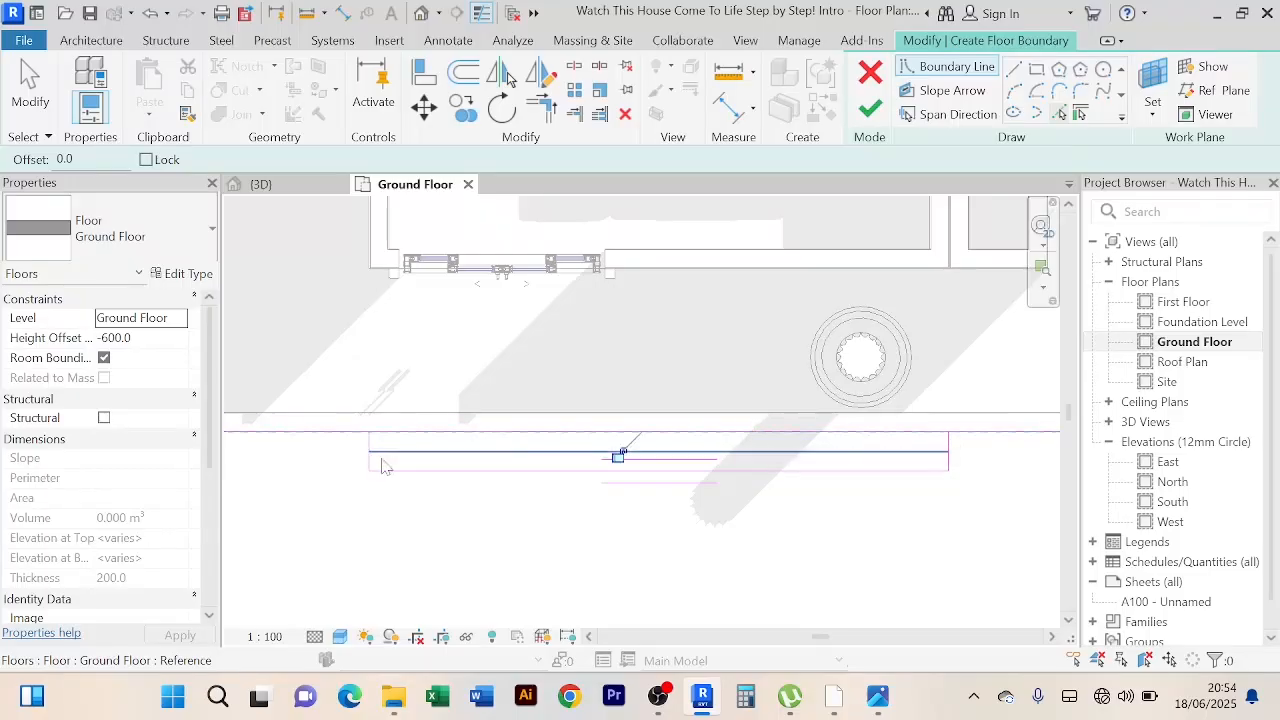
{"action": "left_click", "coordinate": [541, 104]}
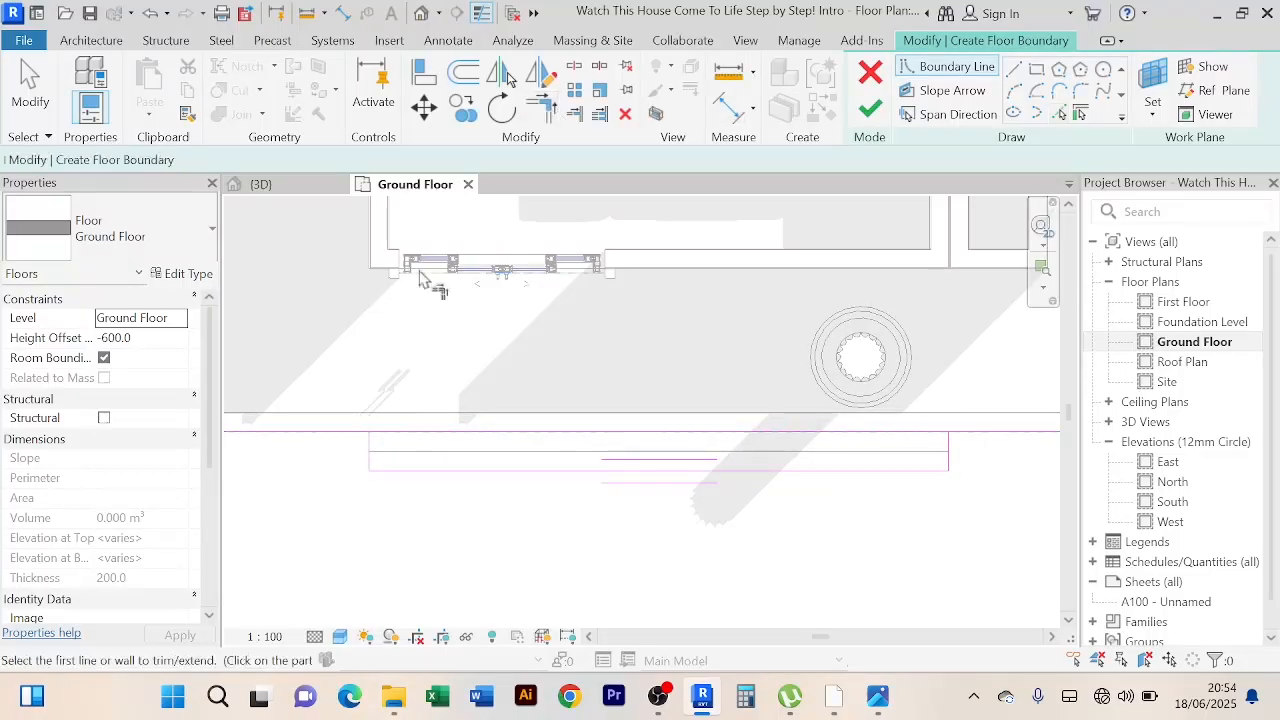
{"action": "left_click", "coordinate": [368, 453]}
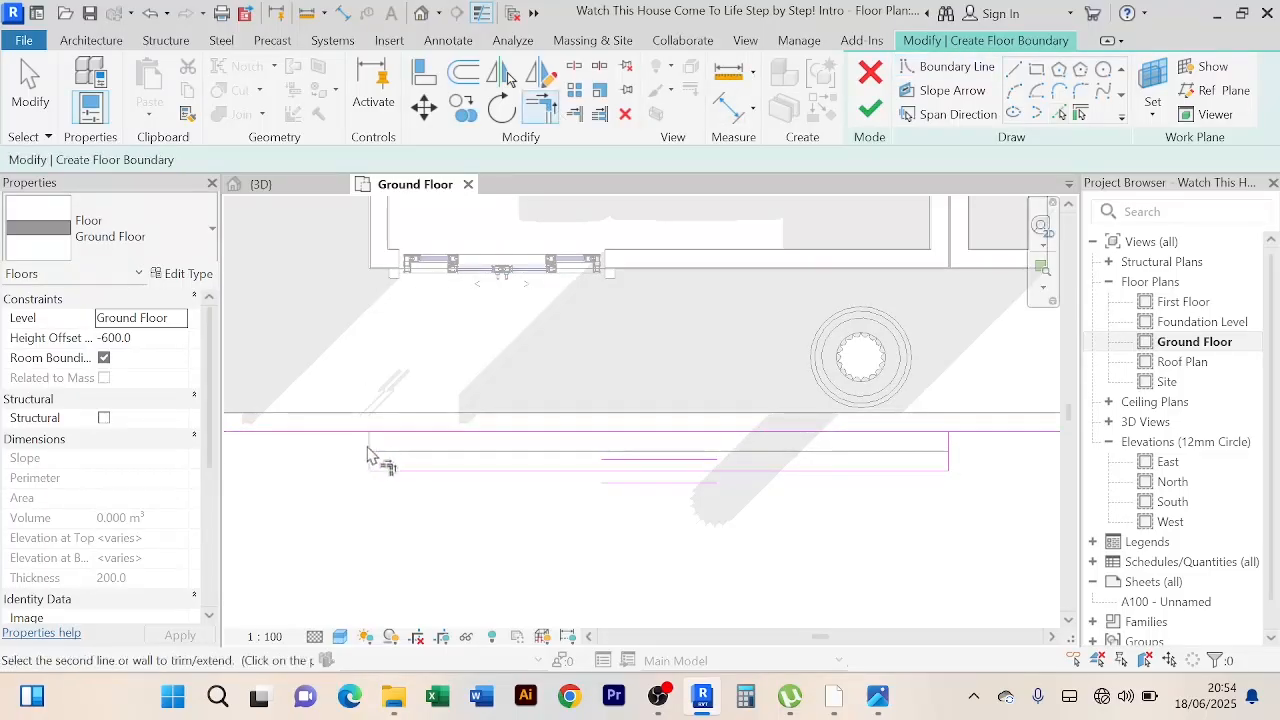
{"action": "left_click", "coordinate": [949, 447]}
{"action": "left_click", "coordinate": [910, 435]}
{"action": "scroll", "coordinate": [790, 522], "scroll_direction": "down", "scroll_amount": 2}
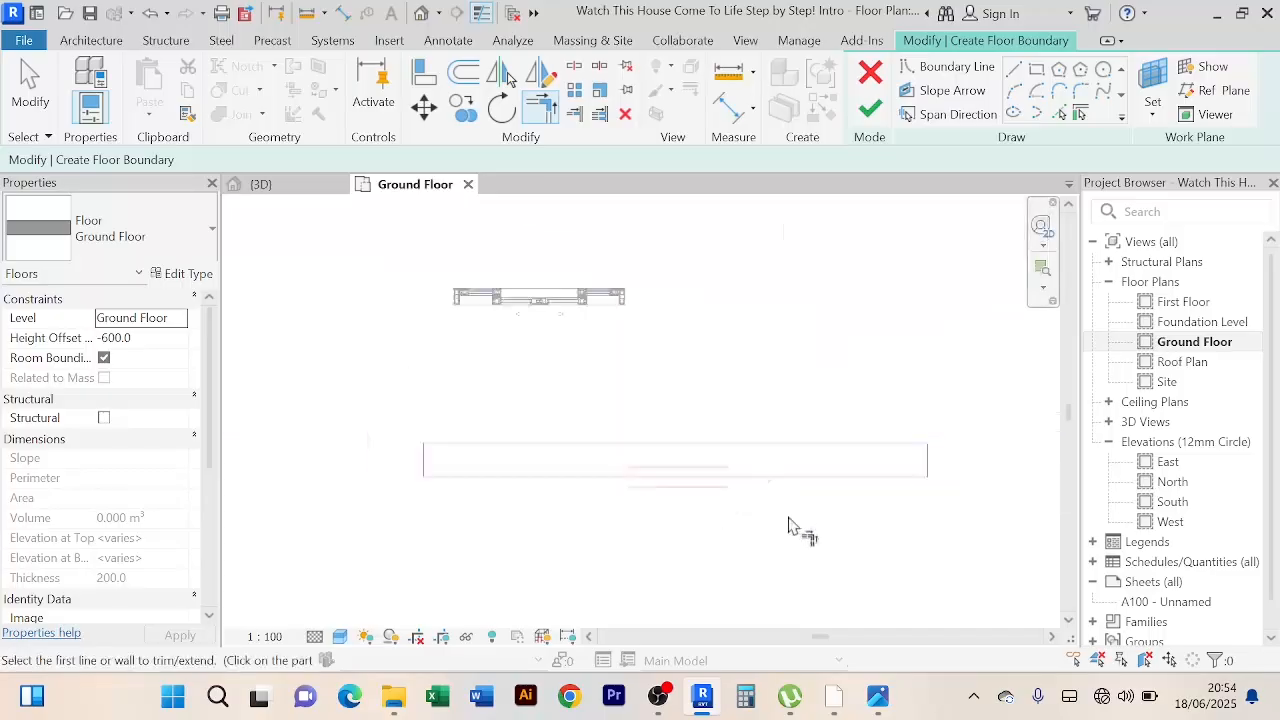
{"action": "middle_click_drag", "start_coordinate": [798, 533], "coordinate": [795, 530]}
{"action": "right_click", "coordinate": [374, 522]}
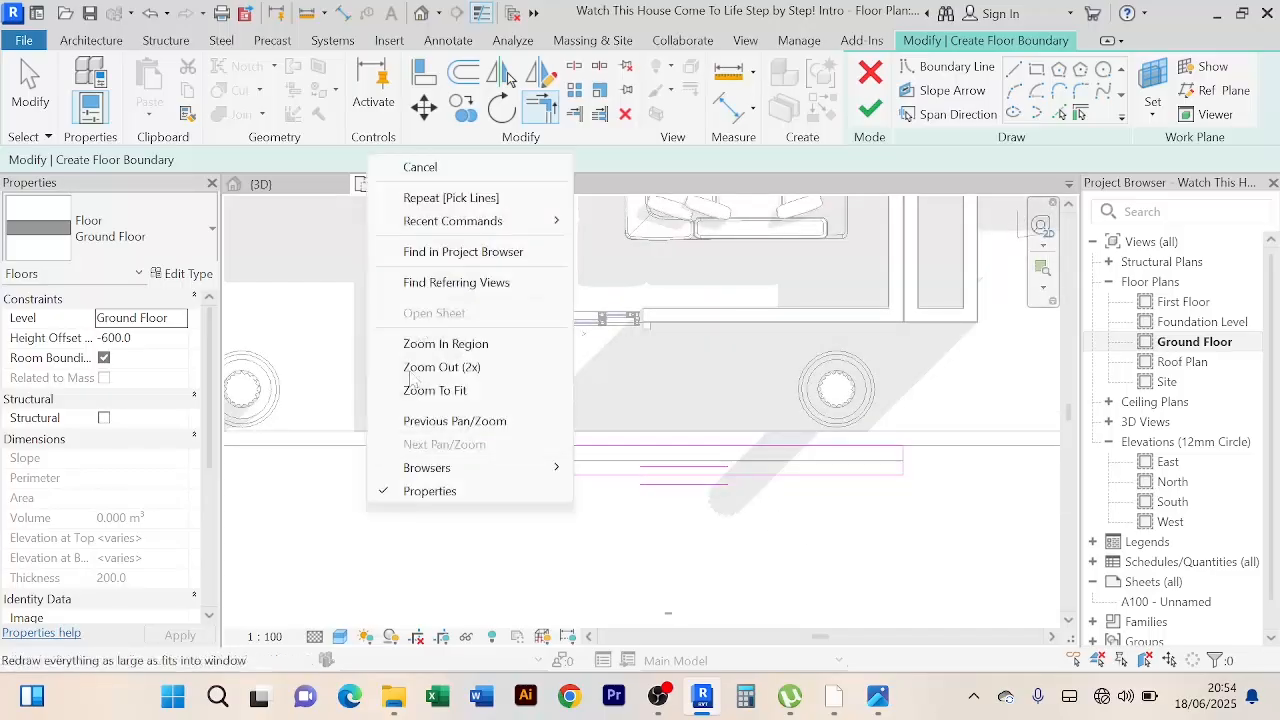
{"action": "left_click", "coordinate": [448, 169]}
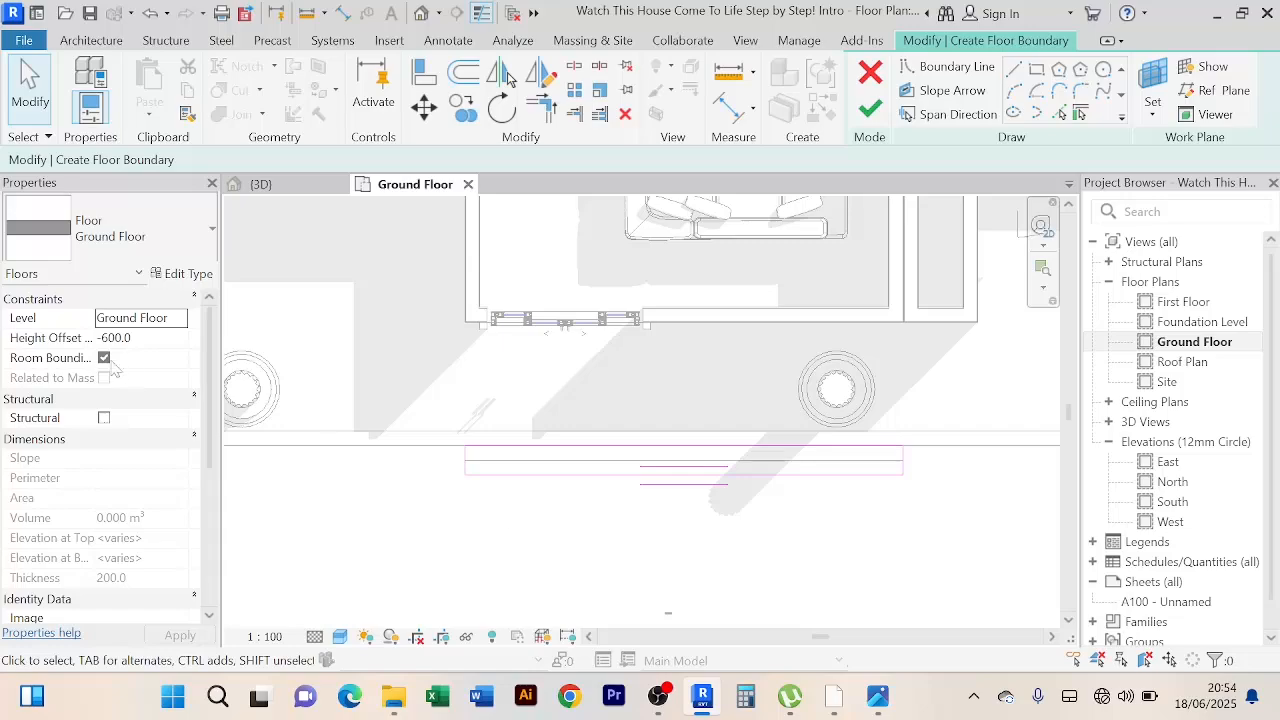
Step: Set the second step's height offset to -800 mm, finish the floor and inspect the steps in 3D
{"action": "left_click", "coordinate": [157, 340]}
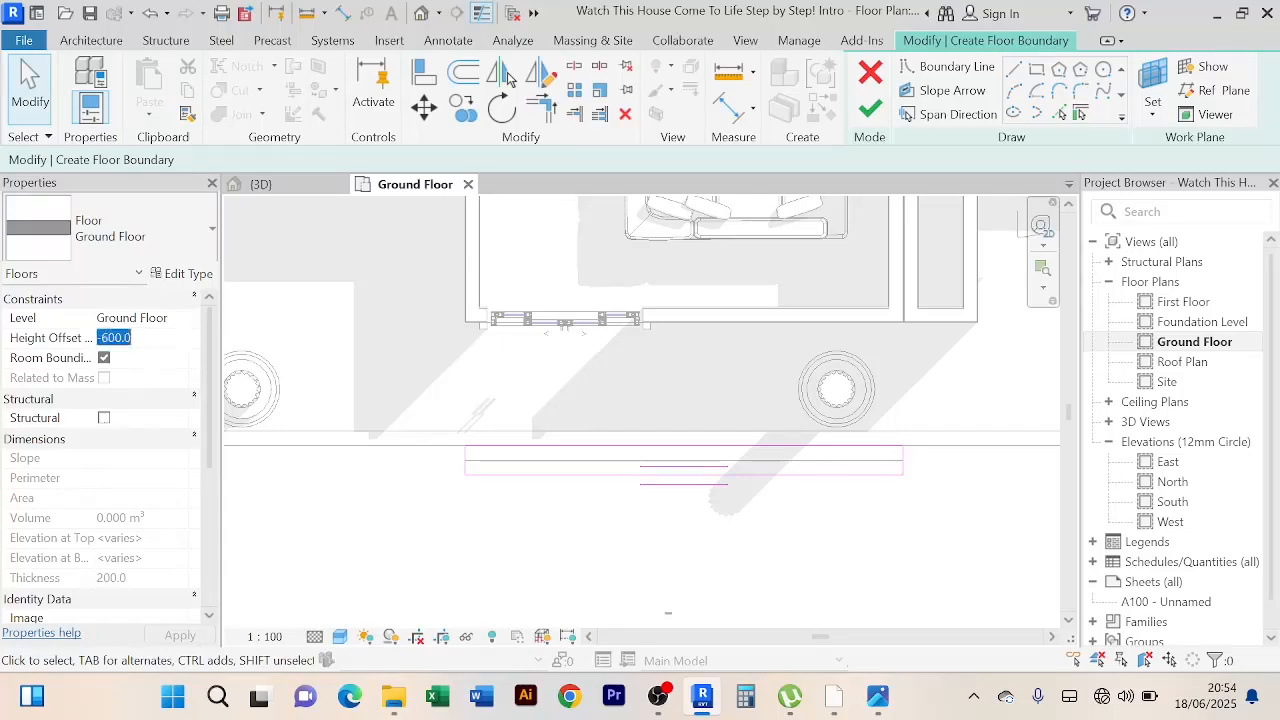
{"action": "type", "text": "-"}
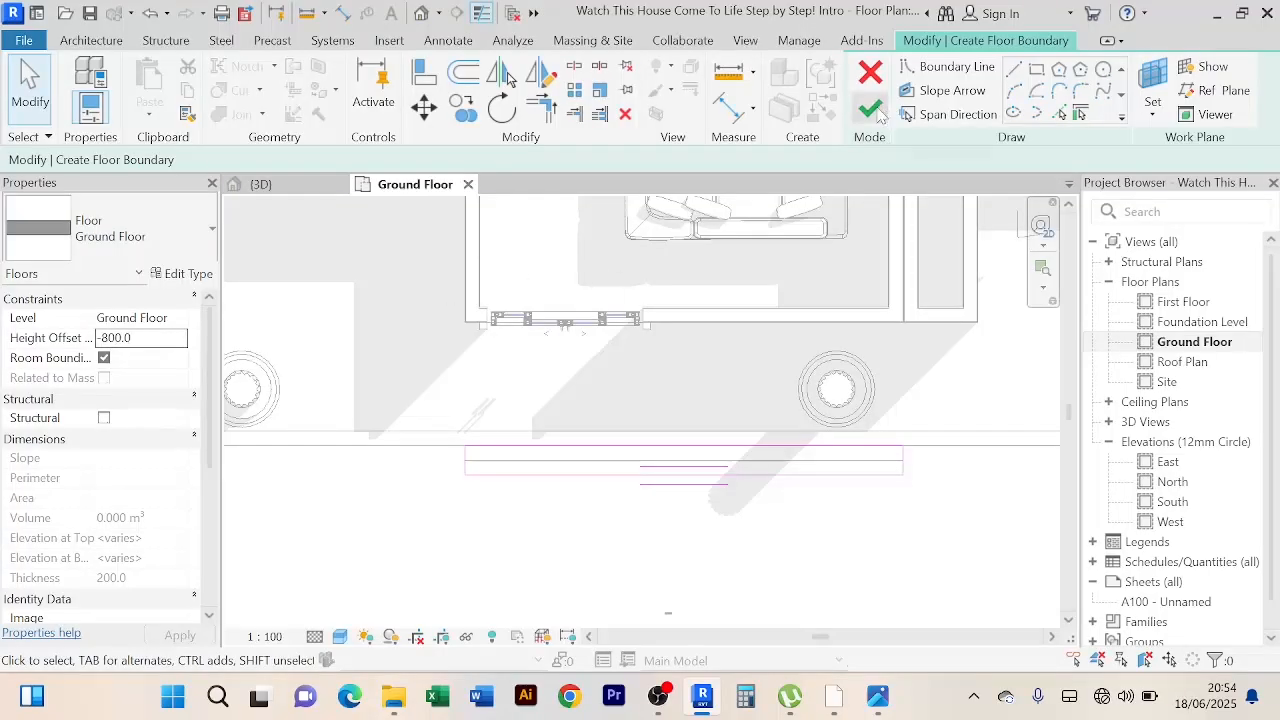
{"action": "left_click", "coordinate": [870, 108]}
{"action": "left_click", "coordinate": [272, 186]}
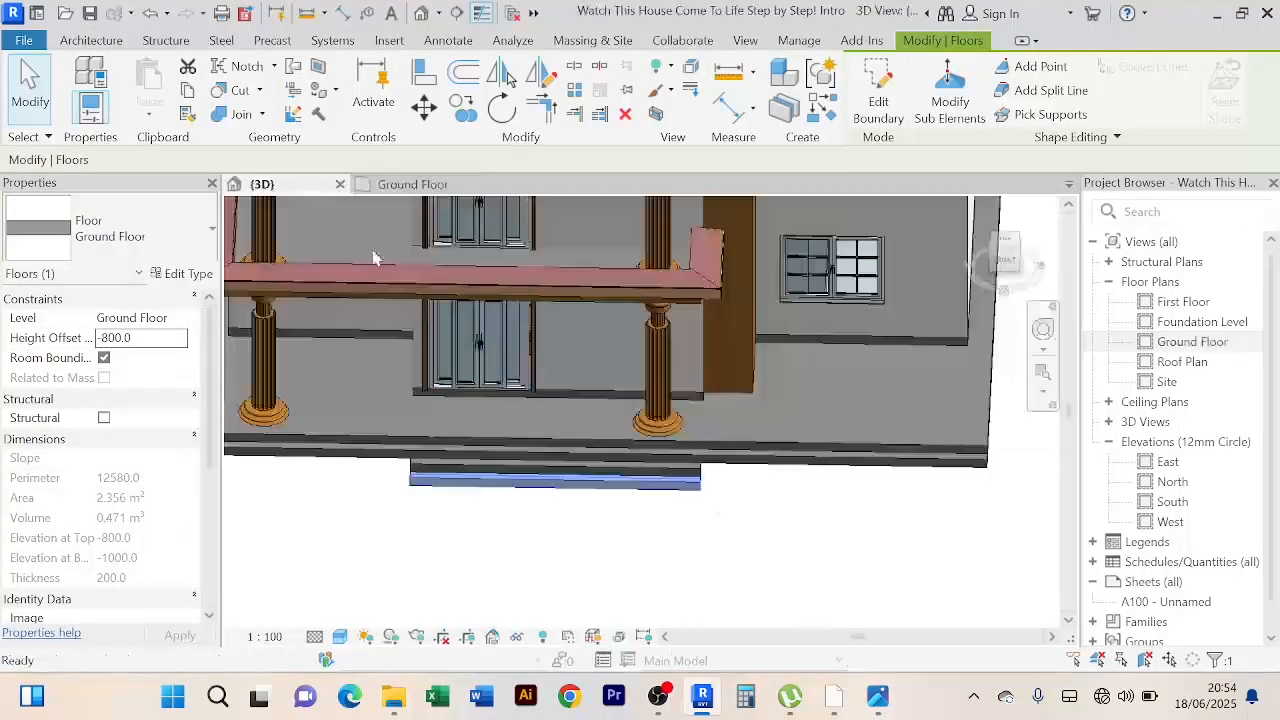
{"action": "middle_click_drag", "start_coordinate": [746, 534], "coordinate": [590, 450], "text": "shift"}
{"action": "scroll", "coordinate": [612, 492], "scroll_direction": "up", "scroll_amount": 3}
{"action": "scroll", "coordinate": [570, 428], "scroll_direction": "down", "scroll_amount": 2}
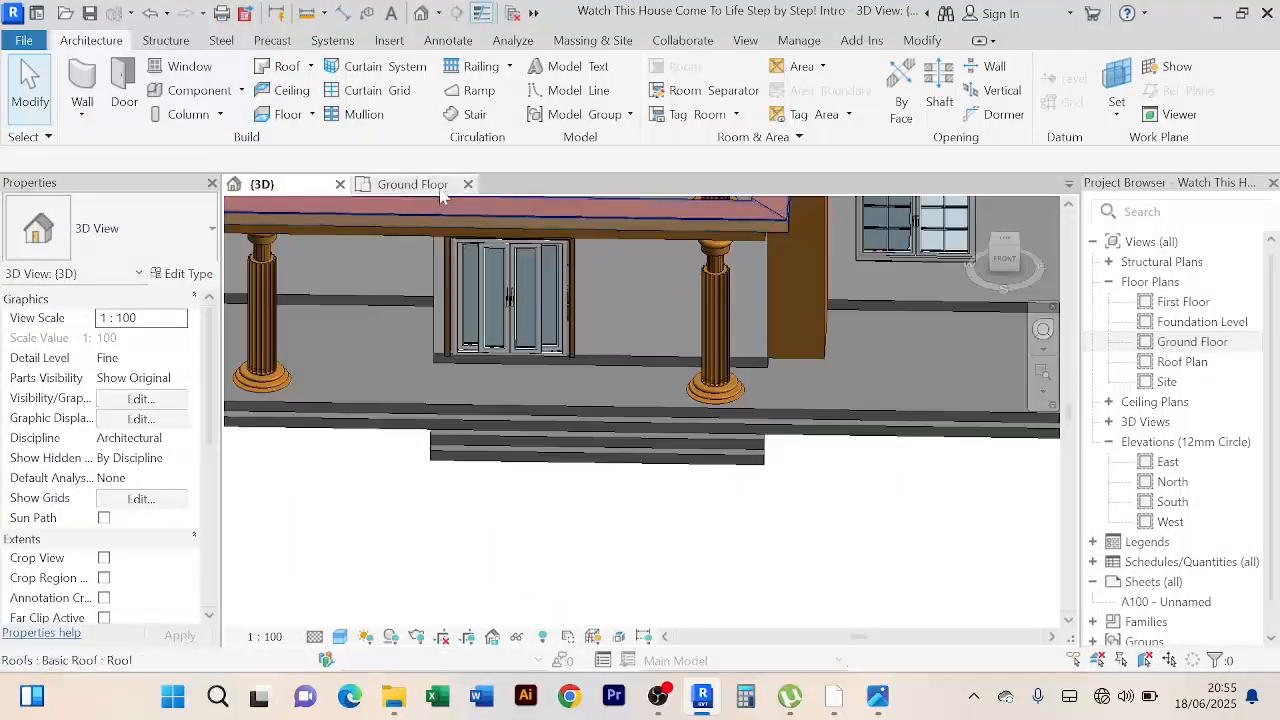
Step: Start another floor in the Ground Floor plan and add a boundary line offset 200 mm outward from the lowest entrance step's front edge
{"action": "left_click", "coordinate": [408, 184]}
{"action": "middle_click_drag", "start_coordinate": [560, 530], "coordinate": [533, 491]}
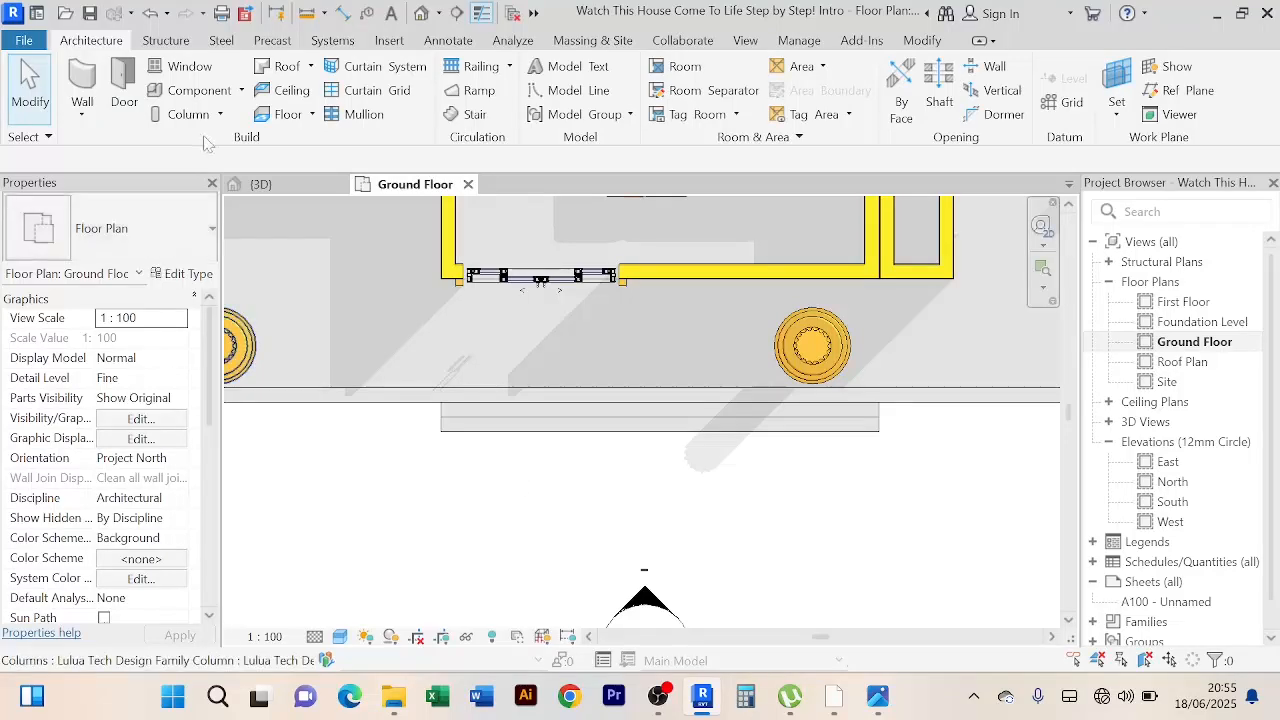
{"action": "left_click", "coordinate": [311, 114]}
{"action": "left_click", "coordinate": [331, 152]}
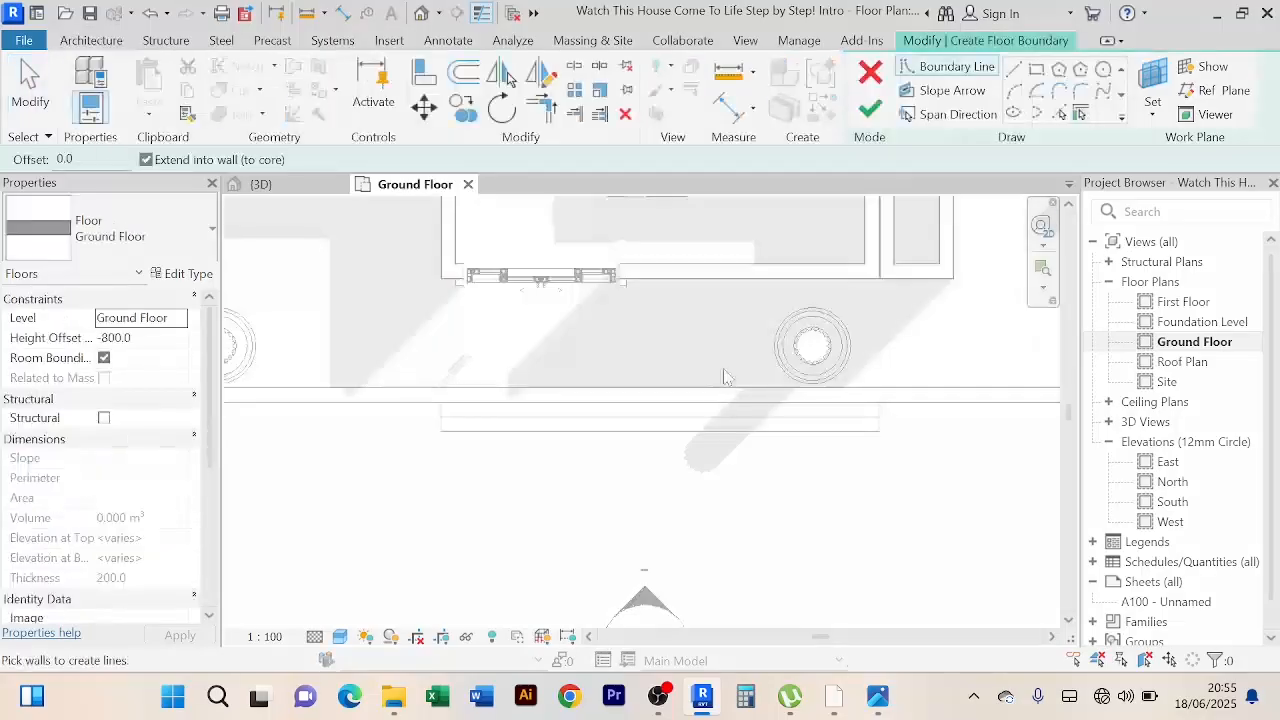
{"action": "left_click", "coordinate": [1060, 114]}
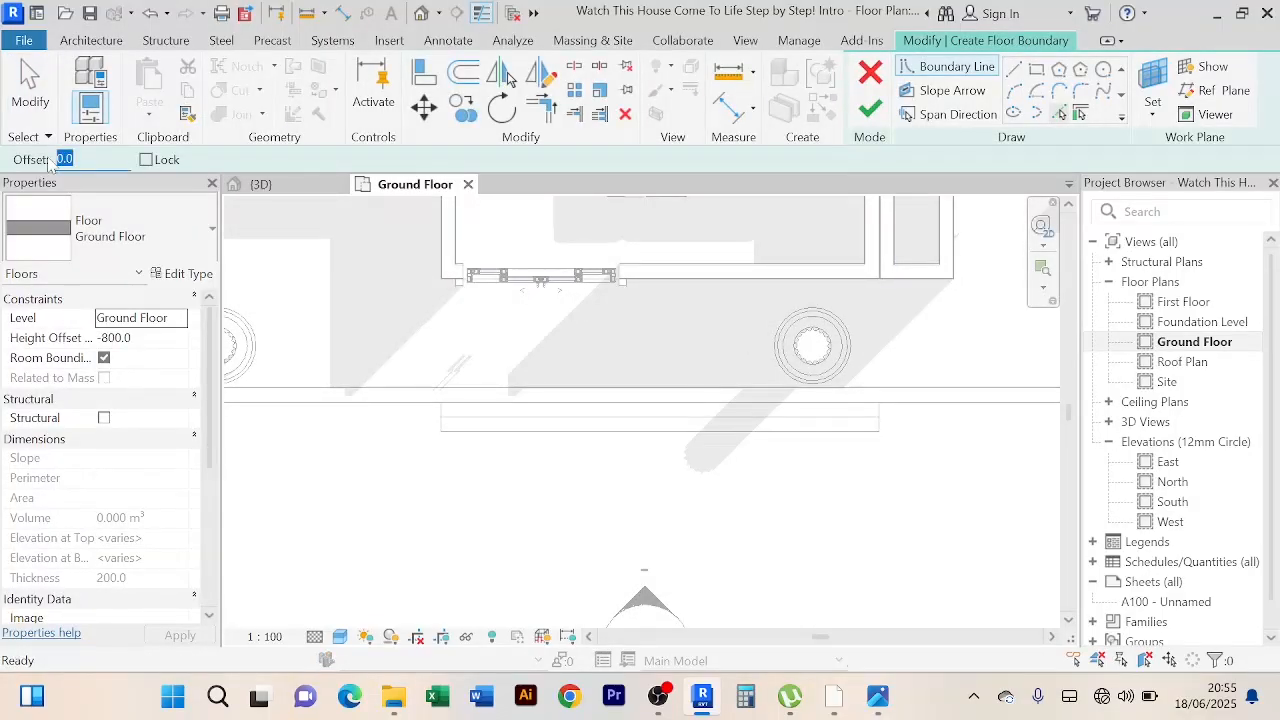
{"action": "type", "text": "2"}
{"action": "key", "text": "Return"}
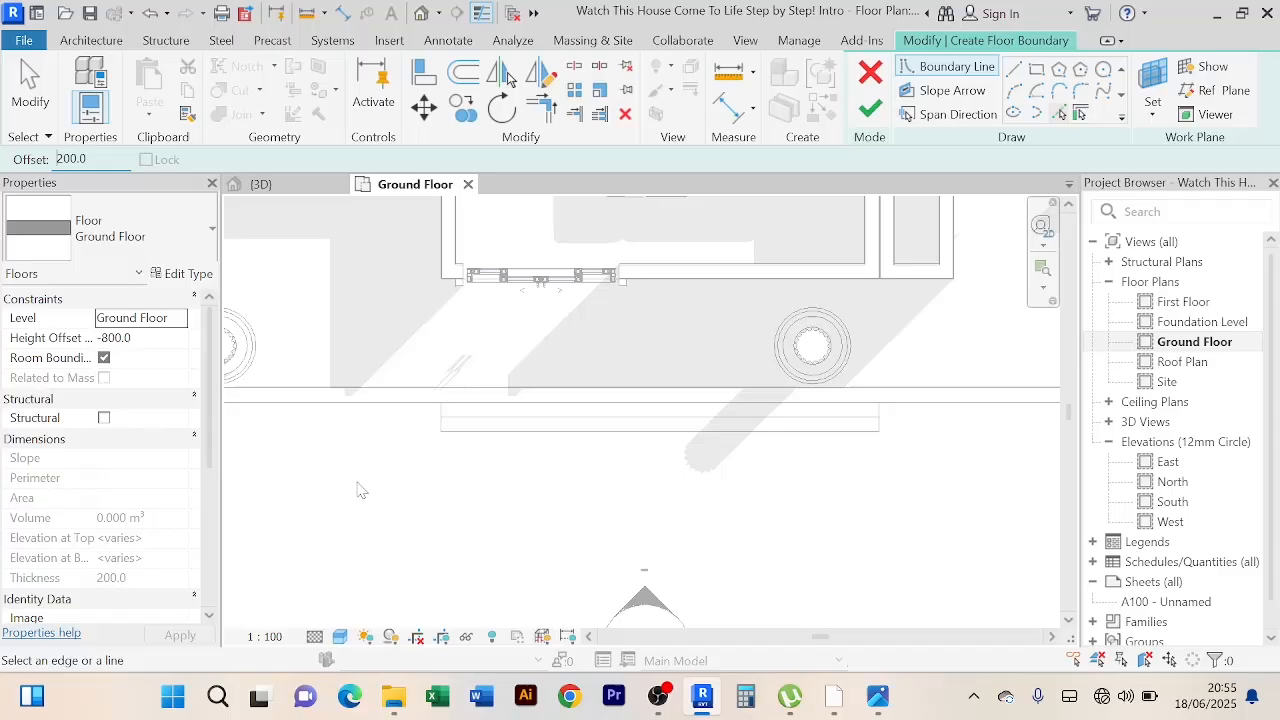
{"action": "left_click", "coordinate": [603, 451]}
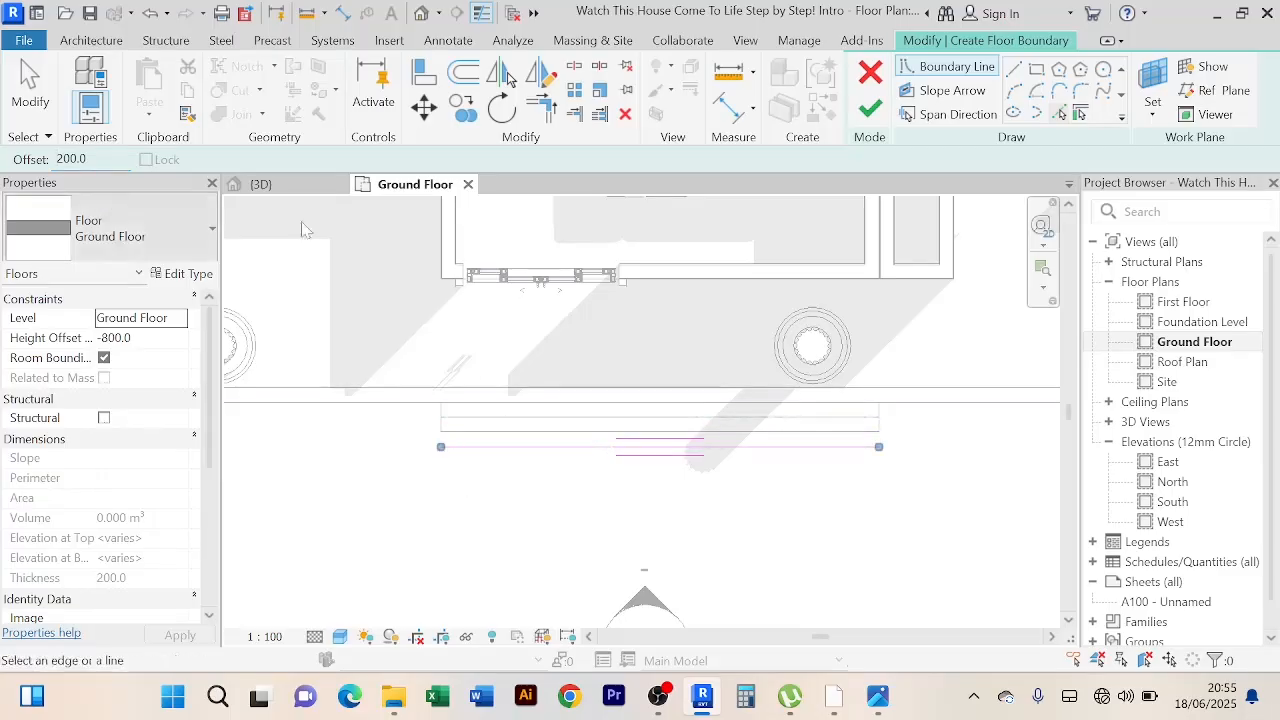
Step: Set the line offset to 0 and add boundary lines along both short side edges of the steps and the slab's front edge
{"action": "double_click", "coordinate": [72, 159]}
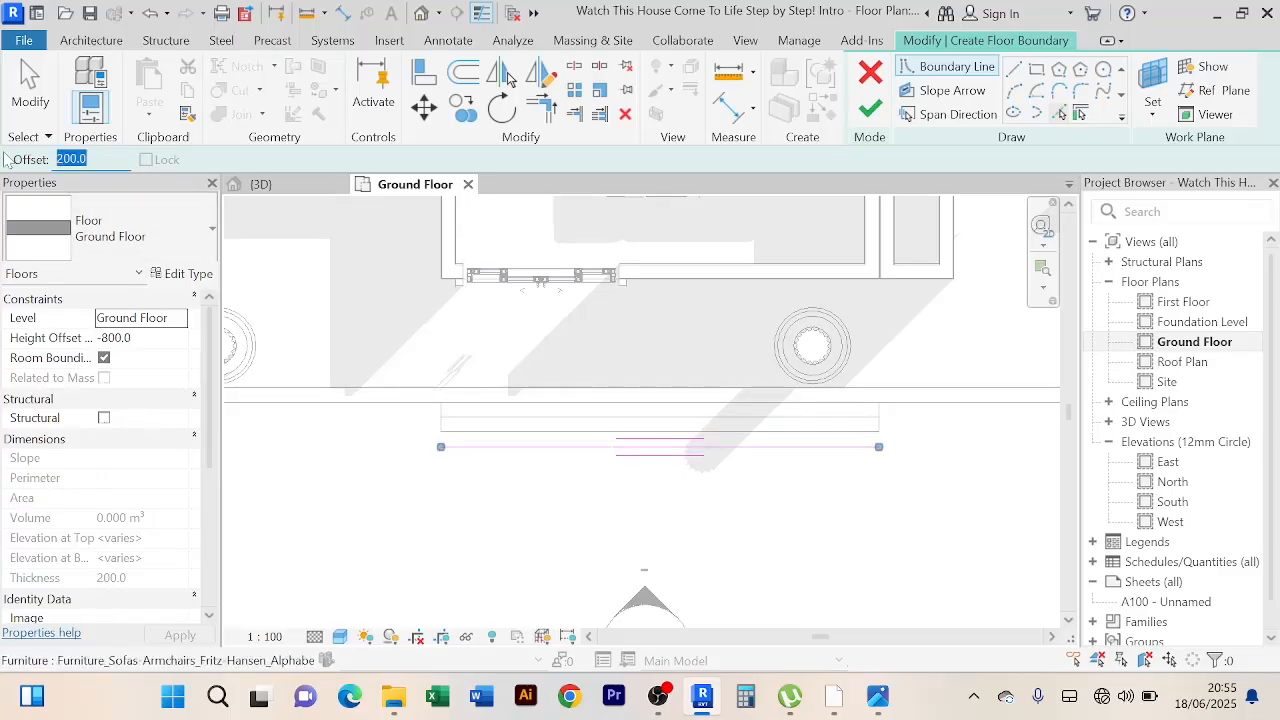
{"action": "type", "text": "0"}
{"action": "key", "text": "Return"}
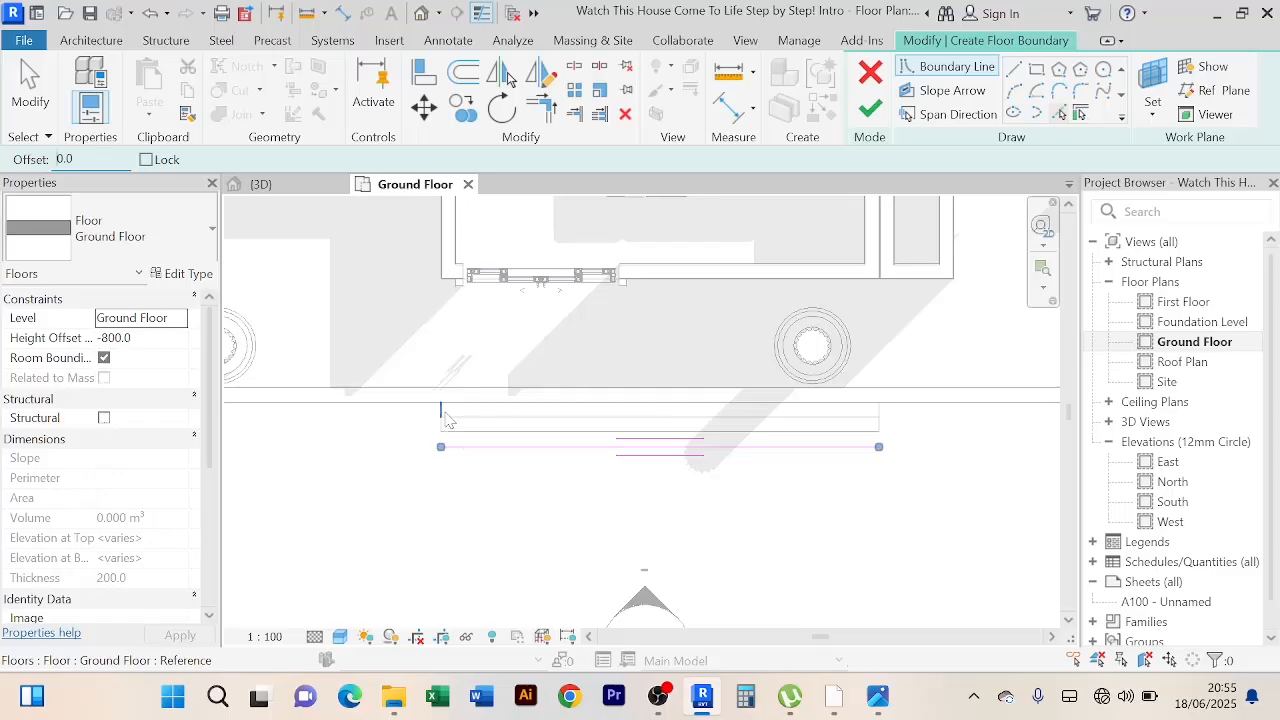
{"action": "left_click", "coordinate": [520, 410]}
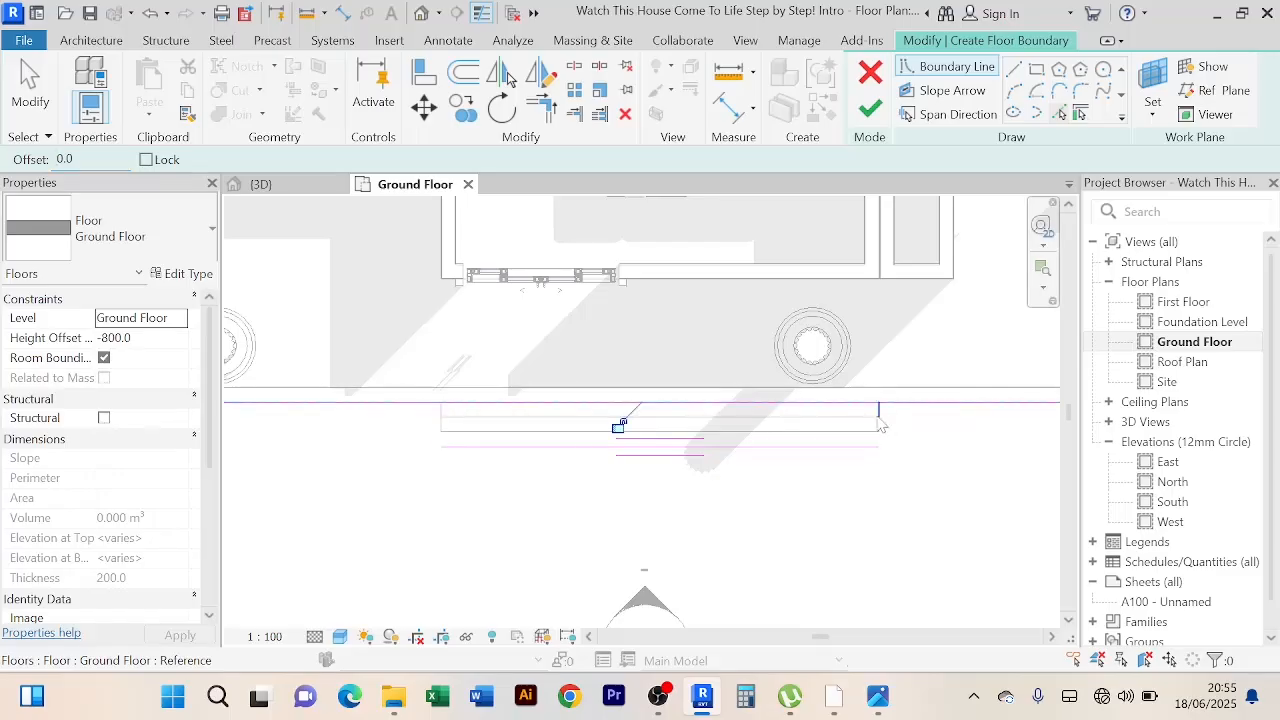
Step: Trim and extend the slab-edge, side and outer front boundary lines into corners to close the third step's outline
{"action": "left_click", "coordinate": [541, 107]}
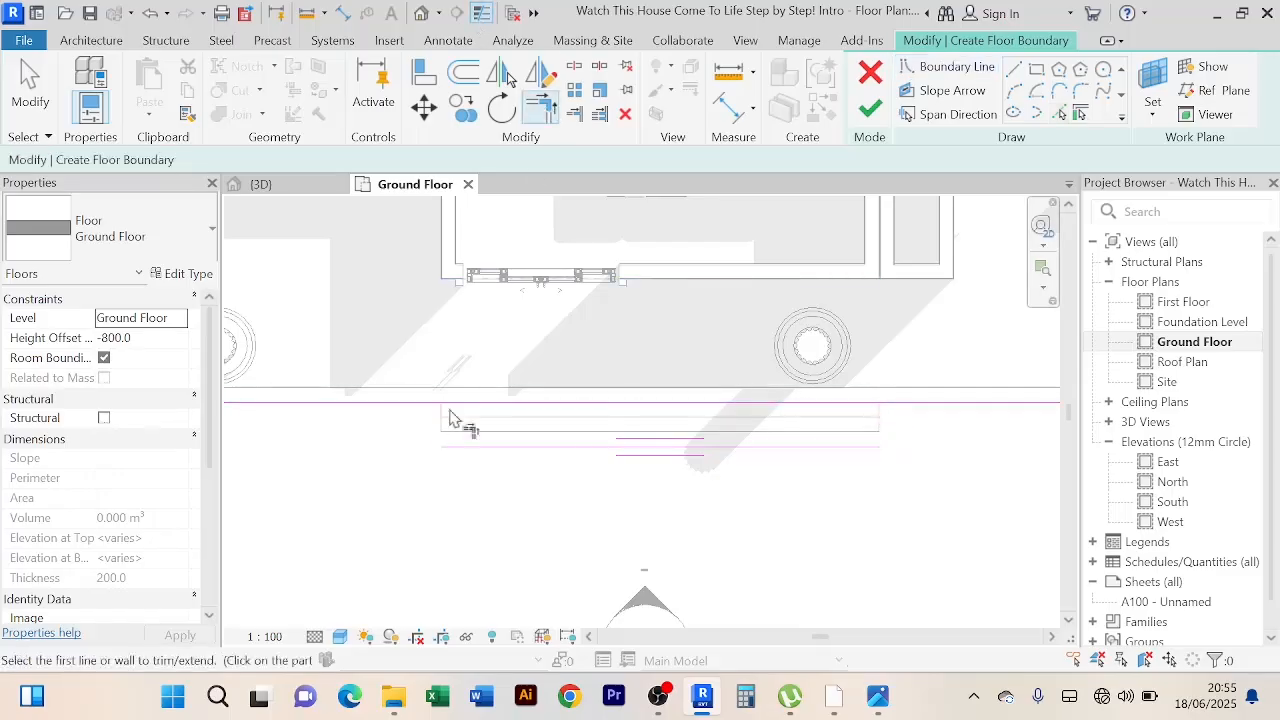
{"action": "left_click", "coordinate": [460, 410]}
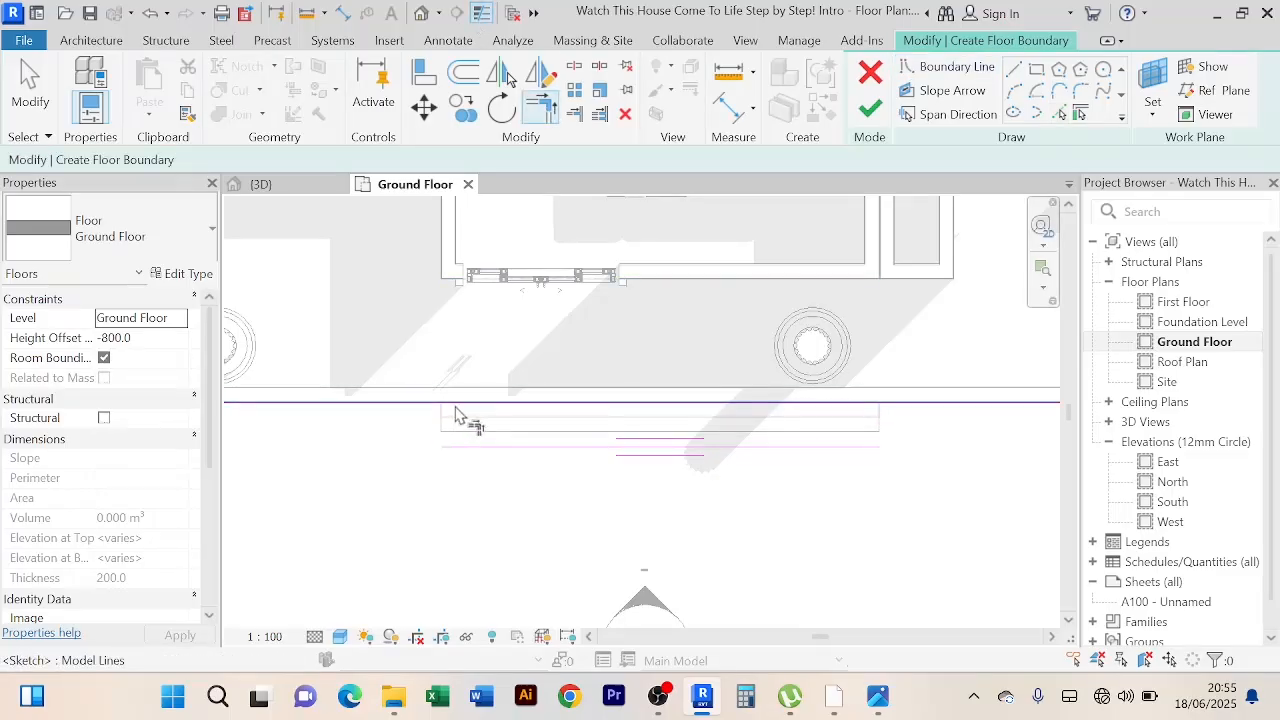
{"action": "left_click", "coordinate": [880, 420]}
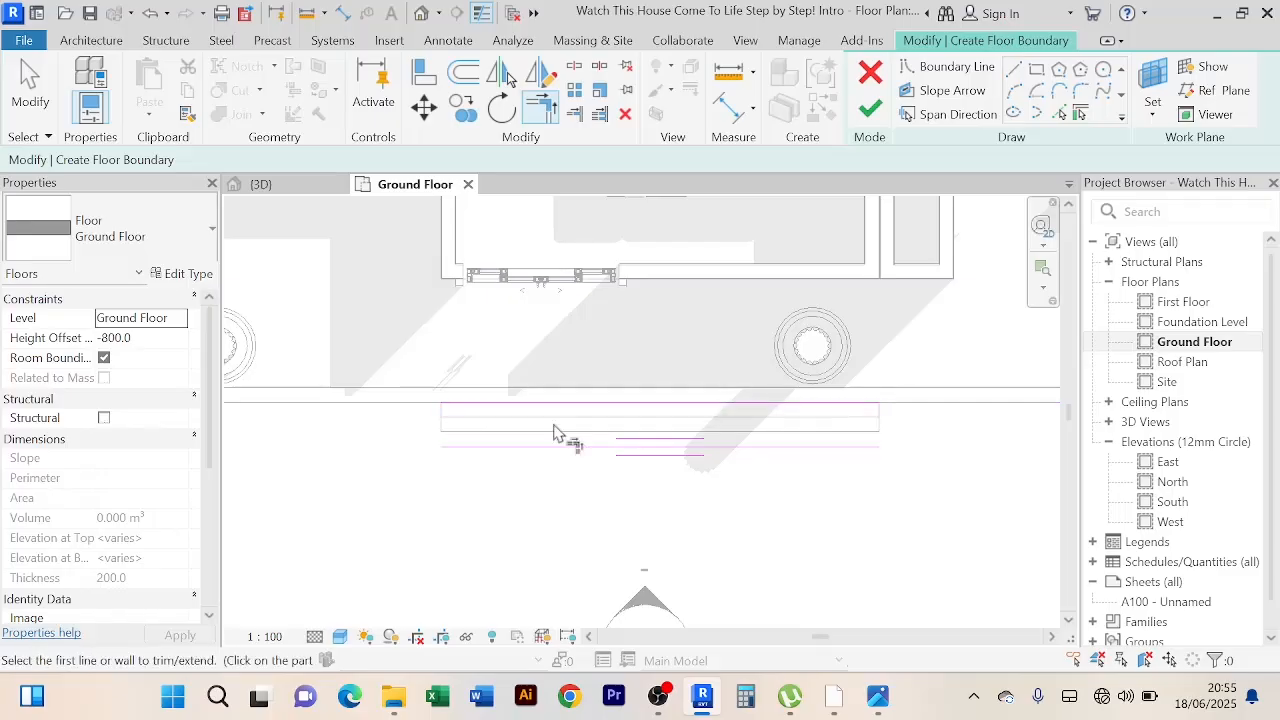
{"action": "left_click", "coordinate": [441, 430]}
{"action": "left_click", "coordinate": [468, 447]}
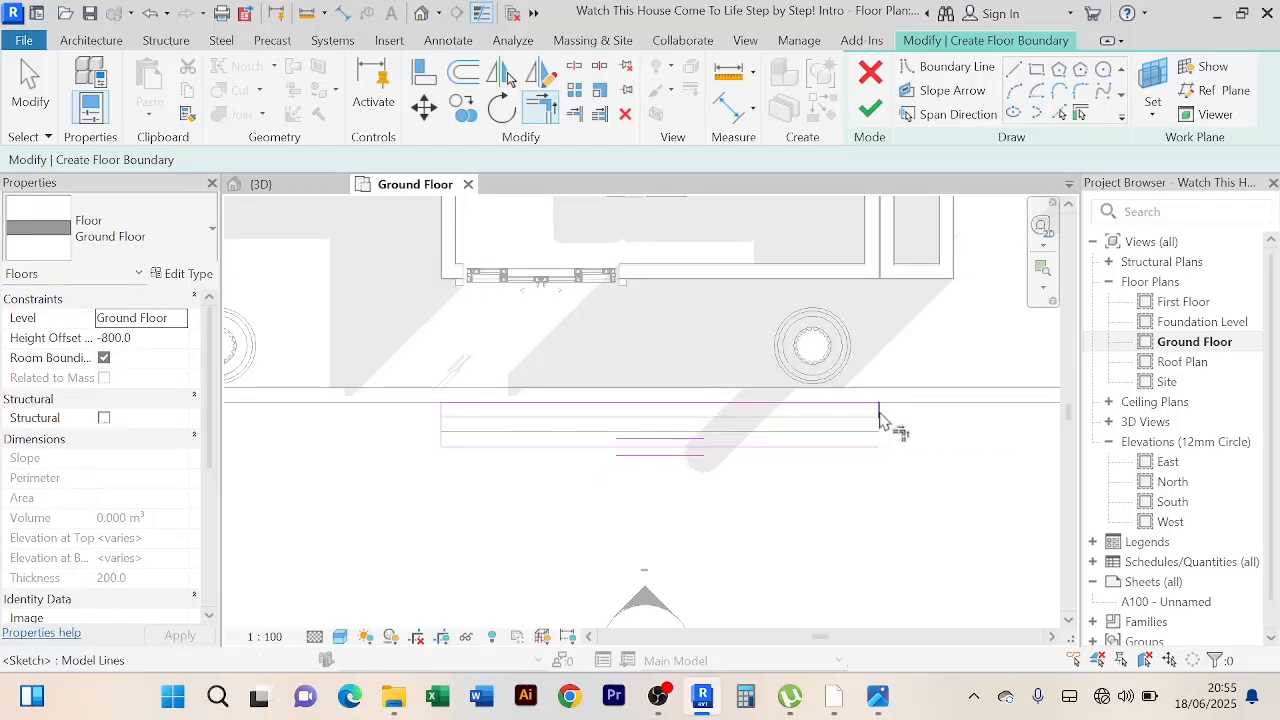
{"action": "left_click", "coordinate": [880, 420]}
{"action": "left_click", "coordinate": [846, 459]}
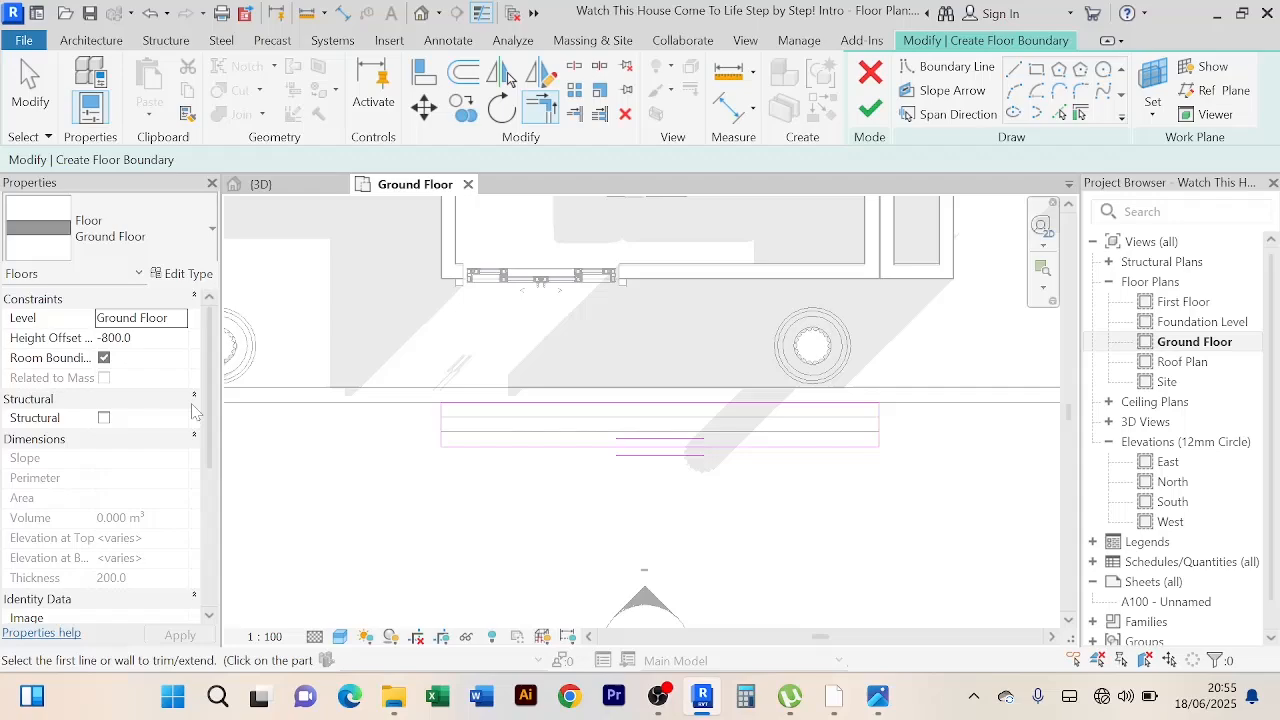
Step: Set the third step's height offset to -1000 mm and finish the floor
{"action": "left_click", "coordinate": [140, 339]}
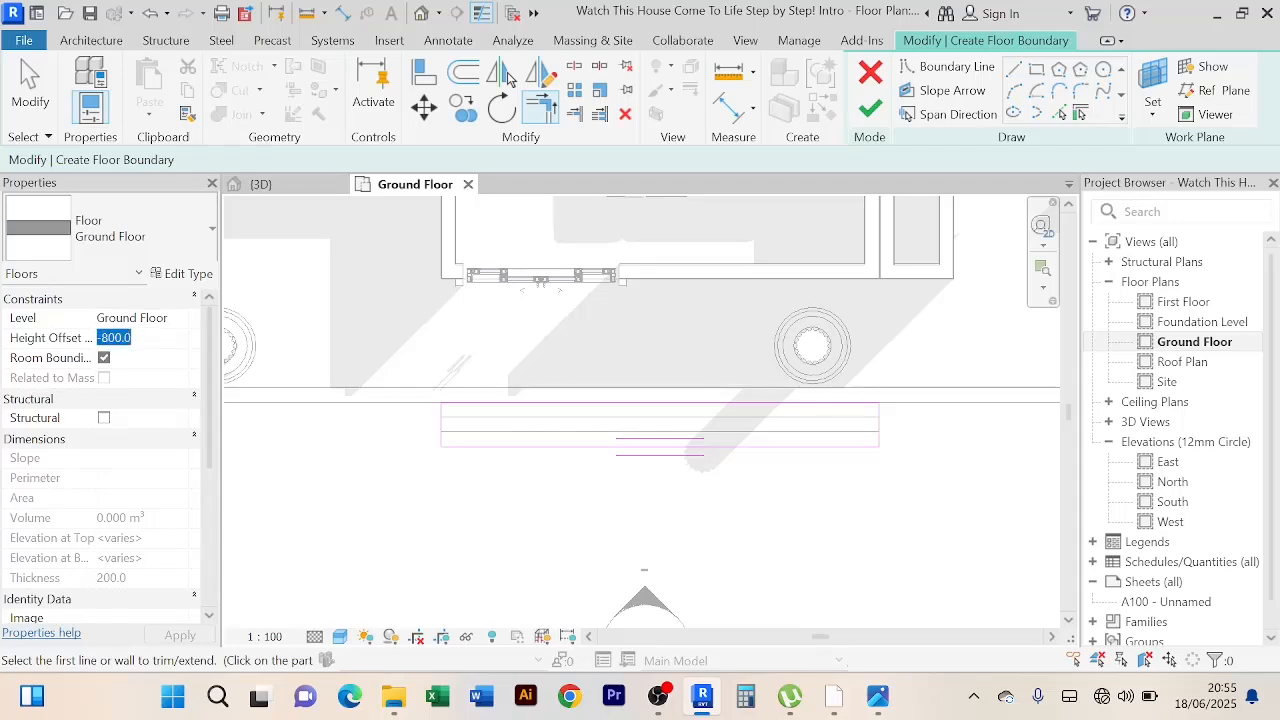
{"action": "type", "text": "-"}
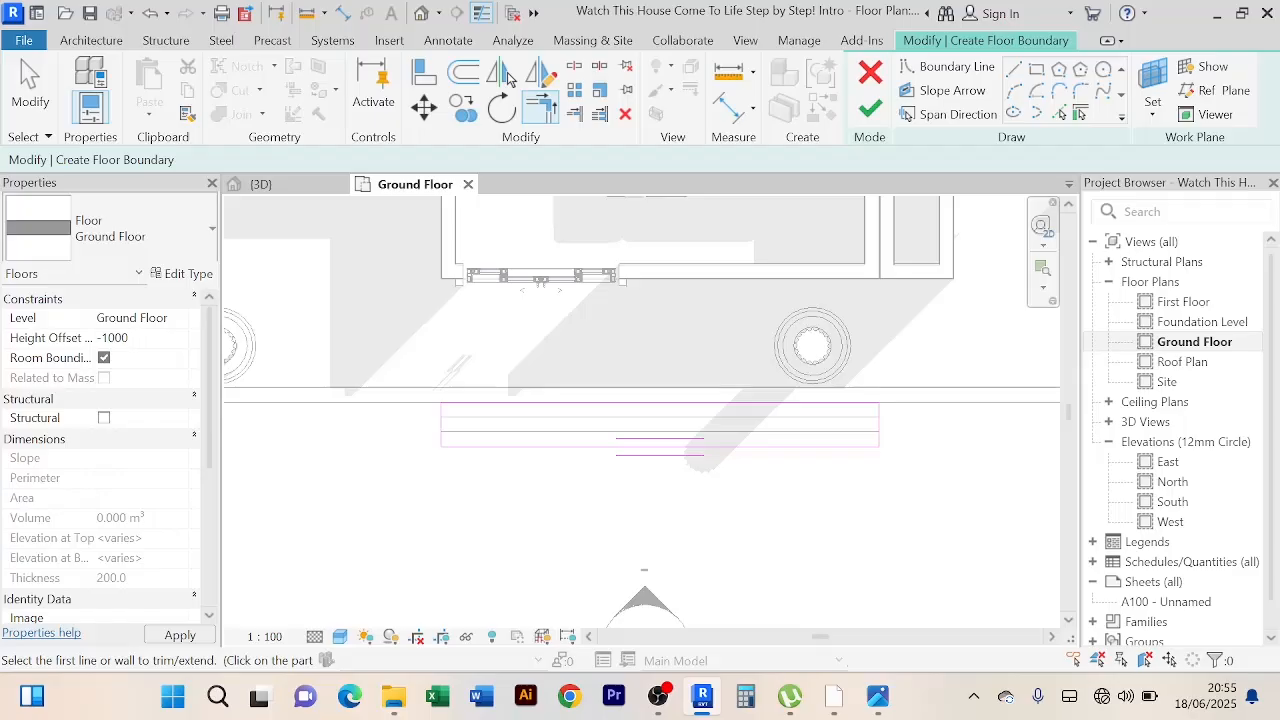
{"action": "left_click", "coordinate": [868, 107]}
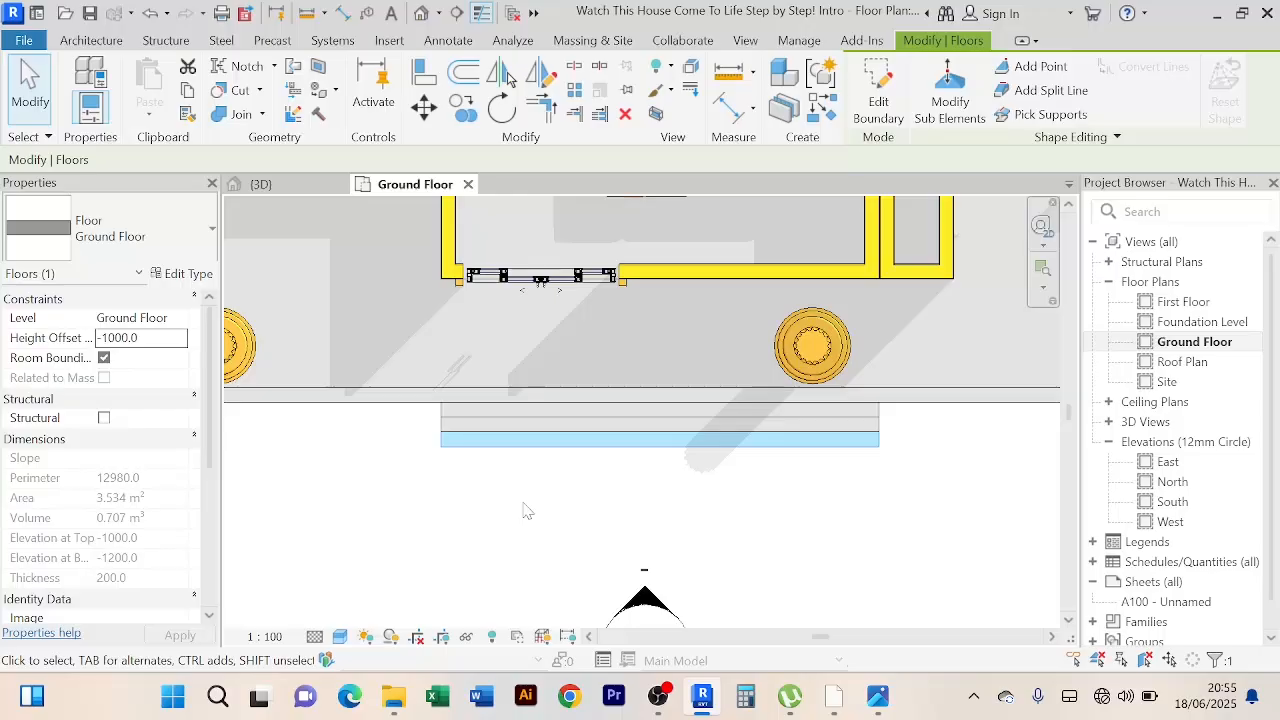
{"action": "left_click", "coordinate": [938, 514]}
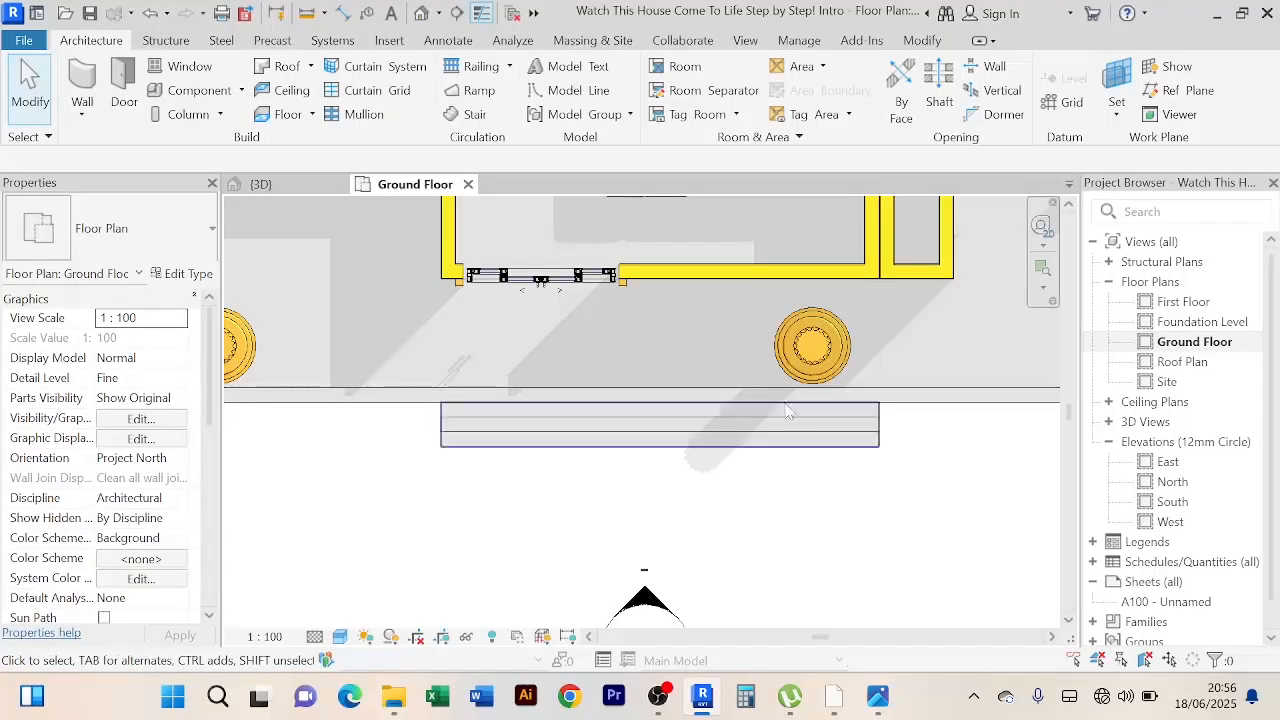
Step: Examine the completed entrance steps and surrounding slabs in 3D from the side, the front and up close
{"action": "left_click", "coordinate": [282, 184]}
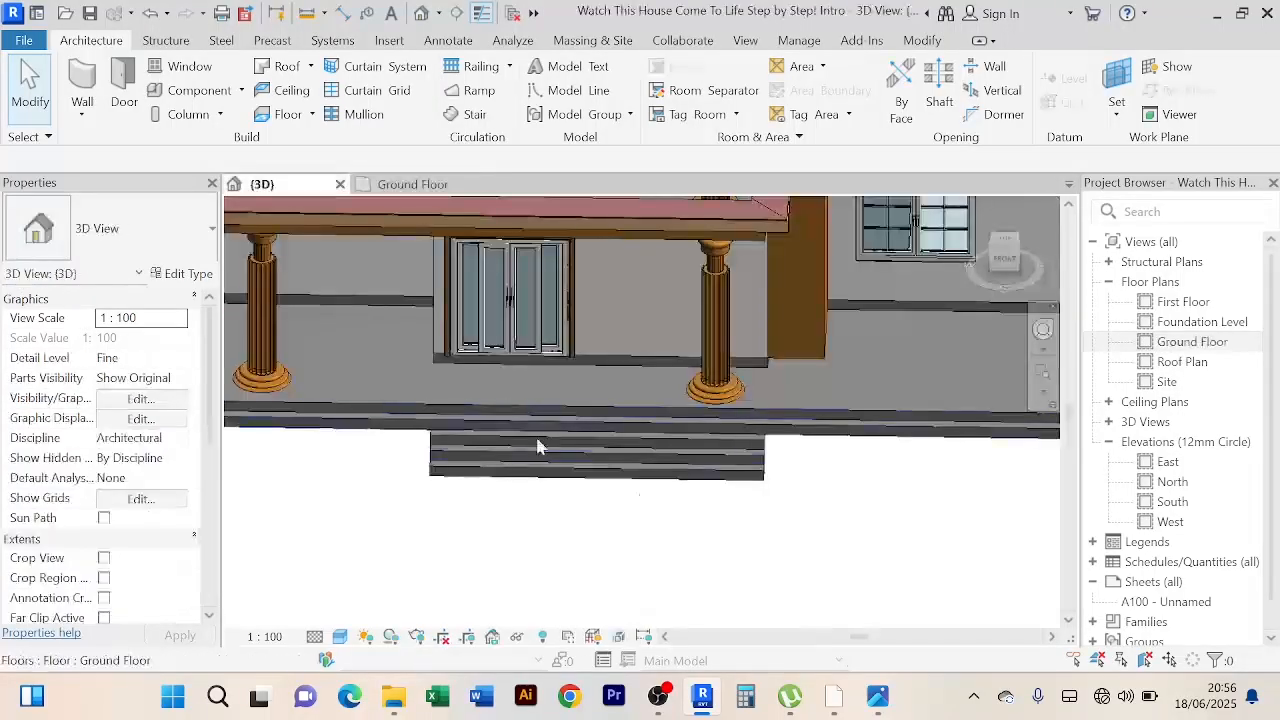
{"action": "scroll", "coordinate": [880, 516], "scroll_direction": "down", "scroll_amount": 3}
{"action": "middle_click_drag", "start_coordinate": [871, 509], "coordinate": [808, 462], "text": "shift"}
{"action": "scroll", "coordinate": [737, 520], "scroll_direction": "up", "scroll_amount": 5}
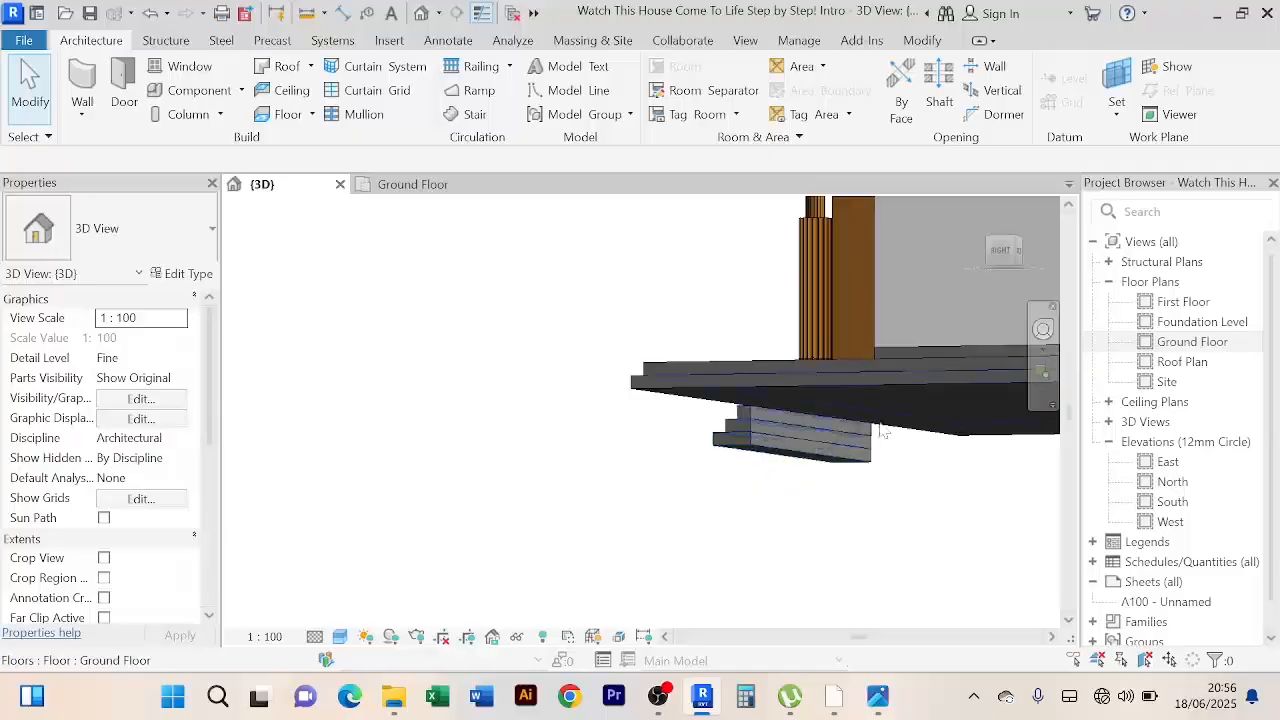
{"action": "middle_click_drag", "start_coordinate": [882, 432], "coordinate": [845, 530], "text": "shift"}
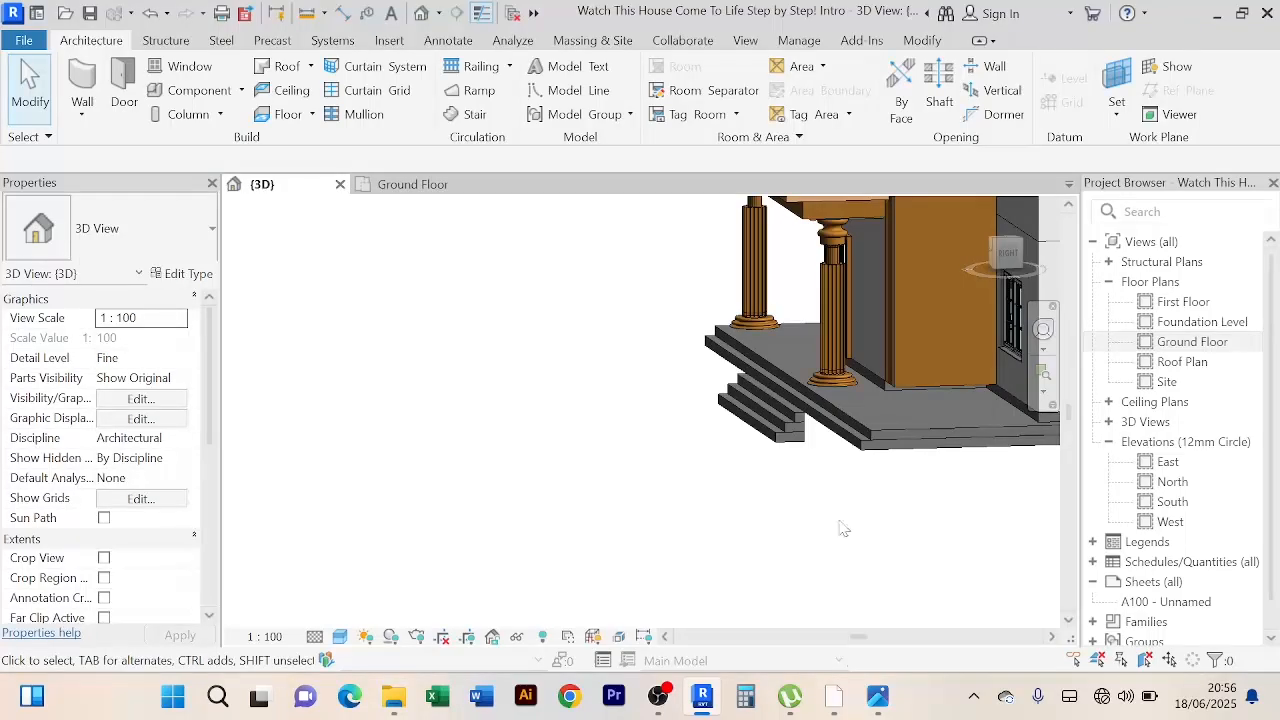
{"action": "middle_click_drag", "start_coordinate": [845, 530], "coordinate": [814, 557]}
{"action": "scroll", "coordinate": [806, 543], "scroll_direction": "up", "scroll_amount": 3}
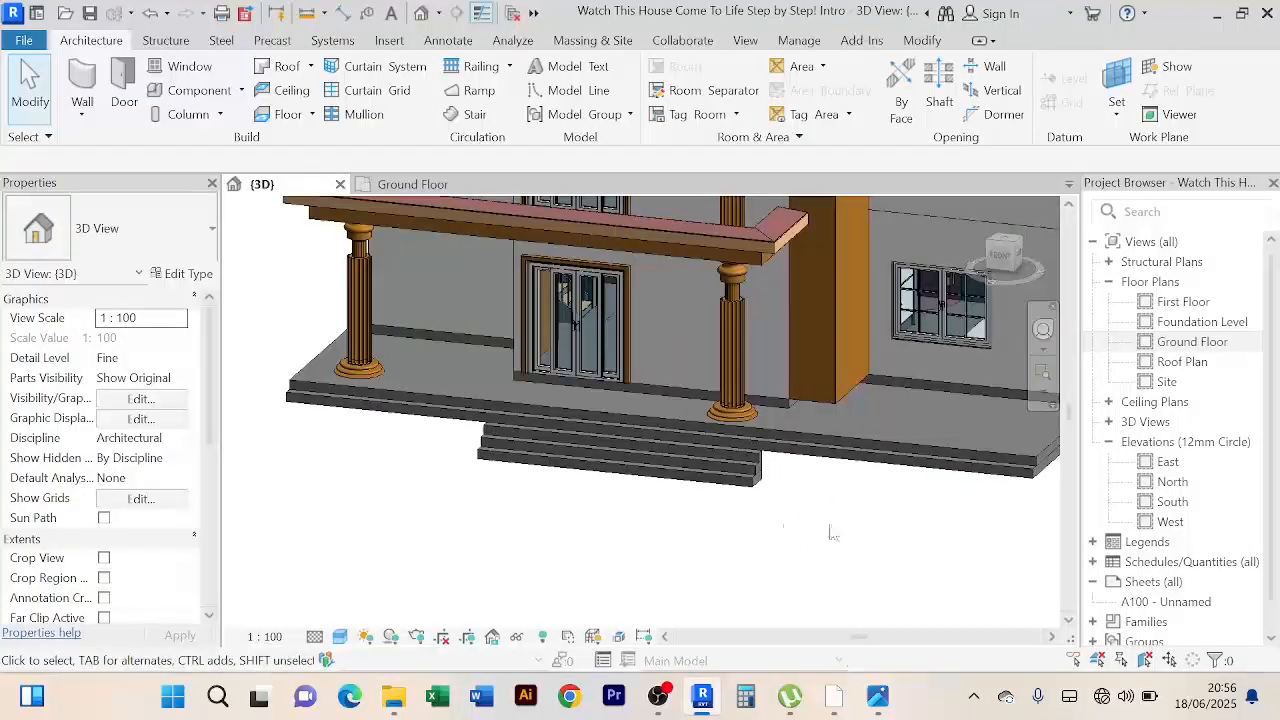
{"action": "scroll", "coordinate": [471, 466], "scroll_direction": "down", "scroll_amount": 1}
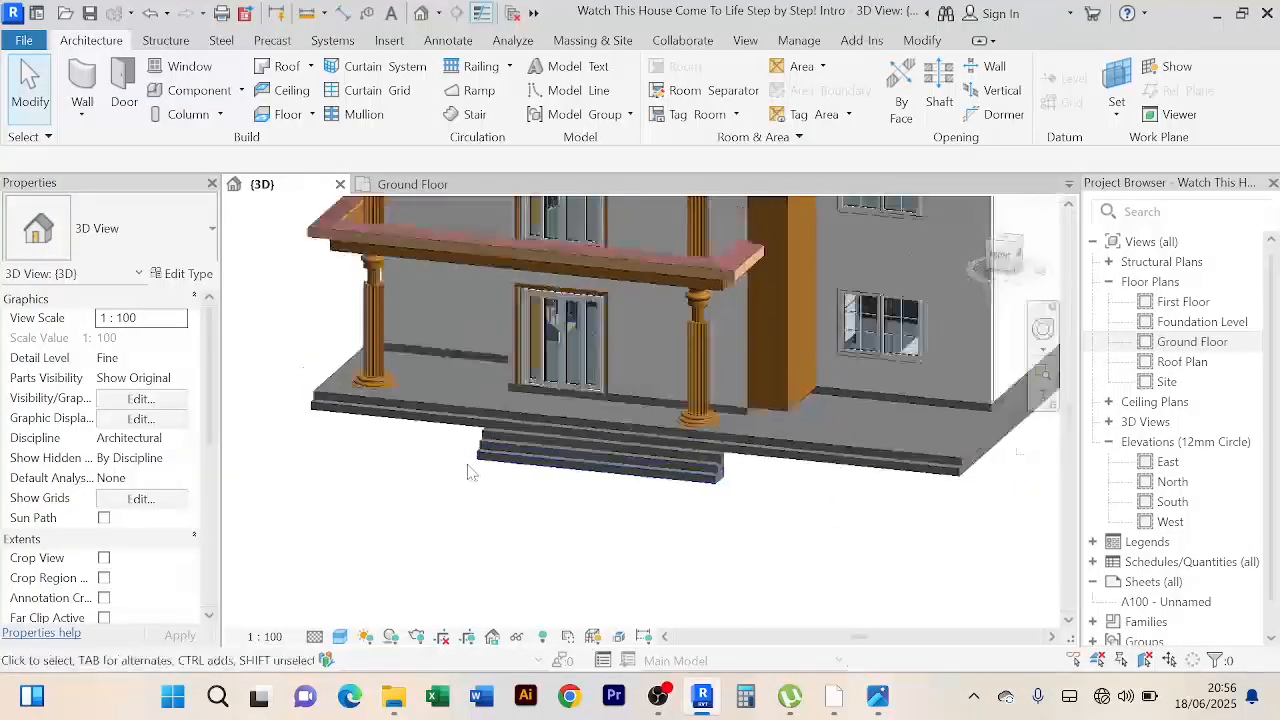
{"action": "scroll", "coordinate": [432, 454], "scroll_direction": "up", "scroll_amount": 3}
{"action": "scroll", "coordinate": [426, 450], "scroll_direction": "down", "scroll_amount": 3}
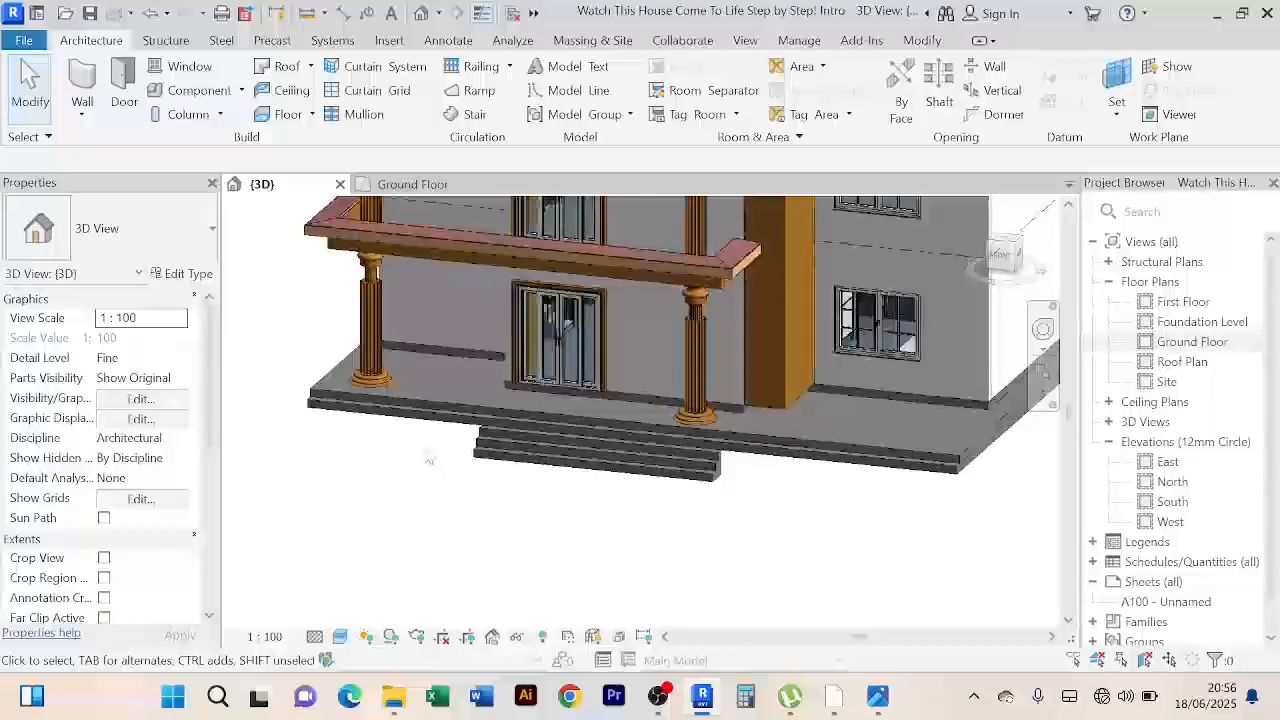
{"action": "middle_click_drag", "start_coordinate": [426, 456], "coordinate": [500, 503], "text": "shift"}
{"action": "middle_click_drag", "start_coordinate": [825, 524], "coordinate": [851, 551], "text": "shift"}
{"action": "scroll", "coordinate": [664, 496], "scroll_direction": "up", "scroll_amount": 3}
{"action": "scroll", "coordinate": [650, 494], "scroll_direction": "up", "scroll_amount": 4}
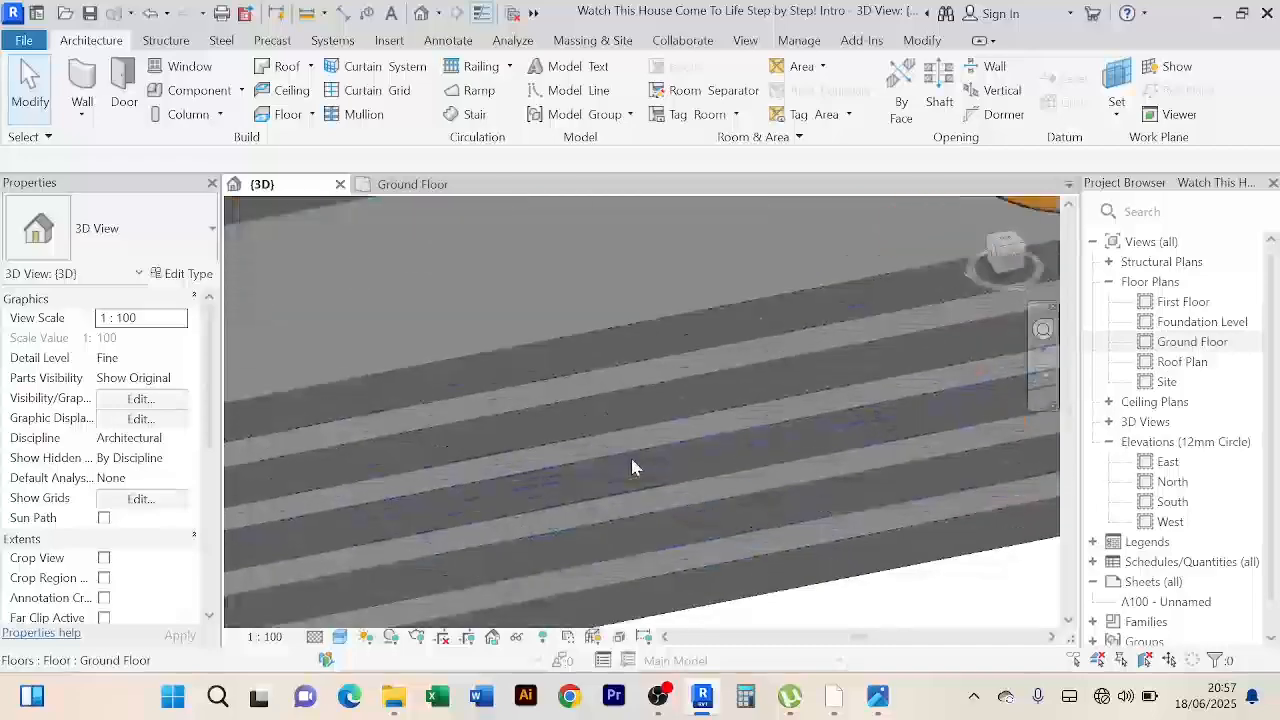
{"action": "scroll", "coordinate": [634, 465], "scroll_direction": "down", "scroll_amount": 2}
{"action": "scroll", "coordinate": [456, 523], "scroll_direction": "down", "scroll_amount": 6}
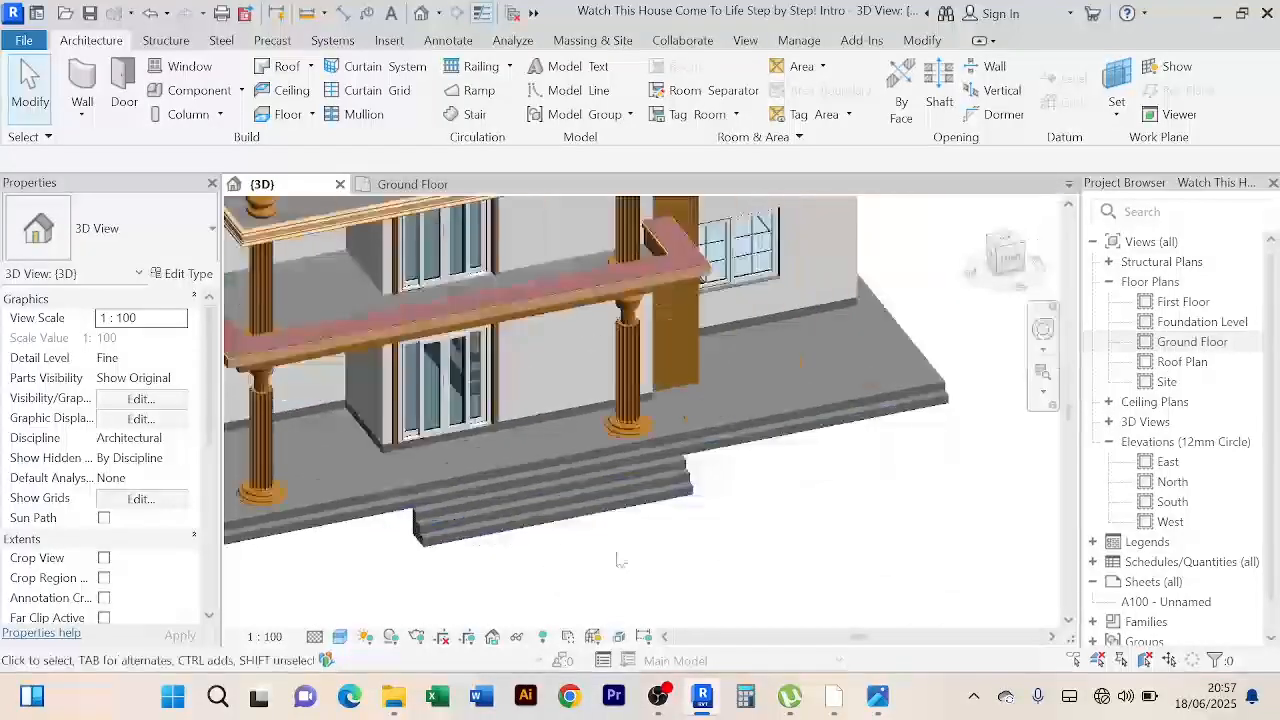
Step: Open the in-place generic model band beneath the main roof for editing and enter its sweep
{"action": "middle_click_drag", "start_coordinate": [723, 551], "coordinate": [866, 497], "text": "shift"}
{"action": "scroll", "coordinate": [829, 409], "scroll_direction": "up", "scroll_amount": 5}
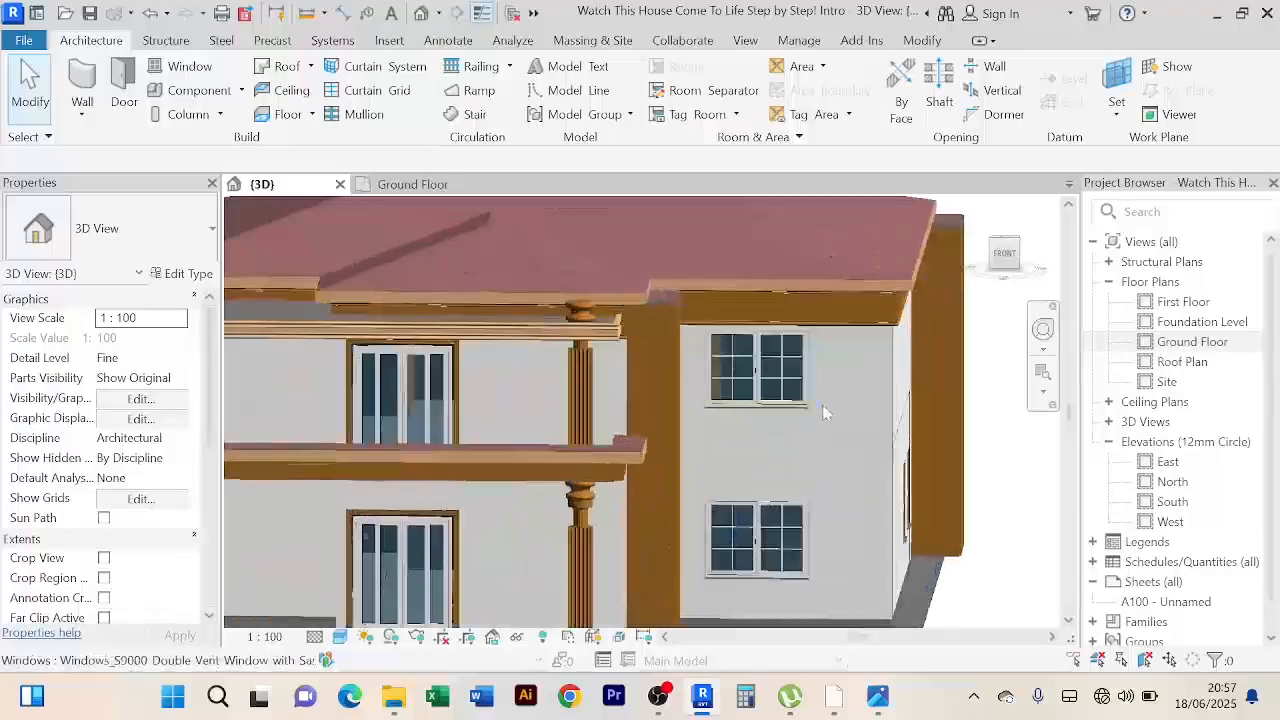
{"action": "scroll", "coordinate": [837, 455], "scroll_direction": "down", "scroll_amount": 3}
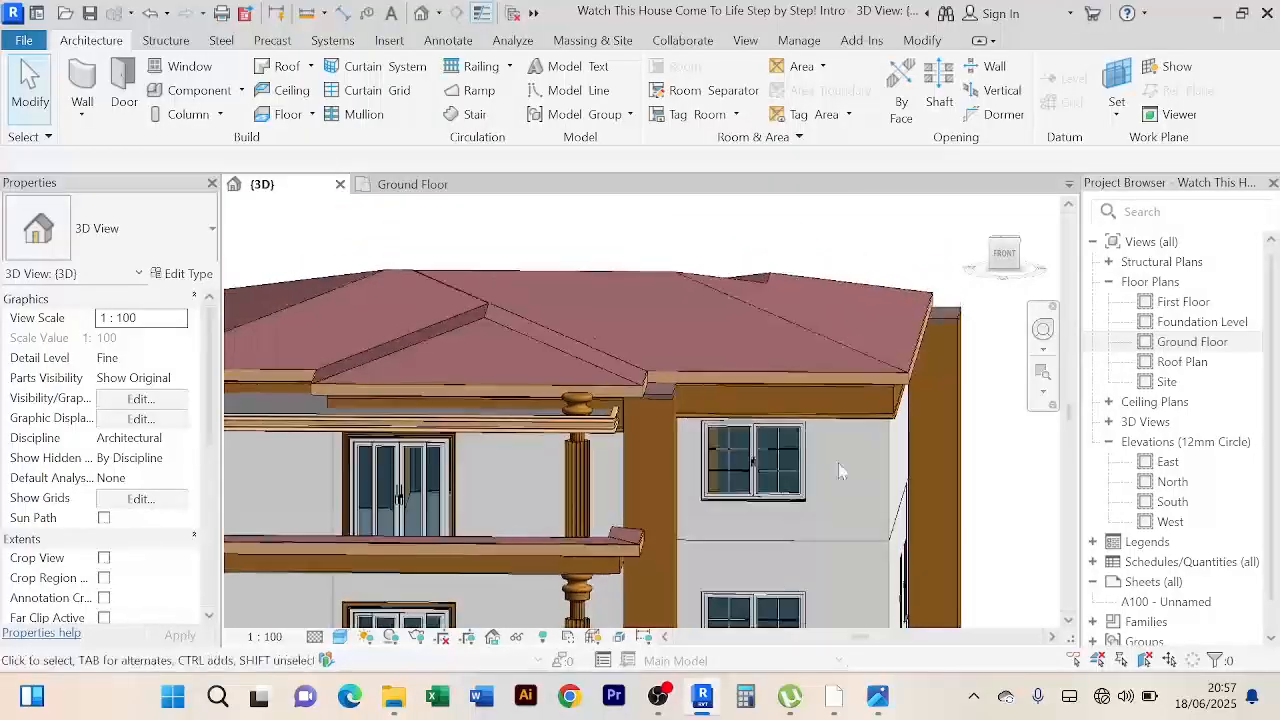
{"action": "middle_click_drag", "start_coordinate": [840, 447], "coordinate": [846, 420], "text": "shift"}
{"action": "scroll", "coordinate": [876, 434], "scroll_direction": "up", "scroll_amount": 5}
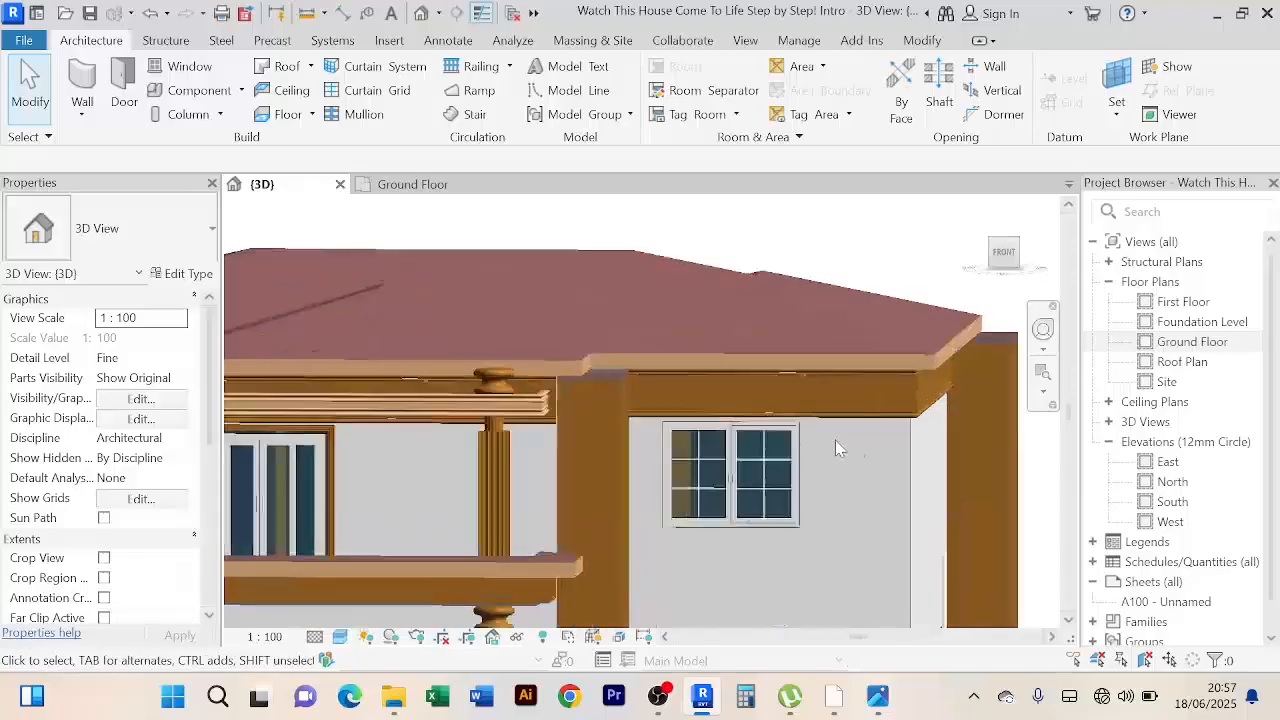
{"action": "left_click", "coordinate": [858, 414]}
{"action": "scroll", "coordinate": [851, 427], "scroll_direction": "down", "scroll_amount": 4}
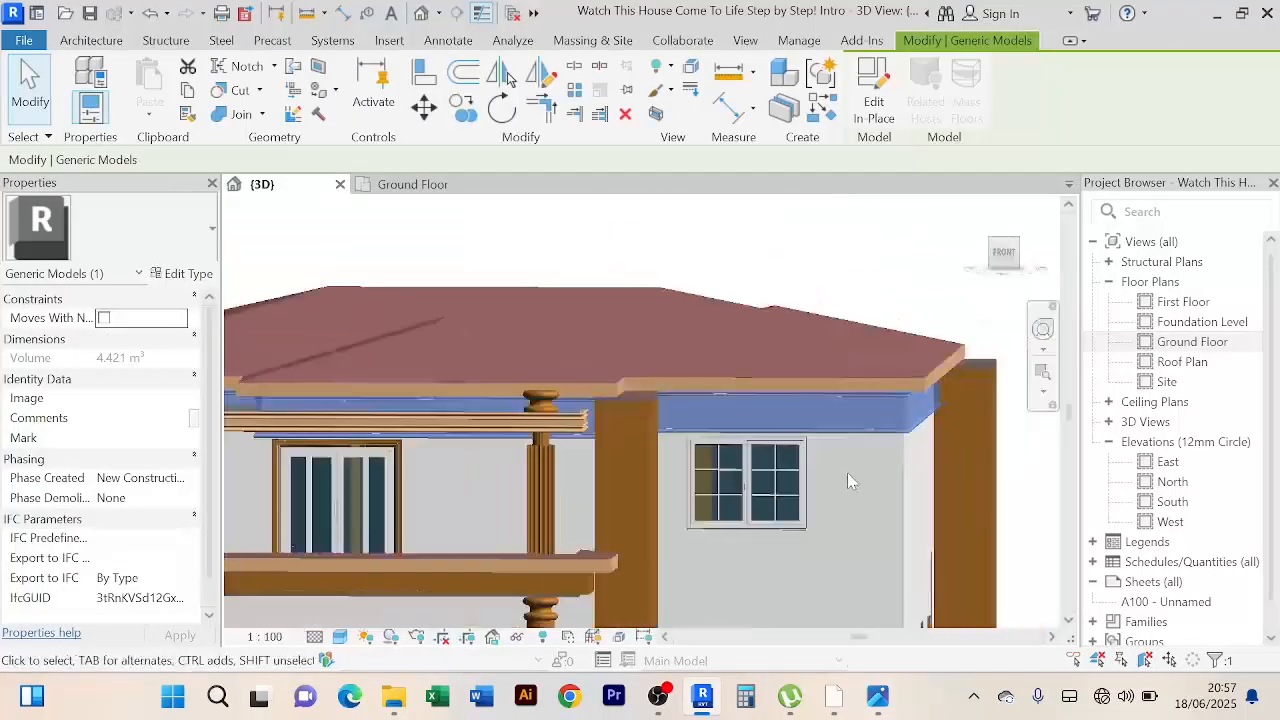
{"action": "middle_click_drag", "start_coordinate": [855, 455], "coordinate": [853, 470]}
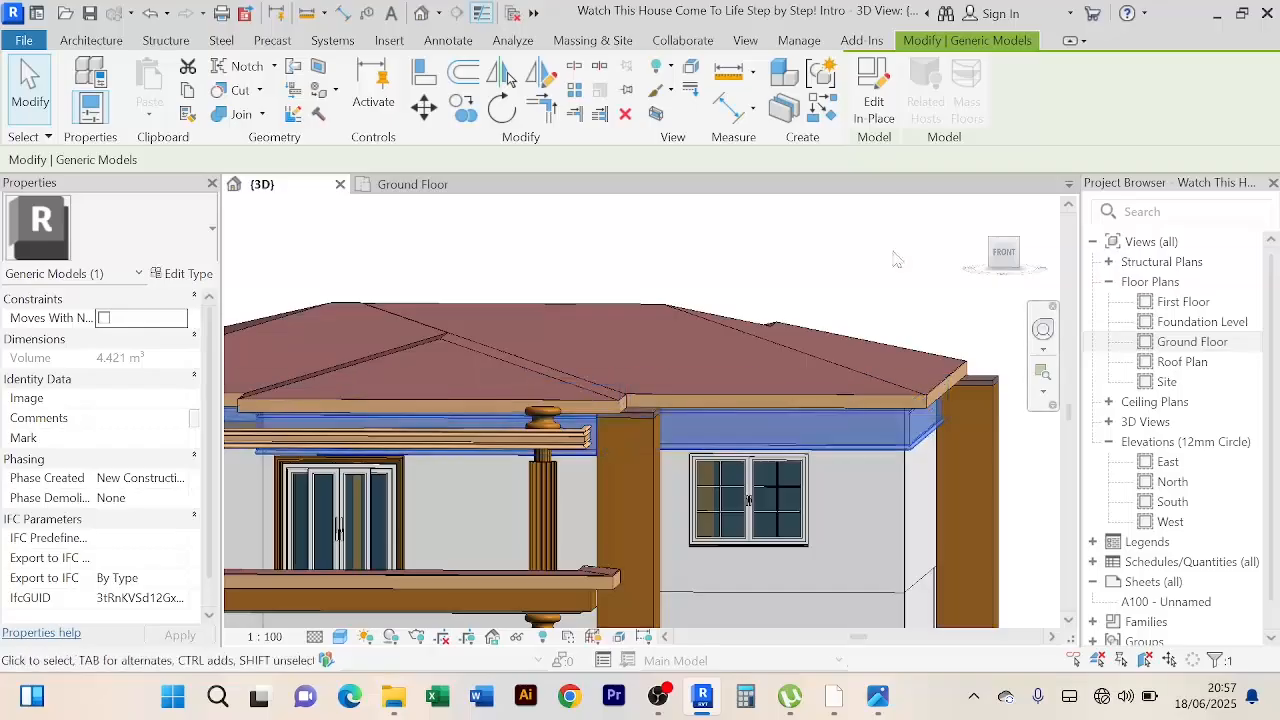
{"action": "left_click", "coordinate": [876, 108]}
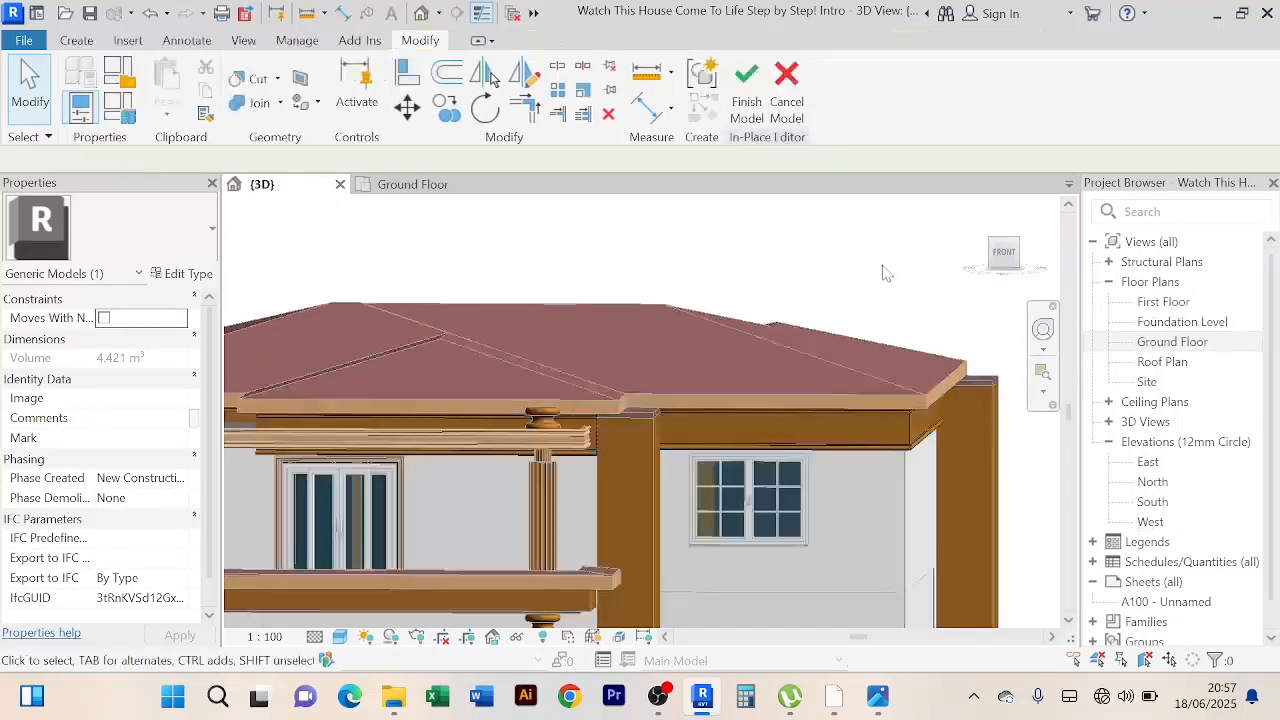
{"action": "left_click", "coordinate": [893, 447]}
{"action": "left_click", "coordinate": [749, 90]}
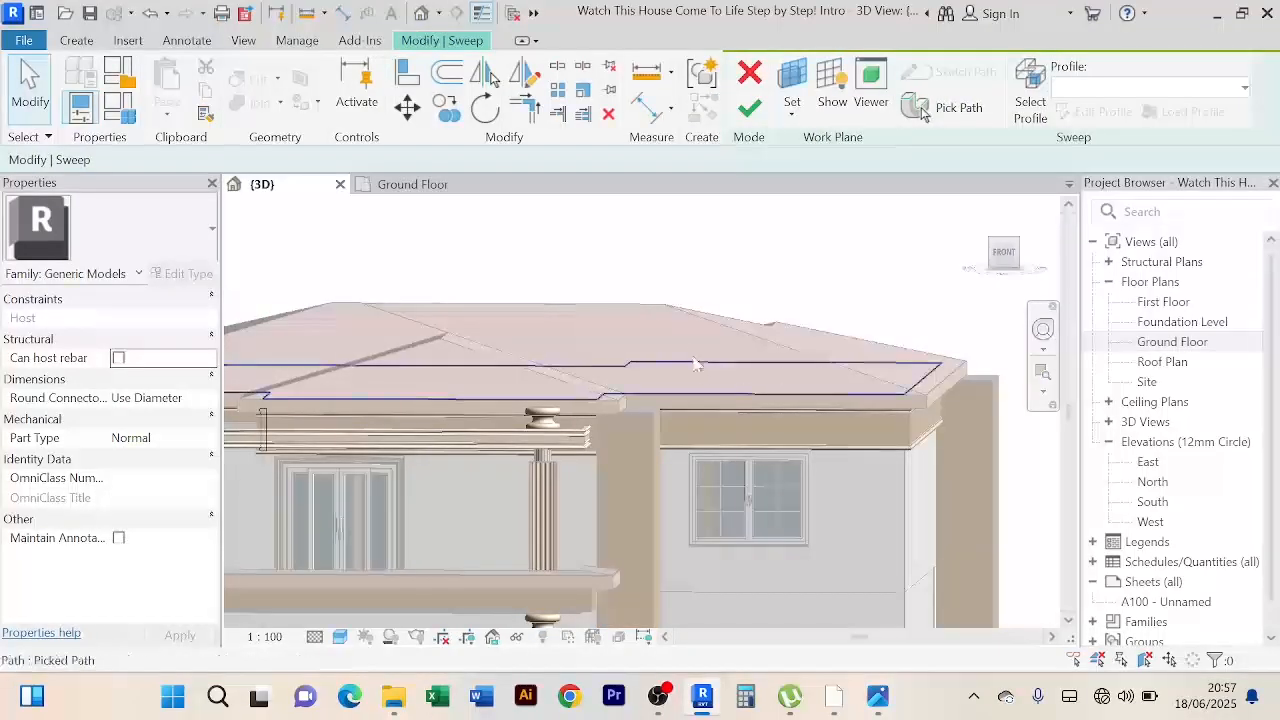
Step: Select the sweep's sketched profile under the roof edge and open it for editing
{"action": "middle_click_drag", "start_coordinate": [640, 320], "coordinate": [896, 333]}
{"action": "scroll", "coordinate": [462, 420], "scroll_direction": "up", "scroll_amount": 5}
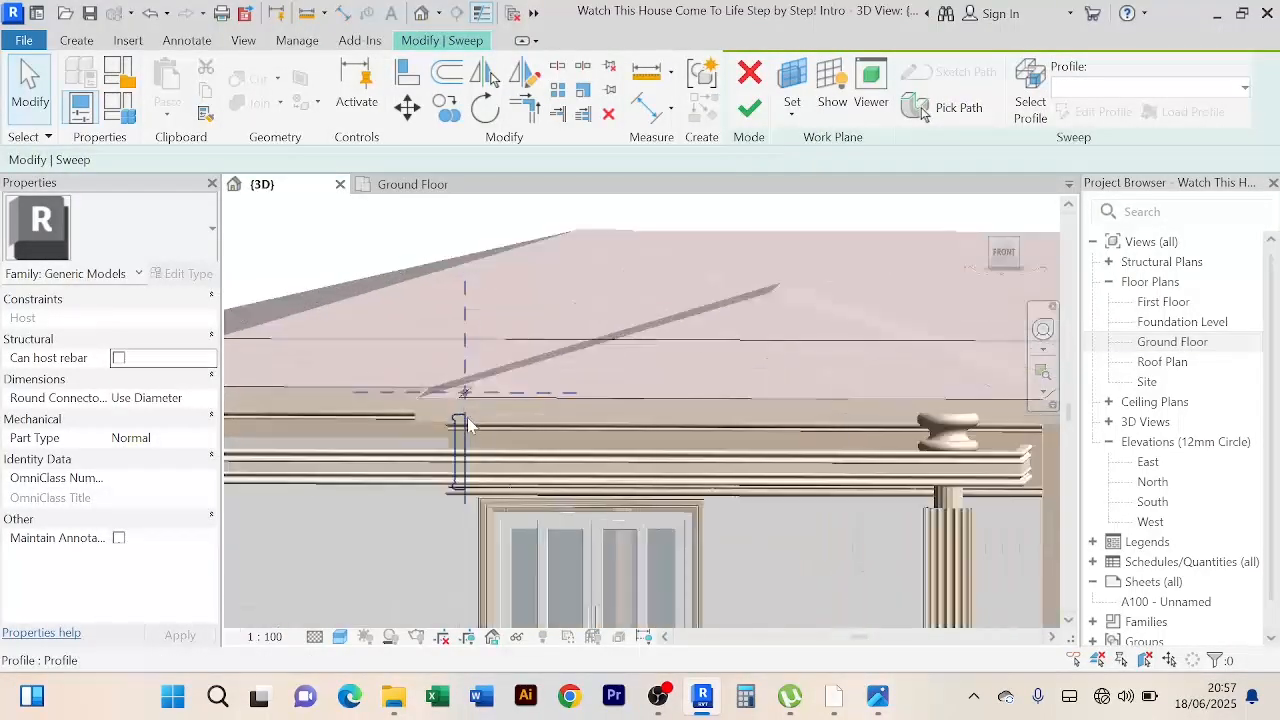
{"action": "left_click", "coordinate": [460, 368]}
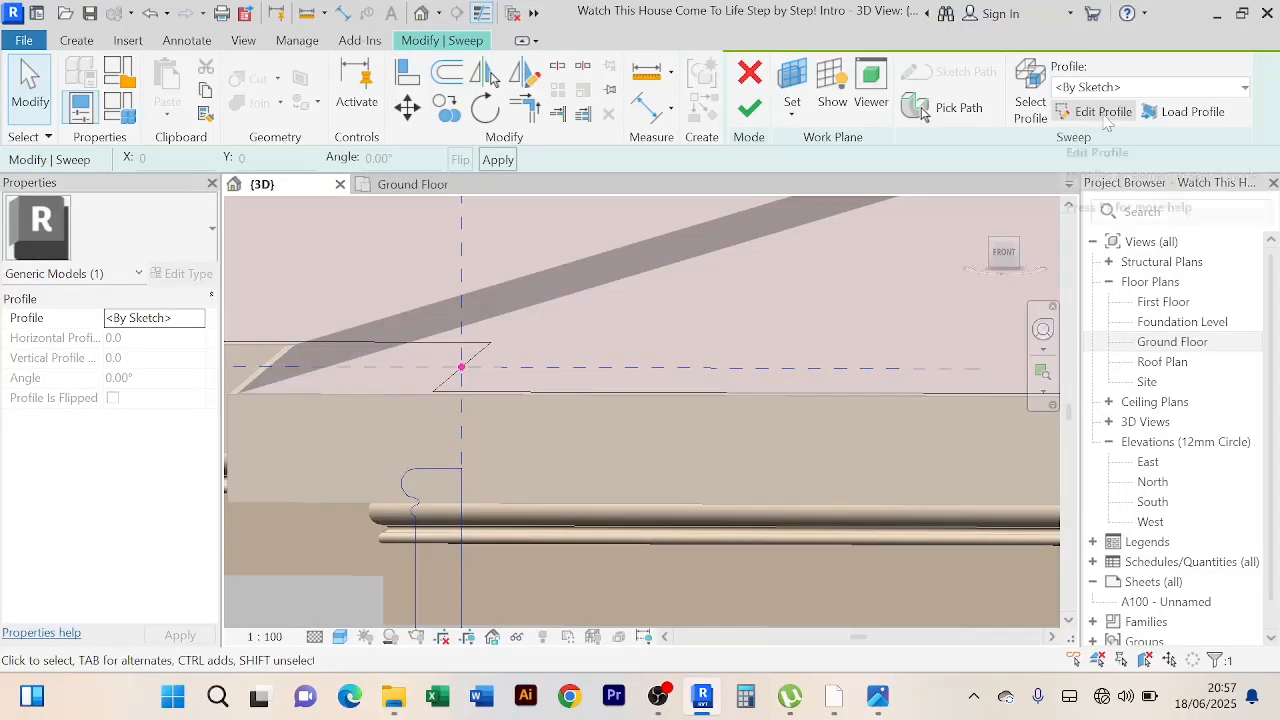
{"action": "left_click", "coordinate": [1103, 112]}
Step: Examine the band's profile sketch in the front and right views to find a direction that faces it
{"action": "left_click", "coordinate": [1009, 256]}
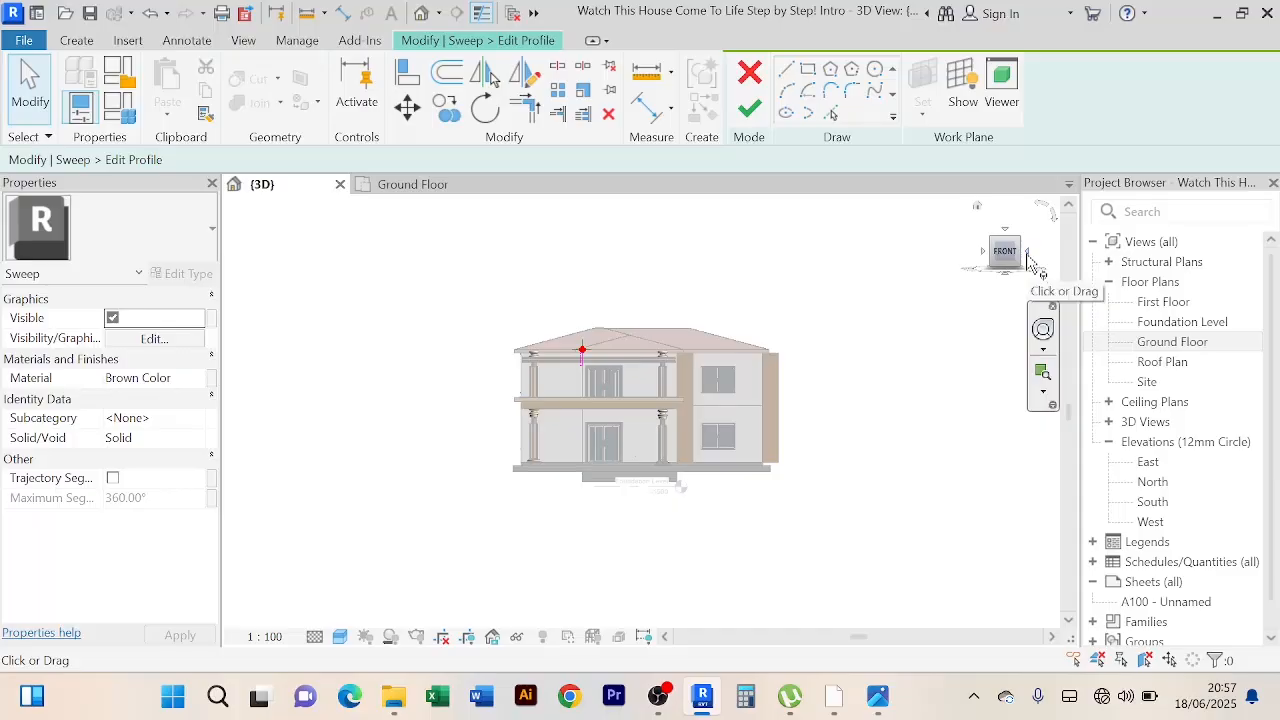
{"action": "left_click", "coordinate": [1031, 258]}
{"action": "scroll", "coordinate": [567, 352], "scroll_direction": "up", "scroll_amount": 4}
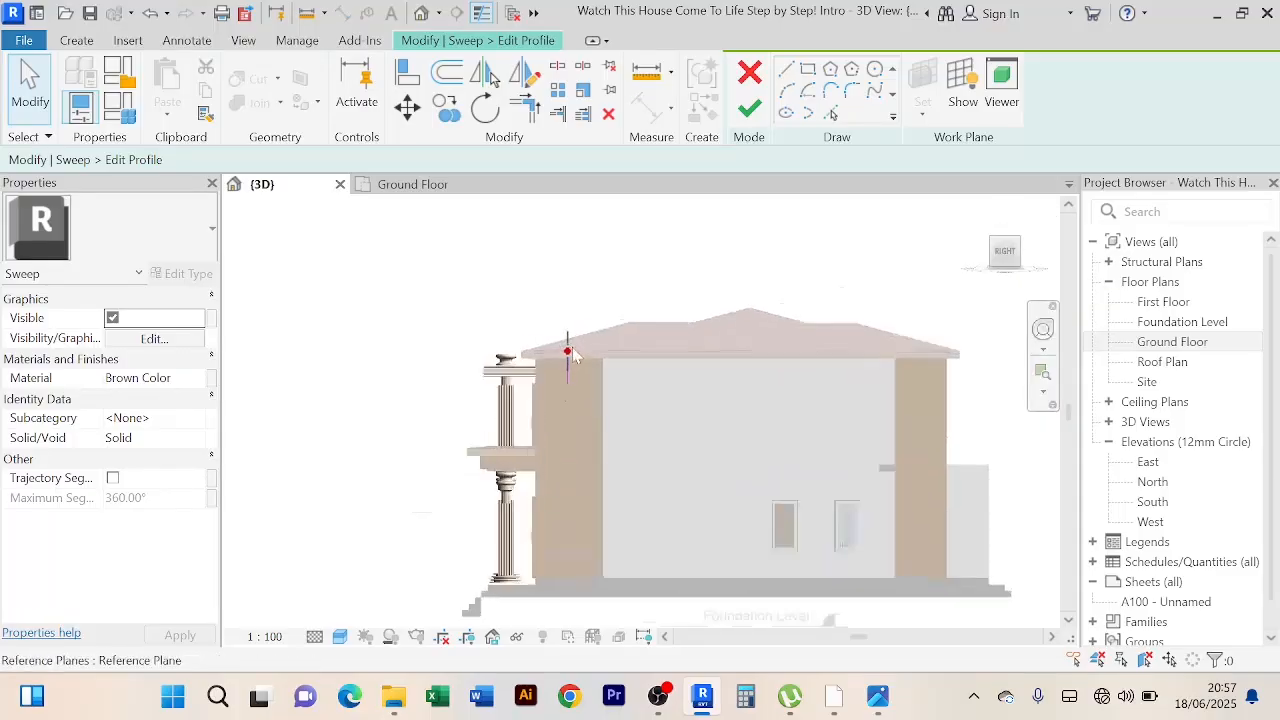
{"action": "scroll", "coordinate": [572, 354], "scroll_direction": "up", "scroll_amount": 6}
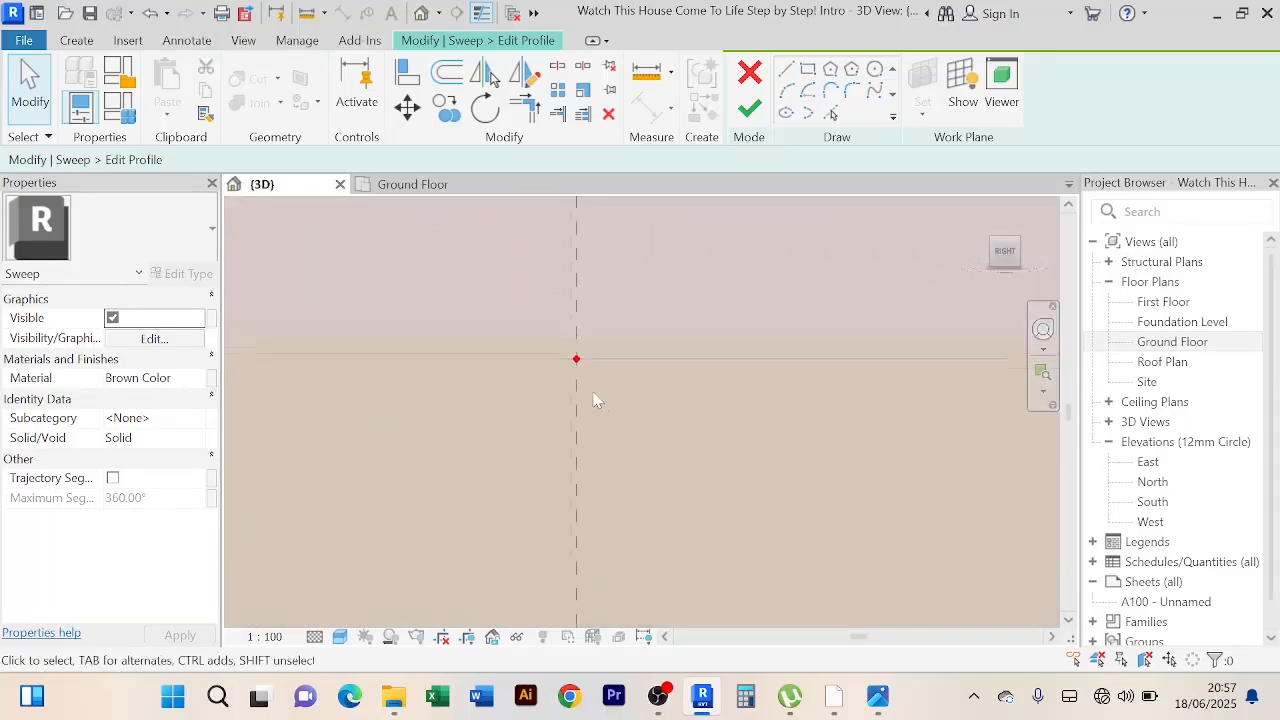
{"action": "scroll", "coordinate": [588, 381], "scroll_direction": "down", "scroll_amount": 3}
{"action": "middle_click_drag", "start_coordinate": [611, 396], "coordinate": [620, 336]}
{"action": "scroll", "coordinate": [620, 336], "scroll_direction": "down", "scroll_amount": 4}
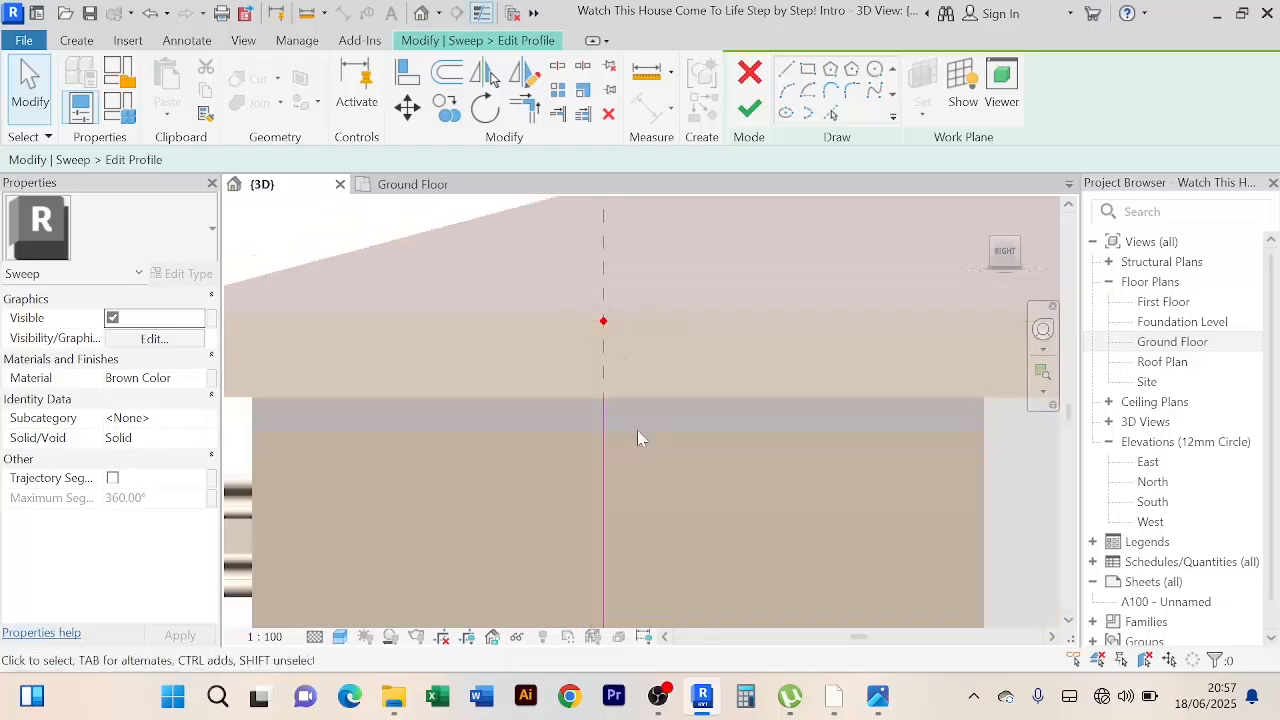
{"action": "scroll", "coordinate": [638, 415], "scroll_direction": "up", "scroll_amount": 1}
{"action": "scroll", "coordinate": [638, 412], "scroll_direction": "down", "scroll_amount": 4}
{"action": "scroll", "coordinate": [622, 428], "scroll_direction": "up", "scroll_amount": 6}
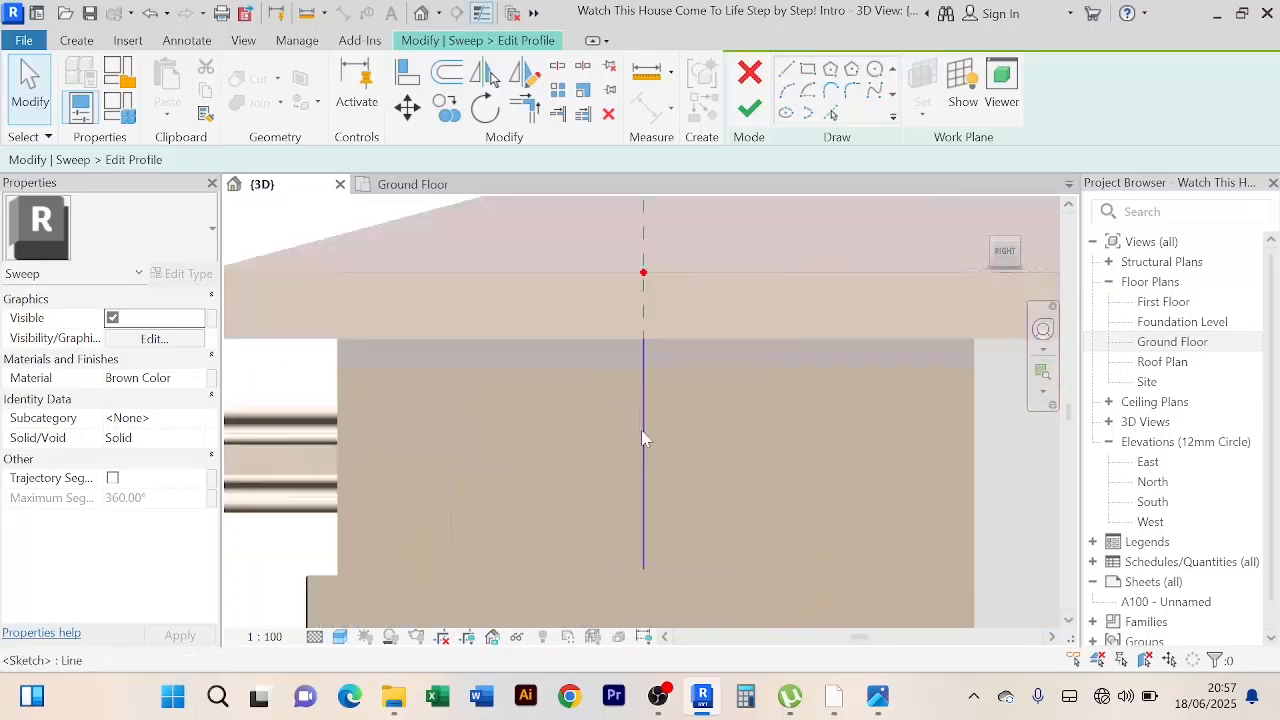
{"action": "scroll", "coordinate": [645, 430], "scroll_direction": "down", "scroll_amount": 3}
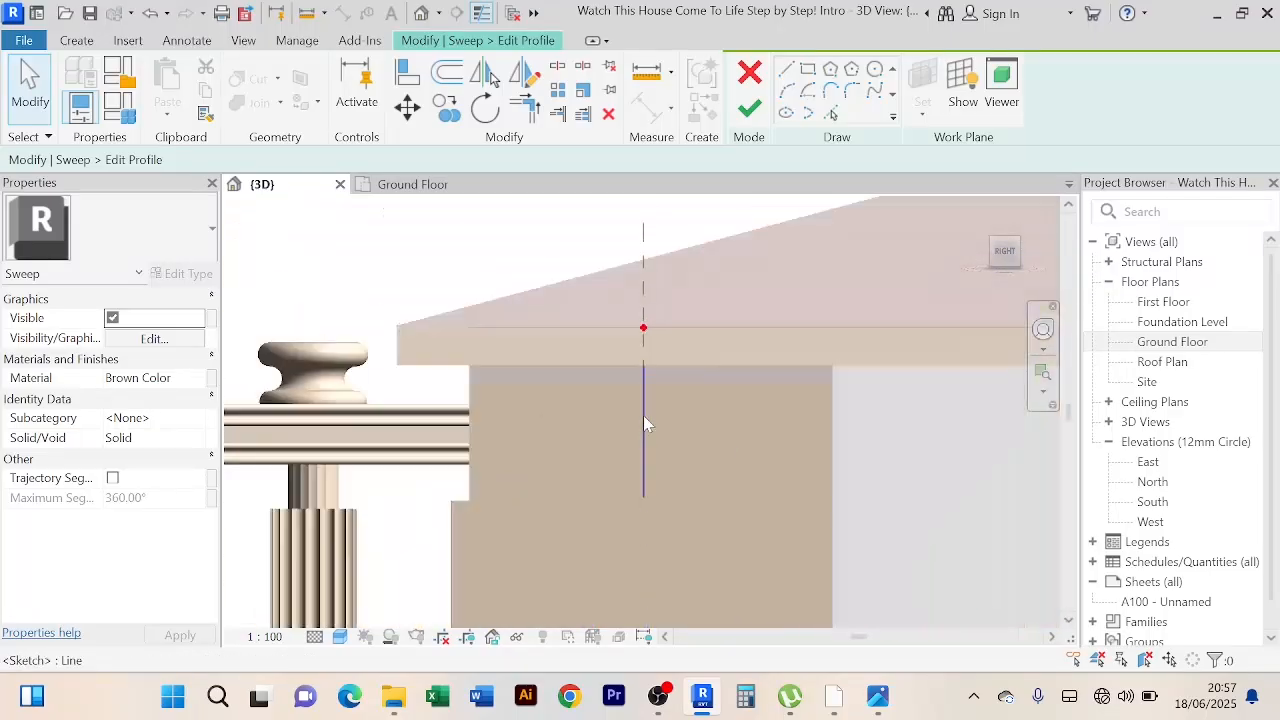
{"action": "scroll", "coordinate": [645, 385], "scroll_direction": "down", "scroll_amount": 5}
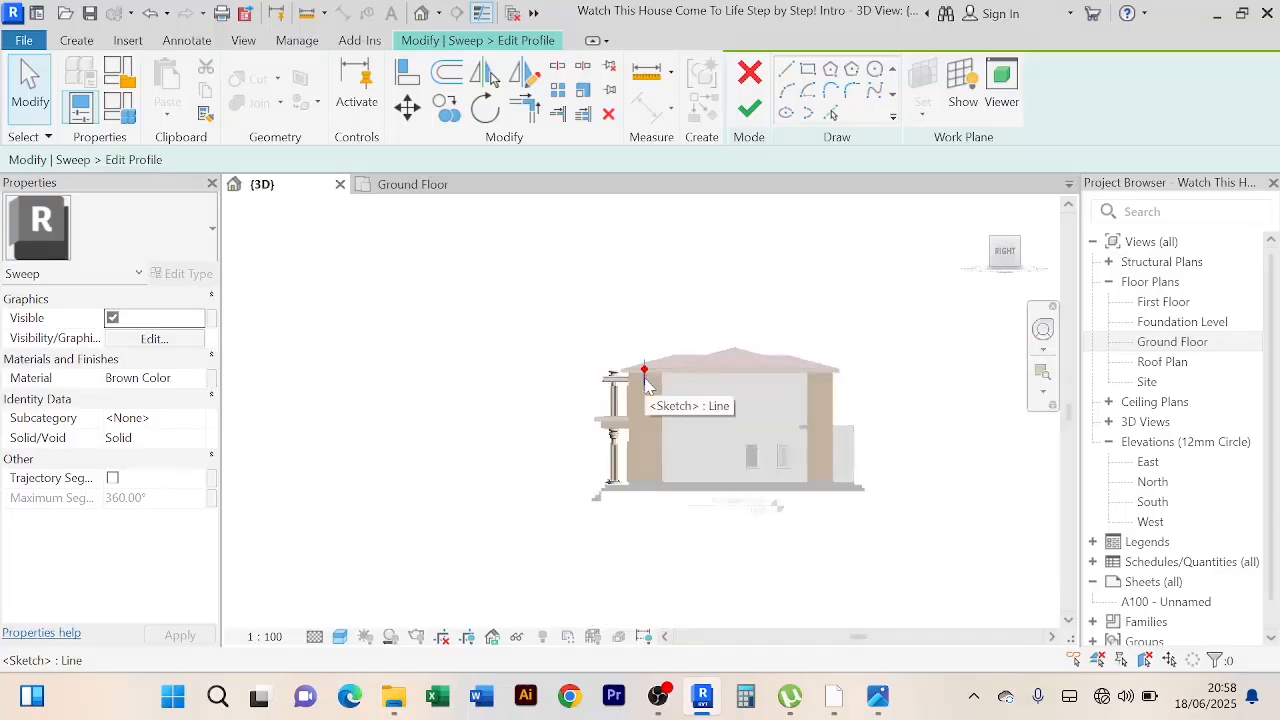
{"action": "scroll", "coordinate": [644, 365], "scroll_direction": "up", "scroll_amount": 1}
{"action": "scroll", "coordinate": [643, 357], "scroll_direction": "up", "scroll_amount": 6}
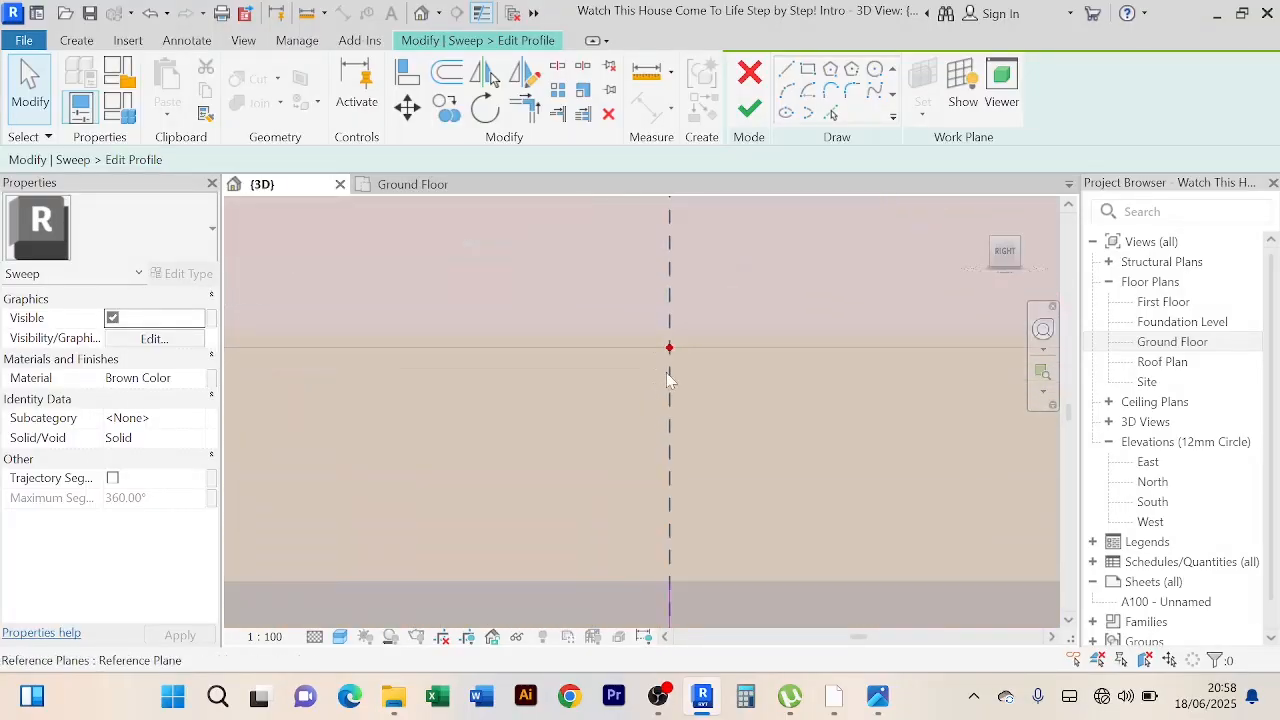
{"action": "scroll", "coordinate": [666, 357], "scroll_direction": "up", "scroll_amount": 4}
{"action": "scroll", "coordinate": [665, 354], "scroll_direction": "down", "scroll_amount": 6}
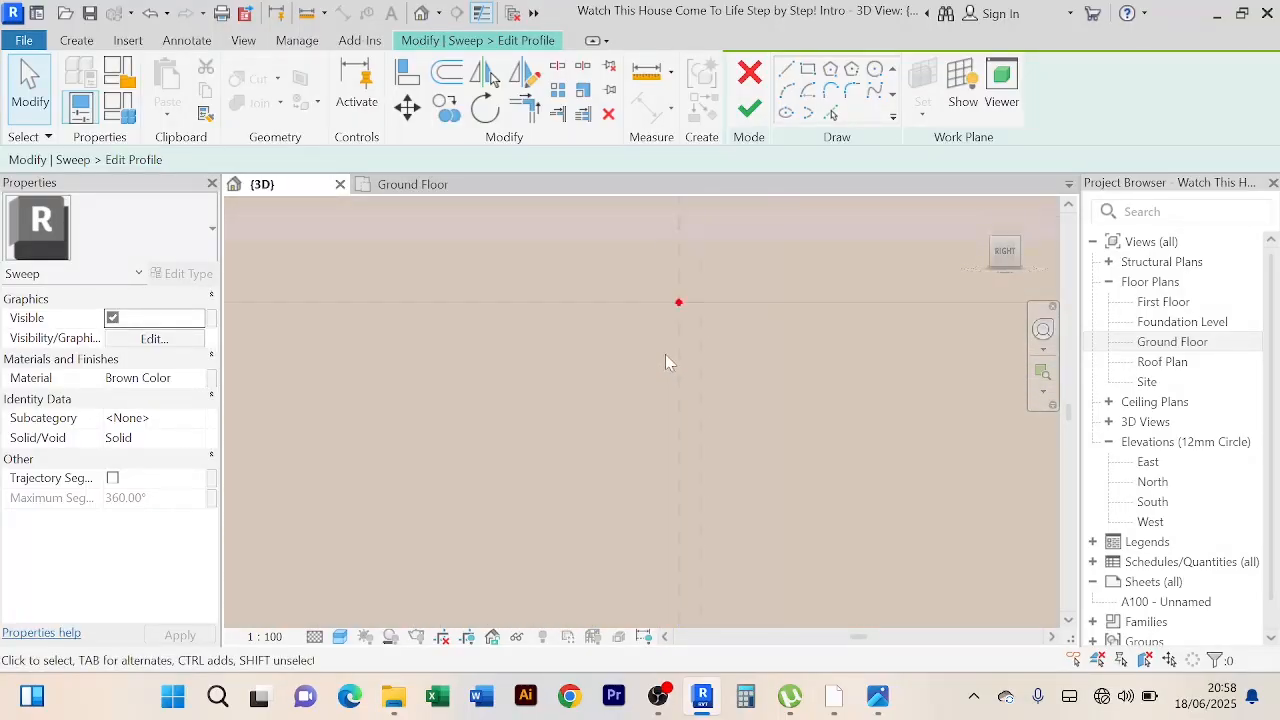
{"action": "scroll", "coordinate": [673, 352], "scroll_direction": "down", "scroll_amount": 4}
{"action": "left_click", "coordinate": [671, 343]}
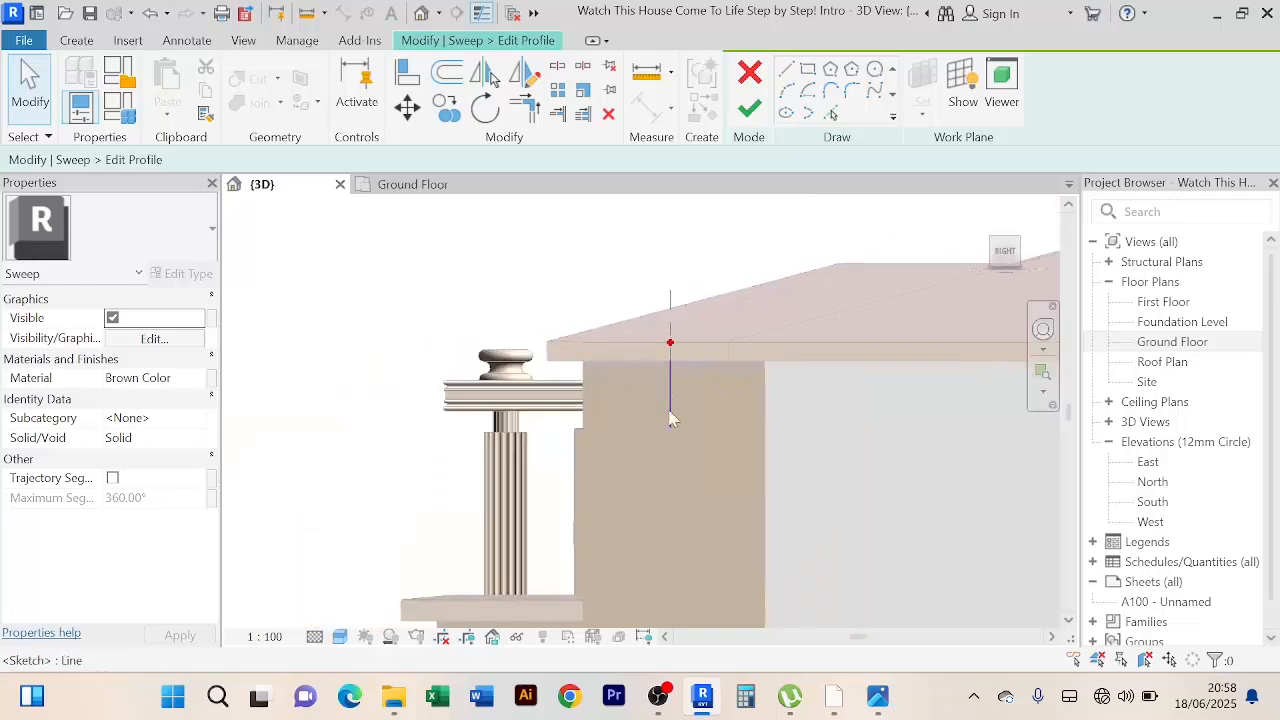
{"action": "scroll", "coordinate": [673, 428], "scroll_direction": "up", "scroll_amount": 2}
{"action": "scroll", "coordinate": [674, 428], "scroll_direction": "down", "scroll_amount": 4}
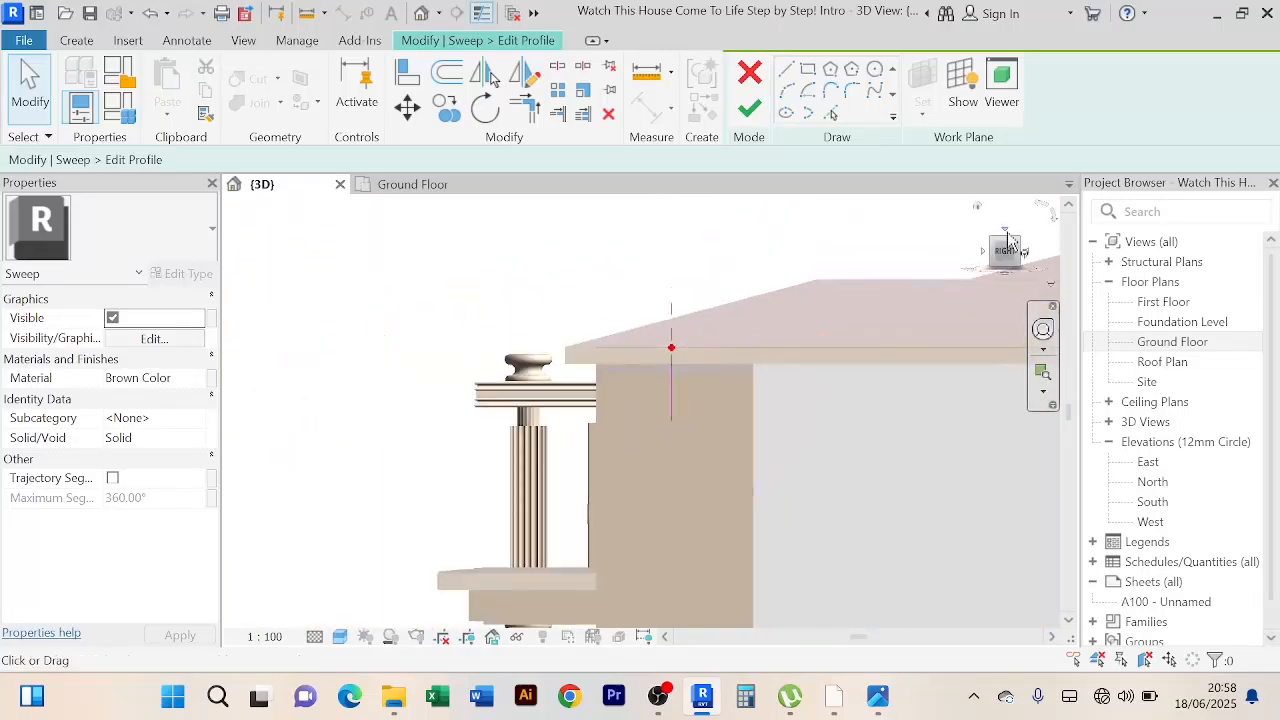
Step: Face the profile in the back view, move its lower moulding lines up to shorten the band, and finish the sweep
{"action": "left_click", "coordinate": [1028, 259]}
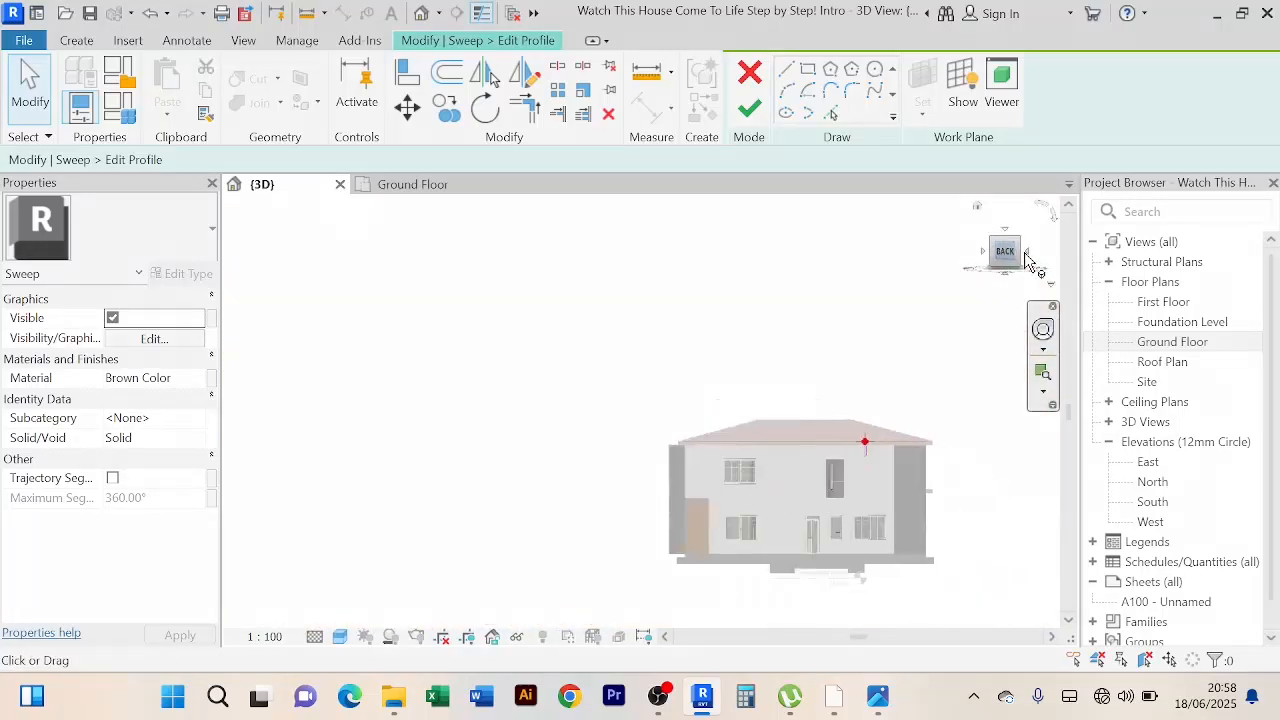
{"action": "scroll", "coordinate": [731, 346], "scroll_direction": "up", "scroll_amount": 6}
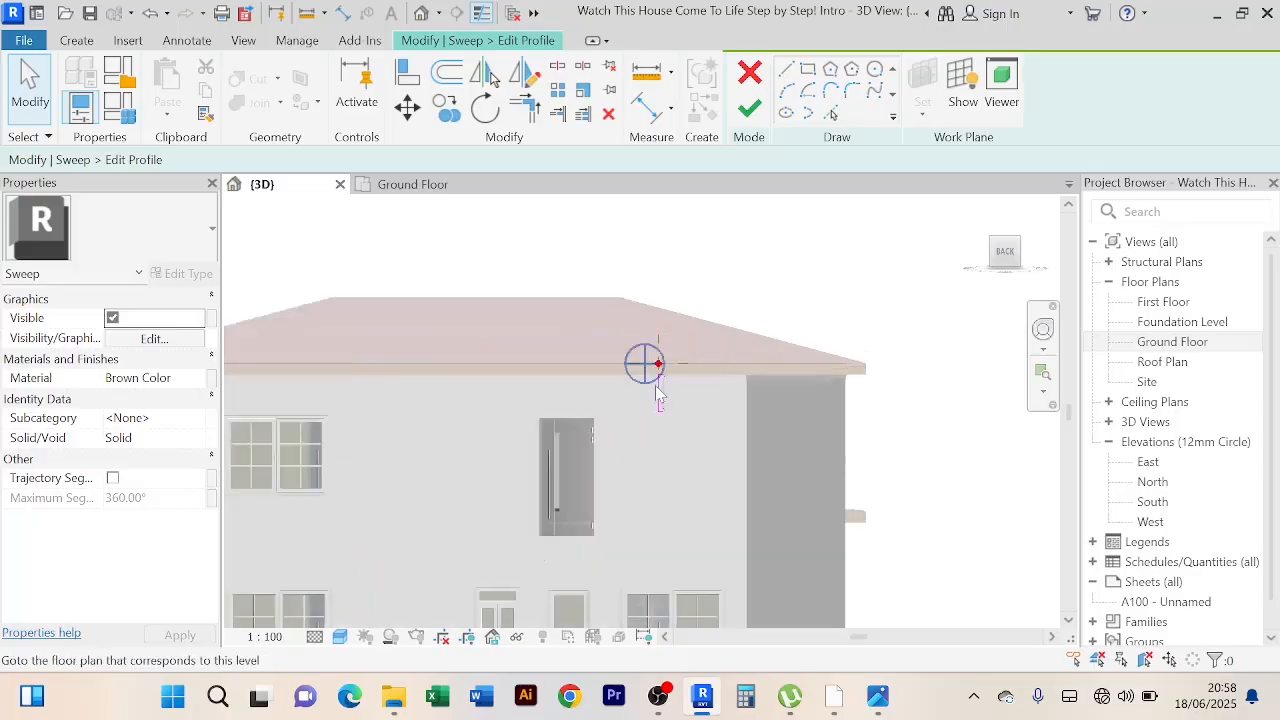
{"action": "scroll", "coordinate": [748, 392], "scroll_direction": "up", "scroll_amount": 3}
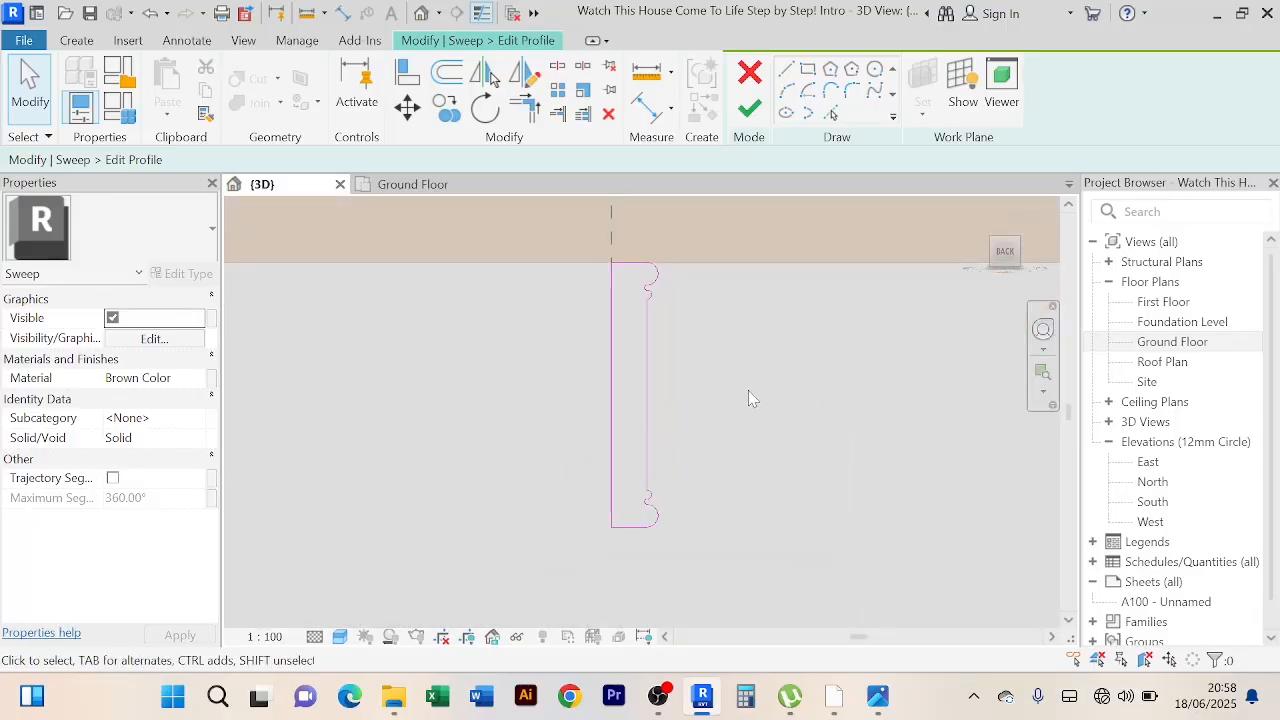
{"action": "left_click", "coordinate": [631, 541]}
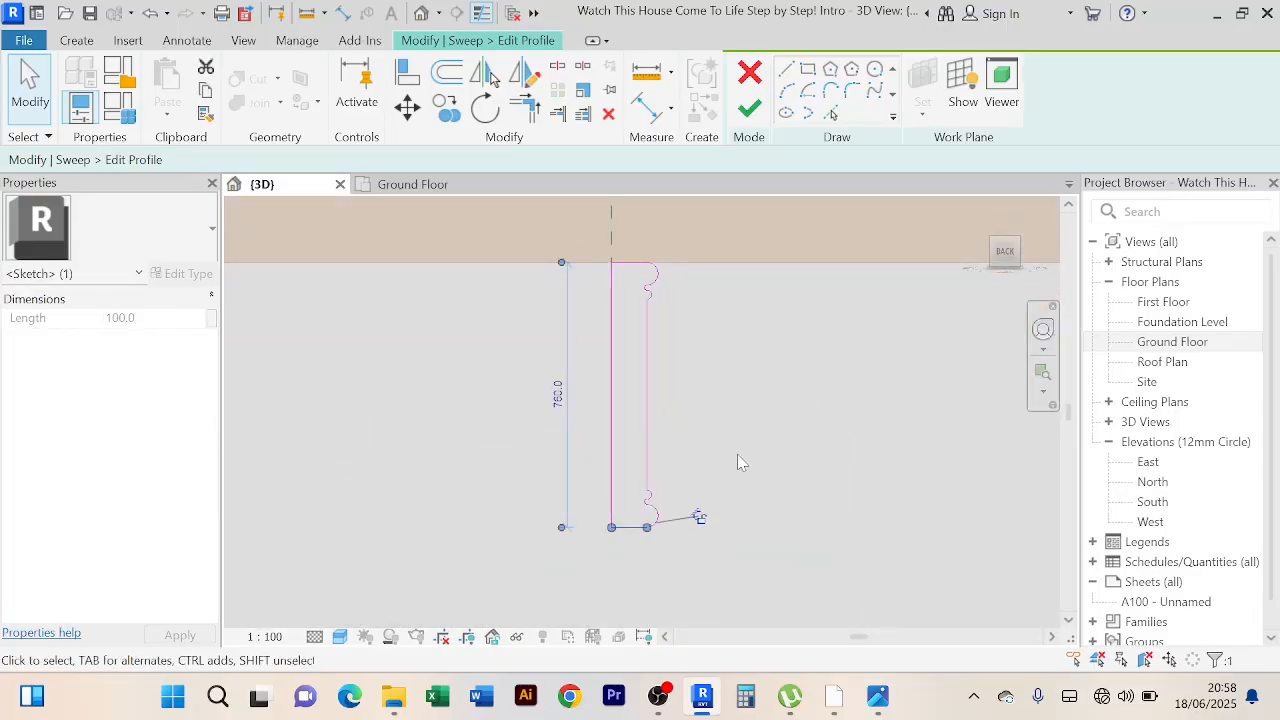
{"action": "left_click", "coordinate": [737, 457]}
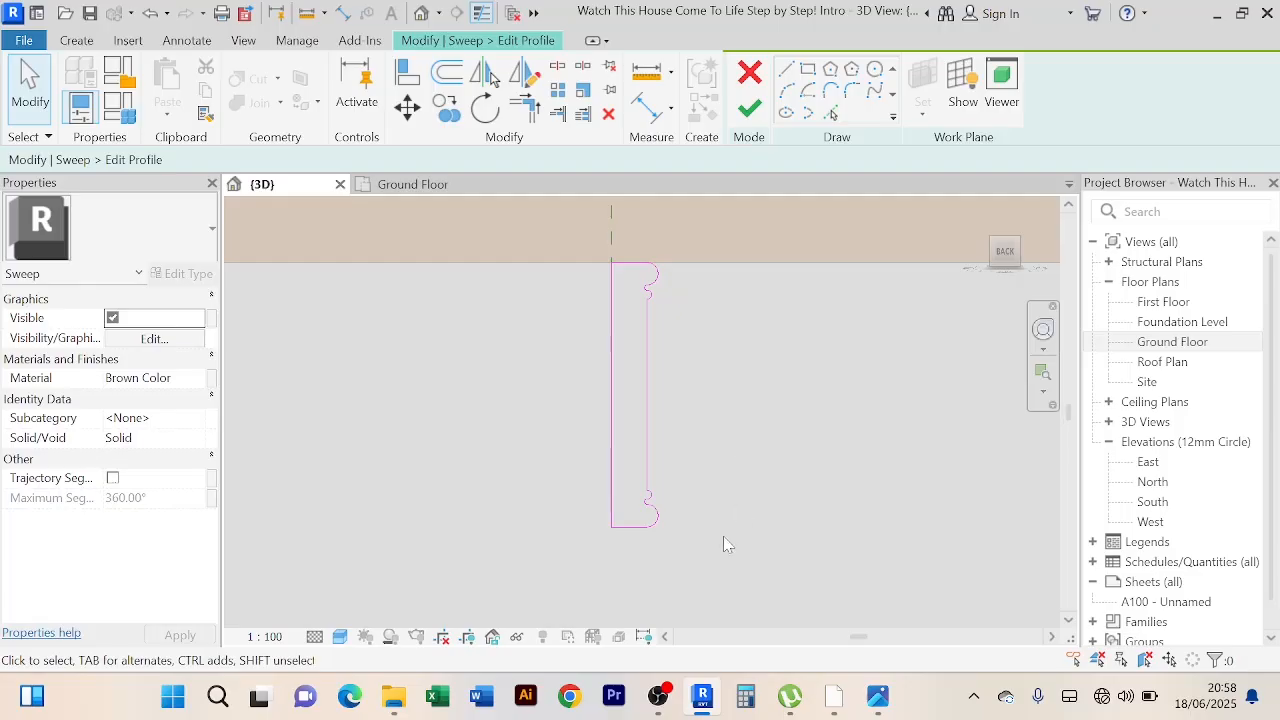
{"action": "mouse_move", "coordinate": [723, 536]}
{"action": "left_mouse_down"}
{"action": "mouse_move", "coordinate": [588, 502]}
{"action": "mouse_move", "coordinate": [565, 461]}
{"action": "left_mouse_up"}
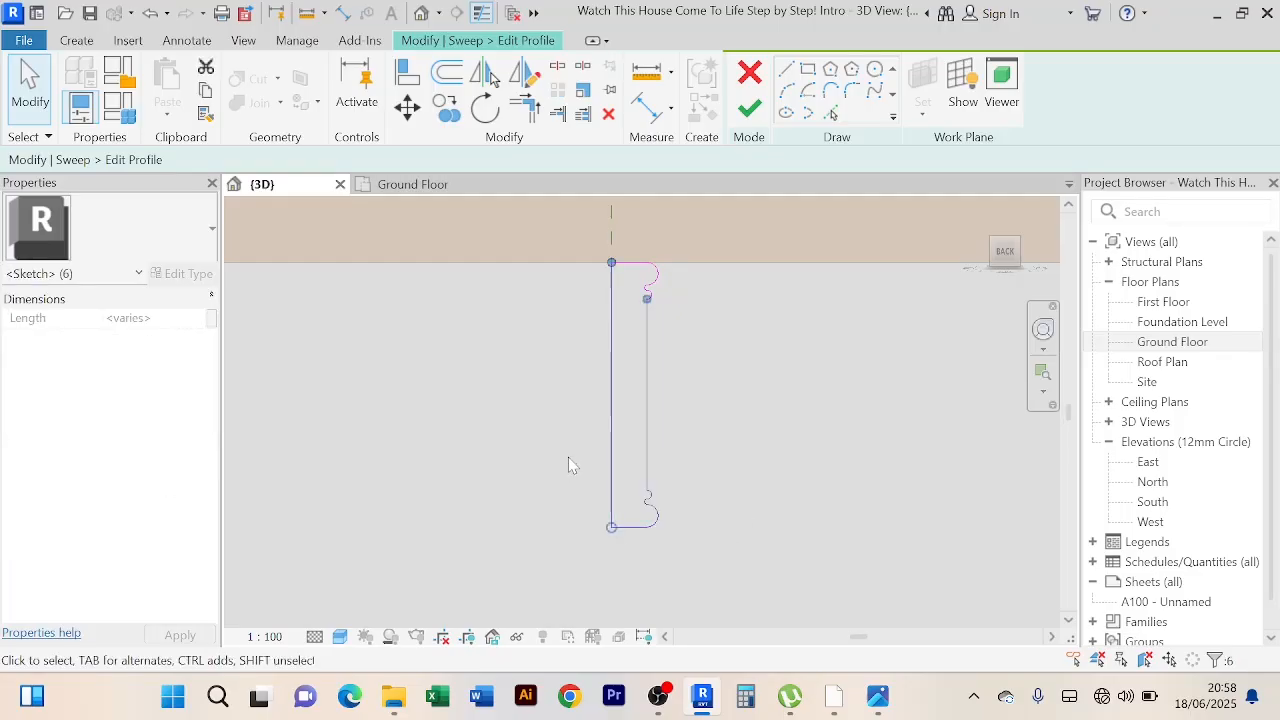
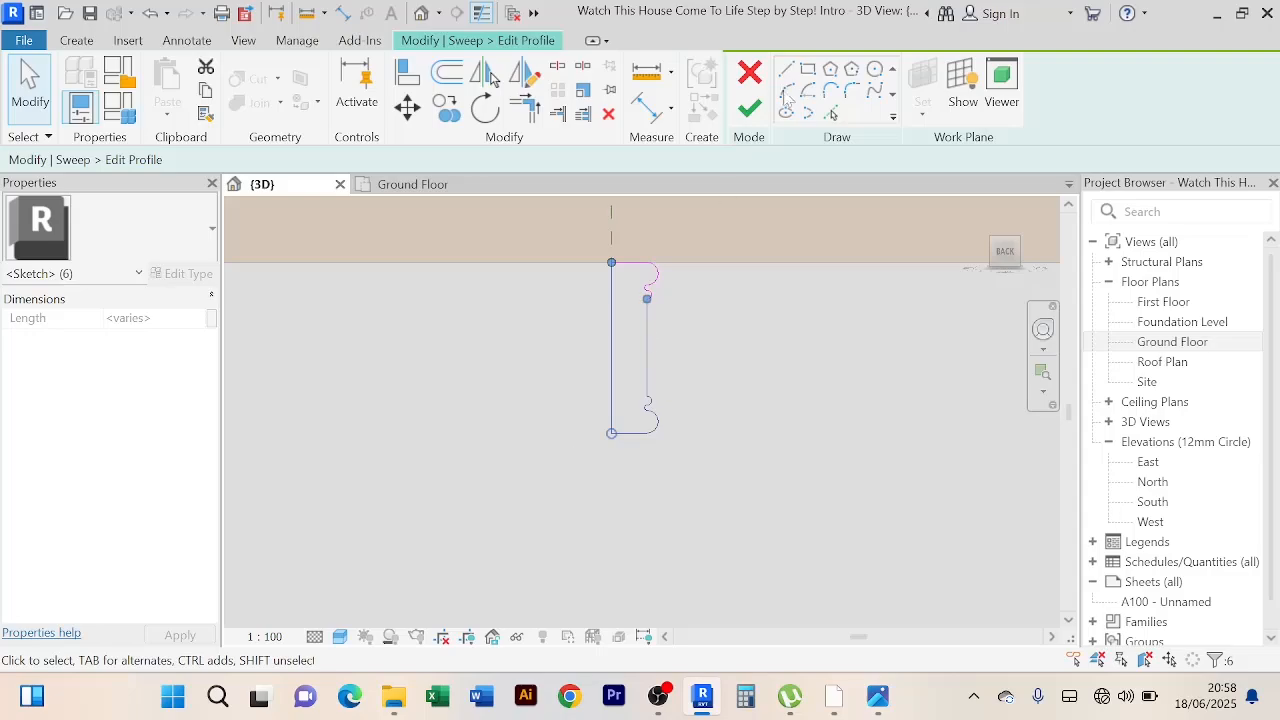
{"action": "left_click", "coordinate": [750, 110]}
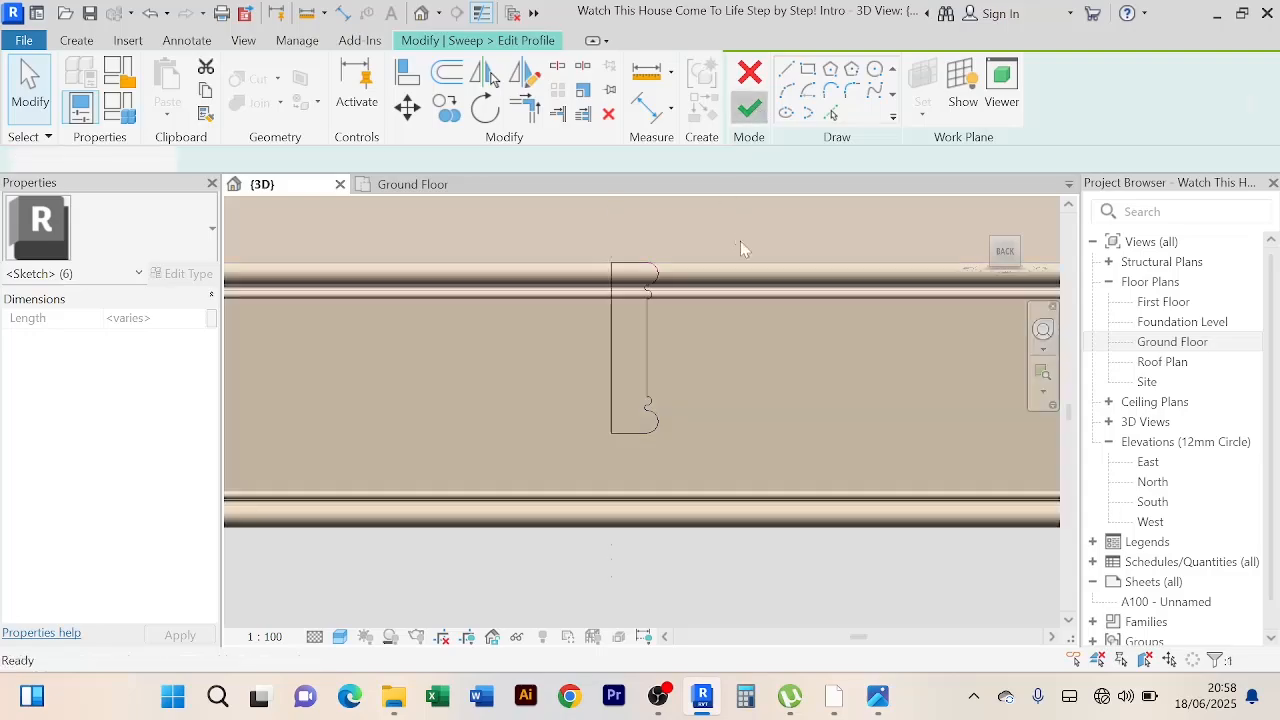
{"action": "left_click", "coordinate": [752, 110]}
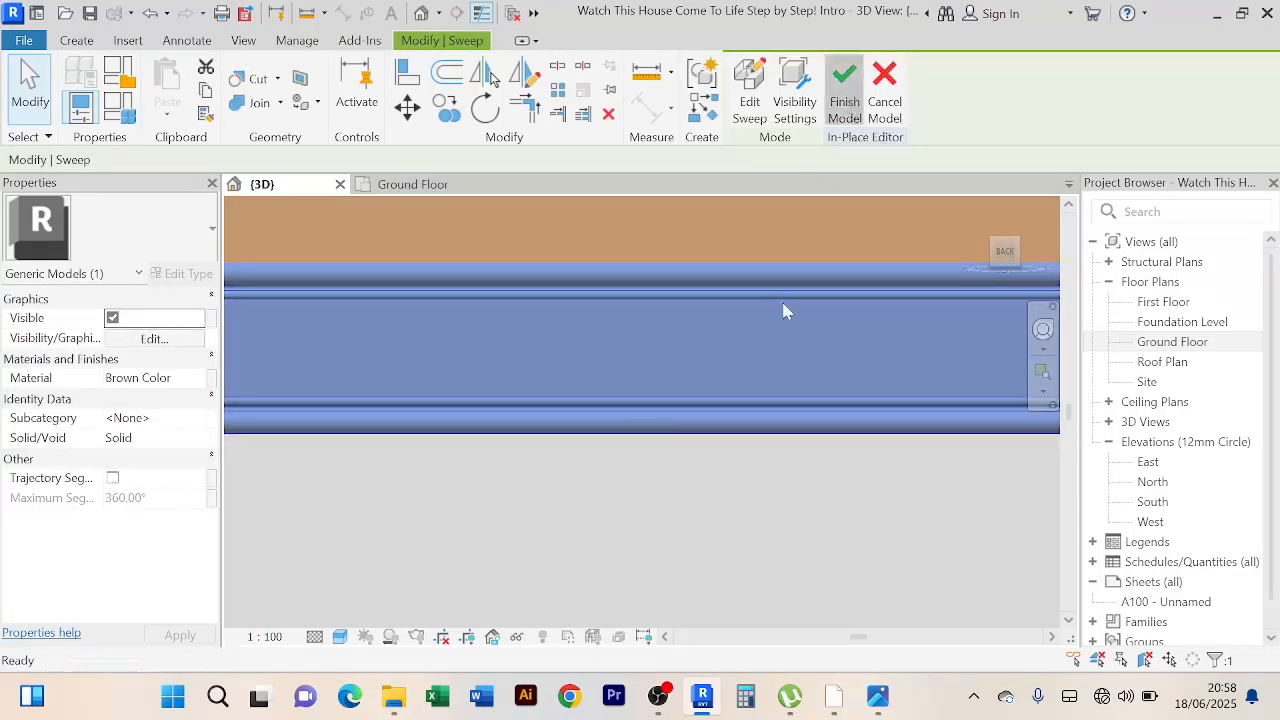
Step: Examine the shortened band beneath the roof in 3D from the back and the front of the house
{"action": "scroll", "coordinate": [783, 311], "scroll_direction": "down", "scroll_amount": 5}
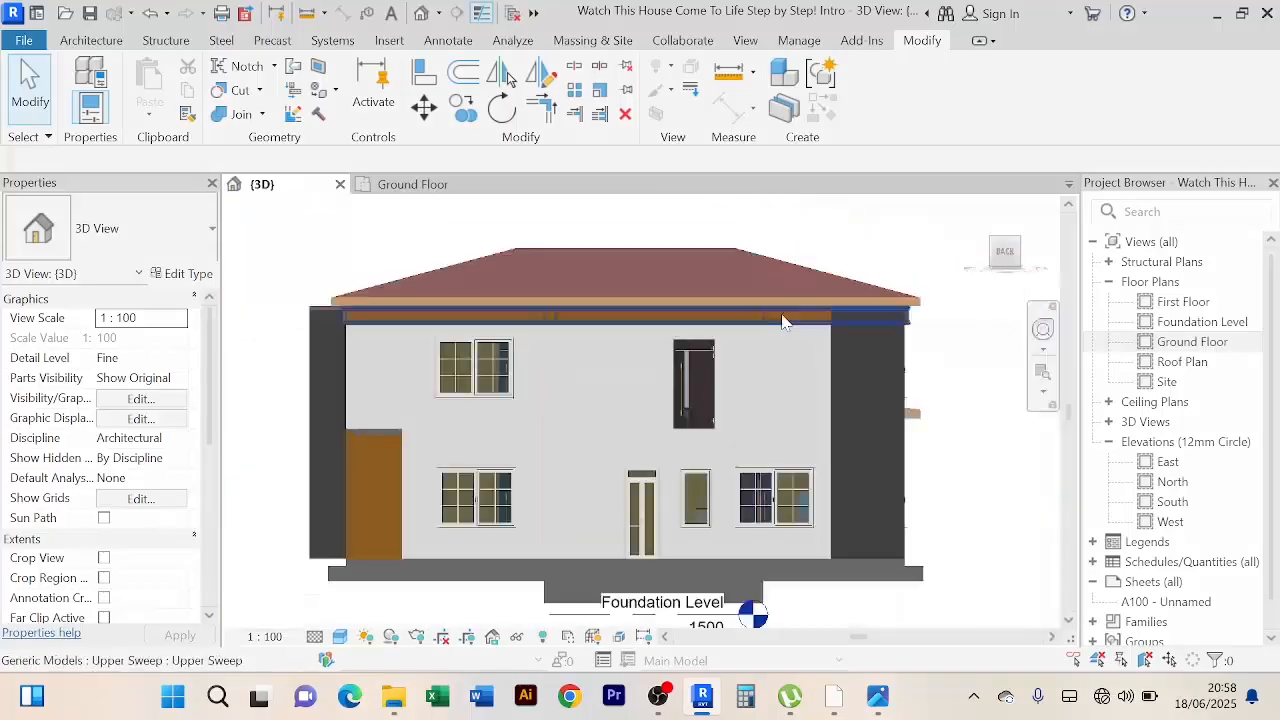
{"action": "scroll", "coordinate": [783, 321], "scroll_direction": "down", "scroll_amount": 4}
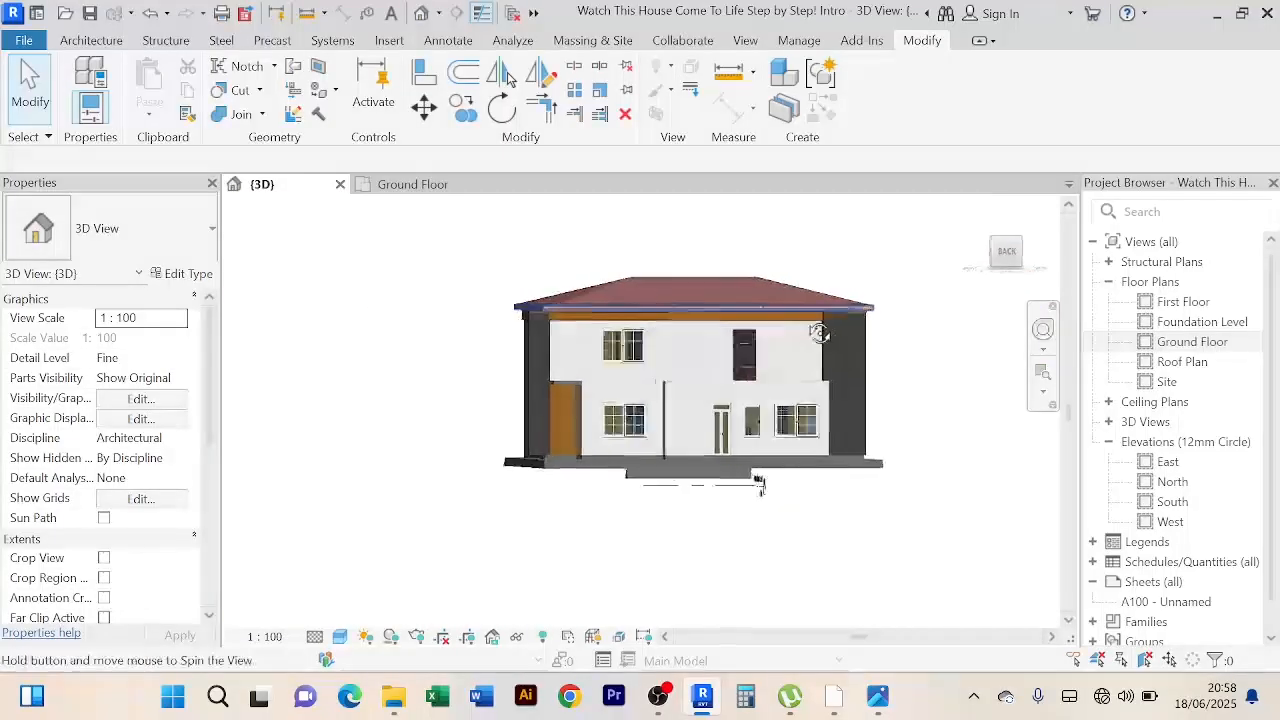
{"action": "mouse_move", "coordinate": [820, 333]}
{"action": "middle_mouse_down", "text": "shift"}
{"action": "mouse_move", "coordinate": [880, 357]}
{"action": "mouse_move", "coordinate": [860, 410]}
{"action": "mouse_move", "coordinate": [766, 471]}
{"action": "mouse_move", "coordinate": [891, 437]}
{"action": "mouse_move", "coordinate": [812, 345]}
{"action": "middle_mouse_up", "text": "shift"}
{"action": "scroll", "coordinate": [812, 345], "scroll_direction": "up", "scroll_amount": 6}
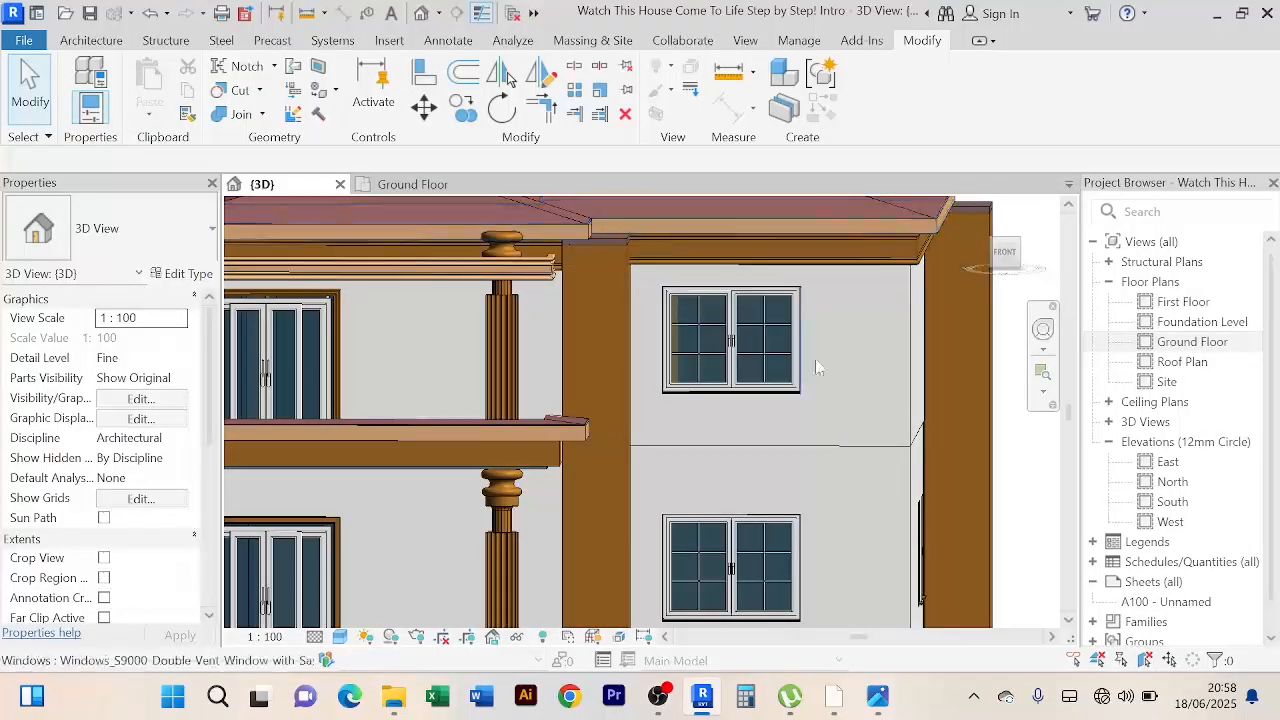
{"action": "scroll", "coordinate": [856, 345], "scroll_direction": "down", "scroll_amount": 3}
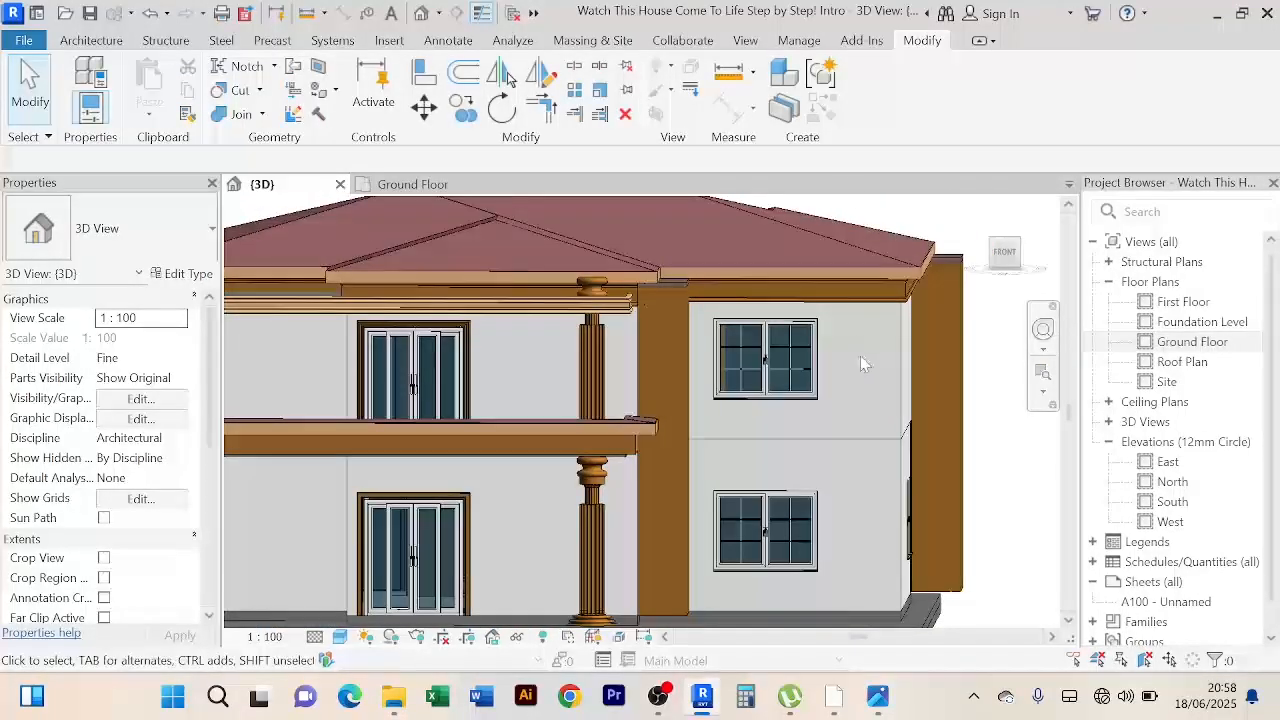
{"action": "scroll", "coordinate": [860, 355], "scroll_direction": "down", "scroll_amount": 2}
{"action": "mouse_move", "coordinate": [860, 355]}
{"action": "middle_mouse_down", "text": "shift"}
{"action": "mouse_move", "coordinate": [881, 347]}
{"action": "mouse_move", "coordinate": [868, 355]}
{"action": "middle_mouse_up", "text": "shift"}
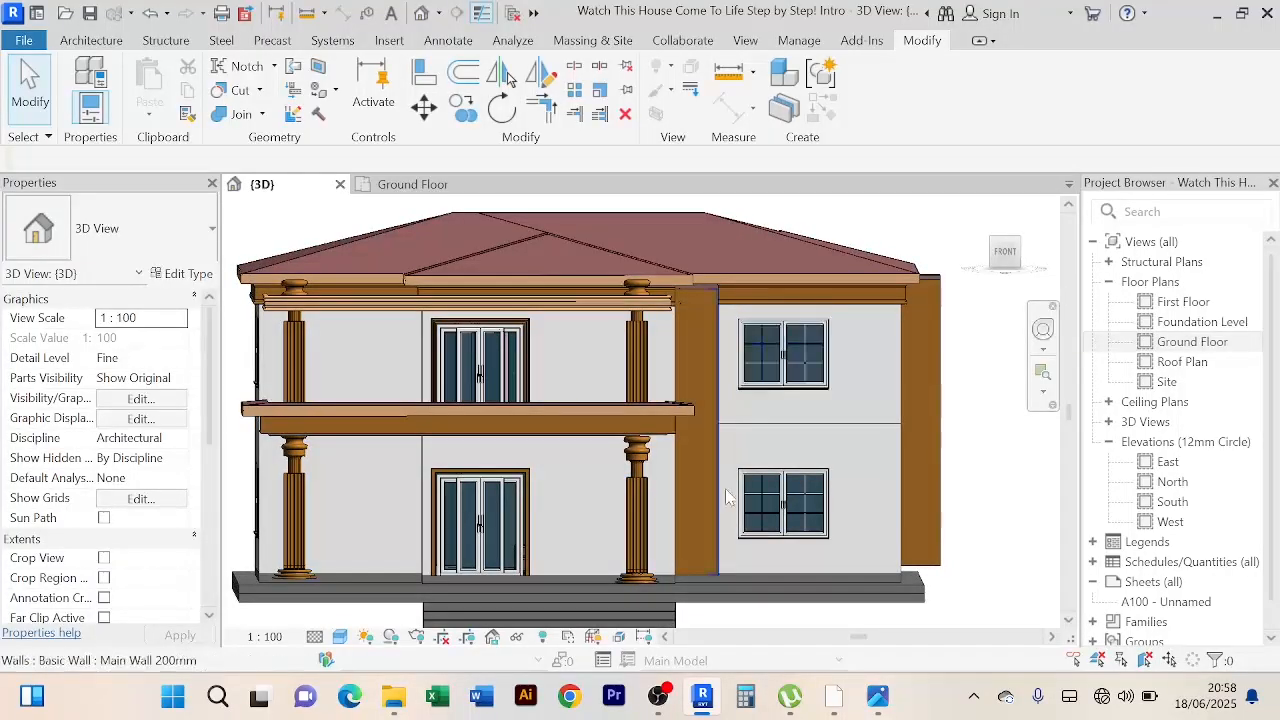
{"action": "scroll", "coordinate": [860, 383], "scroll_direction": "up", "scroll_amount": 2}
{"action": "scroll", "coordinate": [860, 383], "scroll_direction": "down", "scroll_amount": 1}
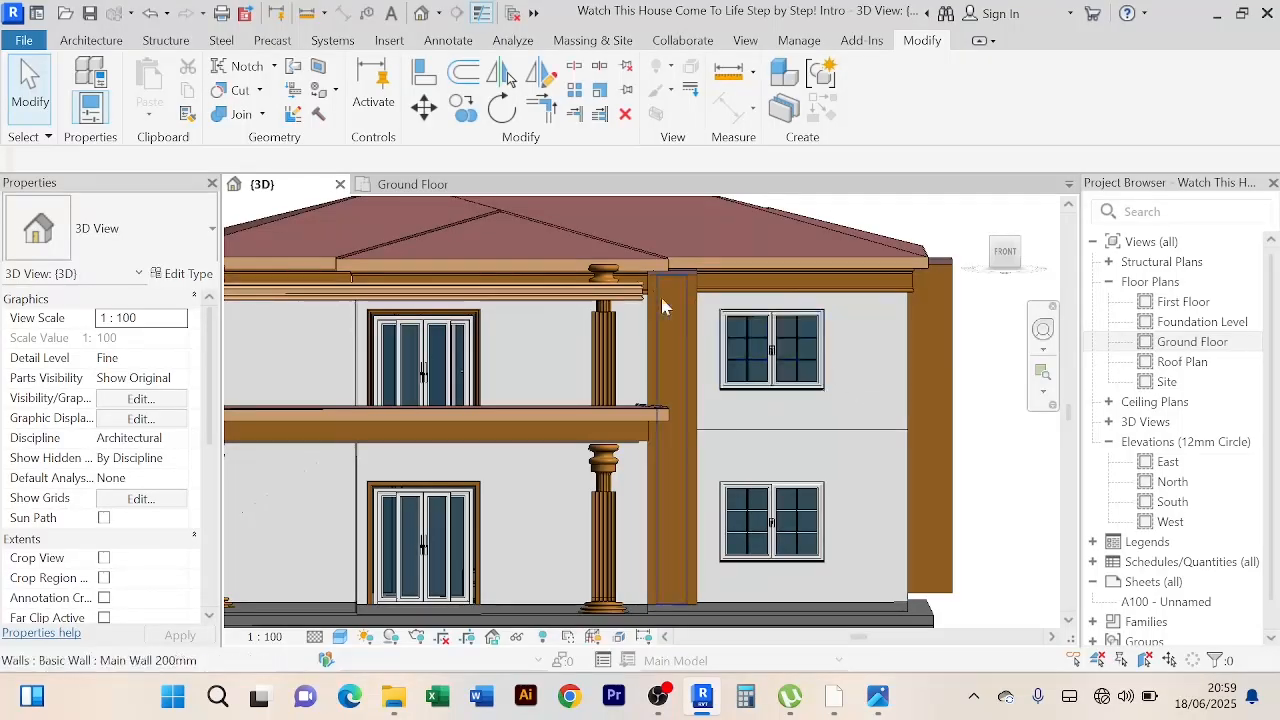
Step: Create an in-place component in the Generic Models category with the default name and start an extrusion in it
{"action": "left_click", "coordinate": [92, 40]}
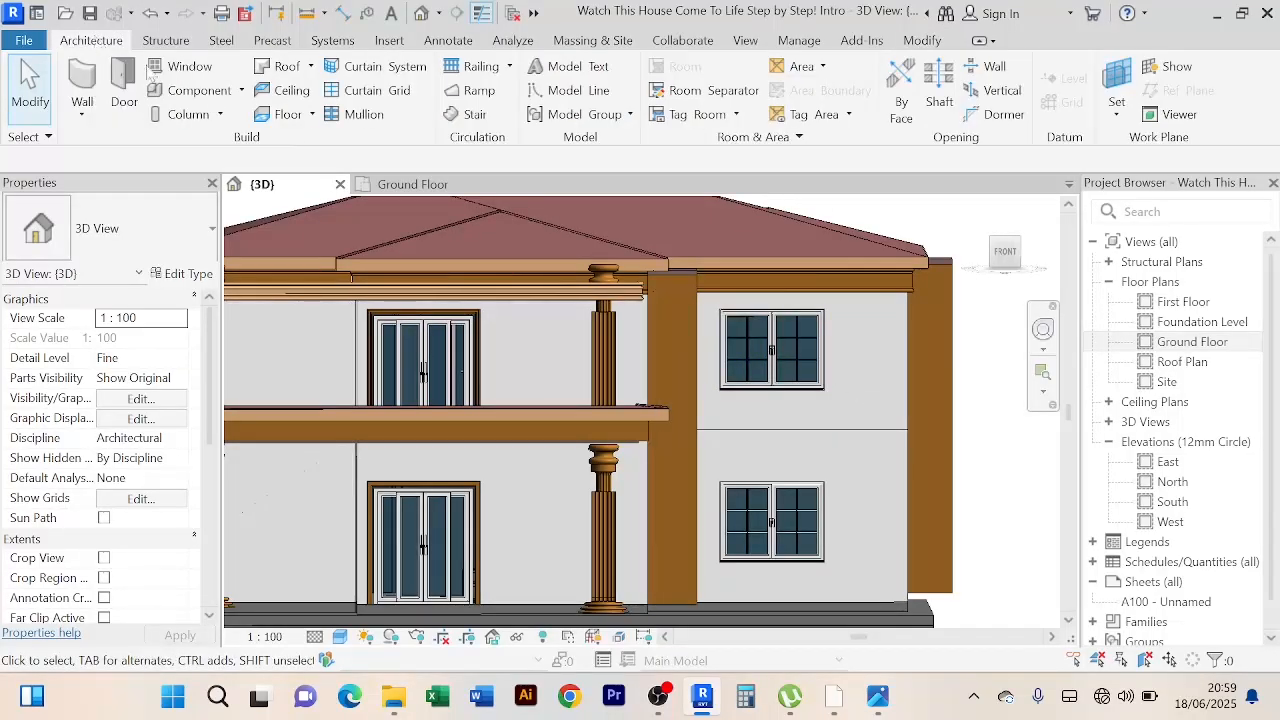
{"action": "left_click", "coordinate": [241, 91]}
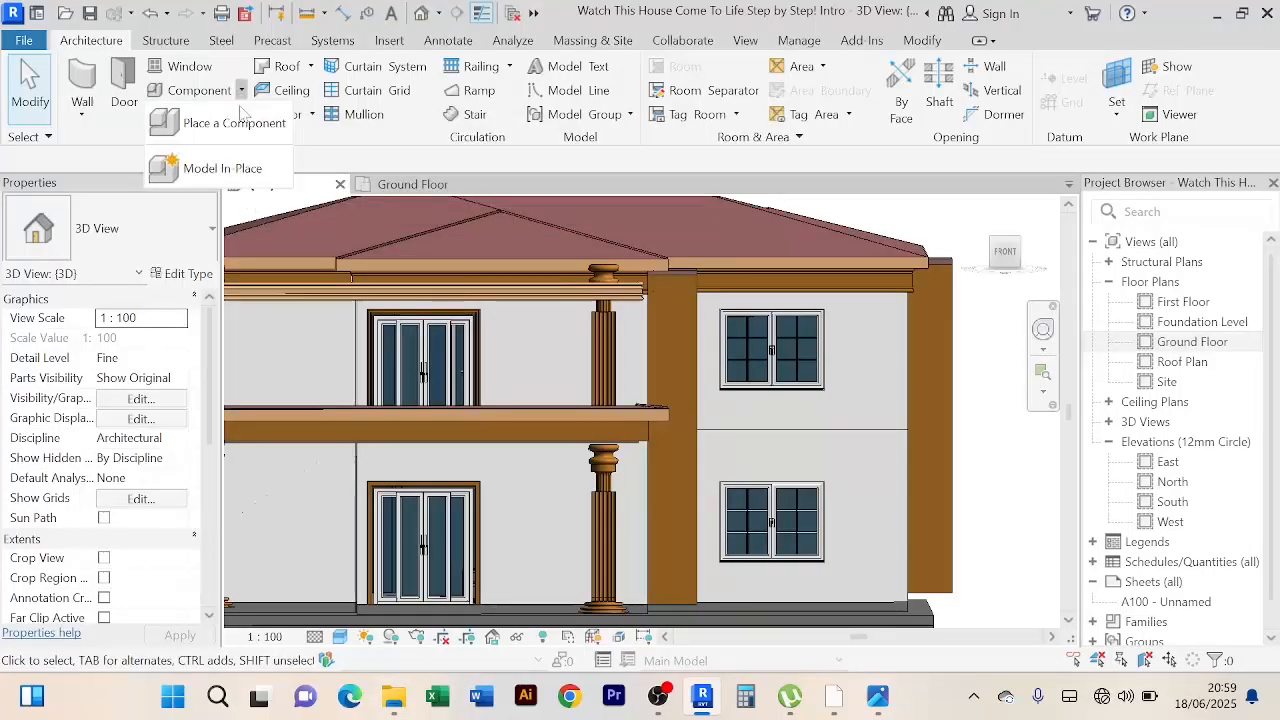
{"action": "left_click", "coordinate": [233, 168]}
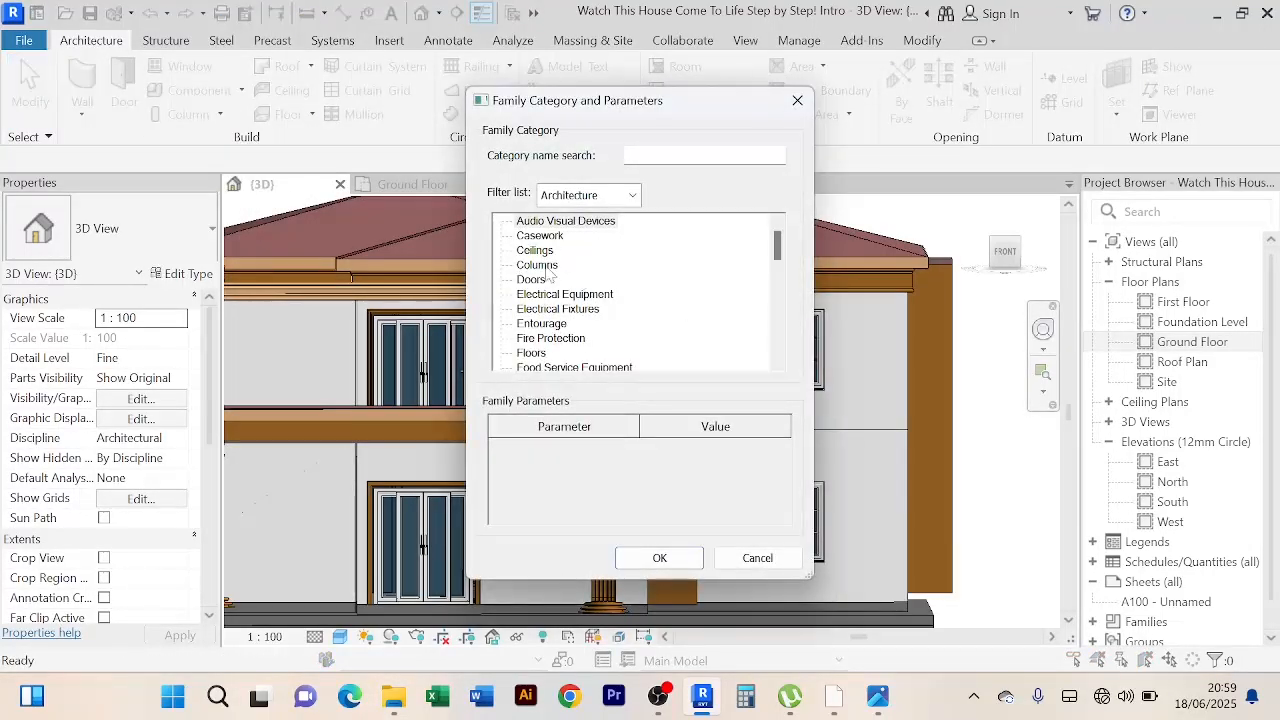
{"action": "left_click", "coordinate": [540, 266]}
{"action": "key", "text": "g"}
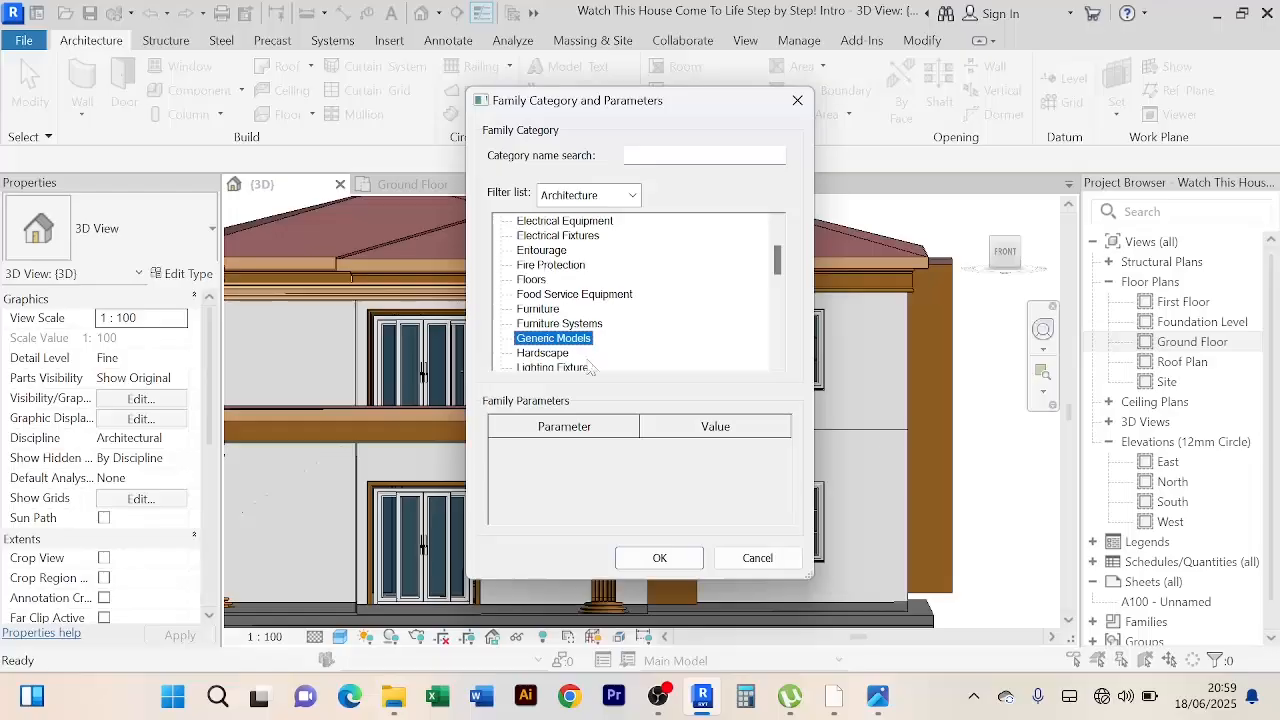
{"action": "left_click", "coordinate": [659, 552]}
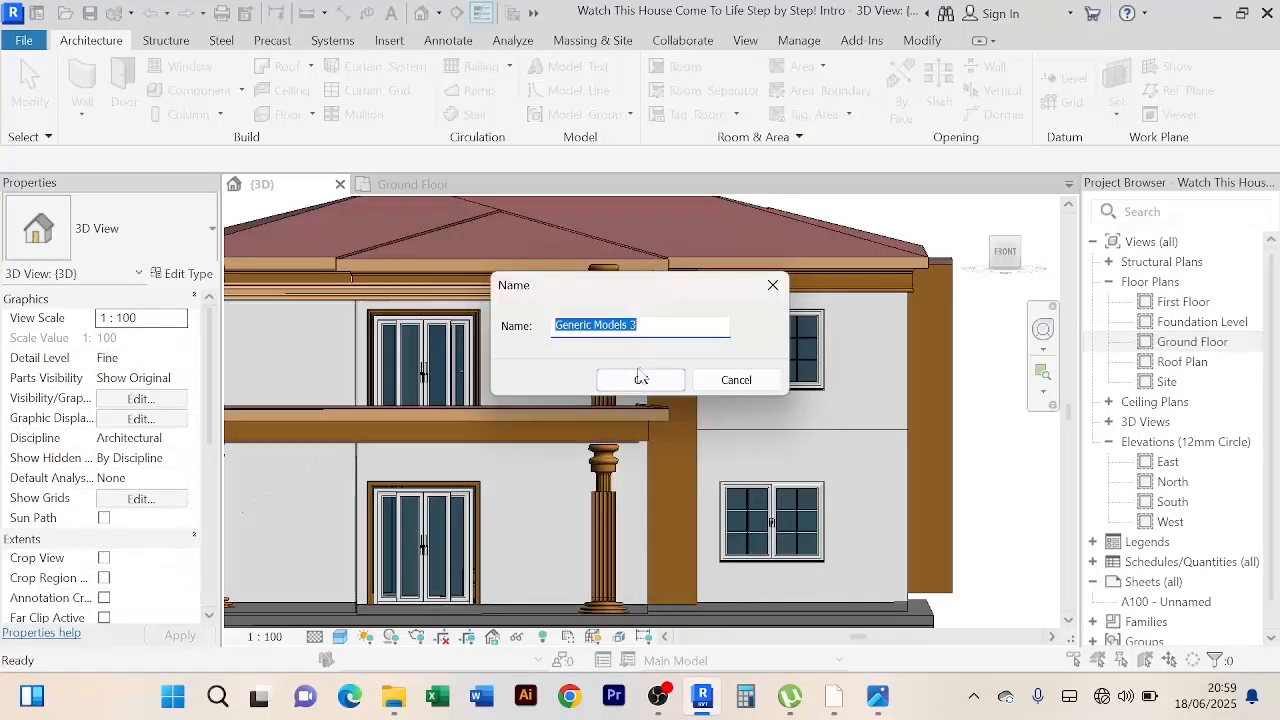
{"action": "left_click", "coordinate": [643, 381]}
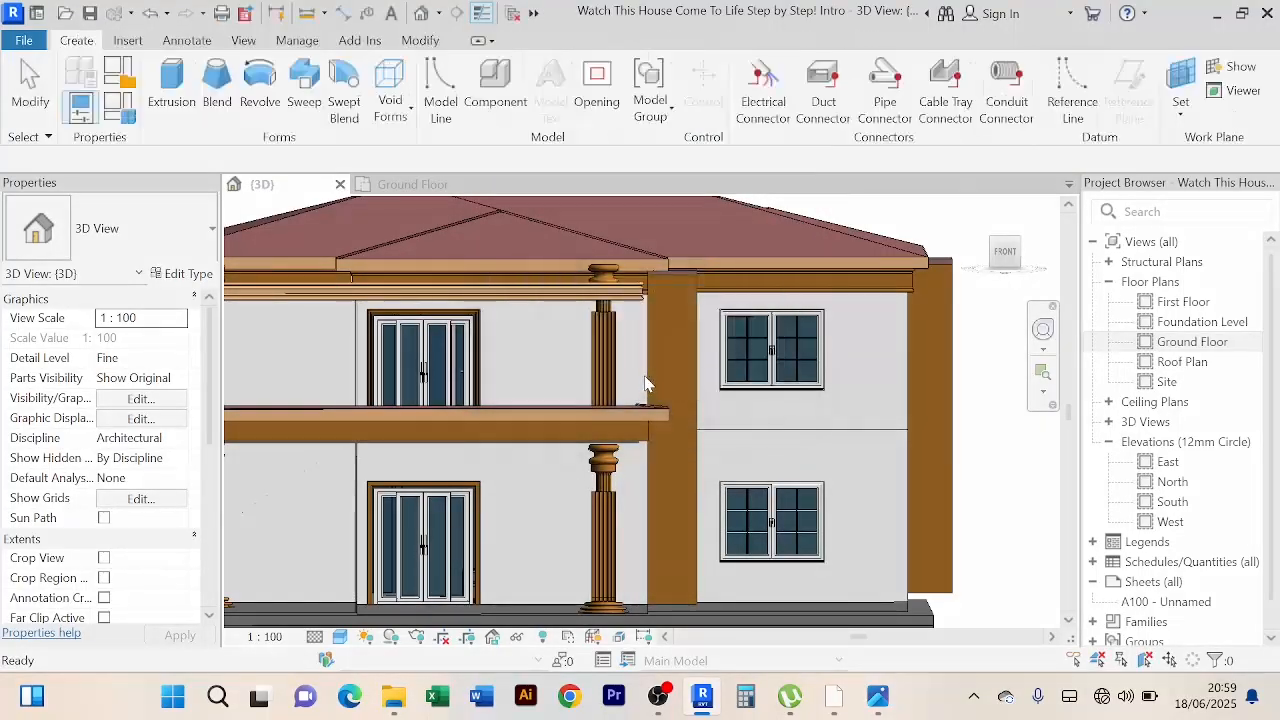
{"action": "left_click", "coordinate": [181, 112]}
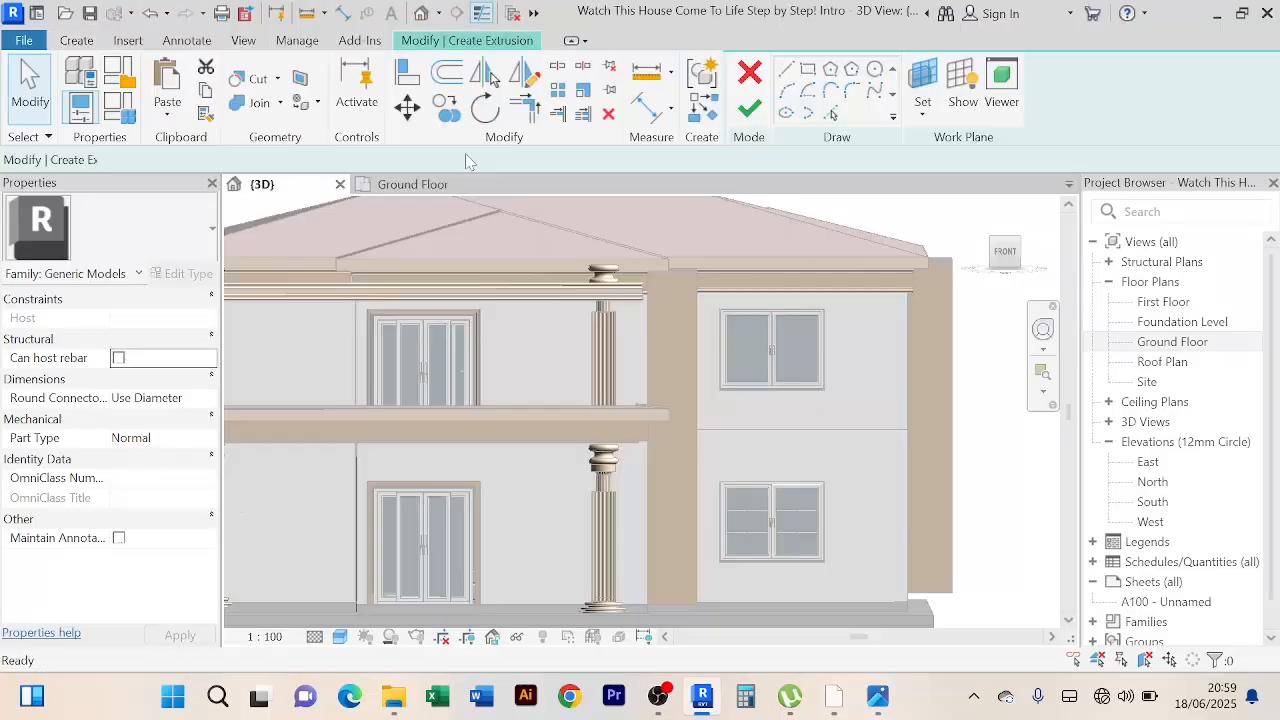
Step: Set the work plane to the front wall face and sketch a rectangle about 2400 by 5552 mm around the two stacked windows
{"action": "left_click", "coordinate": [922, 108]}
{"action": "left_click", "coordinate": [960, 189]}
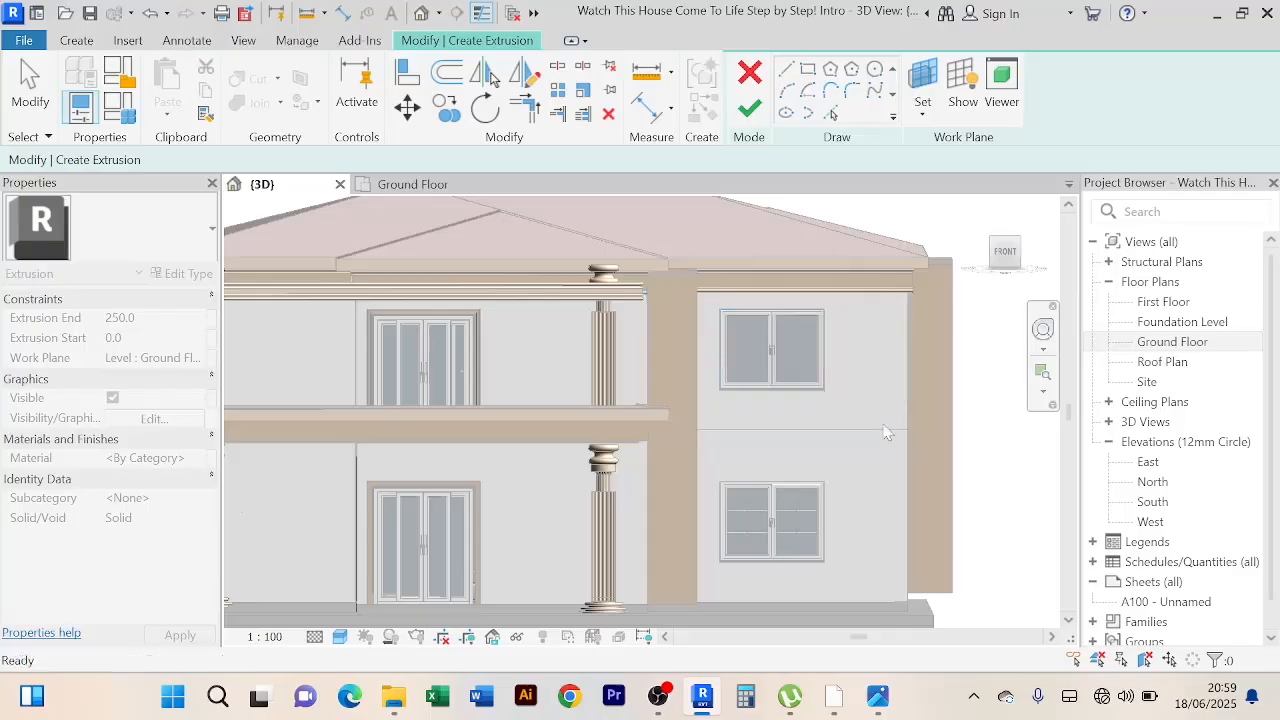
{"action": "left_click", "coordinate": [884, 424]}
{"action": "left_click", "coordinate": [809, 71]}
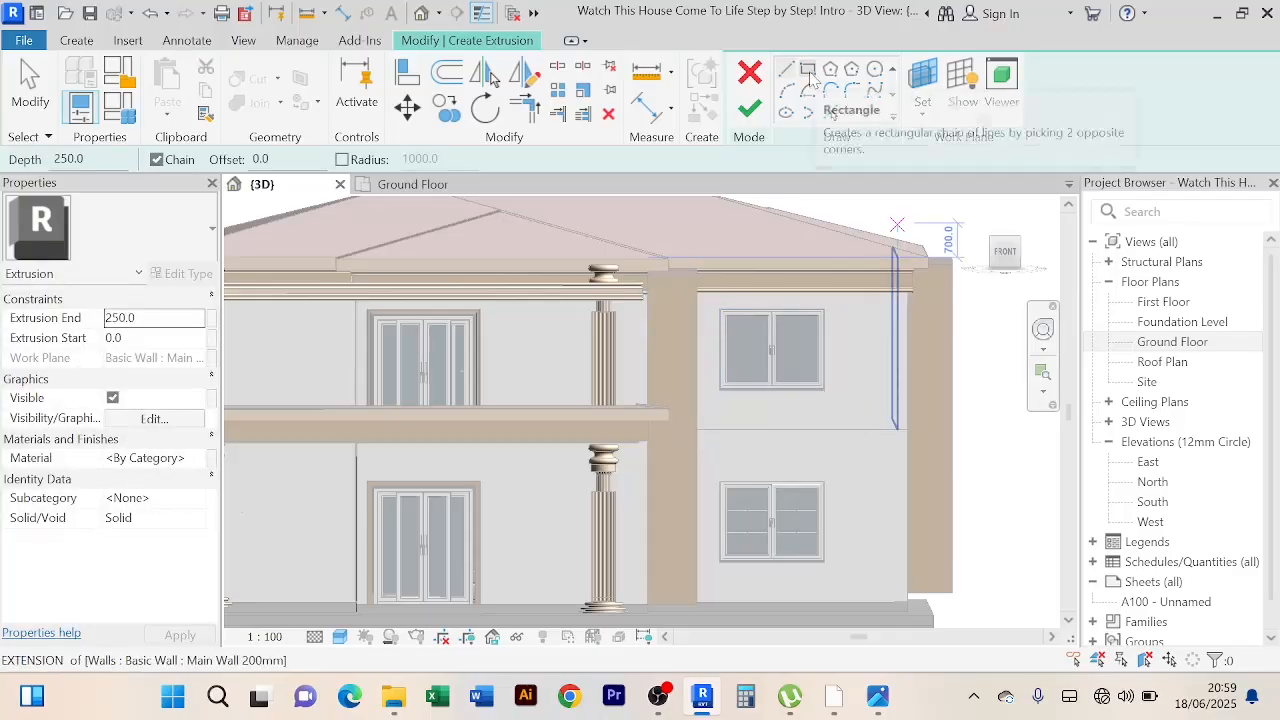
{"action": "left_click", "coordinate": [715, 303]}
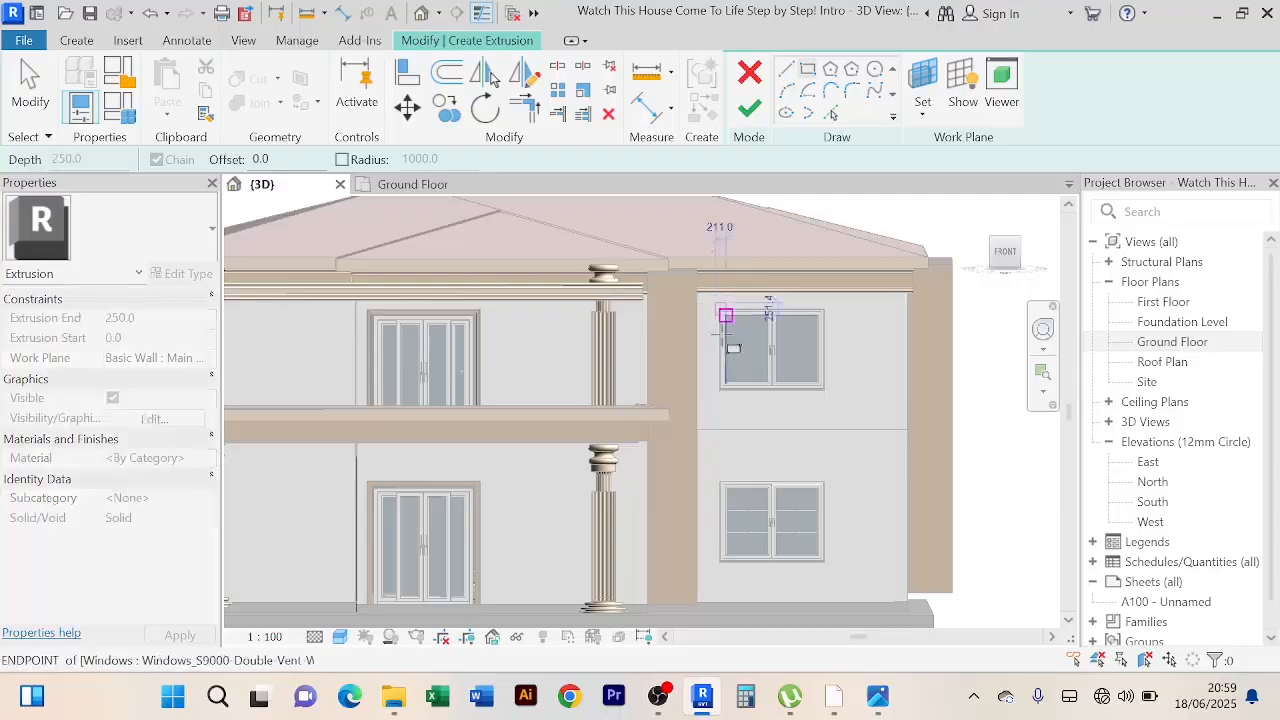
{"action": "left_click", "coordinate": [833, 576]}
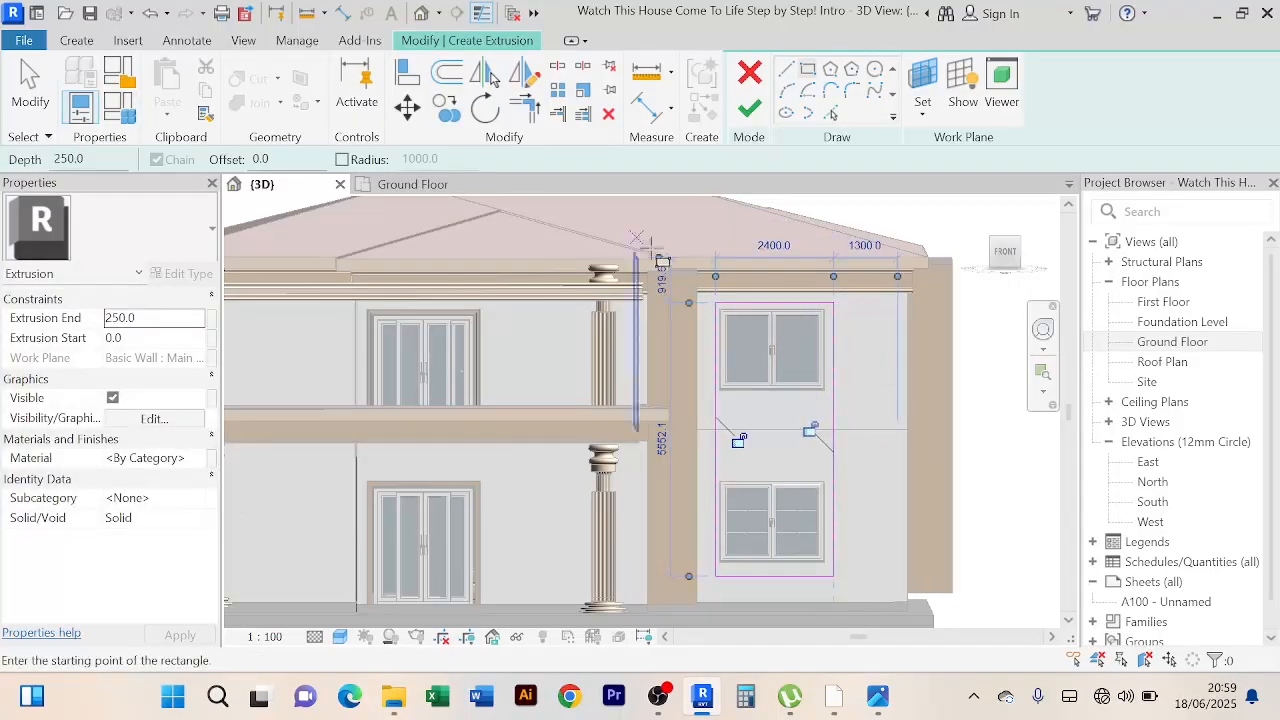
{"action": "right_click", "coordinate": [868, 208]}
{"action": "left_click", "coordinate": [912, 220]}
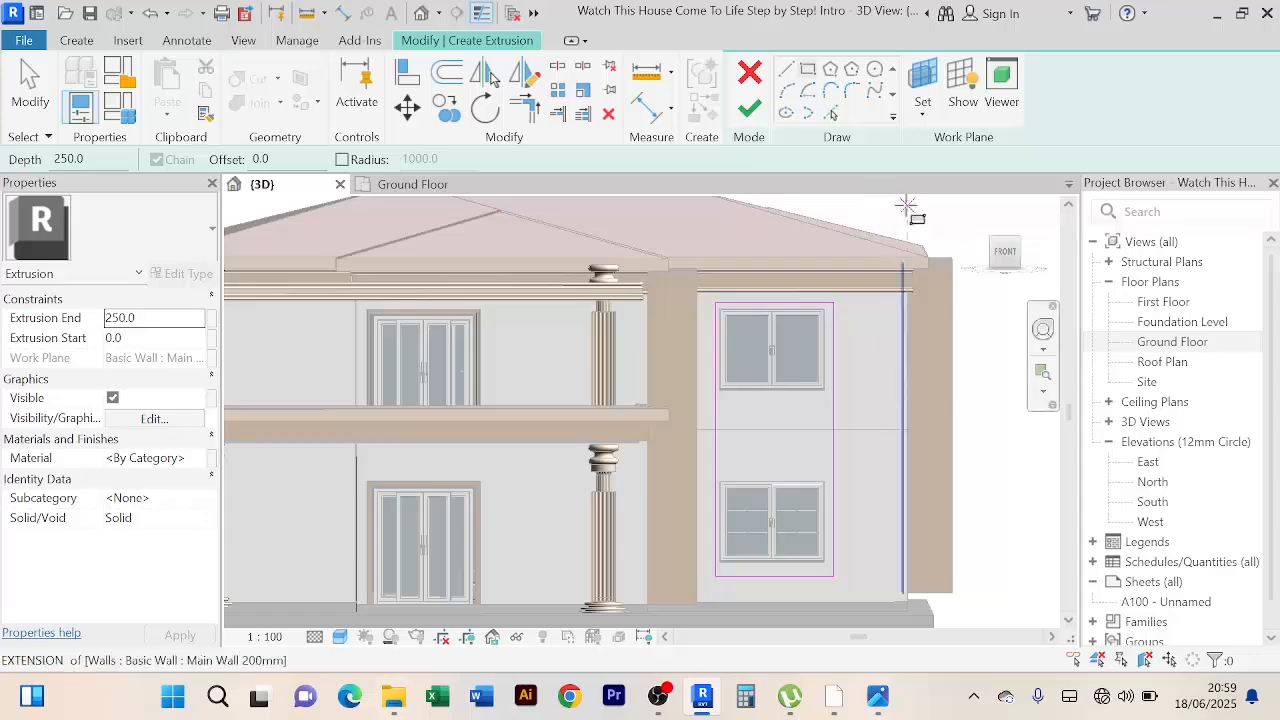
{"action": "right_click", "coordinate": [899, 202]}
{"action": "left_click", "coordinate": [925, 214]}
Step: Nudge the rectangle's left line outward to widen the sketch to 2560 mm, leaving 240 mm to the wall edge
{"action": "scroll", "coordinate": [700, 380], "scroll_direction": "up", "scroll_amount": 2}
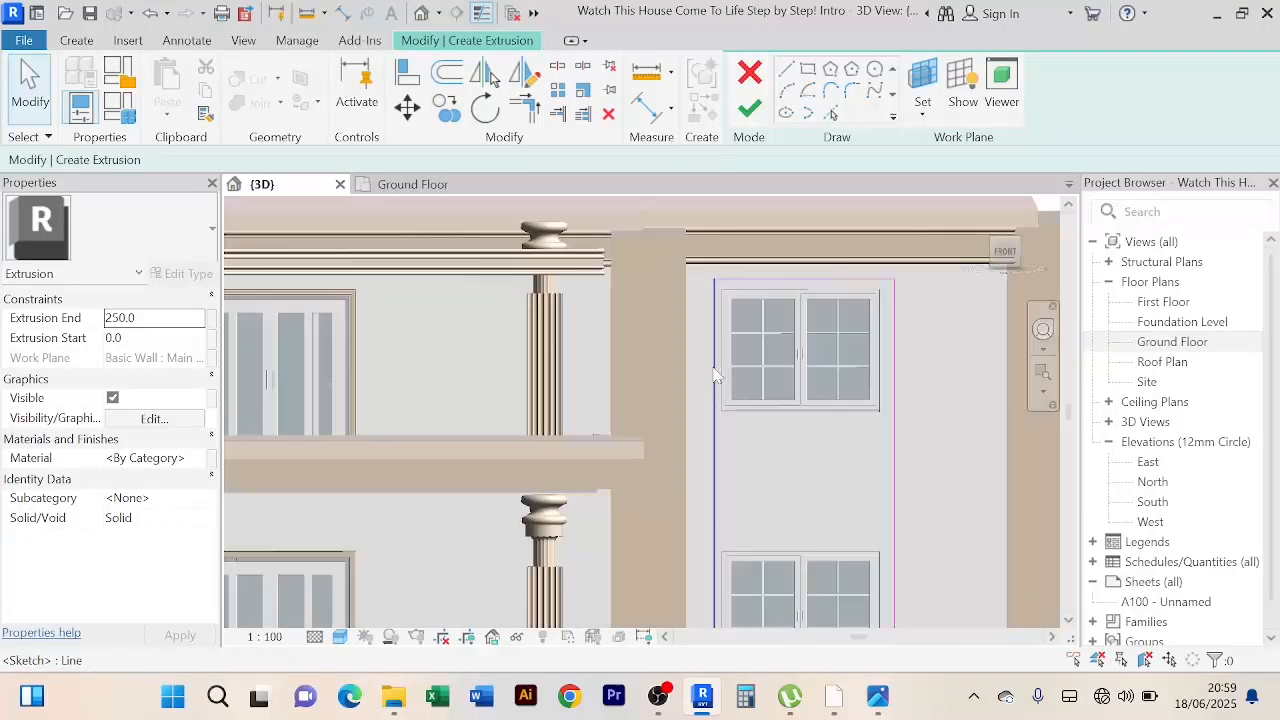
{"action": "left_click", "coordinate": [714, 433]}
{"action": "scroll", "coordinate": [720, 430], "scroll_direction": "down", "scroll_amount": 3}
{"action": "scroll", "coordinate": [890, 365], "scroll_direction": "up", "scroll_amount": 3}
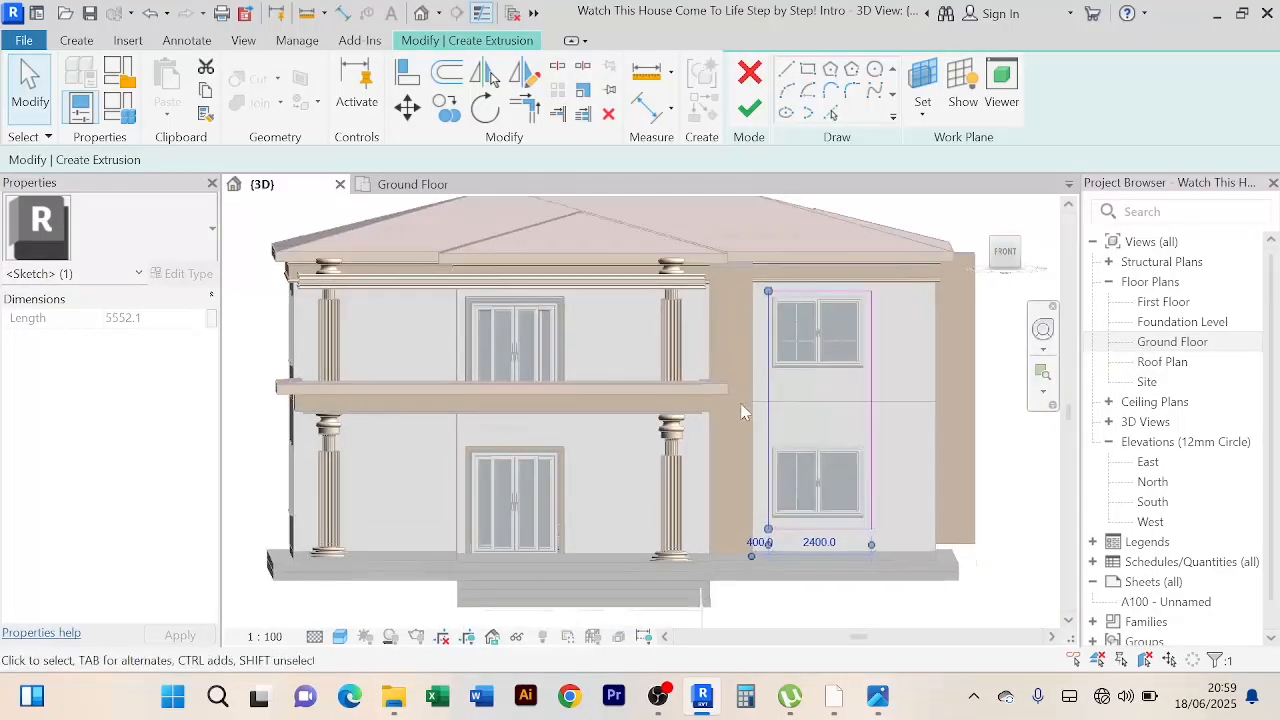
{"action": "middle_click_drag", "start_coordinate": [750, 389], "coordinate": [747, 361]}
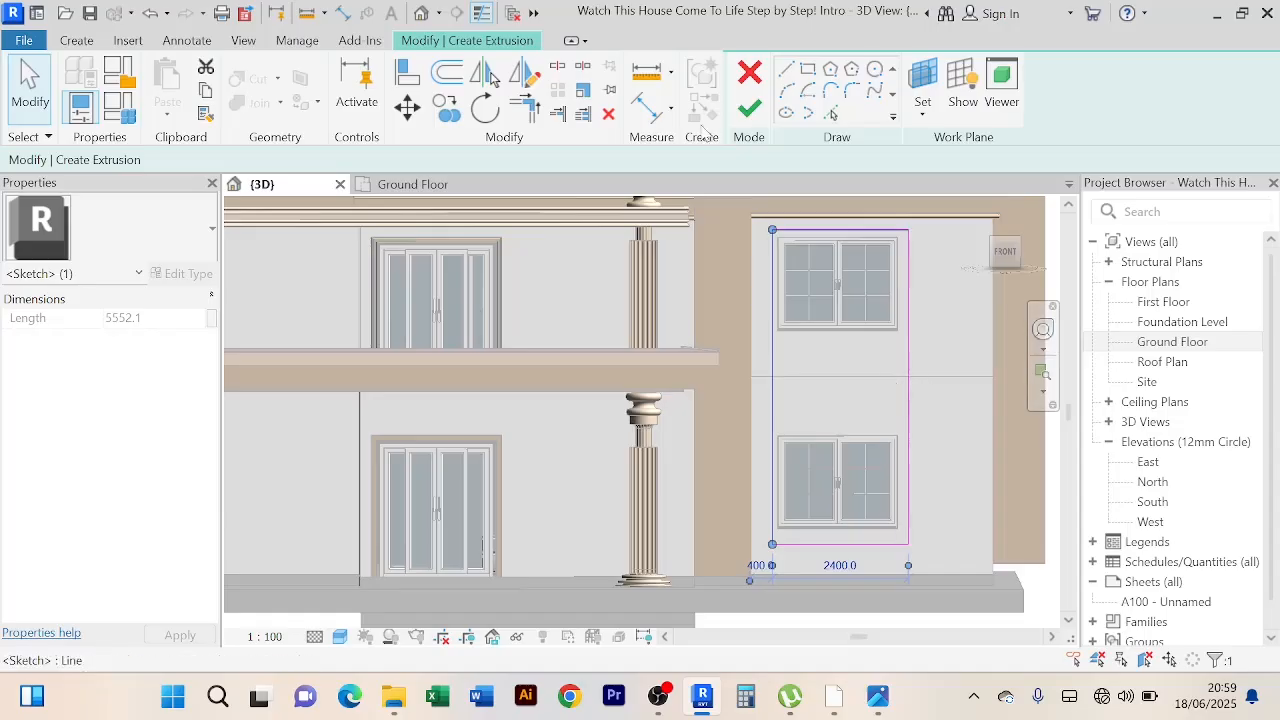
{"action": "key", "text": "Left"}
{"action": "key", "text": "Left"}
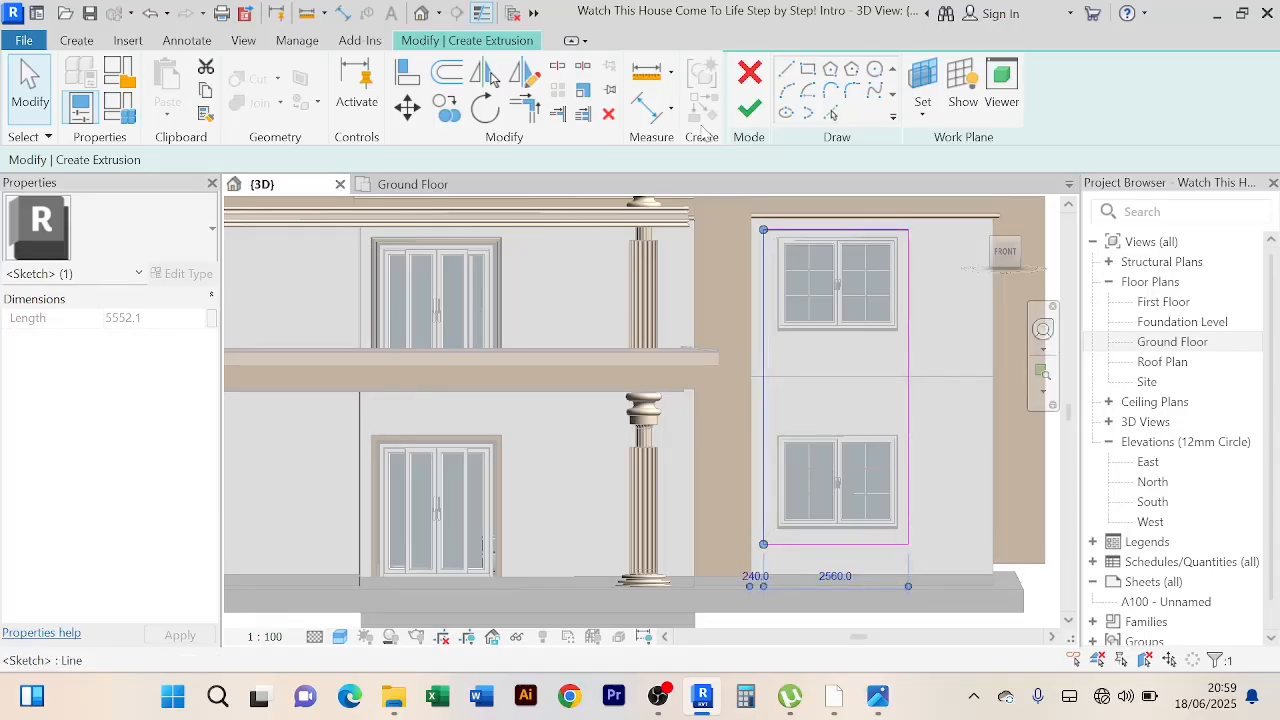
{"action": "left_click", "coordinate": [946, 317]}
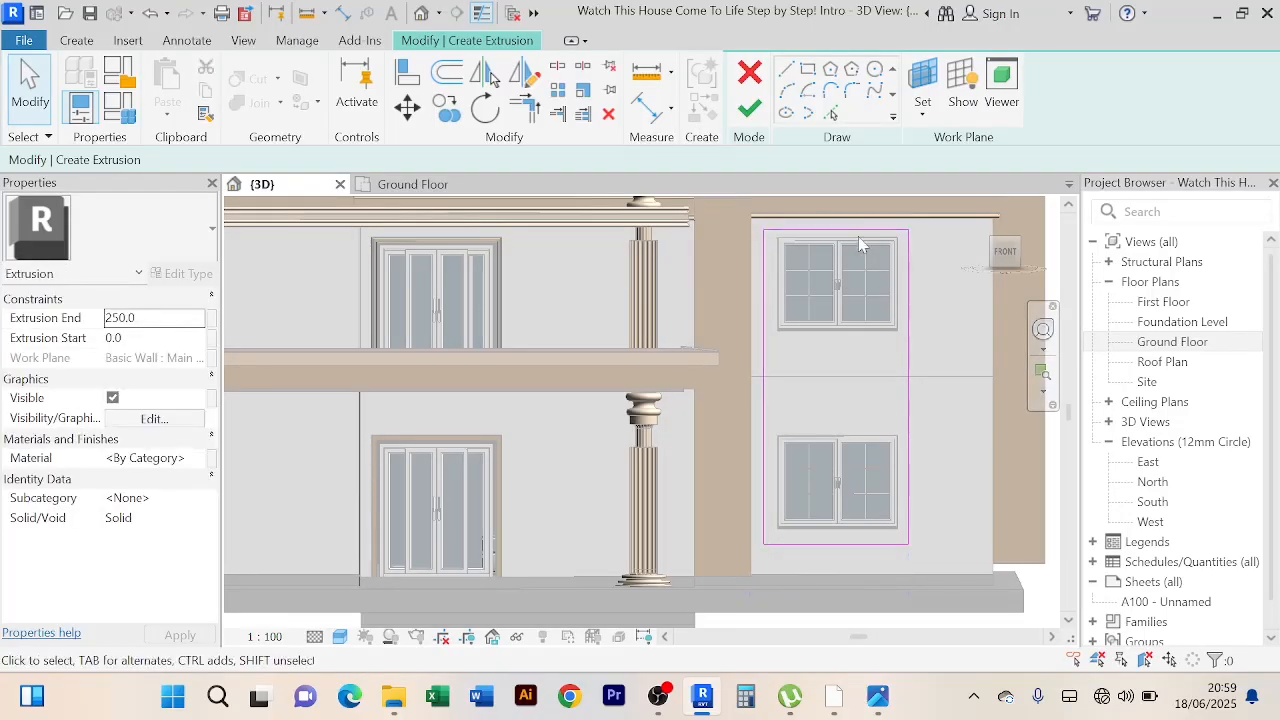
Step: Nudge the rectangle's top line up to a height of 5712.1 mm and its right line slightly outward
{"action": "left_click", "coordinate": [859, 230]}
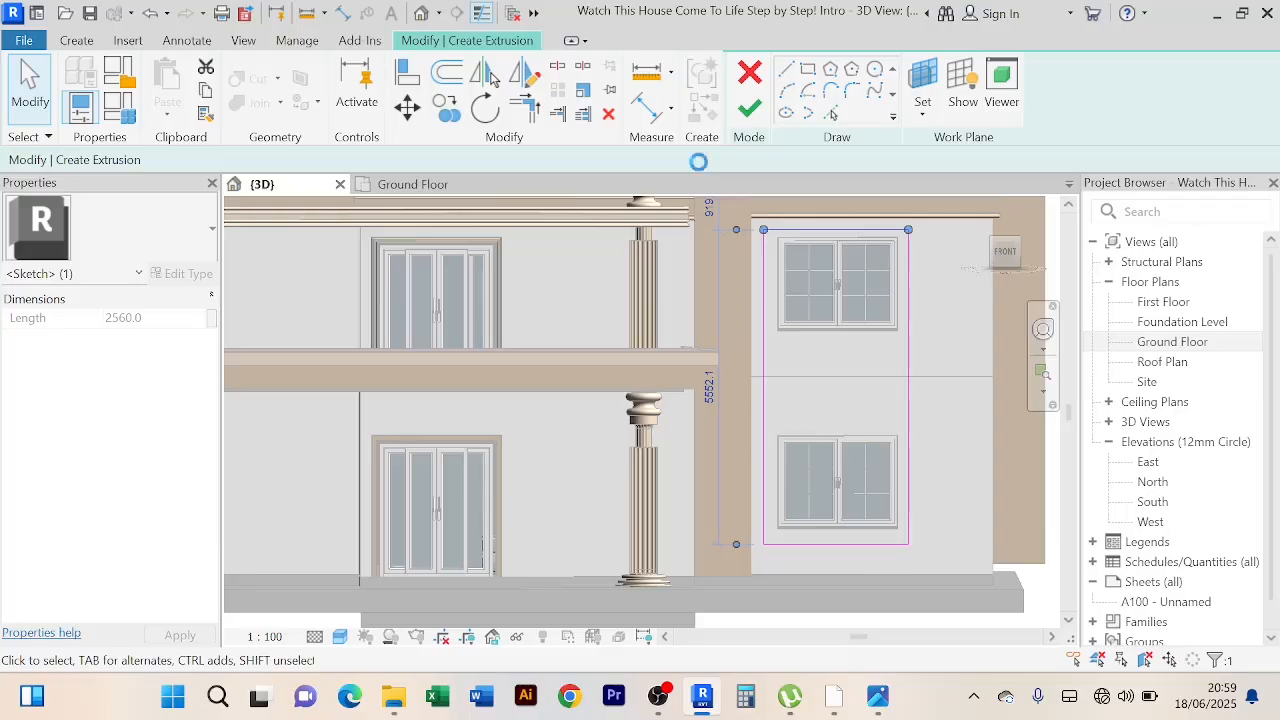
{"action": "key", "text": "Up"}
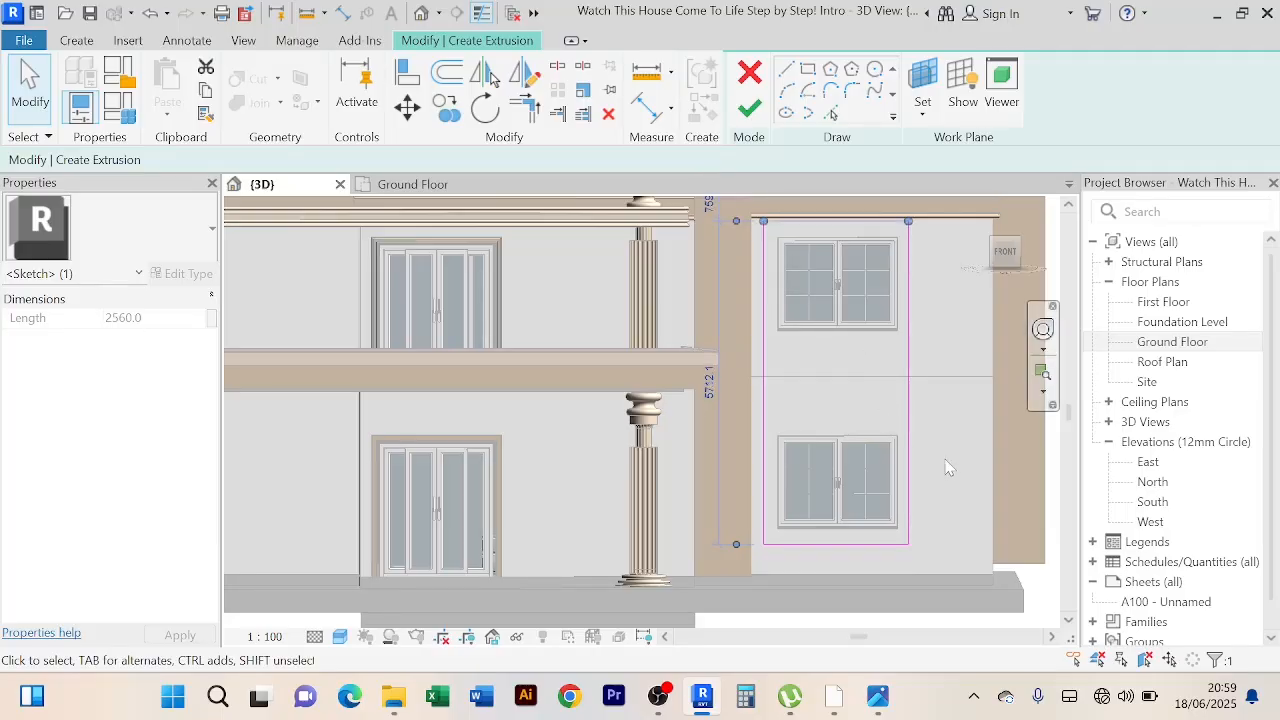
{"action": "key", "text": "Escape"}
{"action": "left_click", "coordinate": [909, 378]}
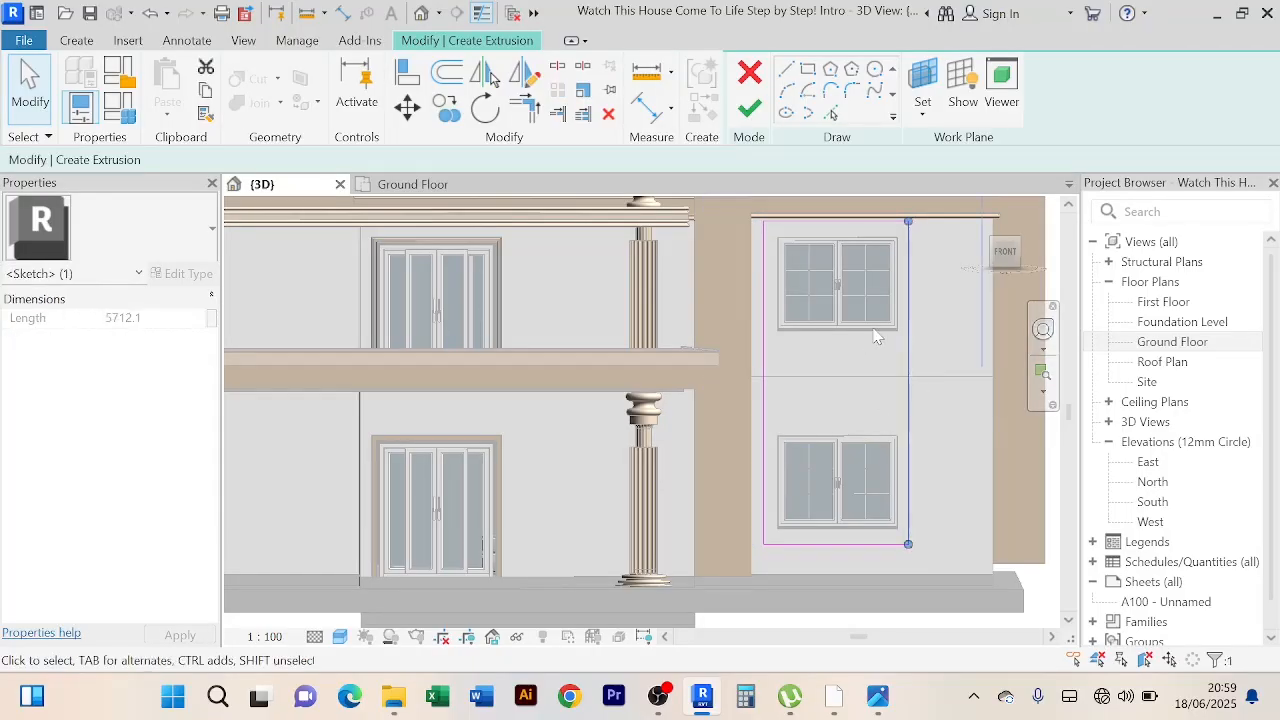
{"action": "key", "text": "Right"}
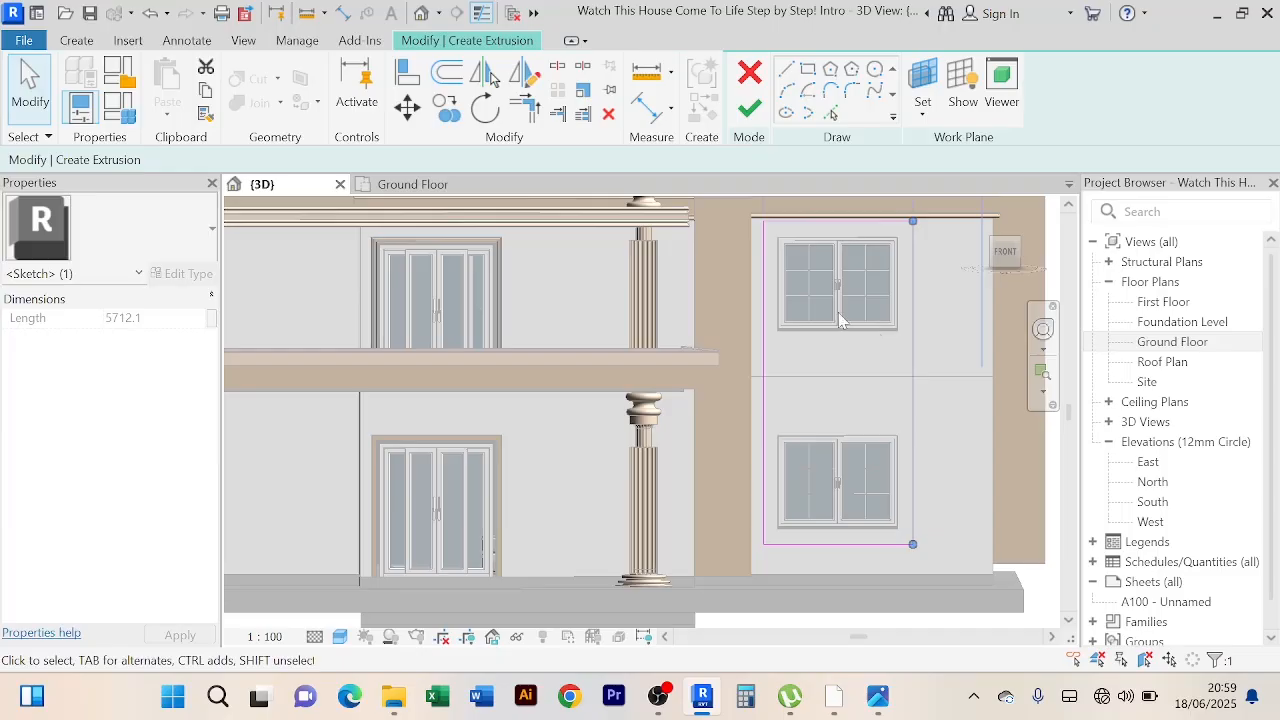
{"action": "key", "text": "Escape"}
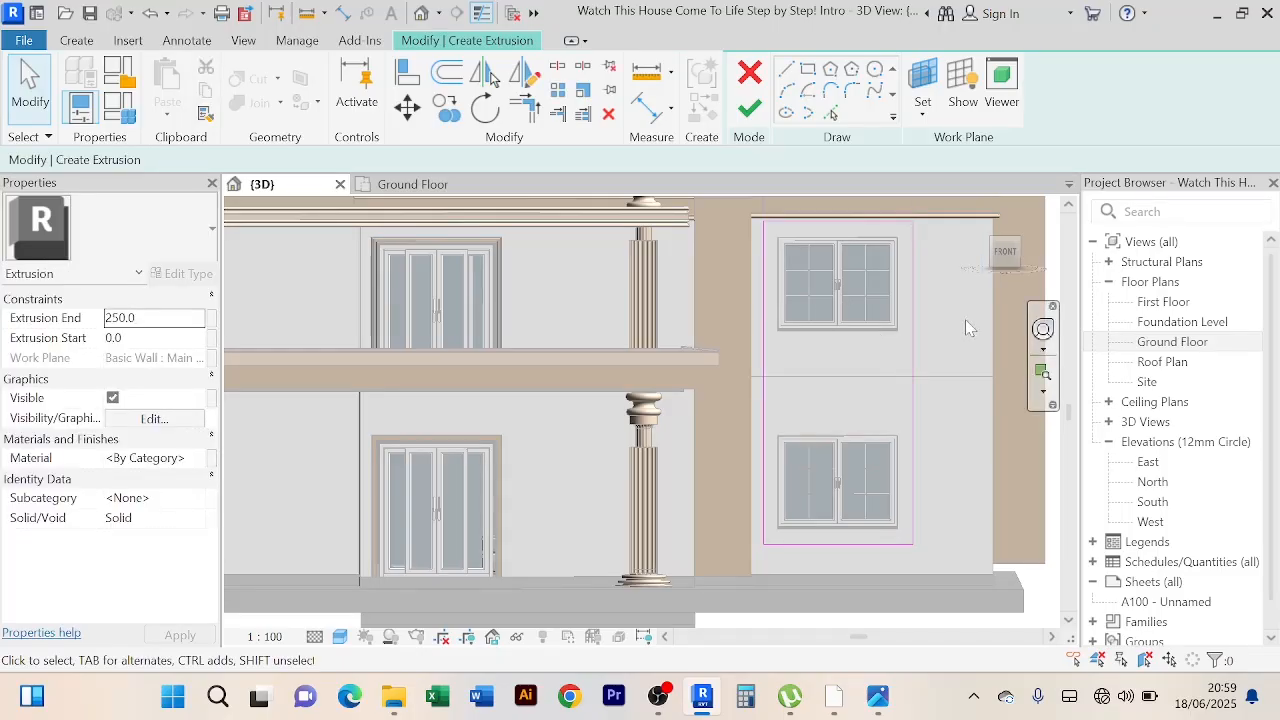
Step: Offset copies of all four rectangle lines inward by 150 mm to form the frame's inner outline
{"action": "left_click", "coordinate": [447, 73]}
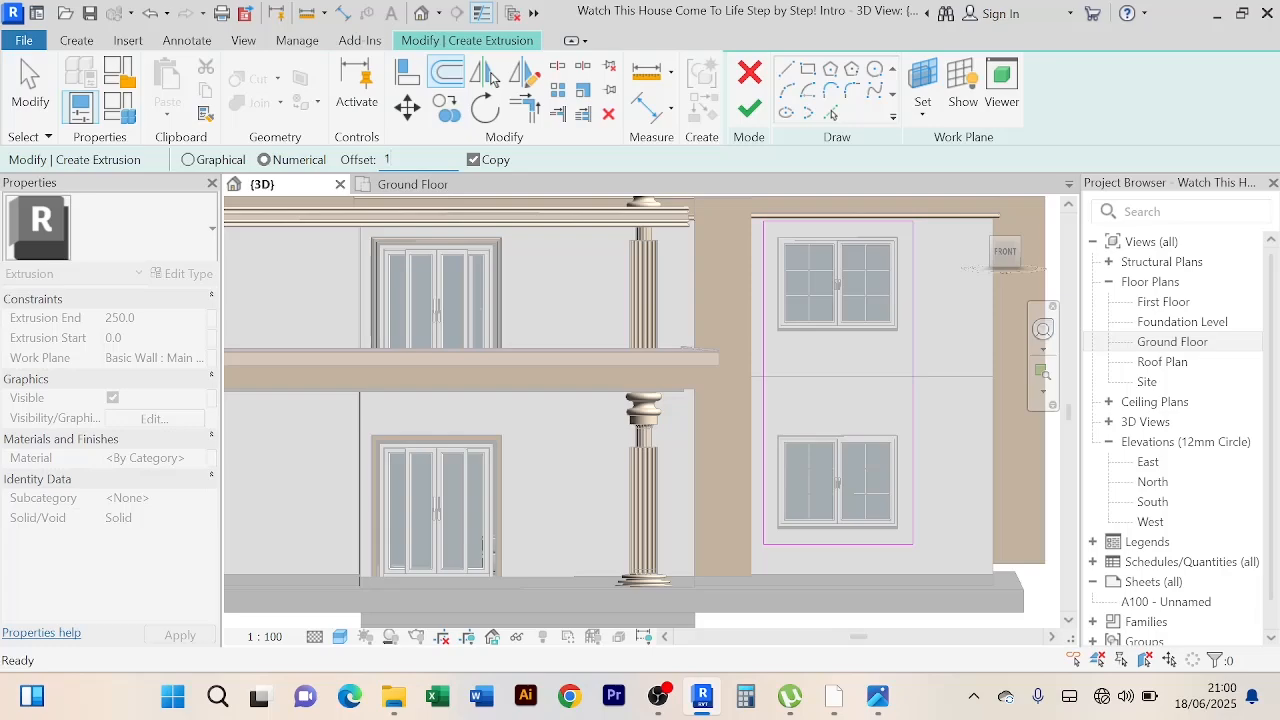
{"action": "key", "text": "Return"}
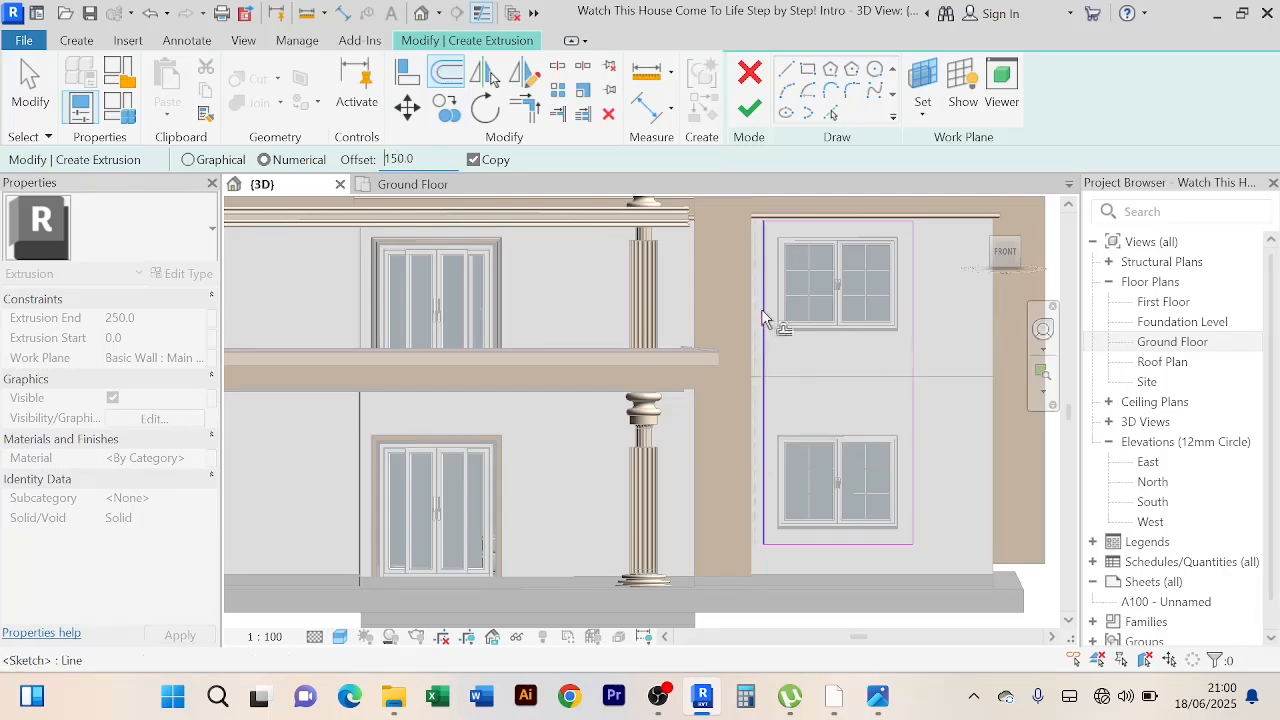
{"action": "scroll", "coordinate": [767, 320], "scroll_direction": "up", "scroll_amount": 2}
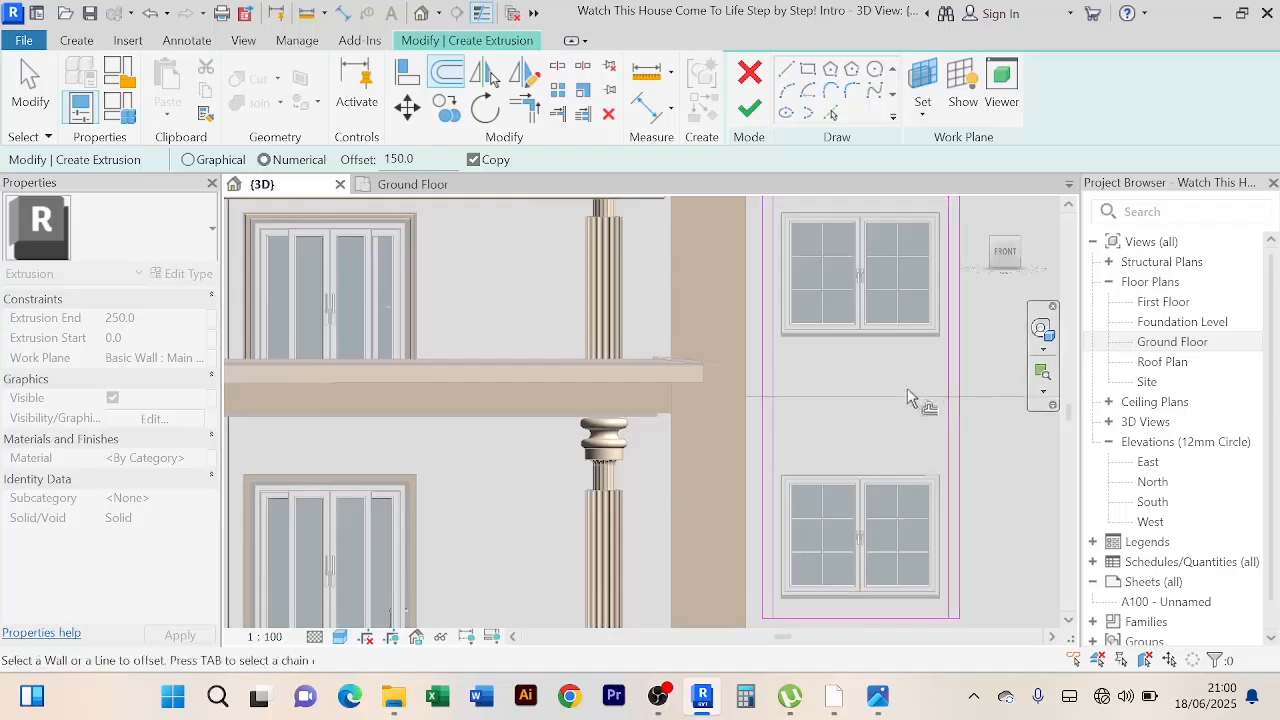
{"action": "scroll", "coordinate": [920, 400], "scroll_direction": "down", "scroll_amount": 2}
{"action": "mouse_move", "coordinate": [917, 405]}
{"action": "middle_mouse_down"}
{"action": "mouse_move", "coordinate": [913, 442]}
{"action": "mouse_move", "coordinate": [883, 390]}
{"action": "middle_mouse_up"}
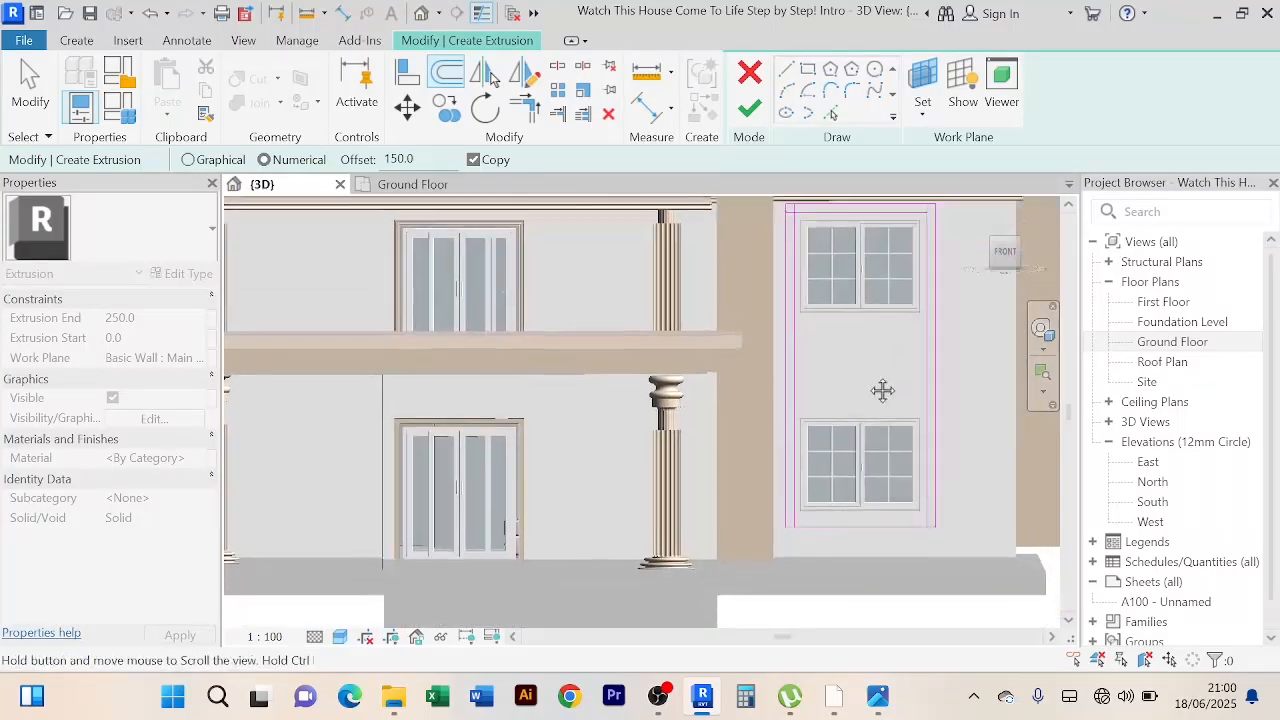
{"action": "left_click", "coordinate": [857, 533]}
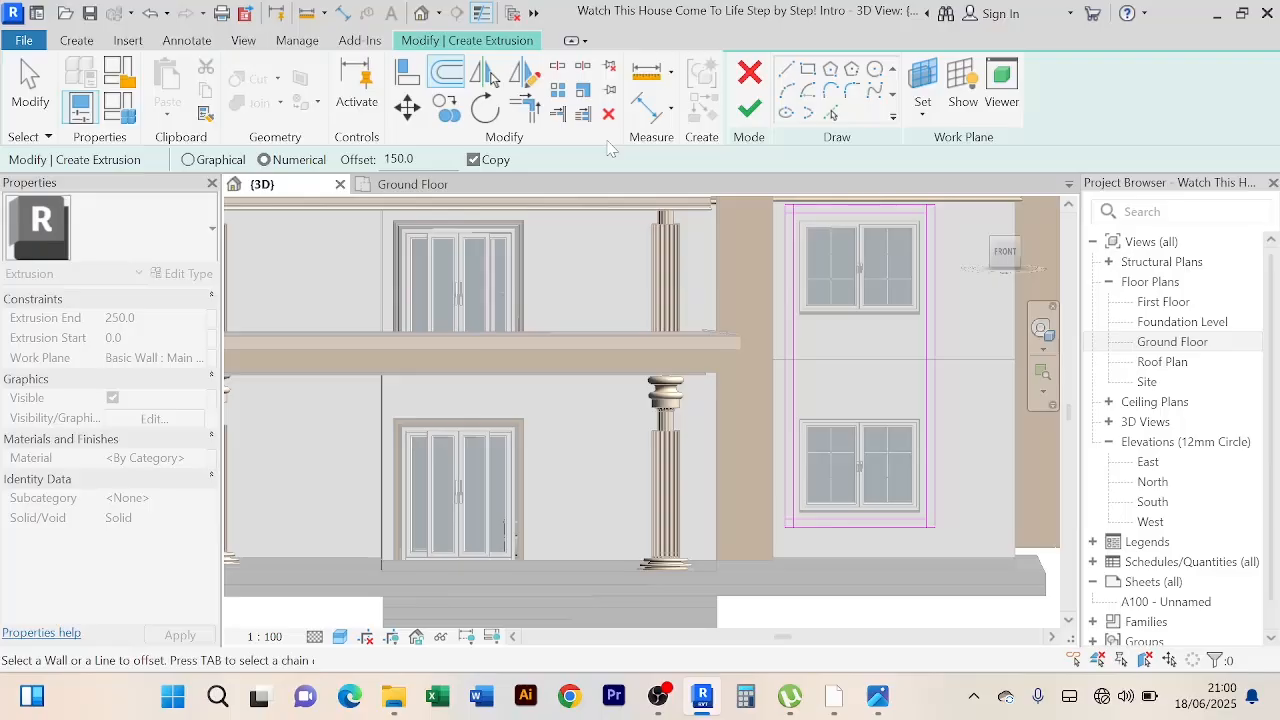
Step: Trim the offset lines to each other at all four corners so the inner outline forms a closed rectangle
{"action": "left_click", "coordinate": [527, 110]}
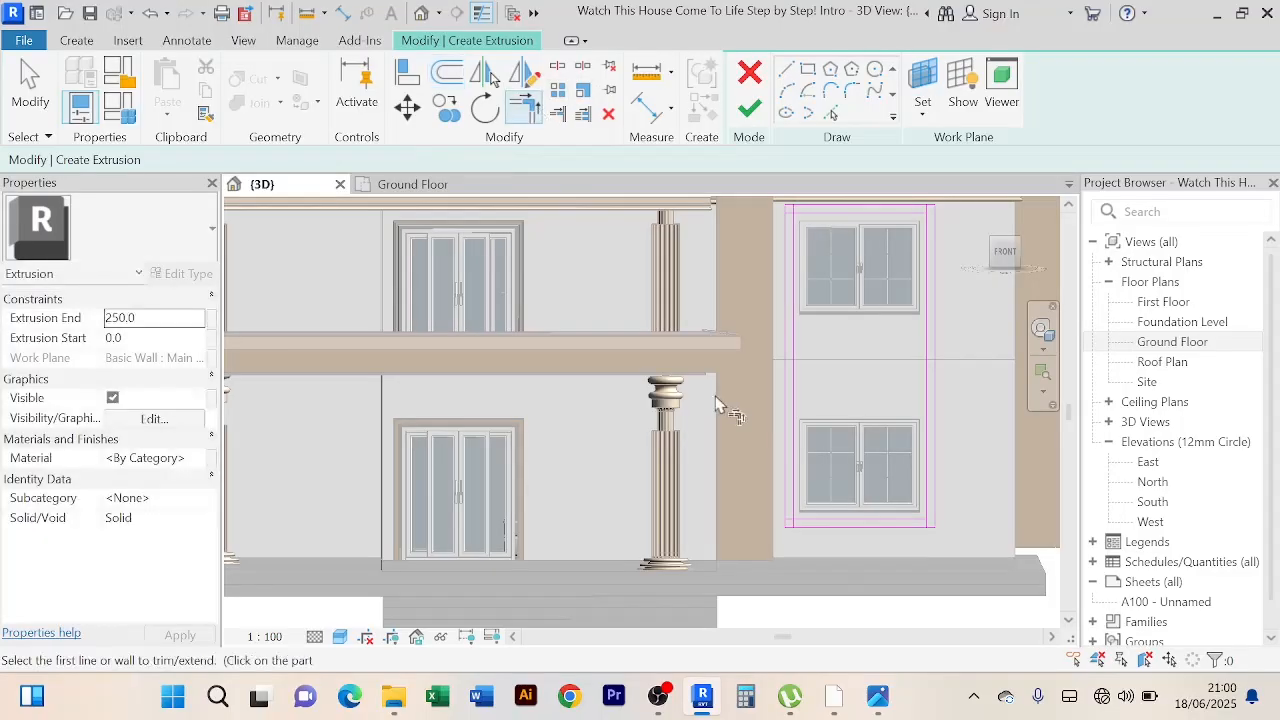
{"action": "scroll", "coordinate": [773, 423], "scroll_direction": "up", "scroll_amount": 2}
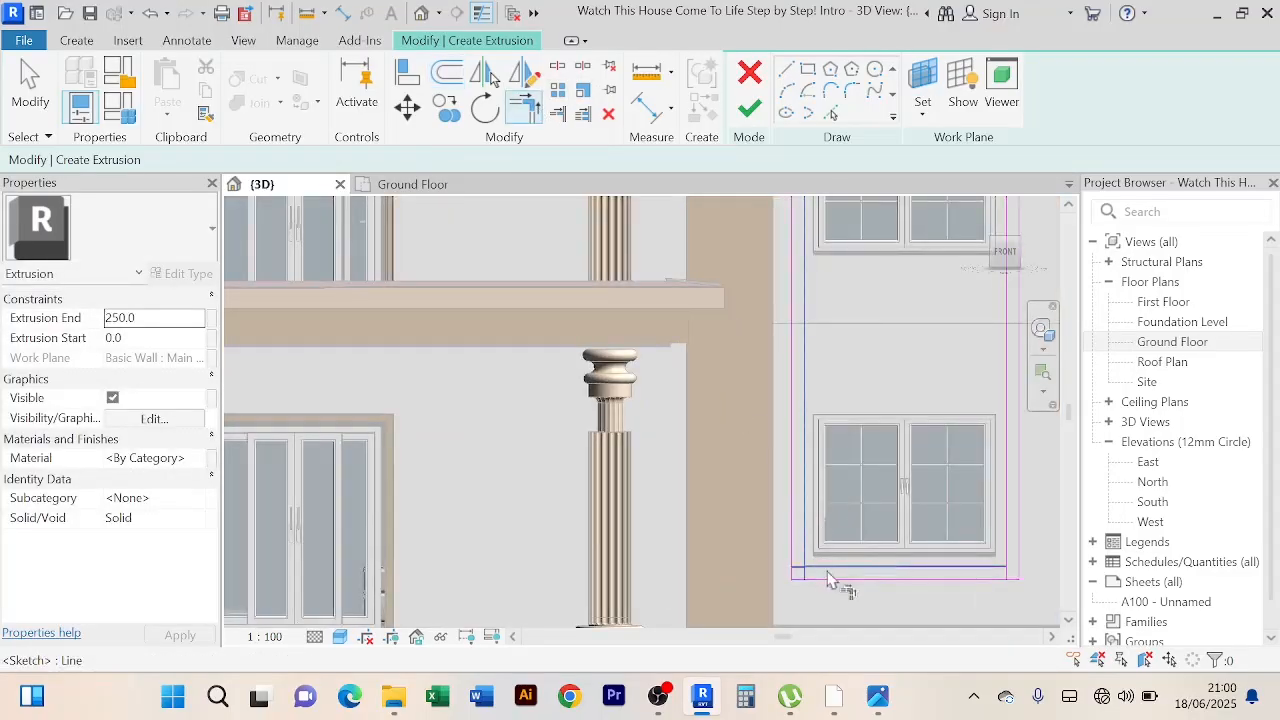
{"action": "left_click", "coordinate": [1008, 484]}
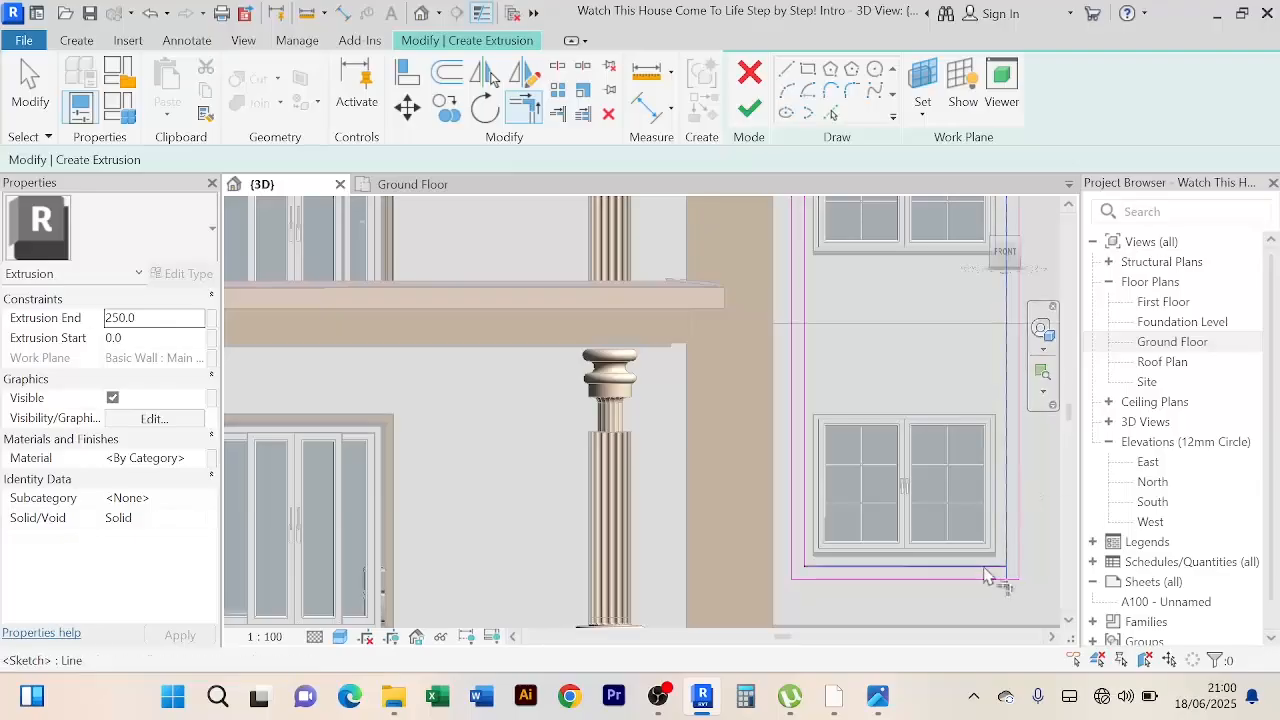
{"action": "scroll", "coordinate": [987, 569], "scroll_direction": "down", "scroll_amount": 4}
{"action": "scroll", "coordinate": [771, 423], "scroll_direction": "up", "scroll_amount": 2}
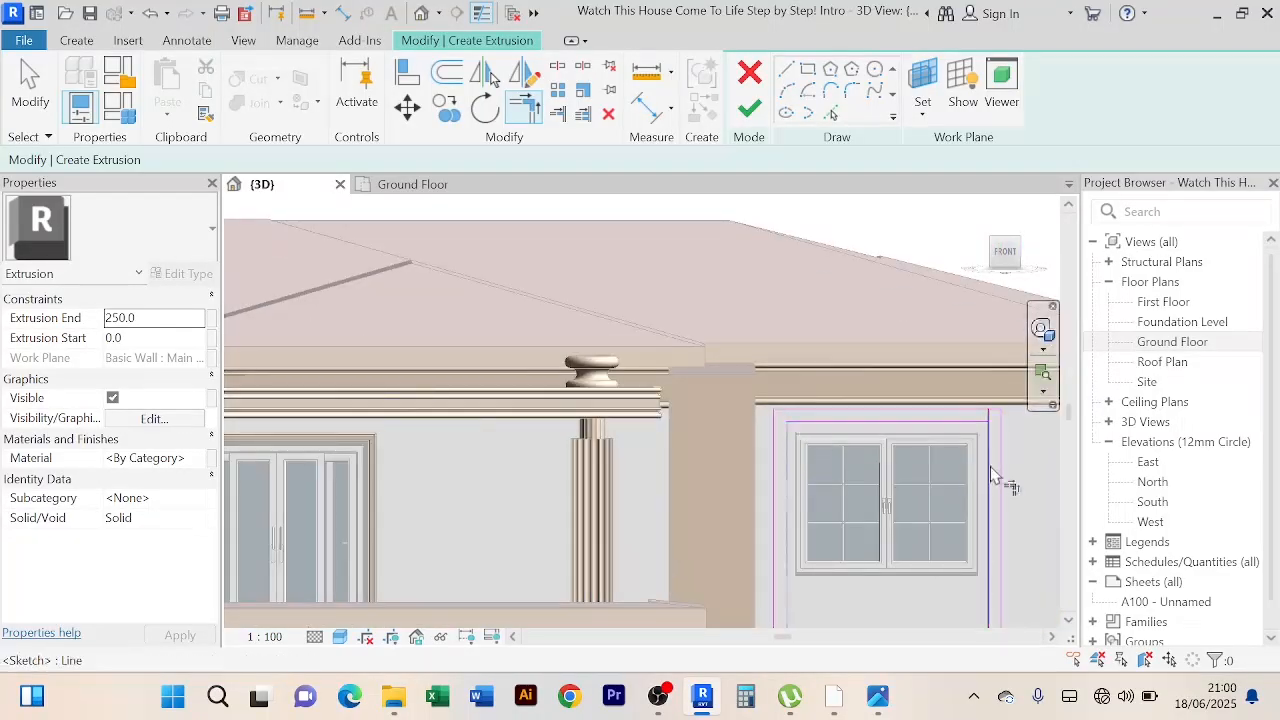
{"action": "scroll", "coordinate": [987, 463], "scroll_direction": "up", "scroll_amount": 1}
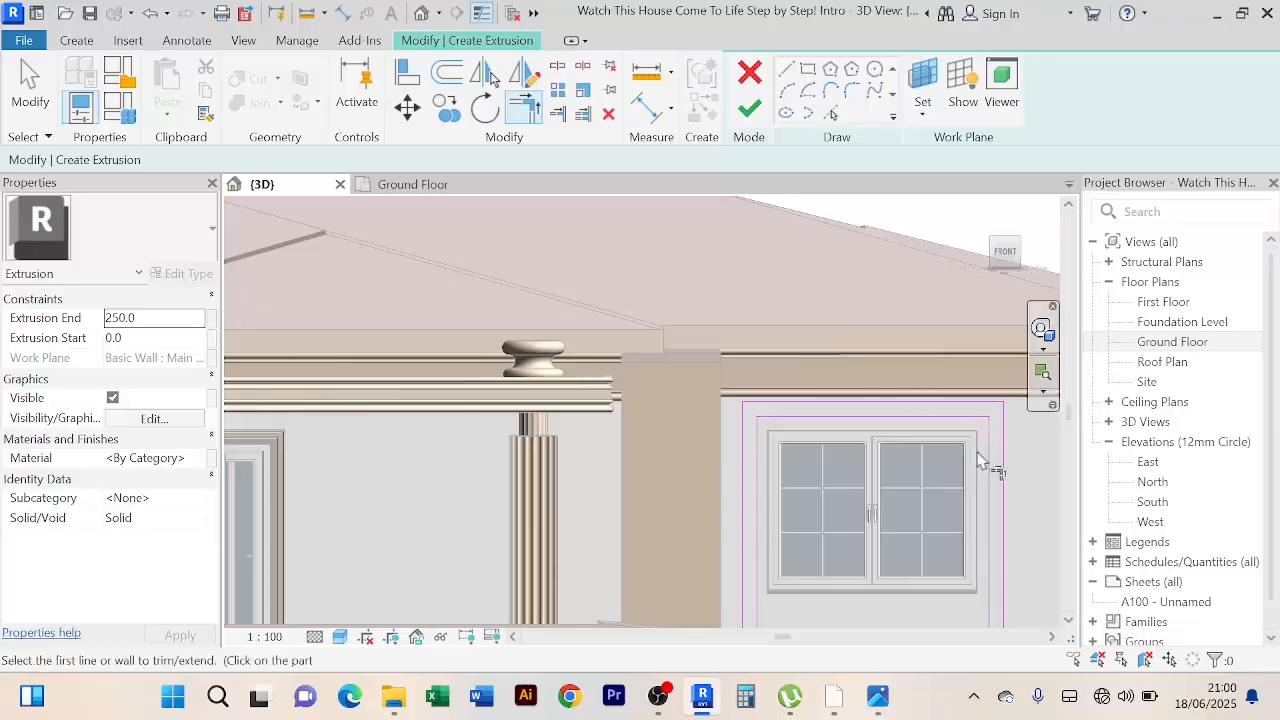
{"action": "scroll", "coordinate": [990, 465], "scroll_direction": "down", "scroll_amount": 2}
{"action": "scroll", "coordinate": [943, 406], "scroll_direction": "down", "scroll_amount": 3}
{"action": "key", "text": "t"}
{"action": "key", "text": "r"}
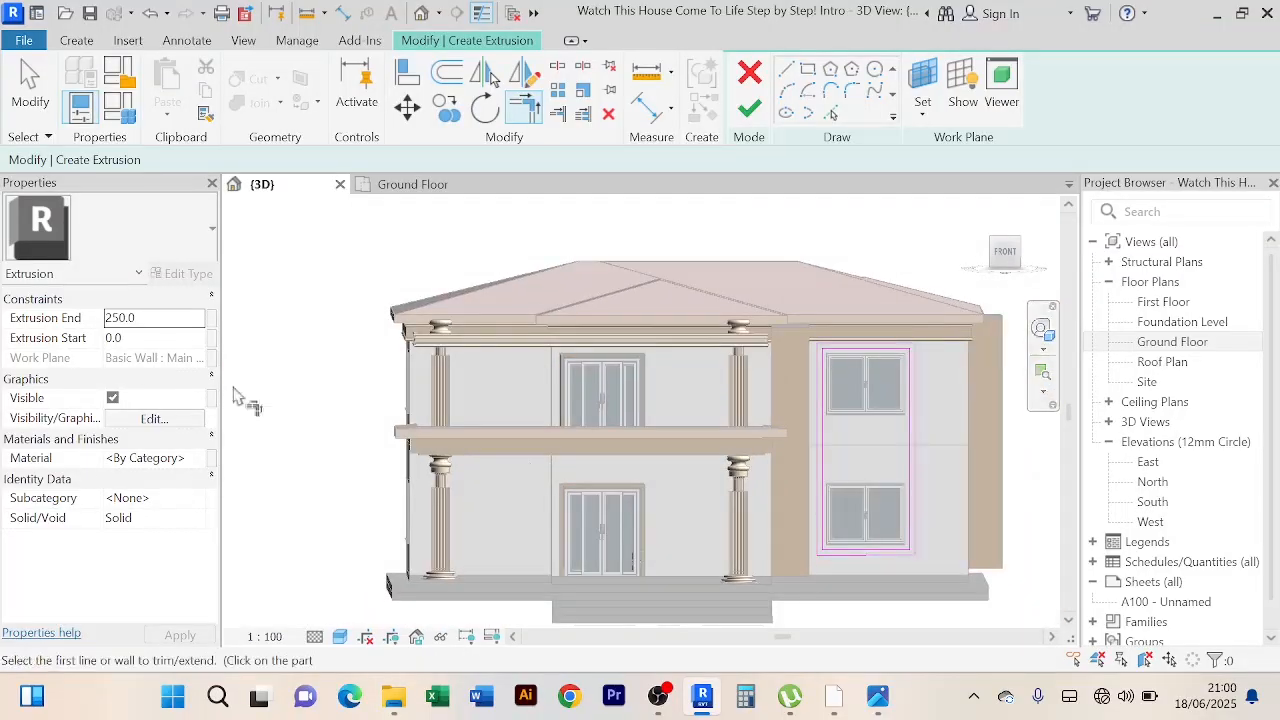
Step: Search the project materials for "brown" and assign Brown Color to the extrusion
{"action": "left_click", "coordinate": [206, 465]}
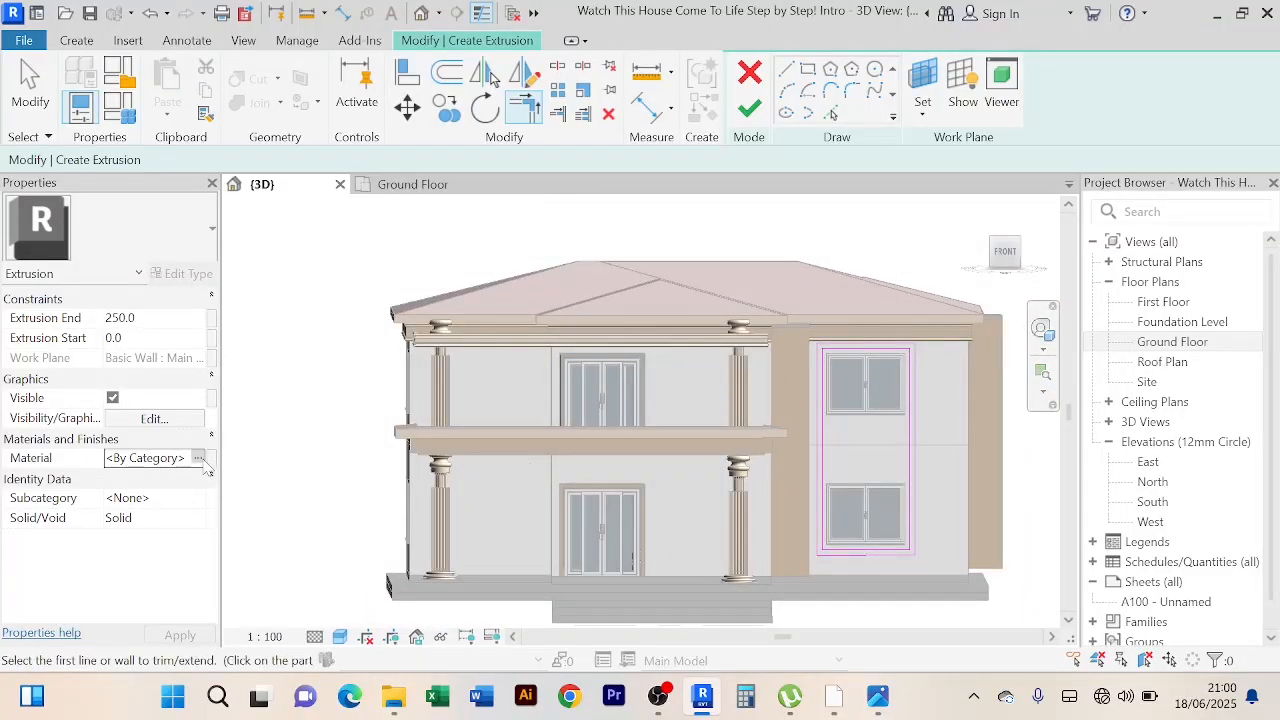
{"action": "left_click", "coordinate": [202, 459]}
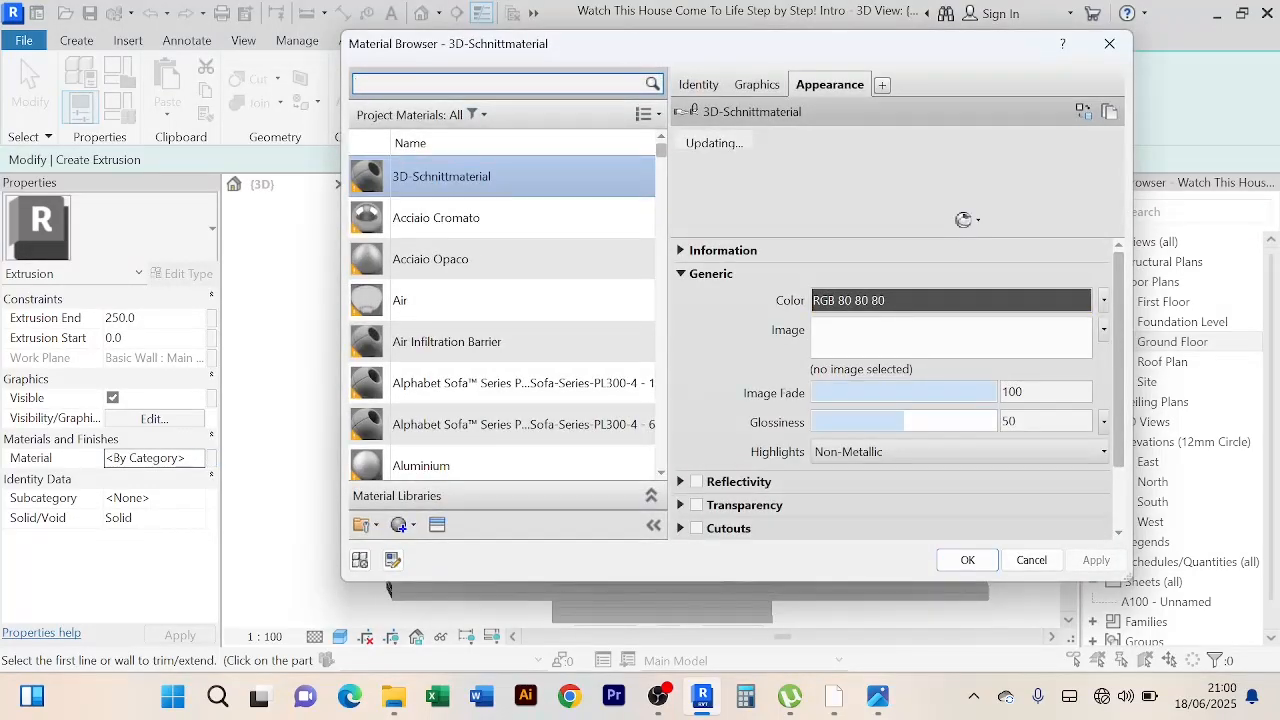
{"action": "type", "text": "brown"}
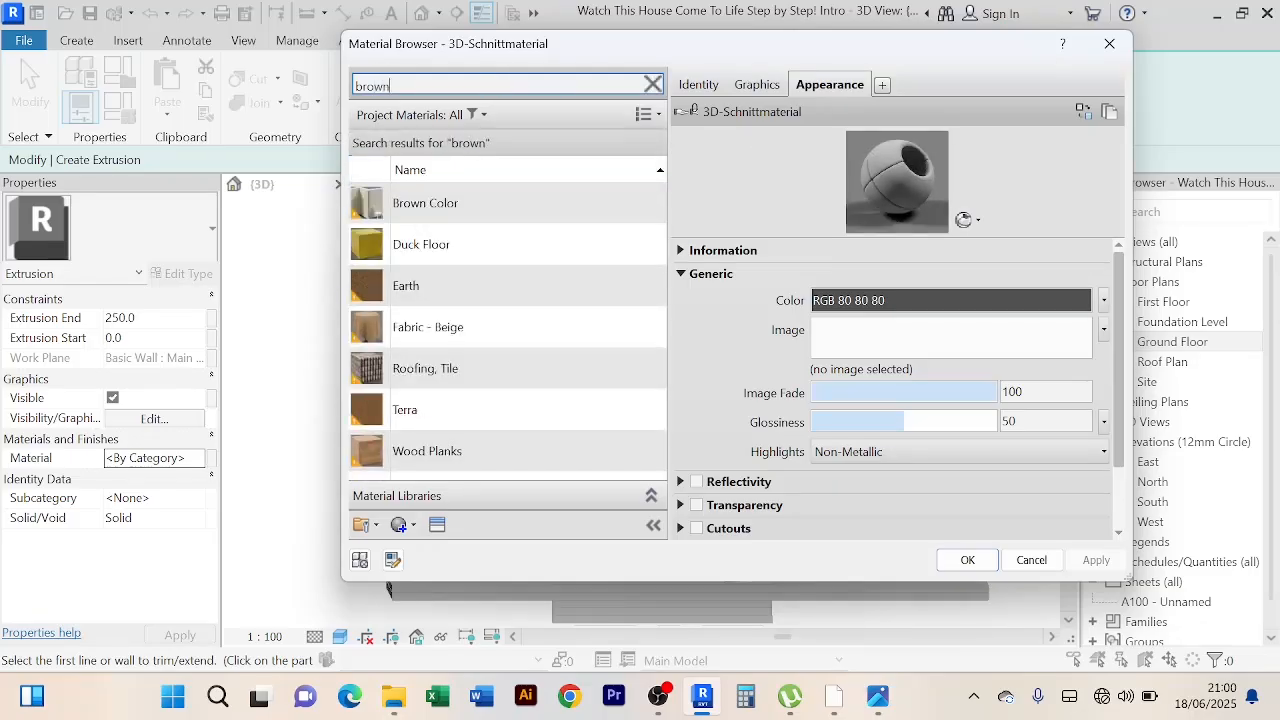
{"action": "left_click", "coordinate": [510, 199]}
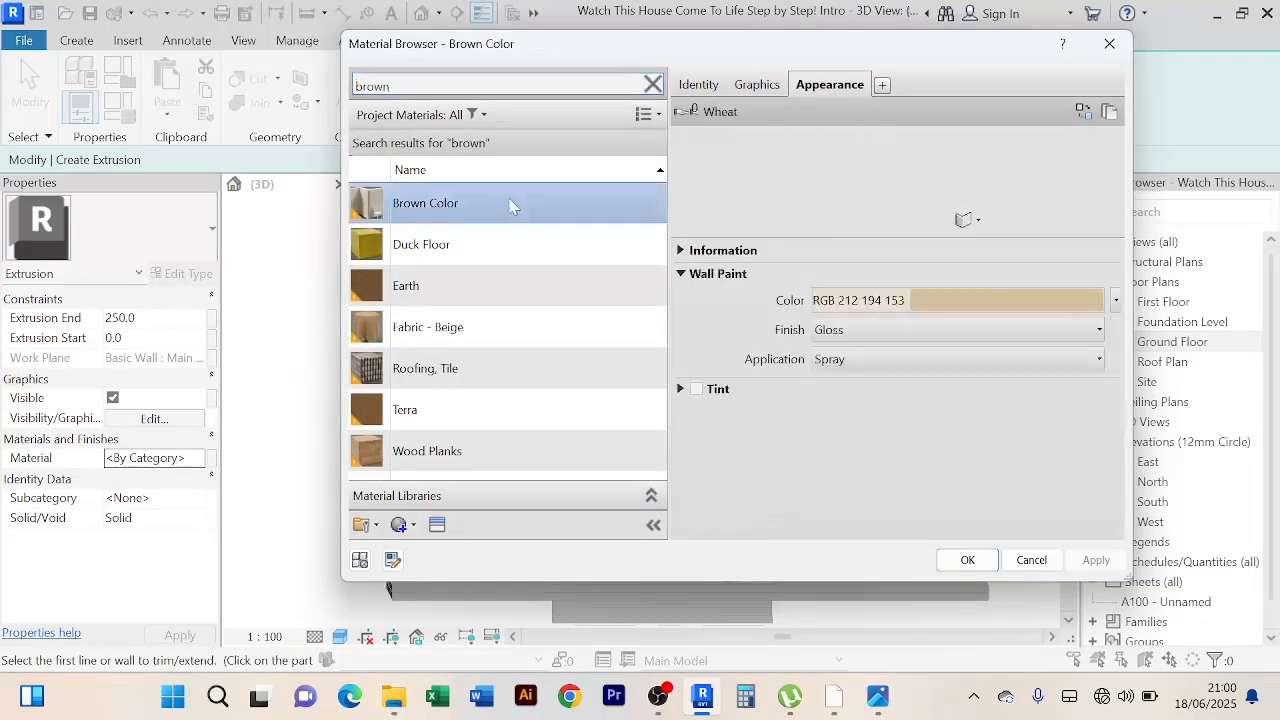
{"action": "left_click", "coordinate": [966, 560]}
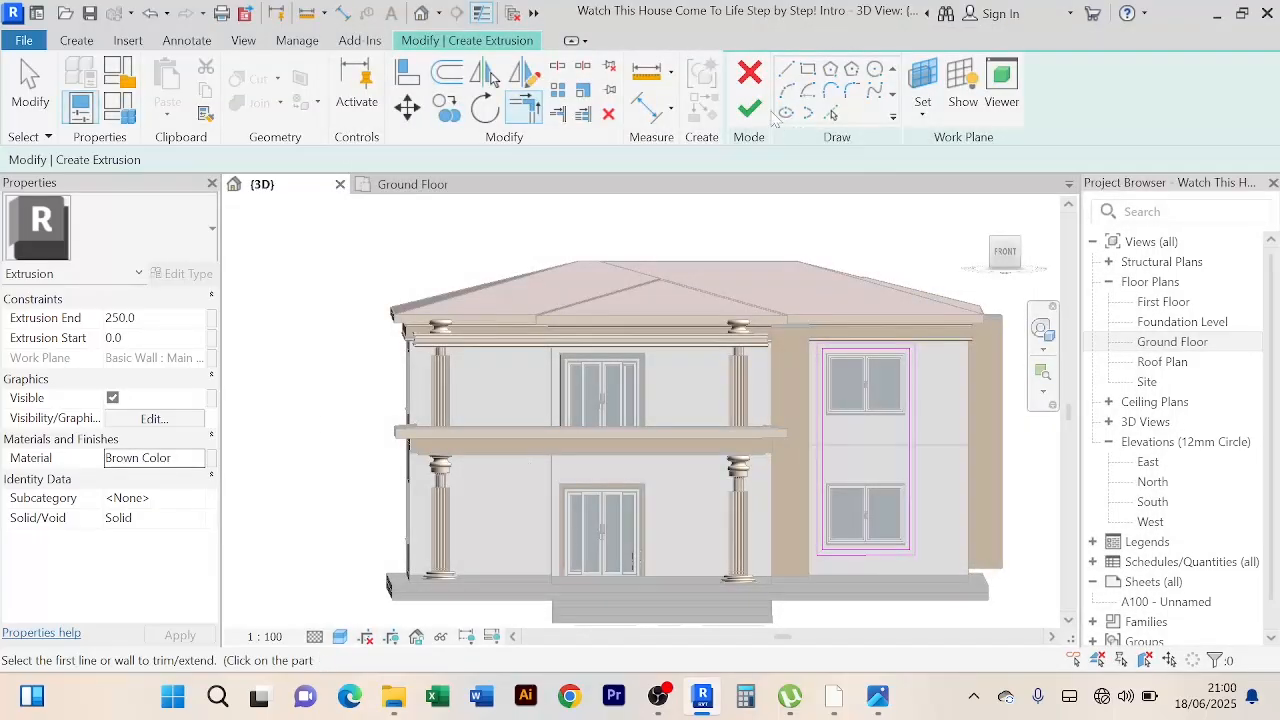
Step: Finish the 250 mm deep frame extrusion around the two windows and complete the in-place model
{"action": "left_click", "coordinate": [749, 108]}
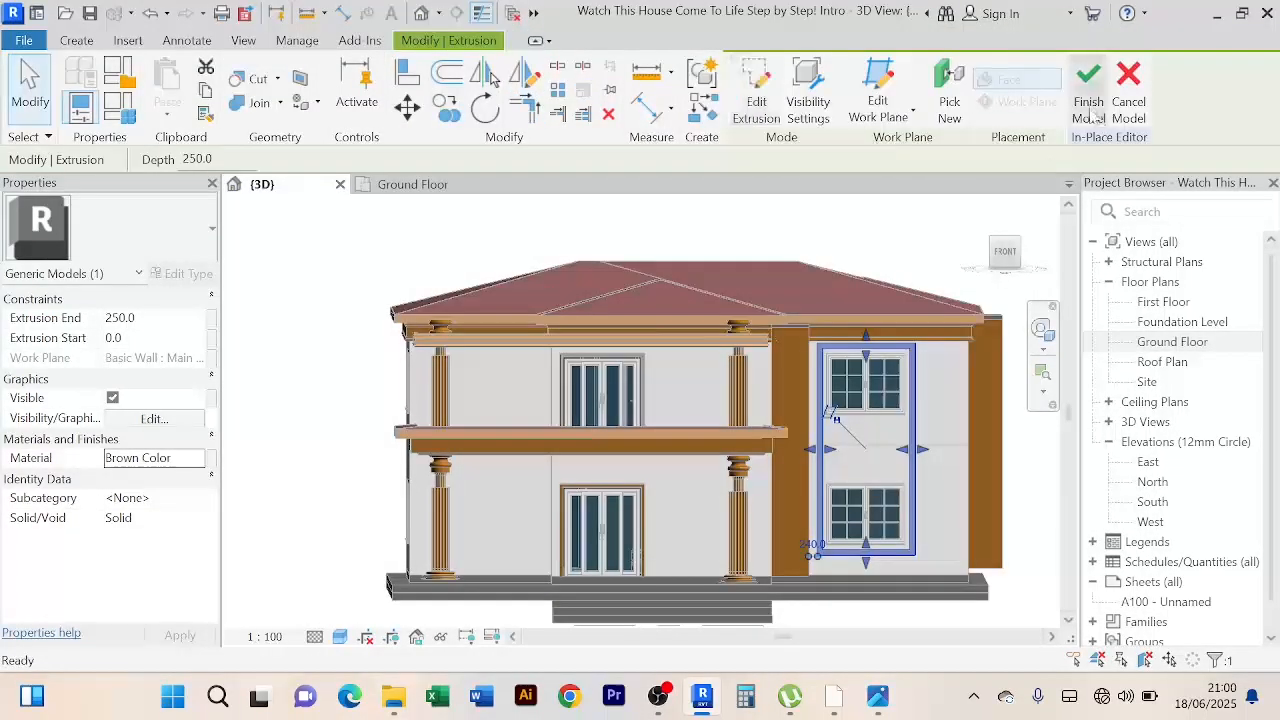
{"action": "scroll", "coordinate": [923, 235], "scroll_direction": "up", "scroll_amount": 1}
{"action": "middle_click_drag", "start_coordinate": [922, 245], "coordinate": [796, 210]}
{"action": "scroll", "coordinate": [790, 207], "scroll_direction": "down", "scroll_amount": 3}
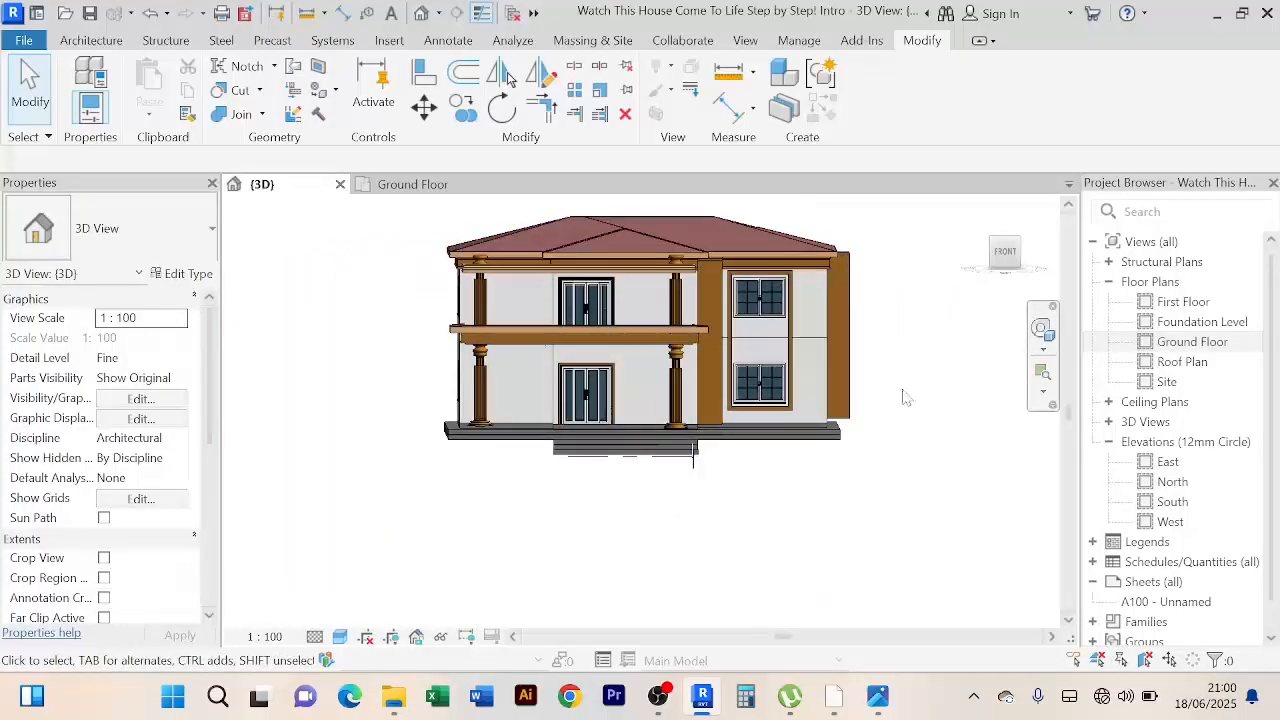
{"action": "middle_click_drag", "start_coordinate": [903, 397], "coordinate": [729, 317], "text": "shift"}
{"action": "scroll", "coordinate": [745, 355], "scroll_direction": "up", "scroll_amount": 3}
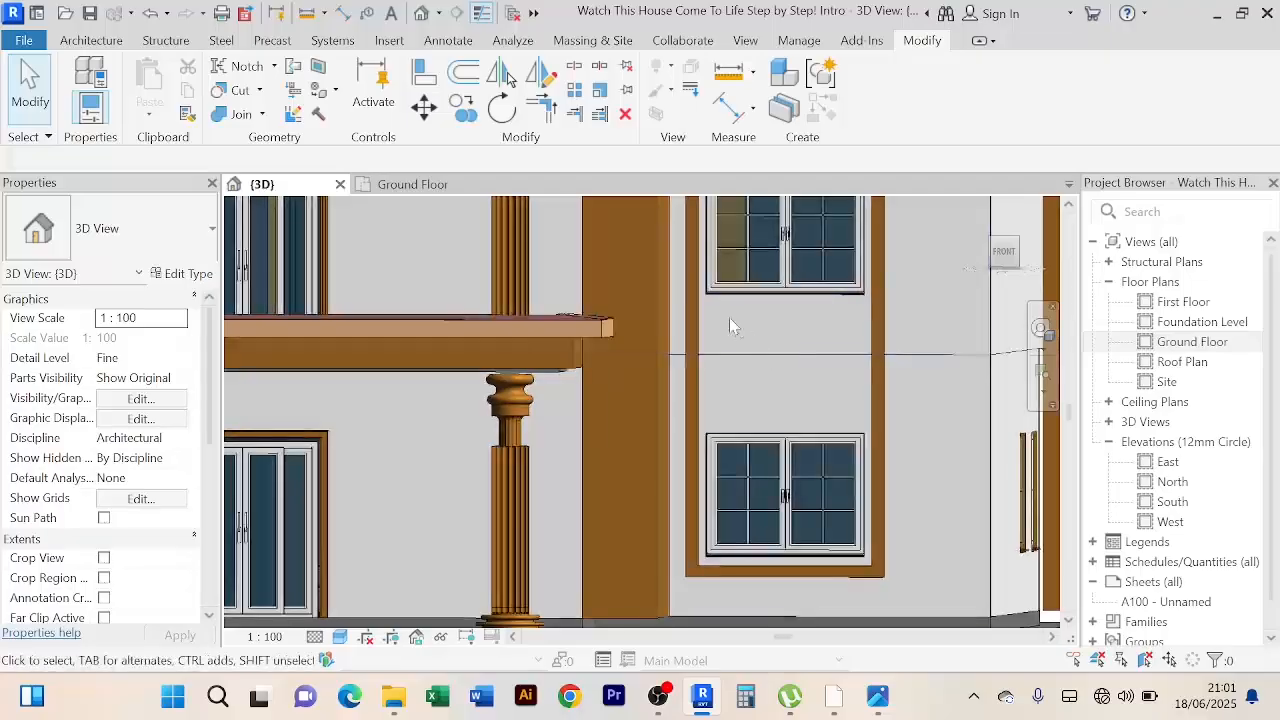
{"action": "scroll", "coordinate": [733, 332], "scroll_direction": "down", "scroll_amount": 2}
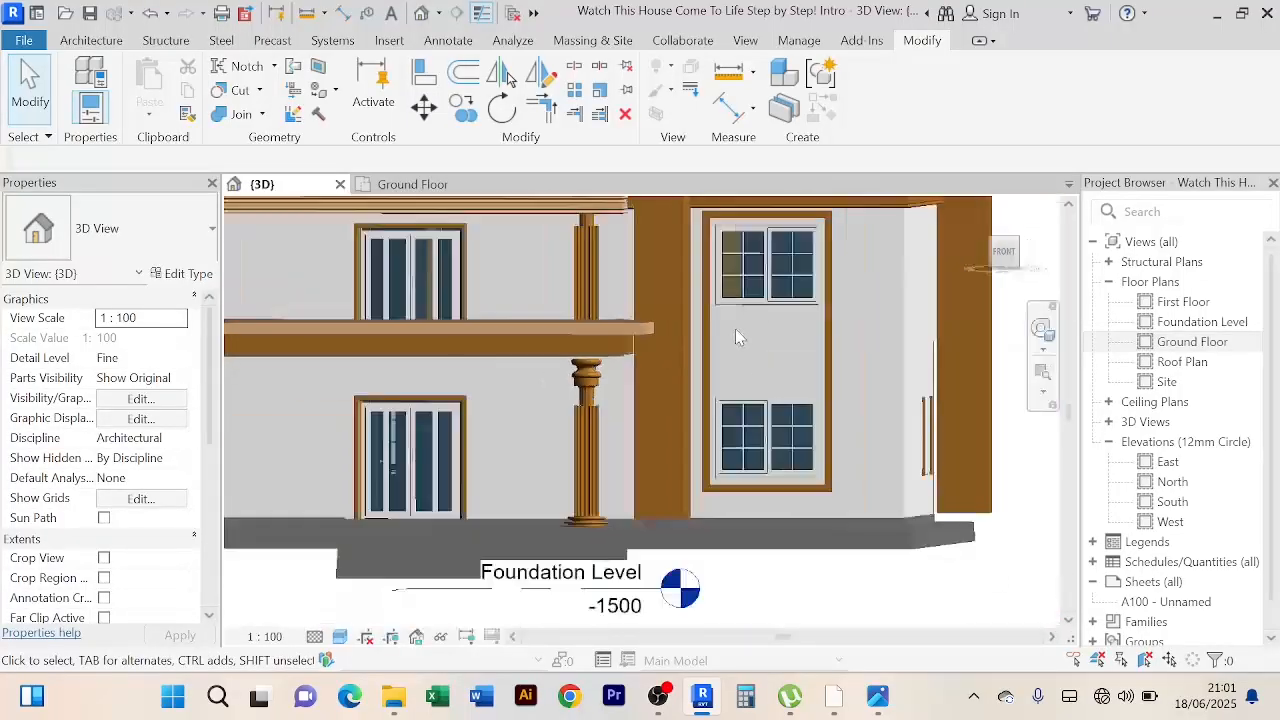
{"action": "scroll", "coordinate": [752, 335], "scroll_direction": "up", "scroll_amount": 3}
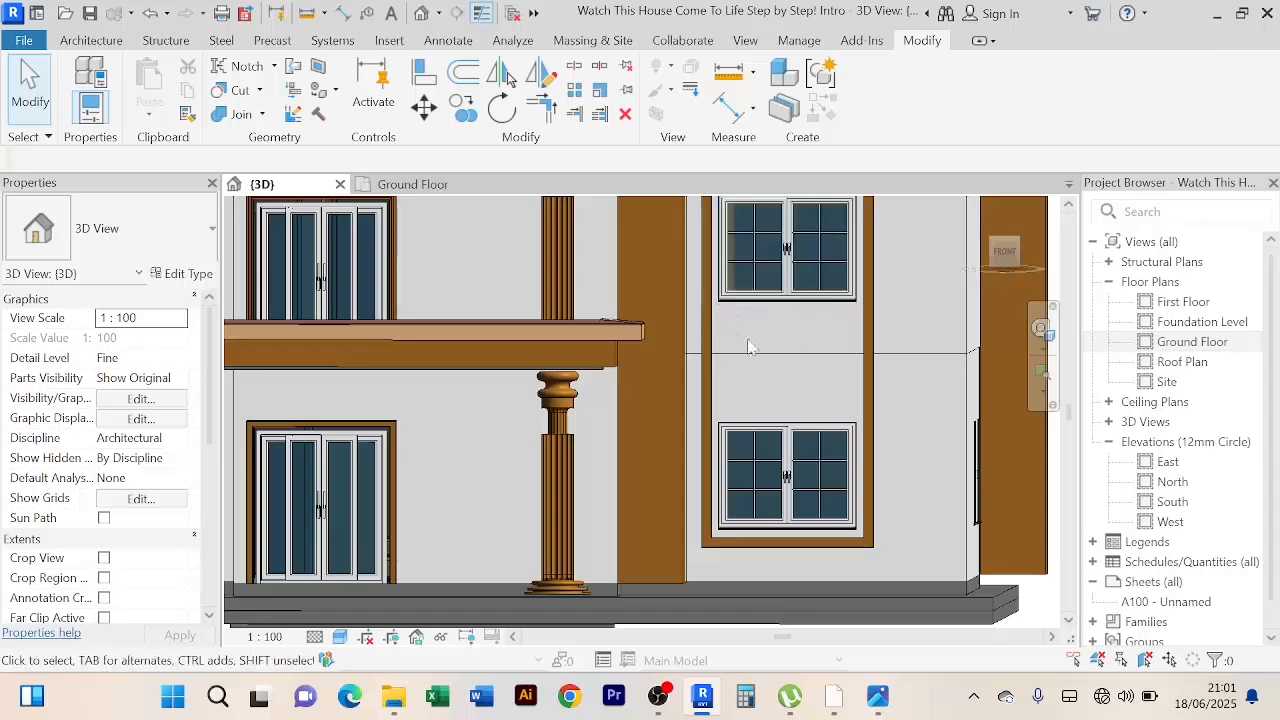
{"action": "scroll", "coordinate": [770, 388], "scroll_direction": "up", "scroll_amount": 2}
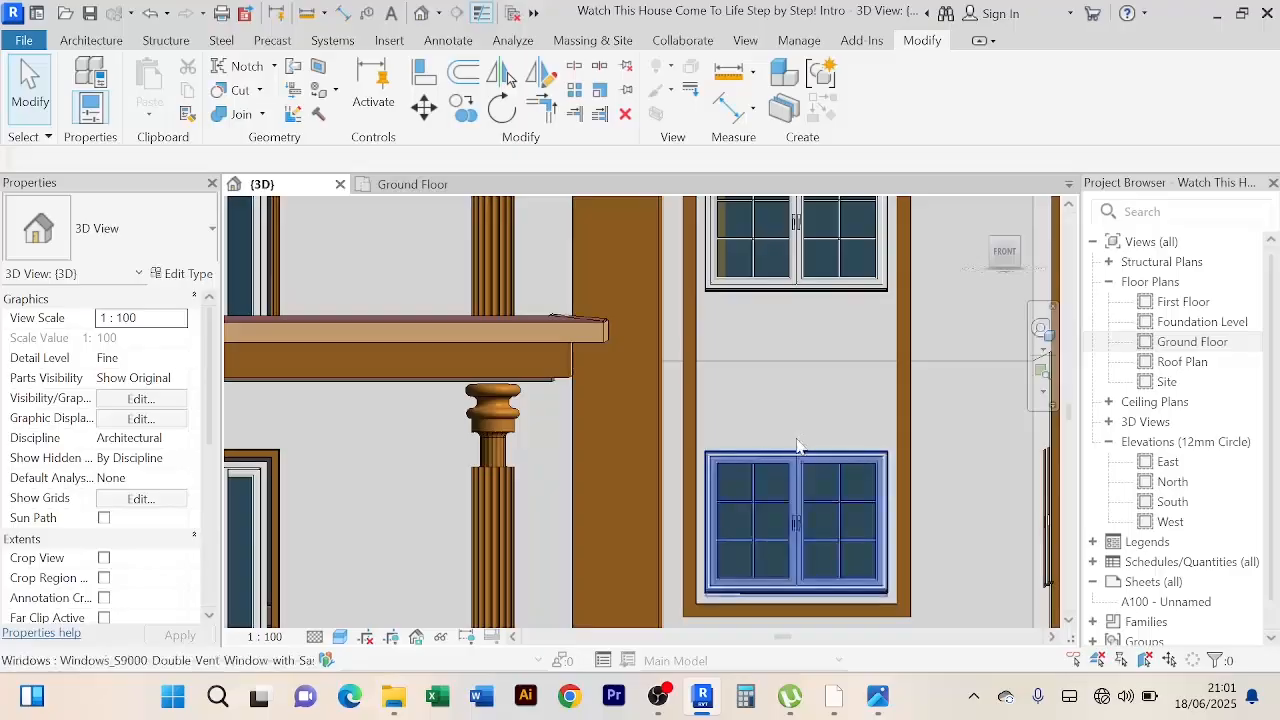
{"action": "scroll", "coordinate": [810, 358], "scroll_direction": "down", "scroll_amount": 2}
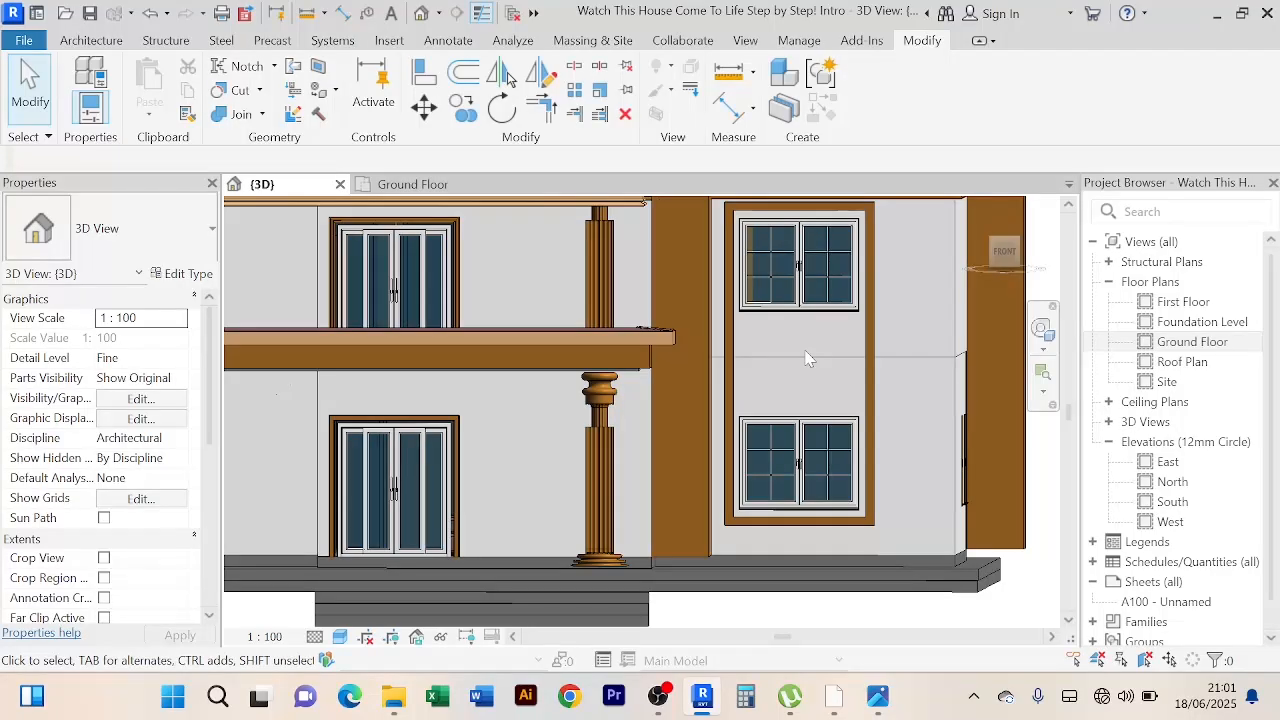
{"action": "scroll", "coordinate": [805, 340], "scroll_direction": "down", "scroll_amount": 3}
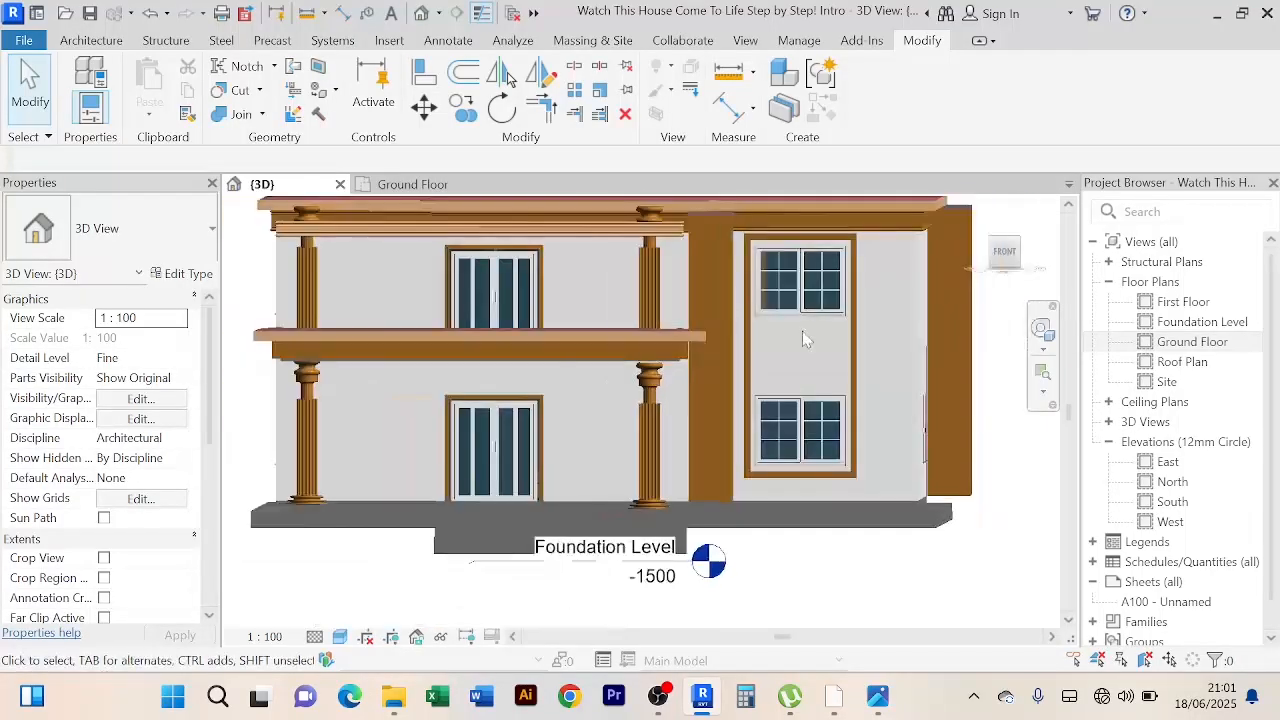
{"action": "scroll", "coordinate": [850, 352], "scroll_direction": "up", "scroll_amount": 3}
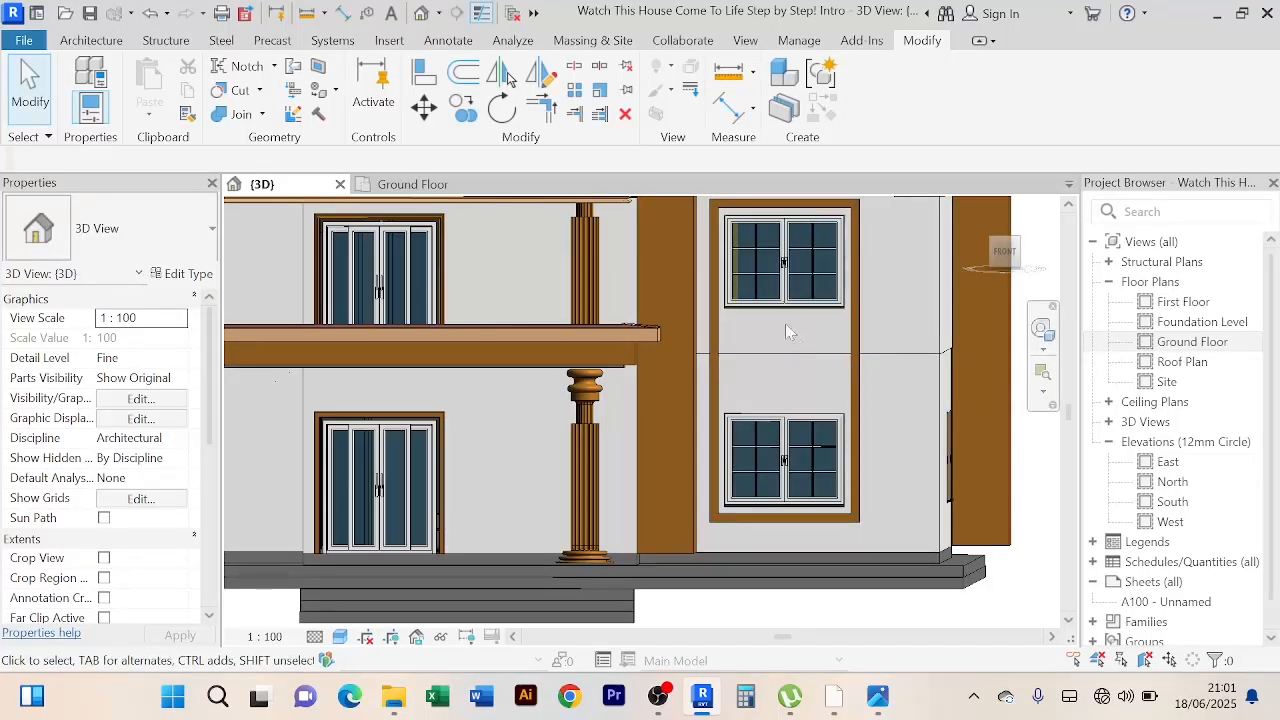
{"action": "scroll", "coordinate": [786, 345], "scroll_direction": "down", "scroll_amount": 1}
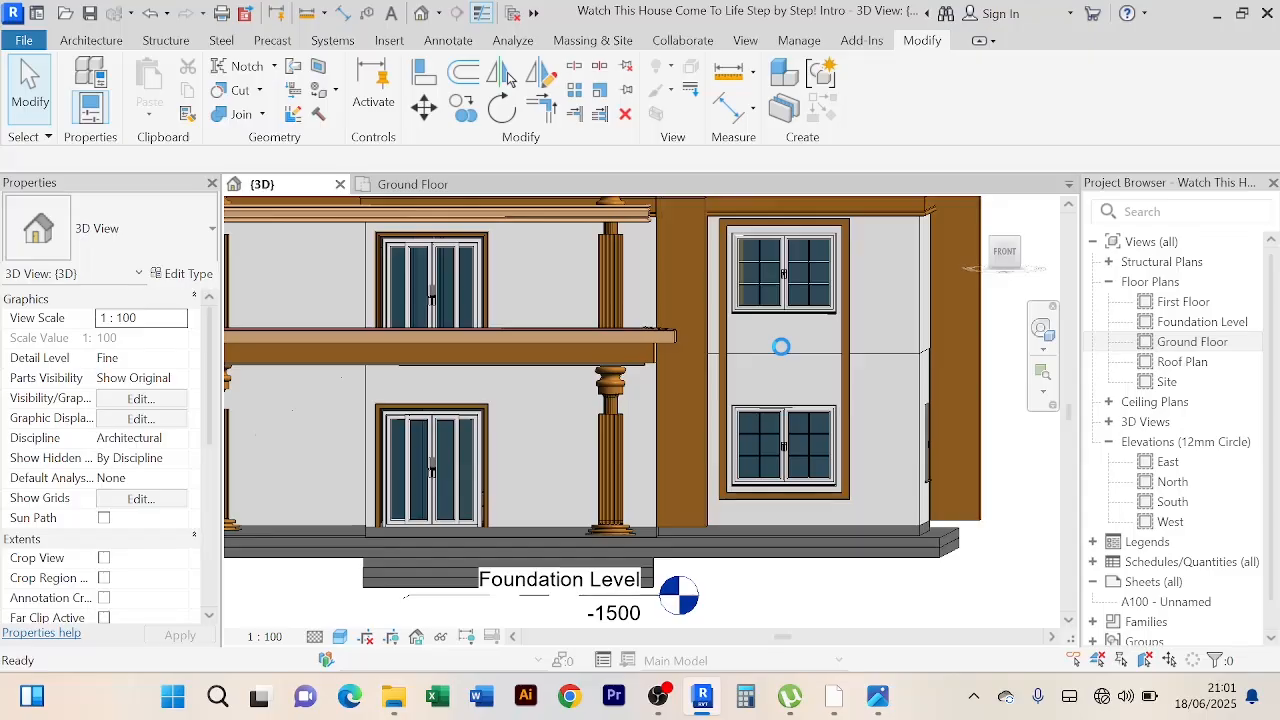
Step: Start placing an architectural wall and open the Ground Floor plan to draw it there
{"action": "left_click", "coordinate": [91, 40]}
{"action": "left_click", "coordinate": [82, 112]}
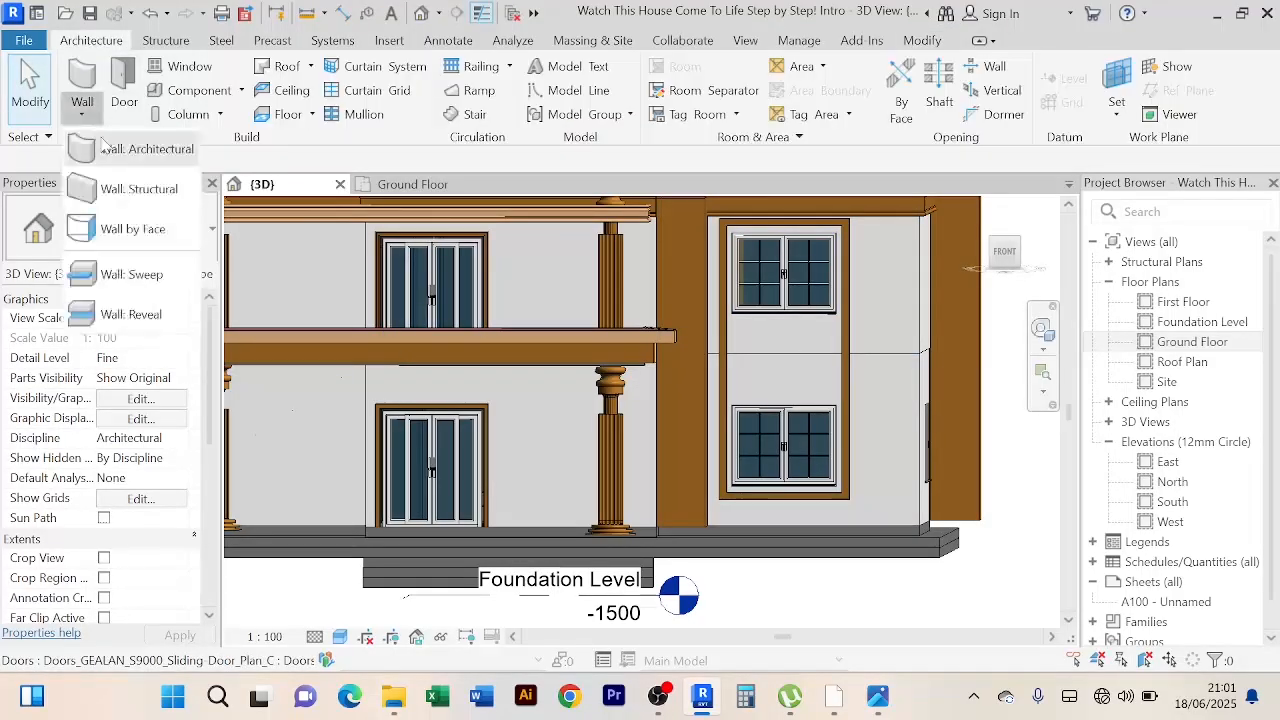
{"action": "left_click", "coordinate": [104, 148]}
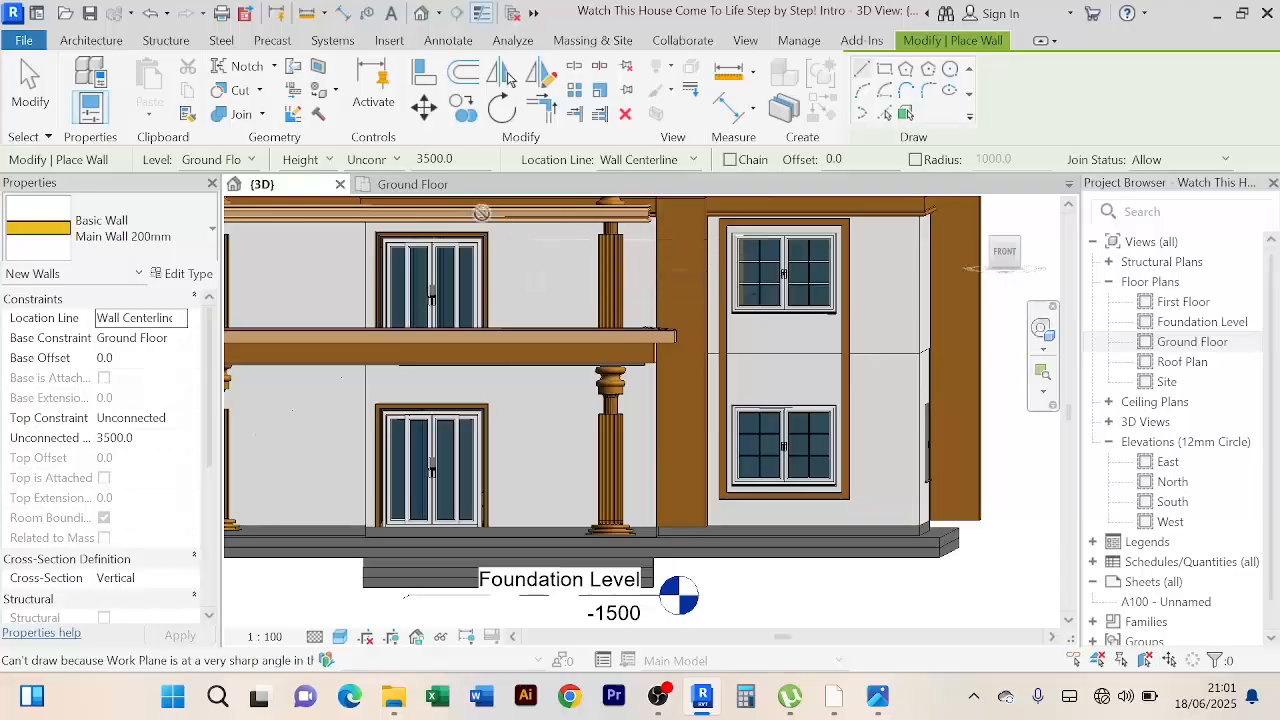
{"action": "left_click", "coordinate": [412, 184]}
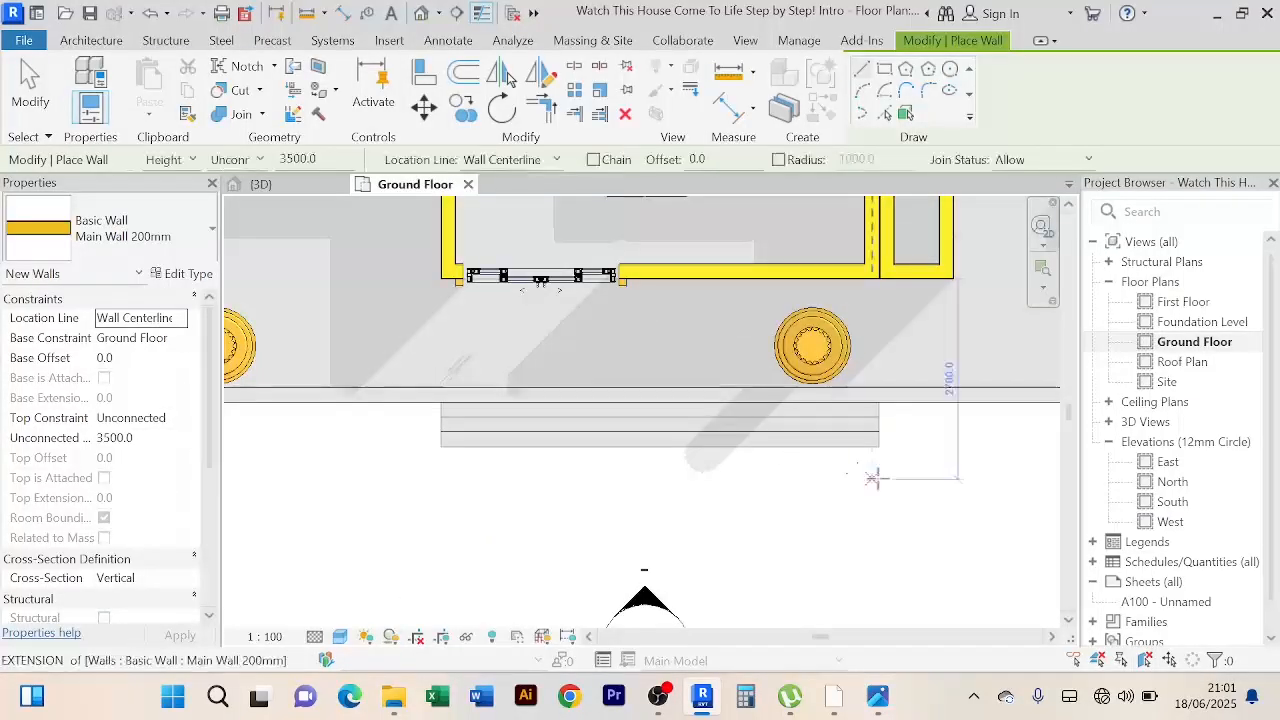
Step: Draw a straight Main Wall 200mm, 3000 mm long, in front of the ground-floor bedroom window and show it in the 3D view
{"action": "scroll", "coordinate": [873, 478], "scroll_direction": "down", "scroll_amount": 2}
{"action": "middle_click_drag", "start_coordinate": [877, 491], "coordinate": [616, 605]}
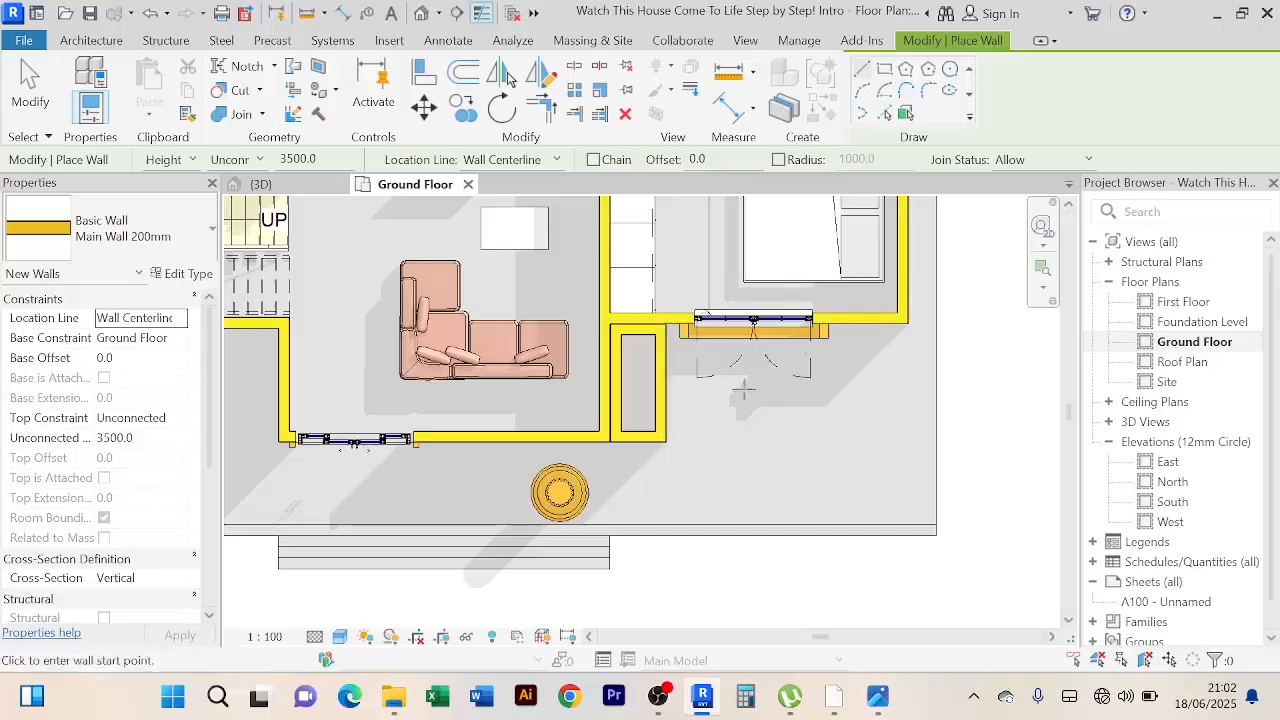
{"action": "left_click", "coordinate": [687, 393]}
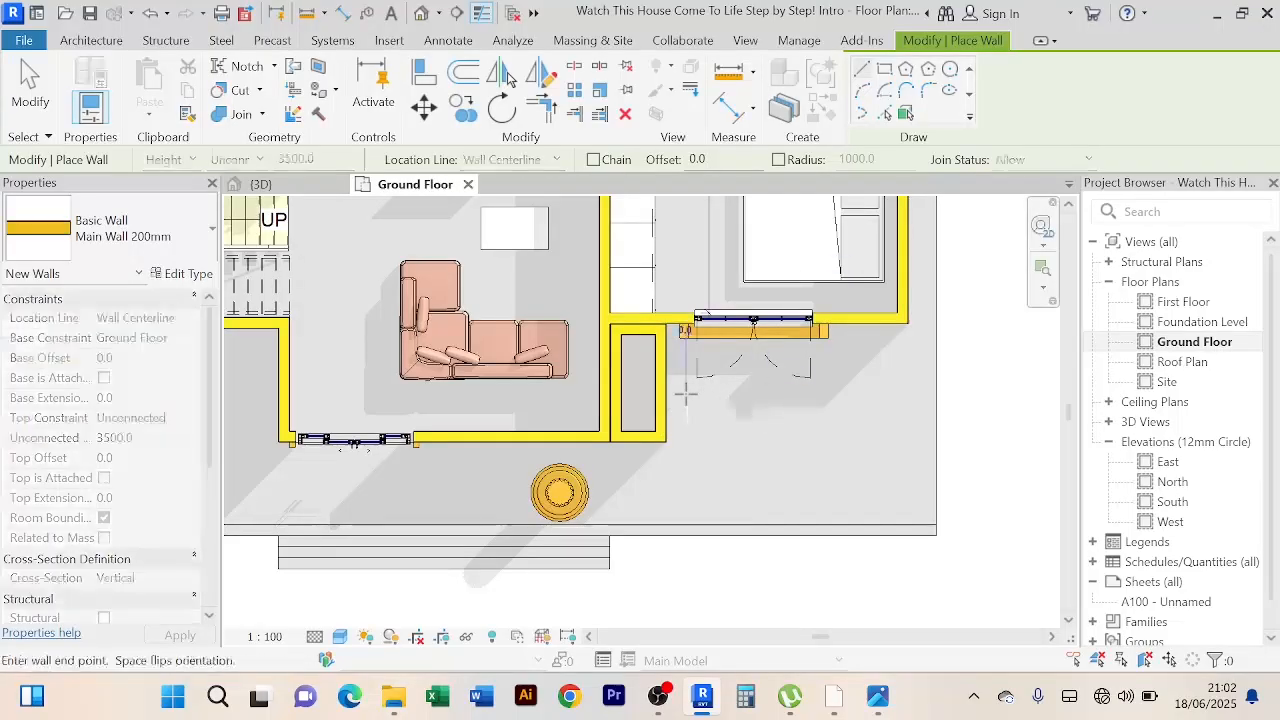
{"action": "left_click", "coordinate": [853, 393]}
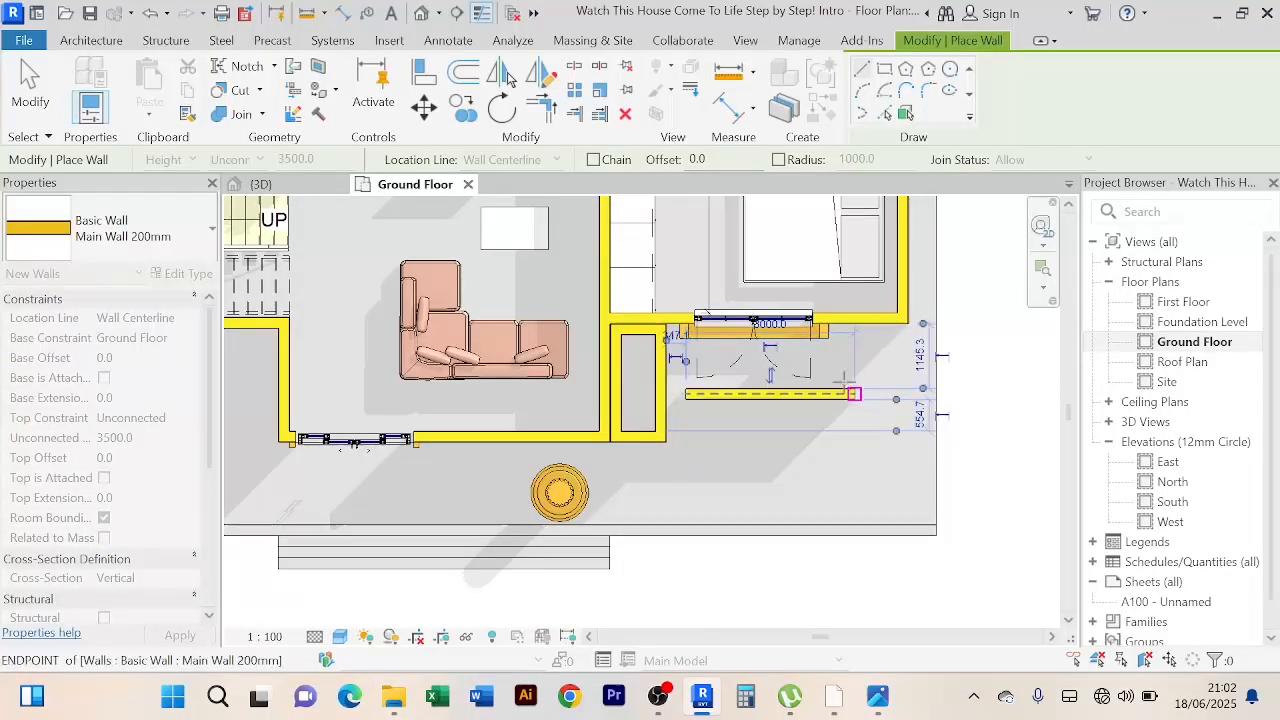
{"action": "left_click", "coordinate": [288, 184]}
{"action": "right_click", "coordinate": [905, 588]}
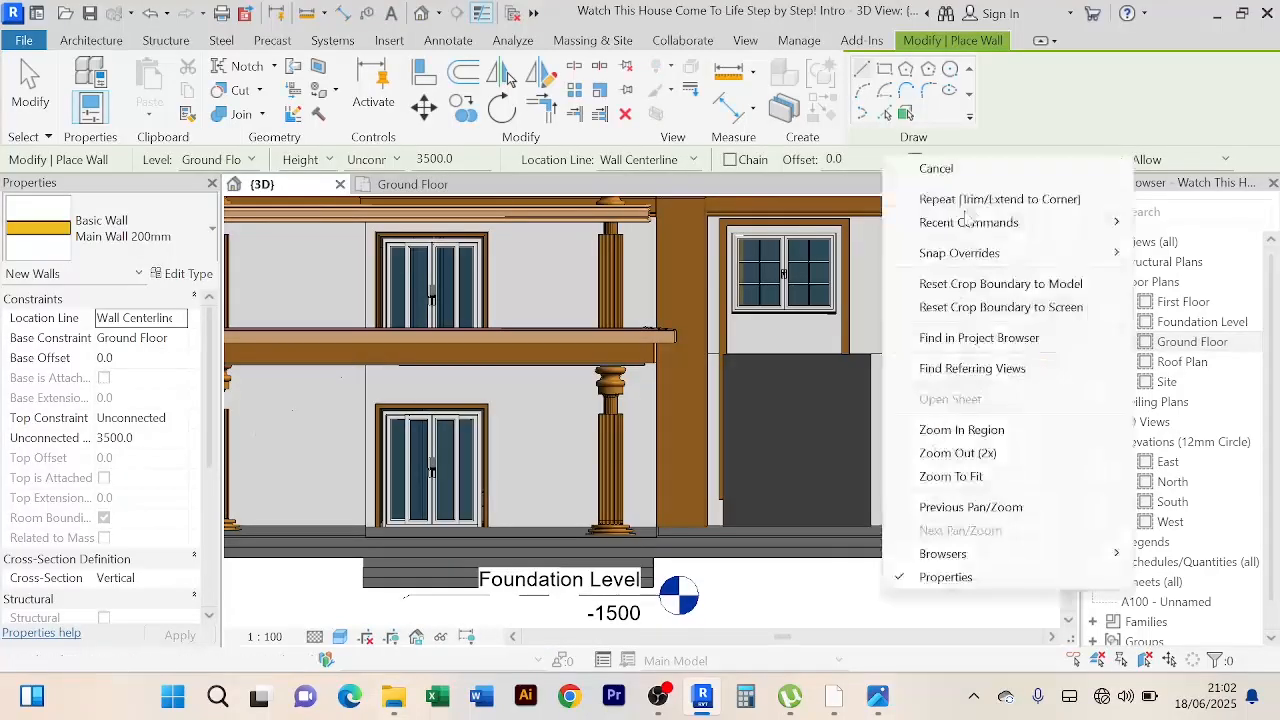
{"action": "left_click", "coordinate": [940, 88]}
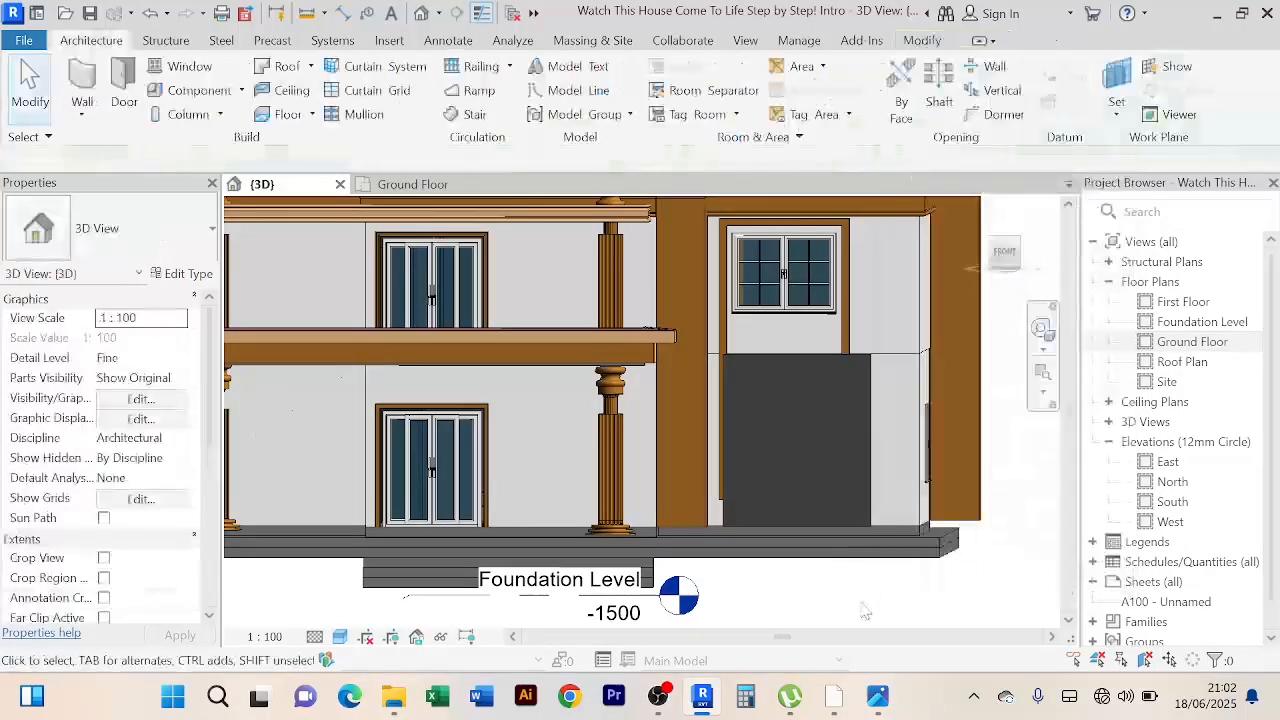
Step: Examine the new freestanding wall's position relative to the window surround and the facade from several angles
{"action": "left_click", "coordinate": [872, 384]}
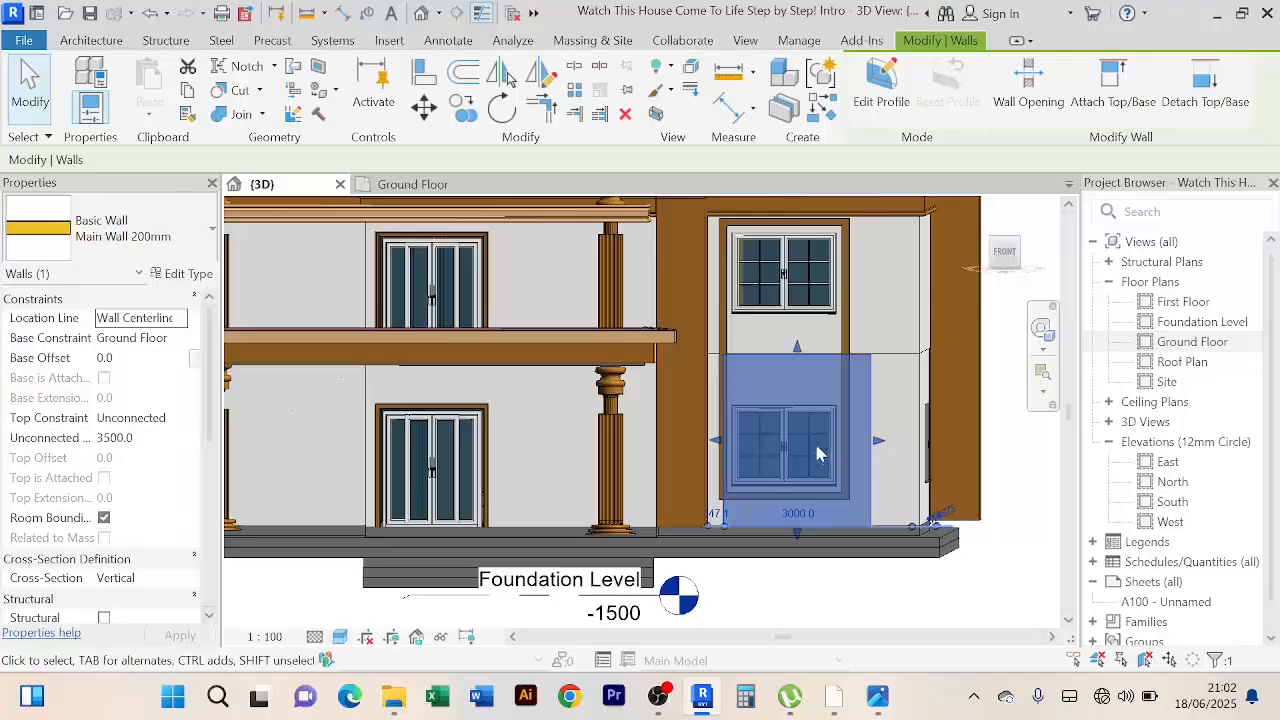
{"action": "scroll", "coordinate": [818, 444], "scroll_direction": "down", "scroll_amount": 1}
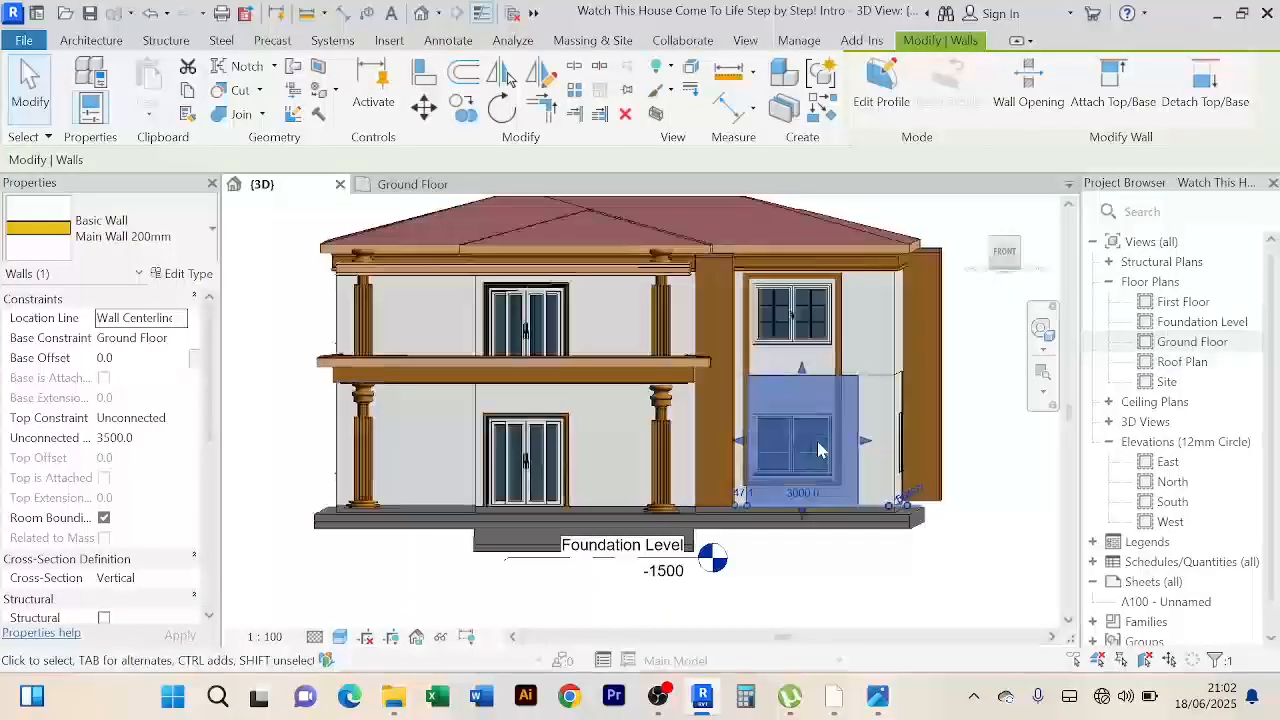
{"action": "mouse_move", "coordinate": [818, 444]}
{"action": "middle_mouse_down", "text": "shift"}
{"action": "mouse_move", "coordinate": [796, 474]}
{"action": "mouse_move", "coordinate": [694, 523]}
{"action": "mouse_move", "coordinate": [738, 550]}
{"action": "mouse_move", "coordinate": [808, 457]}
{"action": "middle_mouse_up", "text": "shift"}
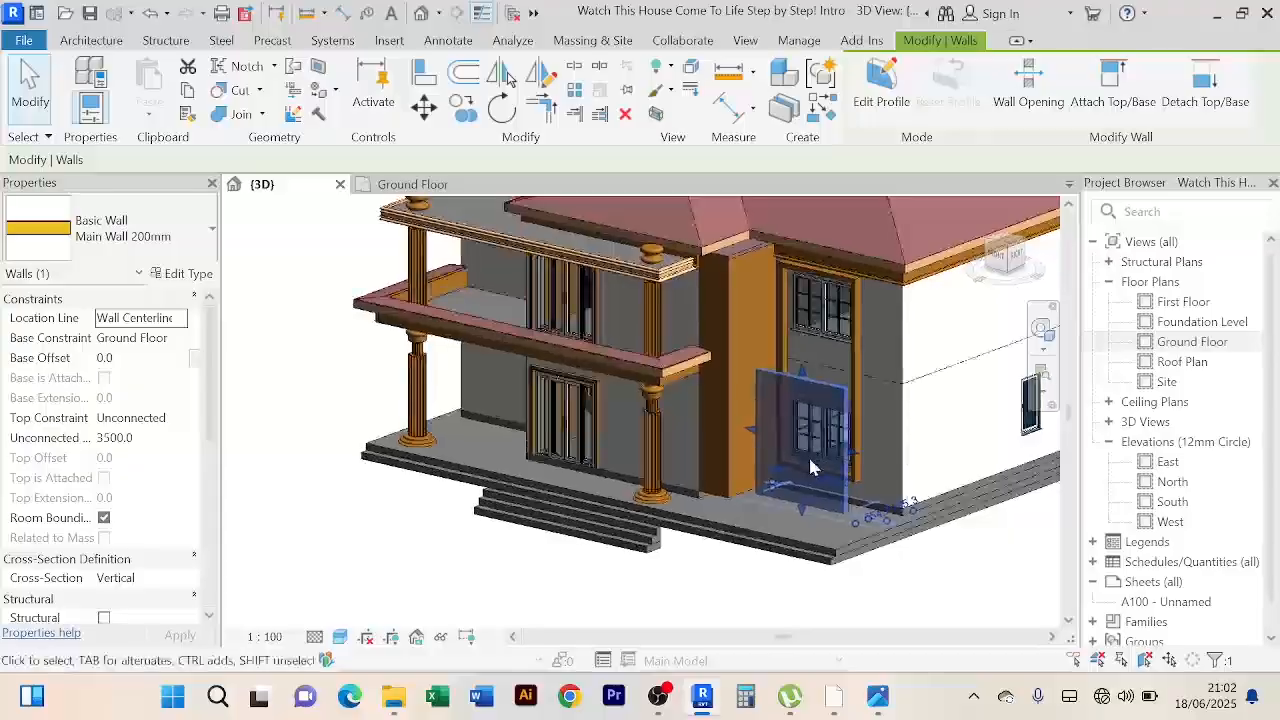
{"action": "scroll", "coordinate": [810, 450], "scroll_direction": "up", "scroll_amount": 3}
{"action": "scroll", "coordinate": [810, 450], "scroll_direction": "down", "scroll_amount": 1}
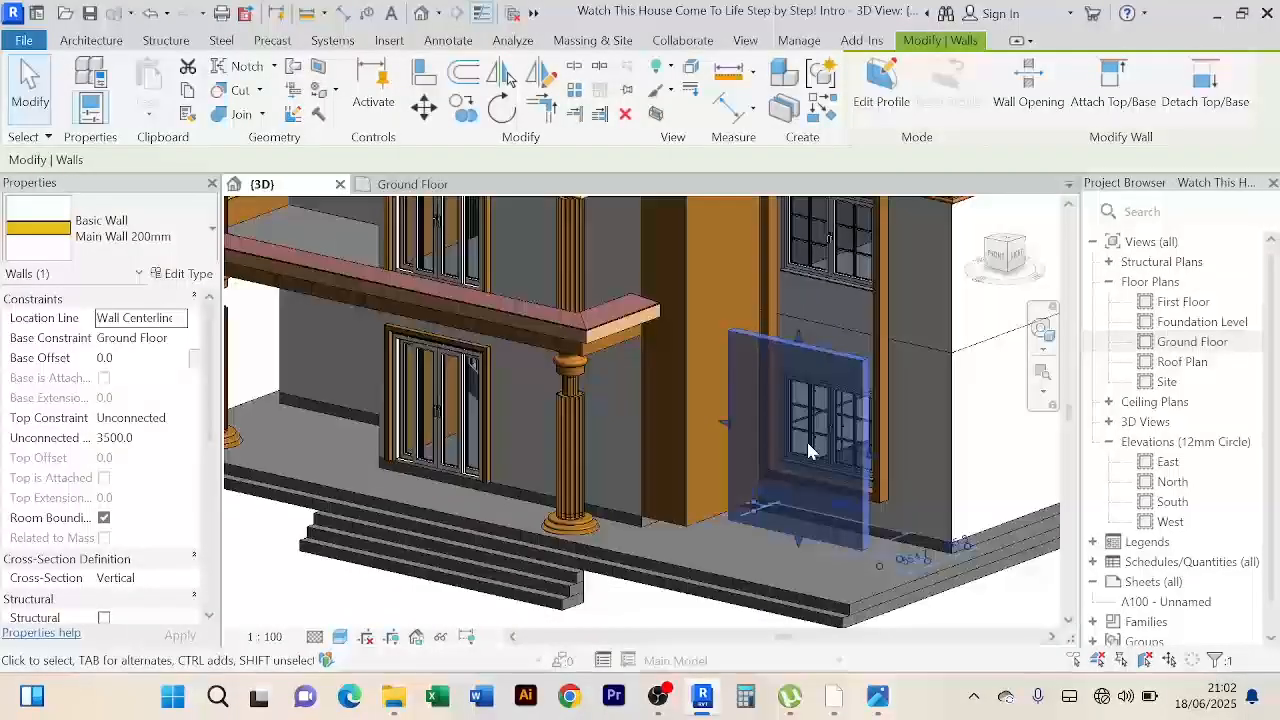
{"action": "scroll", "coordinate": [810, 450], "scroll_direction": "down", "scroll_amount": 1}
{"action": "middle_click_drag", "start_coordinate": [814, 443], "coordinate": [854, 380], "text": "shift"}
{"action": "scroll", "coordinate": [834, 366], "scroll_direction": "up", "scroll_amount": 5}
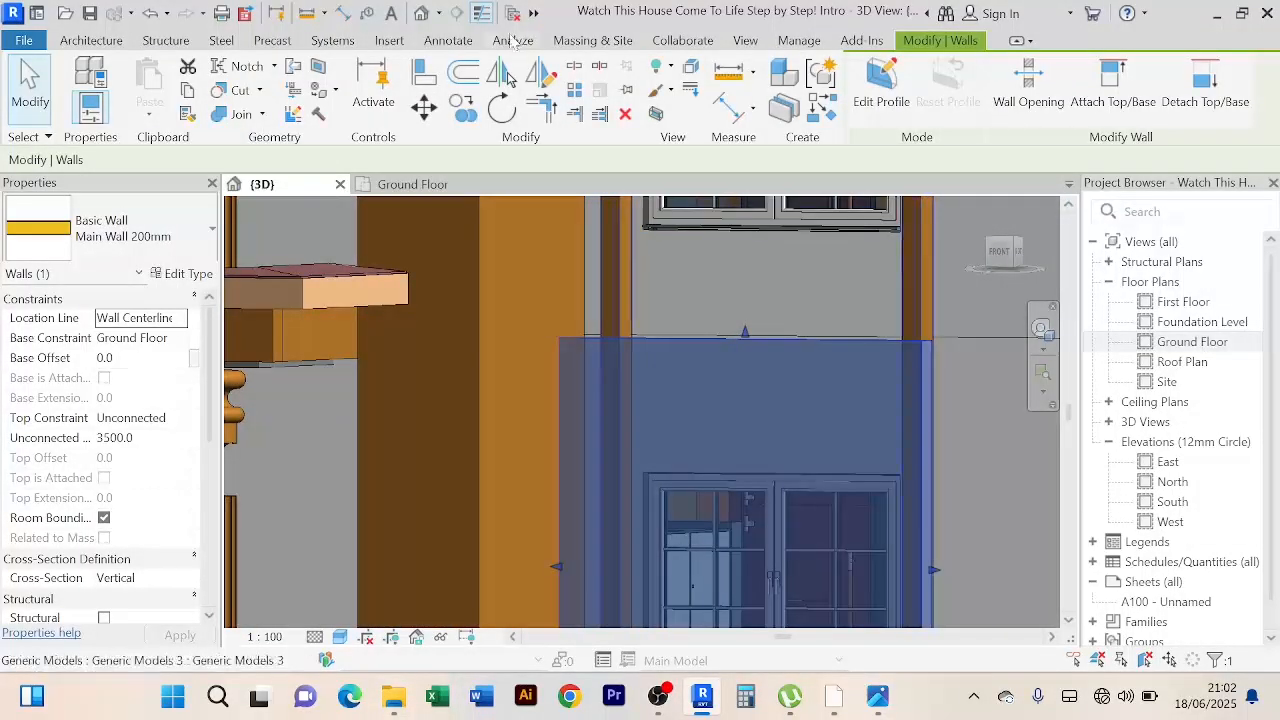
{"action": "left_click", "coordinate": [427, 75]}
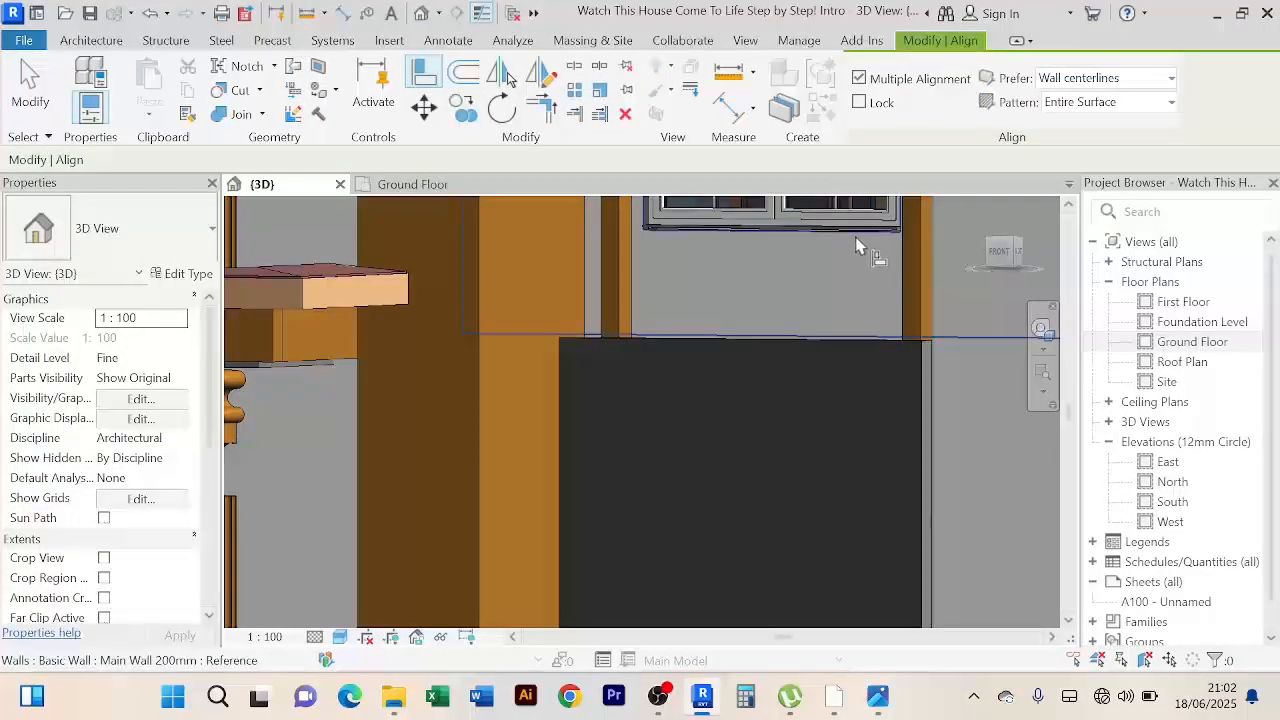
{"action": "scroll", "coordinate": [856, 245], "scroll_direction": "down", "scroll_amount": 3}
{"action": "middle_click_drag", "start_coordinate": [856, 245], "coordinate": [773, 308], "text": "shift"}
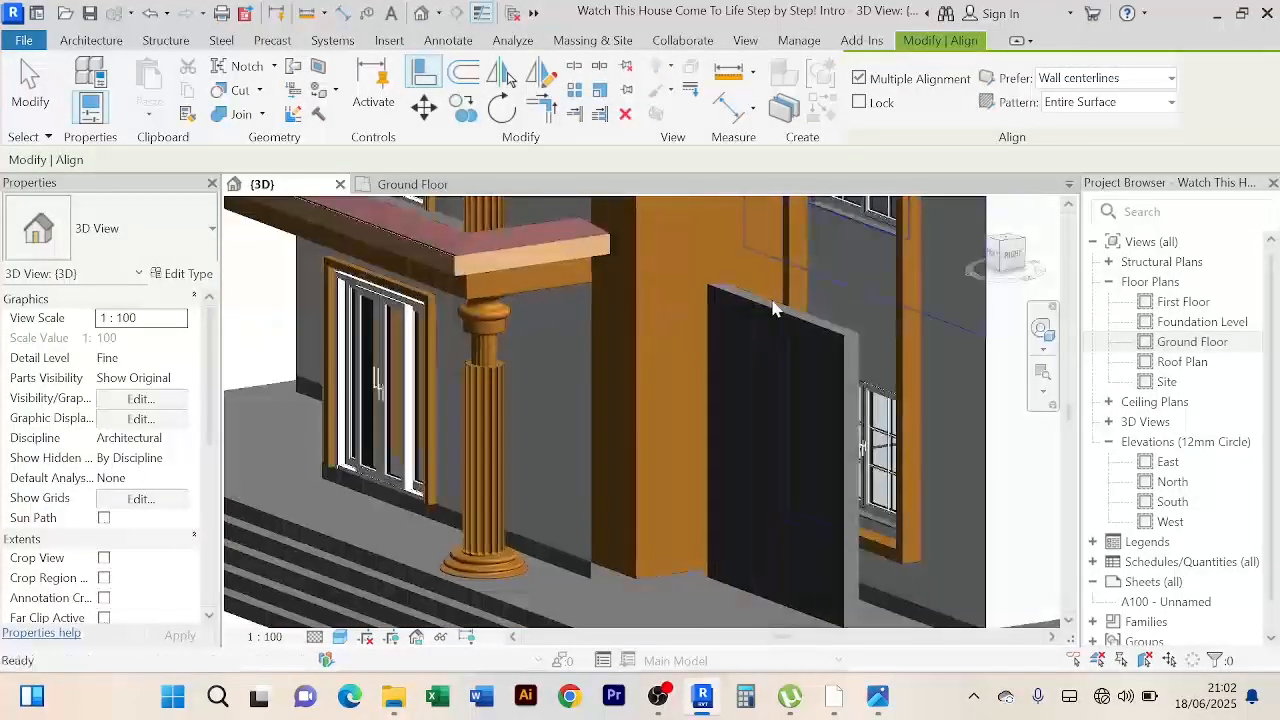
{"action": "scroll", "coordinate": [771, 371], "scroll_direction": "up", "scroll_amount": 6}
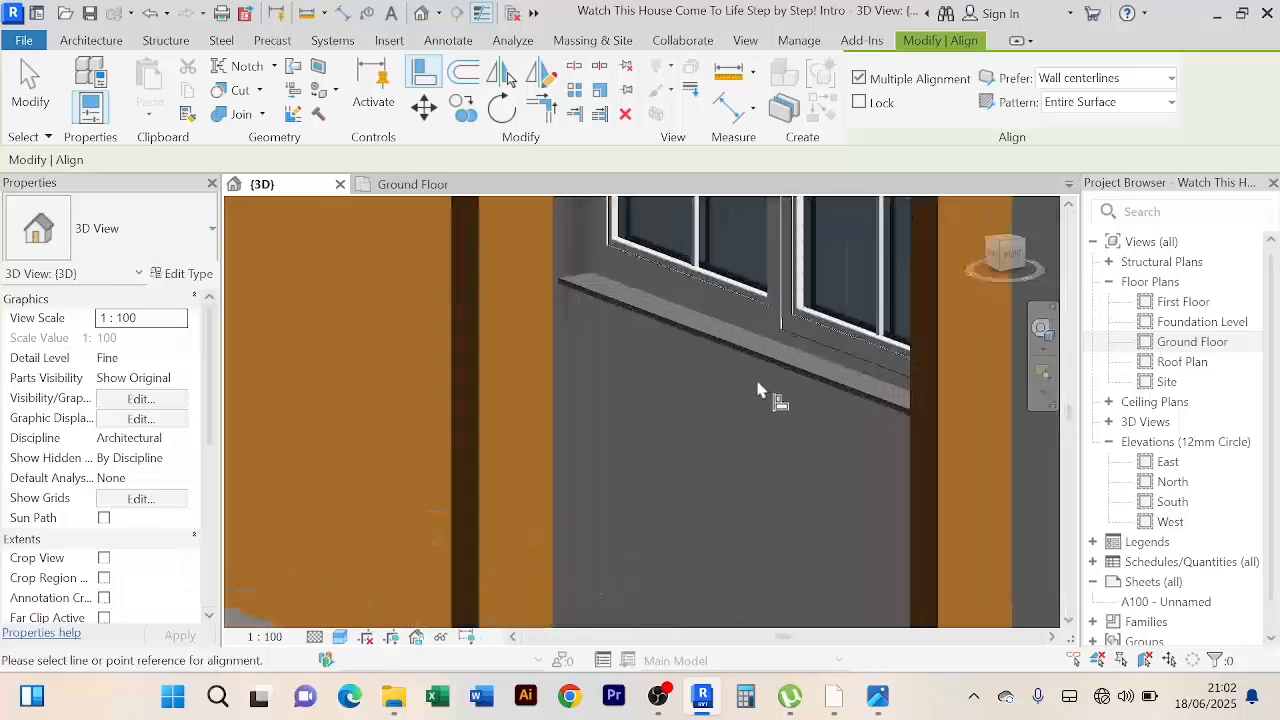
{"action": "scroll", "coordinate": [760, 380], "scroll_direction": "up", "scroll_amount": 2}
{"action": "scroll", "coordinate": [766, 362], "scroll_direction": "down", "scroll_amount": 4}
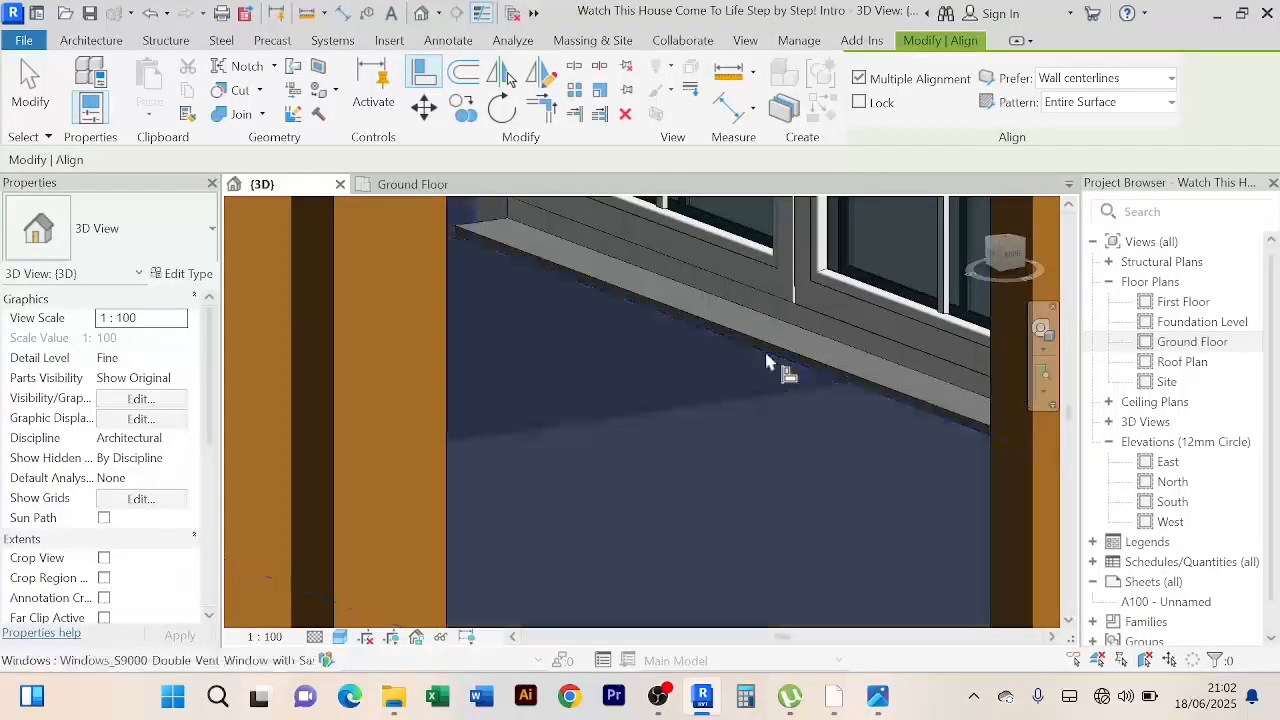
{"action": "scroll", "coordinate": [766, 362], "scroll_direction": "down", "scroll_amount": 2}
{"action": "right_click", "coordinate": [676, 347]}
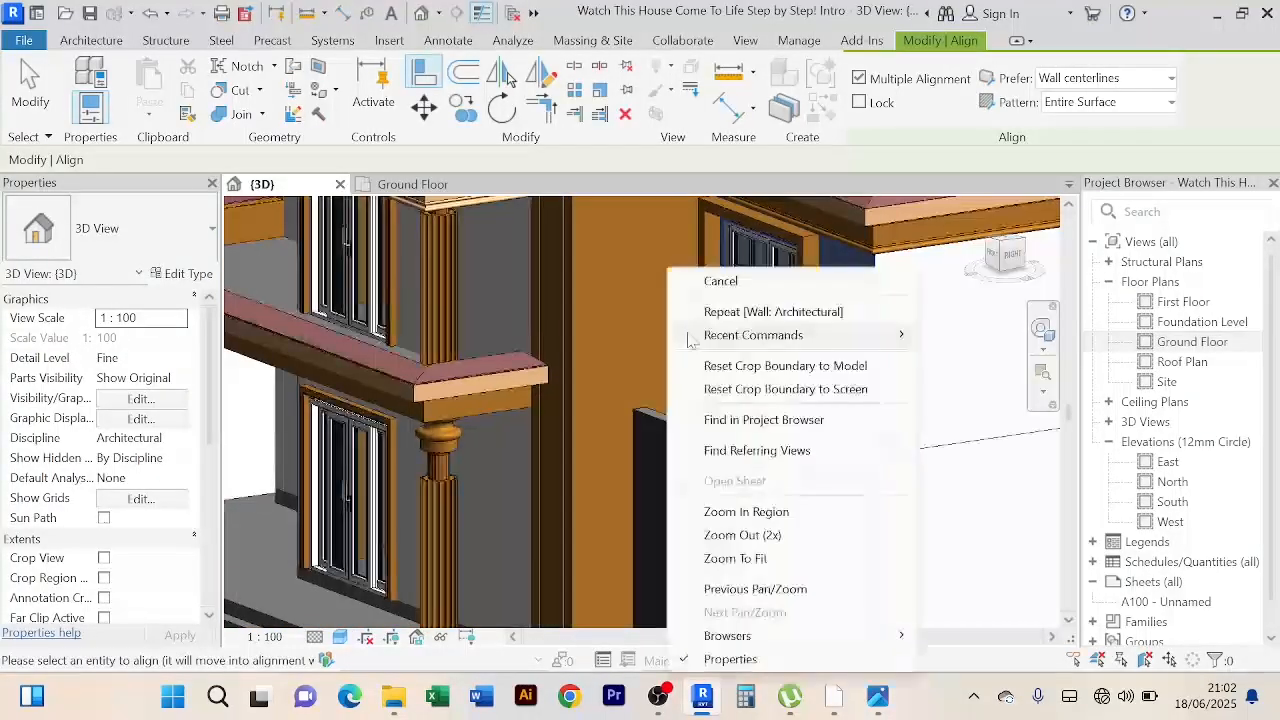
{"action": "left_click", "coordinate": [708, 285]}
{"action": "right_click", "coordinate": [697, 286]}
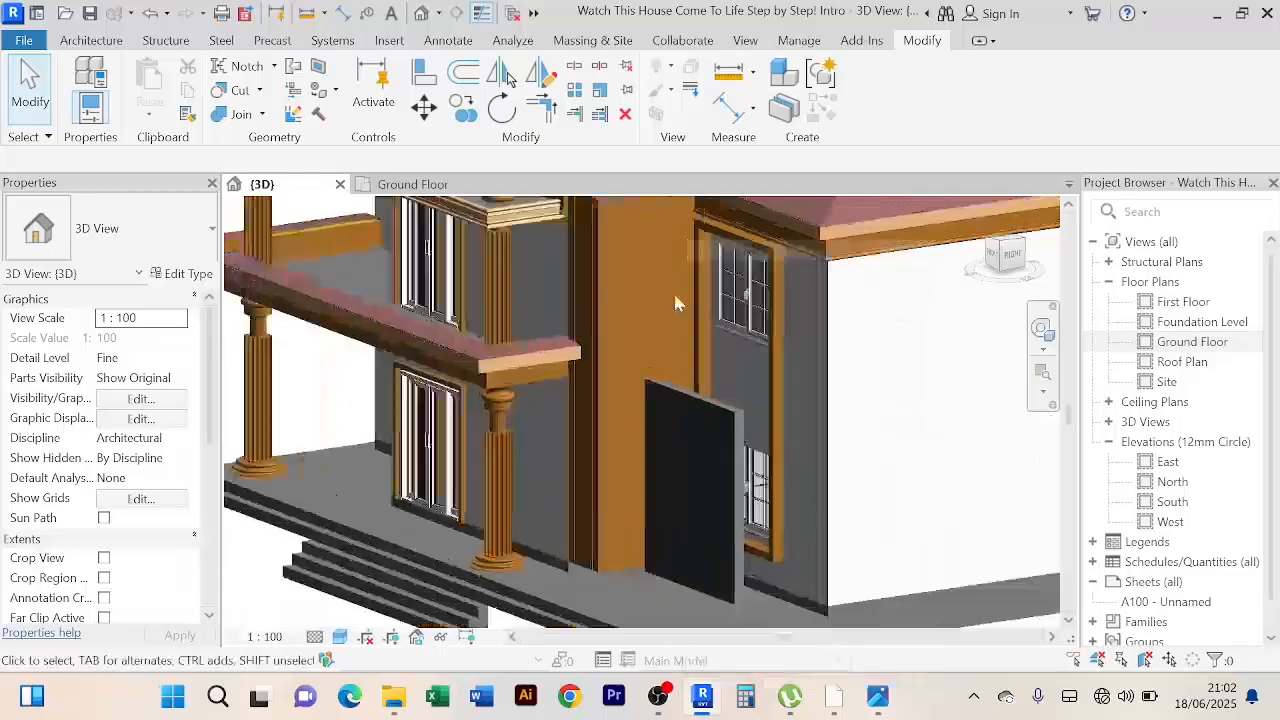
{"action": "left_click", "coordinate": [712, 252]}
Step: Set the base offset of the new wall in front of the bedroom window to 2500 mm
{"action": "scroll", "coordinate": [727, 388], "scroll_direction": "down", "scroll_amount": 3}
{"action": "left_click", "coordinate": [727, 388]}
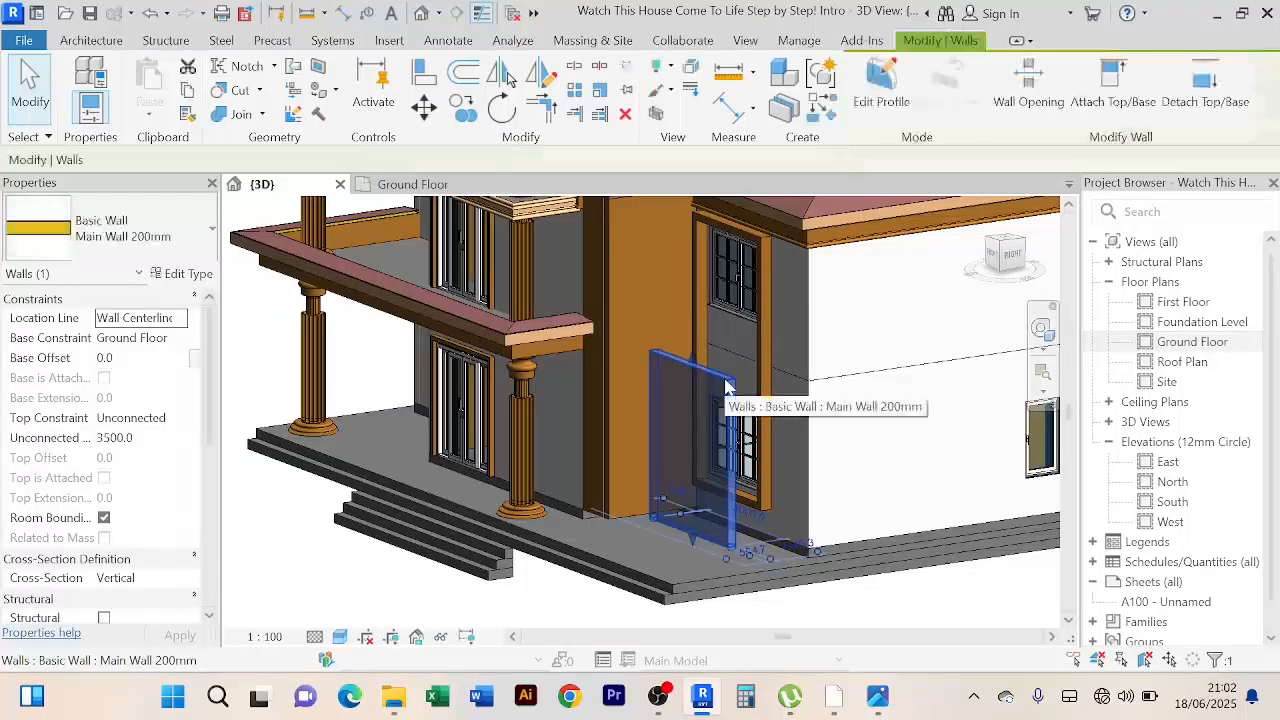
{"action": "left_click", "coordinate": [125, 358]}
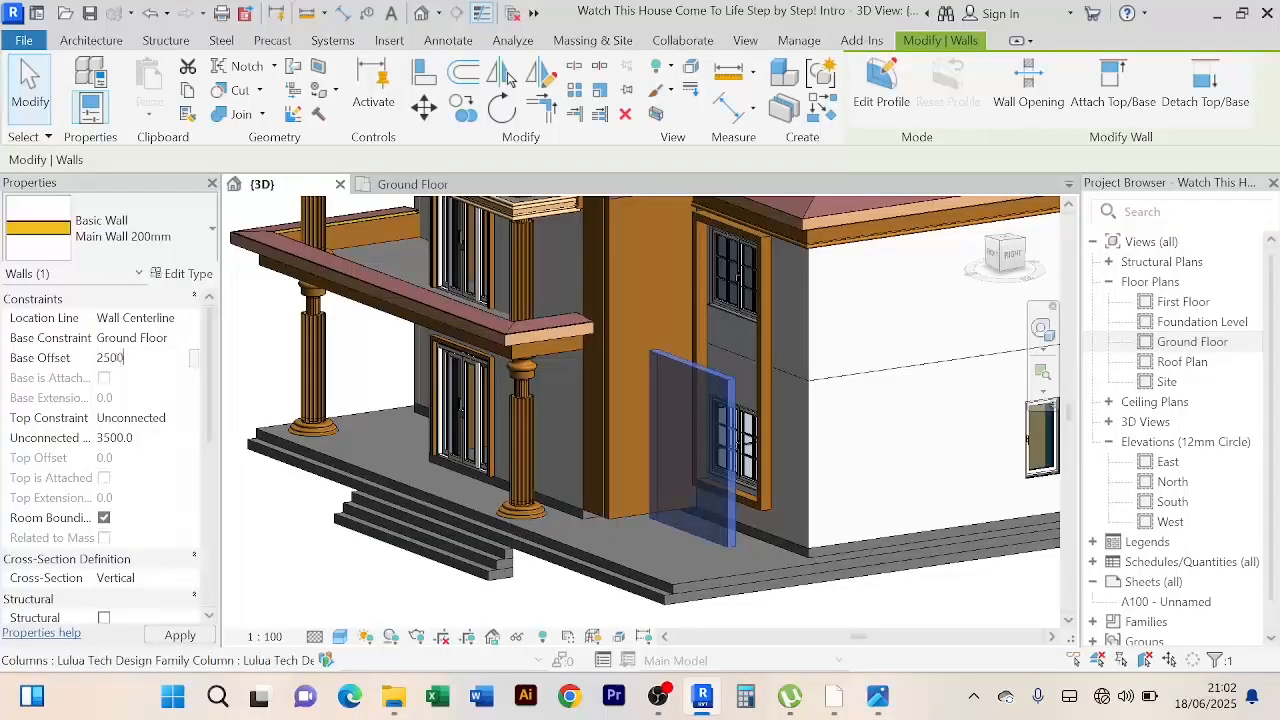
{"action": "key", "text": "Return"}
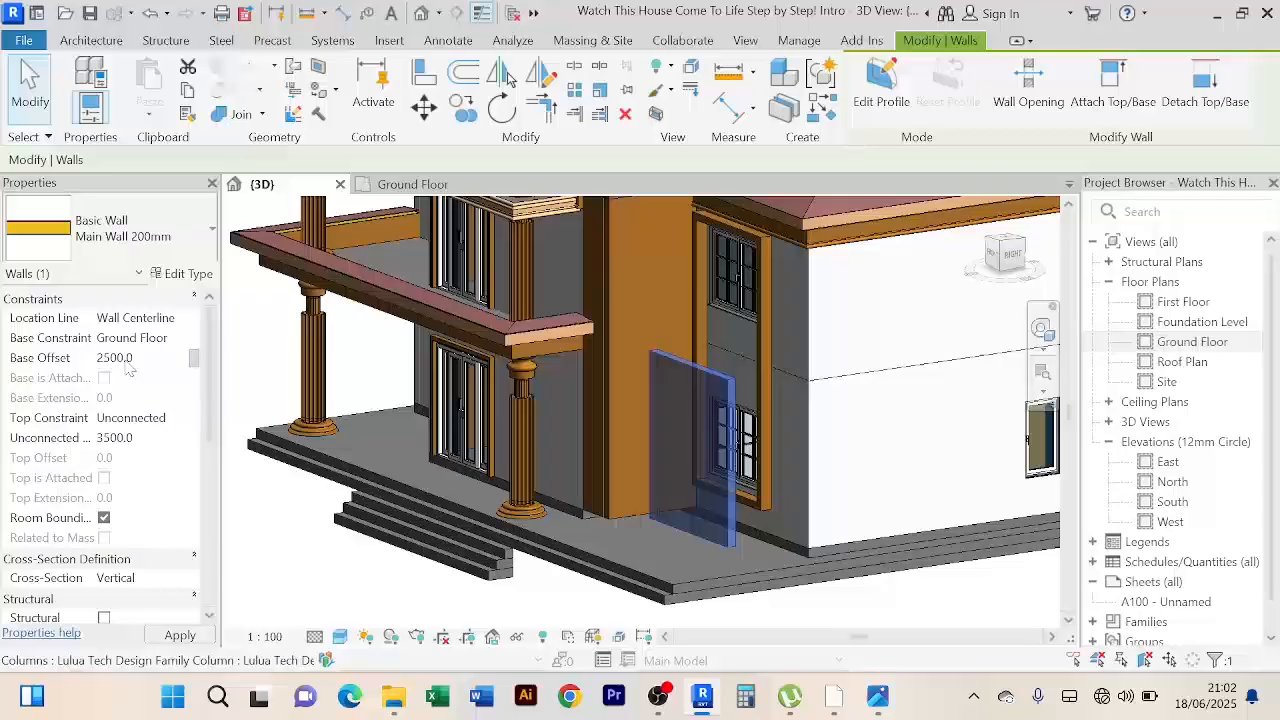
Step: Align the raised wall with the face of the first-floor facade wall behind it, between the upper and lower windows
{"action": "middle_click_drag", "start_coordinate": [787, 398], "coordinate": [880, 363], "text": "shift"}
{"action": "scroll", "coordinate": [880, 363], "scroll_direction": "up", "scroll_amount": 5}
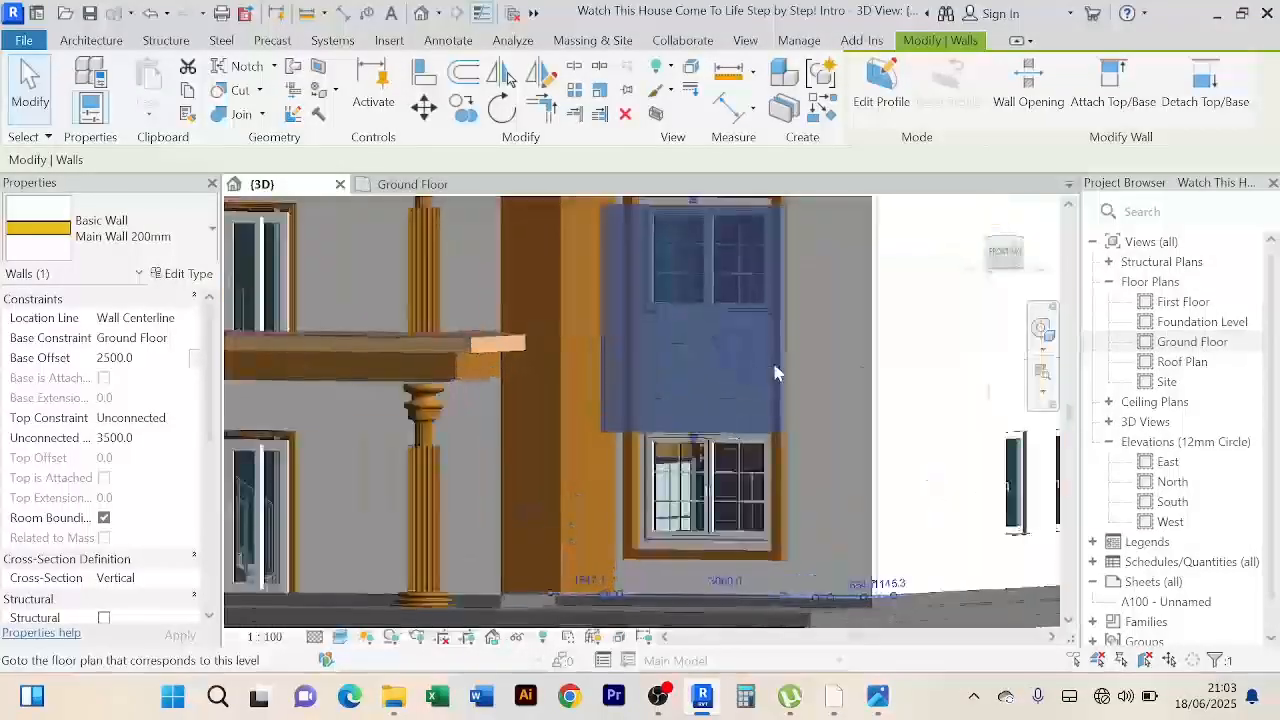
{"action": "scroll", "coordinate": [778, 373], "scroll_direction": "up", "scroll_amount": 2}
{"action": "scroll", "coordinate": [811, 392], "scroll_direction": "down", "scroll_amount": 2}
{"action": "middle_click_drag", "start_coordinate": [832, 386], "coordinate": [799, 386], "text": "shift"}
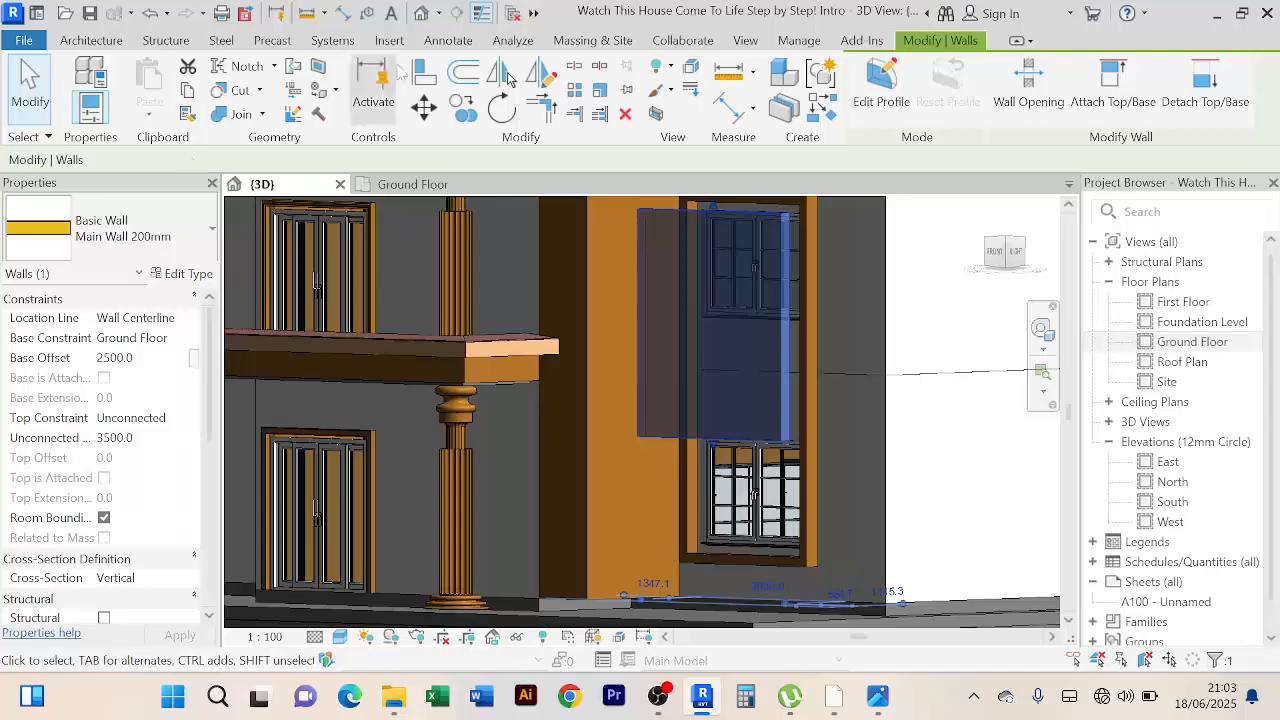
{"action": "left_click", "coordinate": [424, 74]}
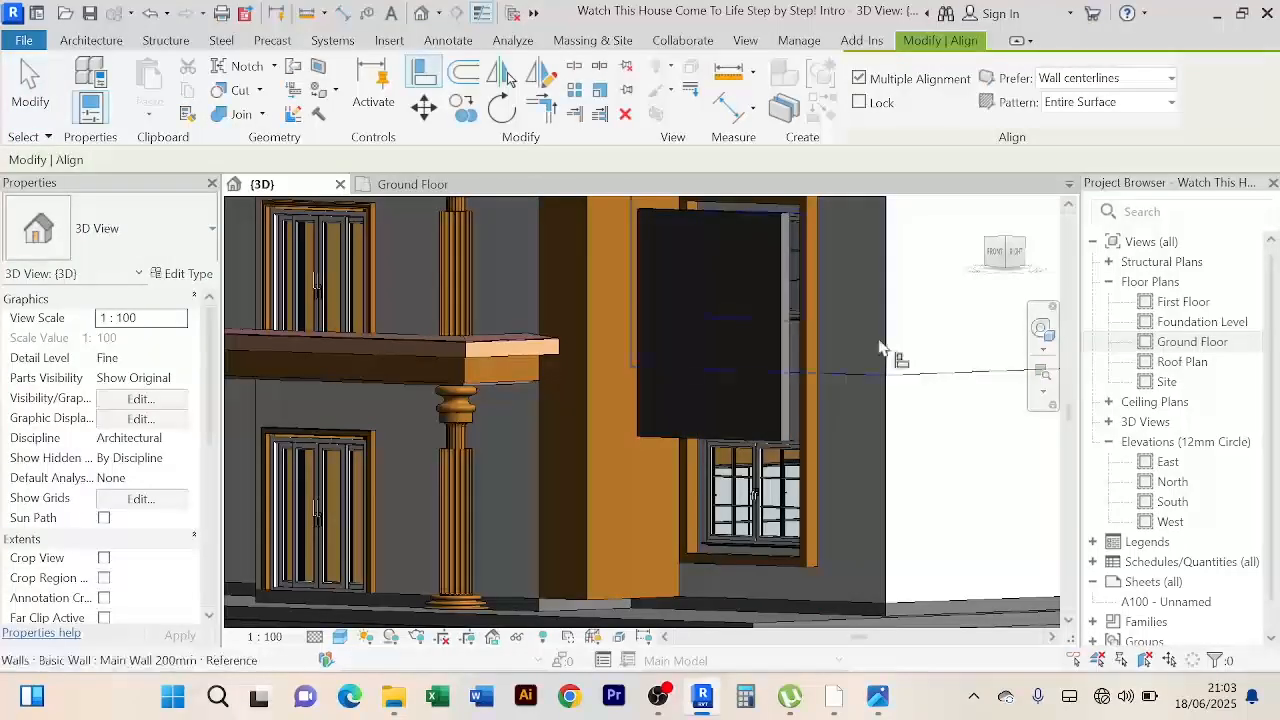
{"action": "scroll", "coordinate": [892, 356], "scroll_direction": "down", "scroll_amount": 2}
{"action": "middle_click_drag", "start_coordinate": [894, 357], "coordinate": [1023, 351], "text": "shift"}
{"action": "left_click", "coordinate": [762, 330]}
{"action": "scroll", "coordinate": [763, 333], "scroll_direction": "down", "scroll_amount": 3}
{"action": "scroll", "coordinate": [852, 364], "scroll_direction": "up", "scroll_amount": 3}
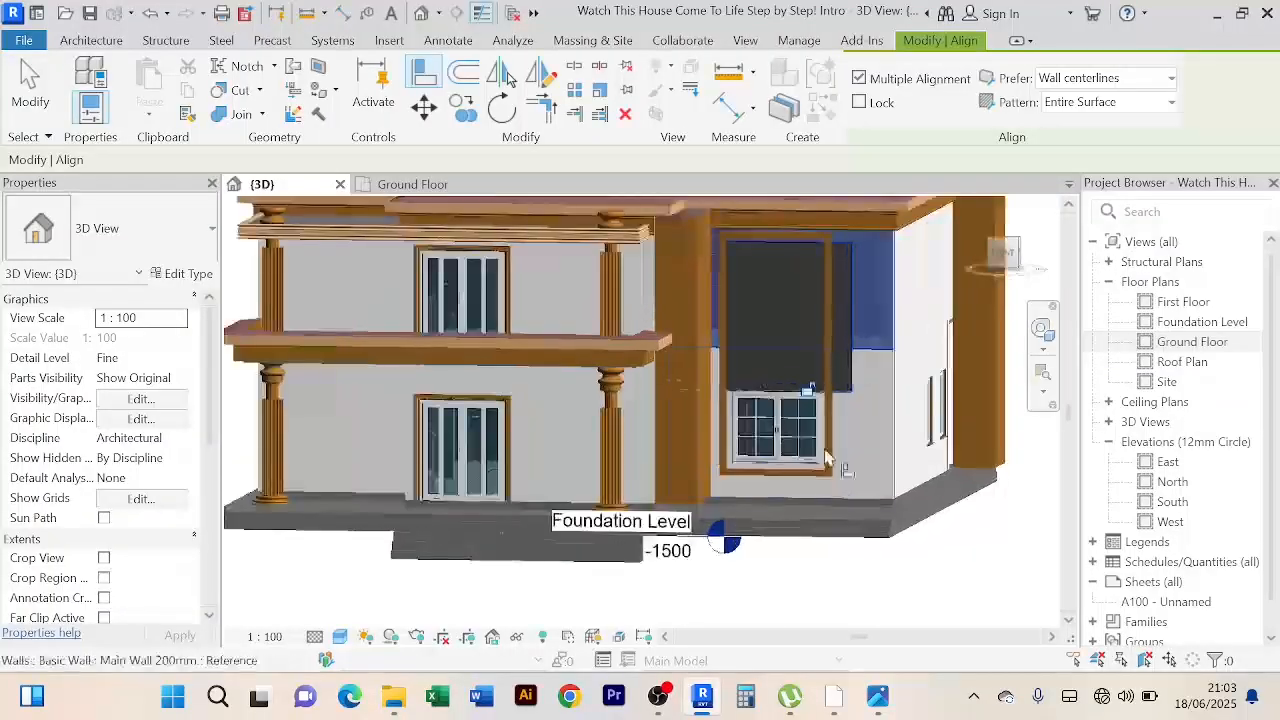
{"action": "right_click", "coordinate": [811, 573]}
{"action": "left_click", "coordinate": [900, 184]}
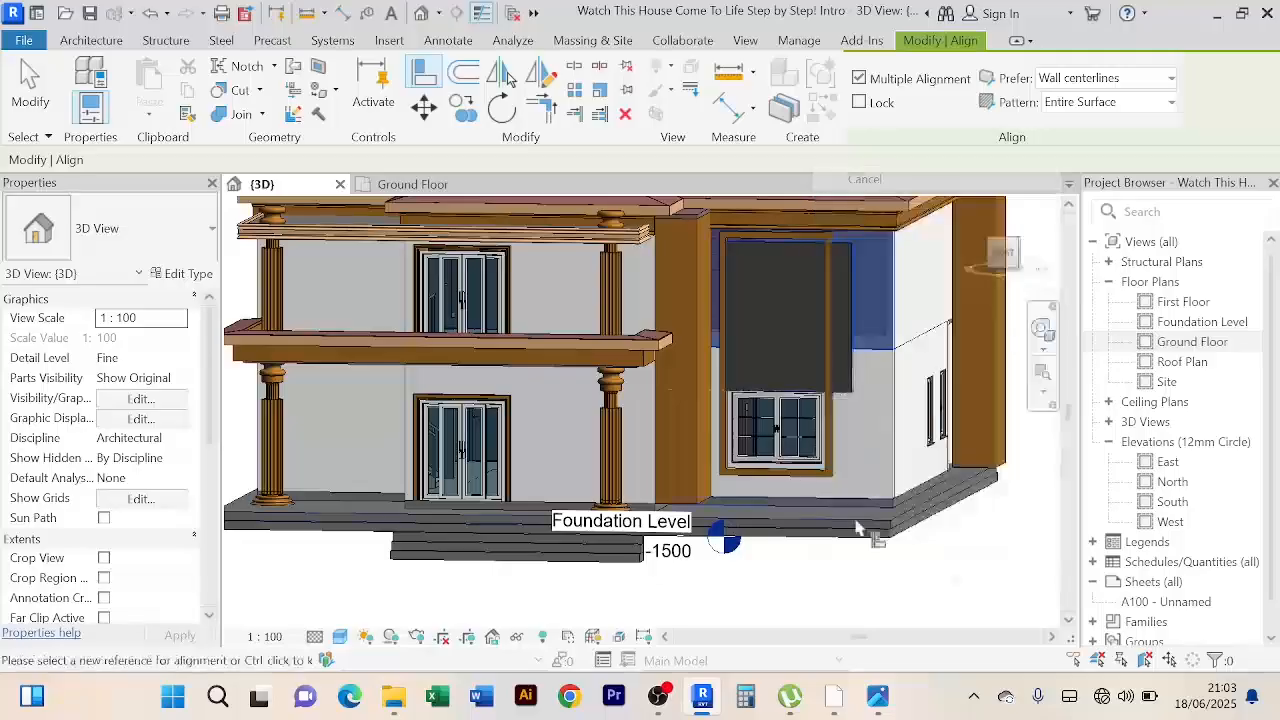
{"action": "right_click", "coordinate": [843, 570]}
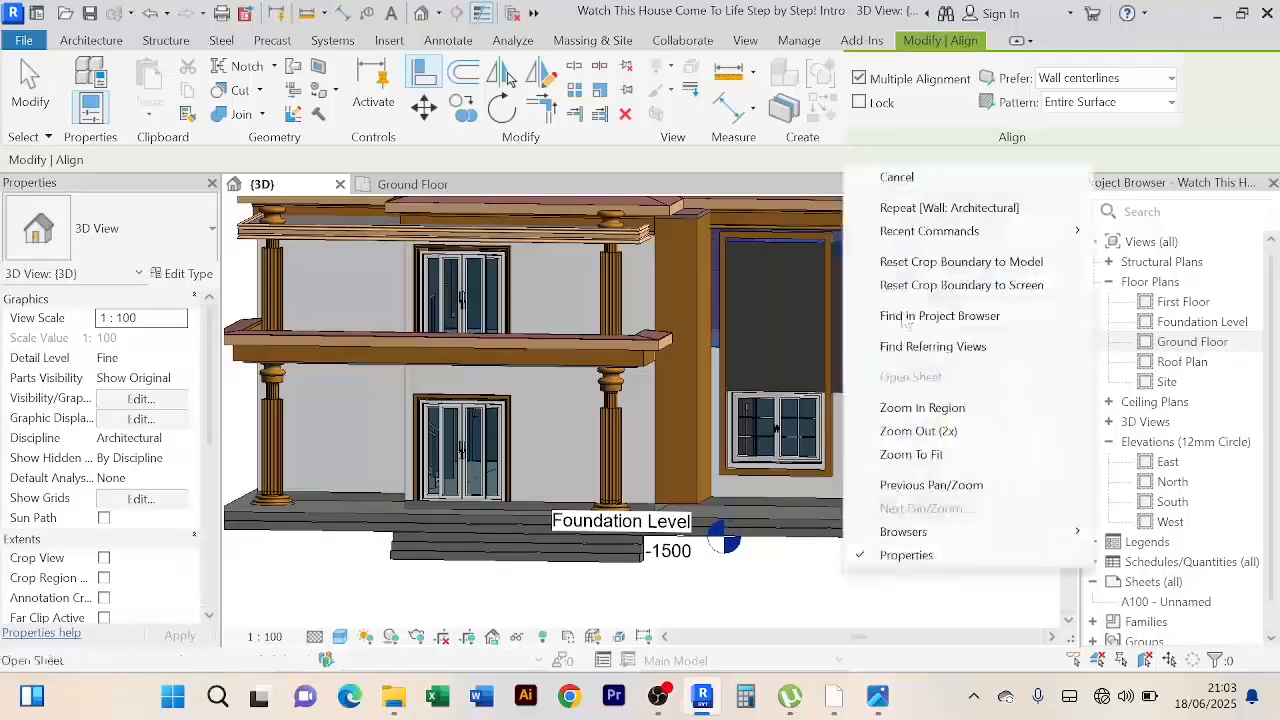
{"action": "left_click", "coordinate": [918, 175]}
Step: Edit the aligned wall's profile and remove the constraints that block its top sketch line from moving down
{"action": "scroll", "coordinate": [808, 554], "scroll_direction": "down", "scroll_amount": 3}
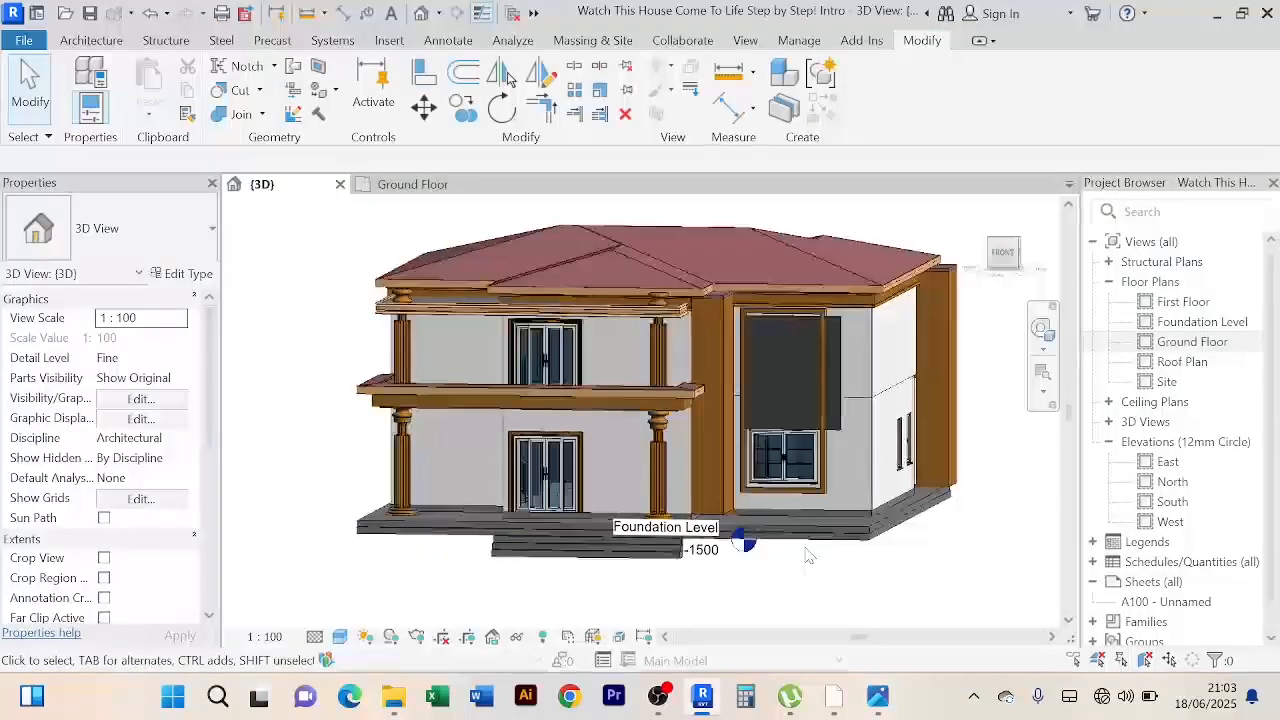
{"action": "mouse_move", "coordinate": [808, 554]}
{"action": "middle_mouse_down", "text": "shift"}
{"action": "mouse_move", "coordinate": [864, 554]}
{"action": "mouse_move", "coordinate": [830, 558]}
{"action": "middle_mouse_up", "text": "shift"}
{"action": "scroll", "coordinate": [836, 400], "scroll_direction": "up", "scroll_amount": 4}
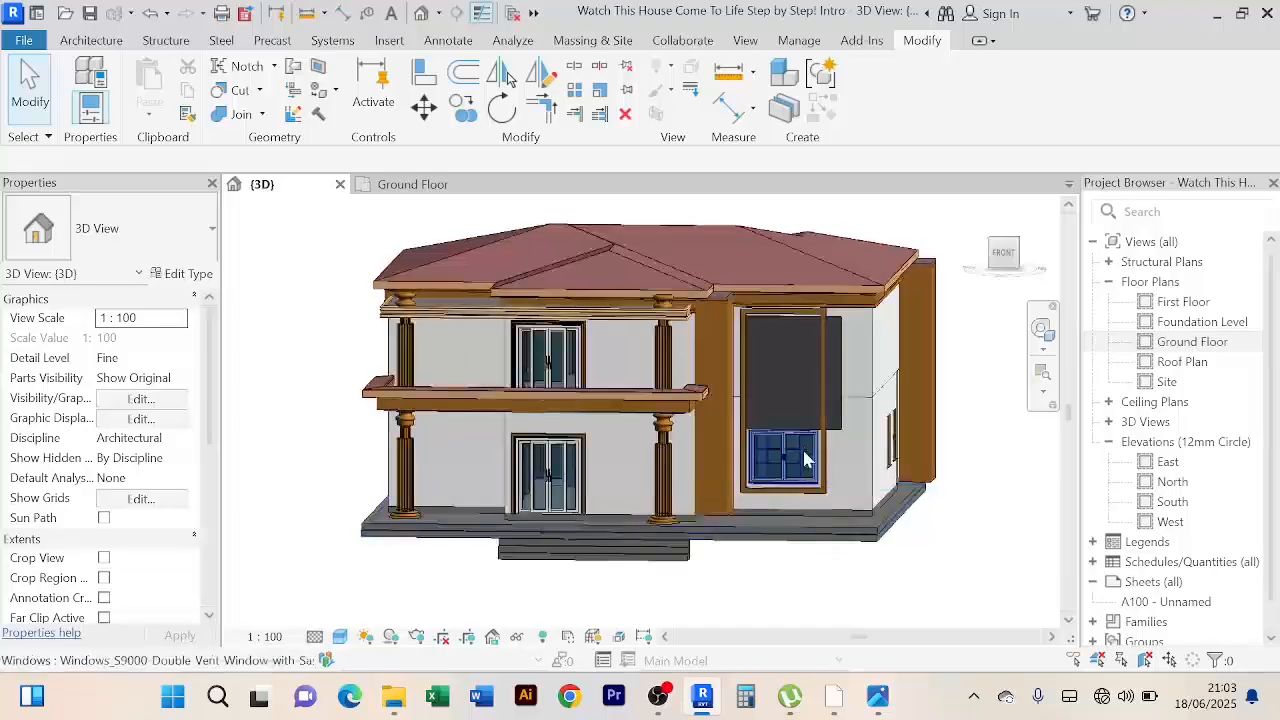
{"action": "scroll", "coordinate": [836, 395], "scroll_direction": "up", "scroll_amount": 3}
{"action": "left_click", "coordinate": [836, 366]}
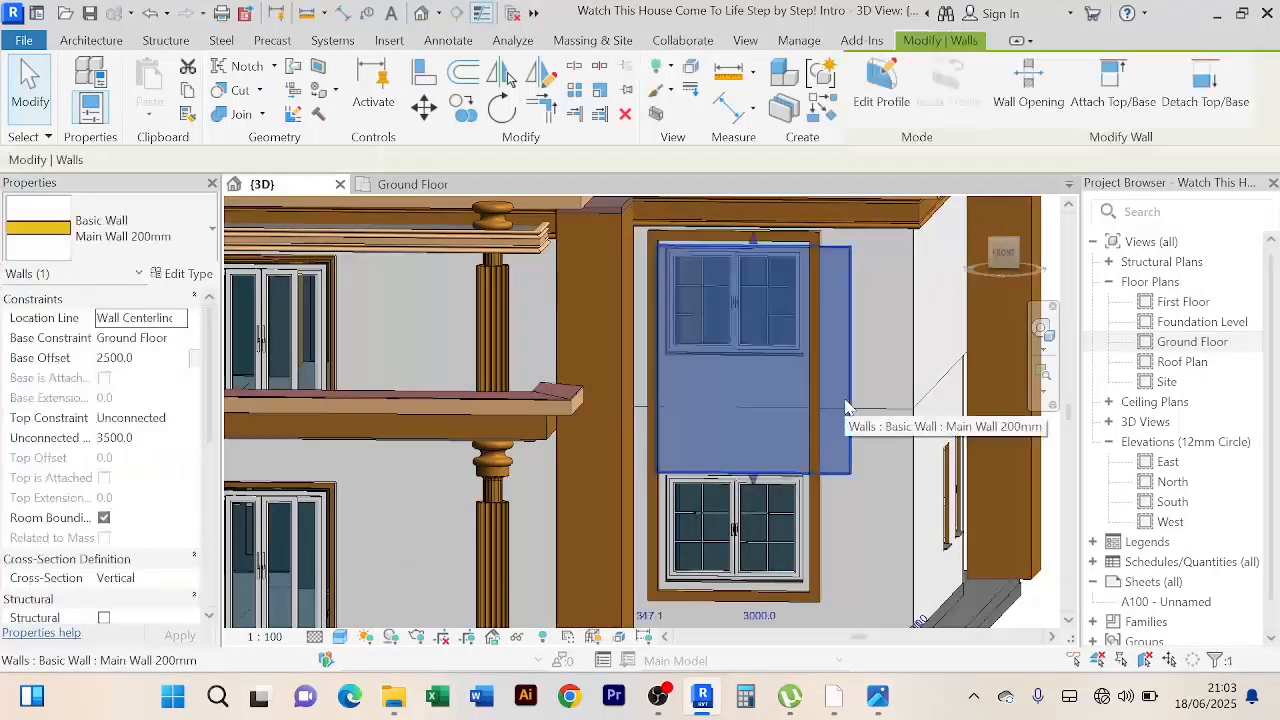
{"action": "left_click", "coordinate": [882, 90]}
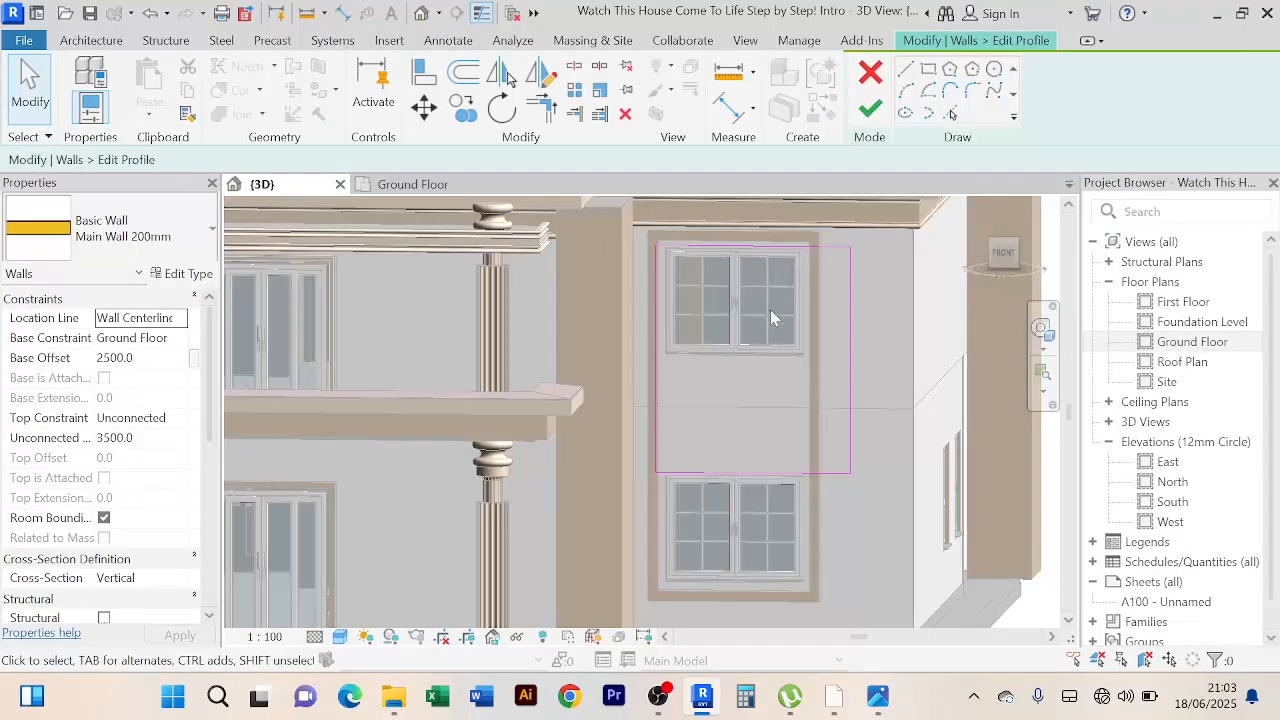
{"action": "scroll", "coordinate": [770, 318], "scroll_direction": "up", "scroll_amount": 2}
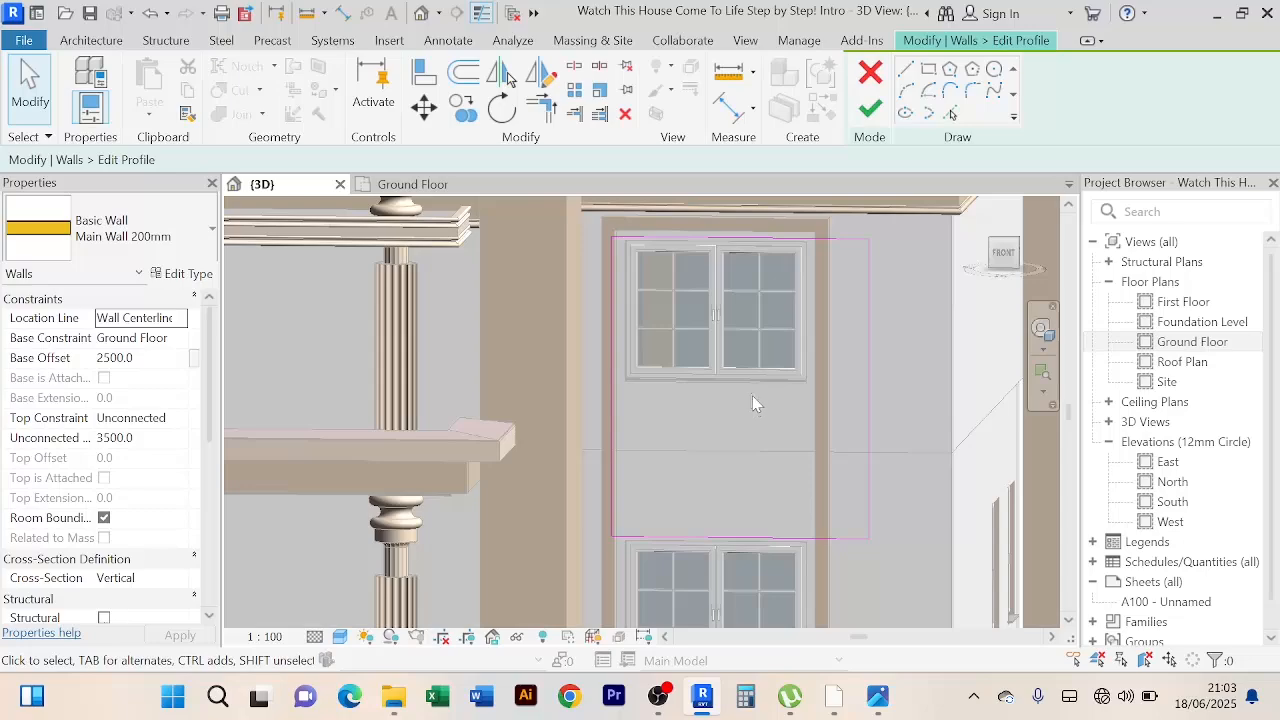
{"action": "left_click", "coordinate": [770, 243]}
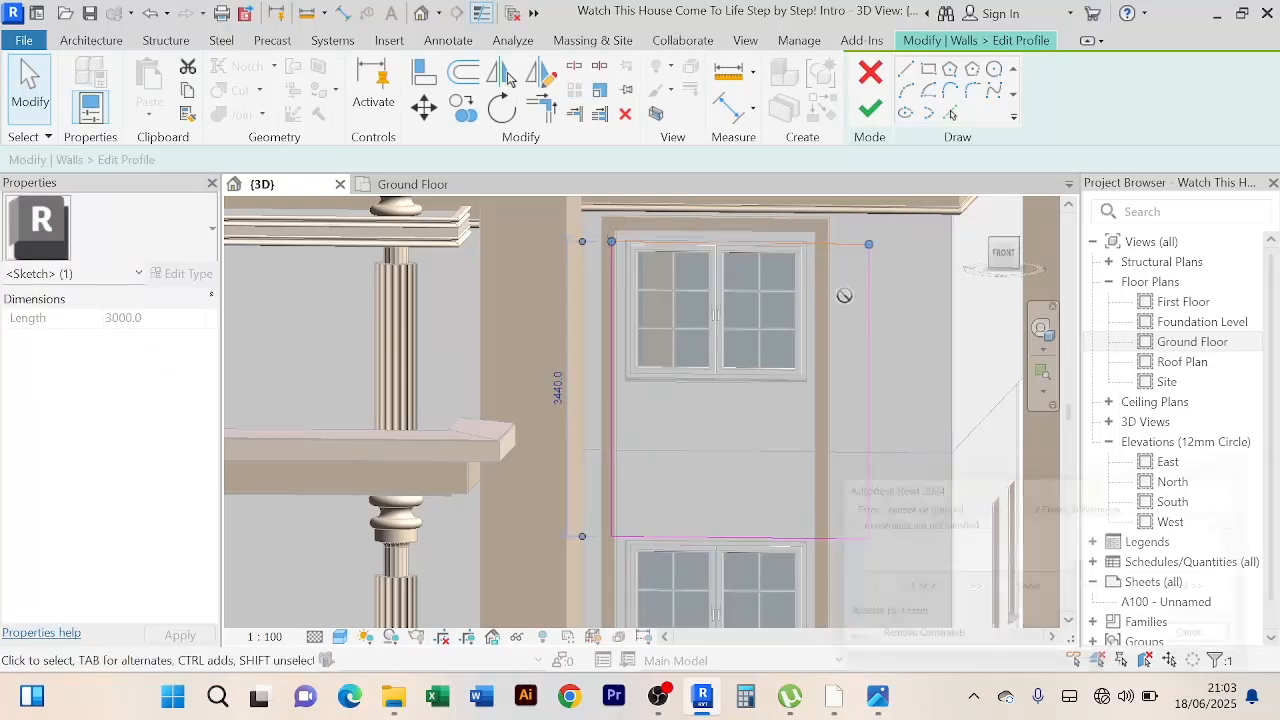
{"action": "key", "text": "Down"}
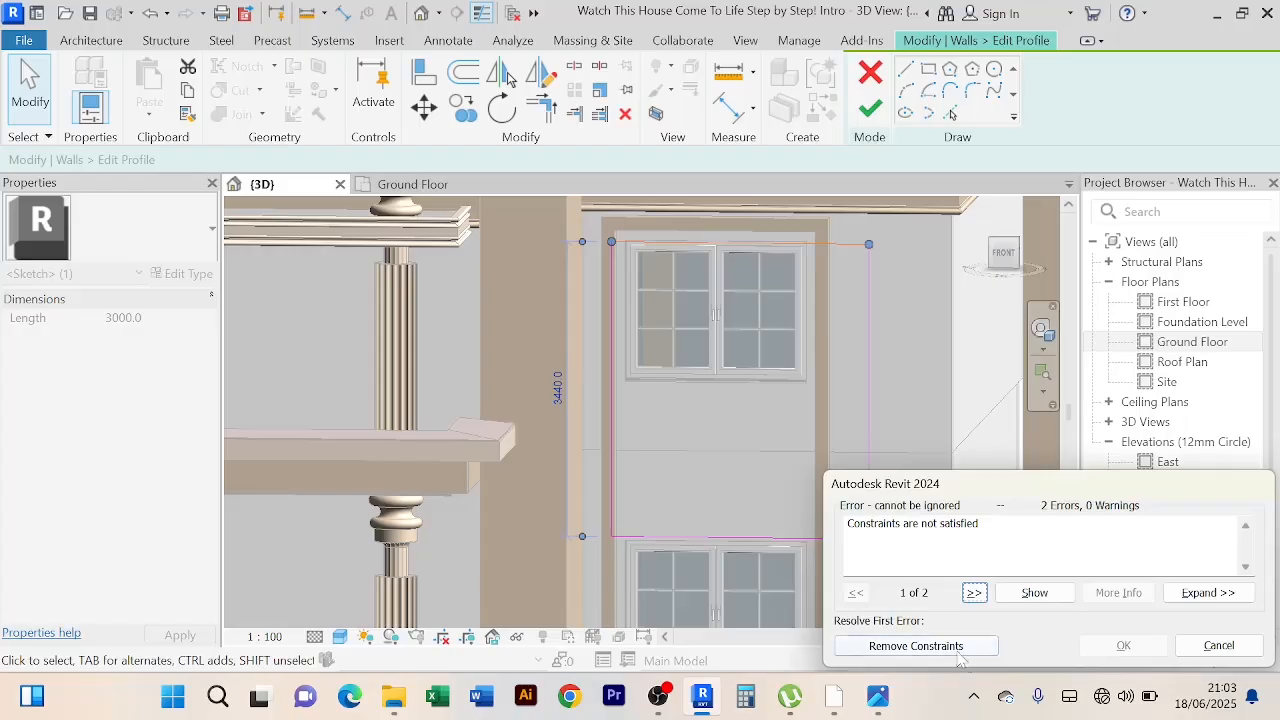
{"action": "left_click", "coordinate": [915, 645]}
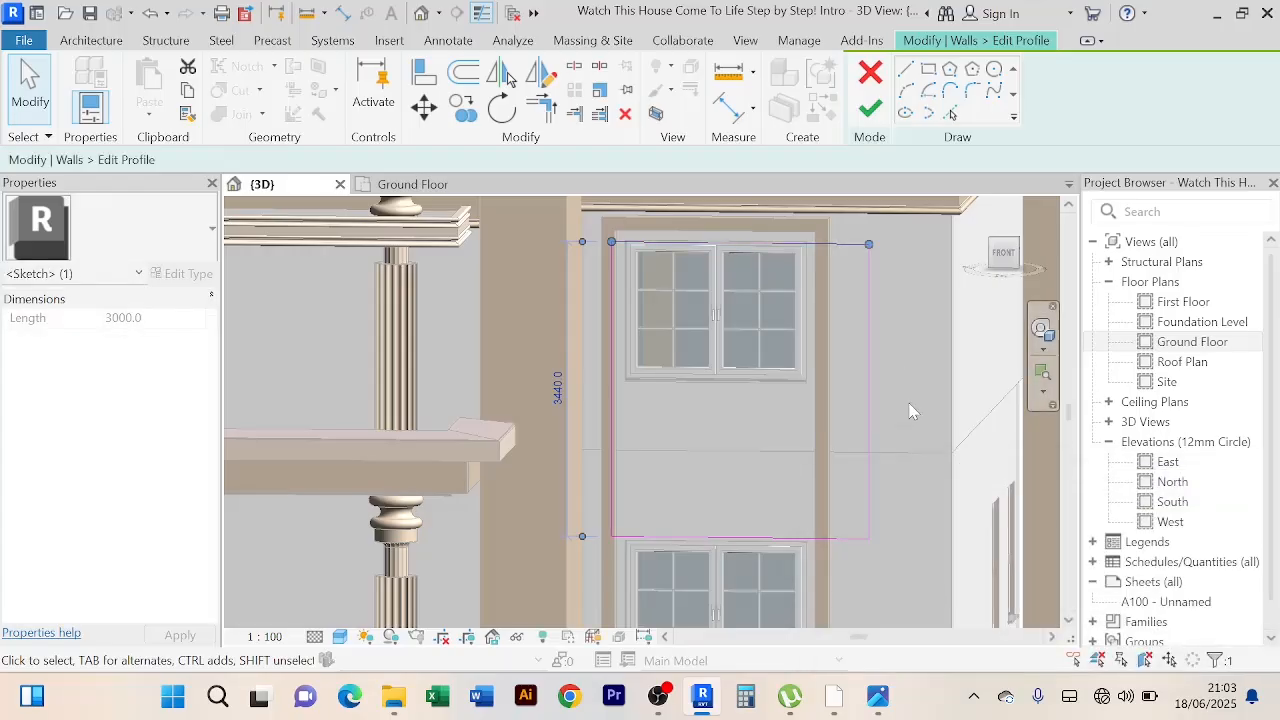
Step: Lower the profile's top sketch line to the underside of the first-floor window, making the profile 1820 mm high
{"action": "key", "text": "Down"}
{"action": "key", "text": "Down"}
{"action": "key", "text": "Down"}
{"action": "key", "text": "Down"}
{"action": "key", "text": "Down"}
{"action": "key", "text": "Down"}
{"action": "key", "text": "Down"}
{"action": "key", "text": "Down"}
{"action": "key", "text": "Down"}
{"action": "key", "text": "Down"}
{"action": "key", "text": "Down"}
{"action": "key", "text": "Down"}
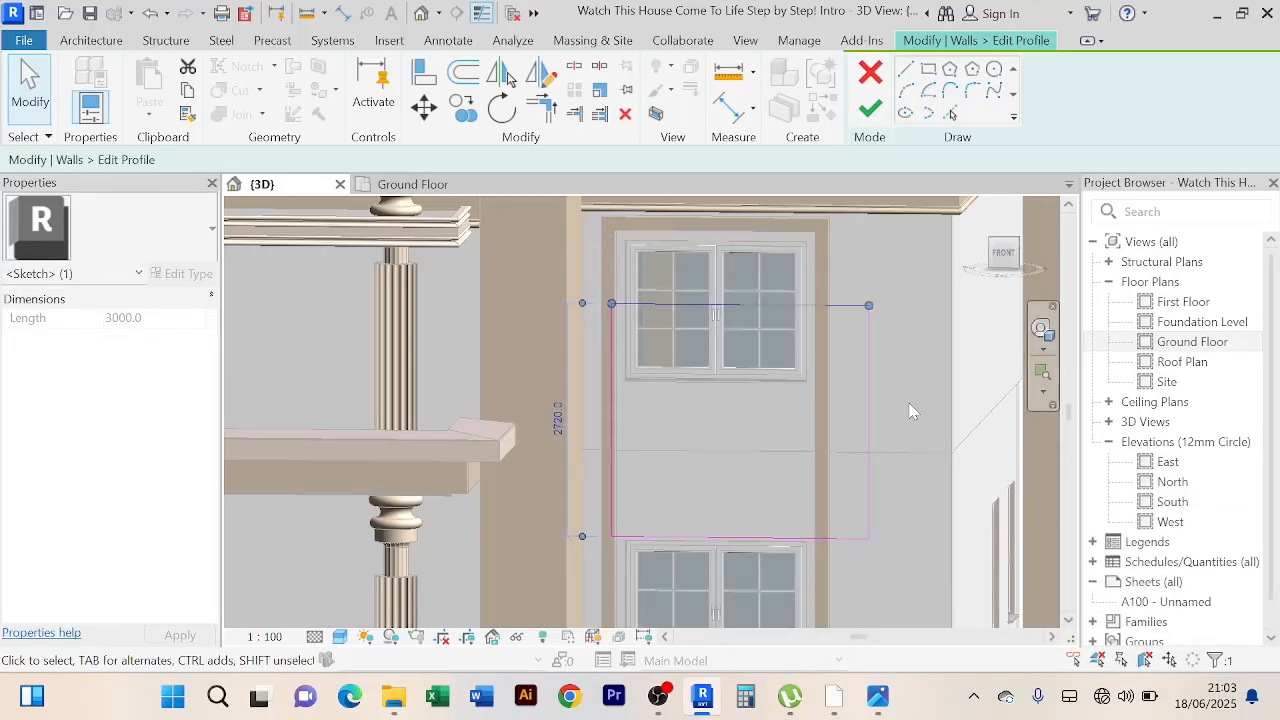
{"action": "key", "text": "Down"}
{"action": "key", "text": "Down"}
{"action": "key", "text": "Down"}
{"action": "key", "text": "Down"}
{"action": "key", "text": "Down"}
{"action": "key", "text": "Down"}
{"action": "key", "text": "Down"}
{"action": "key", "text": "Down"}
{"action": "key", "text": "Down"}
{"action": "key", "text": "Down"}
{"action": "key", "text": "Down"}
{"action": "key", "text": "Down"}
{"action": "key", "text": "Down"}
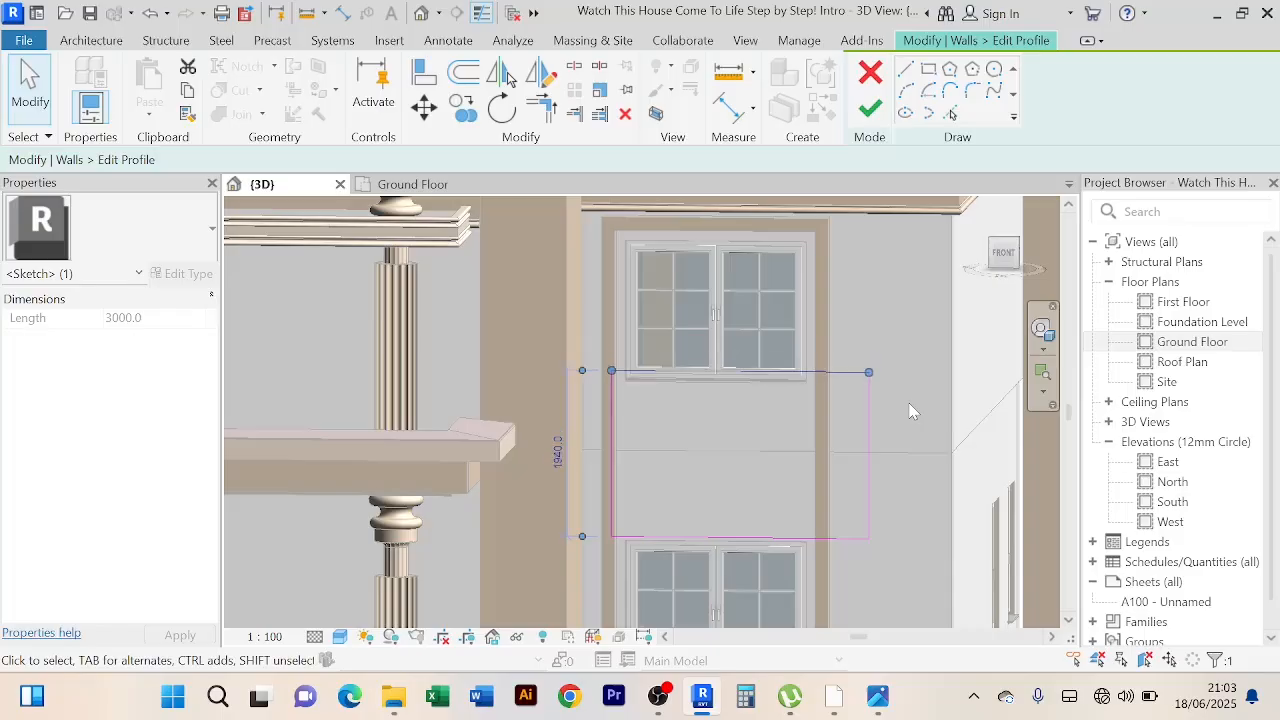
{"action": "key", "text": "Down"}
{"action": "key", "text": "Down"}
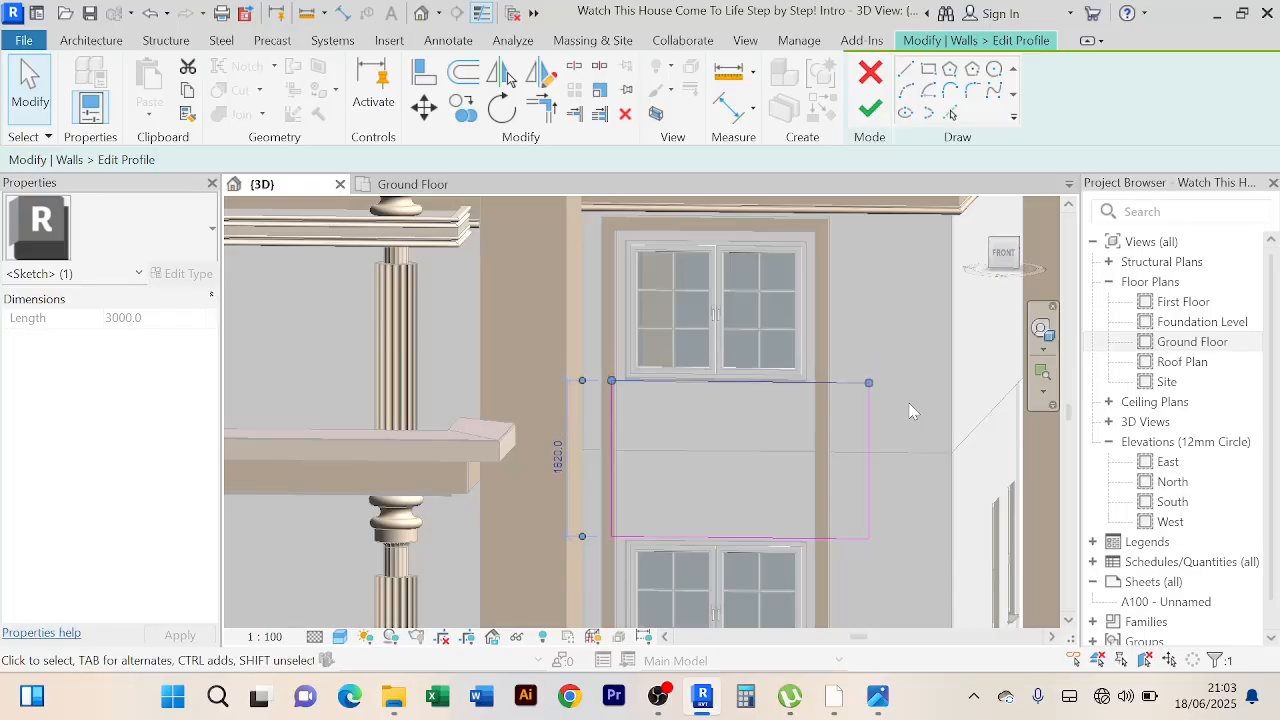
Step: Move the profile's right sketch line inward to the window surround, removing the blocking constraints, so the profile is 2400 mm wide
{"action": "left_click", "coordinate": [870, 443]}
{"action": "key", "text": "Left"}
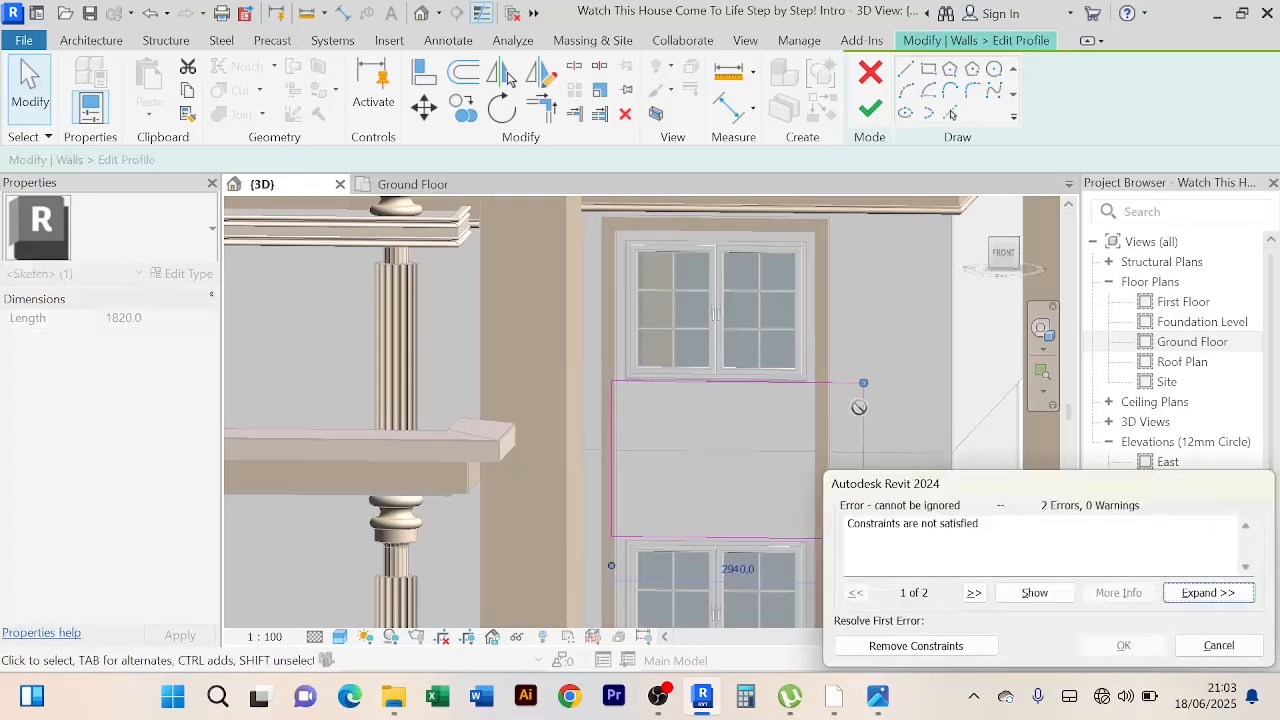
{"action": "left_click", "coordinate": [916, 646]}
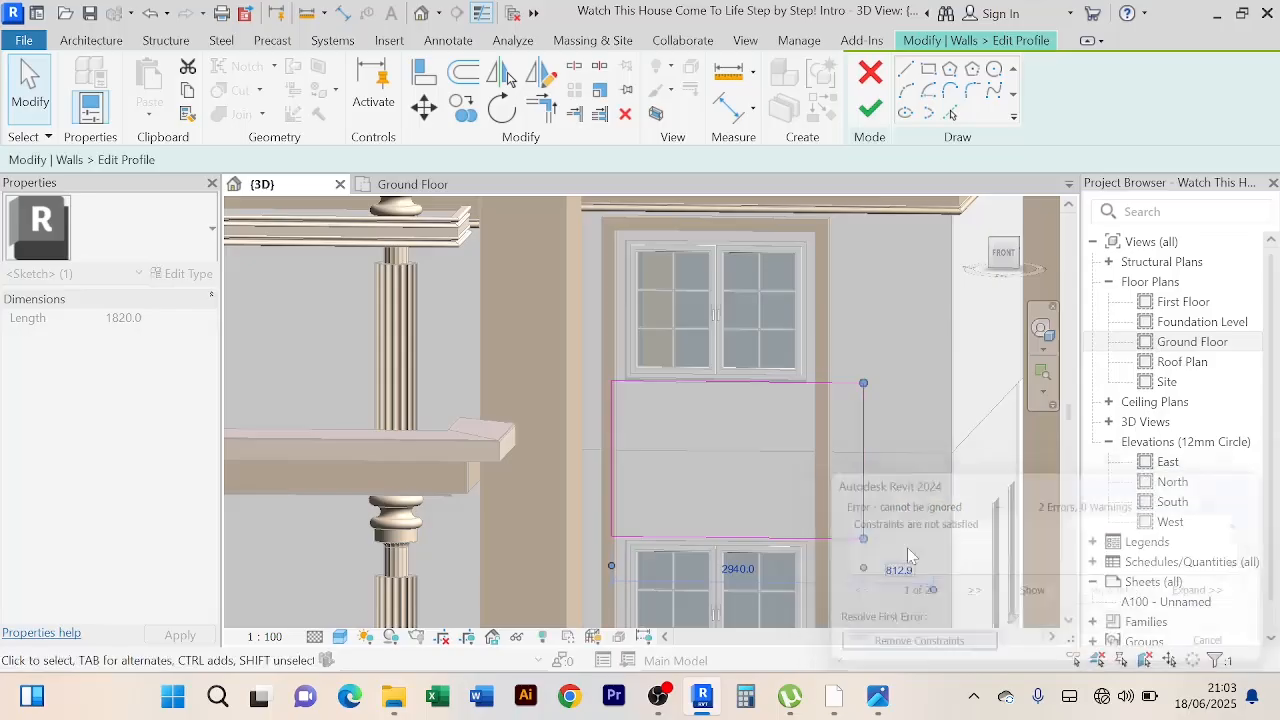
{"action": "key", "text": "Left"}
{"action": "key", "text": "Left"}
{"action": "key", "text": "Left"}
{"action": "key", "text": "Left"}
{"action": "key", "text": "Left"}
{"action": "key", "text": "Left"}
{"action": "key", "text": "Left"}
{"action": "key", "text": "Left"}
{"action": "key", "text": "Left"}
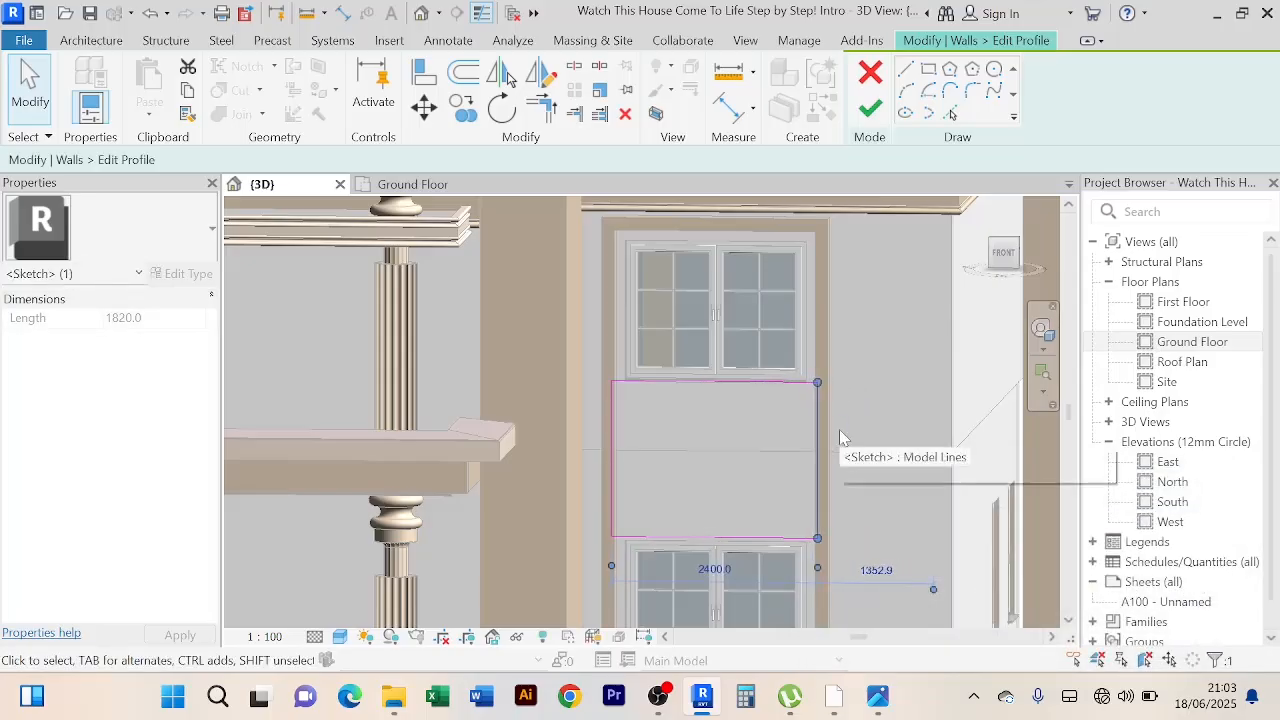
Step: Shift the left and right sketch lines inward by 20 mm each, removing the left line's constraints, for a 2360 mm wide profile
{"action": "scroll", "coordinate": [681, 406], "scroll_direction": "up", "scroll_amount": 2}
{"action": "scroll", "coordinate": [681, 406], "scroll_direction": "up", "scroll_amount": 1}
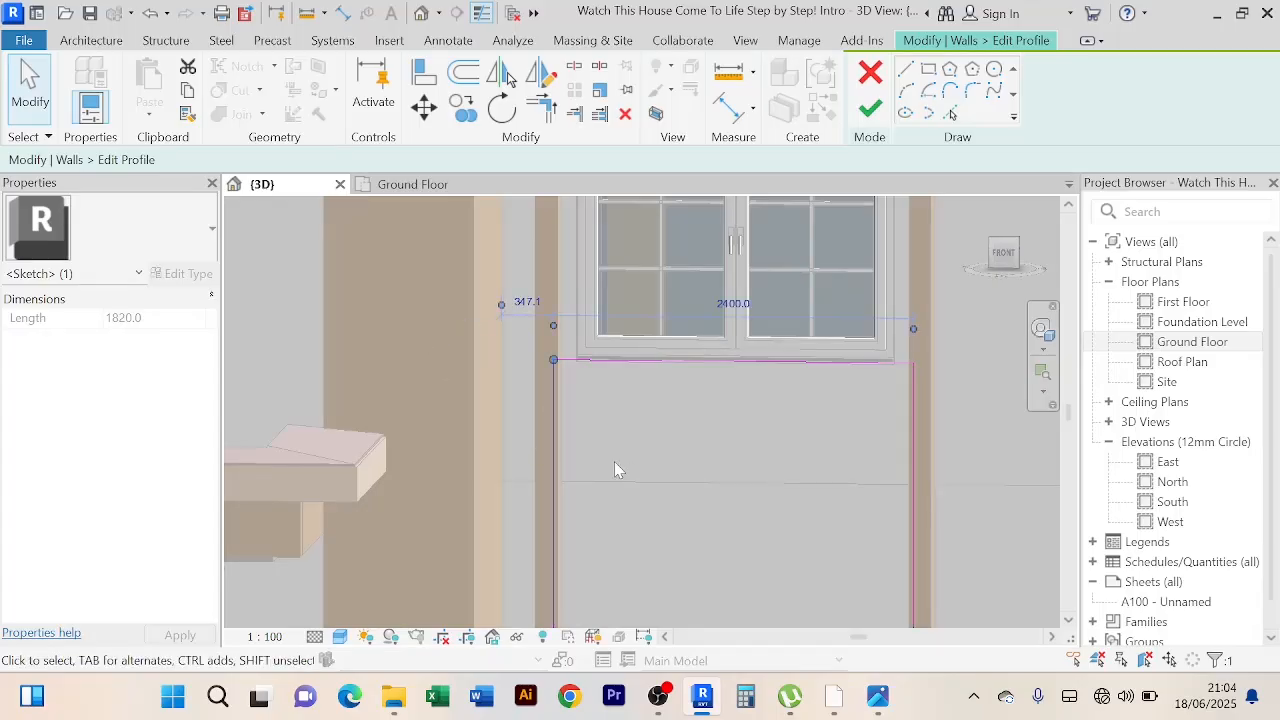
{"action": "key", "text": "Right"}
{"action": "left_click", "coordinate": [862, 648]}
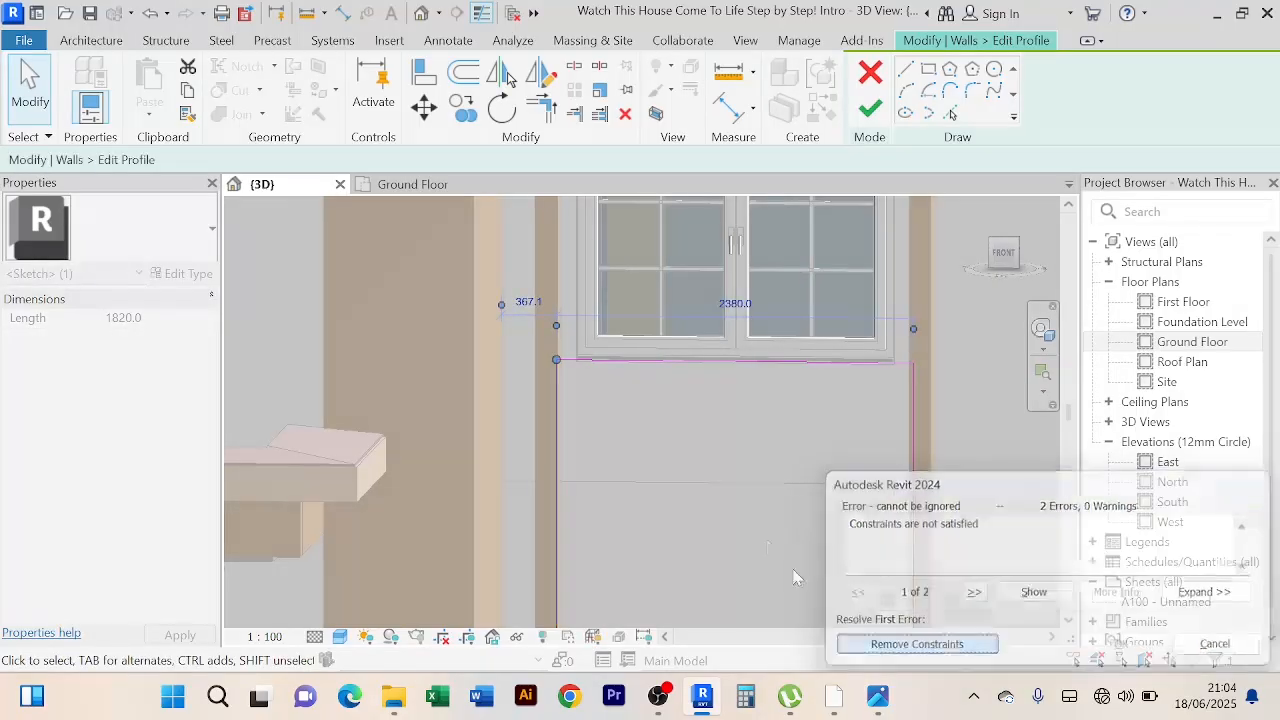
{"action": "scroll", "coordinate": [741, 513], "scroll_direction": "down", "scroll_amount": 1}
{"action": "middle_click_drag", "start_coordinate": [770, 496], "coordinate": [774, 452]}
{"action": "scroll", "coordinate": [828, 502], "scroll_direction": "up", "scroll_amount": 1}
{"action": "left_click", "coordinate": [886, 489]}
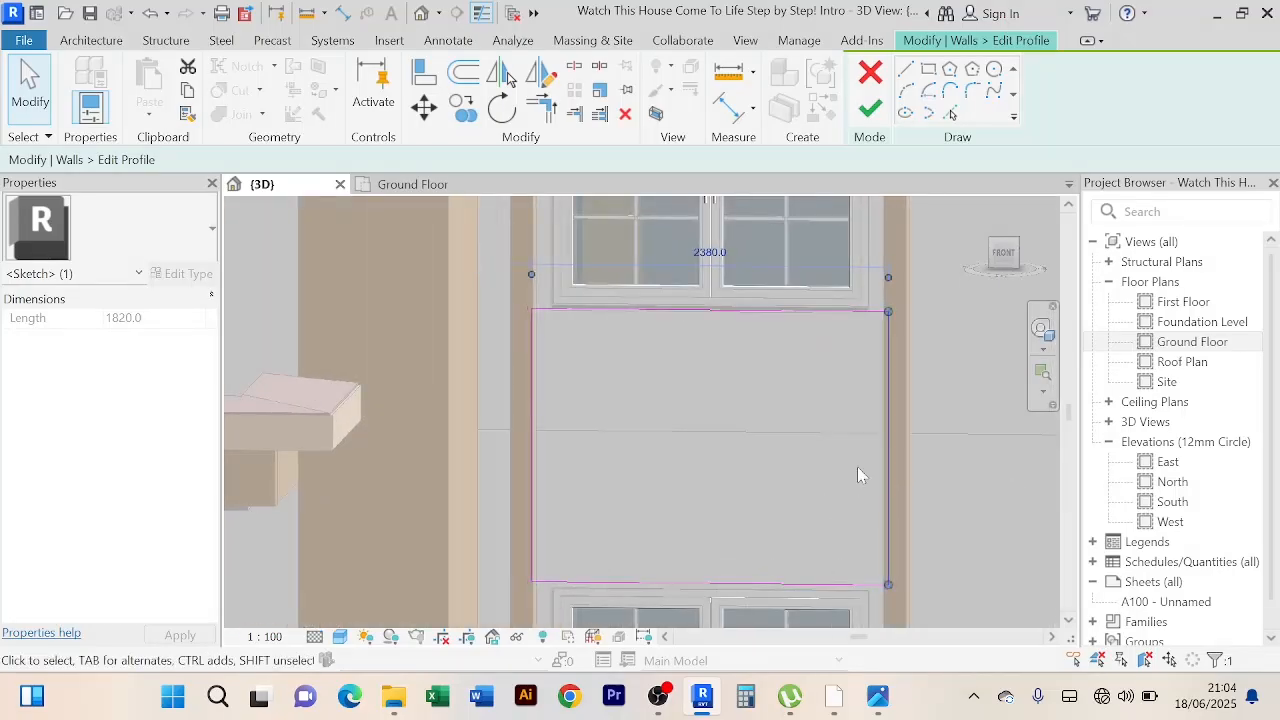
{"action": "key", "text": "Left"}
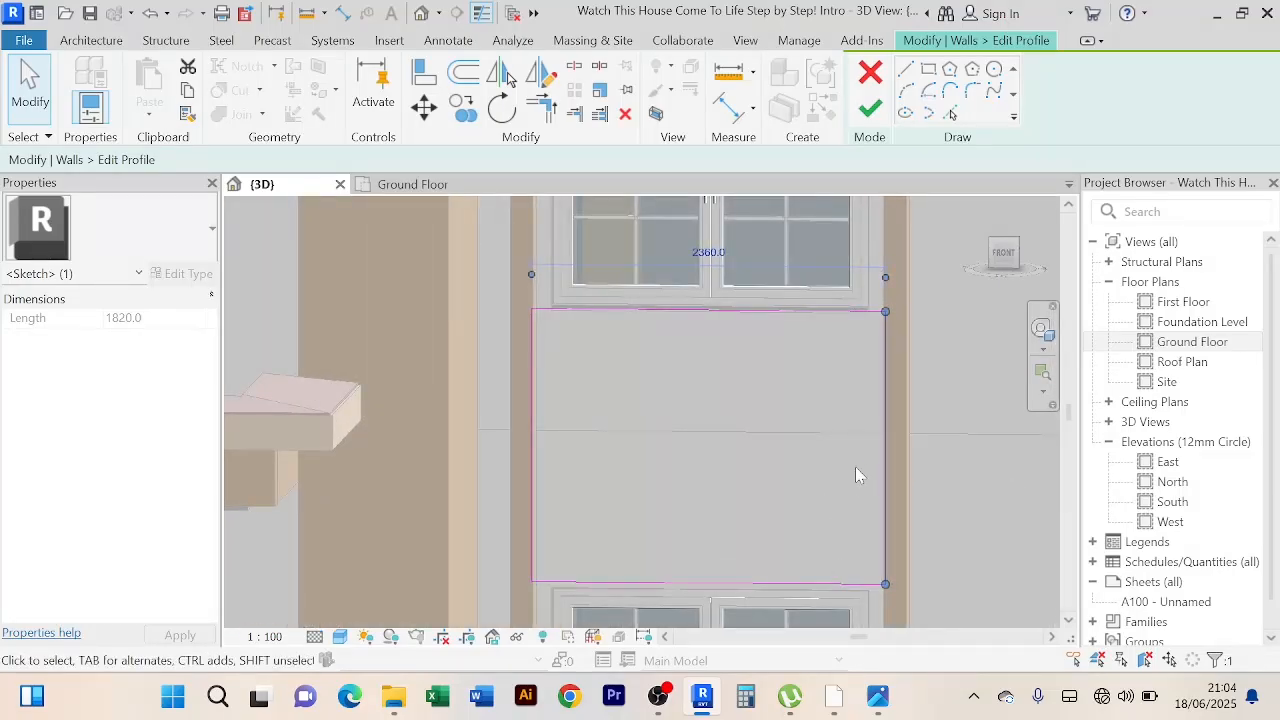
{"action": "left_click", "coordinate": [784, 465]}
{"action": "scroll", "coordinate": [784, 465], "scroll_direction": "down", "scroll_amount": 2}
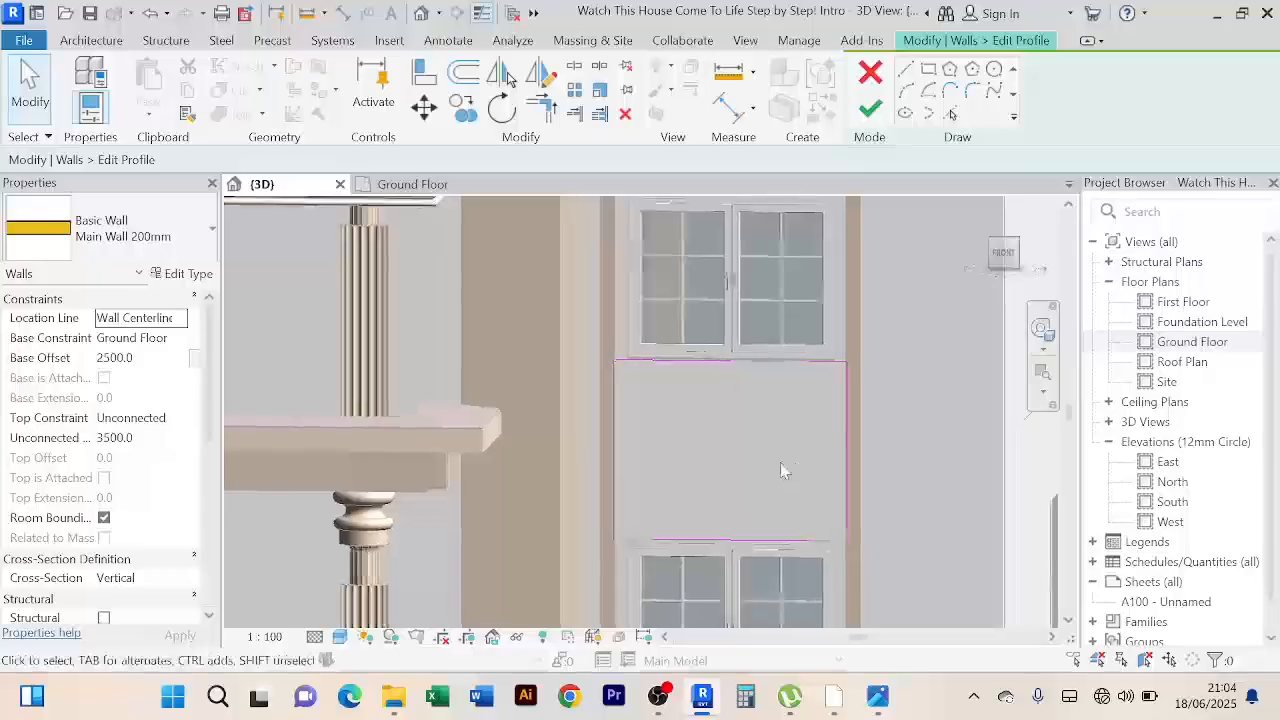
{"action": "middle_click_drag", "start_coordinate": [780, 462], "coordinate": [706, 447], "text": "shift"}
{"action": "scroll", "coordinate": [704, 436], "scroll_direction": "up", "scroll_amount": 2}
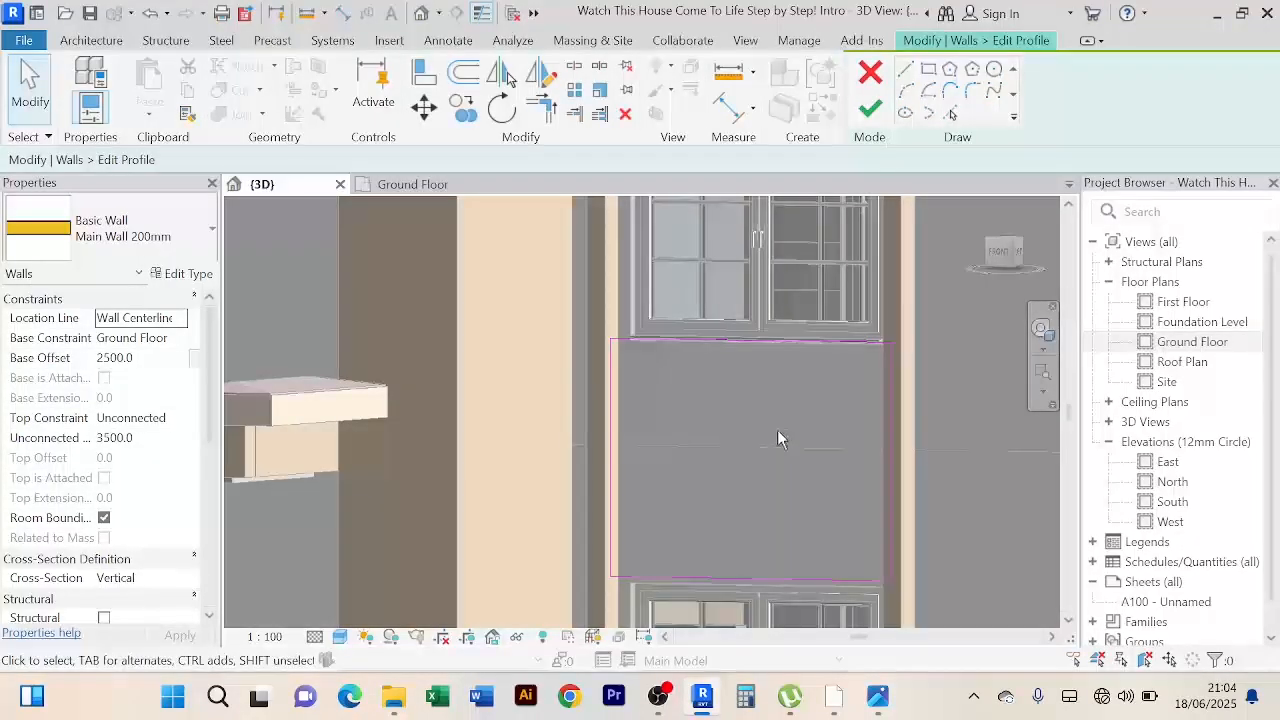
{"action": "middle_click_drag", "start_coordinate": [779, 437], "coordinate": [834, 443], "text": "shift"}
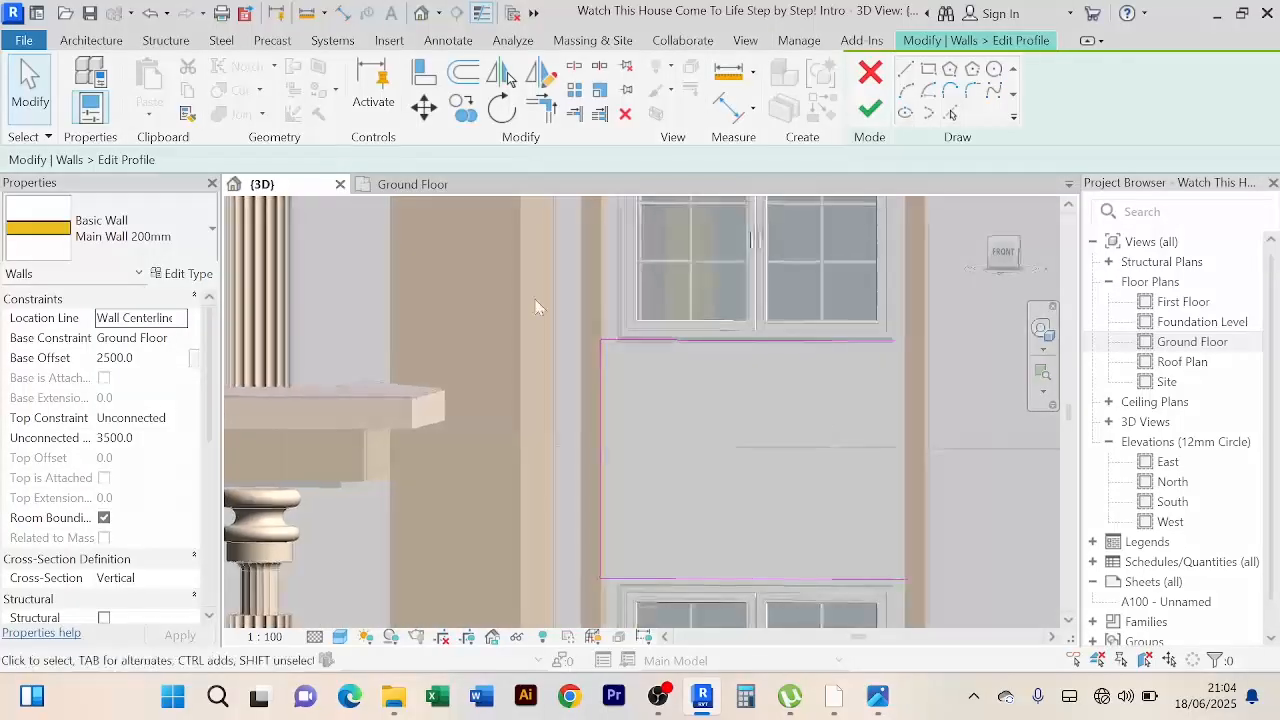
Step: Duplicate the Main Wall 200mm type as "Wall Design 100mm" for the panel wall
{"action": "left_click", "coordinate": [183, 274]}
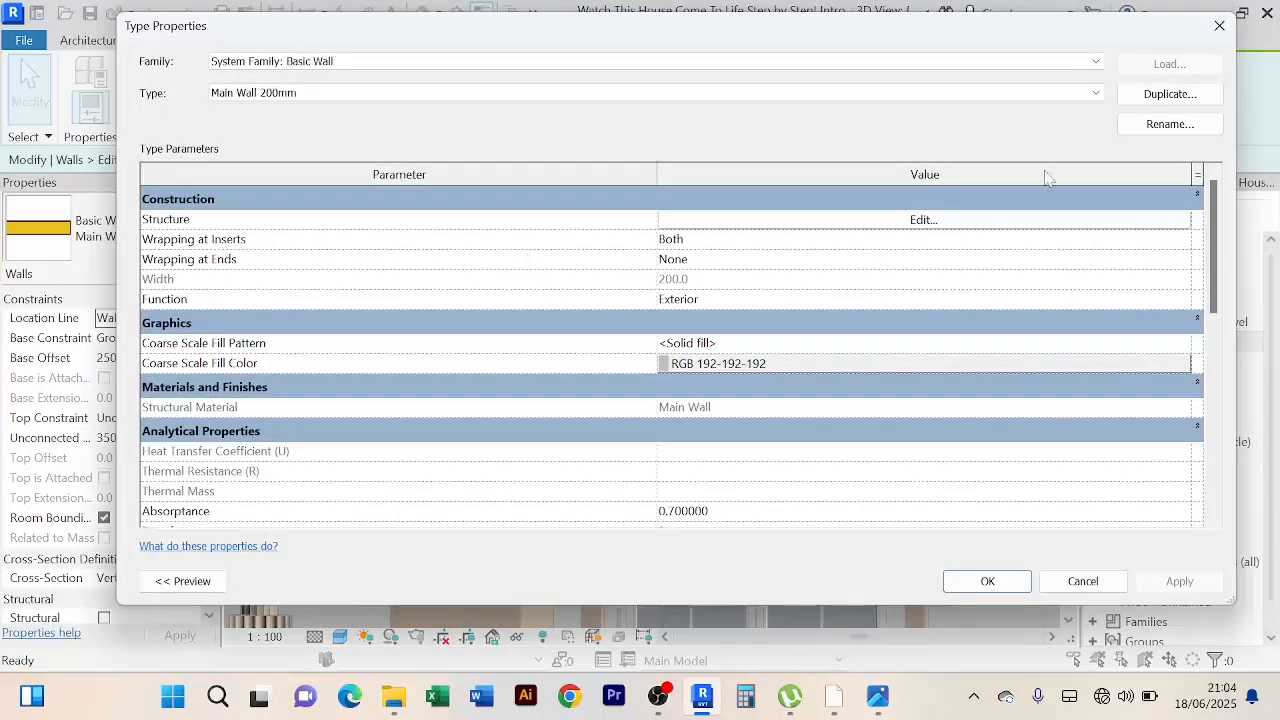
{"action": "left_click", "coordinate": [1168, 96]}
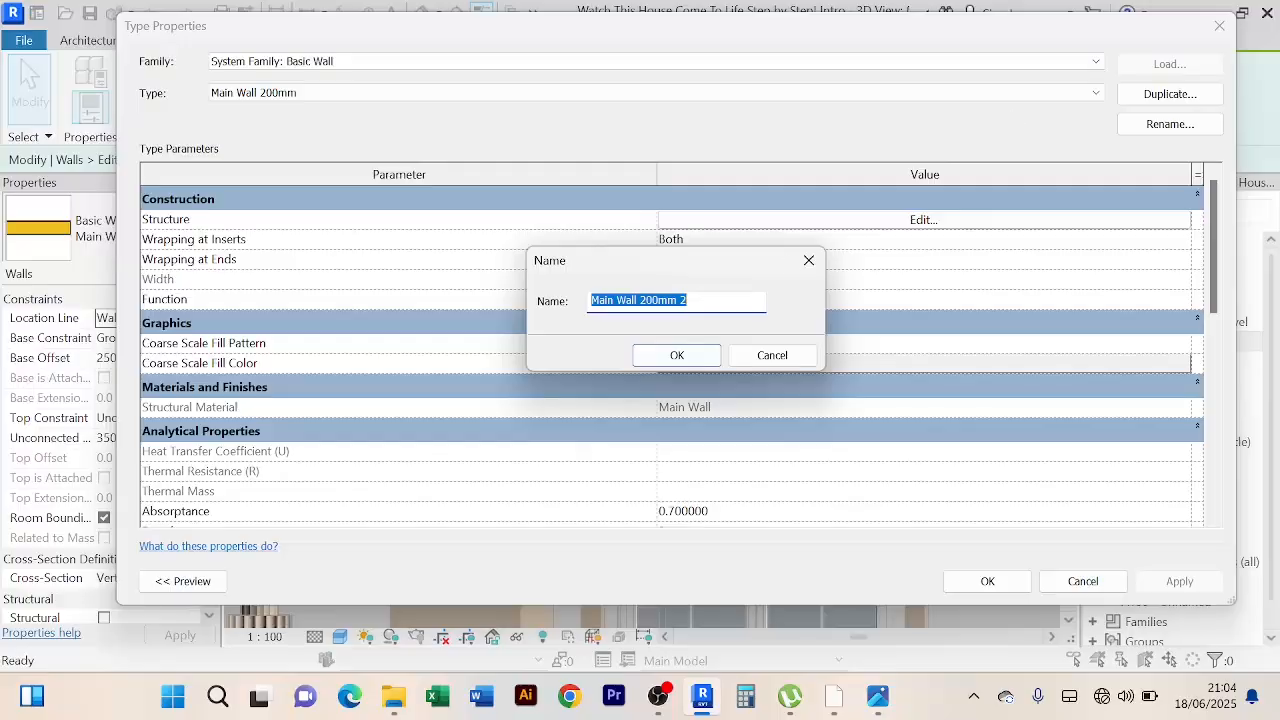
{"action": "left_click_drag", "start_coordinate": [694, 301], "coordinate": [605, 301]}
{"action": "type", "text": "W"}
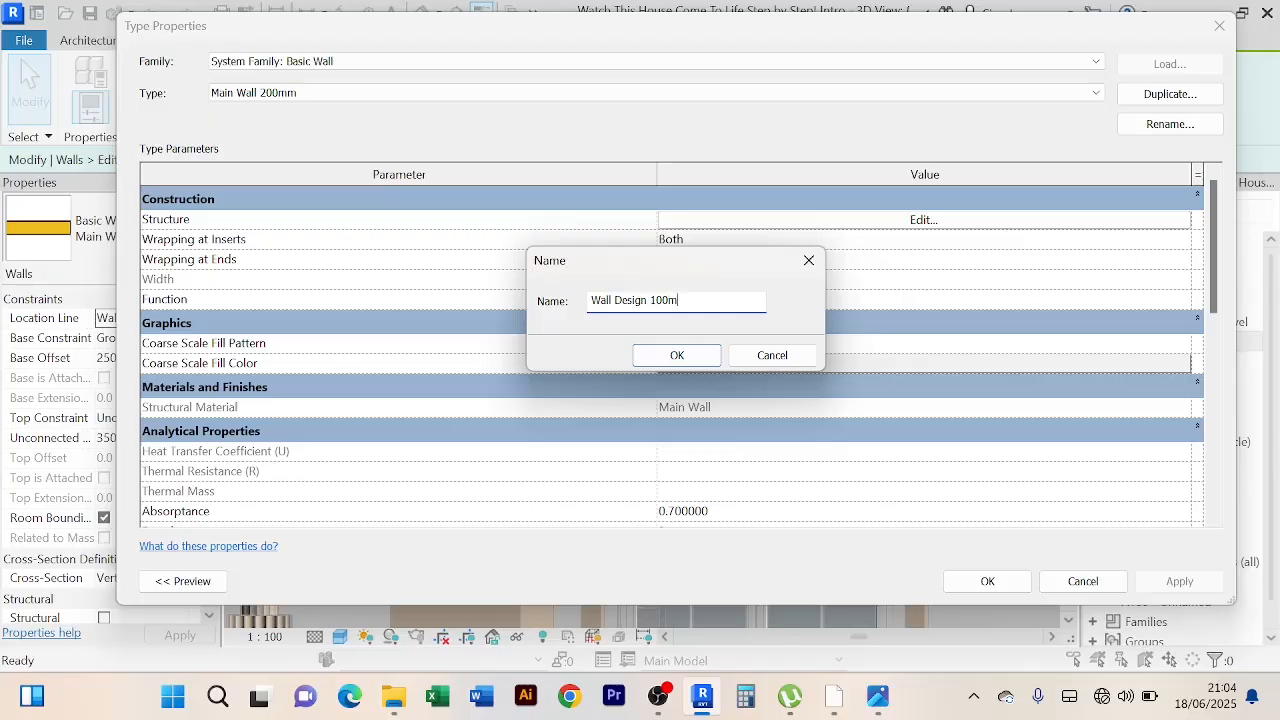
{"action": "left_click", "coordinate": [674, 356]}
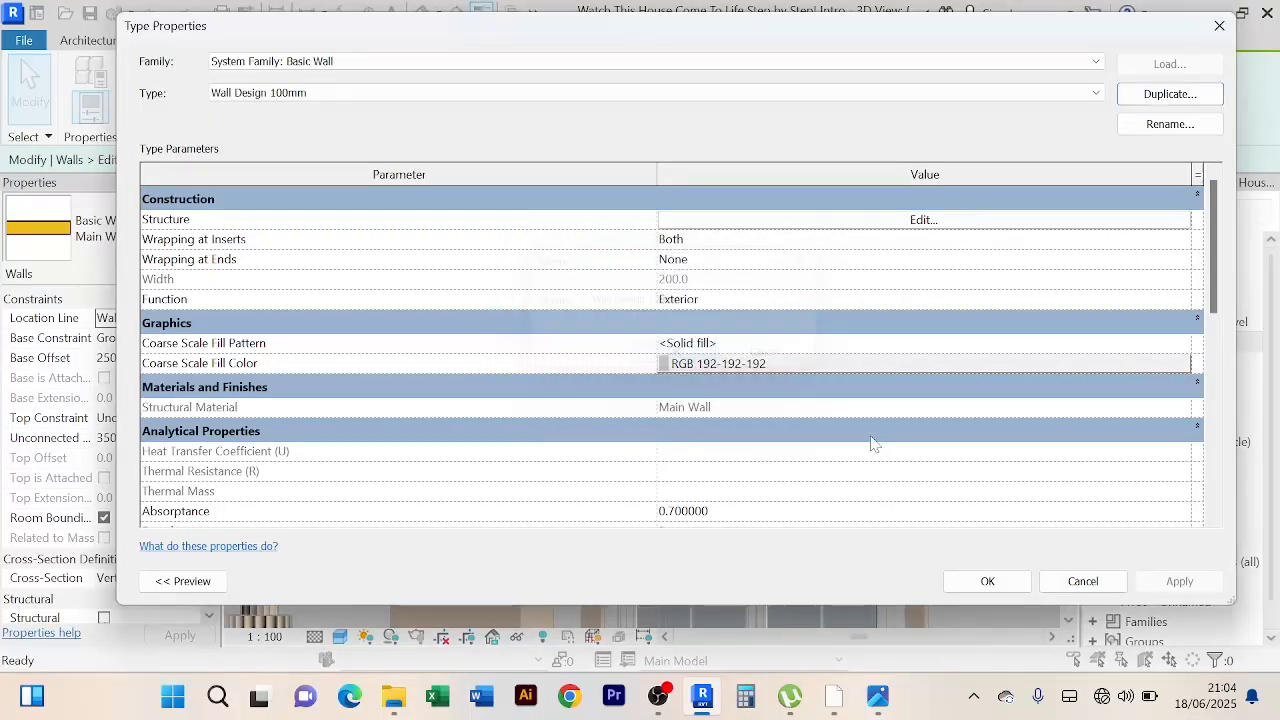
{"action": "left_click", "coordinate": [1001, 588]}
Step: Finish the panel wall's profile edit and deselect the wall
{"action": "left_click", "coordinate": [870, 108]}
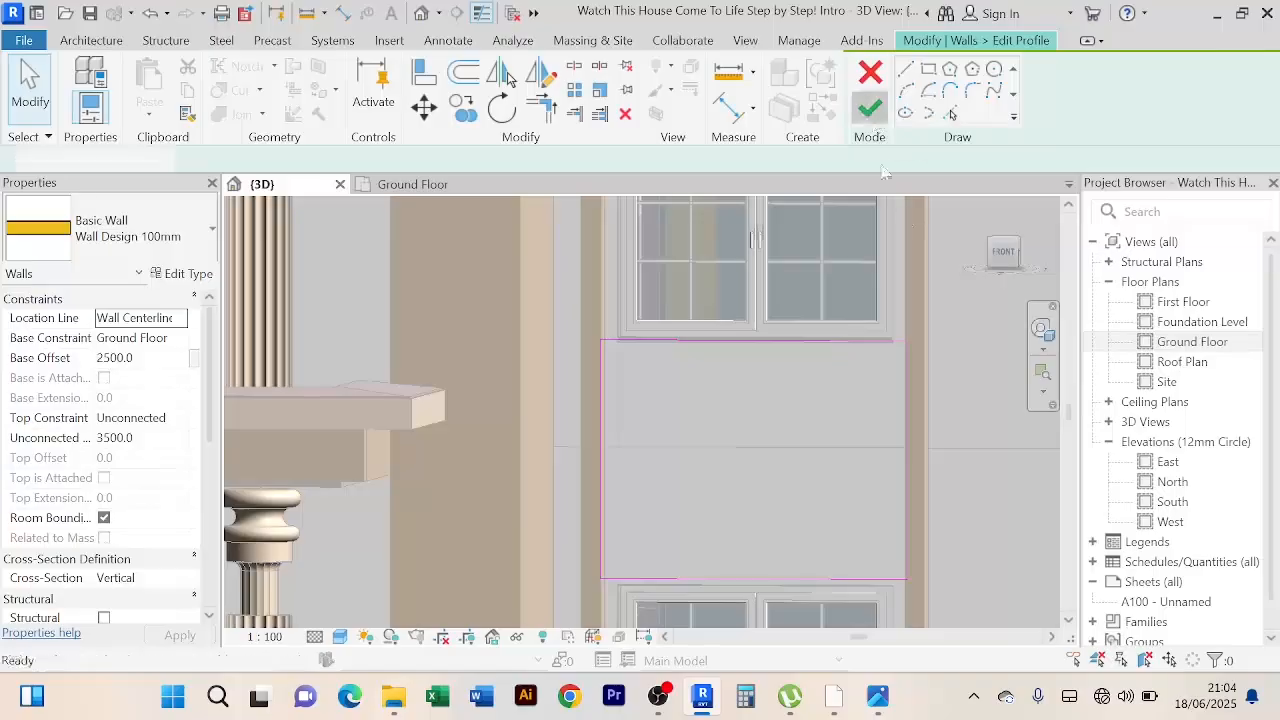
{"action": "scroll", "coordinate": [959, 349], "scroll_direction": "down", "scroll_amount": 3}
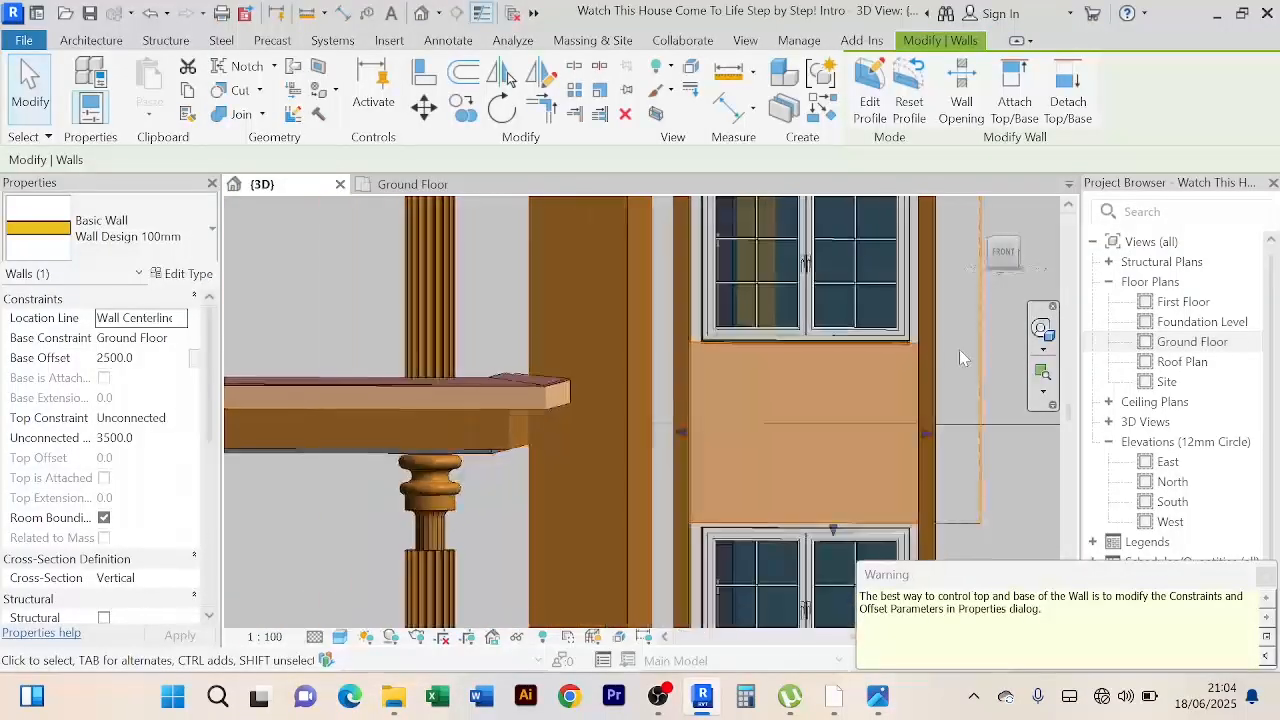
{"action": "middle_click_drag", "start_coordinate": [953, 351], "coordinate": [867, 340]}
{"action": "left_click", "coordinate": [894, 344]}
{"action": "scroll", "coordinate": [892, 345], "scroll_direction": "down", "scroll_amount": 1}
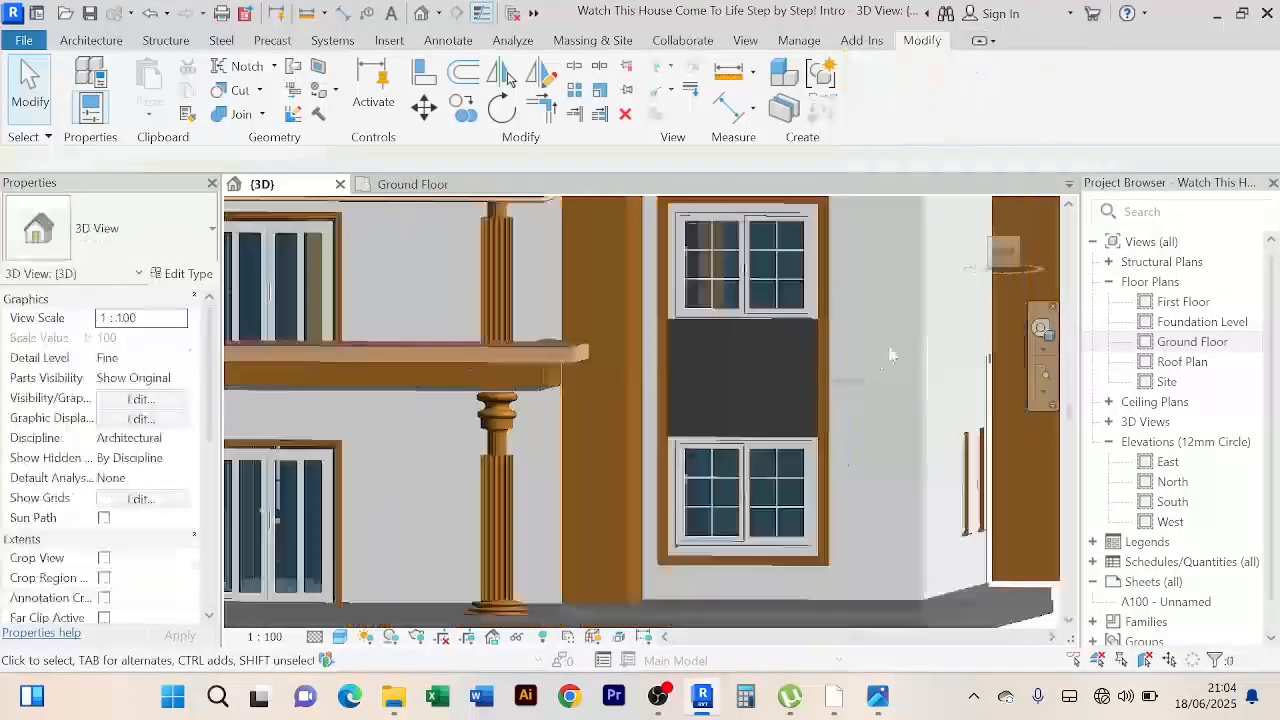
Step: Examine the panel between the upper and lower windows, the surround and the whole front facade from several angles
{"action": "middle_click_drag", "start_coordinate": [802, 378], "coordinate": [769, 389], "text": "shift"}
{"action": "scroll", "coordinate": [735, 372], "scroll_direction": "down", "scroll_amount": 1}
{"action": "scroll", "coordinate": [845, 452], "scroll_direction": "down", "scroll_amount": 2}
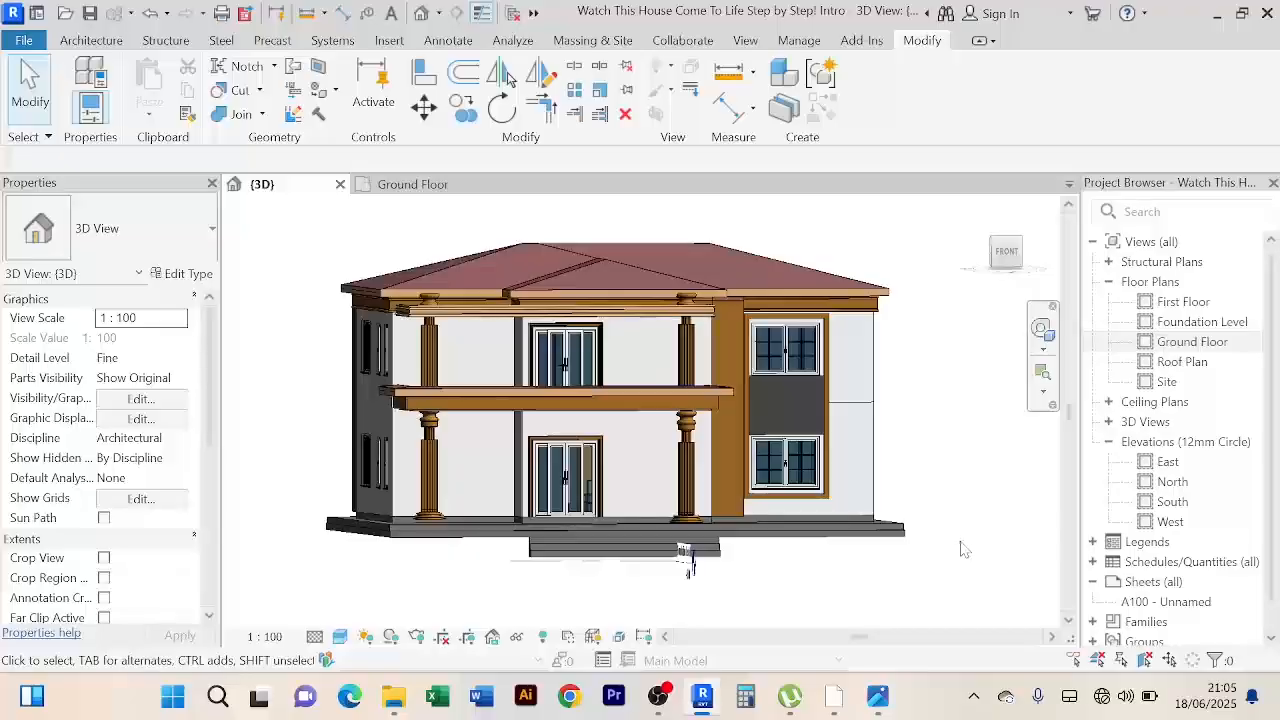
{"action": "middle_click_drag", "start_coordinate": [962, 548], "coordinate": [738, 449], "text": "shift"}
{"action": "scroll", "coordinate": [845, 447], "scroll_direction": "up", "scroll_amount": 3}
{"action": "scroll", "coordinate": [650, 323], "scroll_direction": "up", "scroll_amount": 3}
{"action": "scroll", "coordinate": [649, 325], "scroll_direction": "down", "scroll_amount": 3}
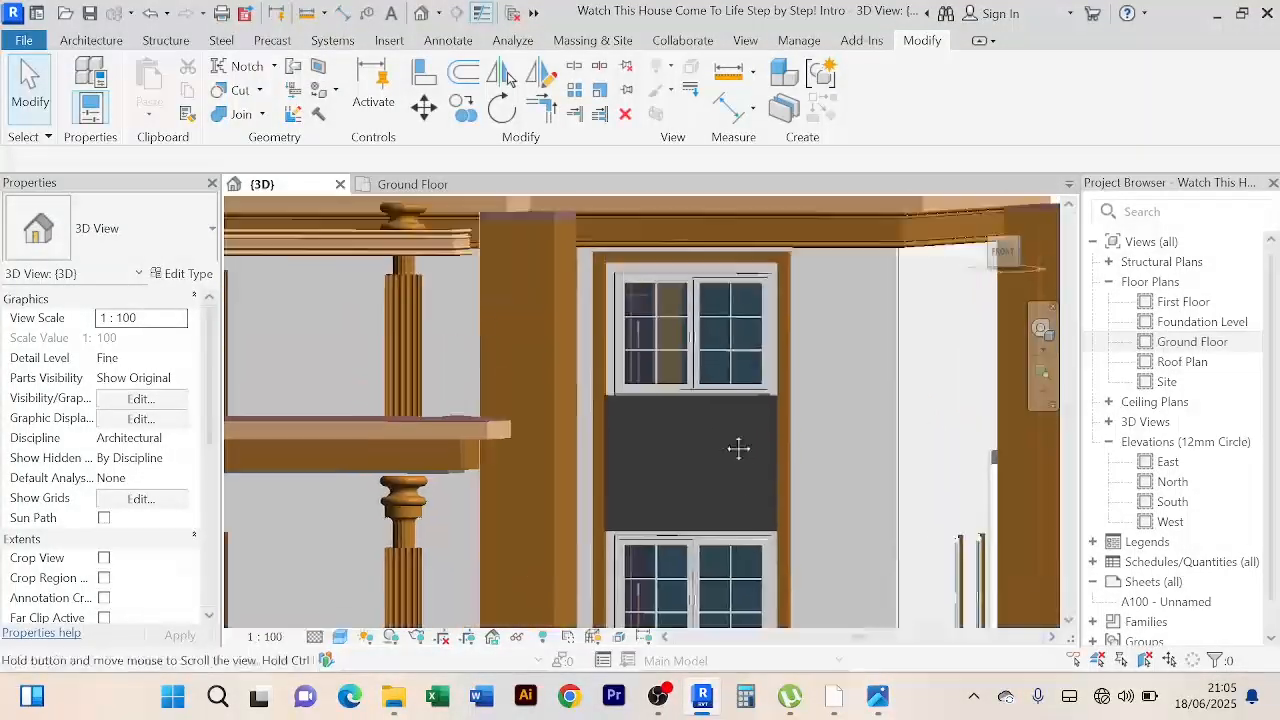
{"action": "scroll", "coordinate": [766, 390], "scroll_direction": "down", "scroll_amount": 5}
{"action": "scroll", "coordinate": [787, 324], "scroll_direction": "up", "scroll_amount": 6}
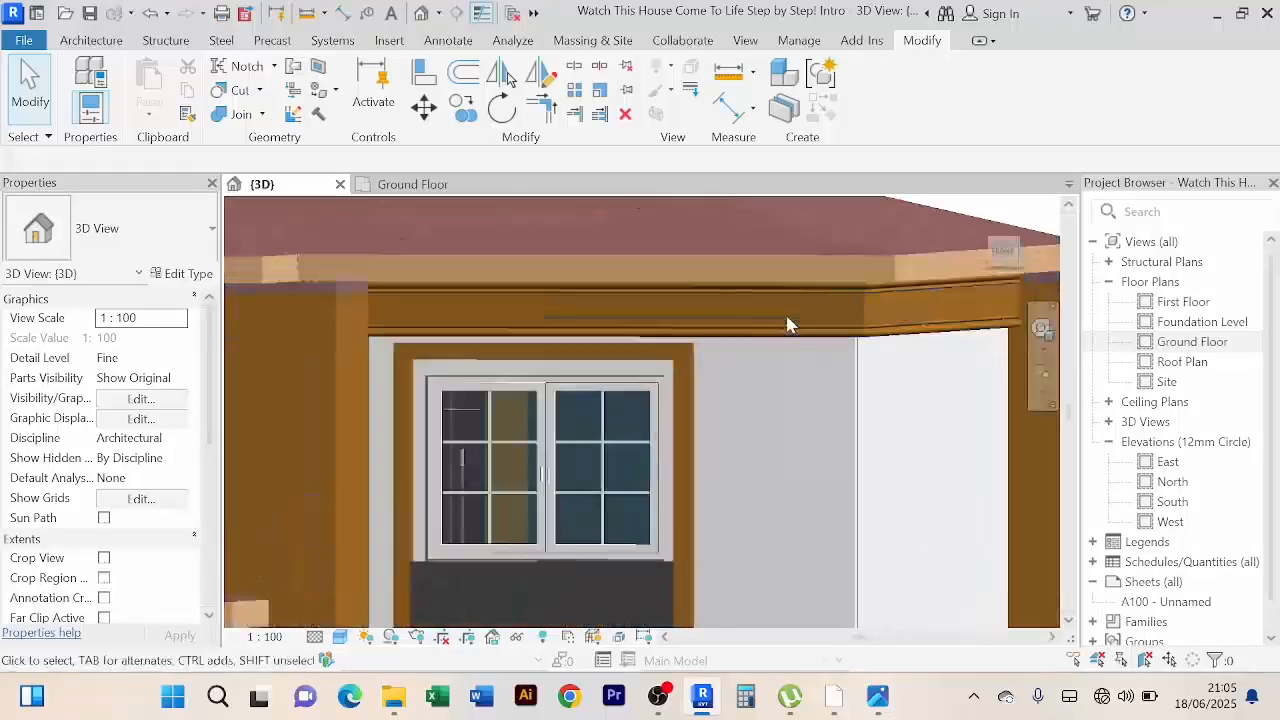
{"action": "scroll", "coordinate": [780, 308], "scroll_direction": "down", "scroll_amount": 5}
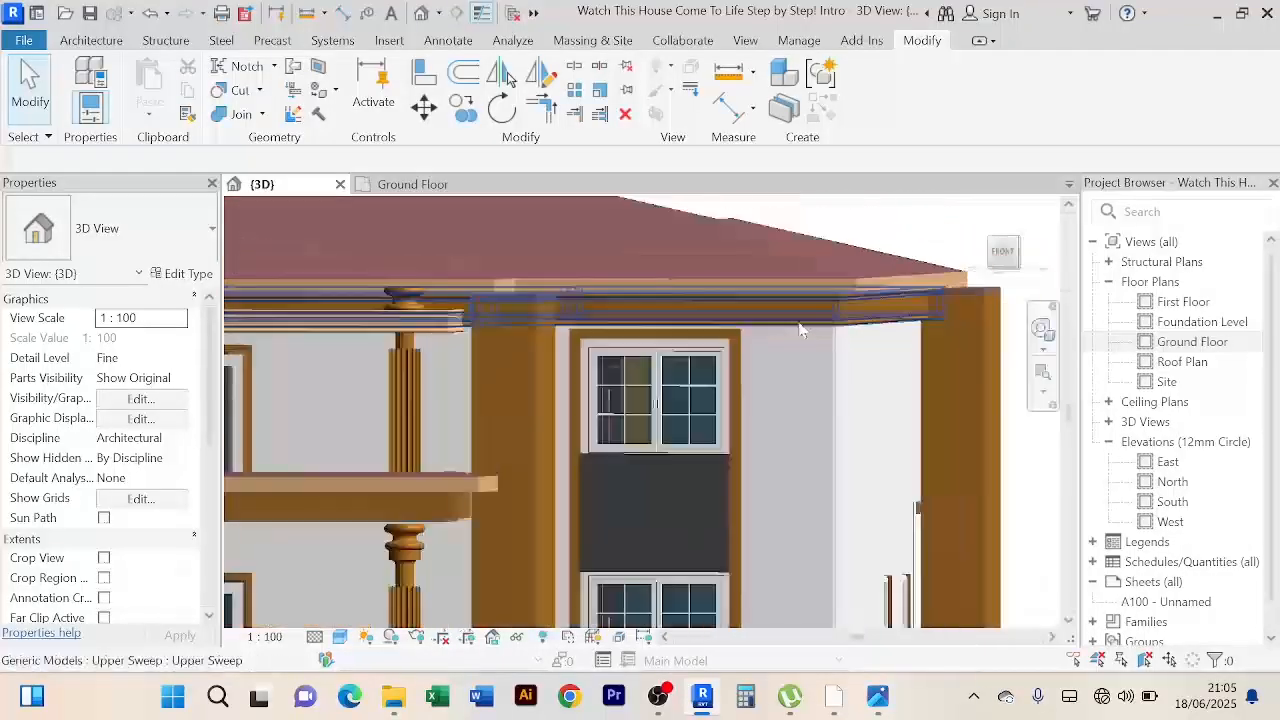
{"action": "scroll", "coordinate": [738, 445], "scroll_direction": "up", "scroll_amount": 5}
{"action": "scroll", "coordinate": [750, 444], "scroll_direction": "down", "scroll_amount": 4}
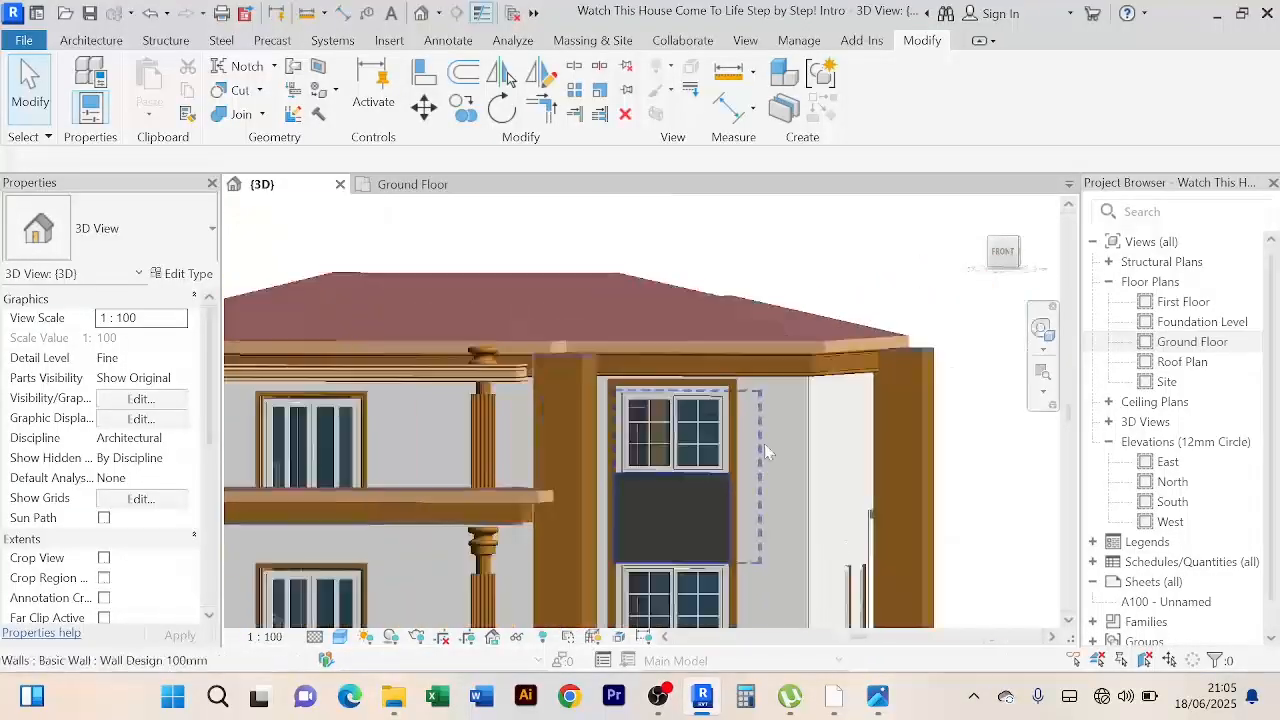
{"action": "scroll", "coordinate": [707, 406], "scroll_direction": "up", "scroll_amount": 5}
{"action": "scroll", "coordinate": [700, 470], "scroll_direction": "down", "scroll_amount": 3}
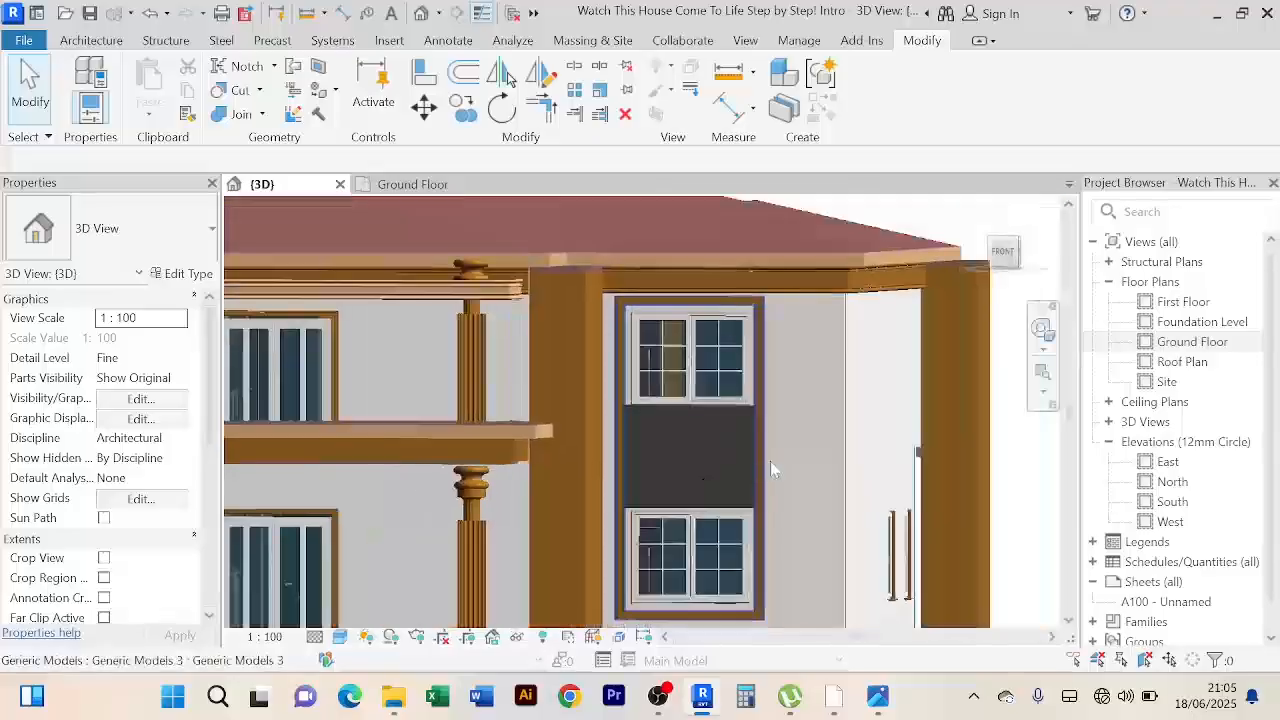
{"action": "middle_click_drag", "start_coordinate": [771, 460], "coordinate": [803, 471], "text": "shift"}
{"action": "scroll", "coordinate": [731, 429], "scroll_direction": "up", "scroll_amount": 4}
{"action": "scroll", "coordinate": [718, 424], "scroll_direction": "down", "scroll_amount": 5}
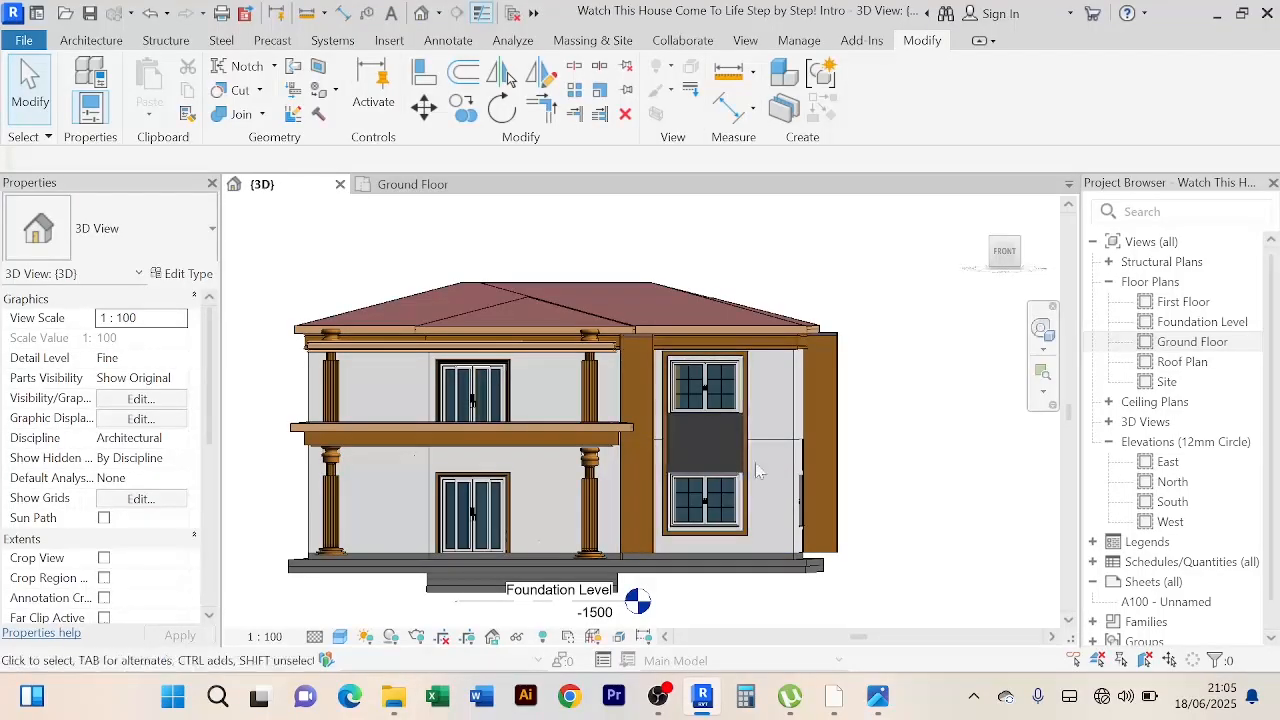
{"action": "scroll", "coordinate": [730, 425], "scroll_direction": "up", "scroll_amount": 2}
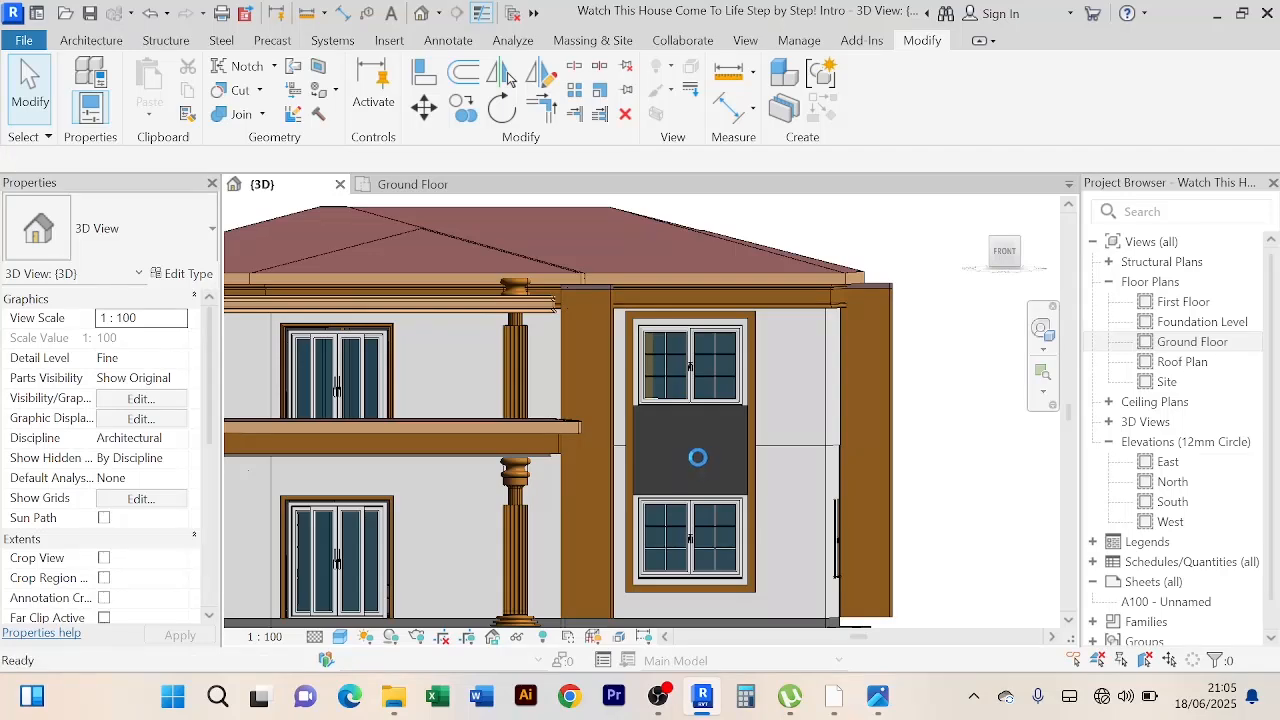
Step: Create a new in-place component in the Generic Models category
{"action": "left_click", "coordinate": [80, 44]}
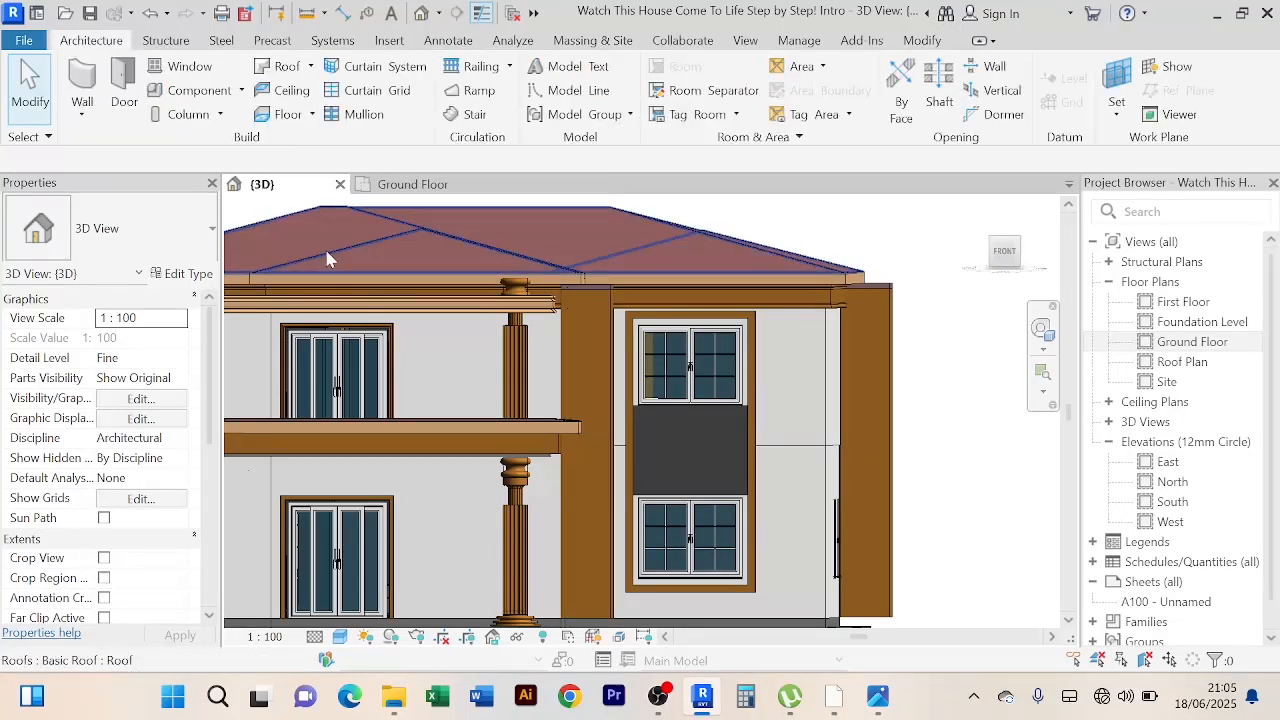
{"action": "left_click", "coordinate": [241, 90]}
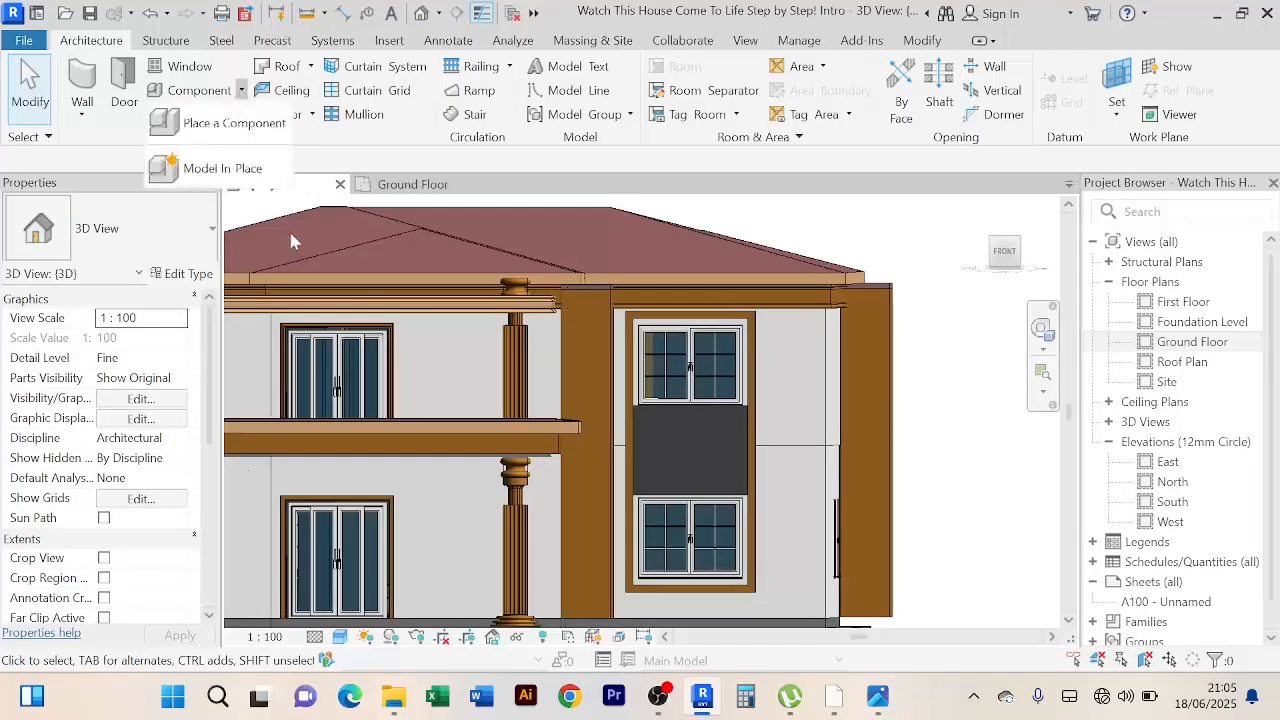
{"action": "left_click", "coordinate": [222, 168]}
{"action": "left_click", "coordinate": [545, 310]}
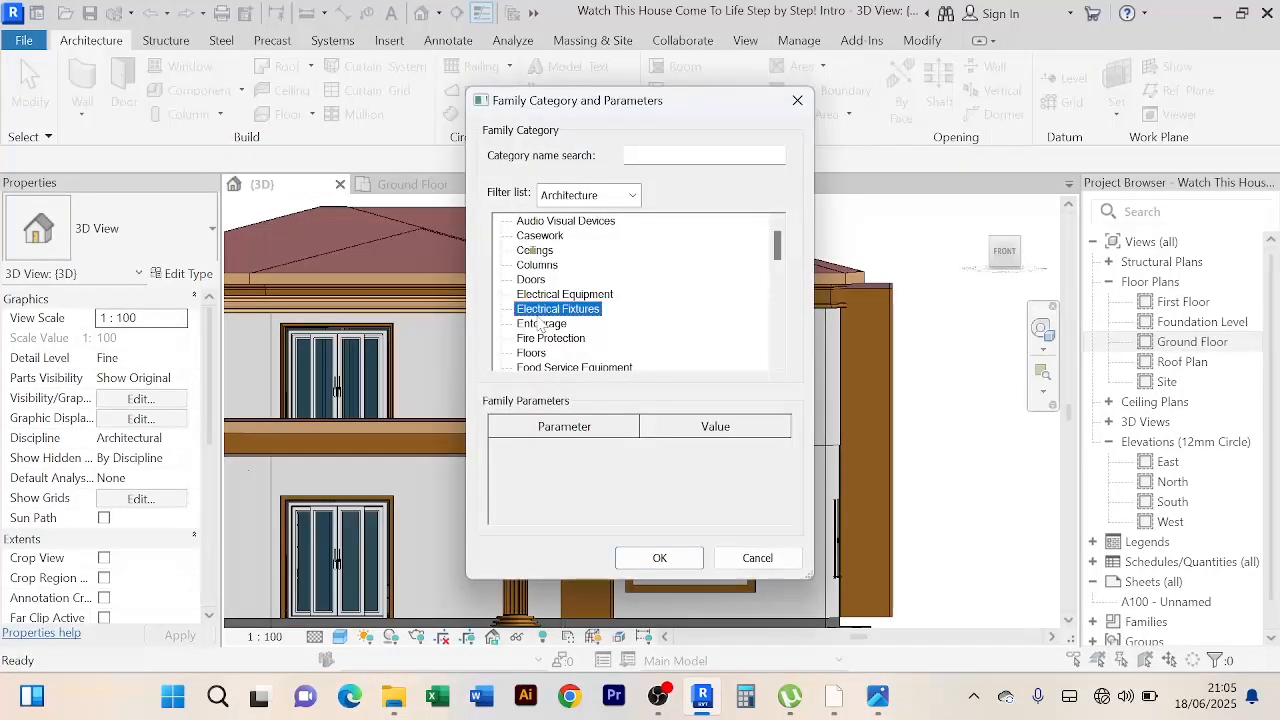
{"action": "key", "text": "g"}
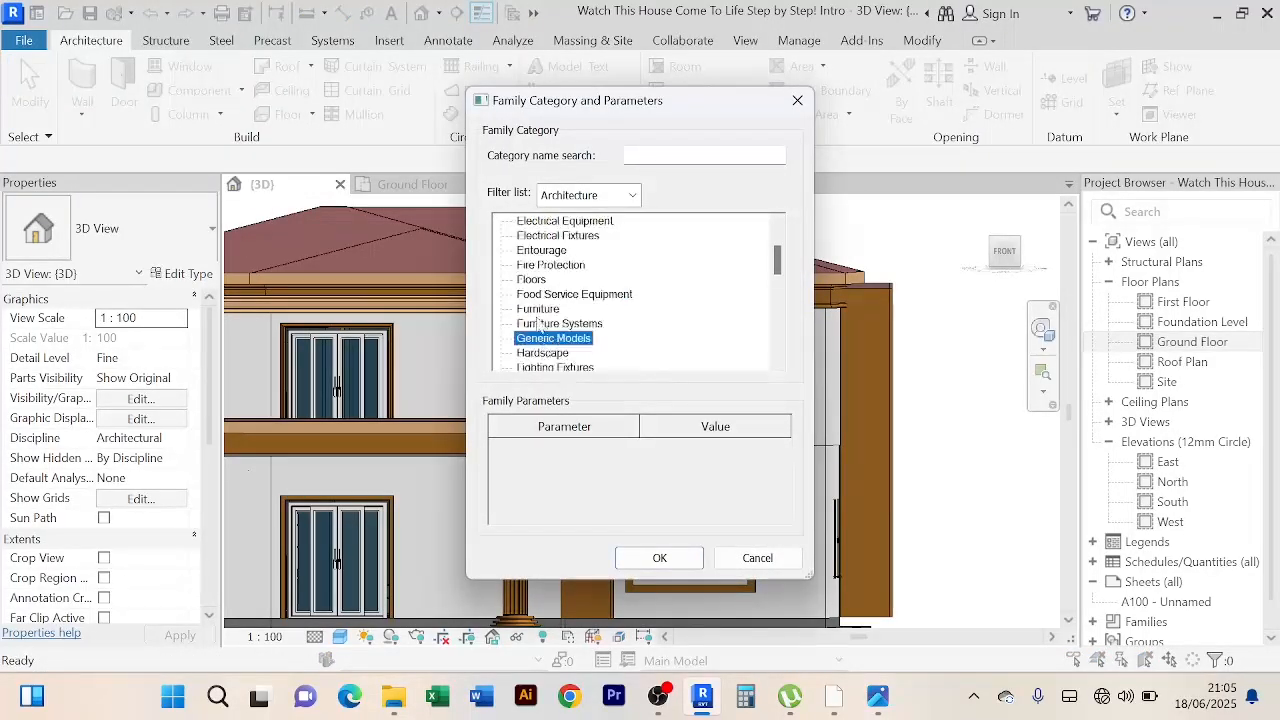
{"action": "left_click", "coordinate": [662, 557]}
{"action": "left_click", "coordinate": [641, 380]}
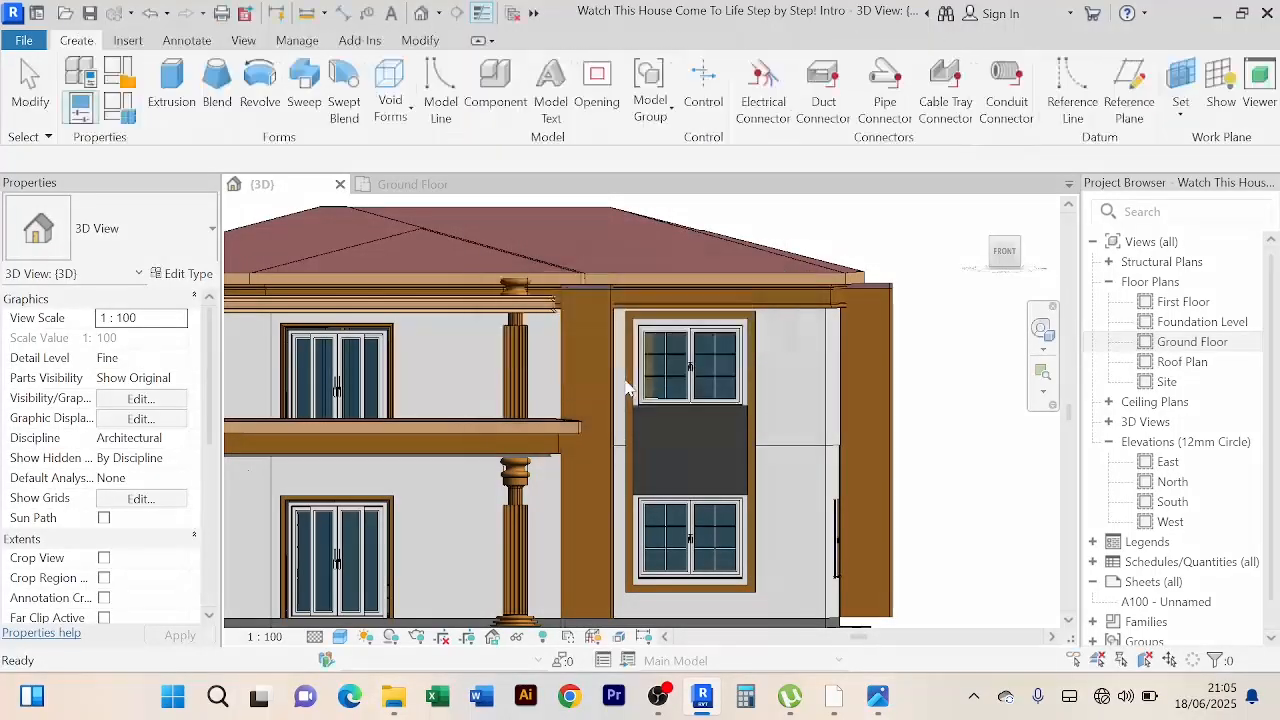
Step: Start a sweep and use the upper edge of the Wall Design 100mm panel as its path
{"action": "left_click", "coordinate": [306, 88]}
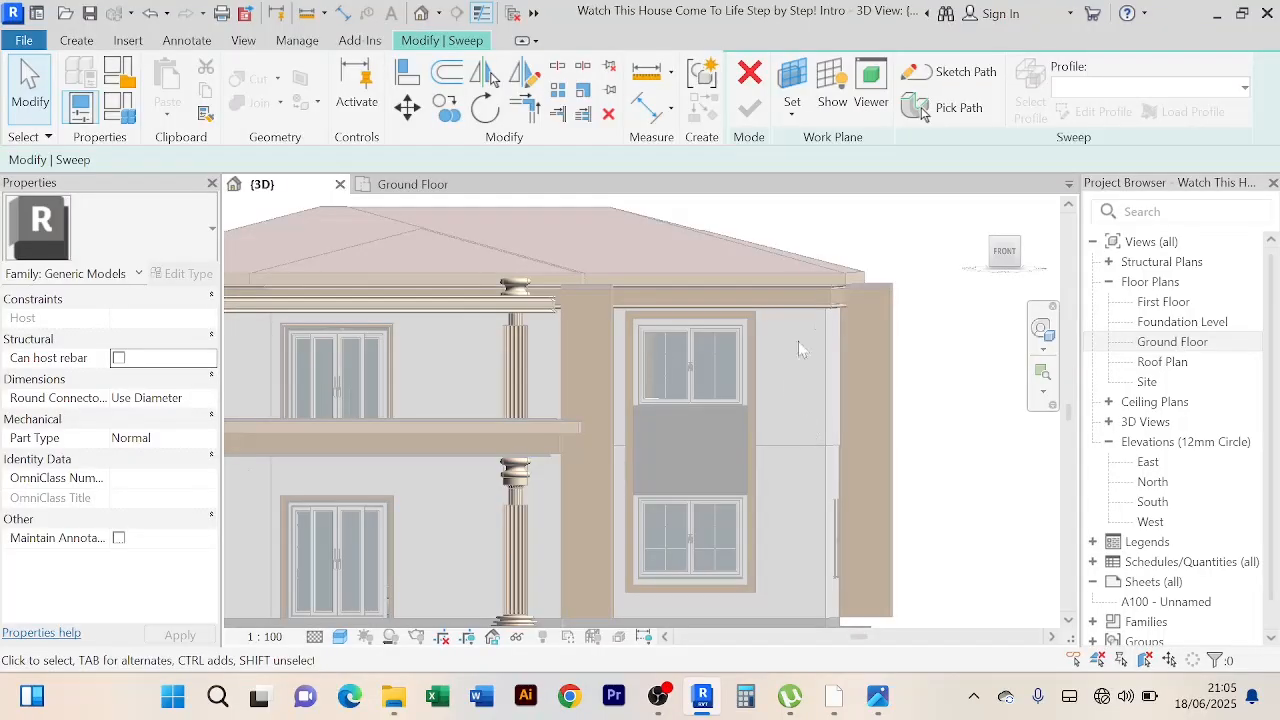
{"action": "left_click", "coordinate": [953, 115]}
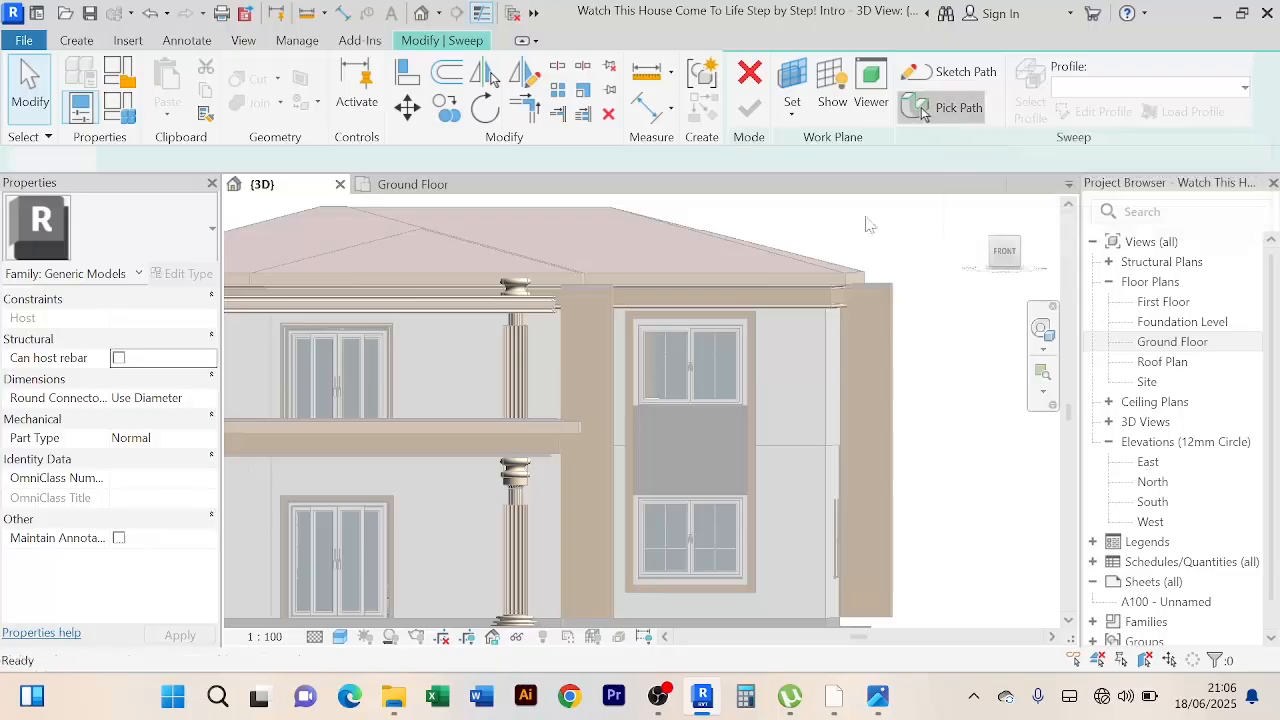
{"action": "scroll", "coordinate": [693, 409], "scroll_direction": "up", "scroll_amount": 4}
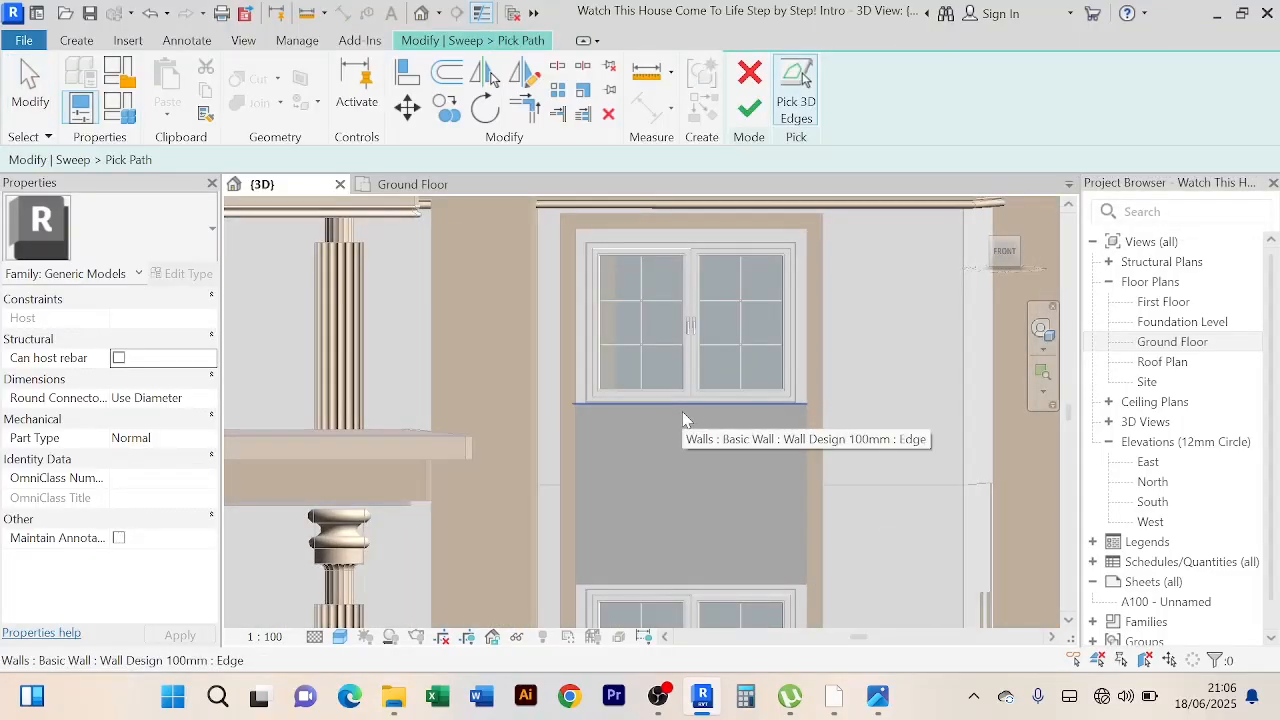
{"action": "scroll", "coordinate": [592, 401], "scroll_direction": "up", "scroll_amount": 2}
{"action": "left_click", "coordinate": [597, 408]}
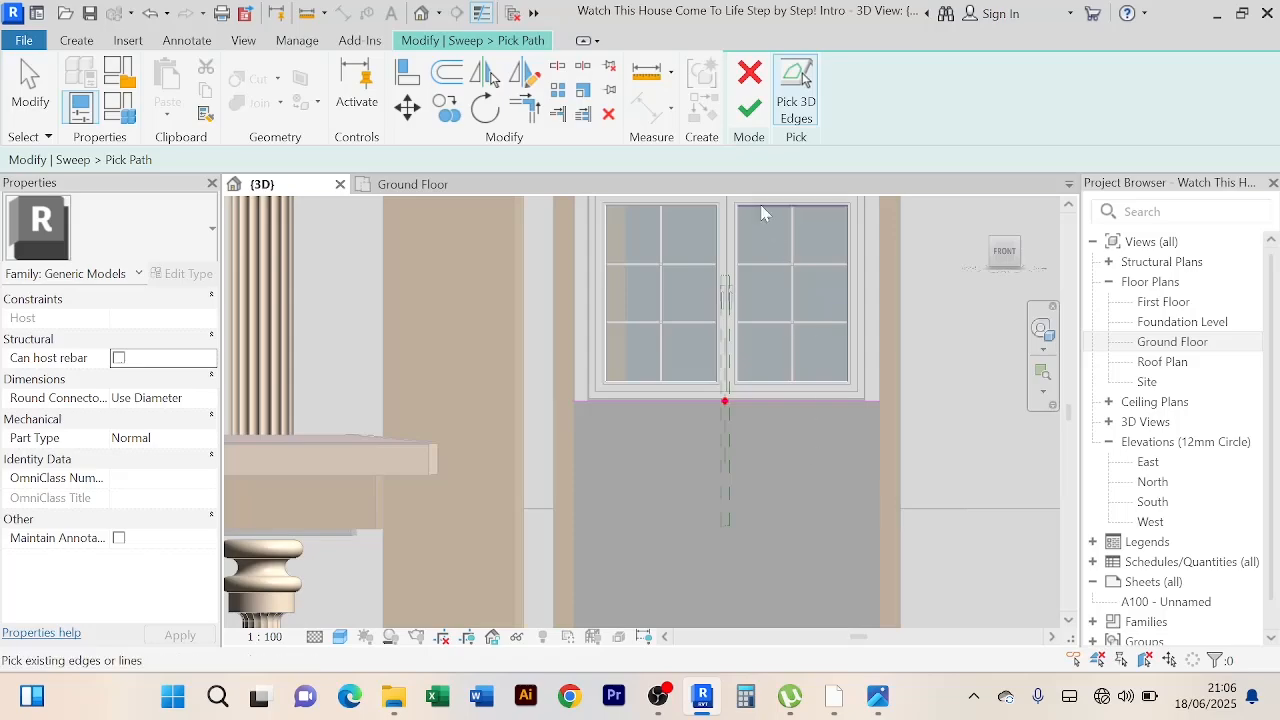
{"action": "left_click", "coordinate": [750, 108]}
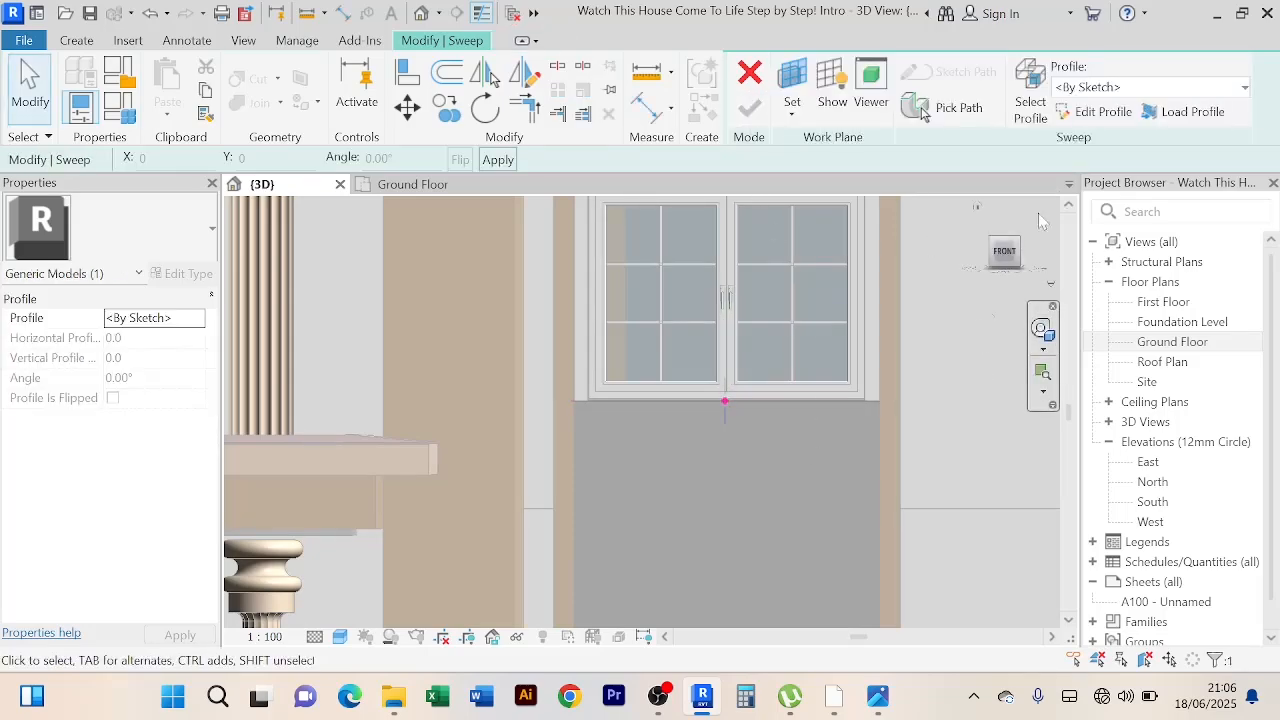
Step: Sketch a sweep profile rectangle about 25 mm wide and 50 mm high from the path point, working from the right side view
{"action": "left_click", "coordinate": [1098, 111]}
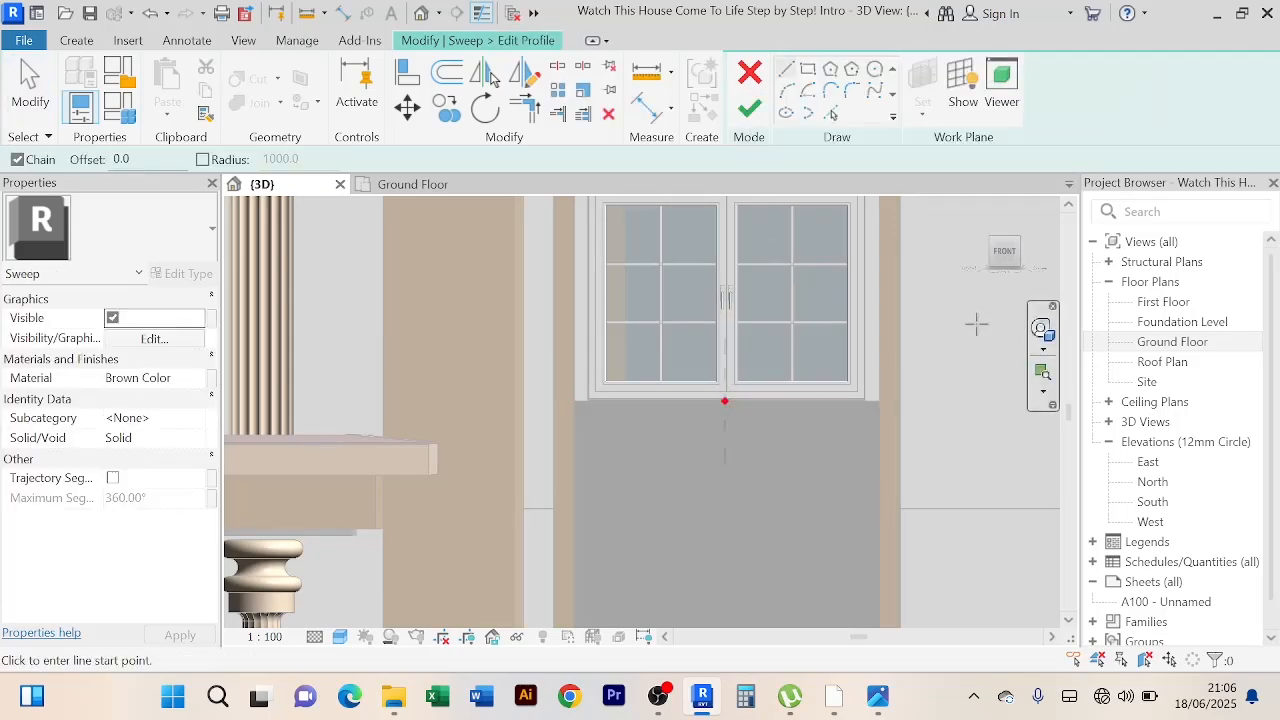
{"action": "left_click", "coordinate": [1005, 255]}
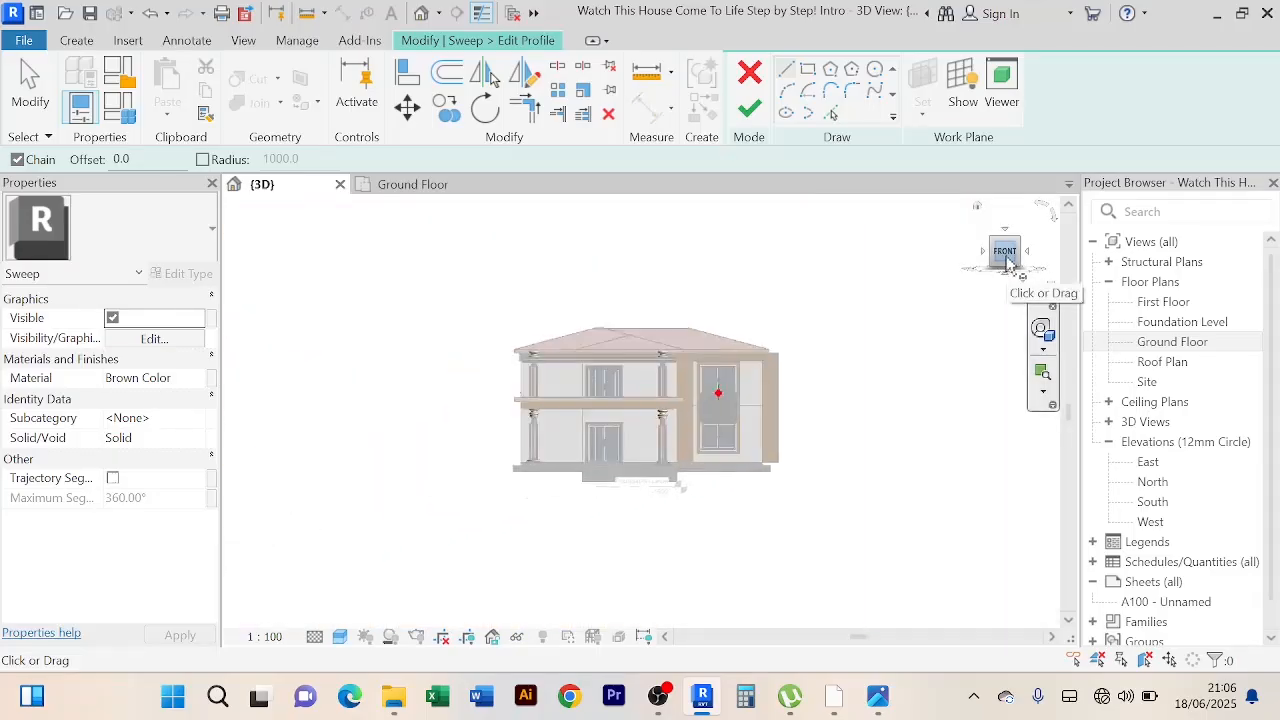
{"action": "left_click", "coordinate": [1031, 256]}
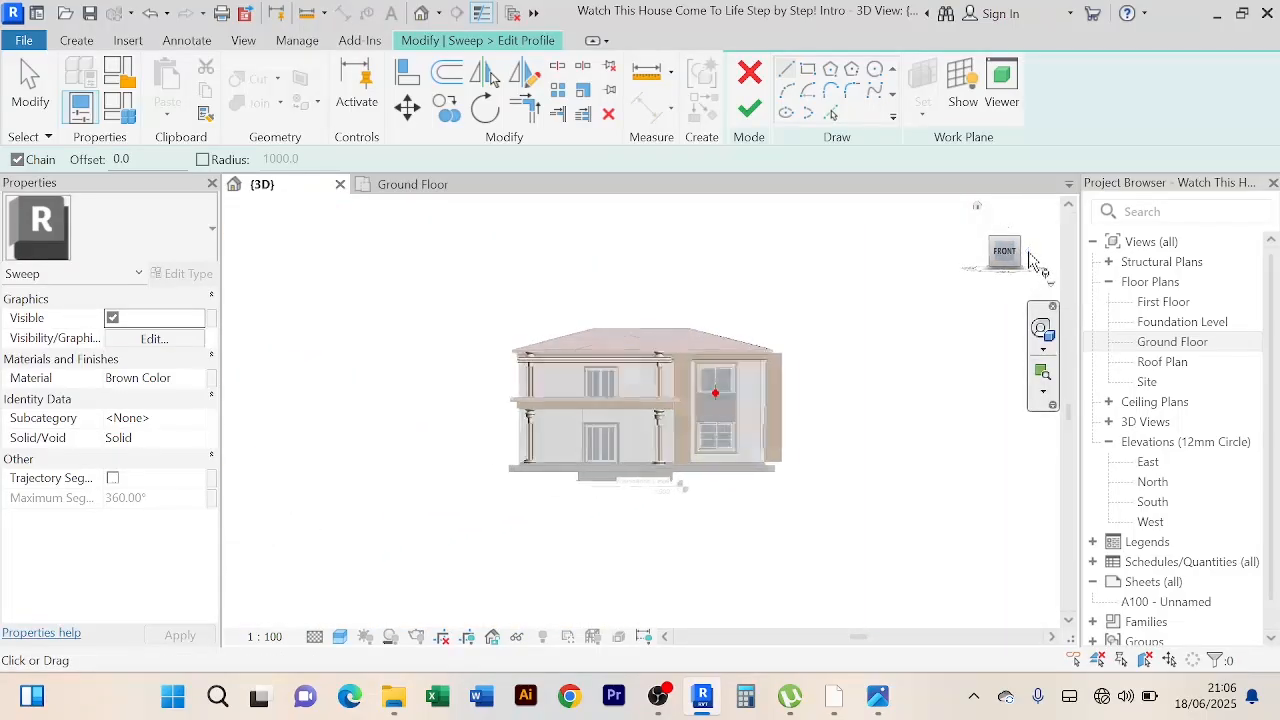
{"action": "scroll", "coordinate": [600, 379], "scroll_direction": "up", "scroll_amount": 2}
{"action": "scroll", "coordinate": [600, 379], "scroll_direction": "up", "scroll_amount": 8}
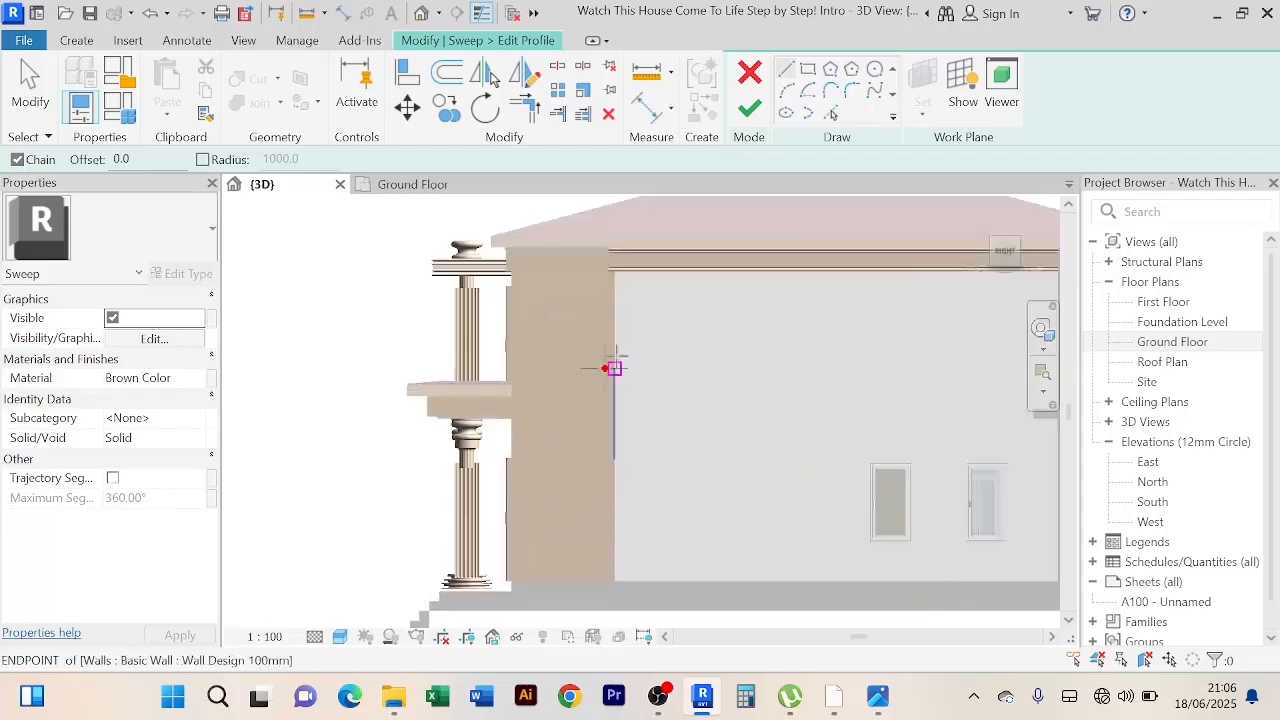
{"action": "scroll", "coordinate": [692, 361], "scroll_direction": "up", "scroll_amount": 3}
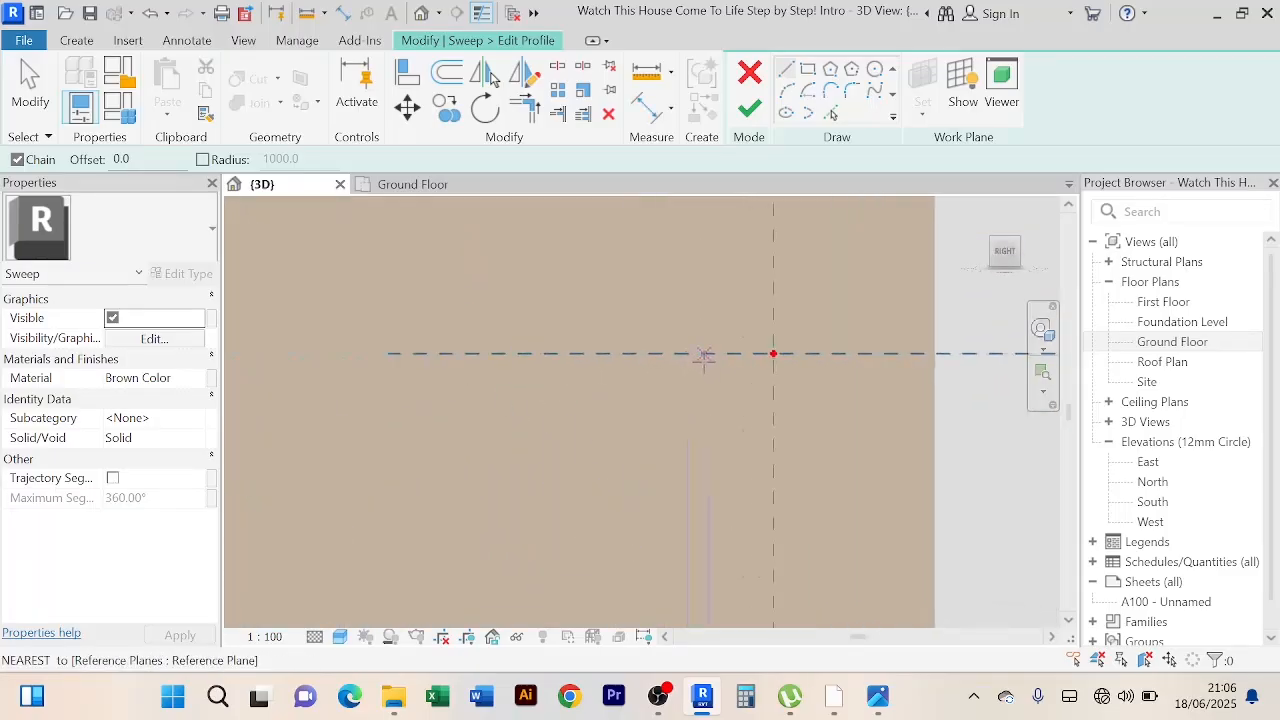
{"action": "middle_click_drag", "start_coordinate": [852, 397], "coordinate": [720, 438]}
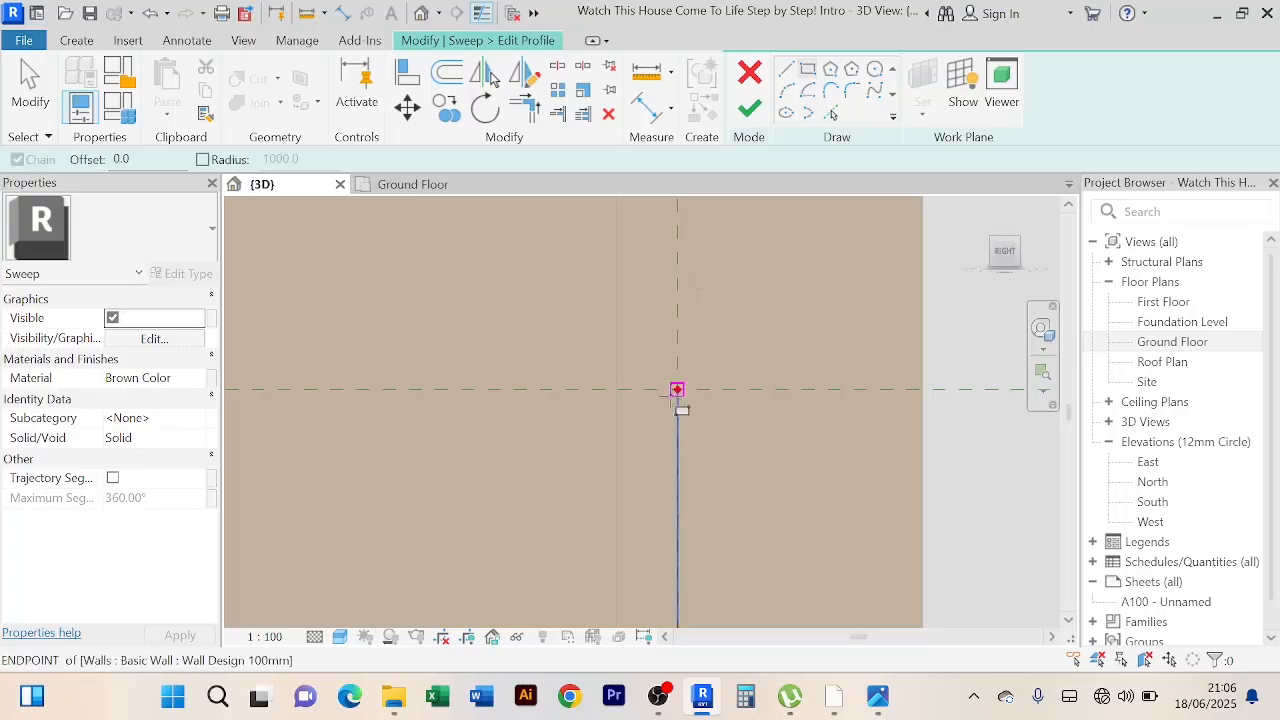
{"action": "left_click", "coordinate": [676, 389]}
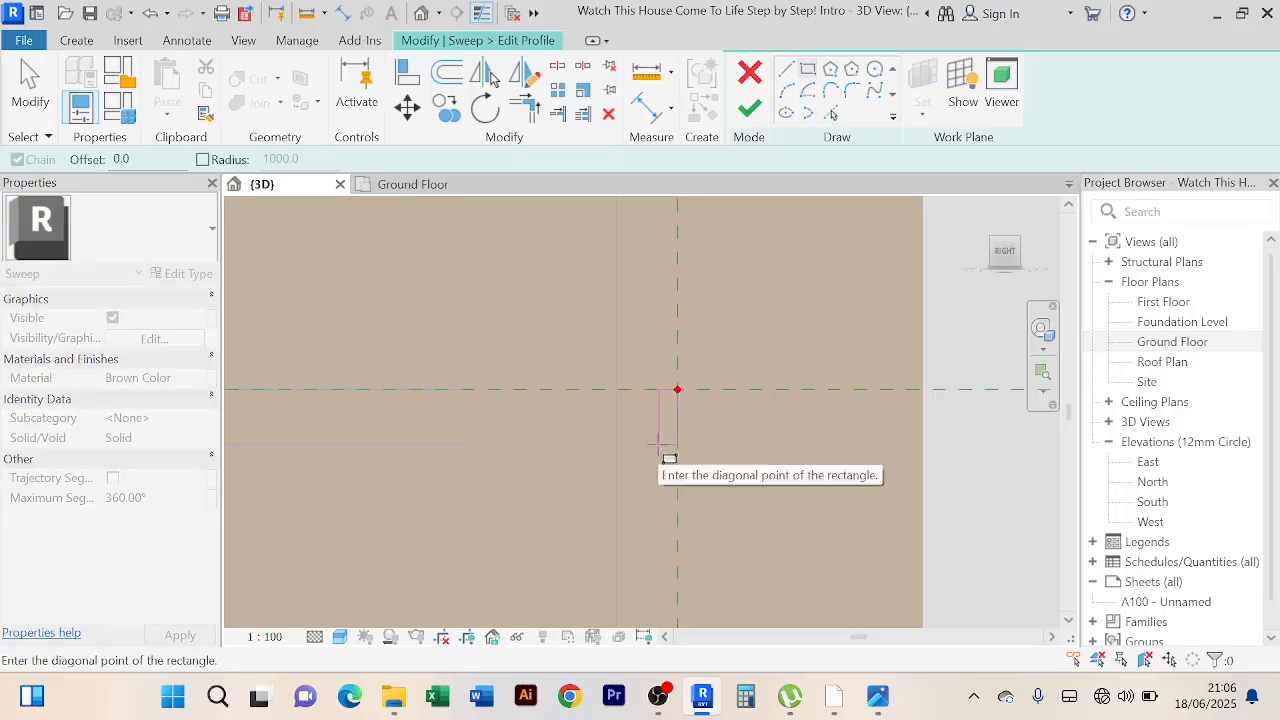
{"action": "left_click", "coordinate": [647, 450]}
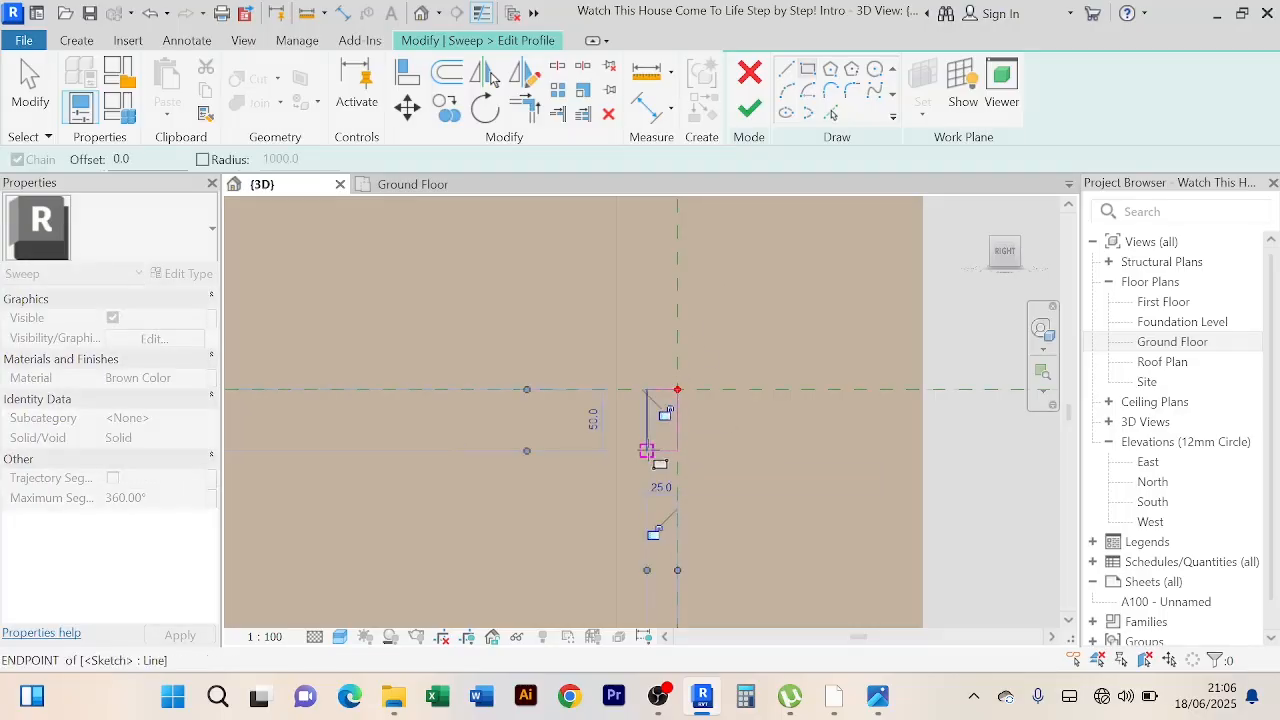
{"action": "right_click", "coordinate": [628, 240]}
{"action": "left_click", "coordinate": [663, 250]}
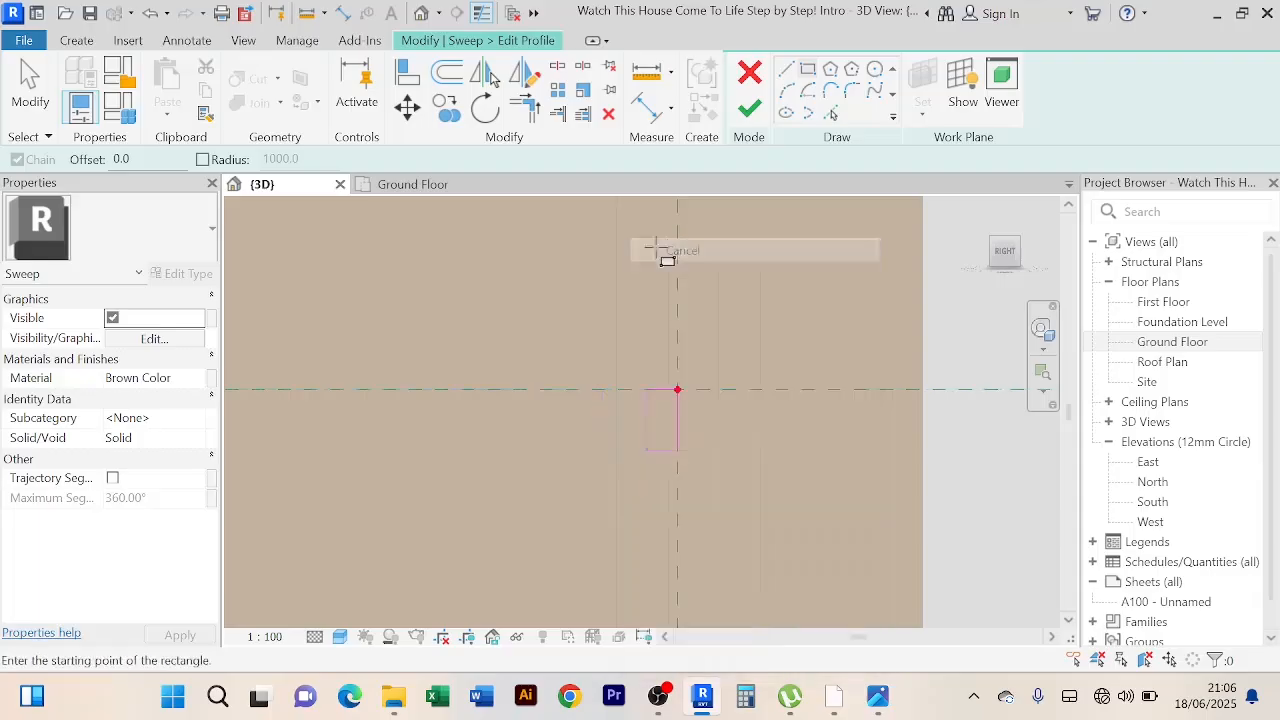
{"action": "right_click", "coordinate": [650, 240]}
{"action": "left_click", "coordinate": [660, 257]}
{"action": "scroll", "coordinate": [645, 358], "scroll_direction": "up", "scroll_amount": 2}
{"action": "mouse_move", "coordinate": [653, 361]}
{"action": "middle_mouse_down"}
{"action": "mouse_move", "coordinate": [663, 366]}
{"action": "mouse_move", "coordinate": [672, 345]}
{"action": "middle_mouse_up"}
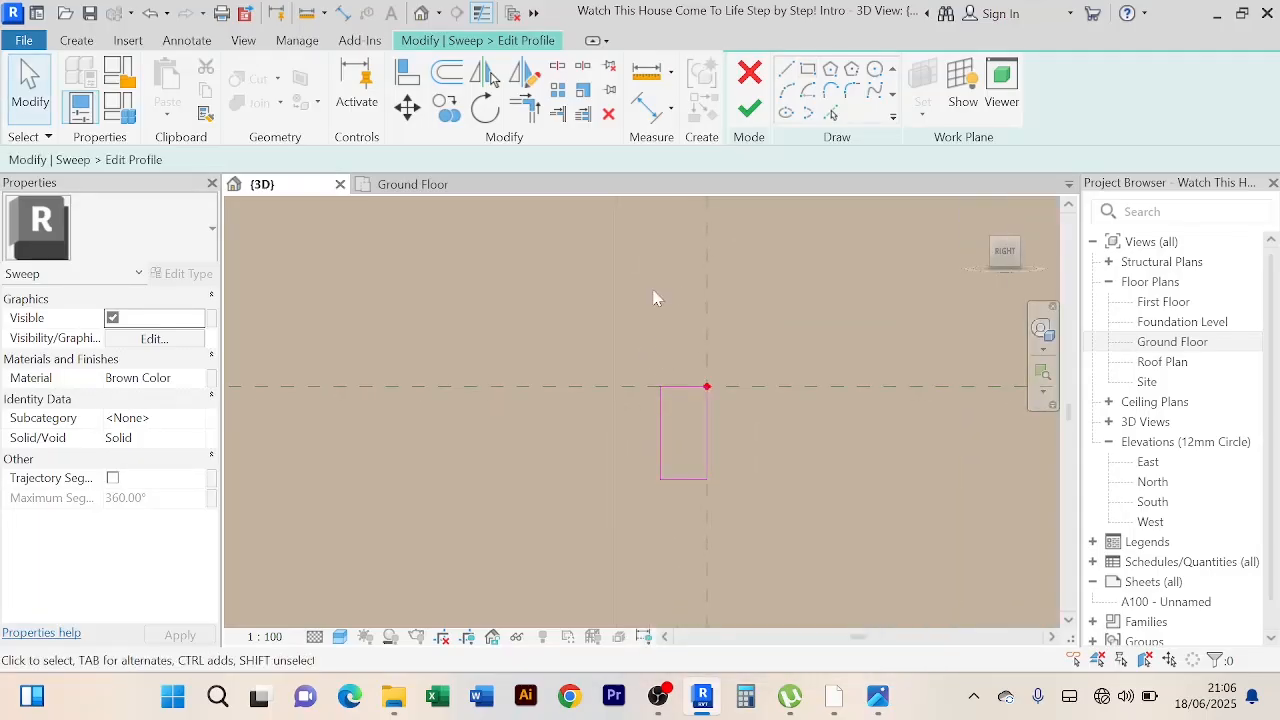
Step: Draw a stepped line down from the rectangle's outer edge to its lower inner corner, with segments of about 10, 5, 5, 5, 5, 15 and 15 mm
{"action": "left_click", "coordinate": [787, 70]}
{"action": "scroll", "coordinate": [670, 405], "scroll_direction": "up", "scroll_amount": 2}
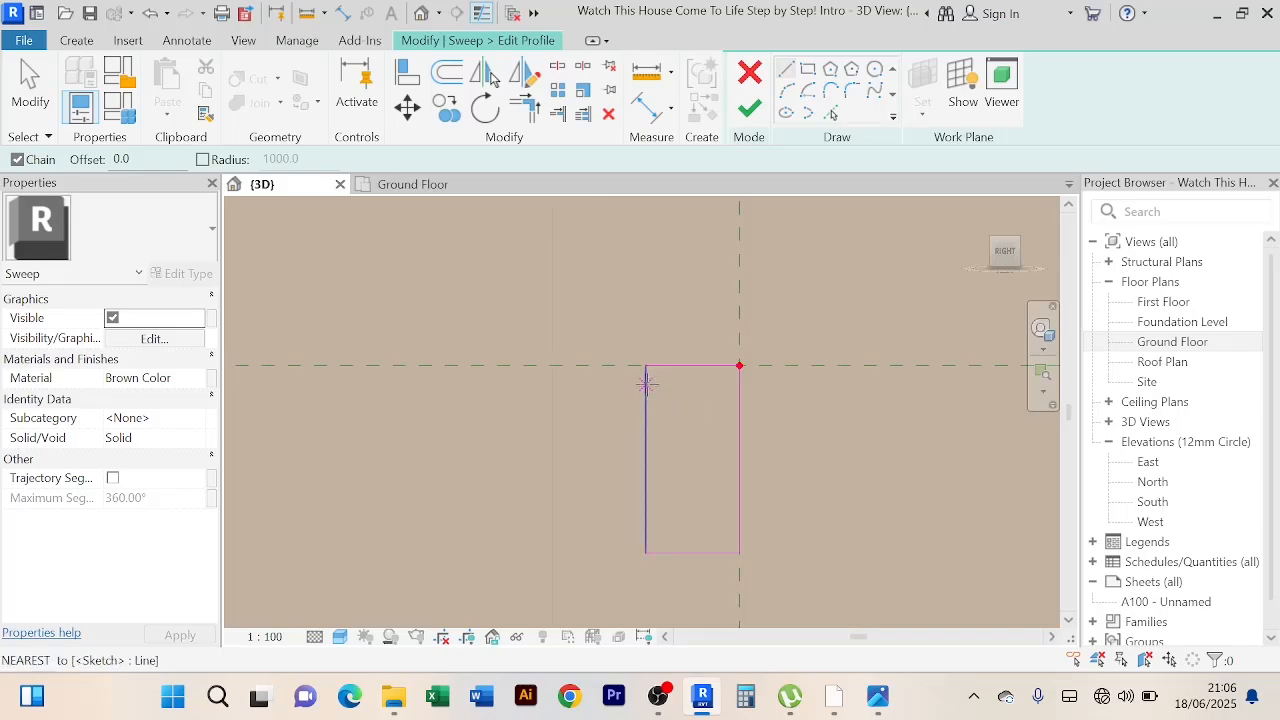
{"action": "left_click", "coordinate": [647, 384]}
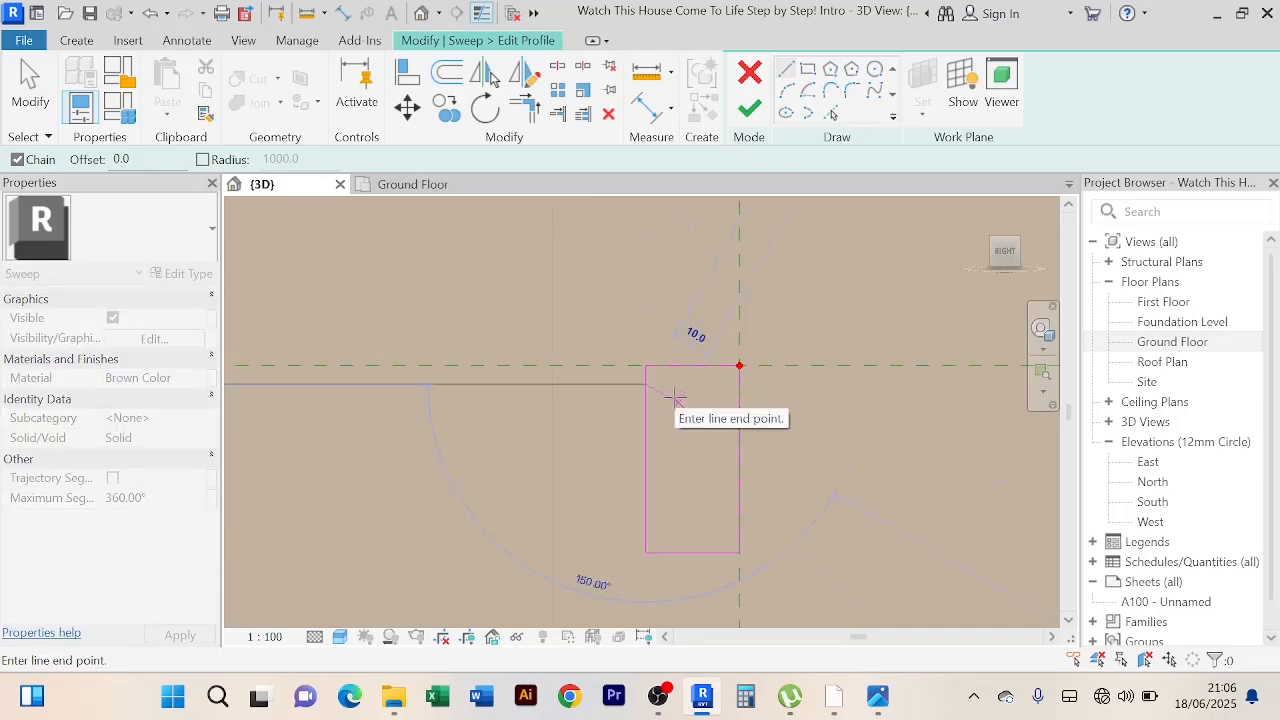
{"action": "left_click", "coordinate": [678, 403]}
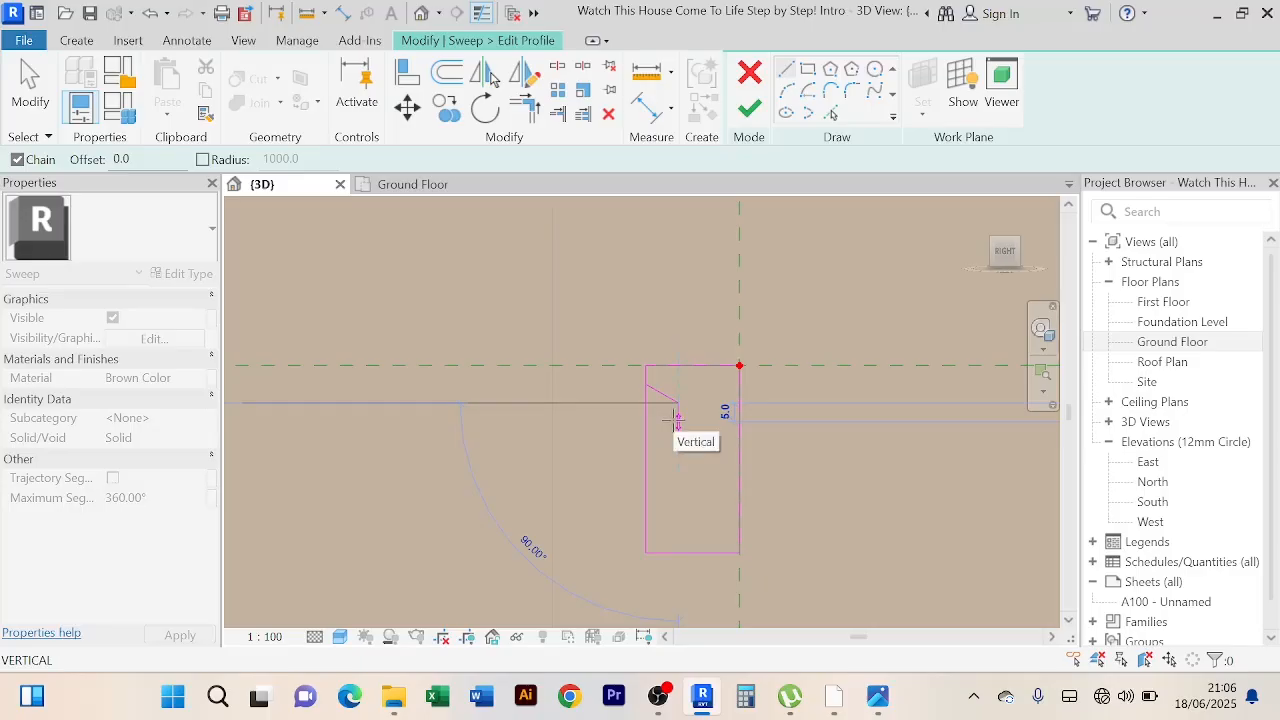
{"action": "left_click", "coordinate": [678, 421]}
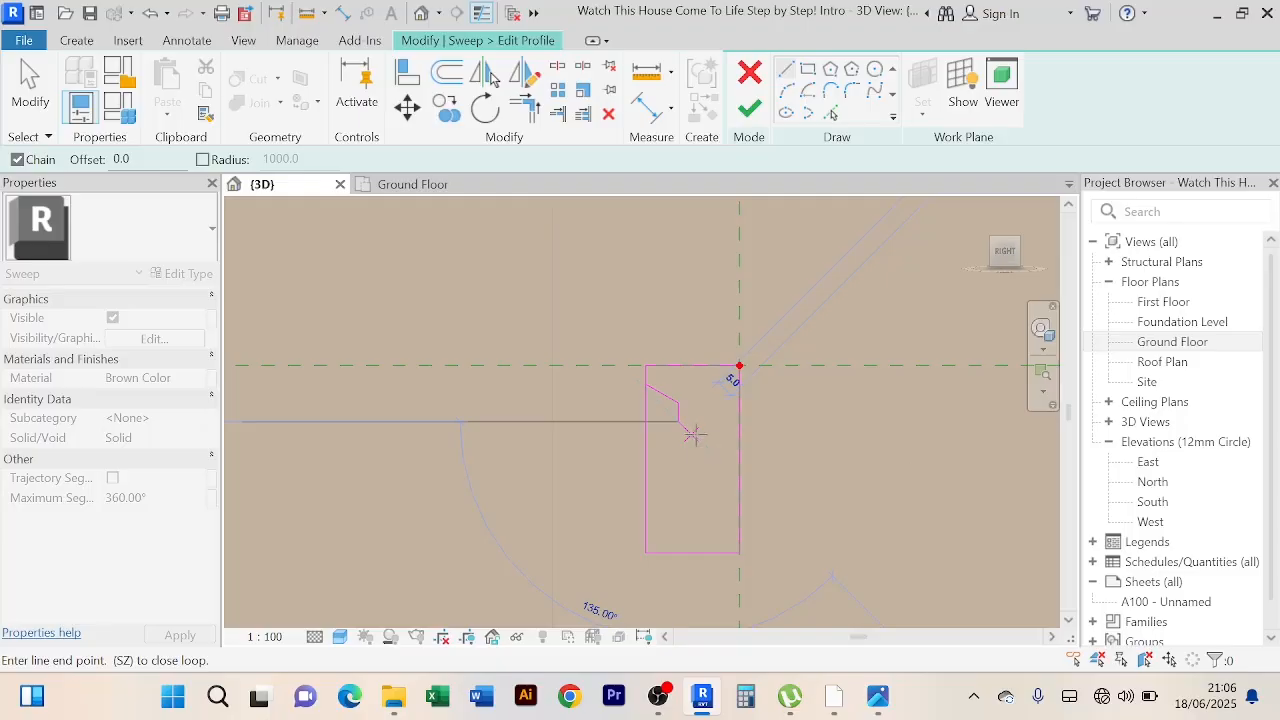
{"action": "left_click", "coordinate": [690, 435]}
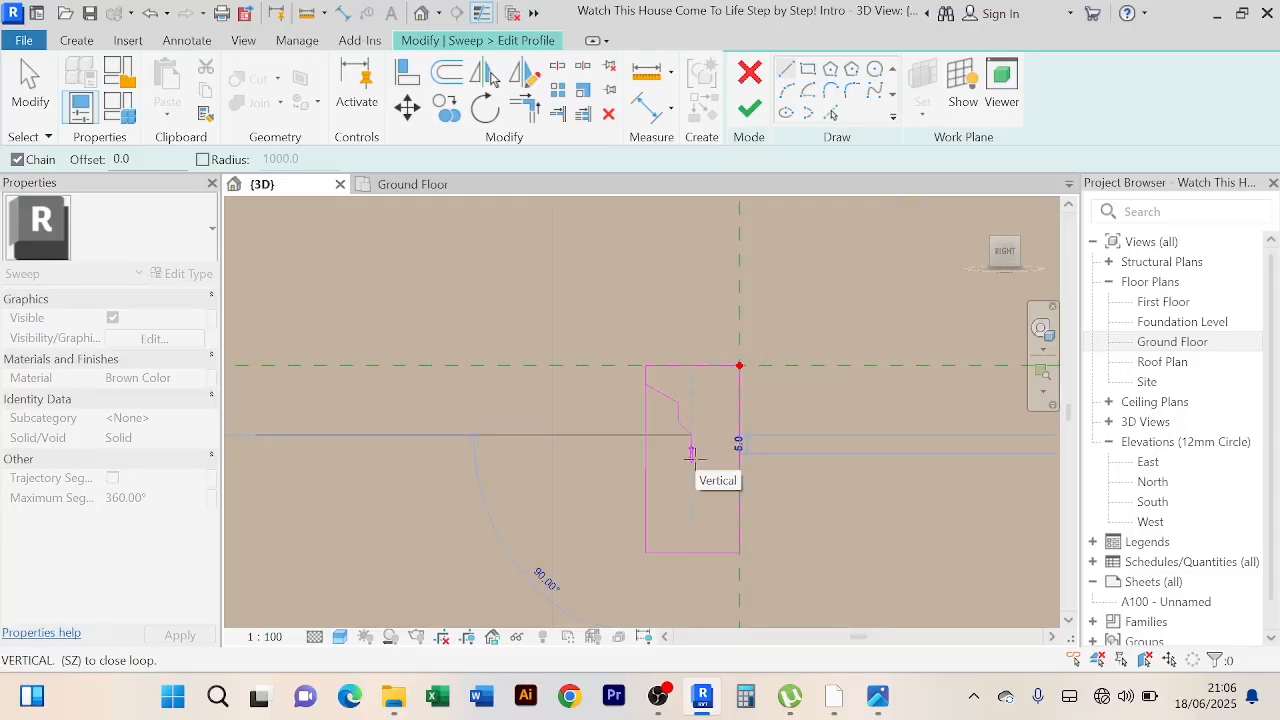
{"action": "left_click", "coordinate": [691, 455]}
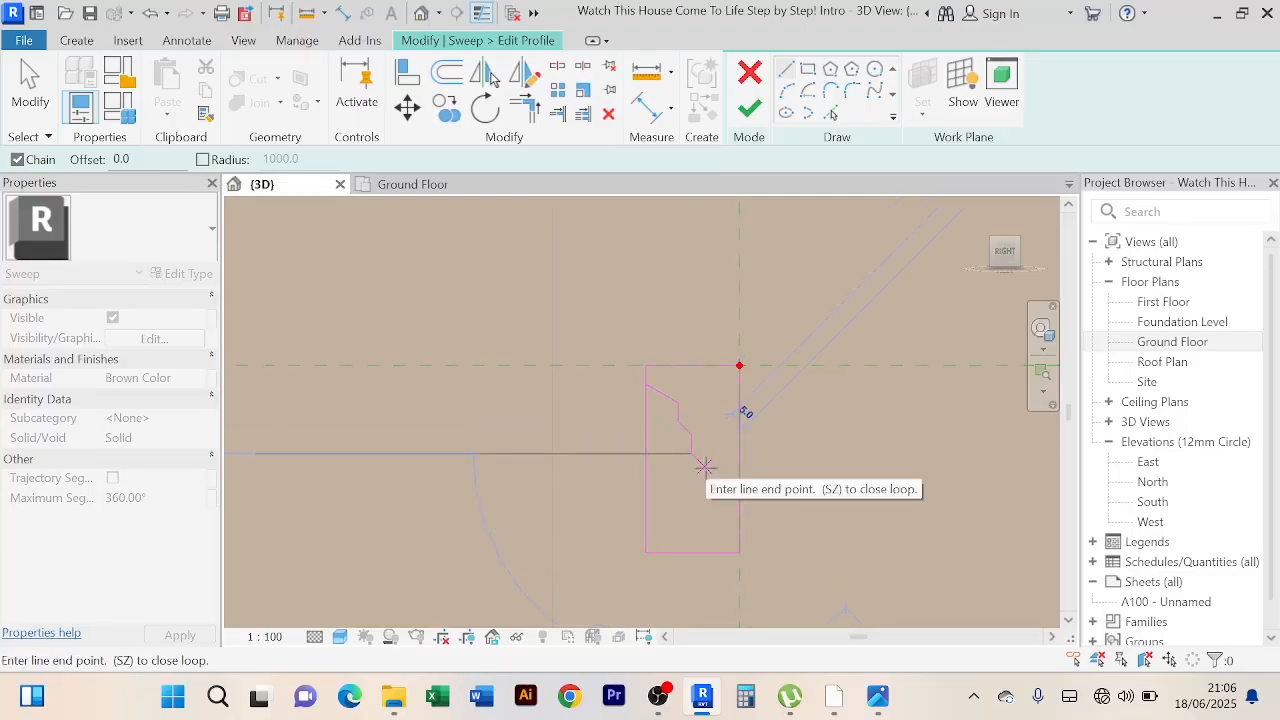
{"action": "left_click", "coordinate": [705, 467]}
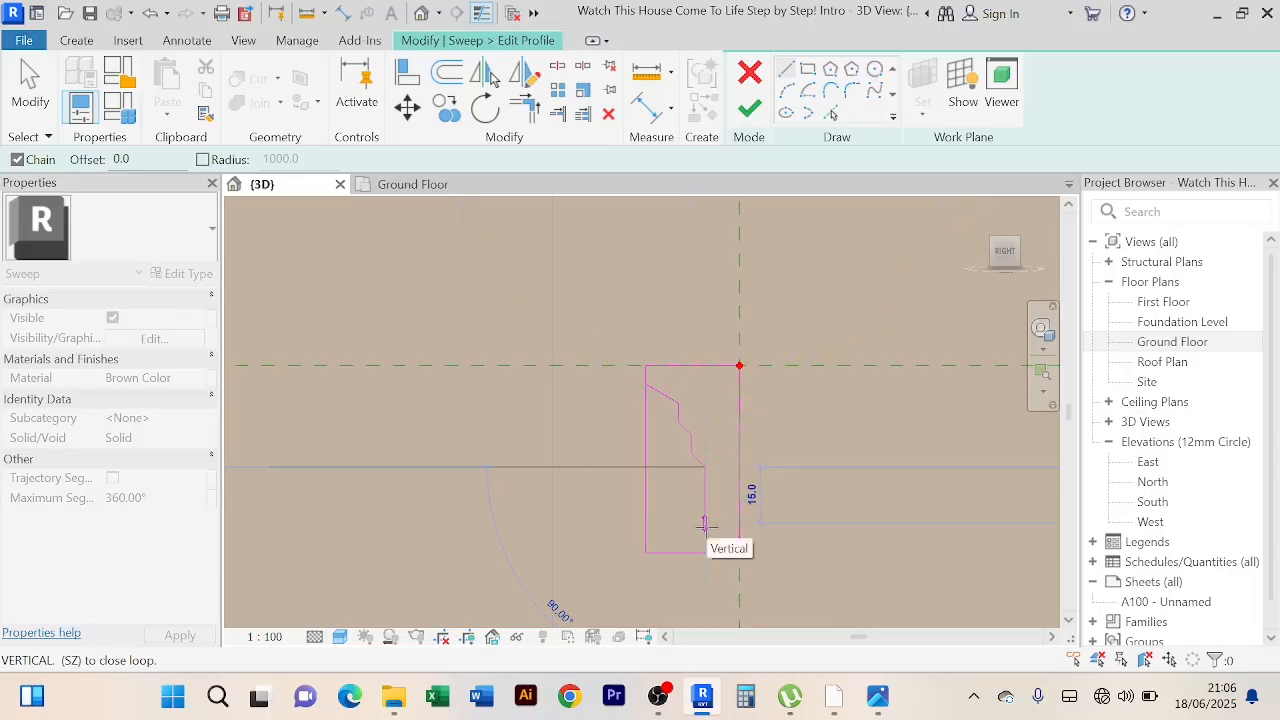
{"action": "left_click", "coordinate": [704, 523]}
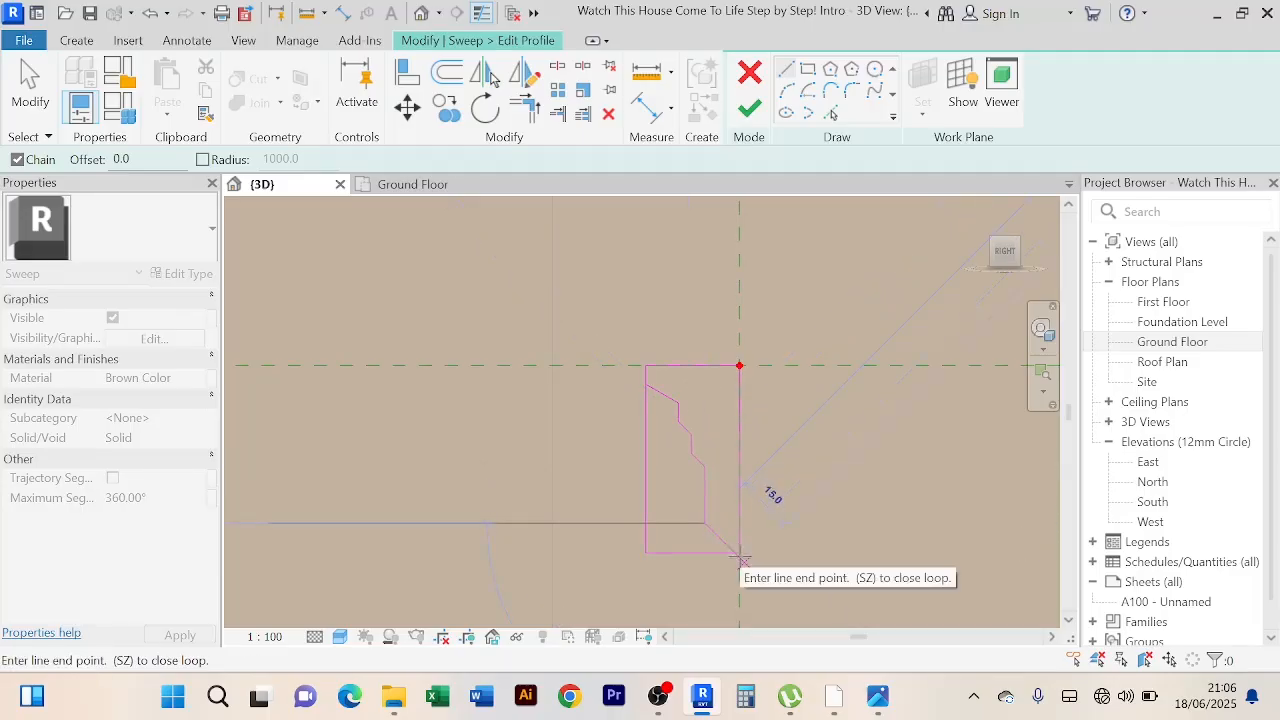
{"action": "right_click", "coordinate": [646, 284]}
{"action": "left_click", "coordinate": [700, 251]}
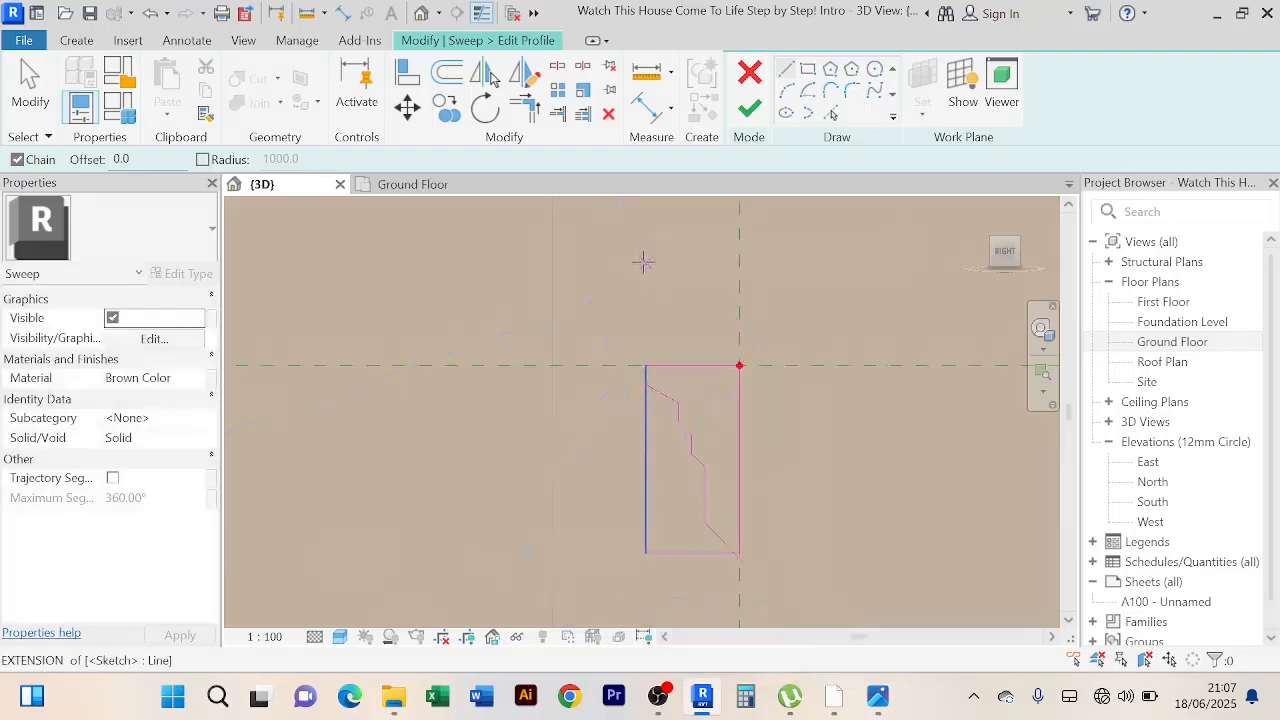
{"action": "right_click", "coordinate": [644, 251]}
{"action": "left_click", "coordinate": [688, 251]}
Step: Trim the overshooting last diagonal segment and the rectangle's inner vertical edge to a clean corner
{"action": "scroll", "coordinate": [710, 525], "scroll_direction": "up", "scroll_amount": 2}
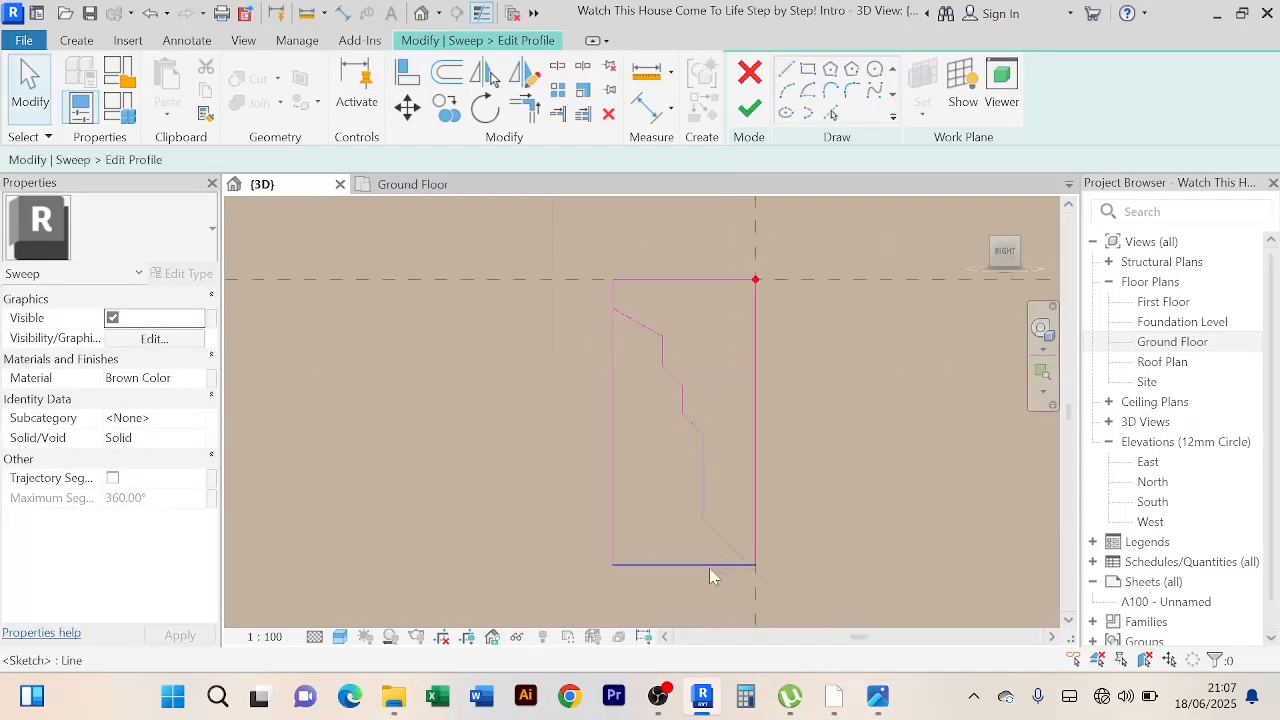
{"action": "scroll", "coordinate": [788, 568], "scroll_direction": "up", "scroll_amount": 3}
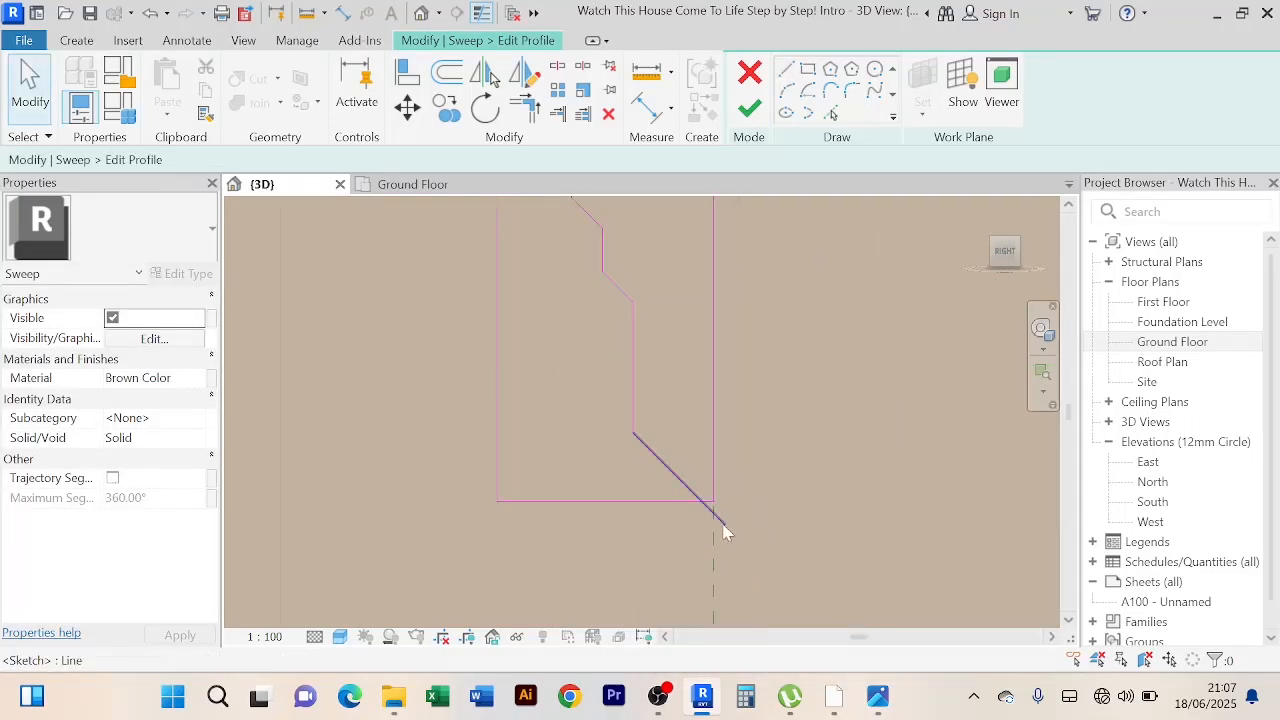
{"action": "scroll", "coordinate": [722, 527], "scroll_direction": "up", "scroll_amount": 2}
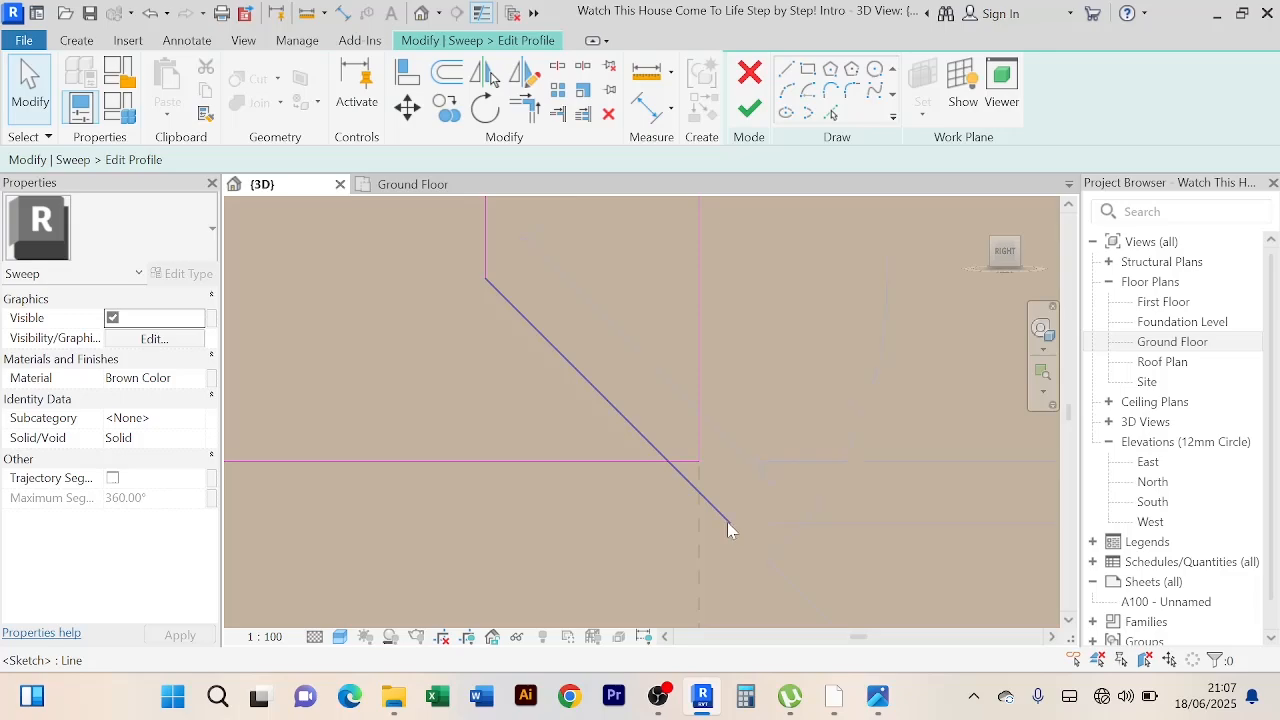
{"action": "left_click", "coordinate": [727, 522]}
{"action": "mouse_move", "coordinate": [730, 522]}
{"action": "left_mouse_down"}
{"action": "mouse_move", "coordinate": [711, 465]}
{"action": "mouse_move", "coordinate": [721, 471]}
{"action": "left_mouse_up"}
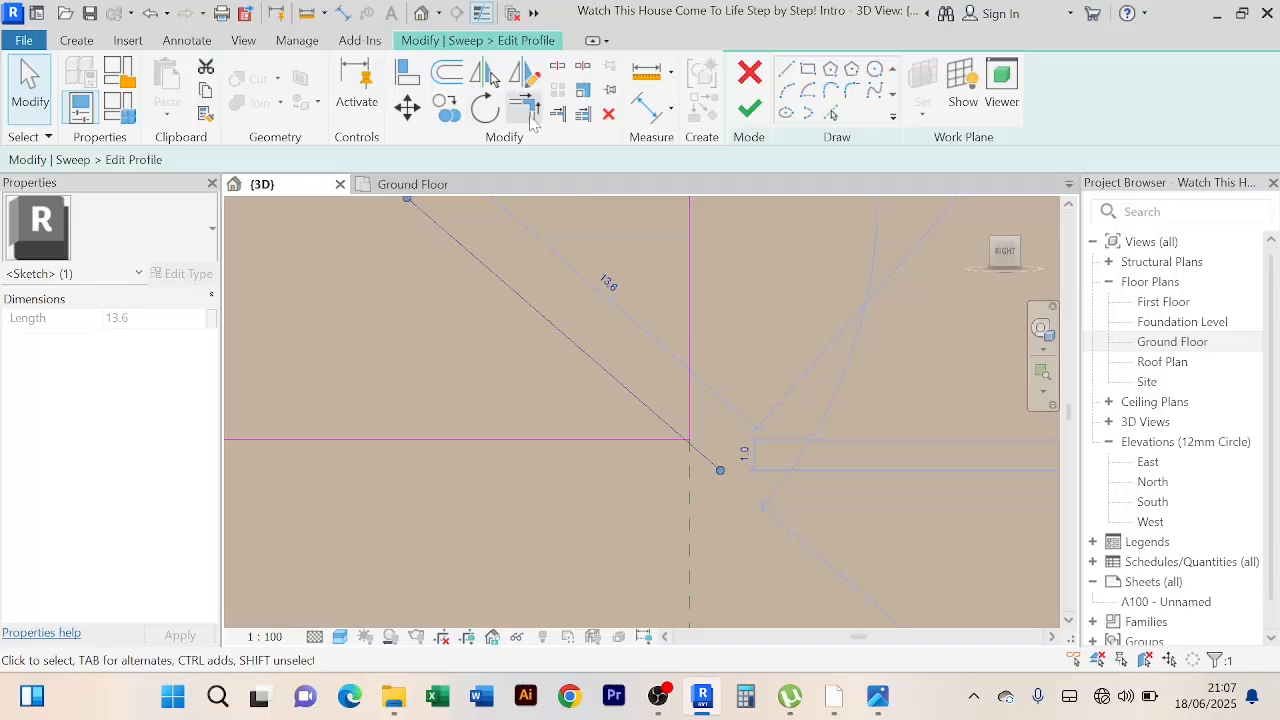
{"action": "left_click", "coordinate": [528, 111]}
{"action": "left_click", "coordinate": [672, 429]}
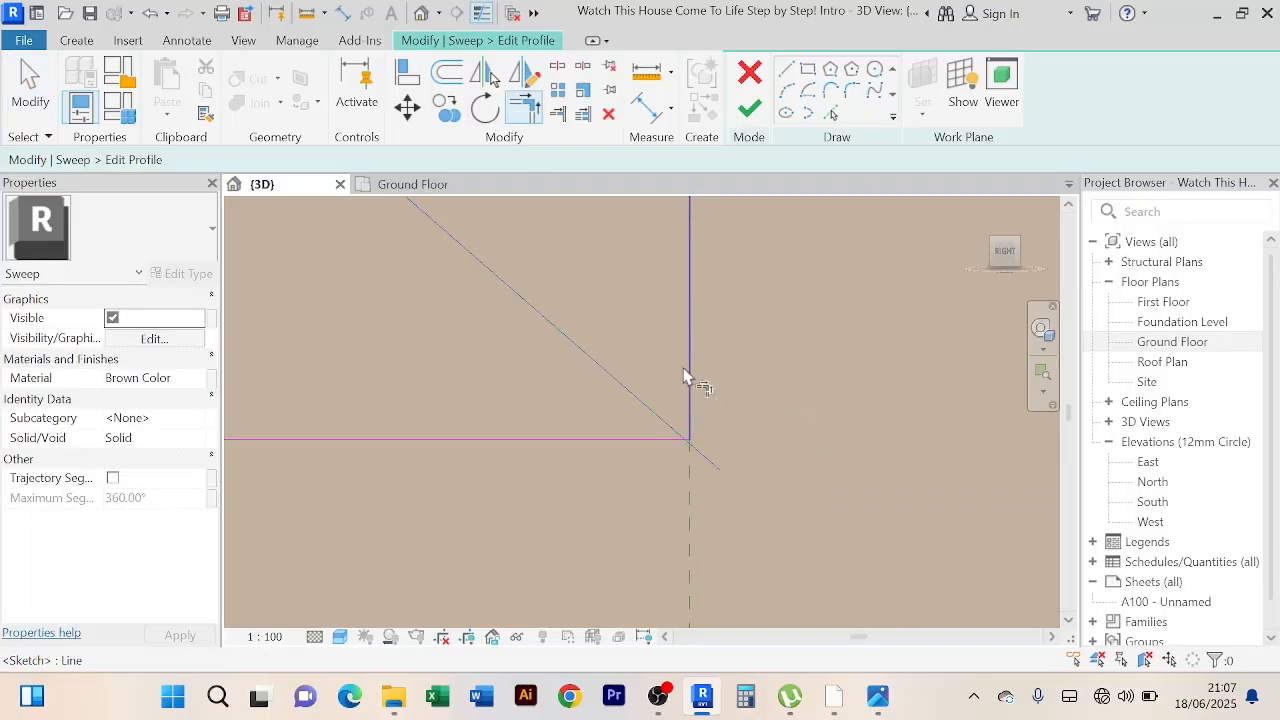
{"action": "left_click", "coordinate": [689, 378]}
{"action": "scroll", "coordinate": [623, 494], "scroll_direction": "down", "scroll_amount": 5}
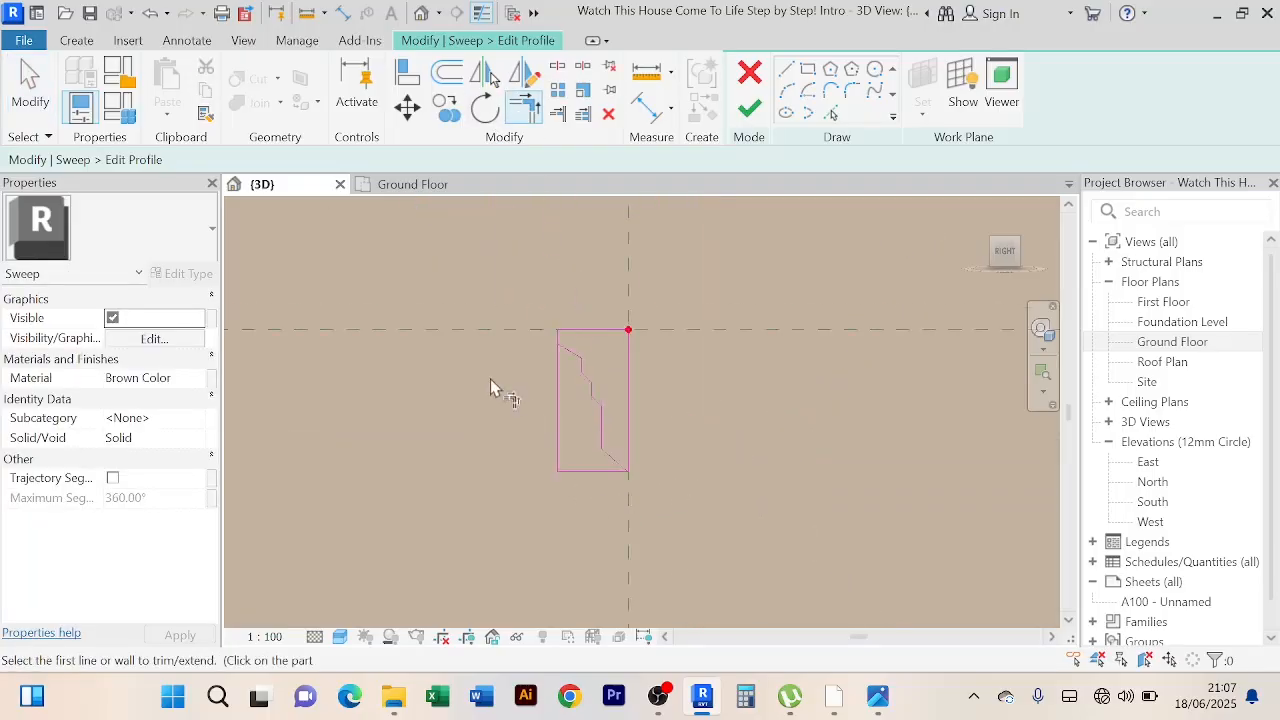
{"action": "right_click", "coordinate": [490, 380]}
{"action": "left_click", "coordinate": [541, 282]}
Step: Delete the rectangle's lower edge and trim its outer vertical edge to the first diagonal segment, closing the moulding profile
{"action": "scroll", "coordinate": [574, 380], "scroll_direction": "up", "scroll_amount": 5}
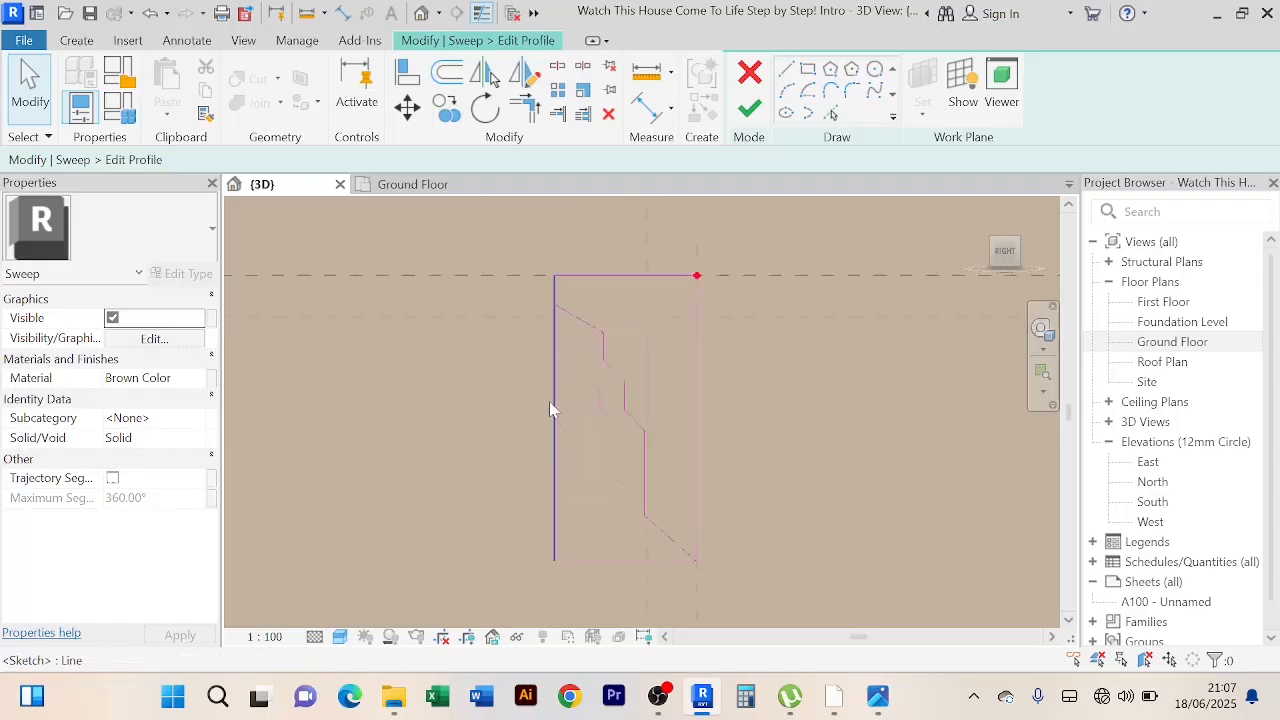
{"action": "left_click", "coordinate": [616, 559]}
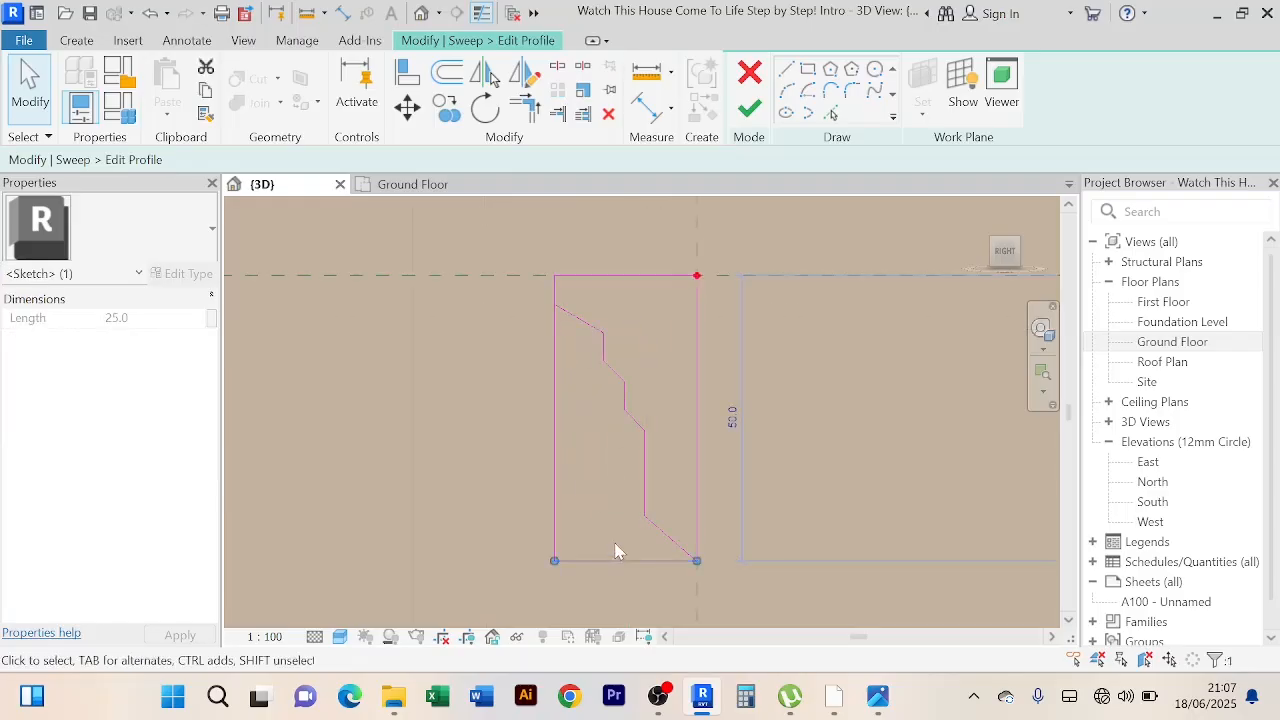
{"action": "key", "text": "Delete"}
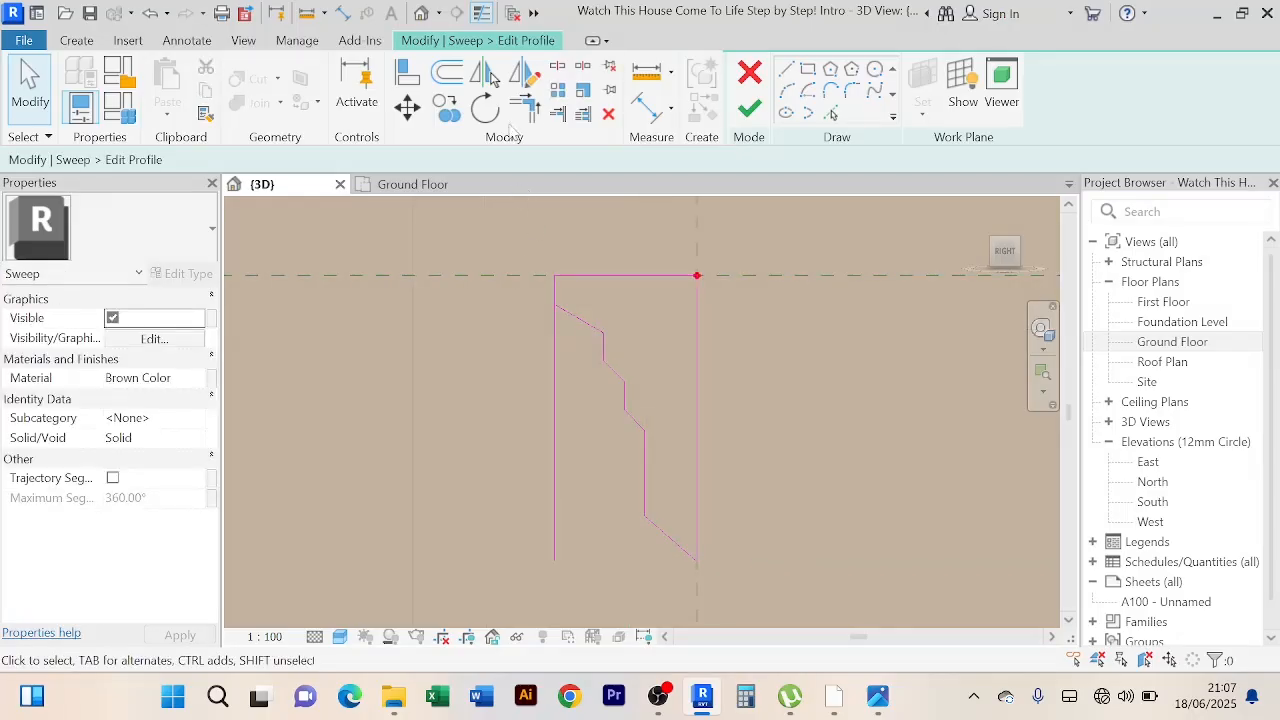
{"action": "left_click", "coordinate": [524, 110]}
{"action": "left_click", "coordinate": [556, 292]}
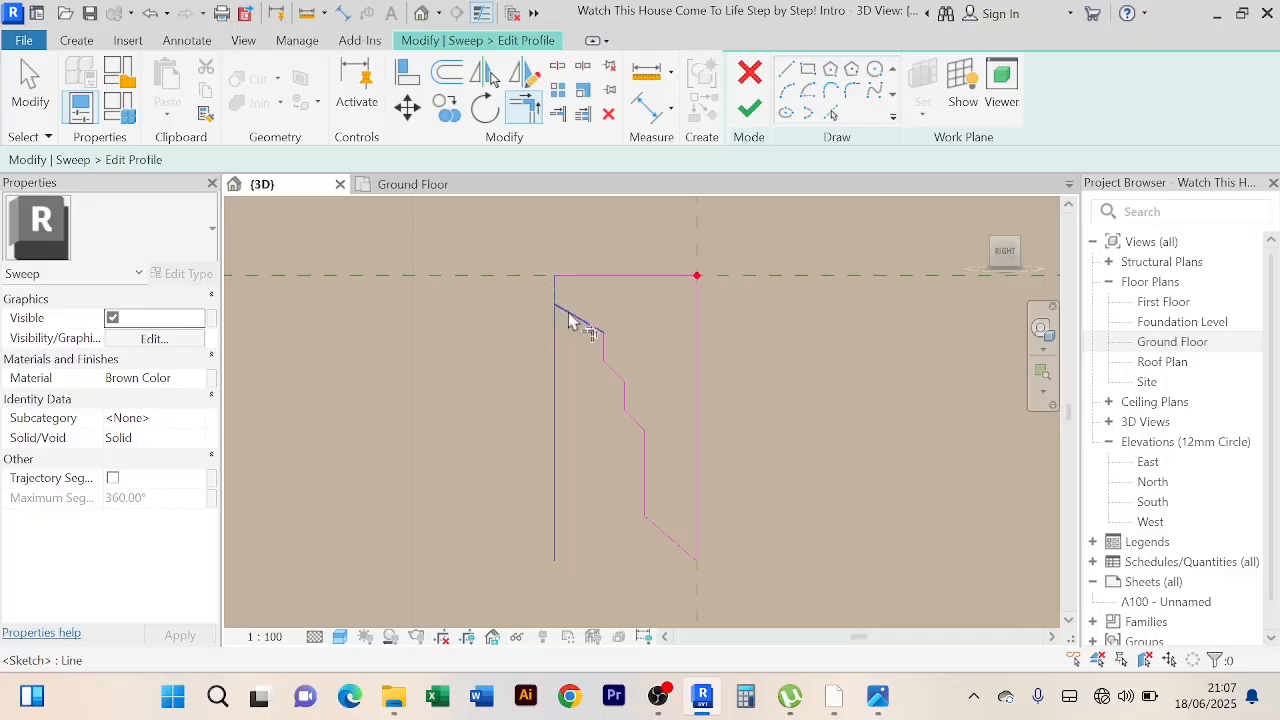
{"action": "left_click", "coordinate": [572, 322]}
{"action": "scroll", "coordinate": [590, 280], "scroll_direction": "down", "scroll_amount": 6}
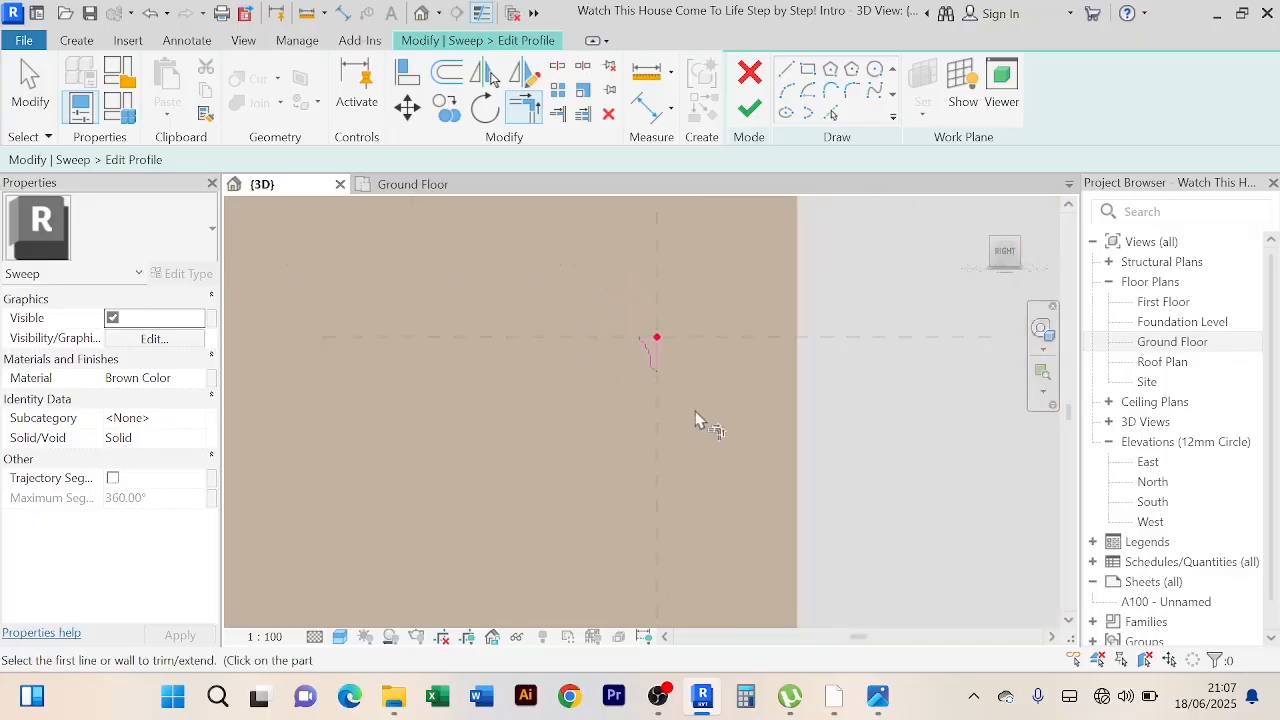
Step: Finish the moulding profile, complete the sweep and finish the in-place model
{"action": "scroll", "coordinate": [698, 414], "scroll_direction": "down", "scroll_amount": 1}
{"action": "scroll", "coordinate": [675, 395], "scroll_direction": "up", "scroll_amount": 2}
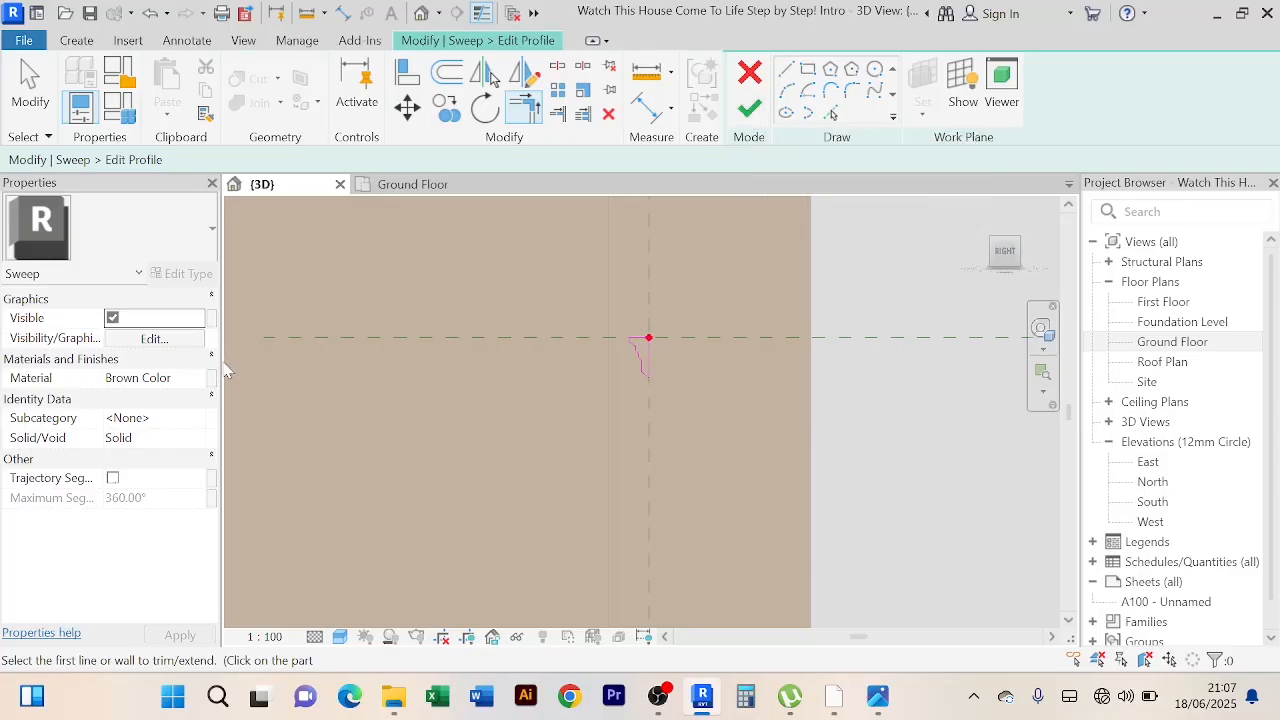
{"action": "left_click", "coordinate": [750, 108]}
{"action": "left_click", "coordinate": [750, 106]}
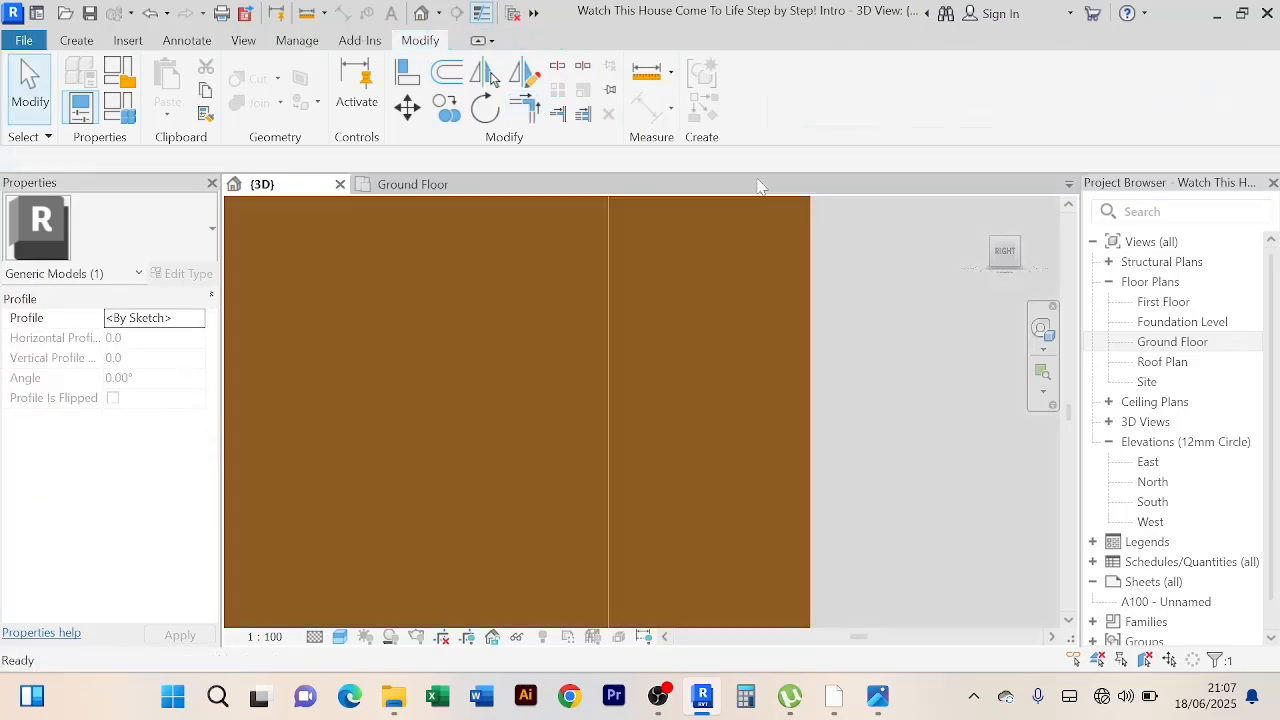
{"action": "left_click", "coordinate": [846, 100]}
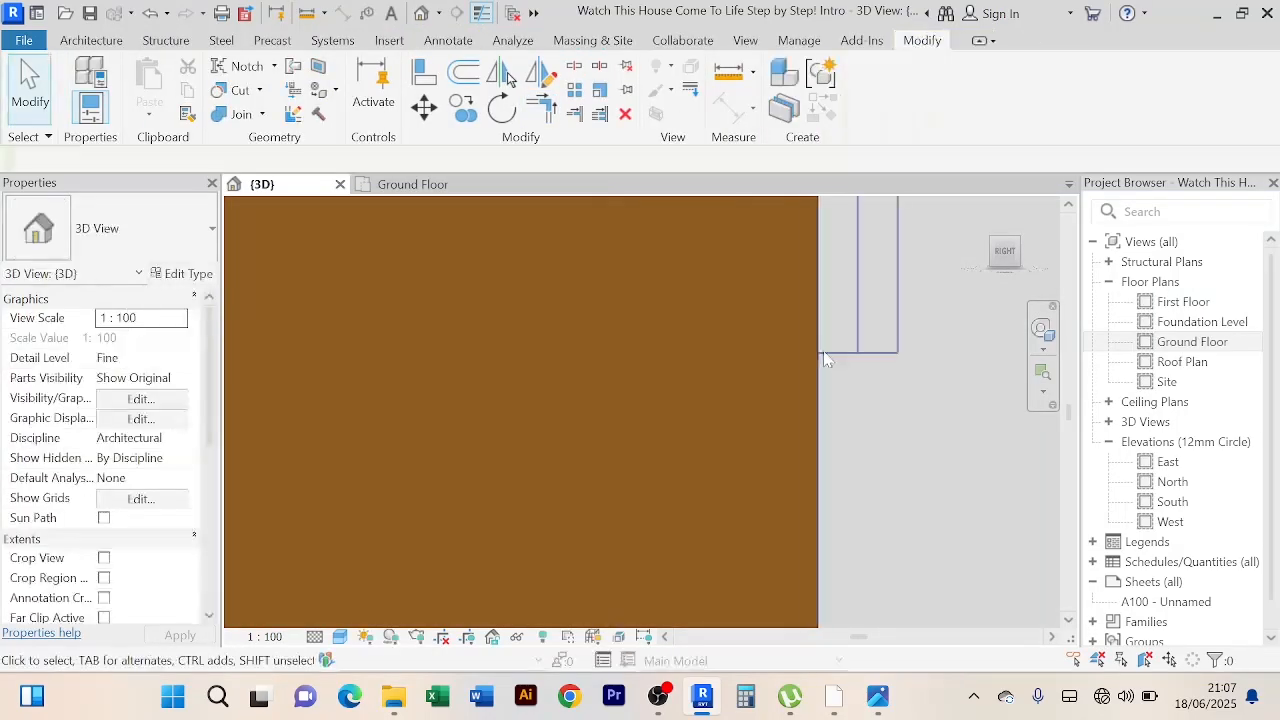
Step: Examine the moulding beneath the first-floor window on the front facade, both straight on and at an angle
{"action": "scroll", "coordinate": [825, 360], "scroll_direction": "down", "scroll_amount": 8}
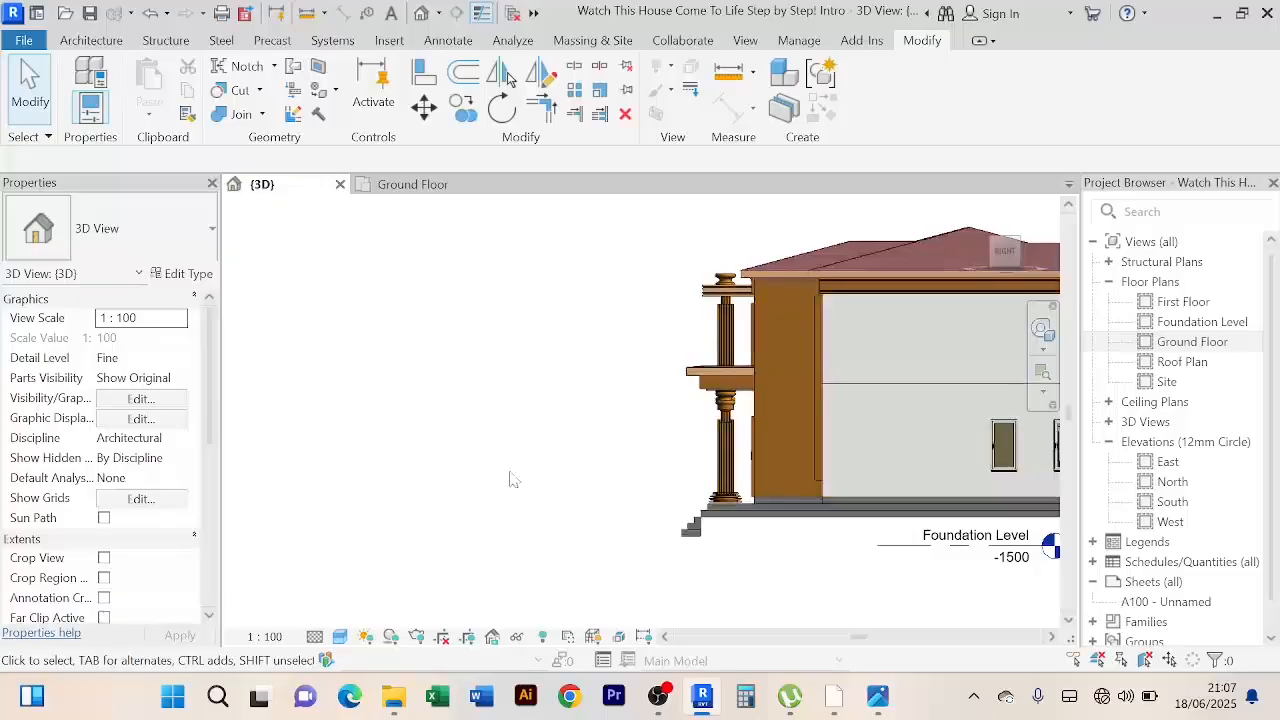
{"action": "middle_click_drag", "start_coordinate": [514, 479], "coordinate": [711, 483], "text": "shift"}
{"action": "scroll", "coordinate": [642, 477], "scroll_direction": "down", "scroll_amount": 3}
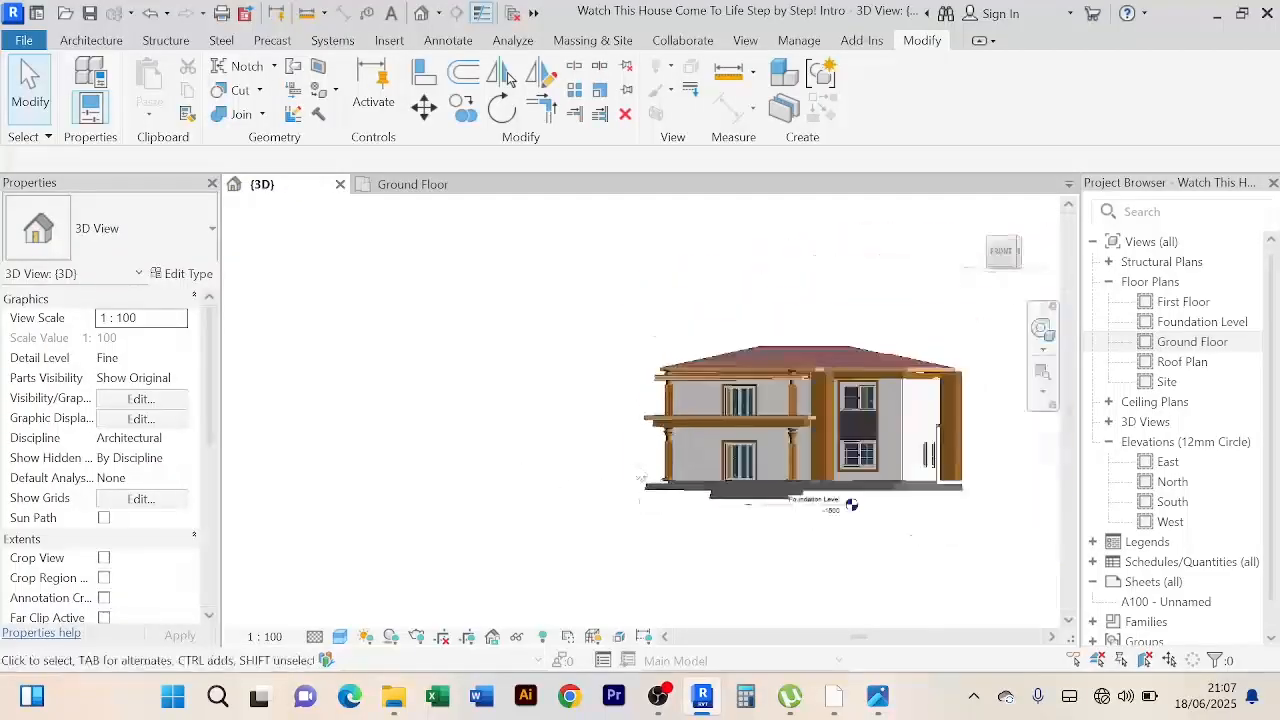
{"action": "middle_click_drag", "start_coordinate": [900, 500], "coordinate": [834, 540]}
{"action": "scroll", "coordinate": [737, 455], "scroll_direction": "up", "scroll_amount": 3}
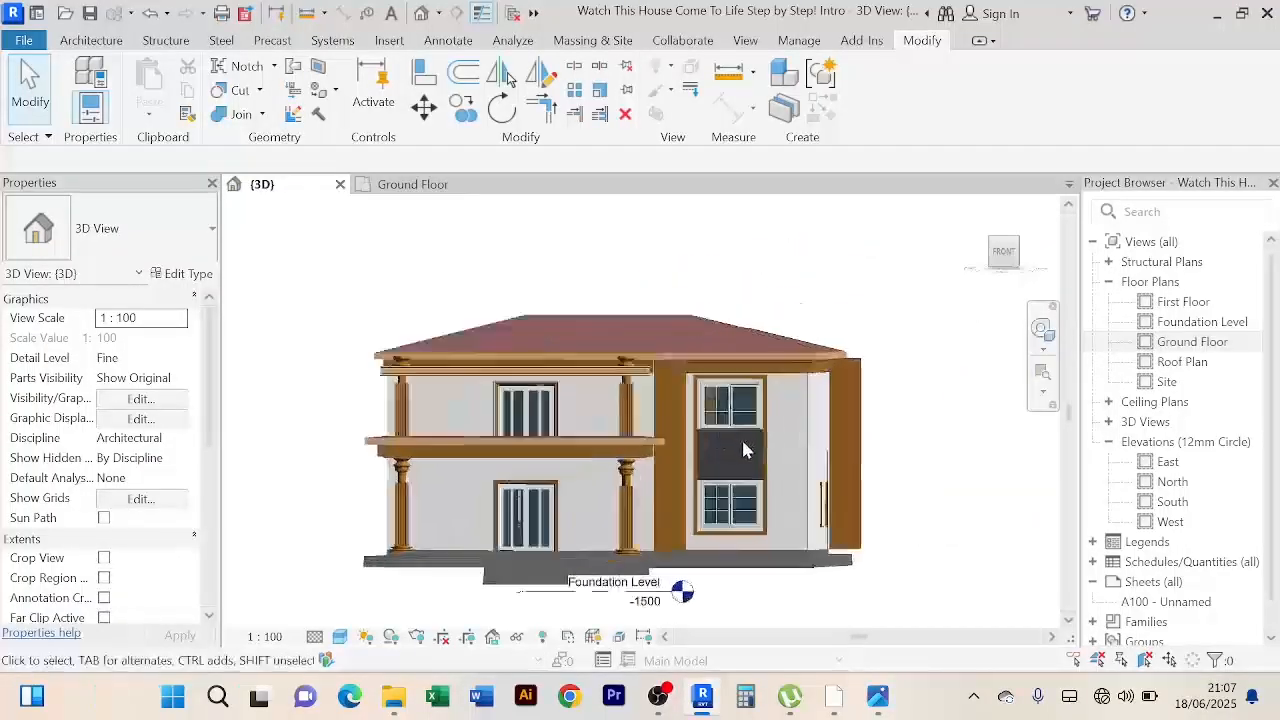
{"action": "scroll", "coordinate": [741, 450], "scroll_direction": "up", "scroll_amount": 9}
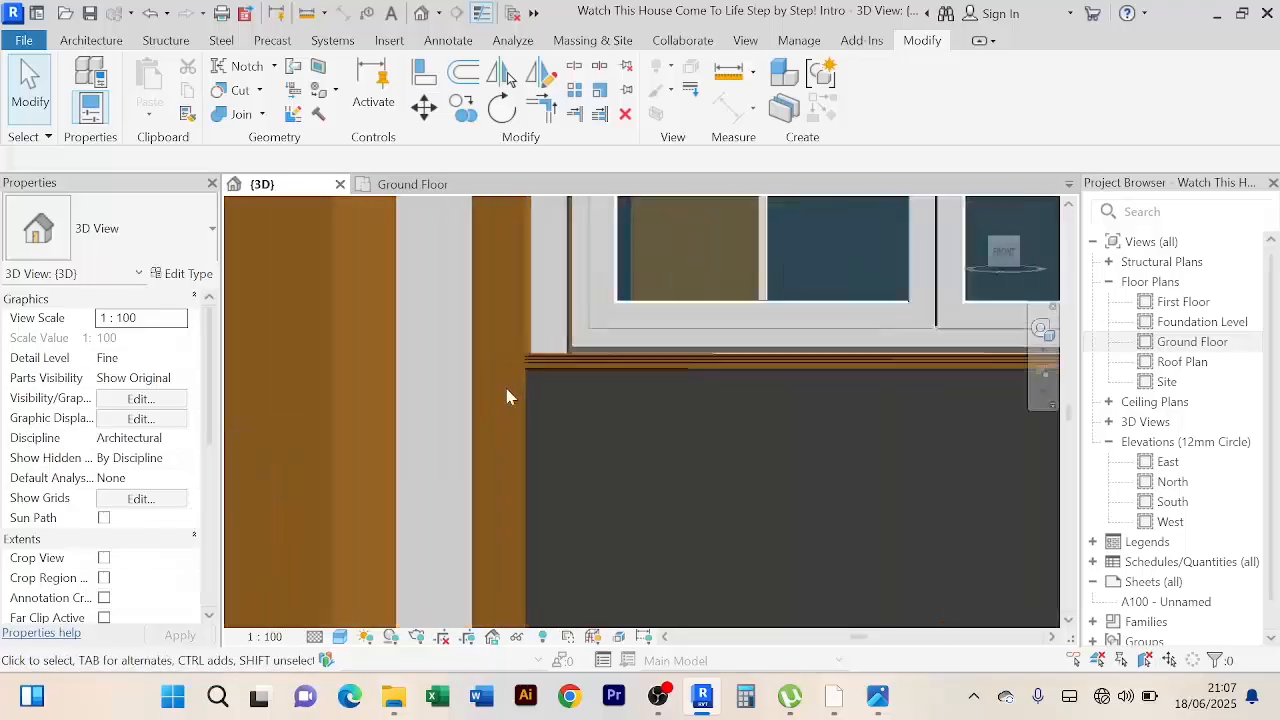
{"action": "scroll", "coordinate": [520, 380], "scroll_direction": "up", "scroll_amount": 4}
{"action": "middle_click_drag", "start_coordinate": [627, 452], "coordinate": [815, 335]}
{"action": "scroll", "coordinate": [514, 431], "scroll_direction": "down", "scroll_amount": 2}
{"action": "middle_click_drag", "start_coordinate": [686, 364], "coordinate": [648, 395], "text": "shift"}
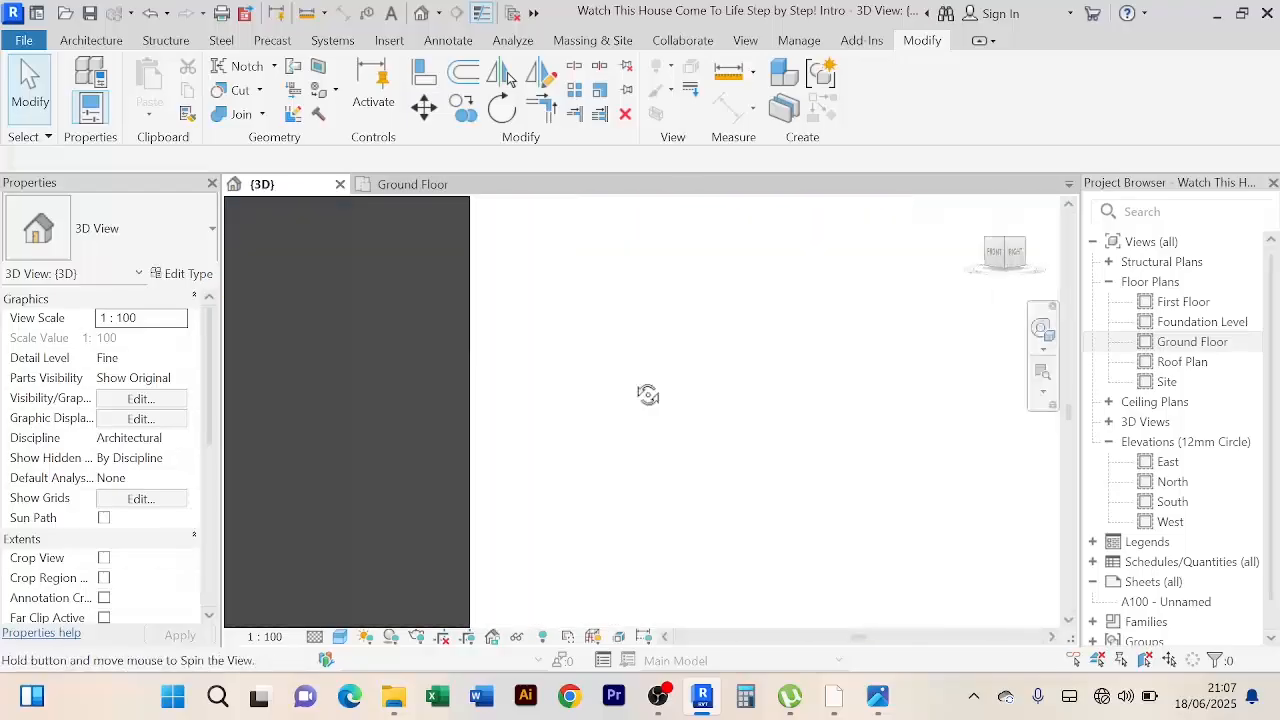
{"action": "scroll", "coordinate": [630, 381], "scroll_direction": "down", "scroll_amount": 6}
{"action": "middle_click_drag", "start_coordinate": [493, 457], "coordinate": [610, 451]}
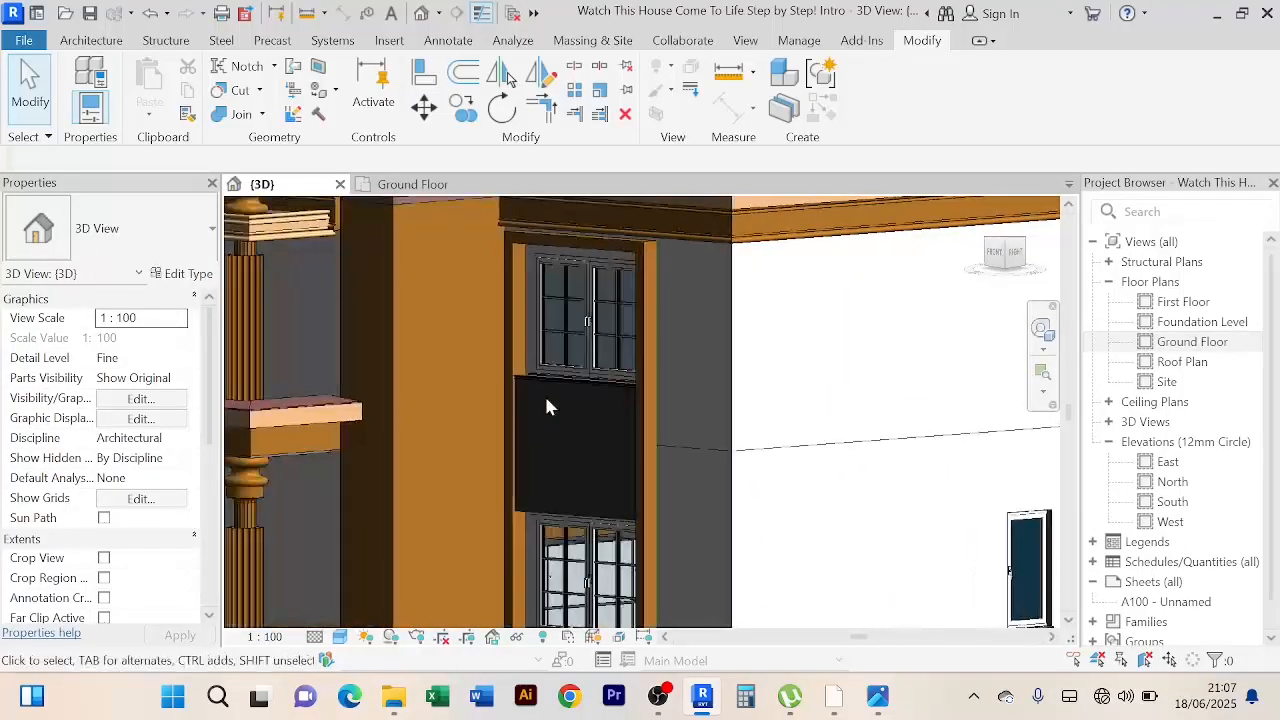
{"action": "scroll", "coordinate": [508, 375], "scroll_direction": "up", "scroll_amount": 4}
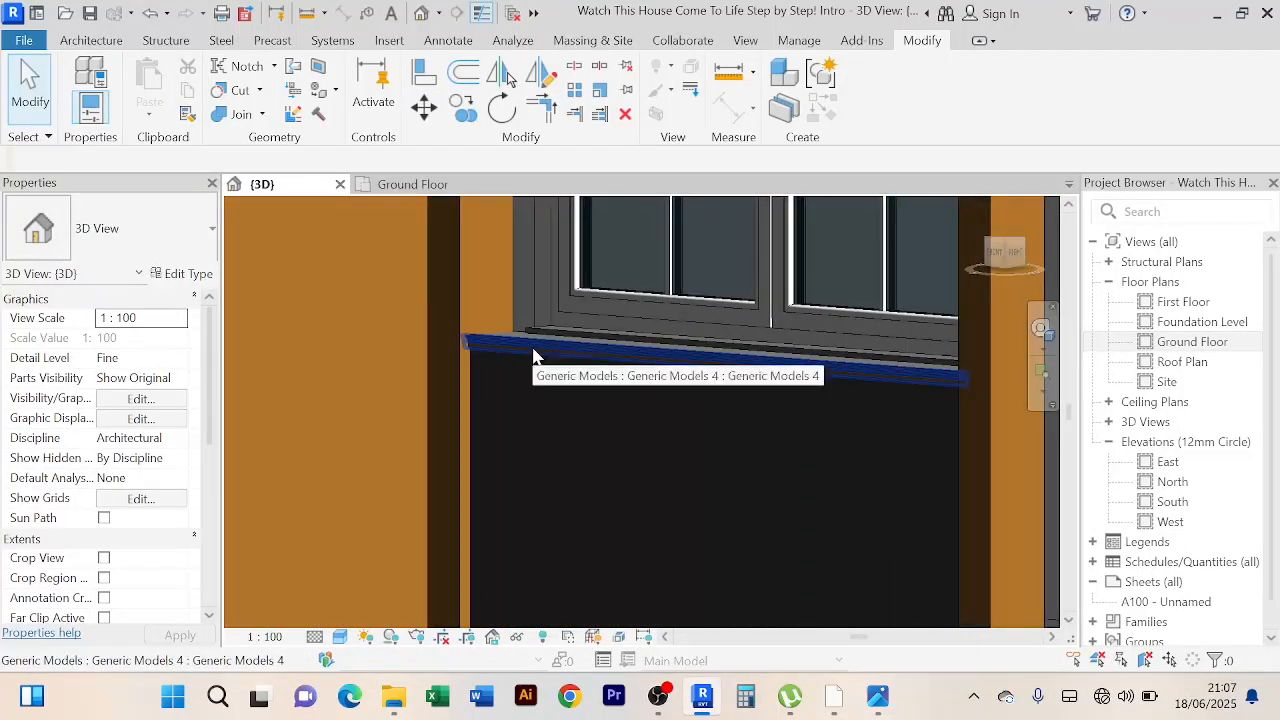
Step: Reopen the in-place moulding above the dark wall panel and start editing its sweep
{"action": "left_click", "coordinate": [533, 352]}
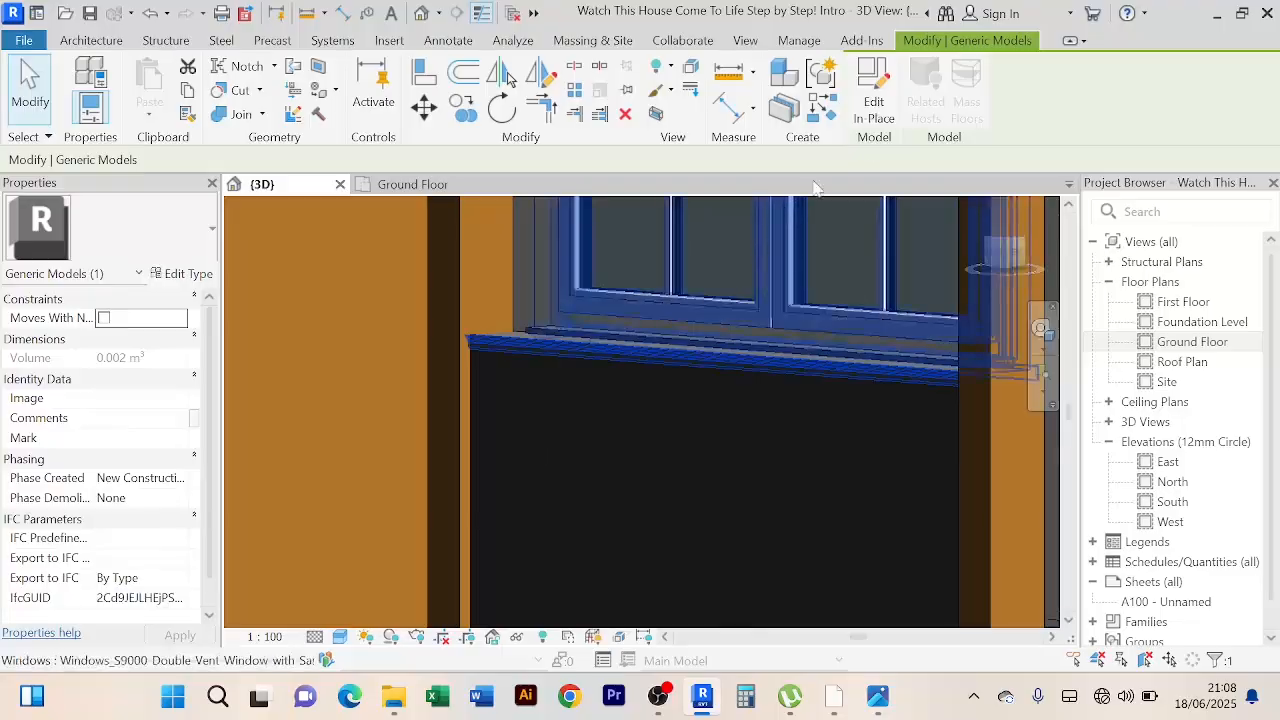
{"action": "left_click", "coordinate": [872, 101]}
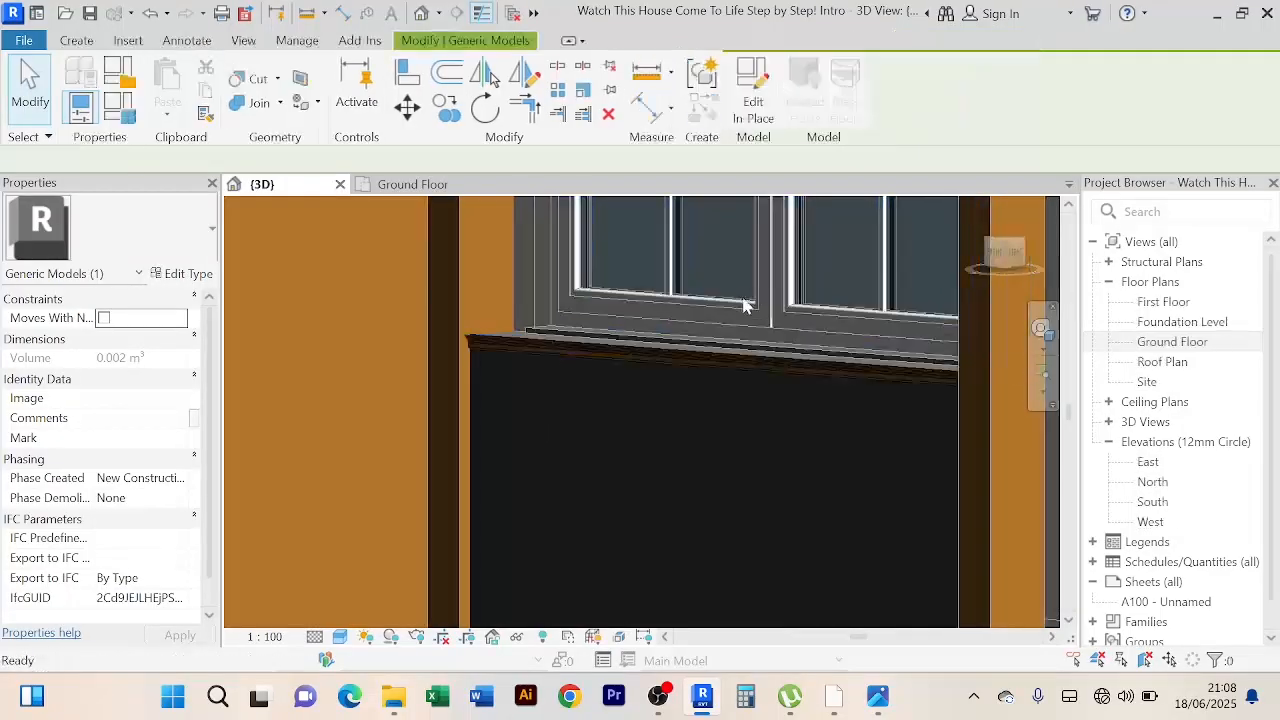
{"action": "left_click", "coordinate": [651, 356]}
{"action": "left_click", "coordinate": [749, 101]}
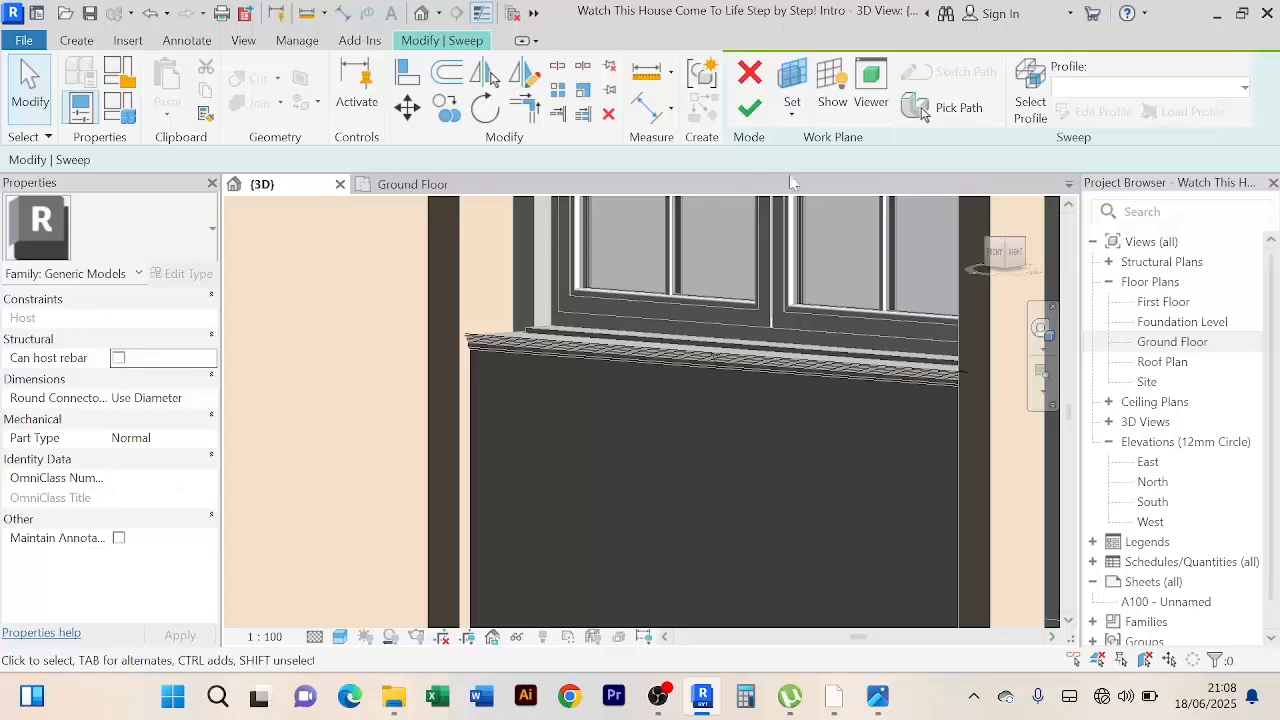
Step: Open the sweep's sketched profile for editing and bring it up close in the right side view
{"action": "scroll", "coordinate": [710, 362], "scroll_direction": "up", "scroll_amount": 4}
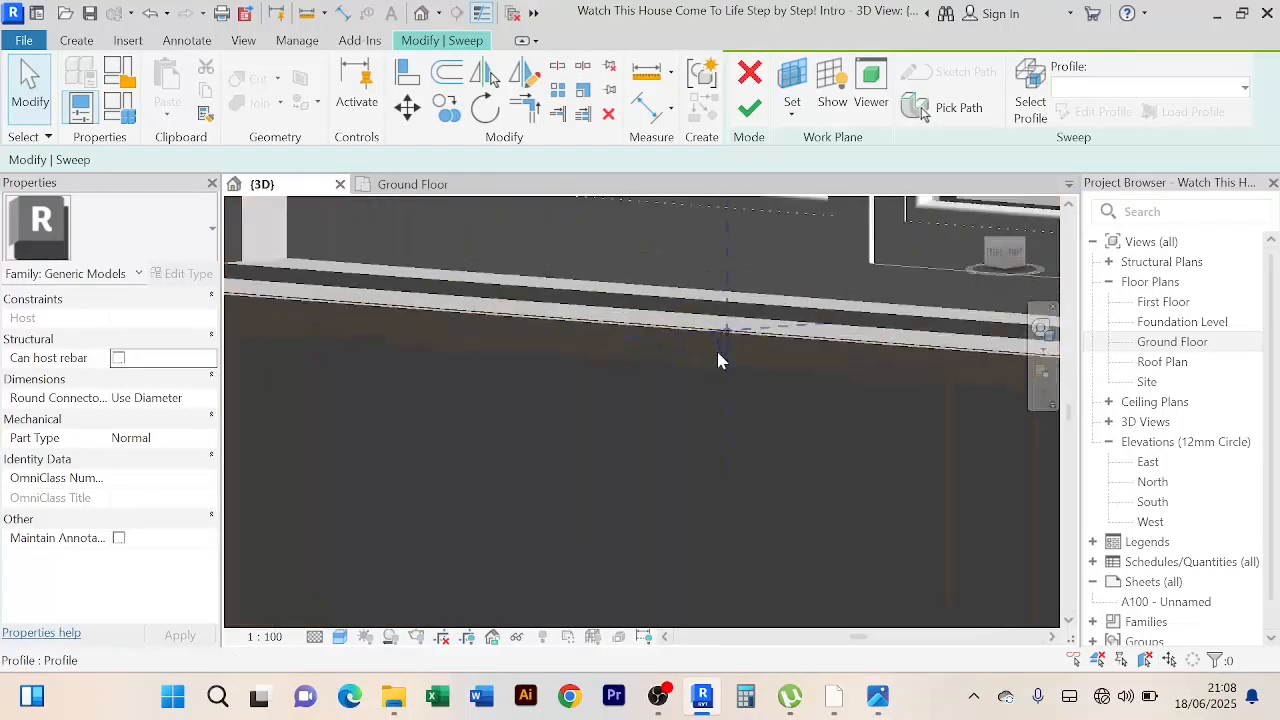
{"action": "scroll", "coordinate": [738, 328], "scroll_direction": "up", "scroll_amount": 2}
{"action": "left_click", "coordinate": [731, 326]}
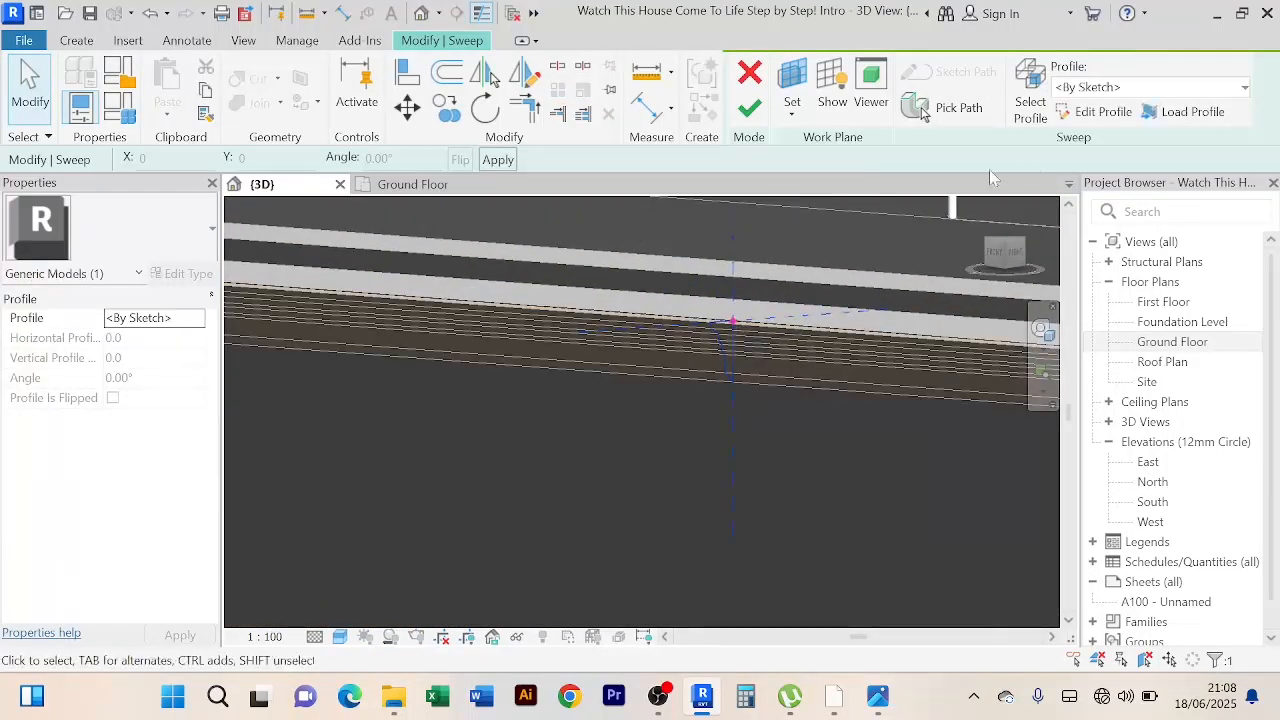
{"action": "left_click", "coordinate": [1102, 111]}
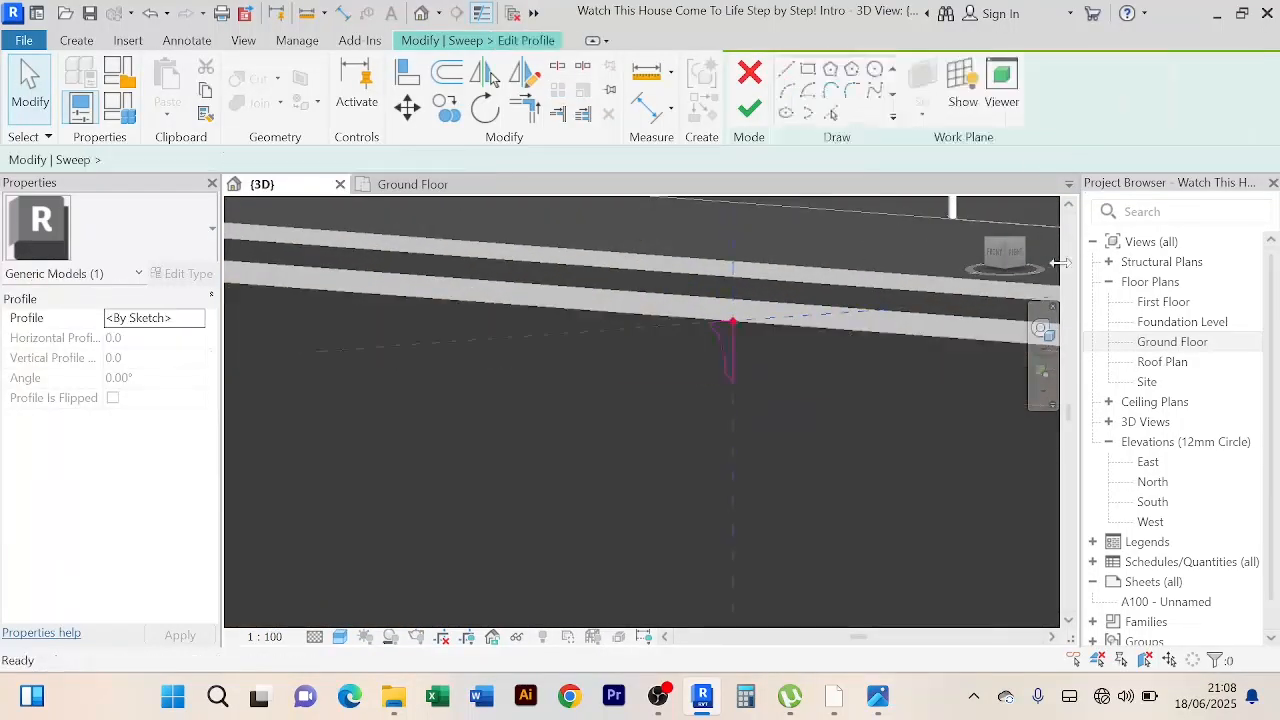
{"action": "left_click", "coordinate": [994, 258]}
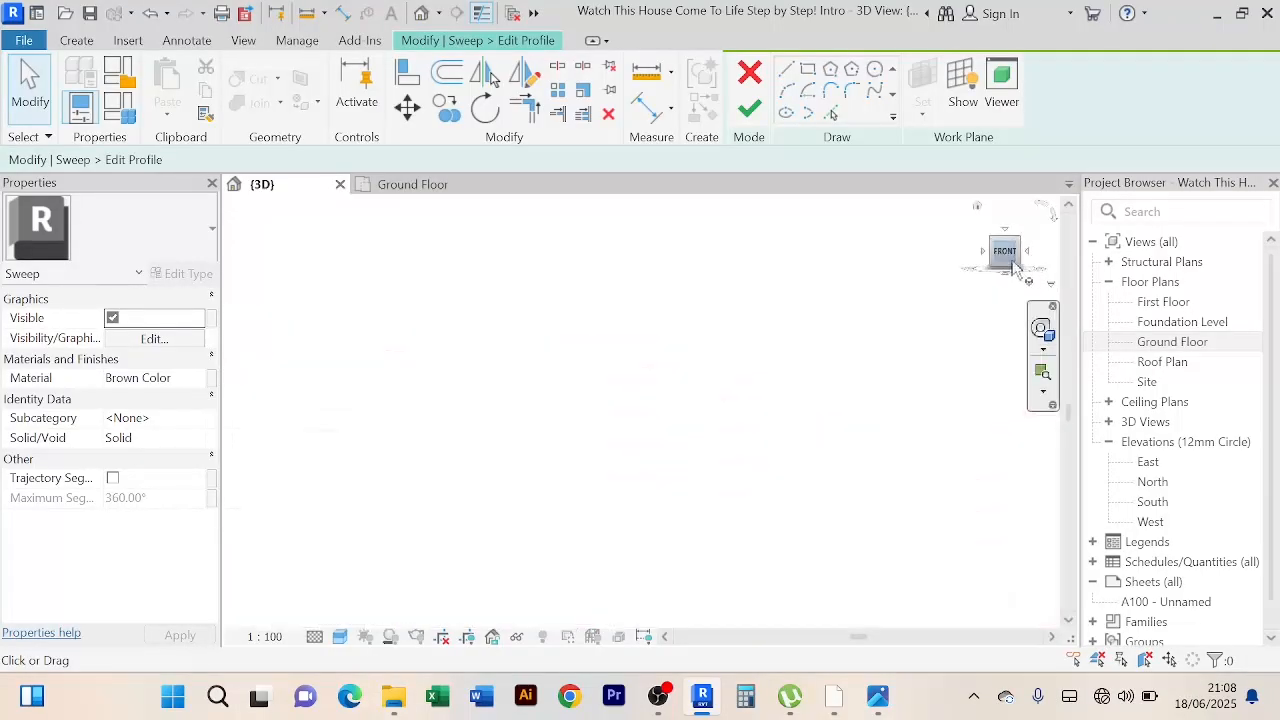
{"action": "left_click", "coordinate": [1031, 256]}
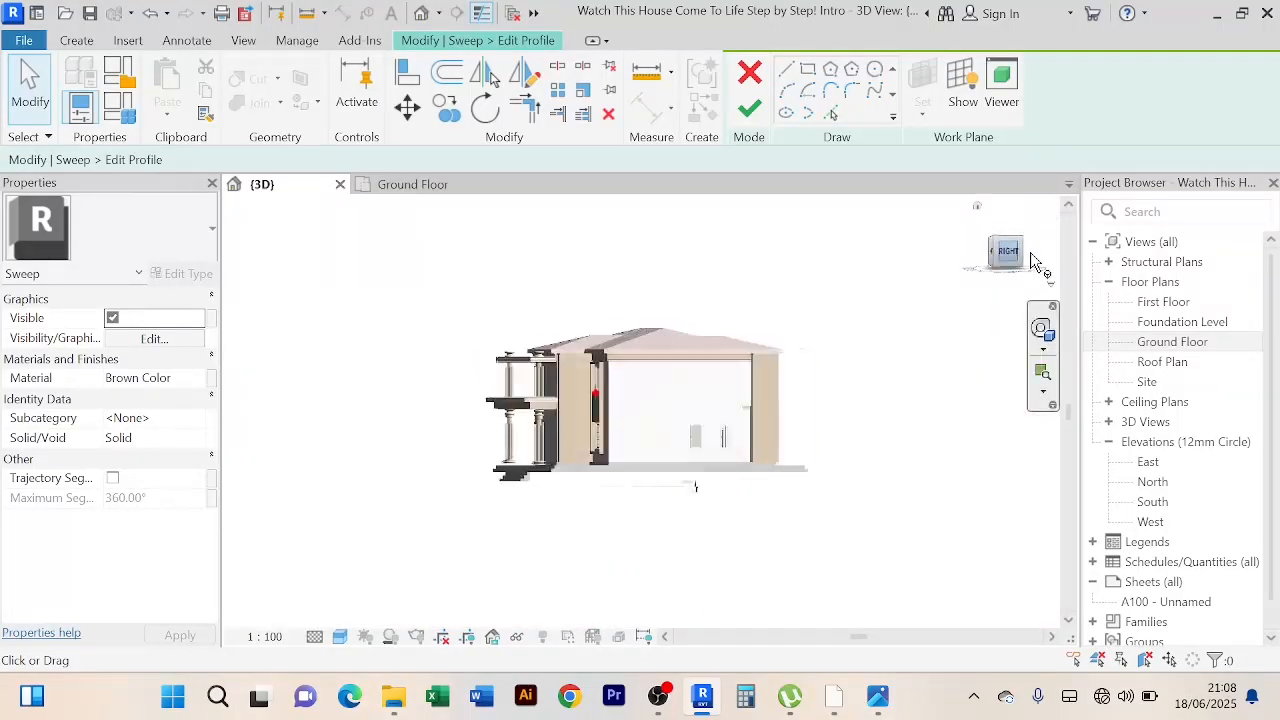
{"action": "scroll", "coordinate": [562, 390], "scroll_direction": "up", "scroll_amount": 6}
{"action": "scroll", "coordinate": [623, 378], "scroll_direction": "up", "scroll_amount": 5}
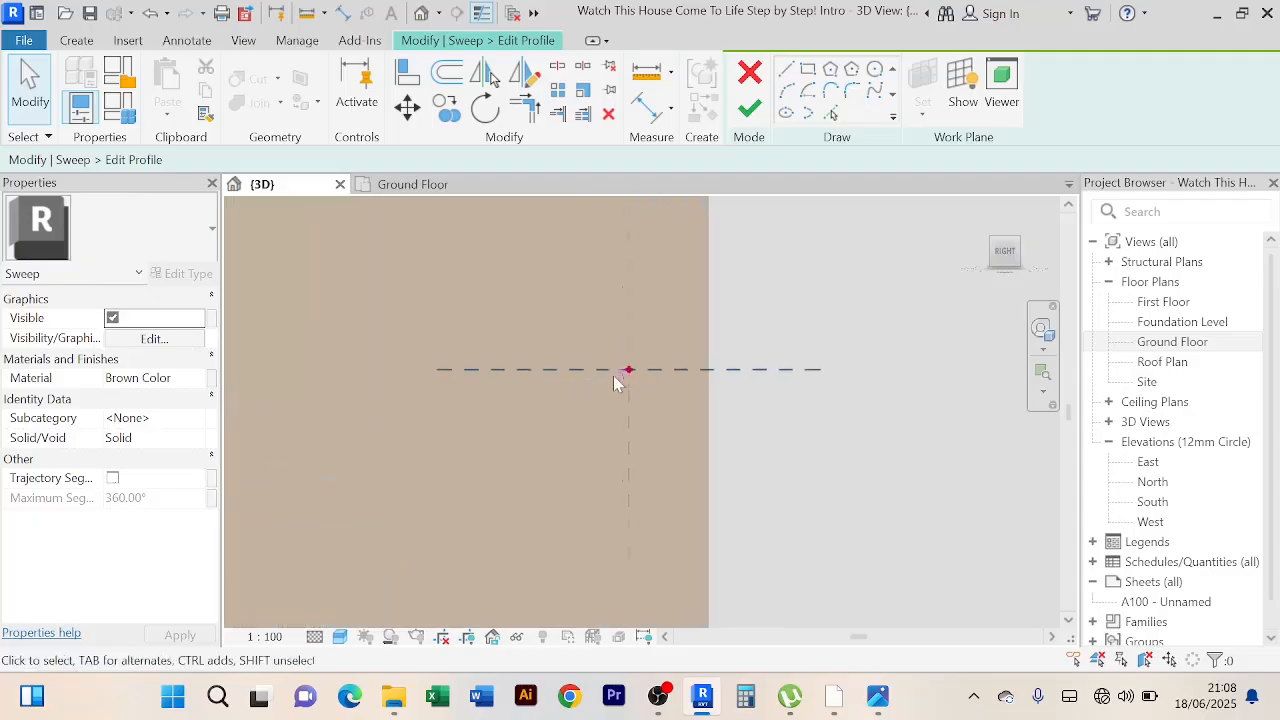
{"action": "scroll", "coordinate": [638, 386], "scroll_direction": "down", "scroll_amount": 3}
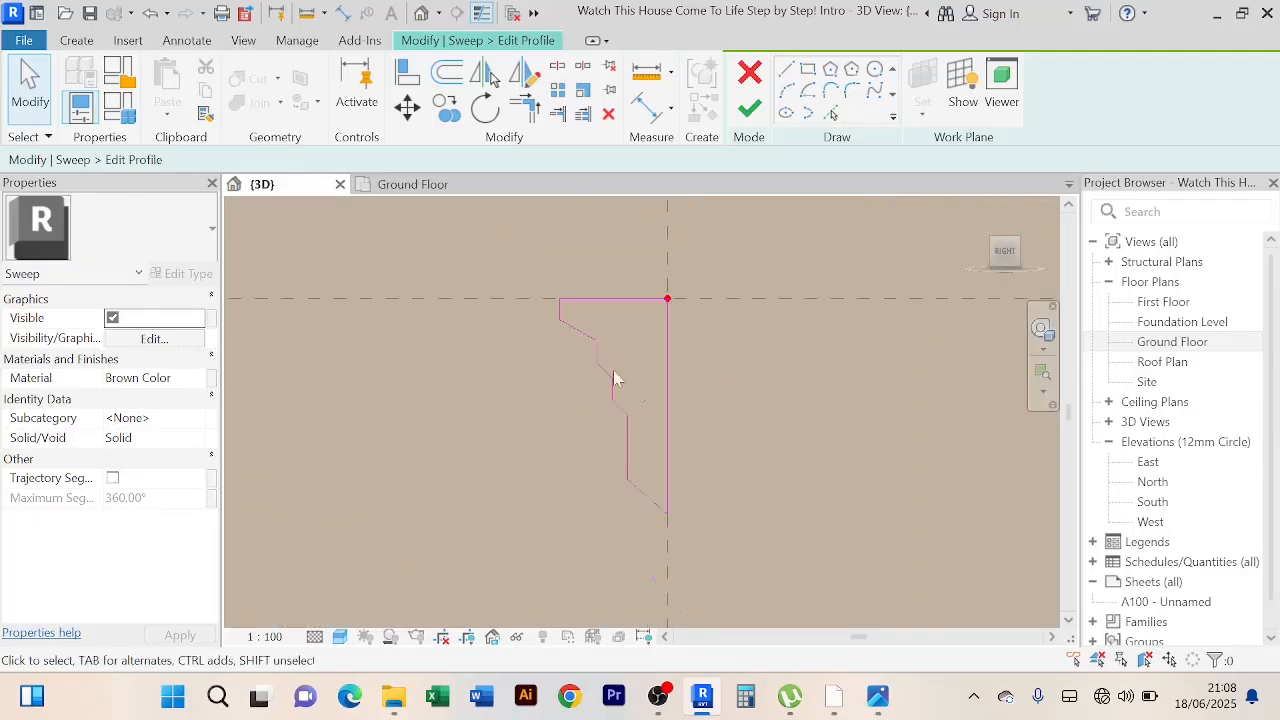
{"action": "left_click_drag", "start_coordinate": [655, 530], "coordinate": [625, 460]}
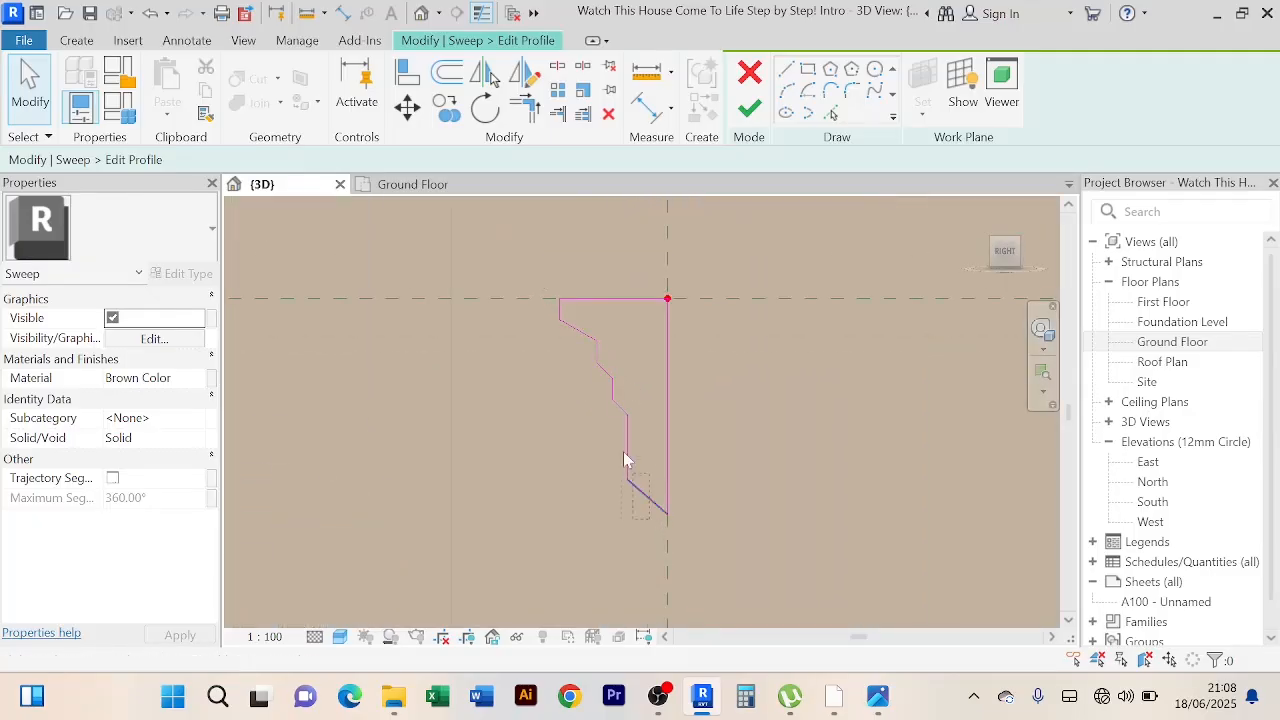
{"action": "left_click_drag", "start_coordinate": [530, 320], "coordinate": [529, 316]}
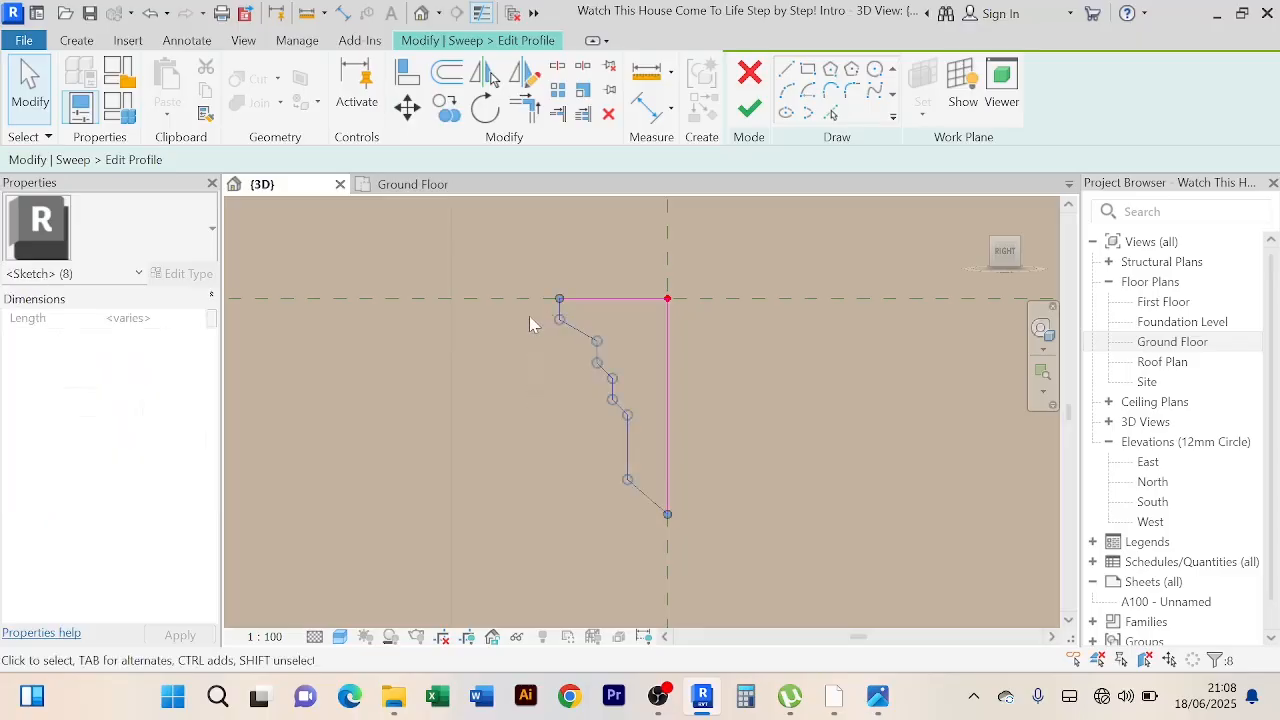
{"action": "left_click", "coordinate": [773, 465]}
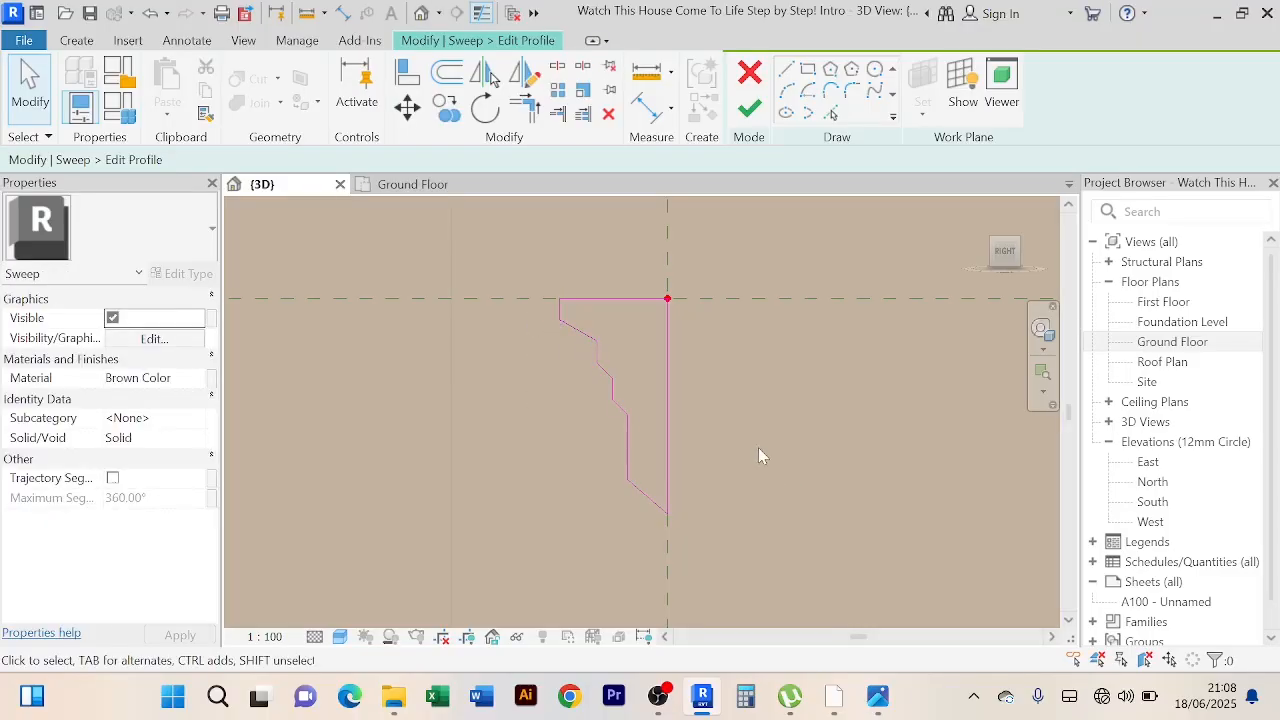
{"action": "left_click", "coordinate": [667, 372]}
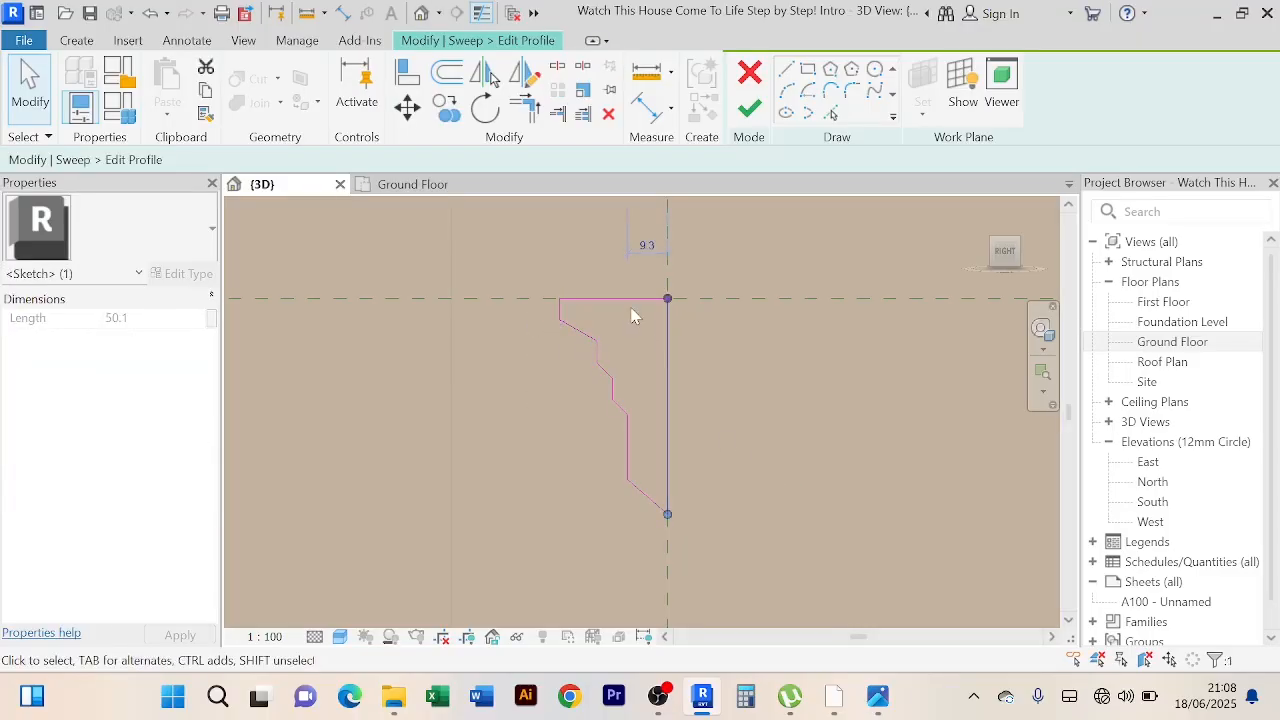
{"action": "left_click", "coordinate": [760, 404]}
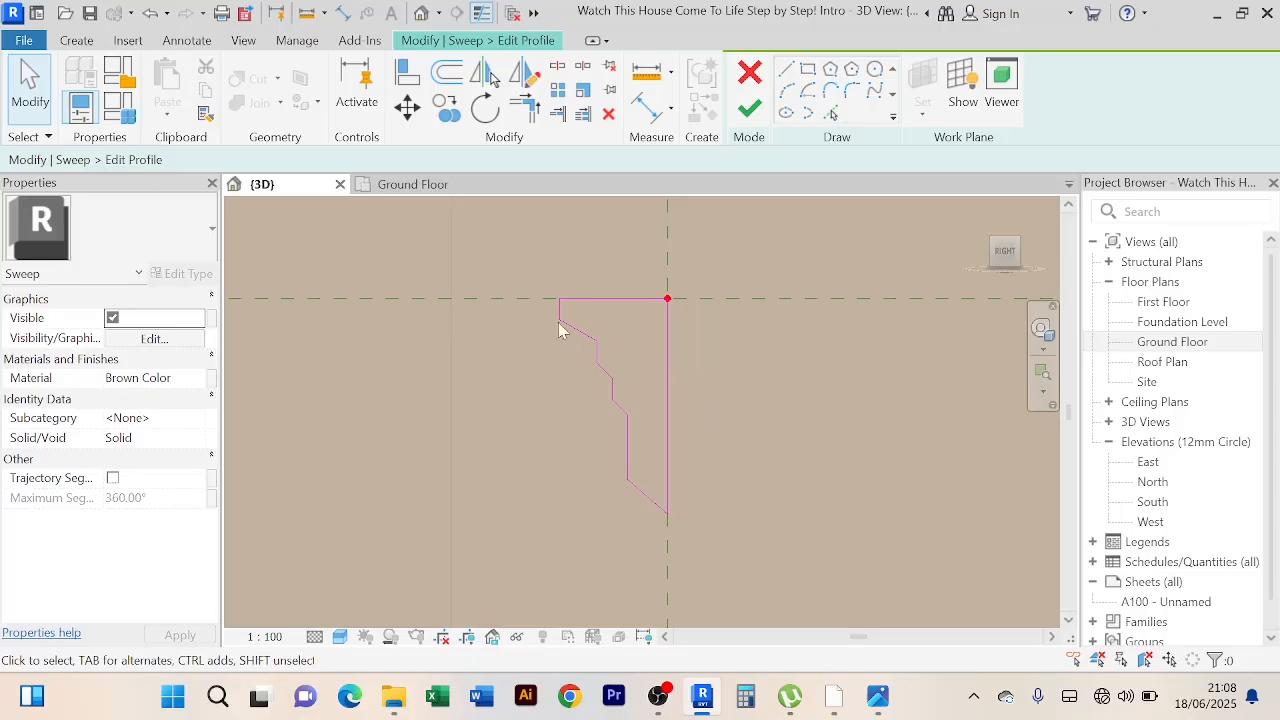
{"action": "mouse_move", "coordinate": [531, 312]}
{"action": "left_mouse_down"}
{"action": "mouse_move", "coordinate": [659, 487]}
{"action": "mouse_move", "coordinate": [650, 542]}
{"action": "mouse_move", "coordinate": [598, 389]}
{"action": "left_mouse_up"}
Step: Select all the profile's stepped outer segments and nudge them outward from the inner vertical edge to widen the moulding
{"action": "left_click", "coordinate": [640, 546]}
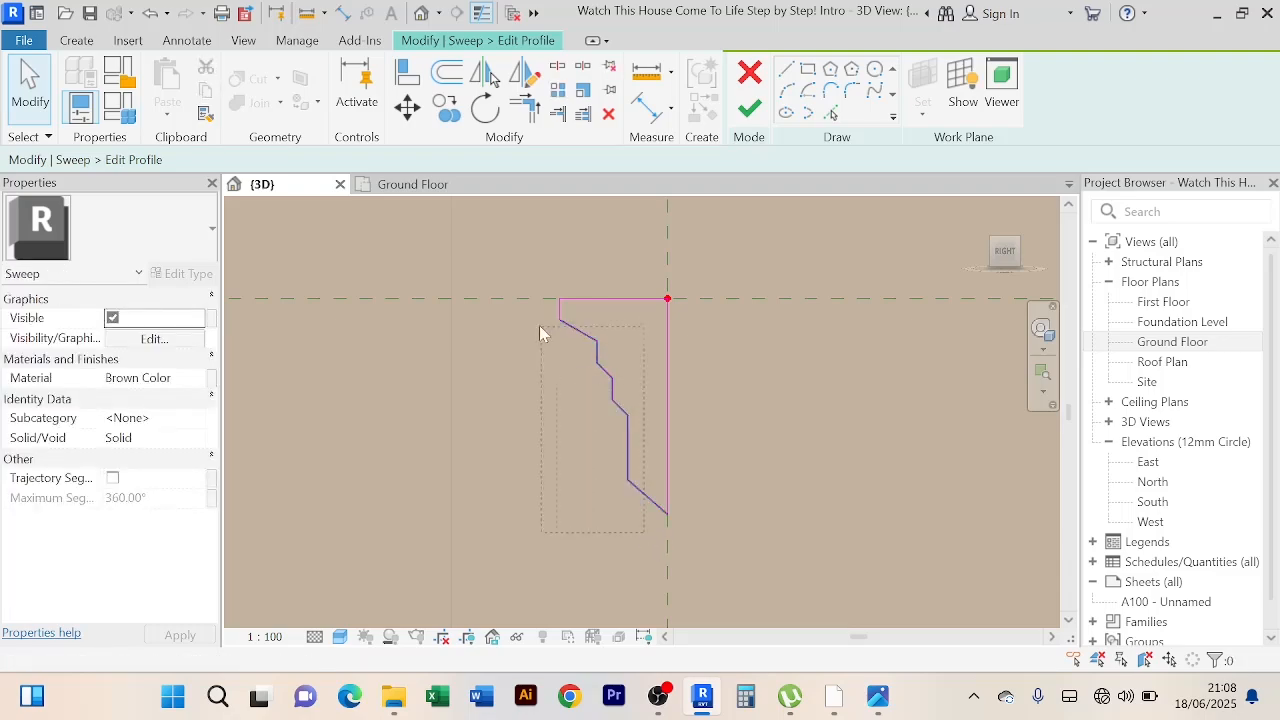
{"action": "left_click_drag", "start_coordinate": [531, 321], "coordinate": [529, 322]}
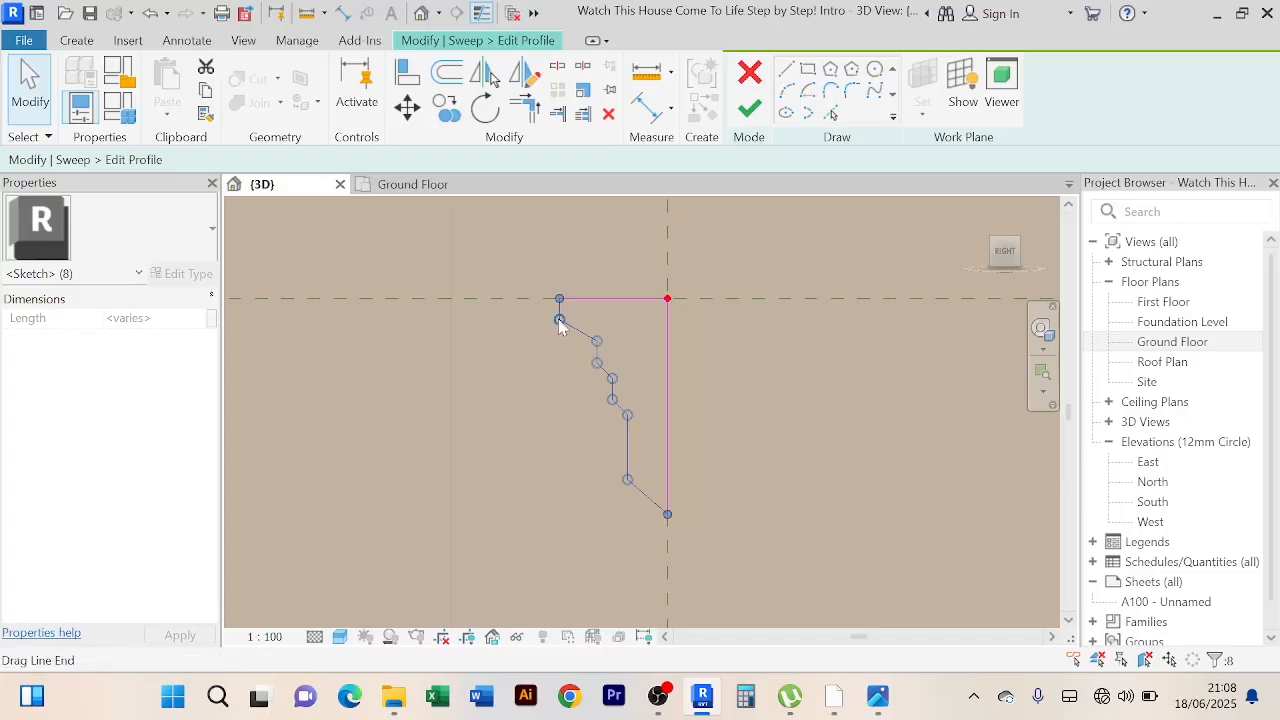
{"action": "right_click", "coordinate": [560, 321]}
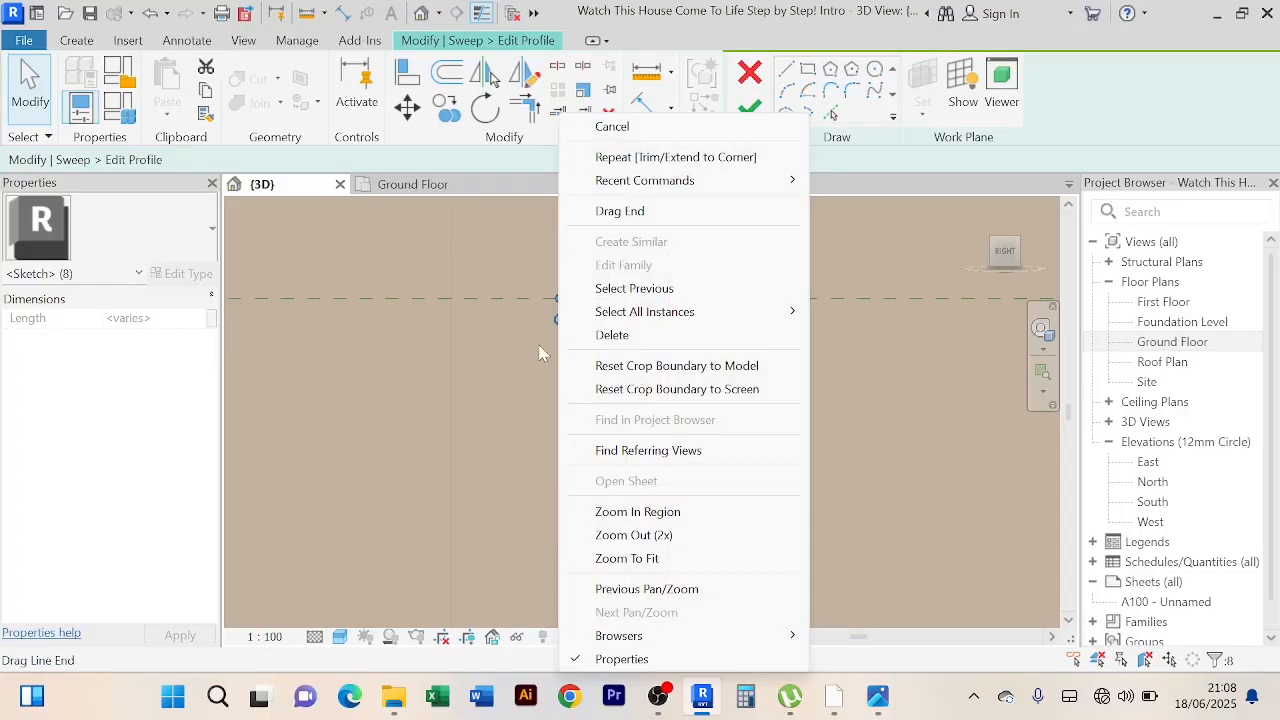
{"action": "key", "text": "Escape"}
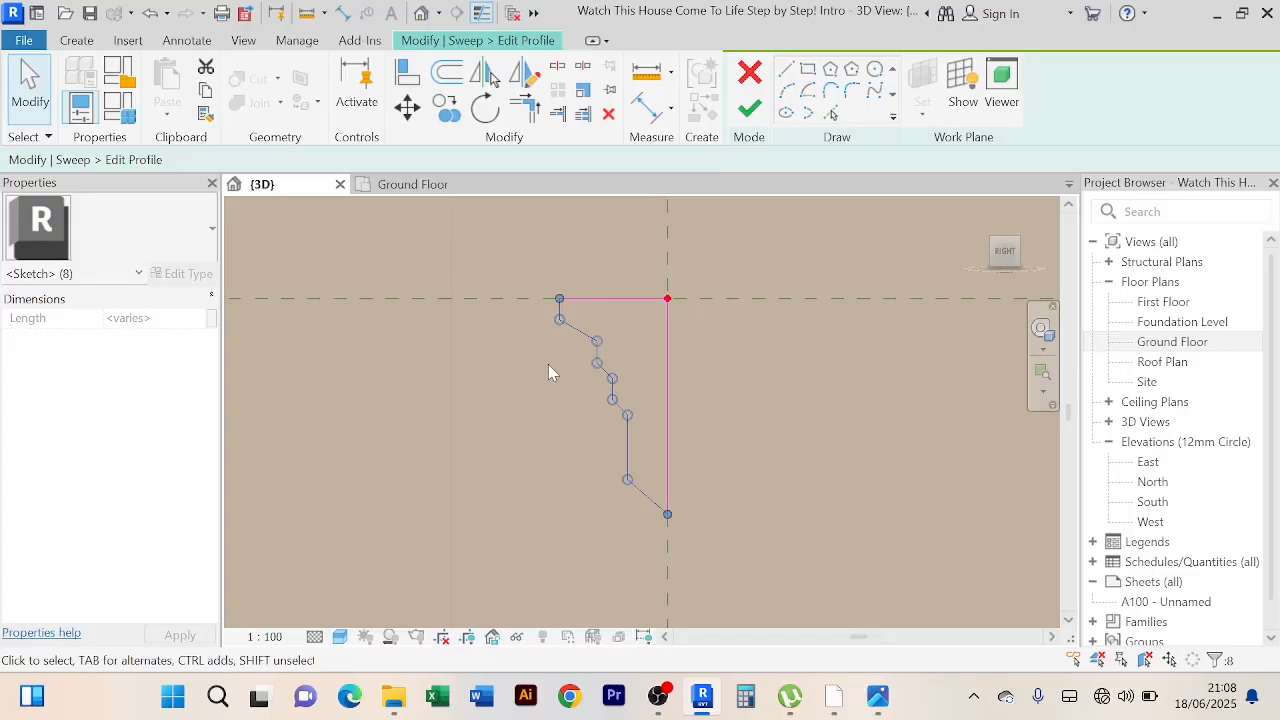
{"action": "key", "text": "Left"}
{"action": "key", "text": "Left"}
{"action": "key", "text": "Left"}
{"action": "key", "text": "Left"}
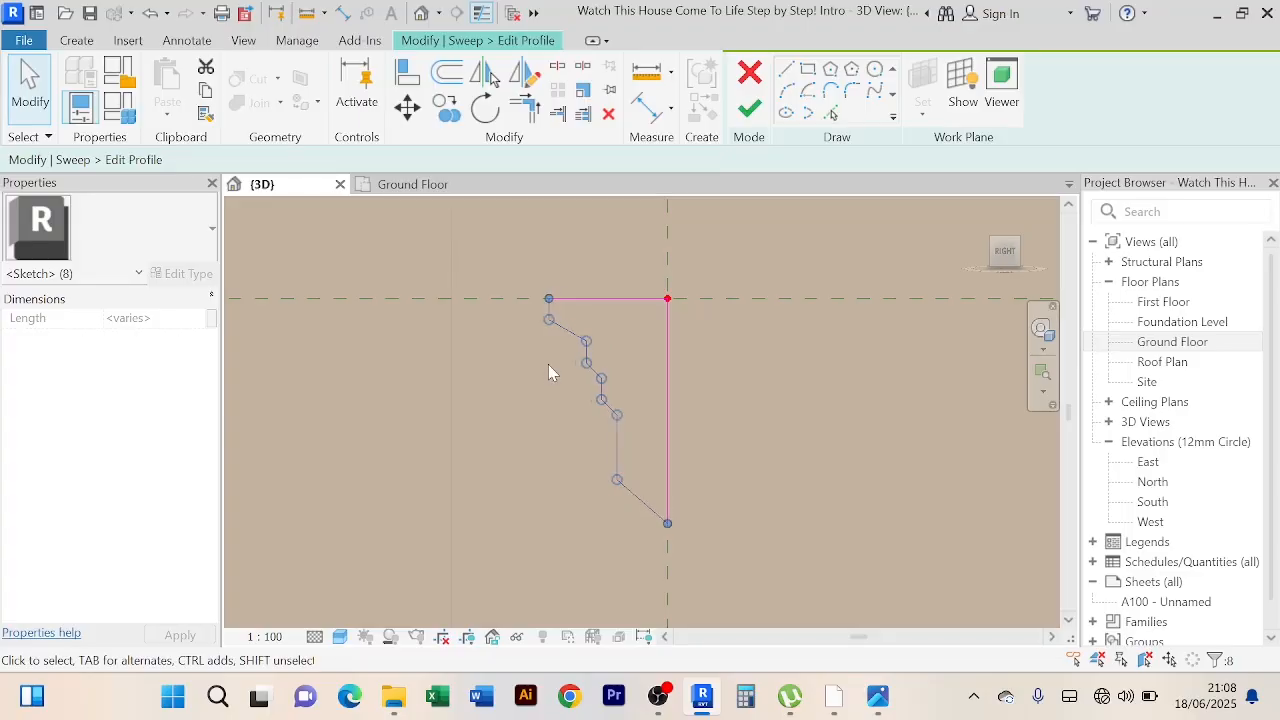
{"action": "key", "text": "Left"}
{"action": "key", "text": "Left"}
{"action": "key", "text": "Left"}
{"action": "key", "text": "Left"}
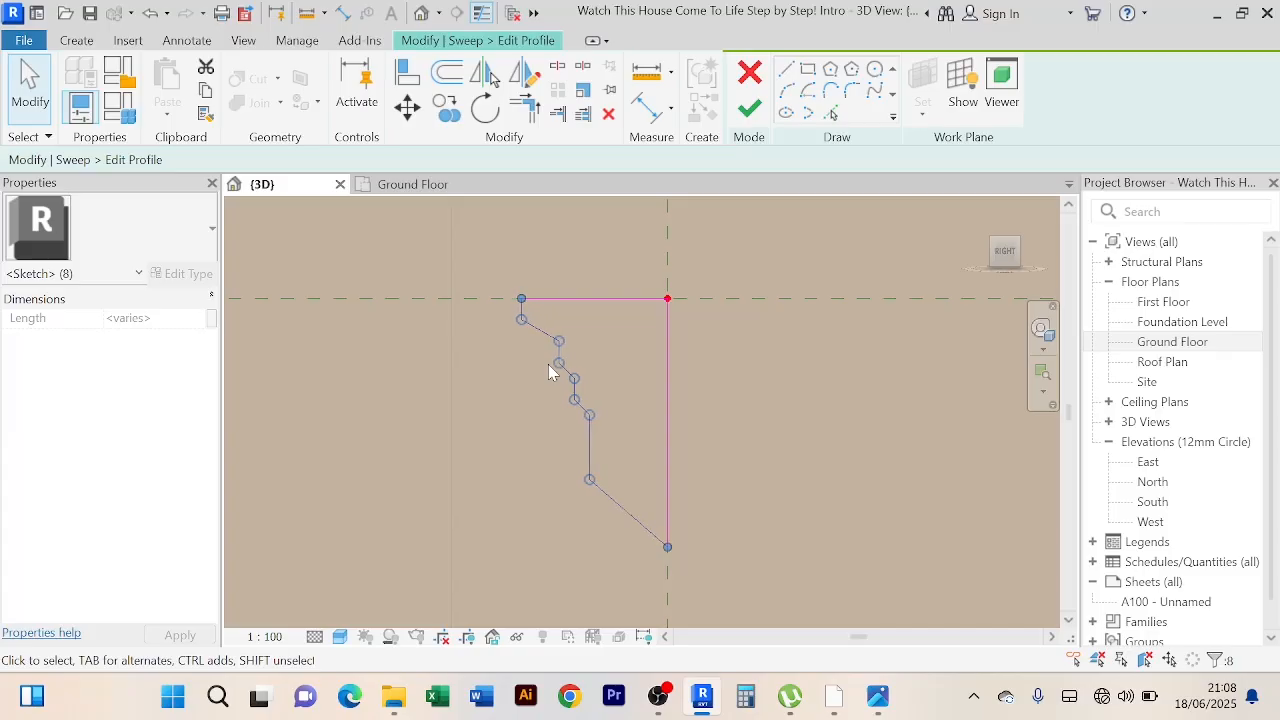
{"action": "key", "text": "Left"}
{"action": "key", "text": "Left"}
{"action": "key", "text": "Left"}
{"action": "key", "text": "Left"}
{"action": "key", "text": "Left"}
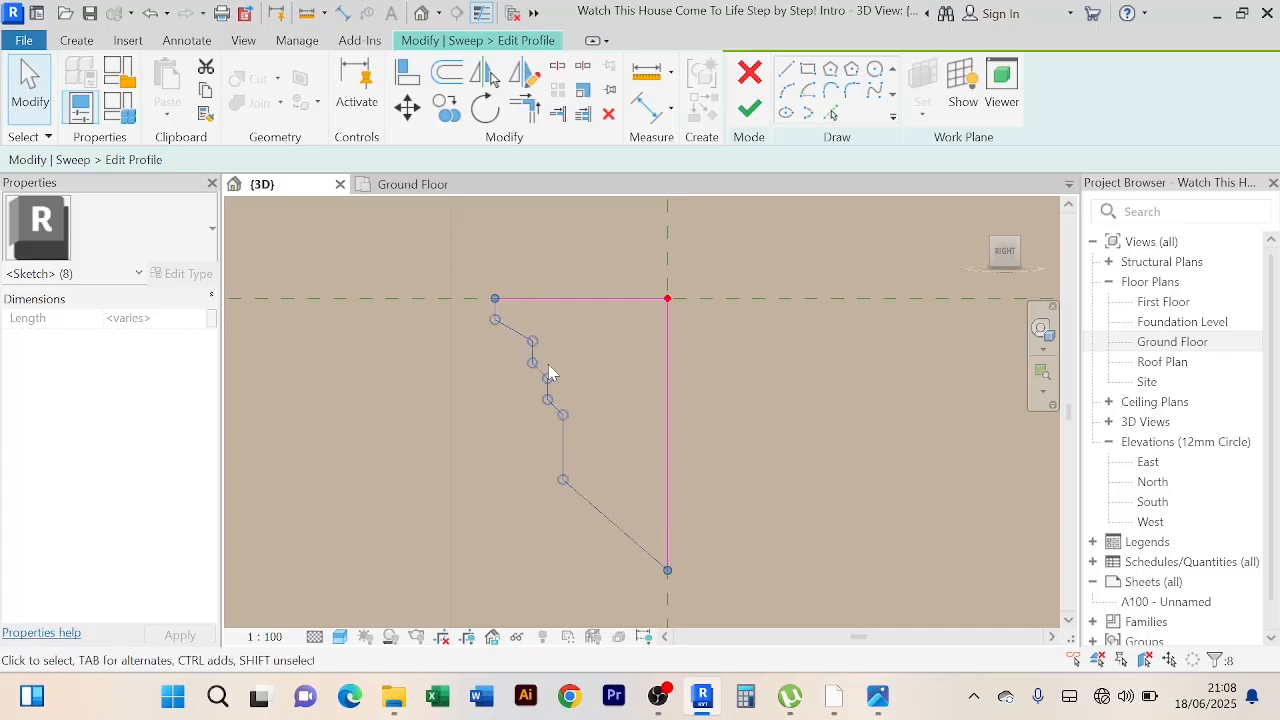
{"action": "scroll", "coordinate": [683, 392], "scroll_direction": "down", "scroll_amount": 2}
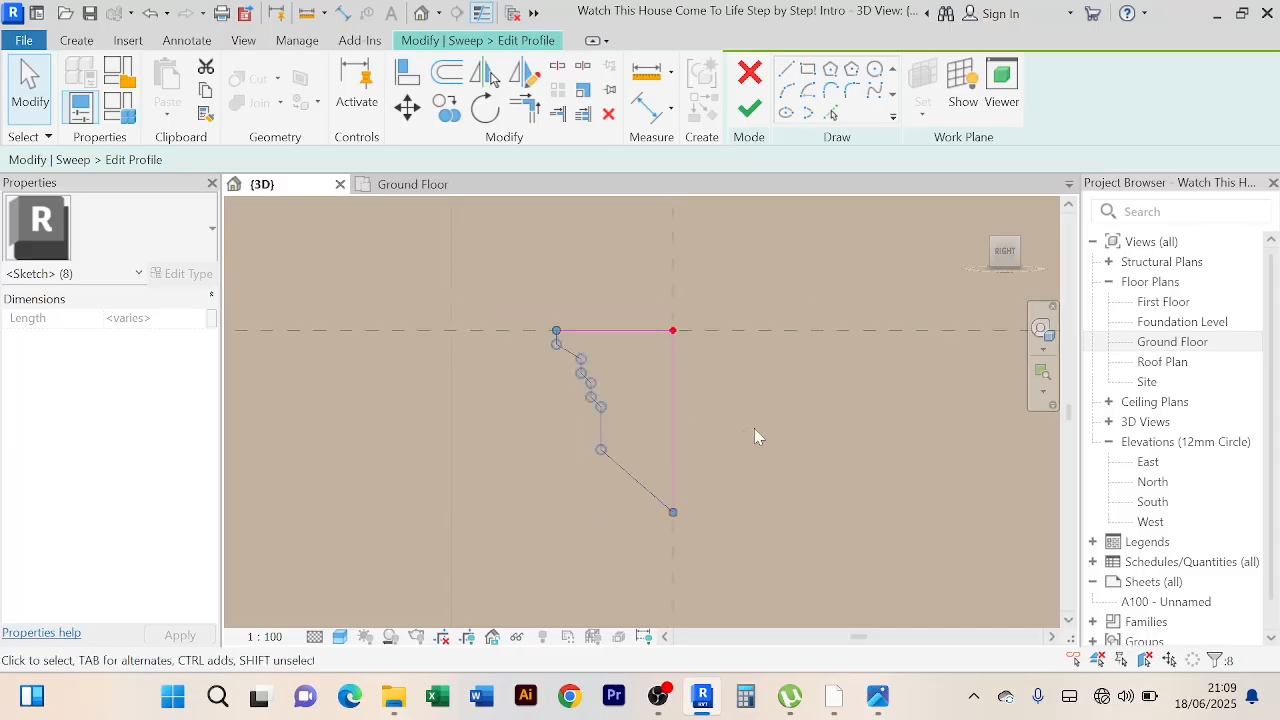
{"action": "left_click", "coordinate": [754, 428]}
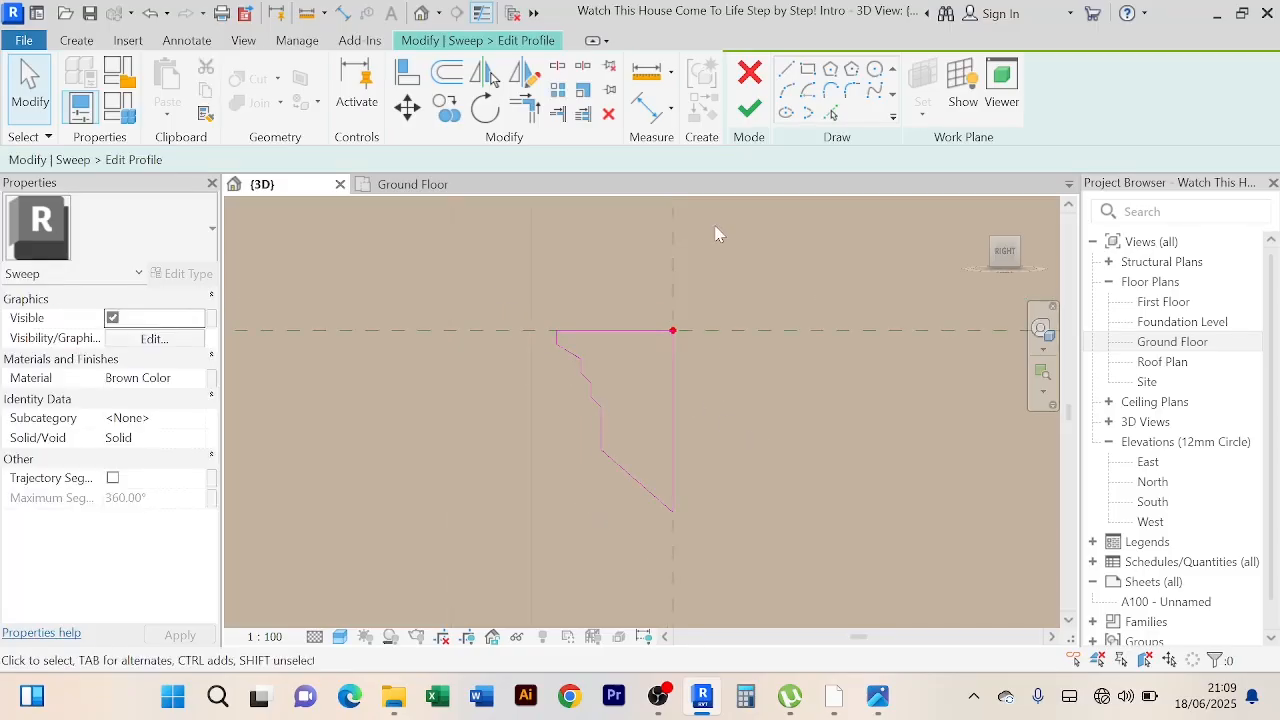
Step: Measure the width of the moulding profile's top edge
{"action": "left_click", "coordinate": [646, 72]}
{"action": "scroll", "coordinate": [581, 310], "scroll_direction": "up", "scroll_amount": 1}
{"action": "scroll", "coordinate": [581, 310], "scroll_direction": "up", "scroll_amount": 1}
{"action": "left_click", "coordinate": [543, 345]}
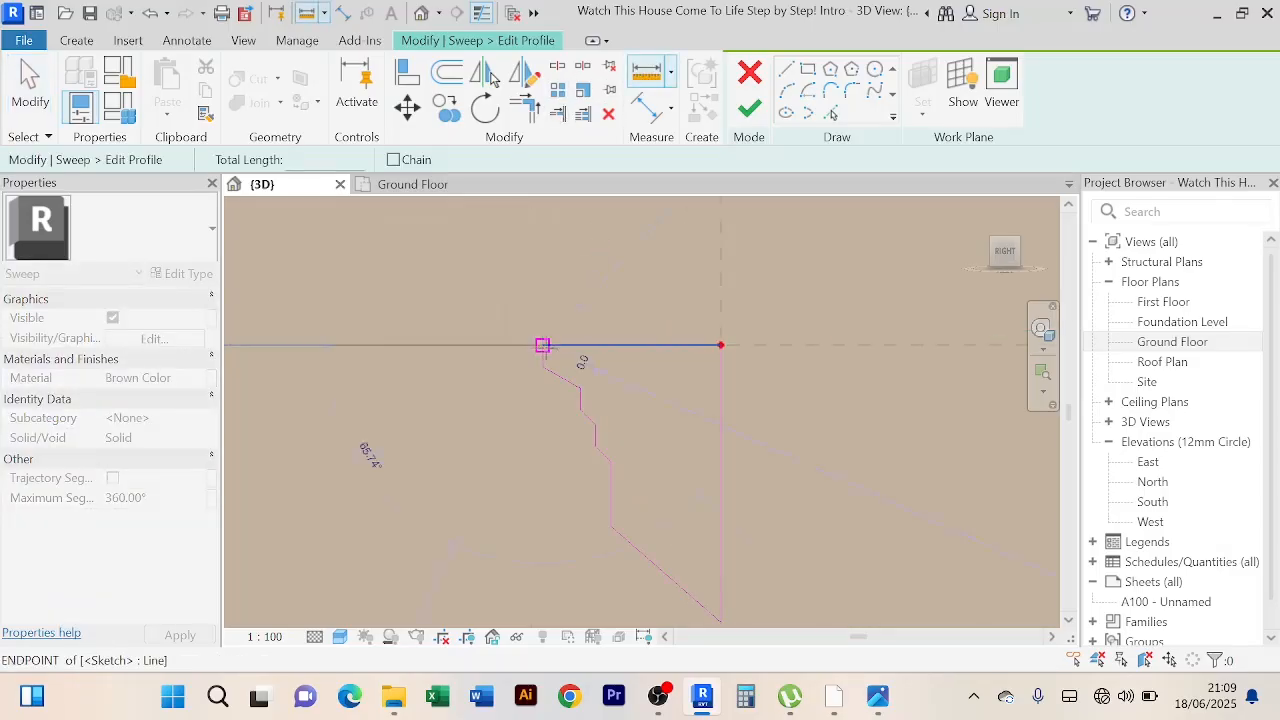
{"action": "left_click", "coordinate": [720, 345]}
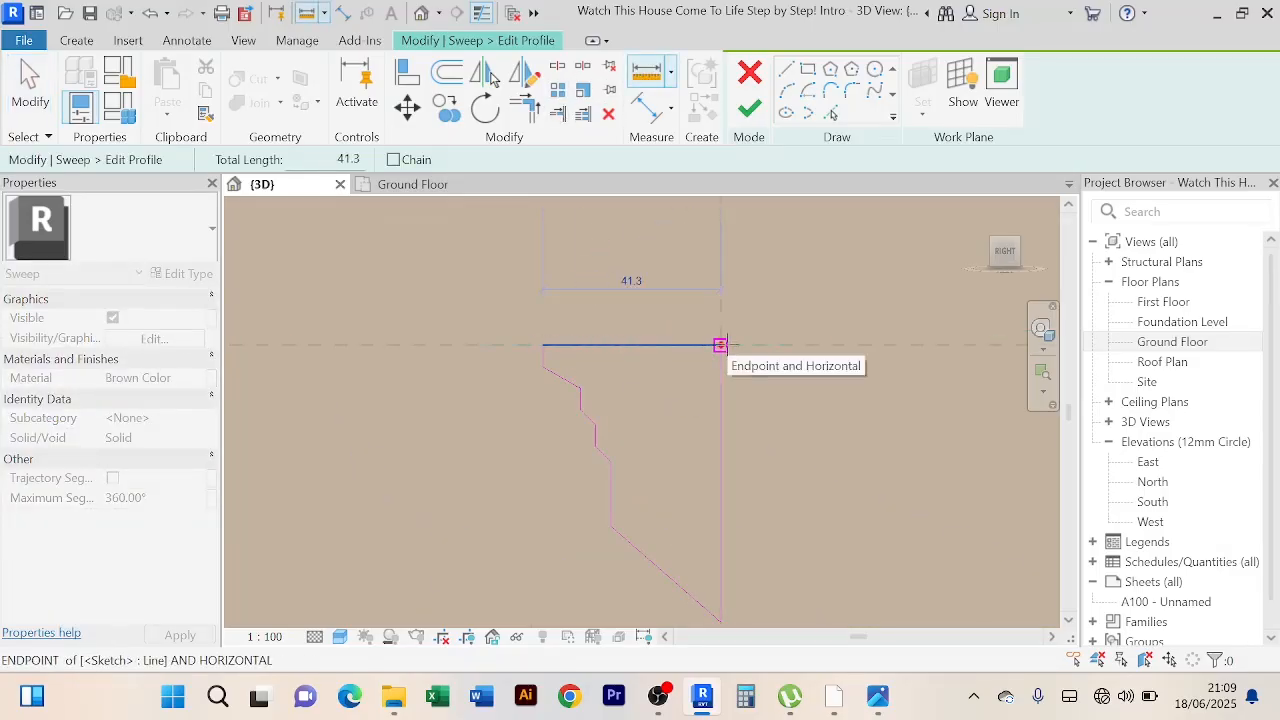
{"action": "scroll", "coordinate": [720, 345], "scroll_direction": "down", "scroll_amount": 2}
{"action": "right_click", "coordinate": [626, 240]}
{"action": "left_click", "coordinate": [664, 252]}
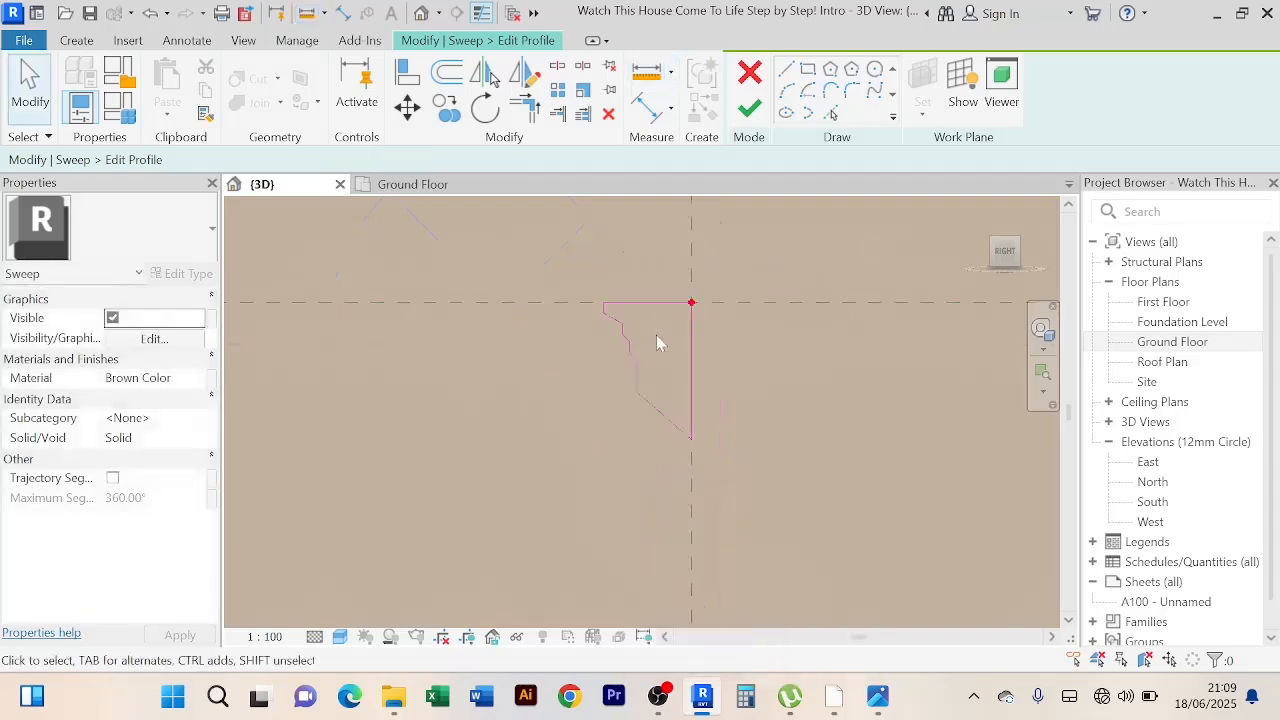
Step: Select the profile's stepped outer segments and nudge them much farther outward from the inner vertical edge
{"action": "mouse_move", "coordinate": [665, 433]}
{"action": "left_mouse_down"}
{"action": "mouse_move", "coordinate": [613, 332]}
{"action": "mouse_move", "coordinate": [579, 309]}
{"action": "left_mouse_up"}
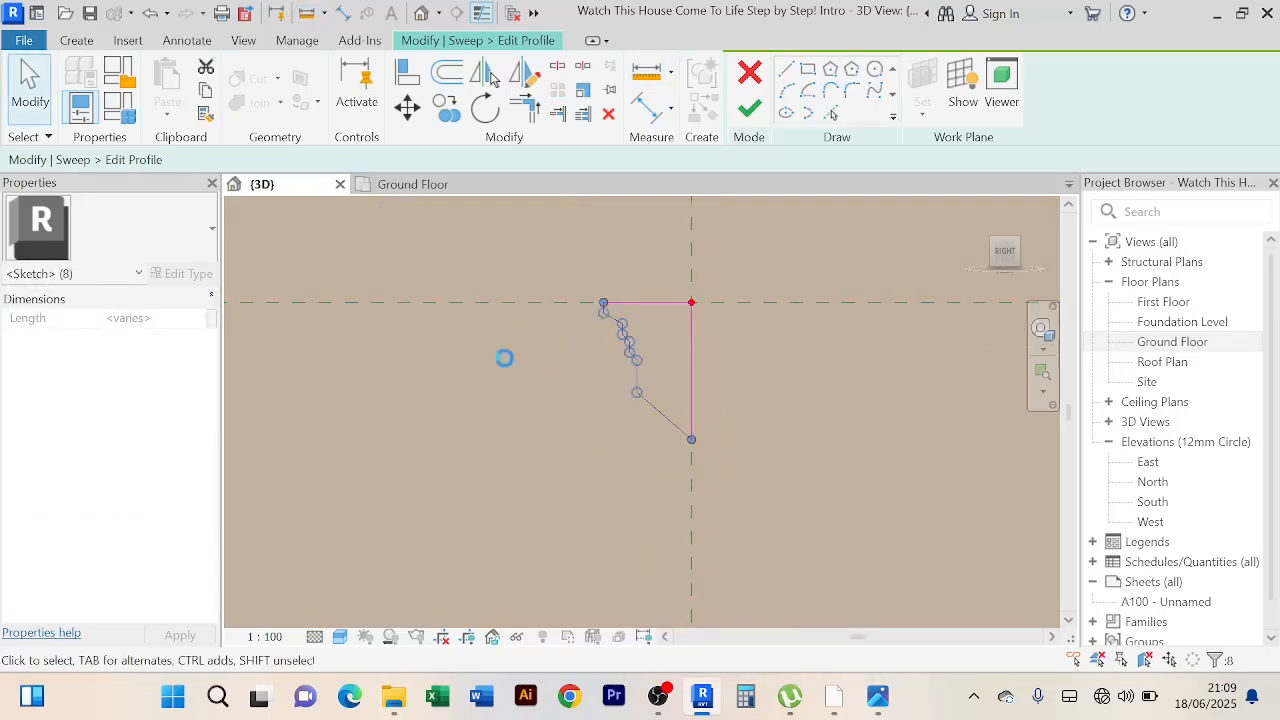
{"action": "key", "text": "Left"}
{"action": "key", "text": "Left"}
{"action": "key", "text": "Left"}
{"action": "key", "text": "Left"}
{"action": "key", "text": "Left"}
{"action": "key", "text": "Left"}
{"action": "key", "text": "Left"}
{"action": "key", "text": "Left"}
{"action": "key", "text": "Left"}
{"action": "key", "text": "Left"}
{"action": "key", "text": "Left"}
{"action": "key", "text": "Left"}
{"action": "key", "text": "Left"}
{"action": "key", "text": "Left"}
{"action": "key", "text": "Left"}
{"action": "key", "text": "Left"}
{"action": "key", "text": "Left"}
{"action": "key", "text": "Left"}
{"action": "key", "text": "Left"}
{"action": "key", "text": "Left"}
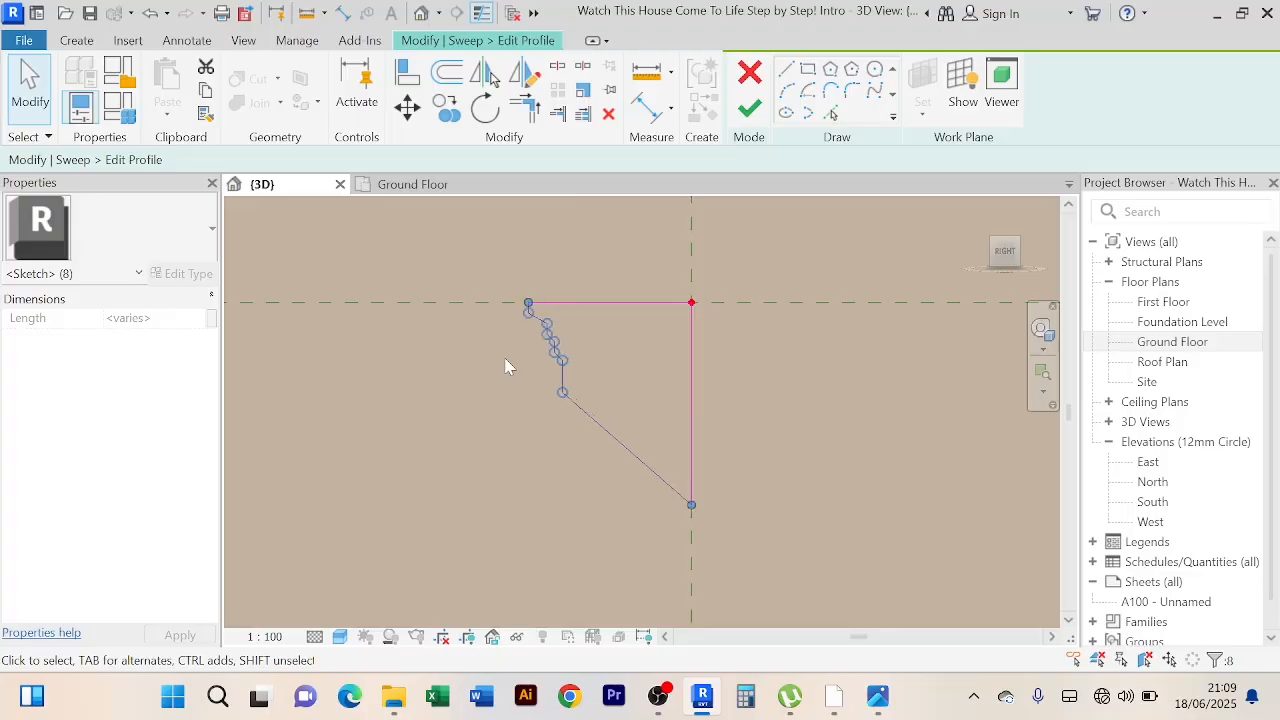
{"action": "key", "text": "Left"}
{"action": "key", "text": "Left"}
{"action": "key", "text": "Left"}
{"action": "key", "text": "Left"}
{"action": "key", "text": "Left"}
{"action": "key", "text": "Left"}
{"action": "key", "text": "Left"}
{"action": "key", "text": "Left"}
{"action": "key", "text": "Left"}
{"action": "key", "text": "Left"}
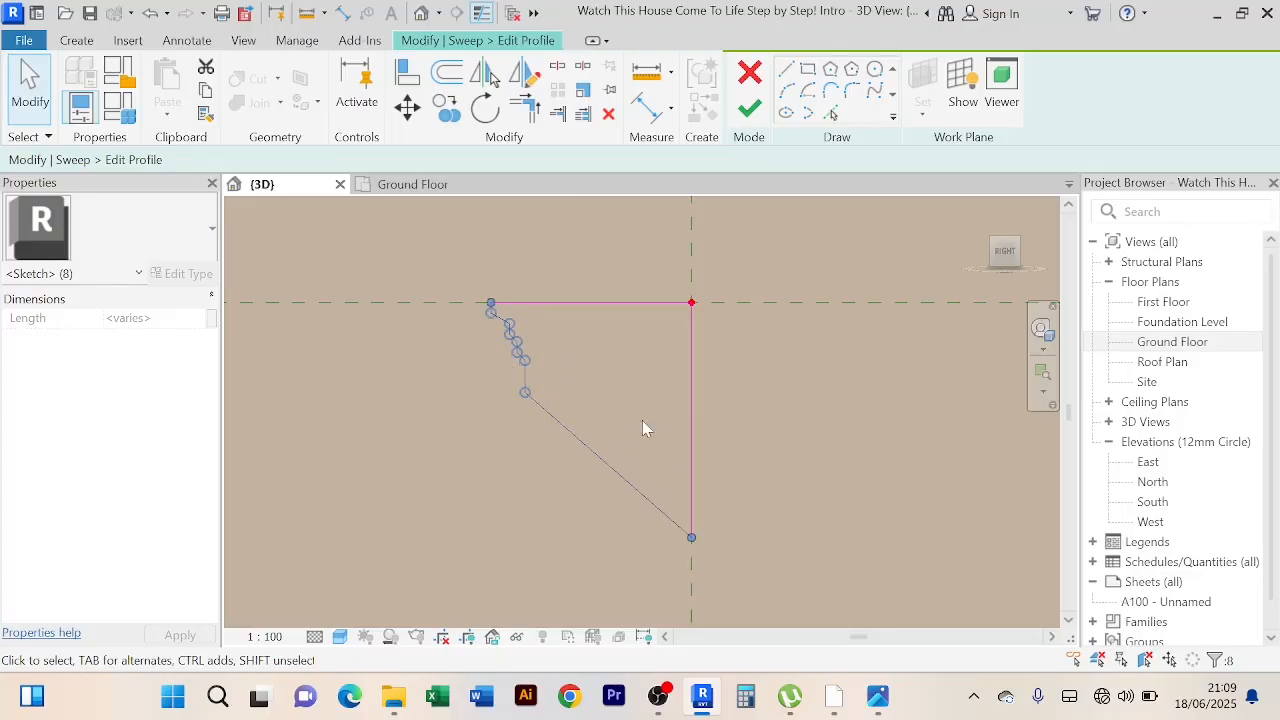
{"action": "left_click", "coordinate": [642, 420]}
{"action": "mouse_move", "coordinate": [642, 420]}
{"action": "middle_mouse_down"}
{"action": "mouse_move", "coordinate": [651, 400]}
{"action": "mouse_move", "coordinate": [639, 376]}
{"action": "middle_mouse_up"}
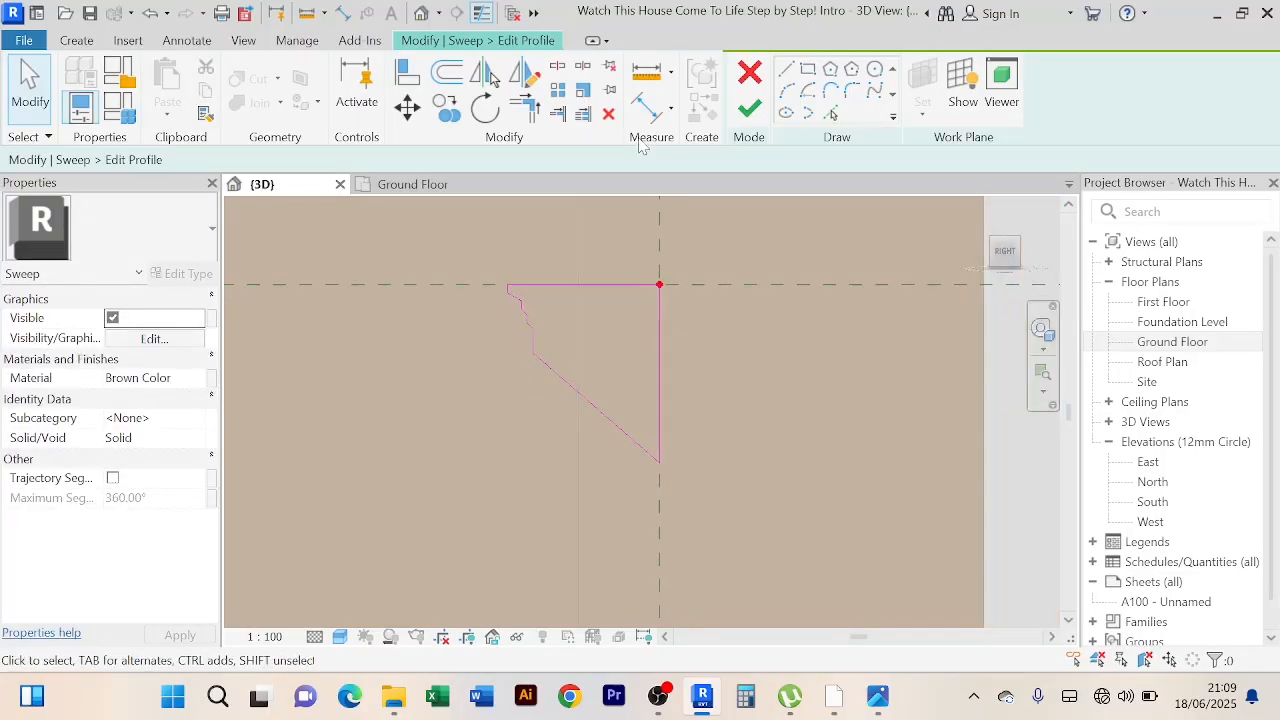
Step: Check the widened profile's top edge length with the measuring tool
{"action": "left_click", "coordinate": [648, 76]}
{"action": "left_click", "coordinate": [507, 285]}
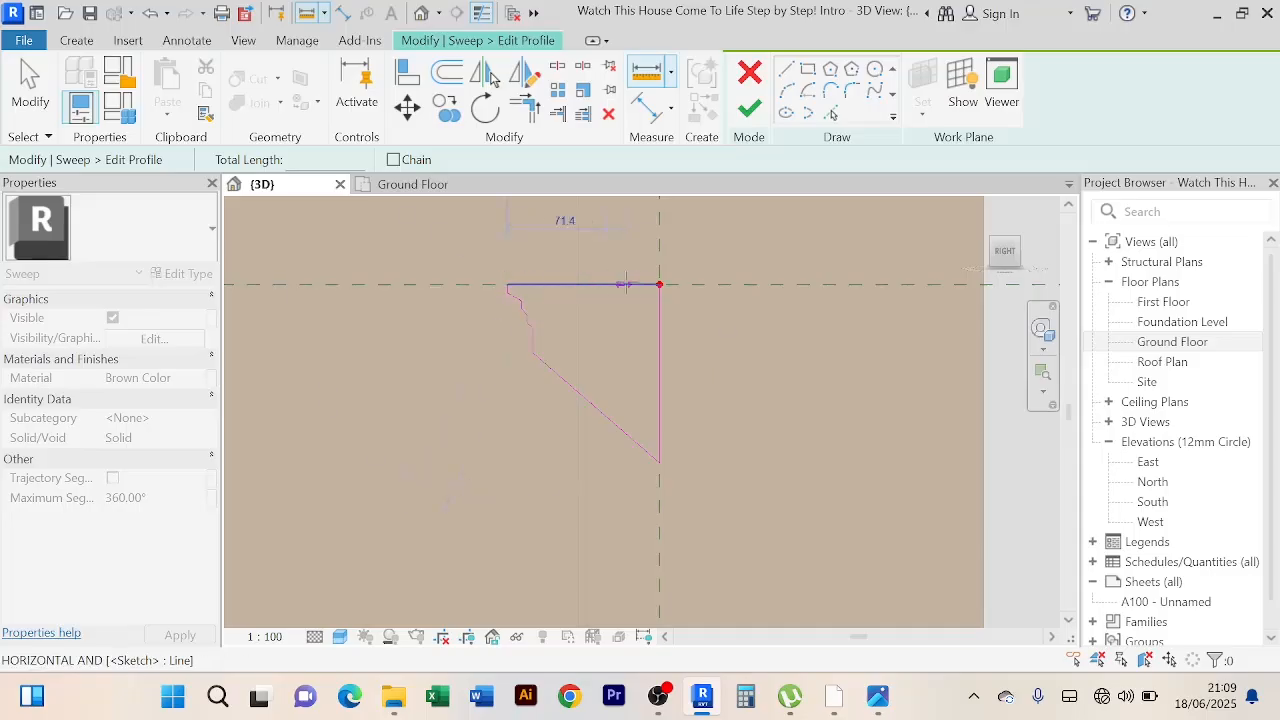
{"action": "right_click", "coordinate": [628, 250]}
{"action": "left_click", "coordinate": [628, 250]}
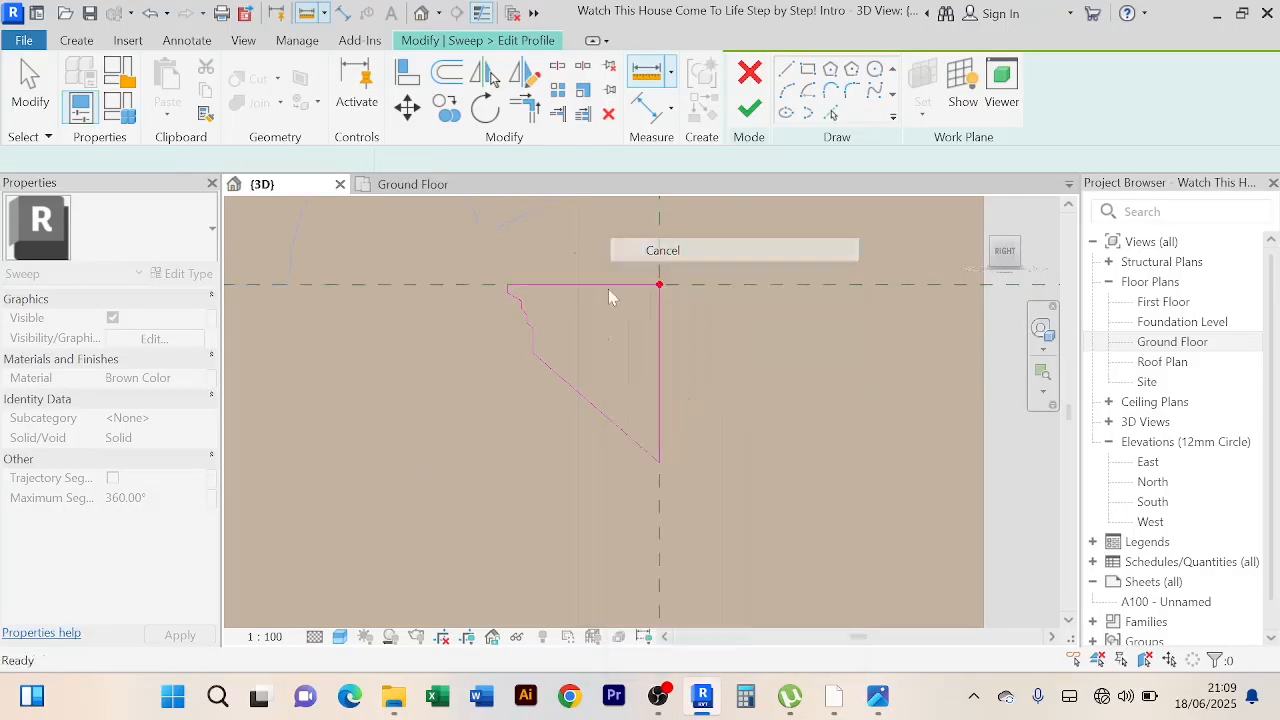
Step: Delete all the stepped outer segments, keeping only the profile's top edge and inner vertical edge
{"action": "scroll", "coordinate": [595, 350], "scroll_direction": "down", "scroll_amount": 1}
{"action": "left_click_drag", "start_coordinate": [587, 420], "coordinate": [560, 343]}
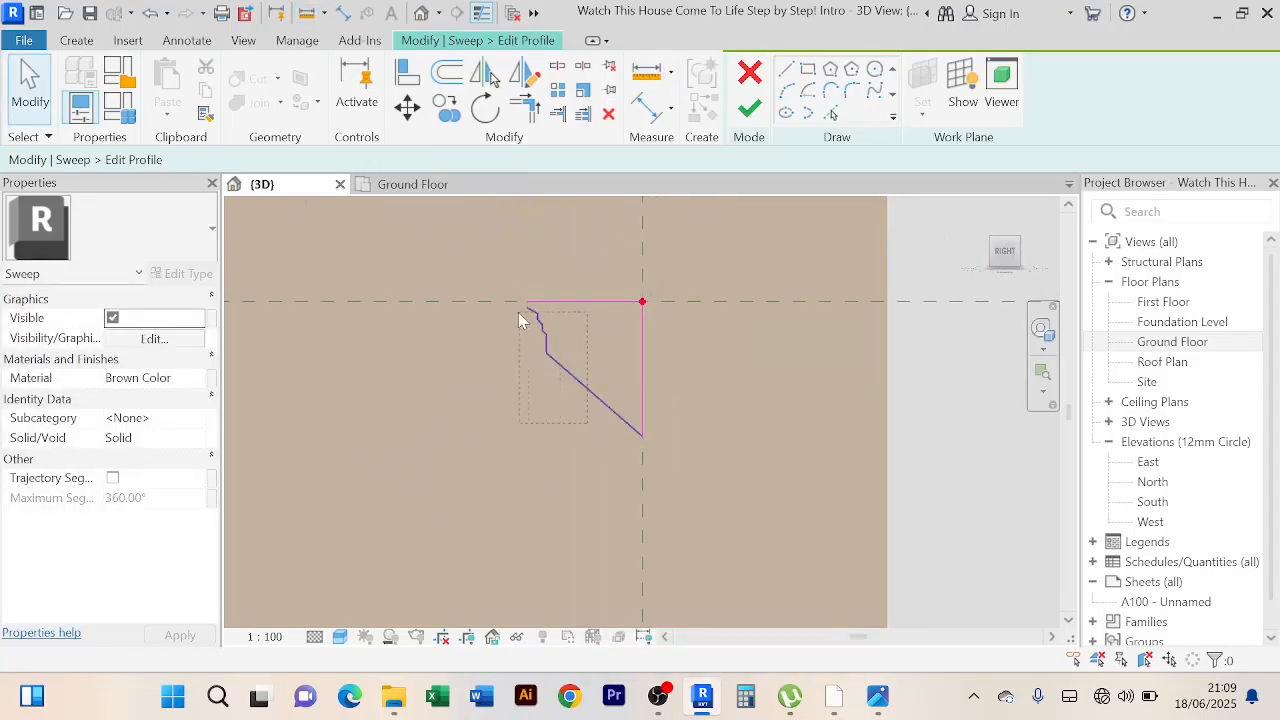
{"action": "left_click_drag", "start_coordinate": [507, 310], "coordinate": [507, 310]}
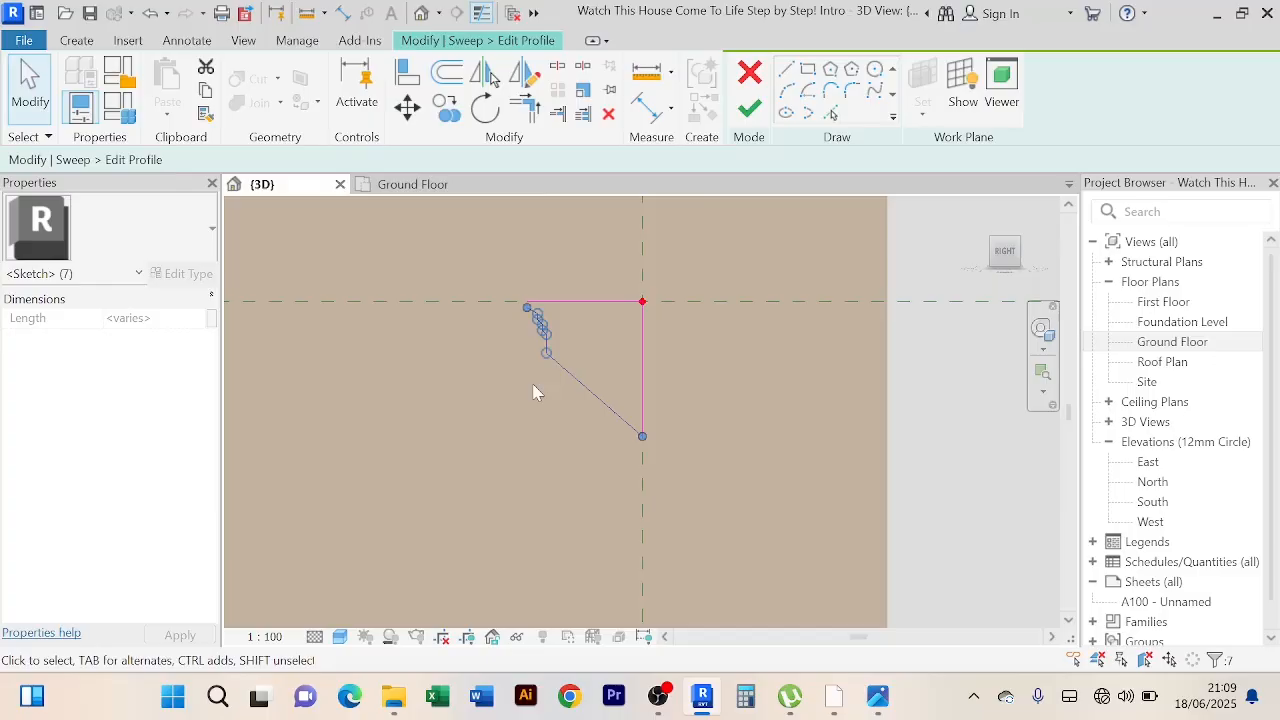
{"action": "key", "text": "Delete"}
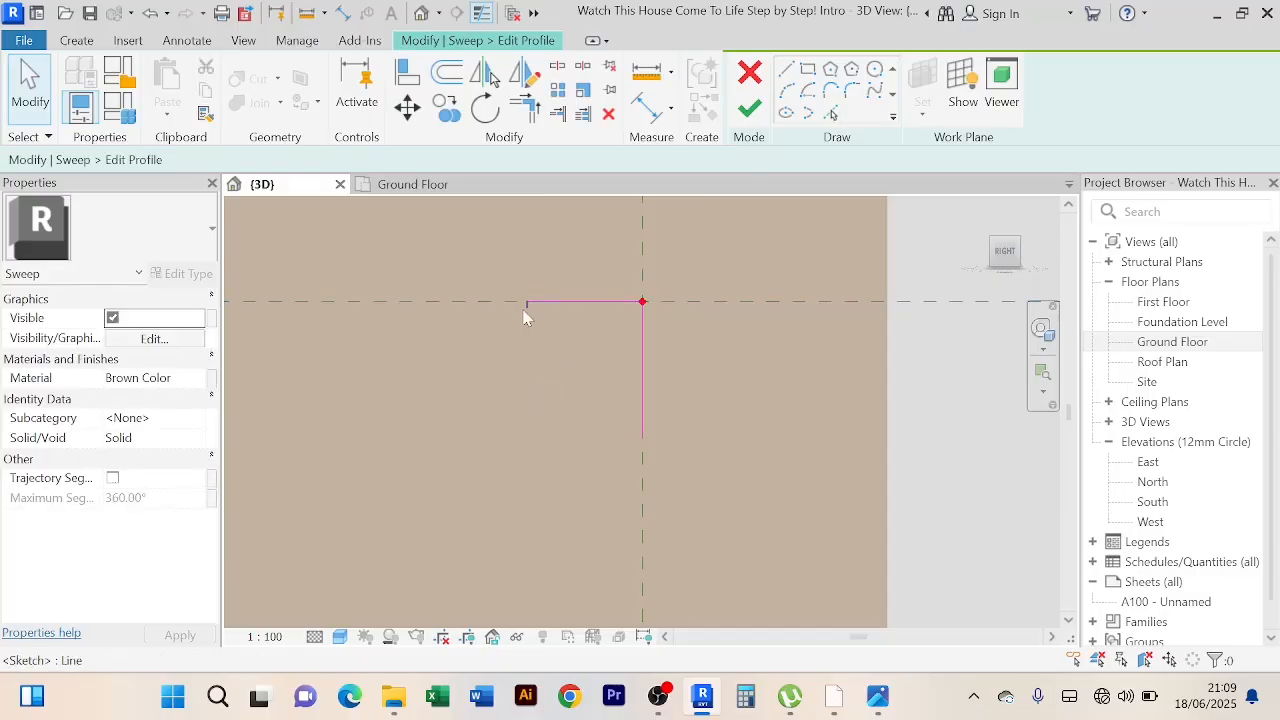
{"action": "left_click", "coordinate": [526, 306]}
{"action": "key", "text": "Delete"}
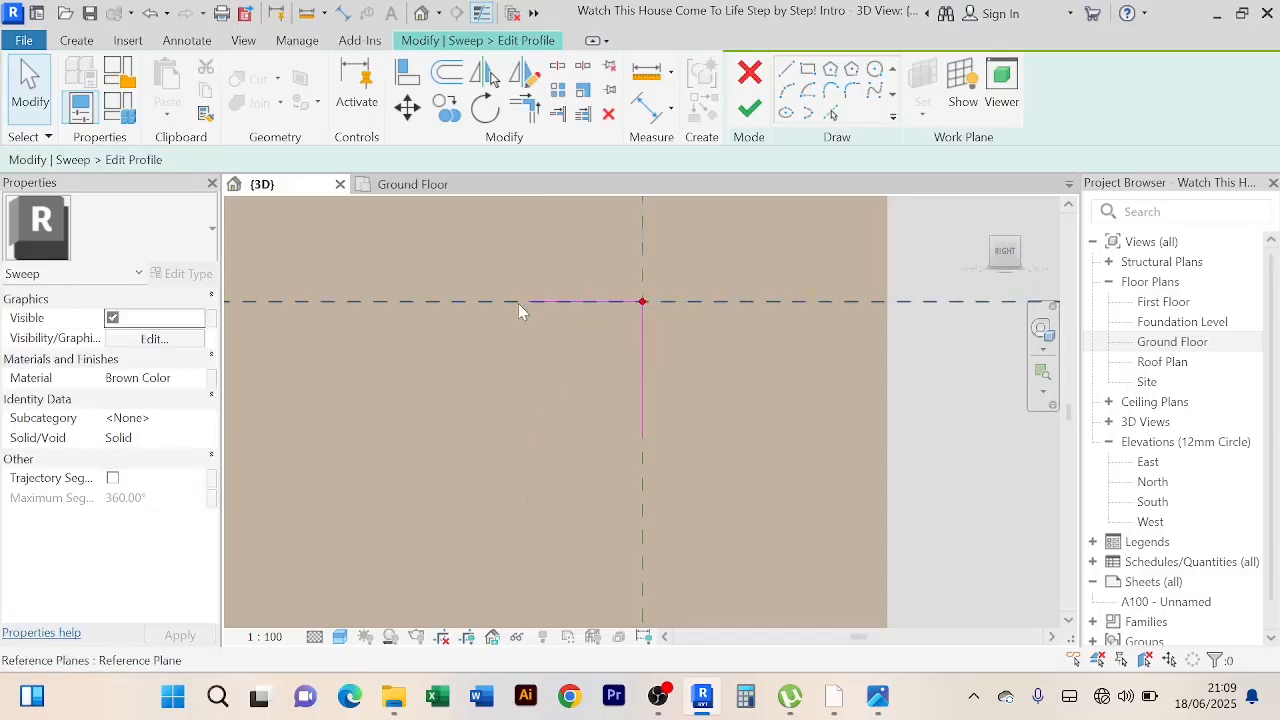
Step: Draw an outer vertical line and a bottom line to close the profile into a rectangle about 110 high
{"action": "left_click", "coordinate": [786, 68]}
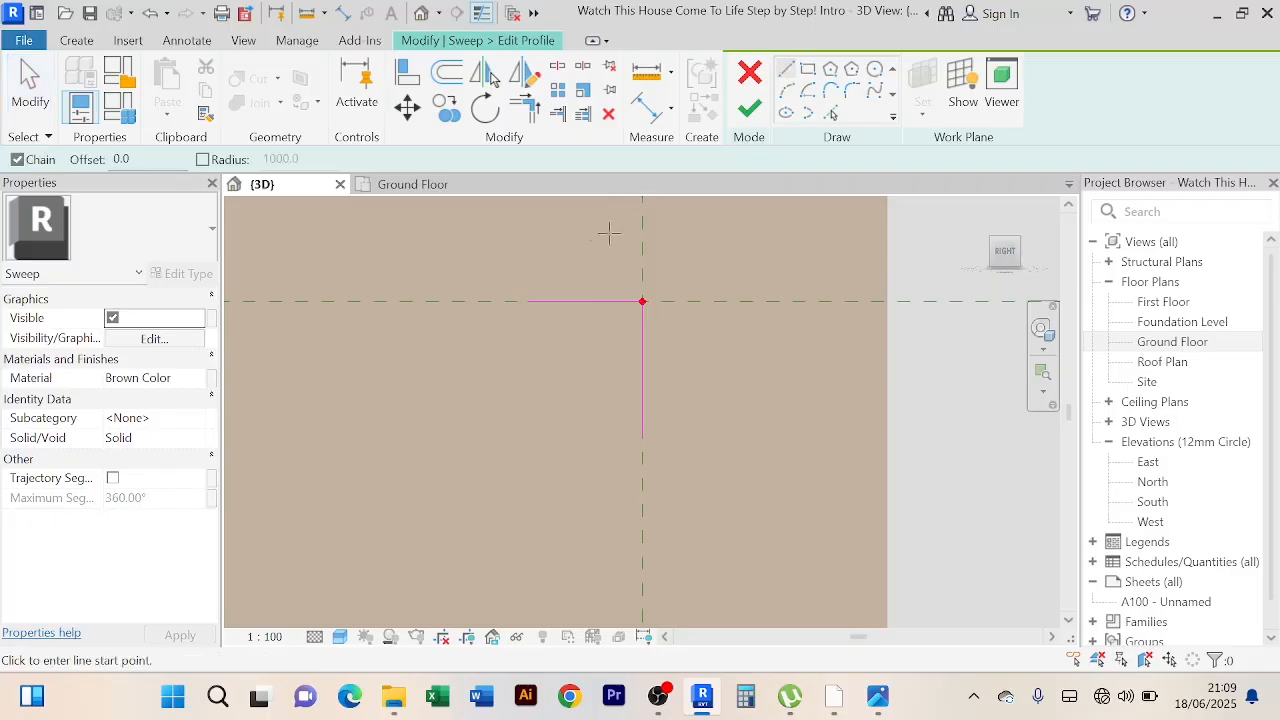
{"action": "left_click", "coordinate": [527, 301]}
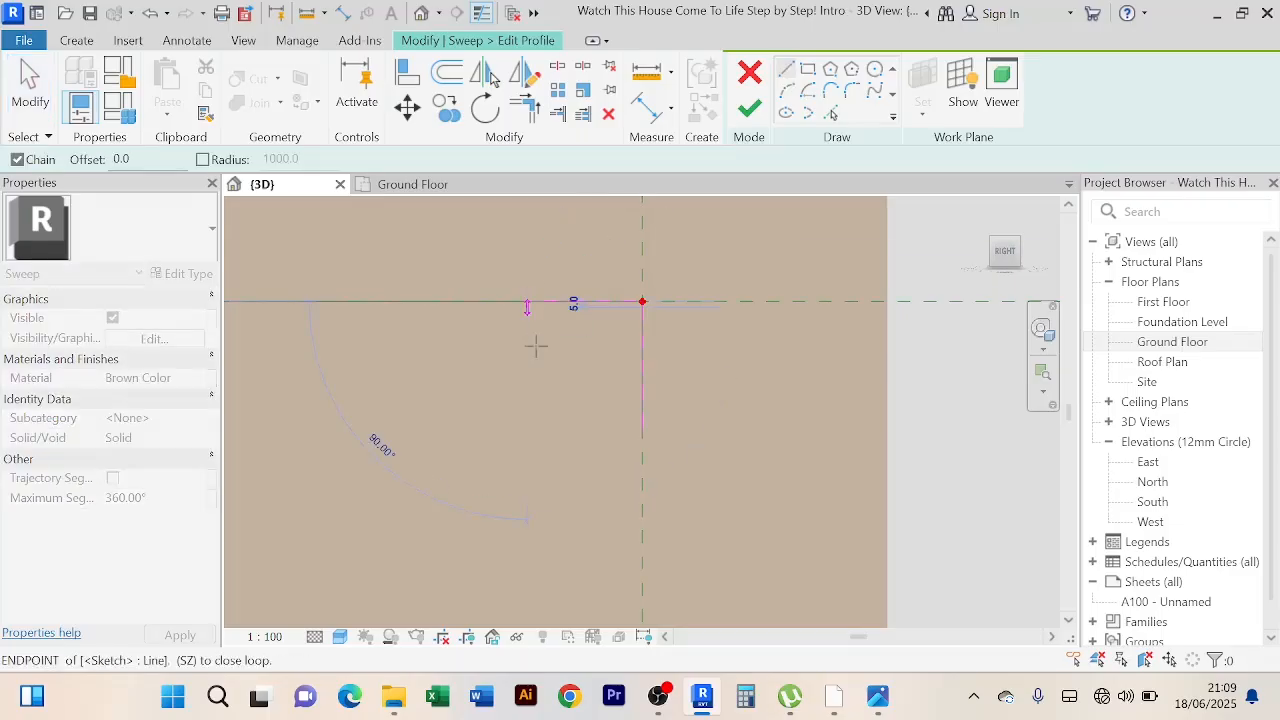
{"action": "left_click", "coordinate": [527, 435]}
{"action": "left_click", "coordinate": [642, 435]}
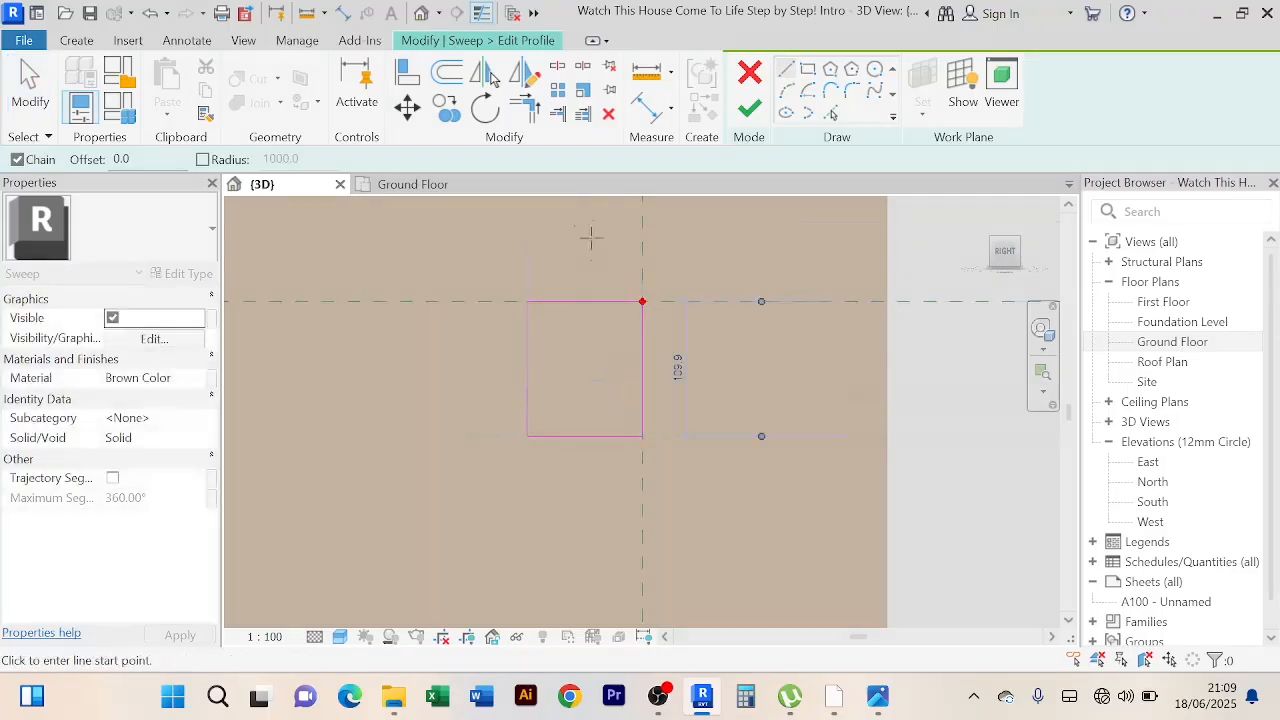
{"action": "right_click", "coordinate": [576, 212]}
{"action": "left_click", "coordinate": [606, 236]}
{"action": "right_click", "coordinate": [606, 238]}
{"action": "left_click", "coordinate": [615, 245]}
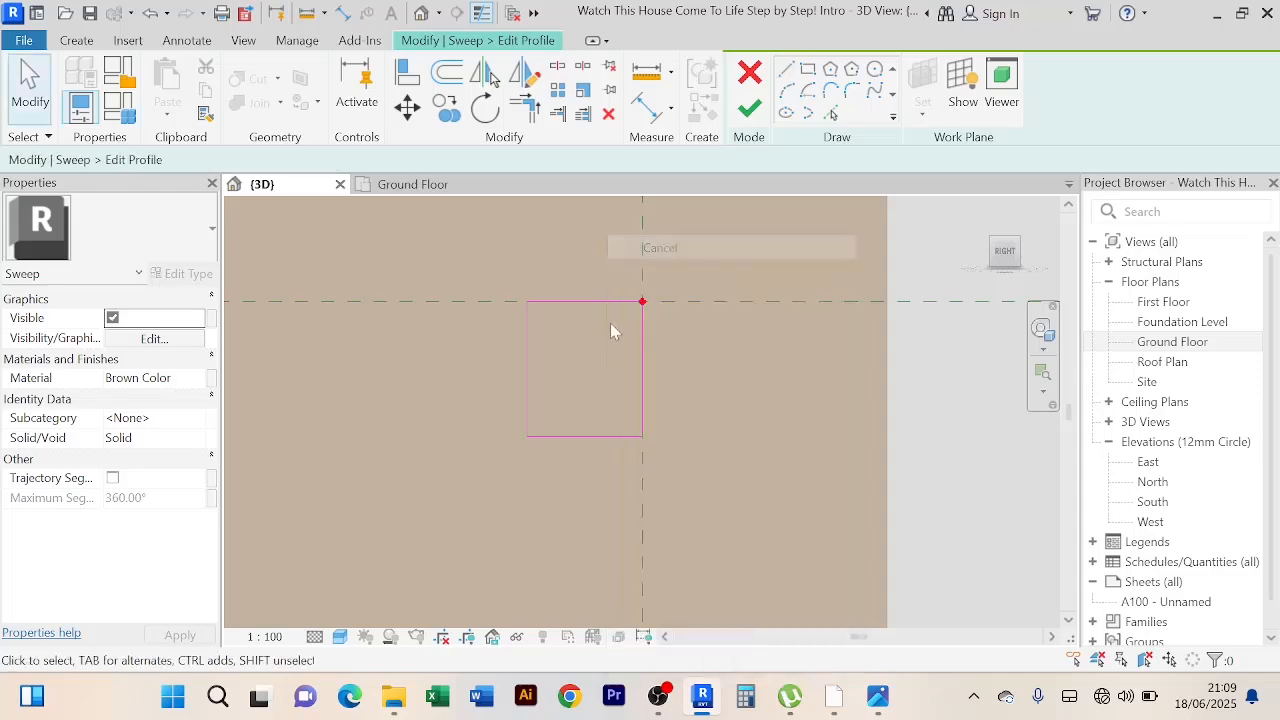
Step: Set both the width and the height of the rectangular profile to 150
{"action": "left_click", "coordinate": [530, 350]}
{"action": "left_click", "coordinate": [584, 473]}
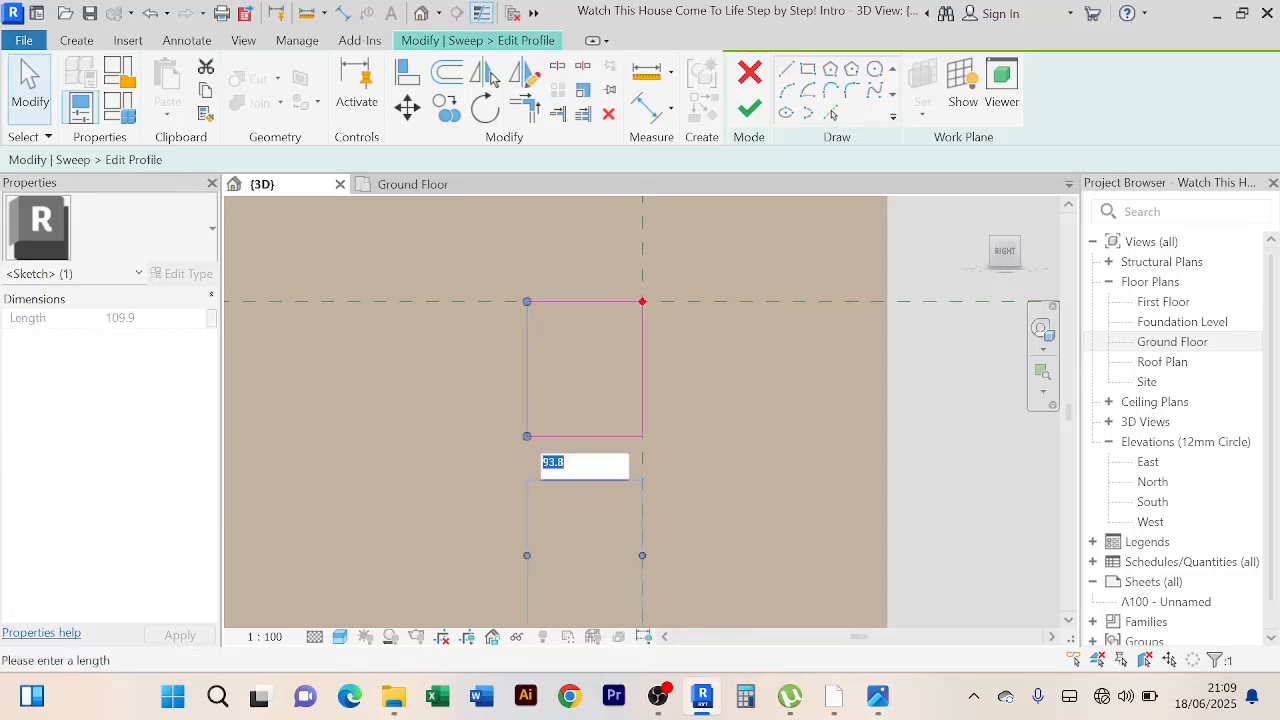
{"action": "type", "text": "150"}
{"action": "key", "text": "Return"}
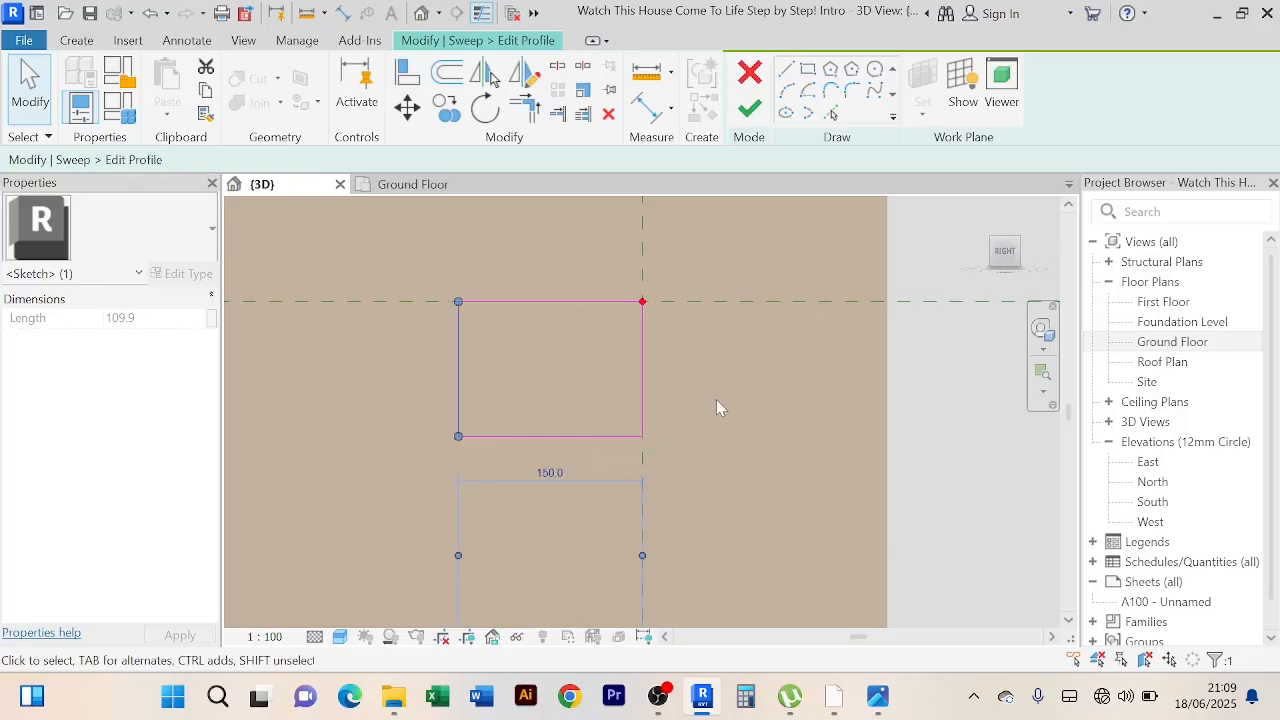
{"action": "left_click", "coordinate": [717, 400]}
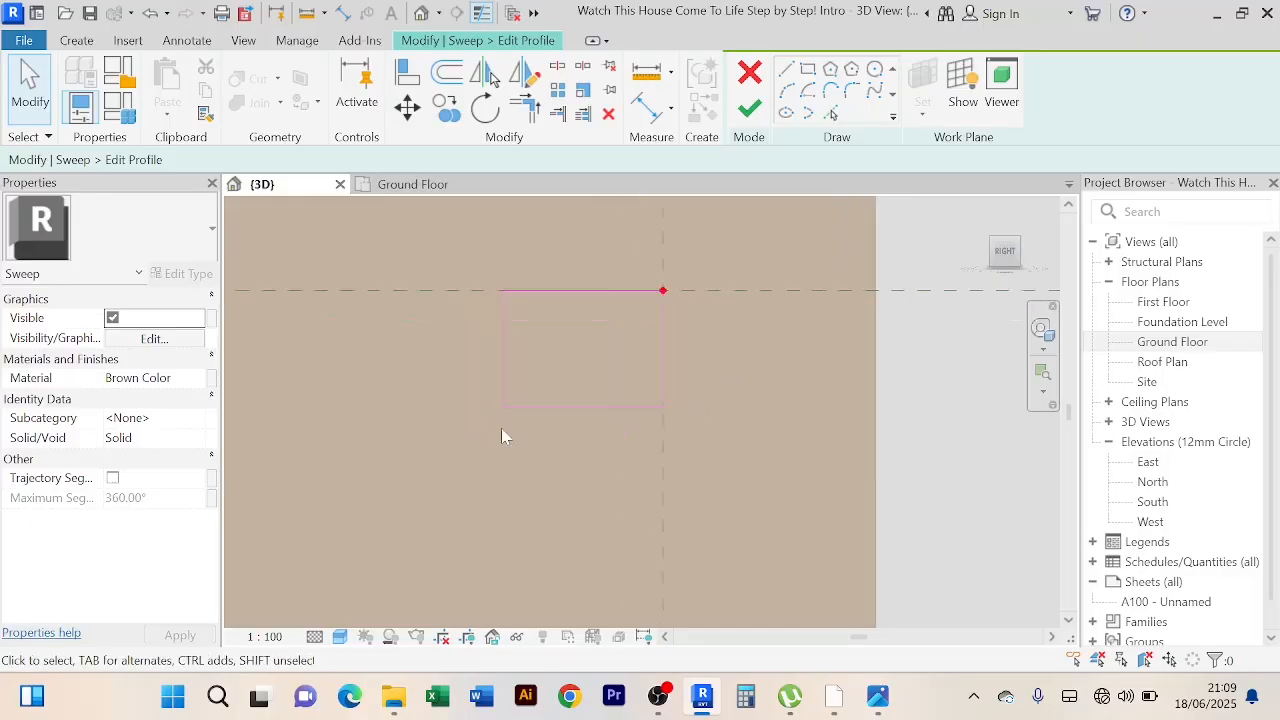
{"action": "left_click", "coordinate": [548, 406]}
{"action": "left_click", "coordinate": [698, 346]}
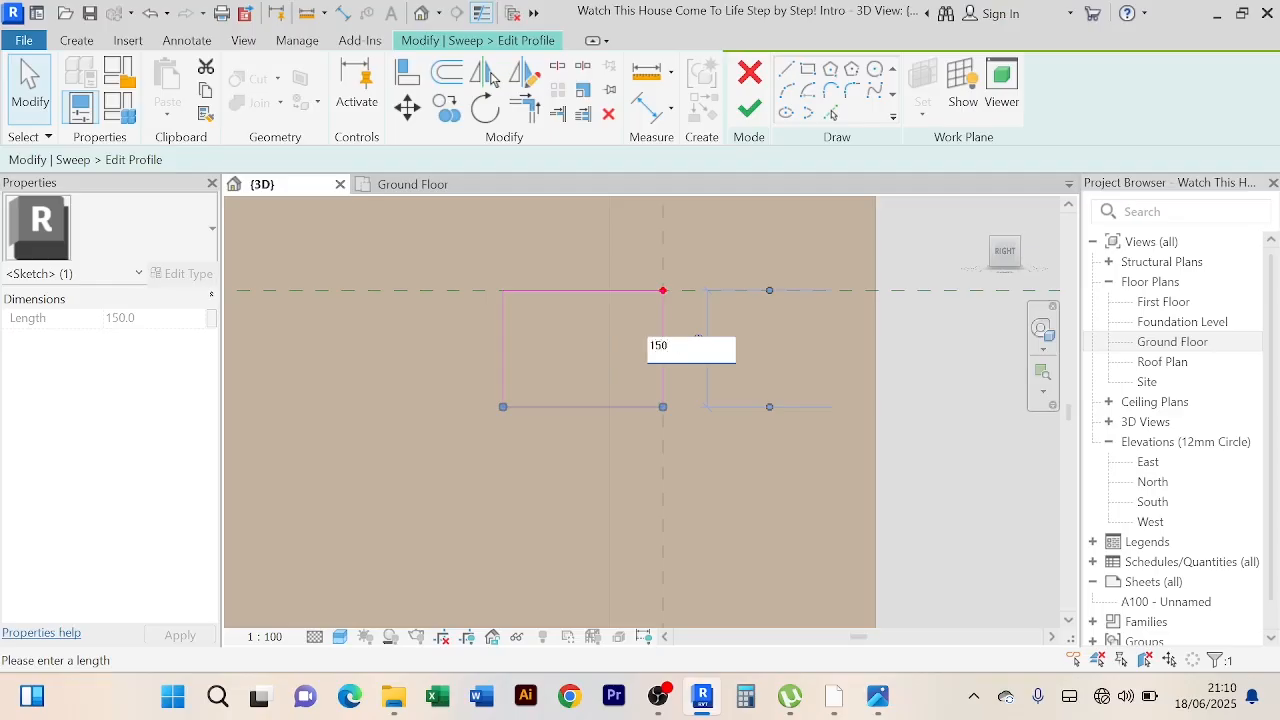
{"action": "key", "text": "Return"}
{"action": "left_click", "coordinate": [433, 405]}
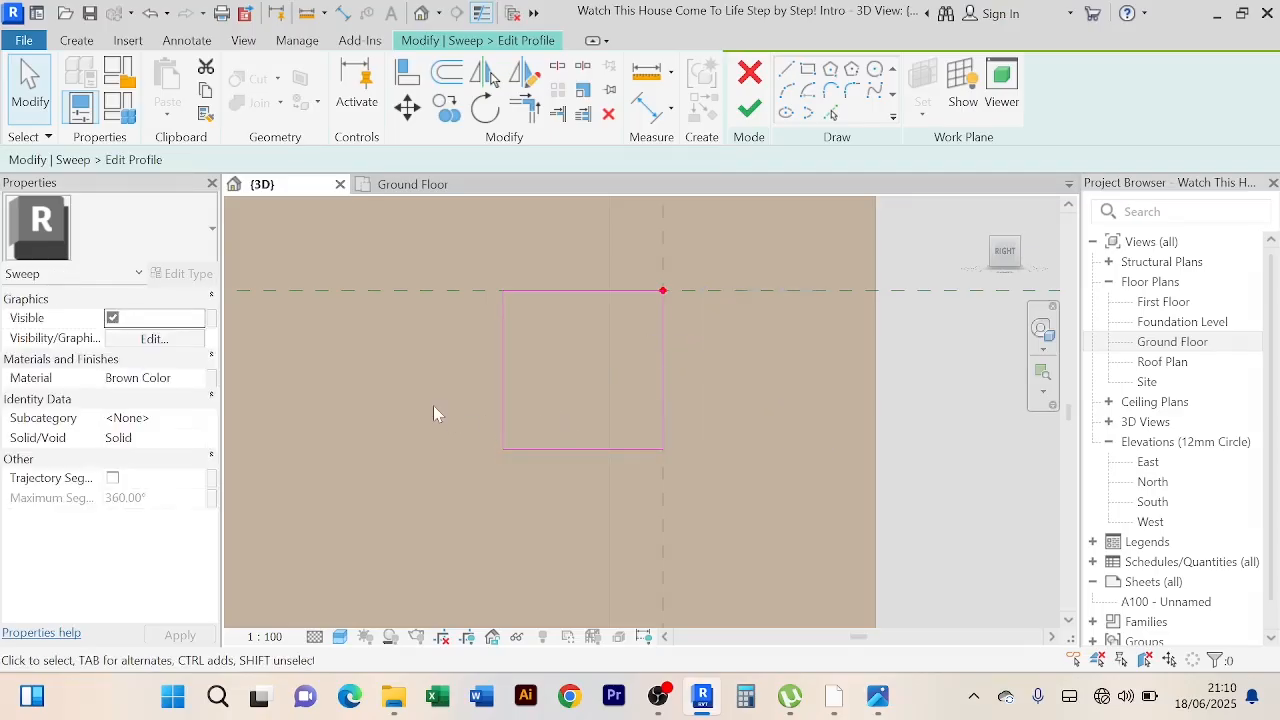
Step: Draw a chain of six lines stepping down inside the square, from the upper outer edge to the bottom edge
{"action": "scroll", "coordinate": [433, 405], "scroll_direction": "down", "scroll_amount": 2}
{"action": "middle_click_drag", "start_coordinate": [464, 418], "coordinate": [474, 416]}
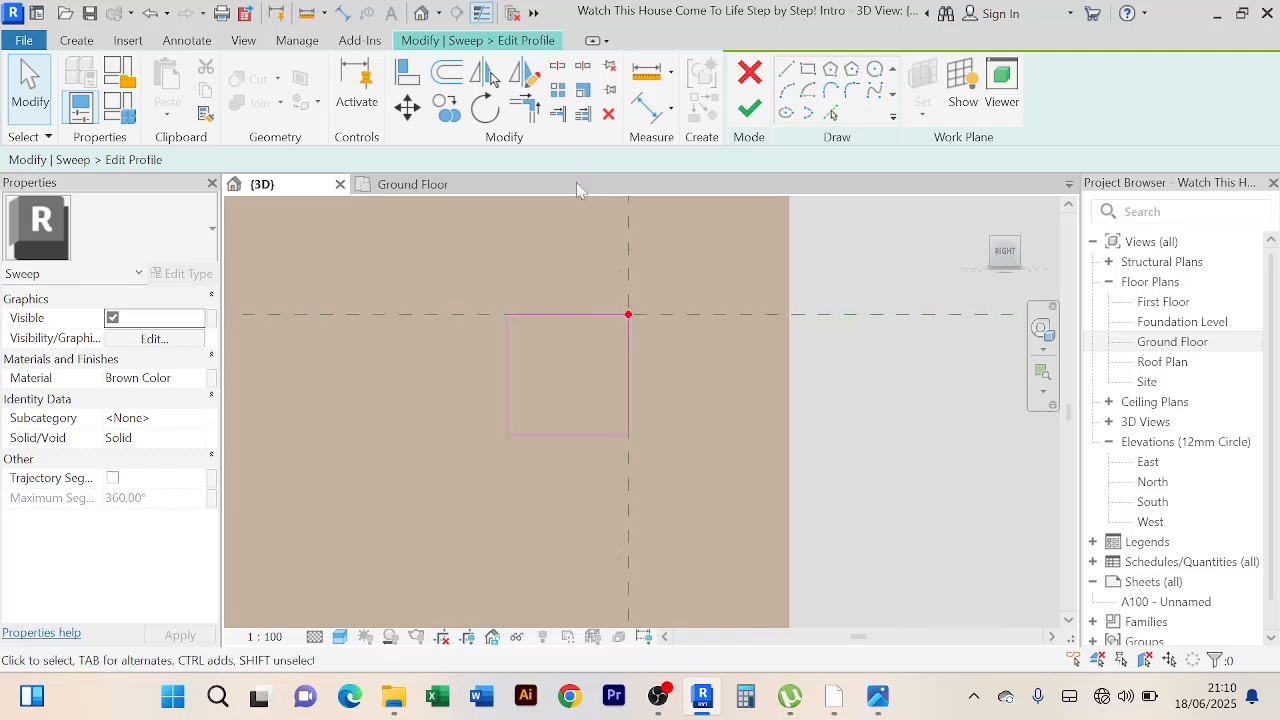
{"action": "left_click", "coordinate": [787, 70]}
{"action": "scroll", "coordinate": [504, 332], "scroll_direction": "up", "scroll_amount": 2}
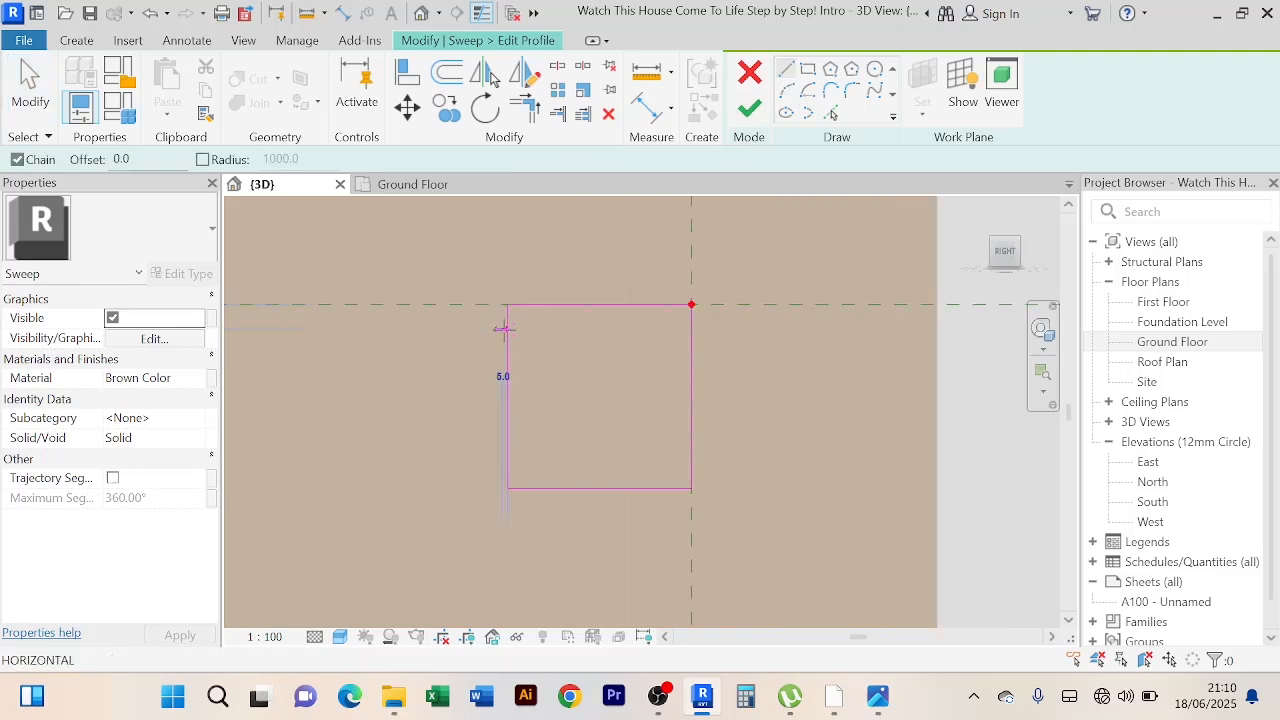
{"action": "left_click", "coordinate": [506, 330]}
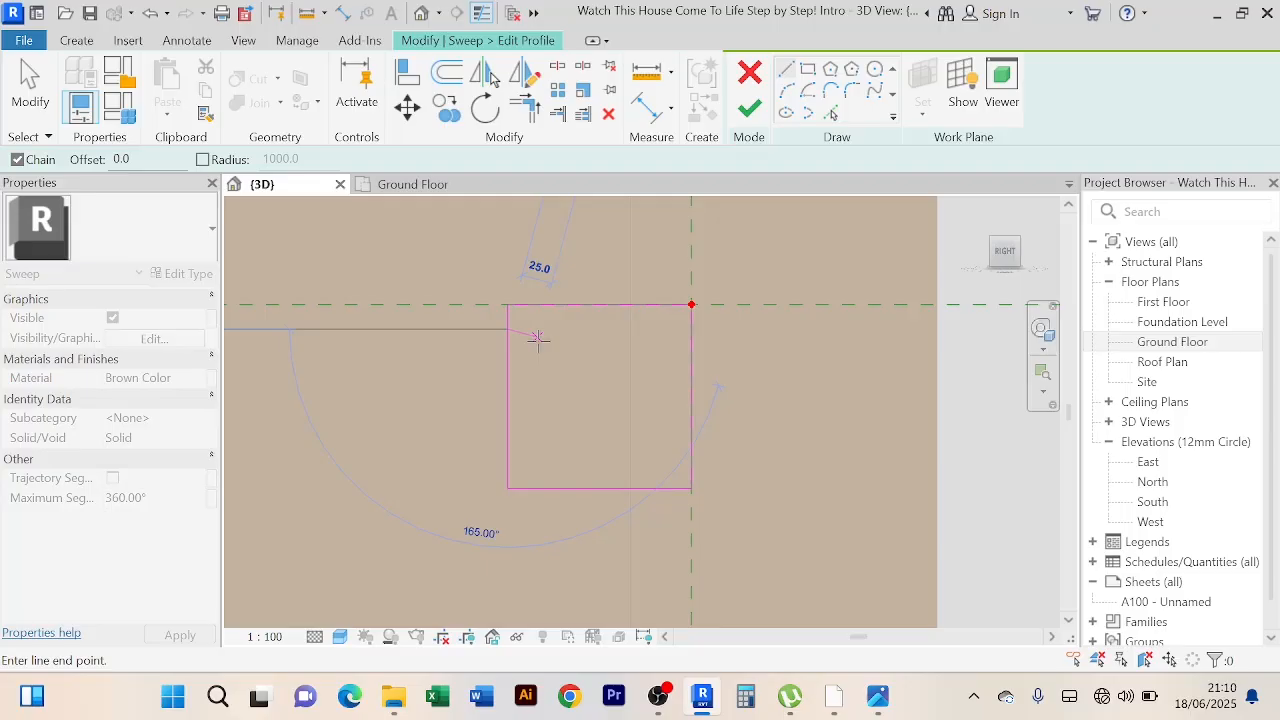
{"action": "left_click", "coordinate": [538, 339]}
{"action": "left_click", "coordinate": [547, 374]}
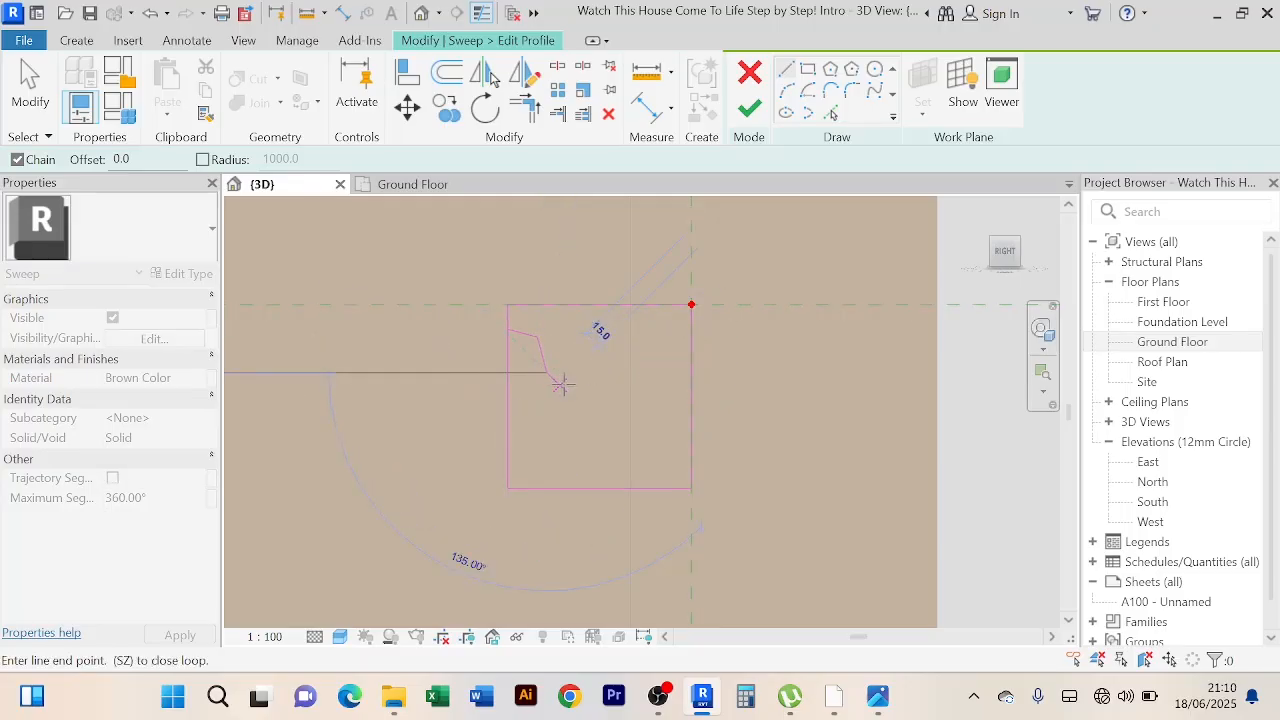
{"action": "left_click", "coordinate": [560, 385]}
{"action": "left_click", "coordinate": [561, 409]}
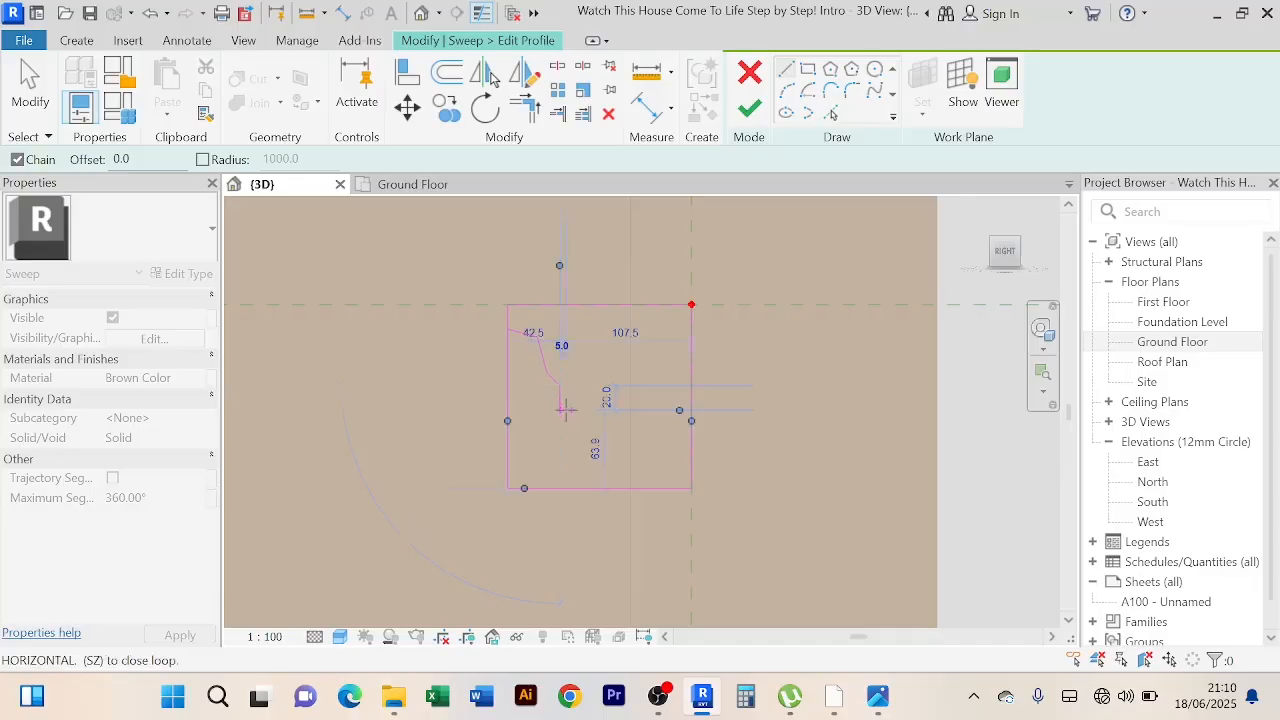
{"action": "left_click", "coordinate": [593, 419]}
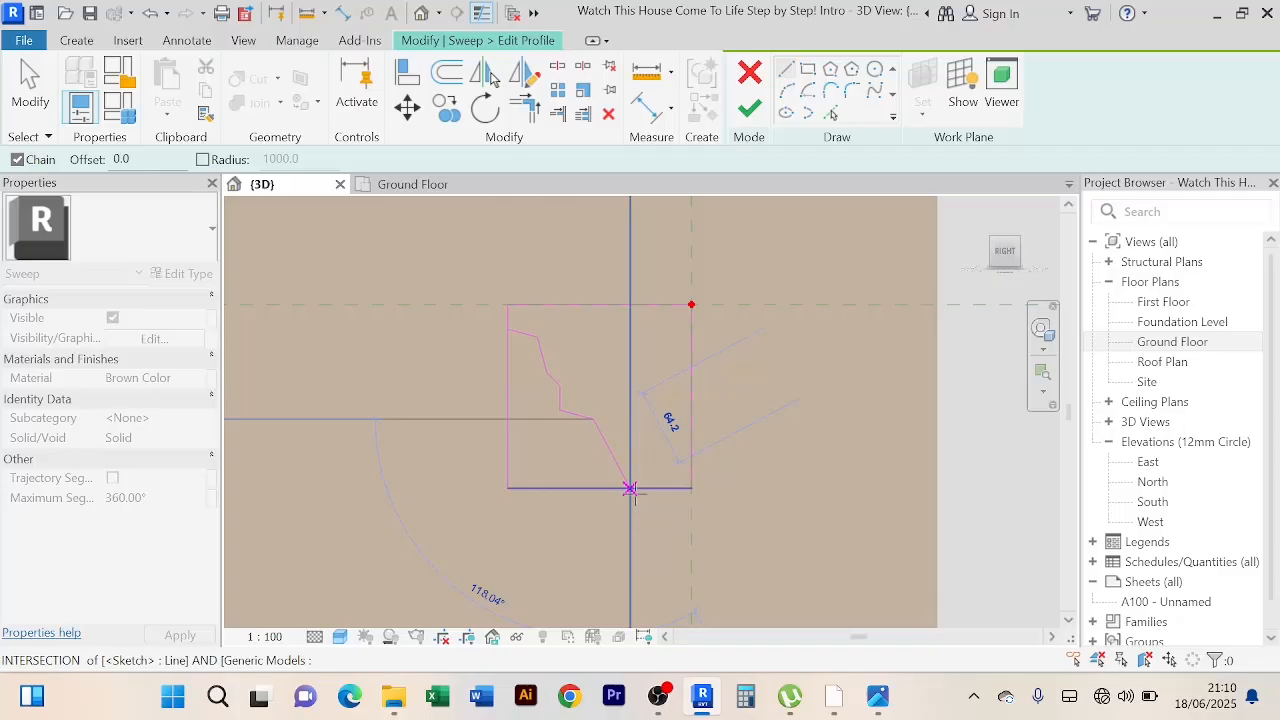
{"action": "left_click", "coordinate": [629, 489]}
{"action": "right_click", "coordinate": [438, 347]}
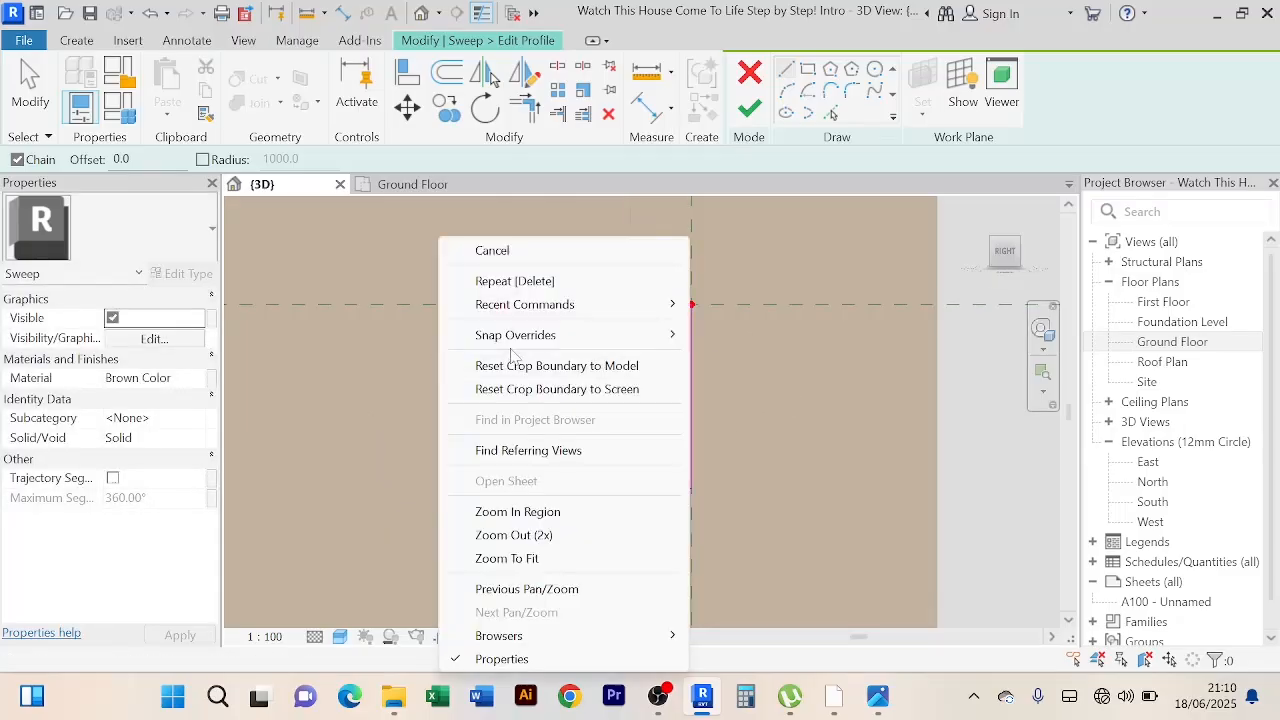
{"action": "left_click", "coordinate": [512, 252]}
Step: Trim the square's outer and bottom edges back to the stepped line and finish the profile sketch
{"action": "scroll", "coordinate": [516, 301], "scroll_direction": "up", "scroll_amount": 2}
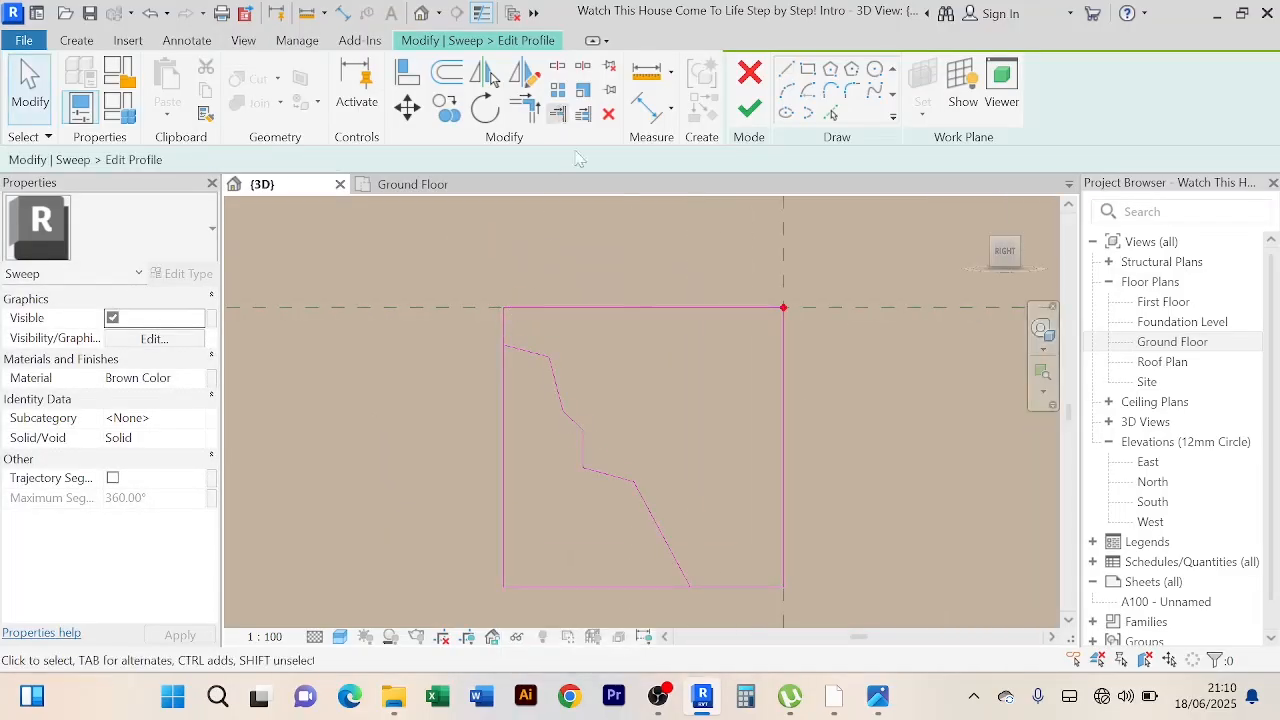
{"action": "middle_click_drag", "start_coordinate": [670, 504], "coordinate": [643, 434]}
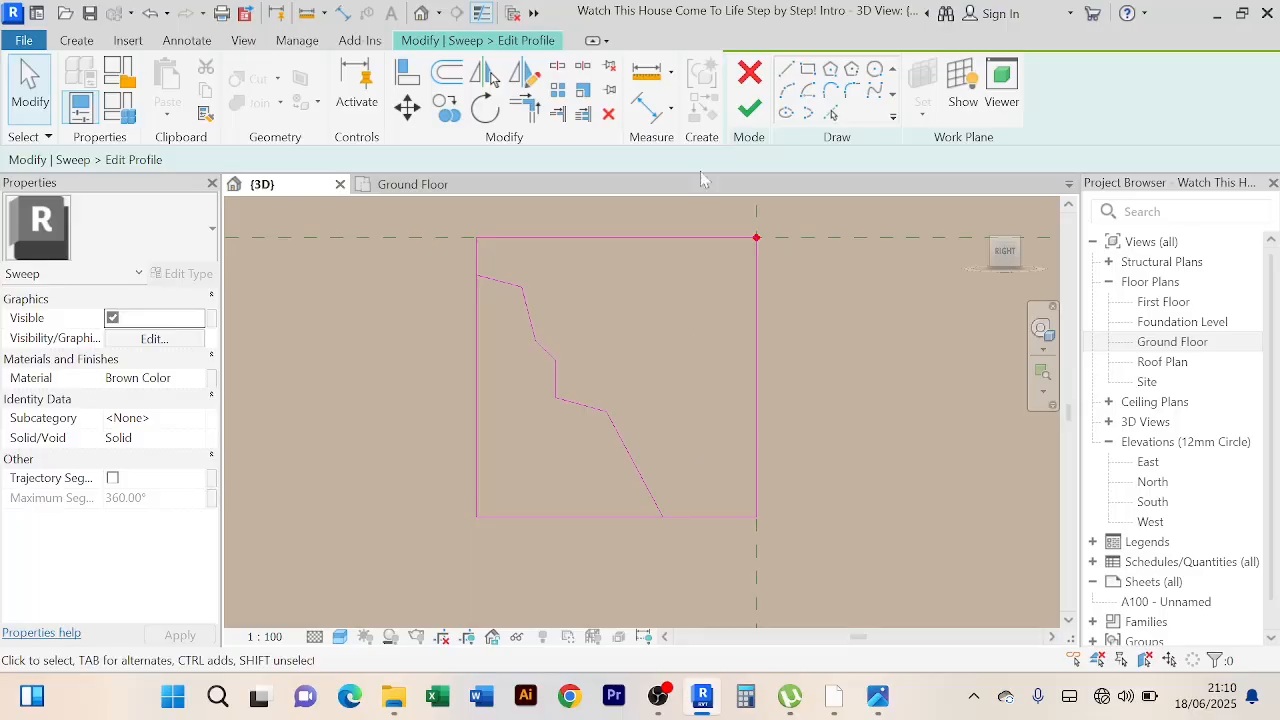
{"action": "left_click", "coordinate": [527, 108]}
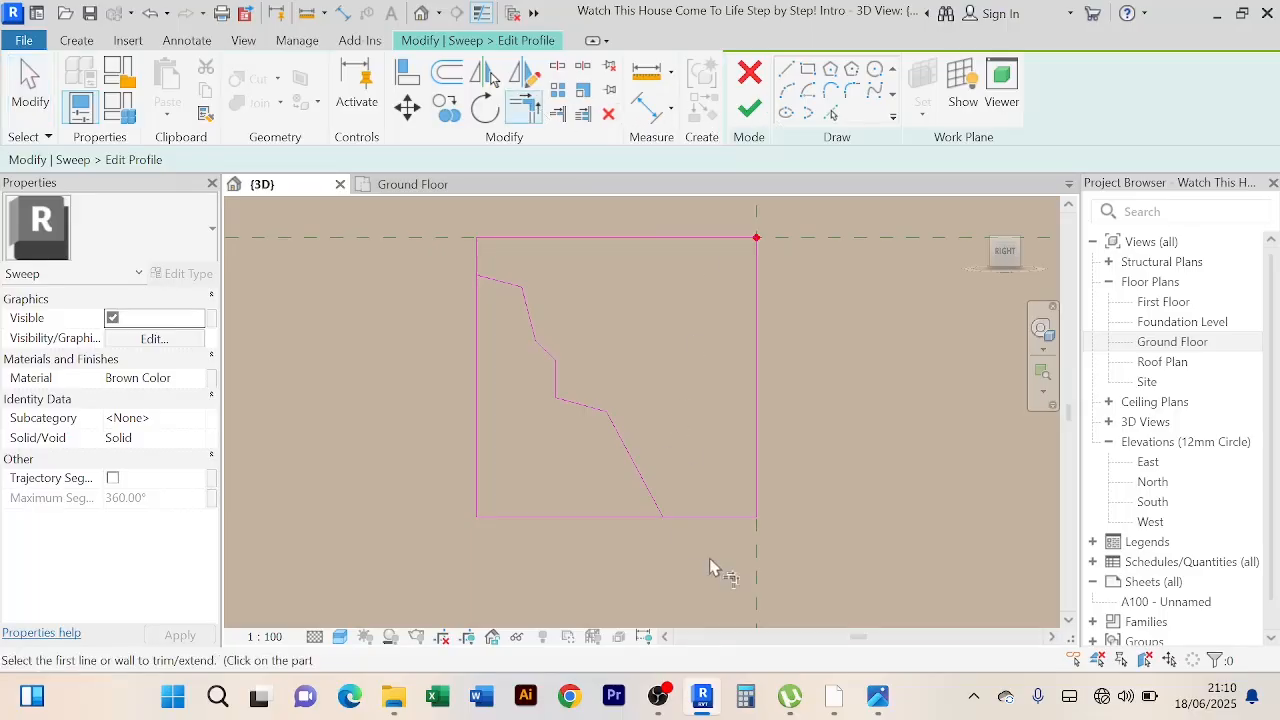
{"action": "left_click", "coordinate": [652, 492]}
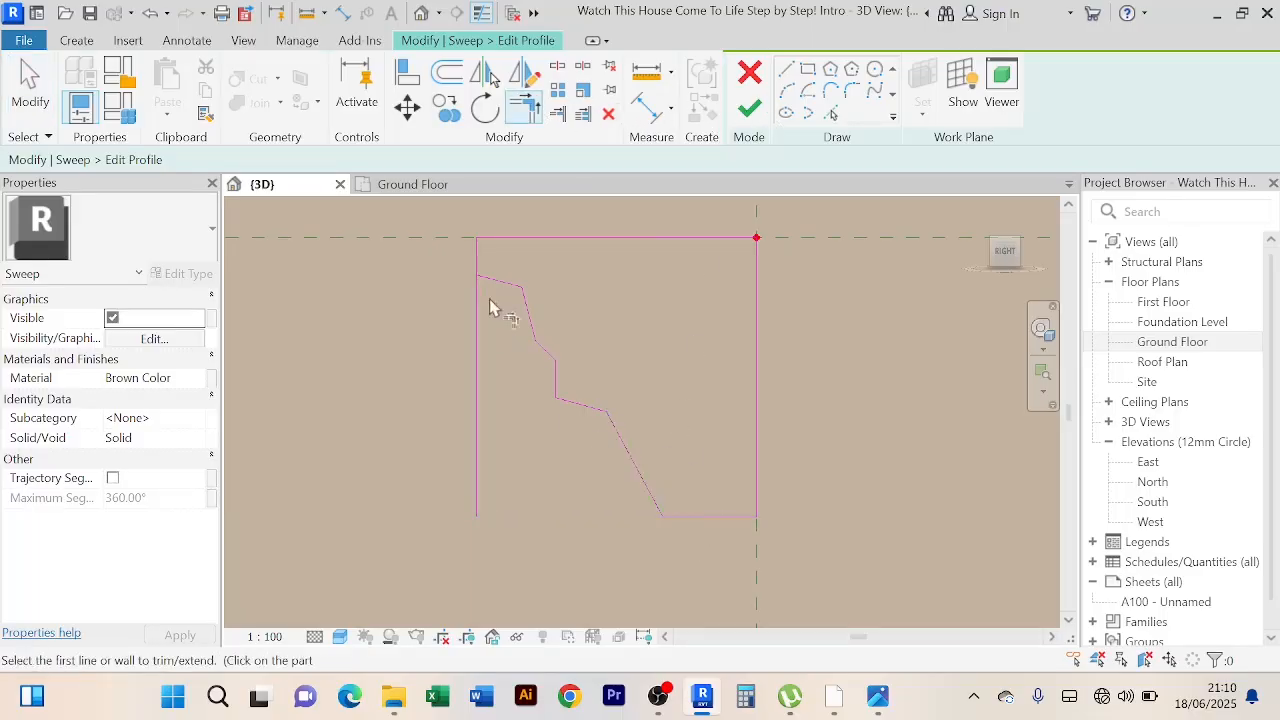
{"action": "scroll", "coordinate": [588, 309], "scroll_direction": "down", "scroll_amount": 7}
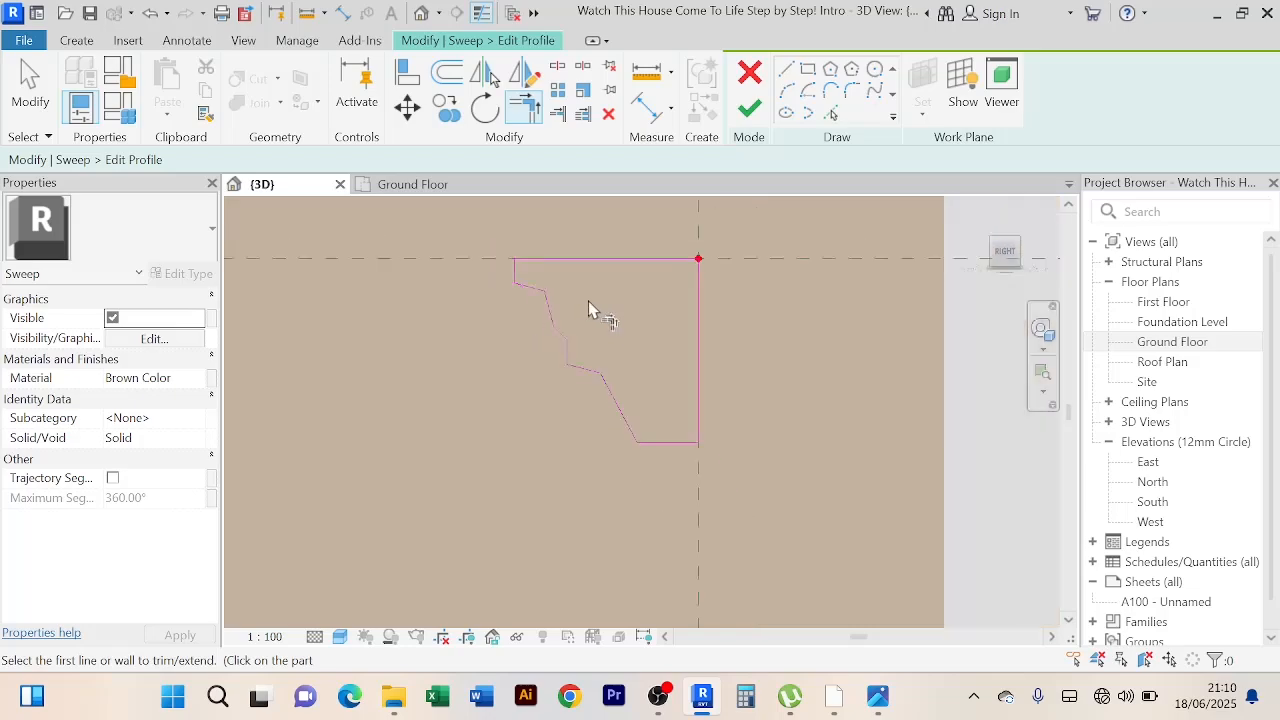
{"action": "left_click", "coordinate": [750, 110]}
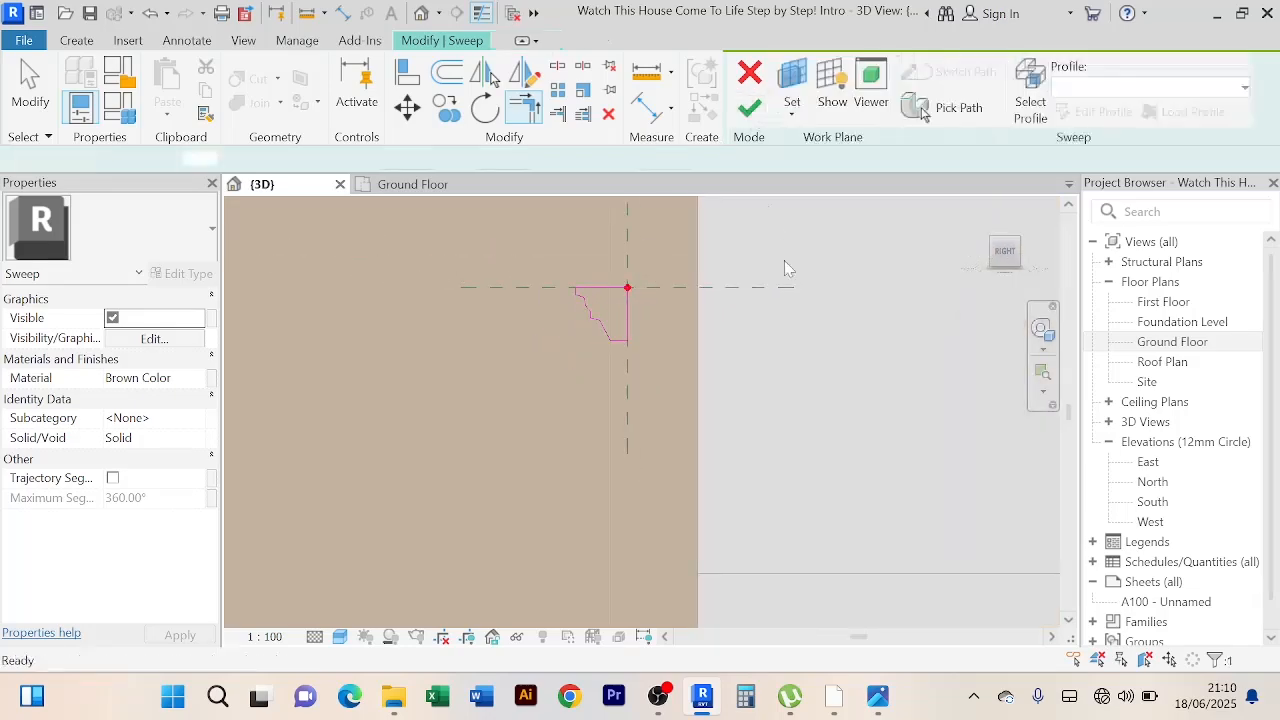
Step: Finish the moulding's sweep edit and close the in-place model
{"action": "left_click", "coordinate": [749, 108]}
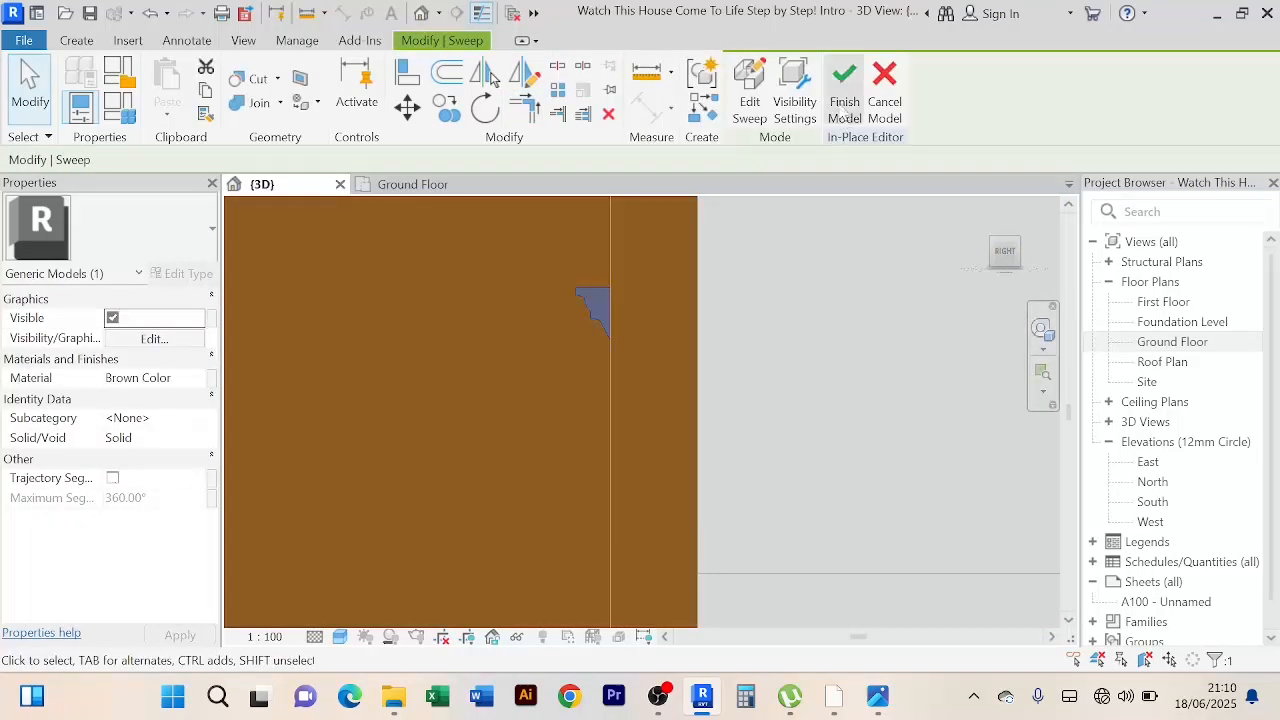
{"action": "left_click", "coordinate": [845, 88]}
{"action": "scroll", "coordinate": [760, 358], "scroll_direction": "down", "scroll_amount": 4}
{"action": "scroll", "coordinate": [634, 408], "scroll_direction": "down", "scroll_amount": 2}
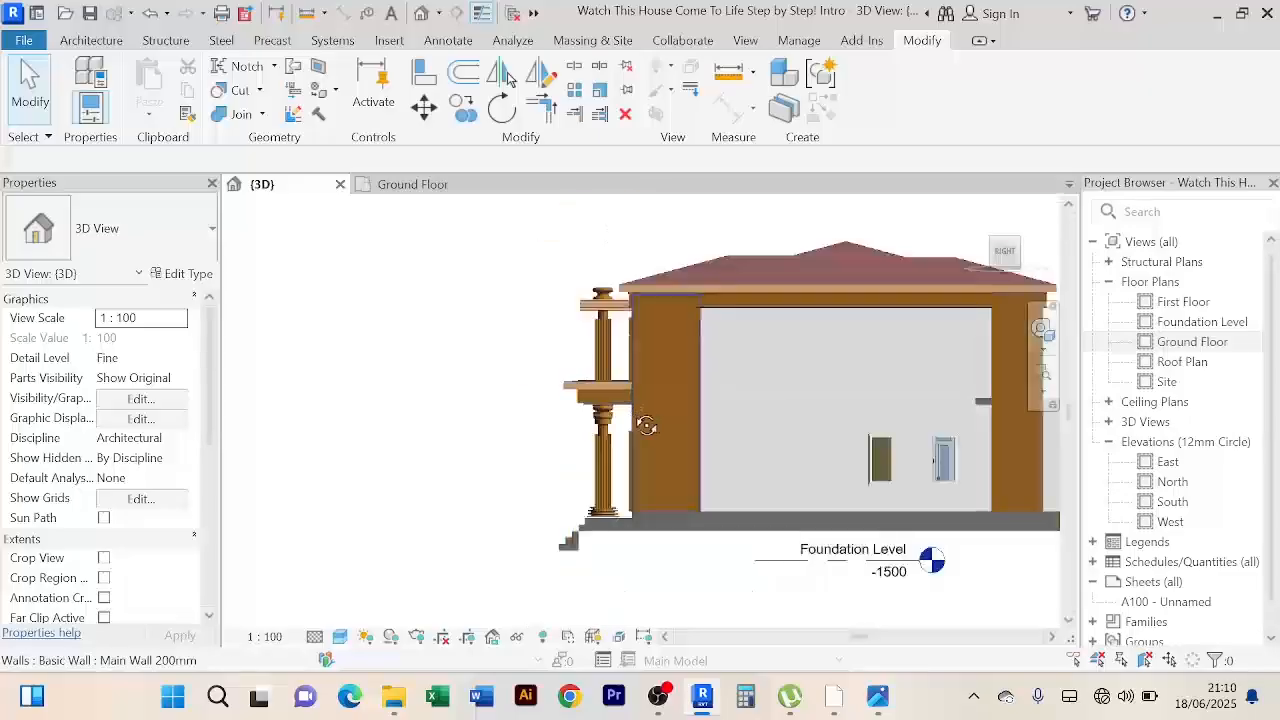
Step: Examine the stepped moulding between the upper window and the wall panel from the front, from below and at an angle
{"action": "middle_click_drag", "start_coordinate": [643, 427], "coordinate": [856, 442], "text": "shift"}
{"action": "middle_click_drag", "start_coordinate": [948, 514], "coordinate": [658, 531]}
{"action": "scroll", "coordinate": [700, 420], "scroll_direction": "up", "scroll_amount": 4}
{"action": "scroll", "coordinate": [589, 409], "scroll_direction": "up", "scroll_amount": 5}
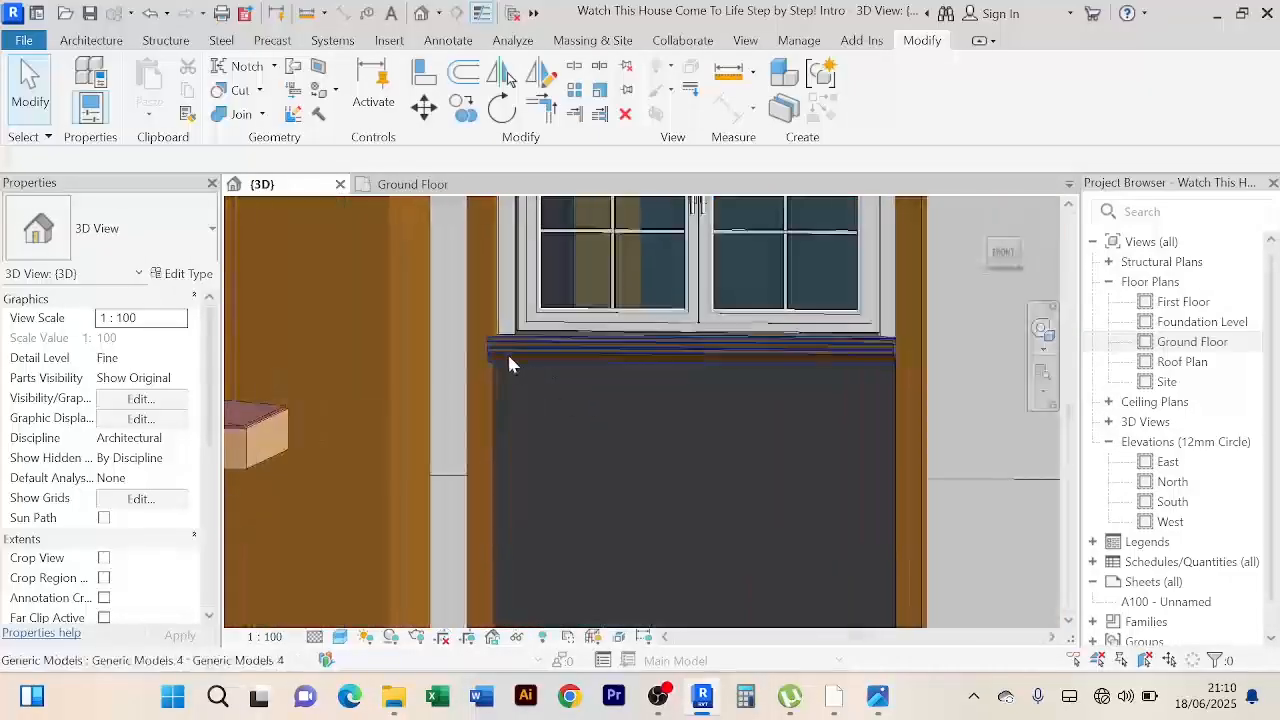
{"action": "scroll", "coordinate": [668, 423], "scroll_direction": "down", "scroll_amount": 3}
{"action": "middle_click_drag", "start_coordinate": [666, 449], "coordinate": [838, 364], "text": "shift"}
{"action": "middle_click_drag", "start_coordinate": [866, 461], "coordinate": [770, 583], "text": "shift"}
{"action": "scroll", "coordinate": [786, 357], "scroll_direction": "up", "scroll_amount": 4}
{"action": "scroll", "coordinate": [771, 432], "scroll_direction": "down", "scroll_amount": 4}
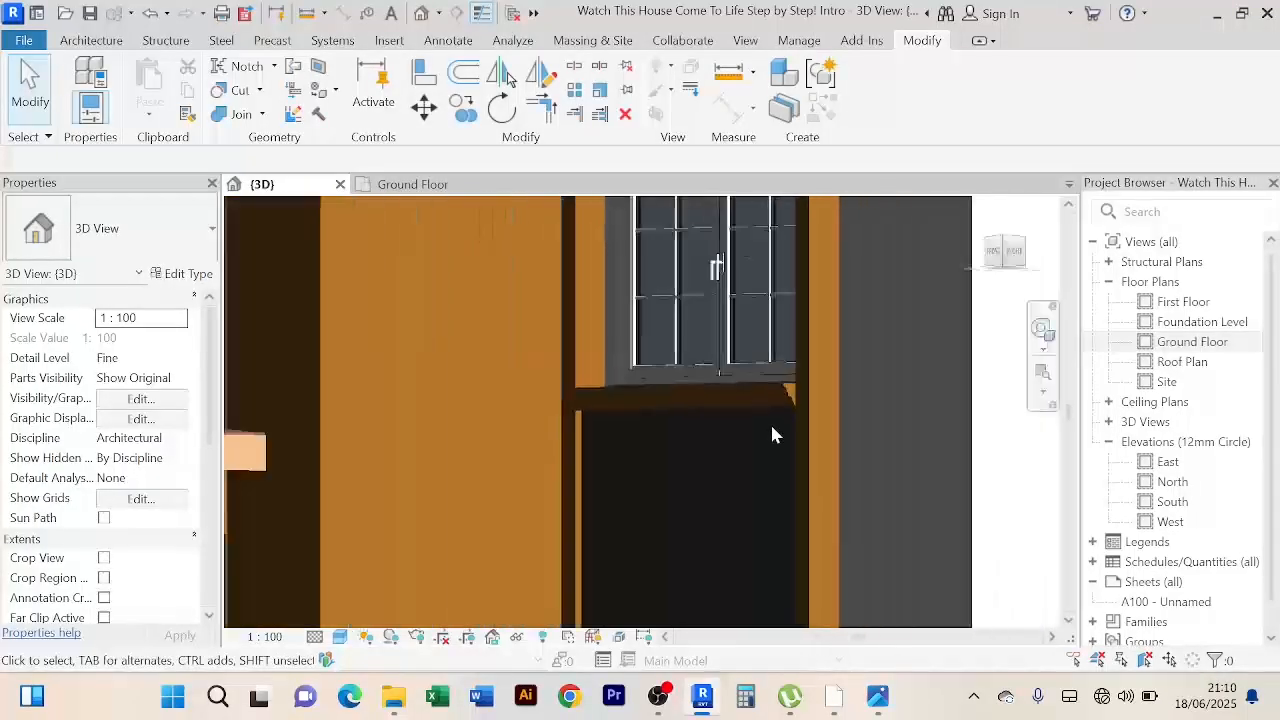
{"action": "middle_click_drag", "start_coordinate": [771, 432], "coordinate": [500, 480], "text": "shift"}
{"action": "scroll", "coordinate": [839, 436], "scroll_direction": "down", "scroll_amount": 3}
{"action": "scroll", "coordinate": [897, 430], "scroll_direction": "down", "scroll_amount": 3}
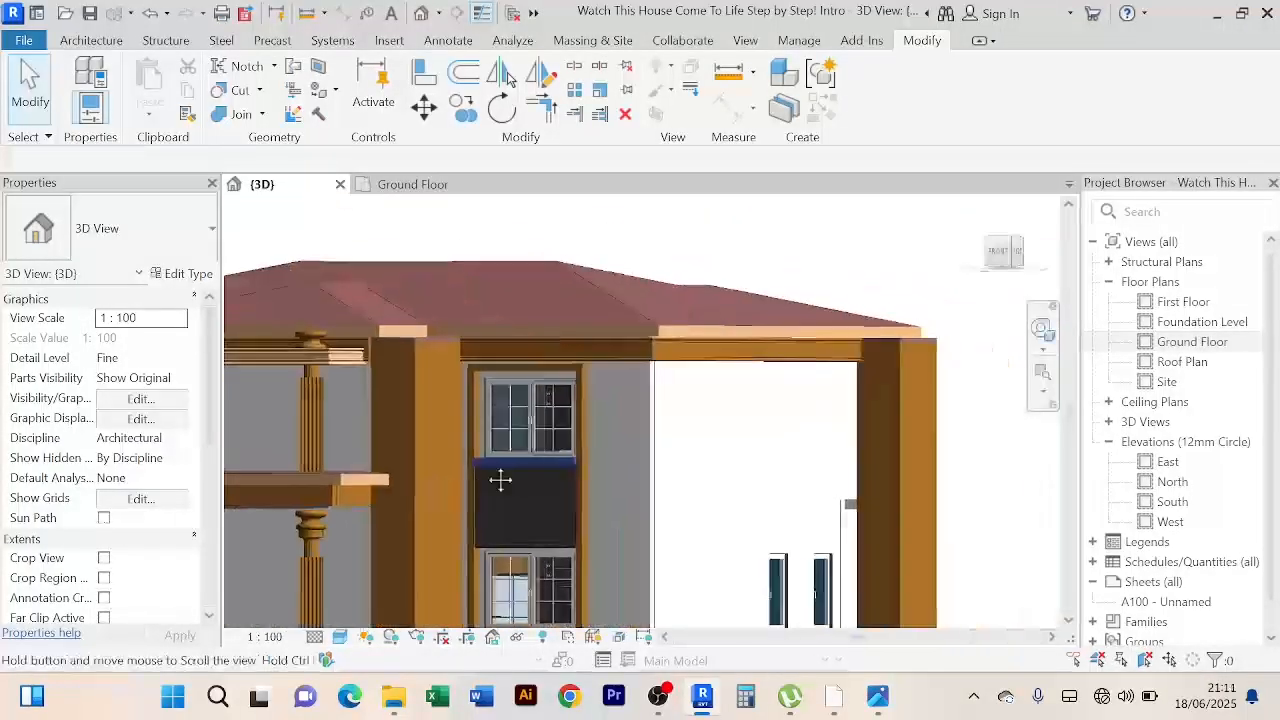
{"action": "scroll", "coordinate": [691, 516], "scroll_direction": "up", "scroll_amount": 3}
{"action": "middle_click_drag", "start_coordinate": [691, 516], "coordinate": [778, 500], "text": "shift"}
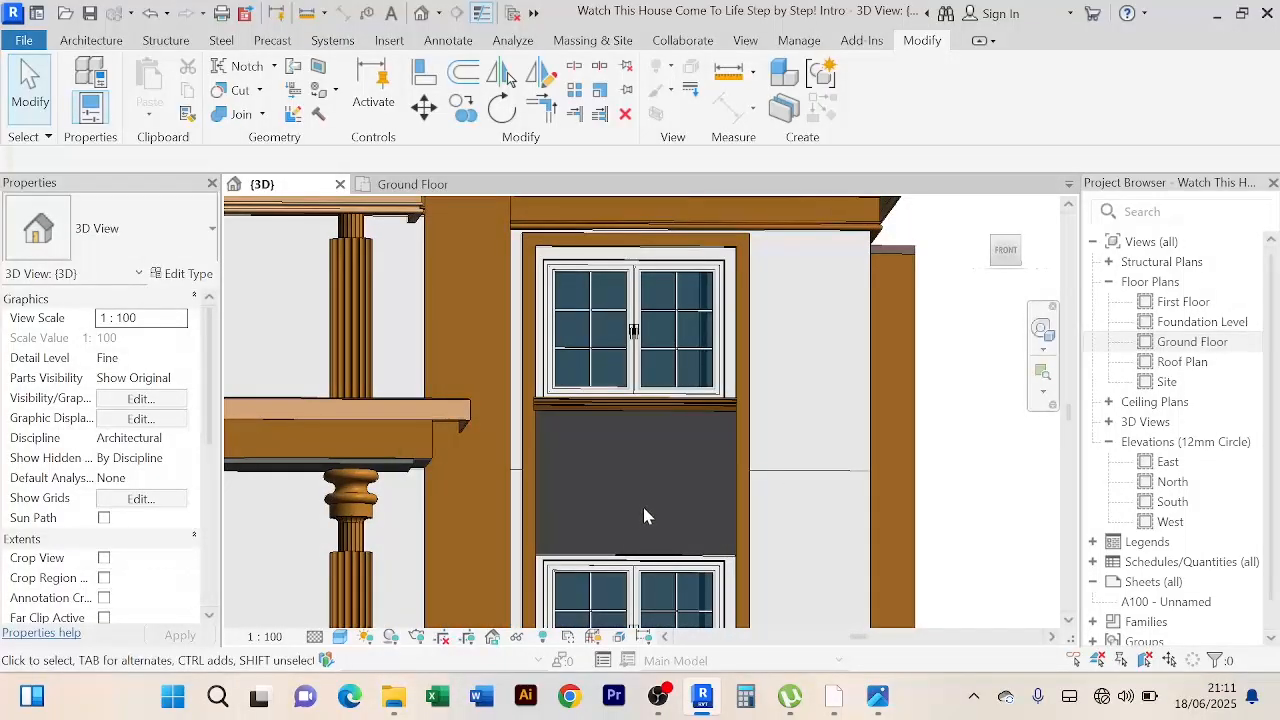
{"action": "scroll", "coordinate": [642, 504], "scroll_direction": "up", "scroll_amount": 2}
Step: Reopen the moulding beneath the upper window for in-place editing and start editing its sweep path
{"action": "left_click", "coordinate": [723, 400]}
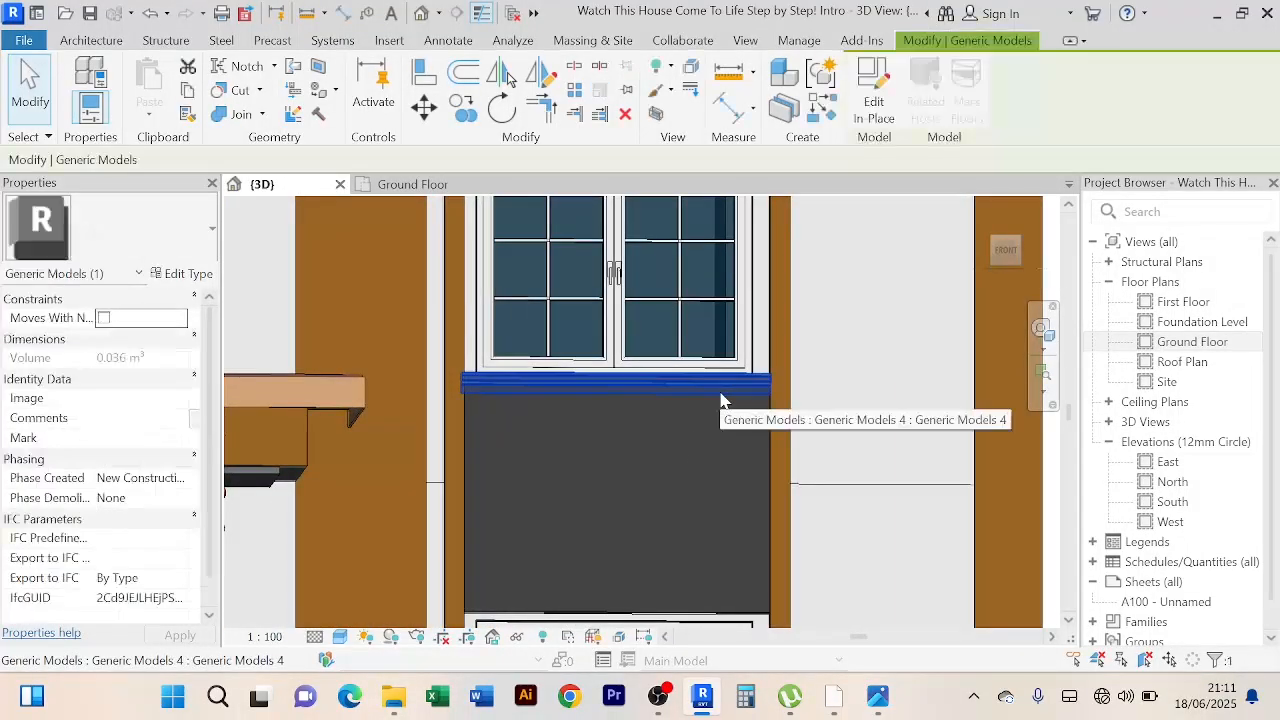
{"action": "left_click", "coordinate": [872, 95]}
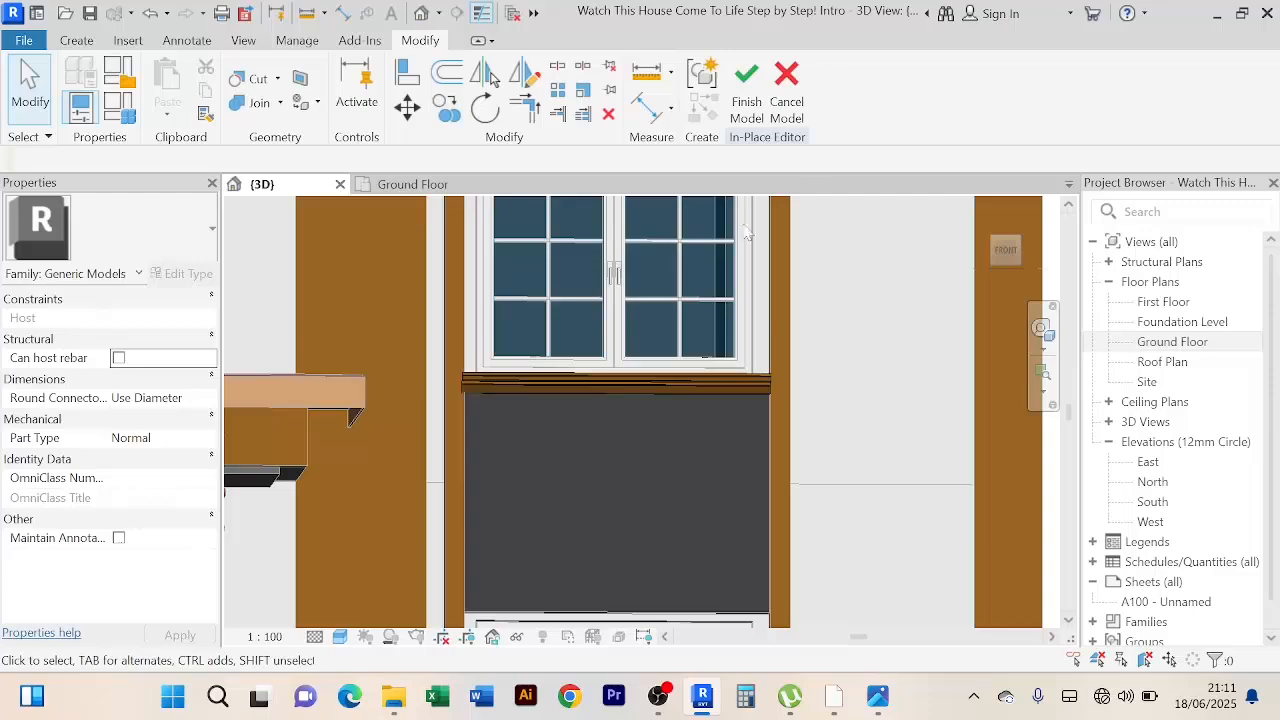
{"action": "left_click", "coordinate": [692, 384]}
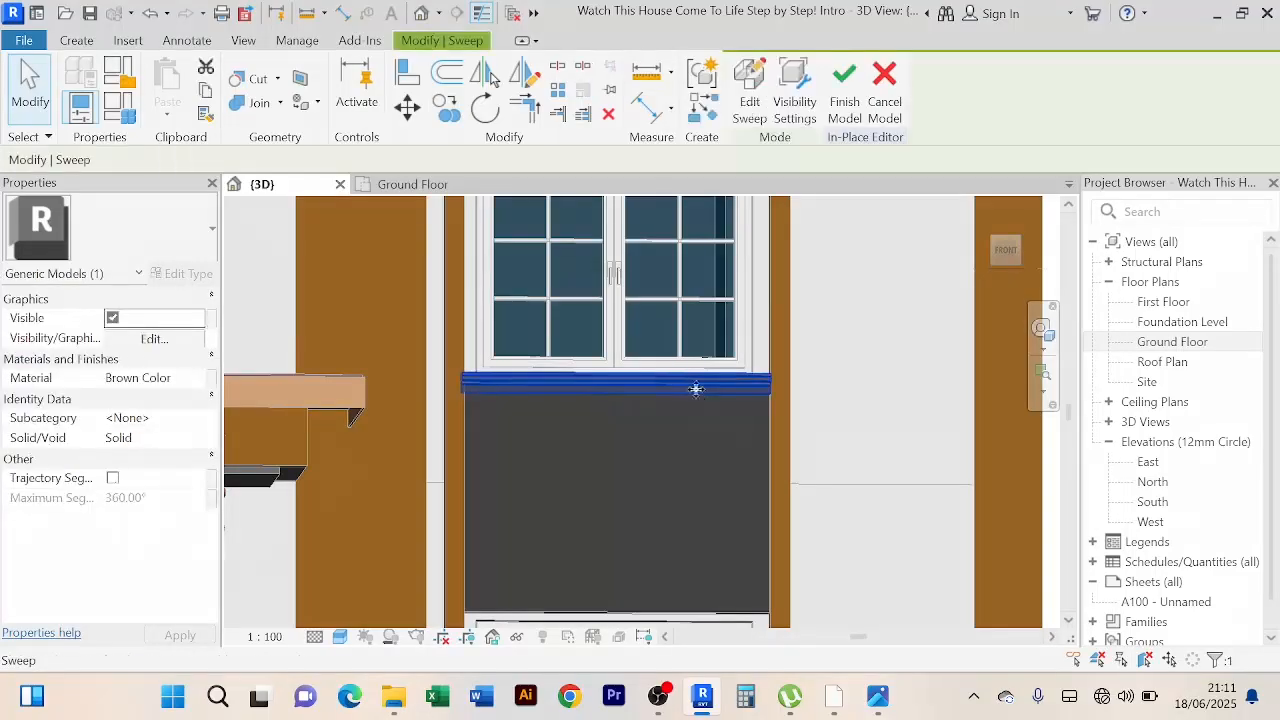
{"action": "left_click", "coordinate": [750, 100]}
{"action": "left_click", "coordinate": [922, 110]}
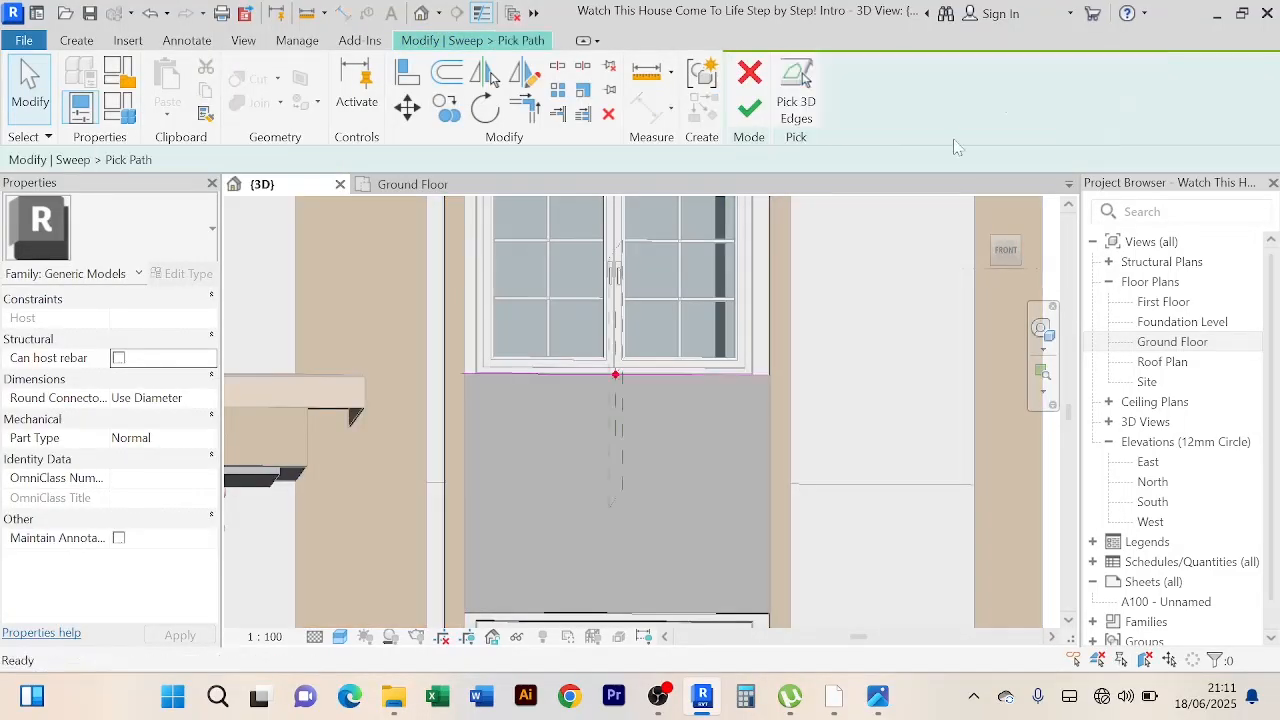
Step: Add the panel's right, left and bottom 3D edges to the sweep path
{"action": "left_click", "coordinate": [810, 118]}
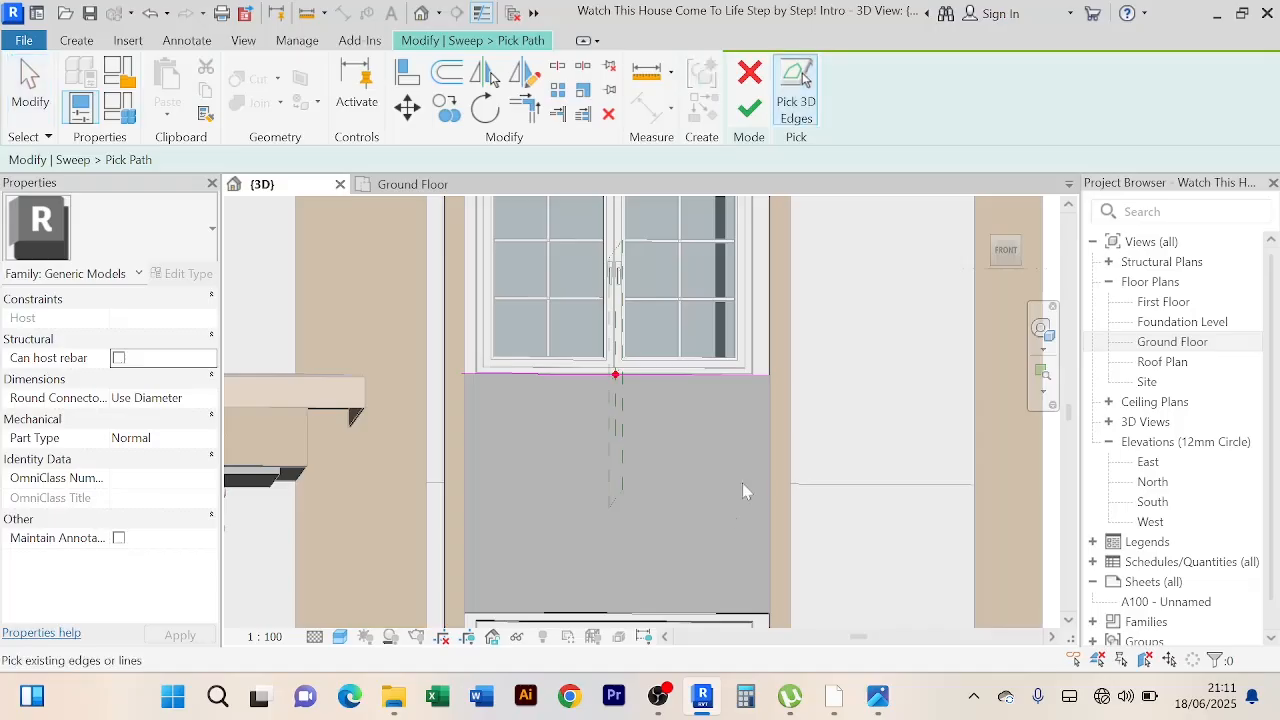
{"action": "left_click", "coordinate": [776, 500]}
{"action": "left_click", "coordinate": [467, 477]}
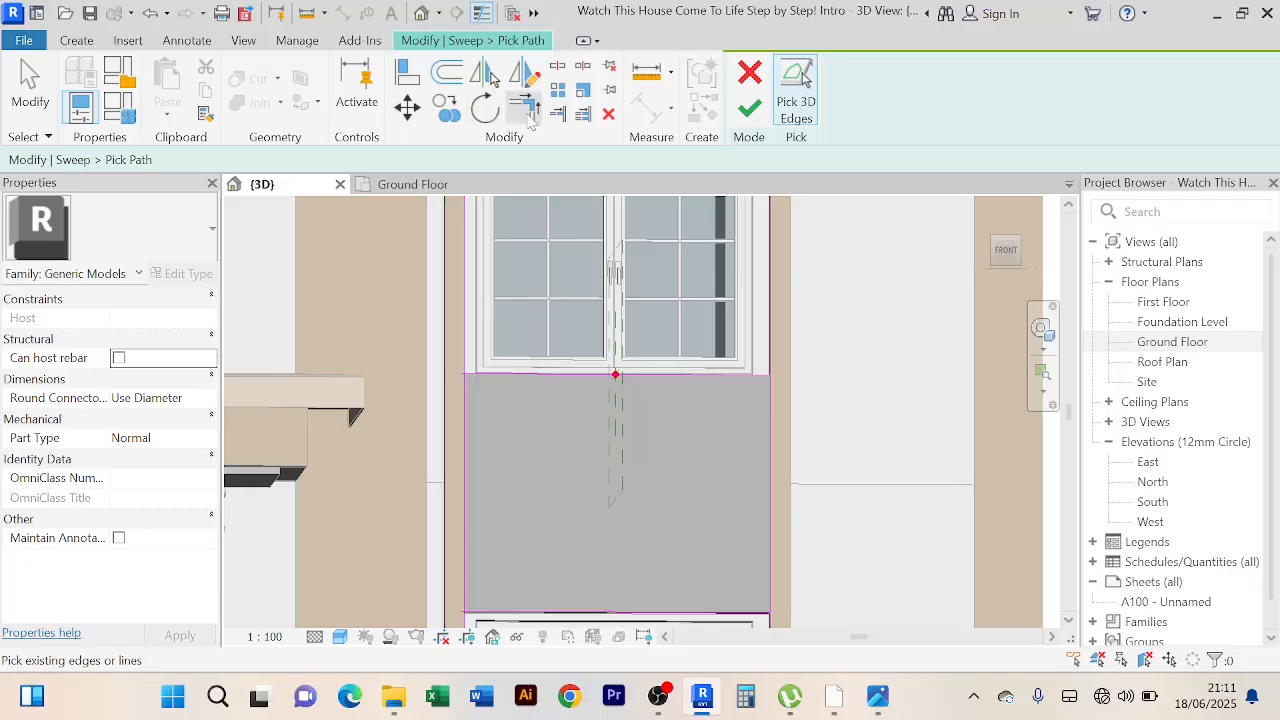
Step: Try to trim the top path line and the left path line to a corner at the panel's upper left
{"action": "left_click", "coordinate": [526, 110]}
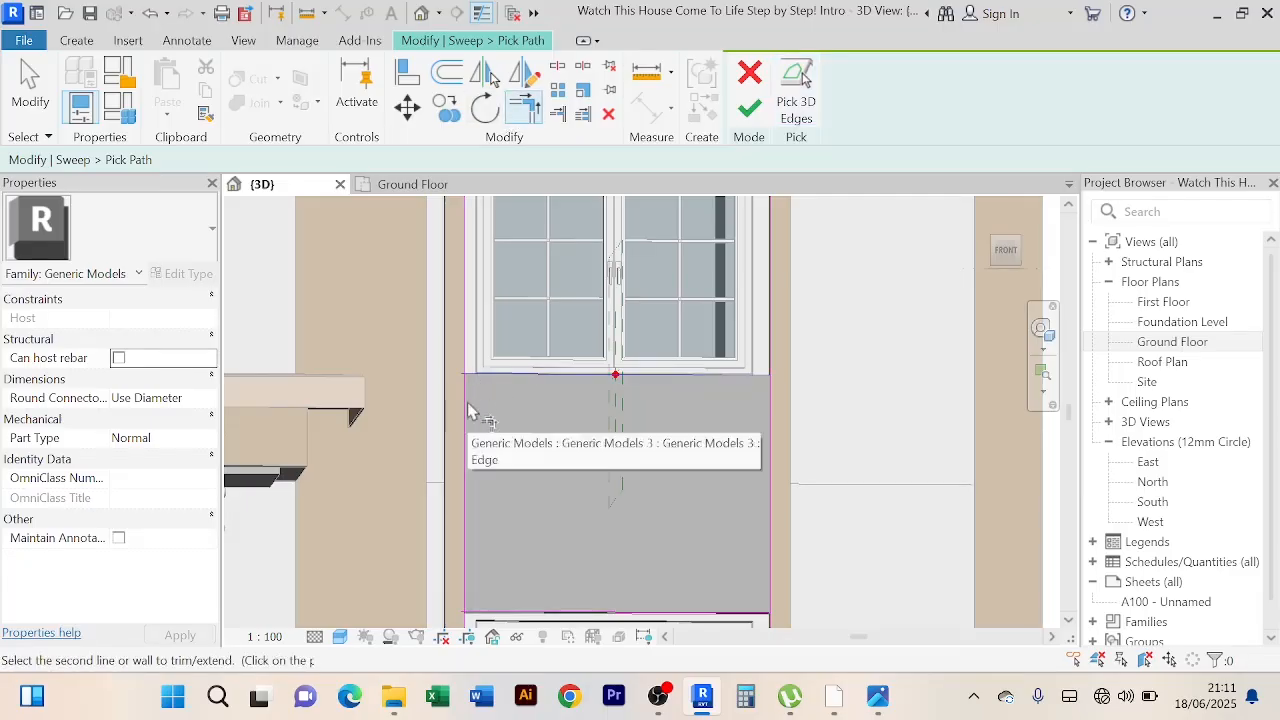
{"action": "left_click", "coordinate": [464, 410]}
{"action": "scroll", "coordinate": [465, 405], "scroll_direction": "up", "scroll_amount": 2}
{"action": "left_click", "coordinate": [464, 393]}
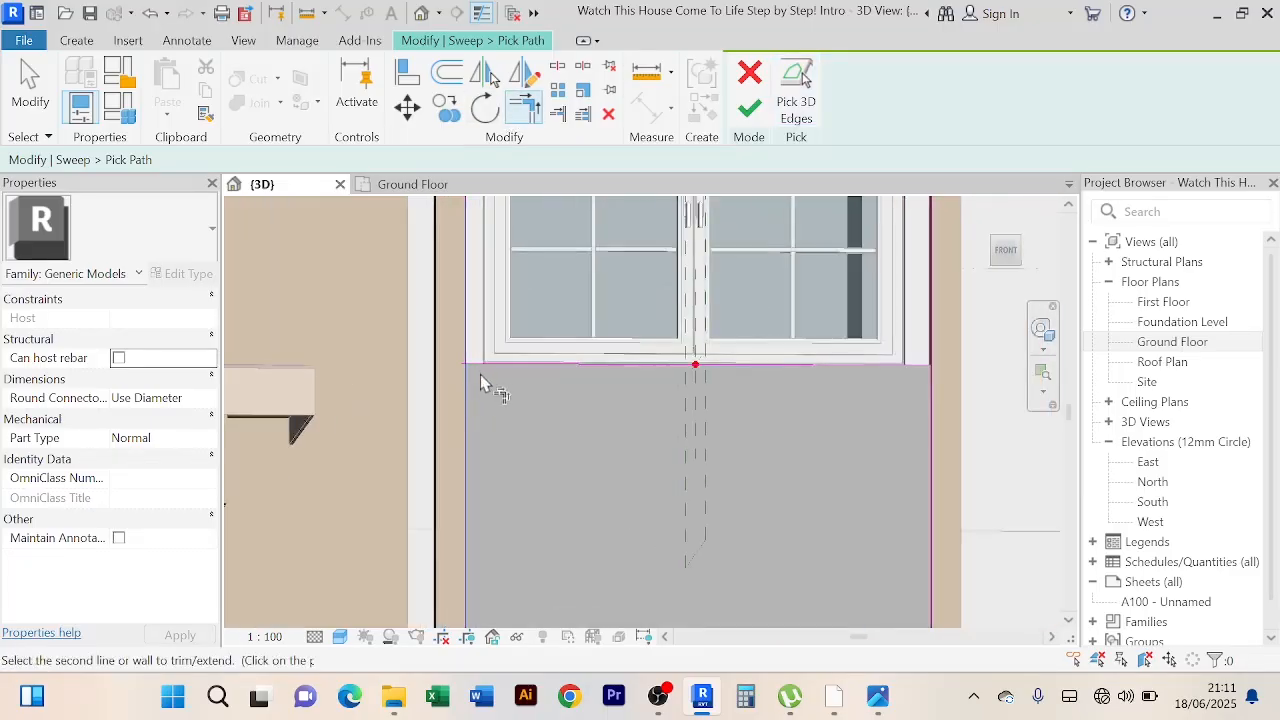
{"action": "scroll", "coordinate": [487, 408], "scroll_direction": "up", "scroll_amount": 1}
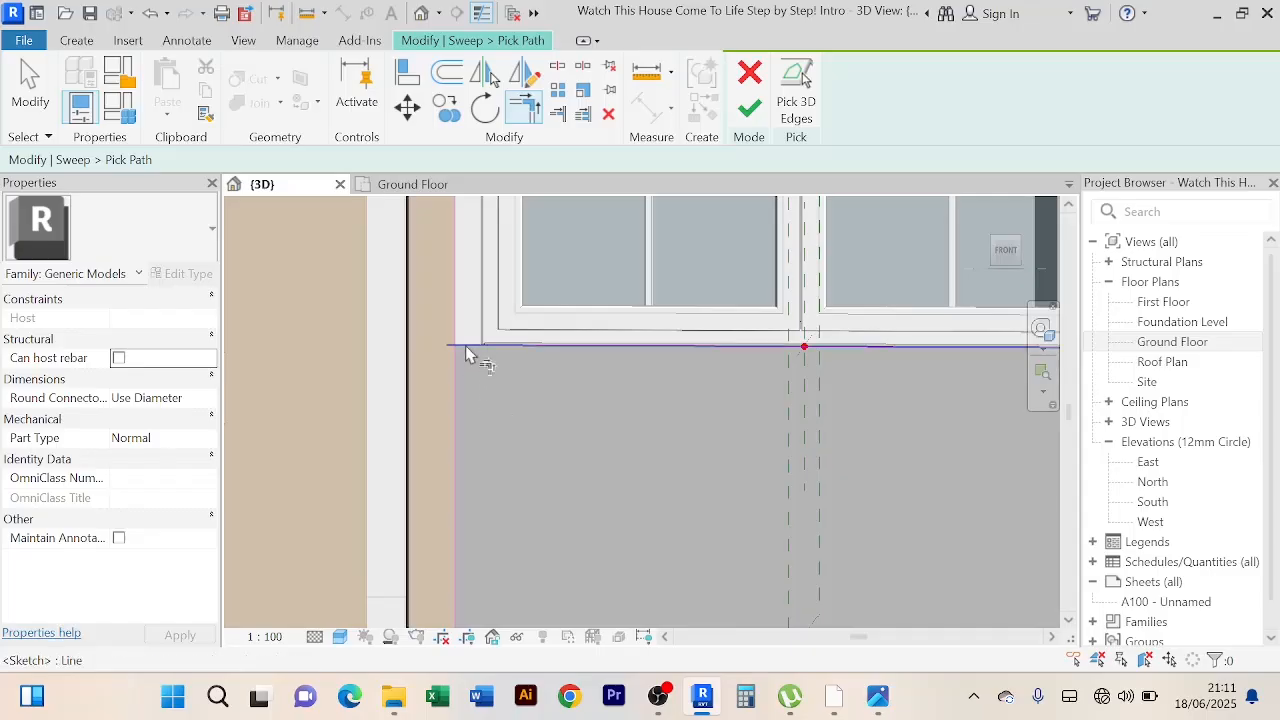
{"action": "left_click", "coordinate": [468, 354]}
{"action": "scroll", "coordinate": [496, 378], "scroll_direction": "up", "scroll_amount": 3}
{"action": "middle_click_drag", "start_coordinate": [496, 377], "coordinate": [512, 432]}
{"action": "scroll", "coordinate": [484, 399], "scroll_direction": "up", "scroll_amount": 3}
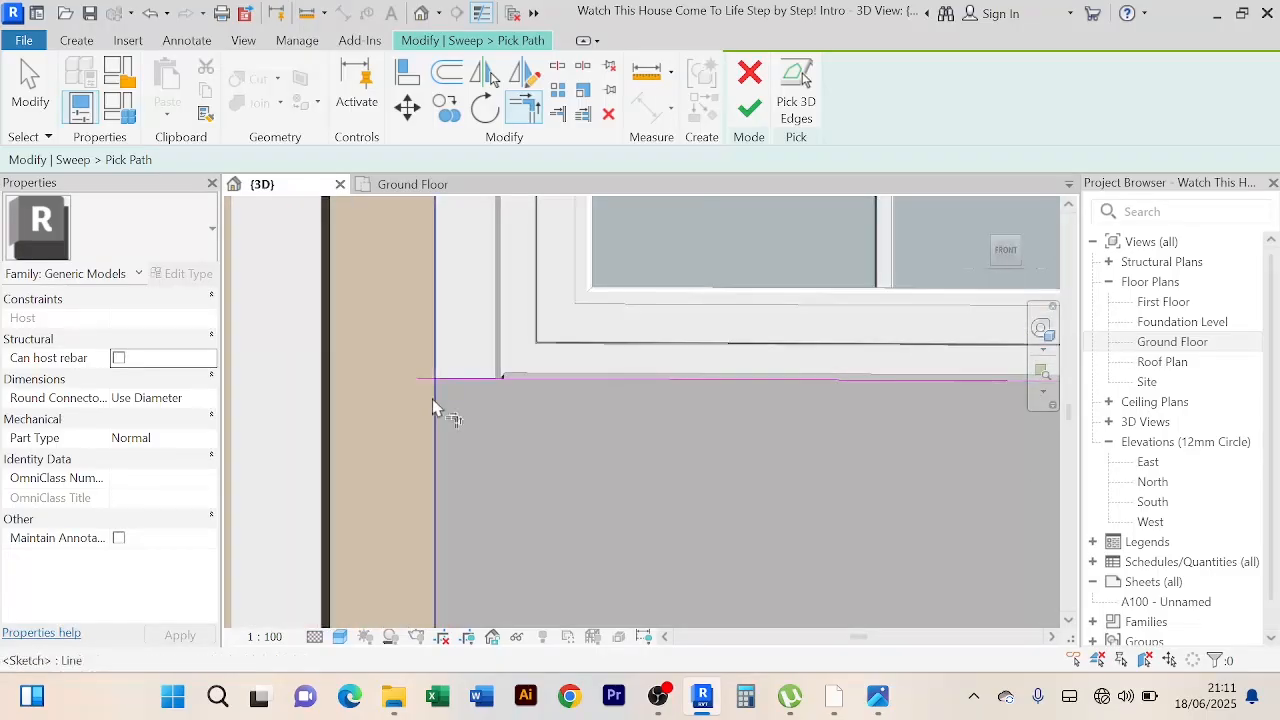
Step: Trim the top path line and the right path line to a corner at the panel's upper right
{"action": "scroll", "coordinate": [474, 403], "scroll_direction": "down", "scroll_amount": 3}
{"action": "scroll", "coordinate": [968, 488], "scroll_direction": "down", "scroll_amount": 2}
{"action": "middle_click_drag", "start_coordinate": [945, 483], "coordinate": [598, 430]}
{"action": "scroll", "coordinate": [672, 418], "scroll_direction": "up", "scroll_amount": 2}
{"action": "left_click", "coordinate": [756, 360]}
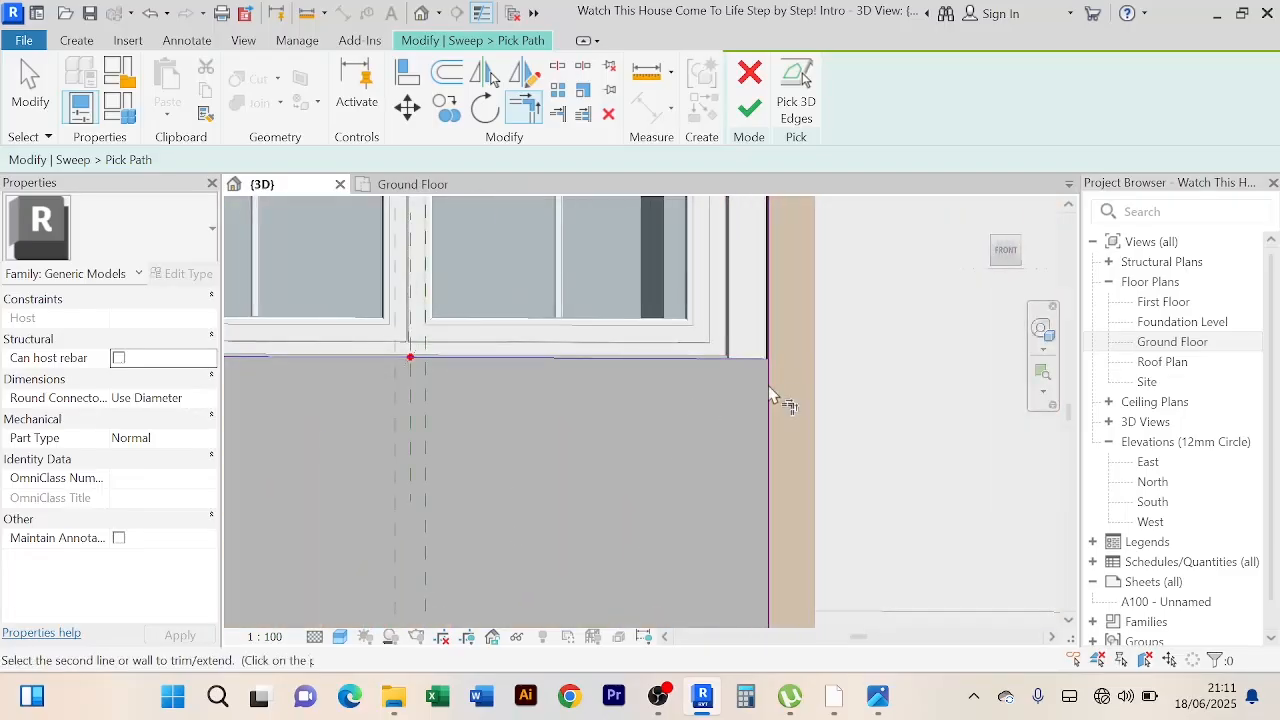
{"action": "left_click", "coordinate": [770, 395]}
{"action": "scroll", "coordinate": [780, 385], "scroll_direction": "up", "scroll_amount": 2}
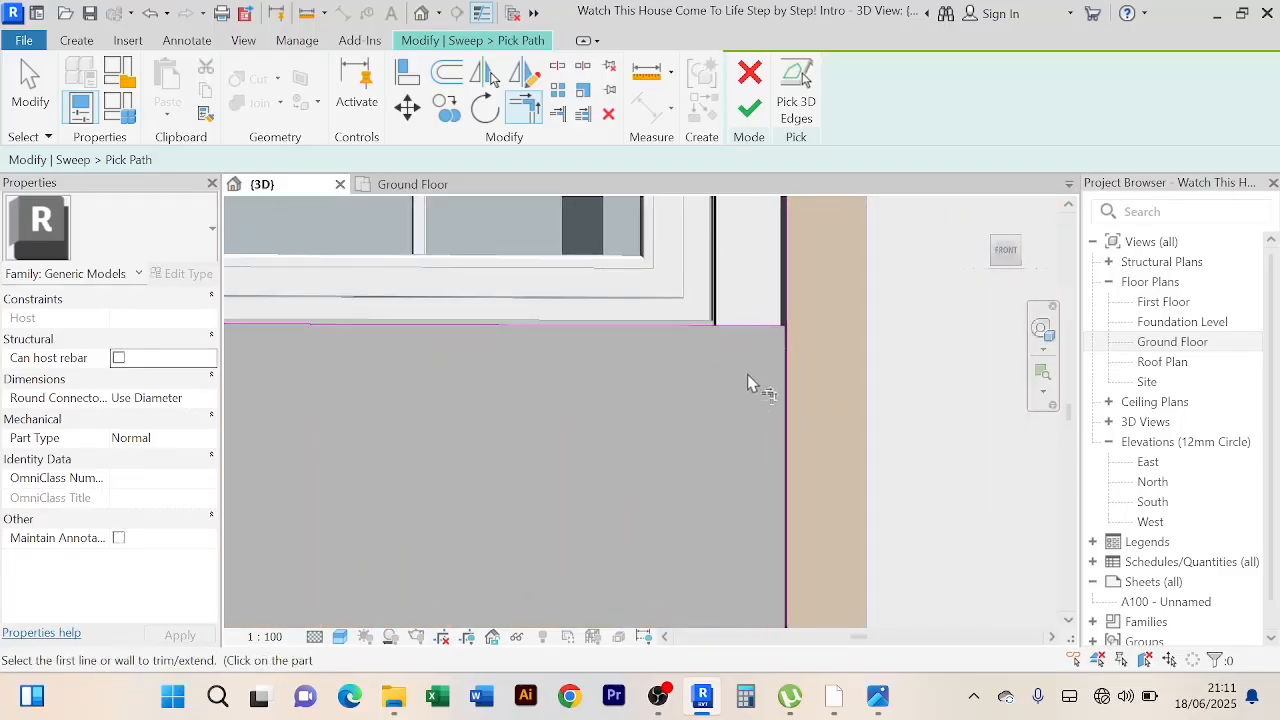
{"action": "scroll", "coordinate": [750, 380], "scroll_direction": "up", "scroll_amount": 5}
{"action": "scroll", "coordinate": [750, 380], "scroll_direction": "down", "scroll_amount": 4}
{"action": "scroll", "coordinate": [752, 388], "scroll_direction": "down", "scroll_amount": 2}
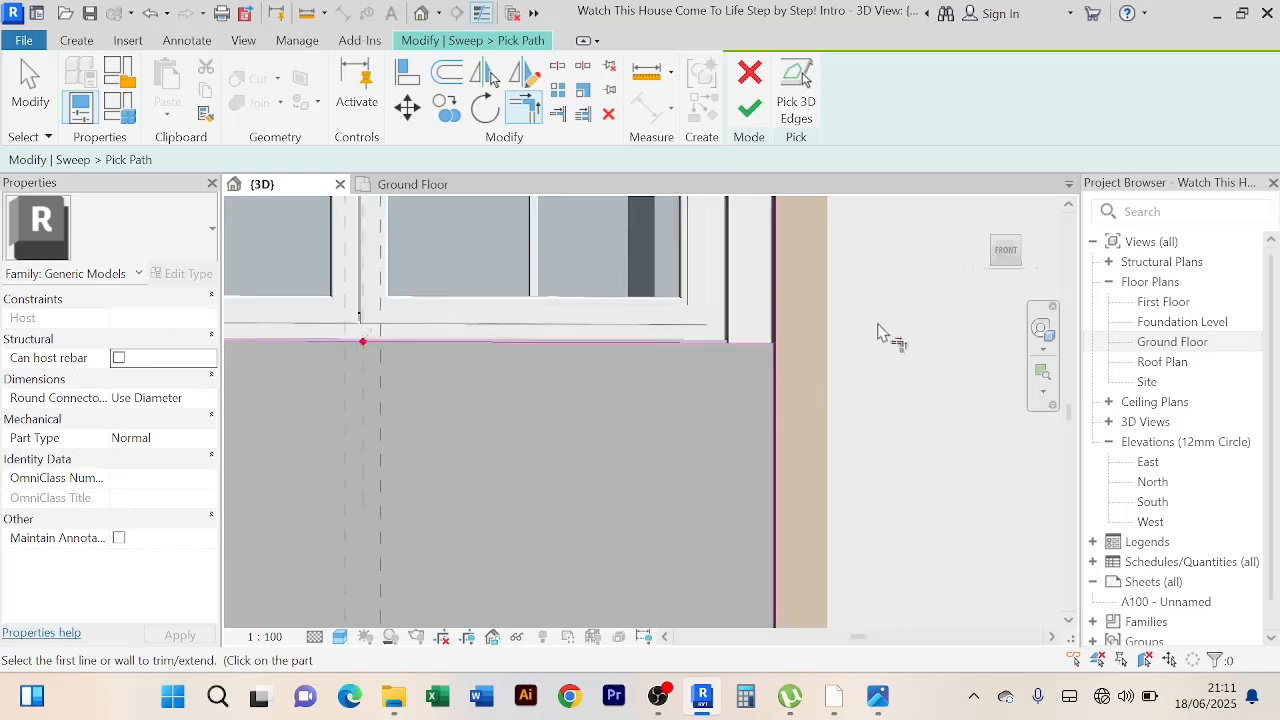
Step: Leave the trim command and delete the picked side and bottom path lines, keeping only the top line
{"action": "right_click", "coordinate": [880, 337]}
{"action": "left_click", "coordinate": [930, 278]}
{"action": "right_click", "coordinate": [900, 281]}
{"action": "left_click", "coordinate": [940, 250]}
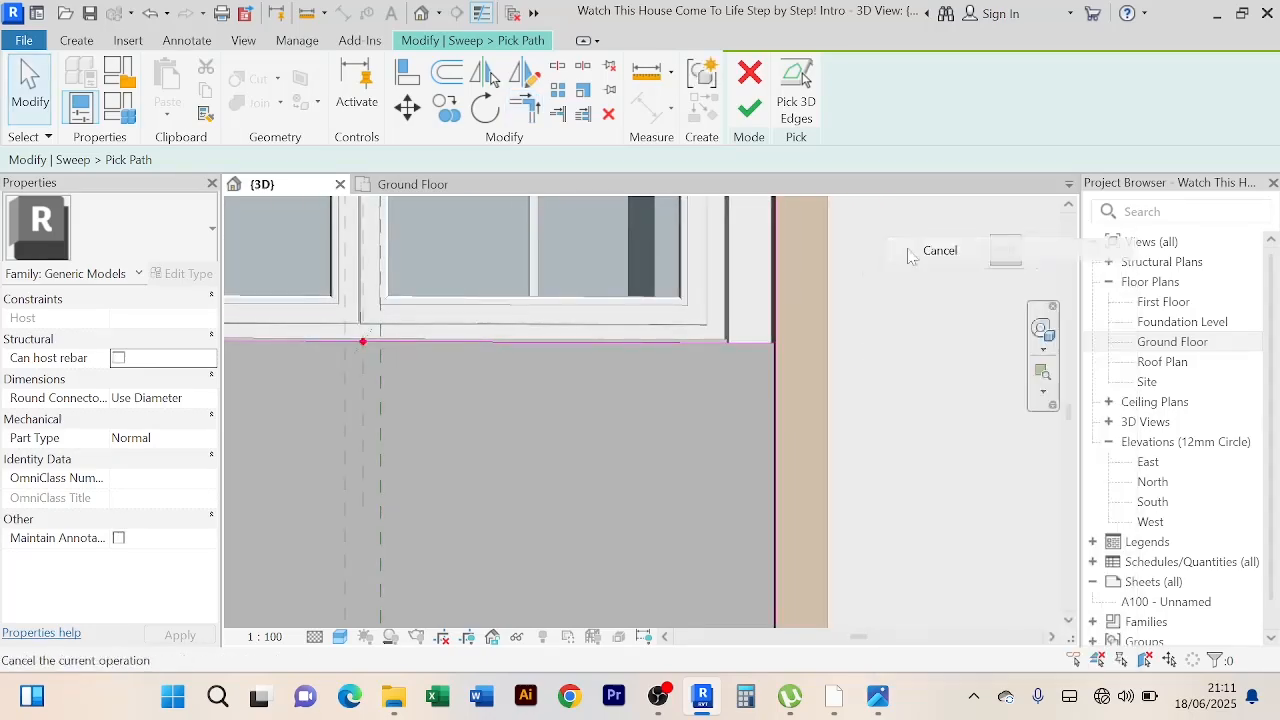
{"action": "left_click", "coordinate": [779, 275]}
{"action": "scroll", "coordinate": [780, 269], "scroll_direction": "down", "scroll_amount": 3}
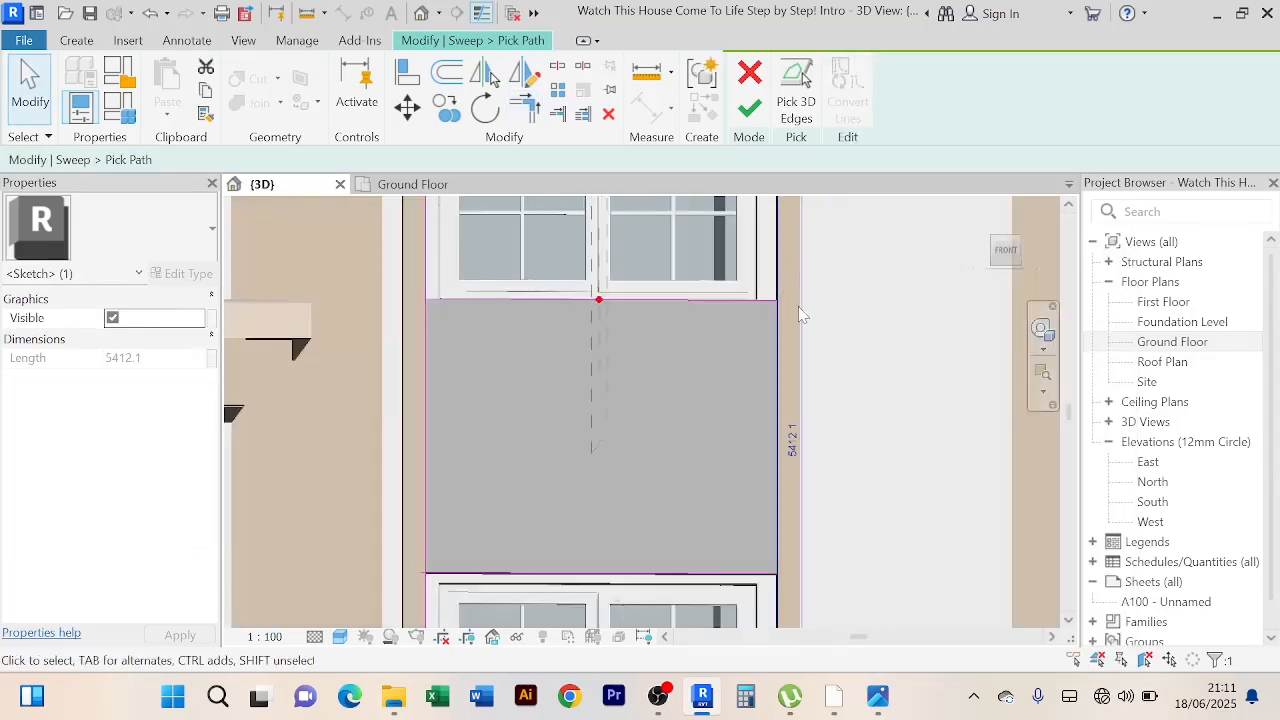
{"action": "key", "text": "Delete"}
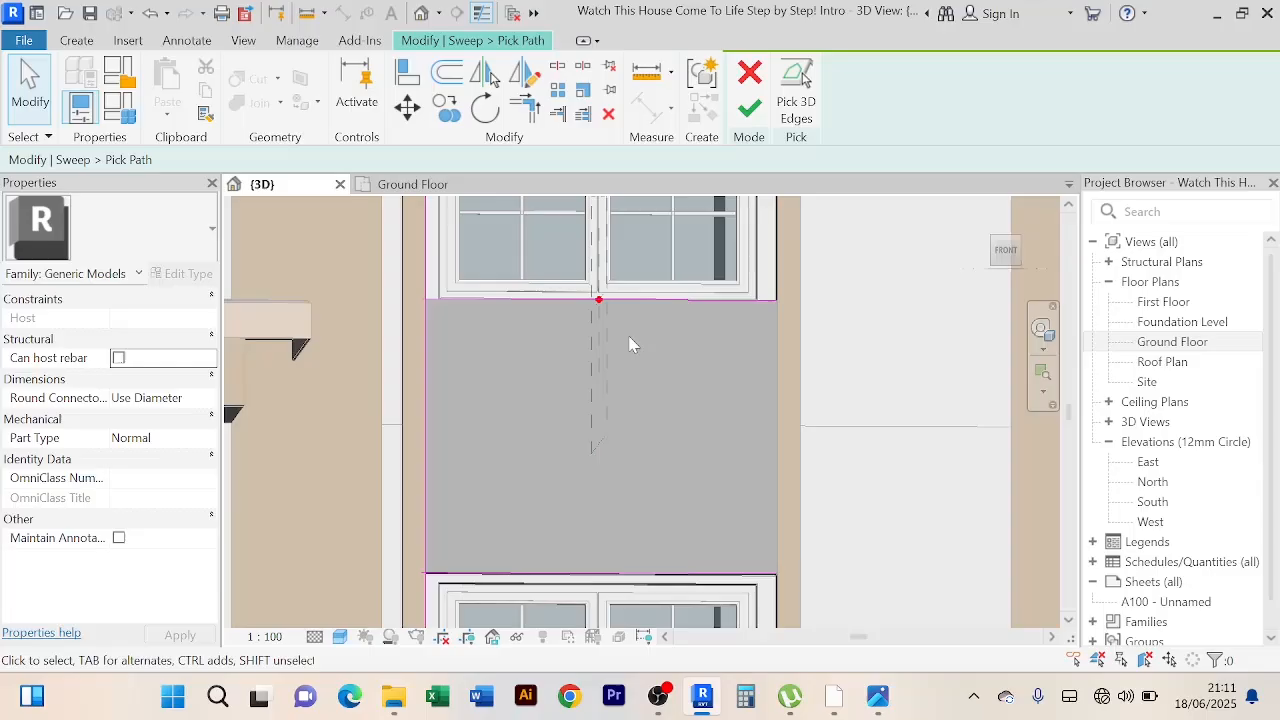
{"action": "left_click", "coordinate": [427, 366]}
{"action": "key", "text": "Delete"}
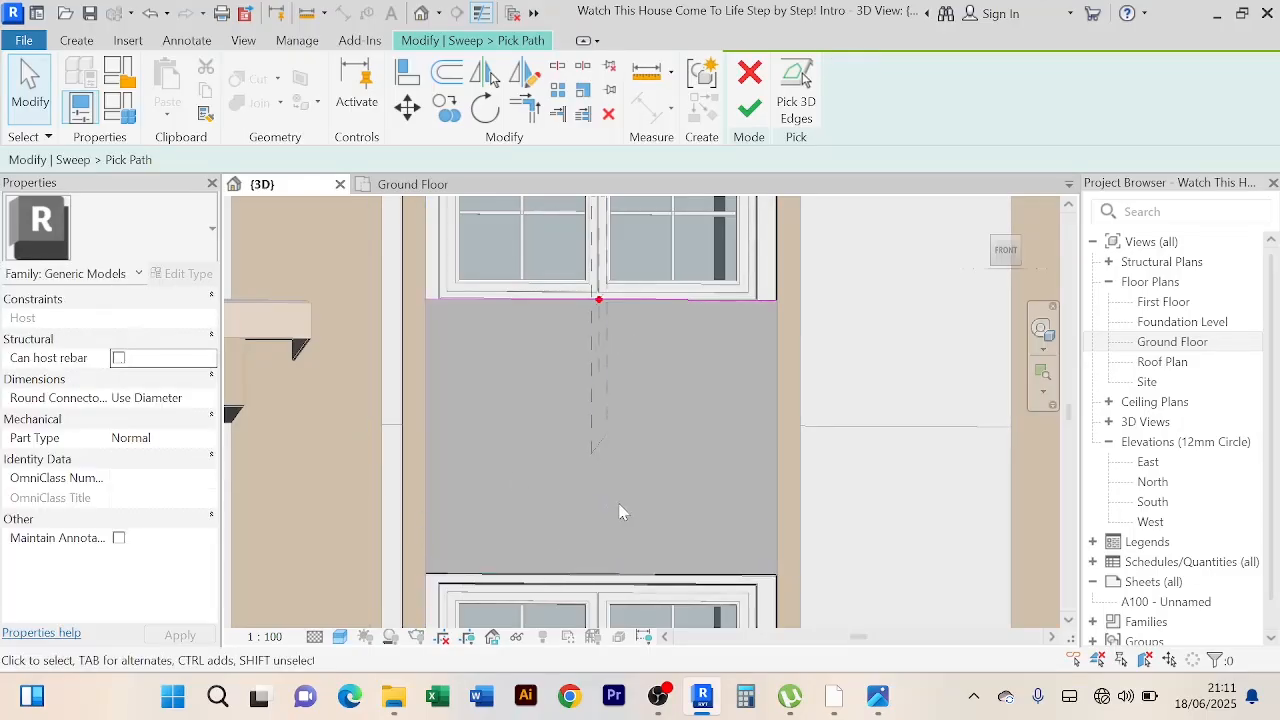
Step: Pick the panel's right and bottom 3D edges again as sweep path lines
{"action": "scroll", "coordinate": [640, 520], "scroll_direction": "up", "scroll_amount": 3}
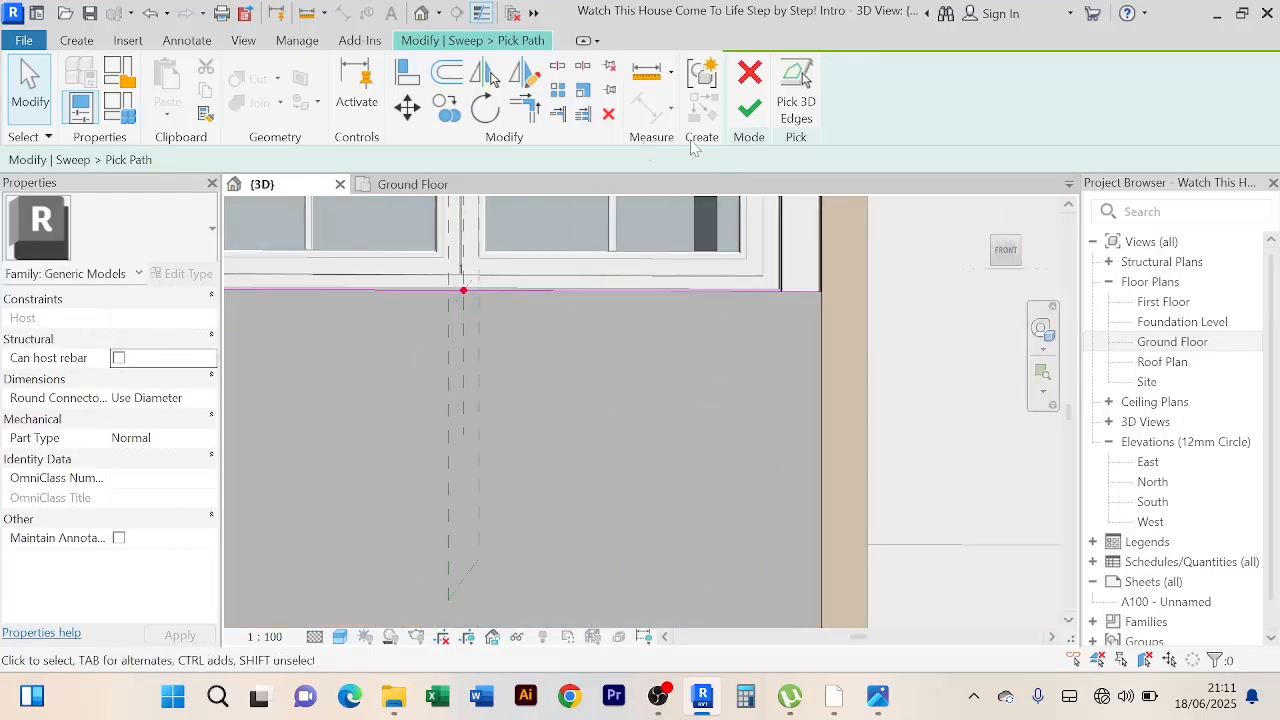
{"action": "left_click", "coordinate": [790, 100]}
{"action": "scroll", "coordinate": [800, 310], "scroll_direction": "up", "scroll_amount": 3}
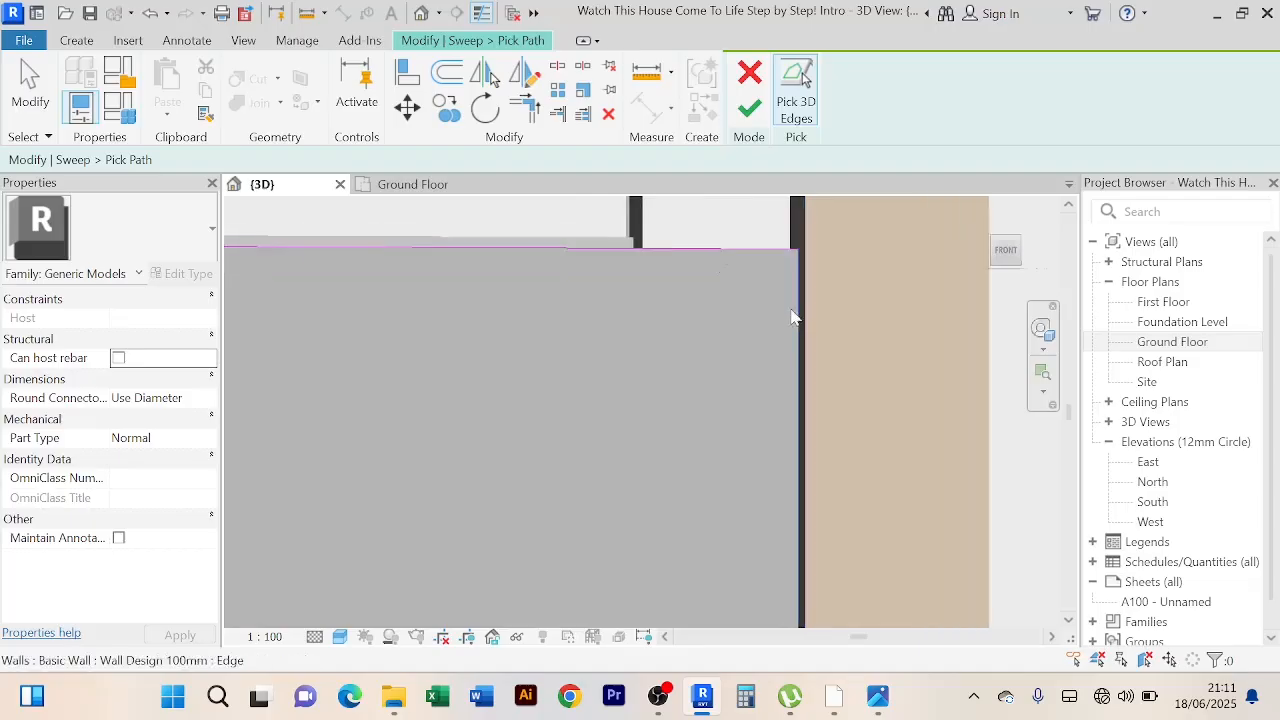
{"action": "scroll", "coordinate": [722, 349], "scroll_direction": "down", "scroll_amount": 5}
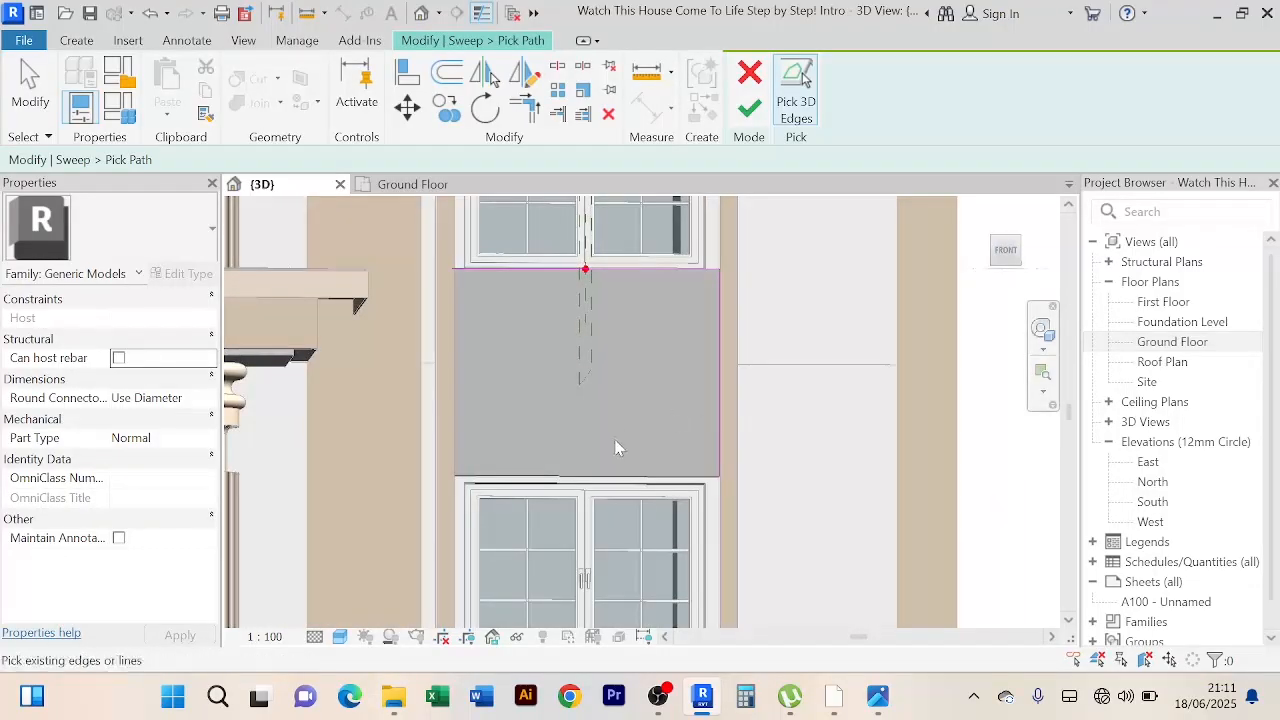
{"action": "scroll", "coordinate": [614, 449], "scroll_direction": "up", "scroll_amount": 4}
{"action": "scroll", "coordinate": [470, 420], "scroll_direction": "up", "scroll_amount": 5}
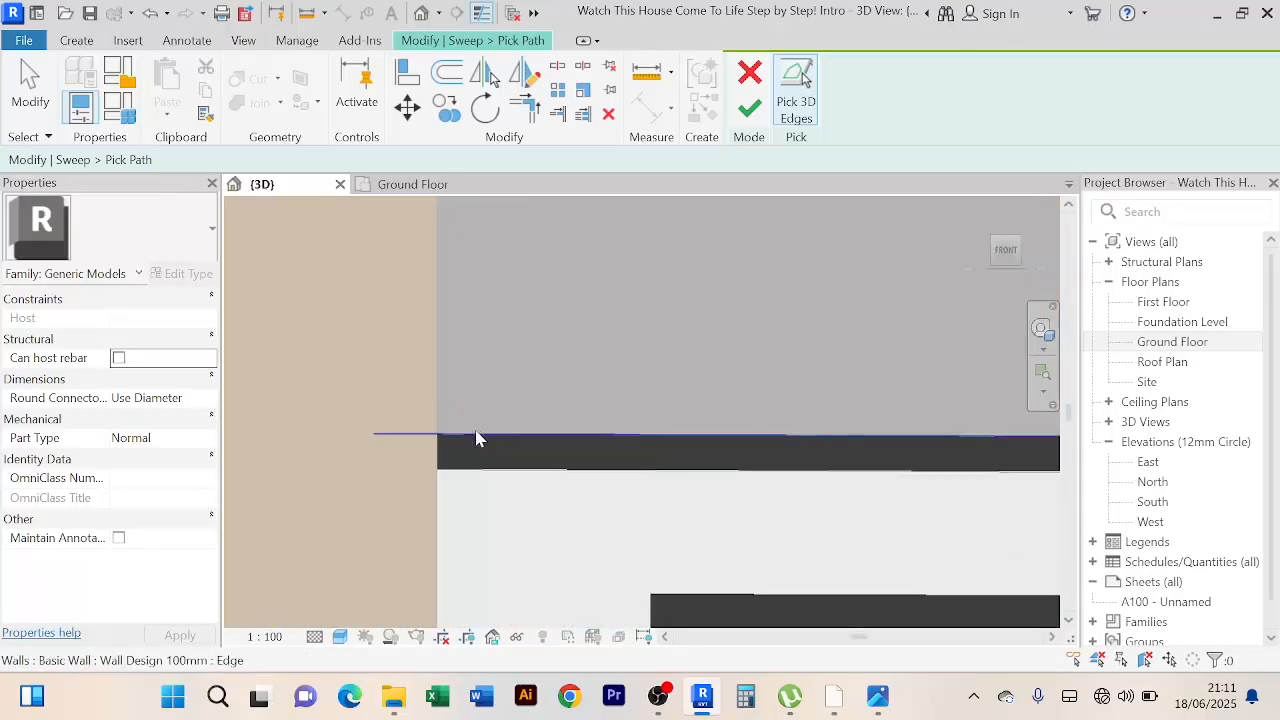
{"action": "left_click", "coordinate": [477, 436]}
Step: Pick the 3D edge along the panel's left side as another sweep path line
{"action": "scroll", "coordinate": [556, 373], "scroll_direction": "down", "scroll_amount": 5}
{"action": "middle_click_drag", "start_coordinate": [568, 382], "coordinate": [563, 603]}
{"action": "scroll", "coordinate": [531, 283], "scroll_direction": "down", "scroll_amount": 2}
{"action": "scroll", "coordinate": [533, 296], "scroll_direction": "up", "scroll_amount": 4}
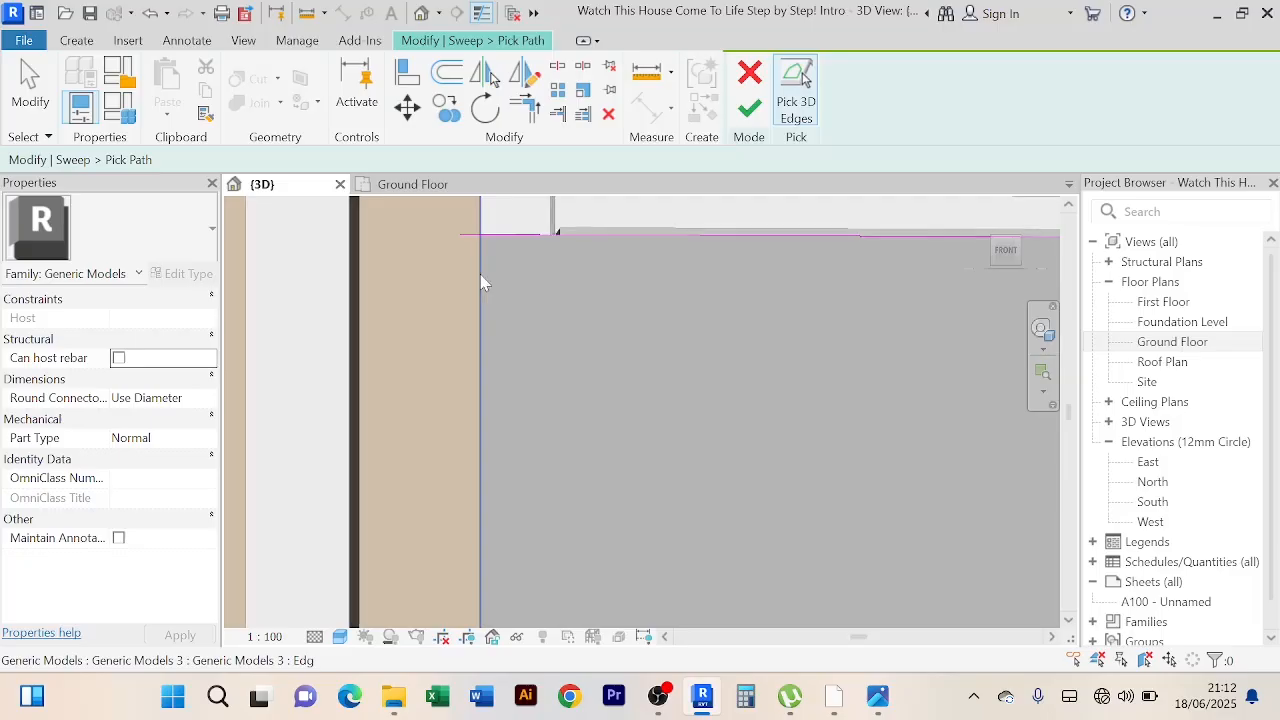
{"action": "scroll", "coordinate": [480, 274], "scroll_direction": "up", "scroll_amount": 3}
{"action": "scroll", "coordinate": [506, 288], "scroll_direction": "down", "scroll_amount": 3}
{"action": "middle_click_drag", "start_coordinate": [521, 299], "coordinate": [594, 323]}
{"action": "scroll", "coordinate": [532, 298], "scroll_direction": "down", "scroll_amount": 1}
{"action": "scroll", "coordinate": [500, 290], "scroll_direction": "up", "scroll_amount": 2}
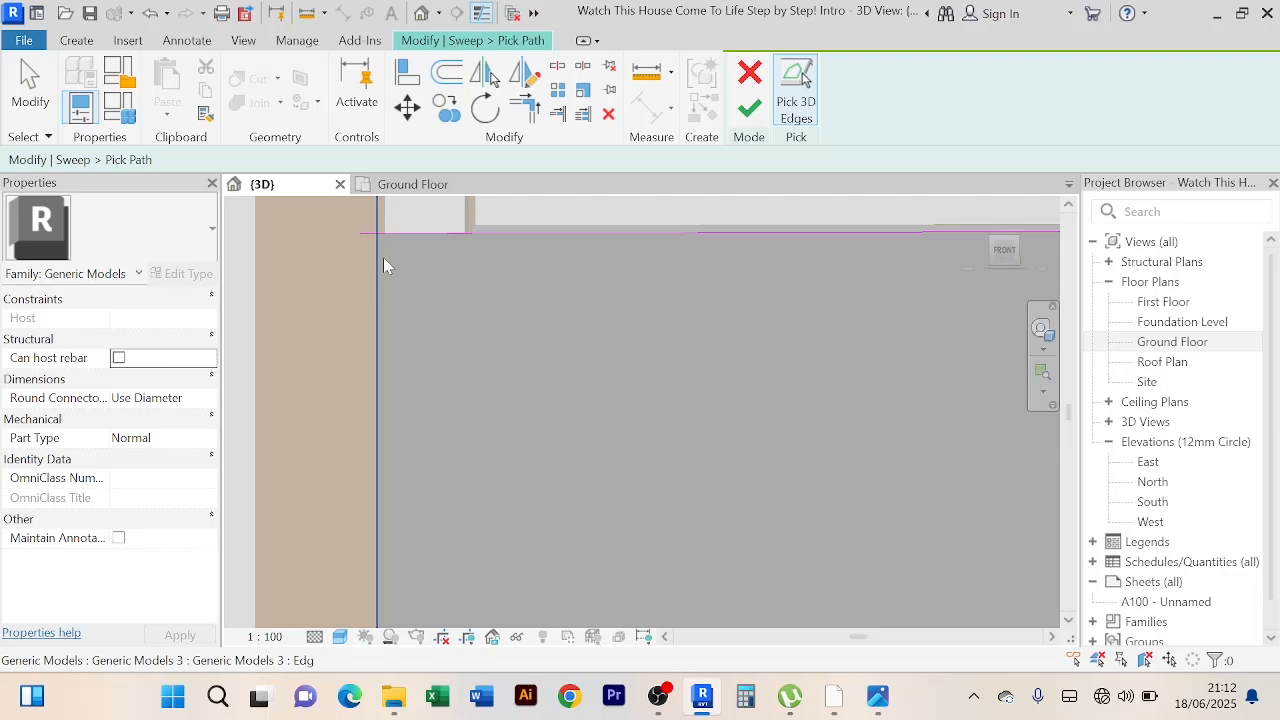
{"action": "left_click", "coordinate": [378, 257]}
Step: Trim the top and left path lines to meet at the panel's upper-left corner
{"action": "scroll", "coordinate": [455, 282], "scroll_direction": "down", "scroll_amount": 2}
{"action": "scroll", "coordinate": [480, 250], "scroll_direction": "up", "scroll_amount": 1}
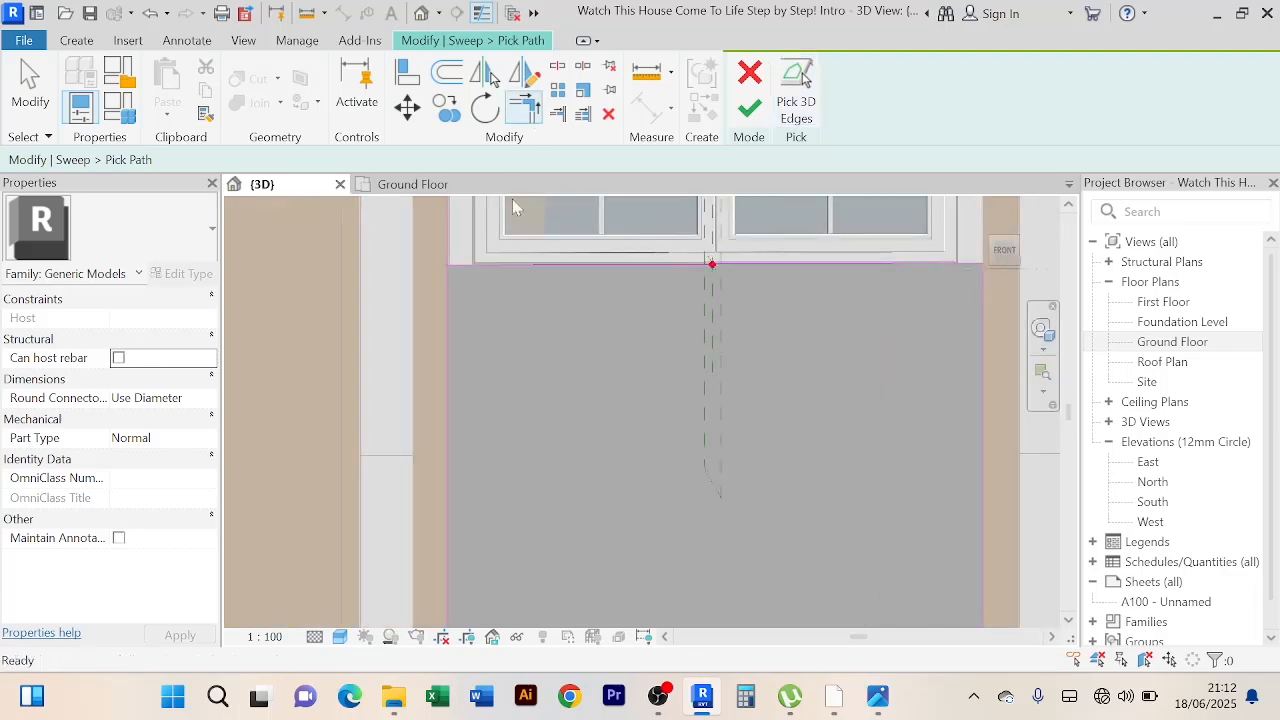
{"action": "left_click", "coordinate": [487, 265]}
{"action": "left_click", "coordinate": [448, 292]}
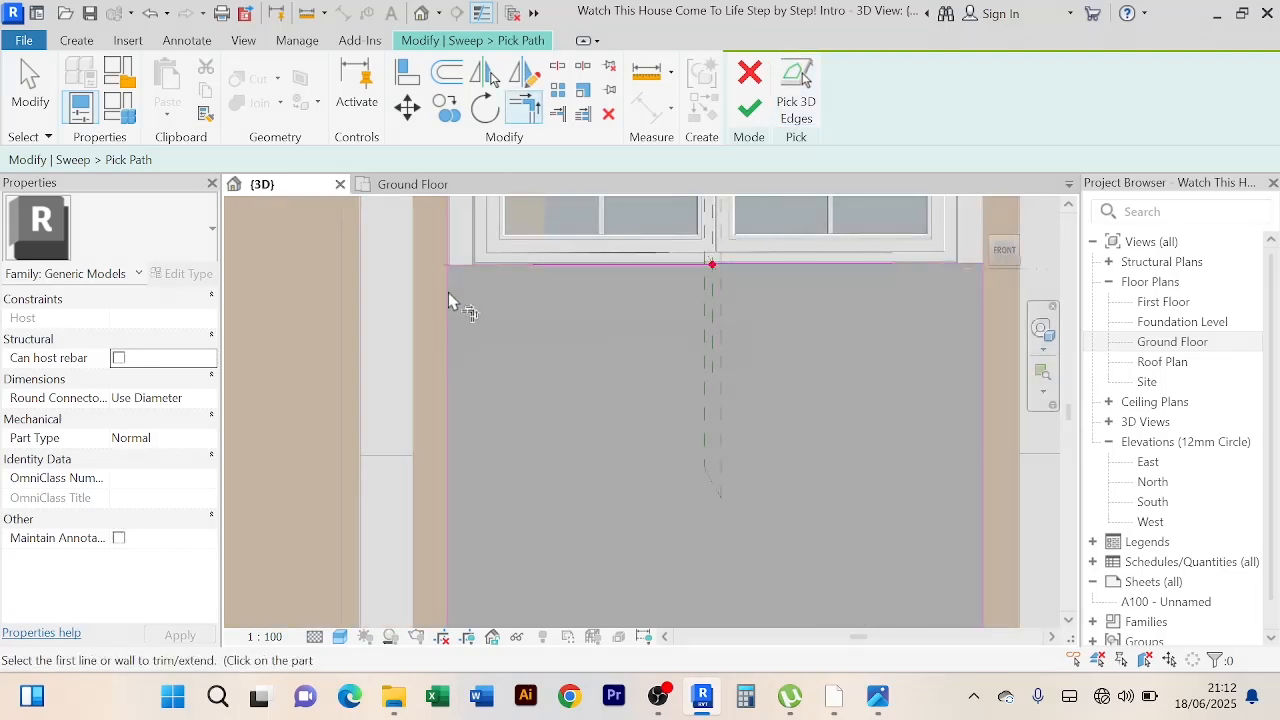
{"action": "left_click", "coordinate": [450, 281]}
{"action": "scroll", "coordinate": [767, 367], "scroll_direction": "down", "scroll_amount": 1}
{"action": "middle_click_drag", "start_coordinate": [768, 370], "coordinate": [703, 365]}
{"action": "scroll", "coordinate": [838, 350], "scroll_direction": "up", "scroll_amount": 2}
{"action": "scroll", "coordinate": [796, 385], "scroll_direction": "down", "scroll_amount": 3}
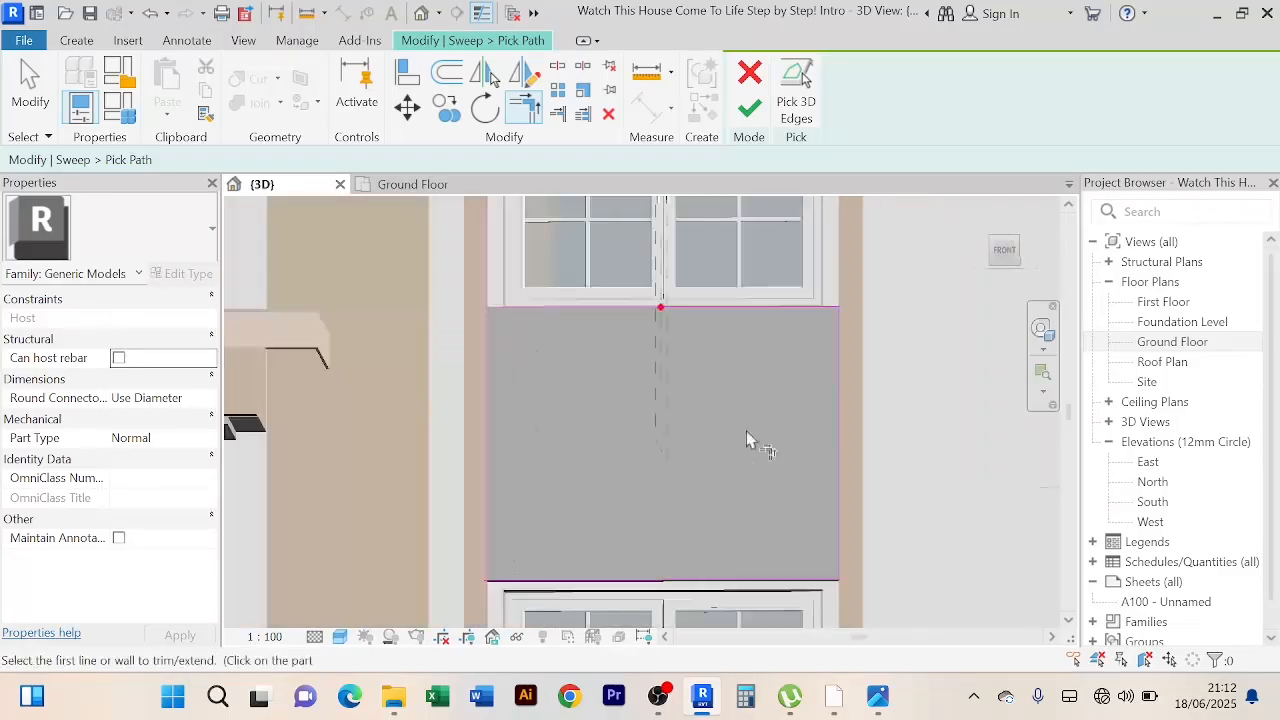
Step: Trim the left and bottom path lines to meet at the panel's lower-left corner
{"action": "scroll", "coordinate": [735, 447], "scroll_direction": "down", "scroll_amount": 1}
{"action": "scroll", "coordinate": [830, 507], "scroll_direction": "up", "scroll_amount": 4}
{"action": "scroll", "coordinate": [700, 495], "scroll_direction": "down", "scroll_amount": 4}
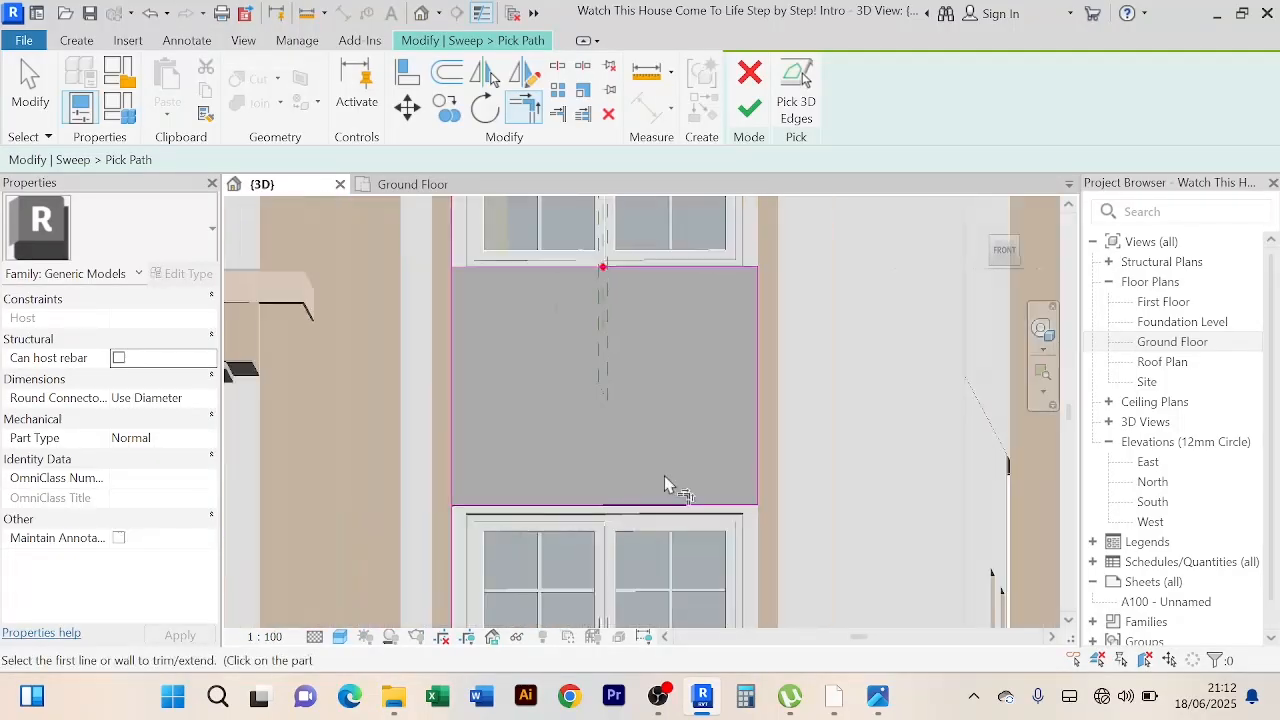
{"action": "scroll", "coordinate": [543, 514], "scroll_direction": "up", "scroll_amount": 4}
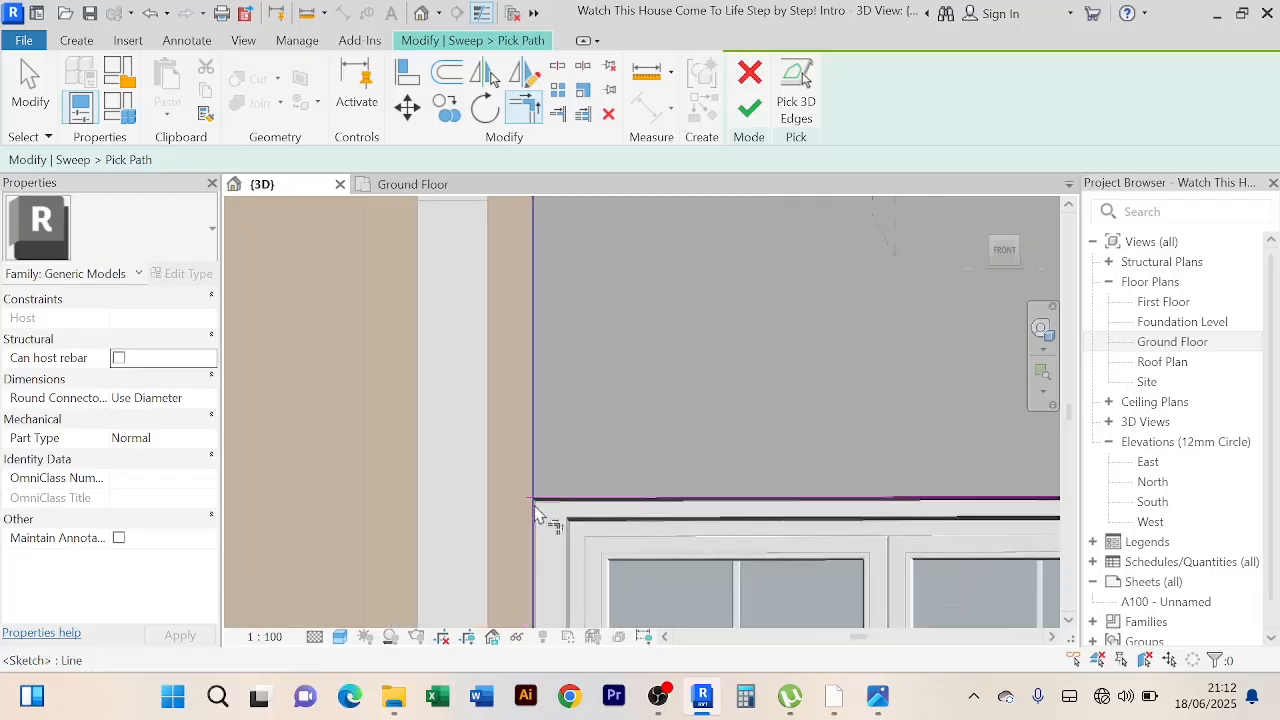
{"action": "left_click", "coordinate": [533, 480]}
{"action": "left_click", "coordinate": [556, 492]}
{"action": "scroll", "coordinate": [574, 446], "scroll_direction": "down", "scroll_amount": 2}
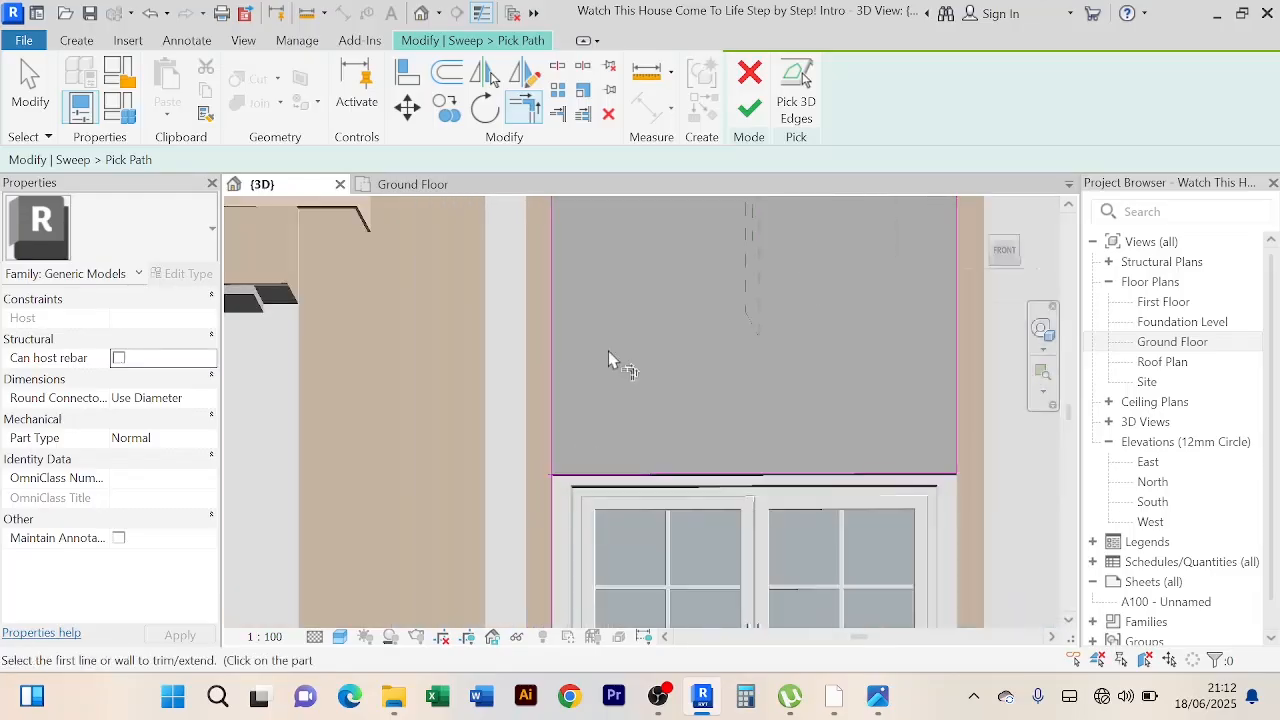
Step: Delete the left and bottom lines from the panel moulding's sweep path
{"action": "right_click", "coordinate": [608, 353]}
{"action": "left_click", "coordinate": [662, 281]}
{"action": "left_click", "coordinate": [551, 378]}
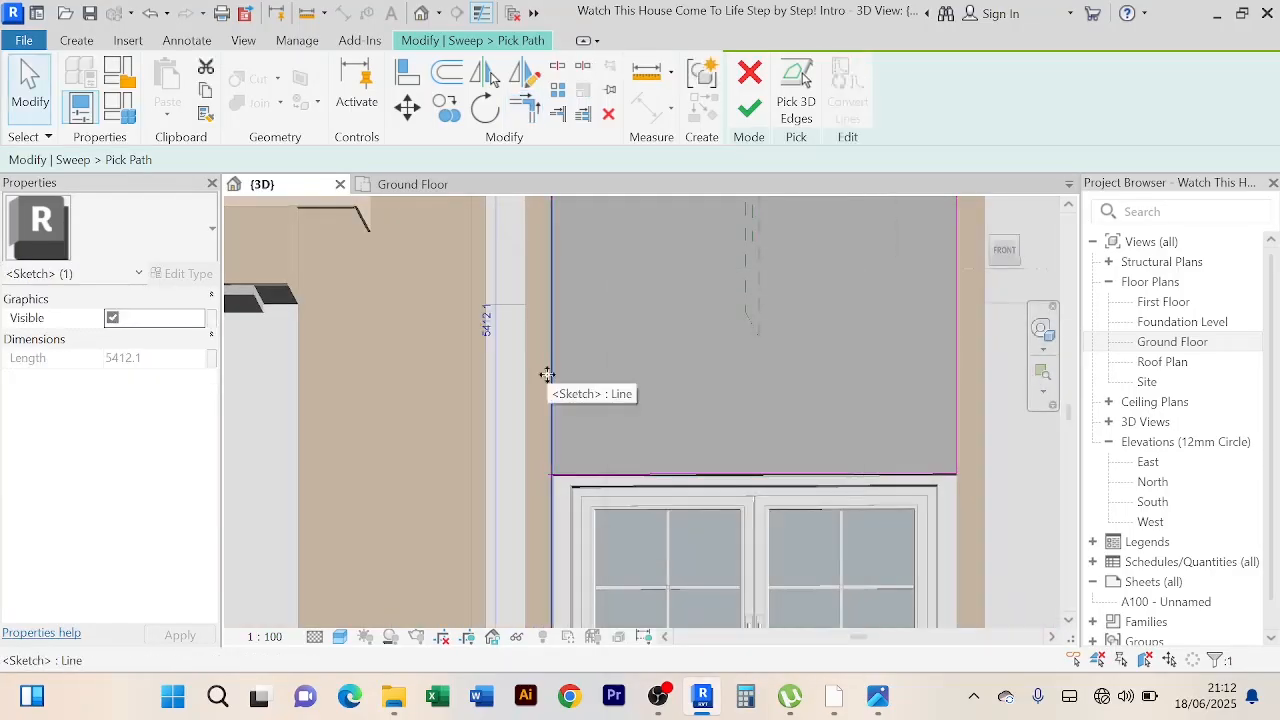
{"action": "key", "text": "Delete"}
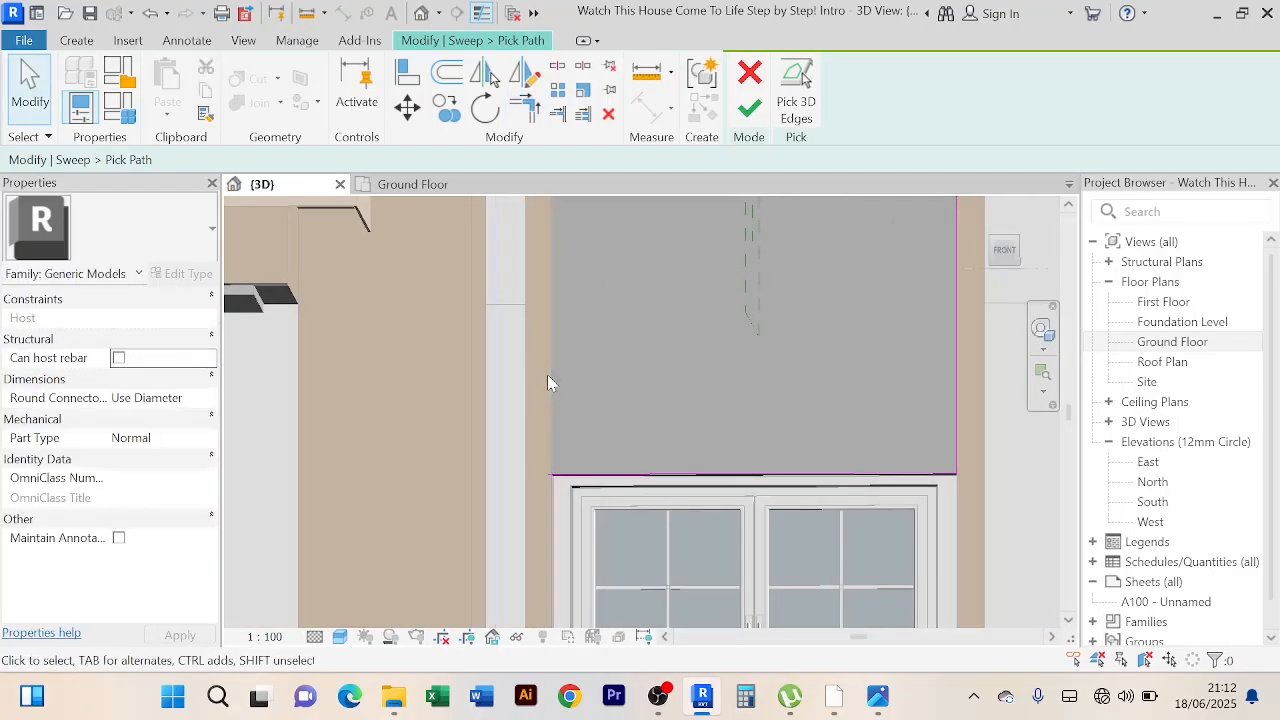
{"action": "left_click", "coordinate": [627, 472]}
{"action": "key", "text": "Delete"}
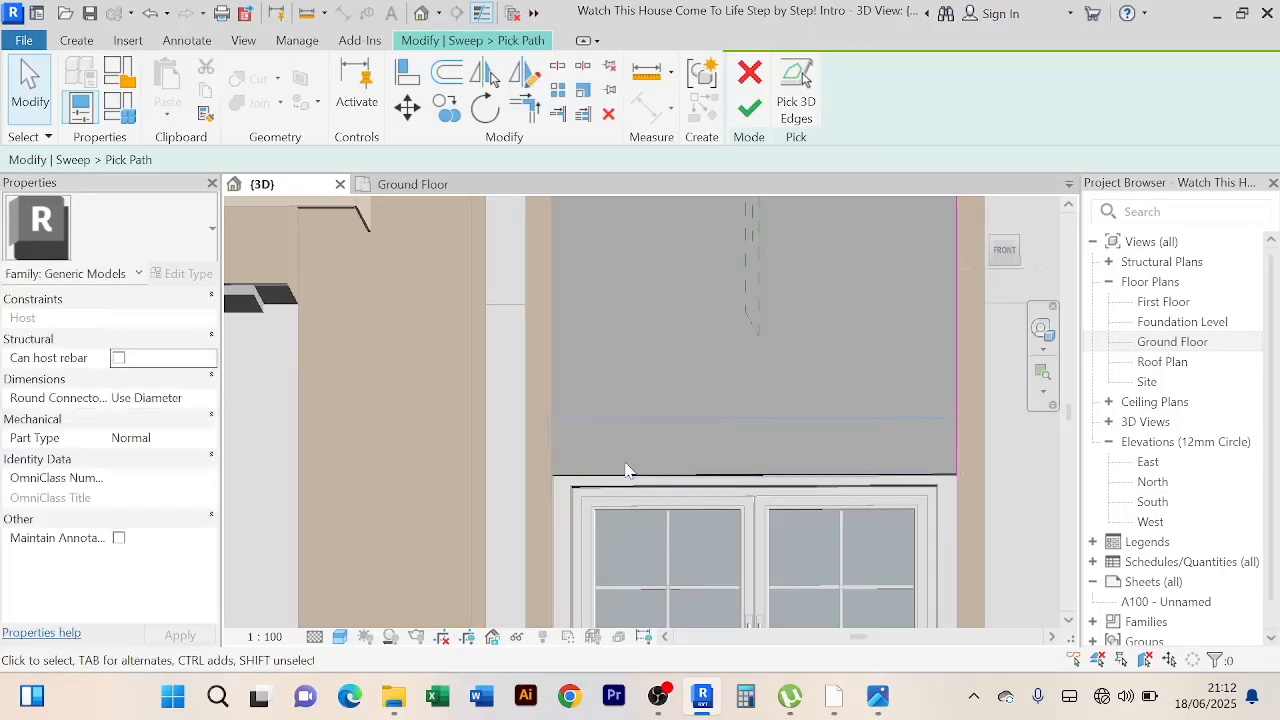
Step: Finish the sweep path and the sweep with moulding along only the panel's top and right edges
{"action": "scroll", "coordinate": [1034, 387], "scroll_direction": "down", "scroll_amount": 2}
{"action": "middle_click_drag", "start_coordinate": [957, 360], "coordinate": [851, 408]}
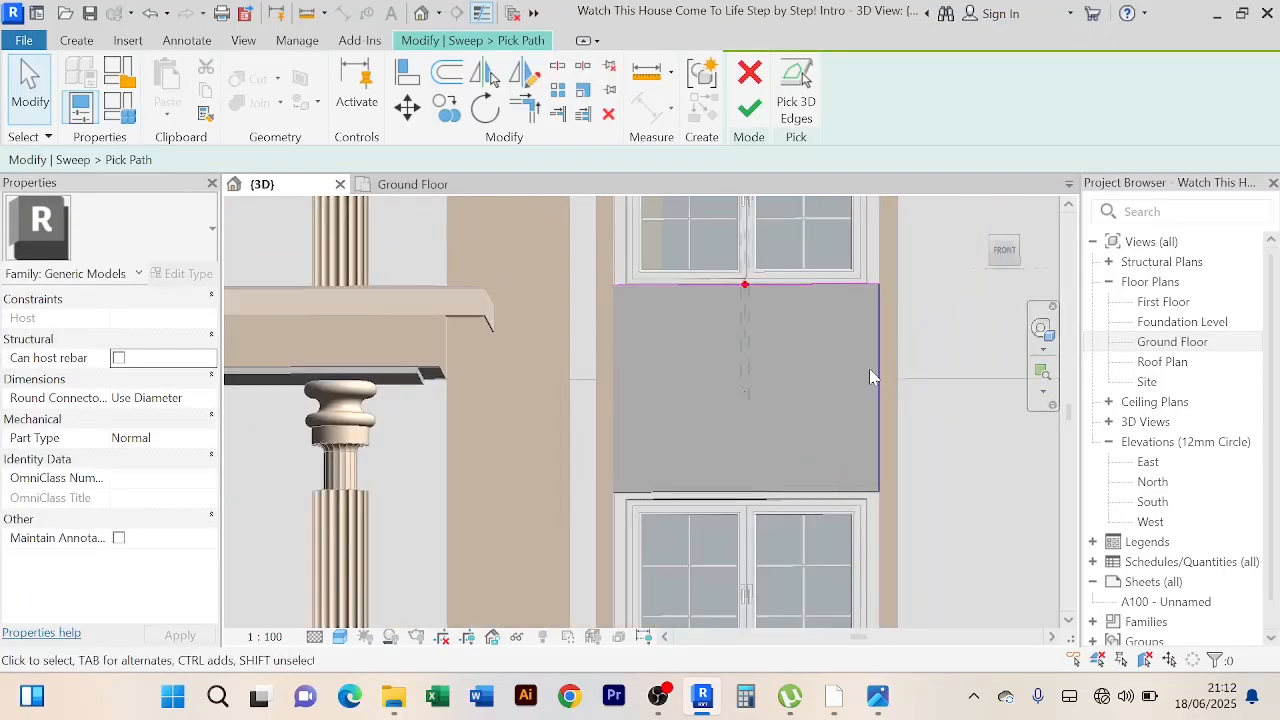
{"action": "left_click", "coordinate": [751, 108]}
{"action": "left_click", "coordinate": [750, 108]}
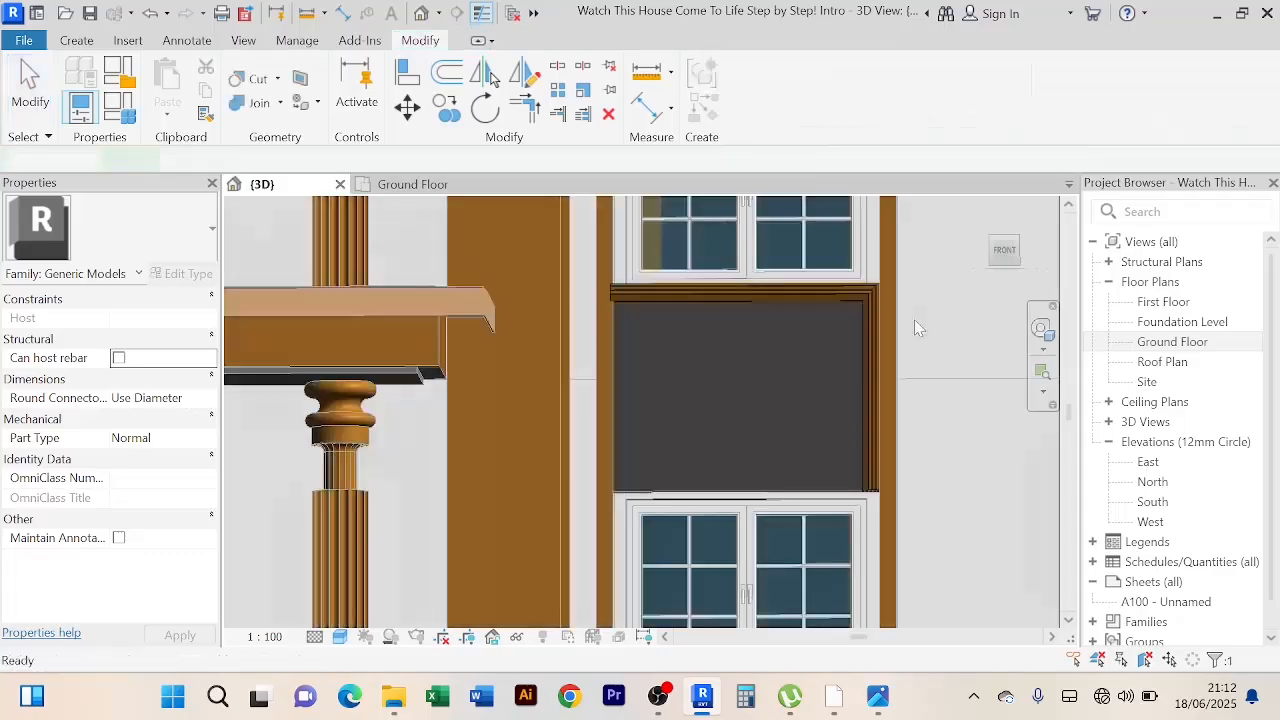
{"action": "left_click", "coordinate": [974, 519]}
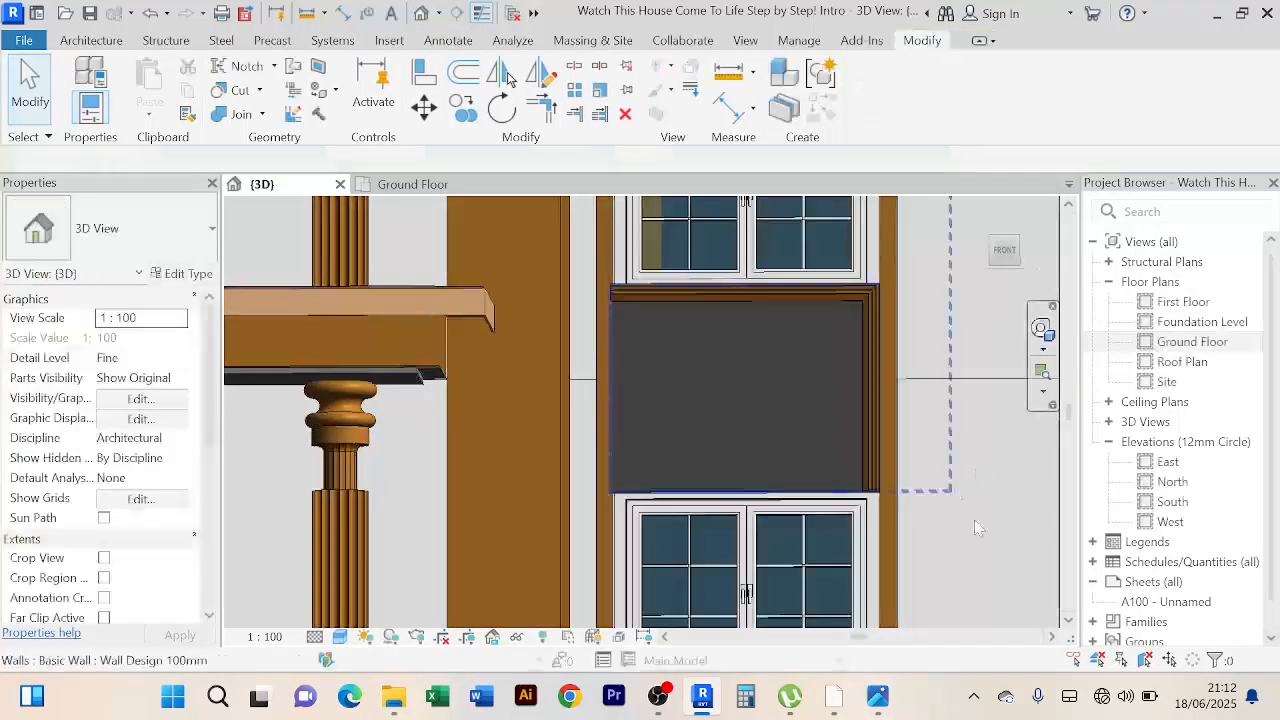
Step: Open the profile sketch of the decorative wall panel between the two windows for editing
{"action": "scroll", "coordinate": [950, 530], "scroll_direction": "down", "scroll_amount": 2}
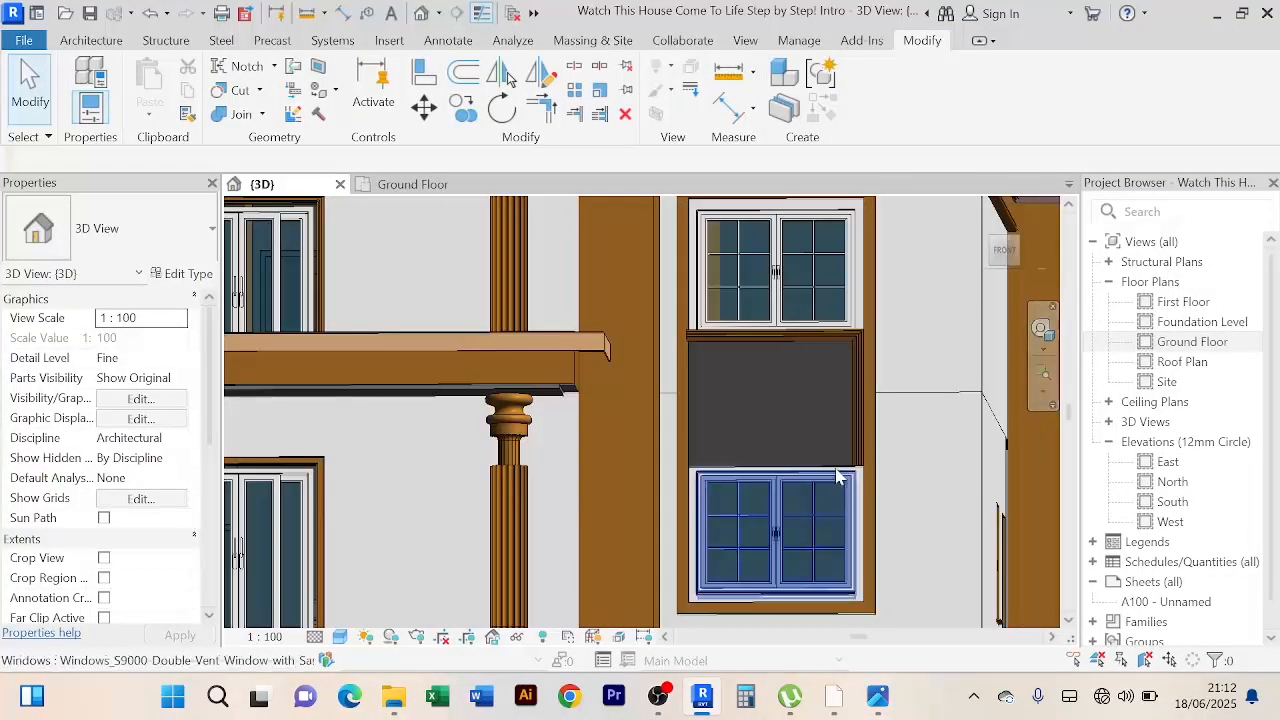
{"action": "scroll", "coordinate": [680, 490], "scroll_direction": "up", "scroll_amount": 5}
{"action": "scroll", "coordinate": [640, 433], "scroll_direction": "up", "scroll_amount": 2}
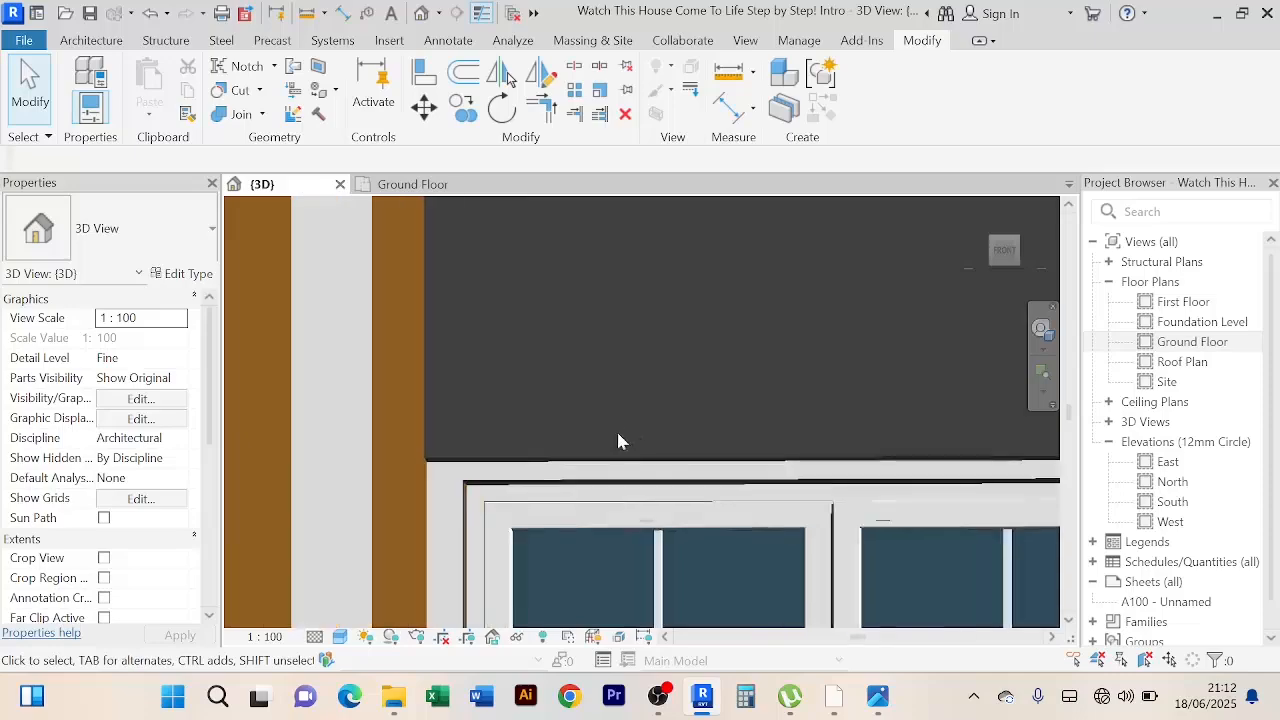
{"action": "left_click", "coordinate": [601, 457]}
{"action": "scroll", "coordinate": [608, 428], "scroll_direction": "down", "scroll_amount": 2}
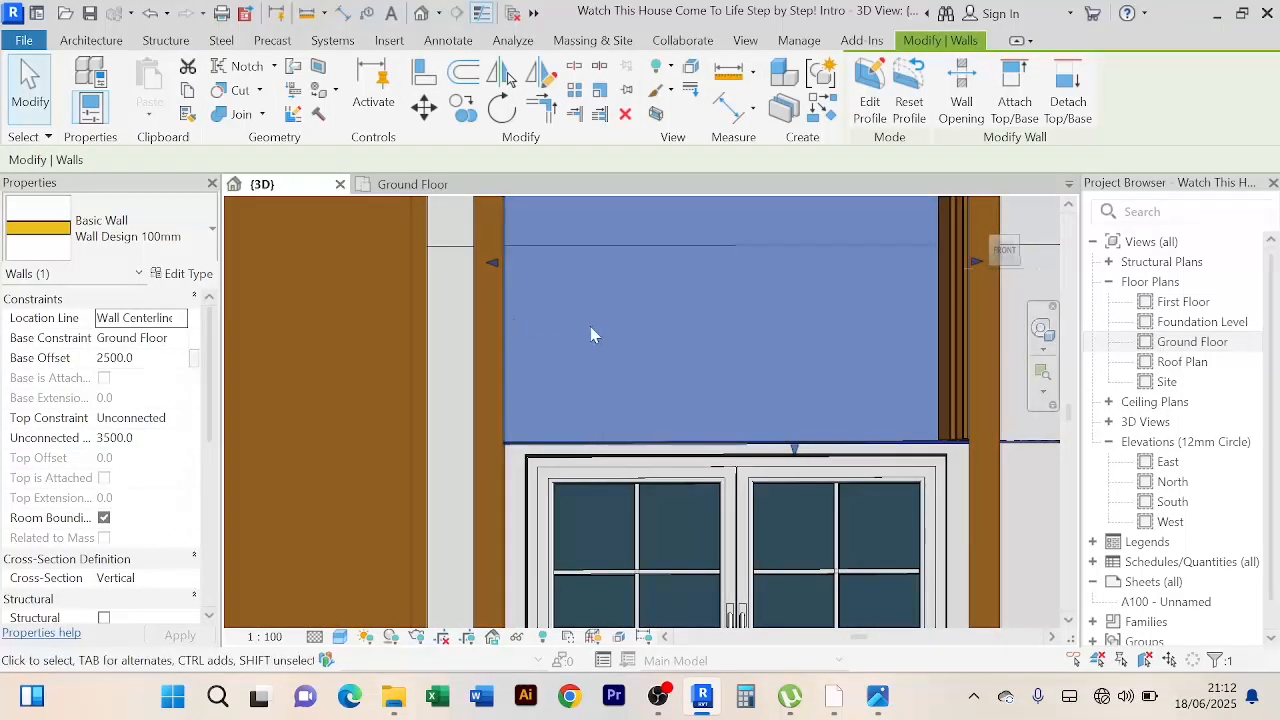
{"action": "scroll", "coordinate": [607, 337], "scroll_direction": "down", "scroll_amount": 1}
{"action": "middle_click_drag", "start_coordinate": [612, 342], "coordinate": [583, 393]}
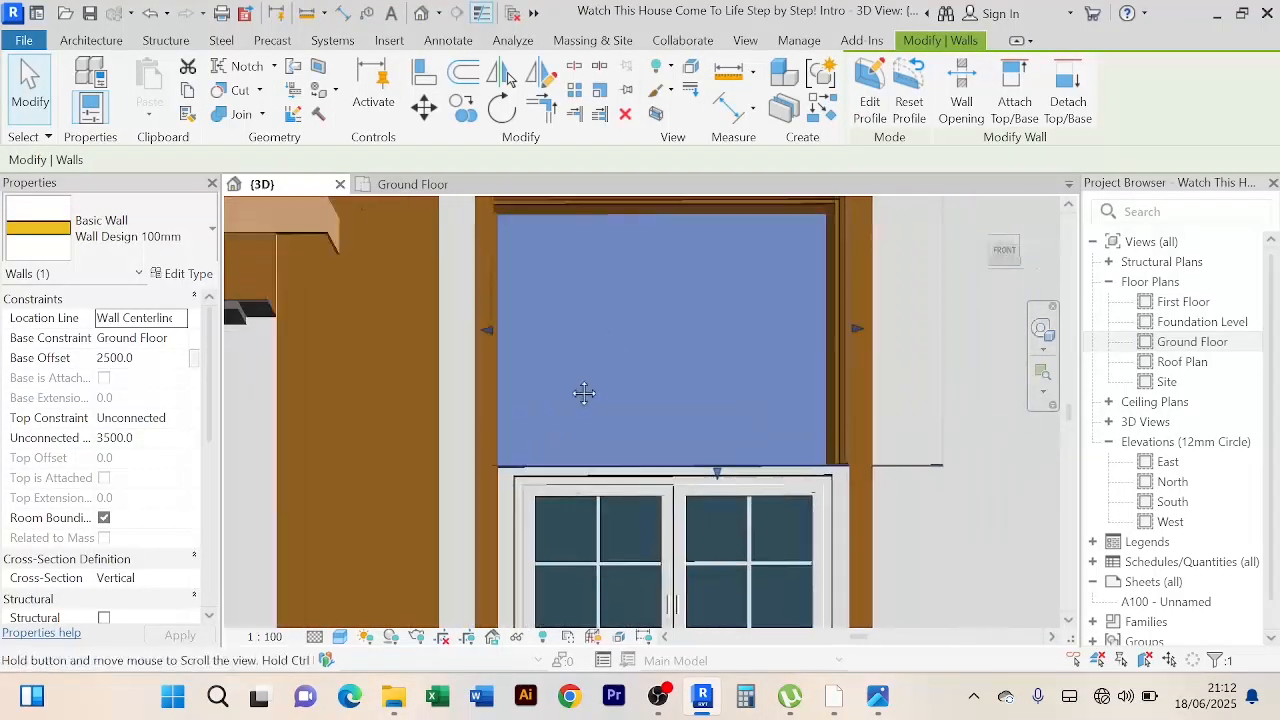
{"action": "left_click", "coordinate": [879, 110]}
Step: Nudge the panel profile's left vertical line slightly right to align it with the inner edge of the window surround
{"action": "scroll", "coordinate": [502, 334], "scroll_direction": "up", "scroll_amount": 4}
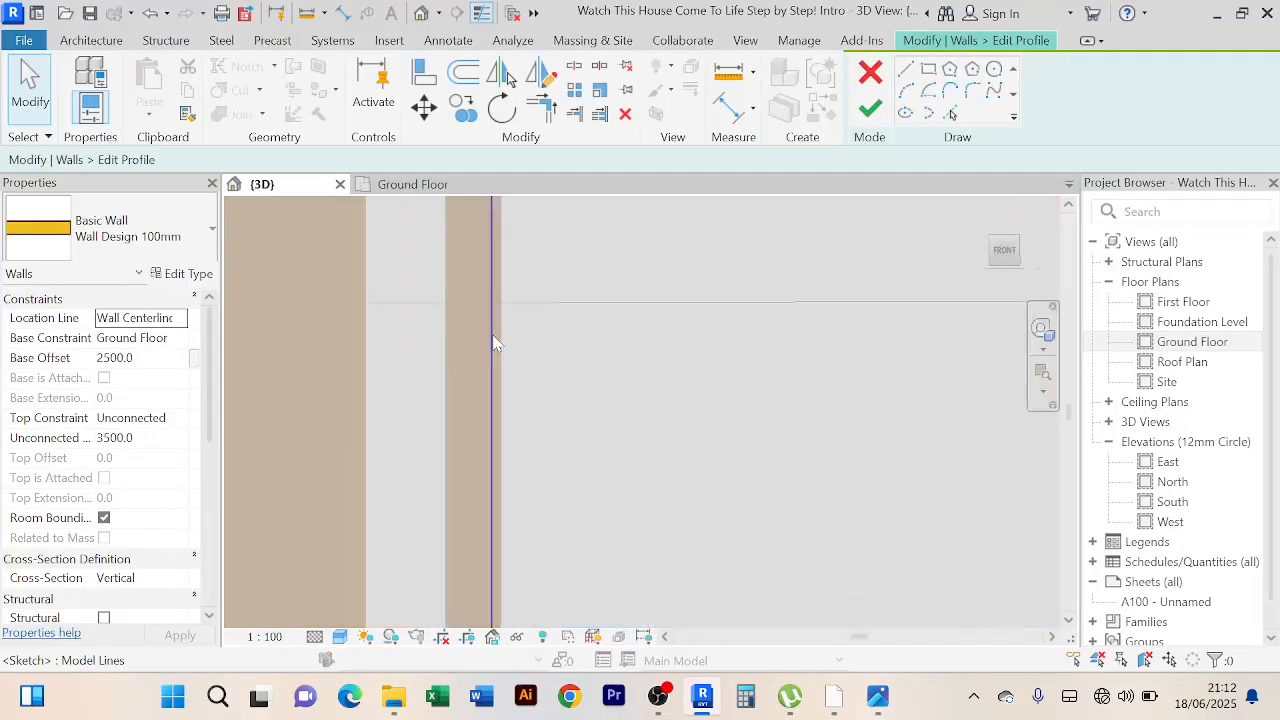
{"action": "left_click", "coordinate": [495, 343]}
{"action": "scroll", "coordinate": [600, 395], "scroll_direction": "down", "scroll_amount": 3}
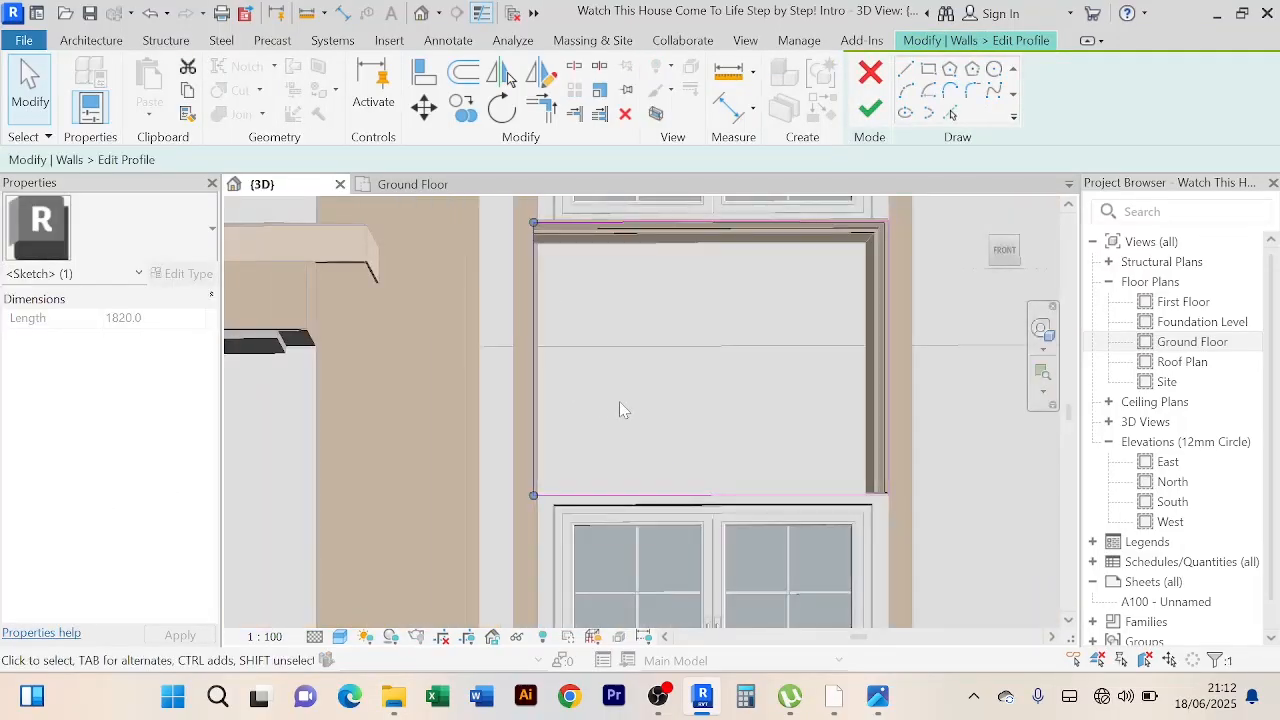
{"action": "key", "text": "Right"}
{"action": "key", "text": "Right"}
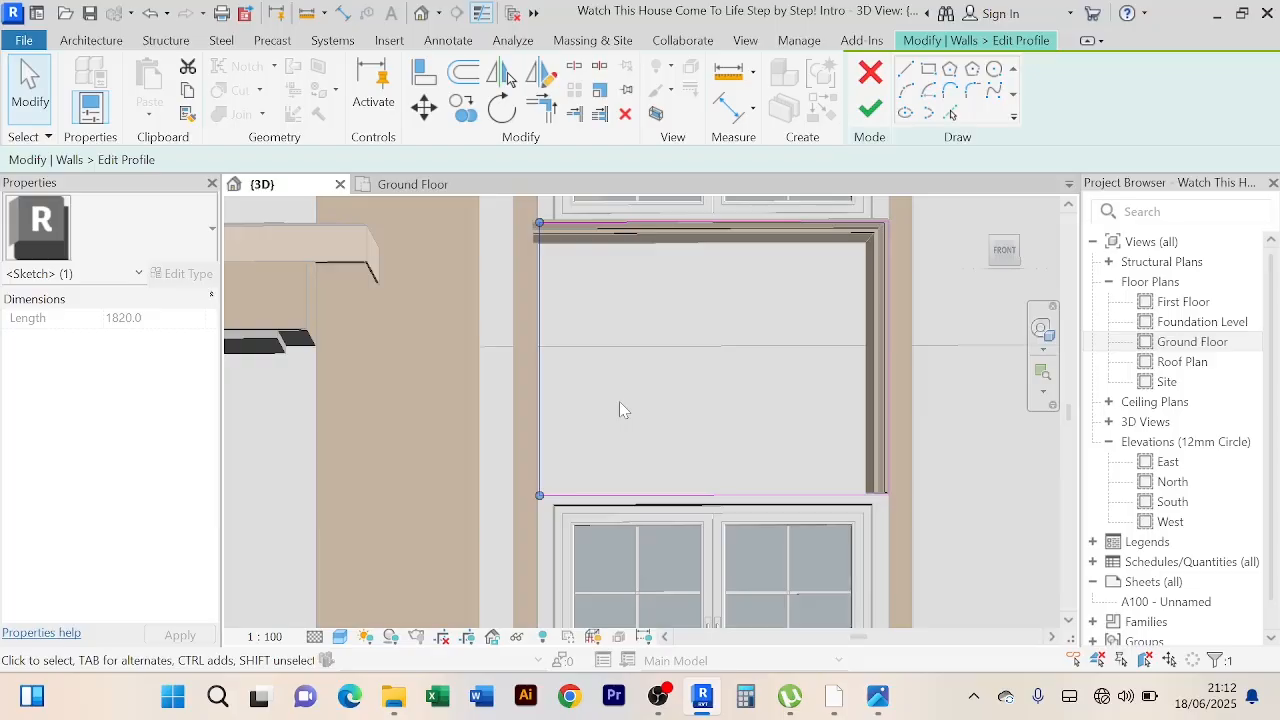
{"action": "key", "text": "Left"}
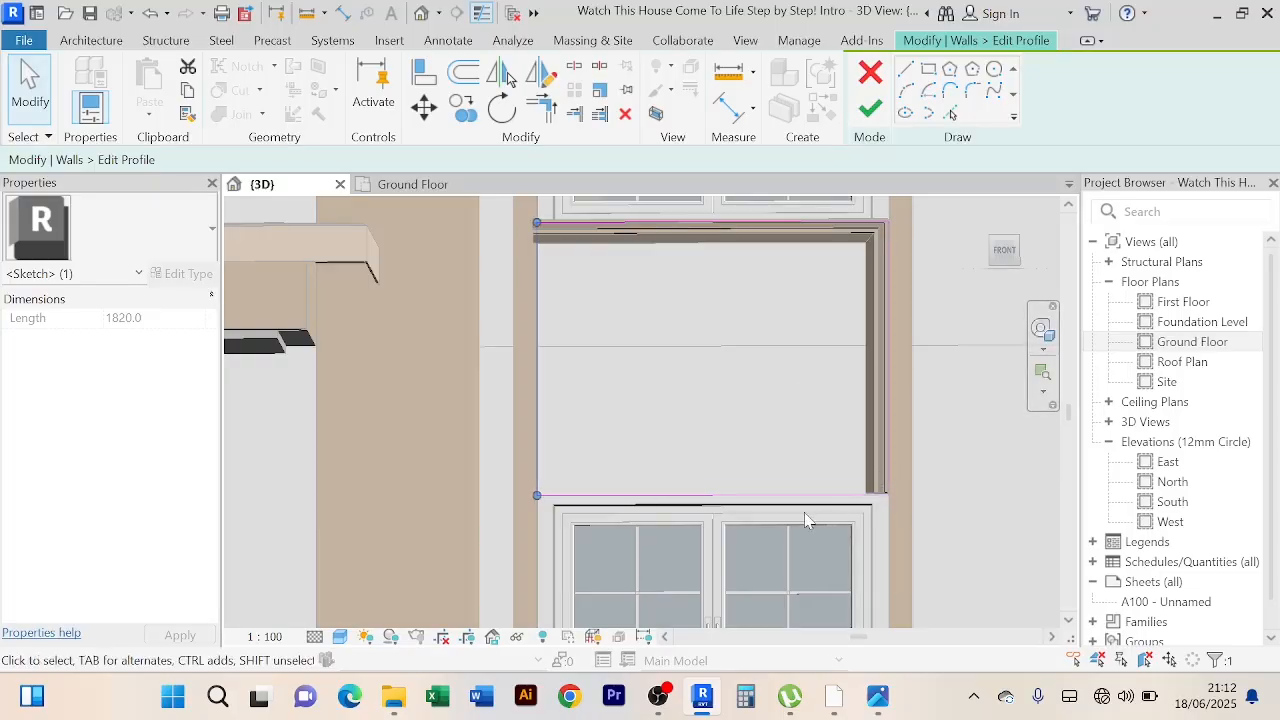
Step: Nudge the profile's bottom line up about 20 mm, remove the conflicting constraints, and finish the wall profile
{"action": "scroll", "coordinate": [760, 503], "scroll_direction": "up", "scroll_amount": 2}
{"action": "left_click", "coordinate": [726, 493]}
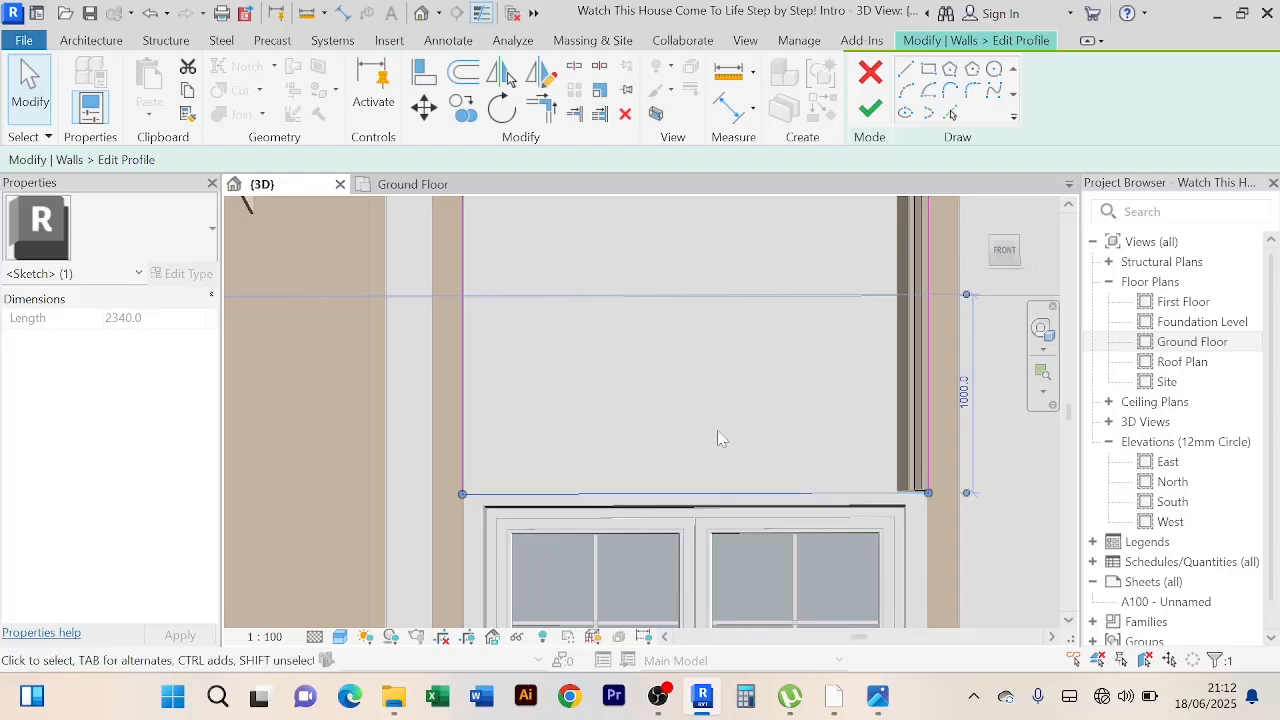
{"action": "key", "text": "Up"}
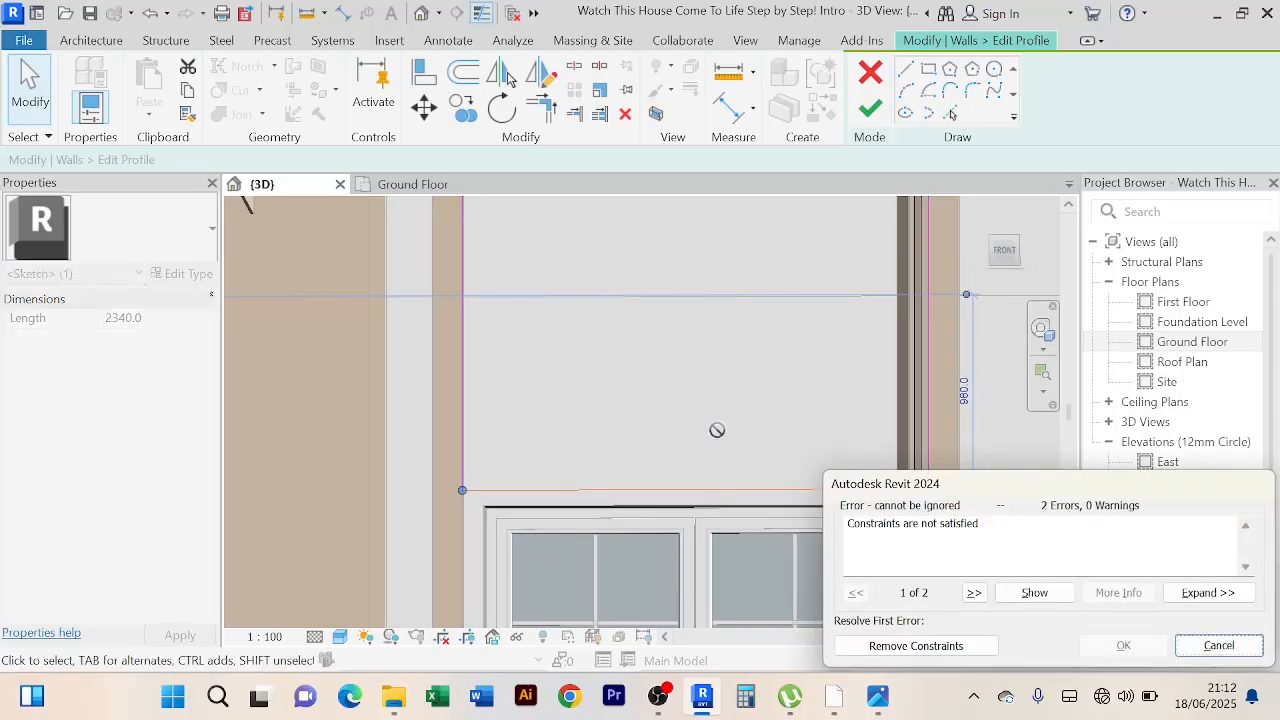
{"action": "left_click", "coordinate": [916, 646]}
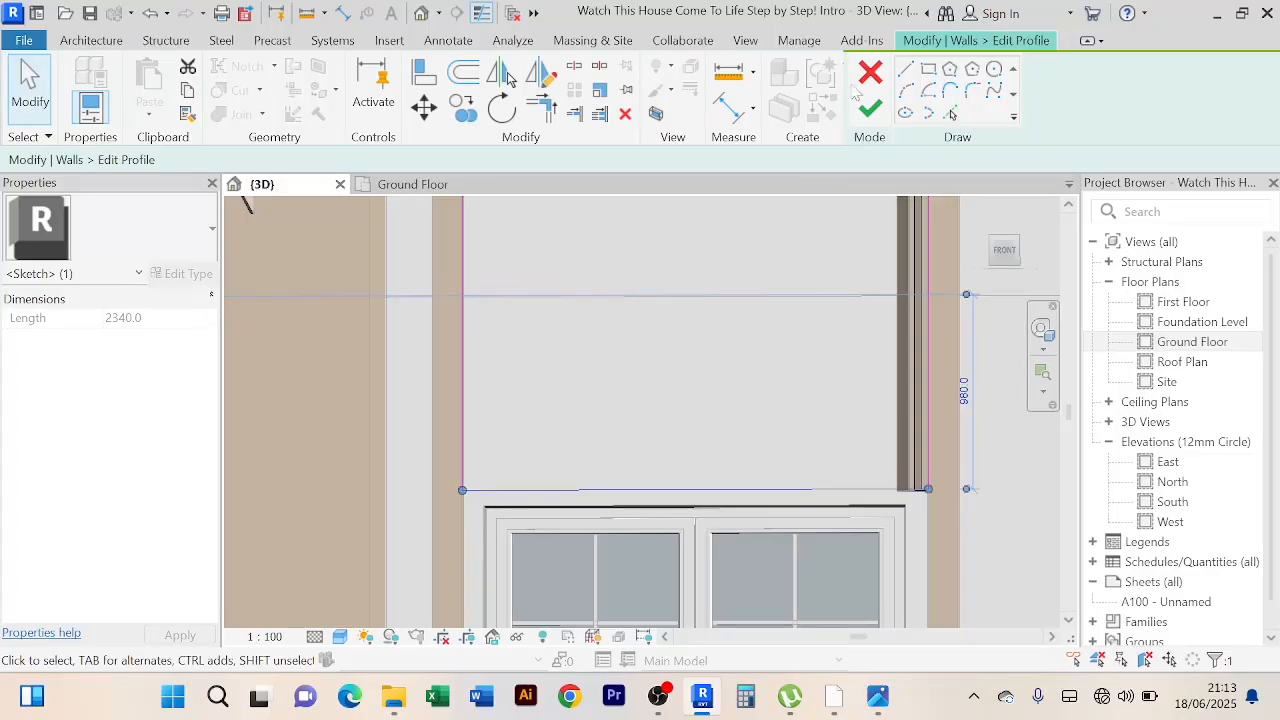
{"action": "left_click", "coordinate": [871, 112]}
{"action": "scroll", "coordinate": [906, 333], "scroll_direction": "down", "scroll_amount": 3}
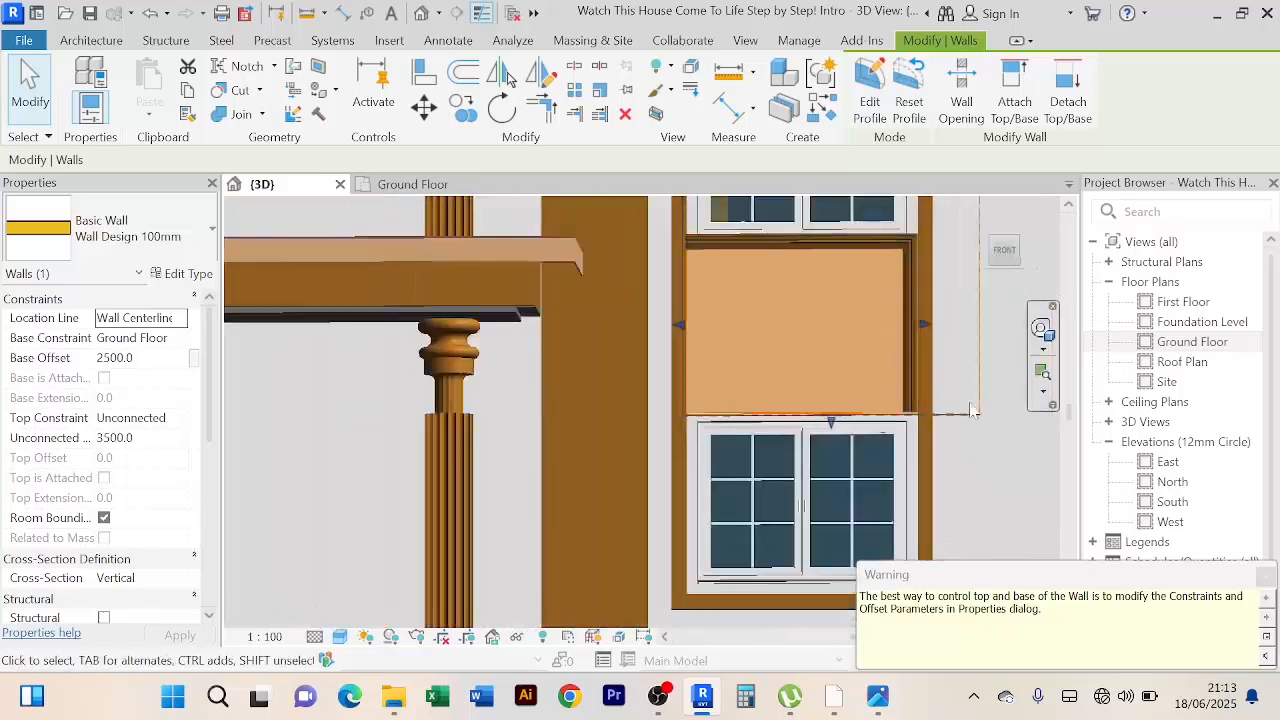
{"action": "left_click", "coordinate": [1005, 470]}
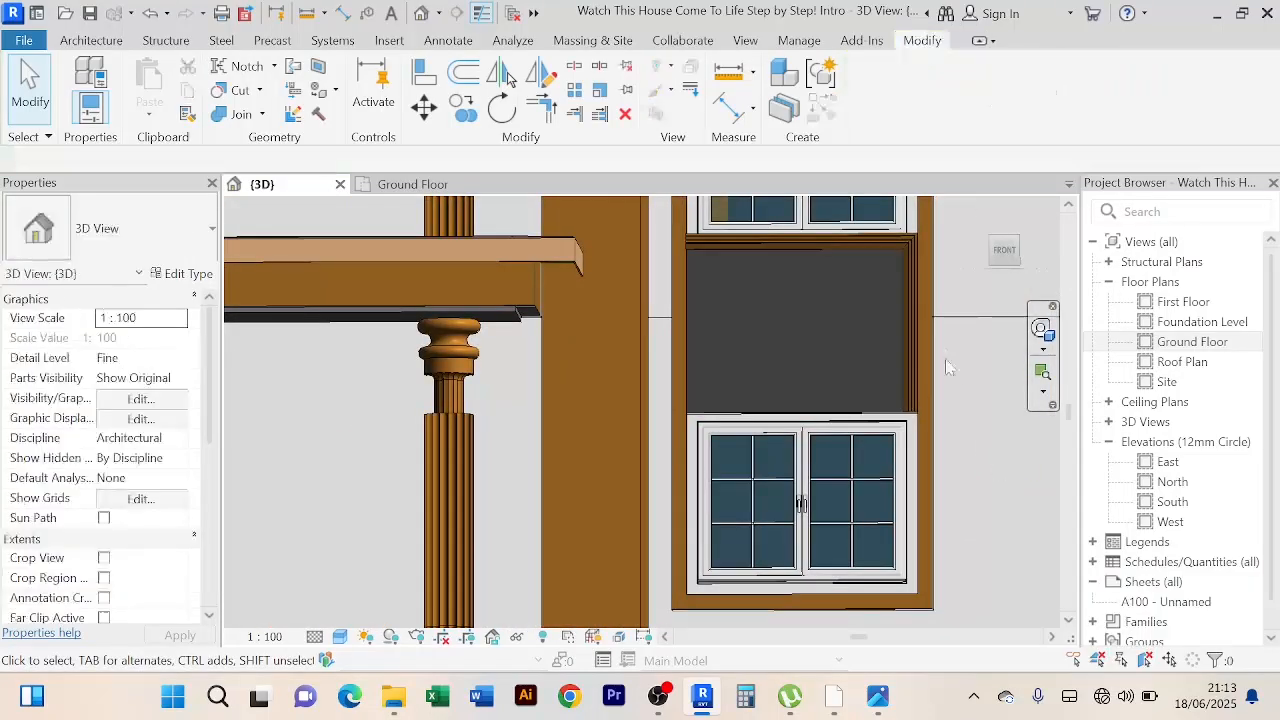
Step: Edit the panel's moulding in place and reopen its sweep's picked path
{"action": "left_click", "coordinate": [907, 262]}
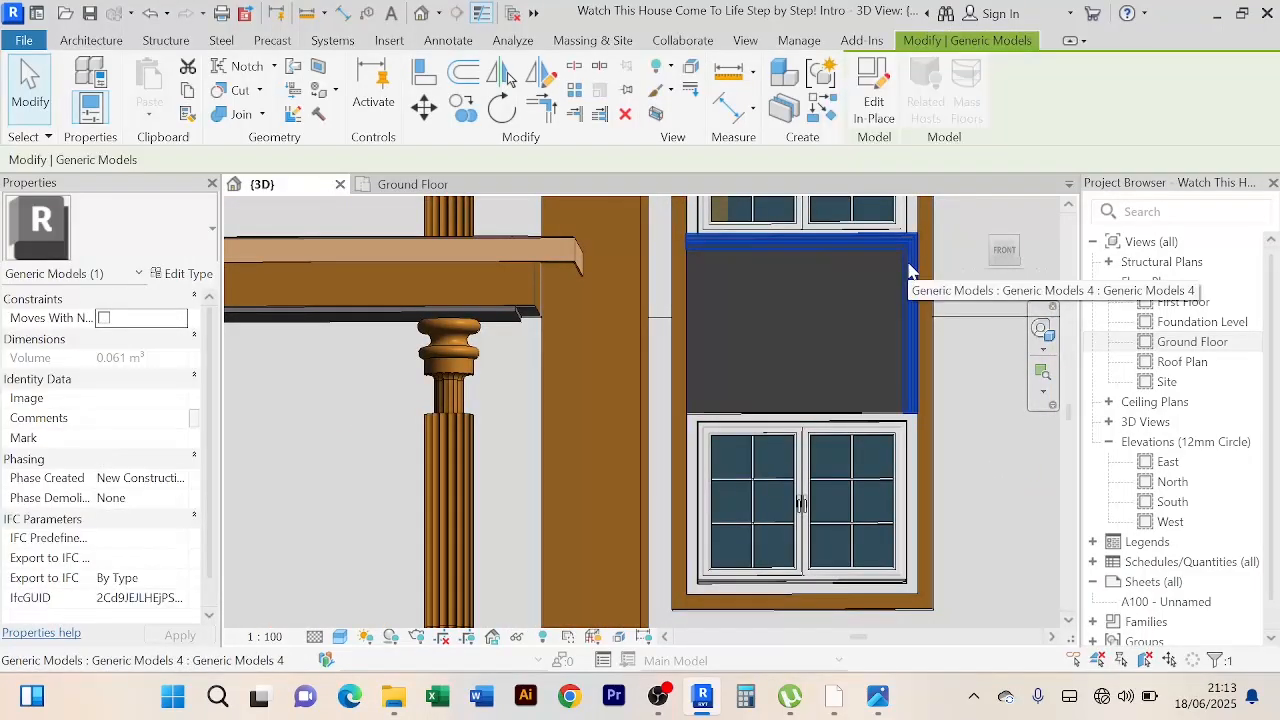
{"action": "double_click", "coordinate": [910, 270]}
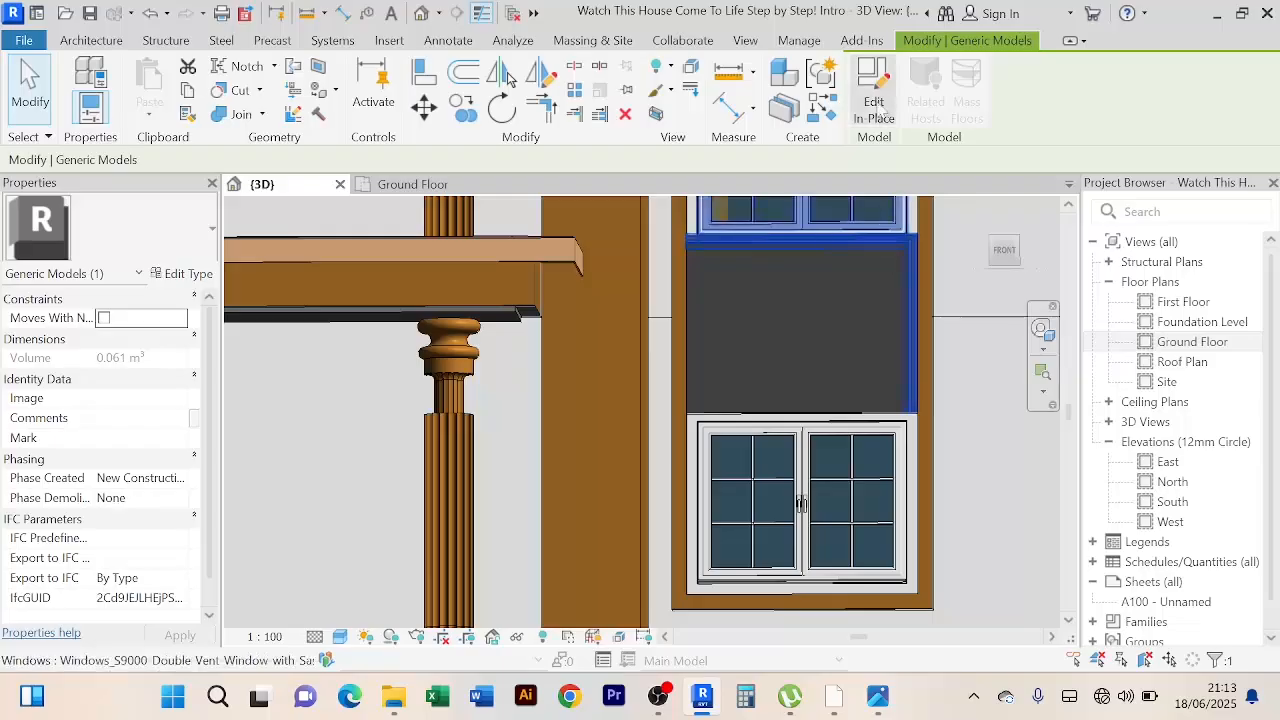
{"action": "left_click", "coordinate": [907, 356]}
{"action": "left_click", "coordinate": [750, 110]}
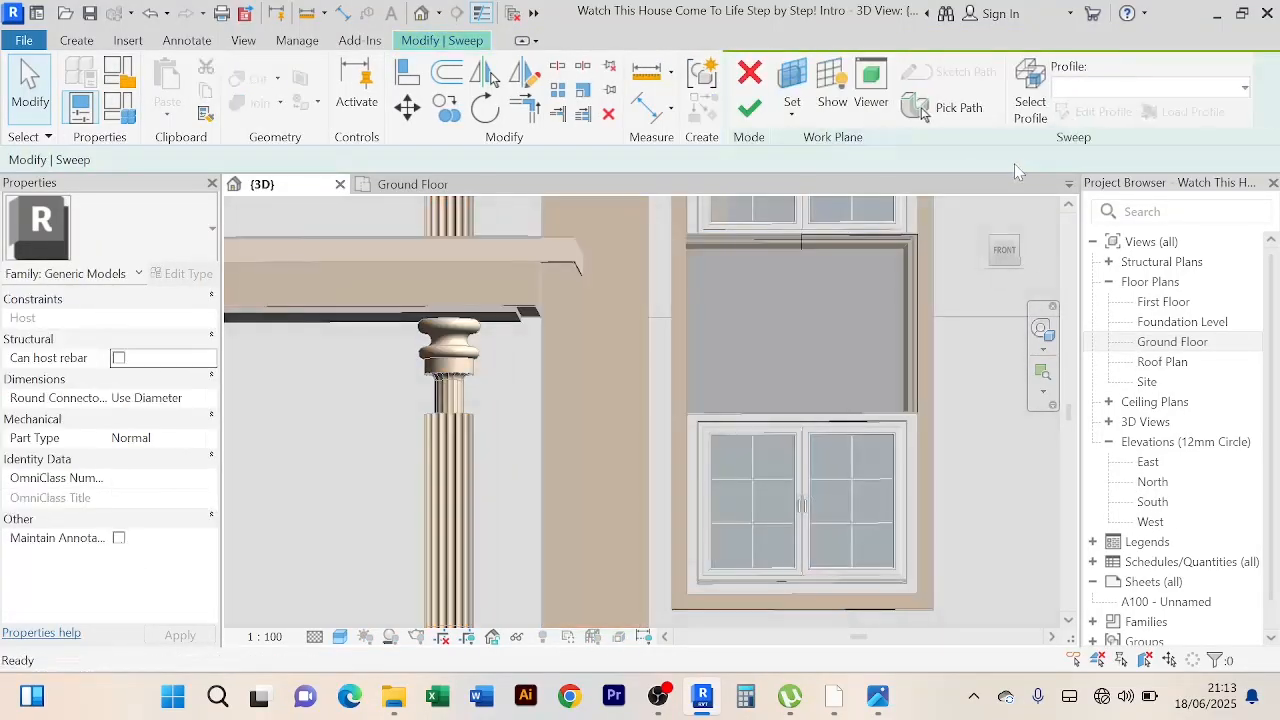
{"action": "left_click", "coordinate": [955, 107]}
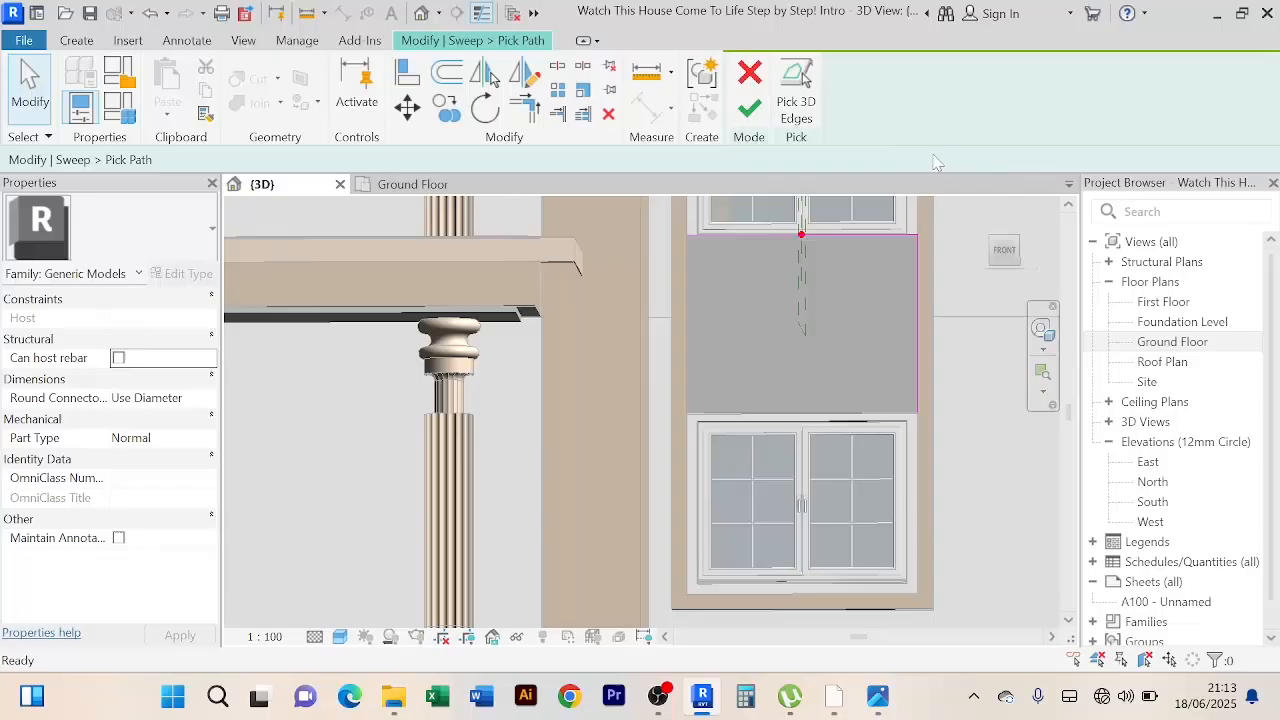
Step: Pick the 3D edge at the panel's left side as a sweep path line
{"action": "left_click", "coordinate": [800, 122]}
{"action": "scroll", "coordinate": [691, 276], "scroll_direction": "up", "scroll_amount": 4}
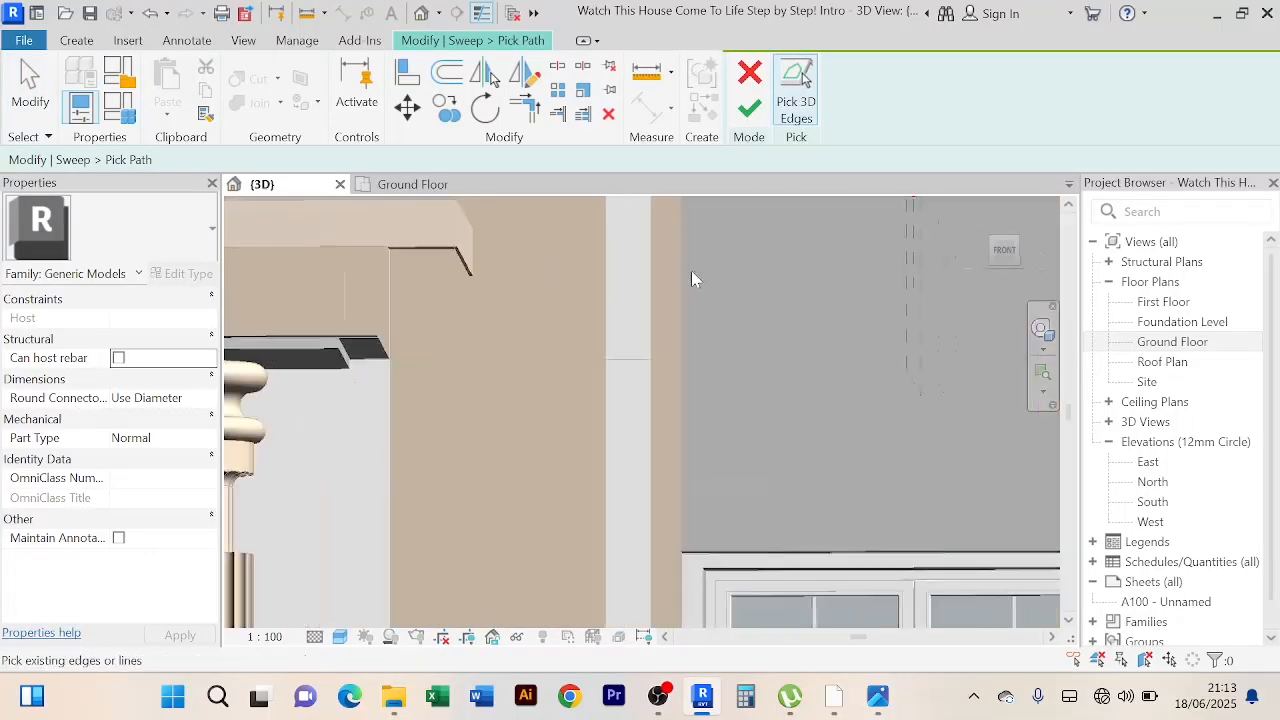
{"action": "scroll", "coordinate": [662, 405], "scroll_direction": "up", "scroll_amount": 3}
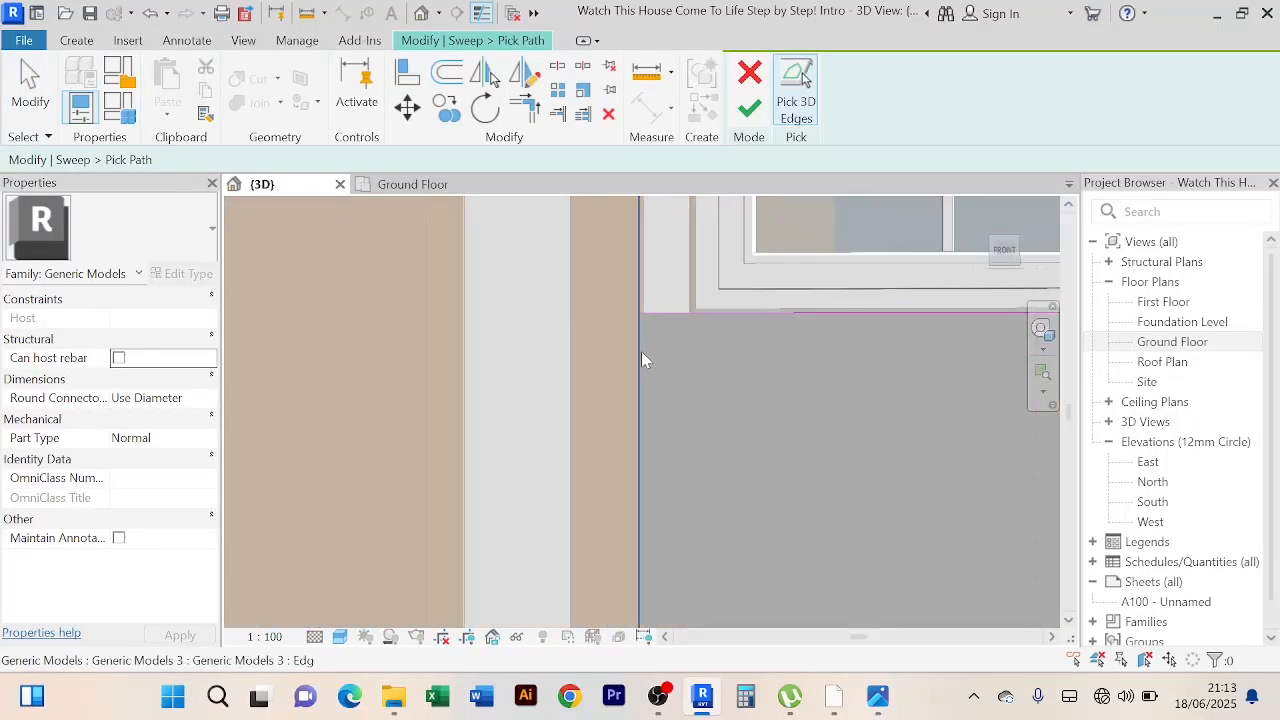
{"action": "scroll", "coordinate": [641, 352], "scroll_direction": "up", "scroll_amount": 4}
{"action": "left_click", "coordinate": [641, 352]}
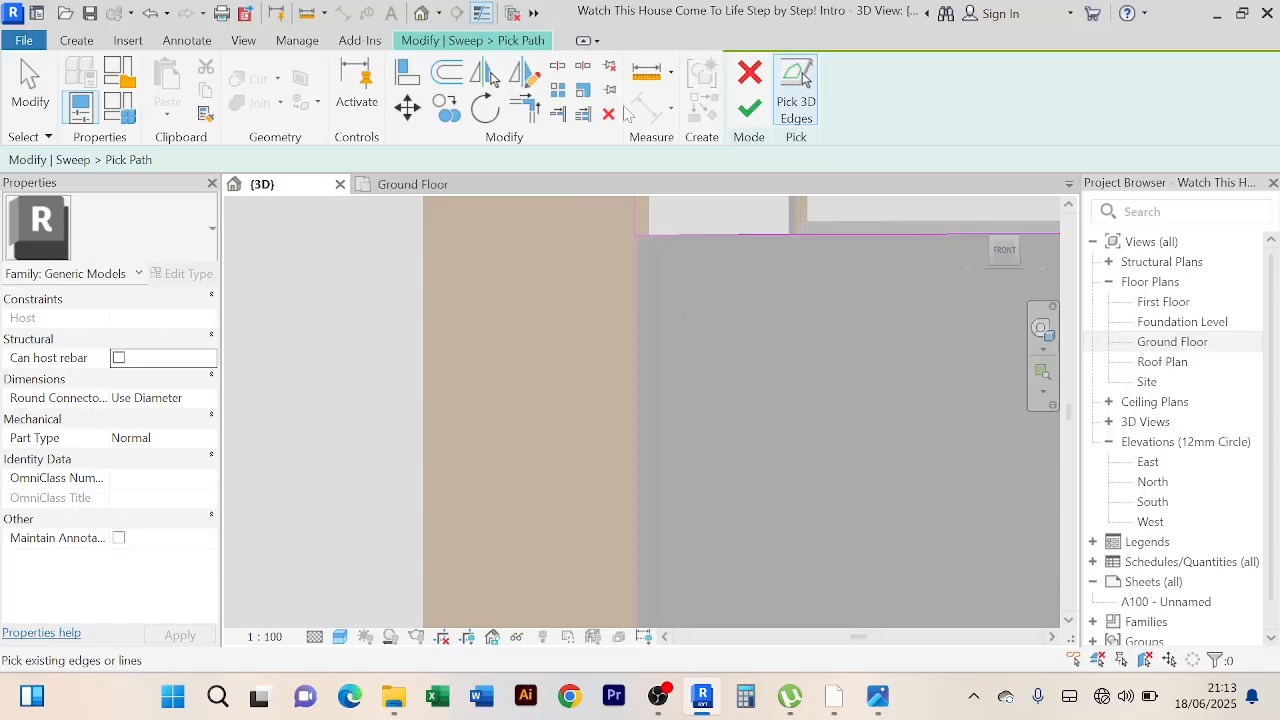
Step: Trim the top and left path lines into a corner at the panel's upper left
{"action": "left_click", "coordinate": [518, 112]}
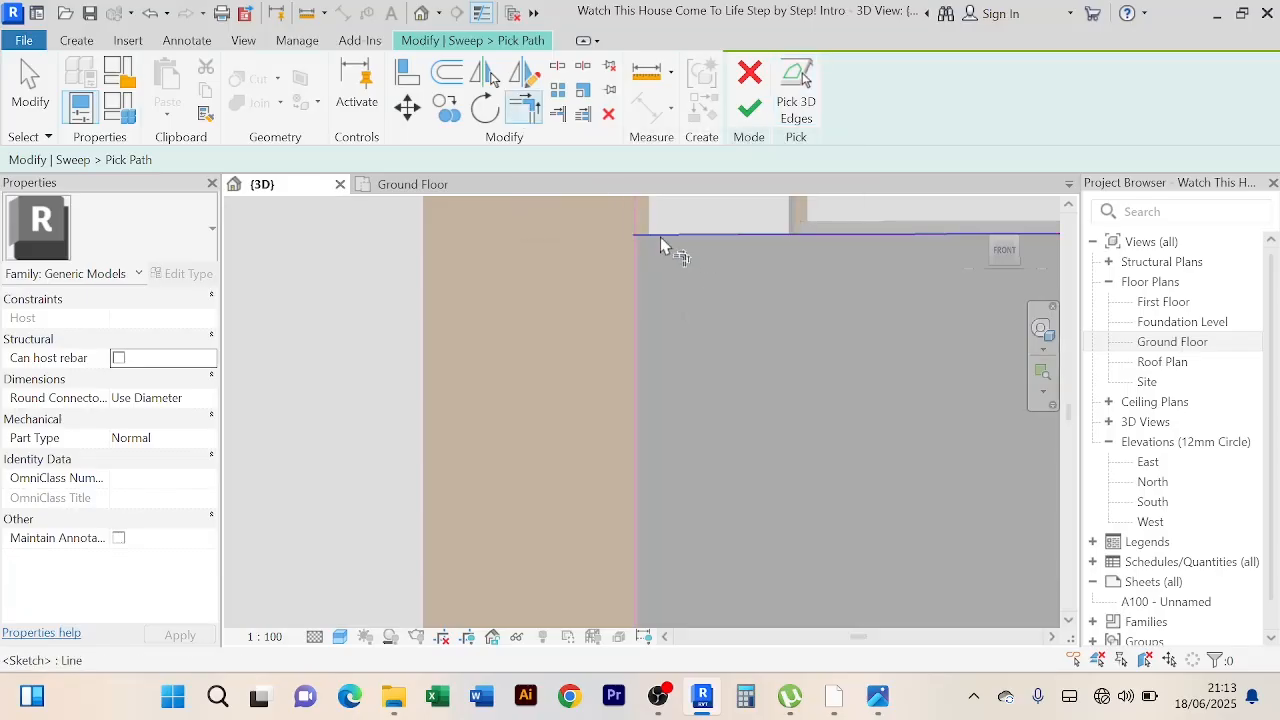
{"action": "left_click", "coordinate": [660, 238]}
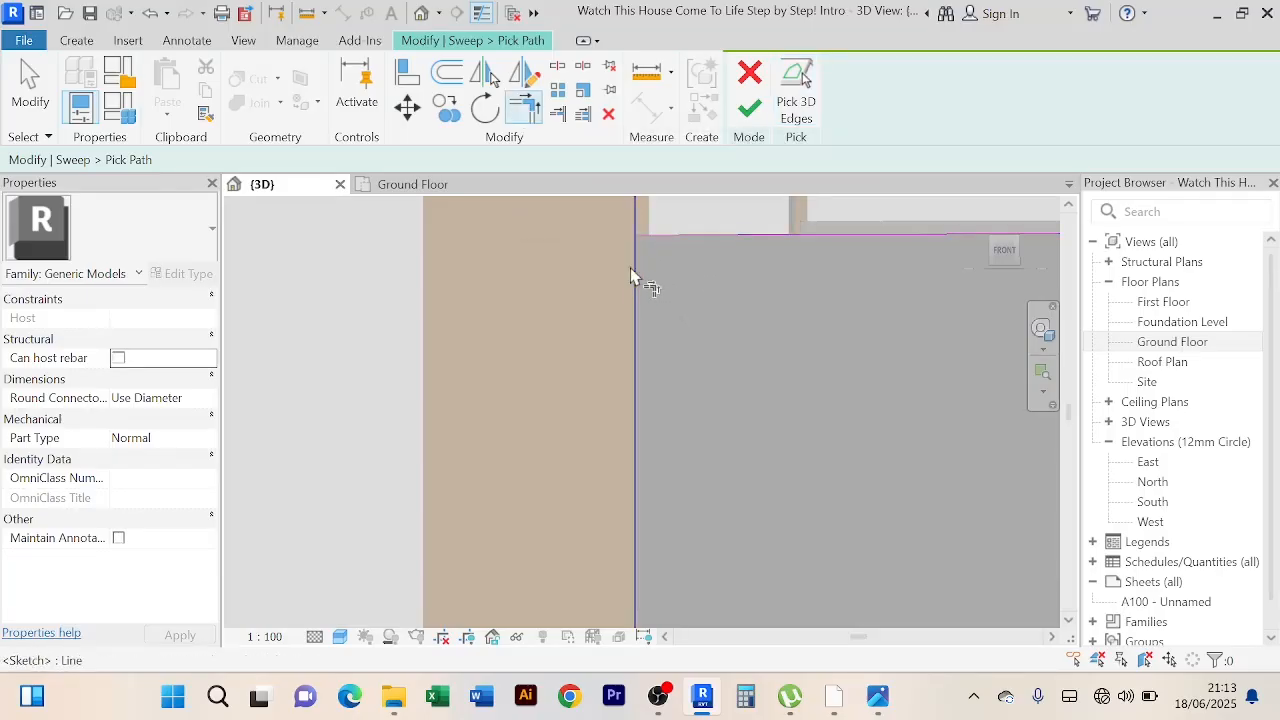
{"action": "scroll", "coordinate": [698, 282], "scroll_direction": "down", "scroll_amount": 4}
{"action": "scroll", "coordinate": [766, 360], "scroll_direction": "down", "scroll_amount": 2}
{"action": "middle_click_drag", "start_coordinate": [781, 377], "coordinate": [594, 254]}
{"action": "scroll", "coordinate": [594, 254], "scroll_direction": "down", "scroll_amount": 3}
{"action": "middle_click_drag", "start_coordinate": [663, 339], "coordinate": [615, 290]}
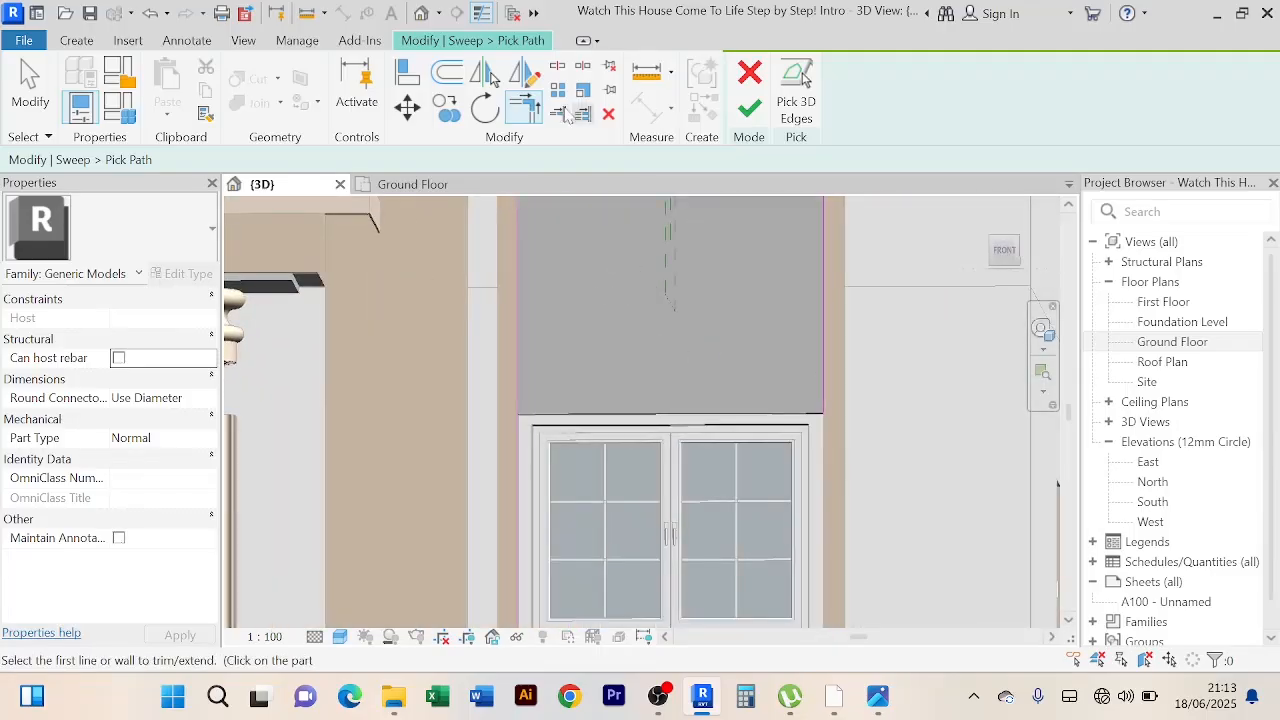
Step: Pick the panel's bottom 3D edge as an additional sweep path line
{"action": "left_click", "coordinate": [797, 115]}
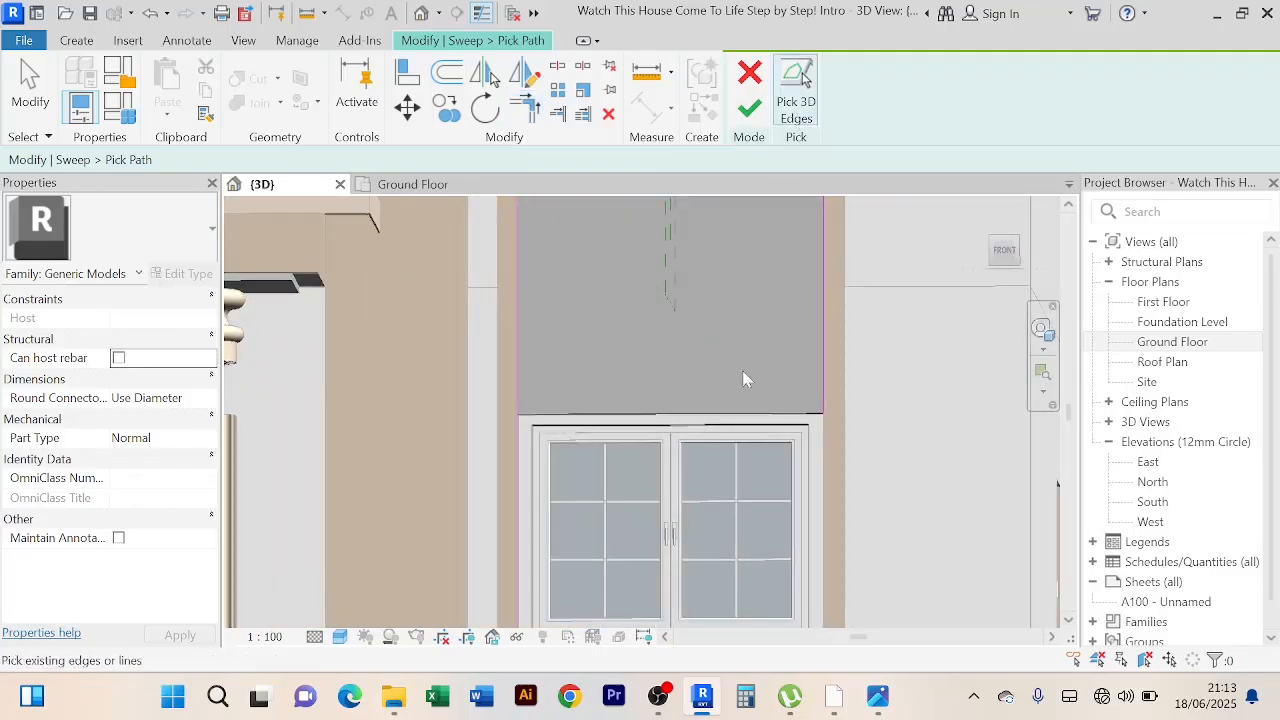
{"action": "scroll", "coordinate": [857, 402], "scroll_direction": "up", "scroll_amount": 5}
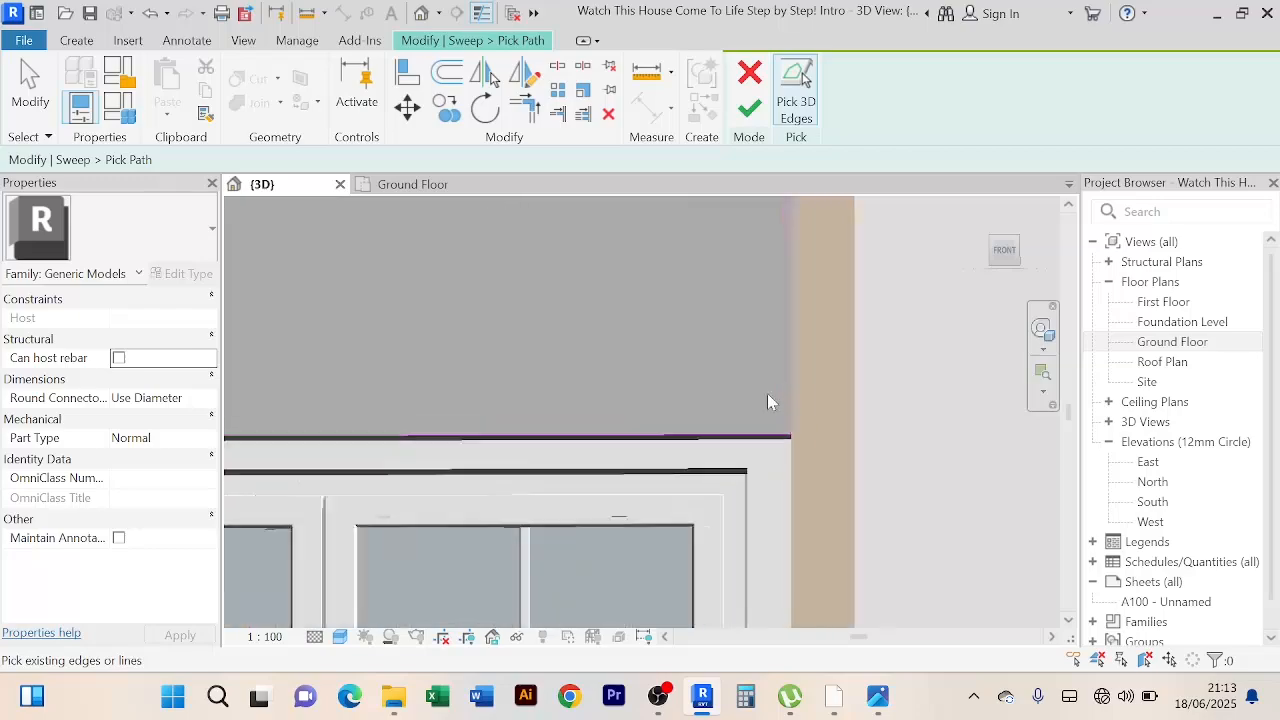
{"action": "scroll", "coordinate": [734, 365], "scroll_direction": "down", "scroll_amount": 2}
{"action": "middle_click_drag", "start_coordinate": [734, 365], "coordinate": [791, 383]}
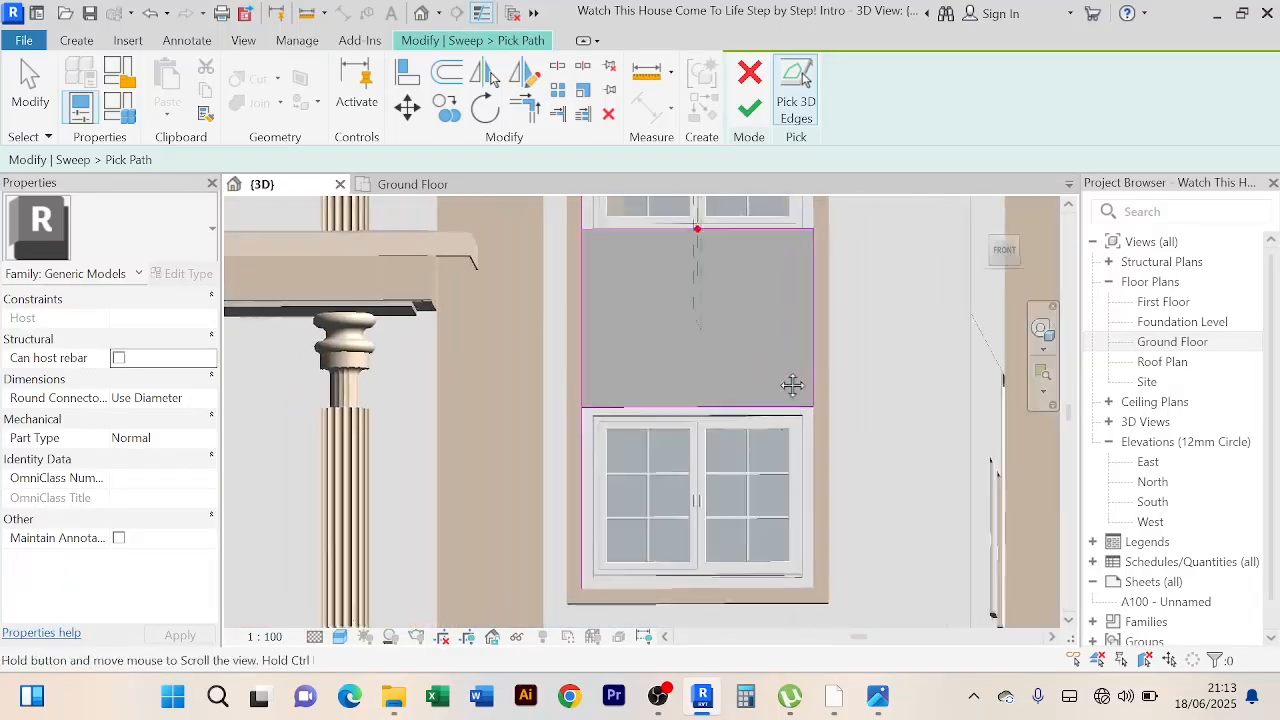
Step: Delete the left path line and finish the path with the top, right and bottom edges
{"action": "right_click", "coordinate": [778, 266]}
{"action": "left_click", "coordinate": [832, 281]}
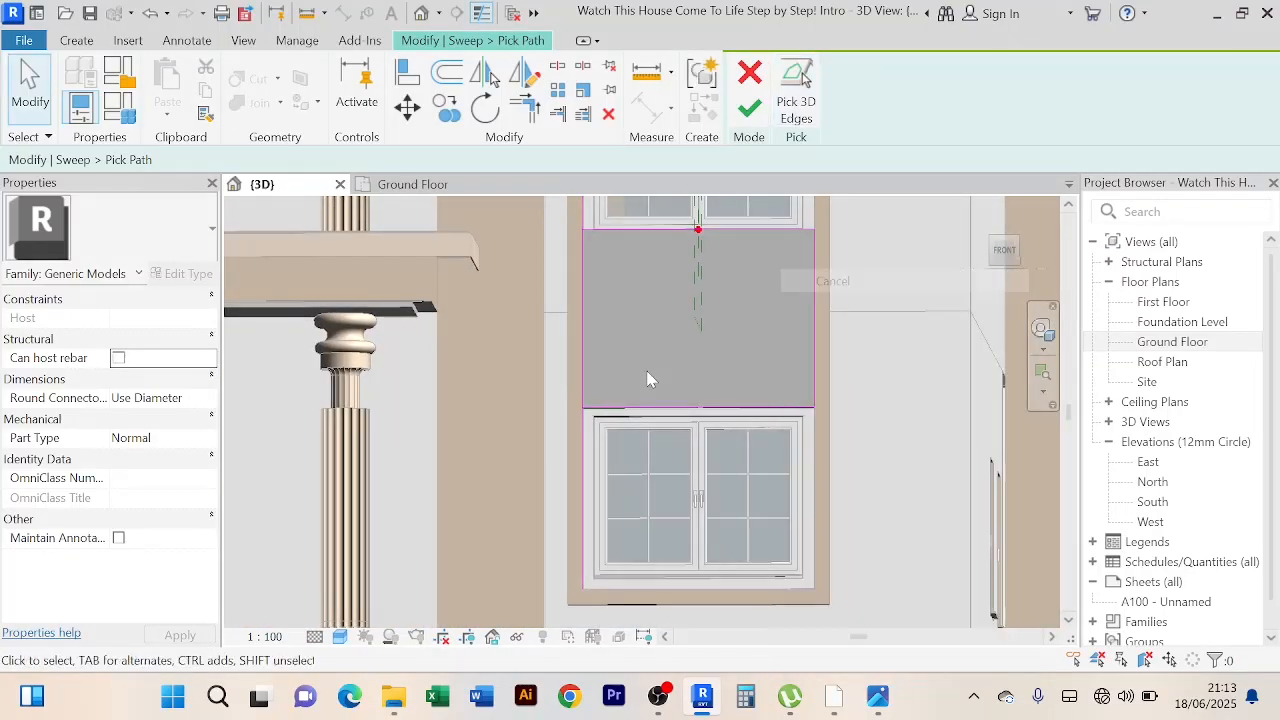
{"action": "left_click", "coordinate": [584, 352]}
{"action": "key", "text": "Delete"}
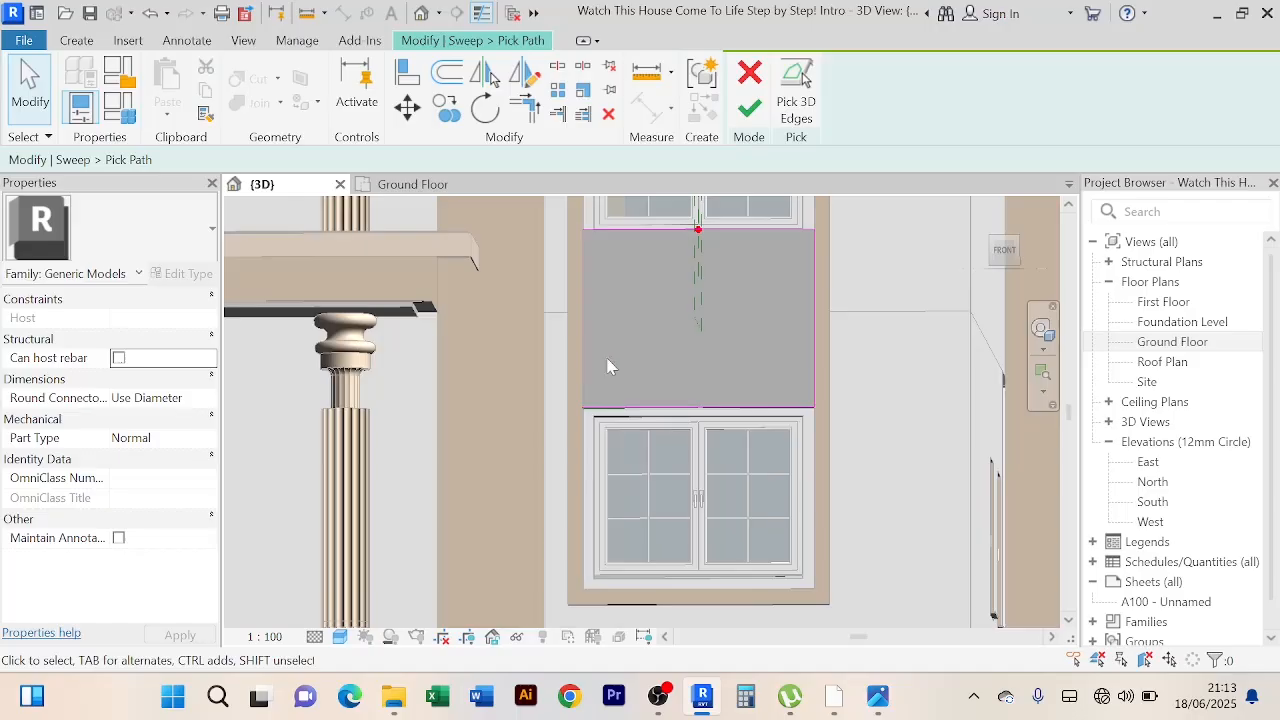
{"action": "left_click", "coordinate": [749, 107]}
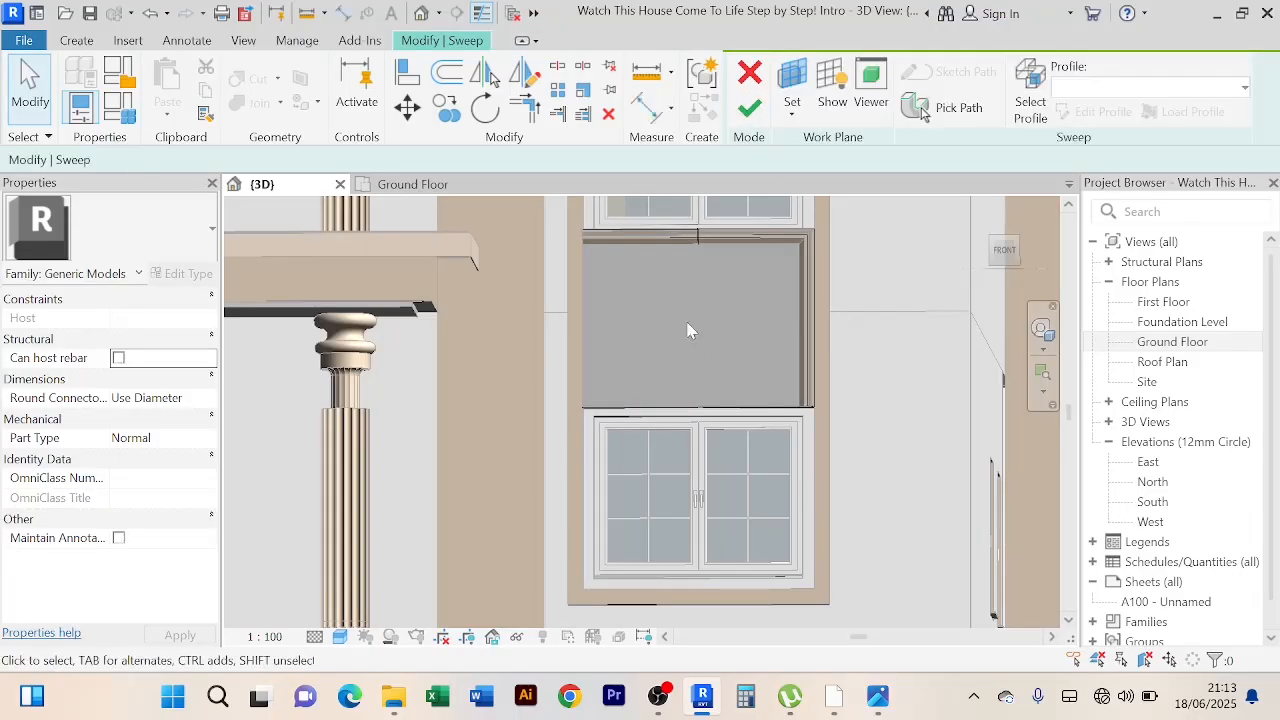
Step: Finish editing the panel's moulding sweep along three edges and complete the in-place model
{"action": "left_click", "coordinate": [750, 108]}
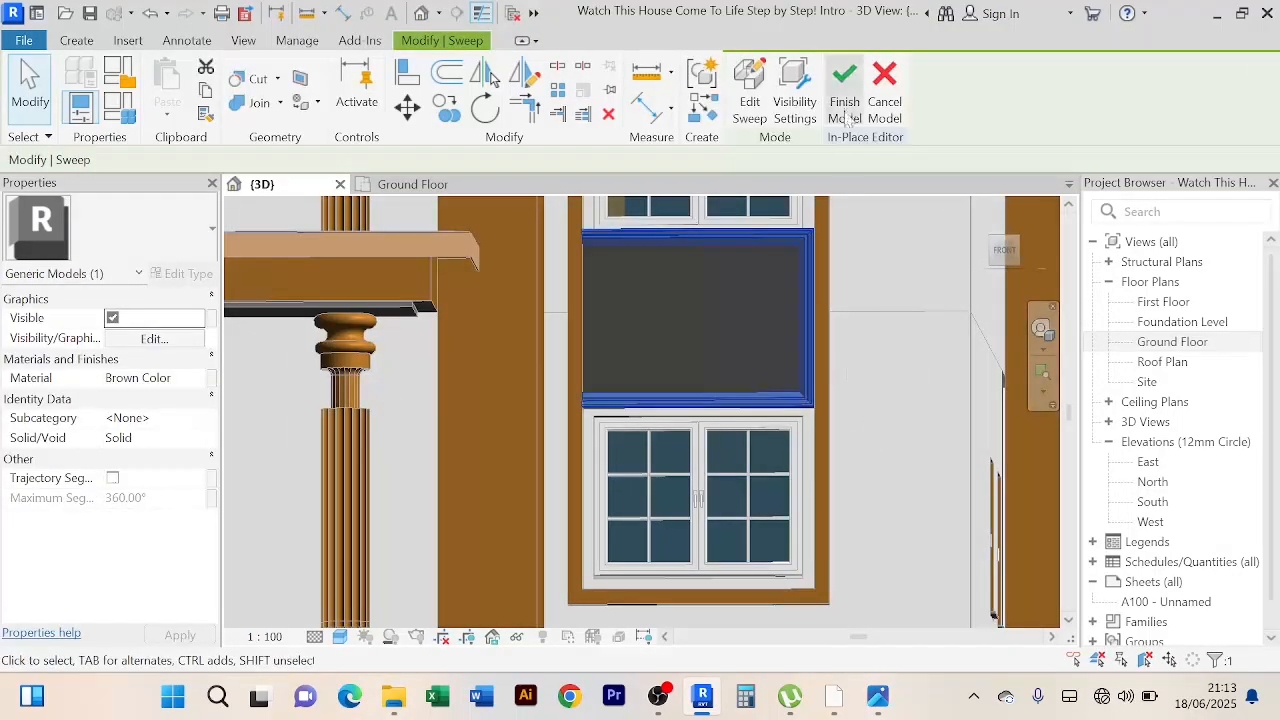
{"action": "left_click", "coordinate": [843, 78]}
{"action": "left_click", "coordinate": [890, 422]}
{"action": "scroll", "coordinate": [636, 309], "scroll_direction": "down", "scroll_amount": 2}
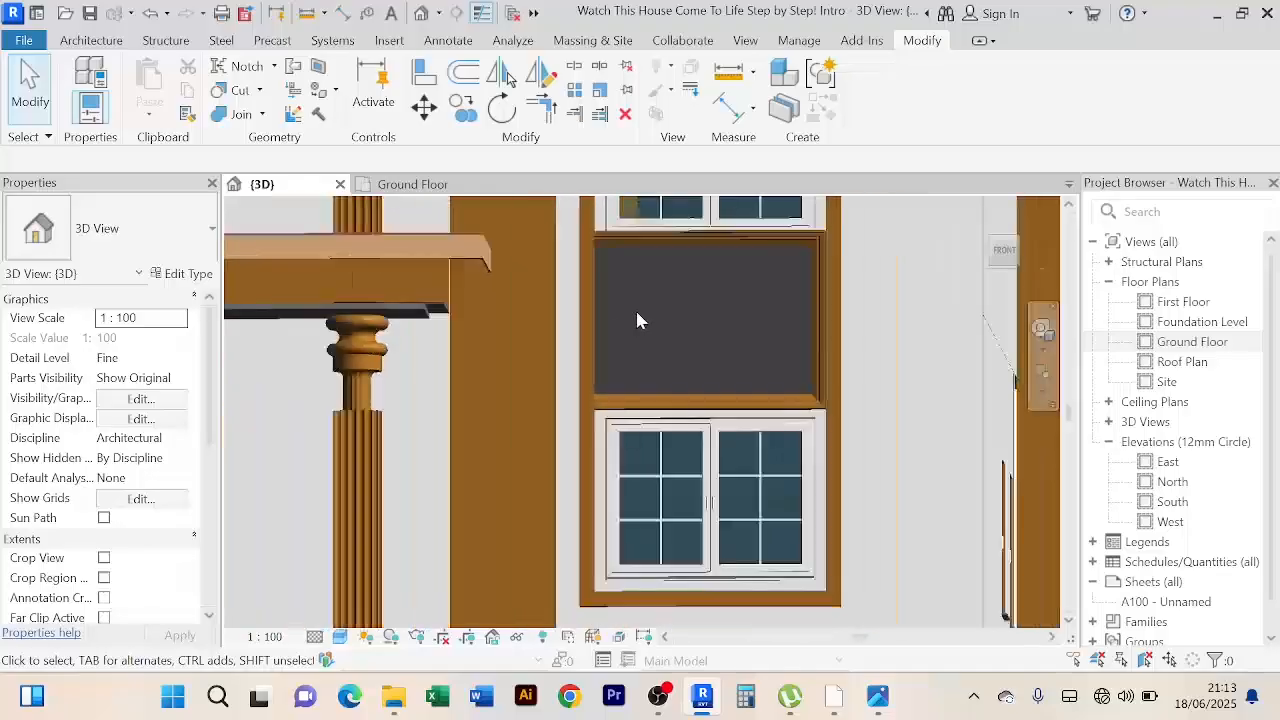
Step: Edit the wall panel's profile, nudging its left boundary line slightly inward clear of the window surround, and finish the profile
{"action": "middle_click_drag", "start_coordinate": [640, 320], "coordinate": [600, 306], "text": "shift"}
{"action": "scroll", "coordinate": [503, 286], "scroll_direction": "up", "scroll_amount": 4}
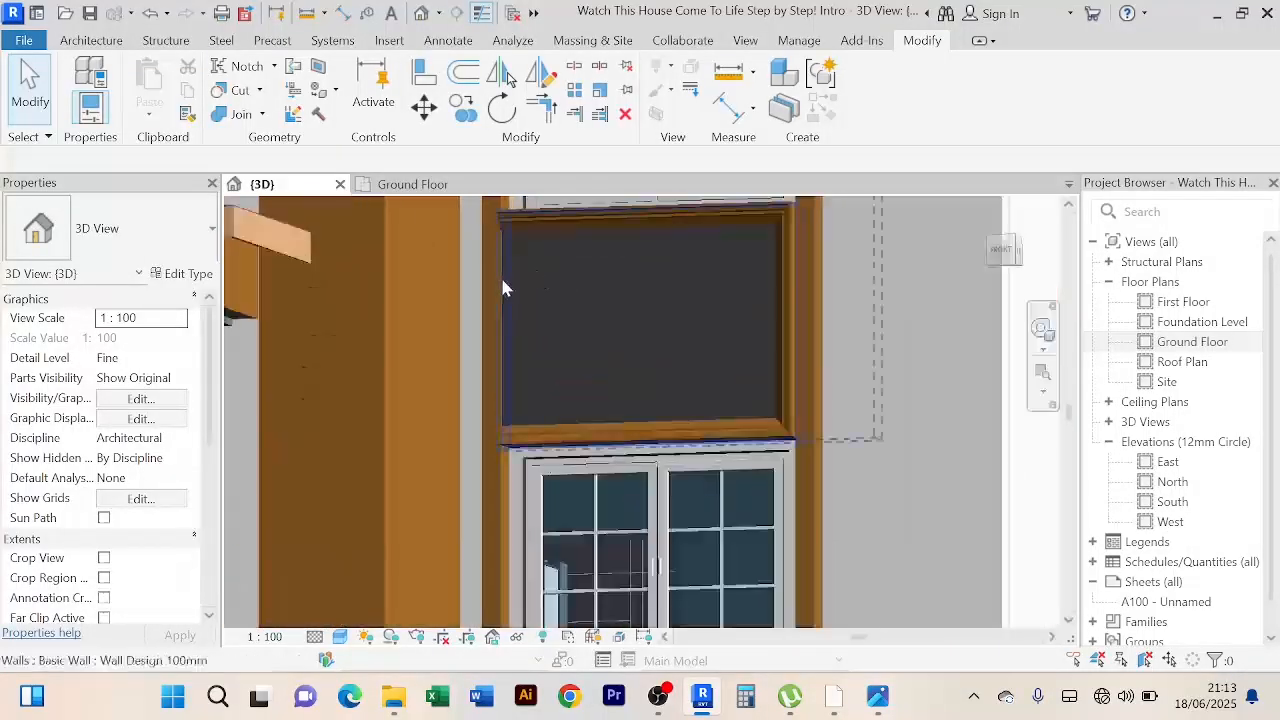
{"action": "scroll", "coordinate": [528, 306], "scroll_direction": "down", "scroll_amount": 4}
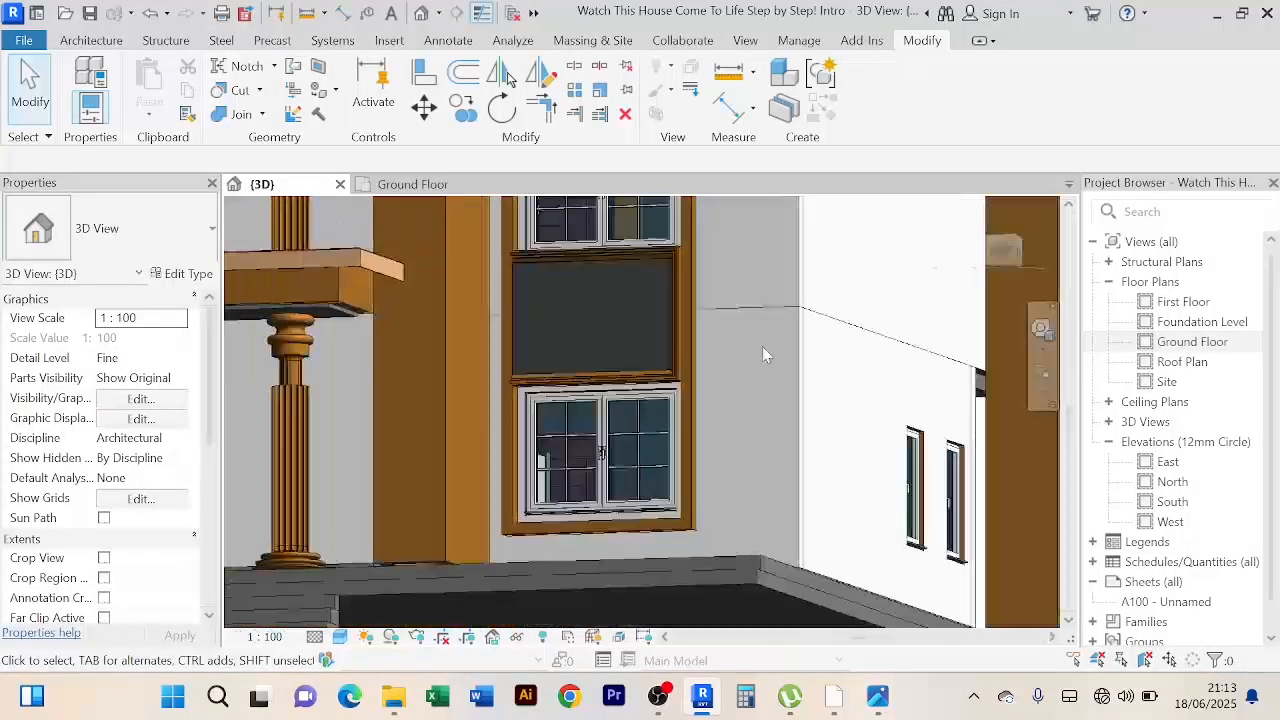
{"action": "middle_click_drag", "start_coordinate": [760, 376], "coordinate": [806, 408], "text": "shift"}
{"action": "scroll", "coordinate": [655, 355], "scroll_direction": "up", "scroll_amount": 2}
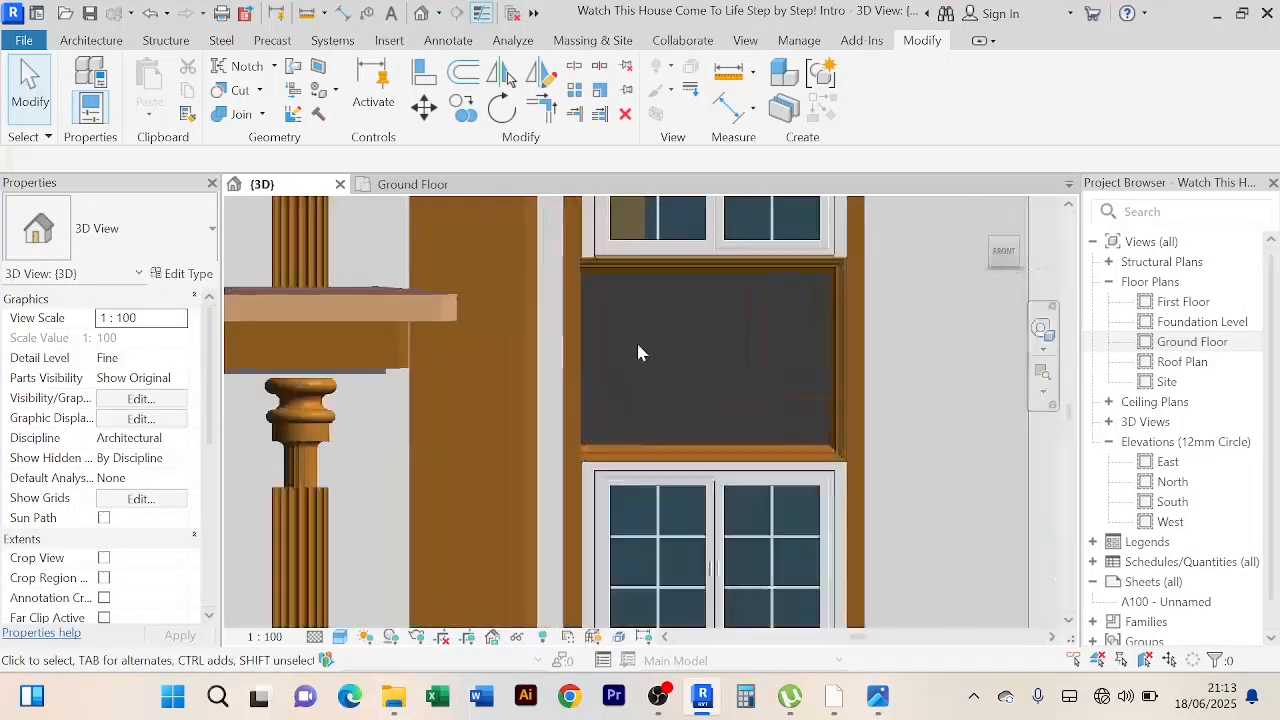
{"action": "left_click", "coordinate": [588, 326]}
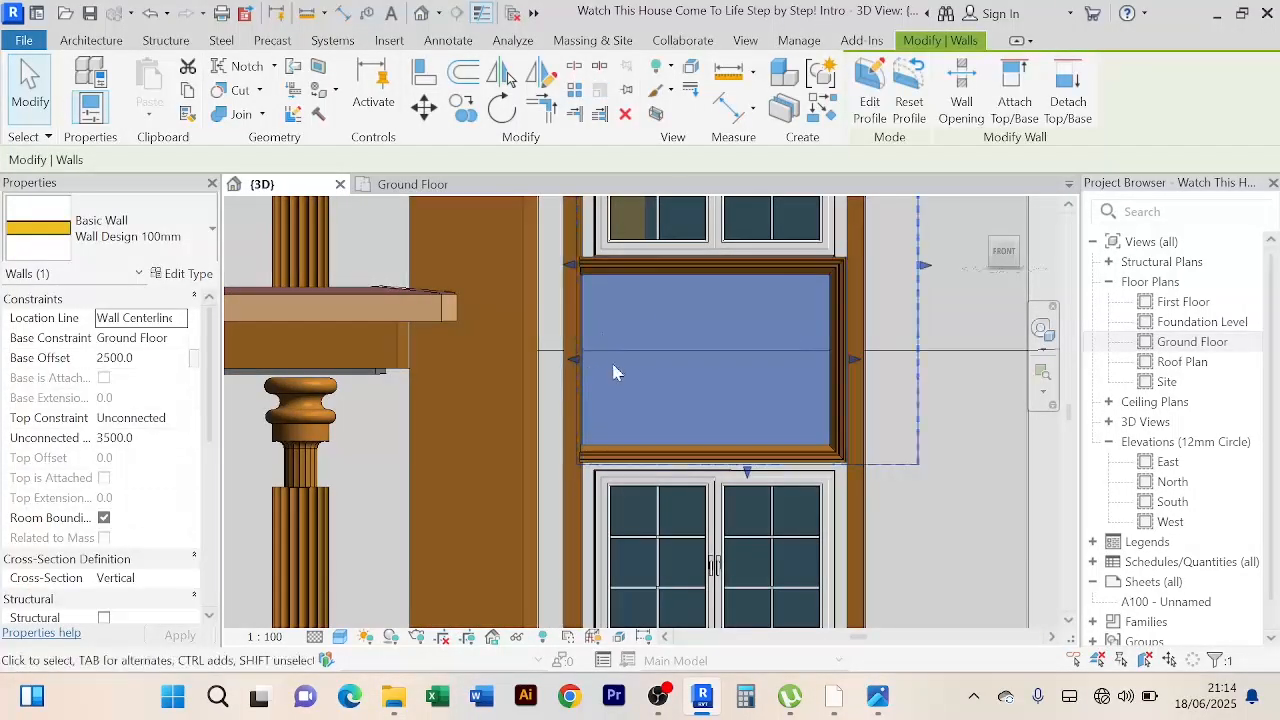
{"action": "left_click", "coordinate": [869, 100]}
{"action": "scroll", "coordinate": [594, 350], "scroll_direction": "up", "scroll_amount": 4}
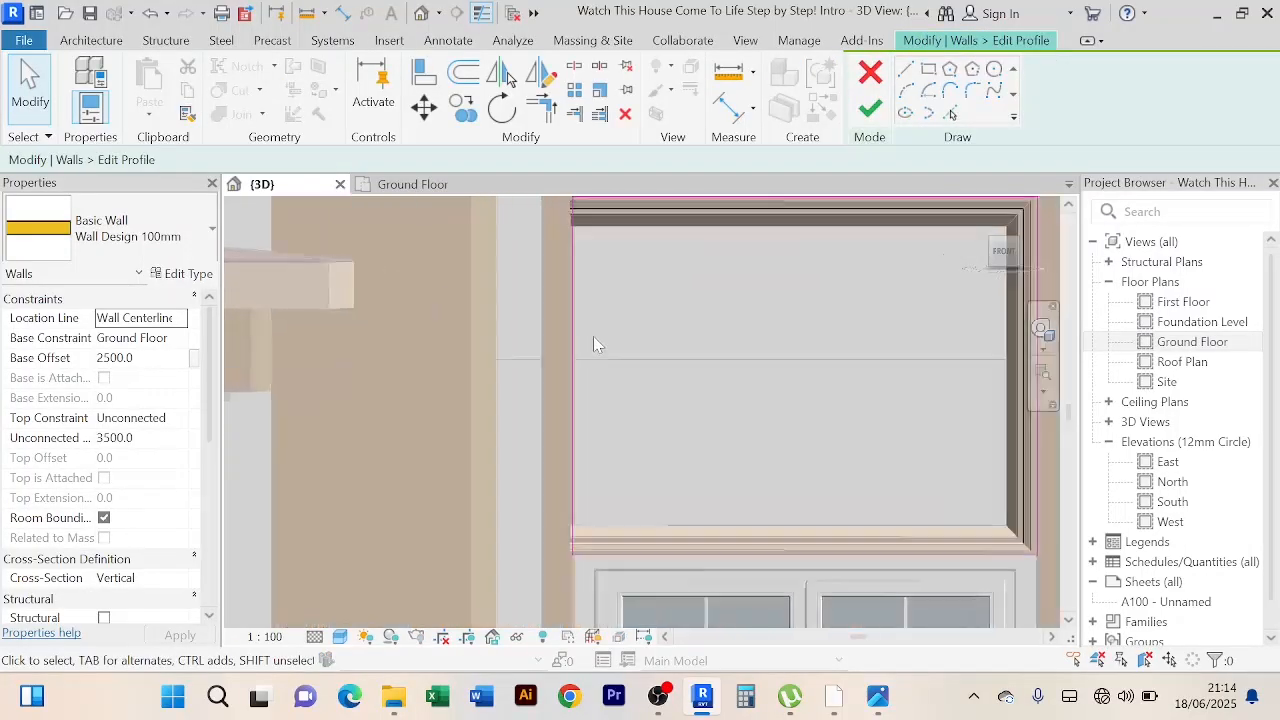
{"action": "left_click", "coordinate": [563, 356]}
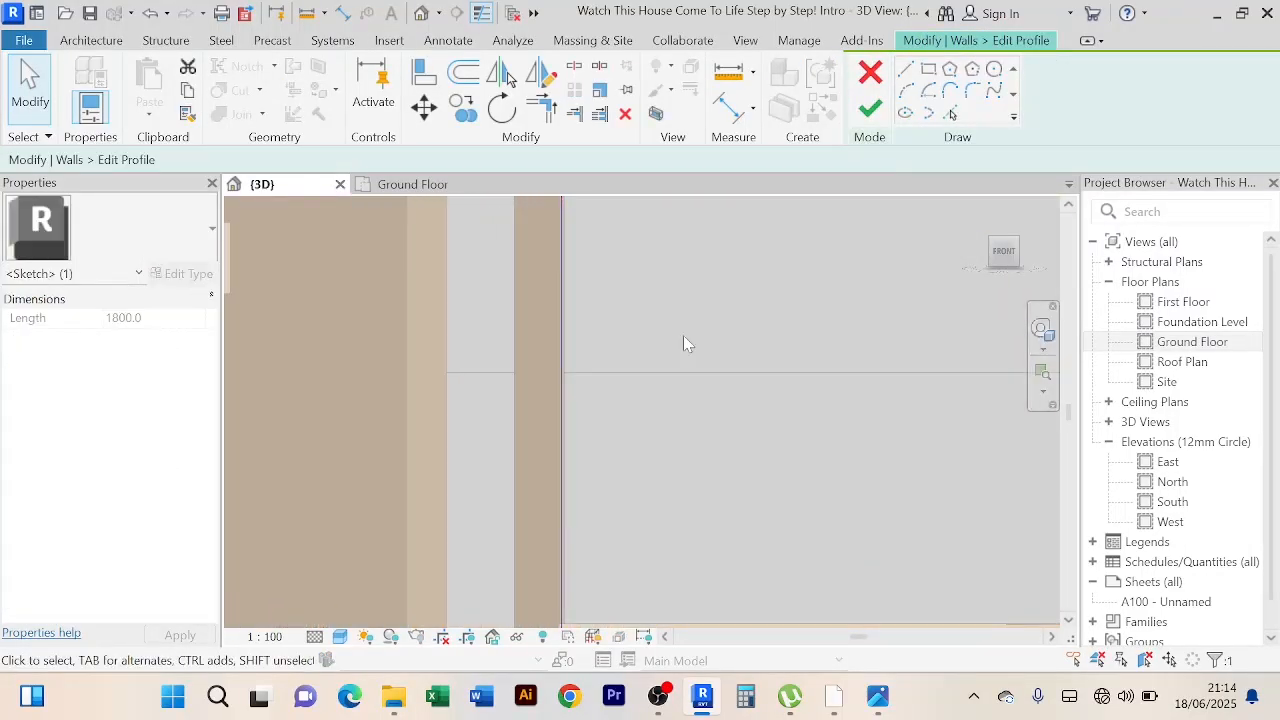
{"action": "key", "text": "Right"}
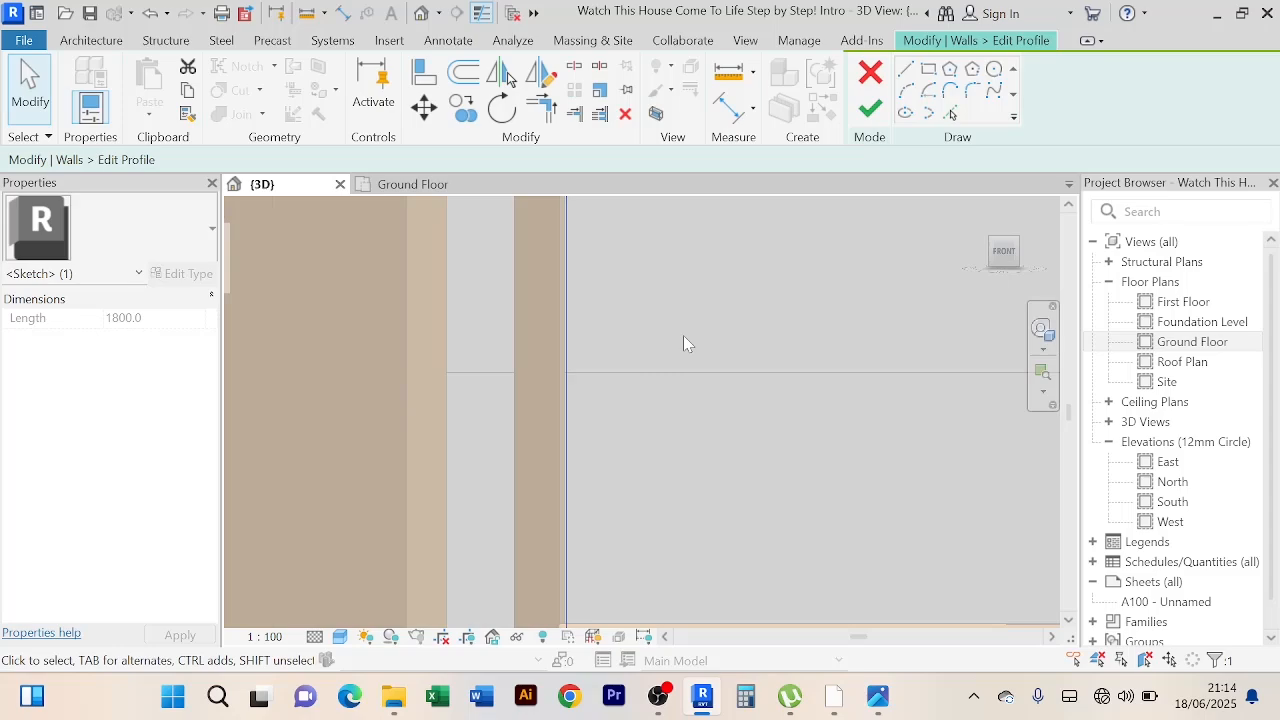
{"action": "key", "text": "Right"}
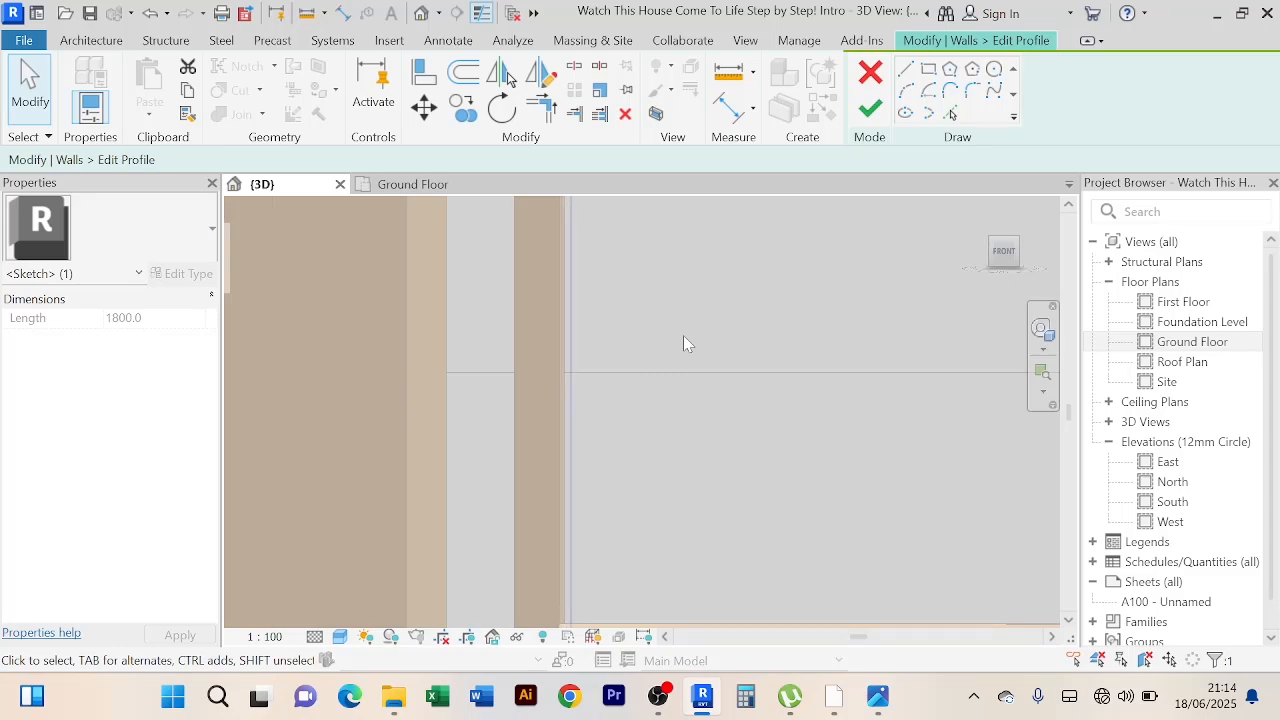
{"action": "key", "text": "Left"}
{"action": "scroll", "coordinate": [684, 344], "scroll_direction": "down", "scroll_amount": 2}
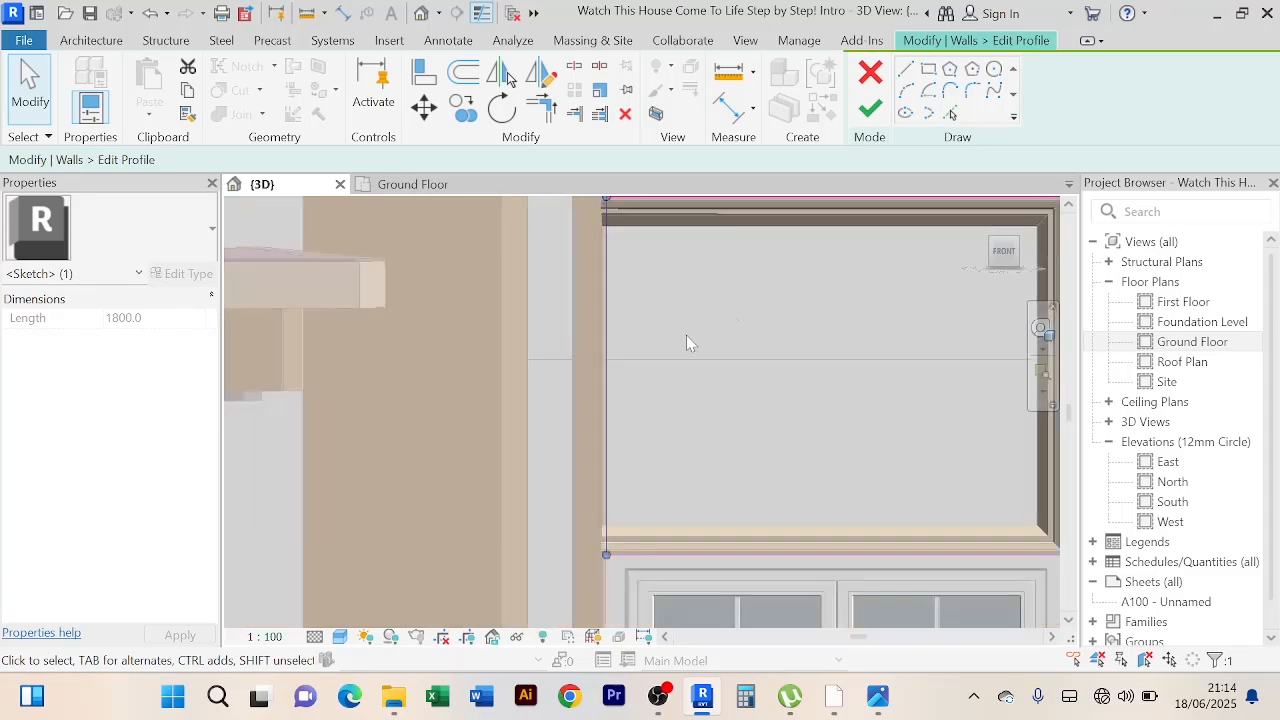
{"action": "left_click", "coordinate": [869, 112]}
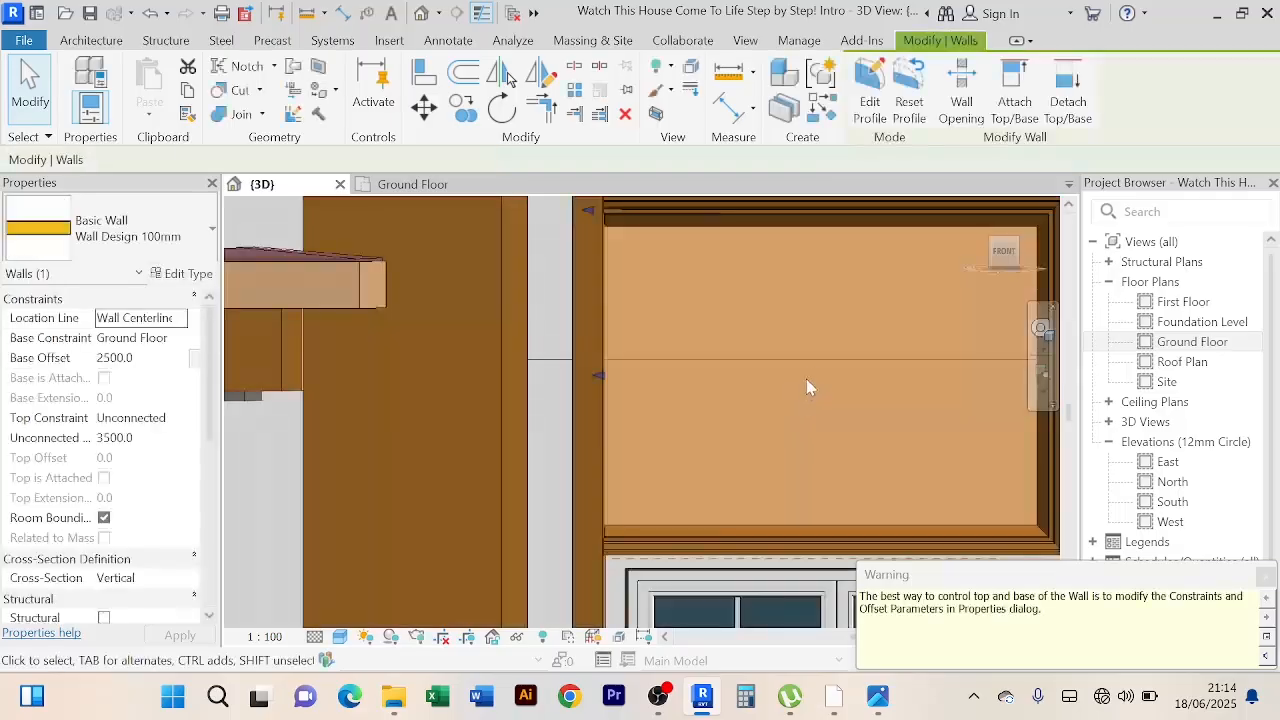
{"action": "scroll", "coordinate": [600, 337], "scroll_direction": "down", "scroll_amount": 5}
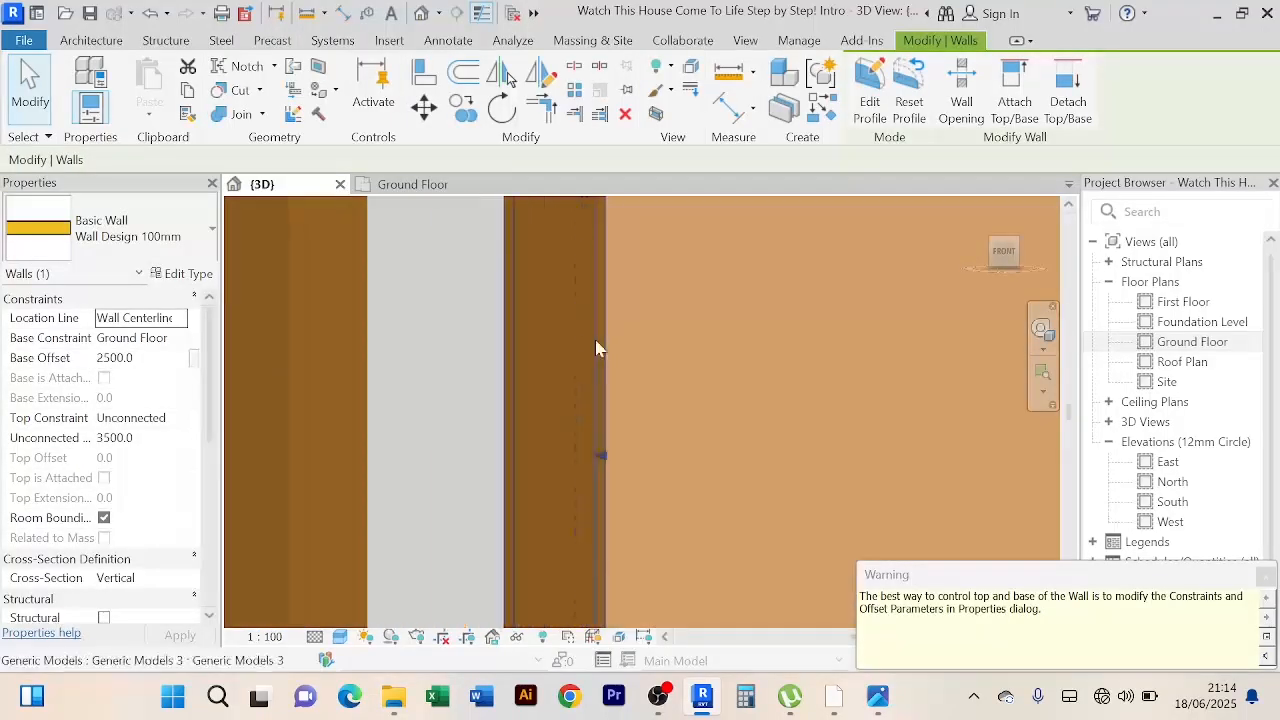
{"action": "key", "text": "Escape"}
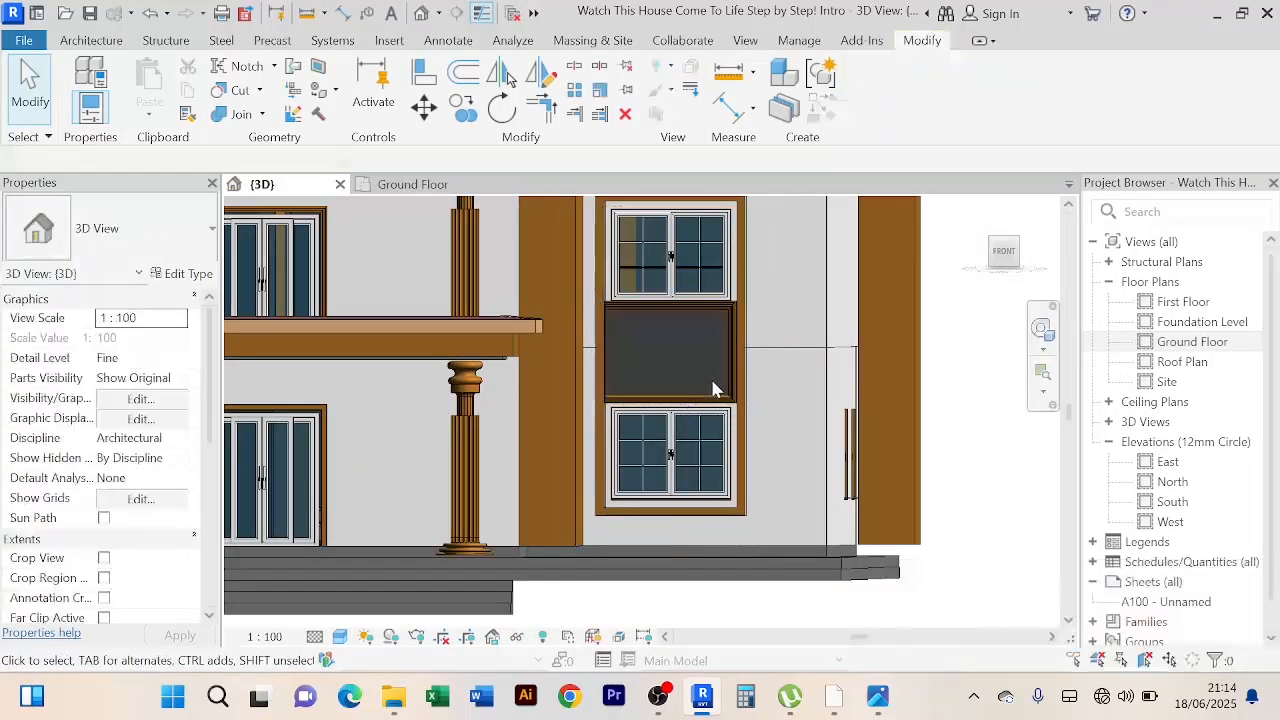
Step: Reopen the panel's in-place moulding sweep and add the panel's left 3D edge to its path
{"action": "scroll", "coordinate": [720, 387], "scroll_direction": "up", "scroll_amount": 4}
{"action": "left_click", "coordinate": [677, 448]}
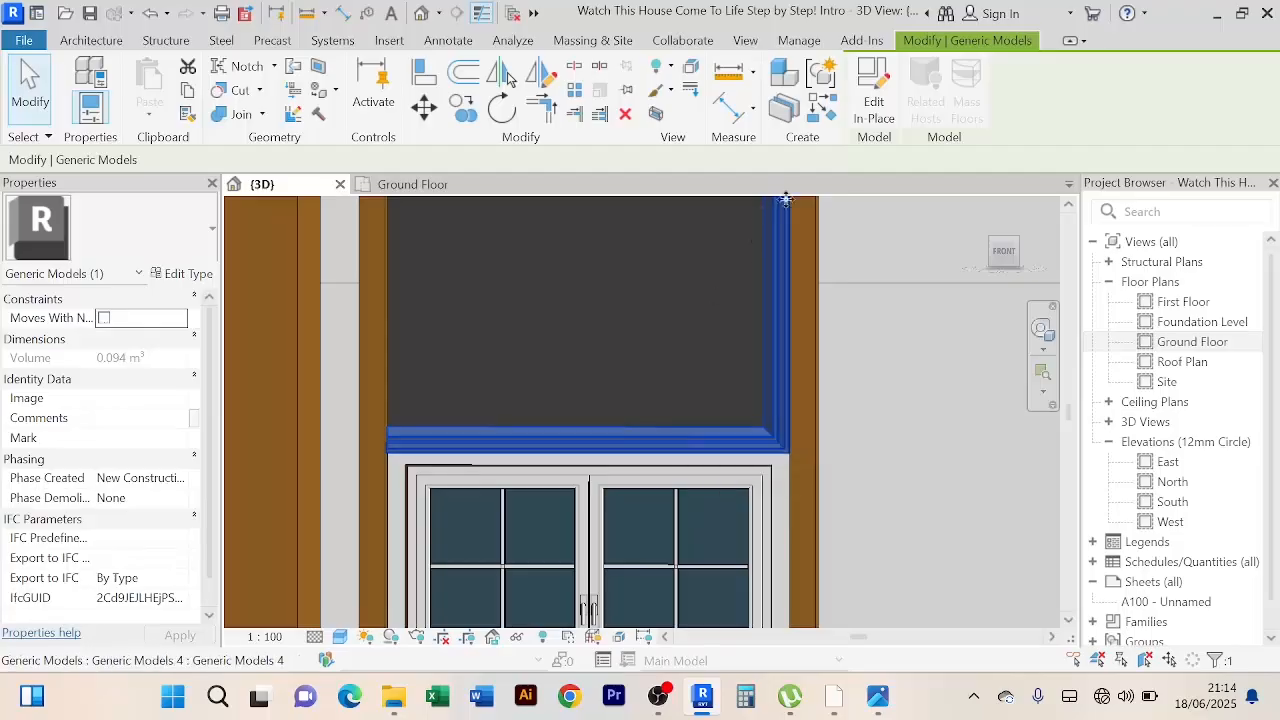
{"action": "double_click", "coordinate": [526, 440]}
{"action": "left_click", "coordinate": [669, 272]}
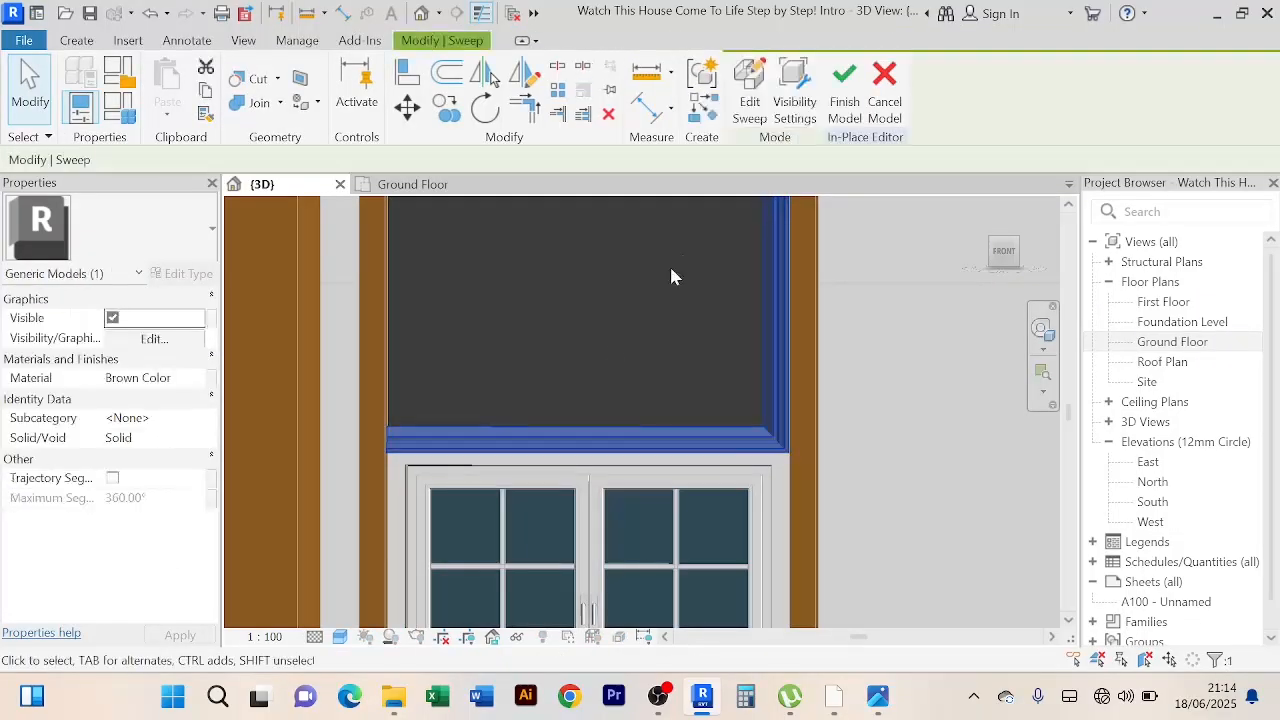
{"action": "double_click", "coordinate": [697, 288]}
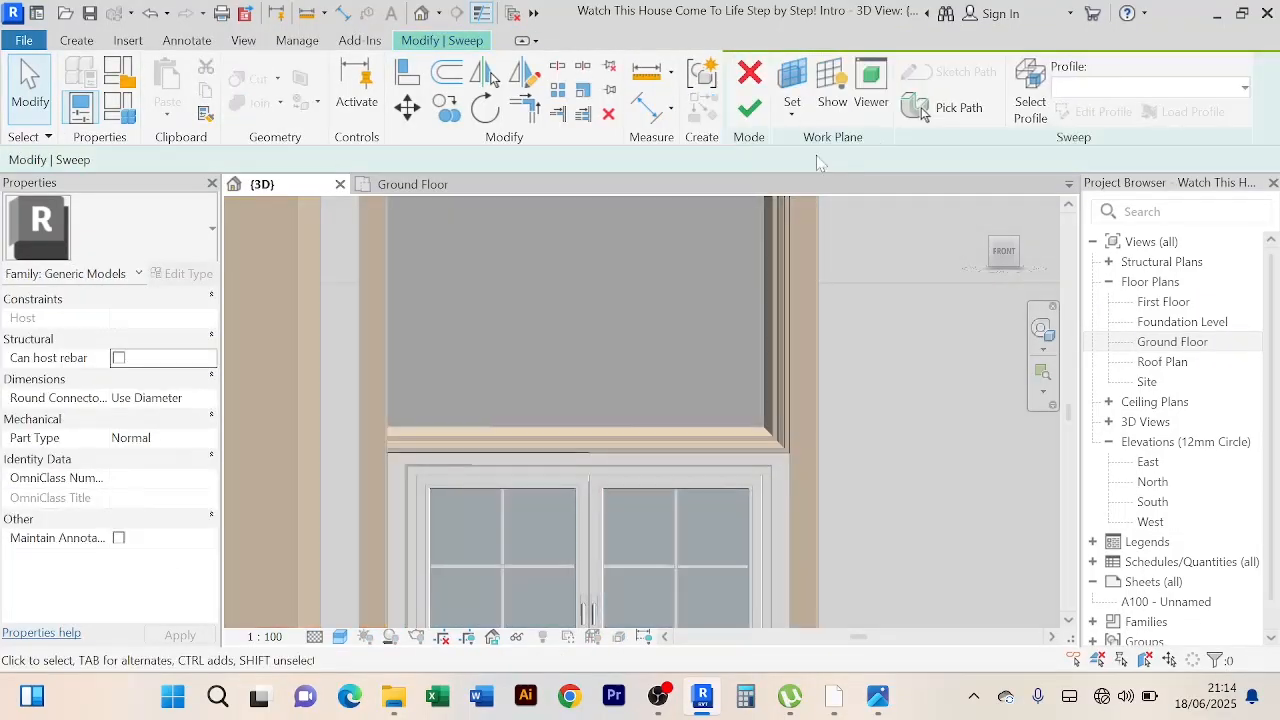
{"action": "left_click", "coordinate": [935, 105]}
{"action": "scroll", "coordinate": [395, 400], "scroll_direction": "up", "scroll_amount": 1}
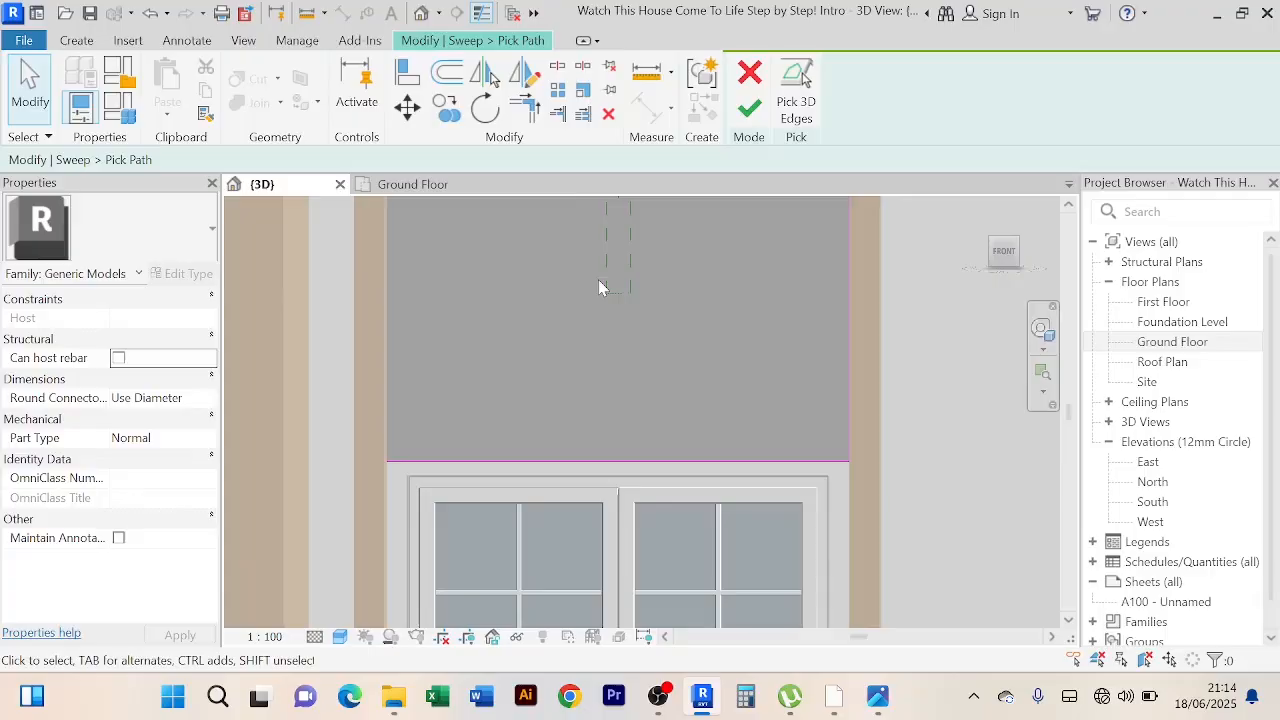
{"action": "left_click", "coordinate": [796, 90]}
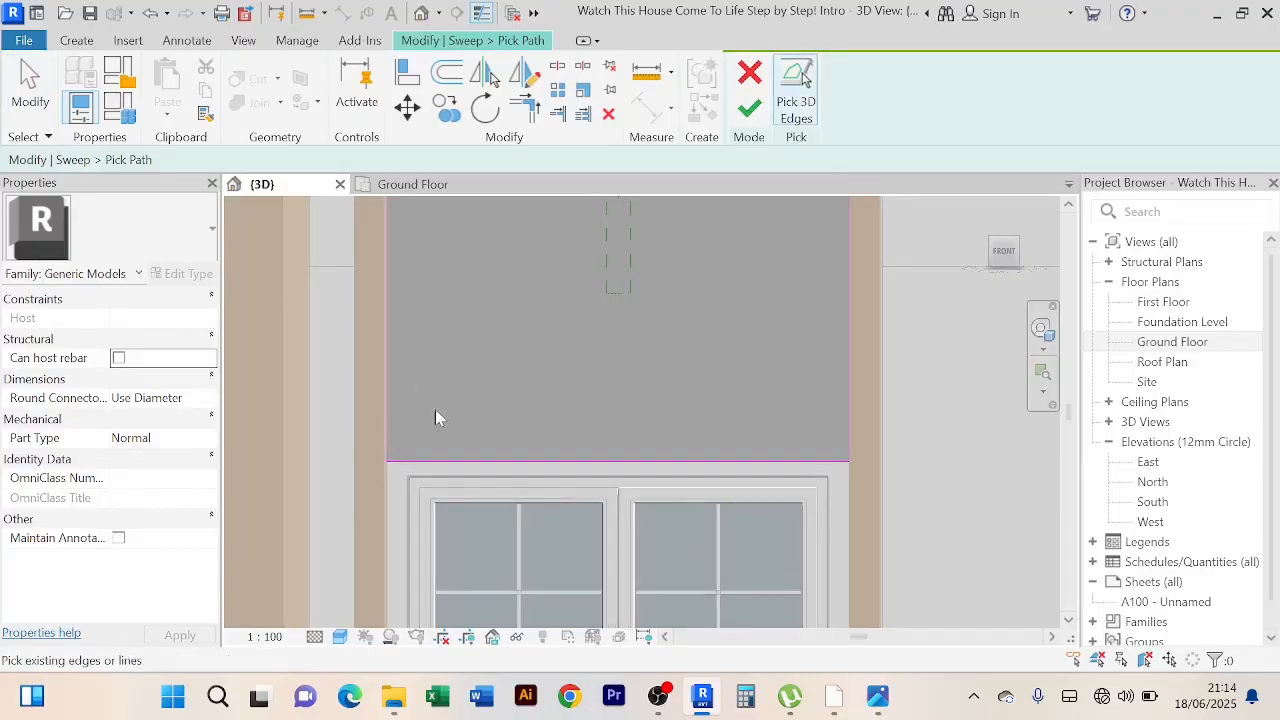
{"action": "scroll", "coordinate": [470, 400], "scroll_direction": "down", "scroll_amount": 2}
{"action": "middle_click_drag", "start_coordinate": [511, 392], "coordinate": [531, 411]}
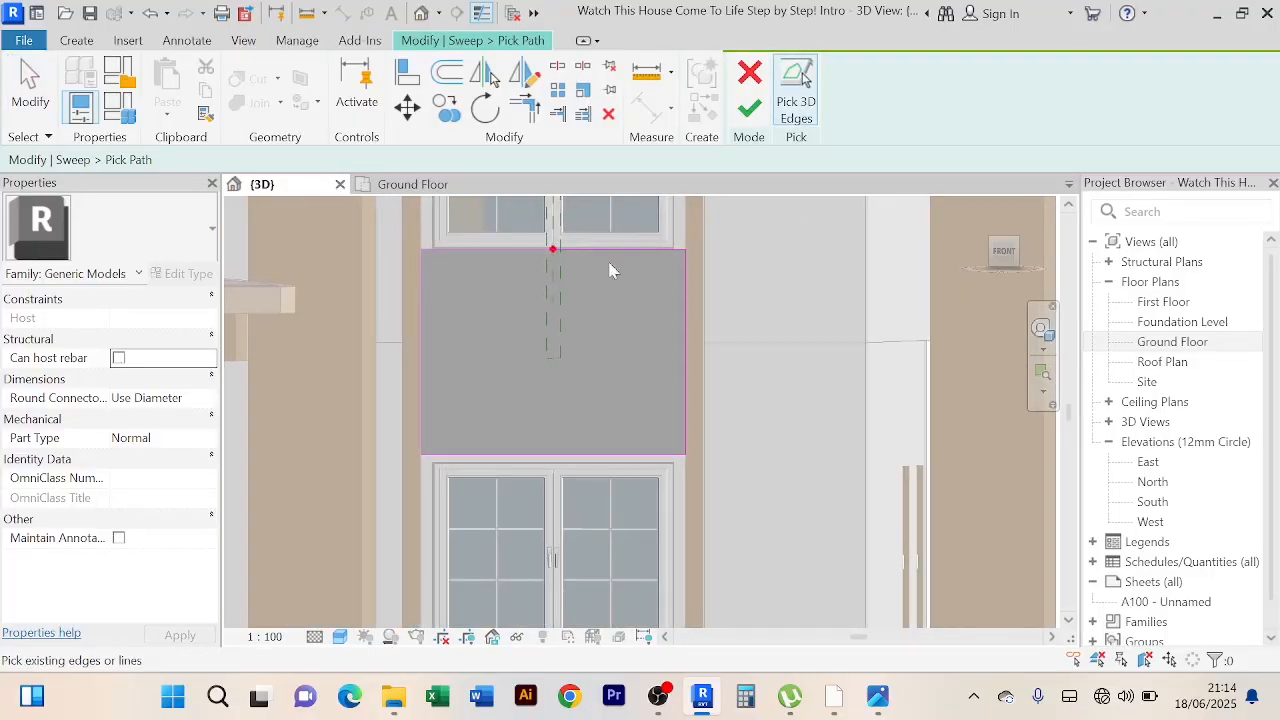
Step: Accept the four-sided path, then finish the moulding sweep and the in-place model
{"action": "left_click", "coordinate": [749, 108]}
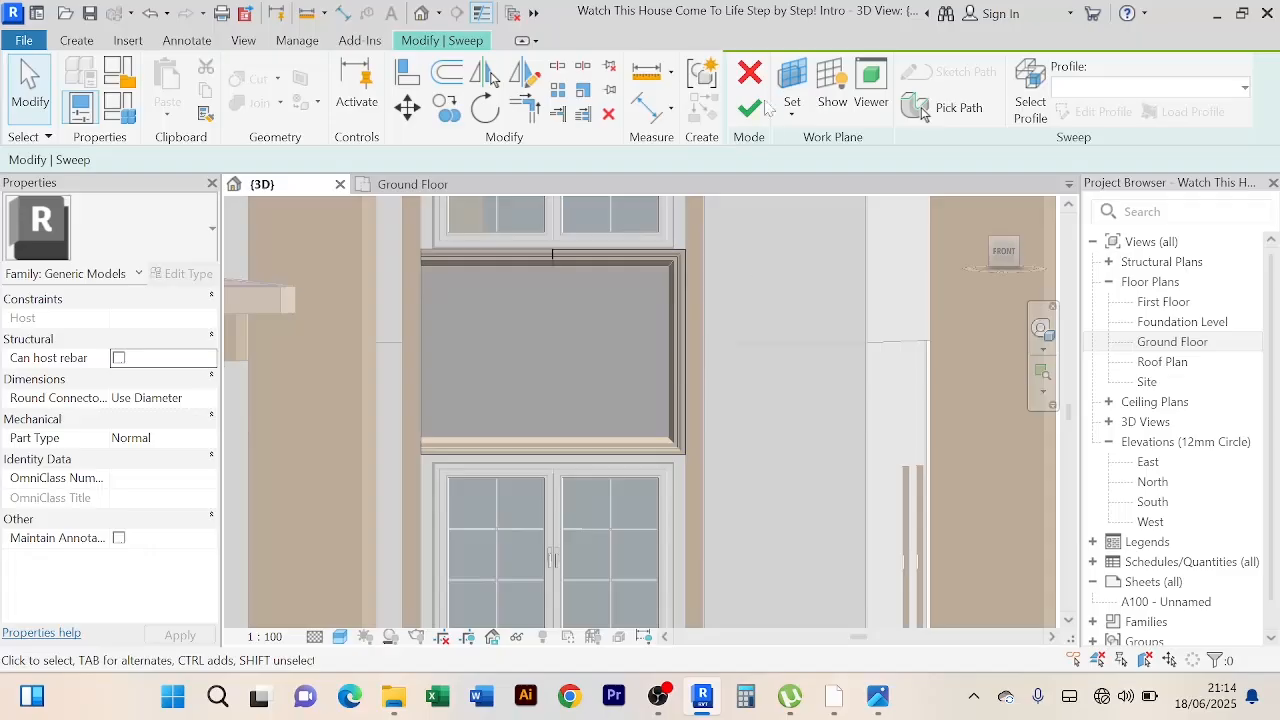
{"action": "left_click", "coordinate": [764, 107]}
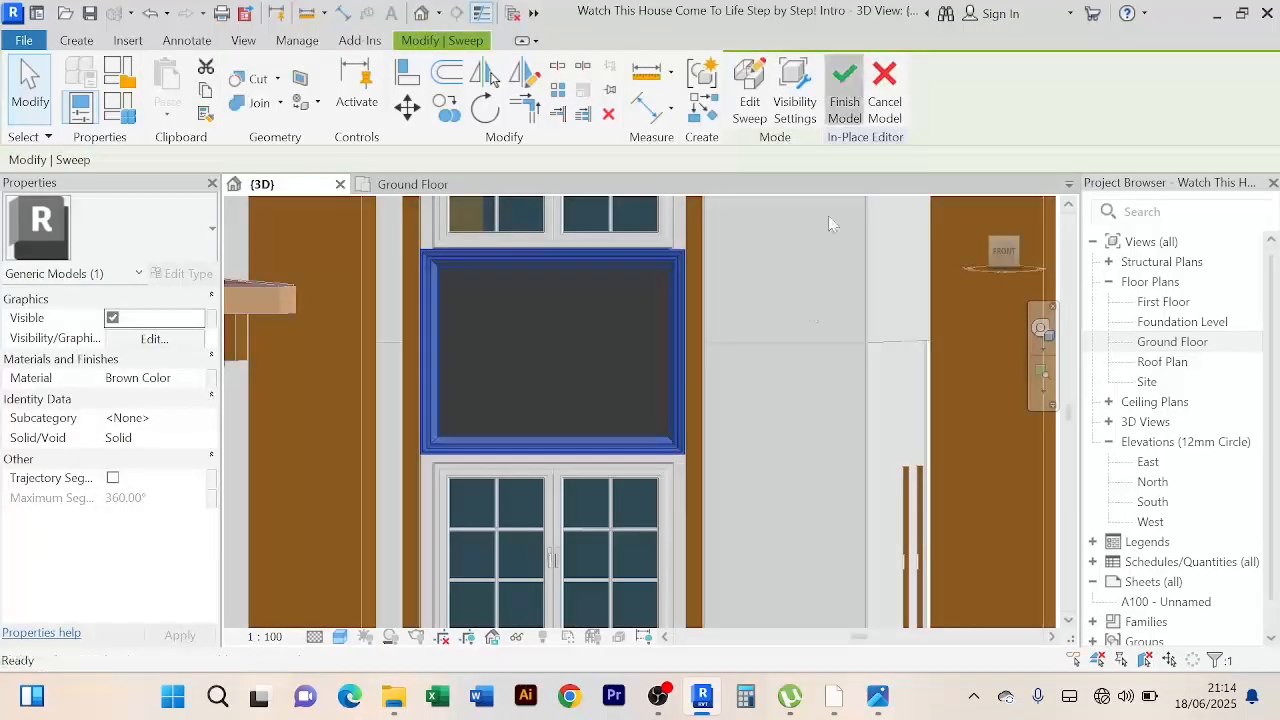
{"action": "left_click", "coordinate": [844, 95]}
Step: Examine the framed panel between the front windows up close and against the whole facade from several angles
{"action": "scroll", "coordinate": [814, 403], "scroll_direction": "down", "scroll_amount": 5}
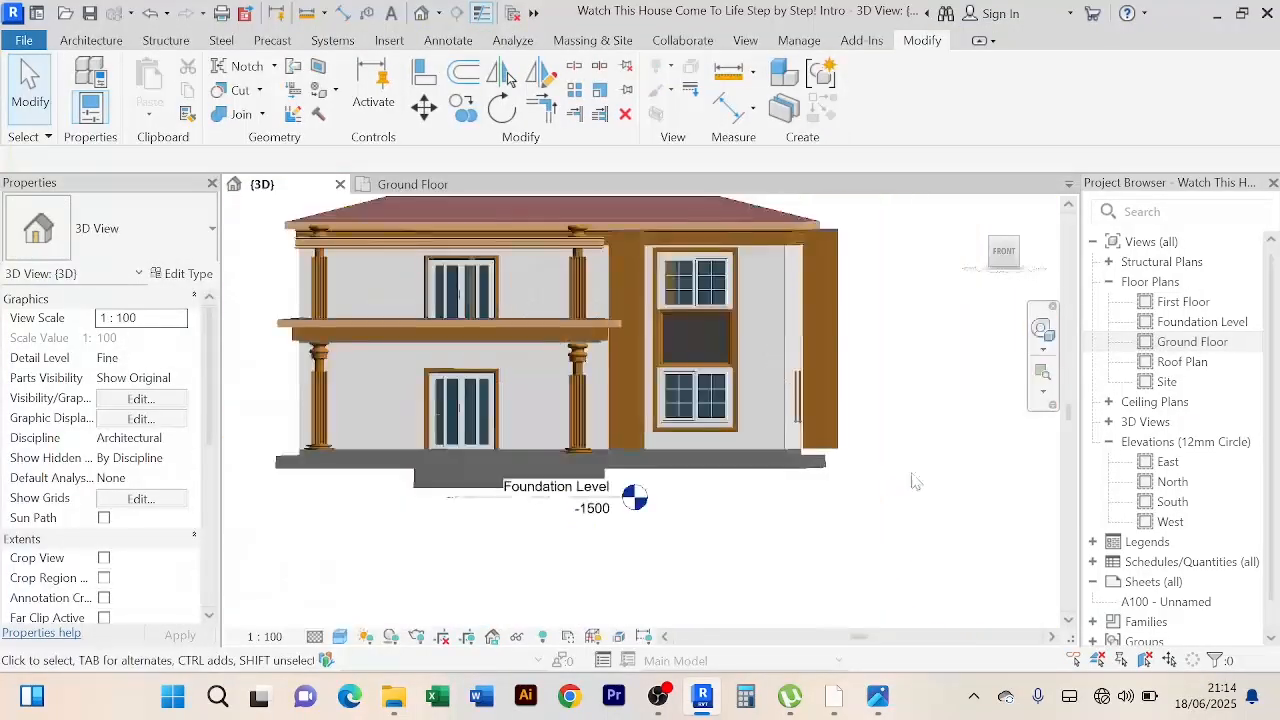
{"action": "middle_click_drag", "start_coordinate": [912, 482], "coordinate": [892, 531], "text": "shift"}
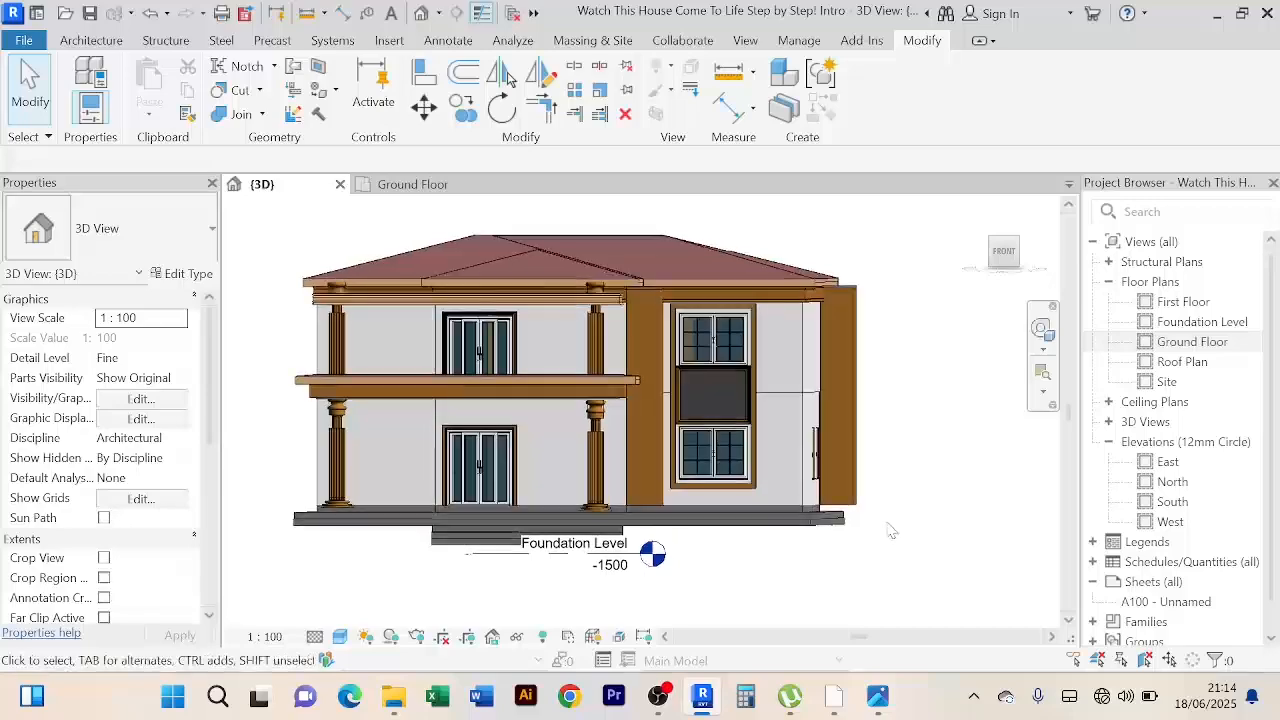
{"action": "scroll", "coordinate": [724, 362], "scroll_direction": "up", "scroll_amount": 8}
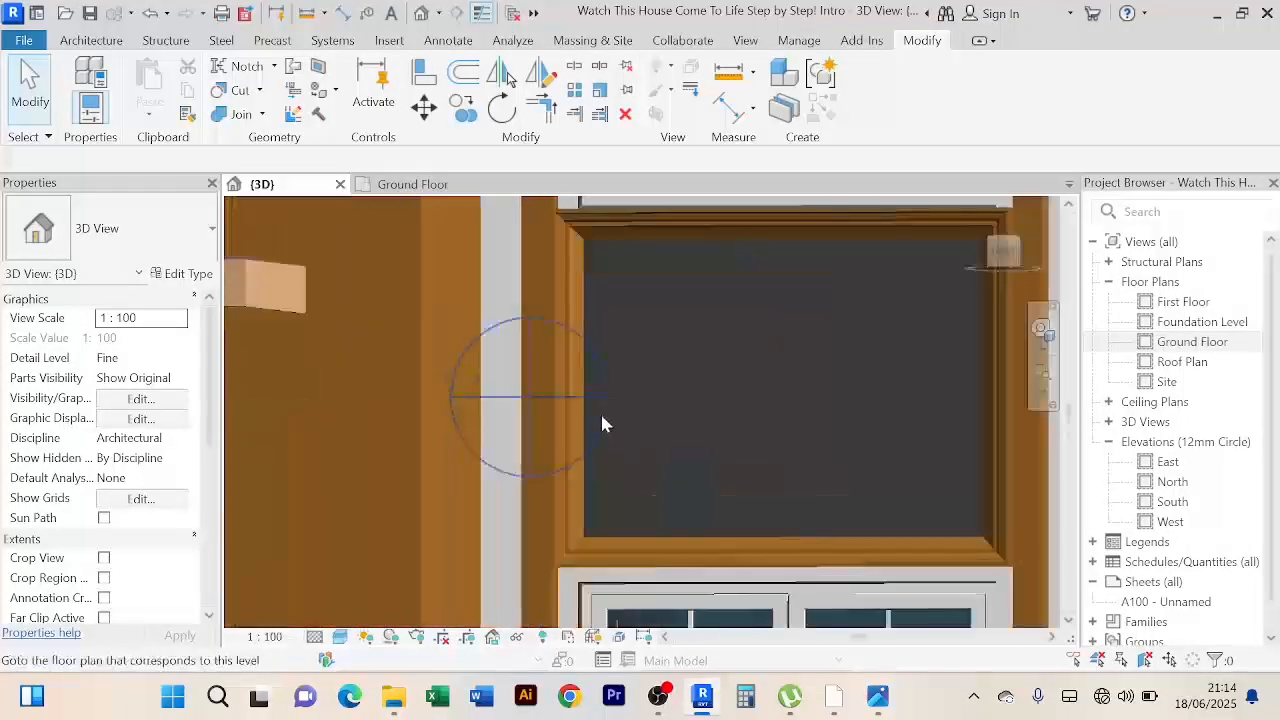
{"action": "scroll", "coordinate": [600, 424], "scroll_direction": "up", "scroll_amount": 1}
{"action": "scroll", "coordinate": [600, 395], "scroll_direction": "down", "scroll_amount": 4}
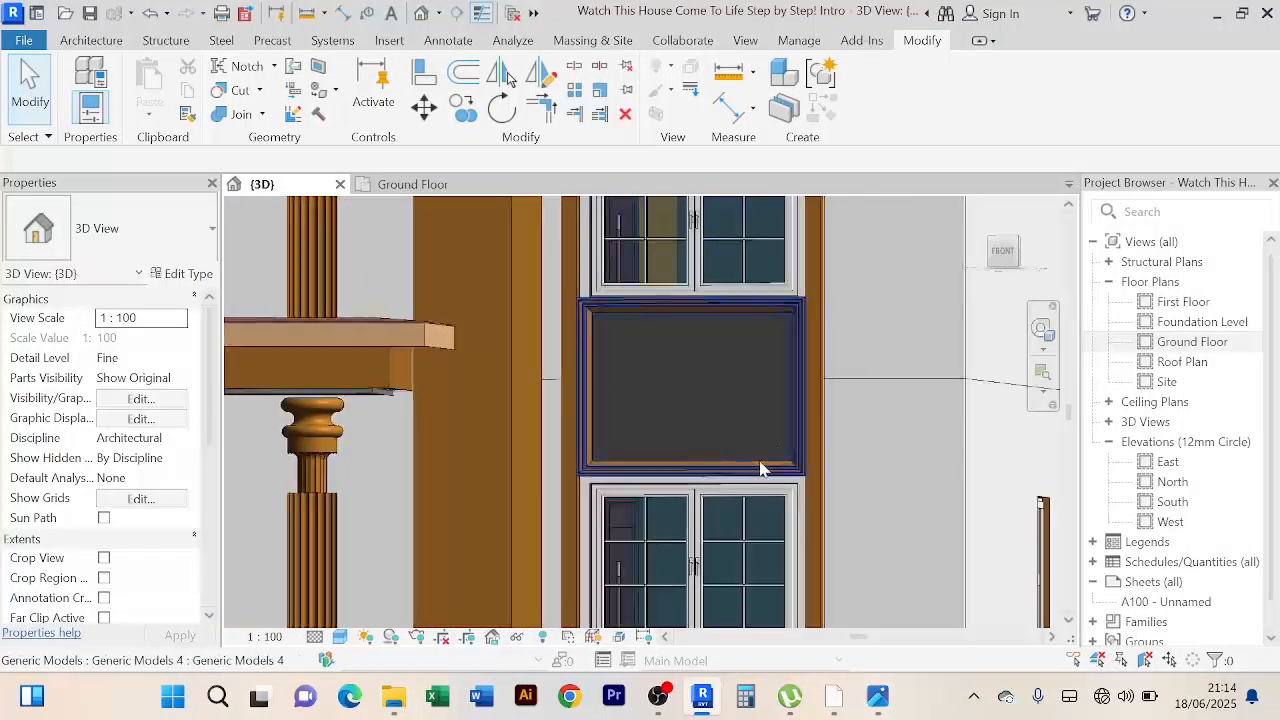
{"action": "scroll", "coordinate": [760, 468], "scroll_direction": "down", "scroll_amount": 3}
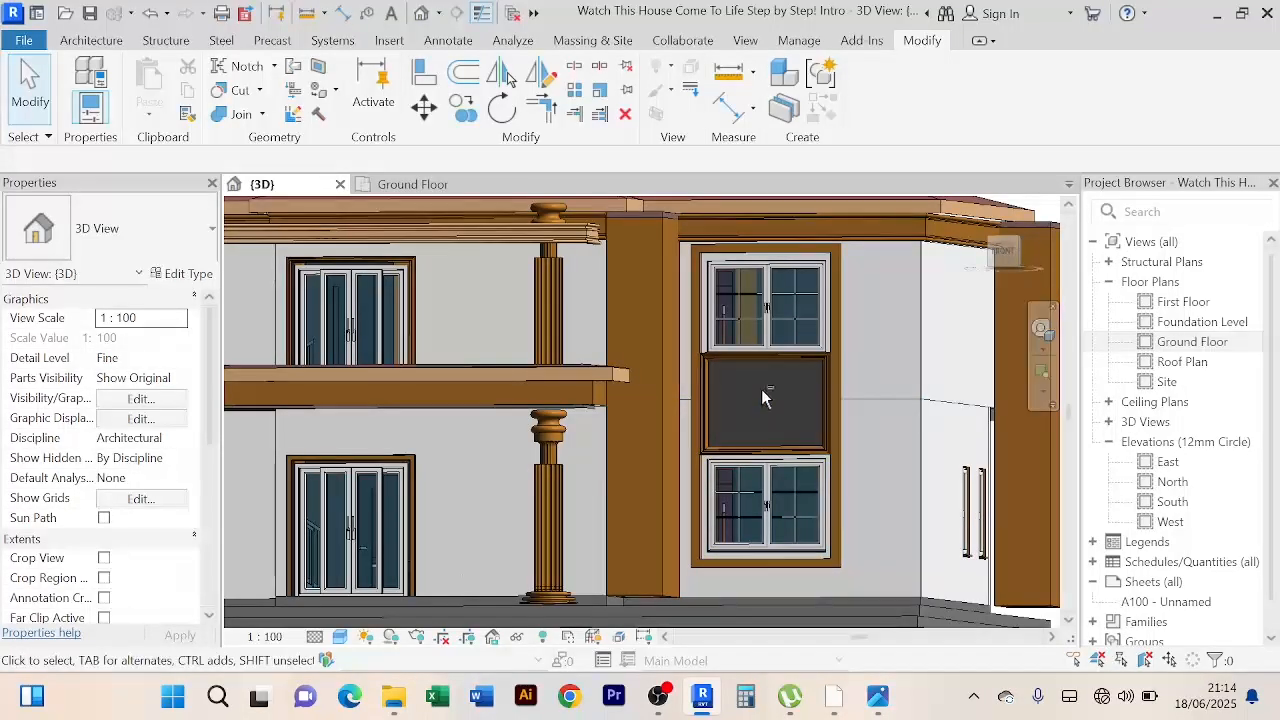
{"action": "middle_click_drag", "start_coordinate": [762, 397], "coordinate": [782, 399], "text": "shift"}
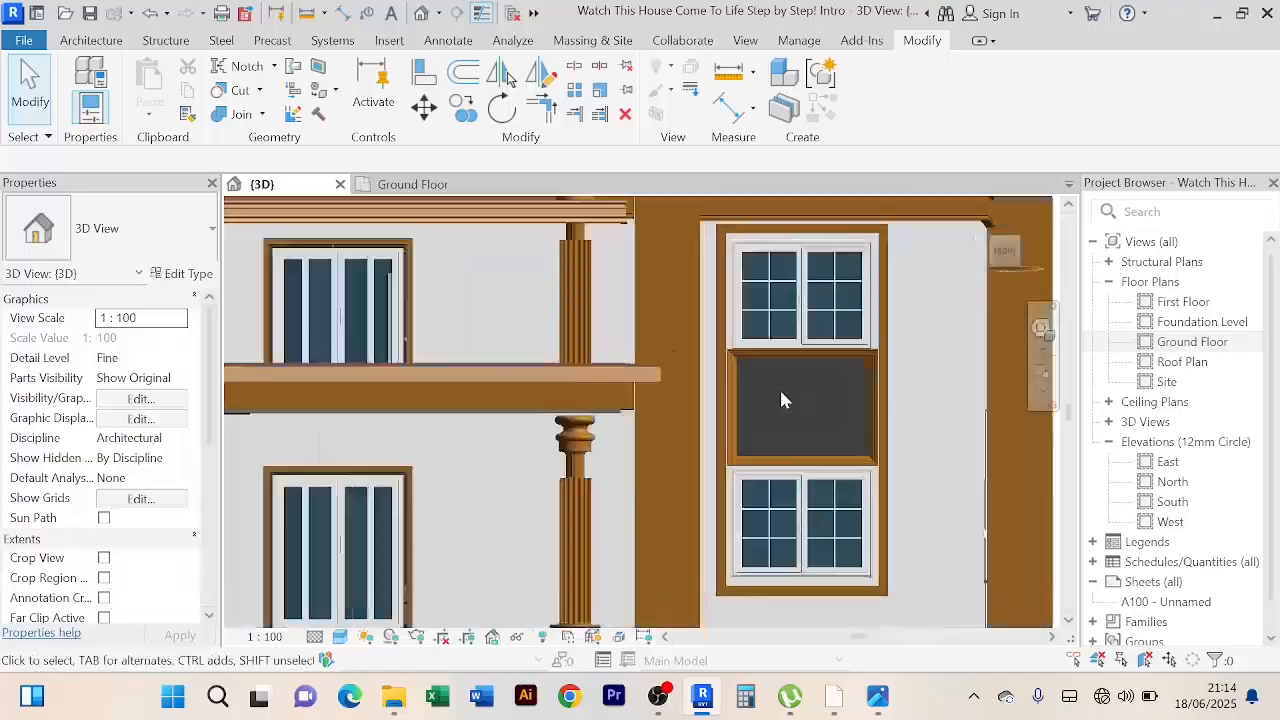
{"action": "scroll", "coordinate": [780, 398], "scroll_direction": "up", "scroll_amount": 4}
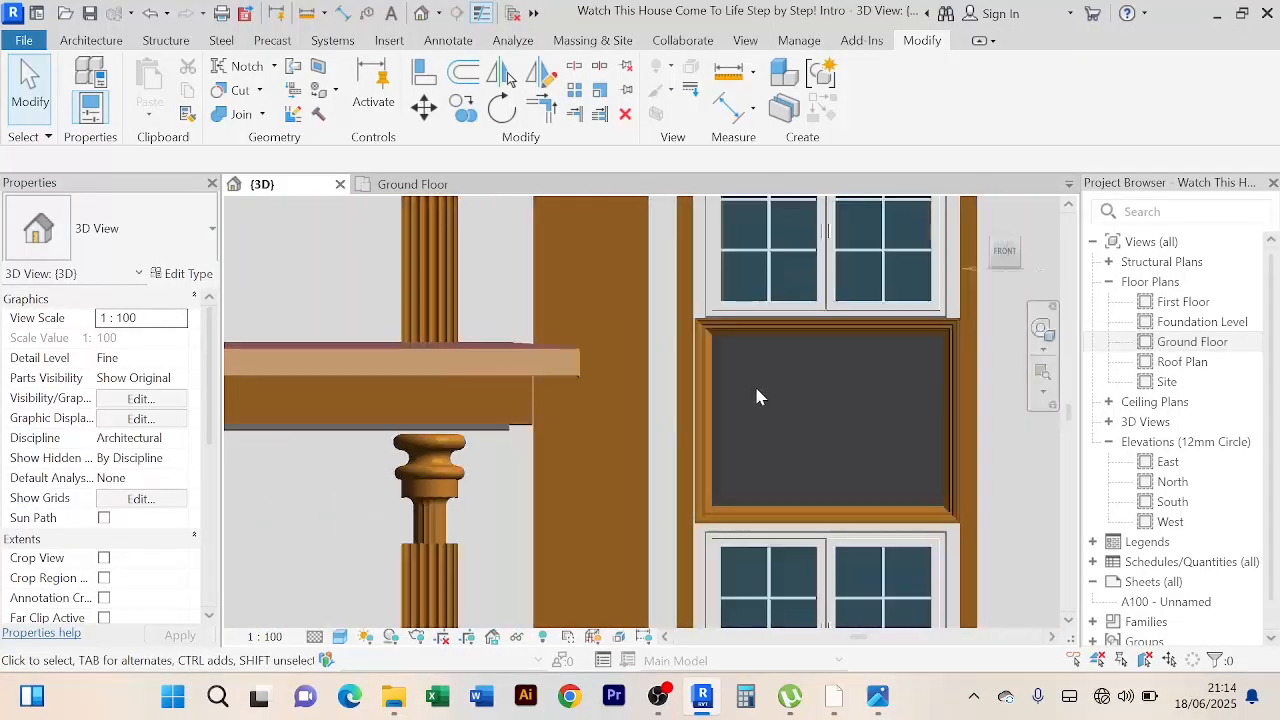
{"action": "scroll", "coordinate": [750, 395], "scroll_direction": "up", "scroll_amount": 3}
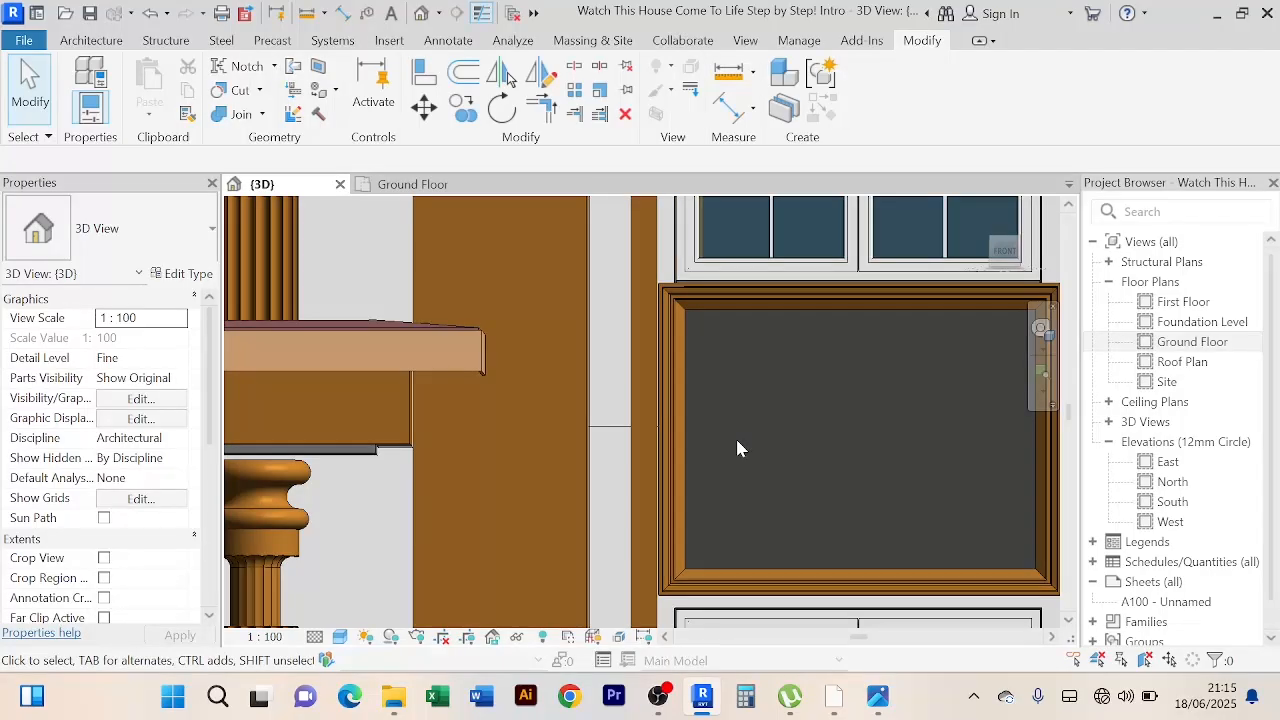
{"action": "scroll", "coordinate": [815, 428], "scroll_direction": "down", "scroll_amount": 2}
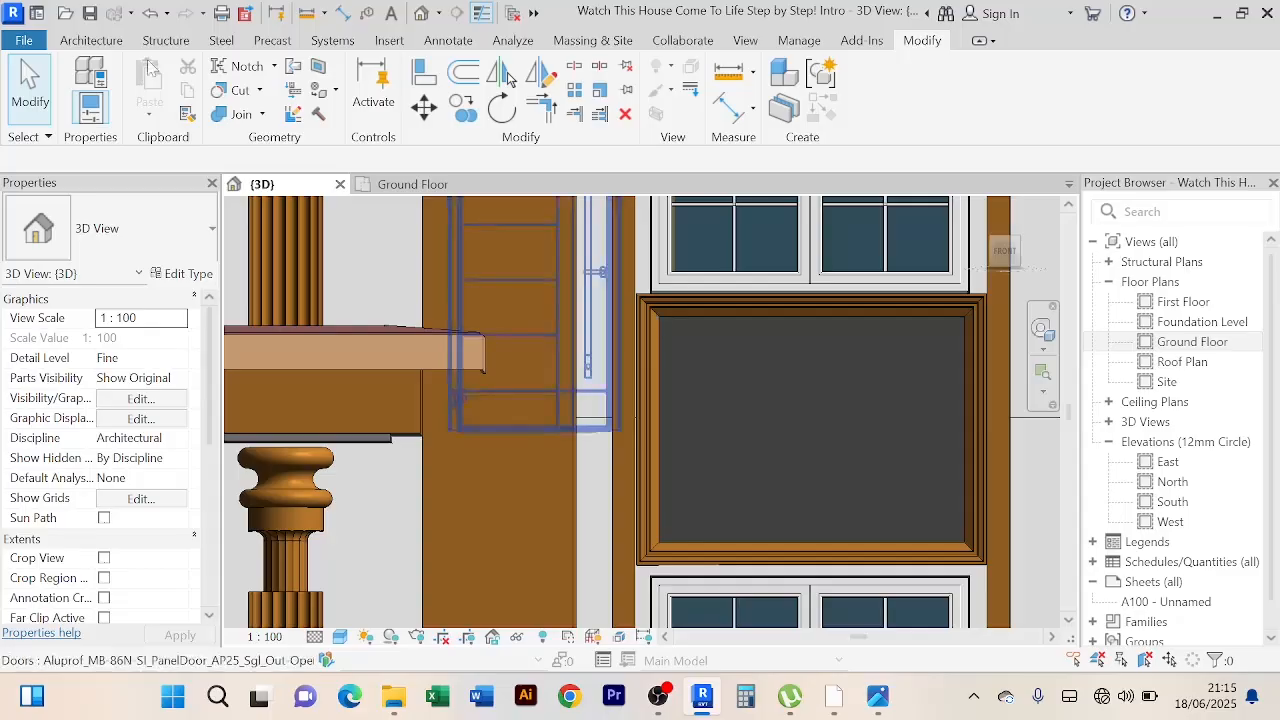
Step: Start a new in-place component in the Generic Models category
{"action": "left_click", "coordinate": [100, 42]}
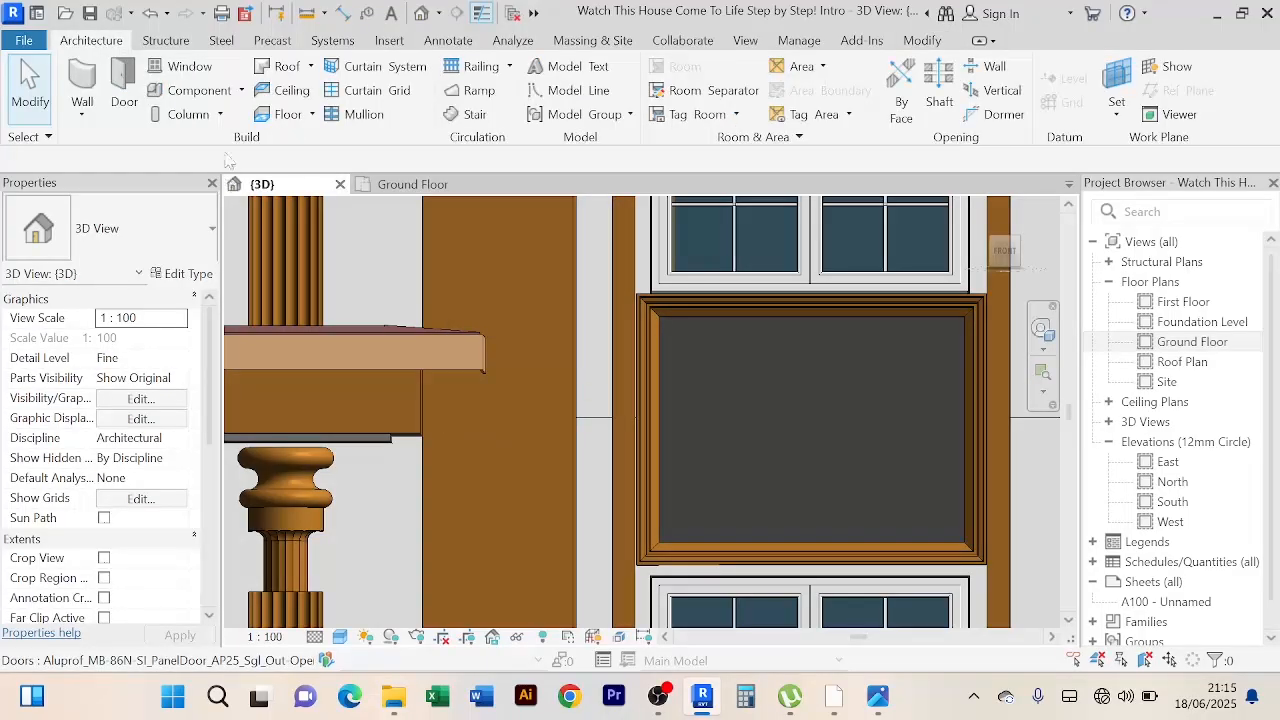
{"action": "left_click", "coordinate": [241, 90]}
{"action": "left_click", "coordinate": [232, 166]}
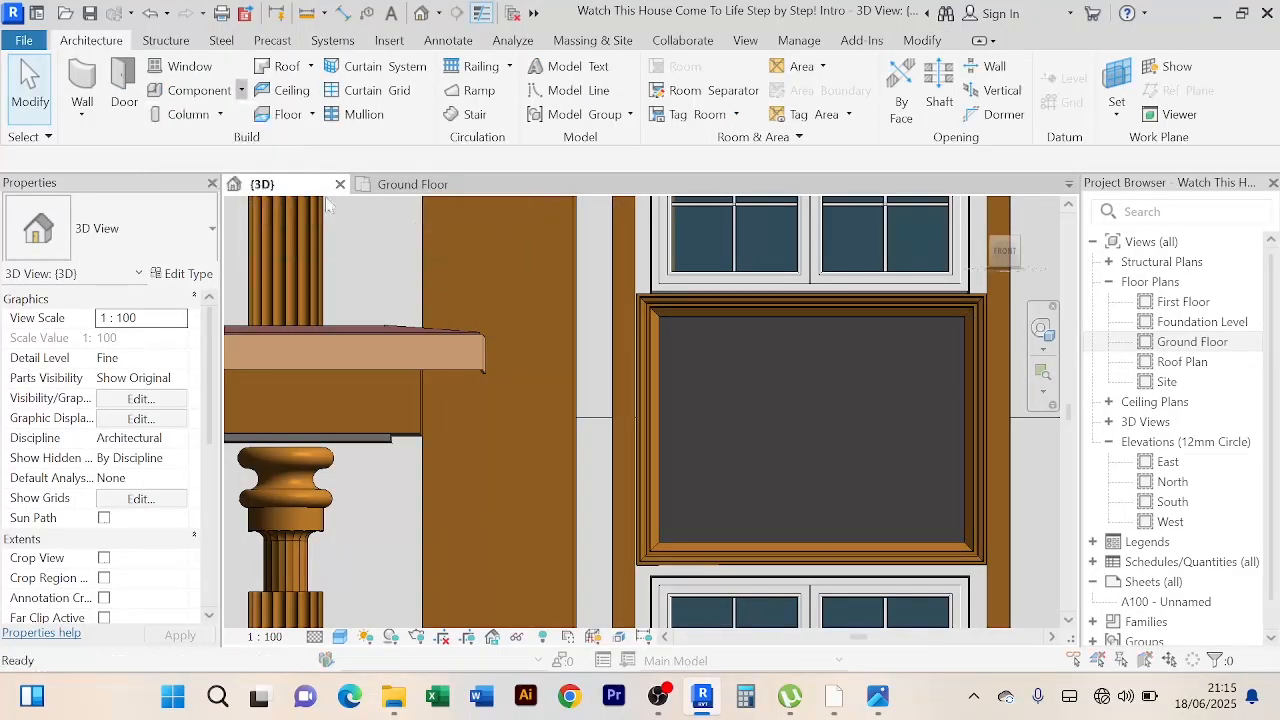
{"action": "left_click", "coordinate": [540, 296]}
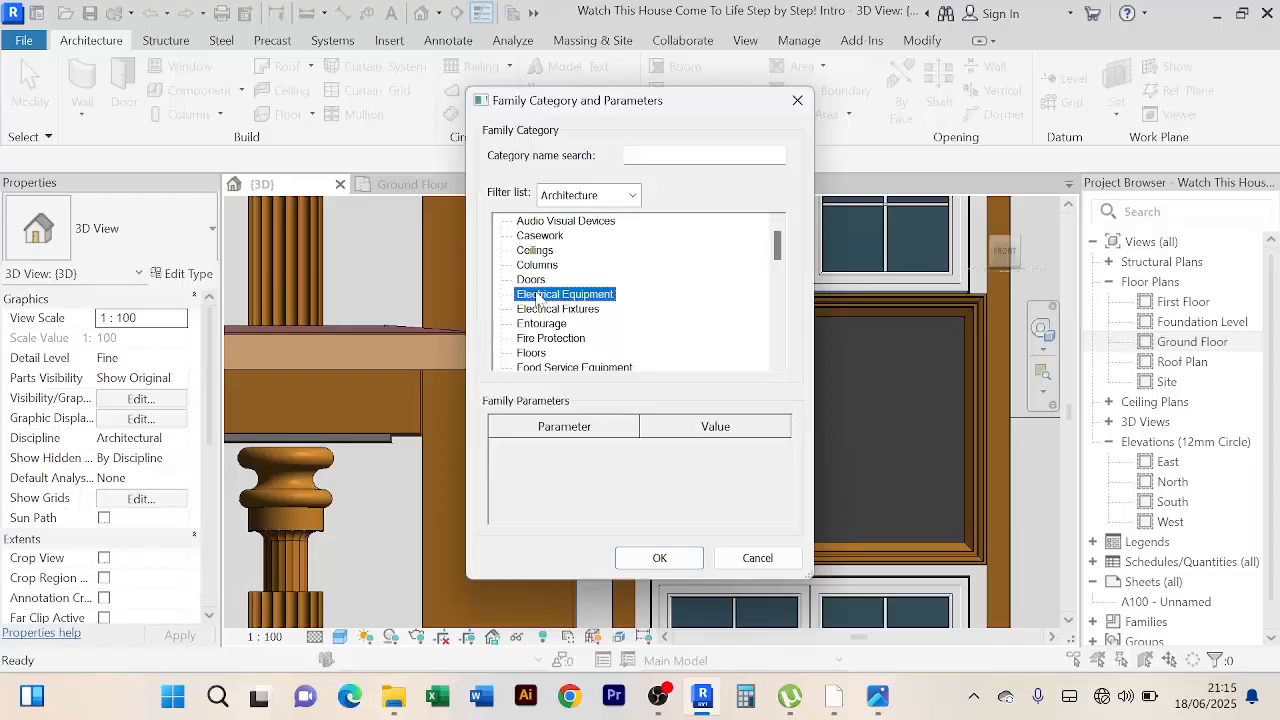
{"action": "key", "text": "g"}
{"action": "left_click", "coordinate": [661, 559]}
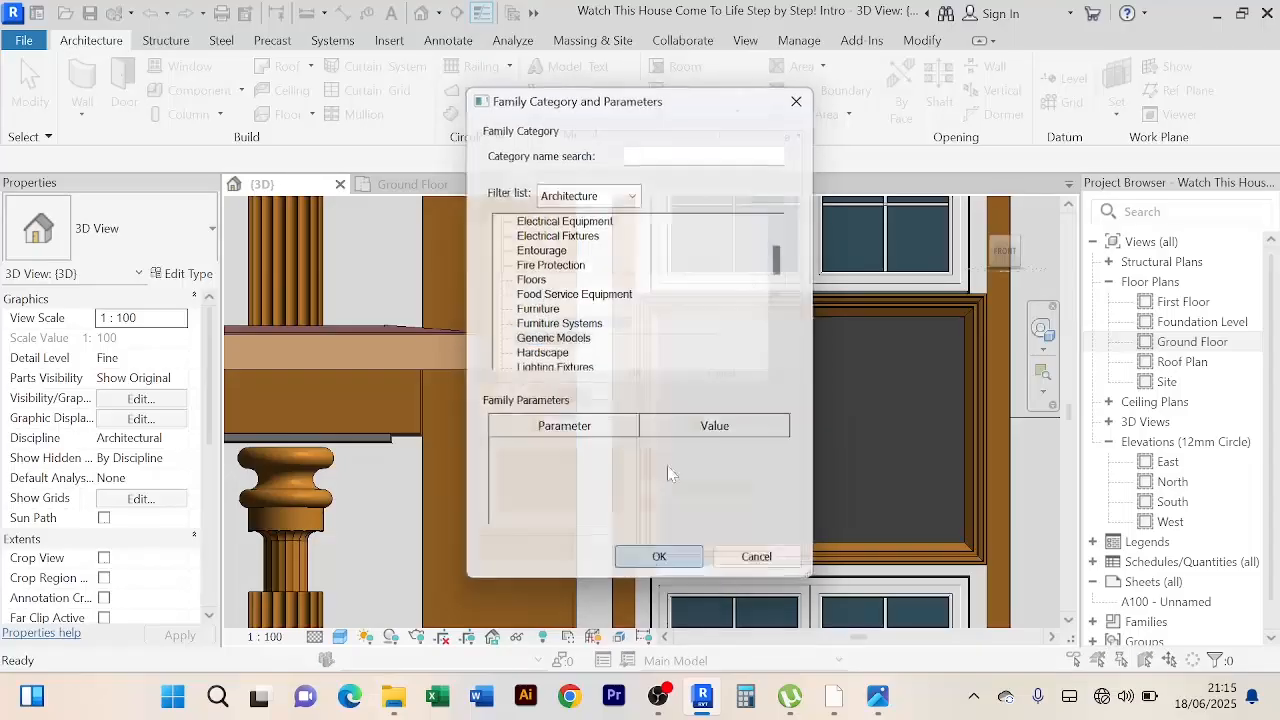
Step: Start a solid extrusion in the new in-place model, picking the framed panel's face as its work plane
{"action": "left_click", "coordinate": [641, 379]}
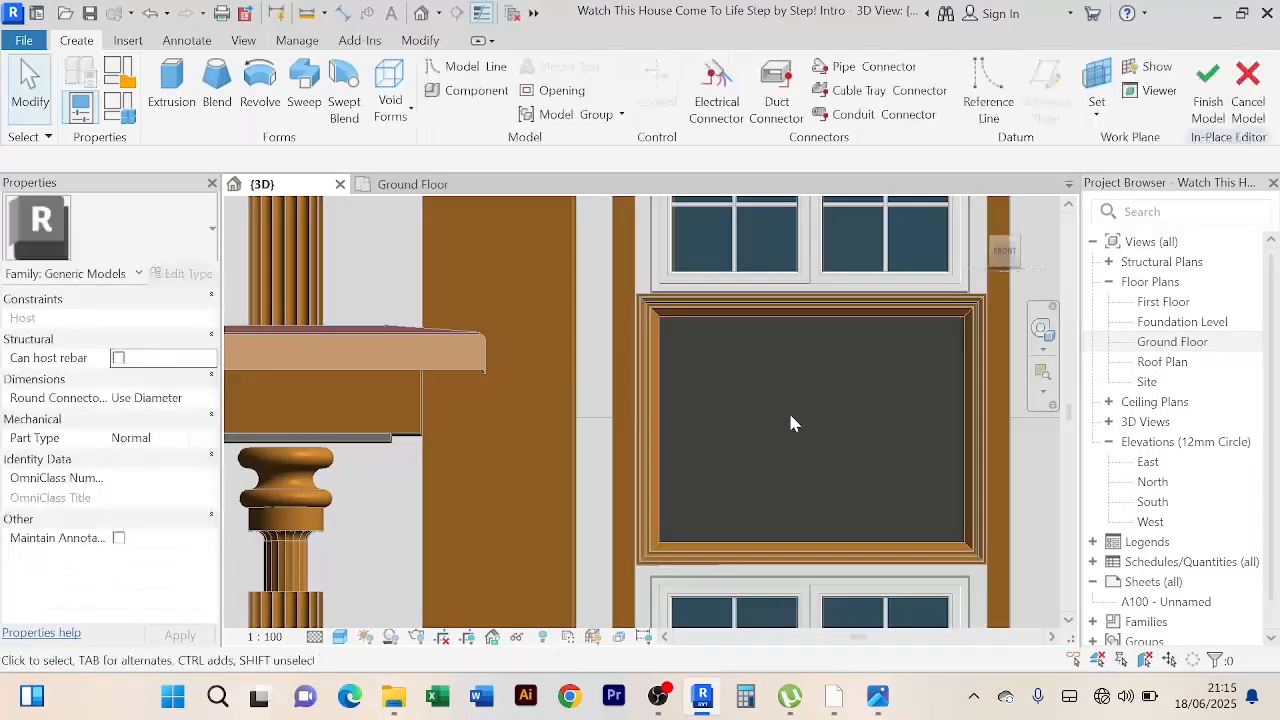
{"action": "left_click", "coordinate": [172, 88]}
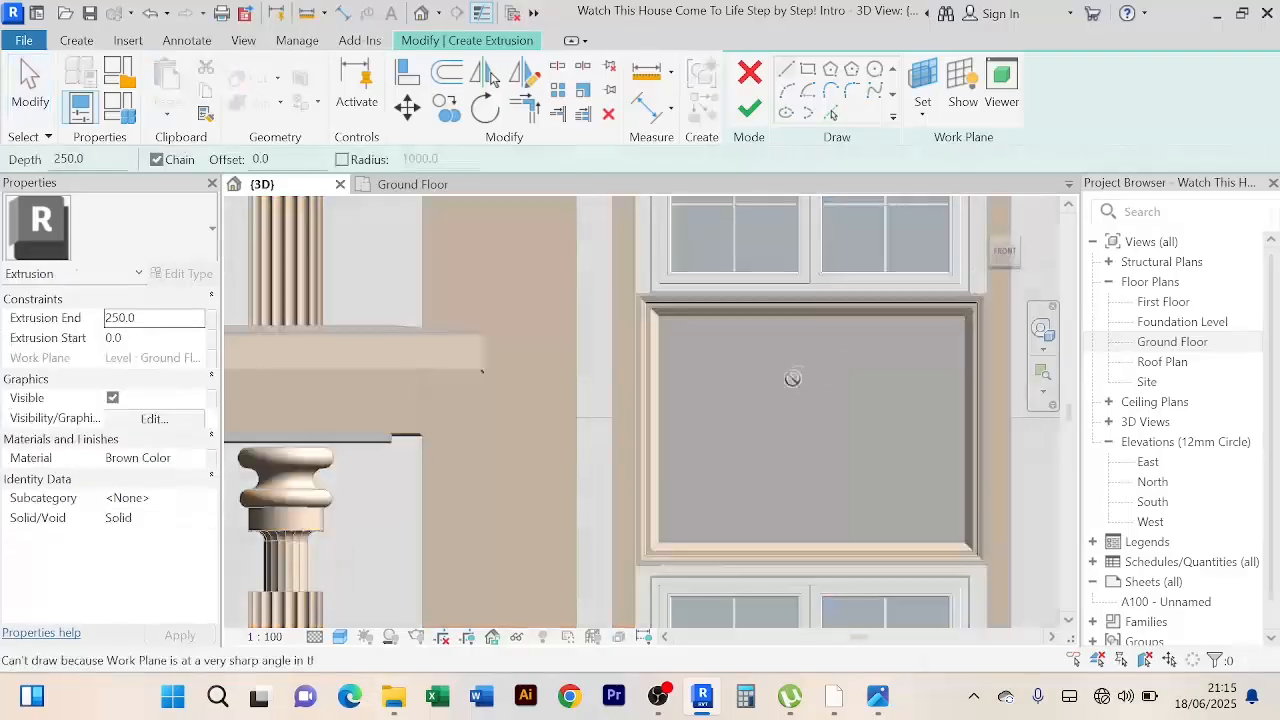
{"action": "left_click", "coordinate": [922, 82]}
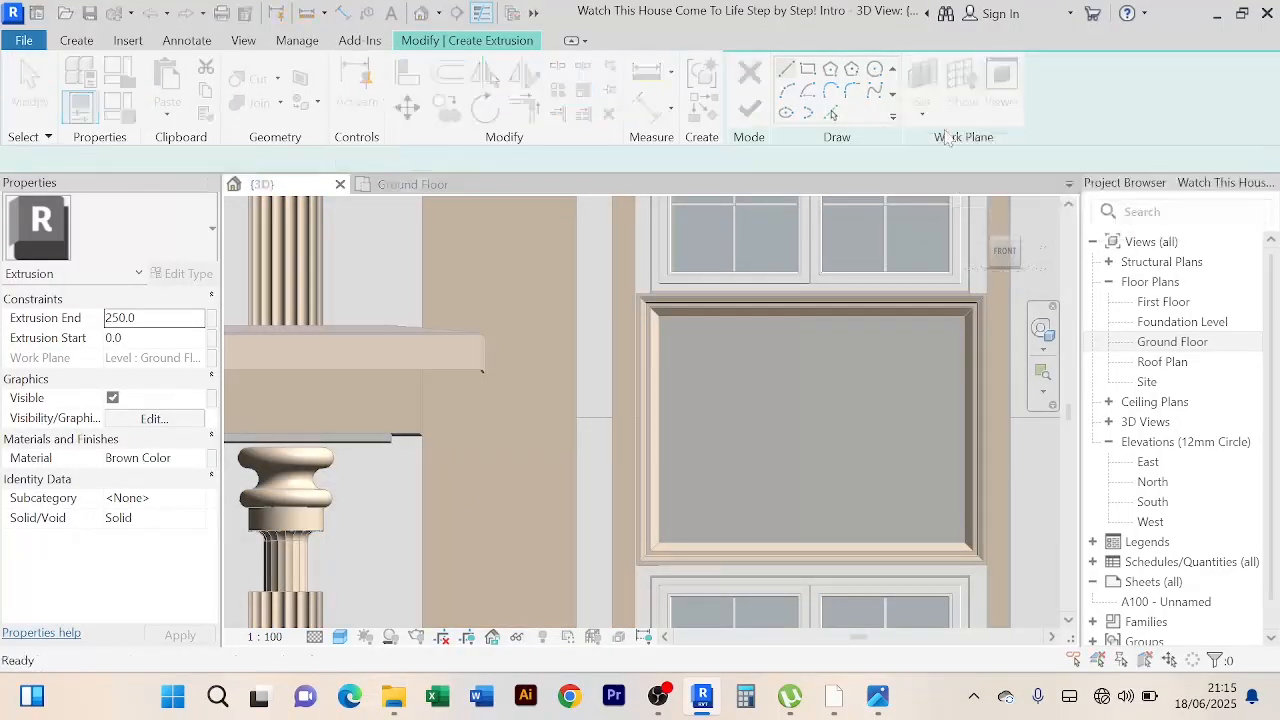
{"action": "left_click", "coordinate": [111, 351]}
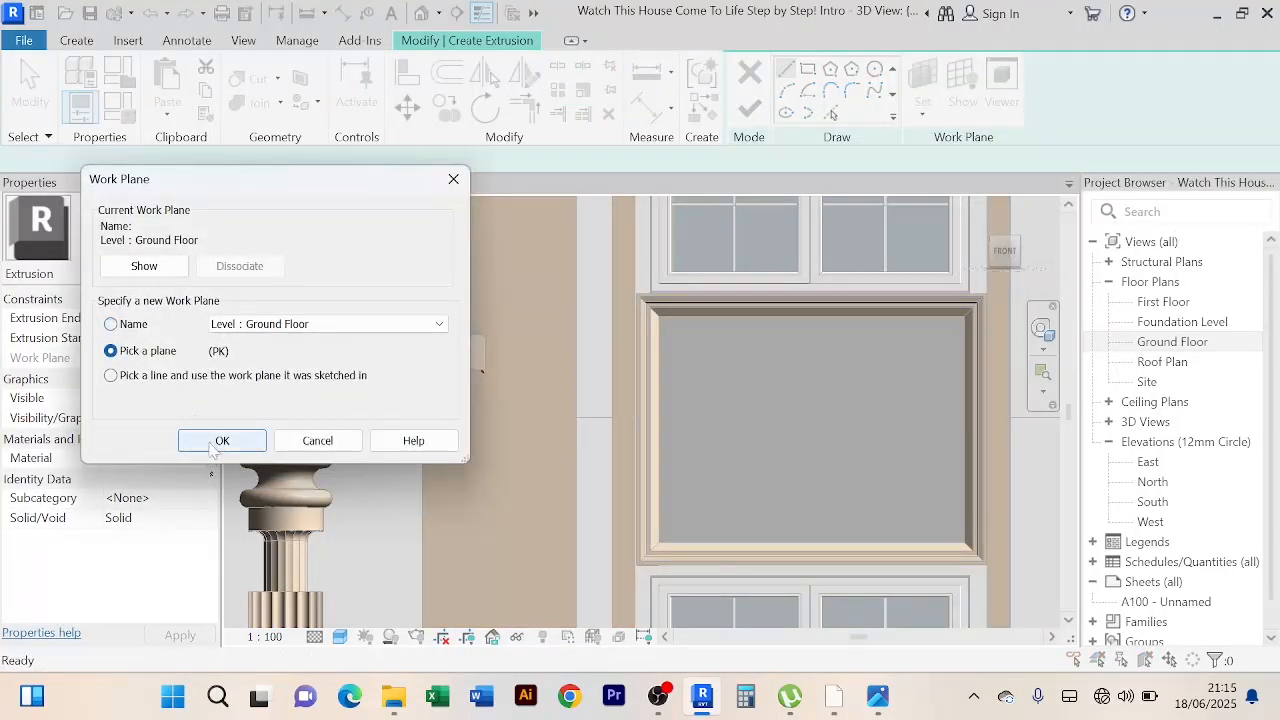
{"action": "left_click", "coordinate": [216, 446]}
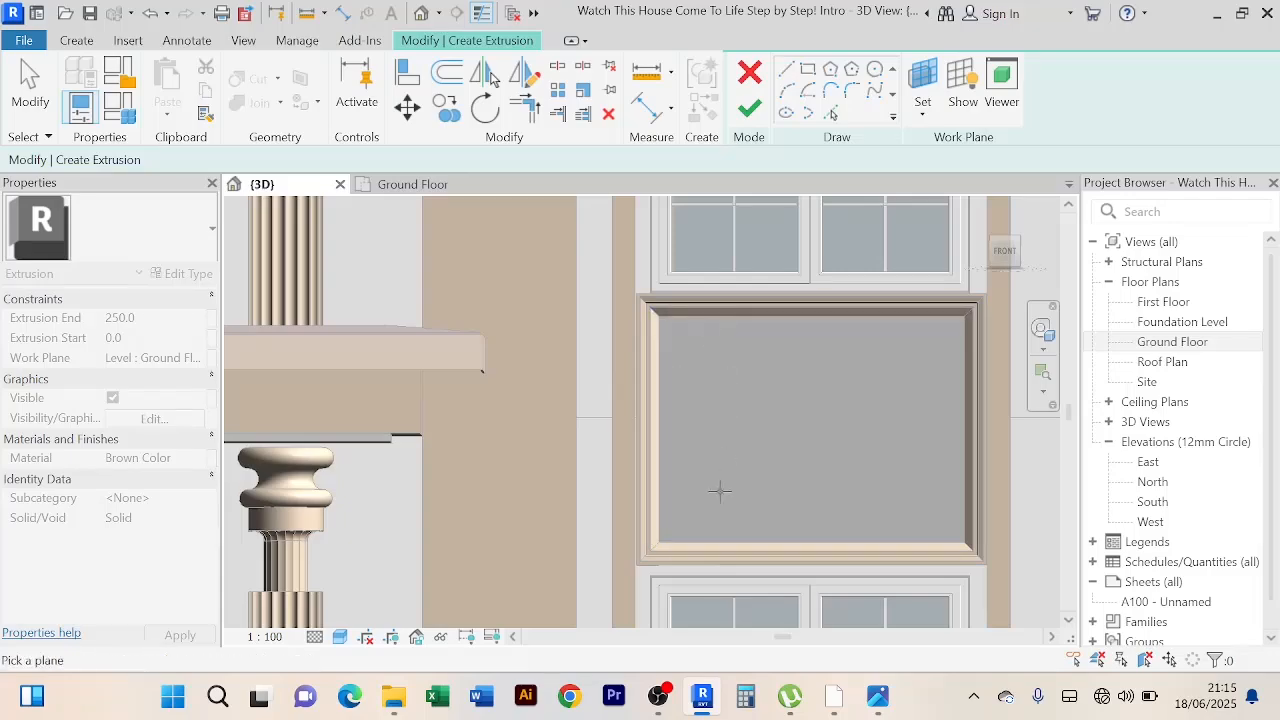
{"action": "scroll", "coordinate": [747, 421], "scroll_direction": "down", "scroll_amount": 2}
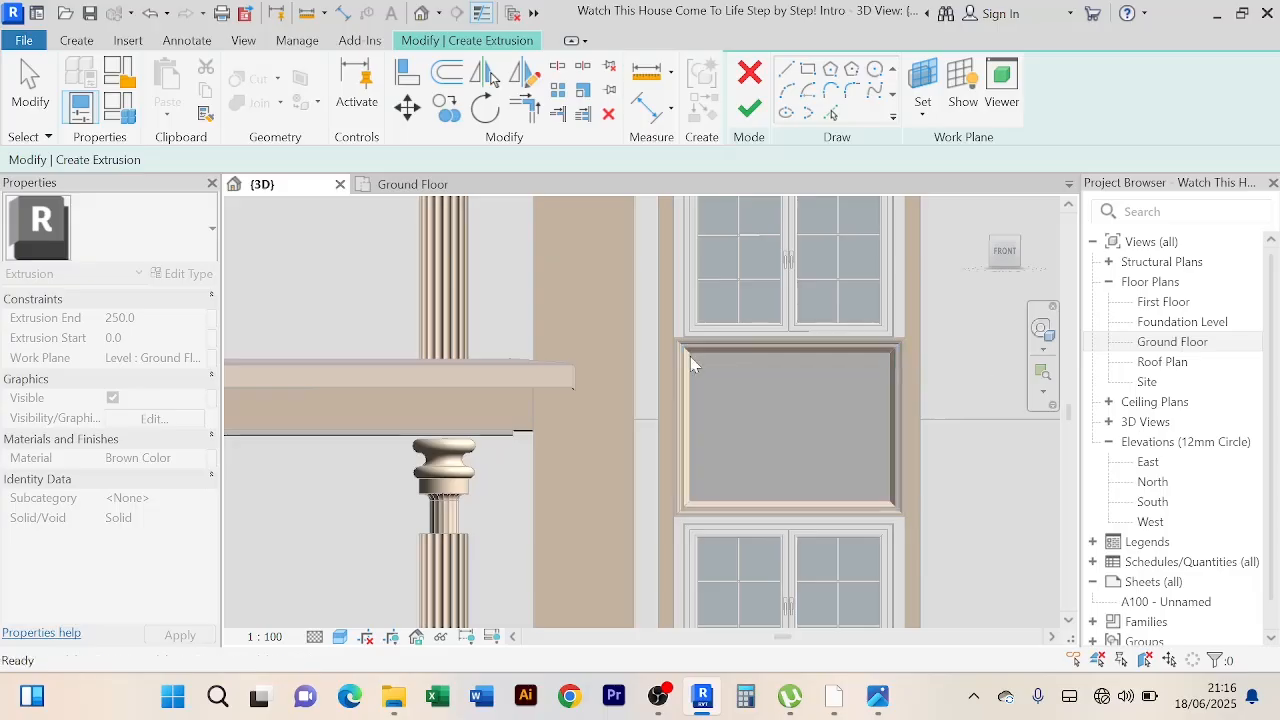
Step: Sketch a six-sided circumscribed polygon with a radius of about 405 mm on the framed panel between the windows
{"action": "key", "text": "l"}
{"action": "key", "text": "i"}
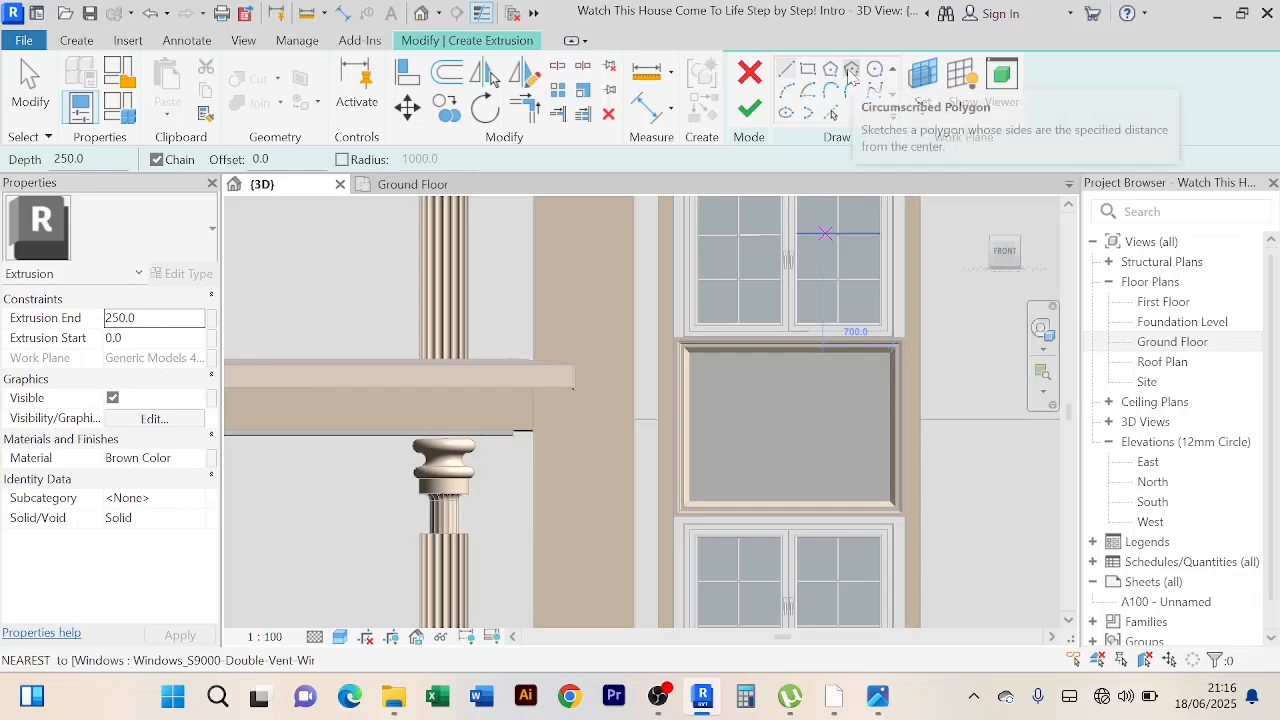
{"action": "left_click", "coordinate": [851, 70]}
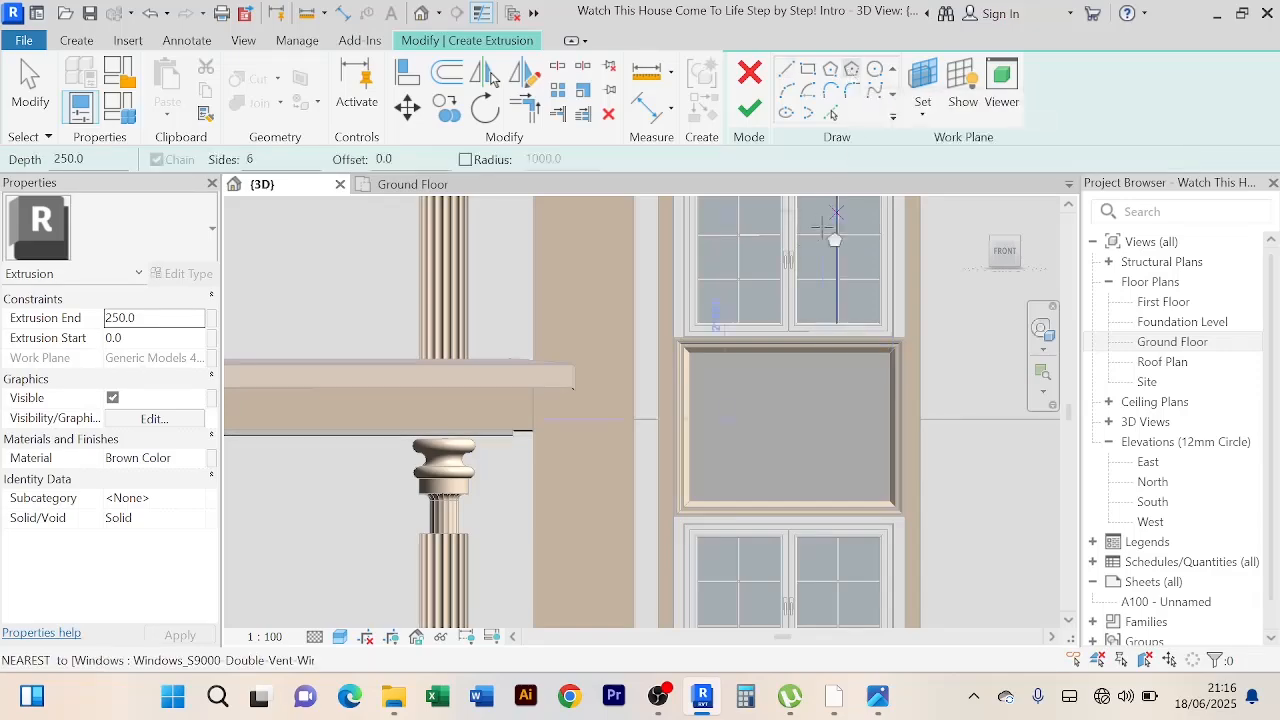
{"action": "left_click", "coordinate": [753, 390]}
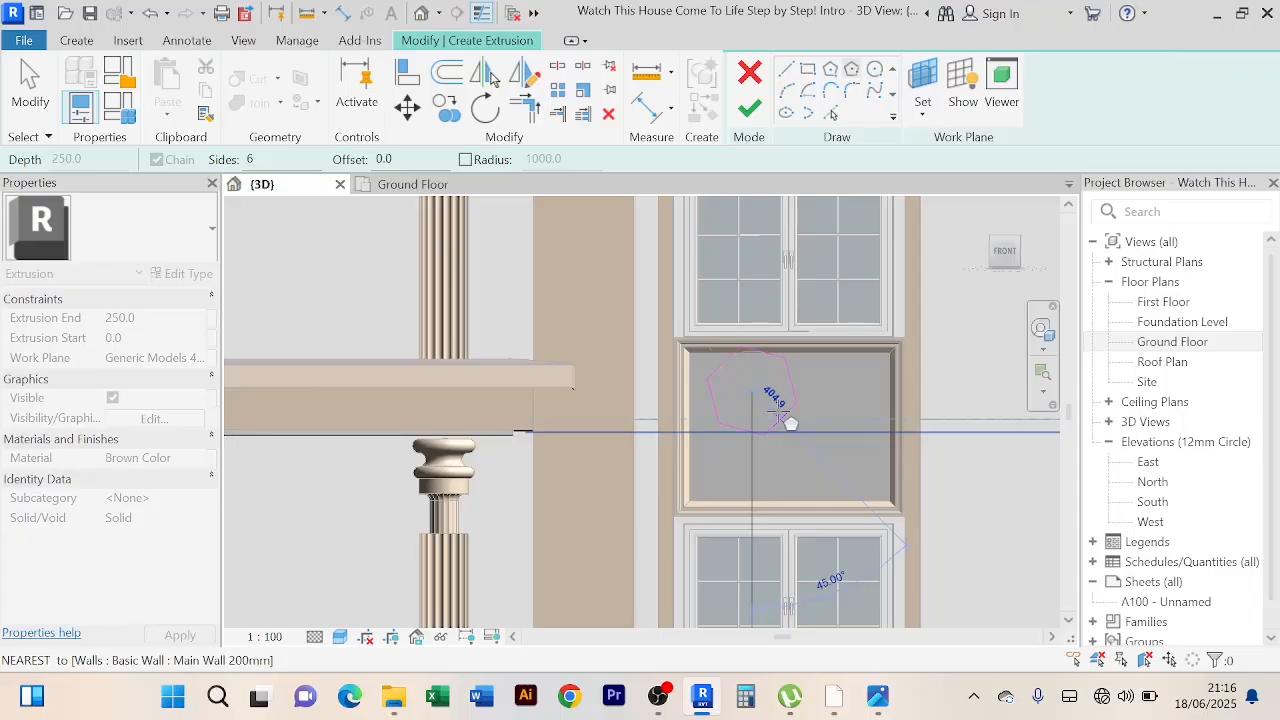
{"action": "left_click", "coordinate": [781, 418]}
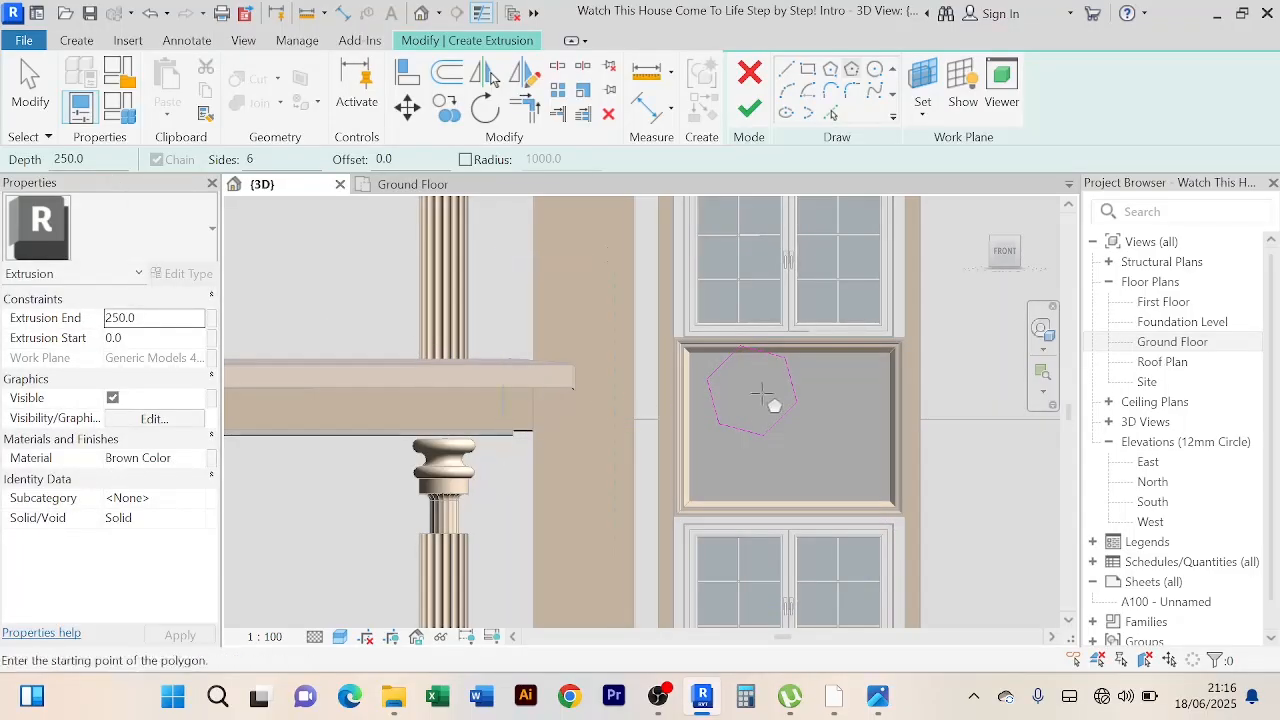
{"action": "right_click", "coordinate": [838, 240]}
{"action": "left_click", "coordinate": [905, 262]}
{"action": "right_click", "coordinate": [831, 241]}
{"action": "left_click", "coordinate": [912, 252]}
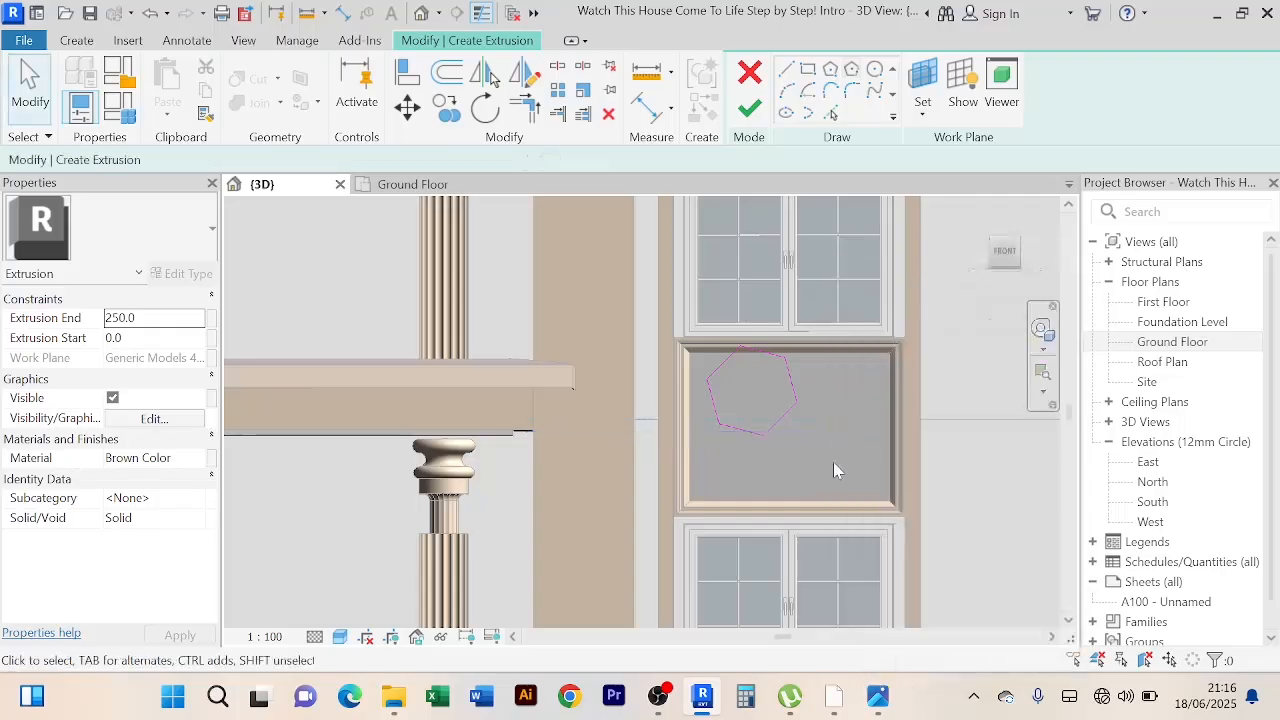
Step: Select all six hexagon lines and nudge them down and right until they sit inside the panel at mid-height
{"action": "mouse_move", "coordinate": [829, 460]}
{"action": "left_mouse_down"}
{"action": "mouse_move", "coordinate": [766, 380]}
{"action": "mouse_move", "coordinate": [703, 345]}
{"action": "left_mouse_up"}
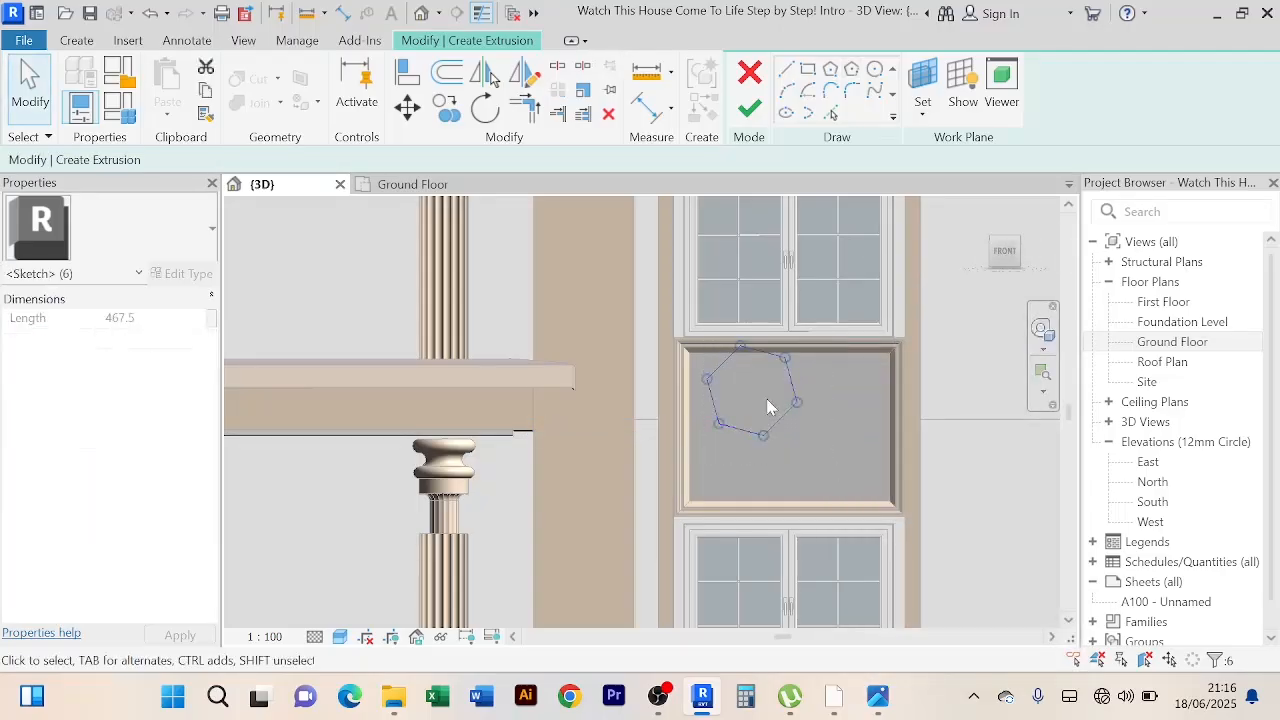
{"action": "key", "text": "Down"}
{"action": "key", "text": "Down"}
{"action": "key", "text": "Down"}
{"action": "key", "text": "Down"}
{"action": "key", "text": "Down"}
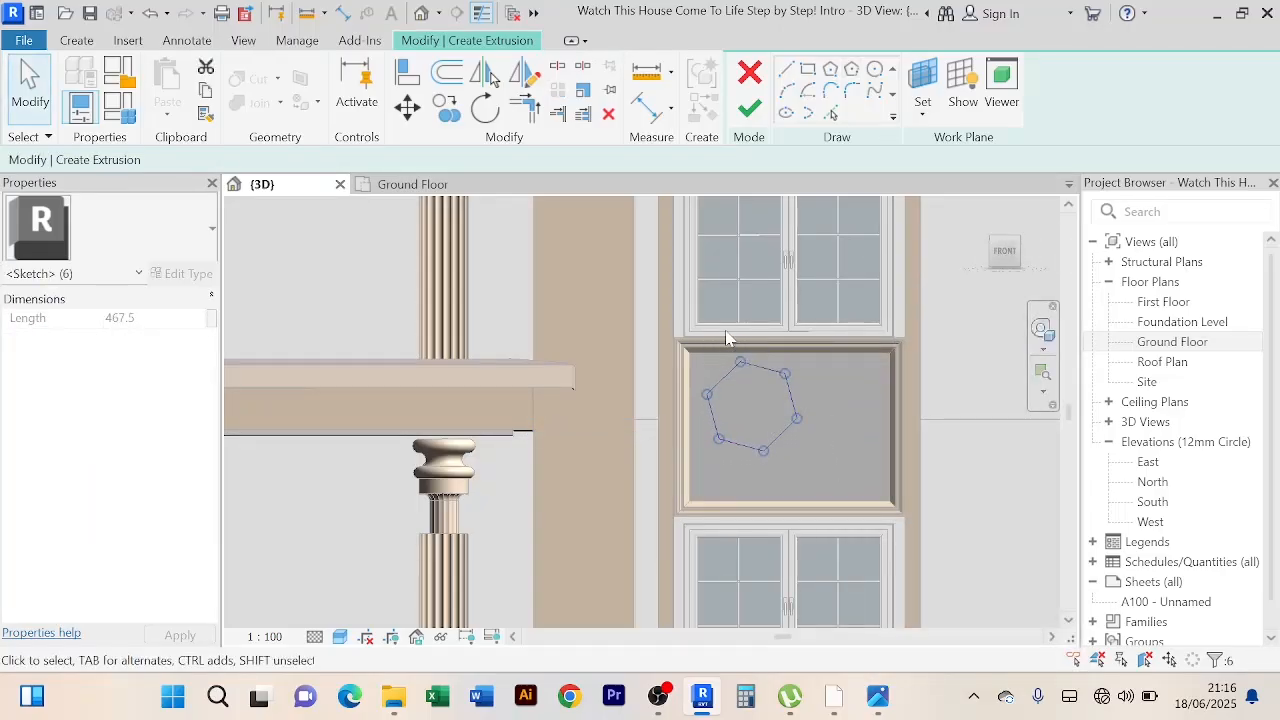
{"action": "key", "text": "Right"}
{"action": "key", "text": "Right"}
{"action": "key", "text": "Right"}
{"action": "key", "text": "Right"}
{"action": "key", "text": "Right"}
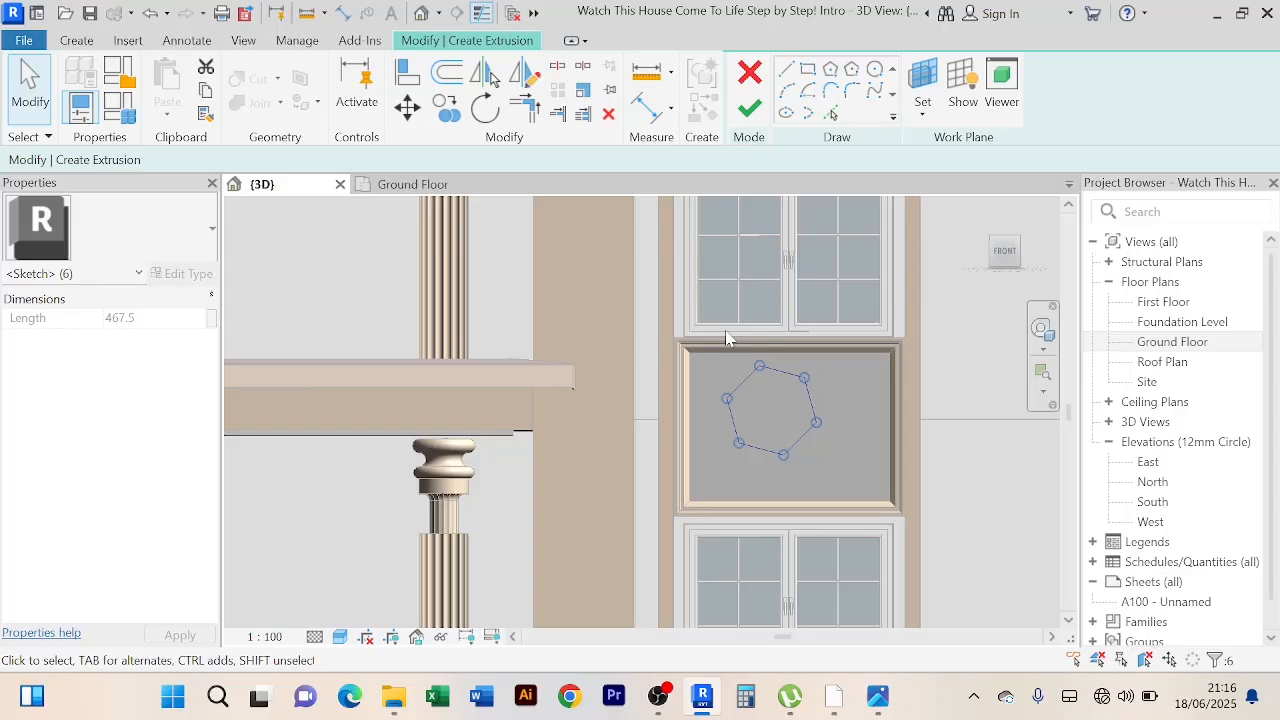
{"action": "key", "text": "Down"}
{"action": "key", "text": "Down"}
{"action": "key", "text": "Down"}
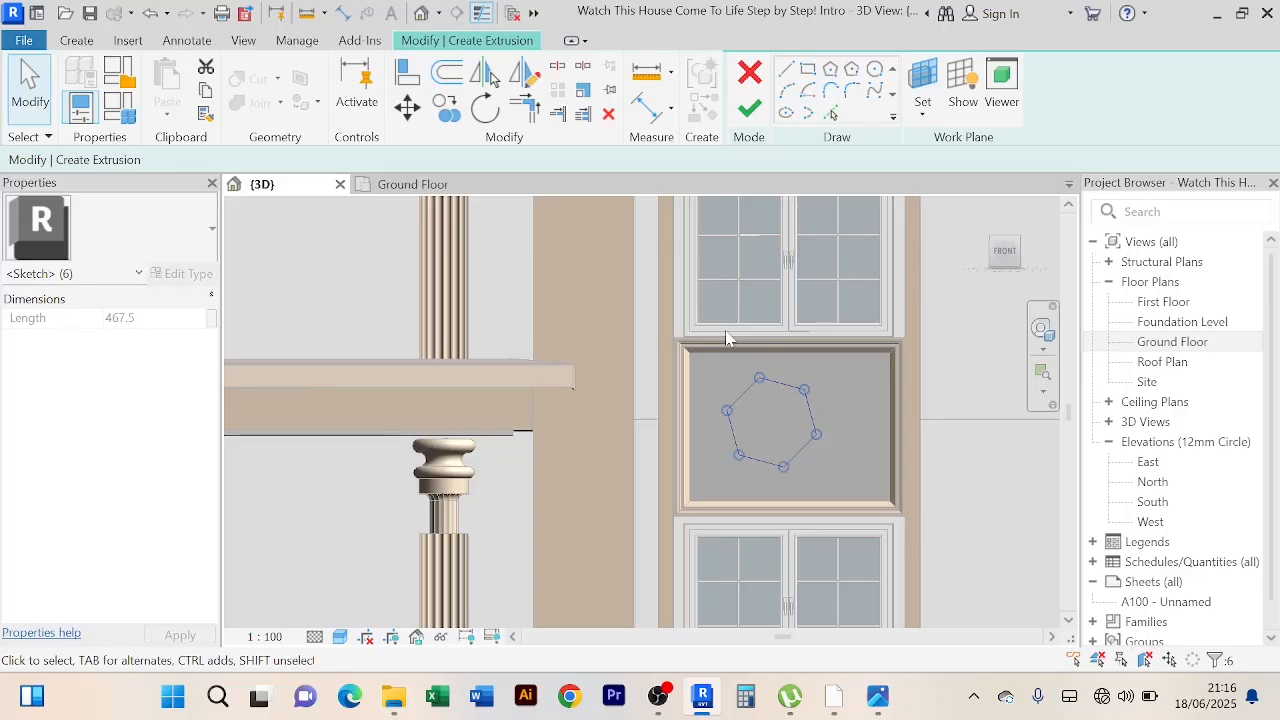
Step: Rotate the hexagon until one vertex points straight up, then nudge it right to the panel's centre
{"action": "left_click", "coordinate": [485, 107]}
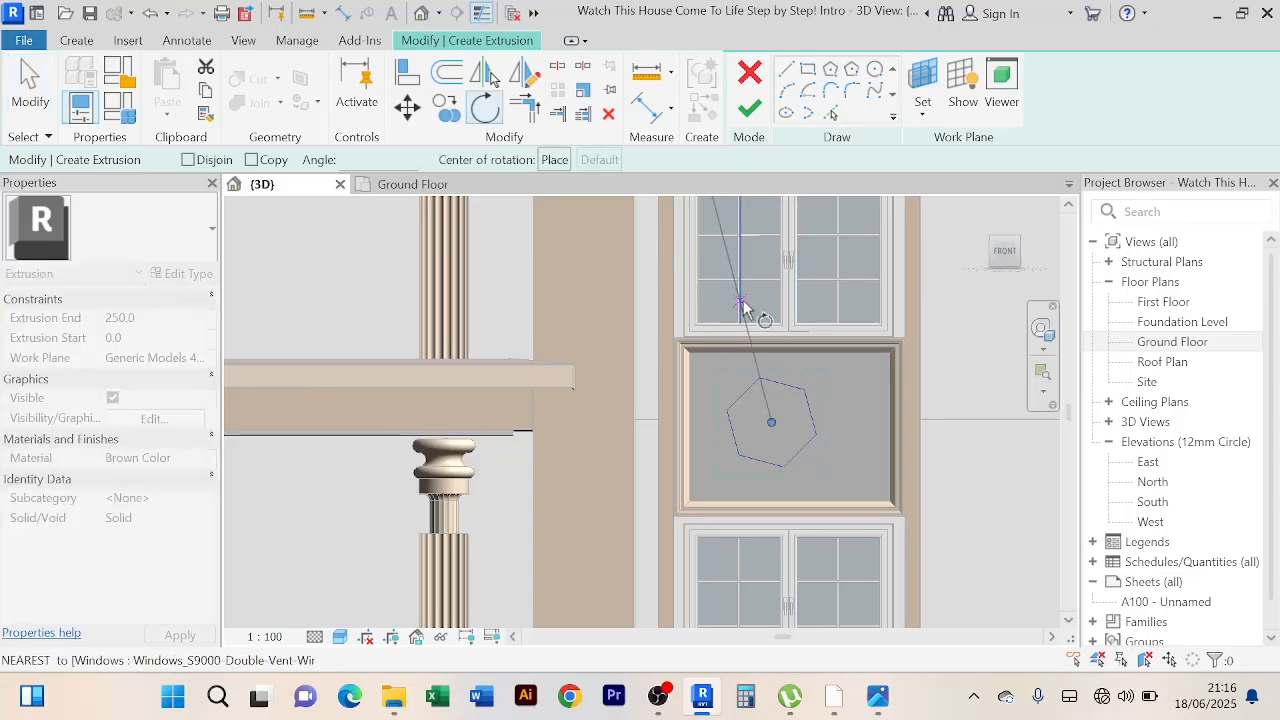
{"action": "left_click", "coordinate": [748, 302]}
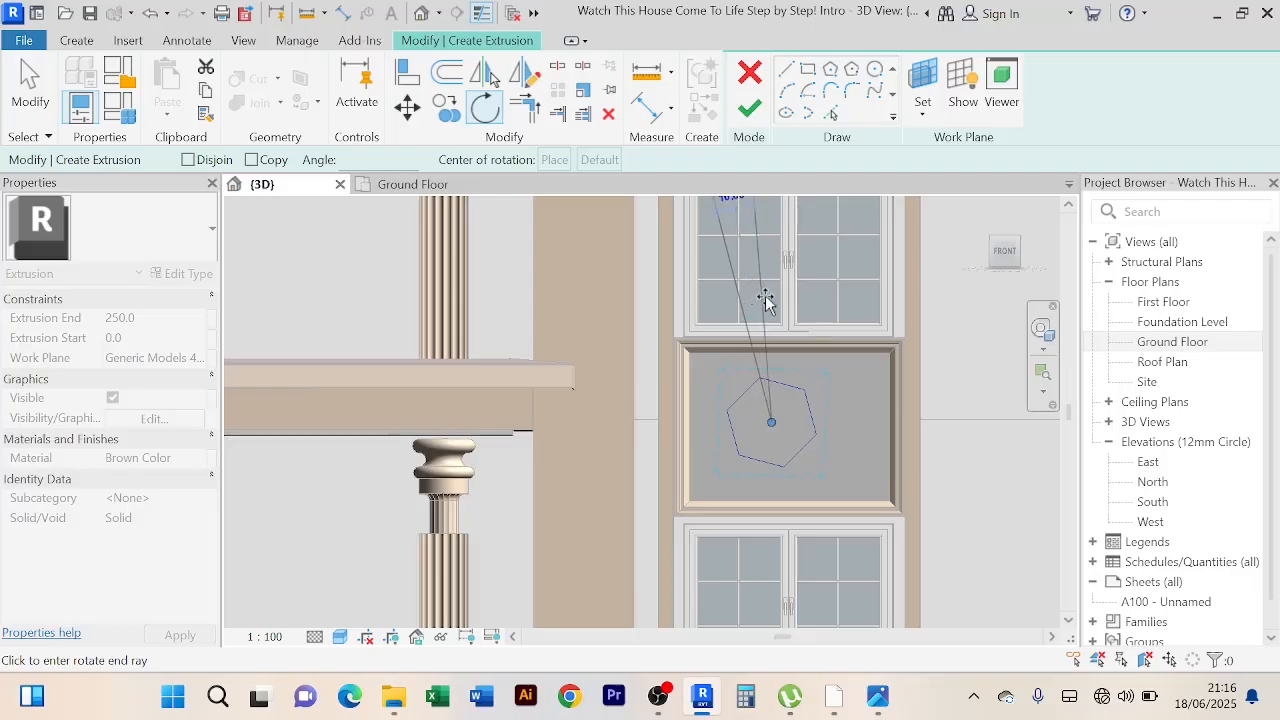
{"action": "left_click", "coordinate": [767, 296]}
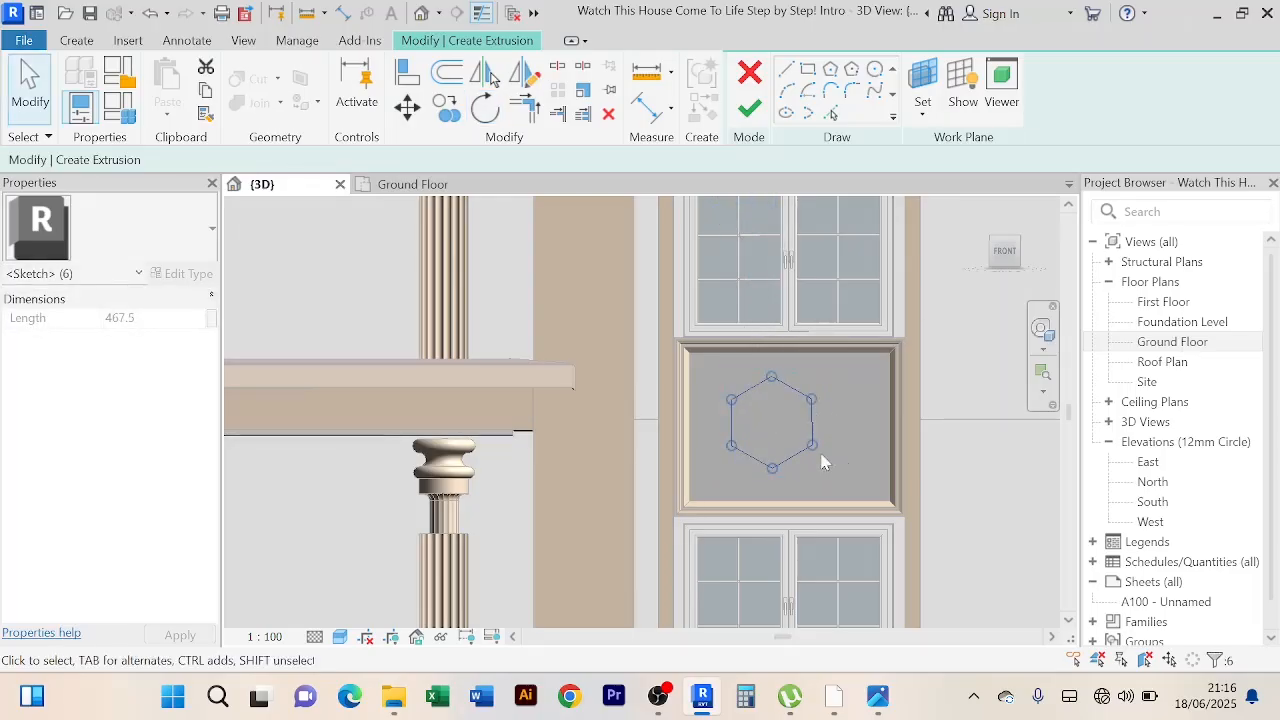
{"action": "key", "text": "Right"}
{"action": "key", "text": "Right"}
{"action": "key", "text": "Right"}
{"action": "key", "text": "Right"}
{"action": "key", "text": "Right"}
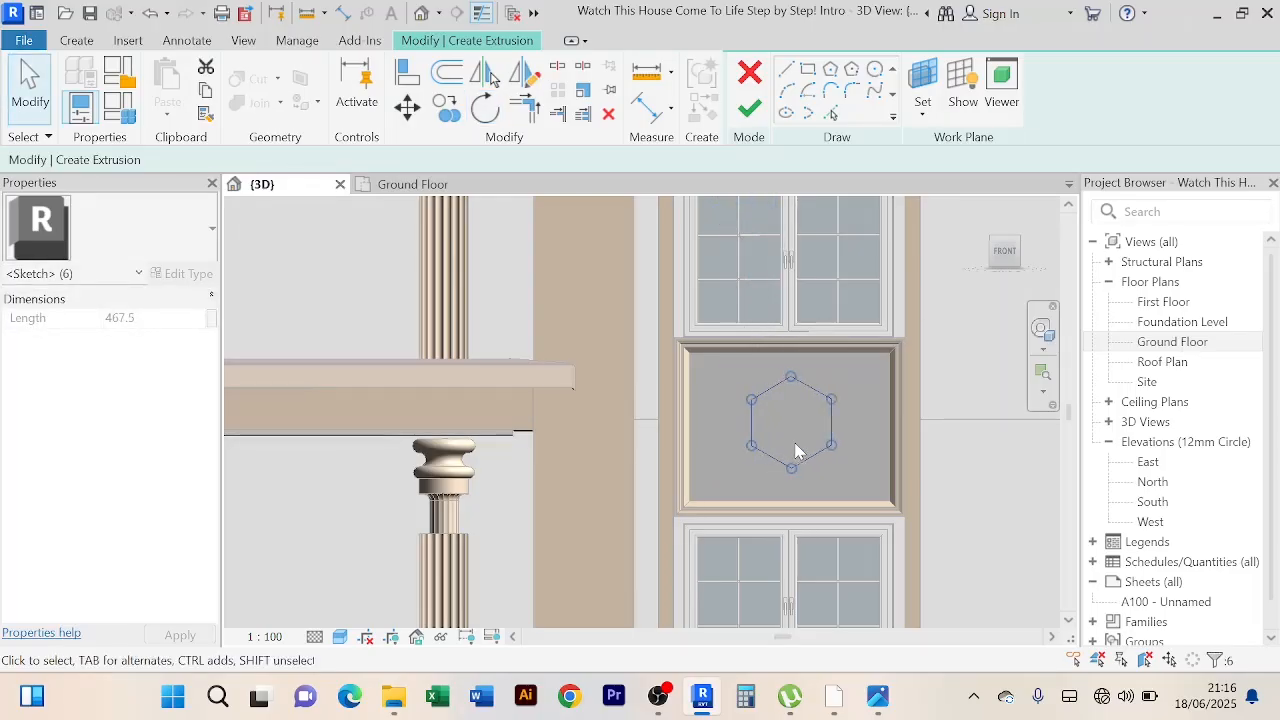
{"action": "left_click", "coordinate": [982, 478]}
Step: Offset copies of all six hexagon sides 50 mm inward to form a smaller concentric hexagon
{"action": "scroll", "coordinate": [769, 418], "scroll_direction": "up", "scroll_amount": 1}
{"action": "scroll", "coordinate": [769, 418], "scroll_direction": "up", "scroll_amount": 2}
{"action": "middle_click_drag", "start_coordinate": [769, 418], "coordinate": [706, 409]}
{"action": "scroll", "coordinate": [706, 409], "scroll_direction": "up", "scroll_amount": 1}
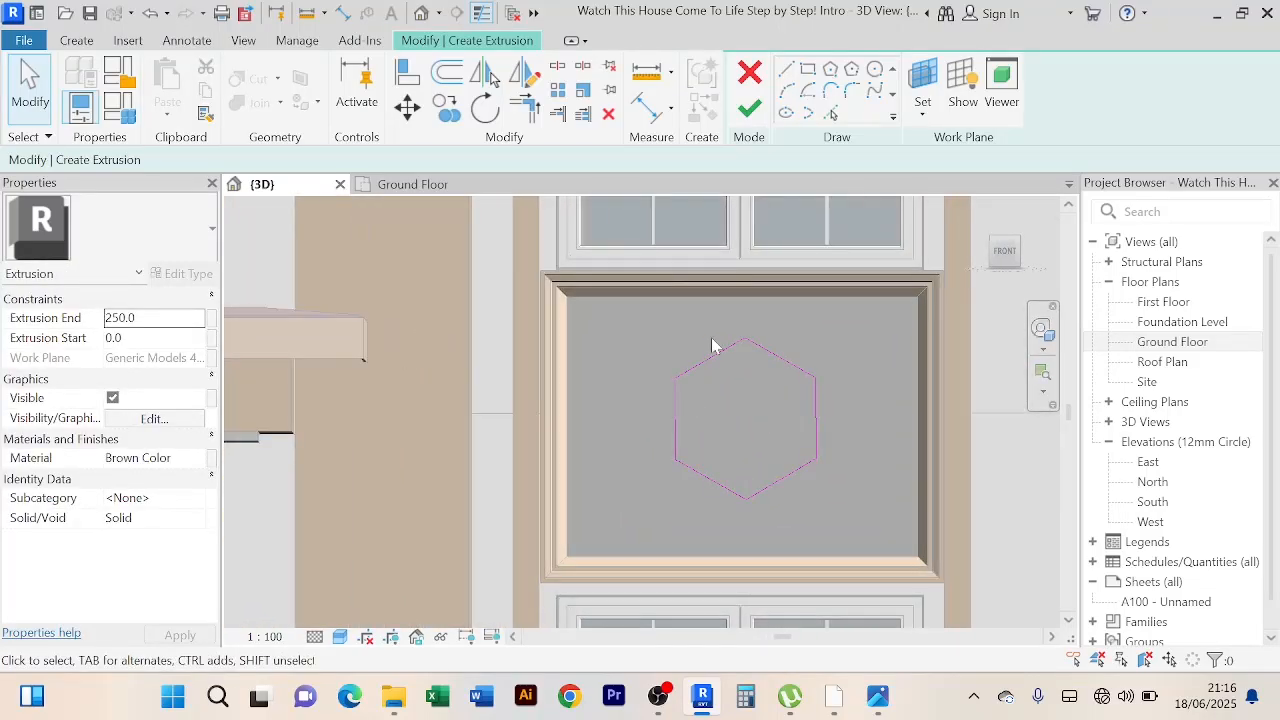
{"action": "left_click", "coordinate": [447, 72]}
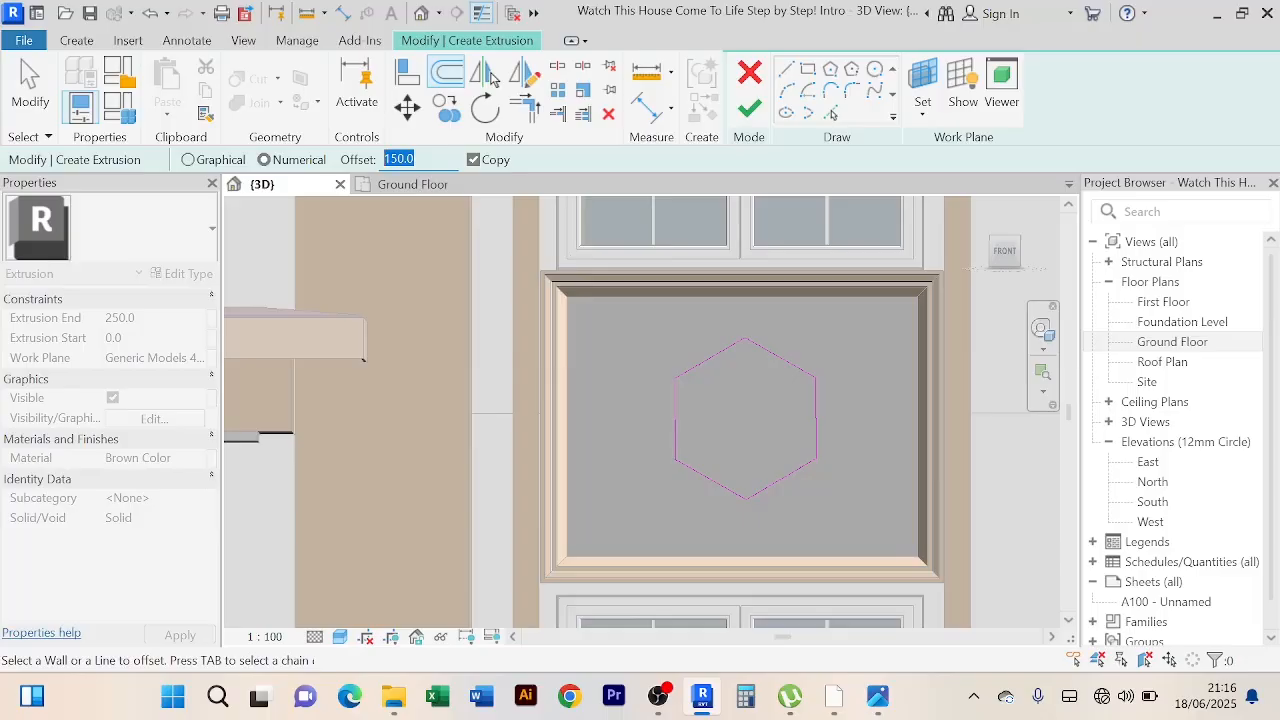
{"action": "type", "text": "5"}
{"action": "left_click", "coordinate": [786, 371]}
{"action": "left_click", "coordinate": [813, 413]}
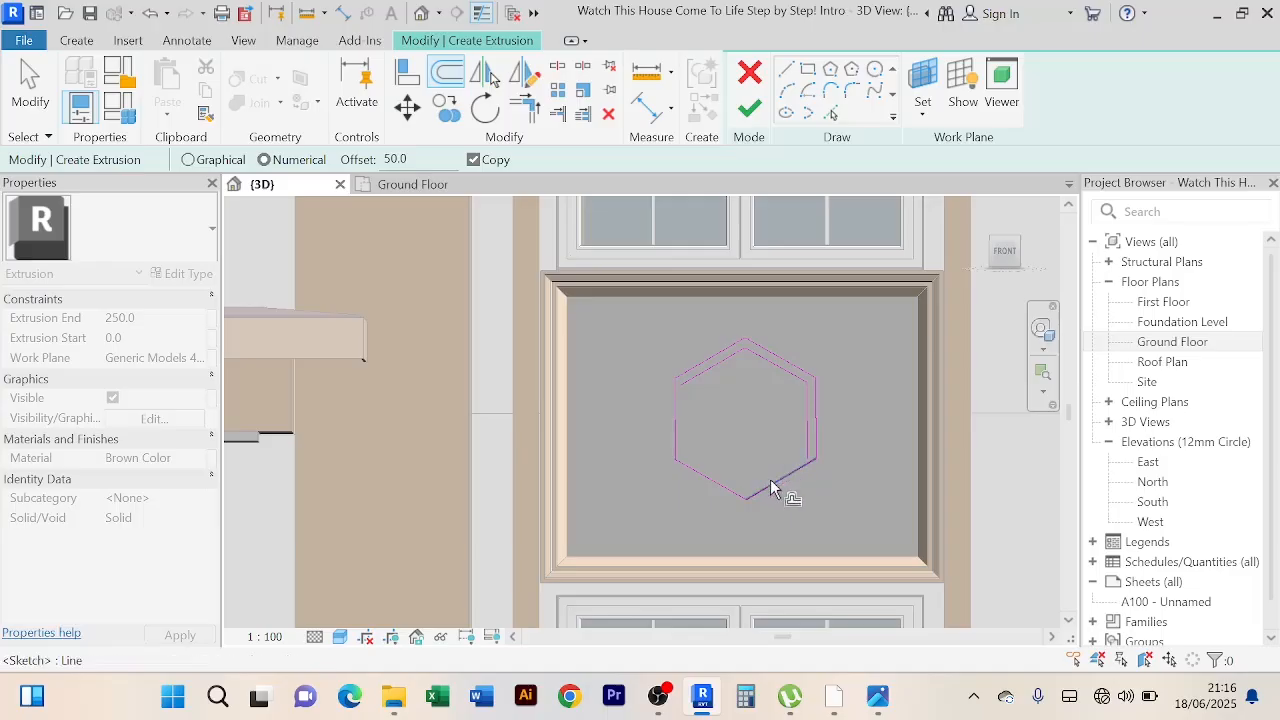
{"action": "left_click", "coordinate": [770, 484]}
{"action": "left_click", "coordinate": [700, 476]}
{"action": "left_click", "coordinate": [667, 433]}
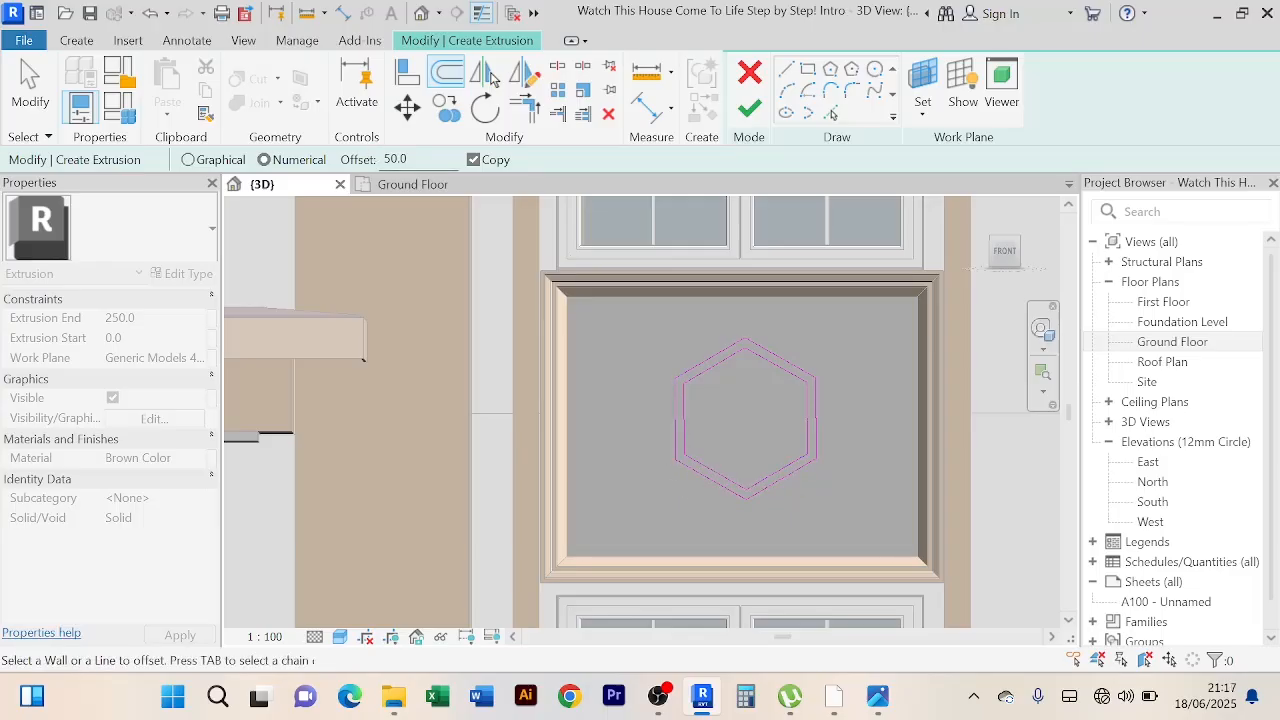
{"action": "right_click", "coordinate": [656, 340]}
{"action": "left_click", "coordinate": [709, 281]}
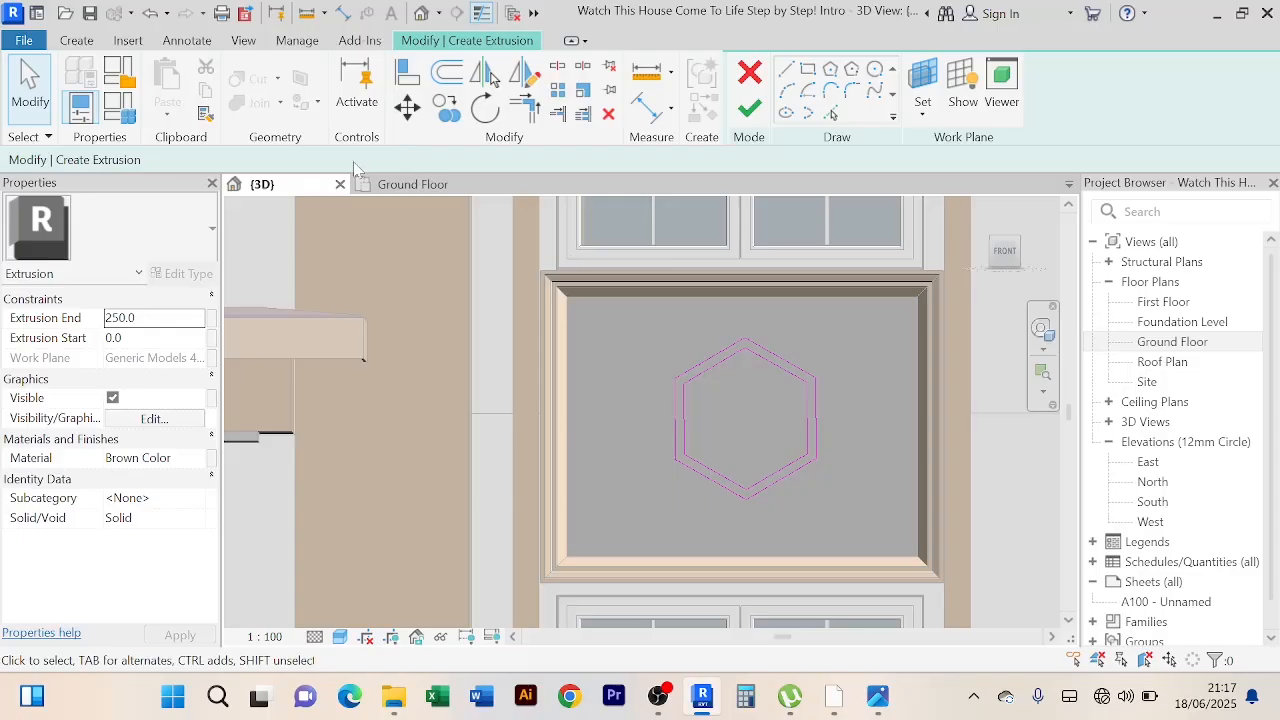
Step: Offset copies of the original hexagon's six sides 50 mm outward to form a larger concentric hexagon
{"action": "left_click", "coordinate": [447, 72]}
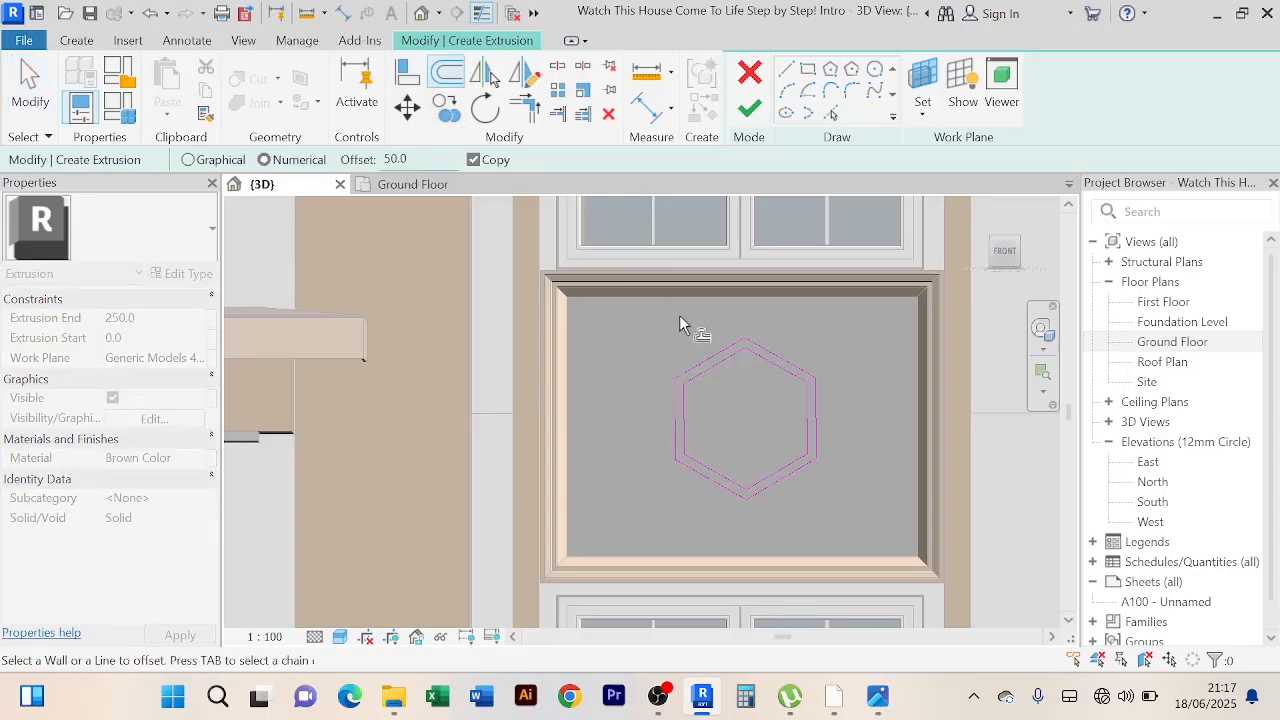
{"action": "left_click", "coordinate": [713, 363]}
{"action": "left_click", "coordinate": [775, 360]}
{"action": "left_click", "coordinate": [826, 430]}
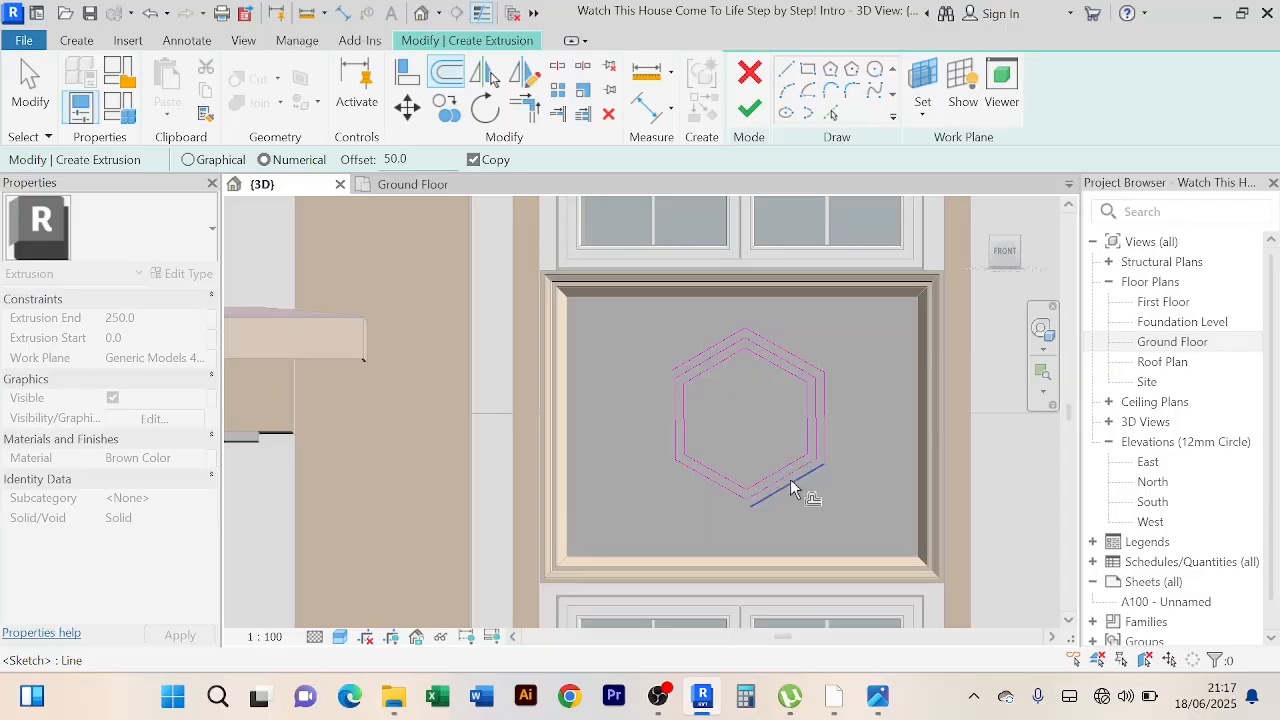
{"action": "left_click", "coordinate": [794, 474]}
{"action": "left_click", "coordinate": [717, 492]}
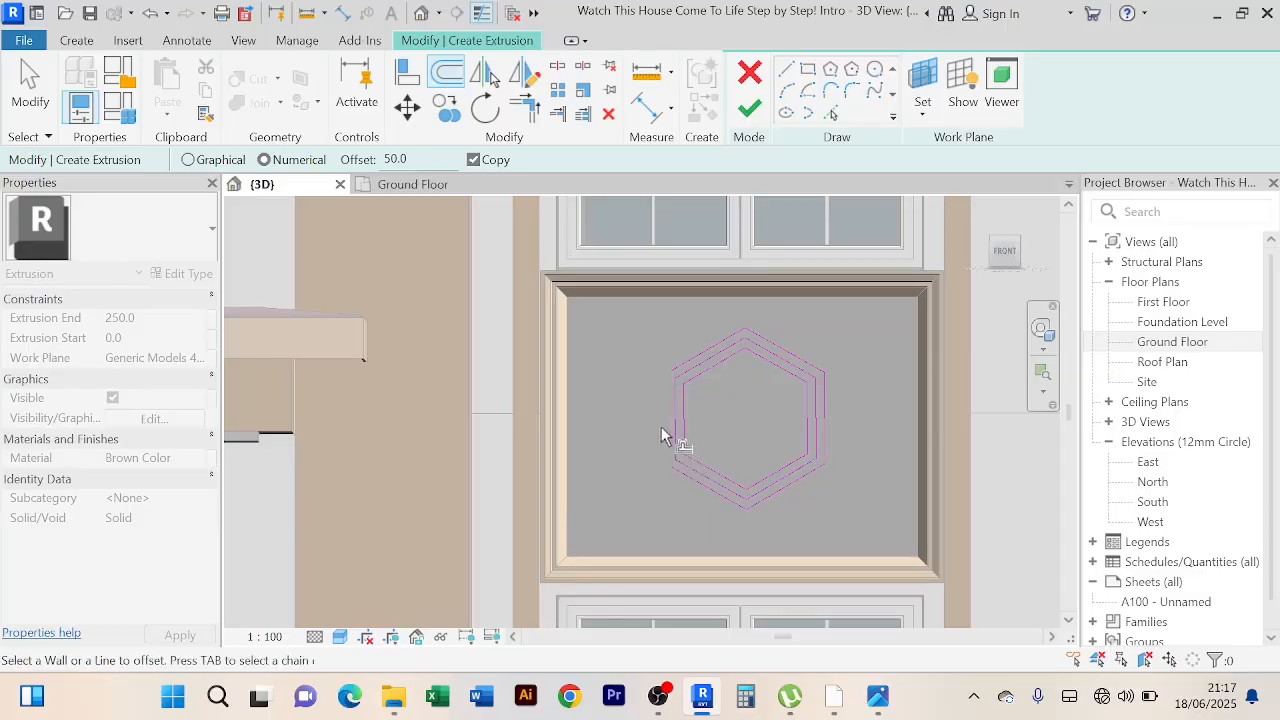
{"action": "left_click", "coordinate": [670, 433]}
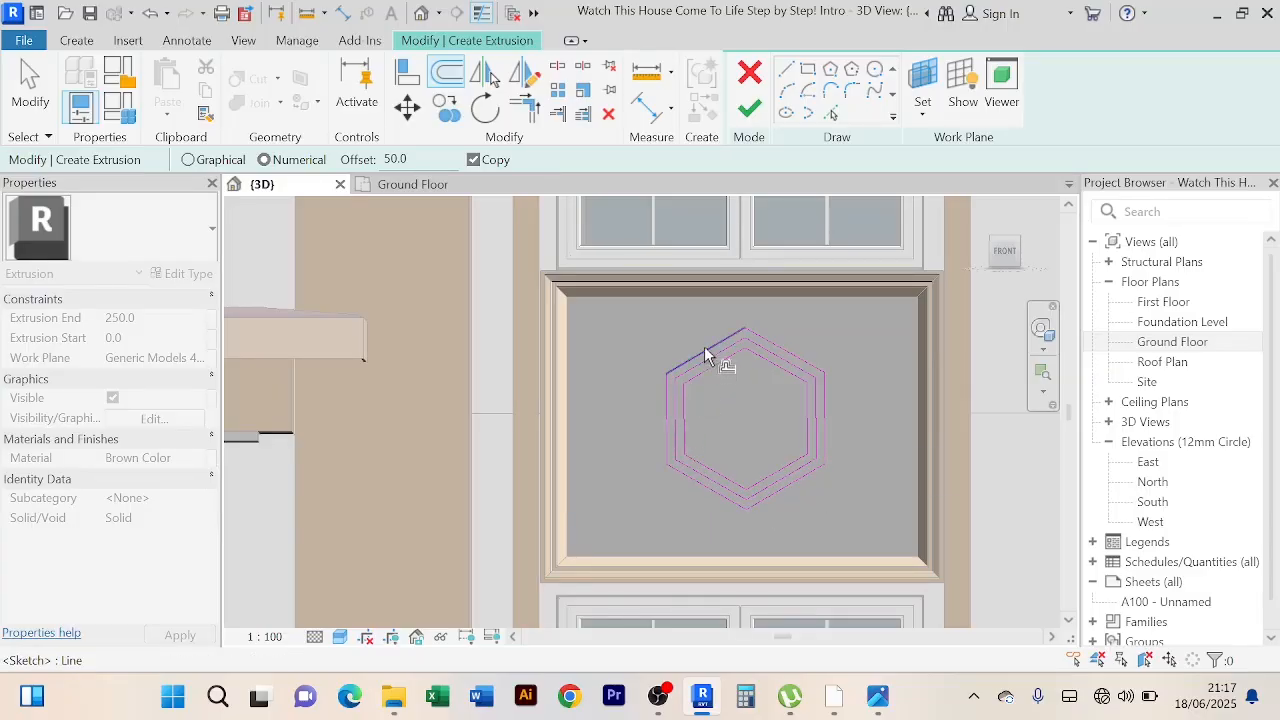
Step: Offset the outermost hexagon's sides another 50 mm outward as copies to add a fourth concentric hexagon
{"action": "left_click", "coordinate": [704, 346]}
{"action": "left_click", "coordinate": [804, 362]}
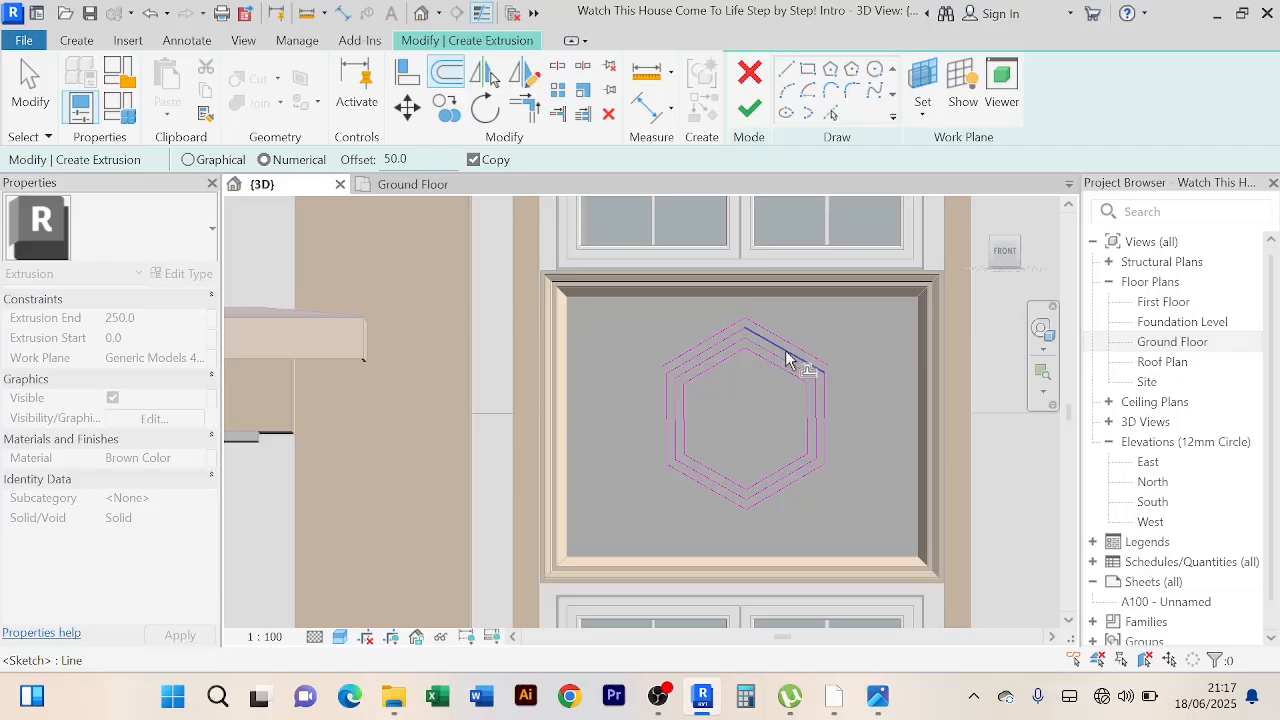
{"action": "left_click", "coordinate": [833, 412]}
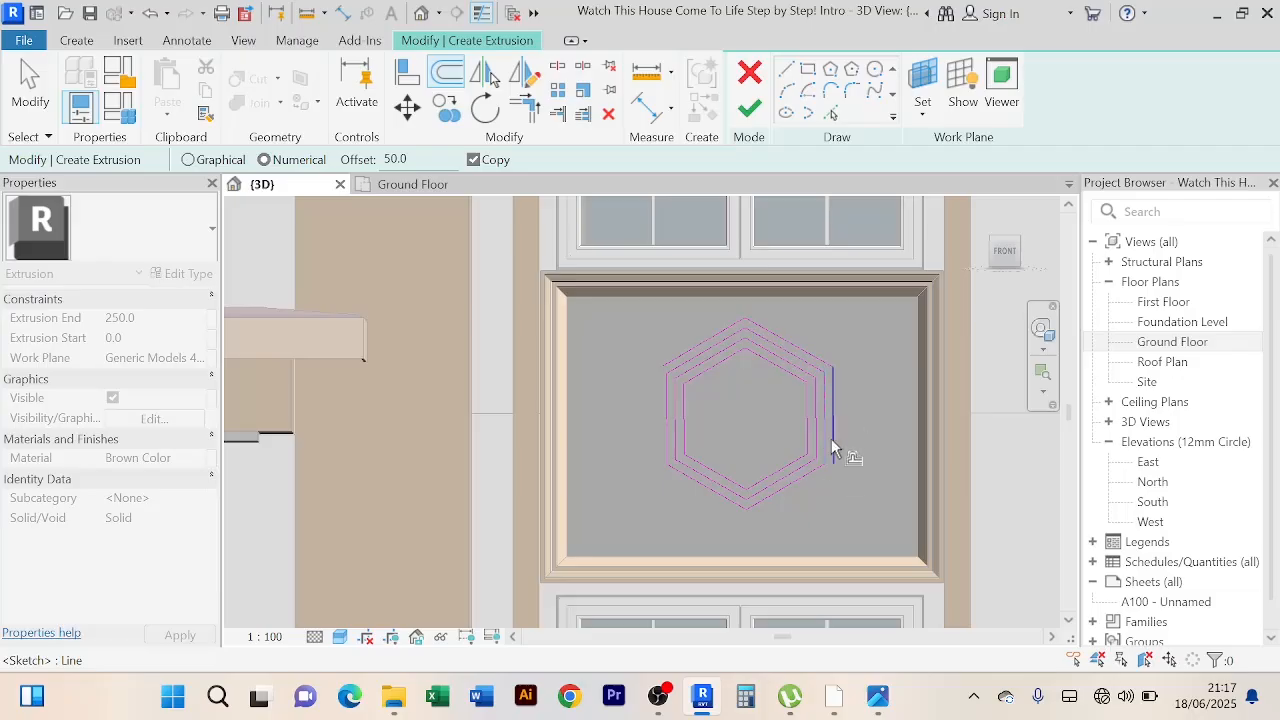
{"action": "left_click", "coordinate": [717, 505]}
{"action": "left_click", "coordinate": [671, 434]}
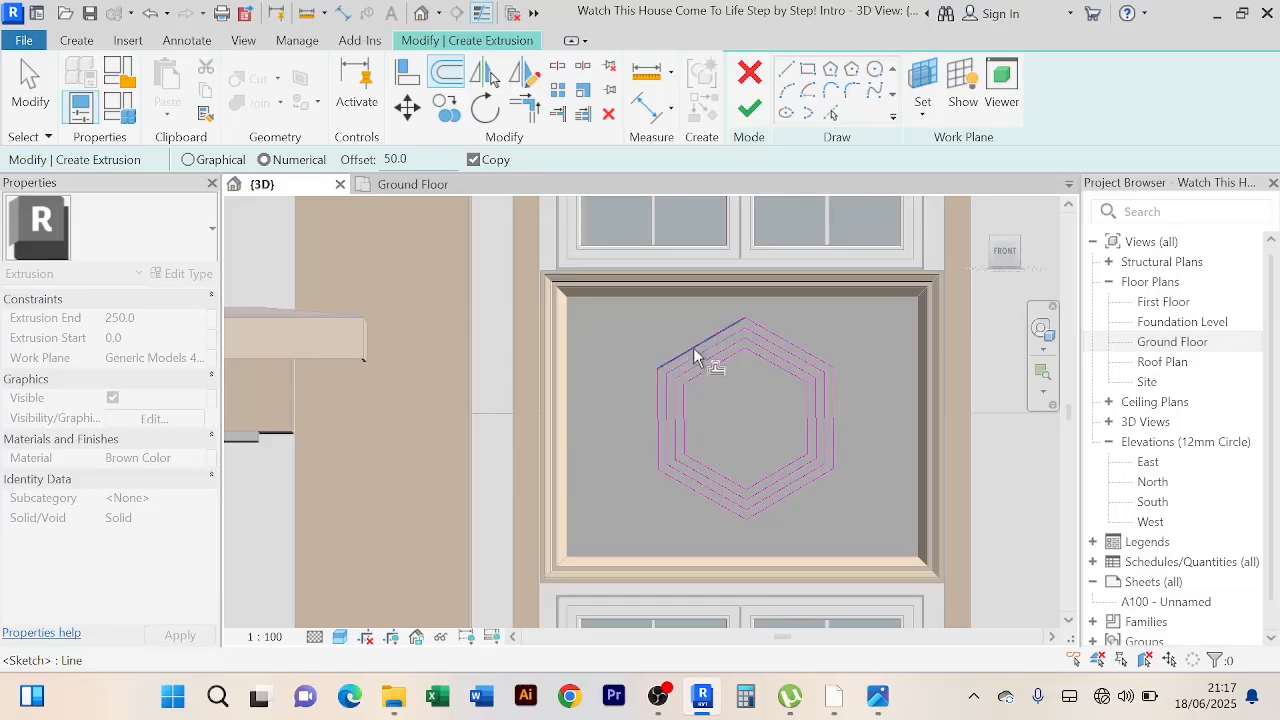
Step: Offset copies of the fourth hexagon's two upper sides and right side 50 mm outward for a fifth ring
{"action": "left_click", "coordinate": [696, 348]}
{"action": "left_click", "coordinate": [781, 340]}
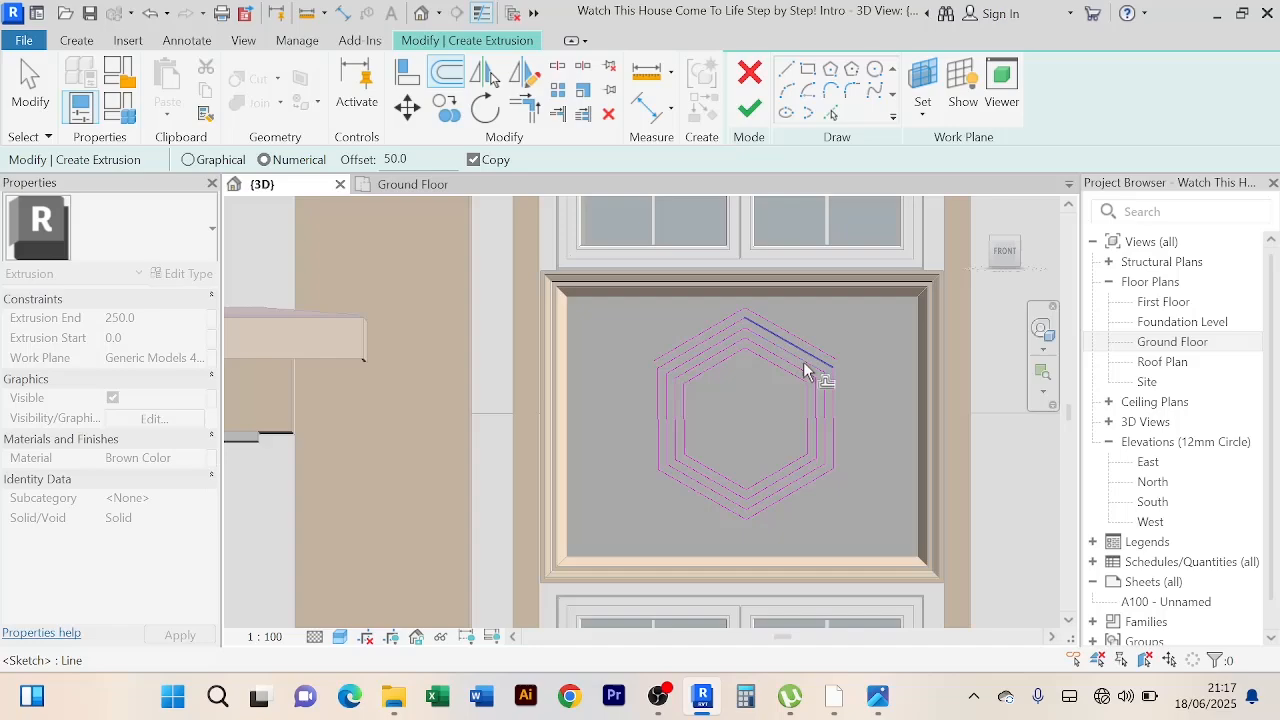
{"action": "left_click", "coordinate": [832, 418]}
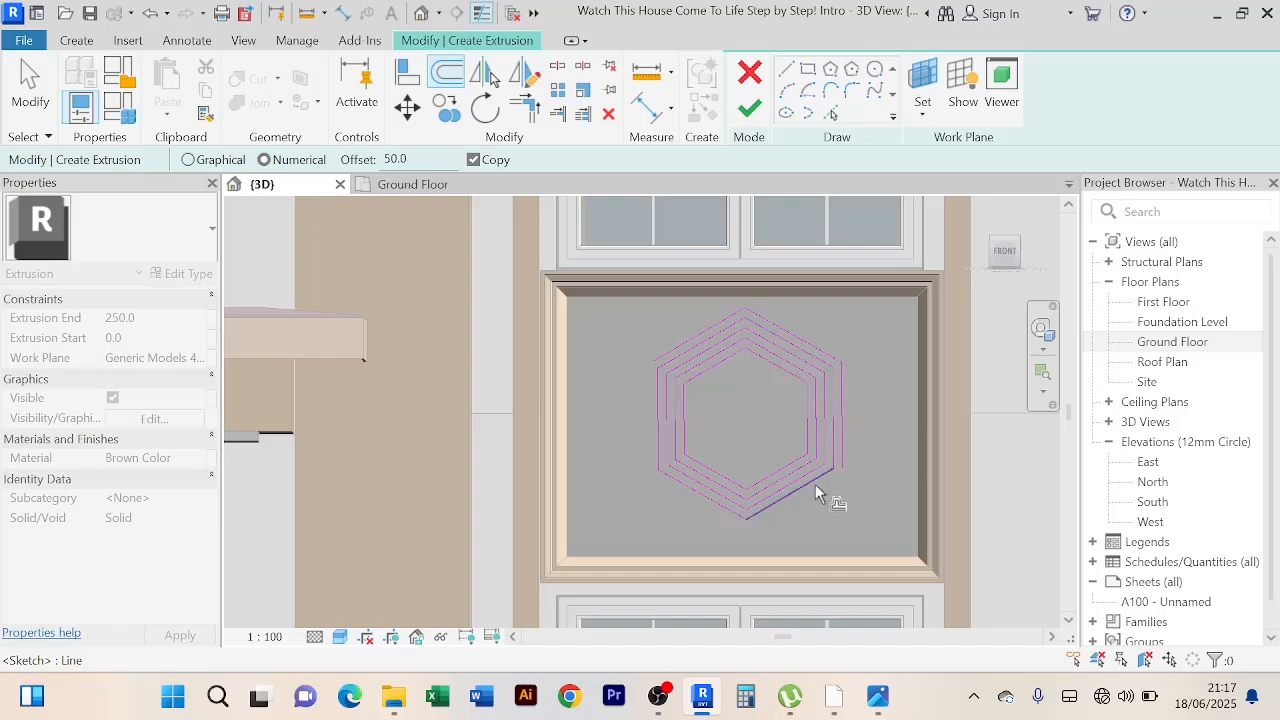
Step: Offset the remaining hexagon edges outward by 50 as copies to close the outermost ring, and finish the extrusion sketch
{"action": "left_click", "coordinate": [717, 508]}
{"action": "left_click", "coordinate": [657, 420]}
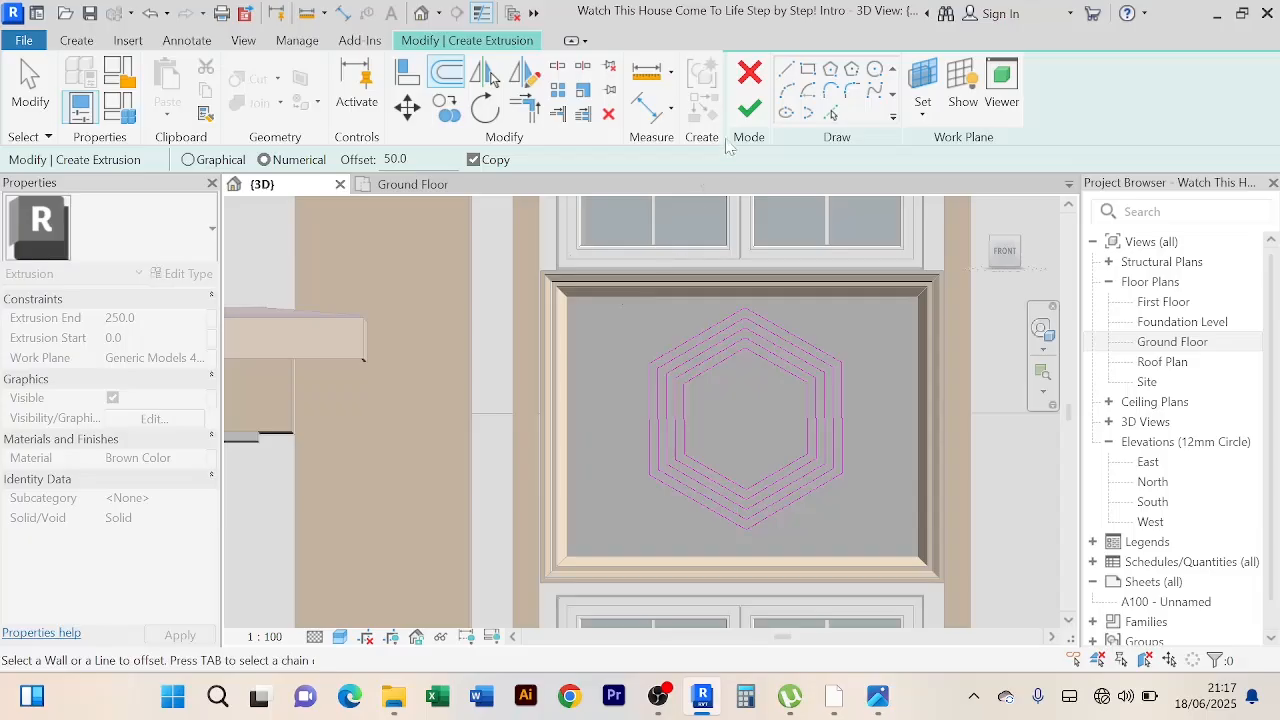
{"action": "left_click", "coordinate": [750, 108]}
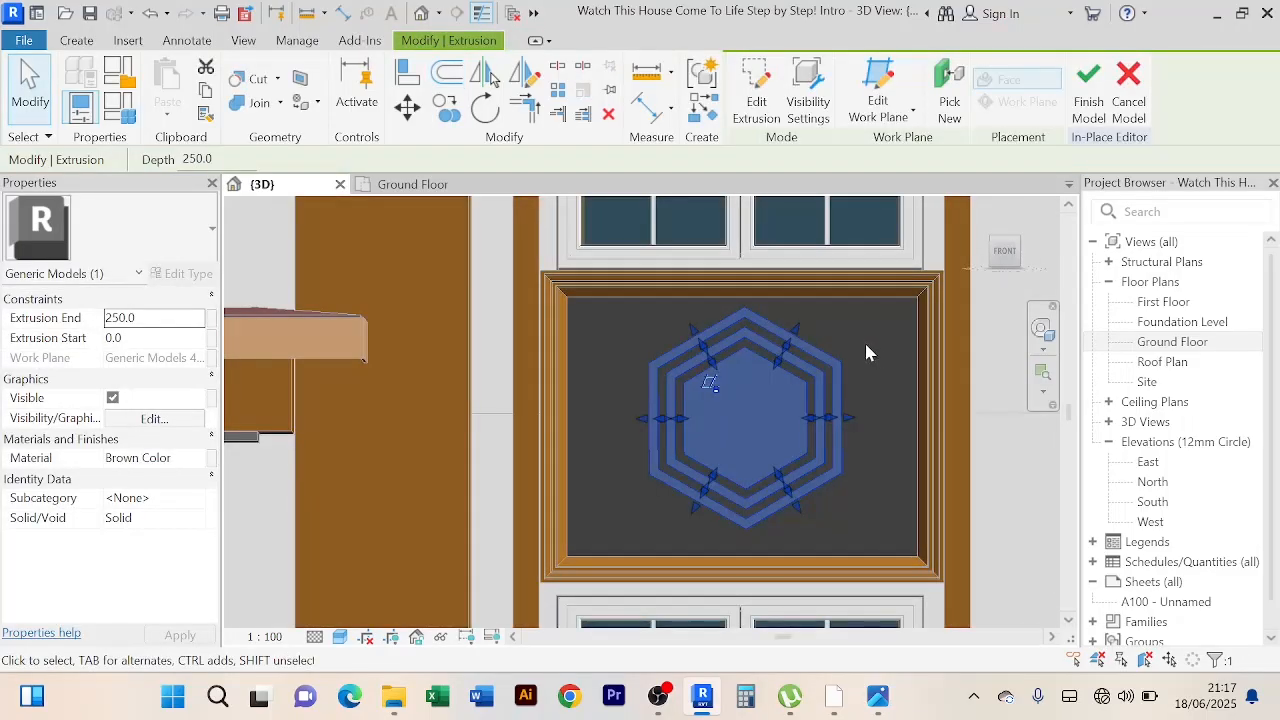
Step: Set the hexagonal extrusion's Extrusion End to 50
{"action": "left_click", "coordinate": [165, 320]}
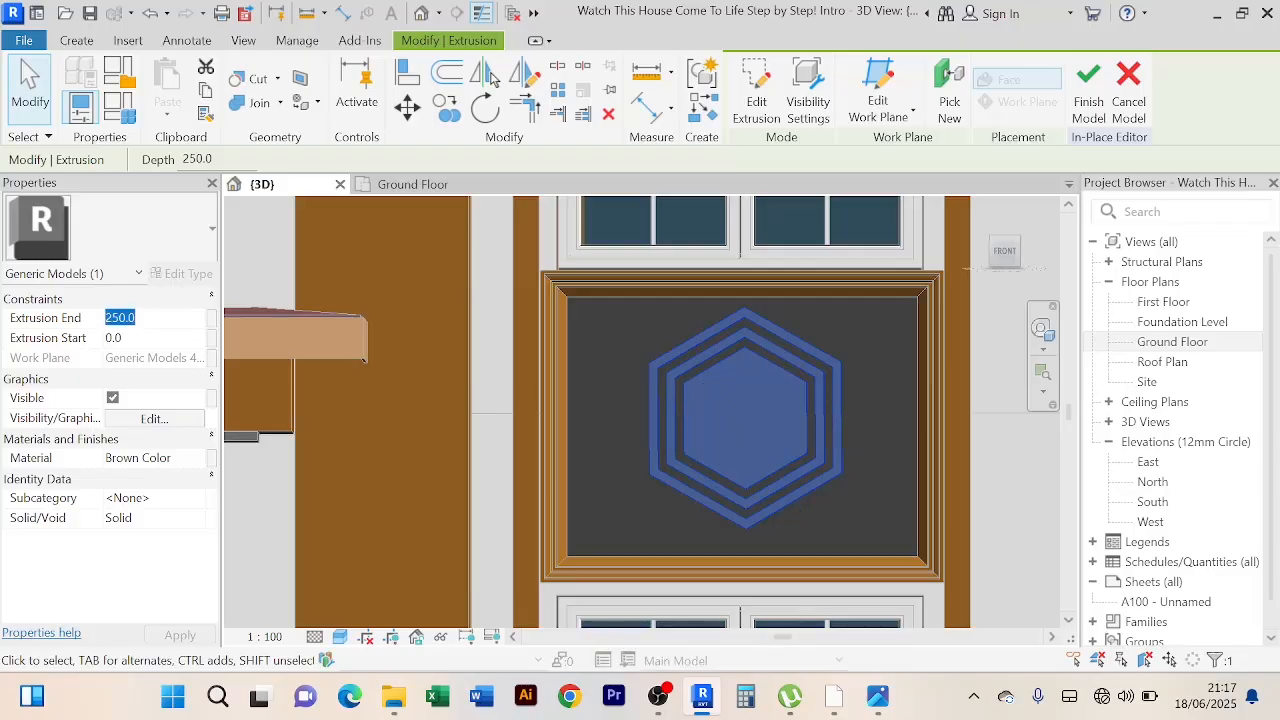
{"action": "type", "text": "50"}
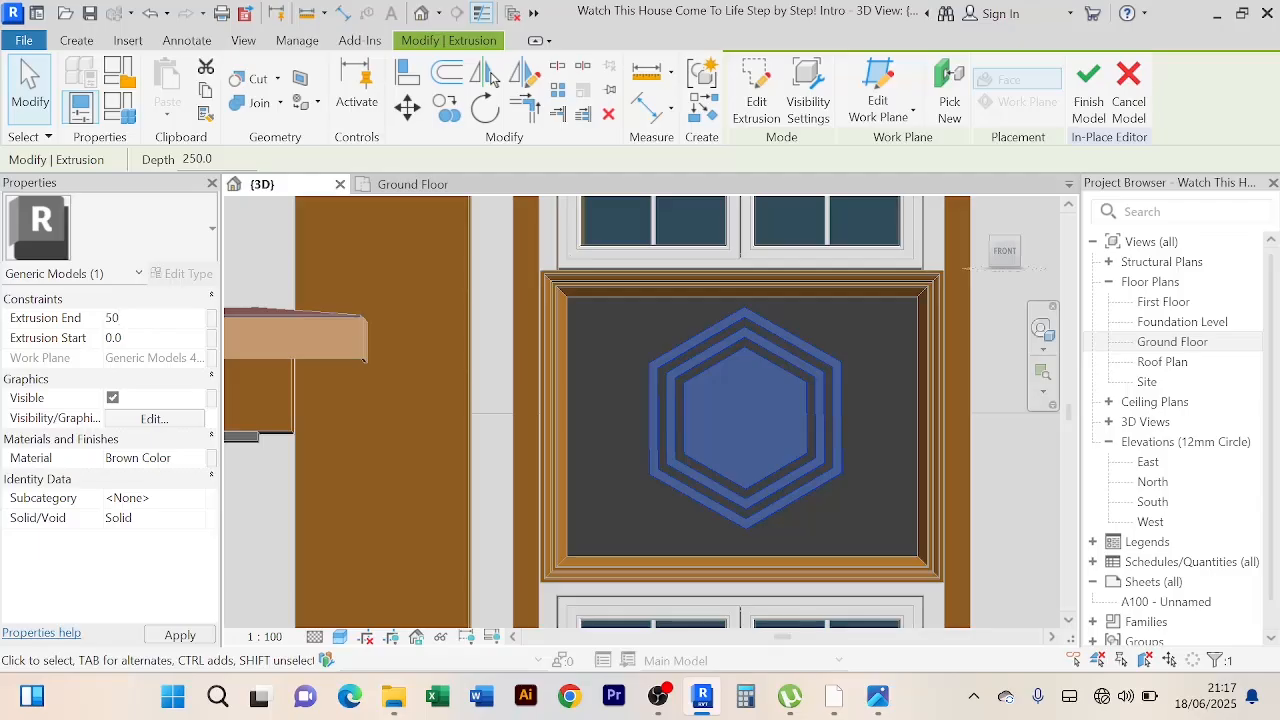
{"action": "key", "text": "Return"}
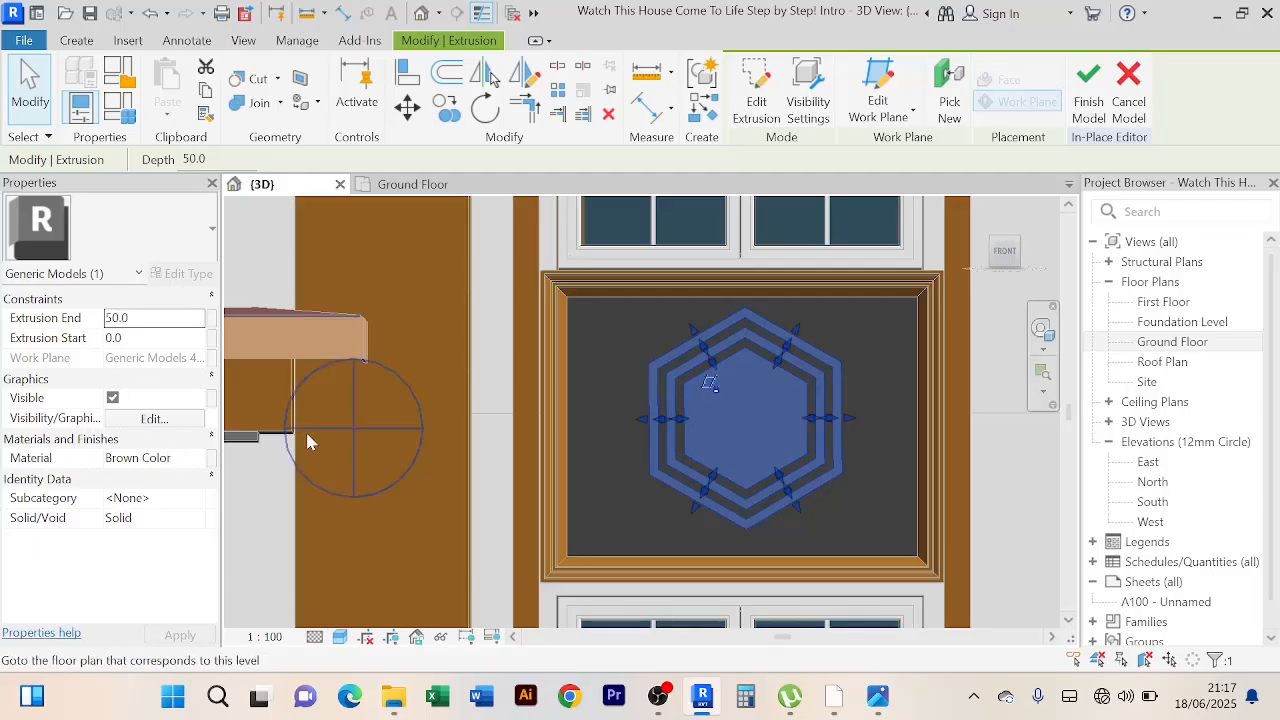
Step: Open the material selection for the hexagonal extrusion, search the project materials for "white paint", and clear the search
{"action": "left_click", "coordinate": [197, 460]}
{"action": "left_click", "coordinate": [198, 458]}
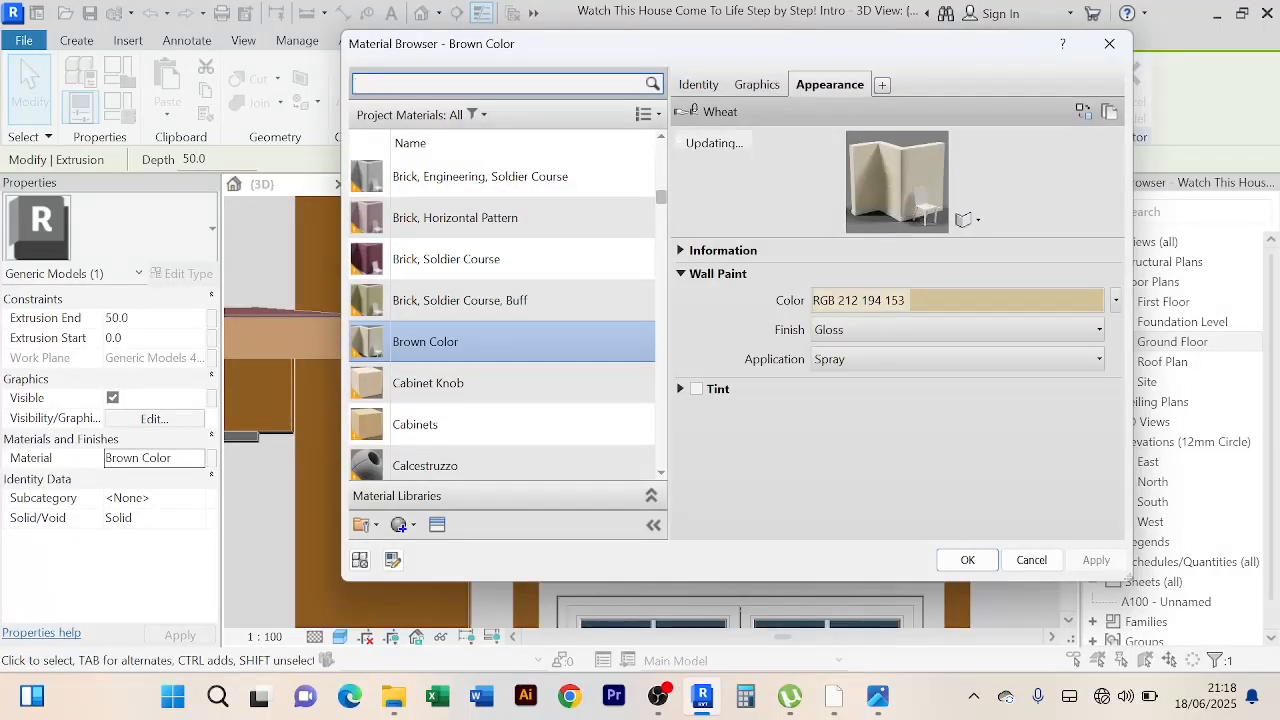
{"action": "type", "text": "white colo"}
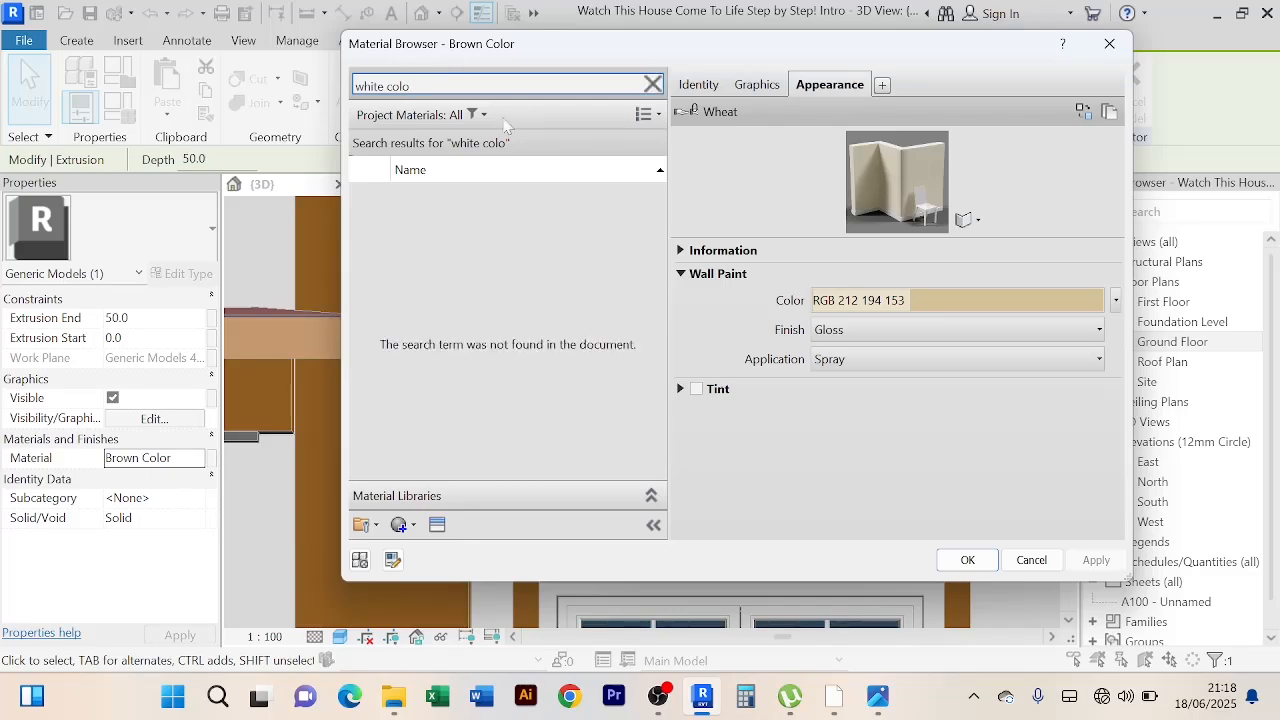
{"action": "key", "text": "BackSpace"}
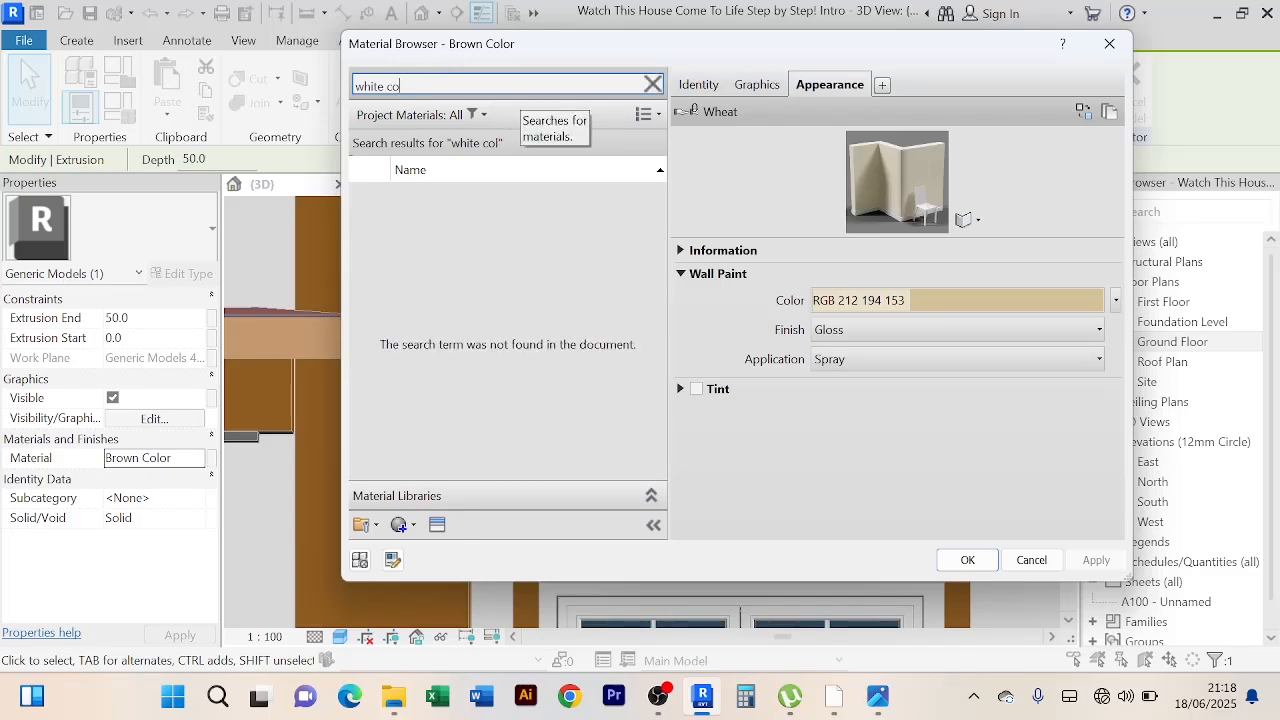
{"action": "key", "text": "BackSpace"}
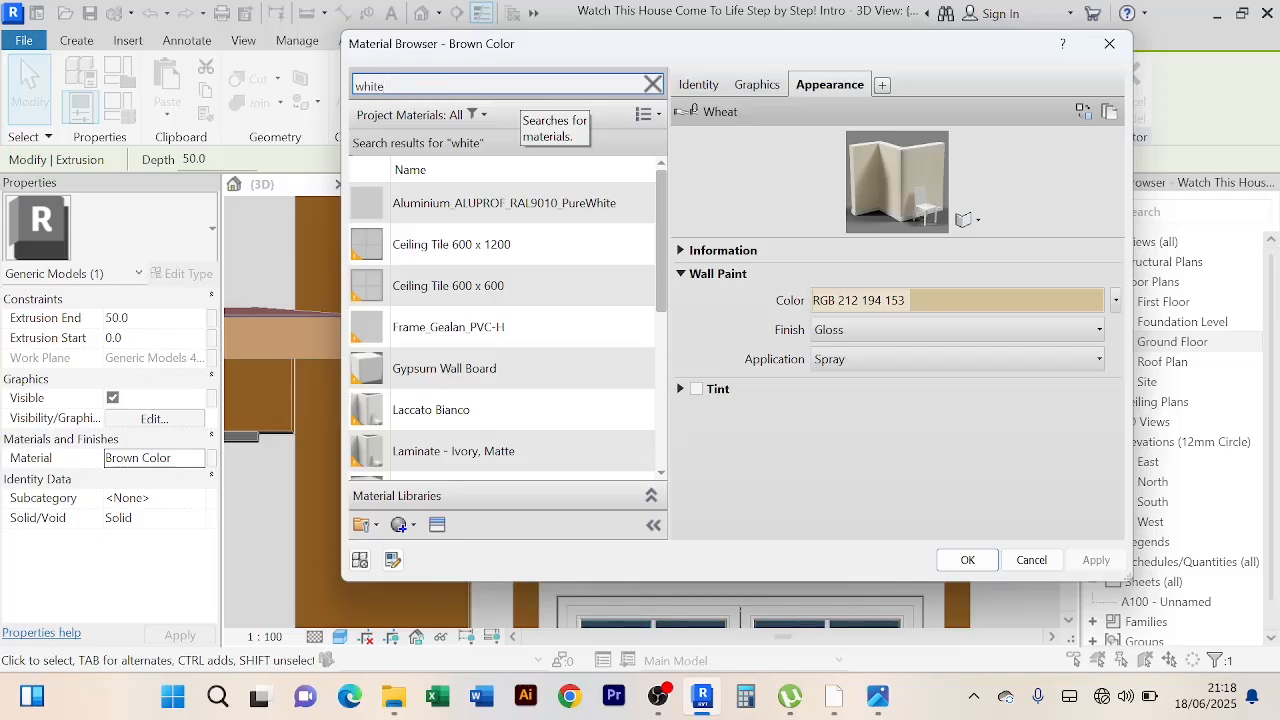
{"action": "type", "text": "pa"}
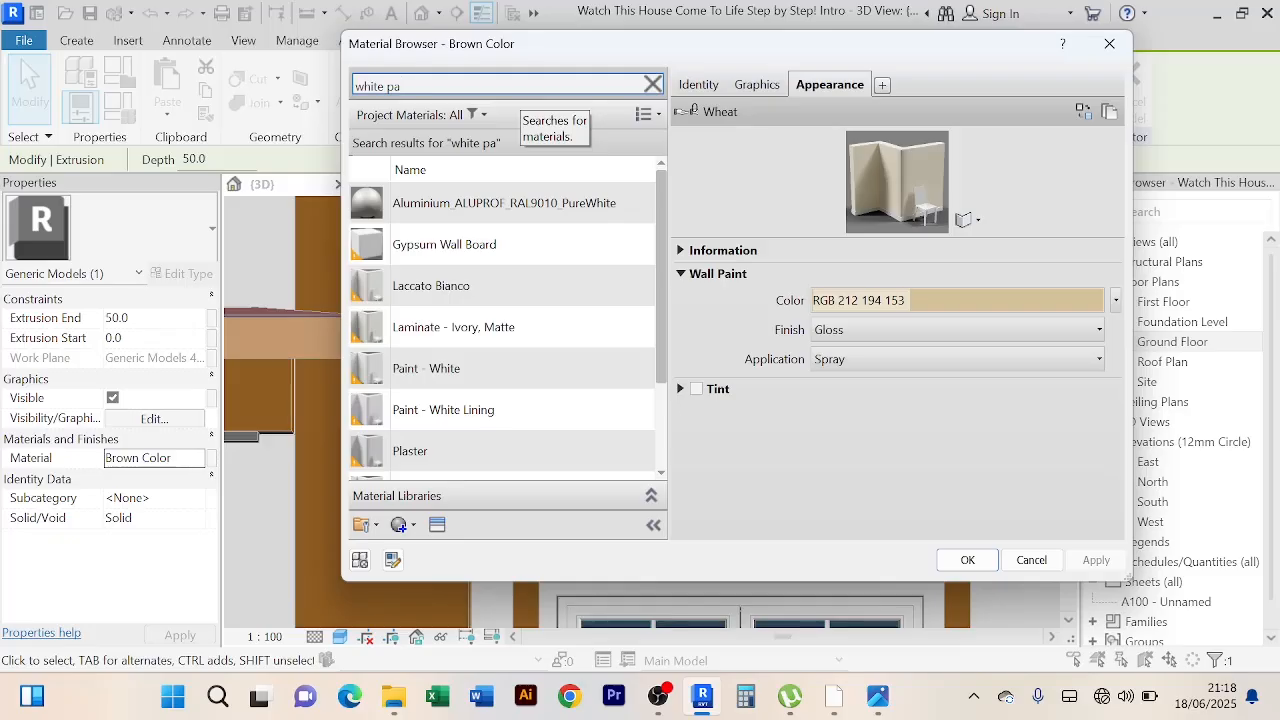
{"action": "type", "text": "int"}
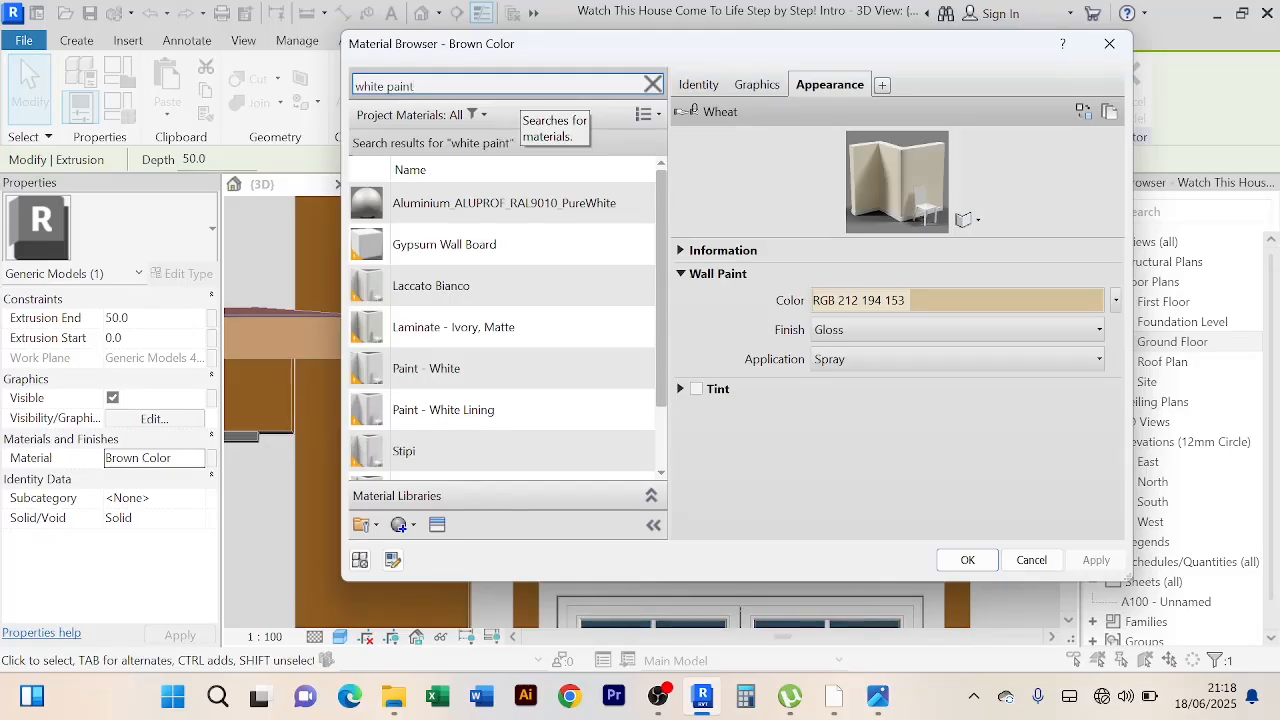
{"action": "scroll", "coordinate": [530, 335], "scroll_direction": "down", "scroll_amount": 2}
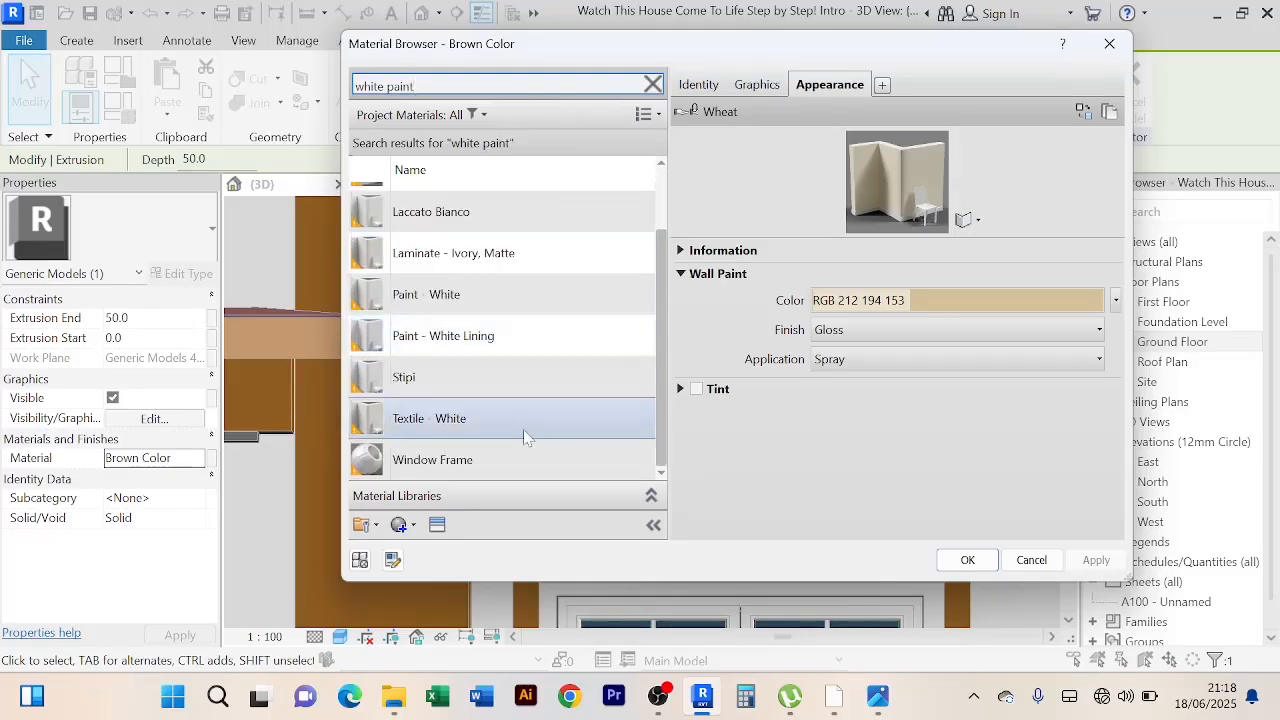
{"action": "scroll", "coordinate": [523, 420], "scroll_direction": "up", "scroll_amount": 2}
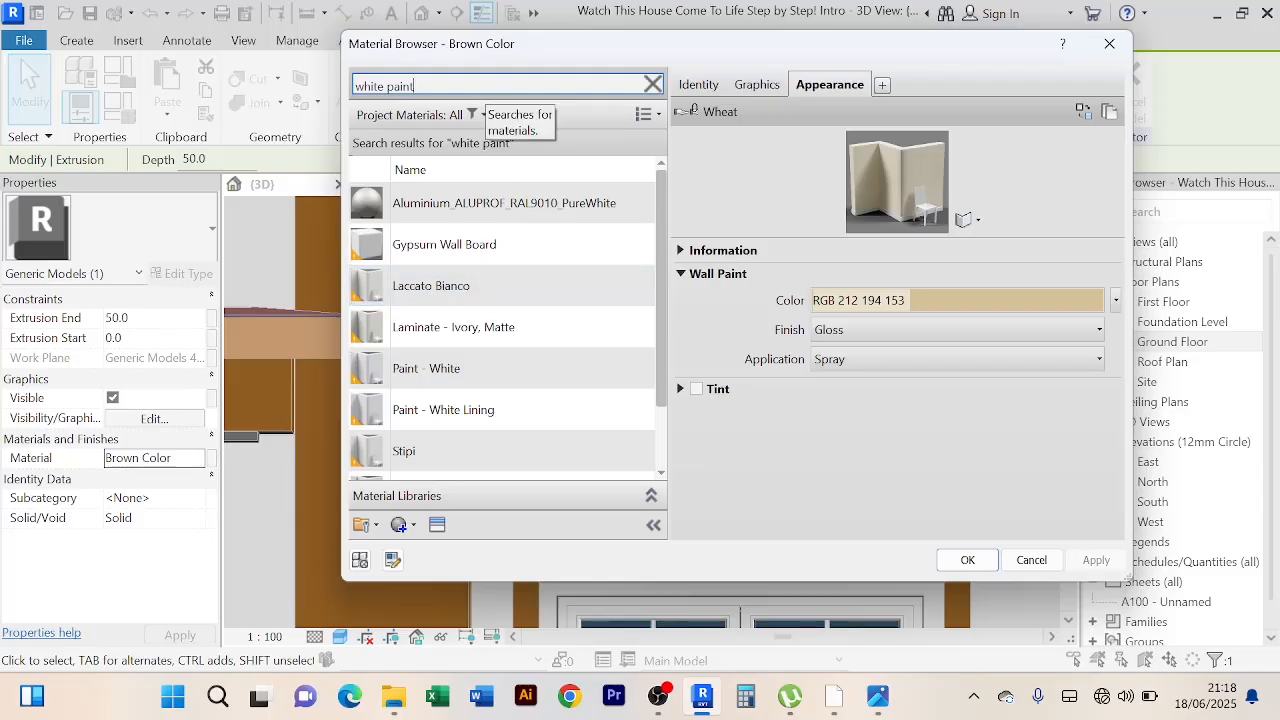
{"action": "key", "text": "BackSpace"}
{"action": "key", "text": "BackSpace"}
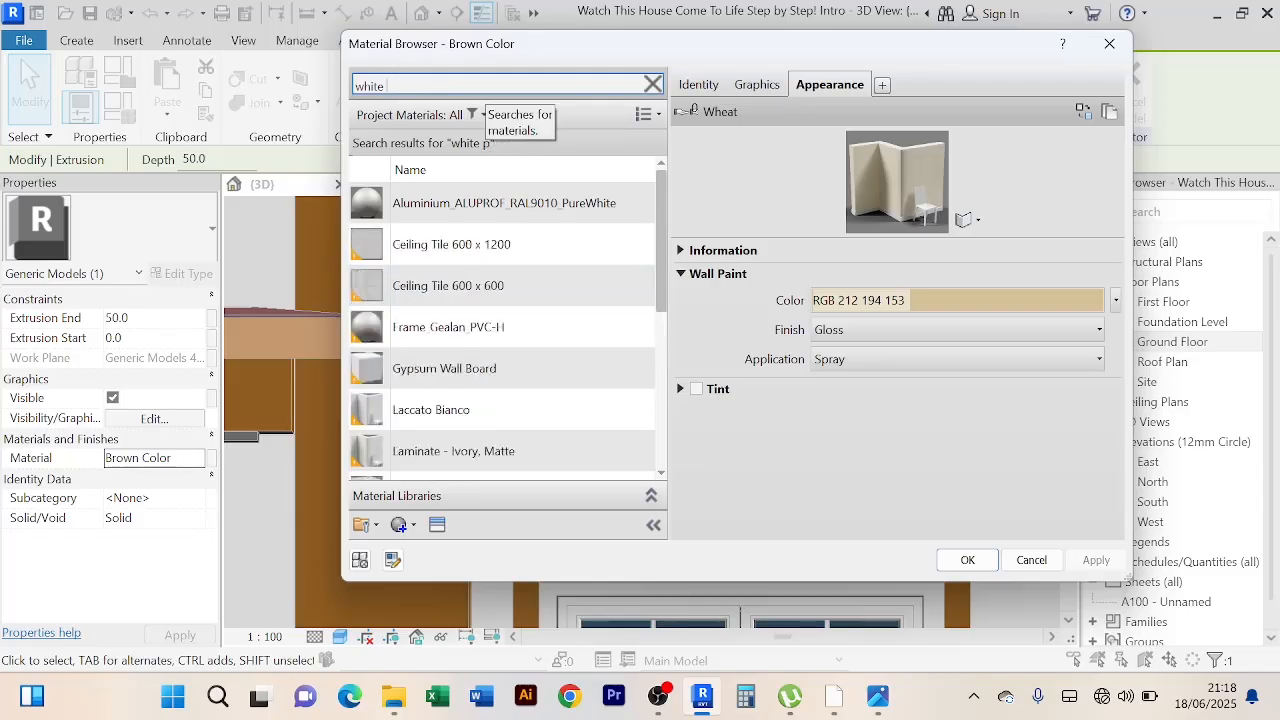
{"action": "key", "text": "BackSpace"}
{"action": "key", "text": "BackSpace"}
{"action": "key", "text": "BackSpace"}
{"action": "key", "text": "BackSpace"}
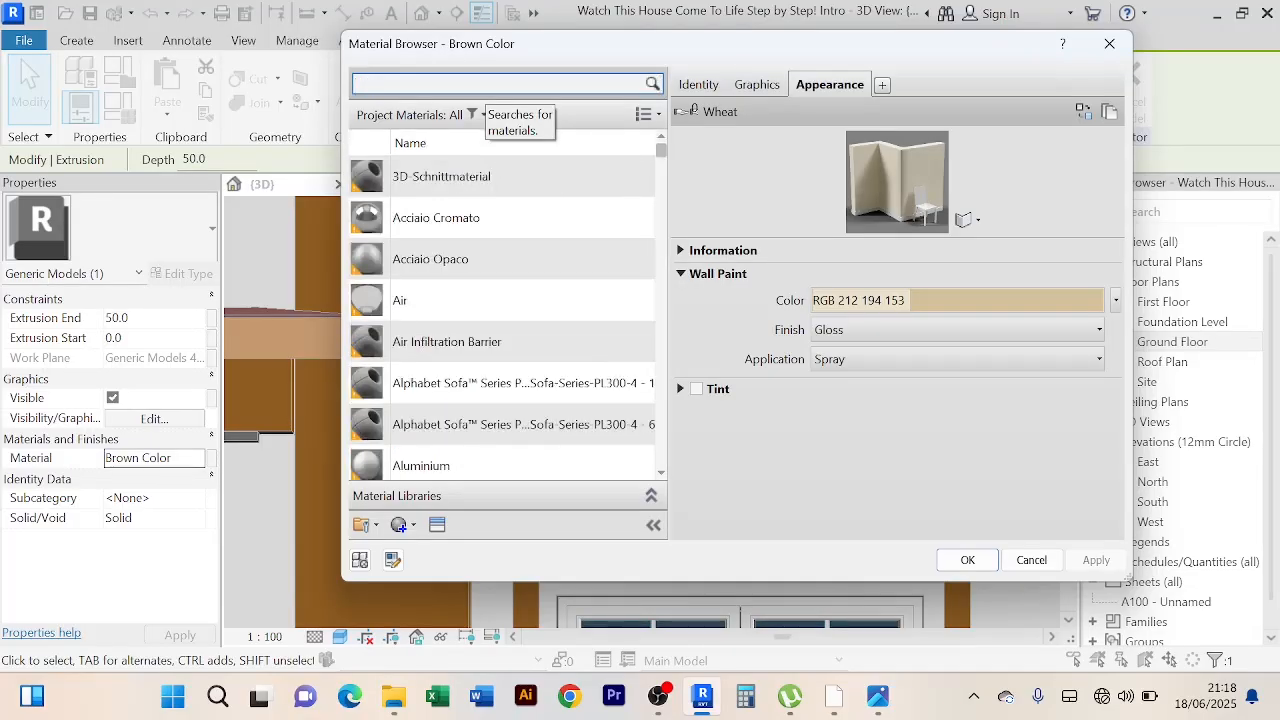
Step: Create a new project material and rename it "White color"
{"action": "left_click", "coordinate": [413, 527]}
{"action": "left_click", "coordinate": [450, 553]}
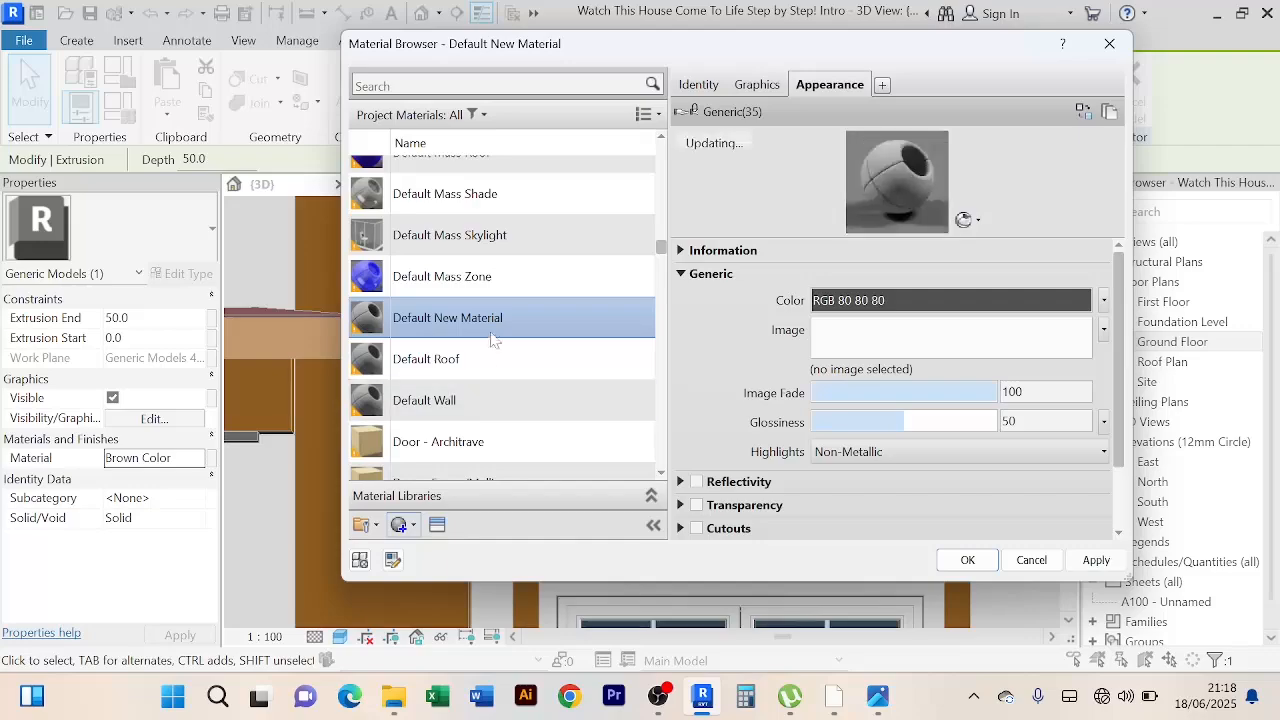
{"action": "right_click", "coordinate": [495, 318]}
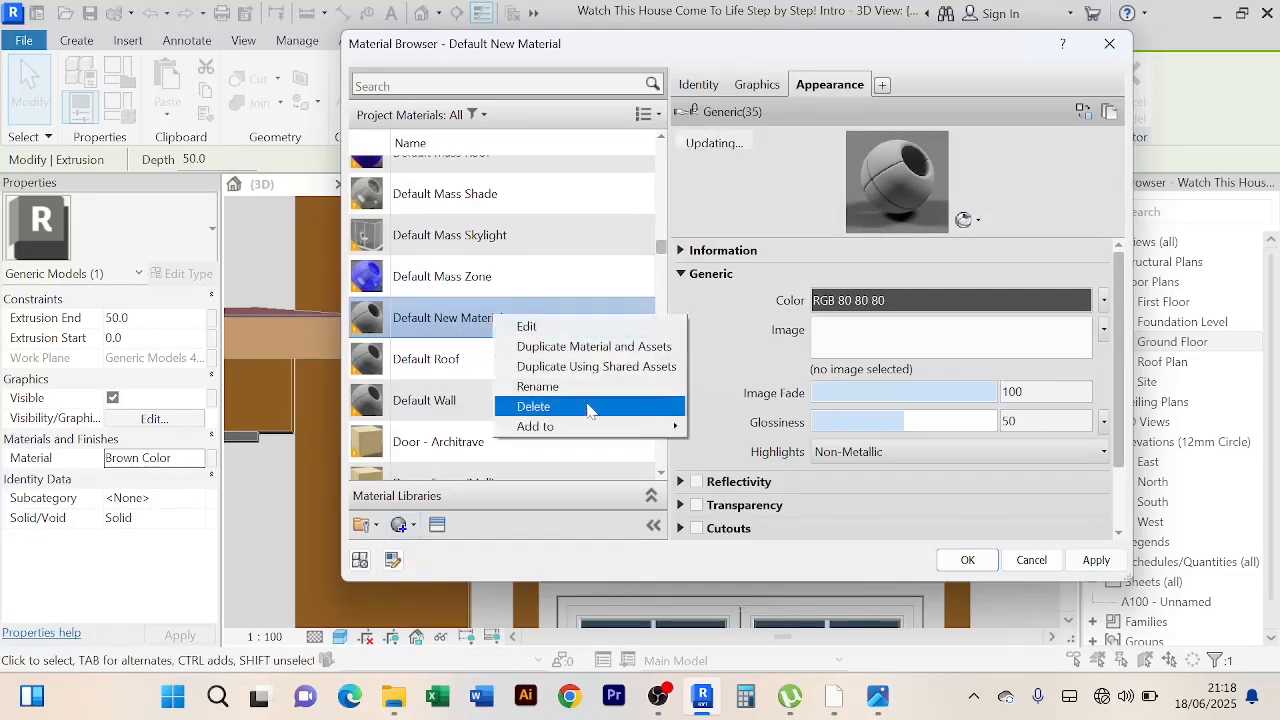
{"action": "left_click", "coordinate": [574, 386]}
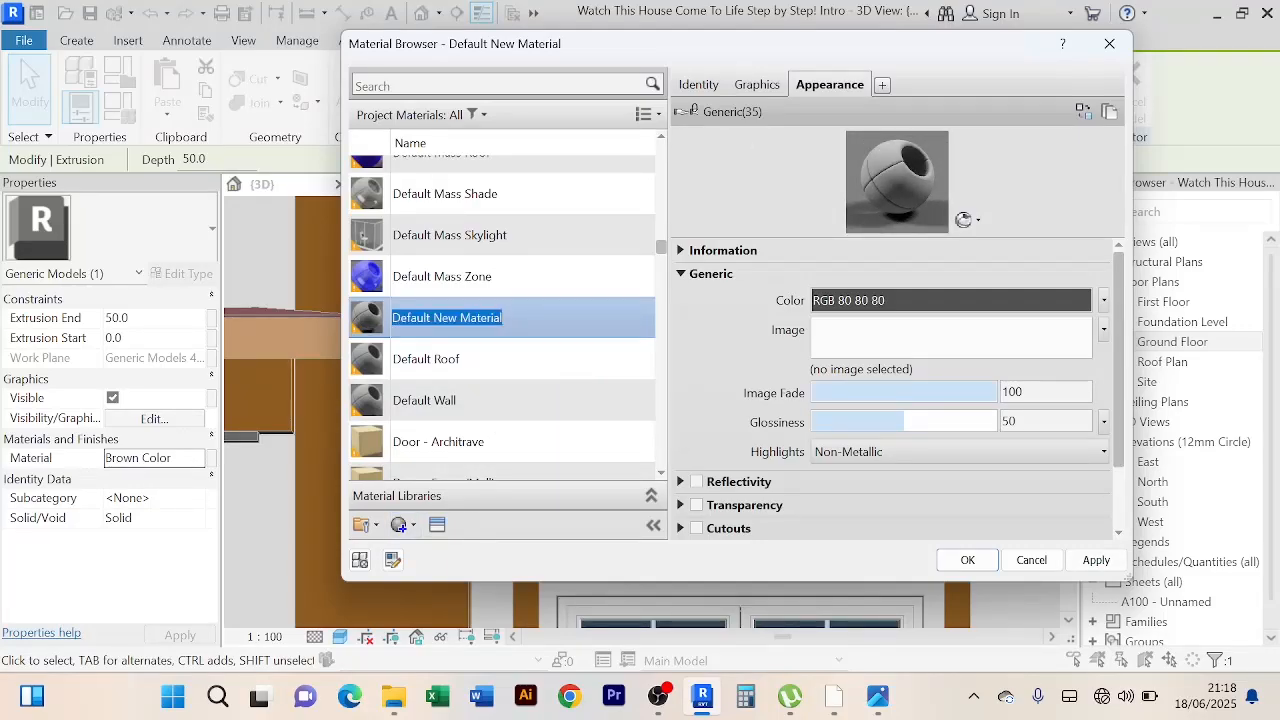
{"action": "type", "text": "Whi"}
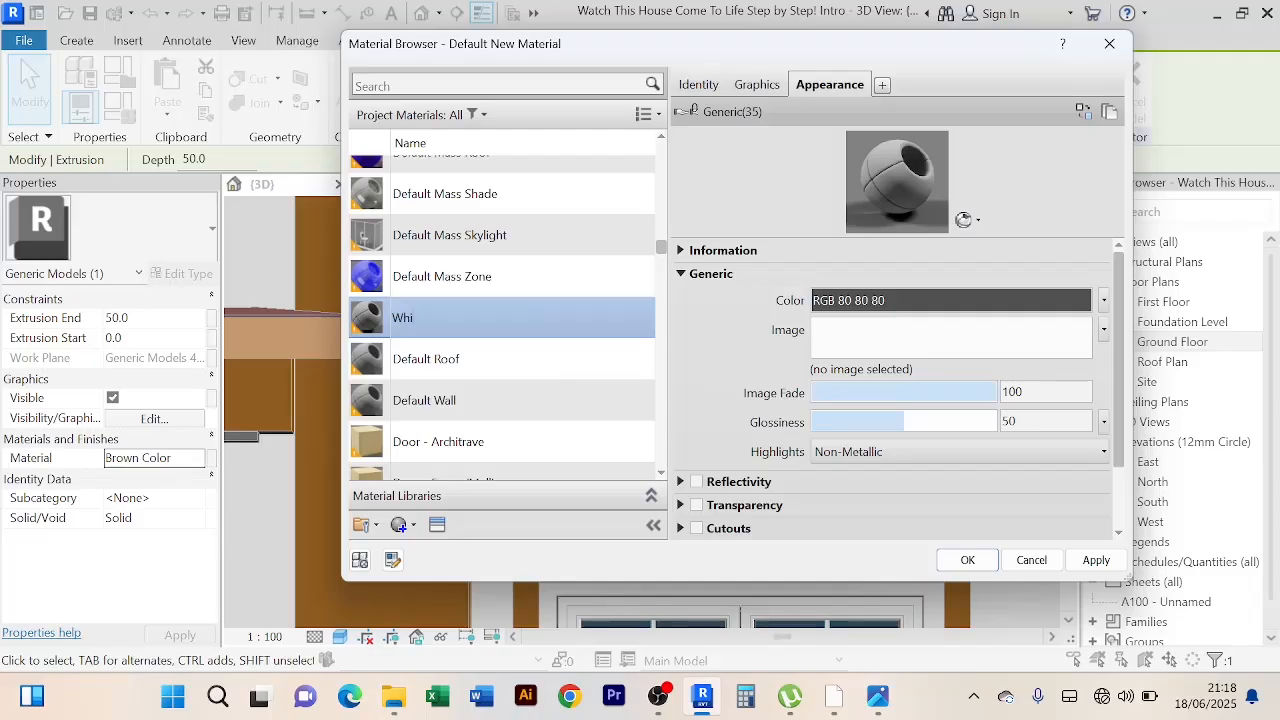
{"action": "type", "text": "te color"}
Step: Set the White color material's shading color to white, RGB 255 255 255
{"action": "left_click", "coordinate": [757, 86]}
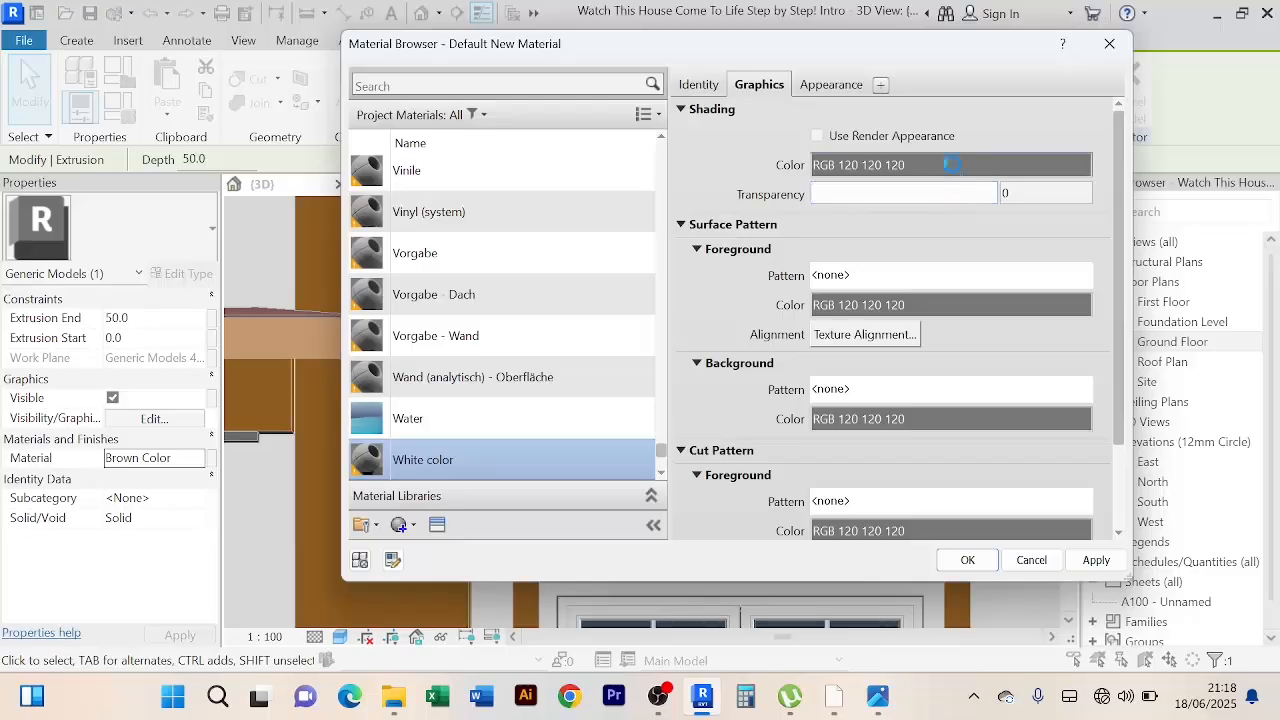
{"action": "left_click", "coordinate": [911, 165]}
{"action": "left_click_drag", "start_coordinate": [978, 257], "coordinate": [971, 163]}
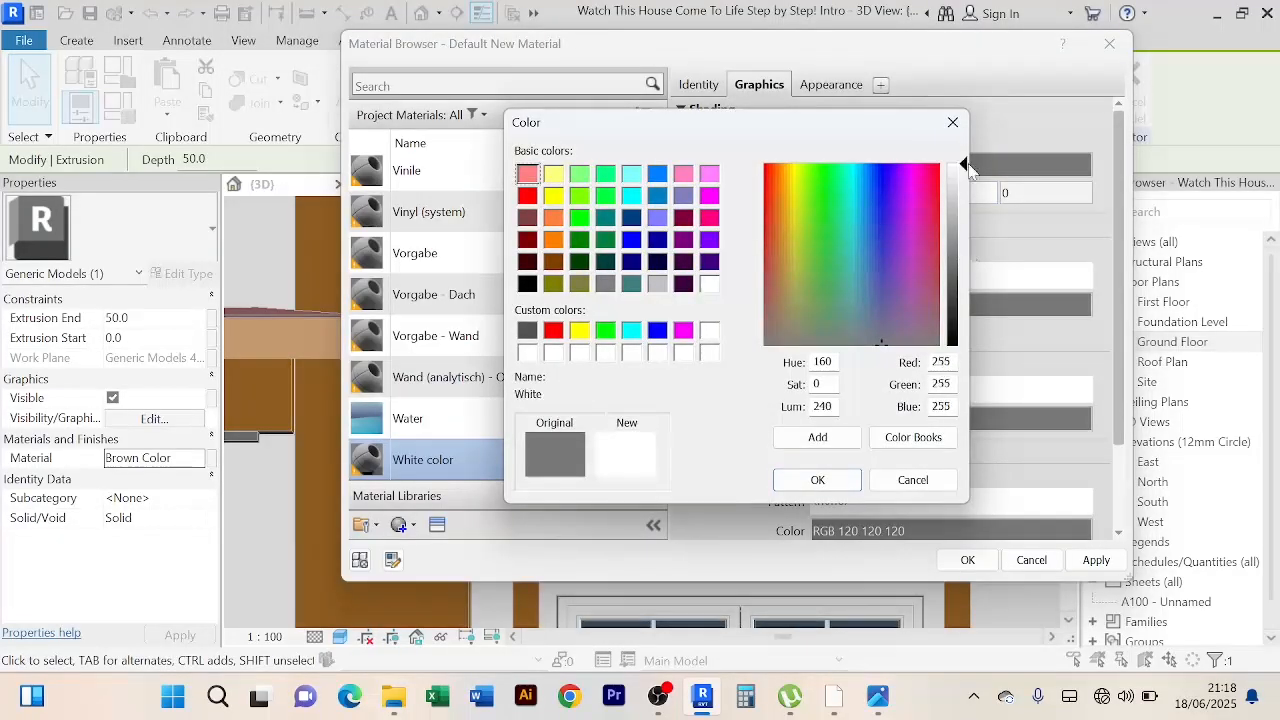
{"action": "left_click", "coordinate": [817, 480]}
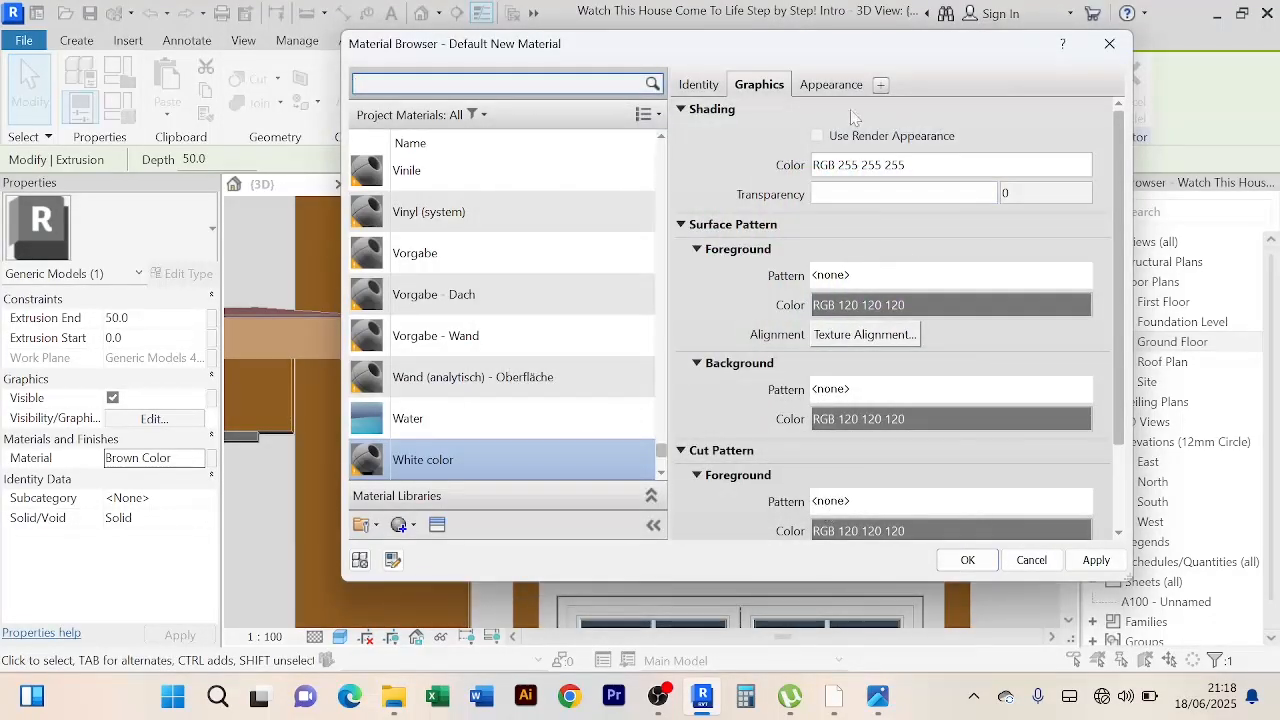
Step: Replace the White color material's appearance asset with Fireproofing from the Appearance Library's Paint category
{"action": "left_click", "coordinate": [829, 84]}
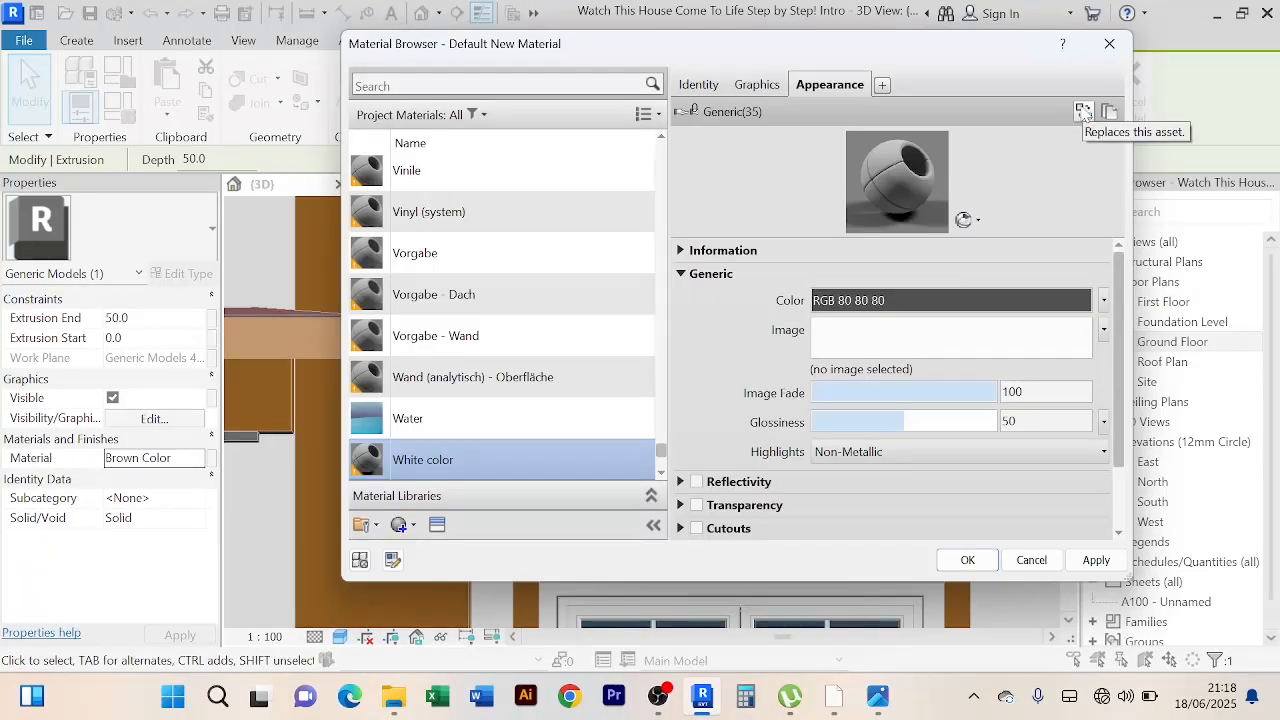
{"action": "left_click", "coordinate": [1083, 112]}
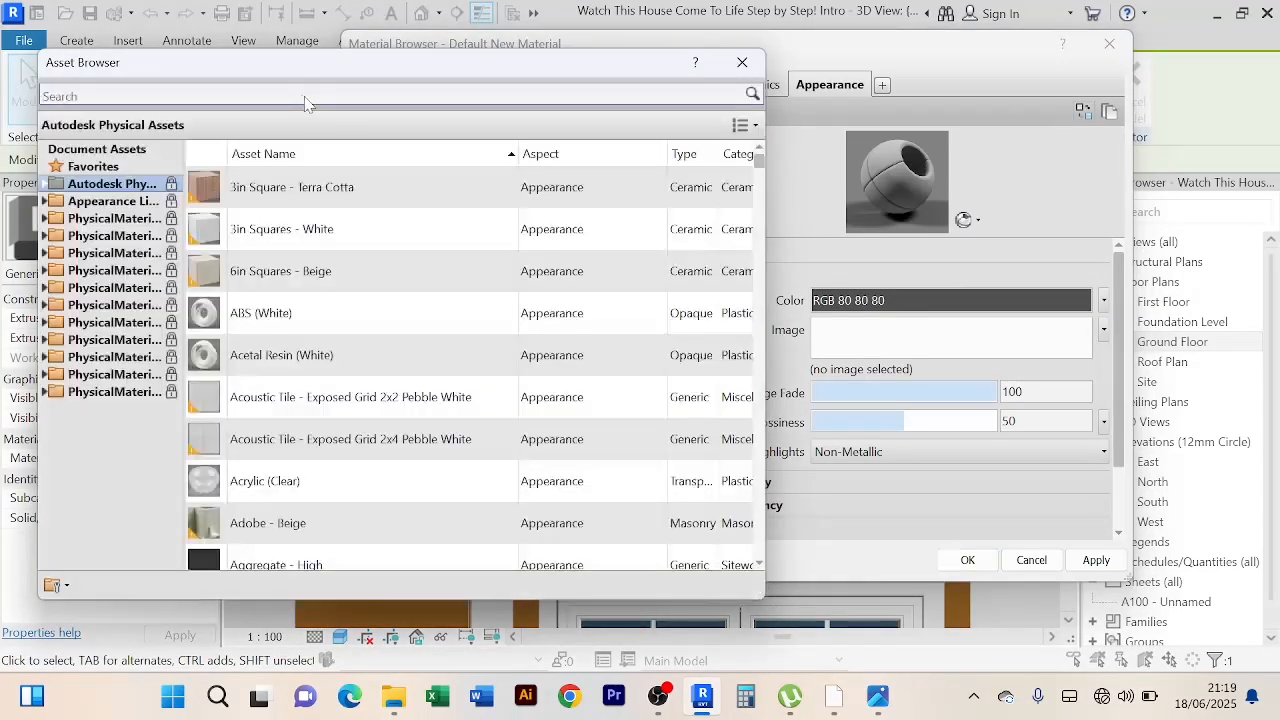
{"action": "left_click", "coordinate": [300, 94]}
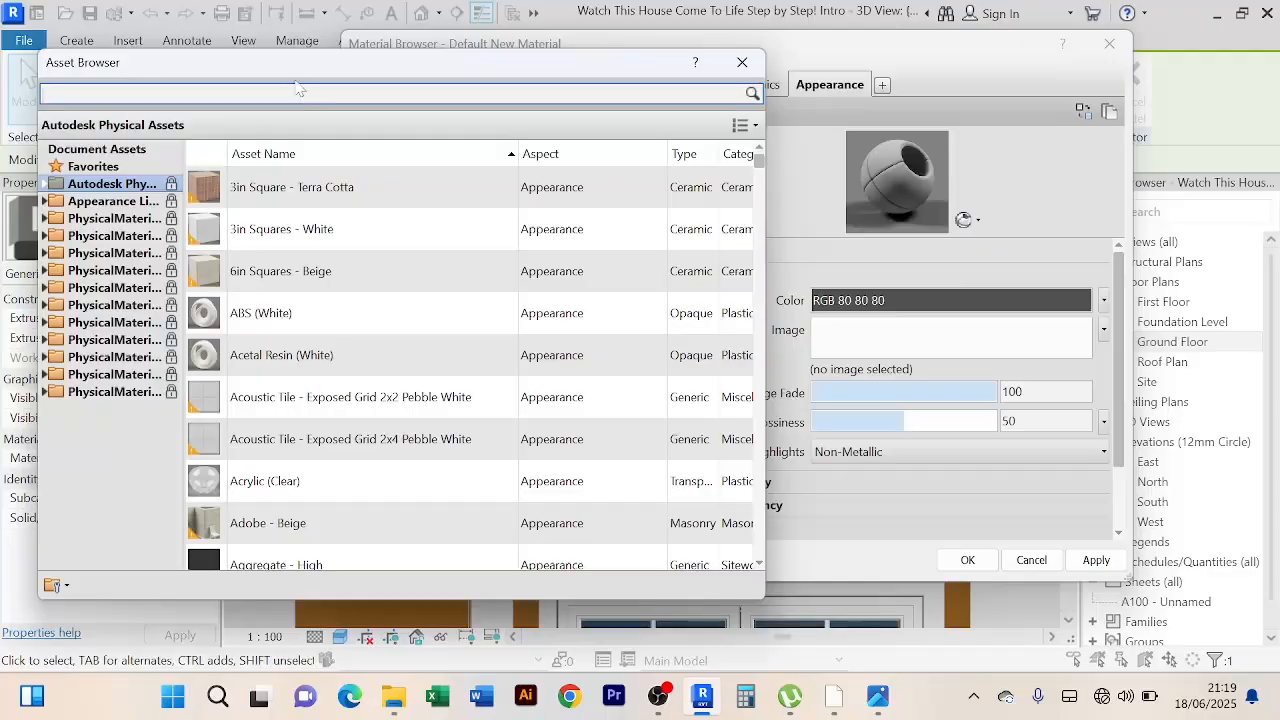
{"action": "type", "text": "paint"}
{"action": "key", "text": "Return"}
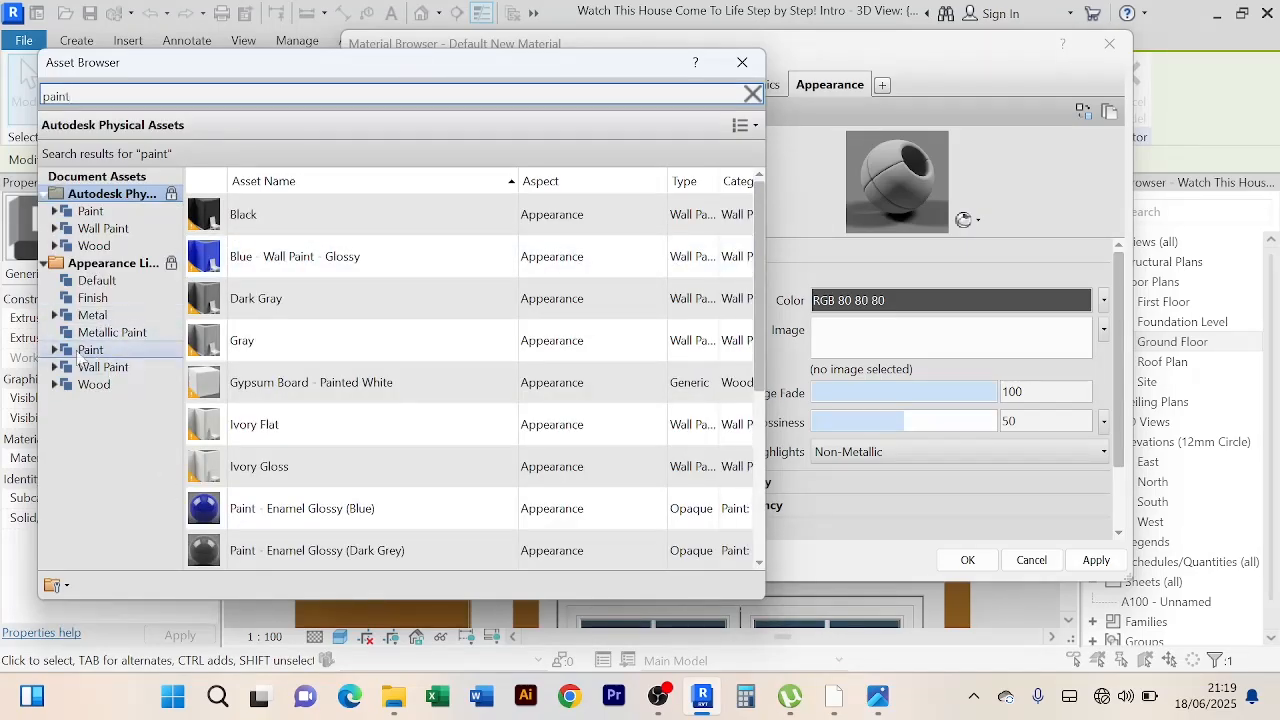
{"action": "left_click", "coordinate": [90, 350]}
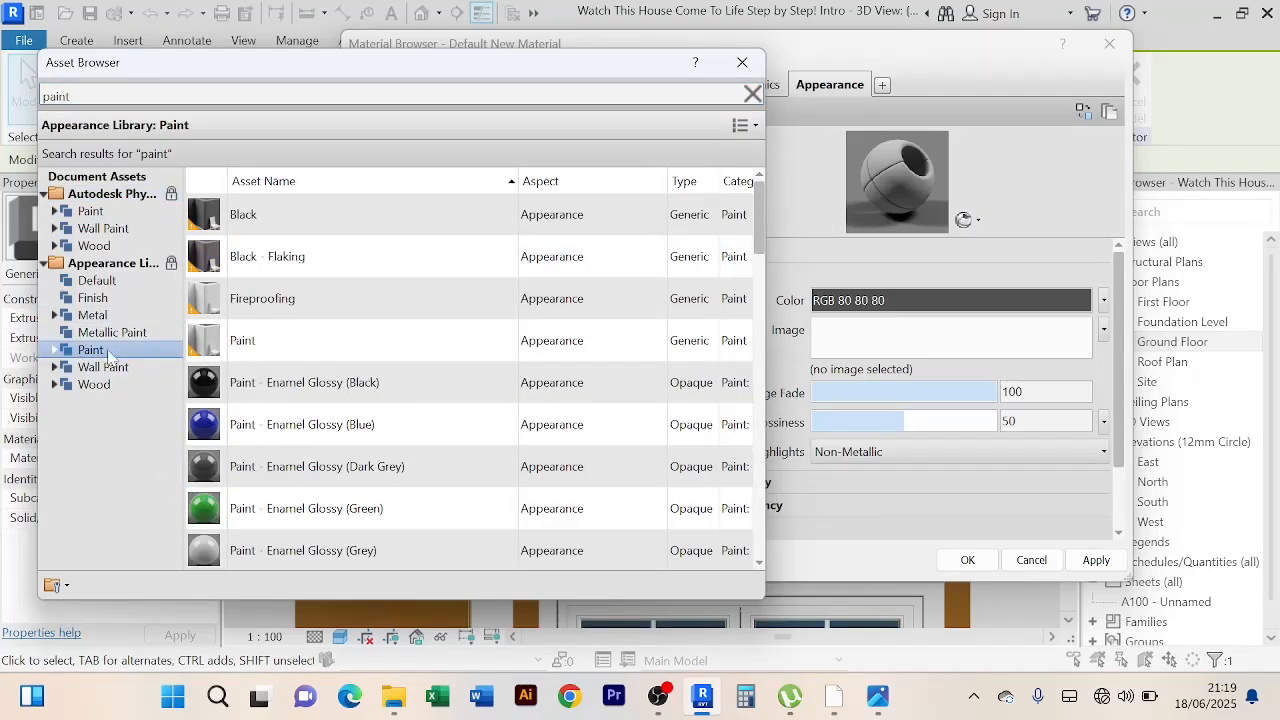
{"action": "left_click", "coordinate": [740, 299]}
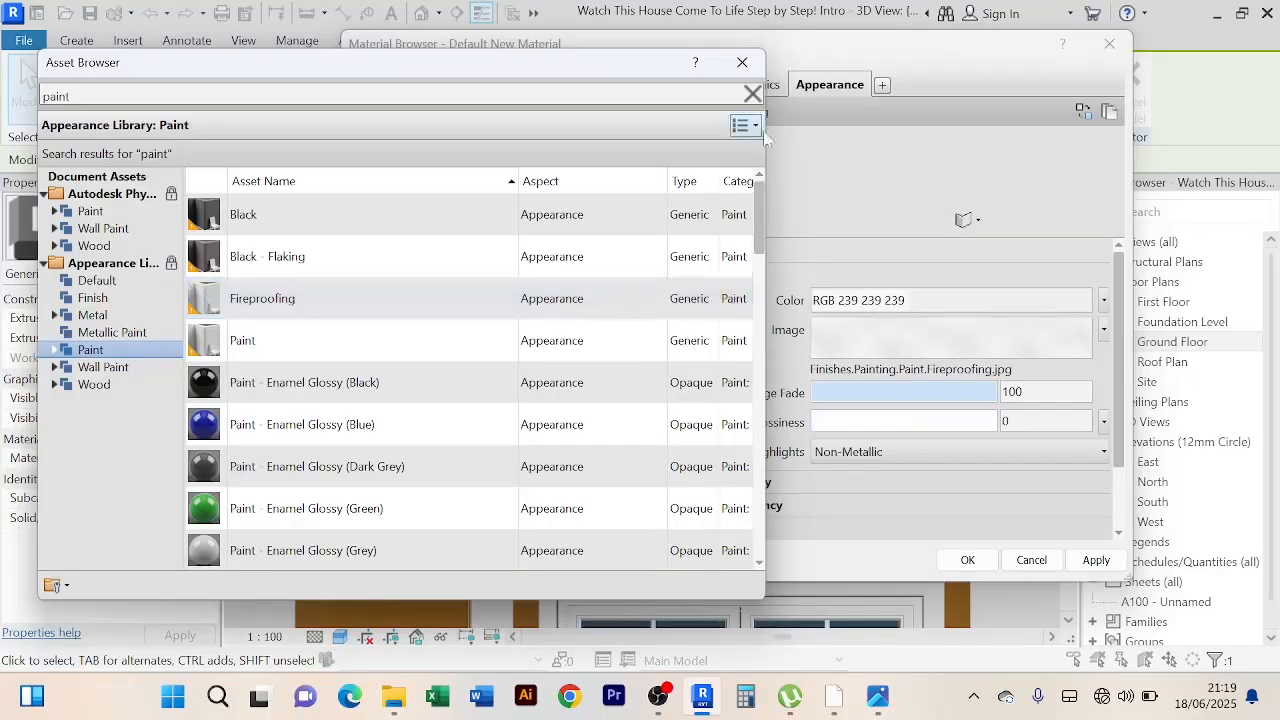
{"action": "left_click", "coordinate": [758, 66]}
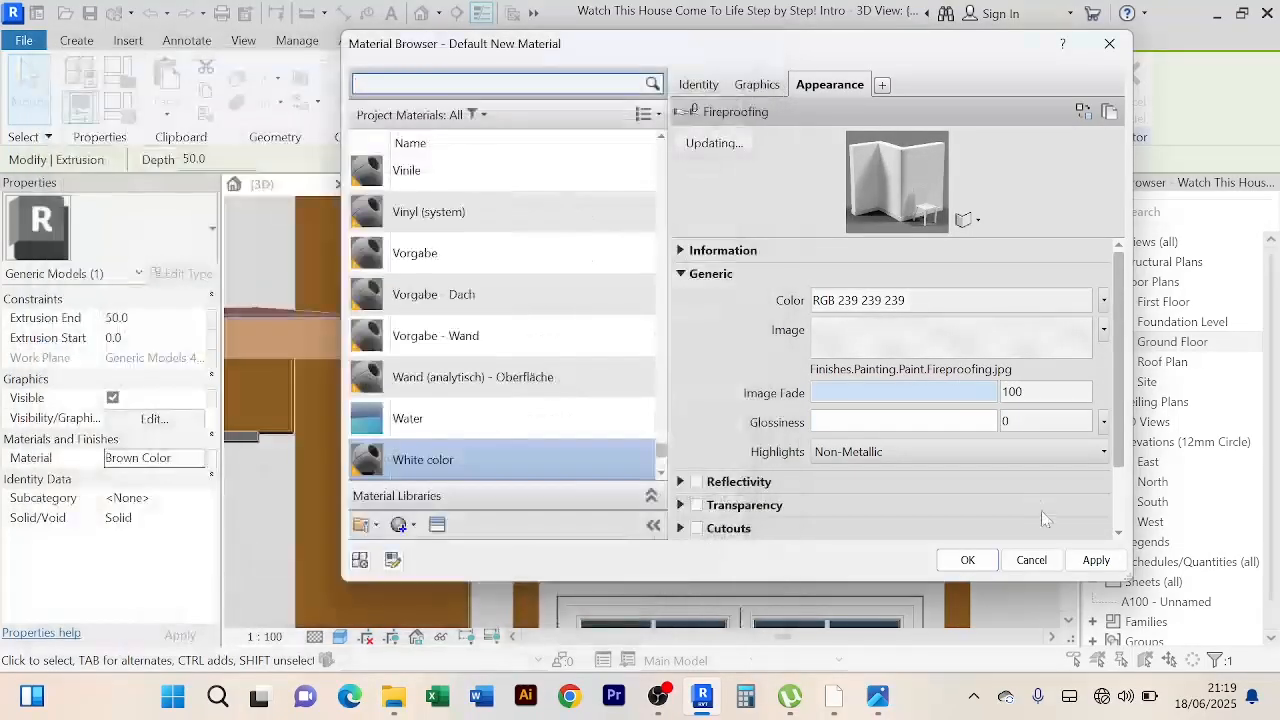
Step: Assign the White color material to the hexagonal extrusion and finish the in-place model
{"action": "left_click", "coordinate": [968, 560]}
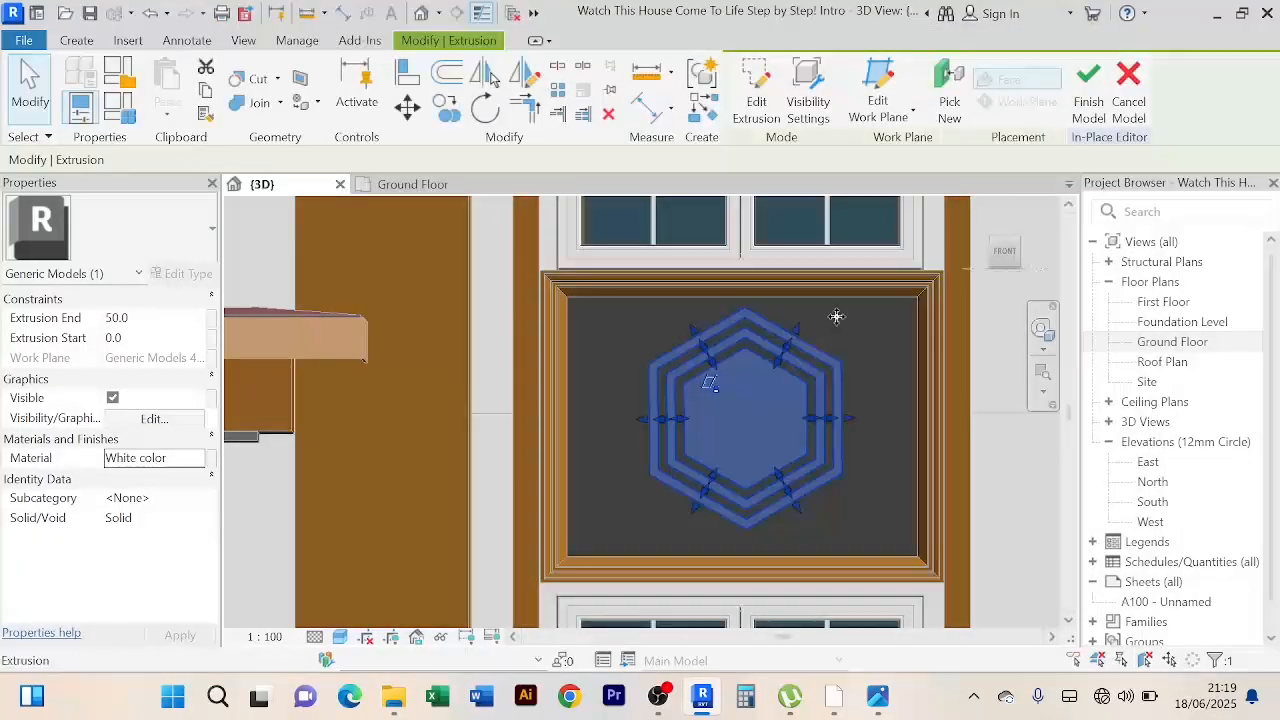
{"action": "left_click", "coordinate": [1080, 118]}
Step: Examine the white hexagonal ornament between the two front windows up close, at an angle and in the whole facade
{"action": "scroll", "coordinate": [883, 420], "scroll_direction": "down", "scroll_amount": 4}
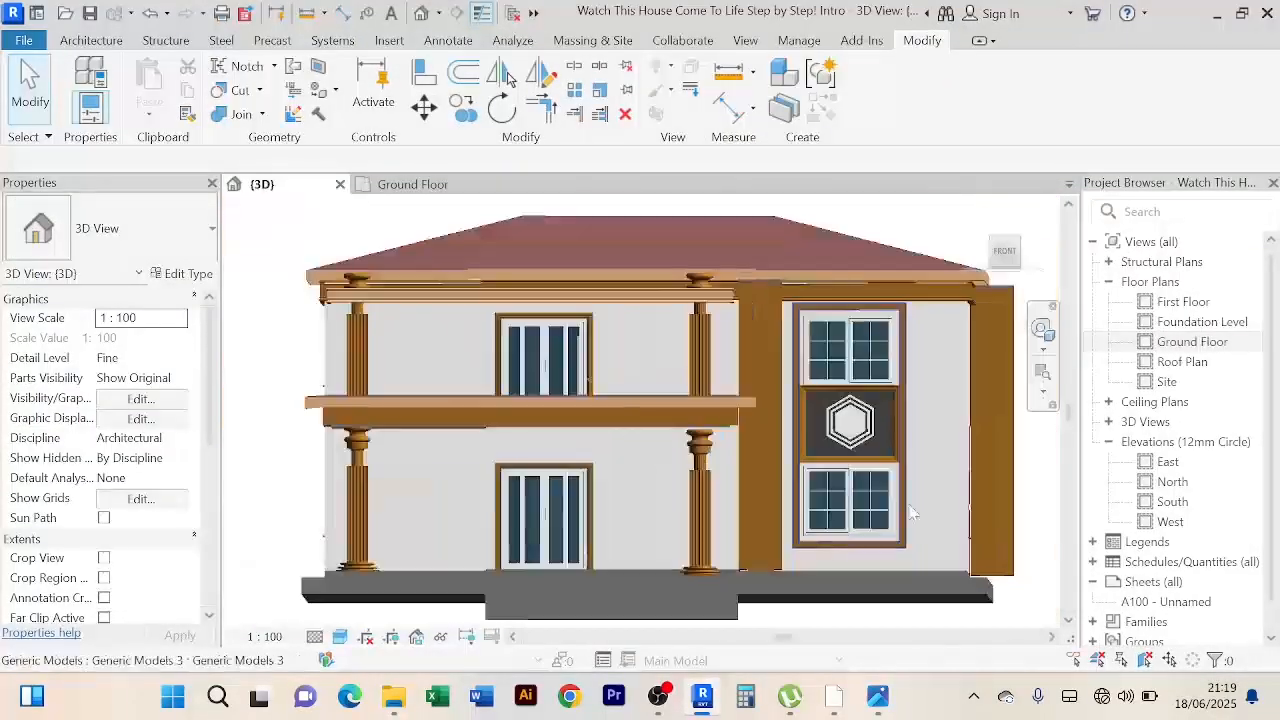
{"action": "scroll", "coordinate": [914, 534], "scroll_direction": "down", "scroll_amount": 2}
{"action": "scroll", "coordinate": [960, 575], "scroll_direction": "down", "scroll_amount": 2}
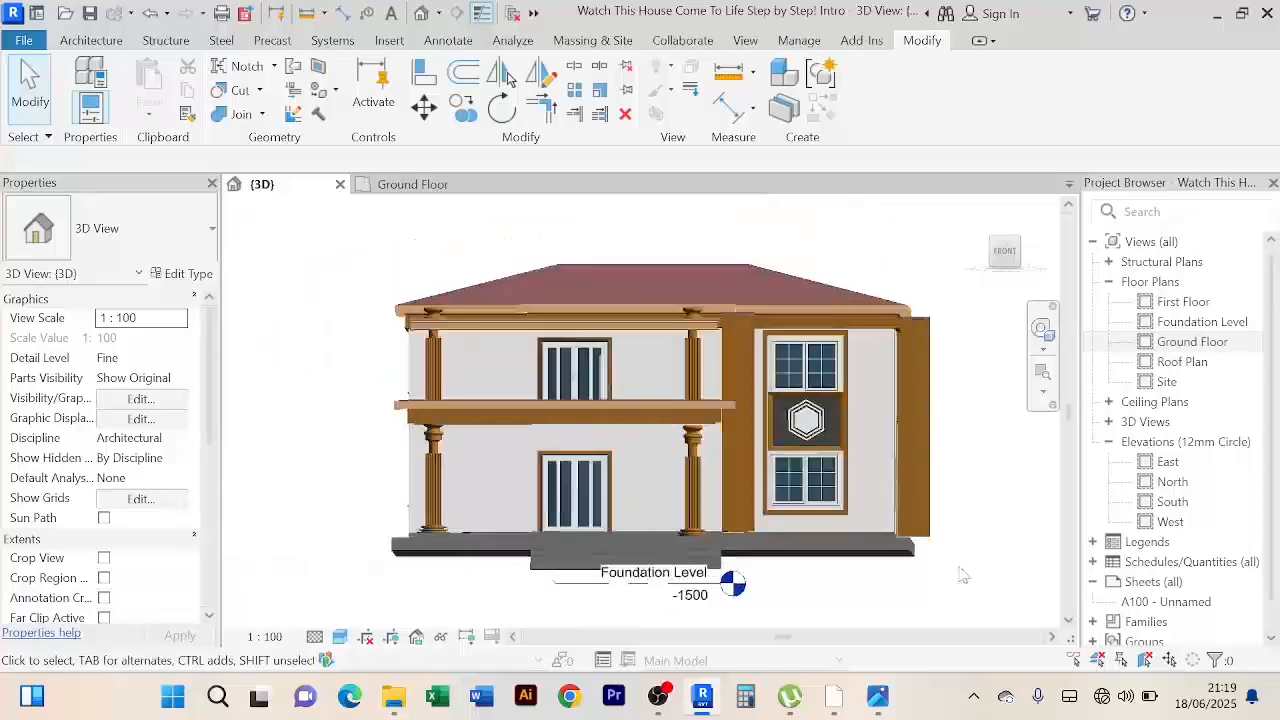
{"action": "middle_click_drag", "start_coordinate": [960, 580], "coordinate": [915, 580], "text": "shift"}
{"action": "scroll", "coordinate": [738, 429], "scroll_direction": "up", "scroll_amount": 5}
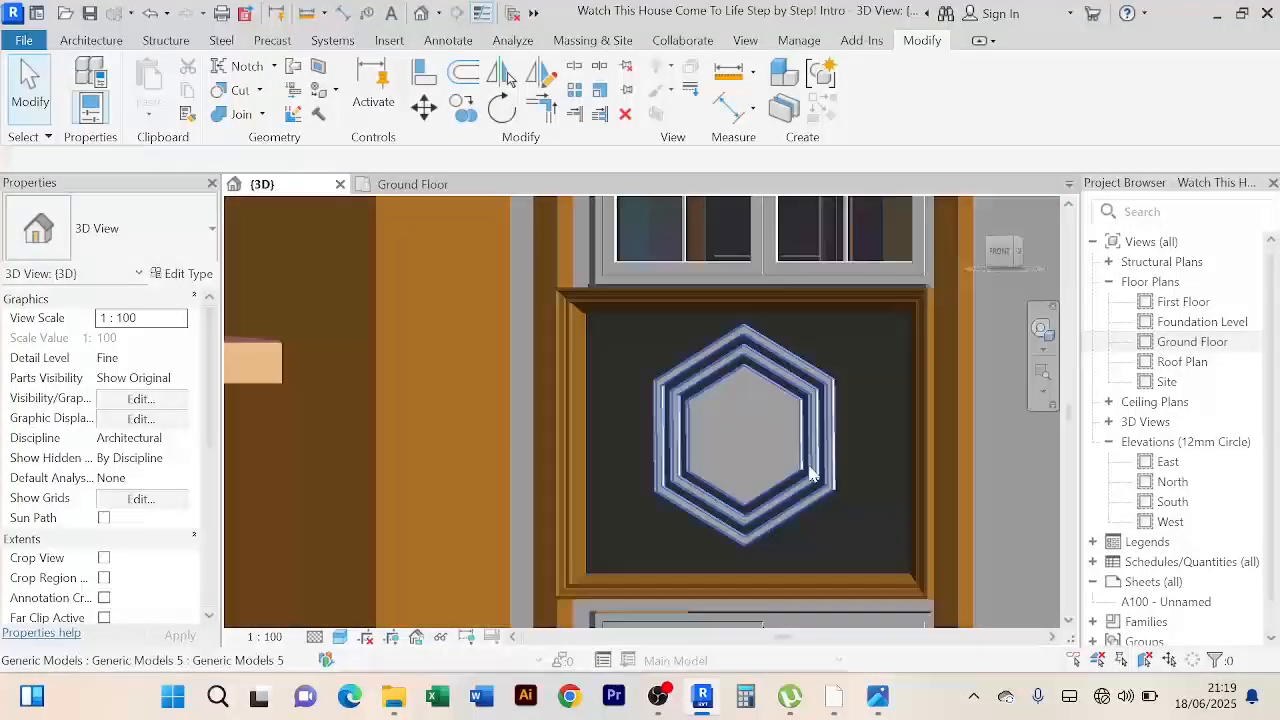
{"action": "scroll", "coordinate": [808, 474], "scroll_direction": "down", "scroll_amount": 1}
{"action": "middle_click_drag", "start_coordinate": [808, 475], "coordinate": [683, 477], "text": "shift"}
{"action": "scroll", "coordinate": [683, 477], "scroll_direction": "down", "scroll_amount": 2}
{"action": "middle_click_drag", "start_coordinate": [762, 460], "coordinate": [880, 433]}
{"action": "scroll", "coordinate": [566, 460], "scroll_direction": "up", "scroll_amount": 5}
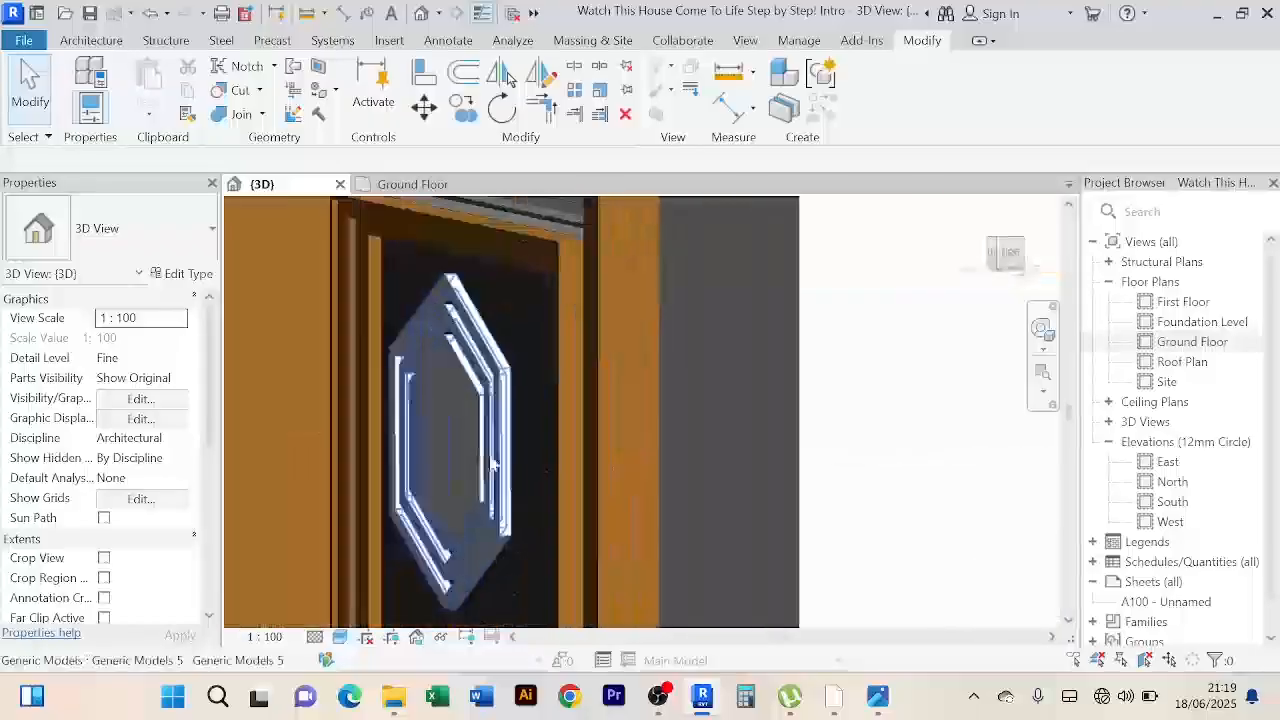
{"action": "scroll", "coordinate": [490, 462], "scroll_direction": "down", "scroll_amount": 5}
{"action": "middle_click_drag", "start_coordinate": [646, 460], "coordinate": [904, 578], "text": "shift"}
{"action": "scroll", "coordinate": [851, 456], "scroll_direction": "down", "scroll_amount": 5}
{"action": "scroll", "coordinate": [932, 583], "scroll_direction": "down", "scroll_amount": 1}
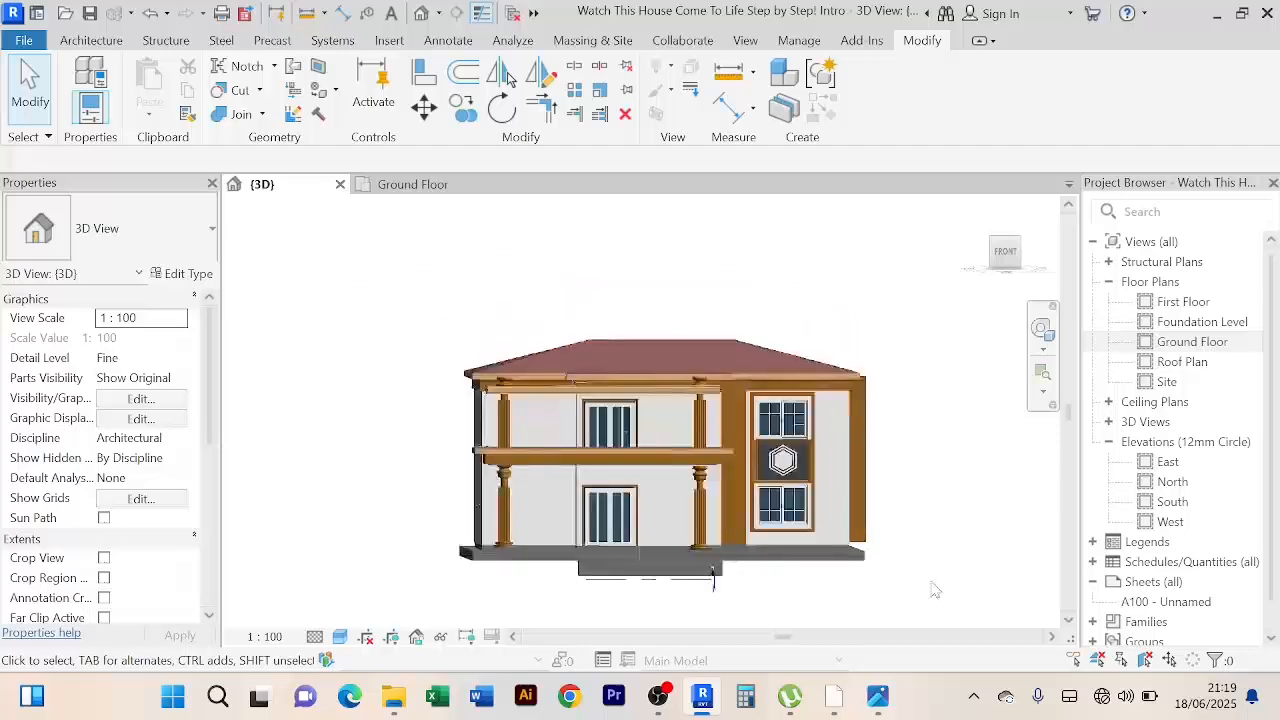
Step: Examine the front facade and the adjoining side of the house in 3D from several angles and distances
{"action": "scroll", "coordinate": [803, 436], "scroll_direction": "up", "scroll_amount": 6}
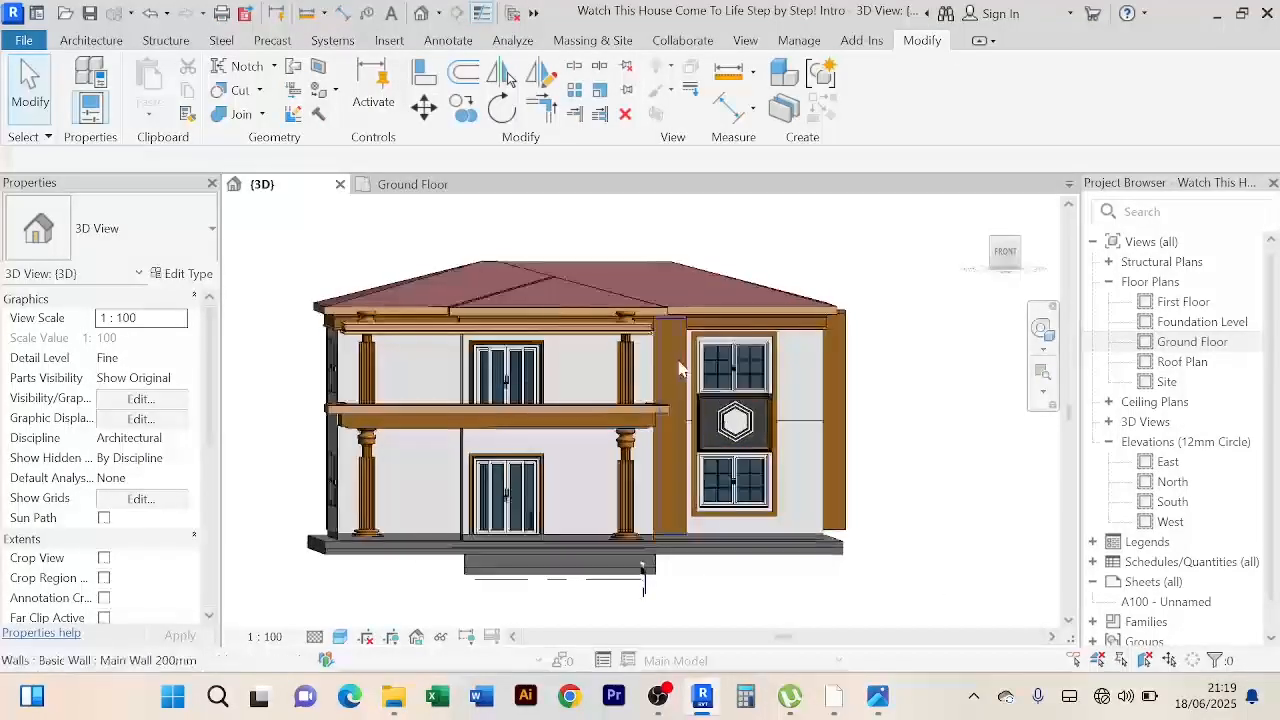
{"action": "scroll", "coordinate": [804, 447], "scroll_direction": "up", "scroll_amount": 1}
{"action": "scroll", "coordinate": [804, 447], "scroll_direction": "down", "scroll_amount": 7}
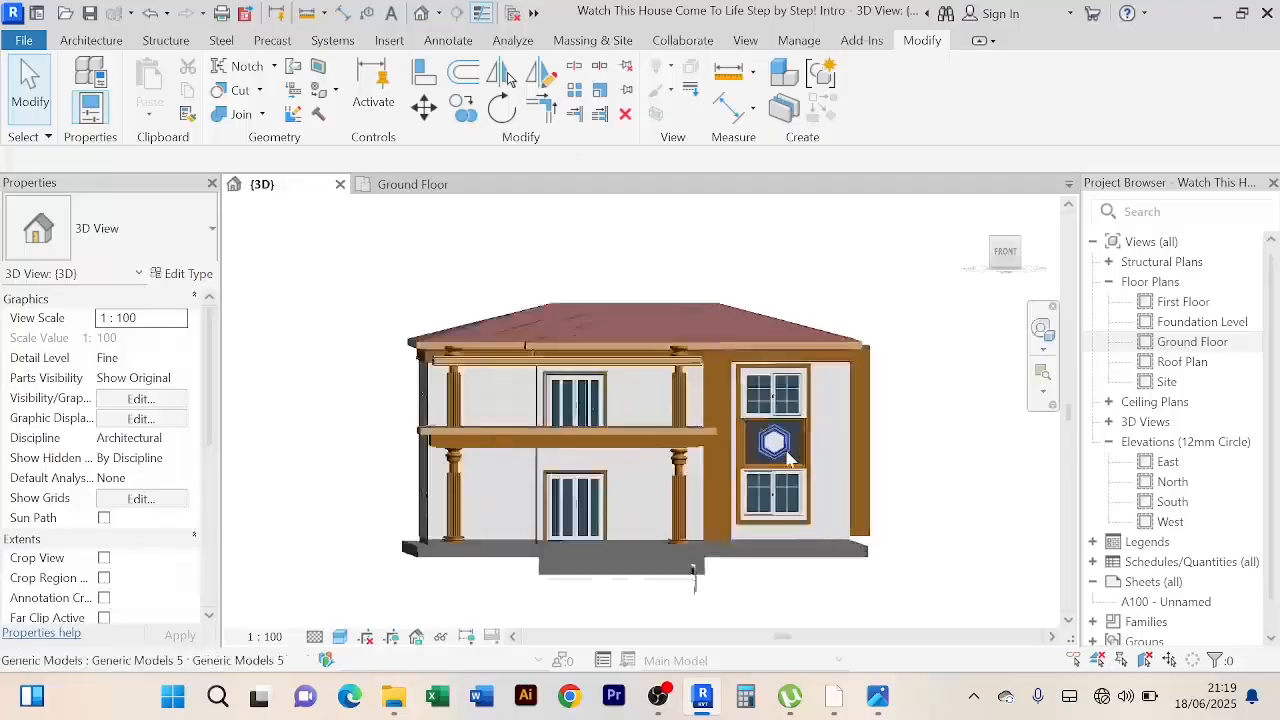
{"action": "scroll", "coordinate": [940, 573], "scroll_direction": "up", "scroll_amount": 3}
{"action": "scroll", "coordinate": [930, 573], "scroll_direction": "down", "scroll_amount": 3}
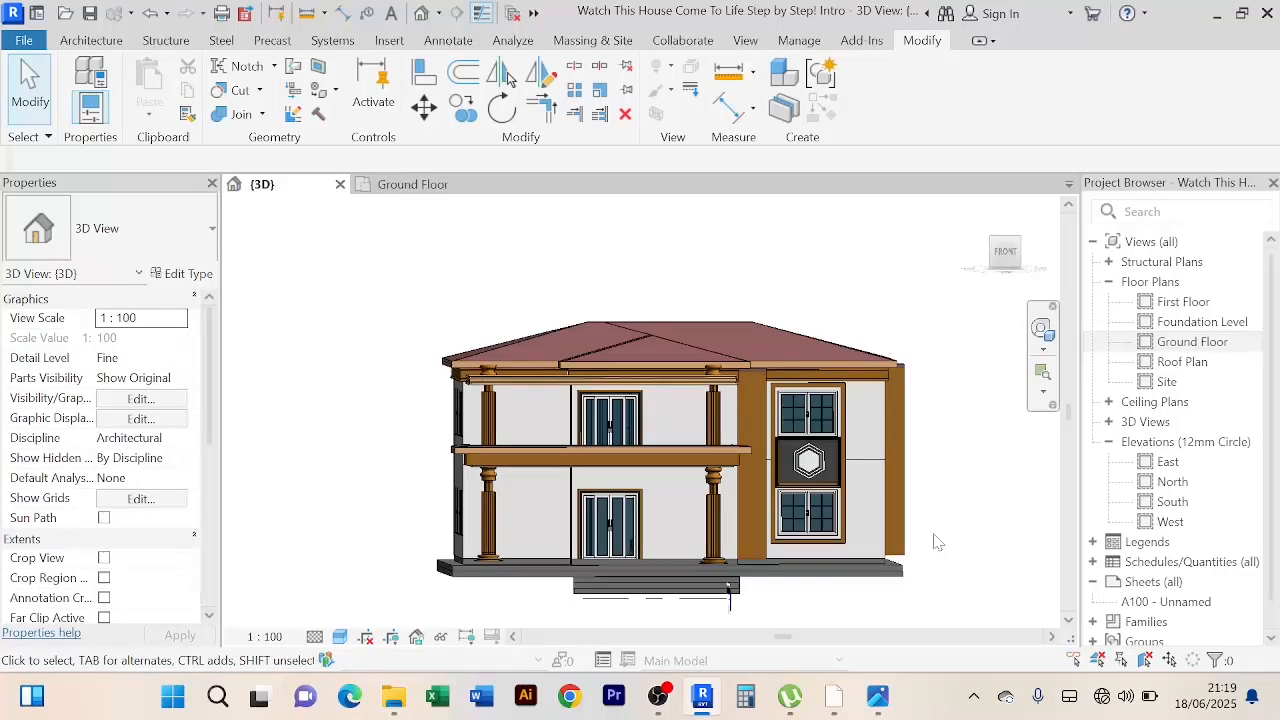
{"action": "middle_click_drag", "start_coordinate": [938, 544], "coordinate": [905, 455], "text": "shift"}
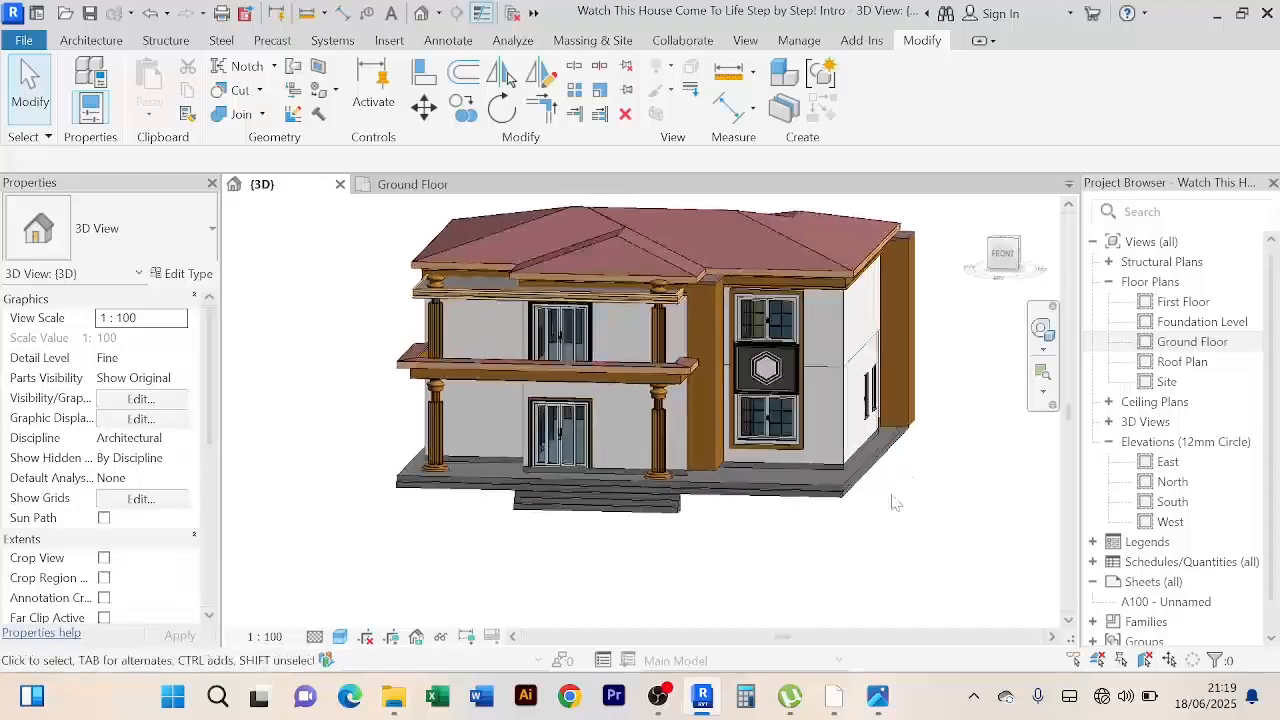
{"action": "scroll", "coordinate": [889, 504], "scroll_direction": "down", "scroll_amount": 2}
{"action": "middle_click_drag", "start_coordinate": [901, 518], "coordinate": [914, 611], "text": "shift"}
{"action": "scroll", "coordinate": [905, 535], "scroll_direction": "up", "scroll_amount": 3}
{"action": "scroll", "coordinate": [926, 590], "scroll_direction": "down", "scroll_amount": 2}
{"action": "scroll", "coordinate": [917, 540], "scroll_direction": "up", "scroll_amount": 3}
{"action": "scroll", "coordinate": [930, 549], "scroll_direction": "down", "scroll_amount": 2}
{"action": "middle_click_drag", "start_coordinate": [930, 550], "coordinate": [903, 535], "text": "shift"}
{"action": "scroll", "coordinate": [820, 562], "scroll_direction": "up", "scroll_amount": 4}
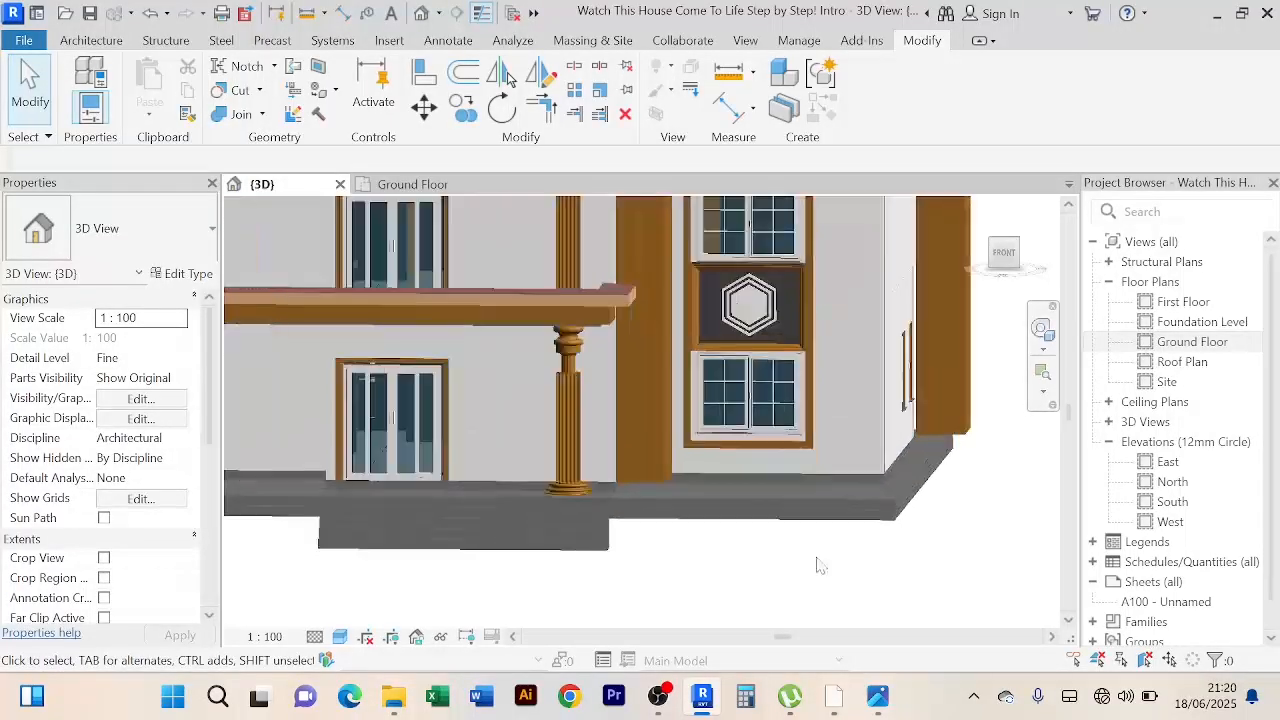
{"action": "scroll", "coordinate": [790, 556], "scroll_direction": "down", "scroll_amount": 4}
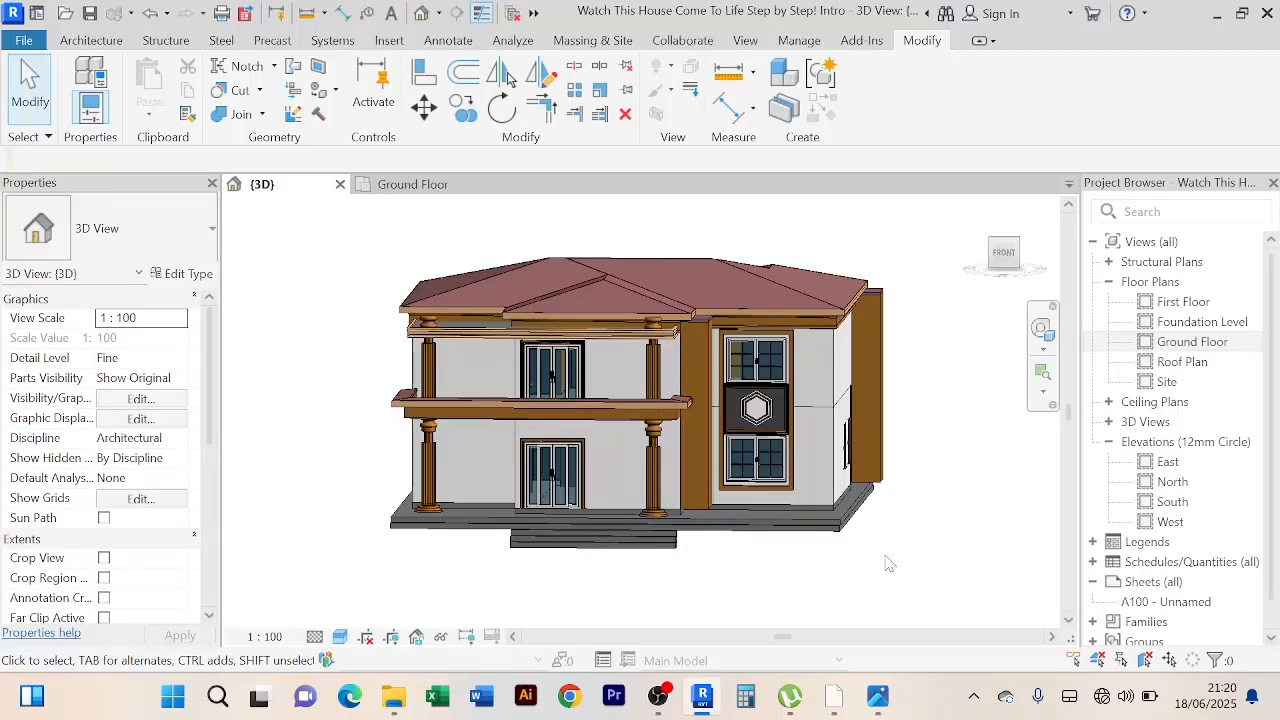
Step: Start a toposolid from a sketch in the Site floor plan, using the Grassland - 1200mm type
{"action": "left_click", "coordinate": [598, 40]}
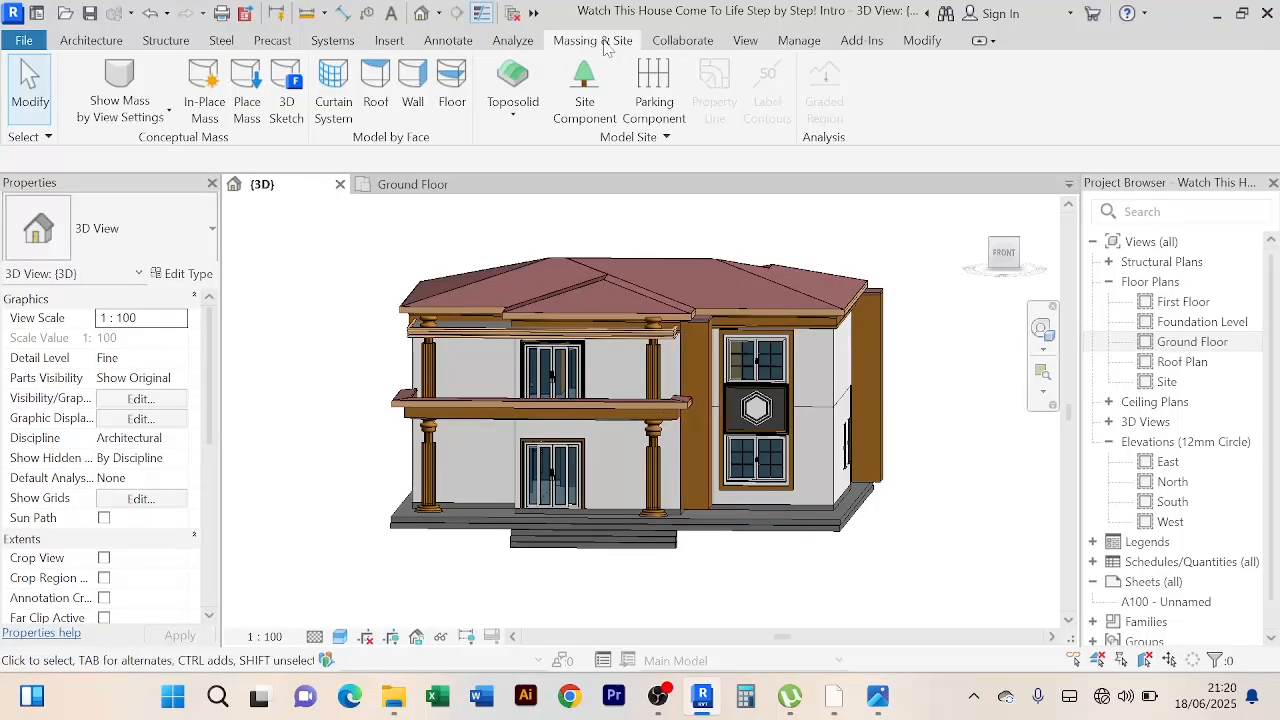
{"action": "left_click", "coordinate": [514, 118]}
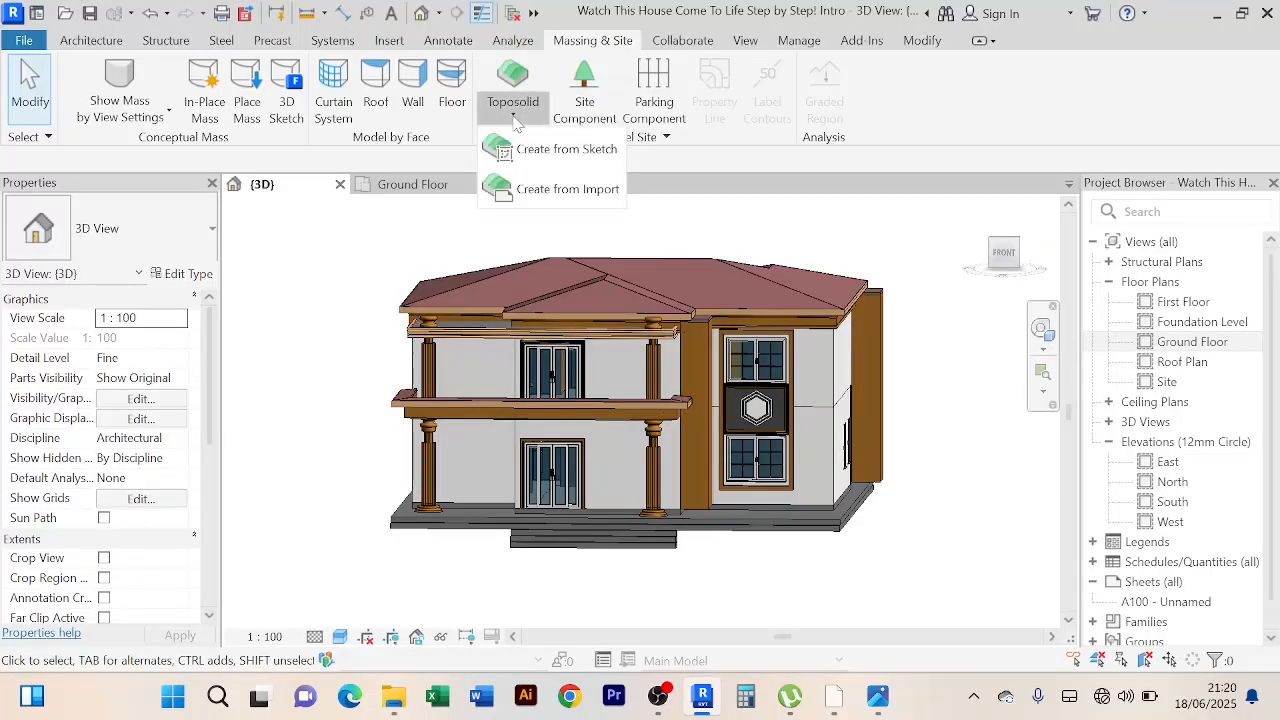
{"action": "left_click", "coordinate": [558, 150]}
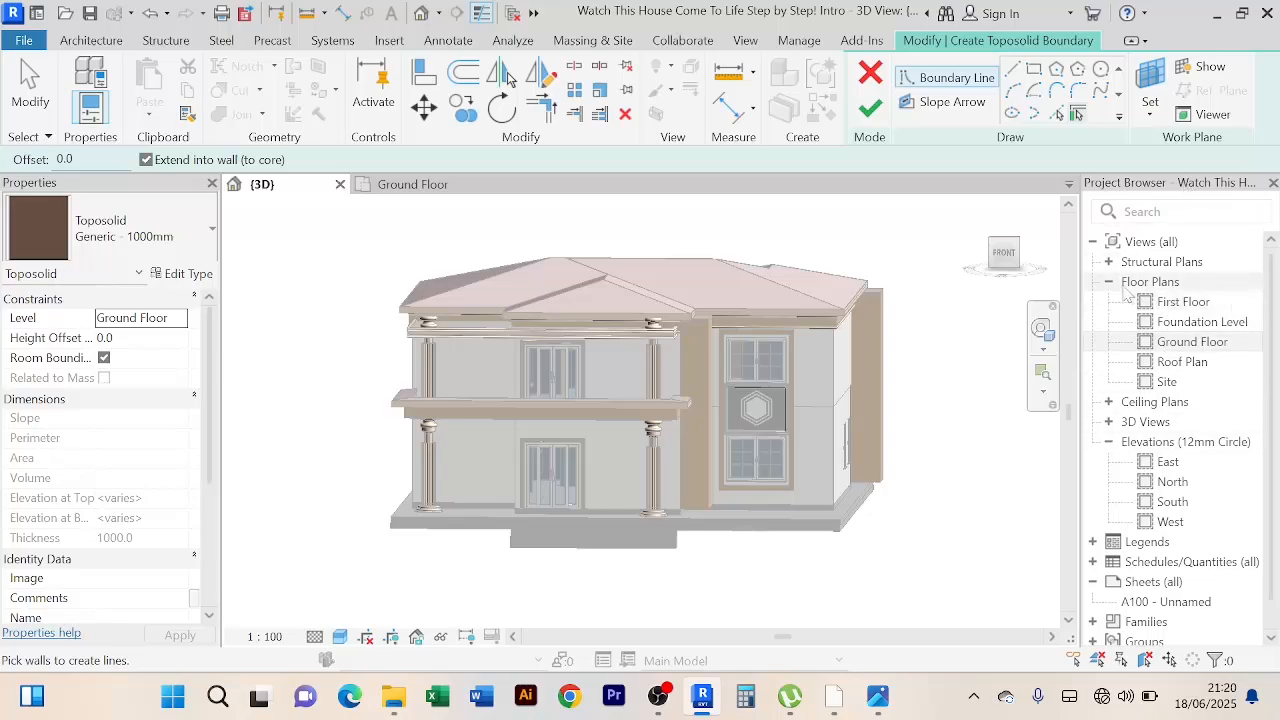
{"action": "double_click", "coordinate": [1168, 382]}
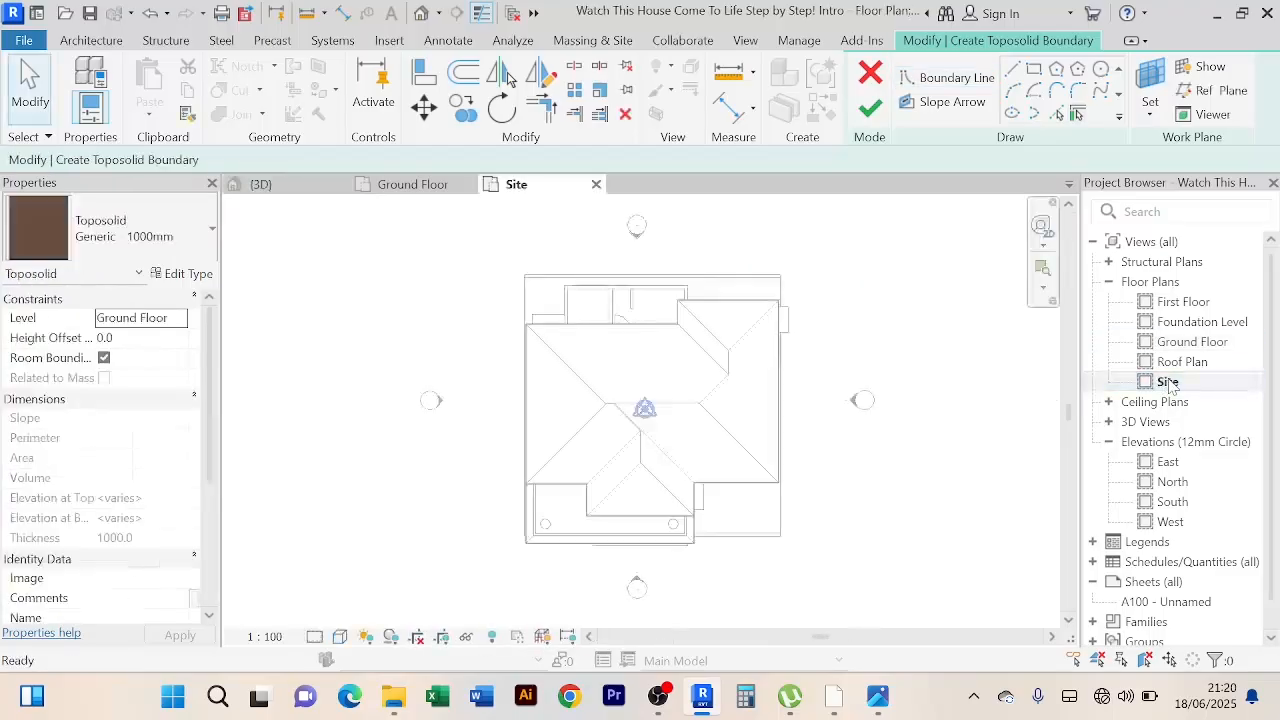
{"action": "scroll", "coordinate": [667, 352], "scroll_direction": "up", "scroll_amount": 3}
{"action": "scroll", "coordinate": [662, 346], "scroll_direction": "down", "scroll_amount": 4}
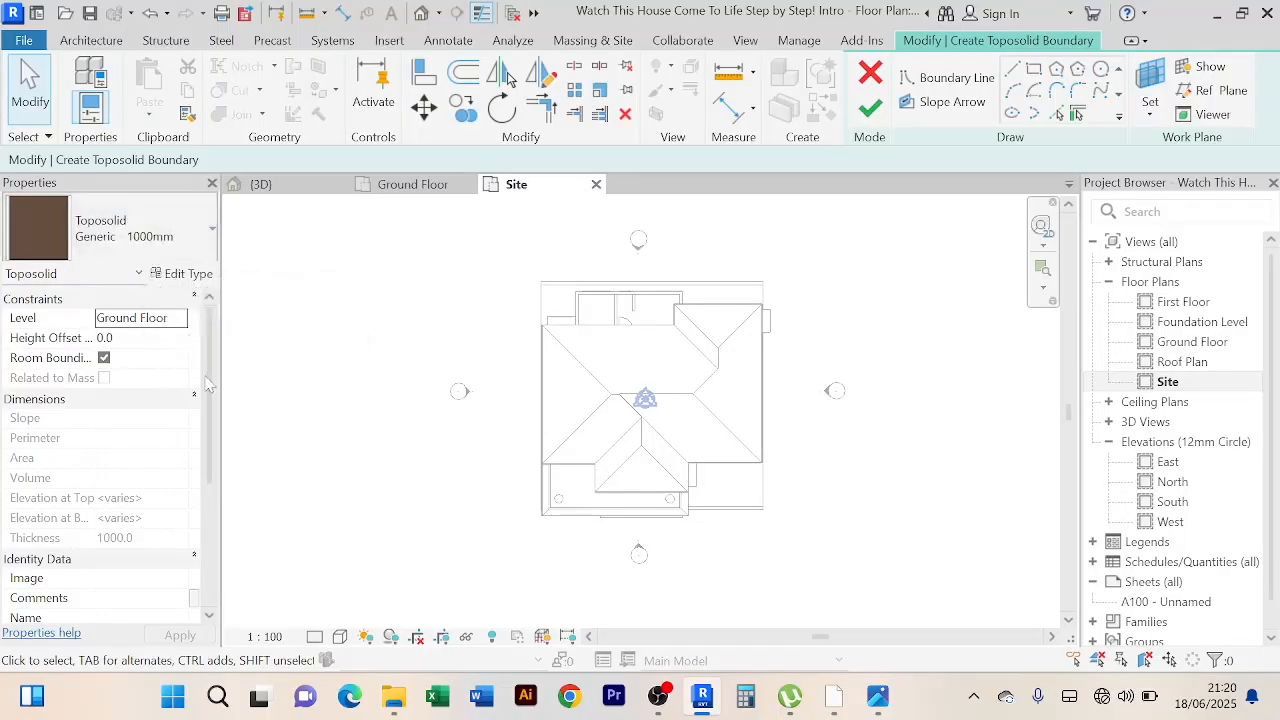
{"action": "left_click", "coordinate": [213, 234]}
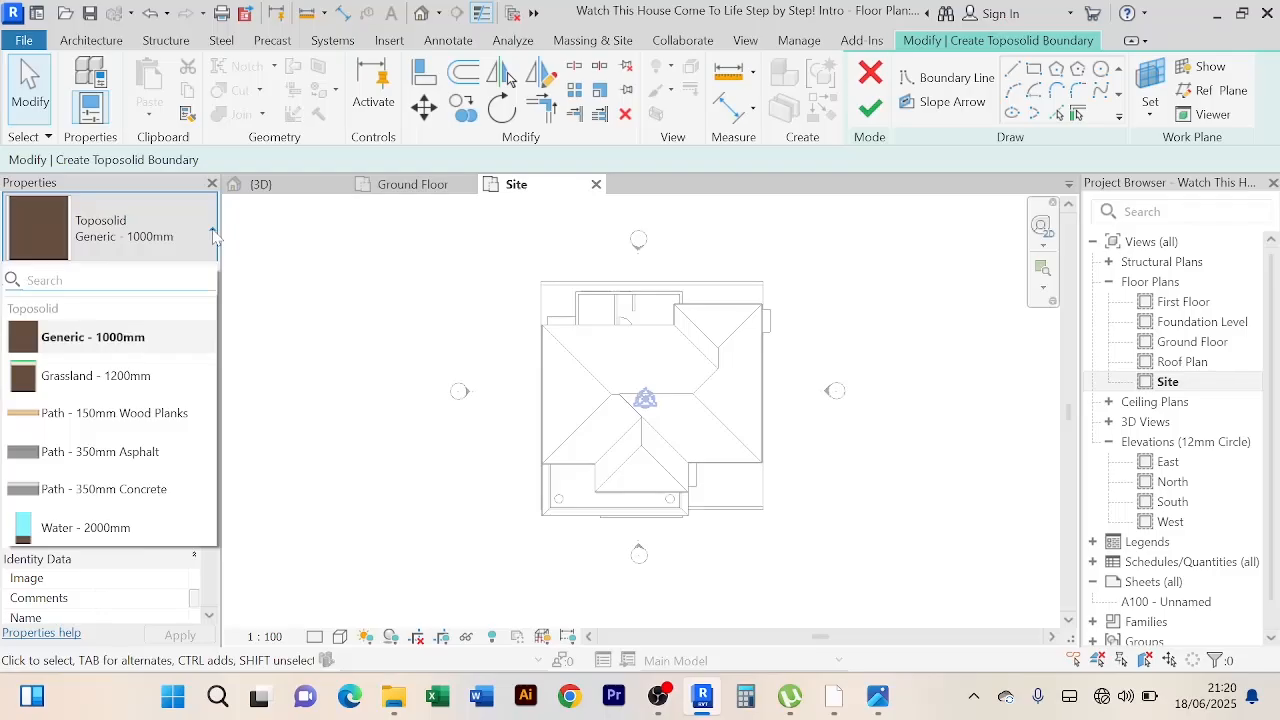
{"action": "left_click", "coordinate": [92, 385]}
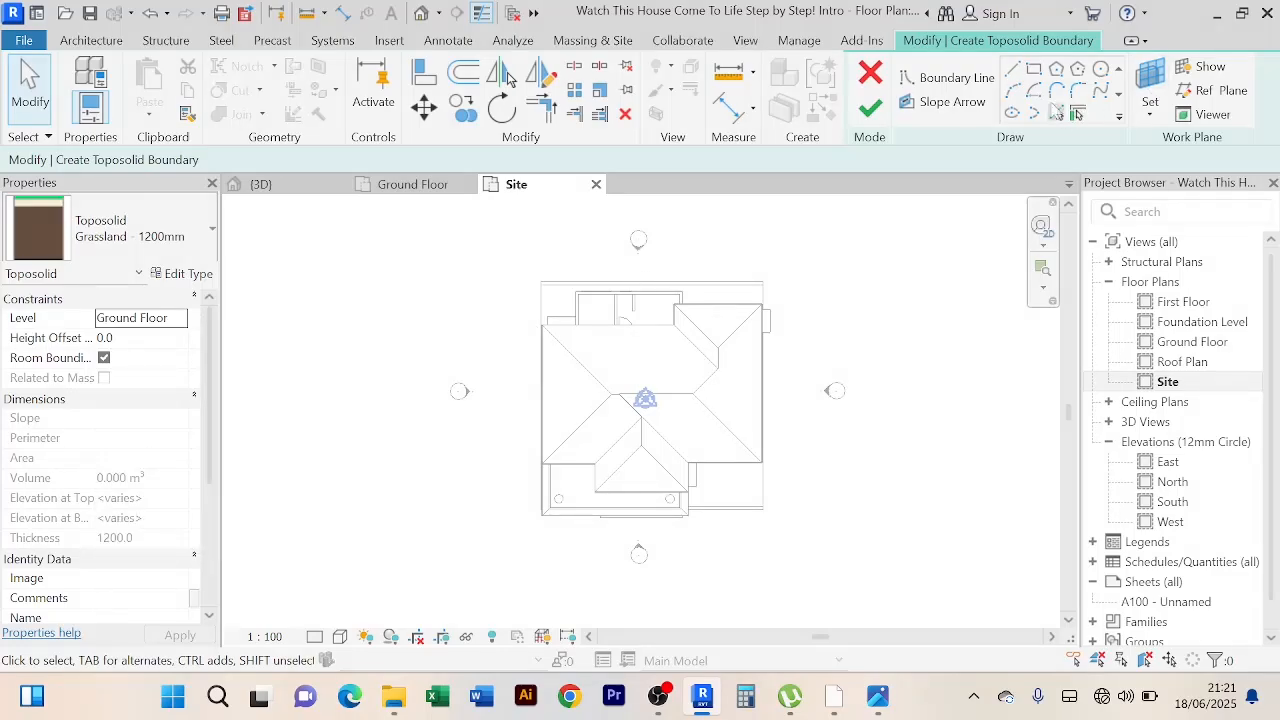
Step: Create four toposolid boundary lines offset 2500 mm outward from picked edges on each side of the house
{"action": "left_click", "coordinate": [1055, 114]}
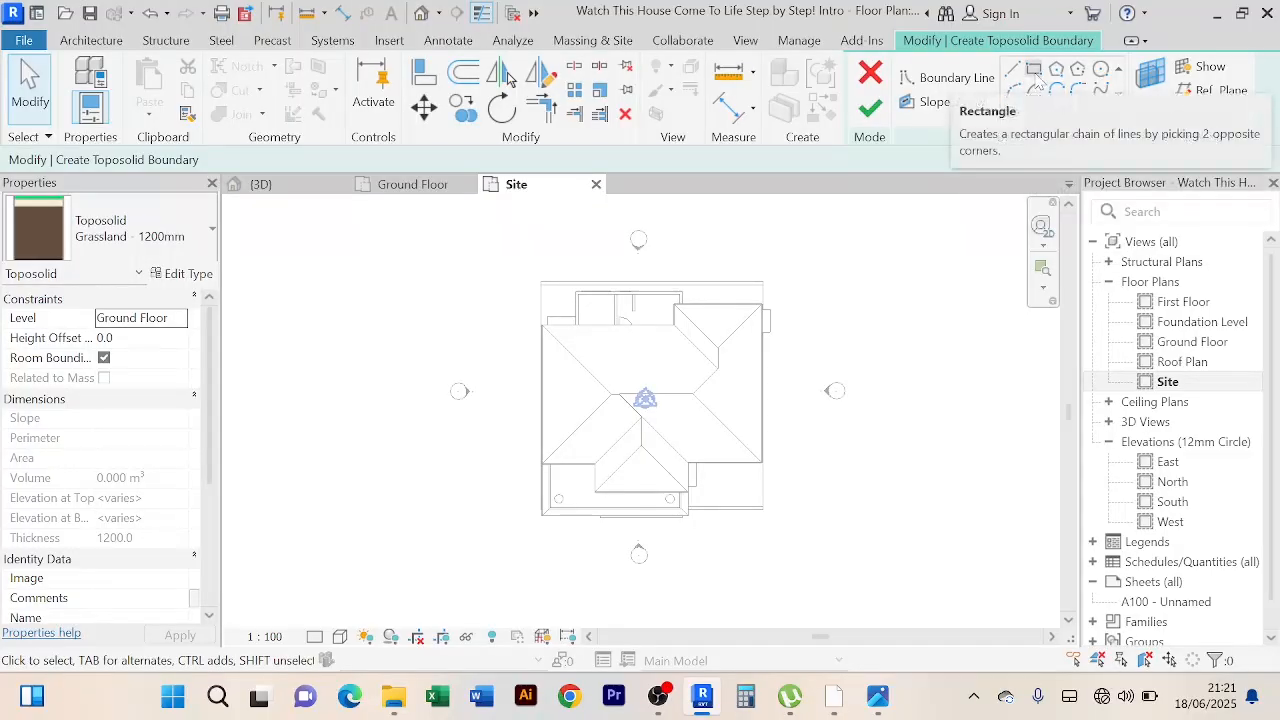
{"action": "left_click", "coordinate": [1059, 116]}
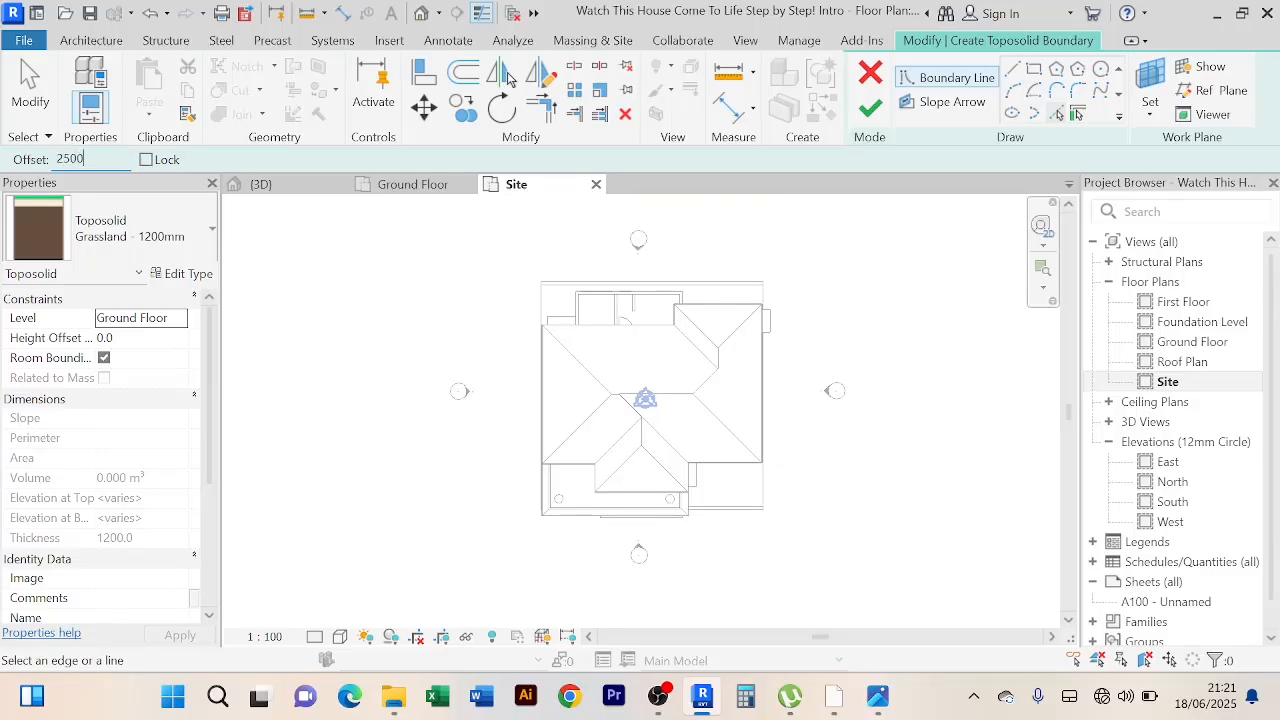
{"action": "left_click", "coordinate": [694, 292]}
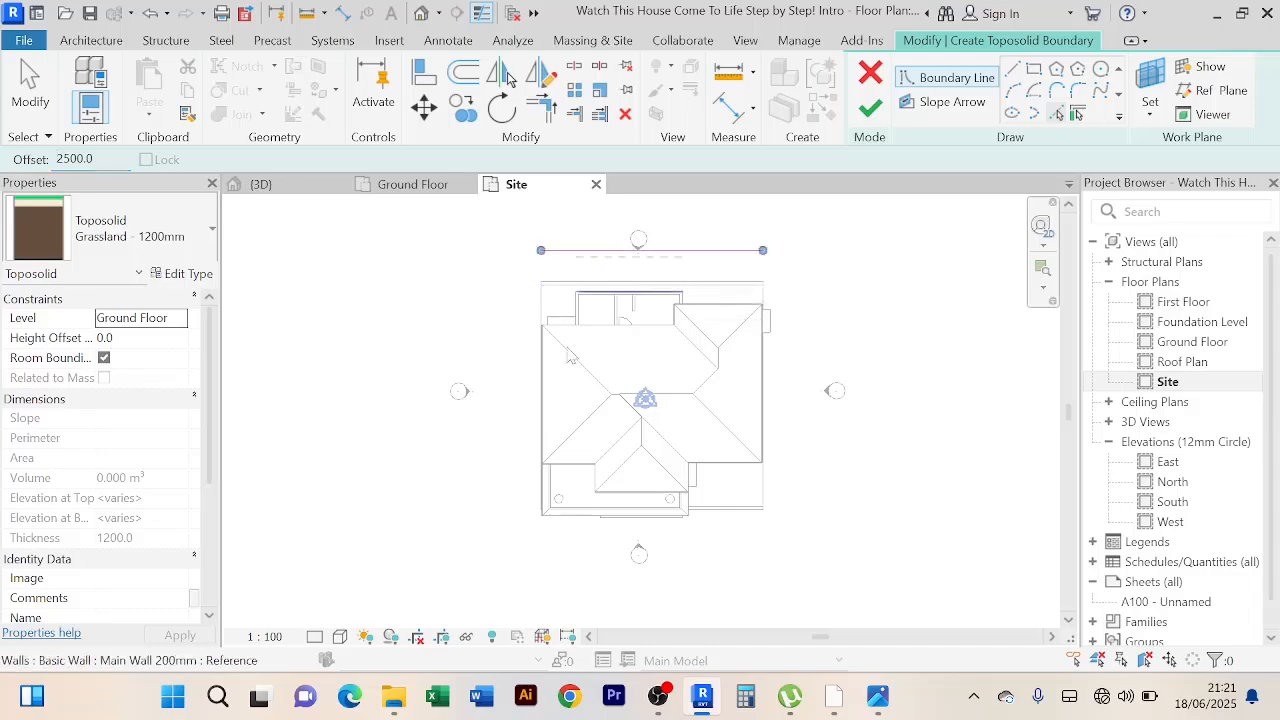
{"action": "left_click", "coordinate": [542, 374]}
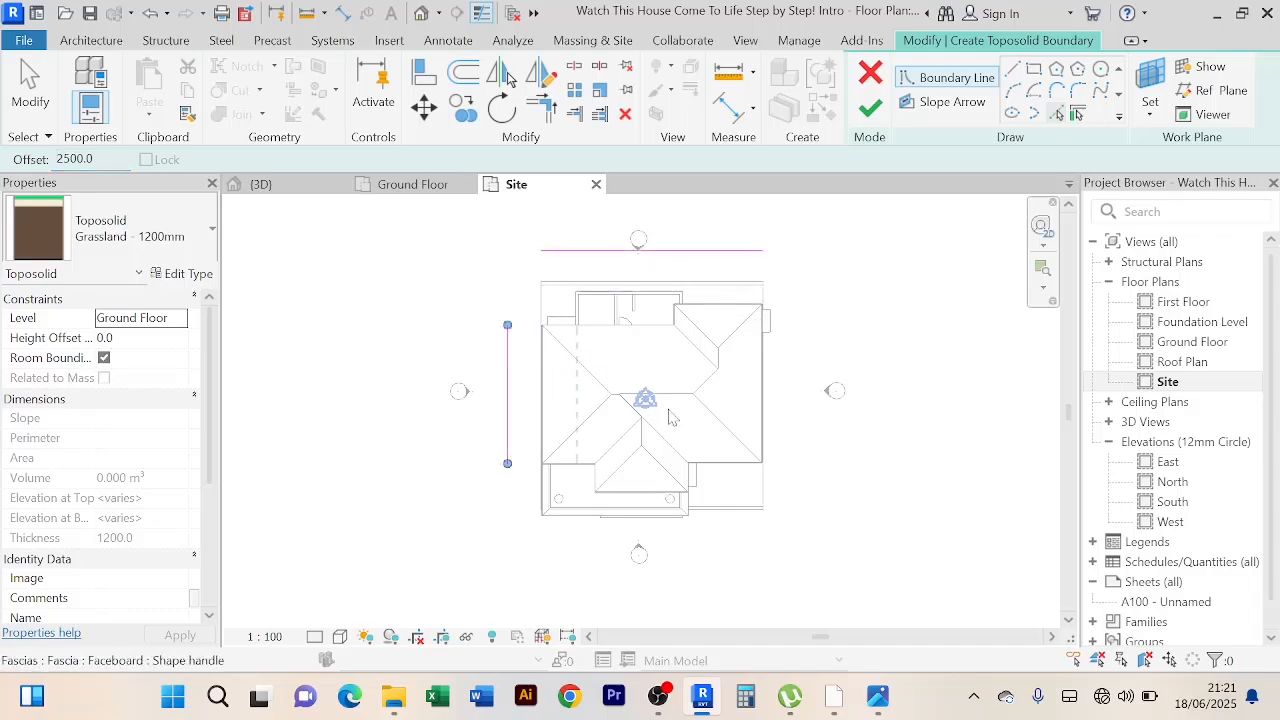
{"action": "left_click", "coordinate": [648, 526]}
{"action": "left_click", "coordinate": [766, 402]}
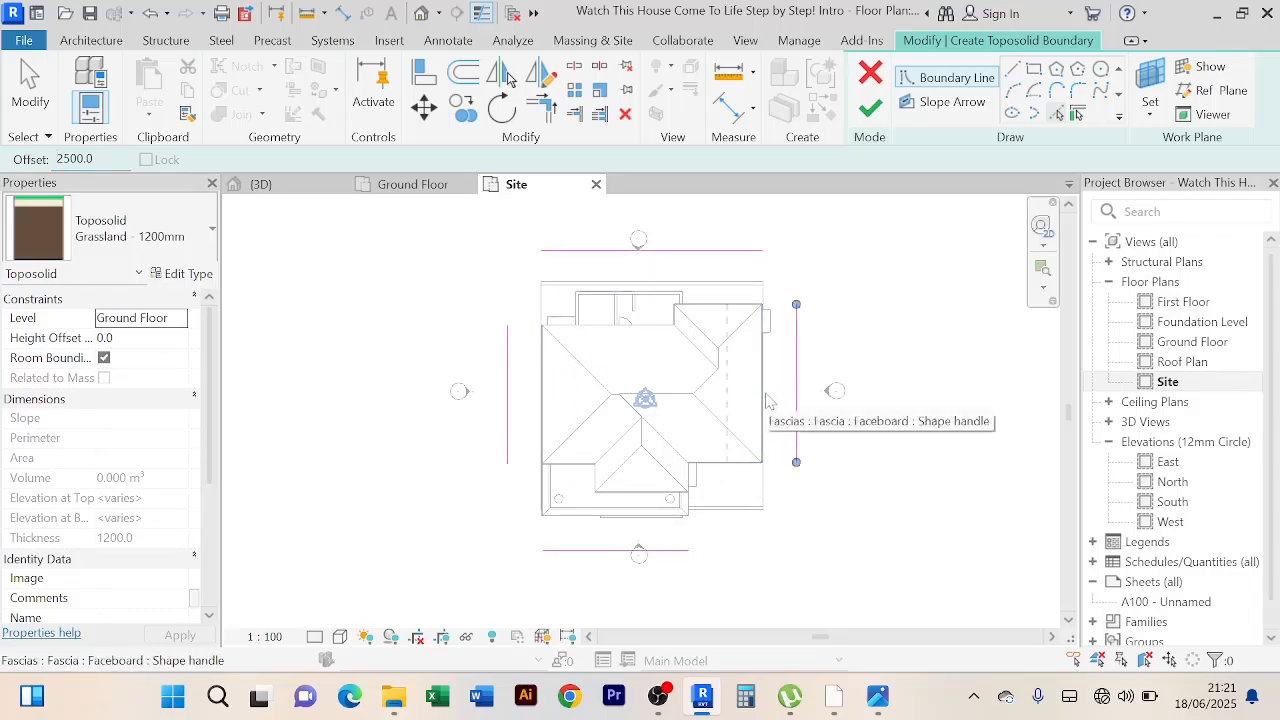
Step: Trim and extend the four boundary lines to meet at the corners as a closed rectangle, and finish the toposolid
{"action": "left_click", "coordinate": [540, 112]}
{"action": "left_click", "coordinate": [571, 250]}
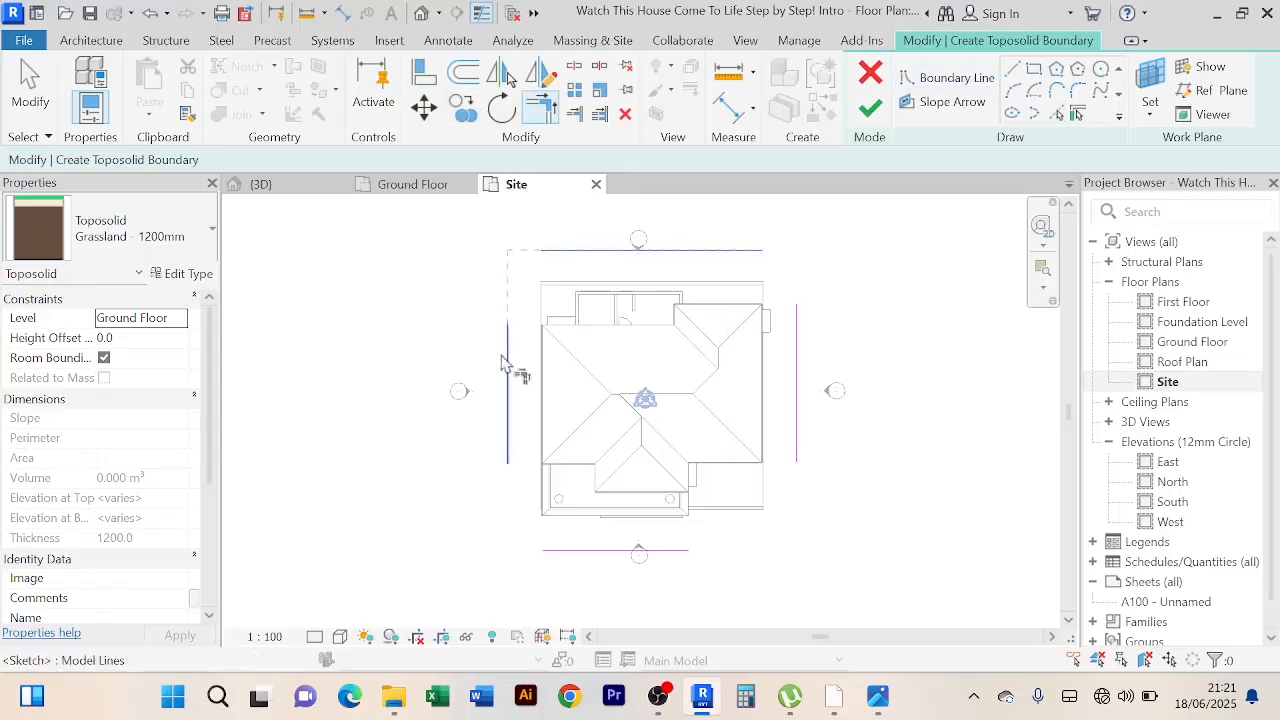
{"action": "left_click", "coordinate": [507, 365]}
{"action": "left_click", "coordinate": [586, 549]}
{"action": "left_click", "coordinate": [508, 449]}
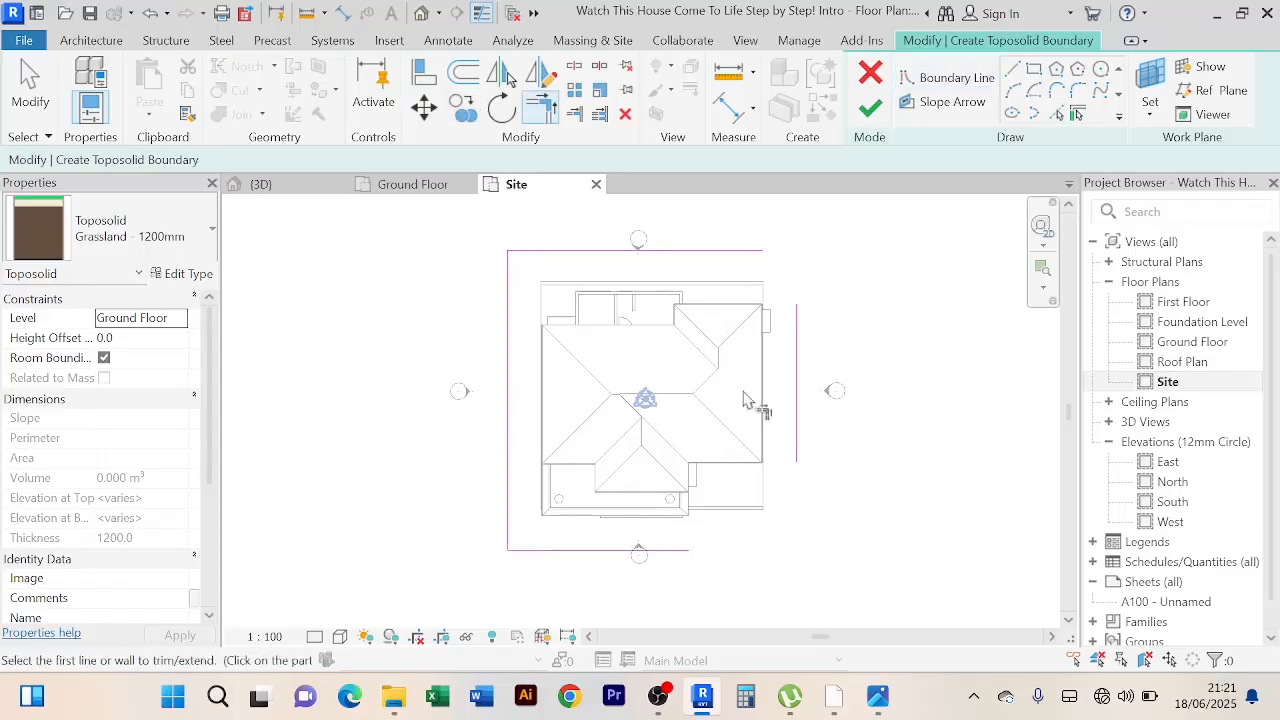
{"action": "left_click", "coordinate": [737, 251]}
{"action": "left_click", "coordinate": [797, 365]}
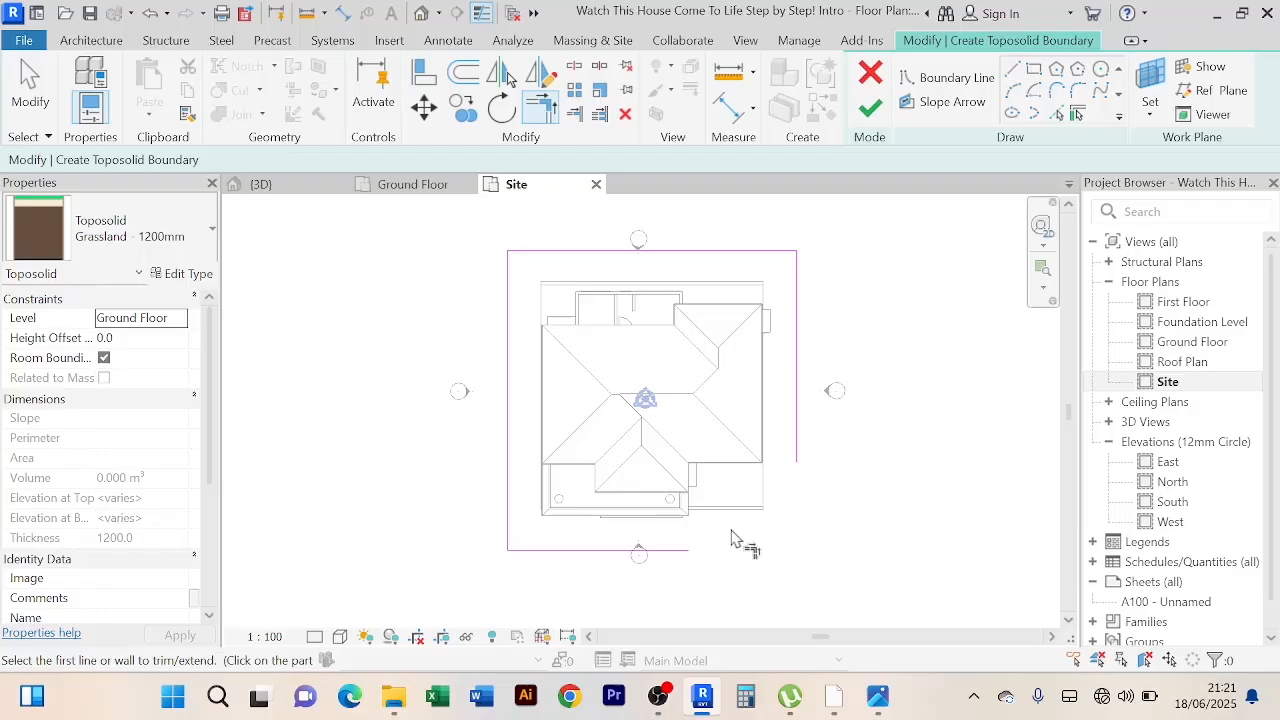
{"action": "left_click", "coordinate": [667, 550]}
{"action": "left_click", "coordinate": [797, 440]}
{"action": "left_click", "coordinate": [870, 112]}
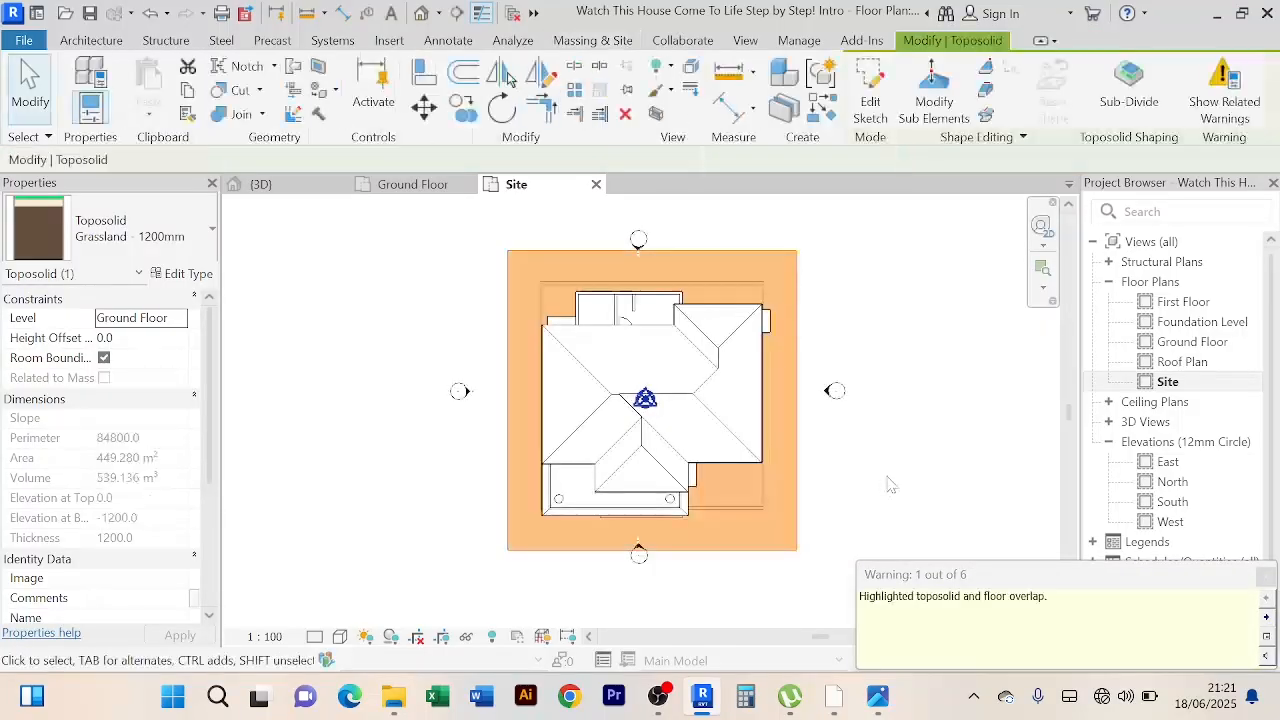
Step: Examine the grassland toposolid around the house in the 3D view, especially where it meets the front porch and steps
{"action": "left_click", "coordinate": [262, 184]}
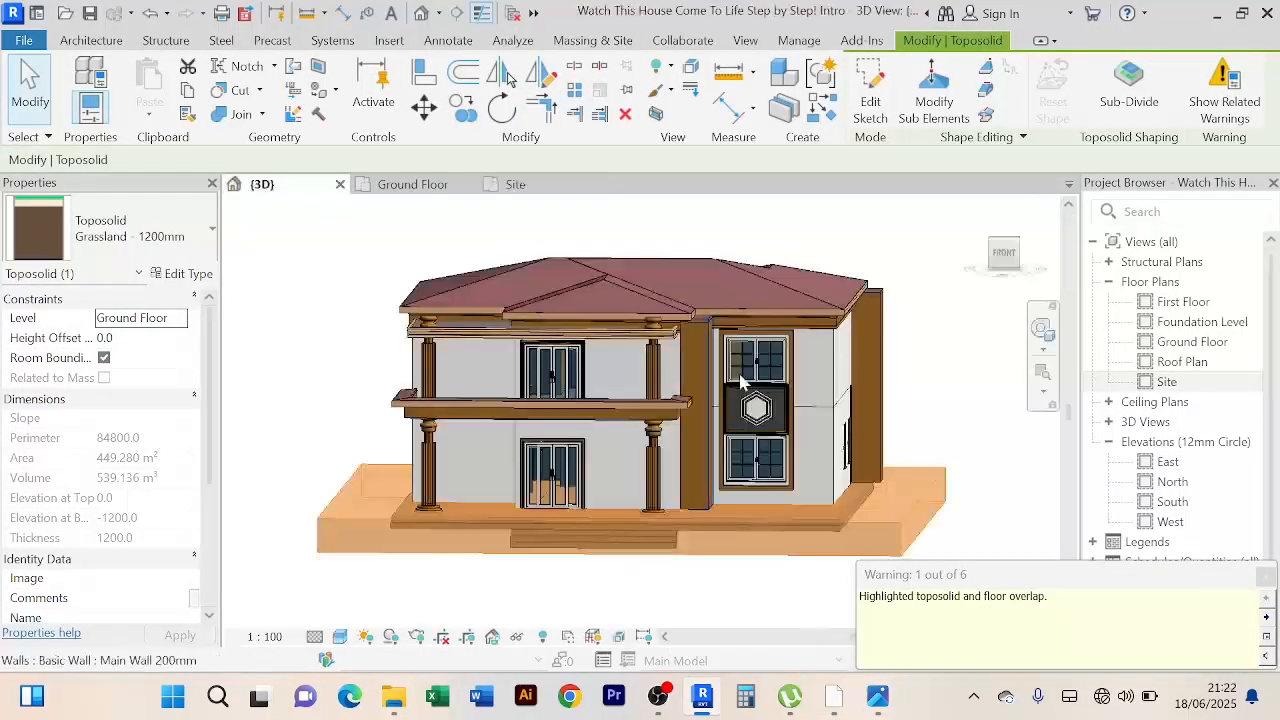
{"action": "left_click", "coordinate": [335, 319]}
{"action": "scroll", "coordinate": [335, 319], "scroll_direction": "down", "scroll_amount": 3}
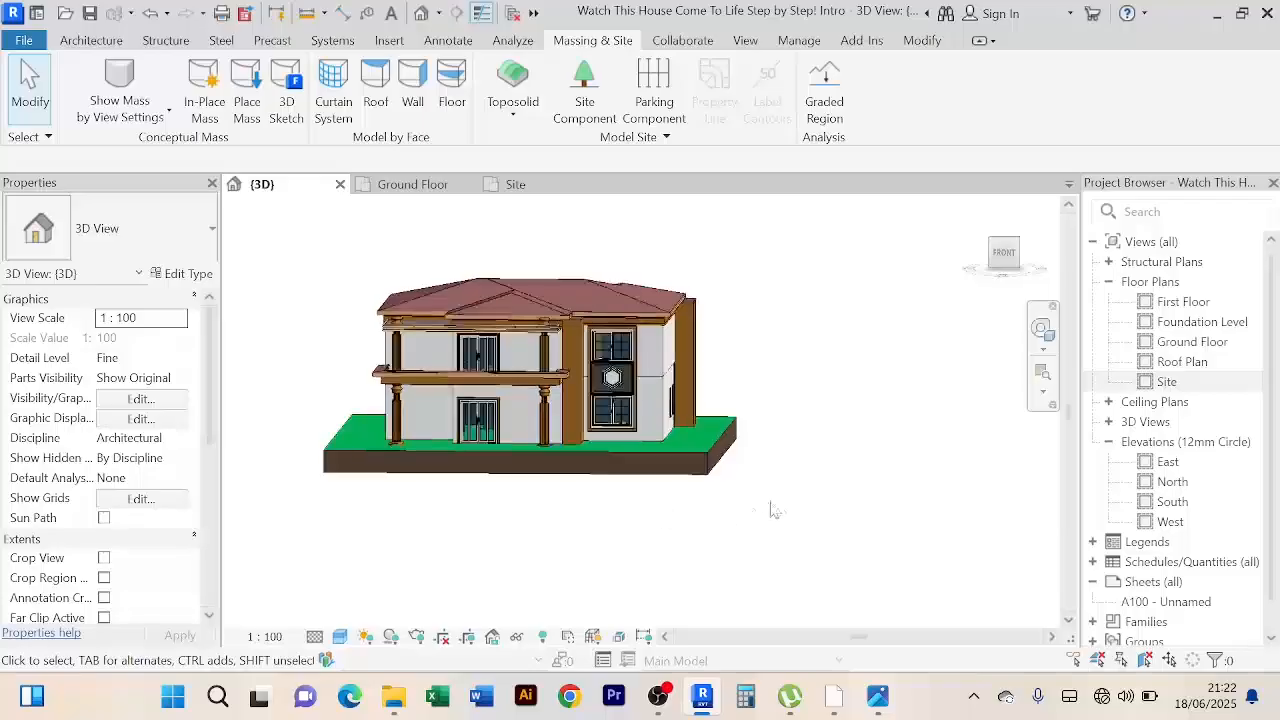
{"action": "middle_click_drag", "start_coordinate": [782, 507], "coordinate": [851, 603], "text": "shift"}
{"action": "scroll", "coordinate": [634, 543], "scroll_direction": "up", "scroll_amount": 8}
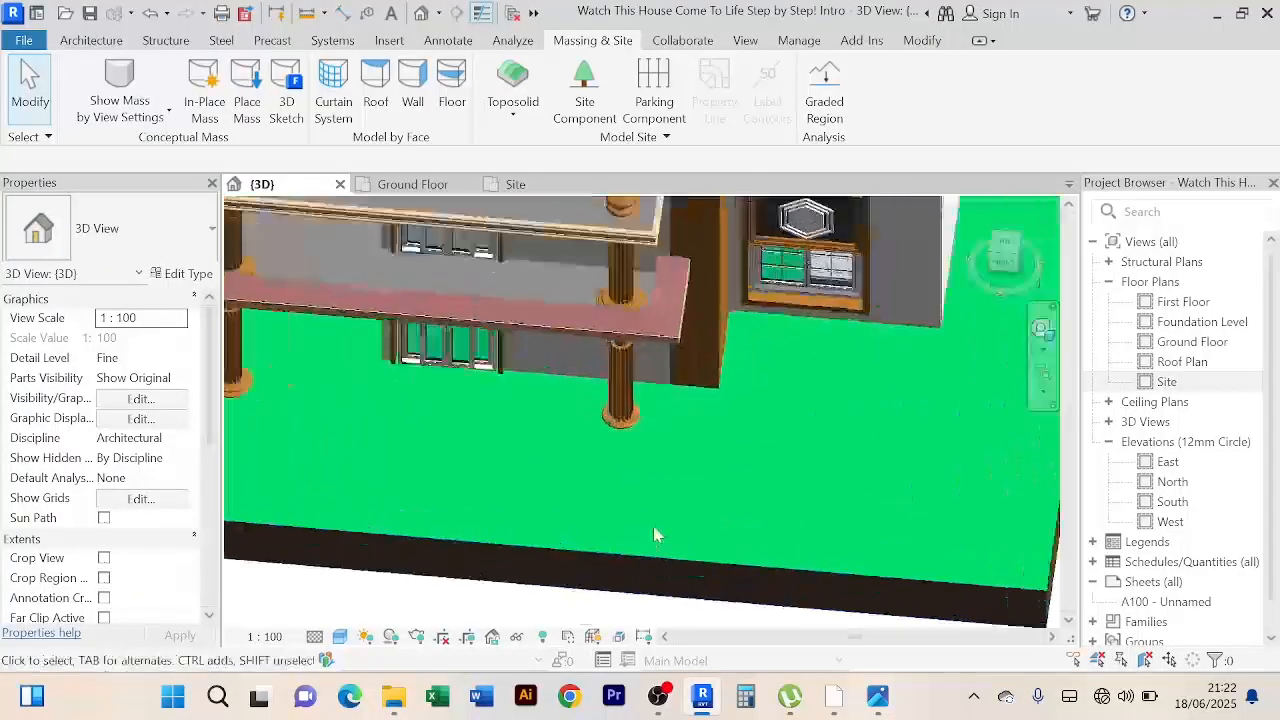
{"action": "scroll", "coordinate": [655, 521], "scroll_direction": "down", "scroll_amount": 5}
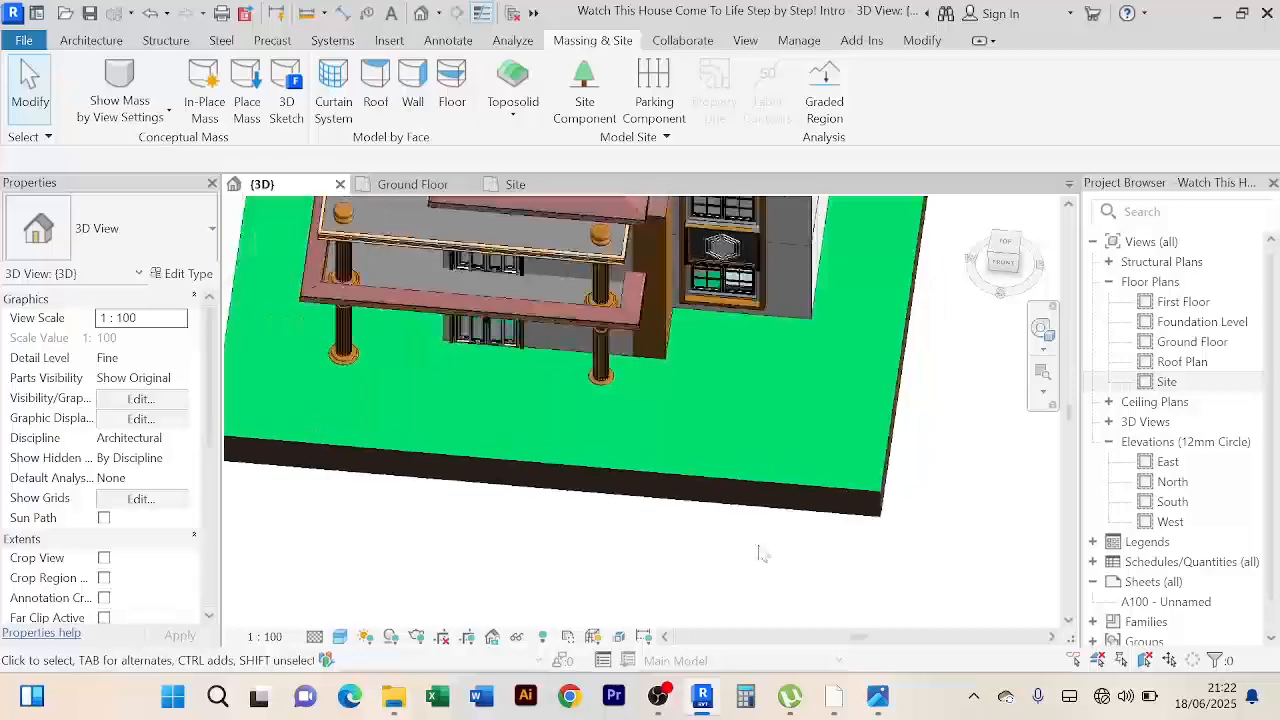
{"action": "middle_click_drag", "start_coordinate": [760, 551], "coordinate": [751, 509], "text": "shift"}
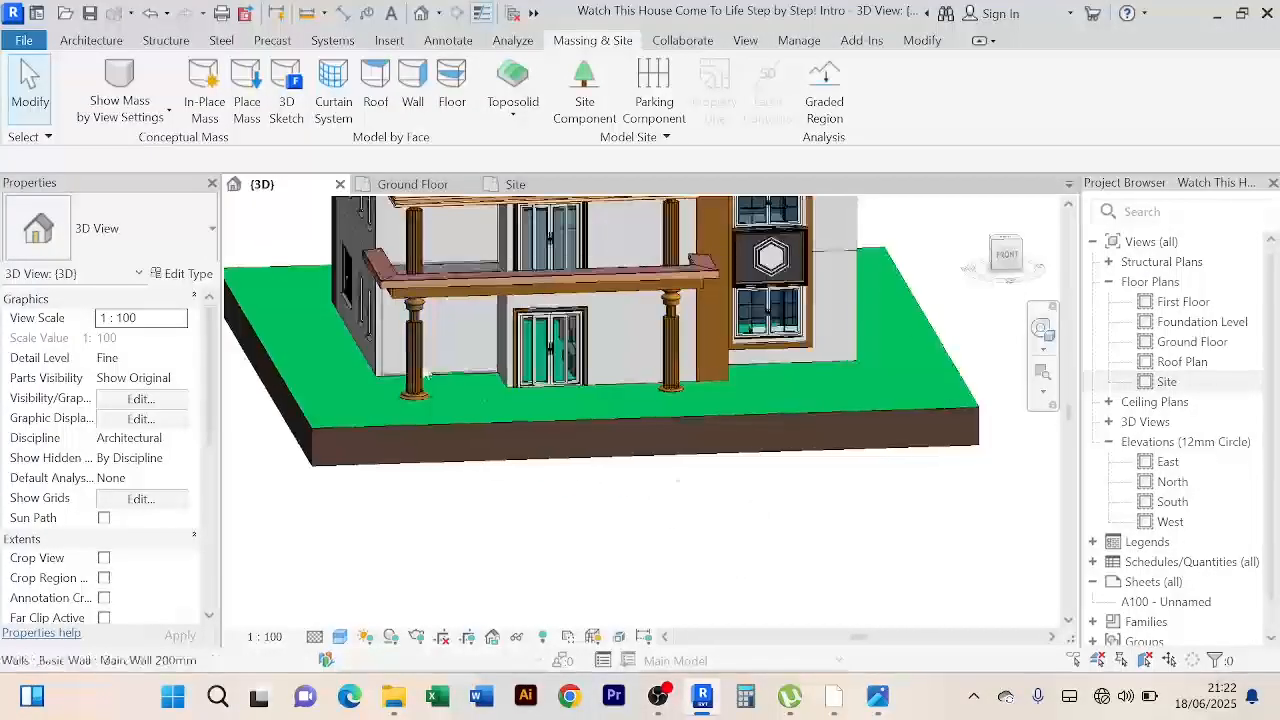
{"action": "scroll", "coordinate": [358, 370], "scroll_direction": "up", "scroll_amount": 4}
{"action": "scroll", "coordinate": [358, 375], "scroll_direction": "up", "scroll_amount": 3}
{"action": "scroll", "coordinate": [300, 385], "scroll_direction": "down", "scroll_amount": 8}
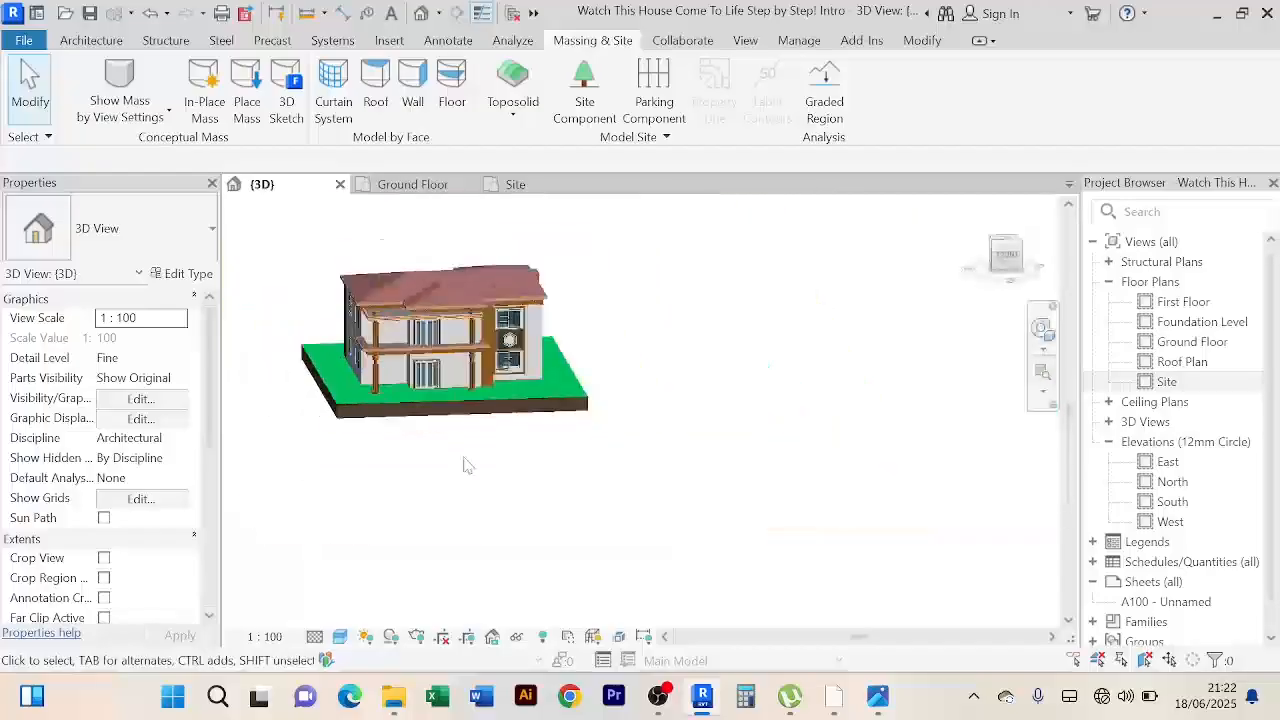
{"action": "middle_click_drag", "start_coordinate": [466, 463], "coordinate": [490, 510], "text": "shift"}
{"action": "scroll", "coordinate": [443, 400], "scroll_direction": "up", "scroll_amount": 3}
{"action": "scroll", "coordinate": [848, 382], "scroll_direction": "down", "scroll_amount": 2}
{"action": "middle_click_drag", "start_coordinate": [830, 395], "coordinate": [760, 432], "text": "shift"}
{"action": "scroll", "coordinate": [517, 419], "scroll_direction": "up", "scroll_amount": 2}
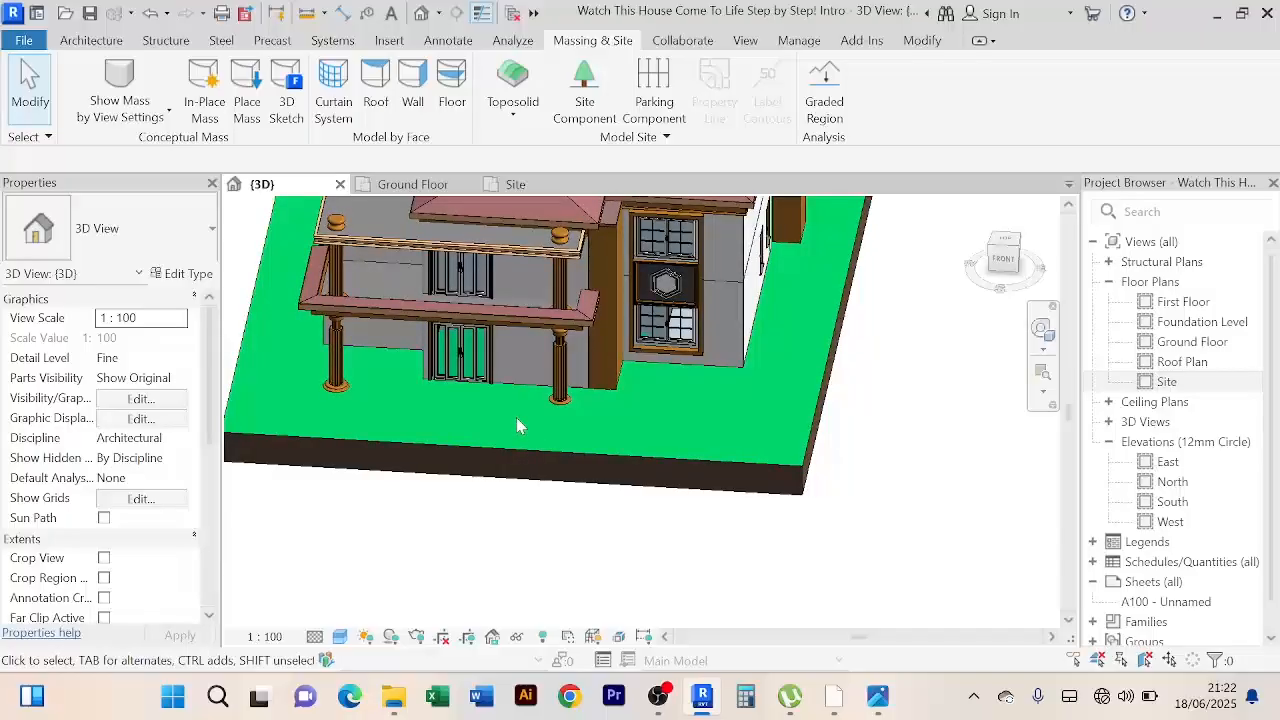
{"action": "scroll", "coordinate": [518, 420], "scroll_direction": "down", "scroll_amount": 3}
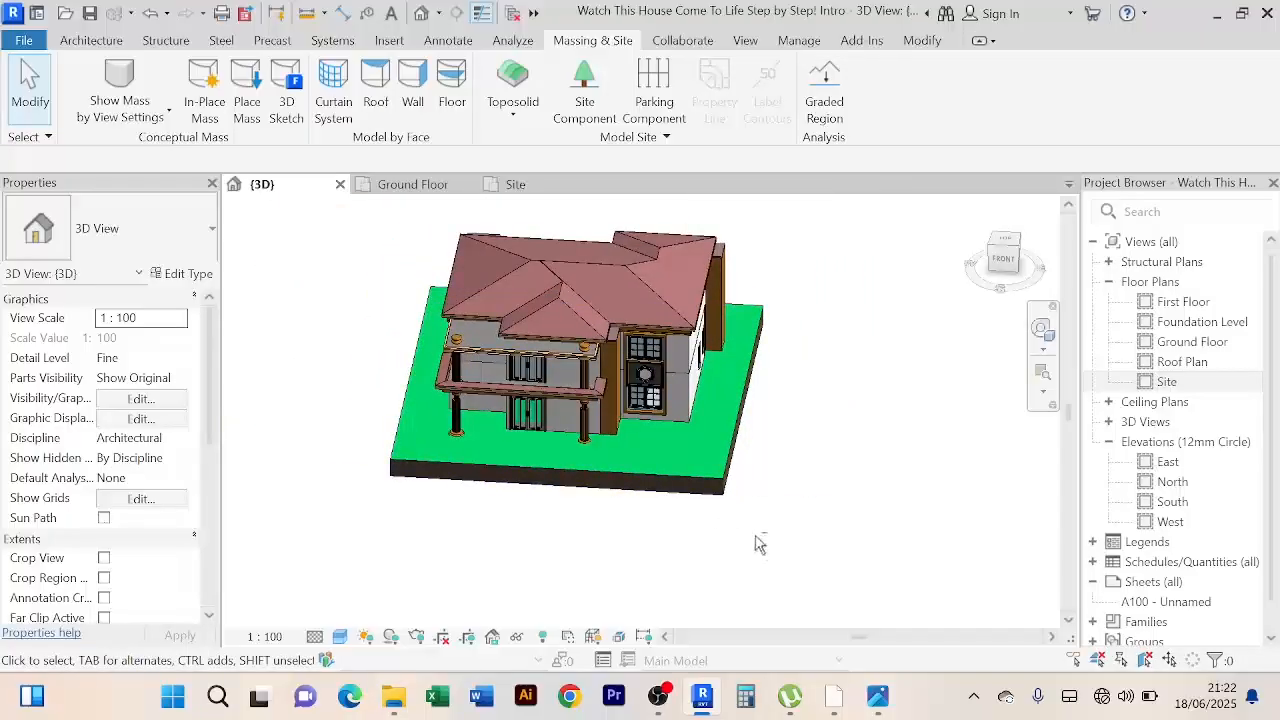
Step: Open the grassland toposolid's boundary sketch for editing and show it in the Ground Floor plan
{"action": "middle_click_drag", "start_coordinate": [758, 543], "coordinate": [735, 475], "text": "shift"}
{"action": "left_click", "coordinate": [722, 445]}
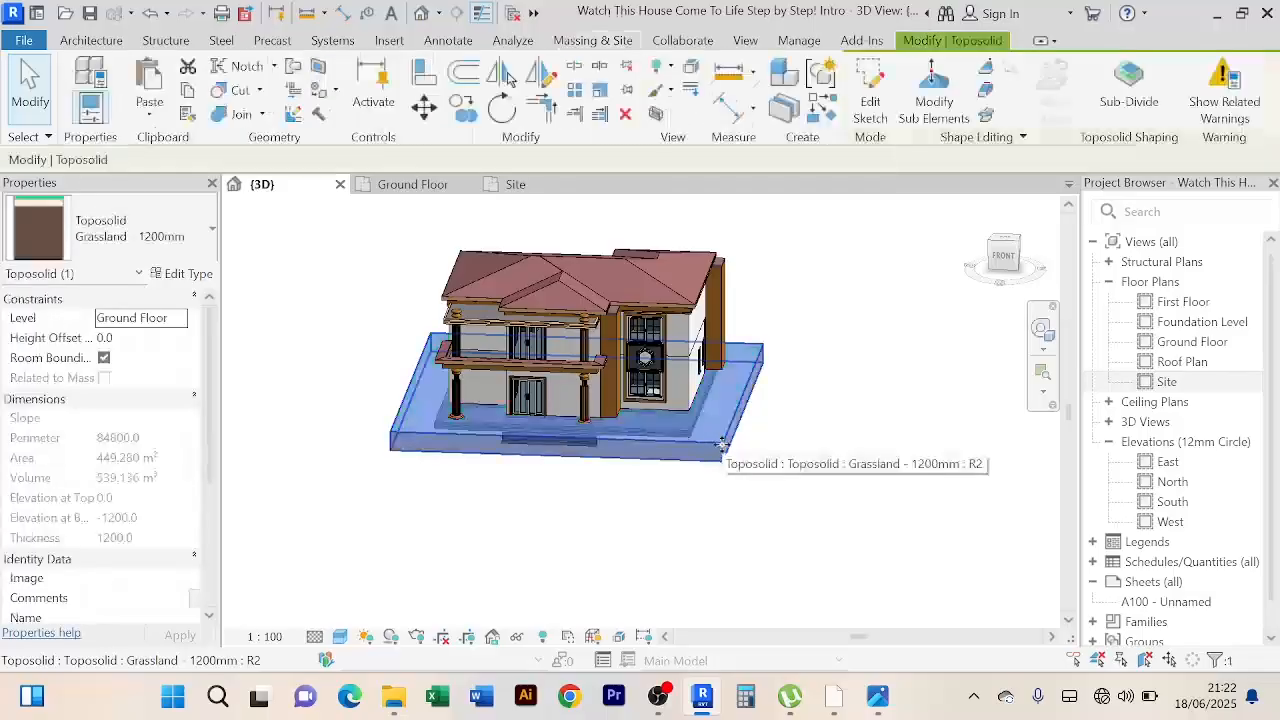
{"action": "left_click", "coordinate": [872, 108]}
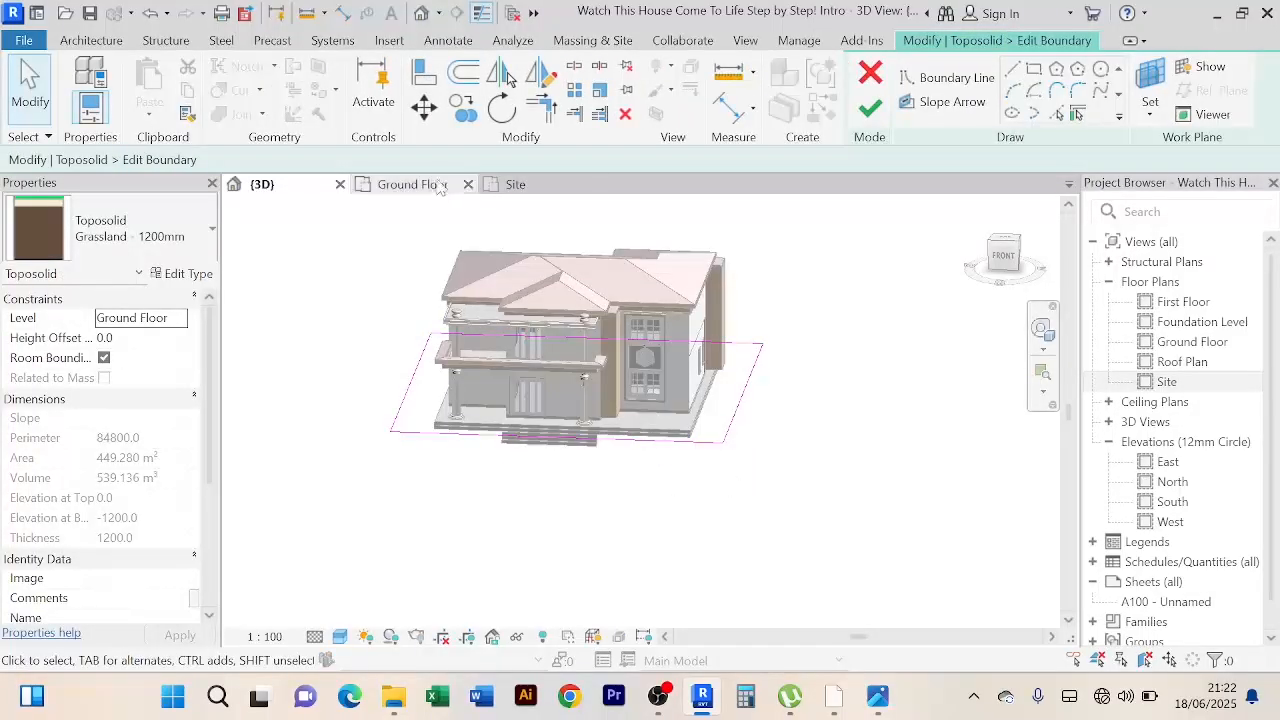
{"action": "left_click", "coordinate": [420, 186]}
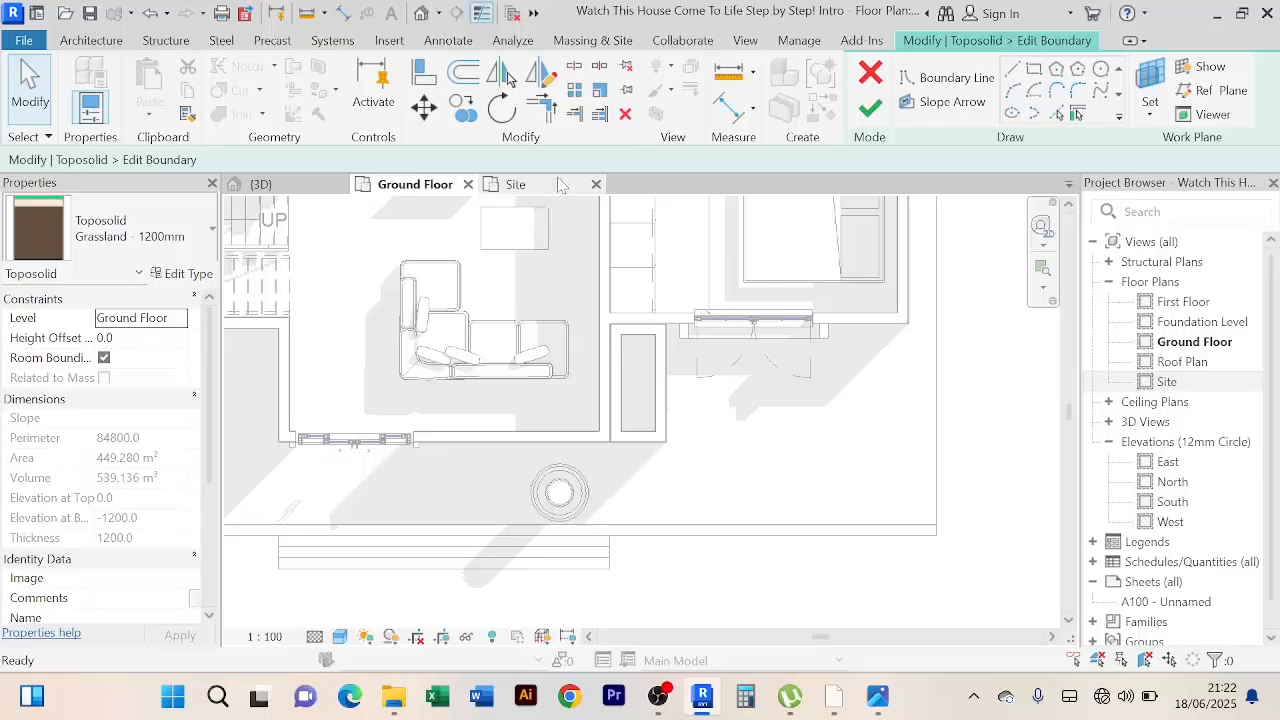
{"action": "scroll", "coordinate": [566, 280], "scroll_direction": "down", "scroll_amount": 3}
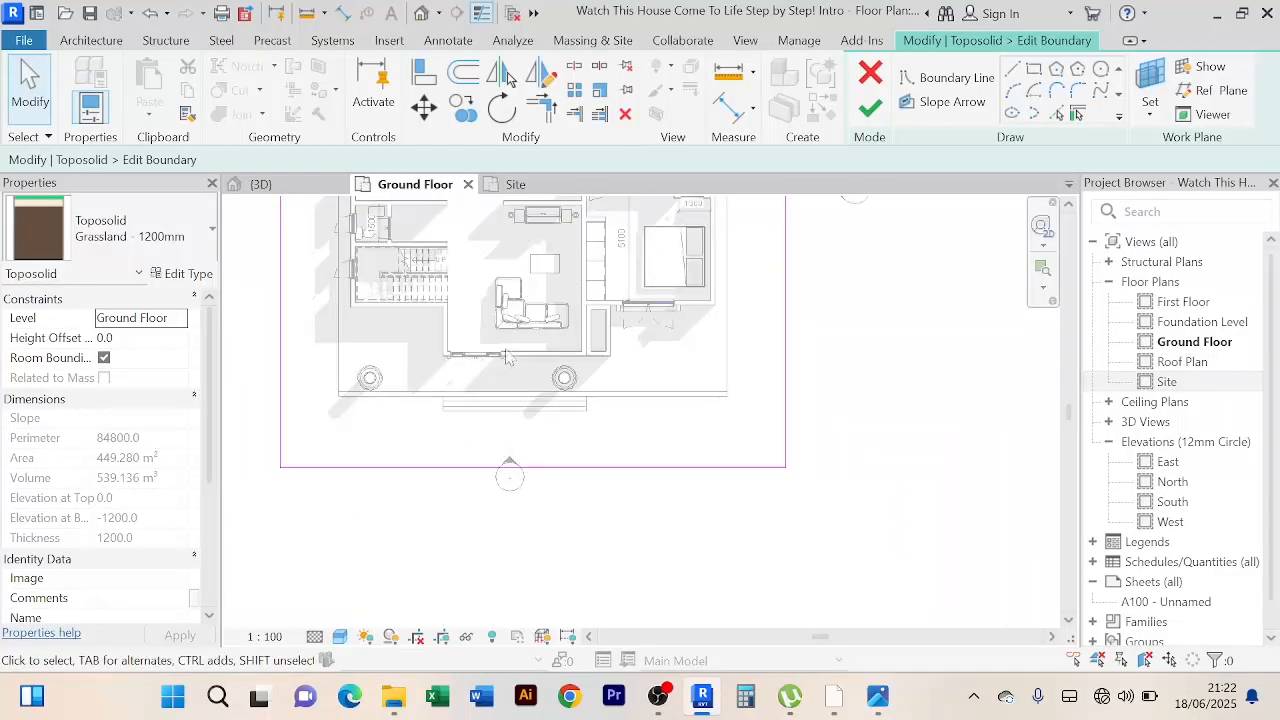
{"action": "left_click", "coordinate": [520, 186]}
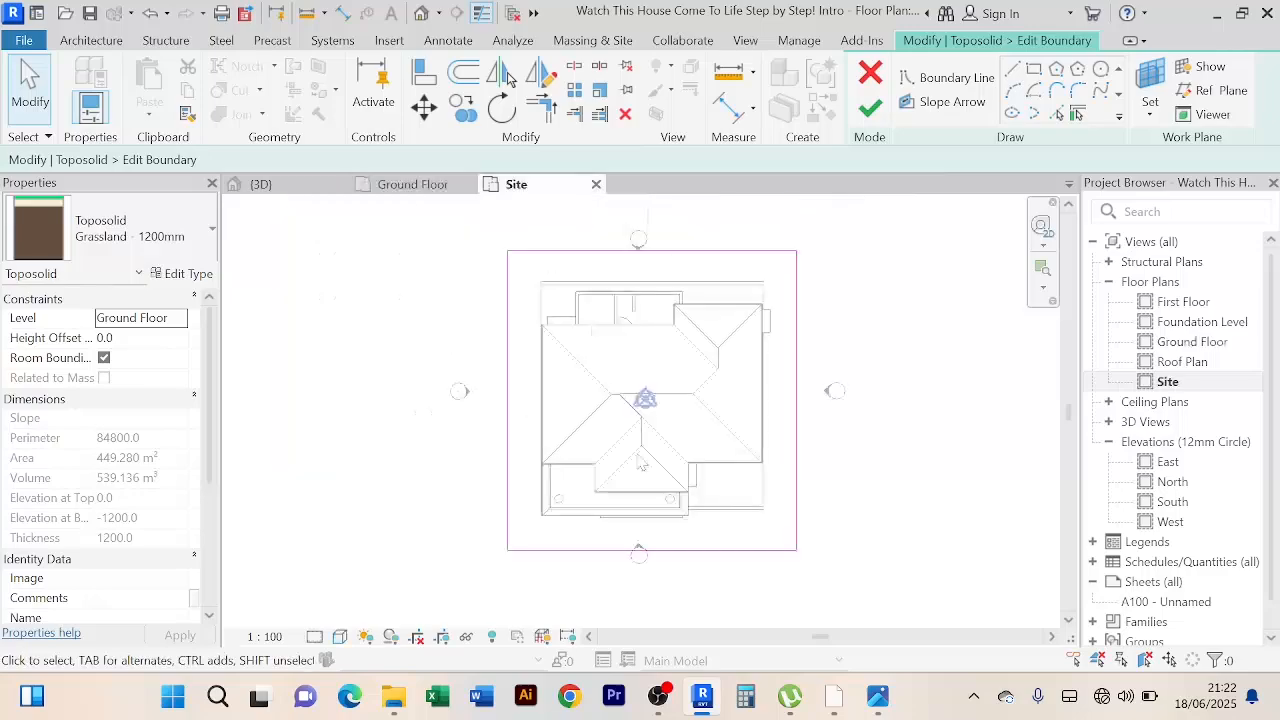
{"action": "scroll", "coordinate": [670, 530], "scroll_direction": "up", "scroll_amount": 4}
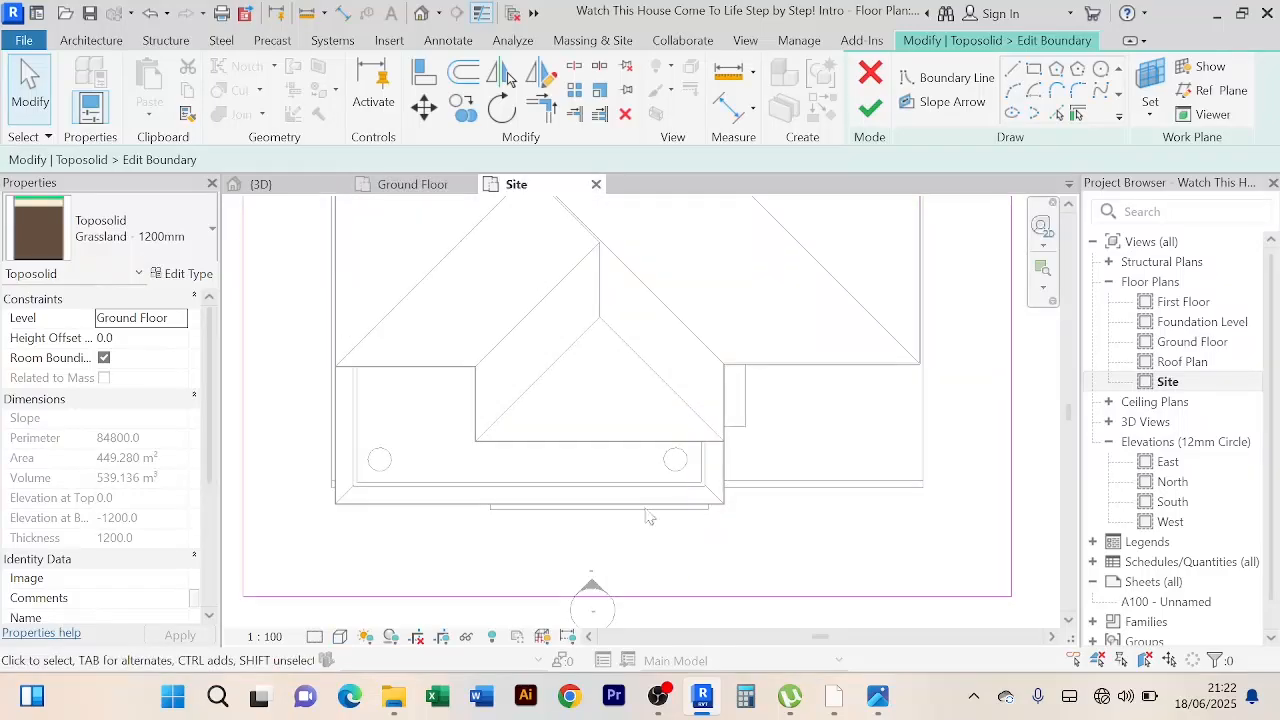
{"action": "scroll", "coordinate": [648, 516], "scroll_direction": "down", "scroll_amount": 4}
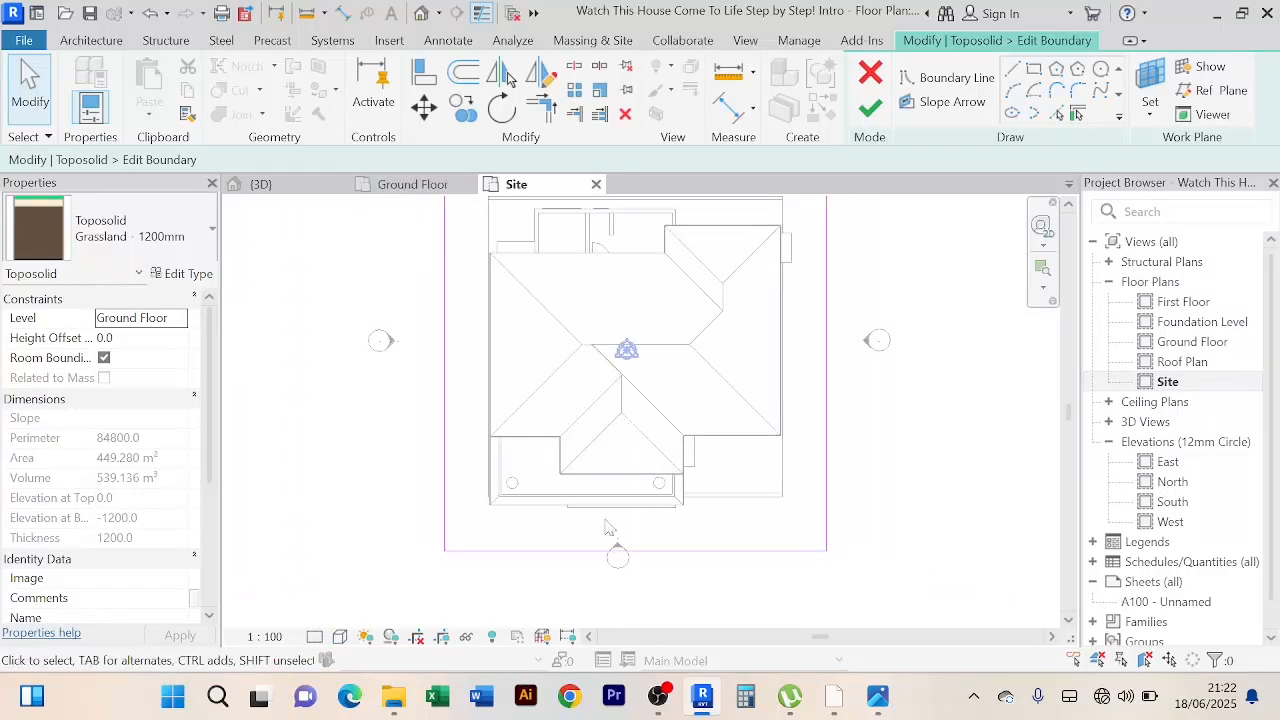
{"action": "left_click", "coordinate": [410, 186]}
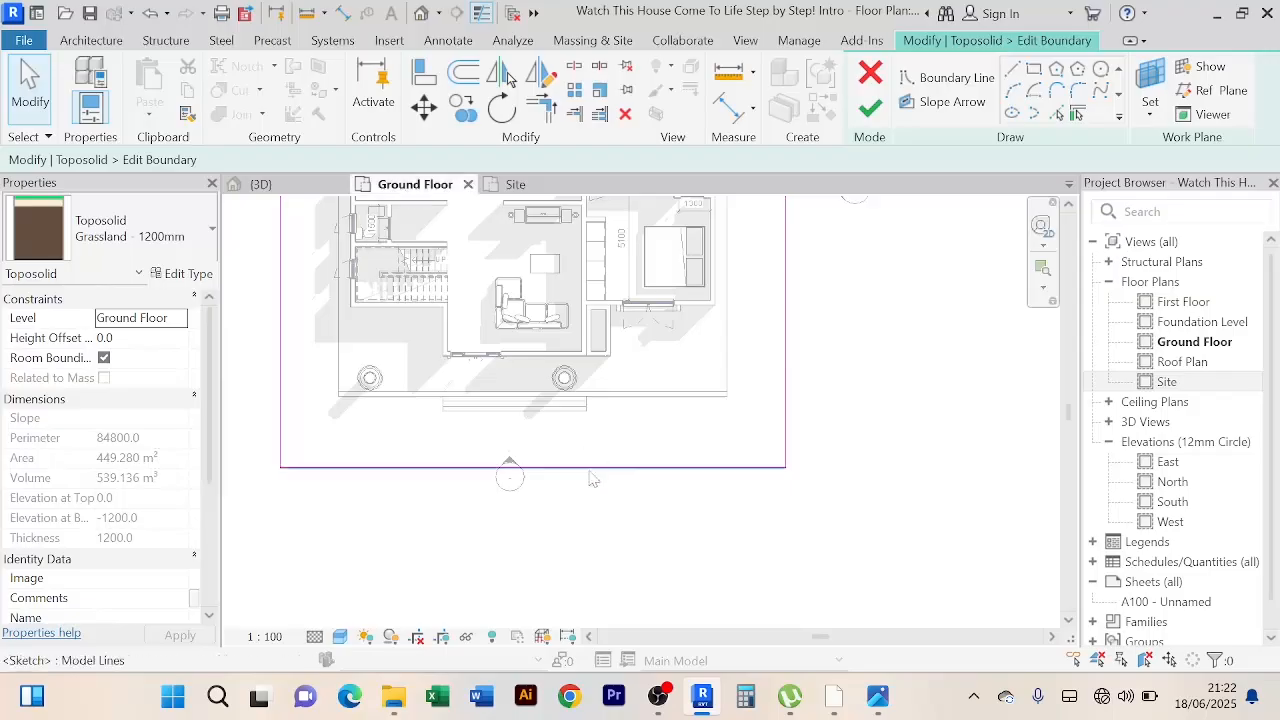
Step: Add toposolid boundary lines by picking both side edges and the outer front edge of the porch steps, with zero offset
{"action": "scroll", "coordinate": [448, 414], "scroll_direction": "up", "scroll_amount": 5}
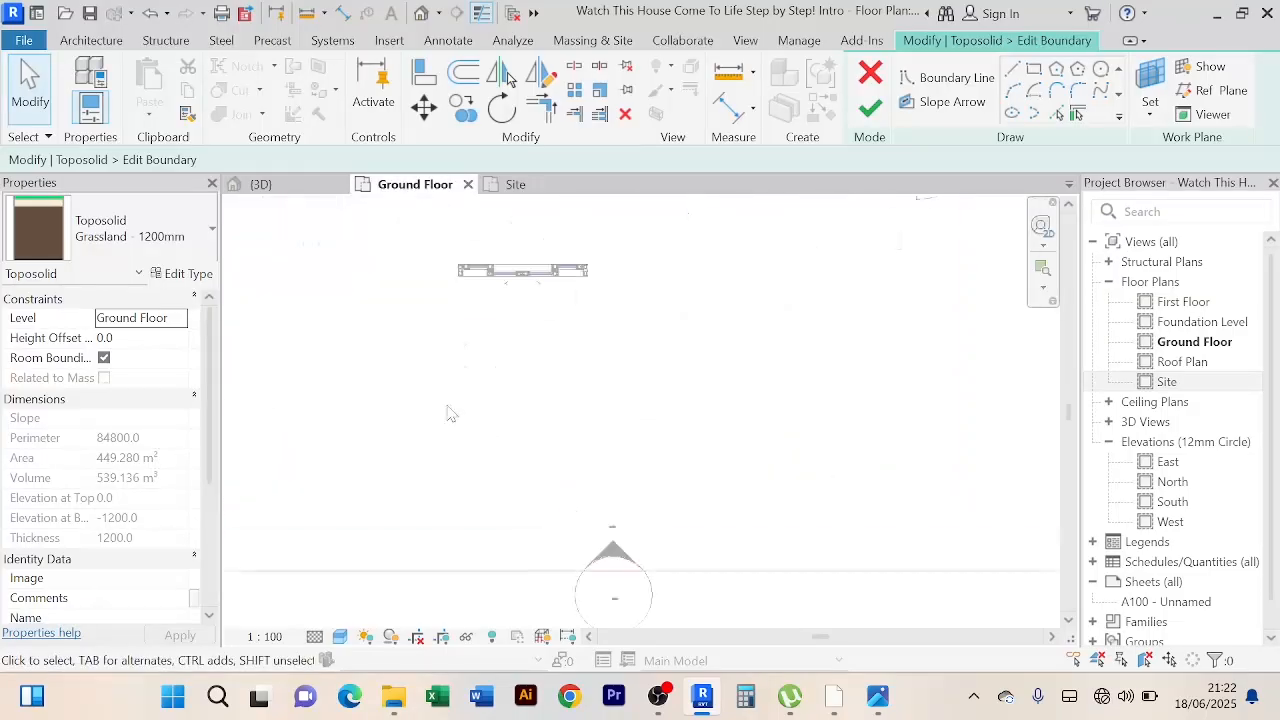
{"action": "scroll", "coordinate": [448, 414], "scroll_direction": "down", "scroll_amount": 3}
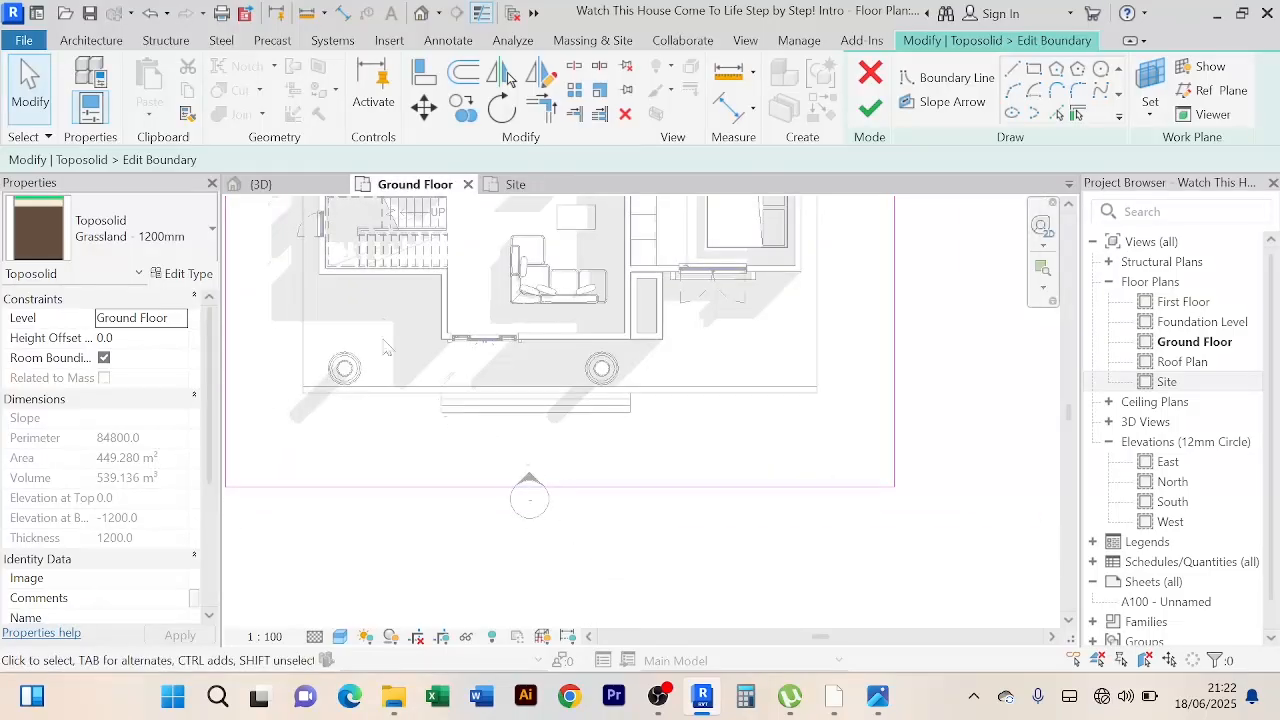
{"action": "scroll", "coordinate": [540, 344], "scroll_direction": "down", "scroll_amount": 2}
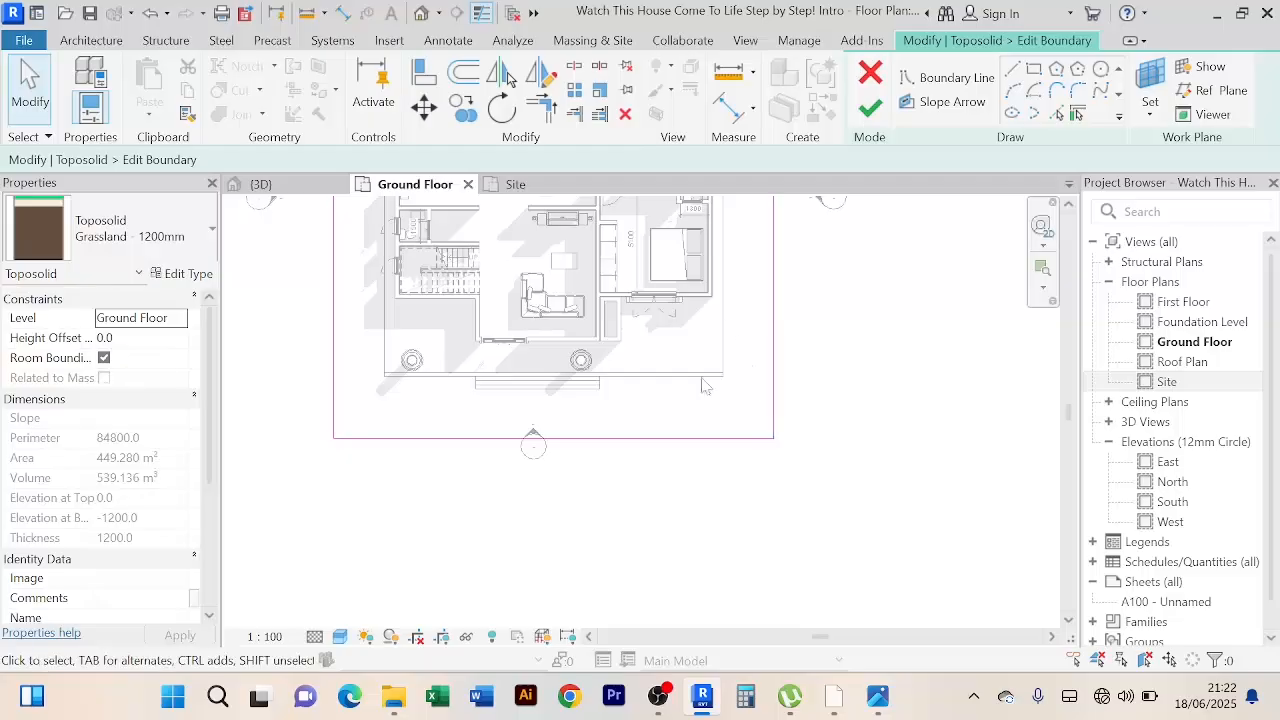
{"action": "middle_click_drag", "start_coordinate": [705, 386], "coordinate": [723, 451]}
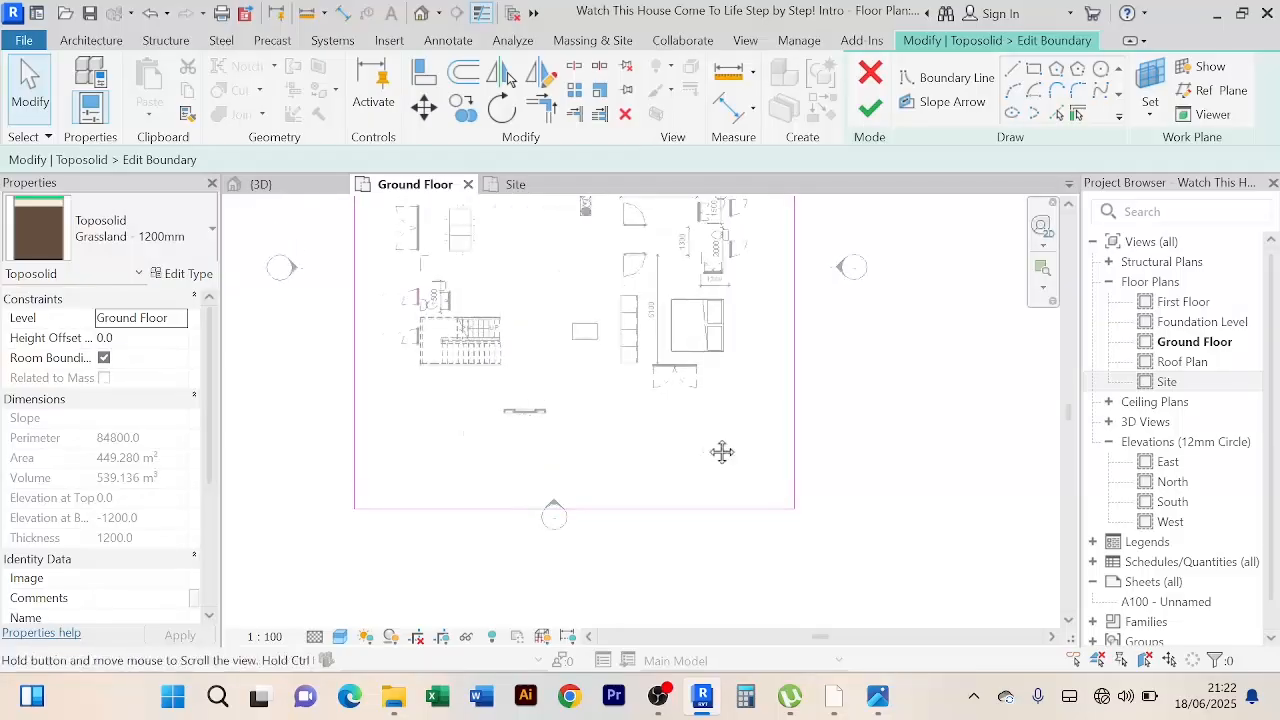
{"action": "scroll", "coordinate": [500, 457], "scroll_direction": "up", "scroll_amount": 2}
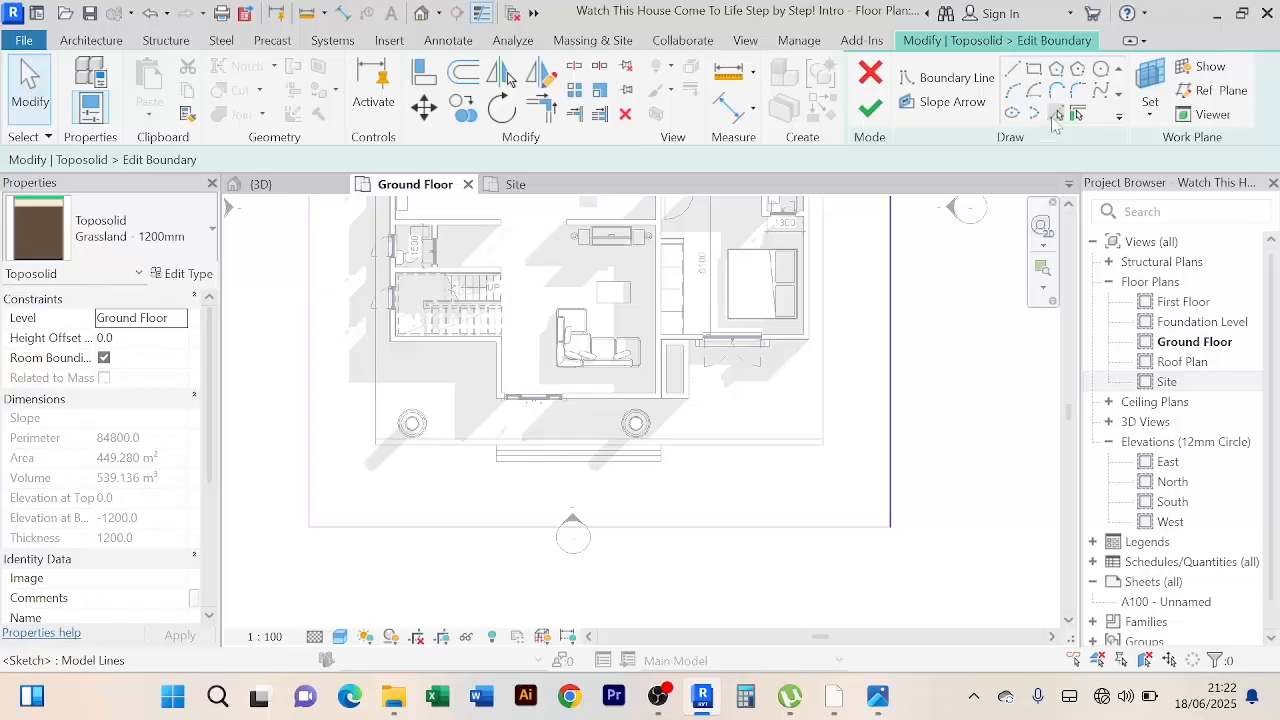
{"action": "left_click", "coordinate": [1055, 115]}
{"action": "scroll", "coordinate": [665, 457], "scroll_direction": "up", "scroll_amount": 4}
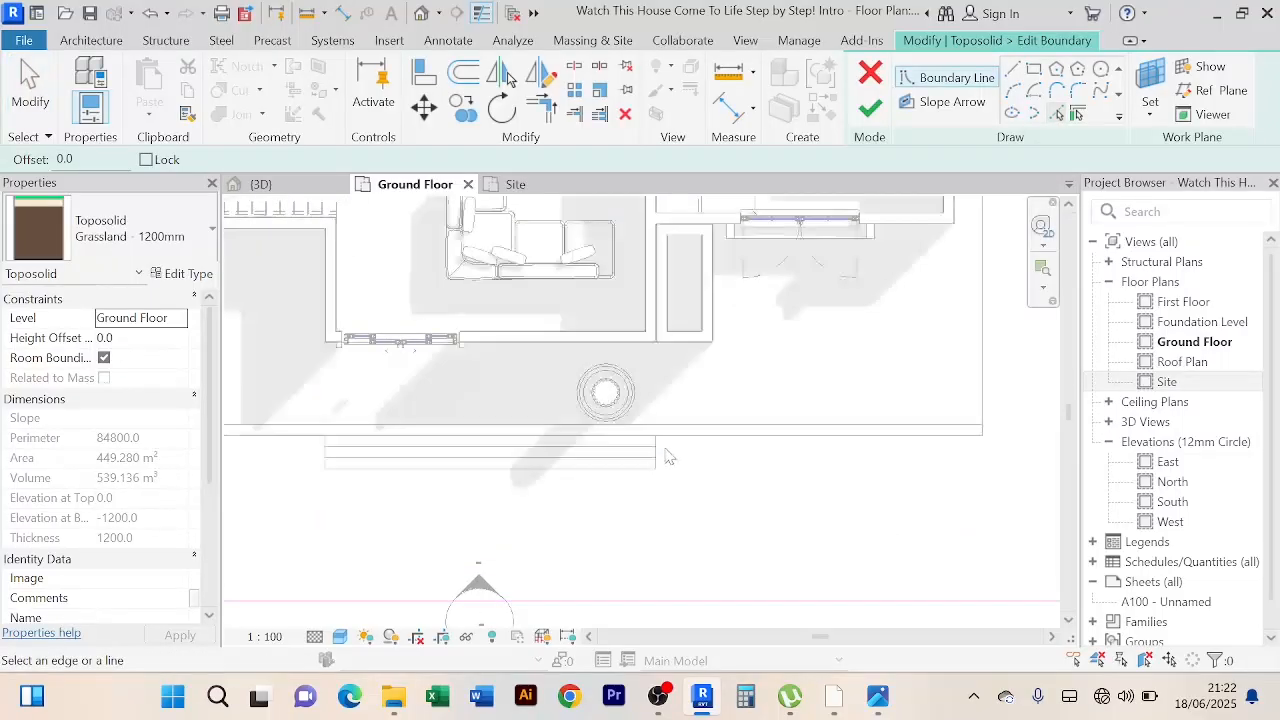
{"action": "left_click", "coordinate": [664, 456]}
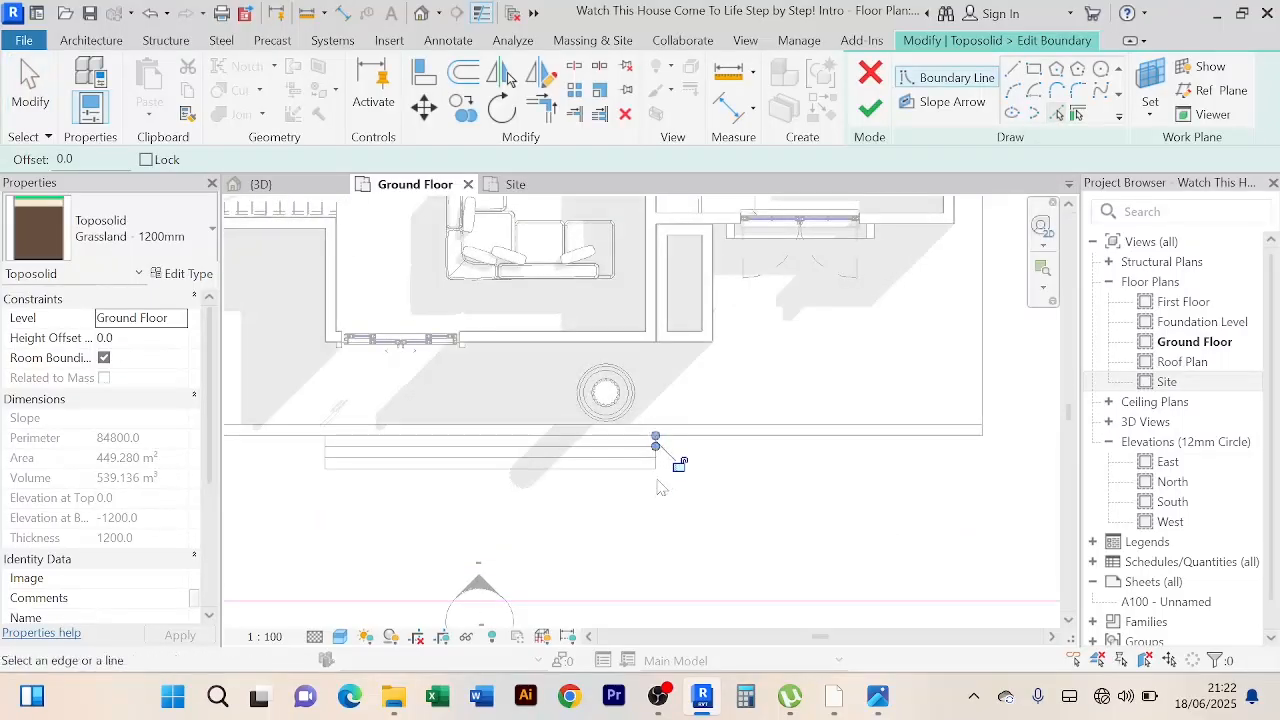
{"action": "left_click", "coordinate": [328, 449]}
{"action": "left_click", "coordinate": [456, 478]}
{"action": "scroll", "coordinate": [409, 515], "scroll_direction": "down", "scroll_amount": 2}
{"action": "middle_click_drag", "start_coordinate": [409, 517], "coordinate": [529, 516]}
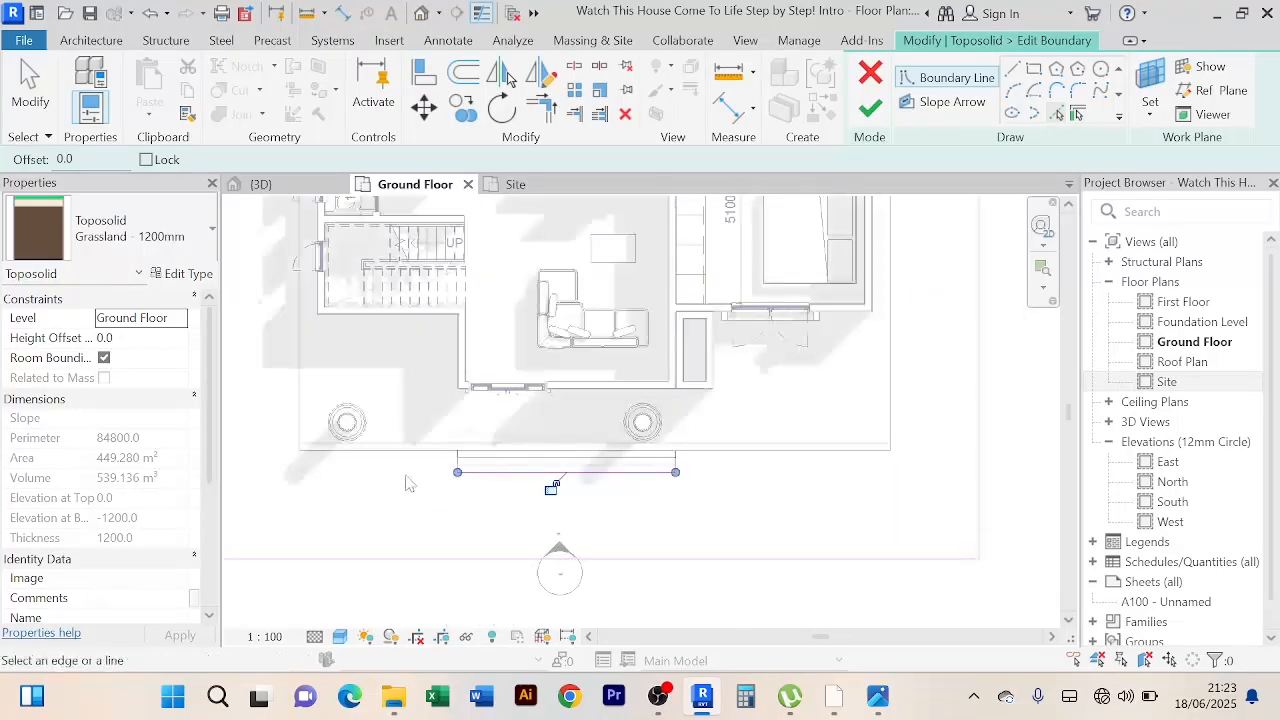
Step: Add inner boundary lines along the front, both side and rear edges of the ground floor slab, with zero offset
{"action": "middle_click_drag", "start_coordinate": [408, 480], "coordinate": [440, 488]}
{"action": "left_click", "coordinate": [421, 453]}
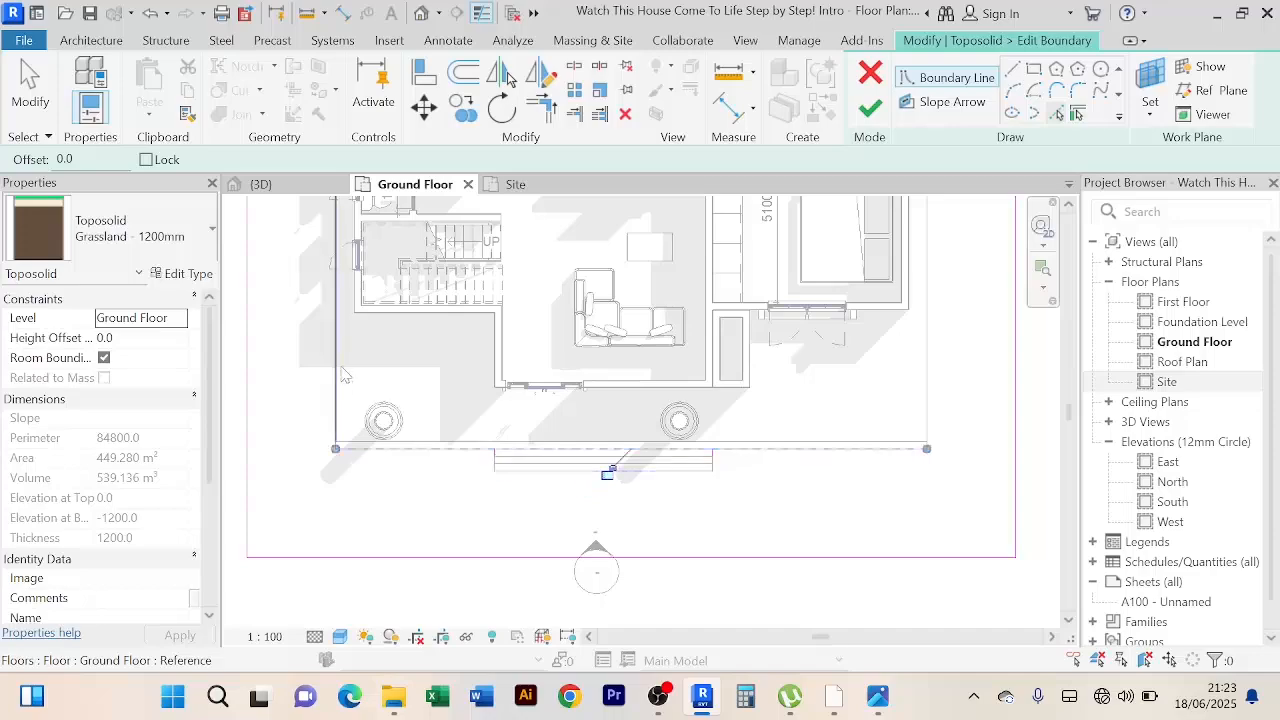
{"action": "left_click", "coordinate": [338, 355]}
{"action": "left_click", "coordinate": [929, 379]}
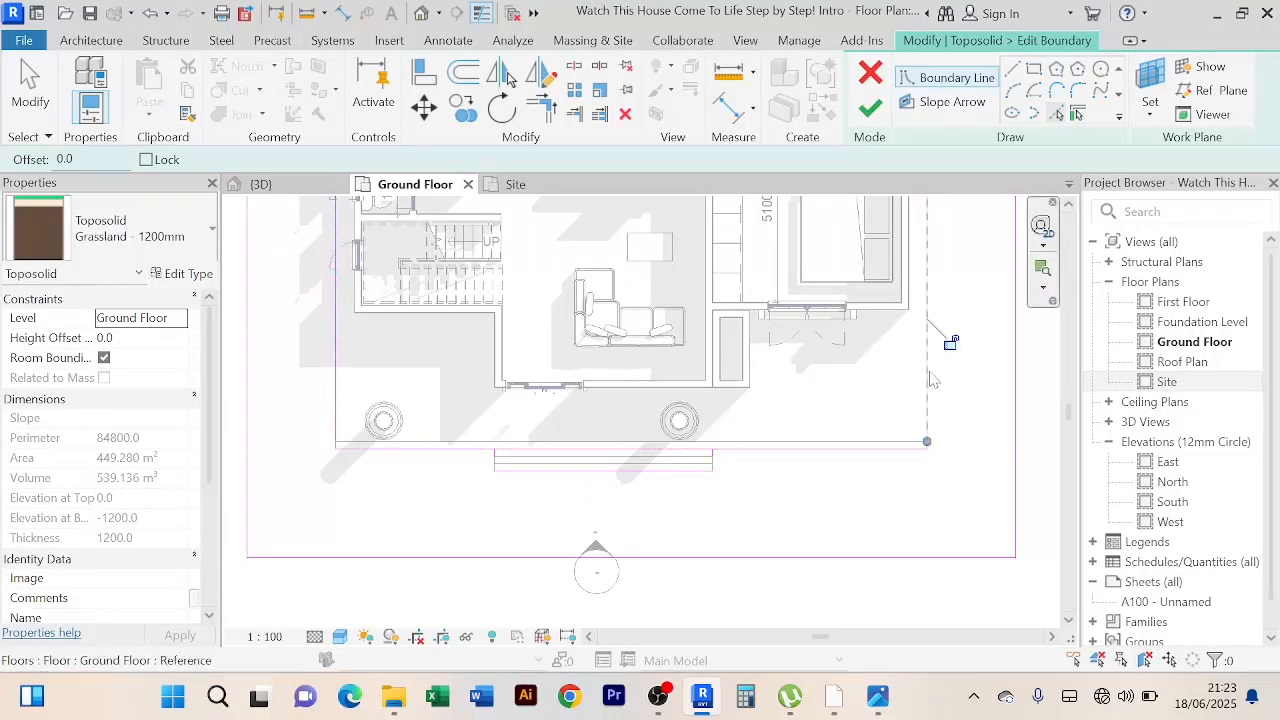
{"action": "scroll", "coordinate": [928, 414], "scroll_direction": "down", "scroll_amount": 2}
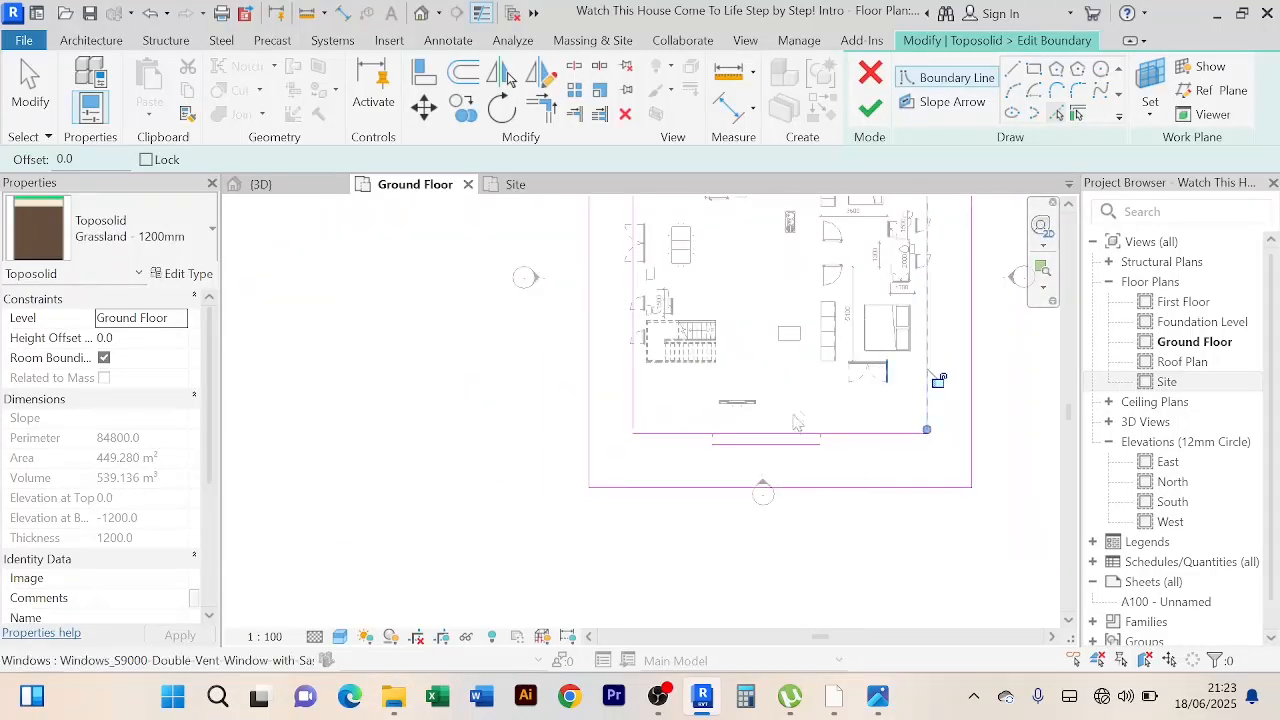
{"action": "middle_click_drag", "start_coordinate": [834, 205], "coordinate": [782, 354]}
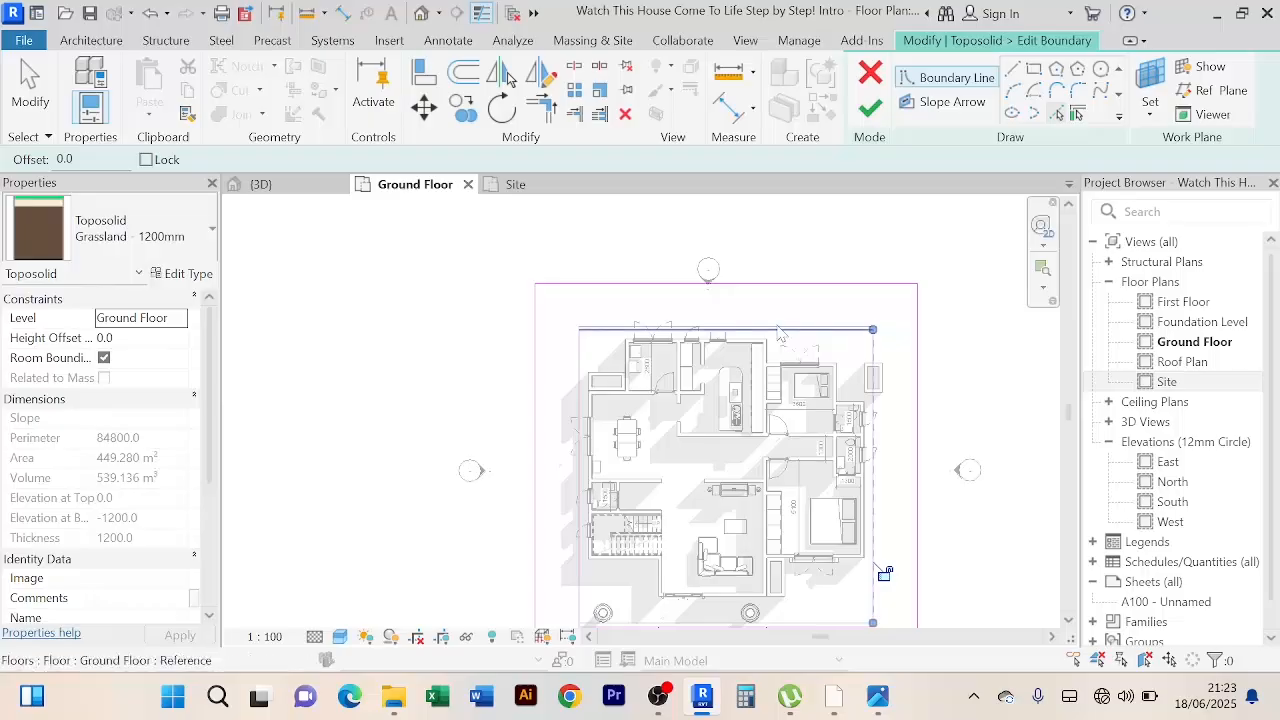
{"action": "left_click", "coordinate": [793, 326]}
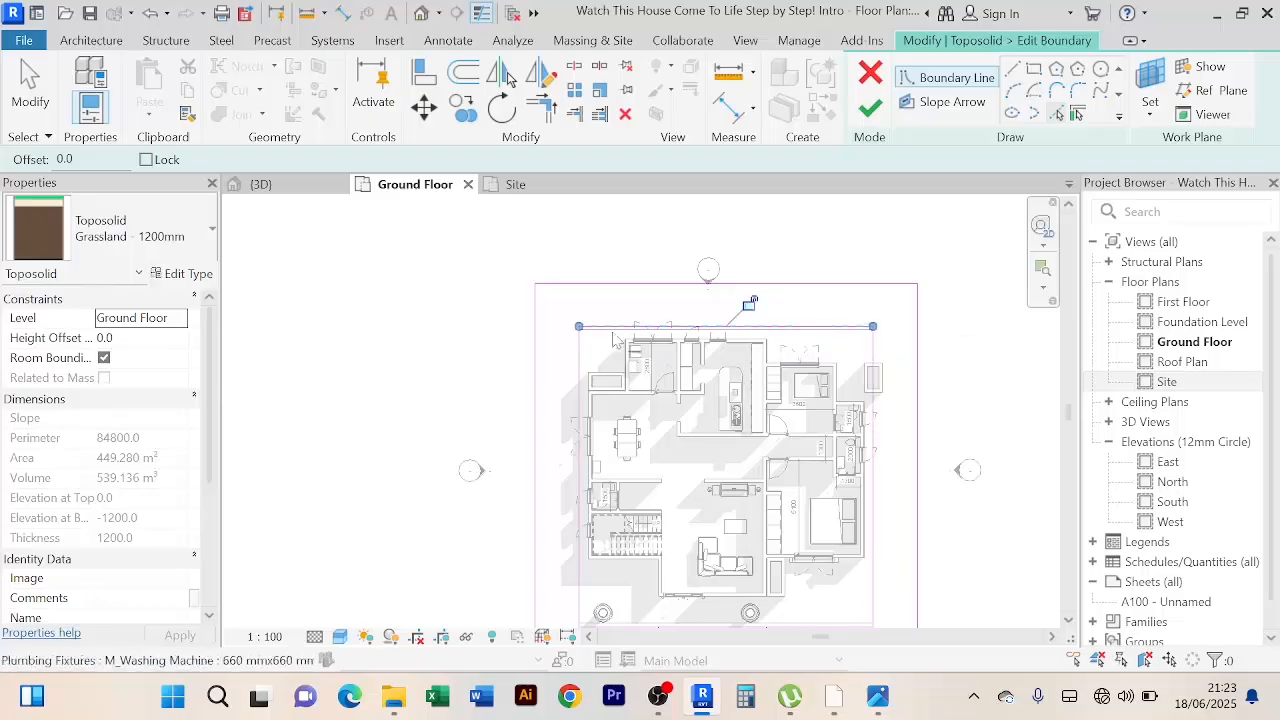
Step: Trim and extend the inner boundary's side and rear lines to meet at the rear corners of the slab
{"action": "scroll", "coordinate": [611, 325], "scroll_direction": "up", "scroll_amount": 2}
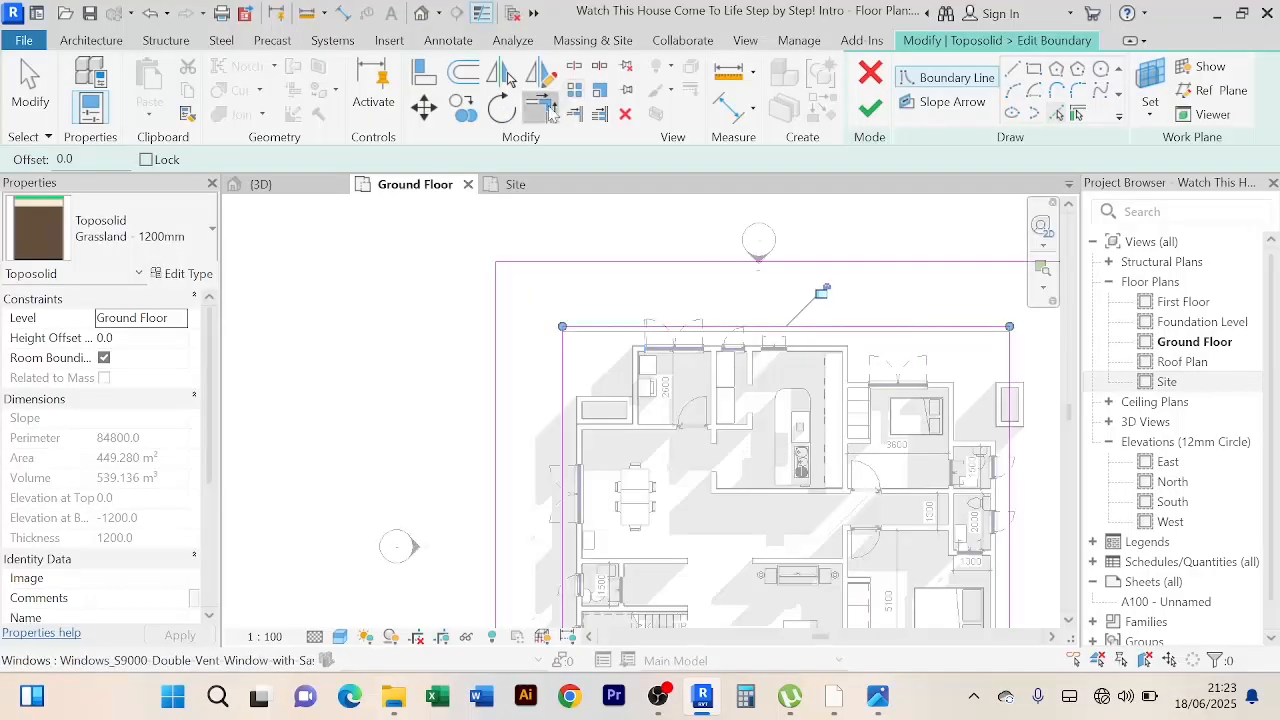
{"action": "left_click", "coordinate": [541, 108]}
{"action": "left_click", "coordinate": [563, 365]}
{"action": "left_click", "coordinate": [590, 329]}
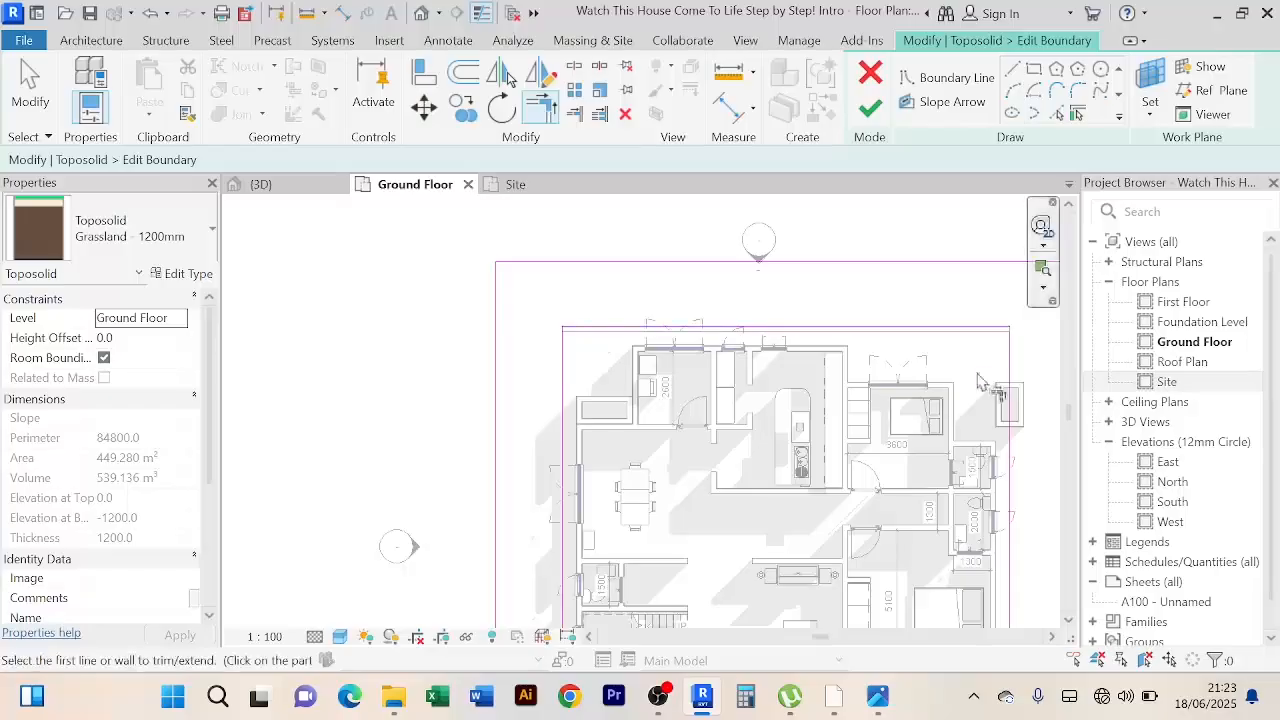
Step: Trim and extend the porch steps' side lines to meet the outer front line at both corners
{"action": "middle_click_drag", "start_coordinate": [933, 409], "coordinate": [778, 219]}
{"action": "scroll", "coordinate": [857, 434], "scroll_direction": "up", "scroll_amount": 3}
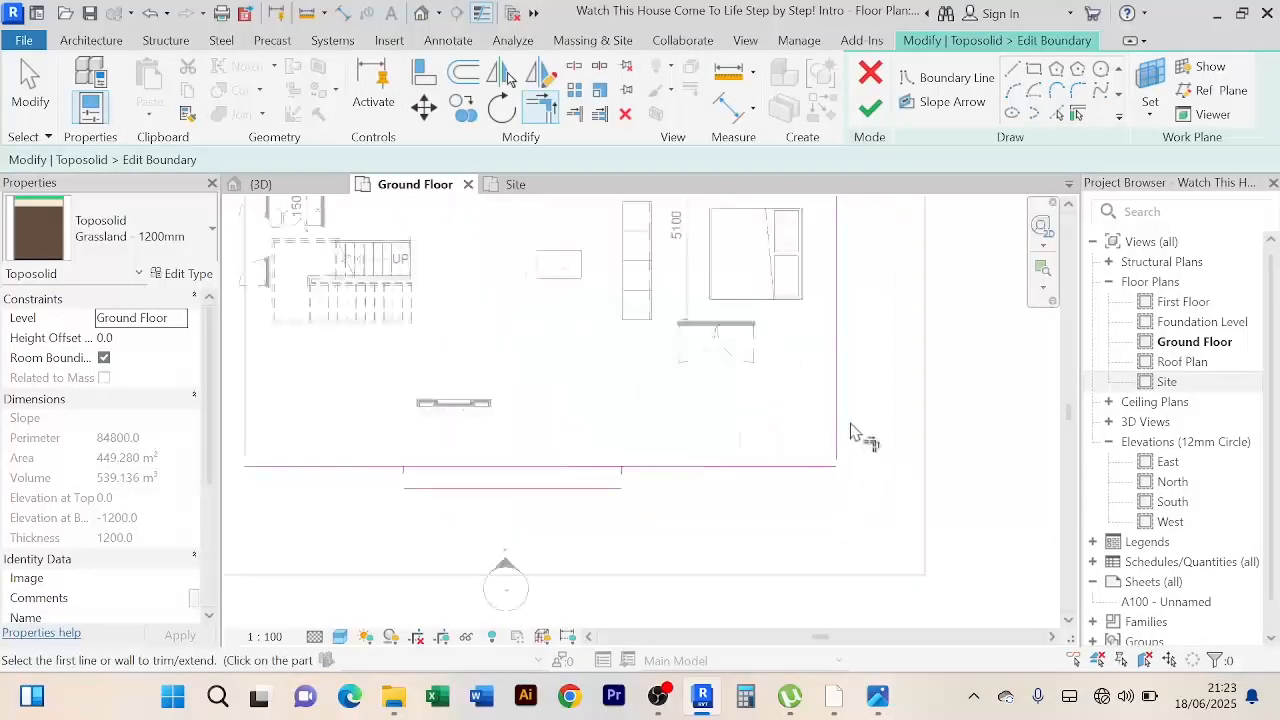
{"action": "scroll", "coordinate": [770, 502], "scroll_direction": "up", "scroll_amount": 3}
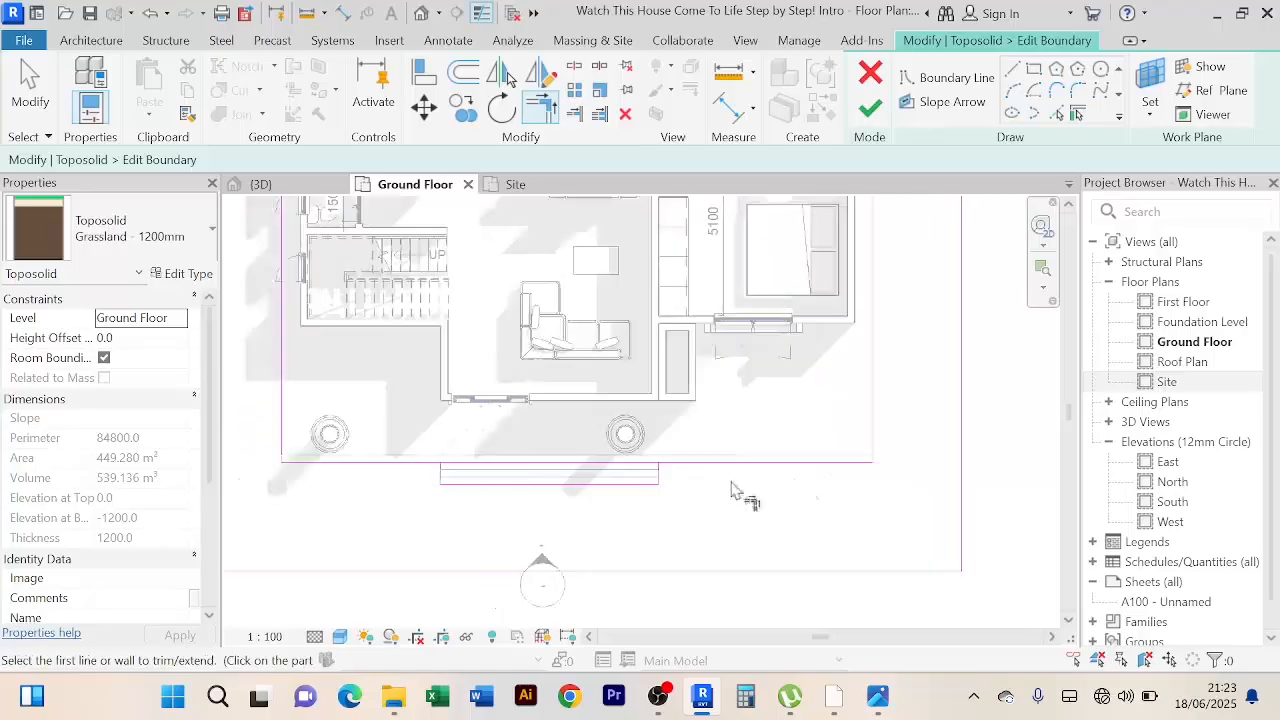
{"action": "scroll", "coordinate": [660, 485], "scroll_direction": "up", "scroll_amount": 2}
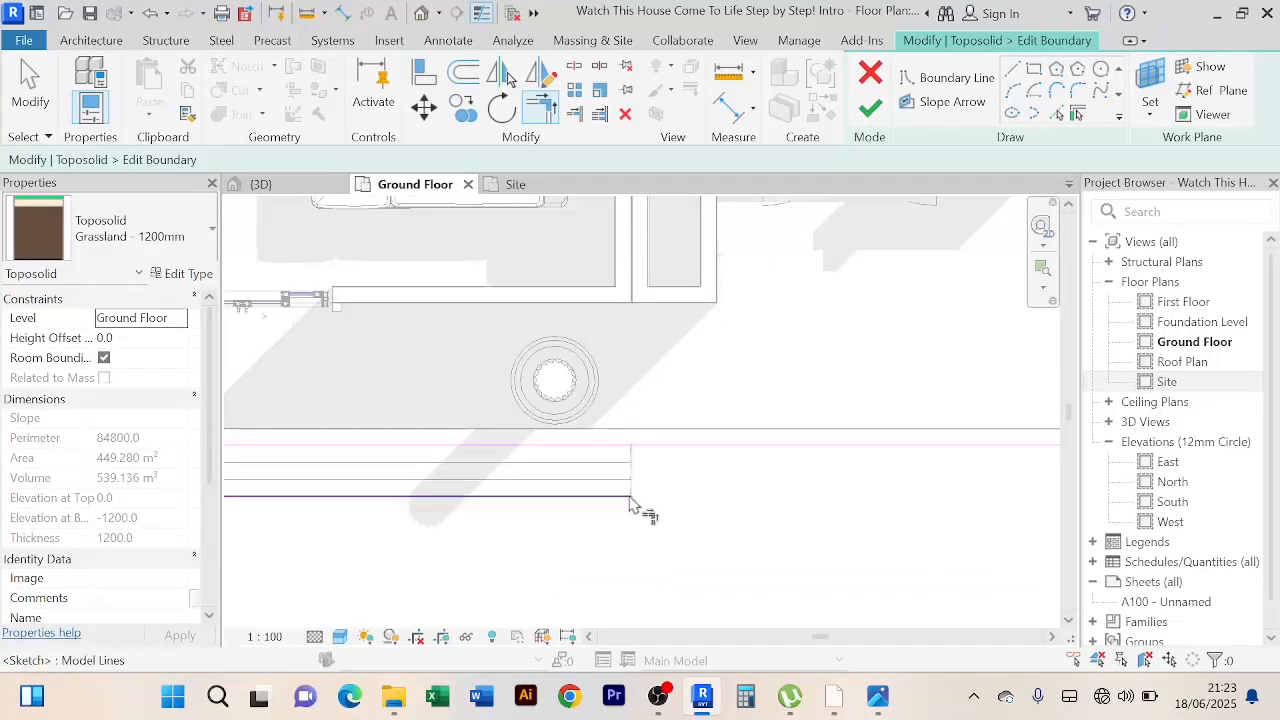
{"action": "middle_click_drag", "start_coordinate": [675, 545], "coordinate": [905, 510]}
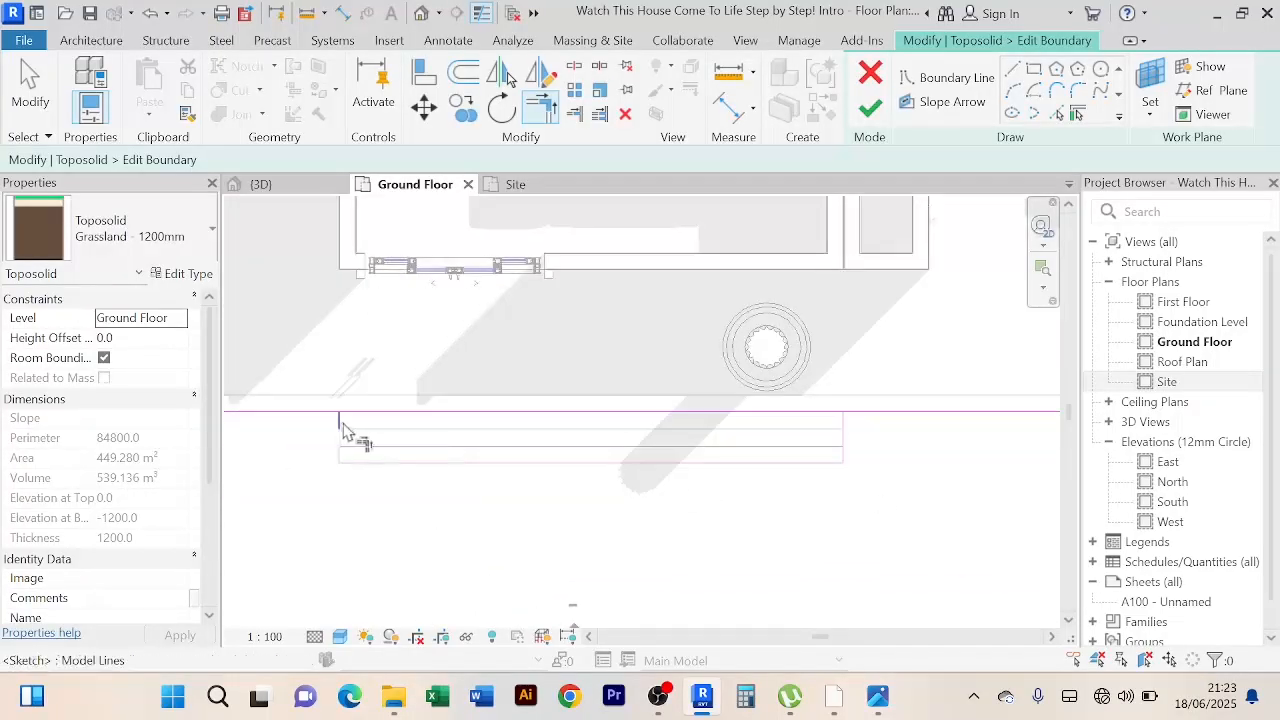
{"action": "left_click", "coordinate": [360, 462]}
{"action": "left_click", "coordinate": [360, 462]}
{"action": "scroll", "coordinate": [408, 522], "scroll_direction": "down", "scroll_amount": 2}
{"action": "middle_click_drag", "start_coordinate": [448, 541], "coordinate": [482, 538]}
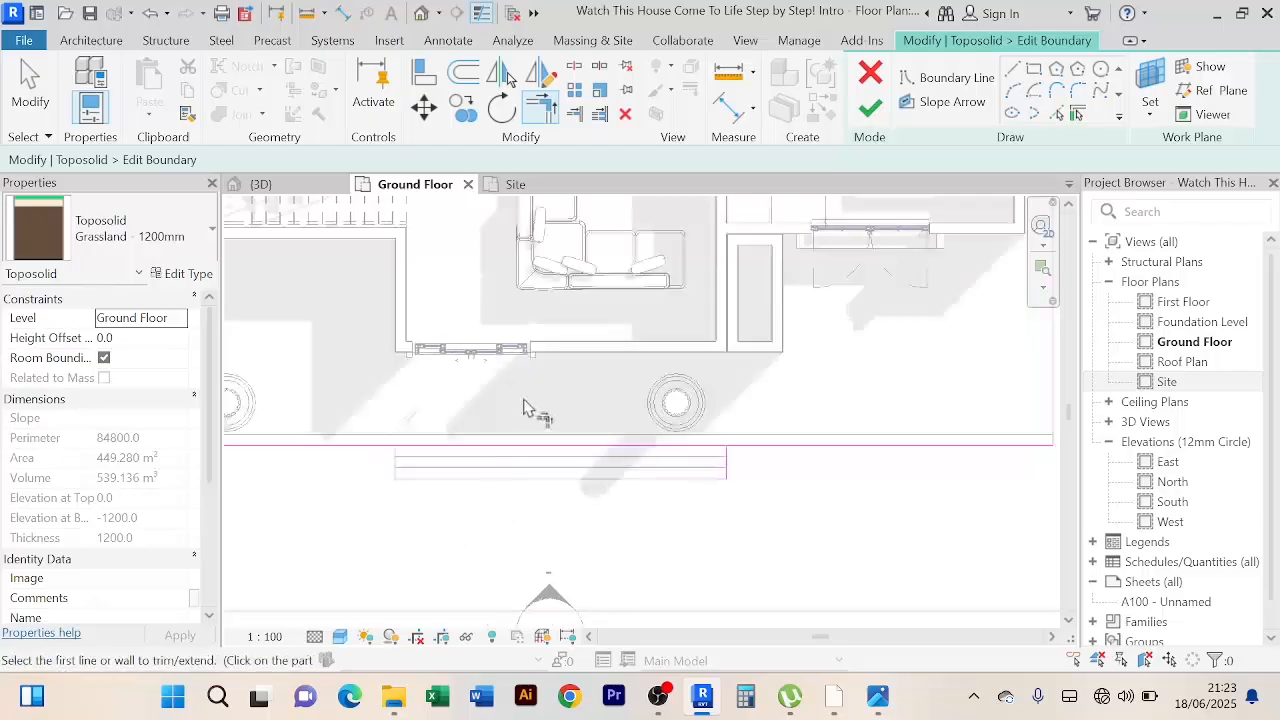
Step: Split the inner boundary's front line at the porch steps and trim both halves to the steps' side lines
{"action": "left_click", "coordinate": [574, 65]}
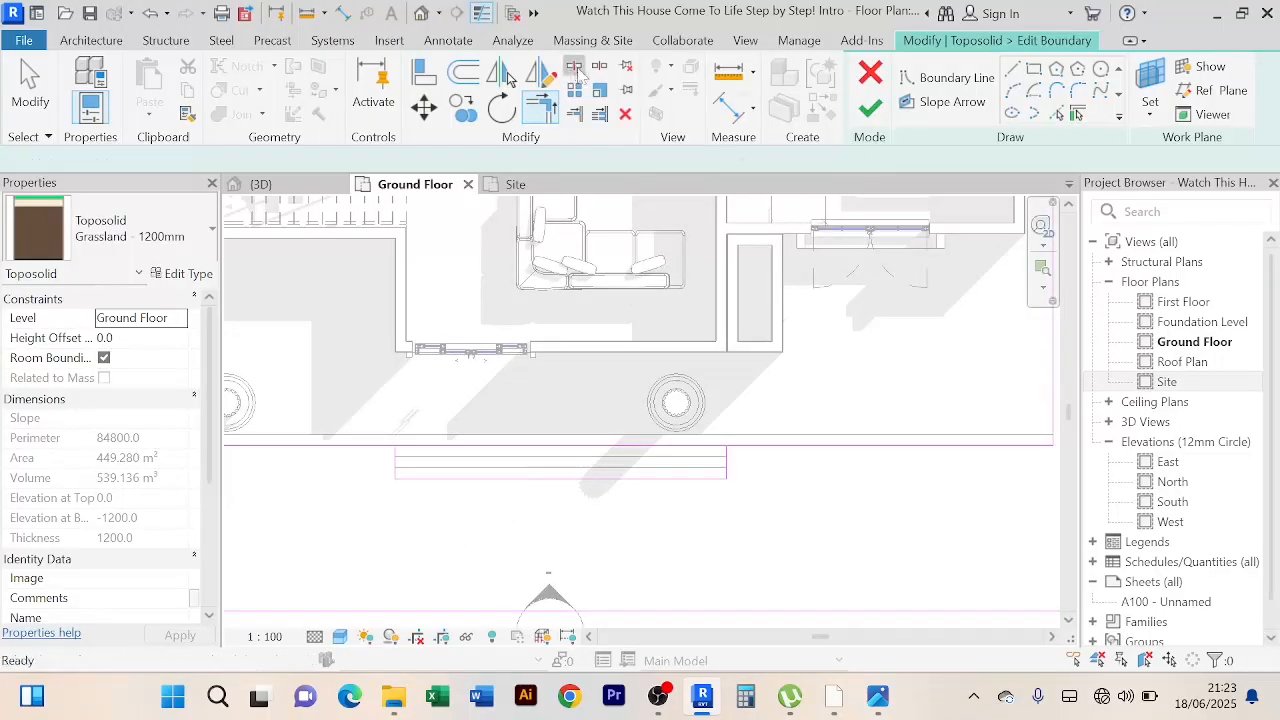
{"action": "left_click", "coordinate": [541, 446]}
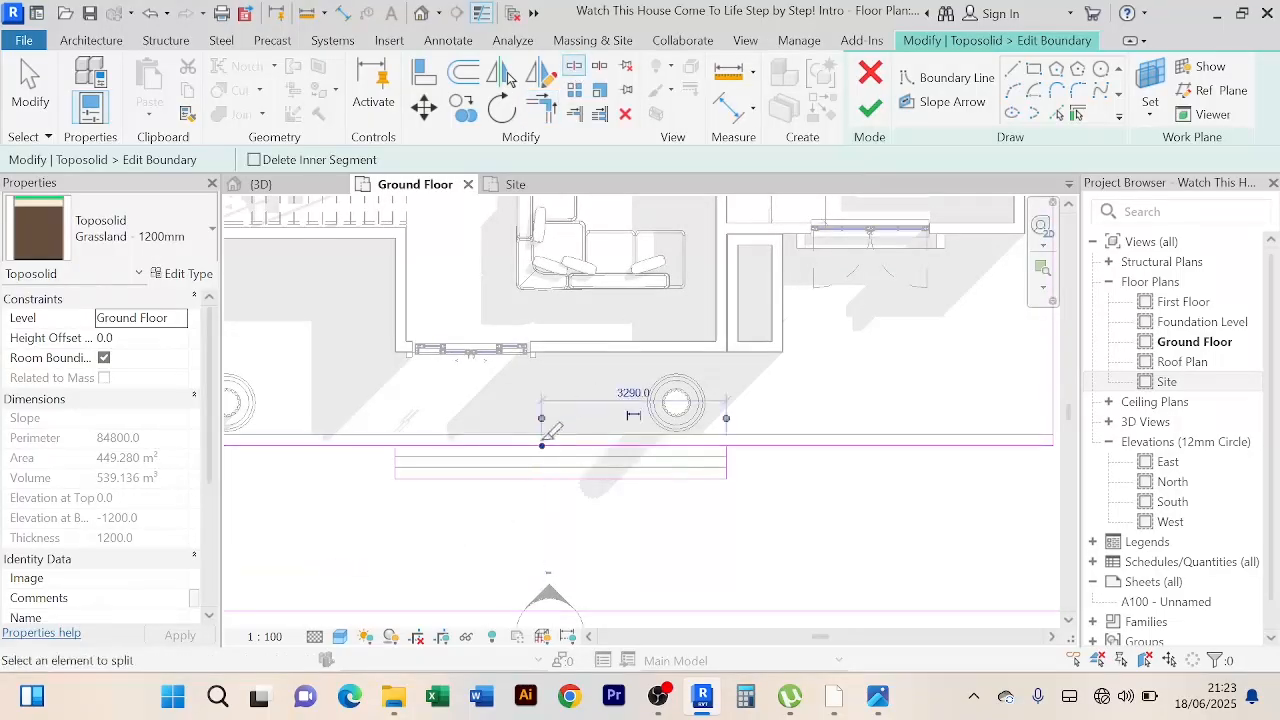
{"action": "left_click", "coordinate": [540, 103]}
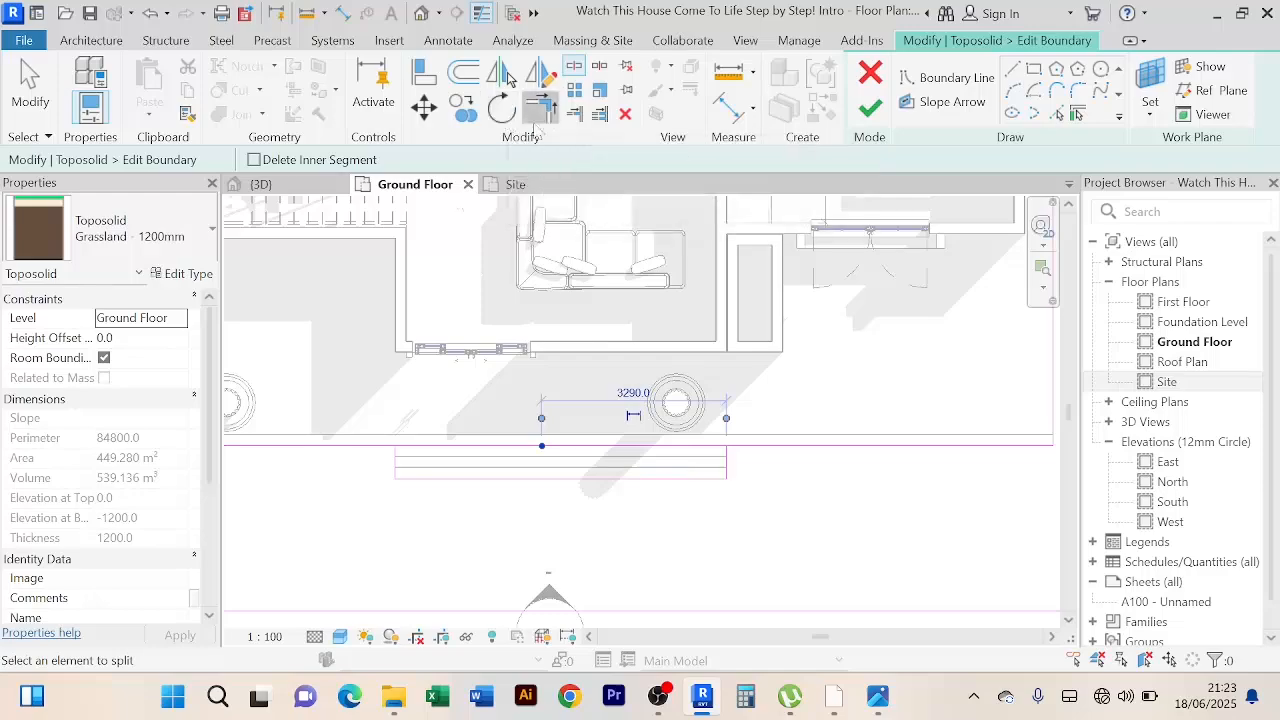
{"action": "left_click", "coordinate": [369, 447]}
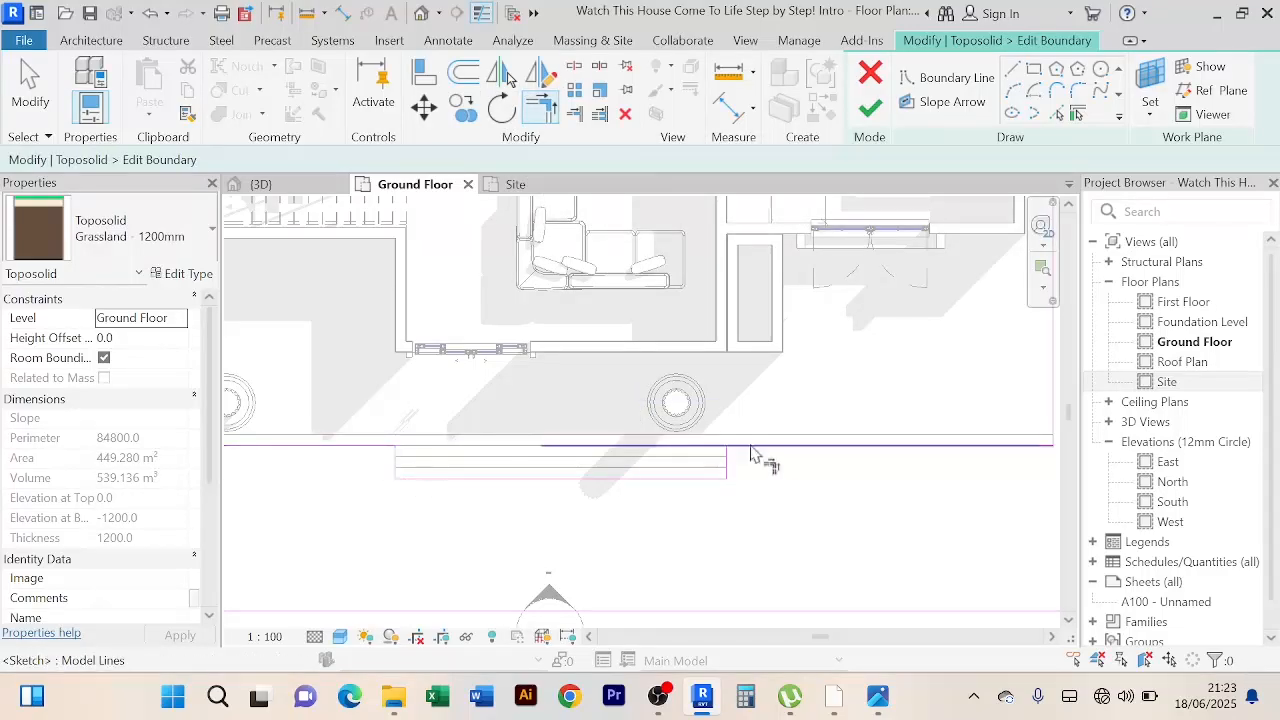
{"action": "scroll", "coordinate": [735, 477], "scroll_direction": "down", "scroll_amount": 3}
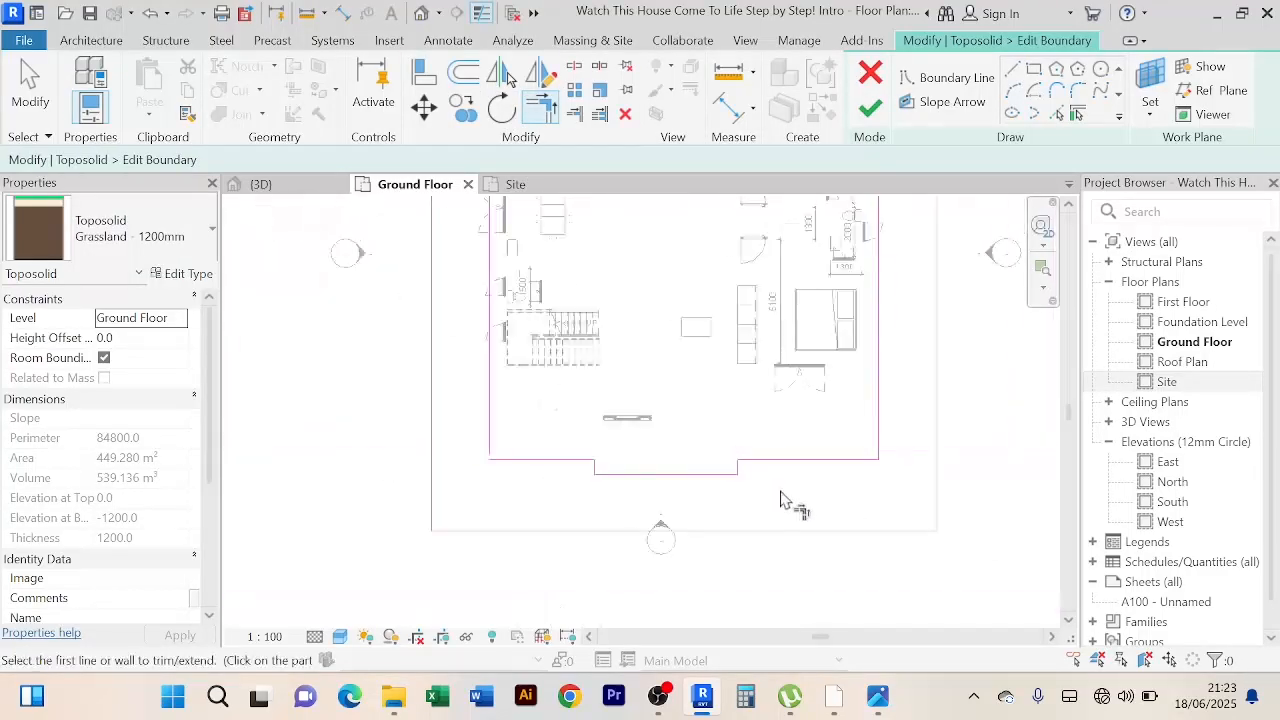
Step: Trim and extend the inner boundary's left side line and front line to a corner at the slab's front-left
{"action": "scroll", "coordinate": [794, 500], "scroll_direction": "up", "scroll_amount": 2}
{"action": "scroll", "coordinate": [557, 480], "scroll_direction": "up", "scroll_amount": 2}
{"action": "left_click", "coordinate": [524, 446]}
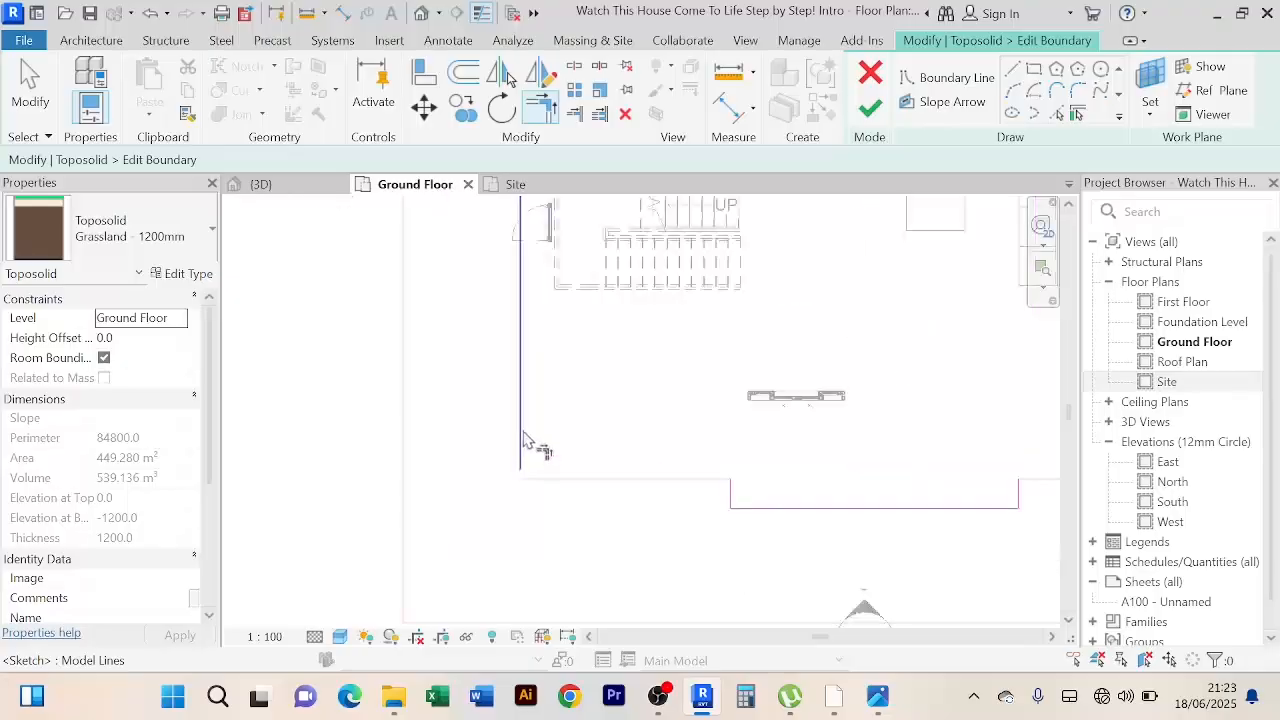
{"action": "scroll", "coordinate": [549, 476], "scroll_direction": "up", "scroll_amount": 2}
{"action": "left_click", "coordinate": [557, 484]}
{"action": "scroll", "coordinate": [590, 505], "scroll_direction": "down", "scroll_amount": 4}
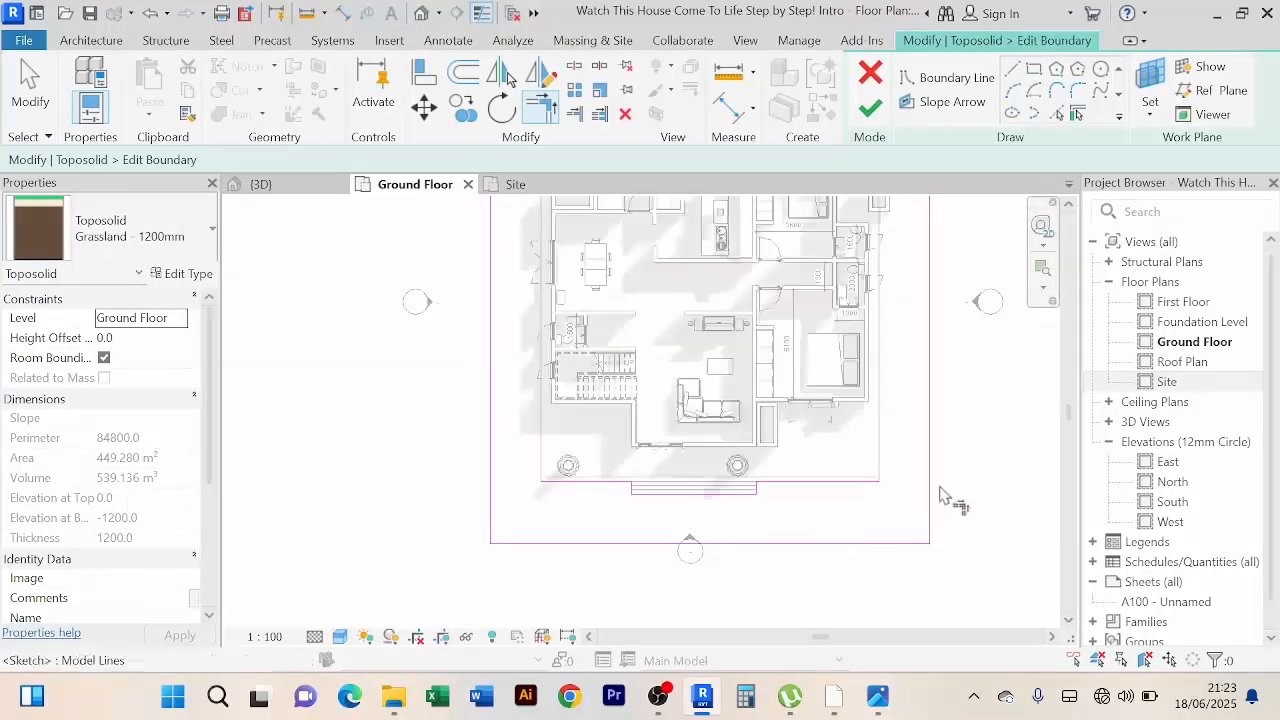
Step: Finish the grassland toposolid's boundary edit, open the 3D view and deselect the toposolid
{"action": "scroll", "coordinate": [946, 494], "scroll_direction": "down", "scroll_amount": 3}
{"action": "left_click", "coordinate": [870, 110]}
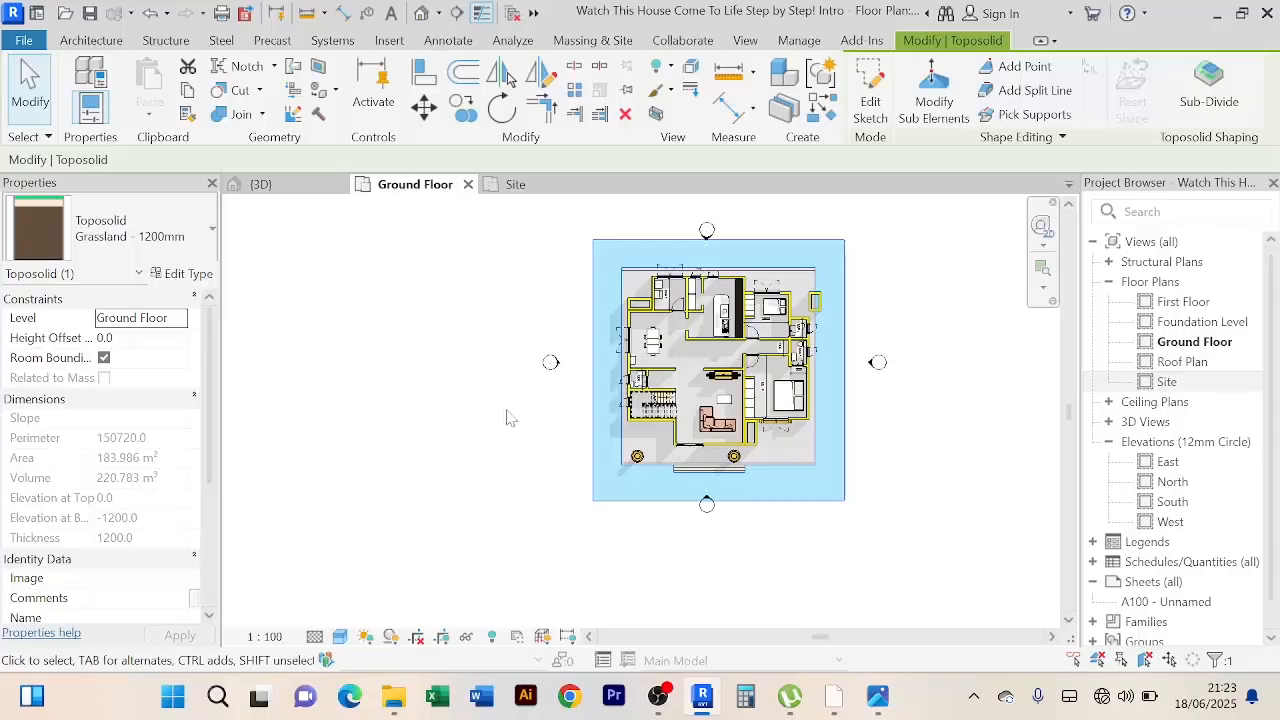
{"action": "middle_click_drag", "start_coordinate": [515, 404], "coordinate": [449, 394]}
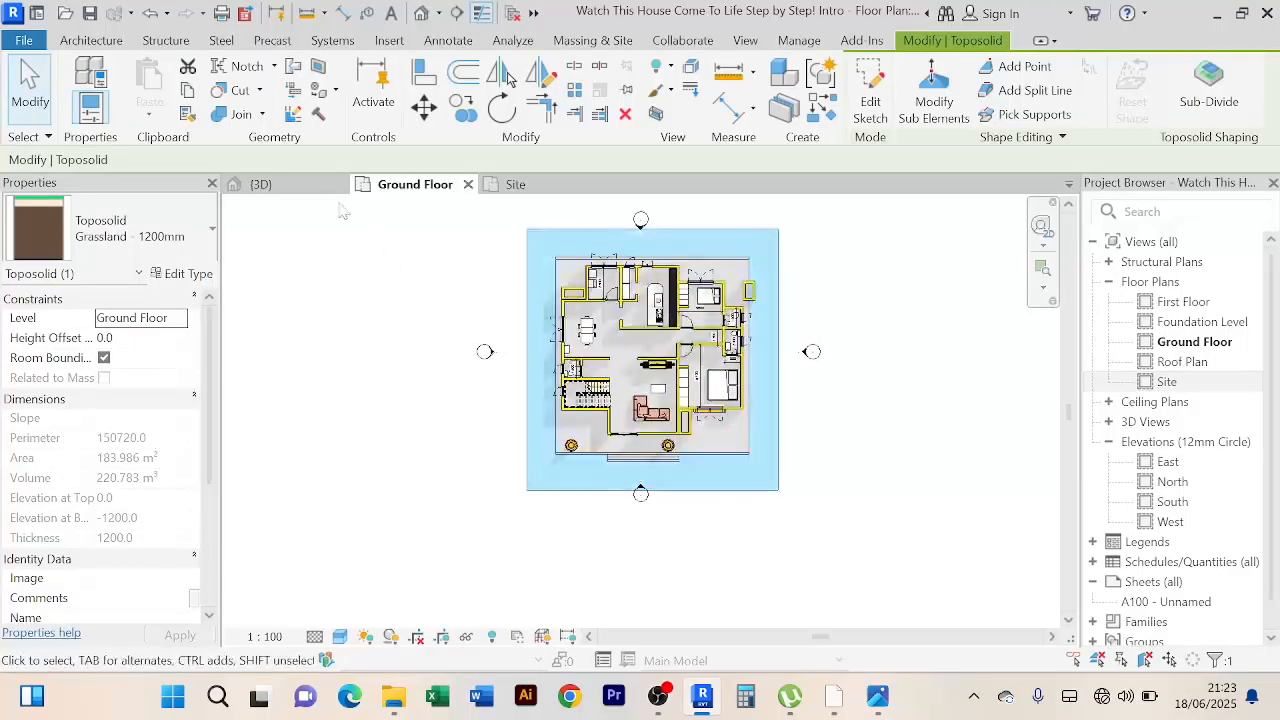
{"action": "left_click", "coordinate": [300, 186]}
{"action": "left_click", "coordinate": [783, 508]}
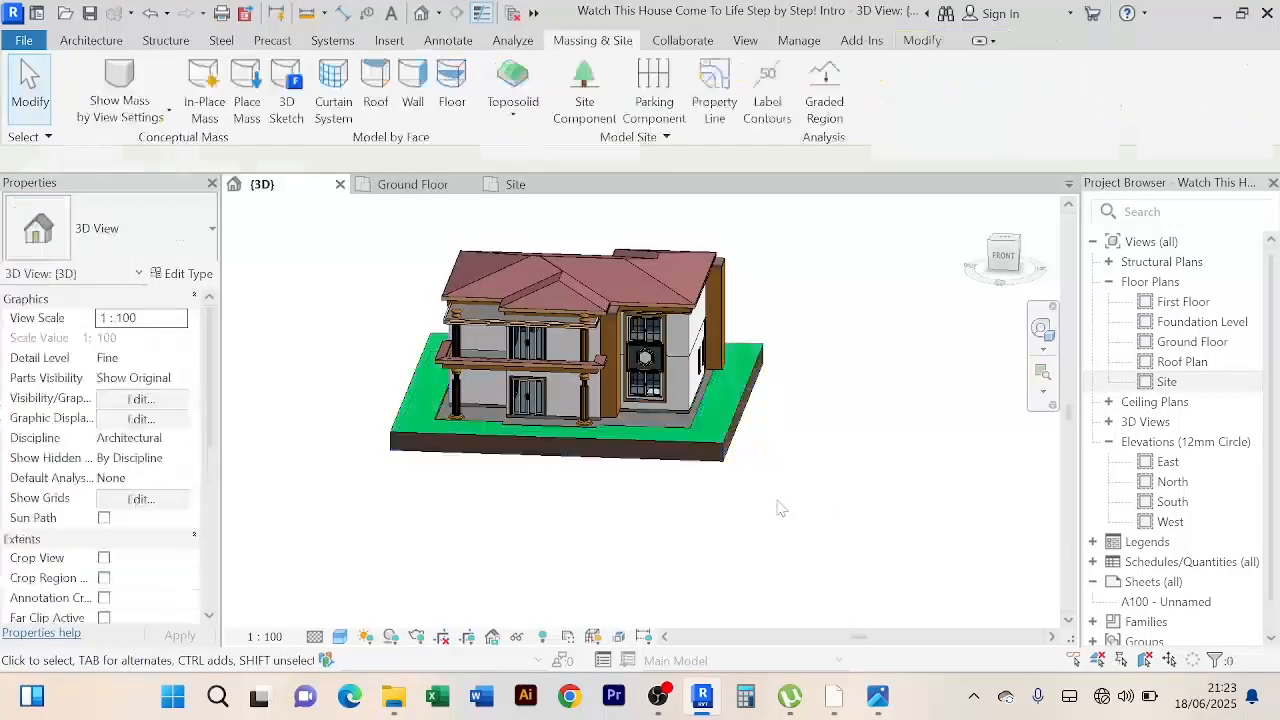
Step: Examine in 3D how the toposolid cutout meets the porch slab edge and the front steps
{"action": "scroll", "coordinate": [780, 506], "scroll_direction": "up", "scroll_amount": 2}
{"action": "scroll", "coordinate": [776, 505], "scroll_direction": "down", "scroll_amount": 1}
{"action": "middle_click_drag", "start_coordinate": [776, 505], "coordinate": [800, 602], "text": "shift"}
{"action": "scroll", "coordinate": [553, 475], "scroll_direction": "up", "scroll_amount": 3}
{"action": "scroll", "coordinate": [584, 468], "scroll_direction": "down", "scroll_amount": 3}
{"action": "middle_click_drag", "start_coordinate": [666, 456], "coordinate": [491, 297], "text": "shift"}
{"action": "scroll", "coordinate": [508, 438], "scroll_direction": "up", "scroll_amount": 4}
{"action": "scroll", "coordinate": [508, 434], "scroll_direction": "down", "scroll_amount": 3}
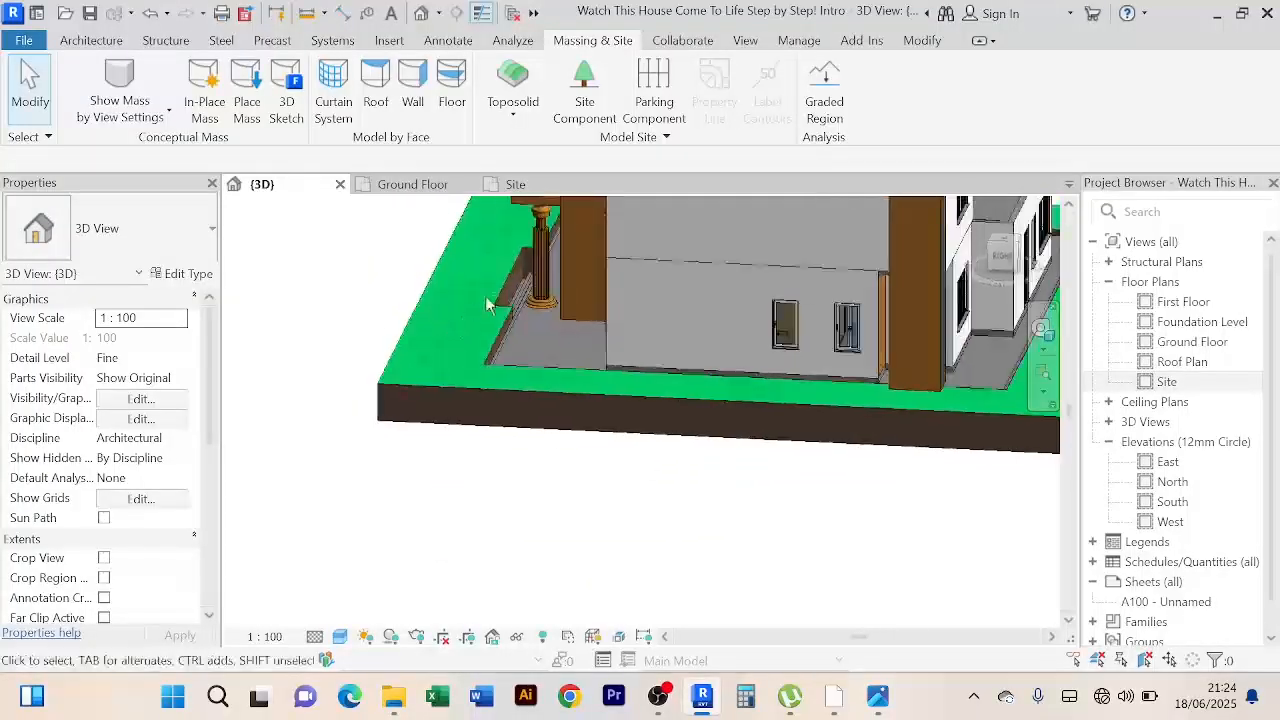
{"action": "scroll", "coordinate": [491, 297], "scroll_direction": "up", "scroll_amount": 6}
{"action": "scroll", "coordinate": [643, 393], "scroll_direction": "down", "scroll_amount": 5}
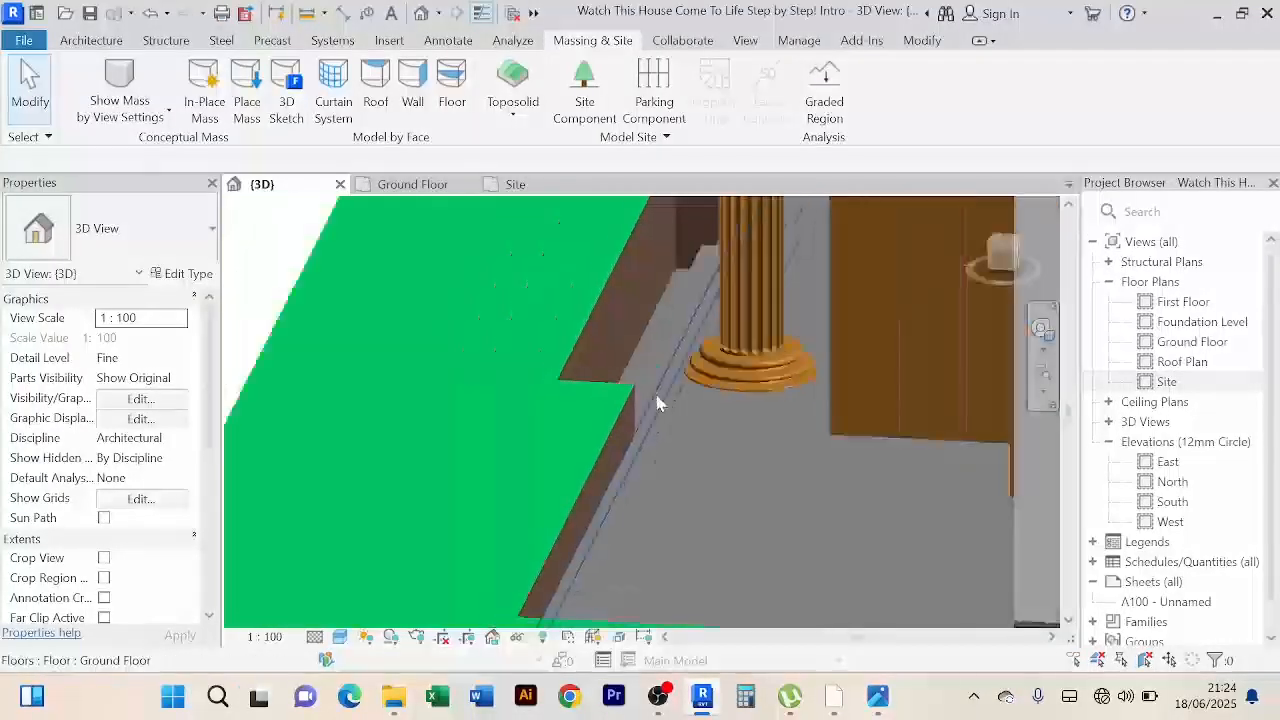
{"action": "middle_click_drag", "start_coordinate": [643, 393], "coordinate": [645, 452], "text": "shift"}
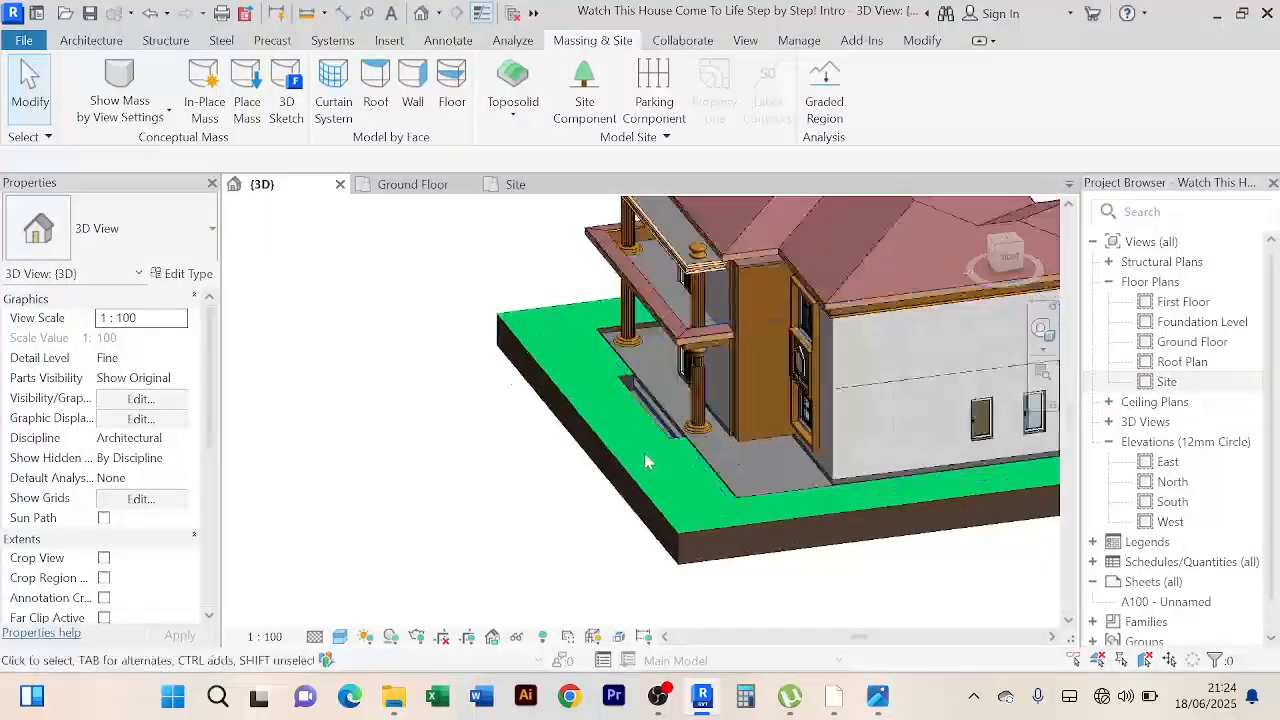
{"action": "scroll", "coordinate": [637, 445], "scroll_direction": "up", "scroll_amount": 5}
{"action": "scroll", "coordinate": [635, 448], "scroll_direction": "down", "scroll_amount": 4}
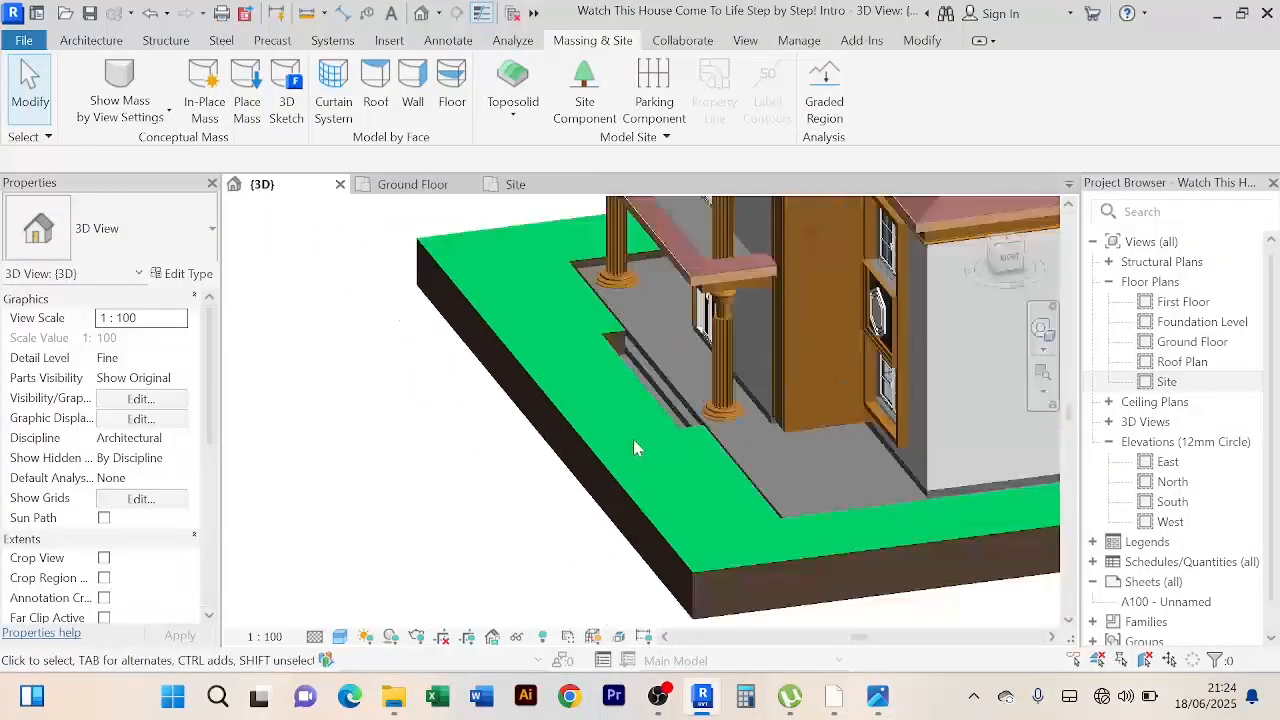
{"action": "scroll", "coordinate": [633, 448], "scroll_direction": "up", "scroll_amount": 1}
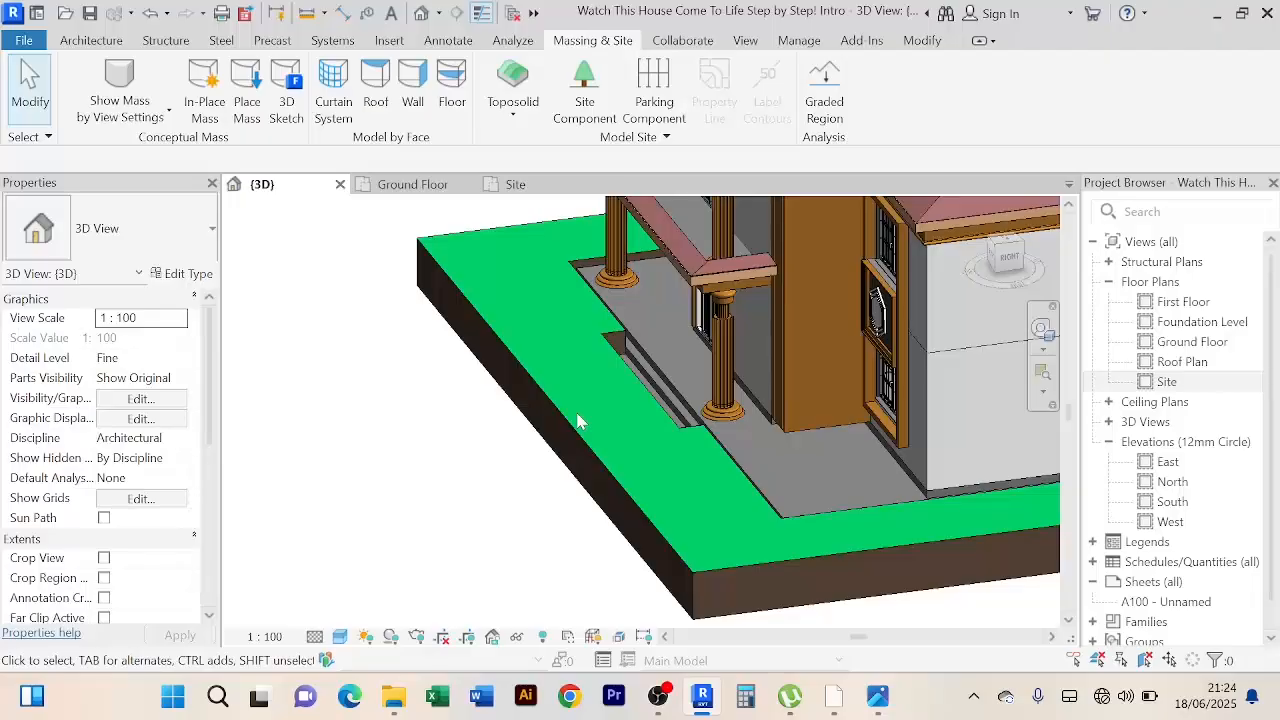
Step: Inspect the toposolid's surface level against the porch steps and slab from the front and right side of the house
{"action": "scroll", "coordinate": [517, 451], "scroll_direction": "down", "scroll_amount": 5}
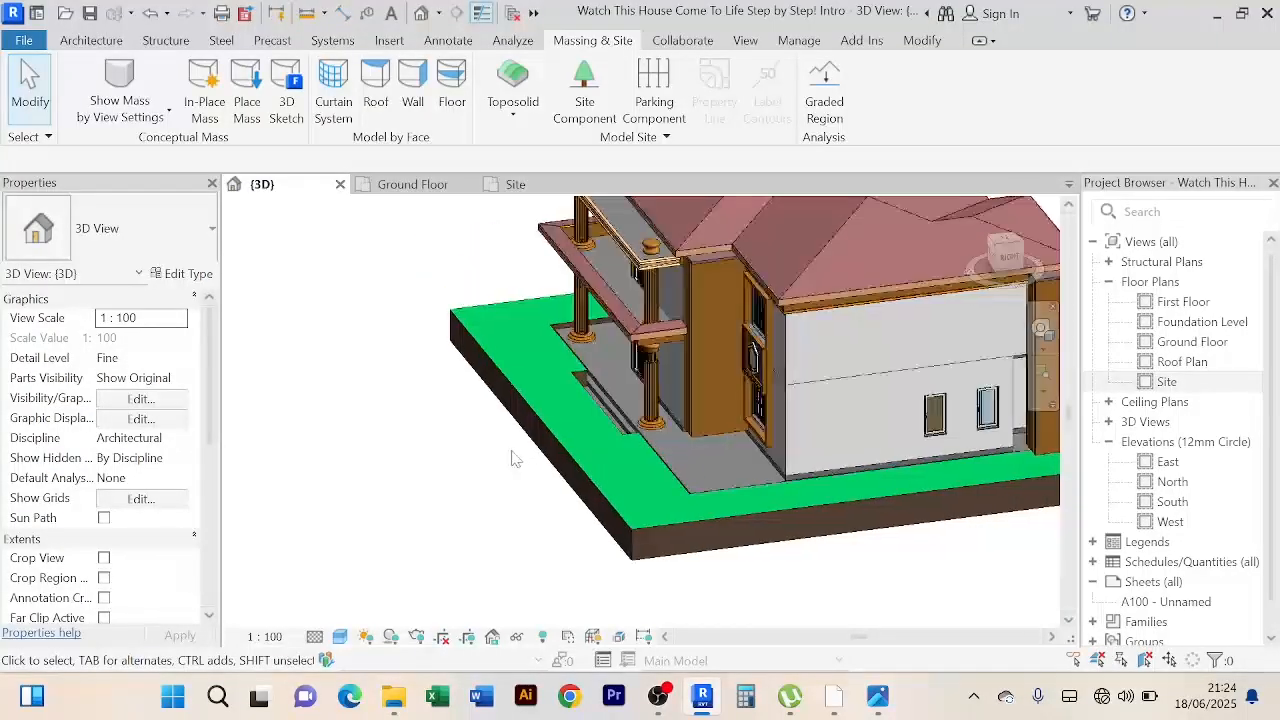
{"action": "middle_click_drag", "start_coordinate": [514, 457], "coordinate": [460, 465], "text": "shift"}
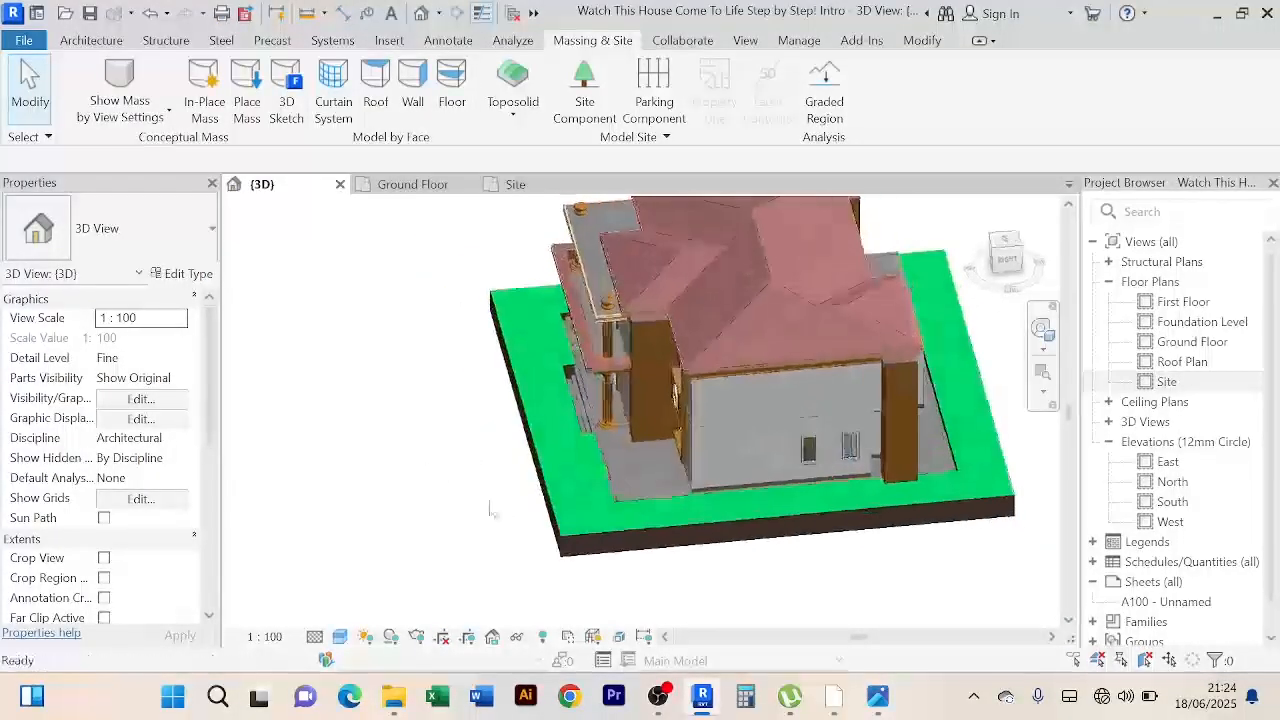
{"action": "scroll", "coordinate": [540, 400], "scroll_direction": "up", "scroll_amount": 6}
{"action": "scroll", "coordinate": [540, 400], "scroll_direction": "down", "scroll_amount": 2}
{"action": "middle_click_drag", "start_coordinate": [540, 400], "coordinate": [600, 428], "text": "shift"}
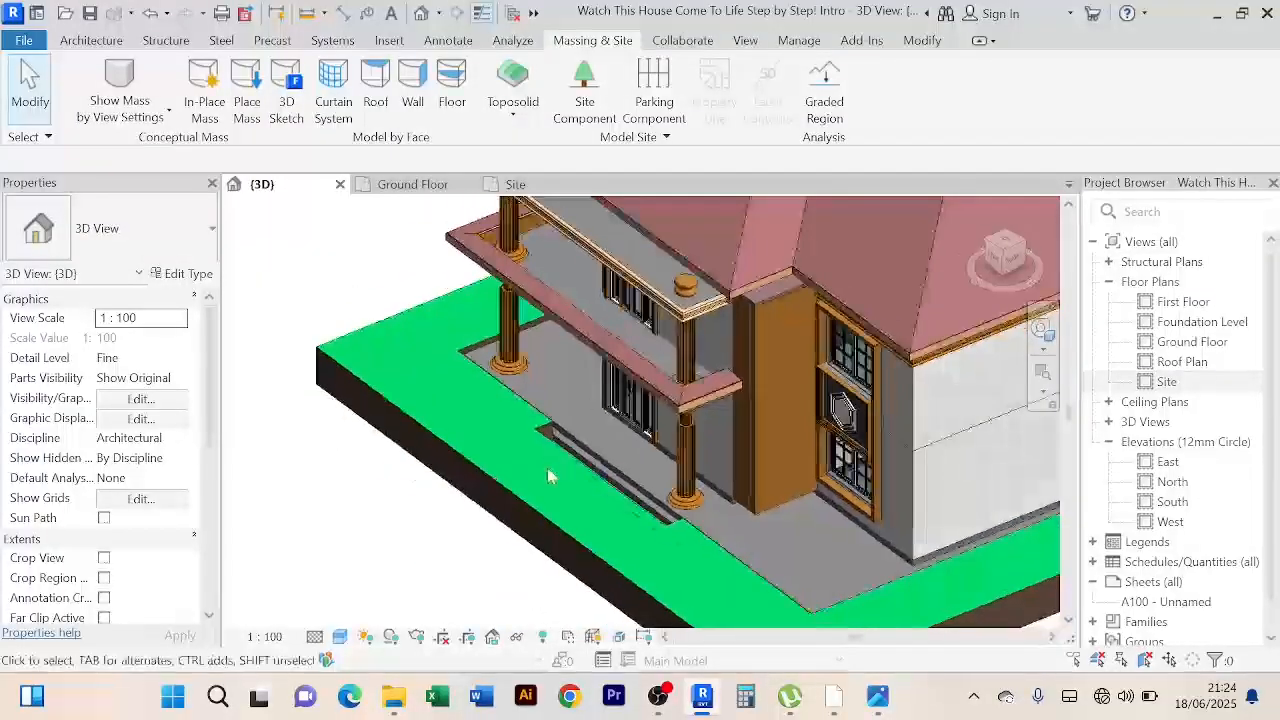
{"action": "scroll", "coordinate": [547, 467], "scroll_direction": "up", "scroll_amount": 3}
{"action": "scroll", "coordinate": [546, 468], "scroll_direction": "down", "scroll_amount": 3}
{"action": "scroll", "coordinate": [545, 472], "scroll_direction": "up", "scroll_amount": 3}
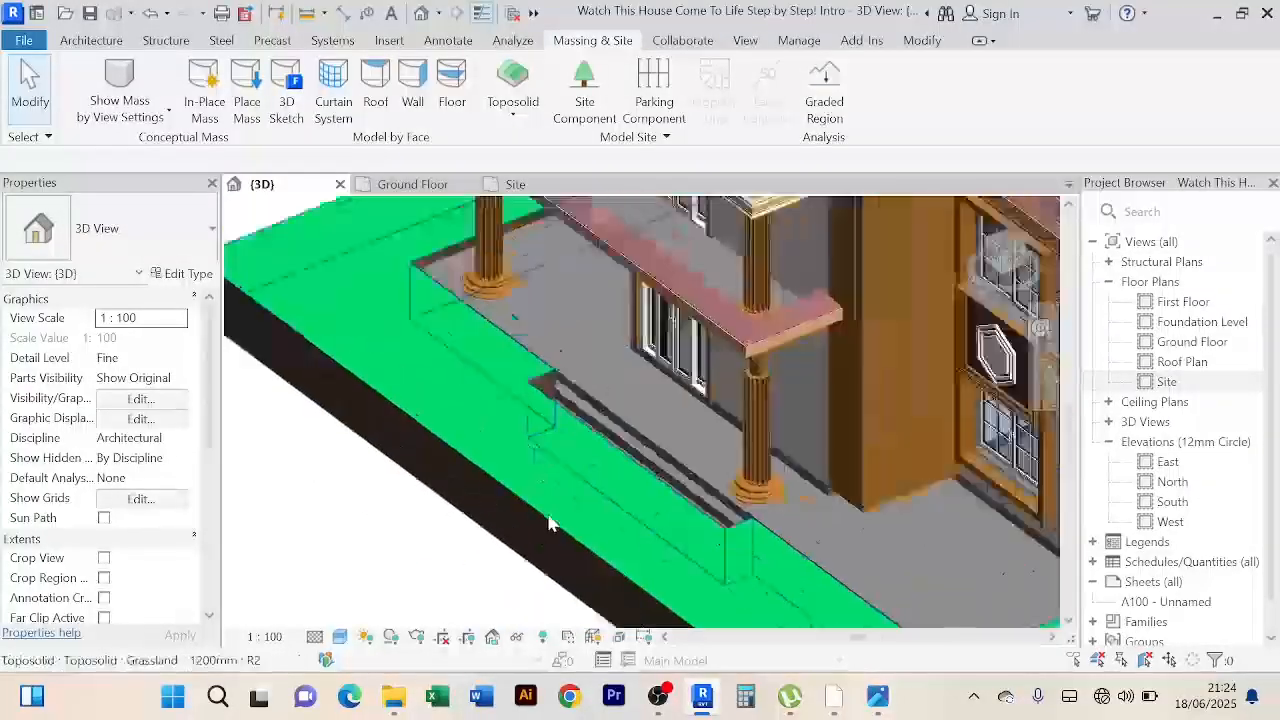
{"action": "scroll", "coordinate": [548, 517], "scroll_direction": "down", "scroll_amount": 3}
{"action": "scroll", "coordinate": [548, 517], "scroll_direction": "down", "scroll_amount": 4}
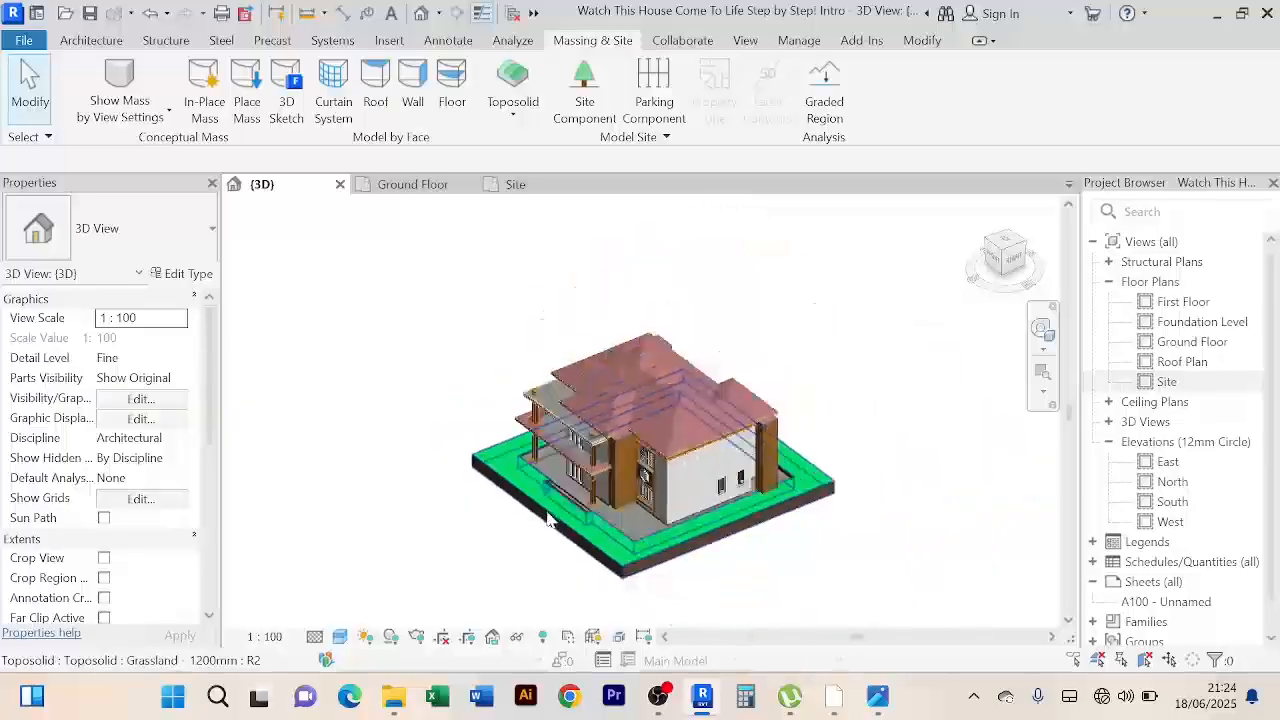
{"action": "scroll", "coordinate": [547, 515], "scroll_direction": "up", "scroll_amount": 6}
{"action": "scroll", "coordinate": [548, 514], "scroll_direction": "up", "scroll_amount": 1}
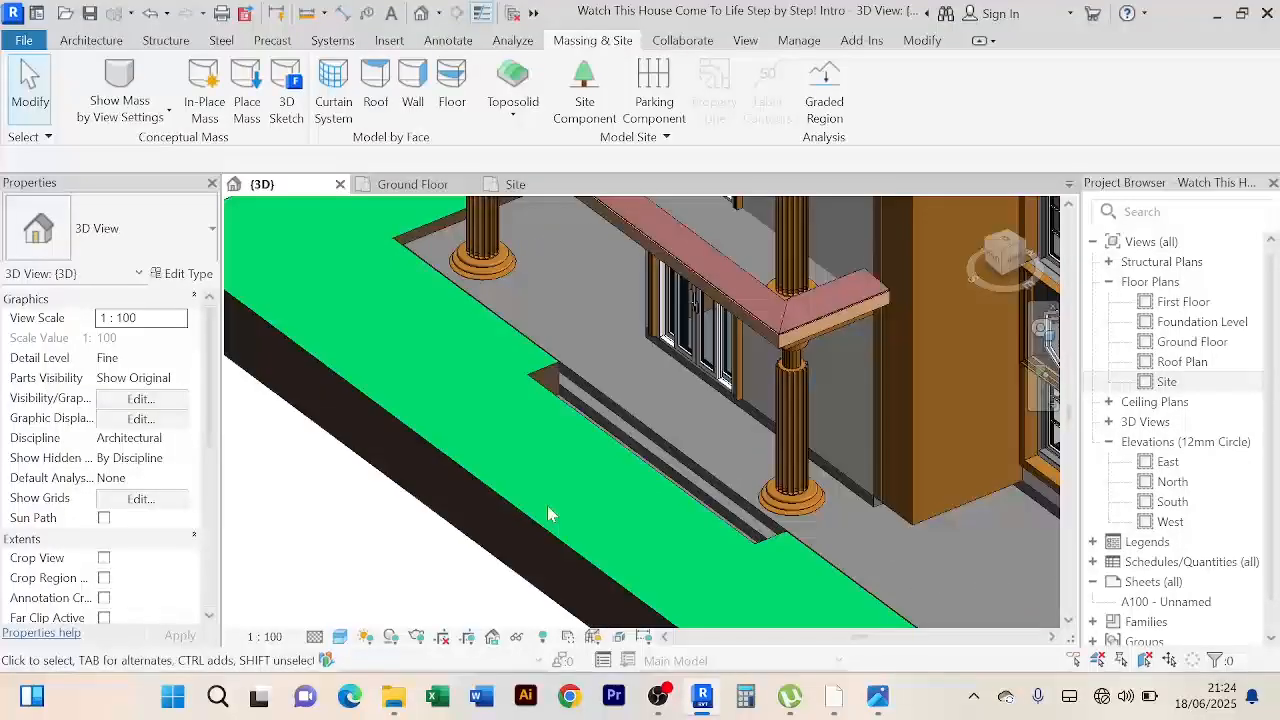
{"action": "scroll", "coordinate": [547, 511], "scroll_direction": "down", "scroll_amount": 4}
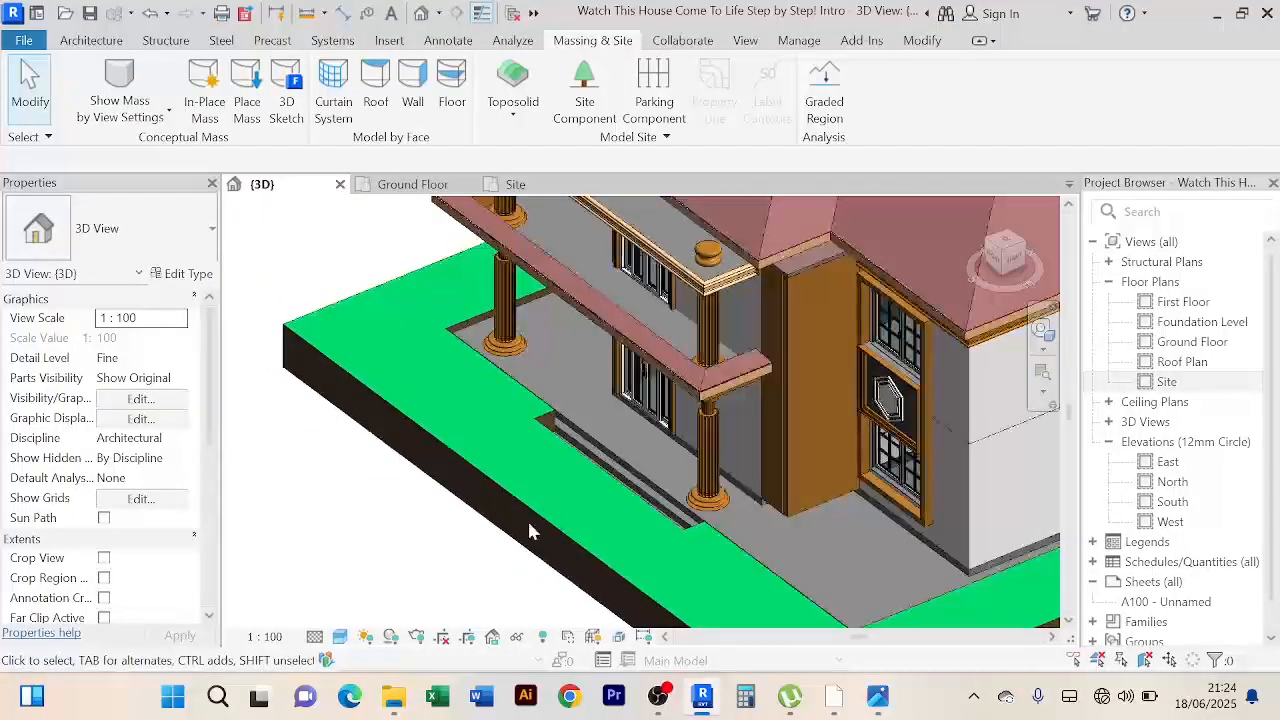
{"action": "scroll", "coordinate": [531, 510], "scroll_direction": "up", "scroll_amount": 2}
{"action": "left_click", "coordinate": [532, 512]}
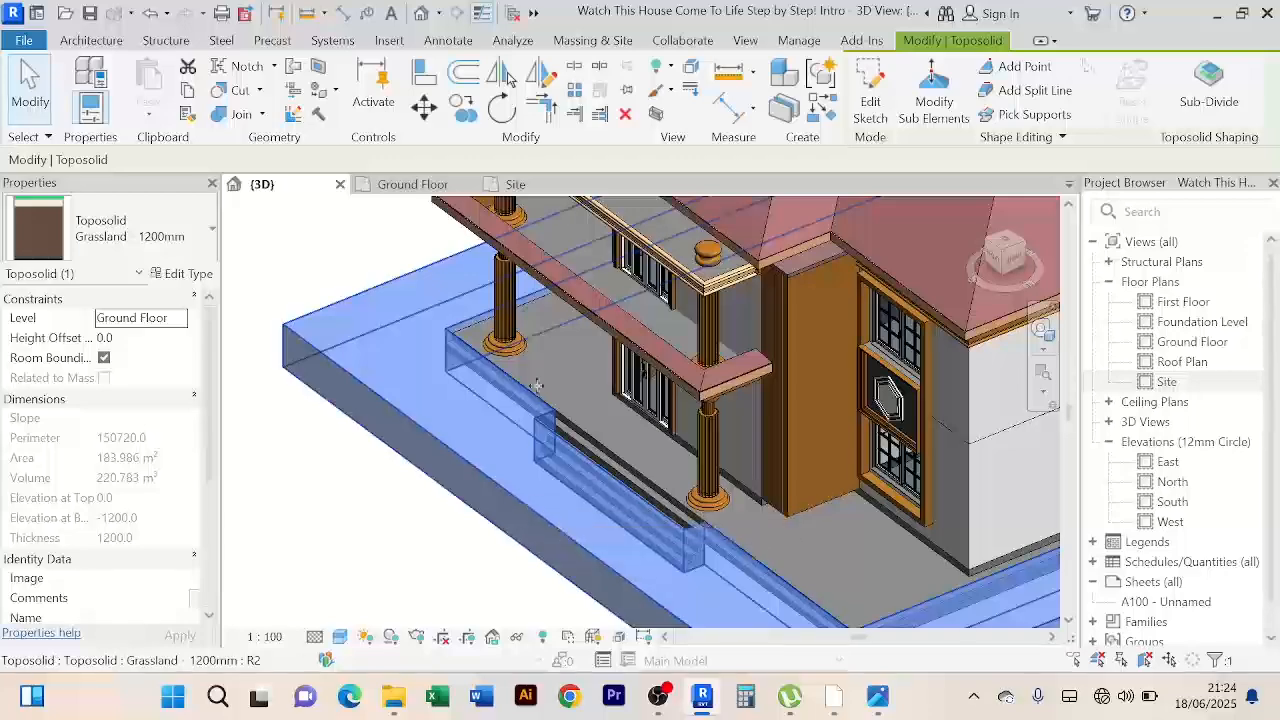
{"action": "scroll", "coordinate": [532, 508], "scroll_direction": "up", "scroll_amount": 4}
{"action": "scroll", "coordinate": [514, 394], "scroll_direction": "down", "scroll_amount": 4}
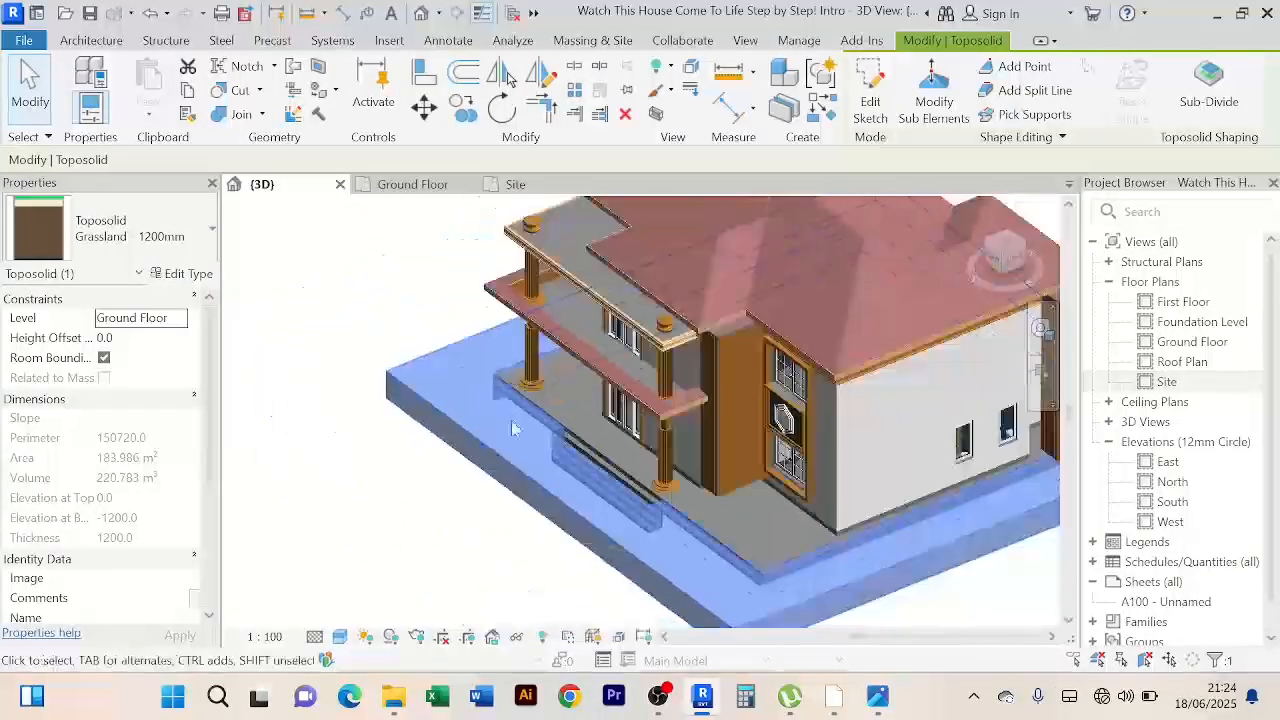
{"action": "middle_click_drag", "start_coordinate": [486, 556], "coordinate": [404, 475]}
{"action": "left_click", "coordinate": [866, 597]}
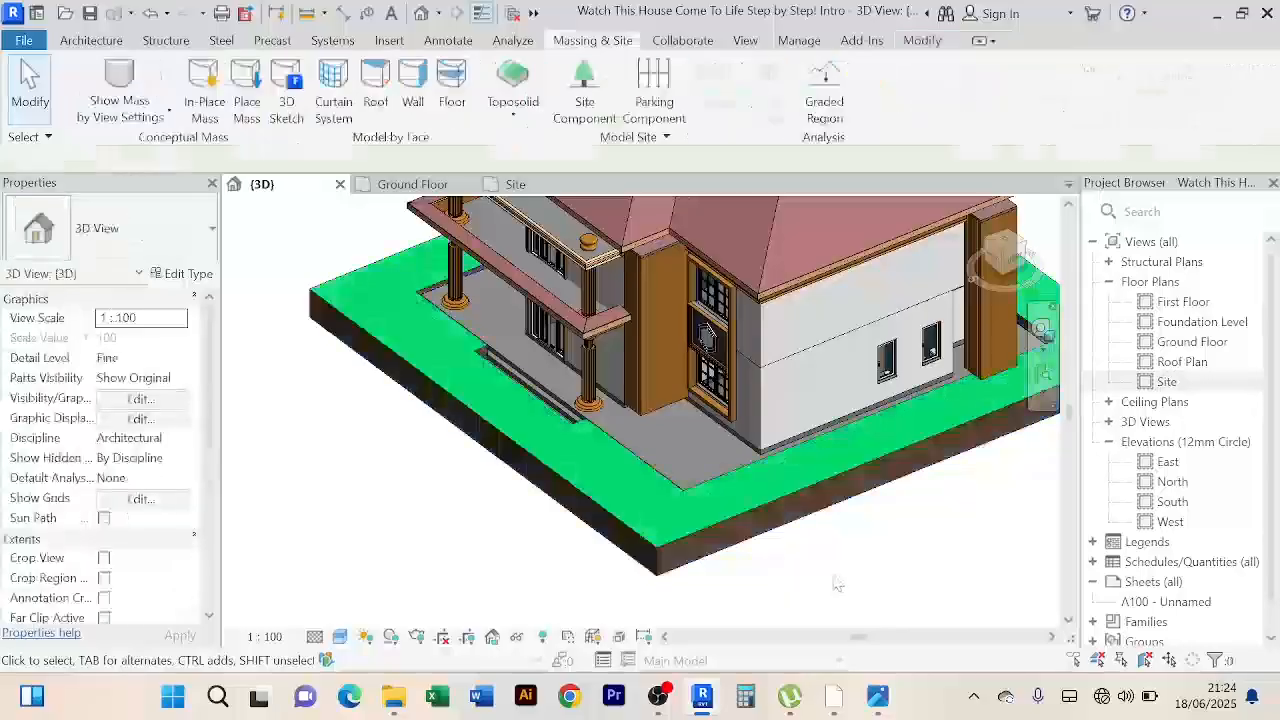
{"action": "scroll", "coordinate": [835, 578], "scroll_direction": "up", "scroll_amount": 2}
{"action": "middle_click_drag", "start_coordinate": [831, 574], "coordinate": [765, 565], "text": "shift"}
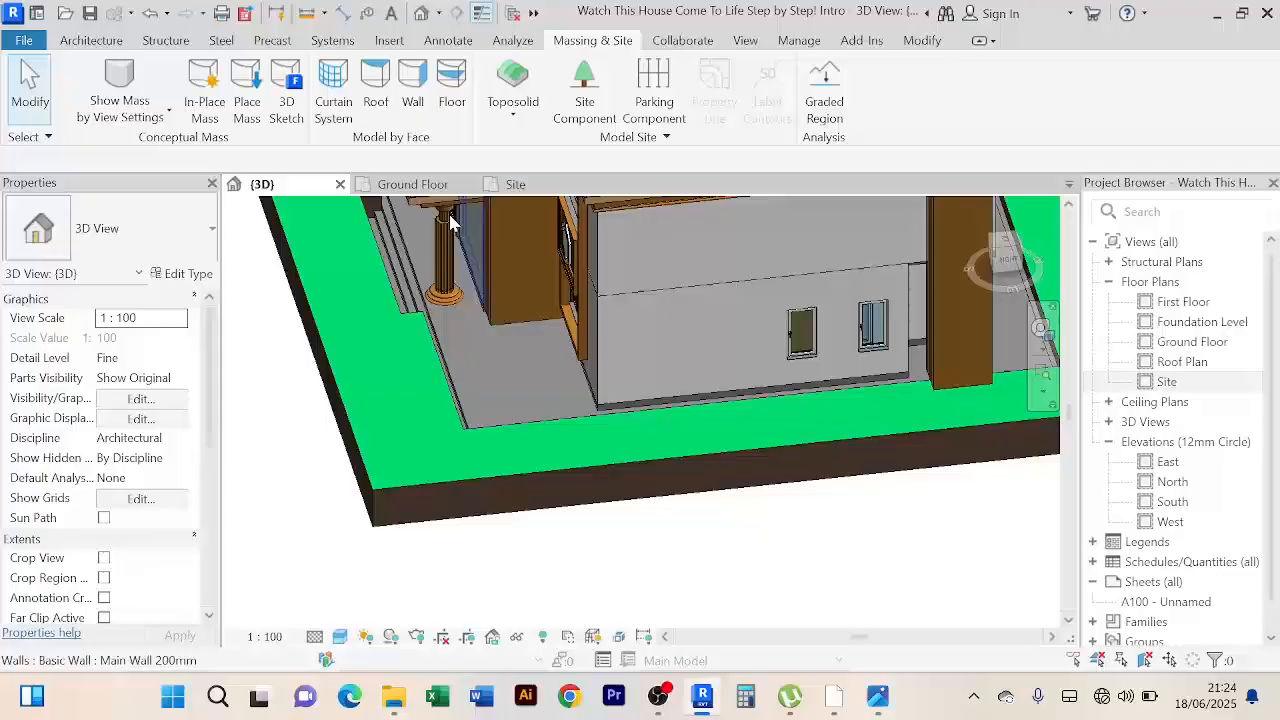
{"action": "left_click", "coordinate": [97, 40]}
{"action": "left_click", "coordinate": [426, 486]}
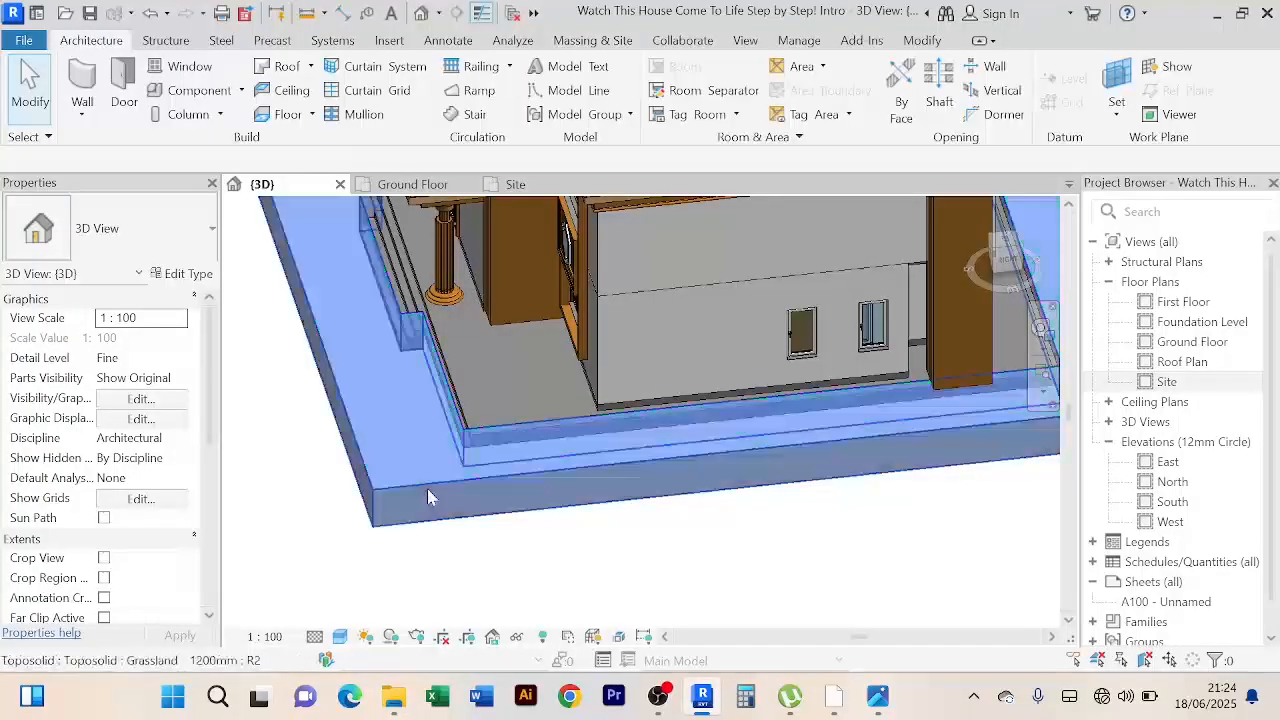
{"action": "left_click", "coordinate": [420, 78]}
{"action": "scroll", "coordinate": [497, 382], "scroll_direction": "up", "scroll_amount": 5}
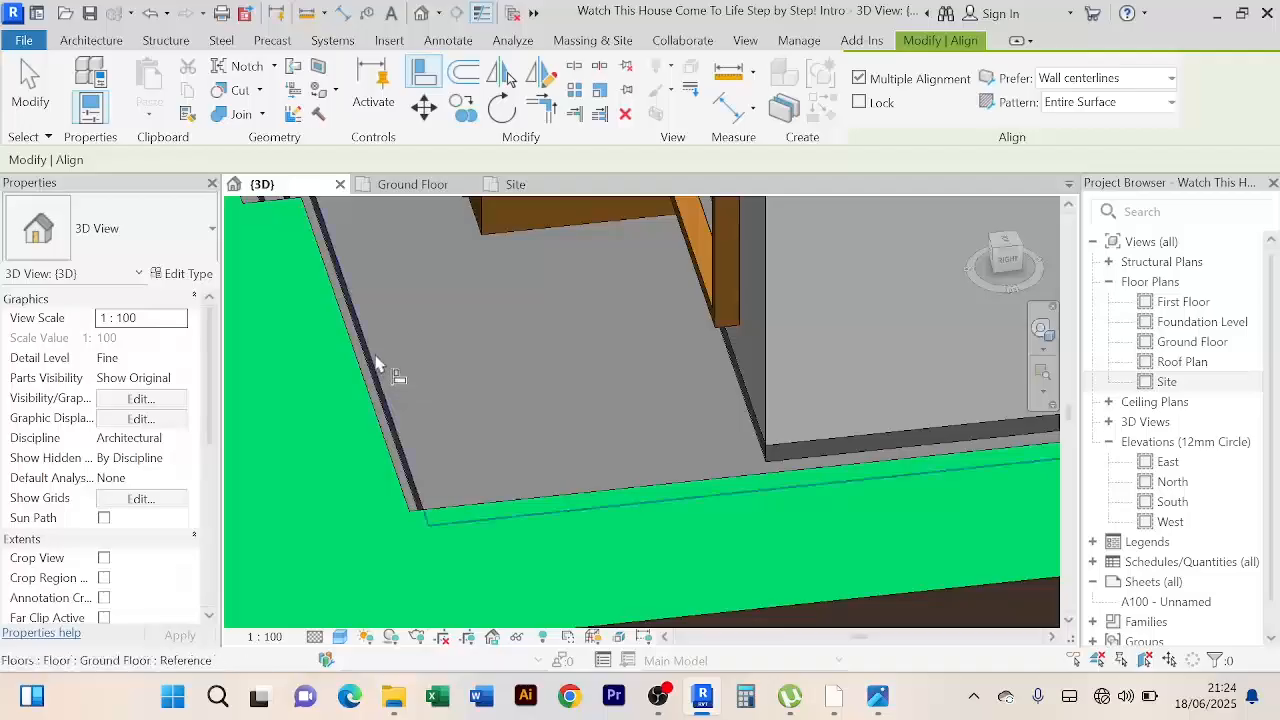
{"action": "left_click", "coordinate": [381, 367]}
{"action": "scroll", "coordinate": [380, 366], "scroll_direction": "down", "scroll_amount": 3}
{"action": "scroll", "coordinate": [343, 428], "scroll_direction": "down", "scroll_amount": 2}
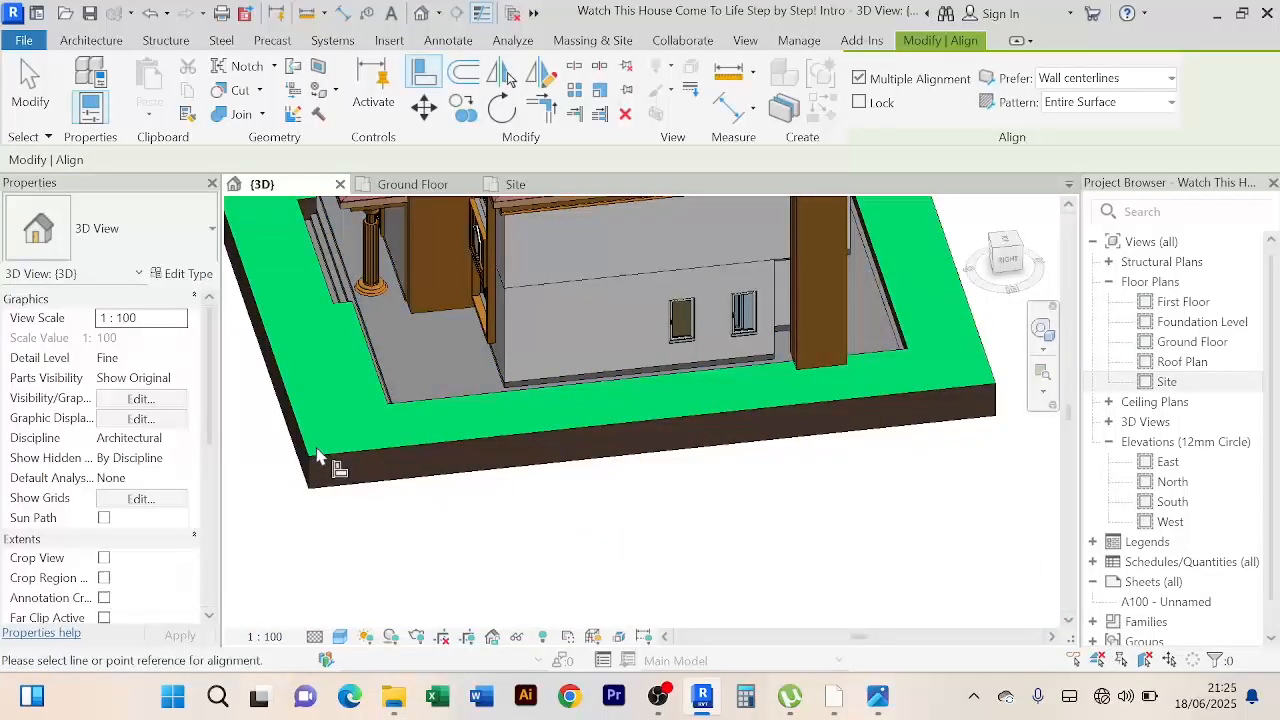
{"action": "left_click", "coordinate": [316, 458]}
{"action": "scroll", "coordinate": [381, 502], "scroll_direction": "down", "scroll_amount": 2}
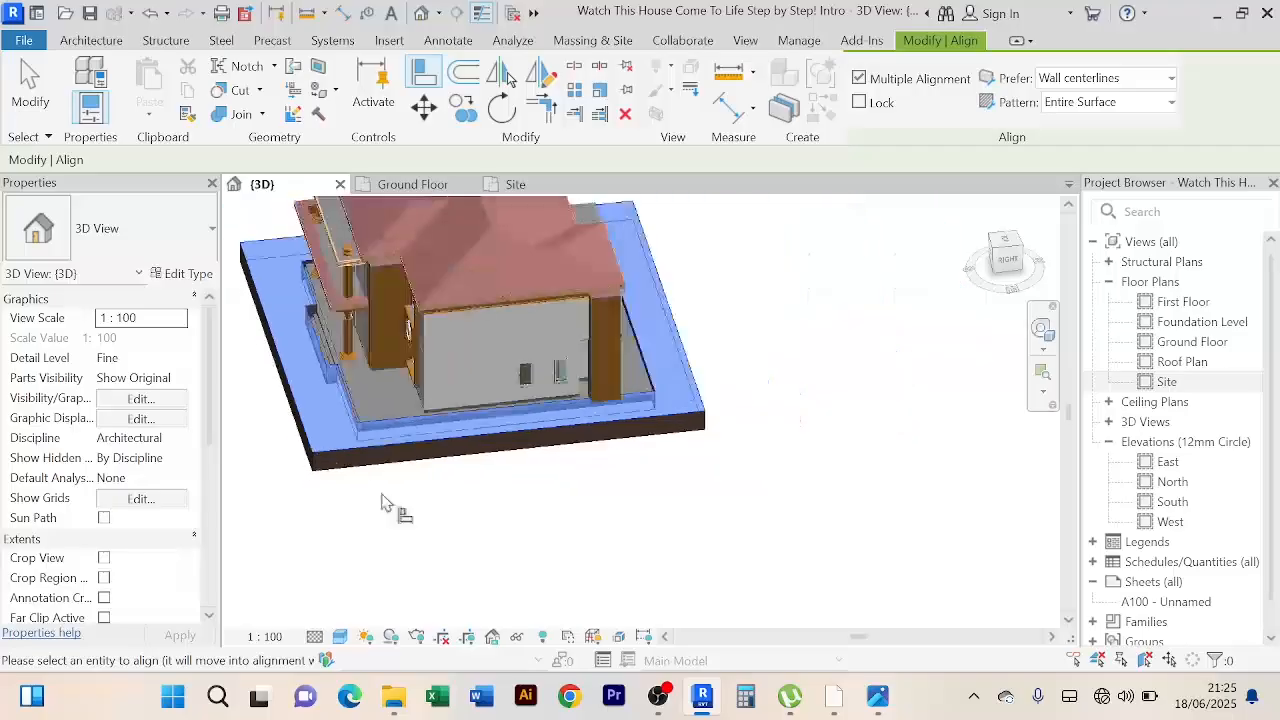
{"action": "key", "text": "Escape"}
{"action": "scroll", "coordinate": [395, 410], "scroll_direction": "up", "scroll_amount": 3}
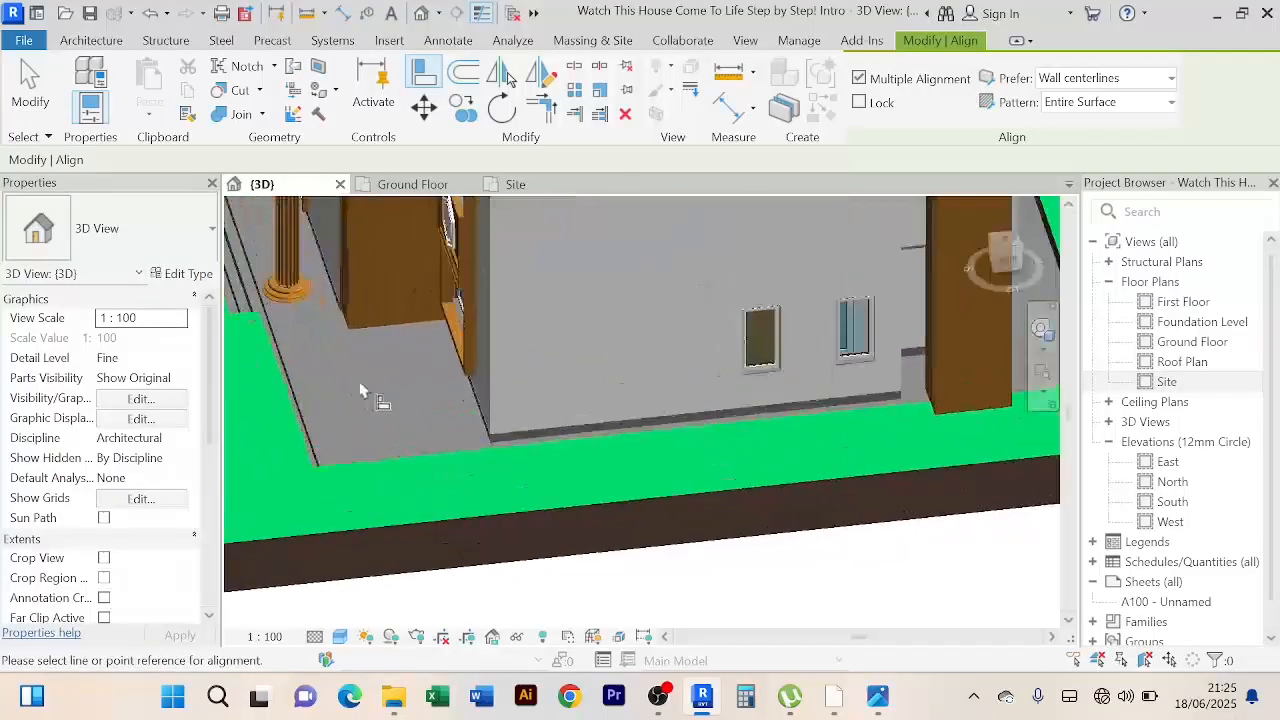
{"action": "scroll", "coordinate": [350, 371], "scroll_direction": "down", "scroll_amount": 1}
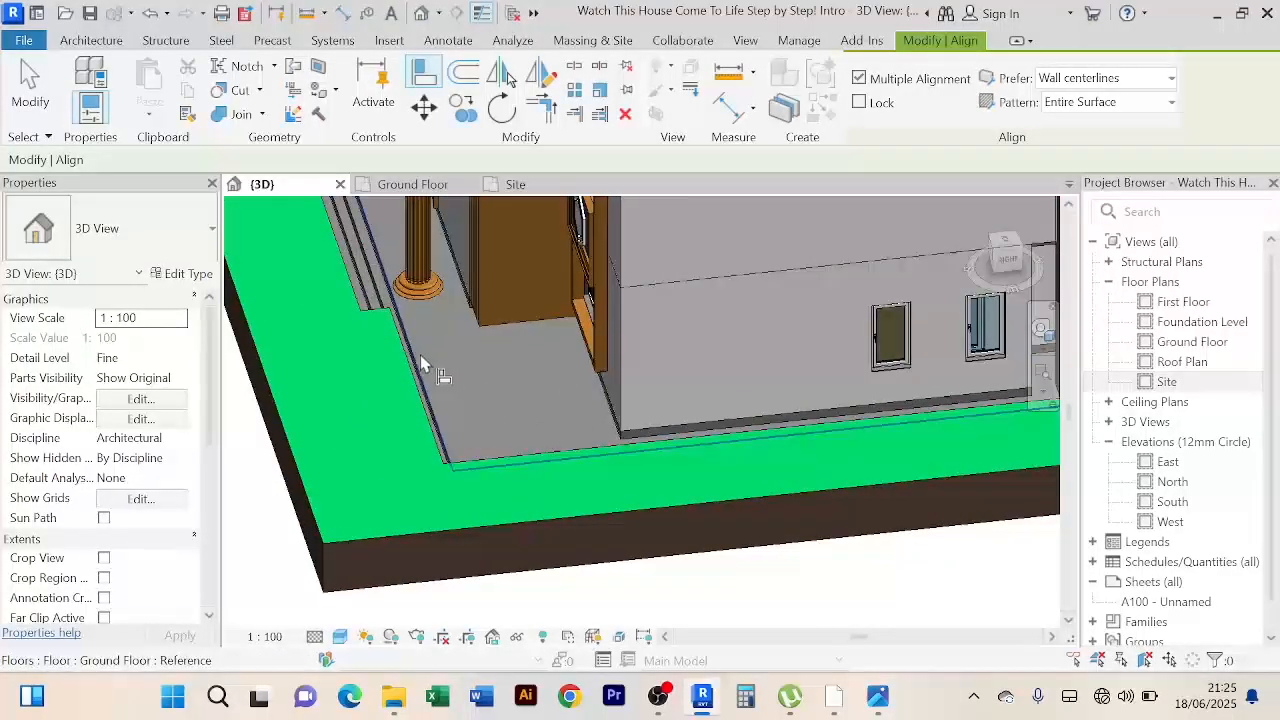
{"action": "left_click", "coordinate": [422, 365]}
{"action": "scroll", "coordinate": [345, 412], "scroll_direction": "down", "scroll_amount": 3}
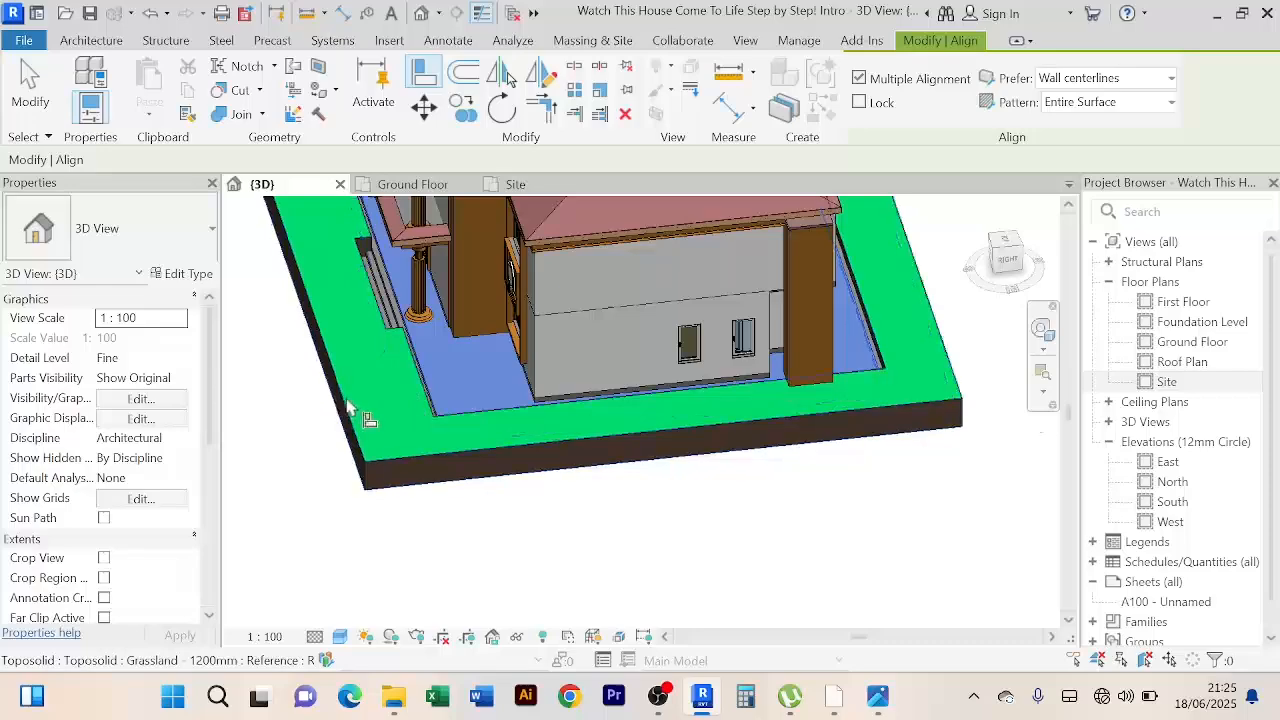
{"action": "scroll", "coordinate": [348, 407], "scroll_direction": "up", "scroll_amount": 3}
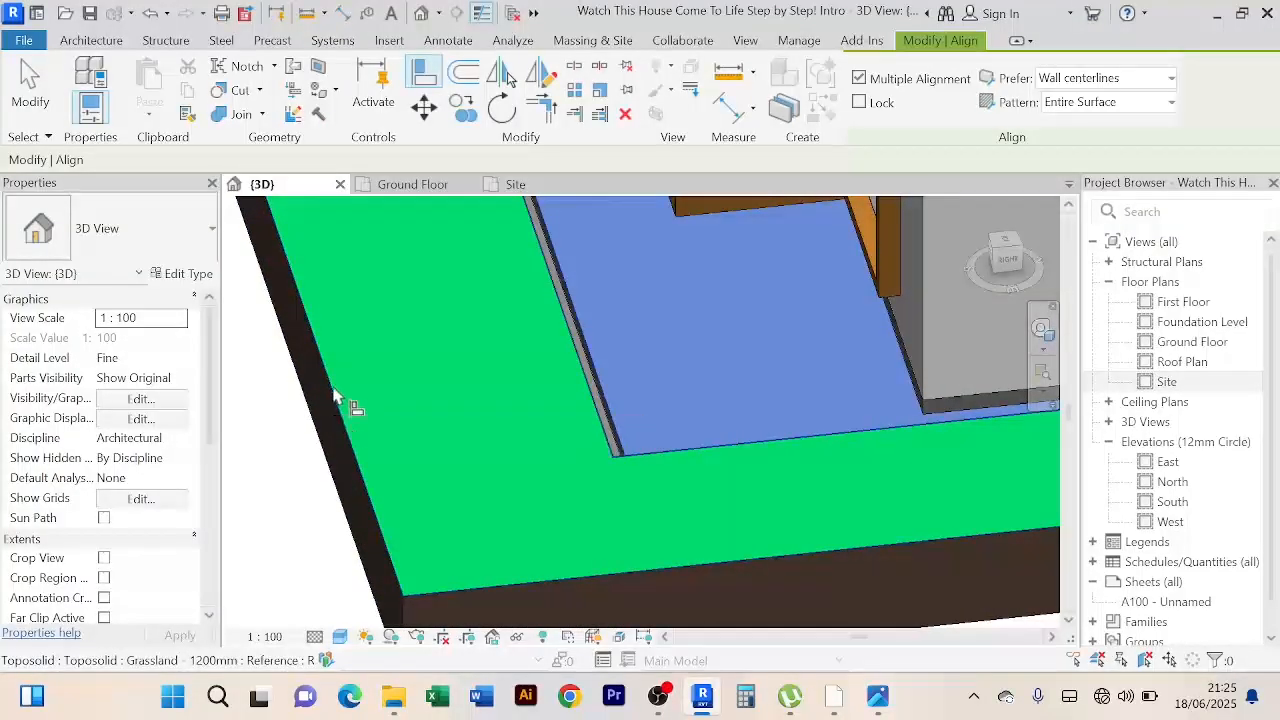
{"action": "scroll", "coordinate": [335, 395], "scroll_direction": "down", "scroll_amount": 5}
{"action": "right_click", "coordinate": [690, 515]}
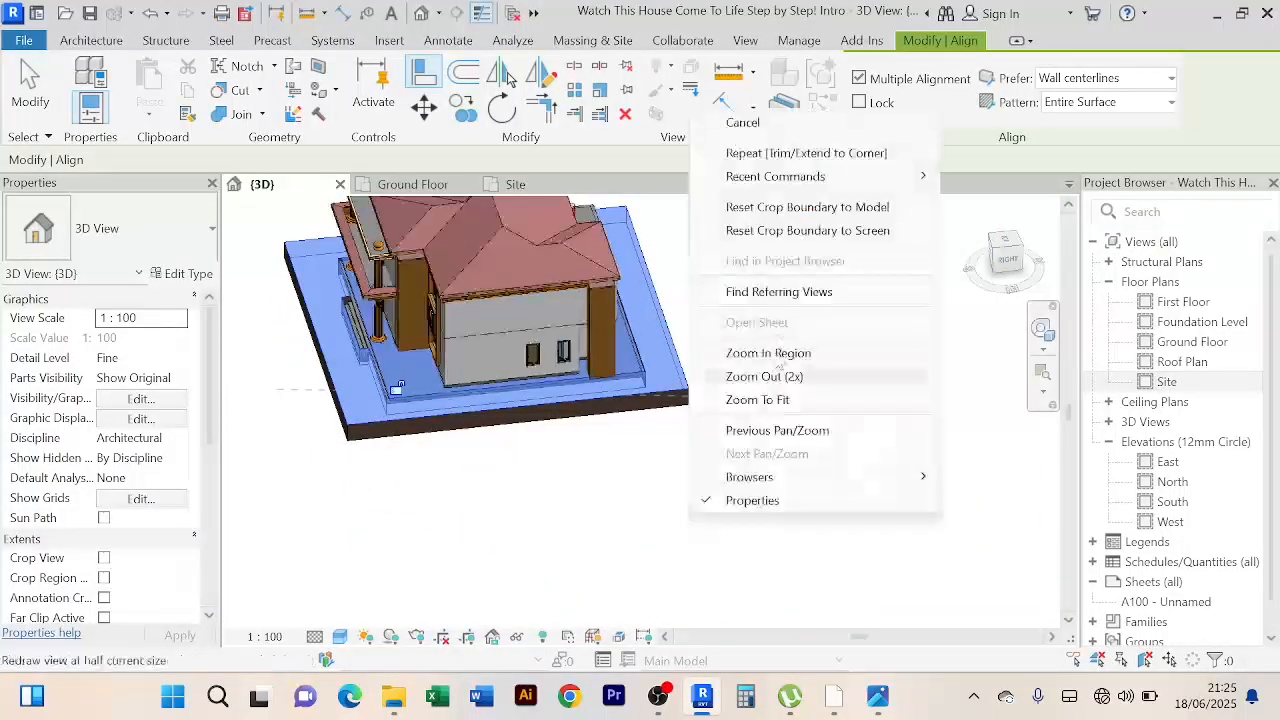
{"action": "left_click", "coordinate": [764, 124]}
{"action": "right_click", "coordinate": [629, 500]}
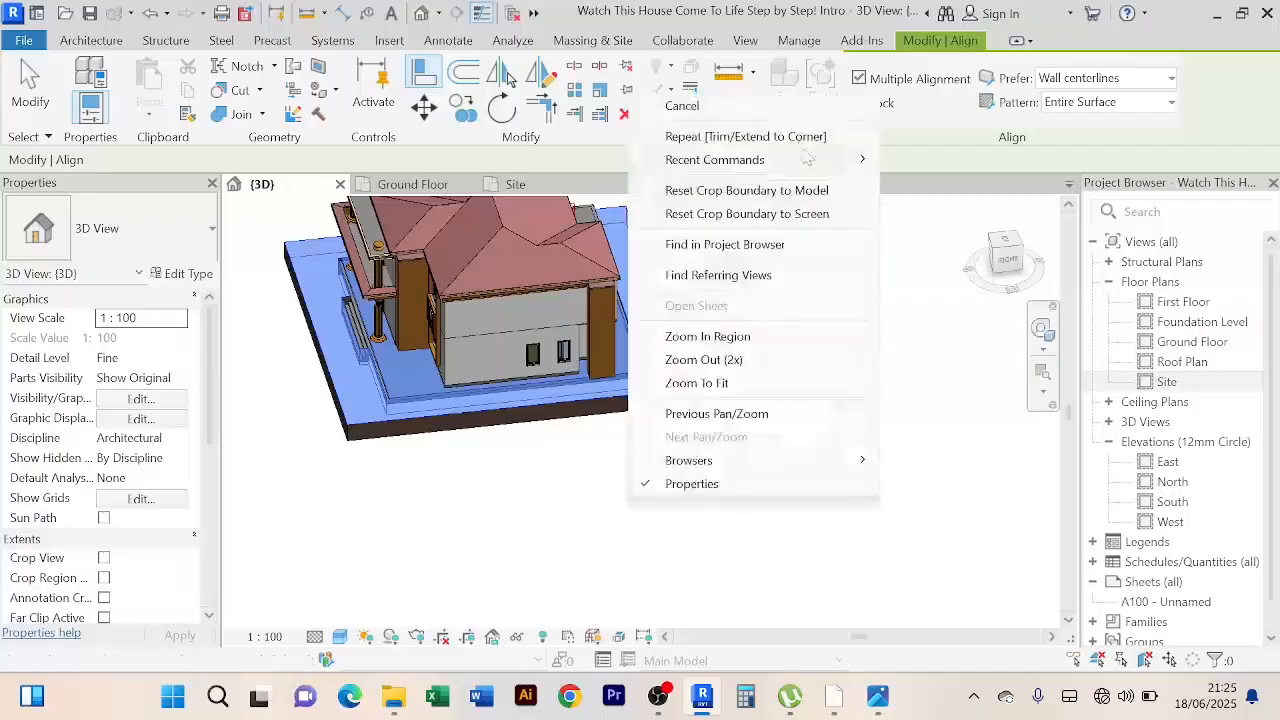
{"action": "left_click", "coordinate": [782, 108]}
Step: Examine the joint between the grassland and the floor slab along the house's right side, front and rear corner
{"action": "scroll", "coordinate": [570, 489], "scroll_direction": "up", "scroll_amount": 2}
{"action": "middle_click_drag", "start_coordinate": [571, 490], "coordinate": [640, 534]}
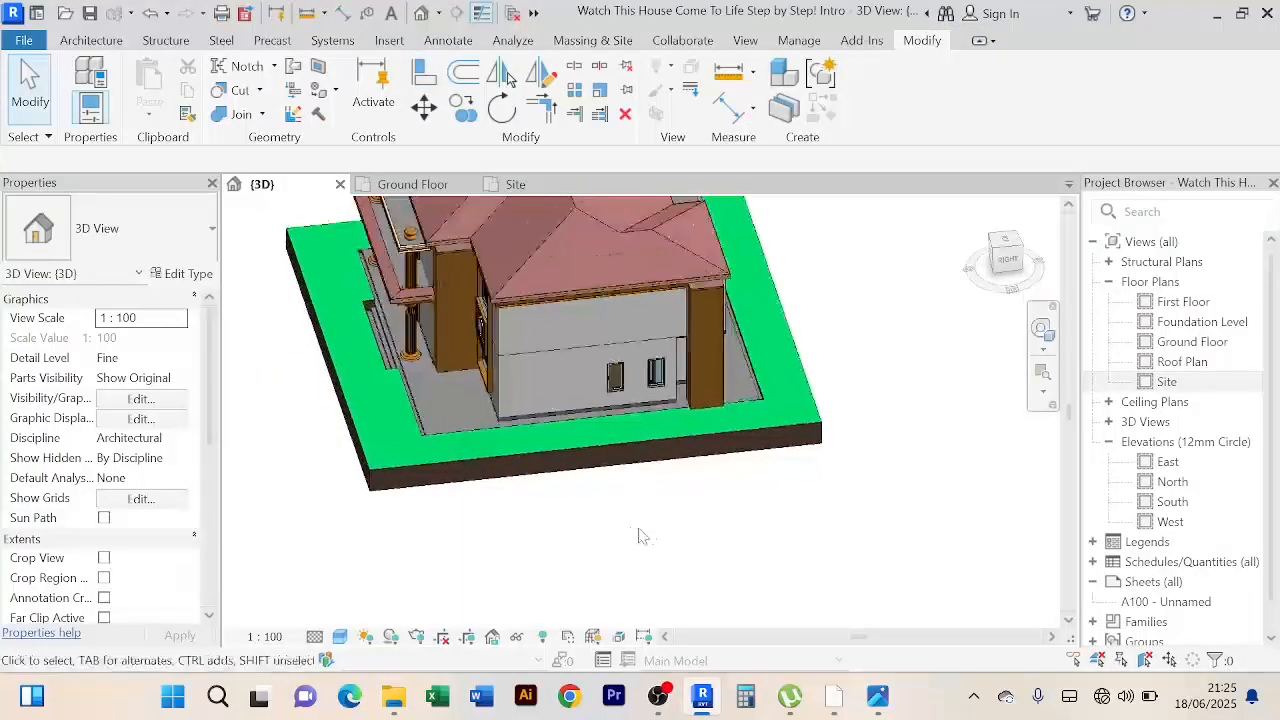
{"action": "scroll", "coordinate": [738, 443], "scroll_direction": "up", "scroll_amount": 5}
{"action": "scroll", "coordinate": [752, 390], "scroll_direction": "down", "scroll_amount": 2}
{"action": "scroll", "coordinate": [752, 390], "scroll_direction": "down", "scroll_amount": 3}
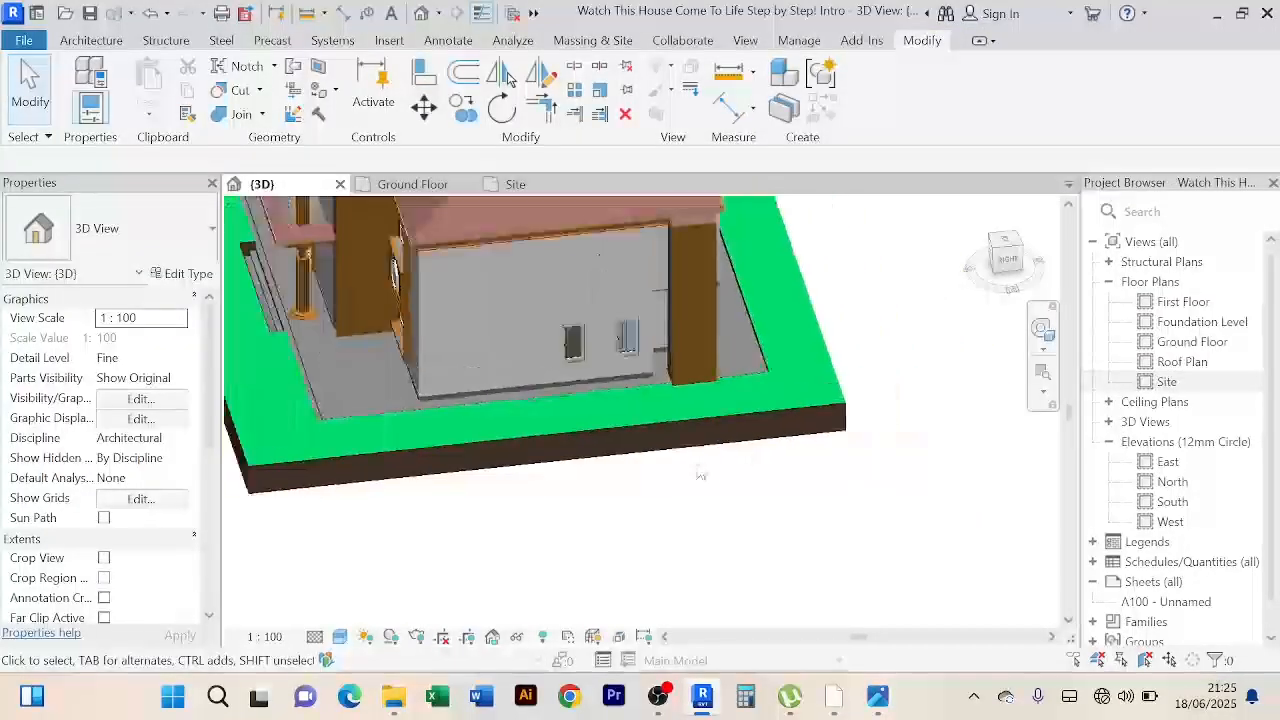
{"action": "middle_click_drag", "start_coordinate": [752, 390], "coordinate": [698, 318], "text": "shift"}
{"action": "scroll", "coordinate": [698, 318], "scroll_direction": "up", "scroll_amount": 4}
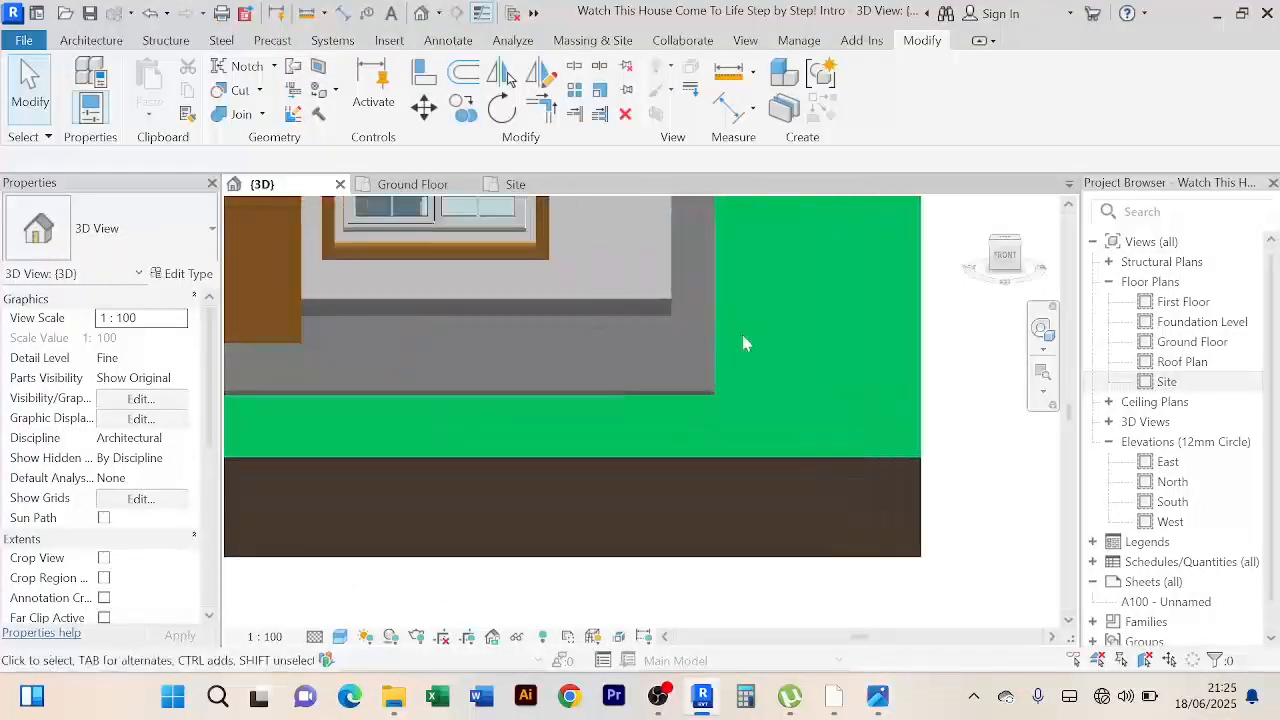
{"action": "scroll", "coordinate": [749, 426], "scroll_direction": "down", "scroll_amount": 3}
{"action": "scroll", "coordinate": [755, 414], "scroll_direction": "down", "scroll_amount": 4}
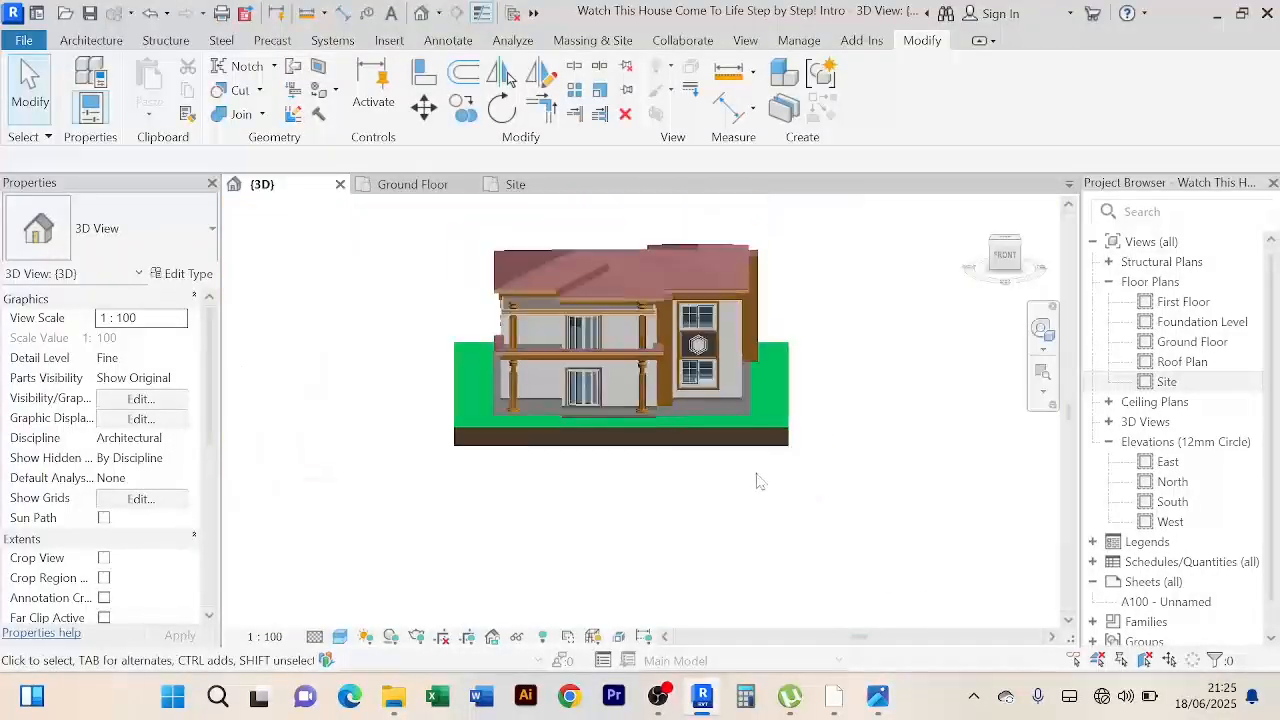
{"action": "middle_click_drag", "start_coordinate": [757, 480], "coordinate": [457, 554], "text": "shift"}
{"action": "scroll", "coordinate": [710, 462], "scroll_direction": "up", "scroll_amount": 5}
{"action": "scroll", "coordinate": [711, 456], "scroll_direction": "up", "scroll_amount": 3}
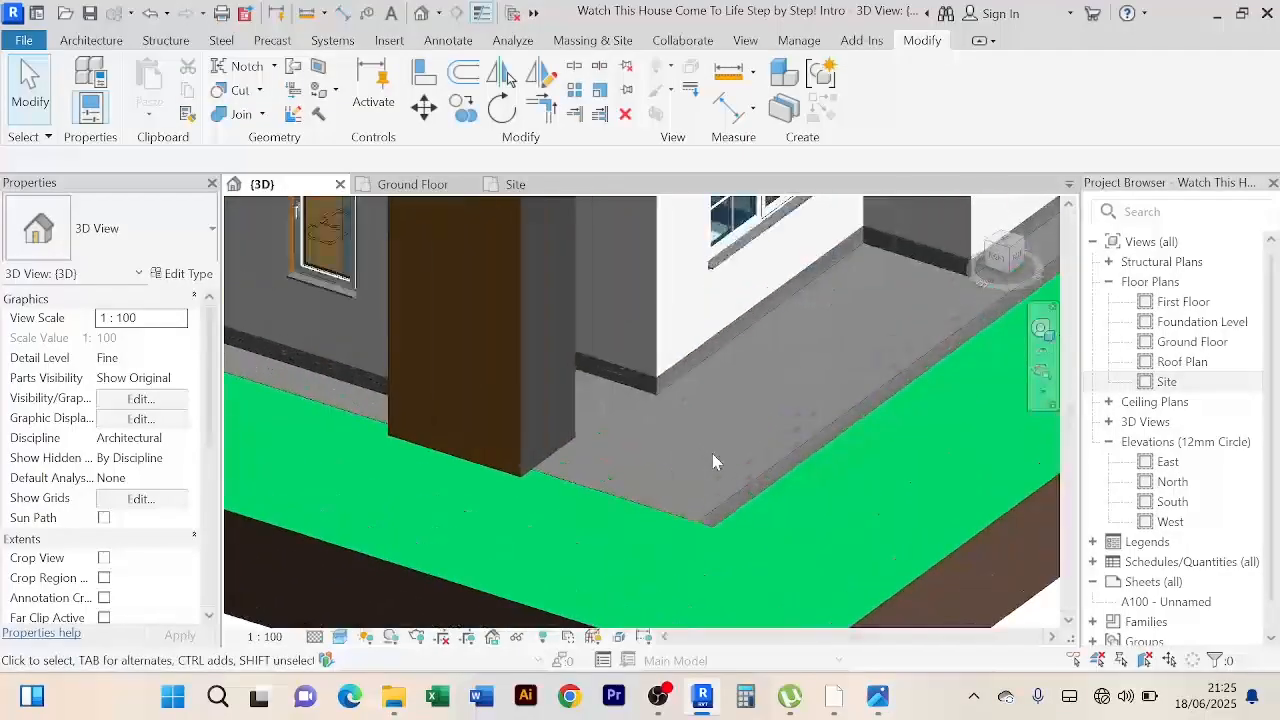
{"action": "scroll", "coordinate": [747, 446], "scroll_direction": "down", "scroll_amount": 3}
{"action": "scroll", "coordinate": [749, 450], "scroll_direction": "down", "scroll_amount": 4}
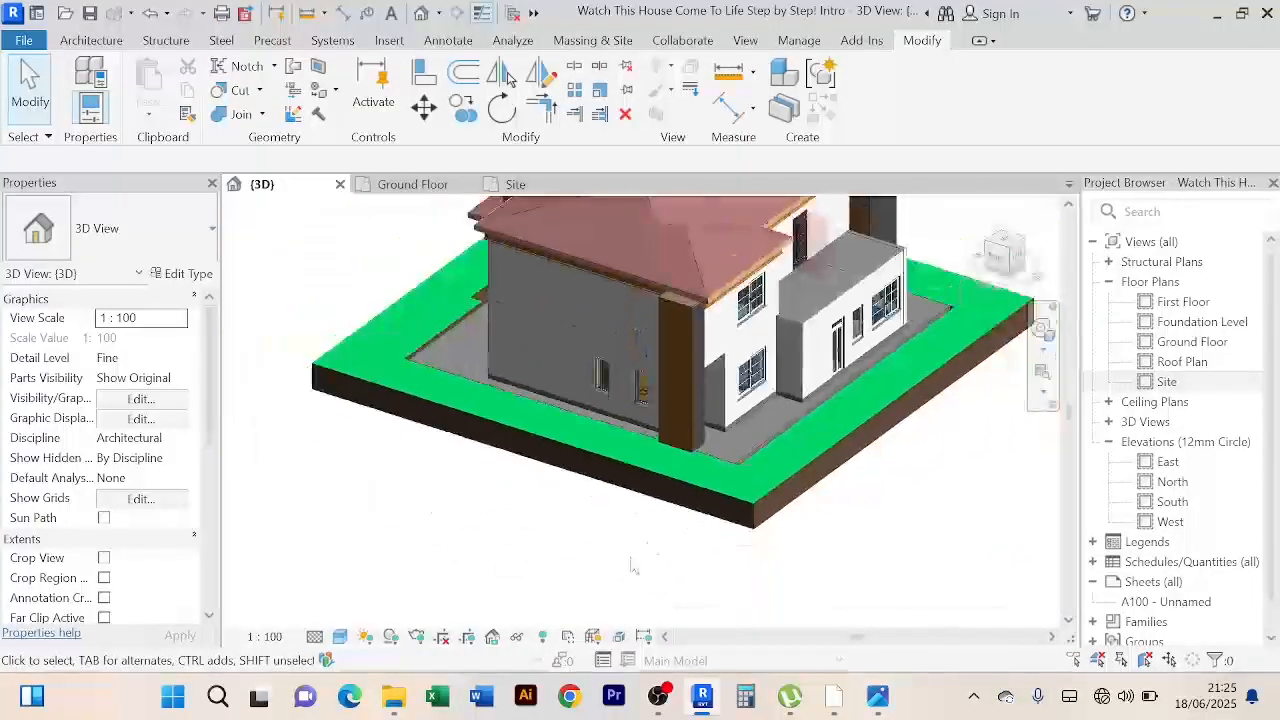
Step: Examine in 3D how the grassland meets the front steps, porch slab and right side from close-up, overall and front views
{"action": "middle_click_drag", "start_coordinate": [629, 563], "coordinate": [760, 560], "text": "shift"}
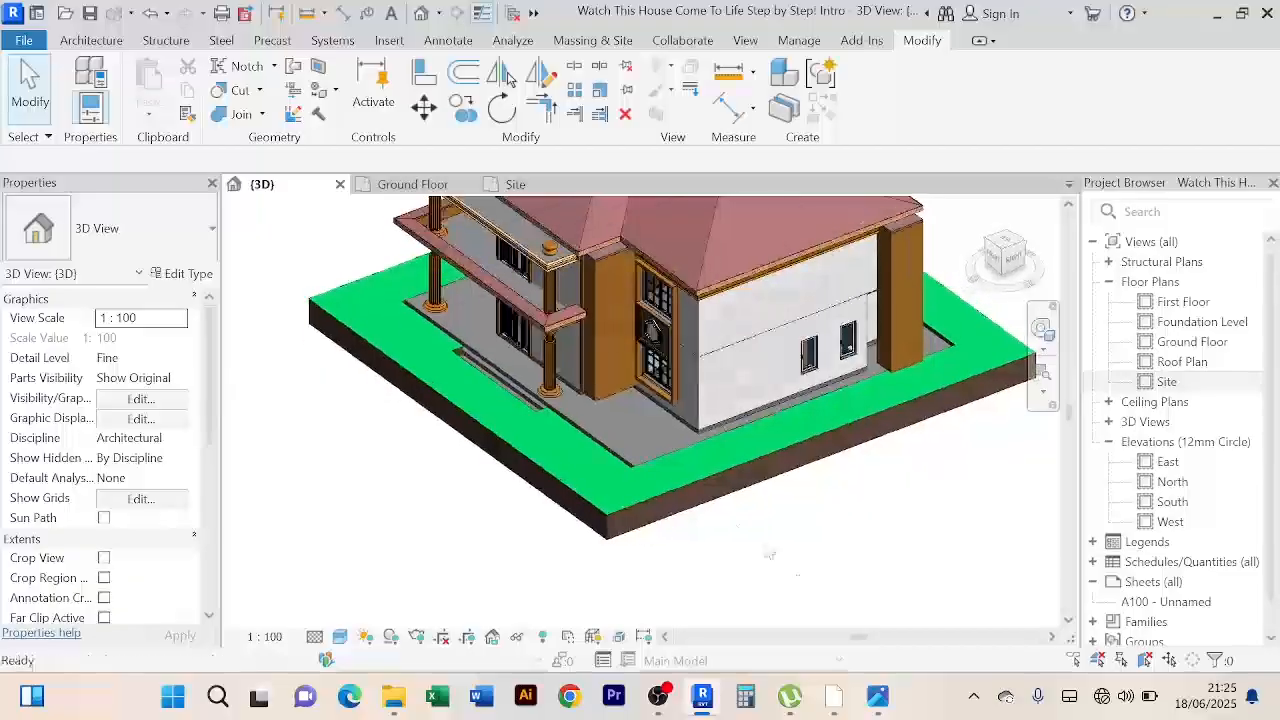
{"action": "scroll", "coordinate": [537, 351], "scroll_direction": "up", "scroll_amount": 6}
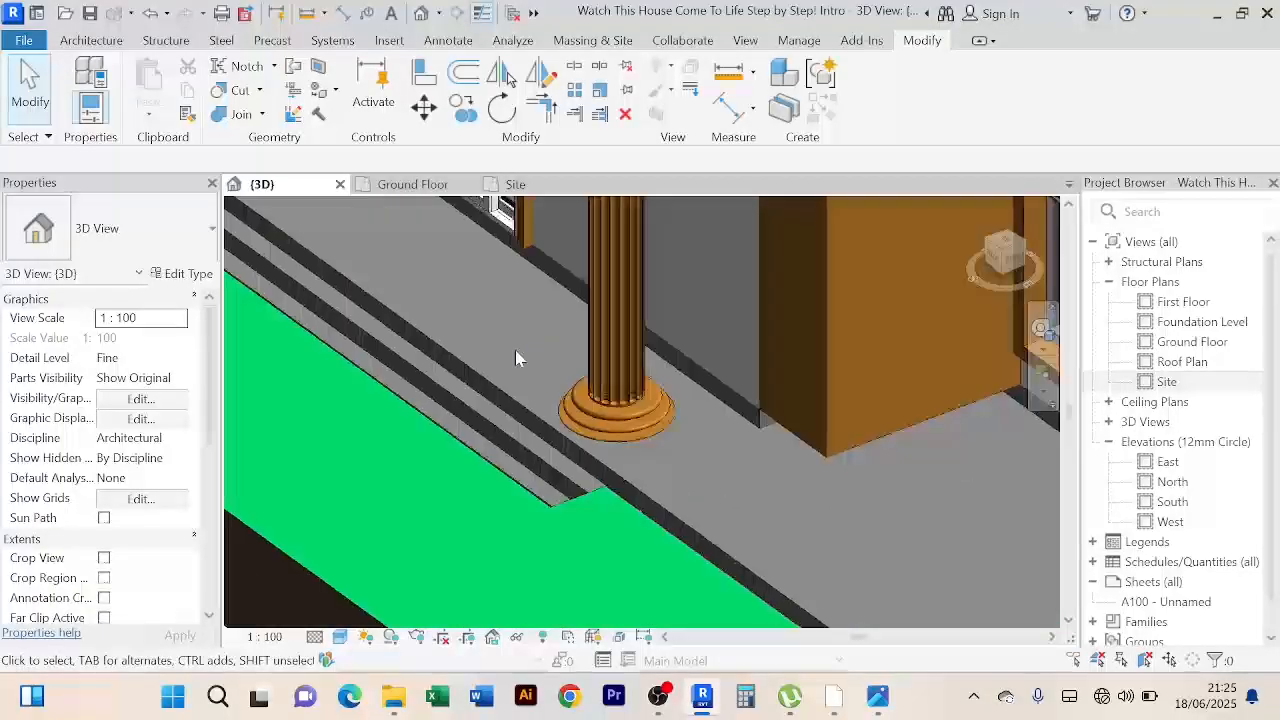
{"action": "scroll", "coordinate": [700, 450], "scroll_direction": "down", "scroll_amount": 5}
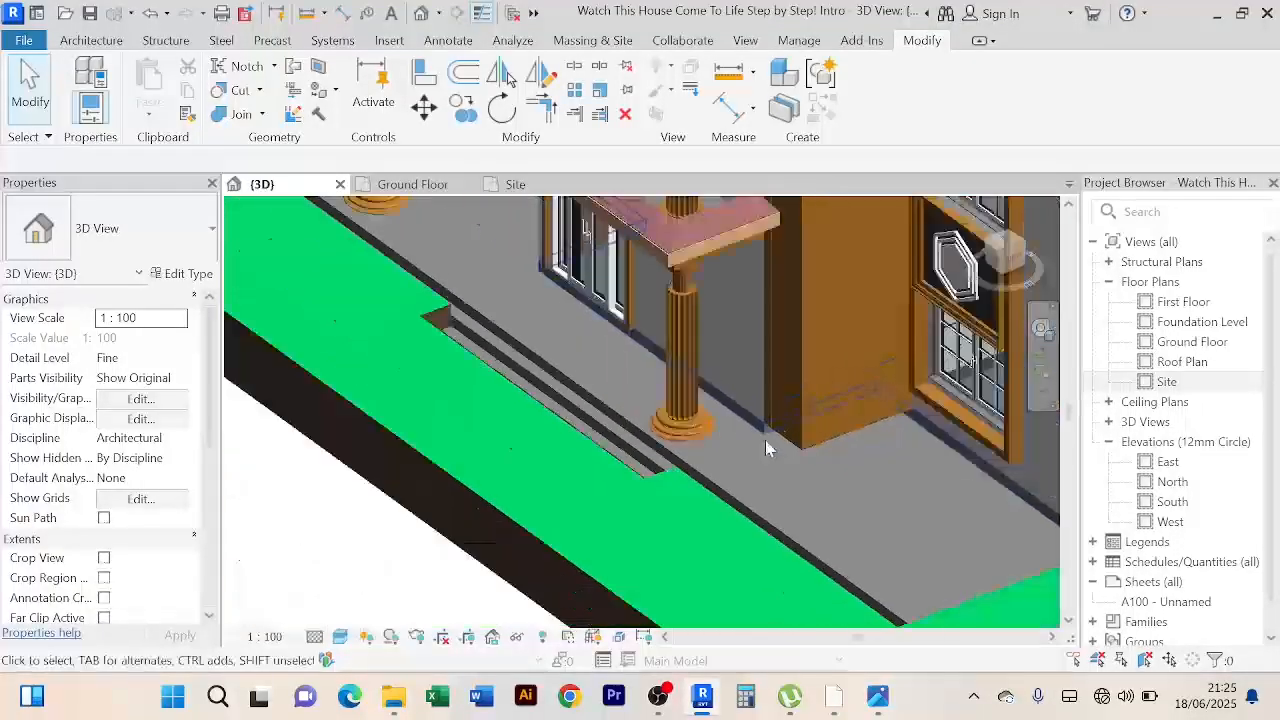
{"action": "scroll", "coordinate": [625, 486], "scroll_direction": "up", "scroll_amount": 1}
{"action": "middle_click_drag", "start_coordinate": [621, 486], "coordinate": [610, 406], "text": "shift"}
{"action": "scroll", "coordinate": [557, 352], "scroll_direction": "up", "scroll_amount": 3}
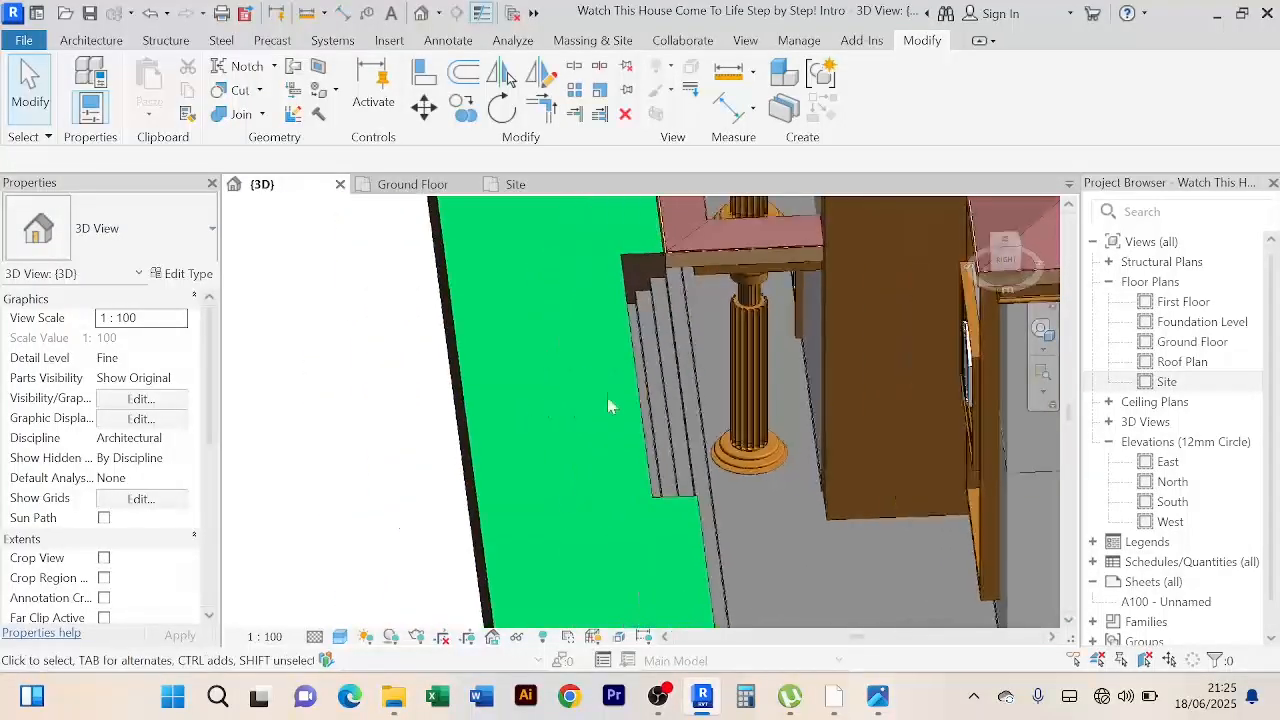
{"action": "scroll", "coordinate": [497, 348], "scroll_direction": "down", "scroll_amount": 8}
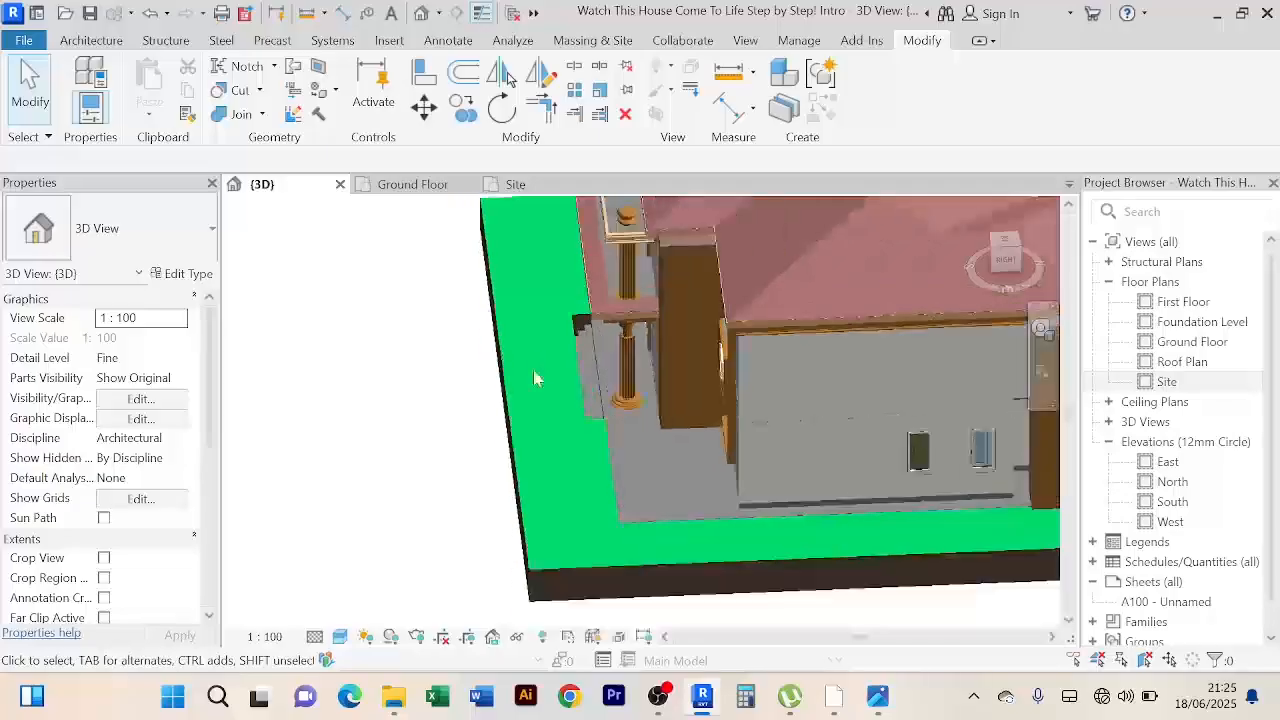
{"action": "middle_click_drag", "start_coordinate": [566, 402], "coordinate": [600, 500], "text": "shift"}
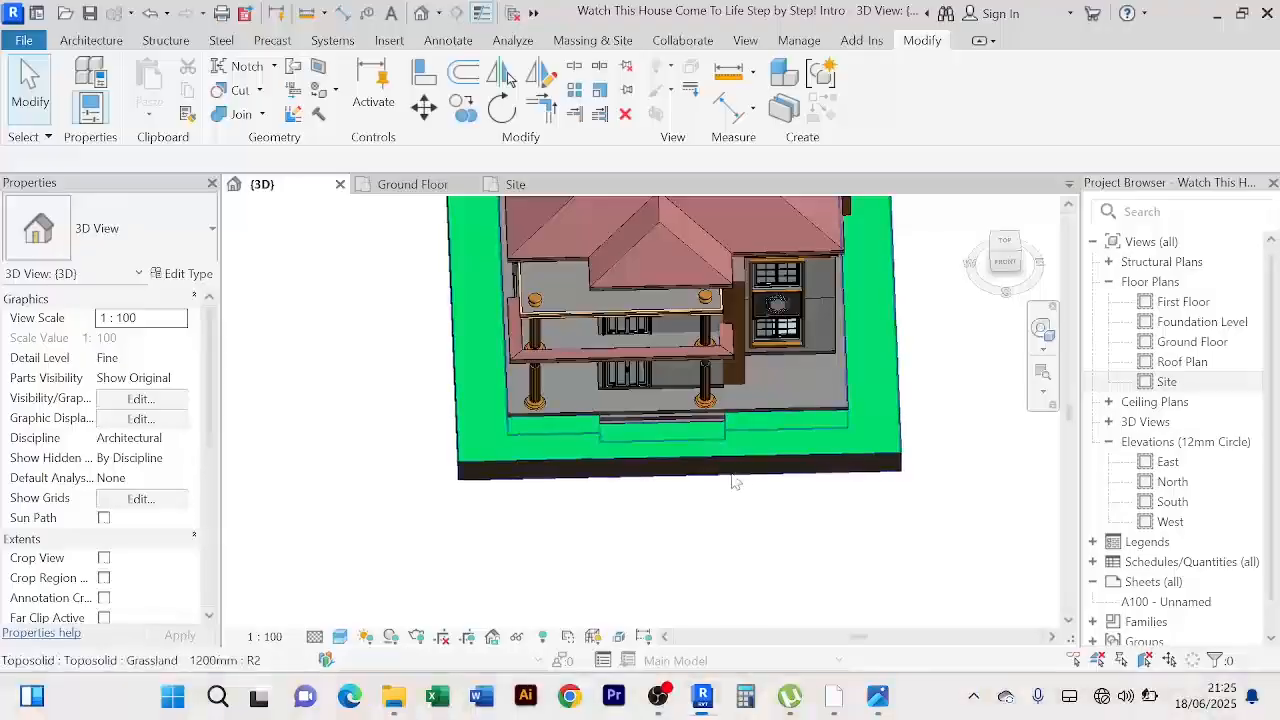
{"action": "scroll", "coordinate": [720, 490], "scroll_direction": "up", "scroll_amount": 3}
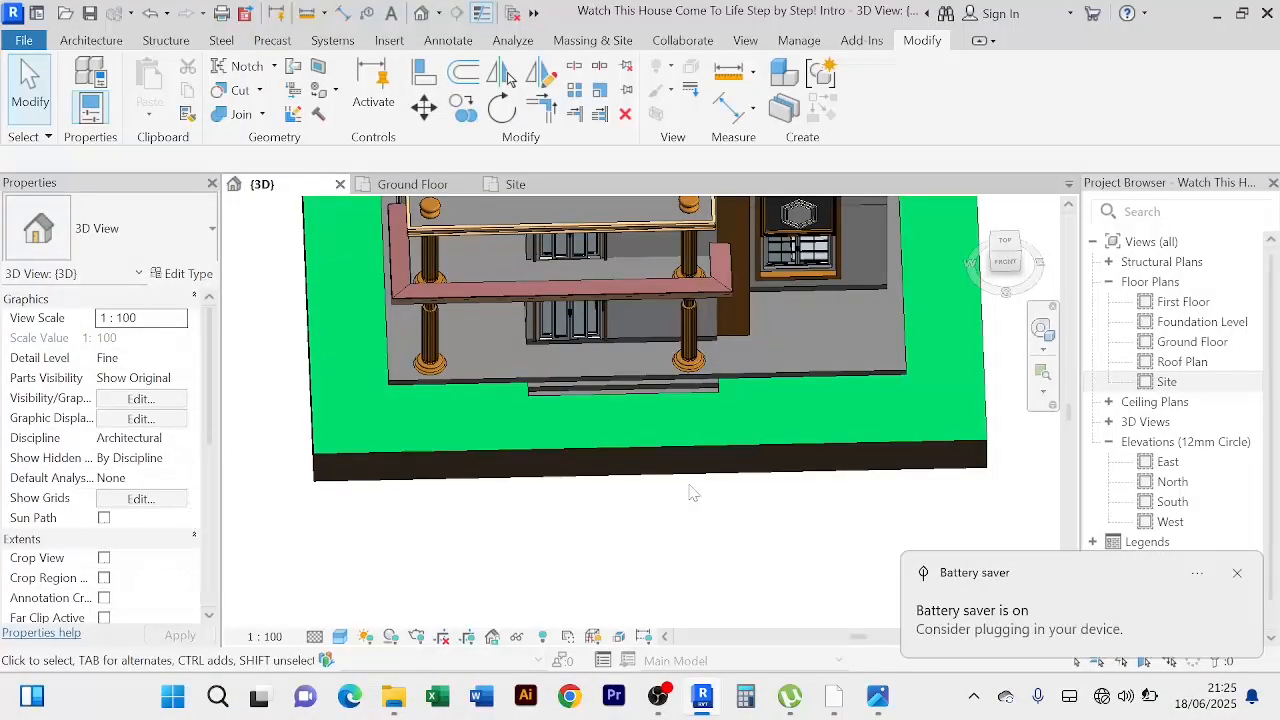
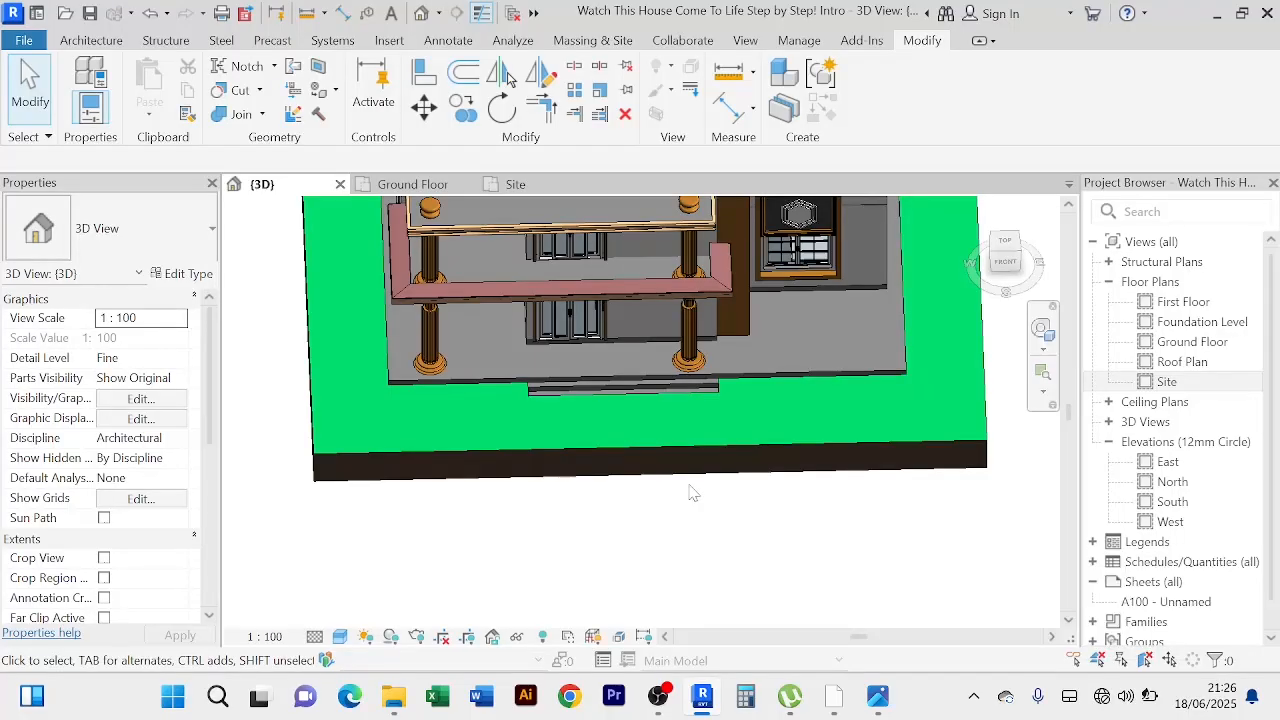
Step: Open the grassland toposolid's boundary sketch for editing and show its front part in the Ground Floor plan
{"action": "left_click", "coordinate": [918, 452]}
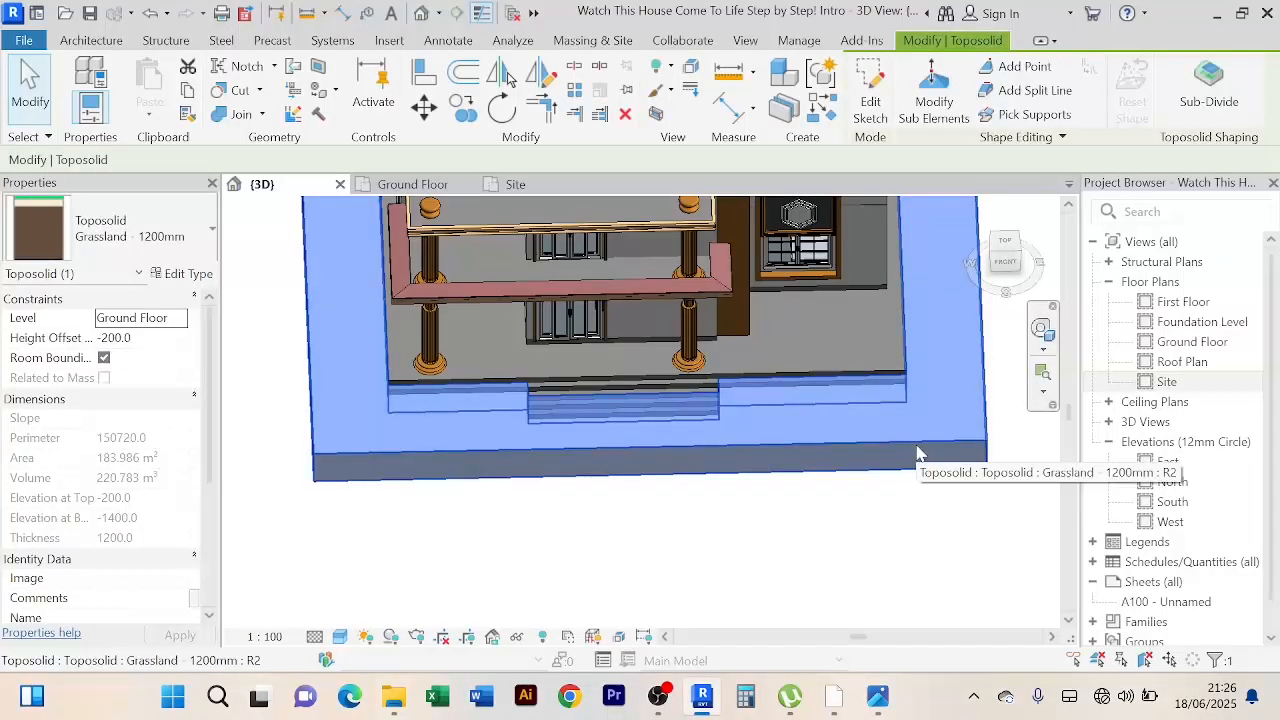
{"action": "left_click", "coordinate": [870, 110]}
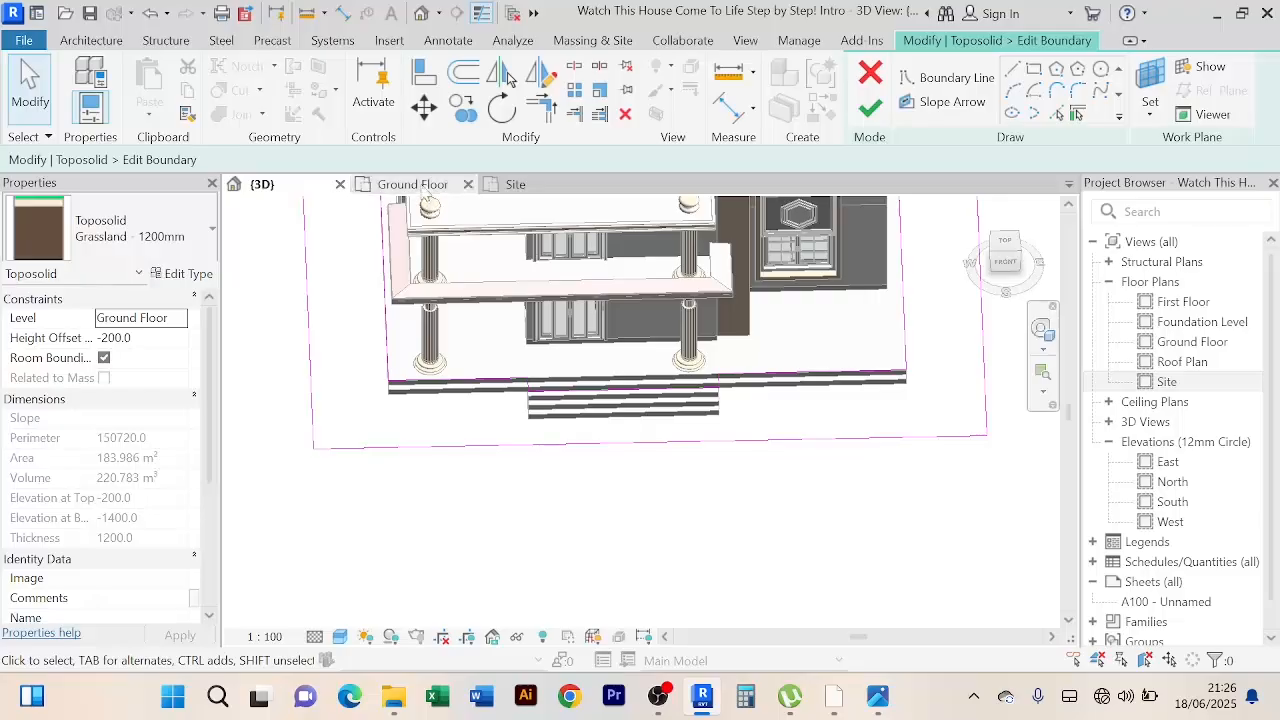
{"action": "left_click", "coordinate": [412, 184]}
{"action": "scroll", "coordinate": [700, 540], "scroll_direction": "up", "scroll_amount": 4}
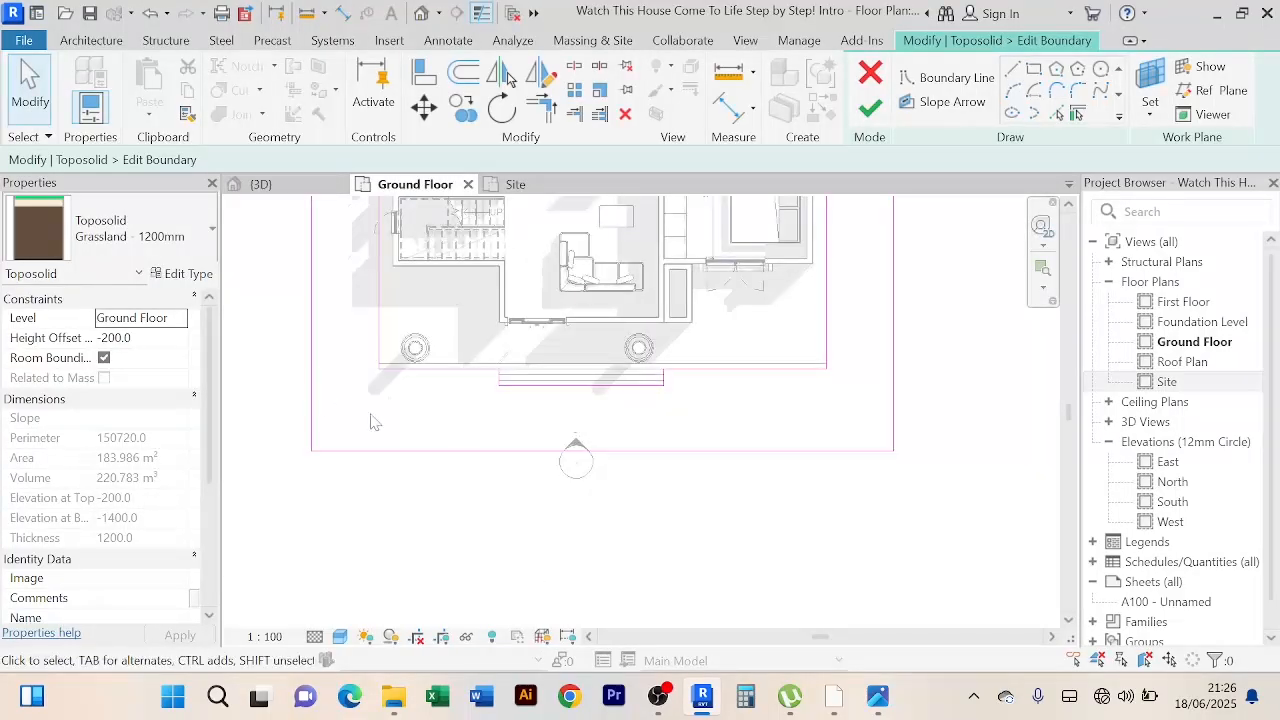
{"action": "middle_click_drag", "start_coordinate": [370, 421], "coordinate": [397, 449]}
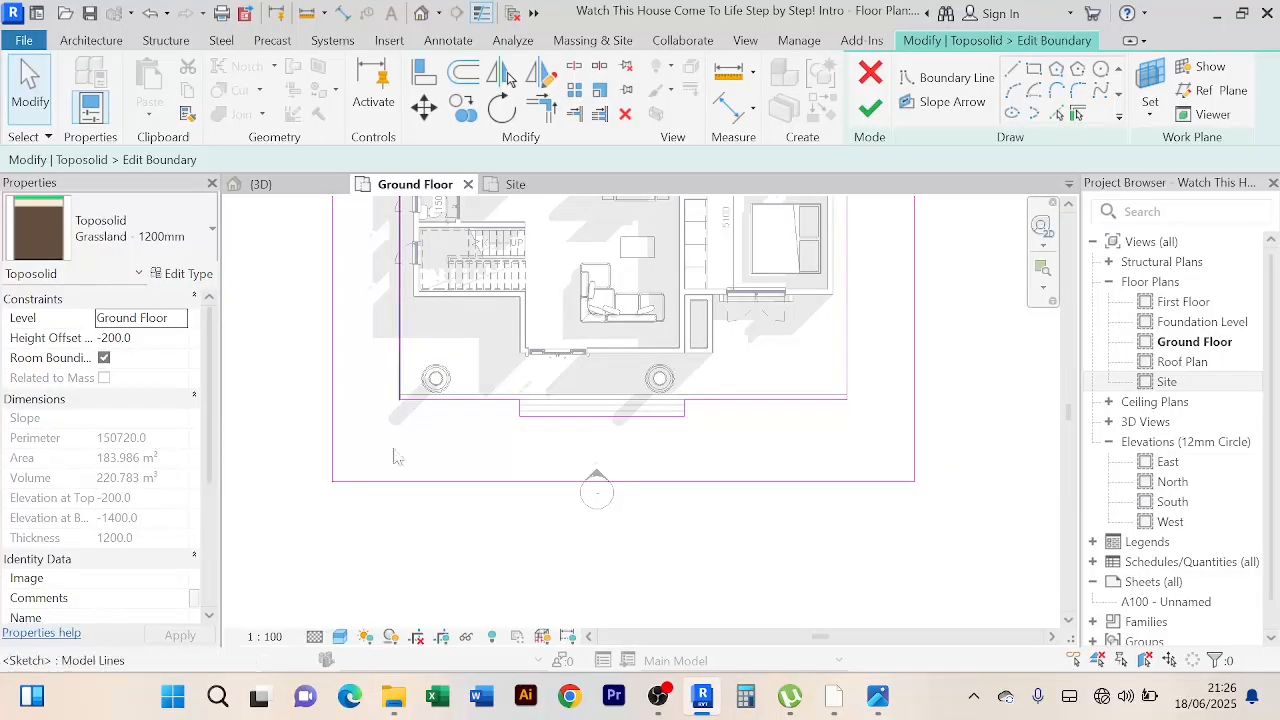
{"action": "scroll", "coordinate": [397, 441], "scroll_direction": "up", "scroll_amount": 2}
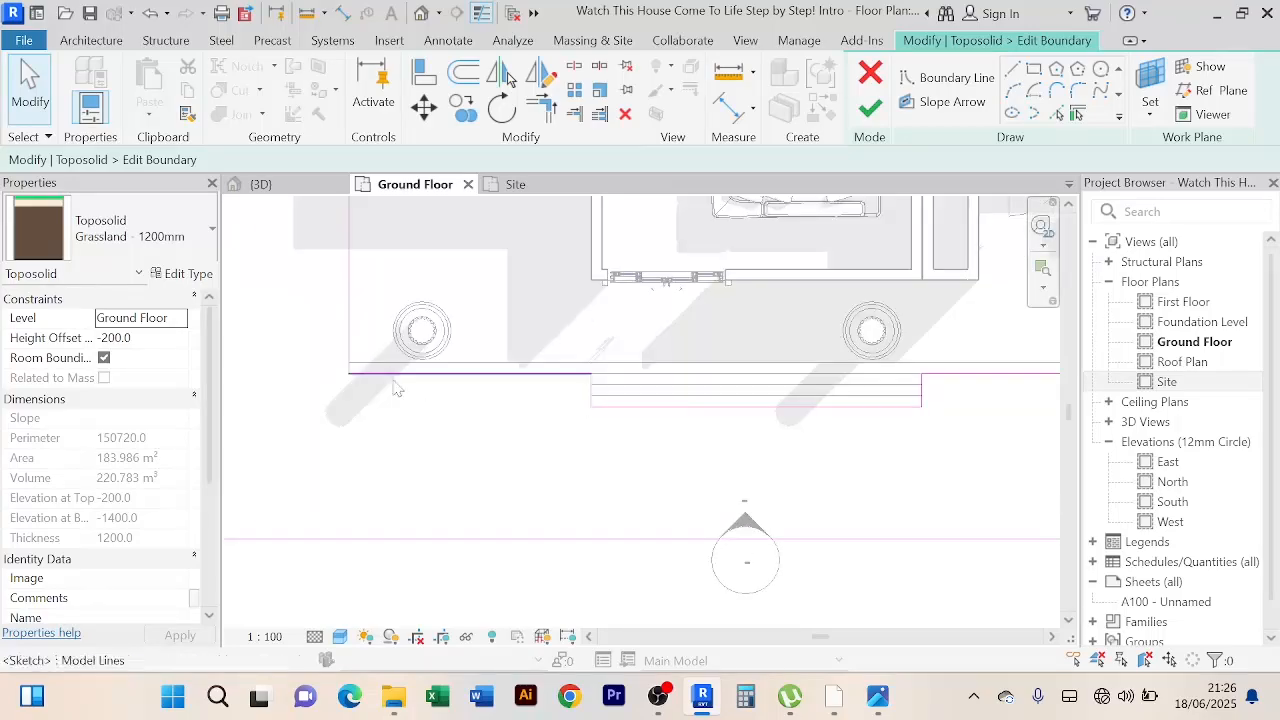
{"action": "scroll", "coordinate": [440, 405], "scroll_direction": "up", "scroll_amount": 1}
{"action": "middle_click_drag", "start_coordinate": [449, 416], "coordinate": [466, 406]}
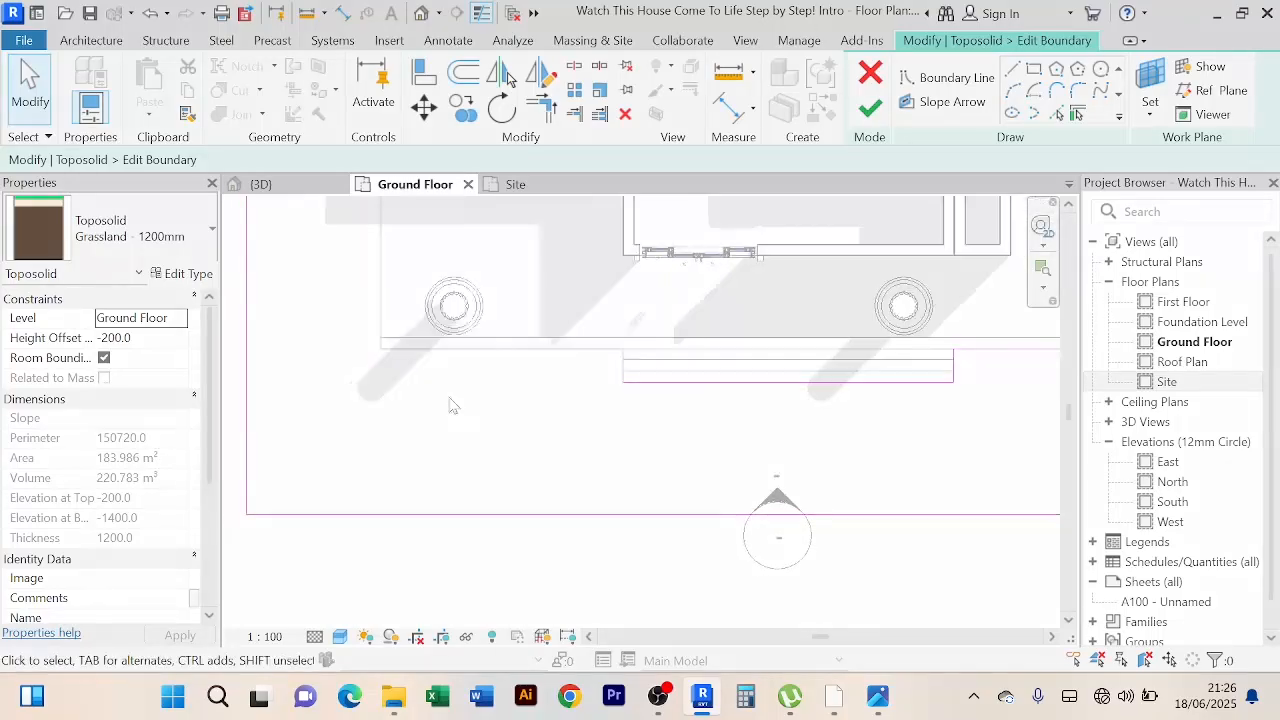
{"action": "scroll", "coordinate": [484, 419], "scroll_direction": "down", "scroll_amount": 2}
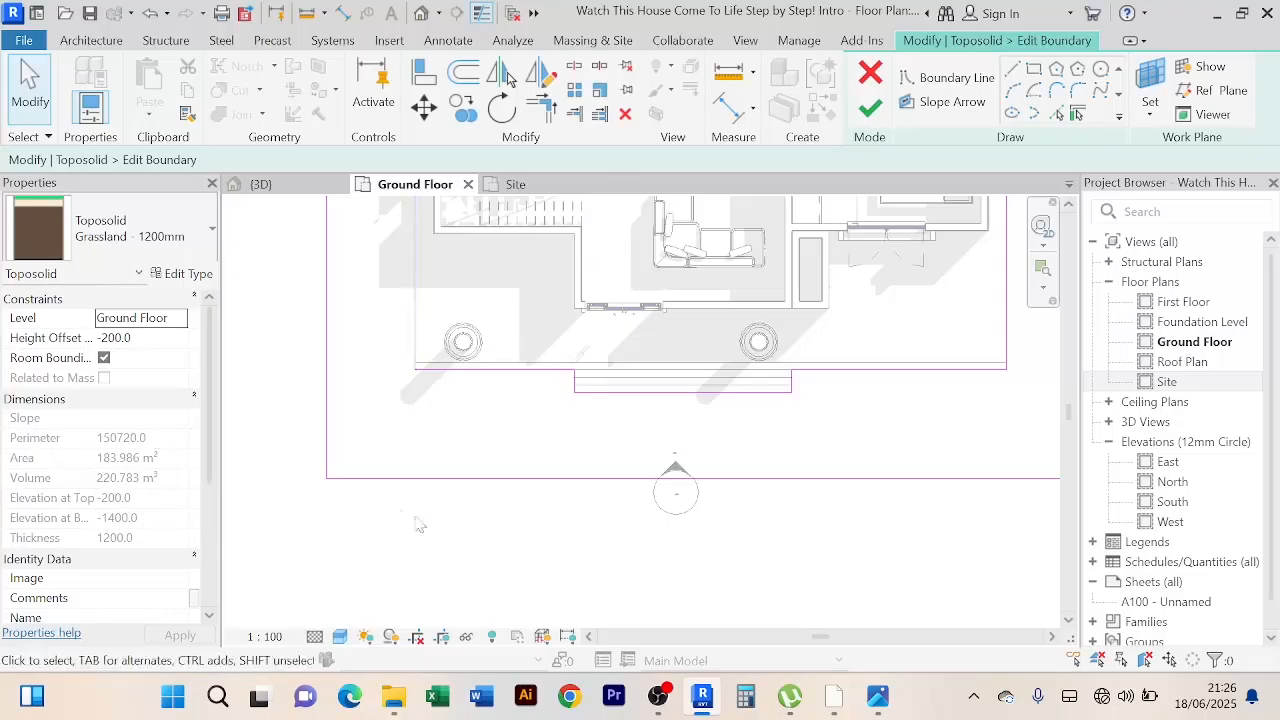
Step: Split the toposolid's outer front boundary line and trim both halves to the cutout's side lines, closing the two side strips
{"action": "left_click", "coordinate": [574, 66]}
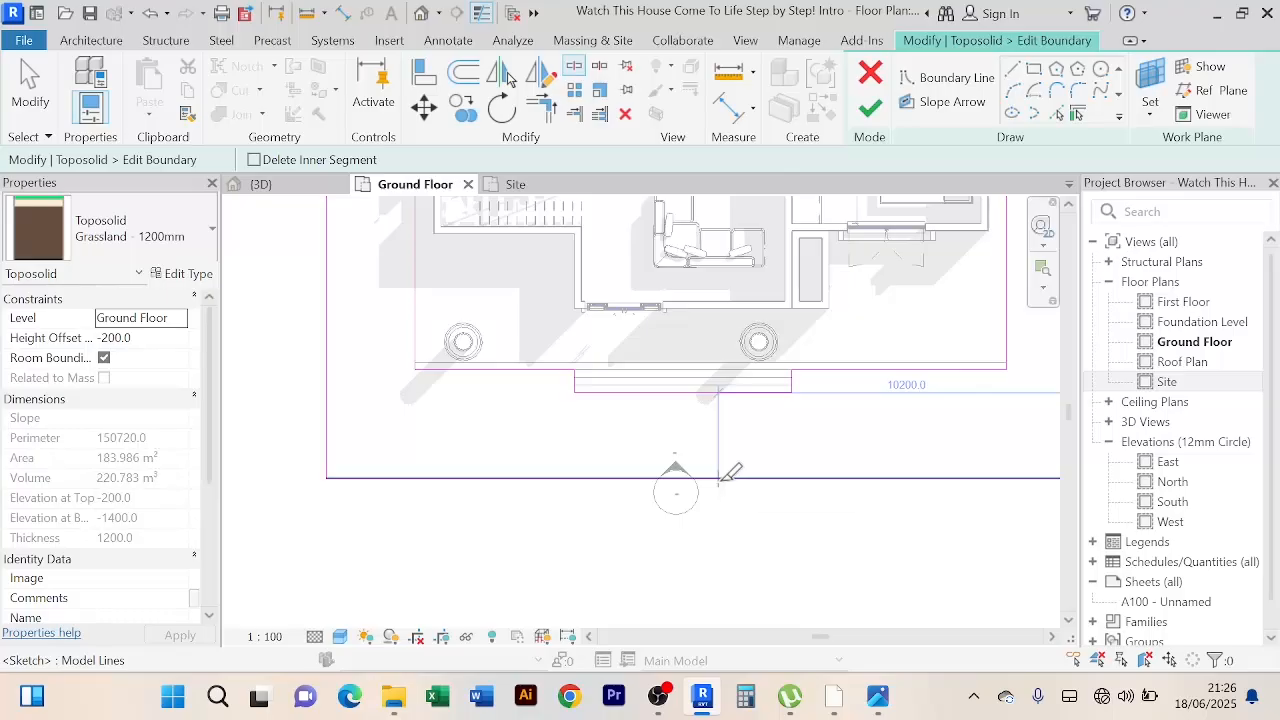
{"action": "left_click", "coordinate": [719, 478]}
{"action": "scroll", "coordinate": [740, 490], "scroll_direction": "down", "scroll_amount": 2}
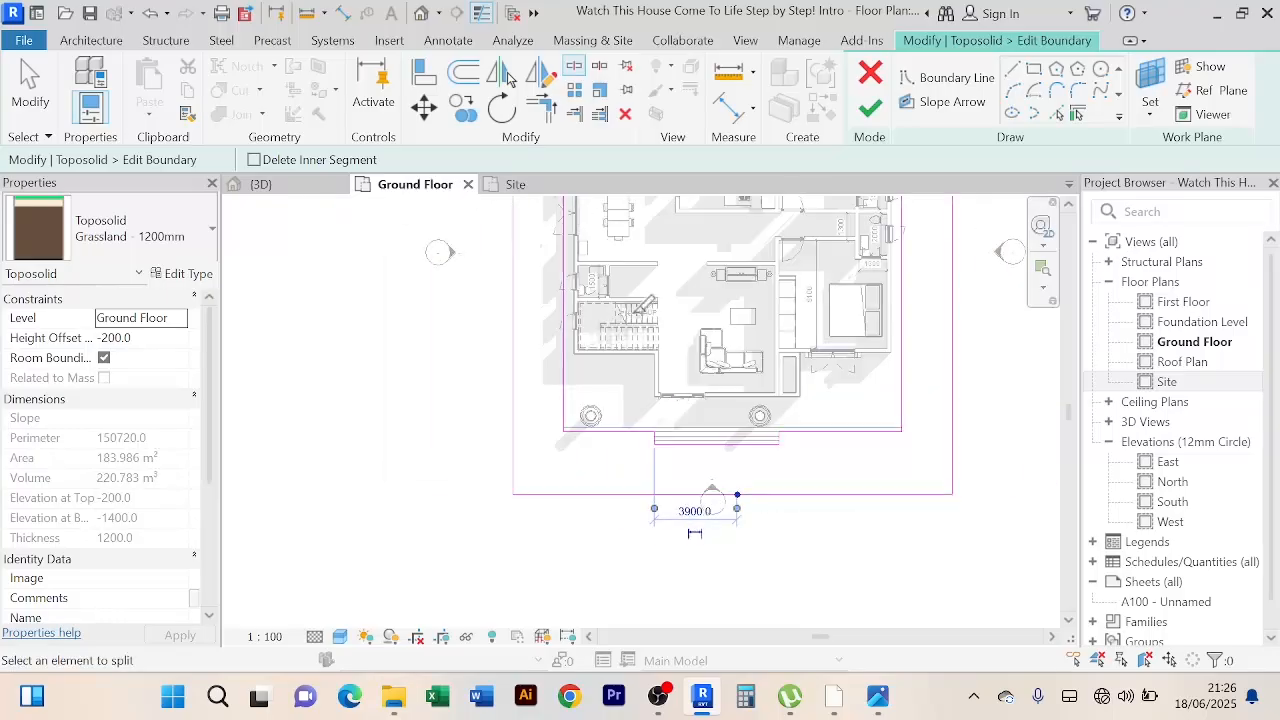
{"action": "left_click", "coordinate": [543, 110]}
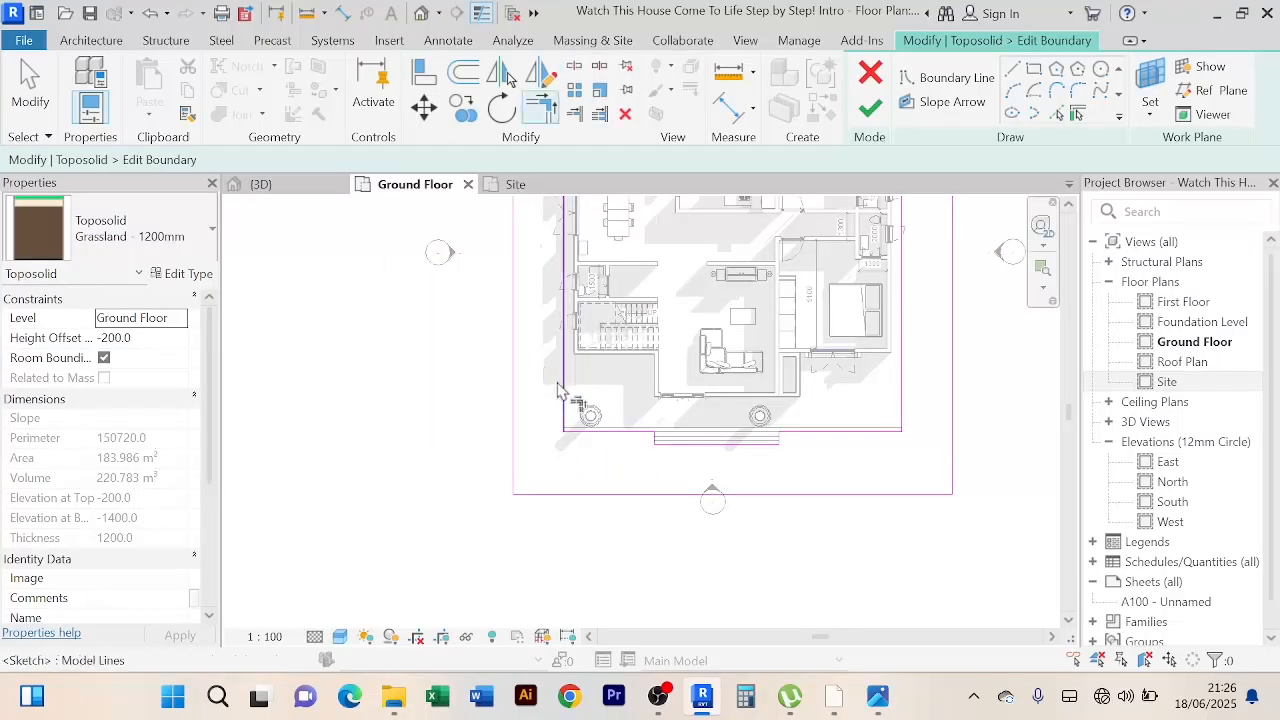
{"action": "left_click", "coordinate": [563, 425]}
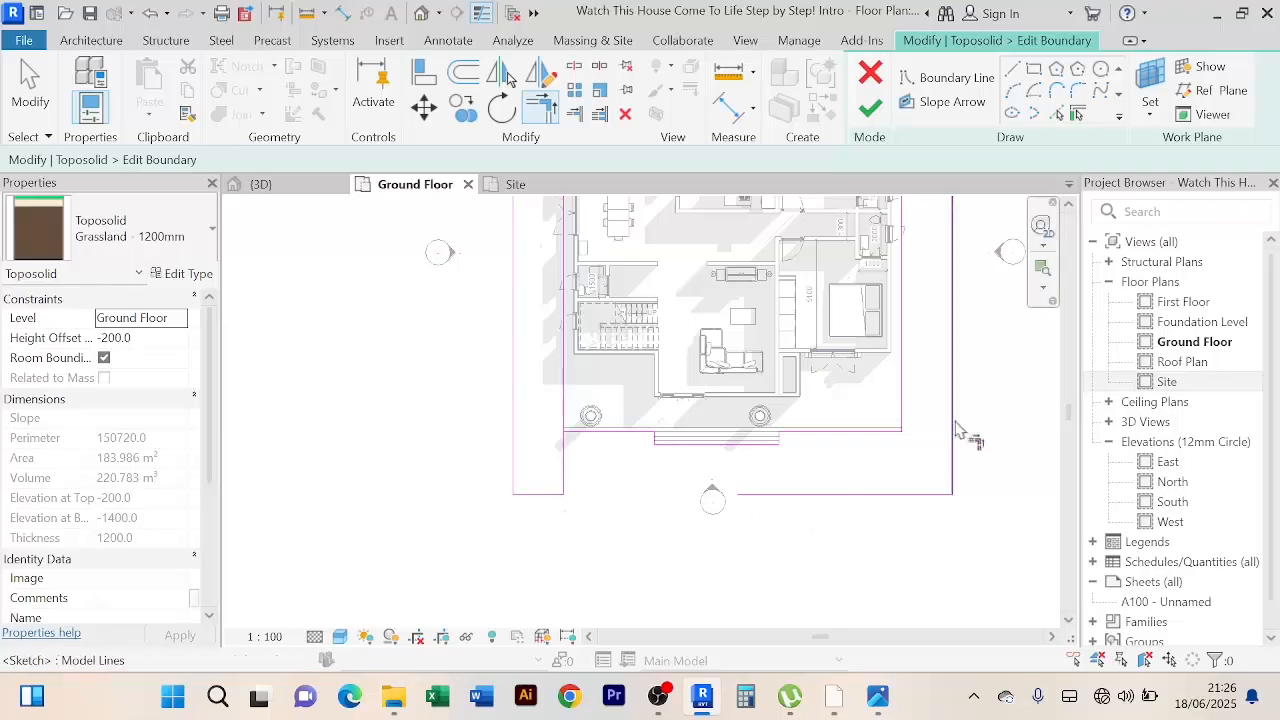
{"action": "left_click", "coordinate": [905, 400]}
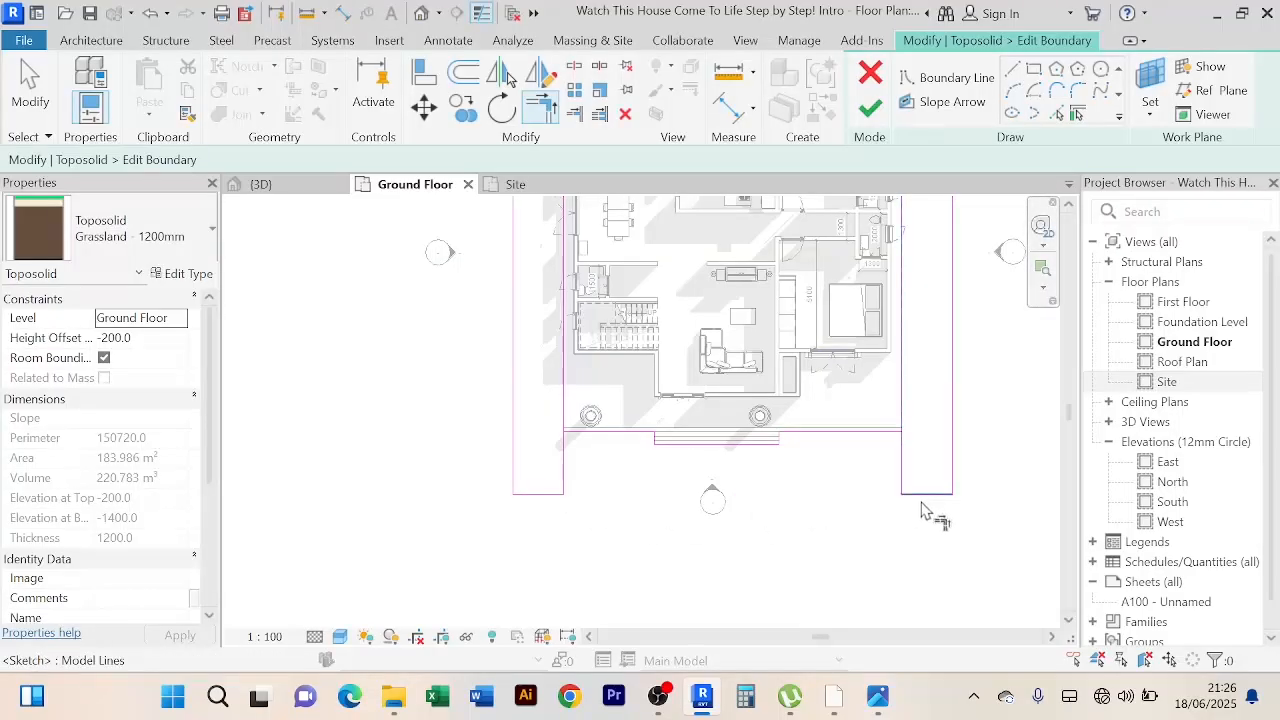
{"action": "mouse_move", "coordinate": [606, 472]}
{"action": "middle_mouse_down"}
{"action": "mouse_move", "coordinate": [606, 497]}
{"action": "mouse_move", "coordinate": [561, 487]}
{"action": "middle_mouse_up"}
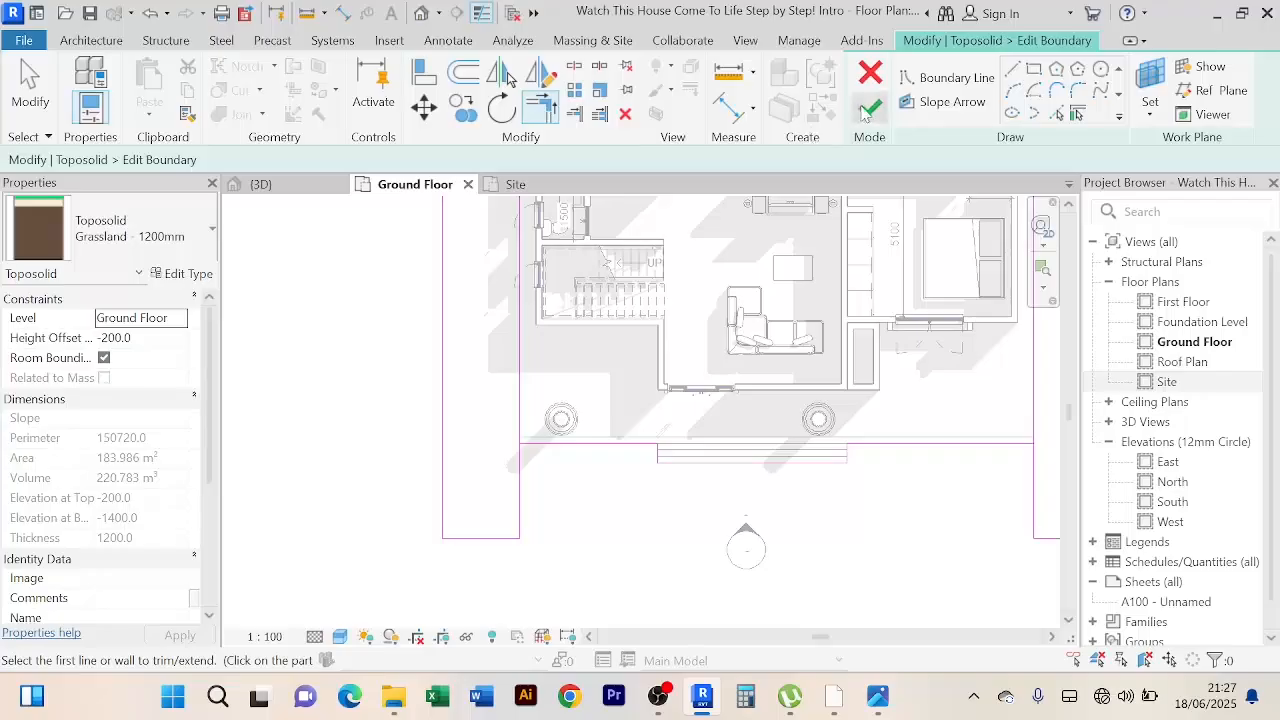
{"action": "right_click", "coordinate": [369, 325]}
{"action": "left_click", "coordinate": [397, 332]}
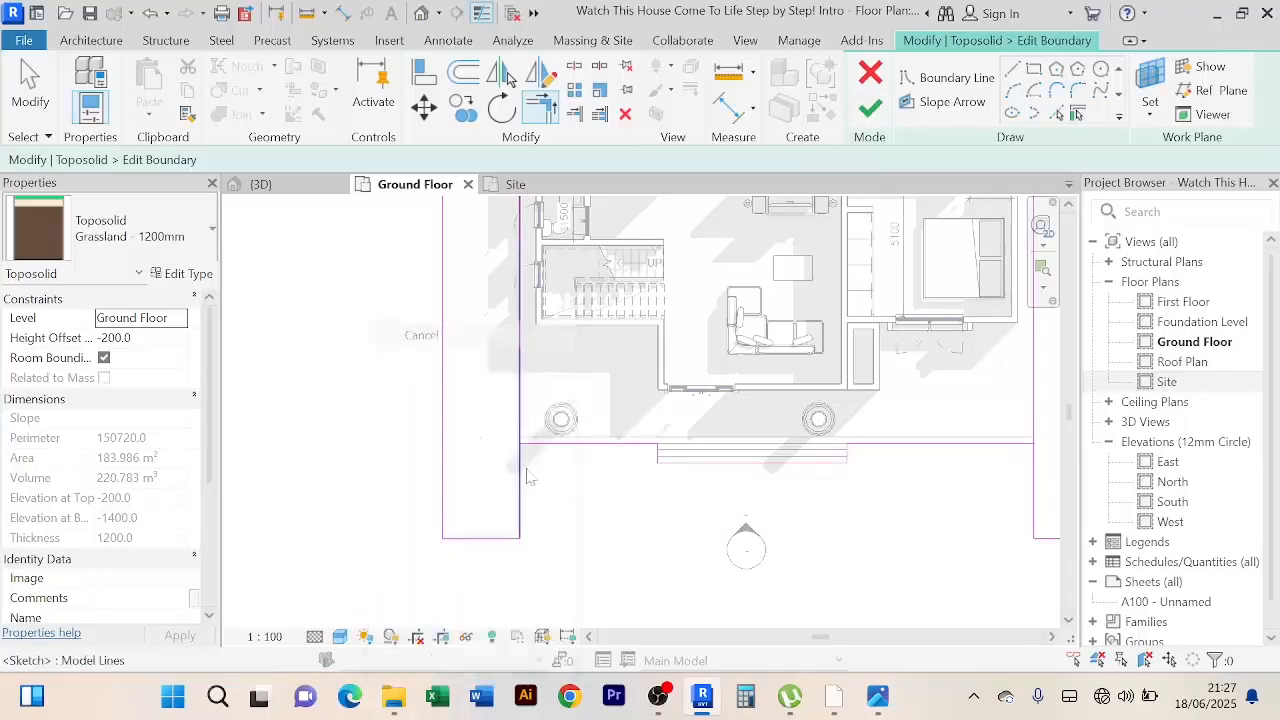
Step: Examine the remaining boundary lines along the porch edge and front steps between the two side strips
{"action": "scroll", "coordinate": [526, 465], "scroll_direction": "up", "scroll_amount": 2}
{"action": "scroll", "coordinate": [550, 462], "scroll_direction": "down", "scroll_amount": 1}
{"action": "middle_click_drag", "start_coordinate": [558, 470], "coordinate": [491, 431]}
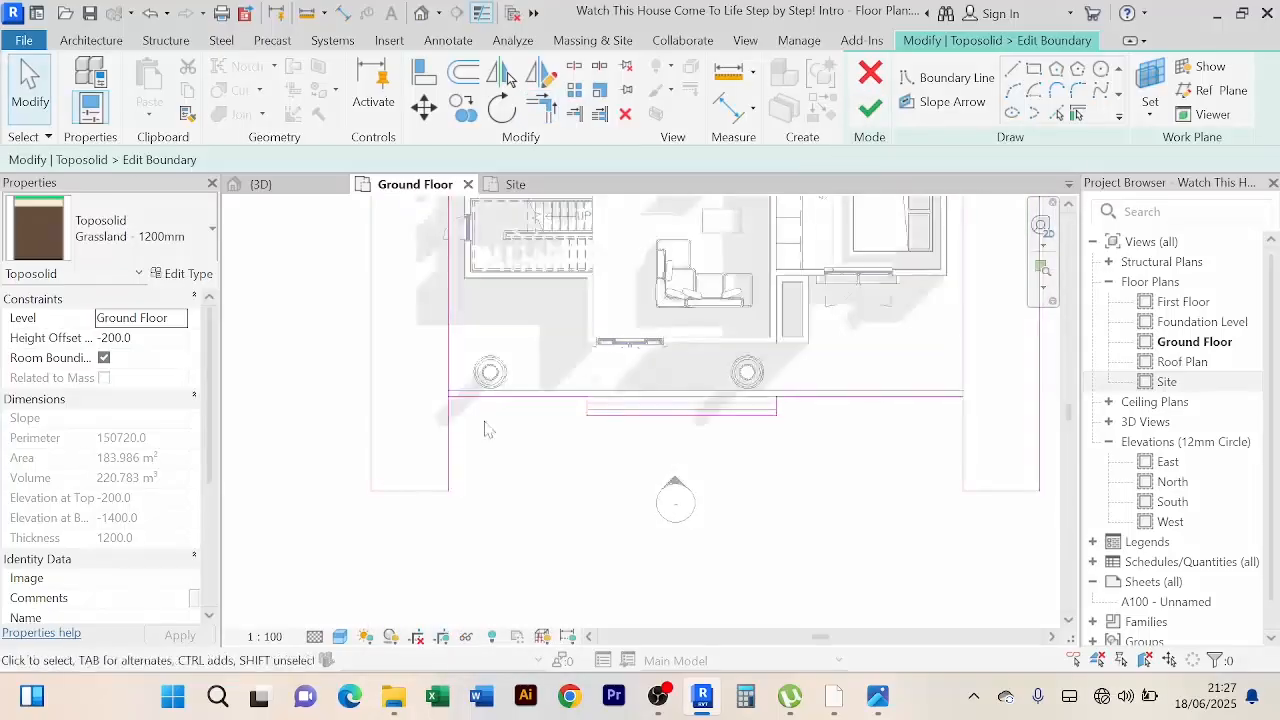
{"action": "scroll", "coordinate": [478, 424], "scroll_direction": "up", "scroll_amount": 1}
{"action": "scroll", "coordinate": [475, 421], "scroll_direction": "down", "scroll_amount": 2}
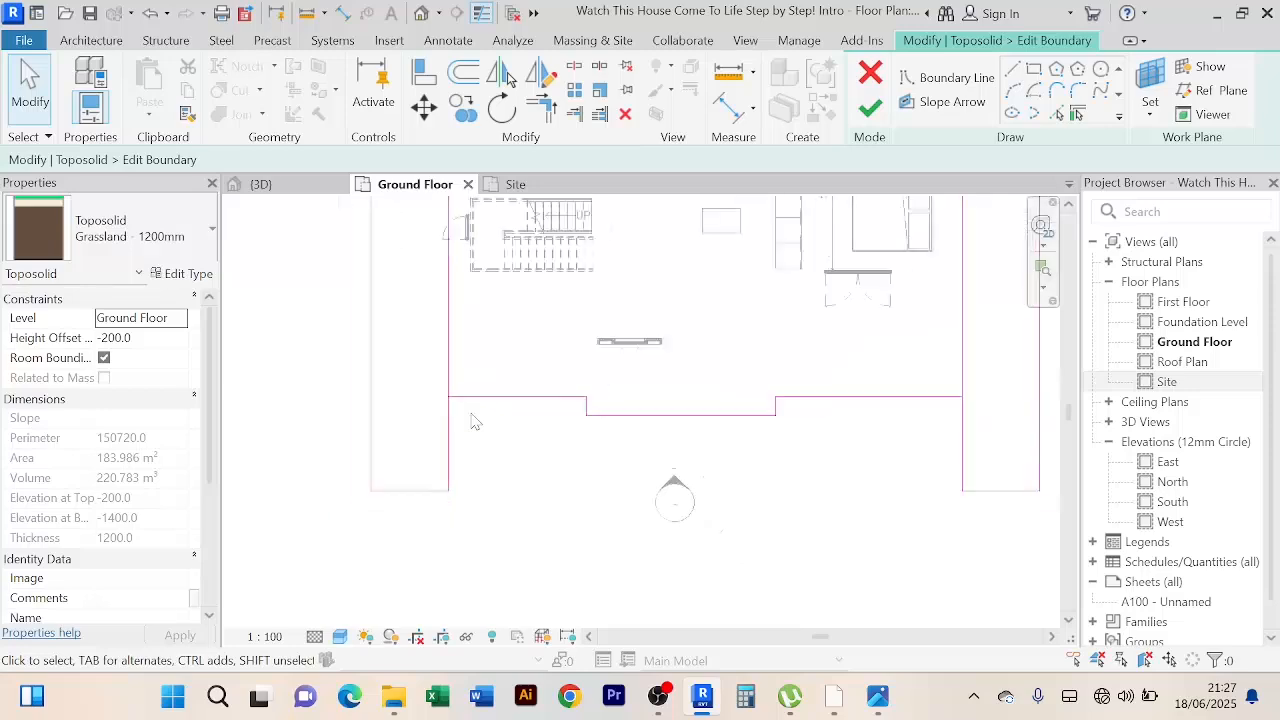
{"action": "scroll", "coordinate": [471, 417], "scroll_direction": "up", "scroll_amount": 1}
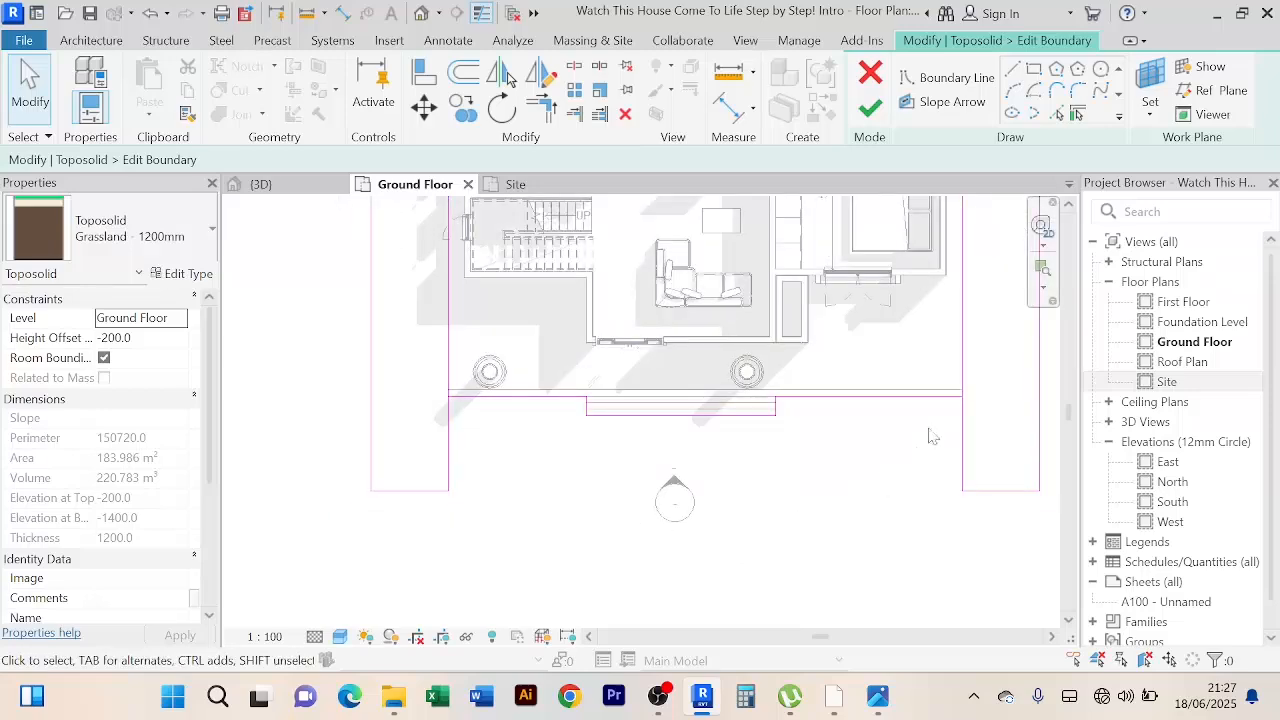
{"action": "scroll", "coordinate": [472, 425], "scroll_direction": "up", "scroll_amount": 1}
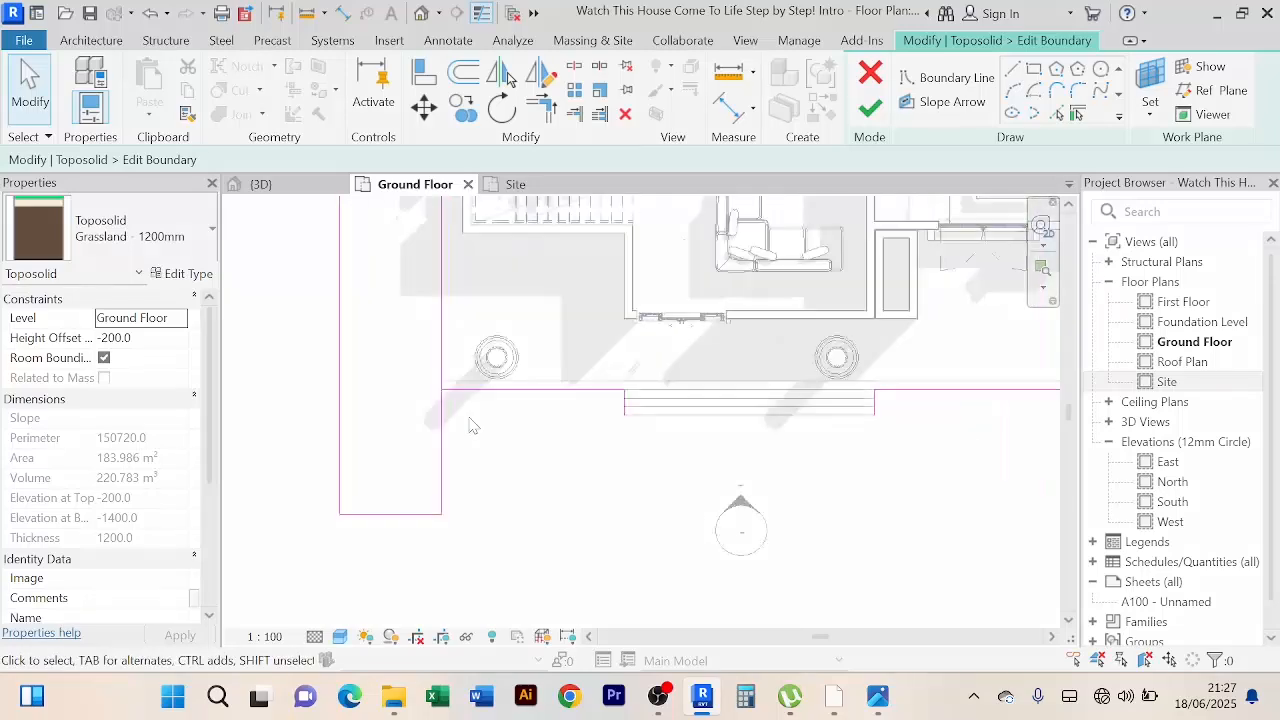
{"action": "scroll", "coordinate": [472, 427], "scroll_direction": "down", "scroll_amount": 2}
{"action": "scroll", "coordinate": [471, 431], "scroll_direction": "up", "scroll_amount": 1}
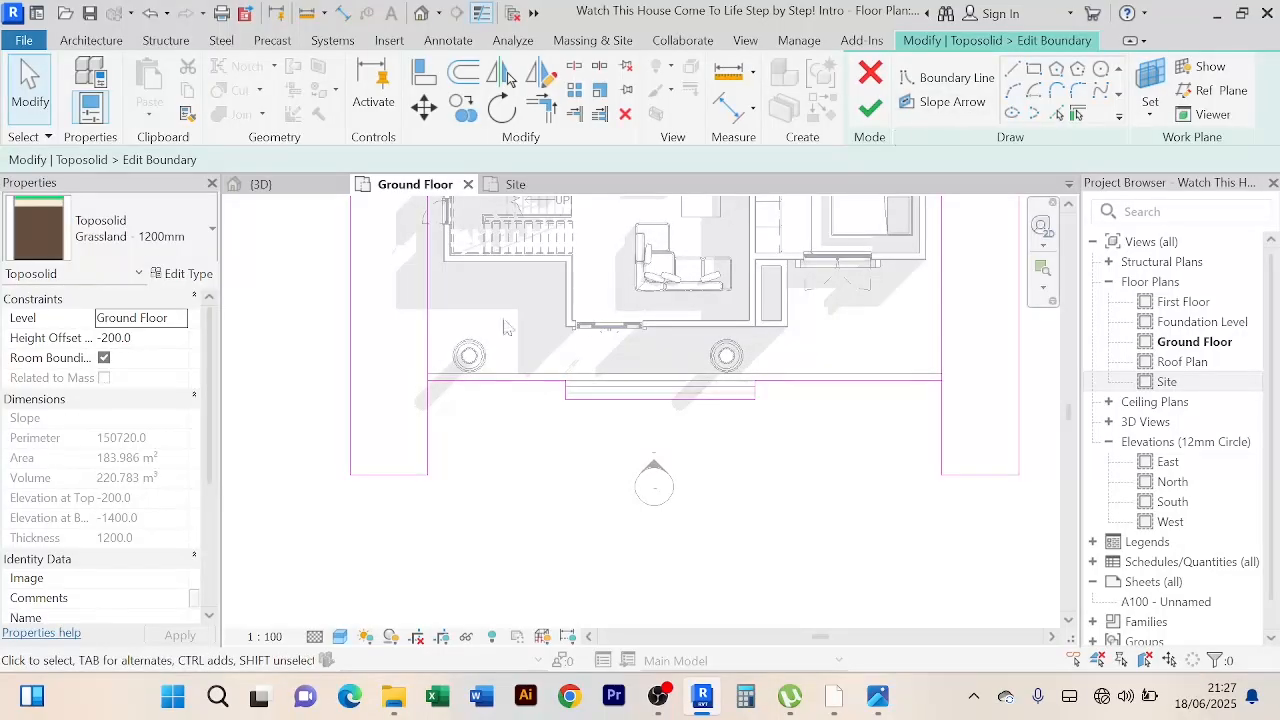
{"action": "scroll", "coordinate": [443, 402], "scroll_direction": "up", "scroll_amount": 2}
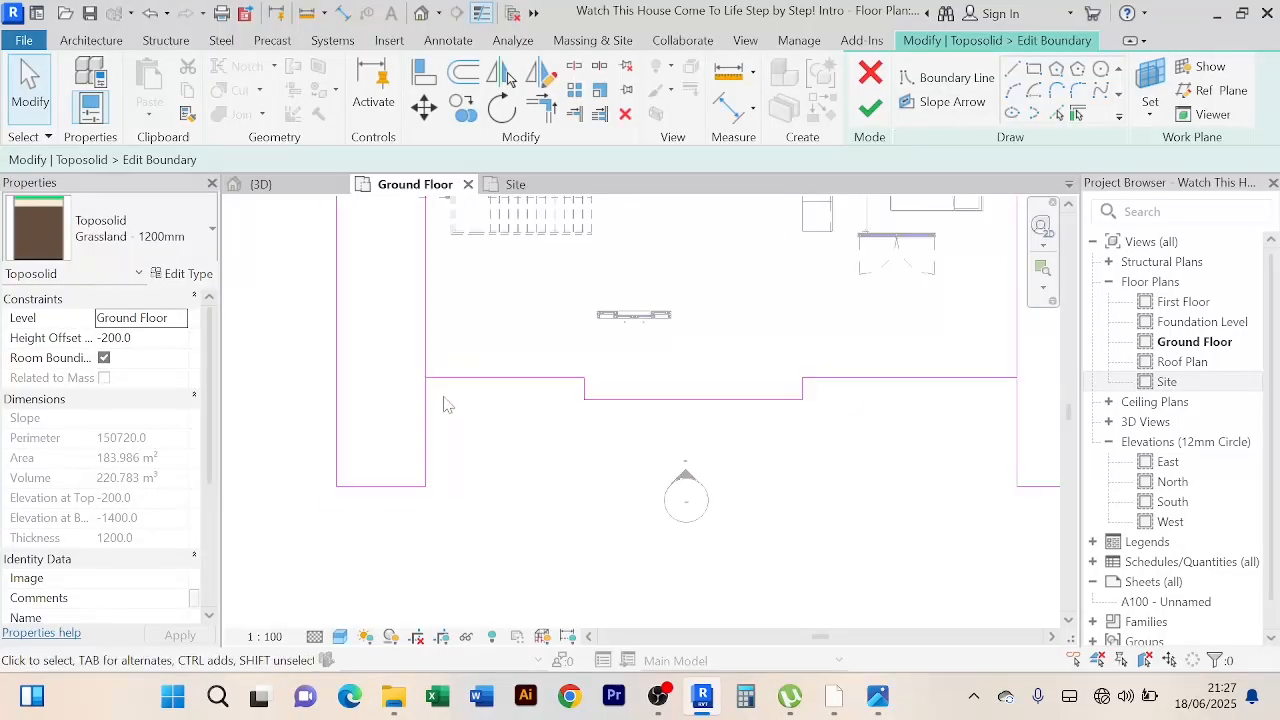
Step: Draw three boundary lines outlining a front lawn area from the porch edge, slightly inset from both side strips and level with their front ends
{"action": "left_click", "coordinate": [1013, 70]}
{"action": "left_click", "coordinate": [605, 375]}
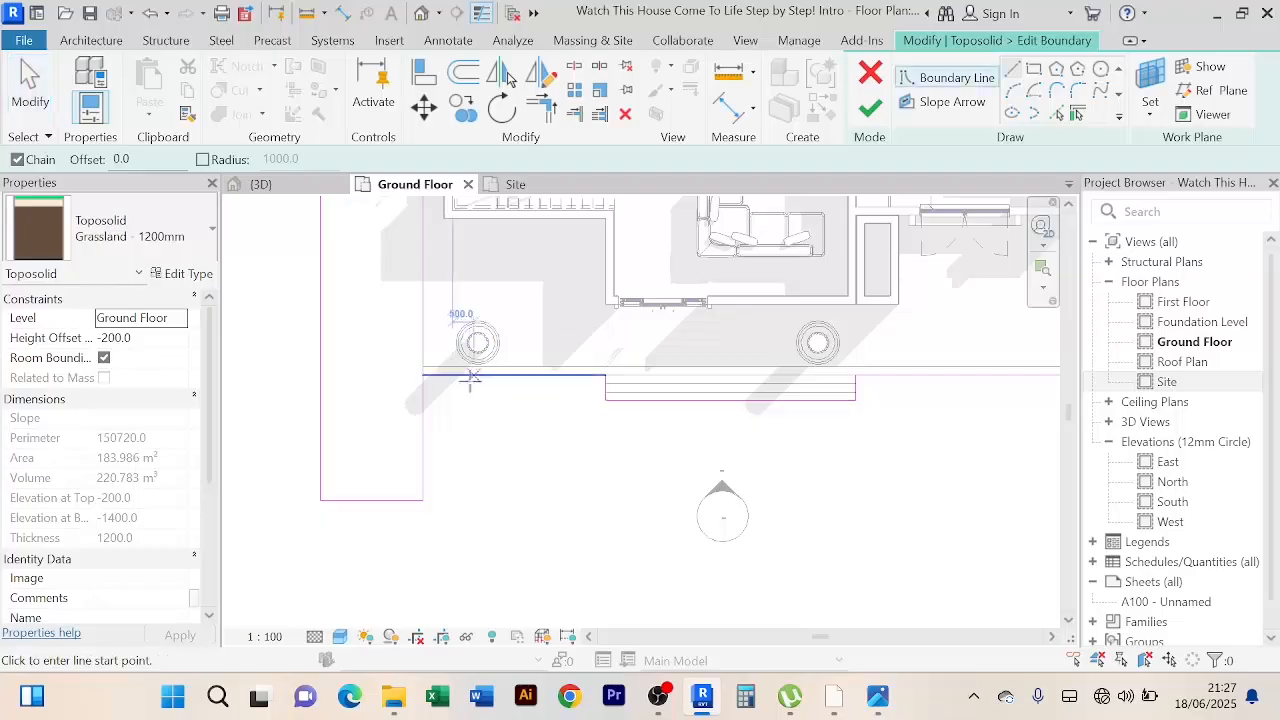
{"action": "left_click", "coordinate": [433, 375]}
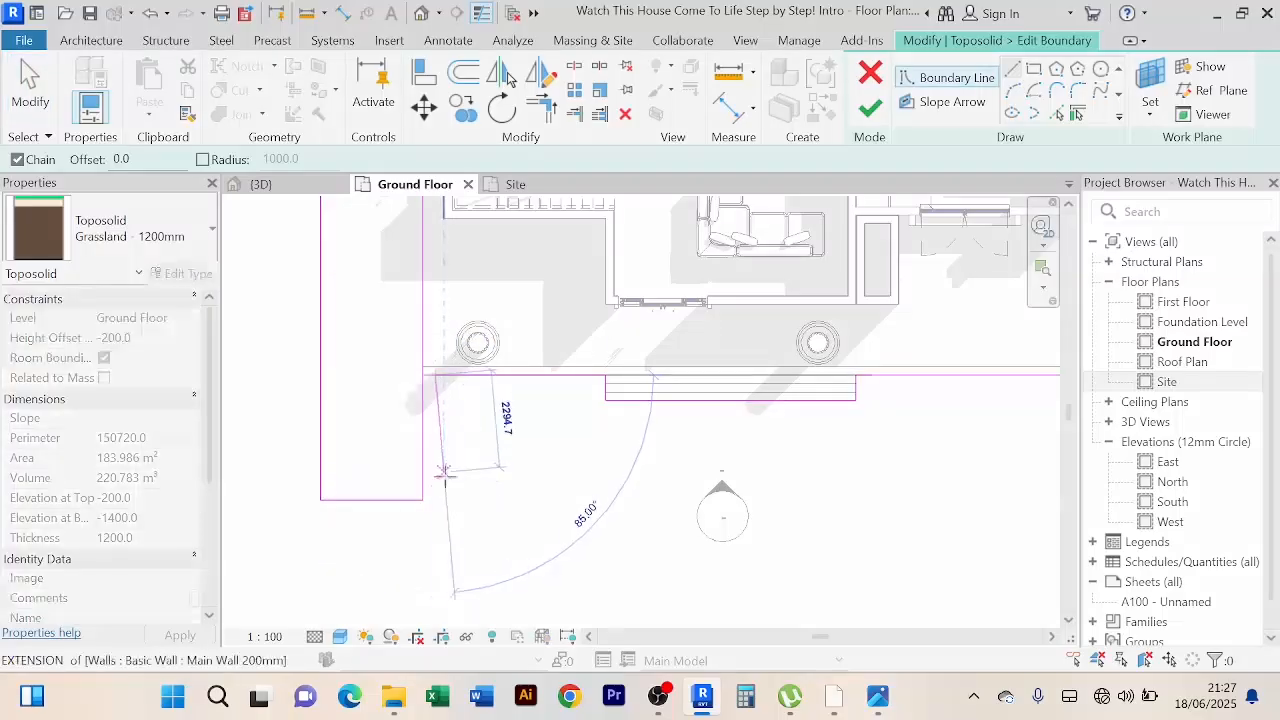
{"action": "left_click", "coordinate": [458, 496]}
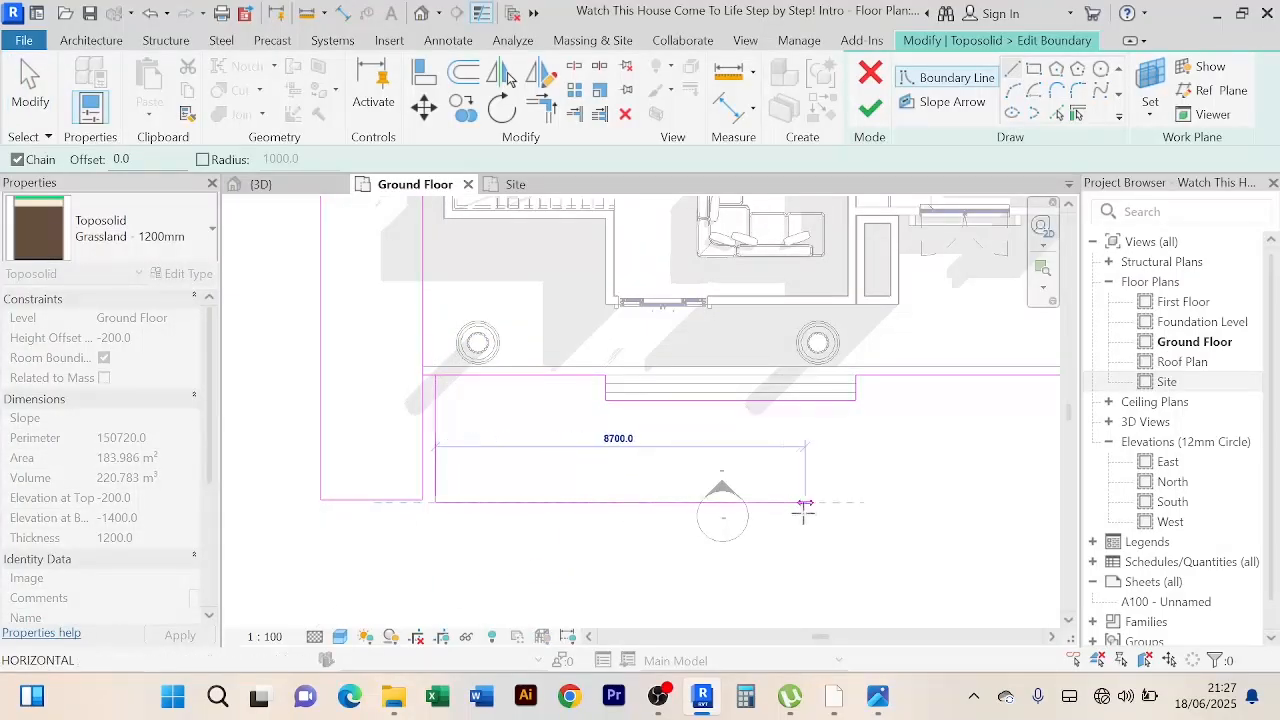
{"action": "middle_click_drag", "start_coordinate": [806, 508], "coordinate": [623, 528]}
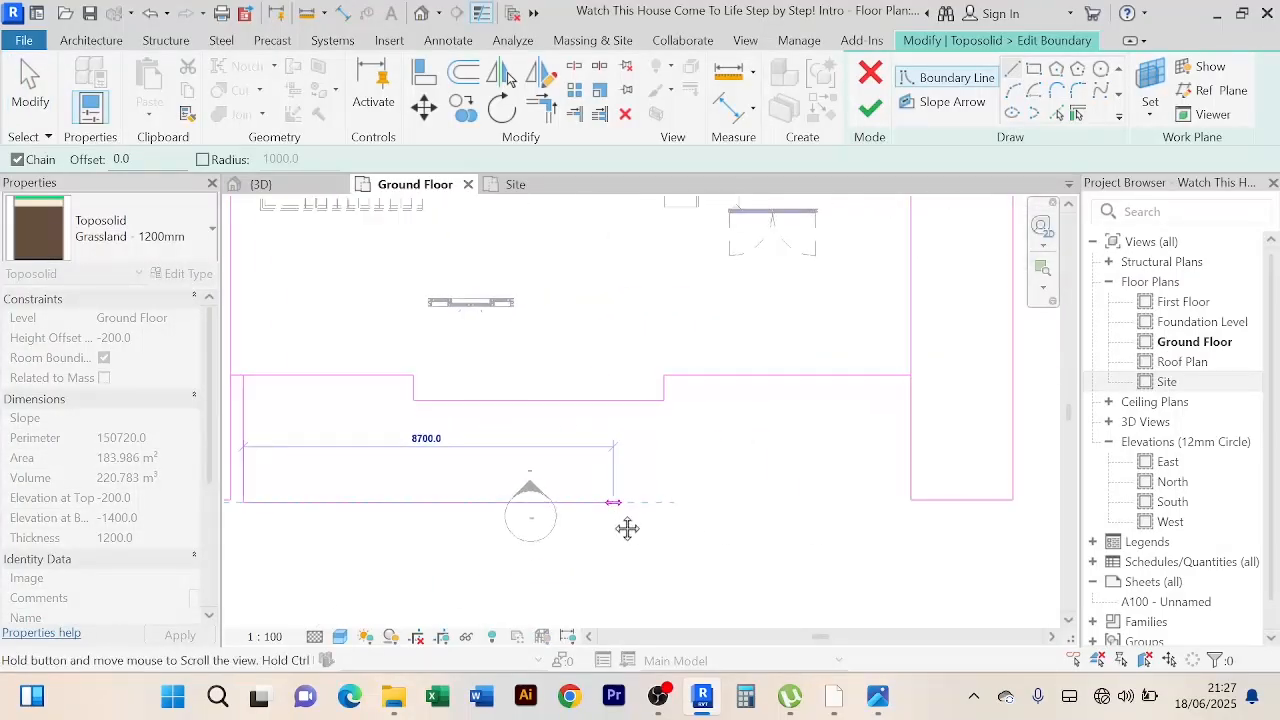
{"action": "left_click", "coordinate": [899, 502]}
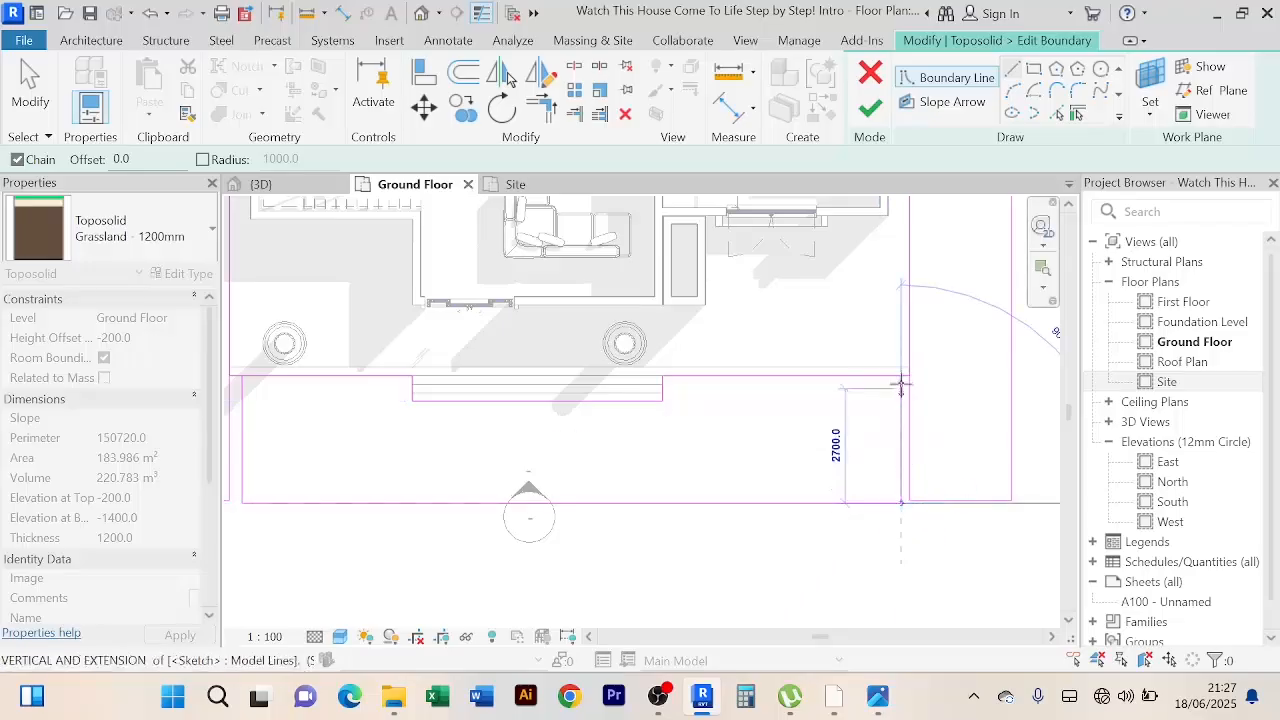
{"action": "right_click", "coordinate": [824, 426]}
{"action": "left_click", "coordinate": [930, 63]}
{"action": "key", "text": "Escape"}
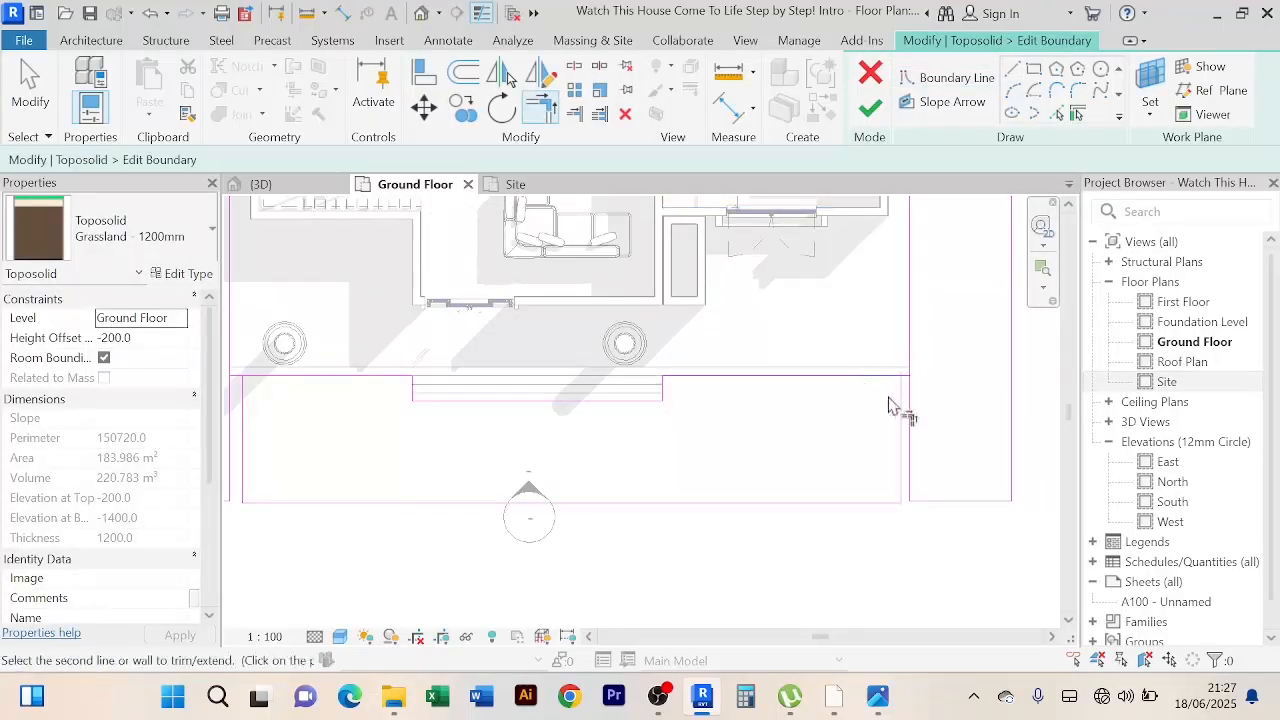
Step: Trim the porch edge lines to the new side lines so the front lawn area forms a separate closed loop around the steps
{"action": "key", "text": "t"}
{"action": "key", "text": "r"}
{"action": "scroll", "coordinate": [715, 485], "scroll_direction": "down", "scroll_amount": 1}
{"action": "middle_click_drag", "start_coordinate": [715, 485], "coordinate": [790, 482]}
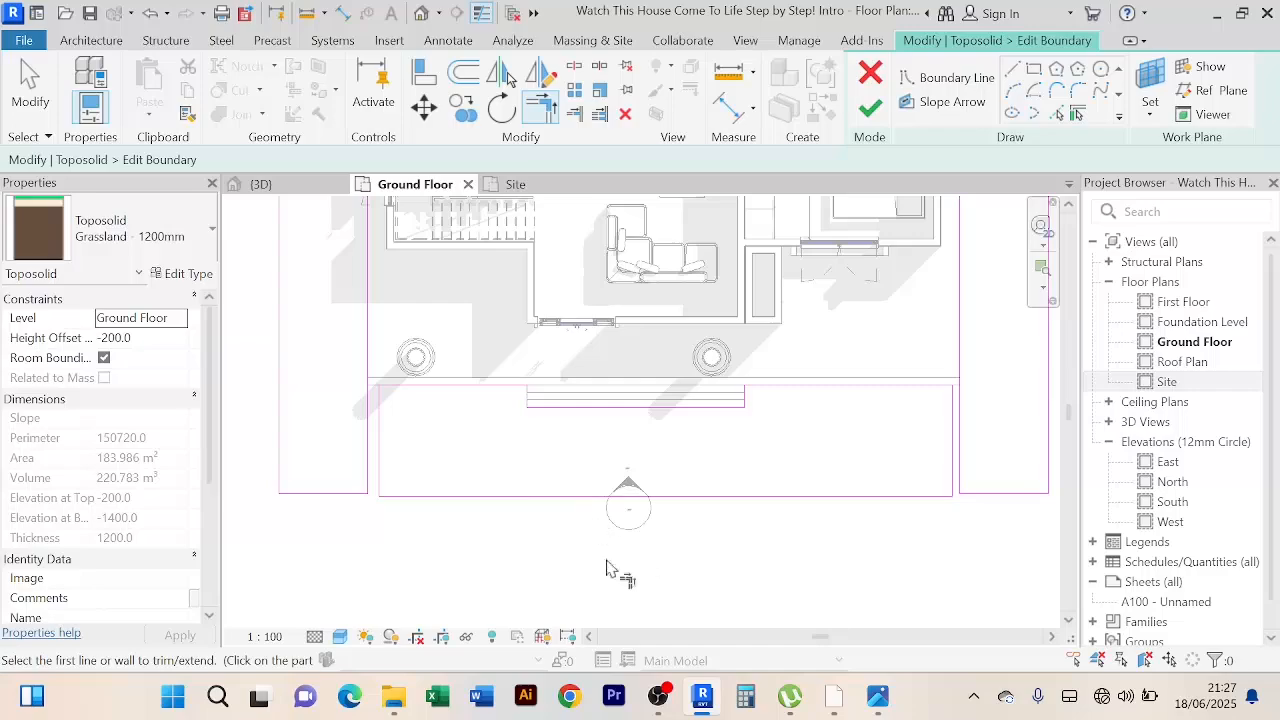
Step: Finish the grassland toposolid's boundary edit and open the 3D view
{"action": "scroll", "coordinate": [898, 426], "scroll_direction": "down", "scroll_amount": 2}
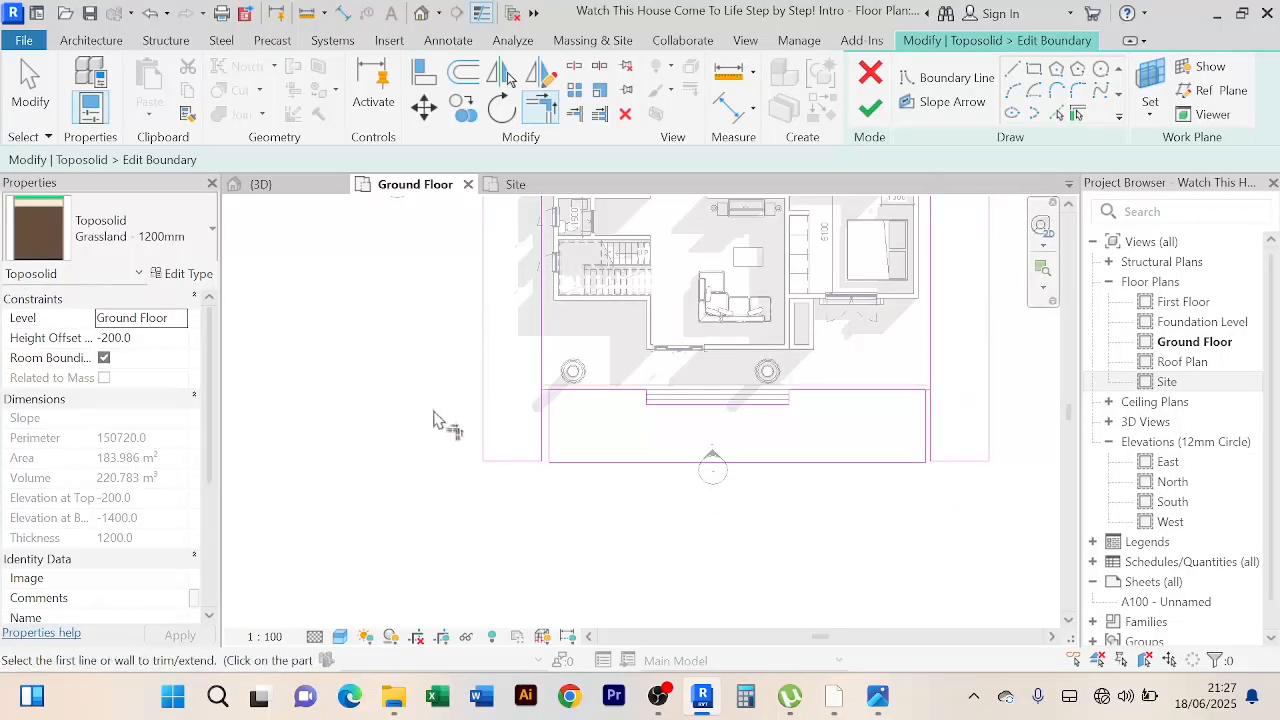
{"action": "left_click", "coordinate": [879, 112]}
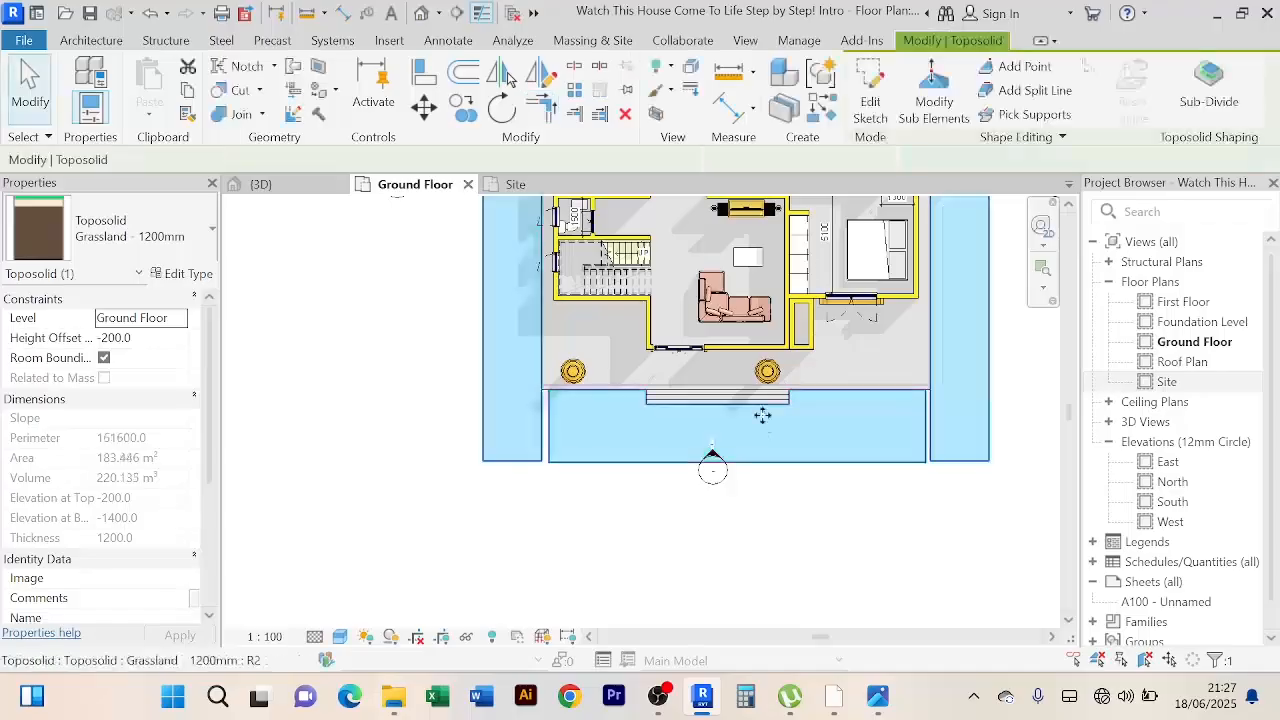
{"action": "left_click", "coordinate": [671, 521]}
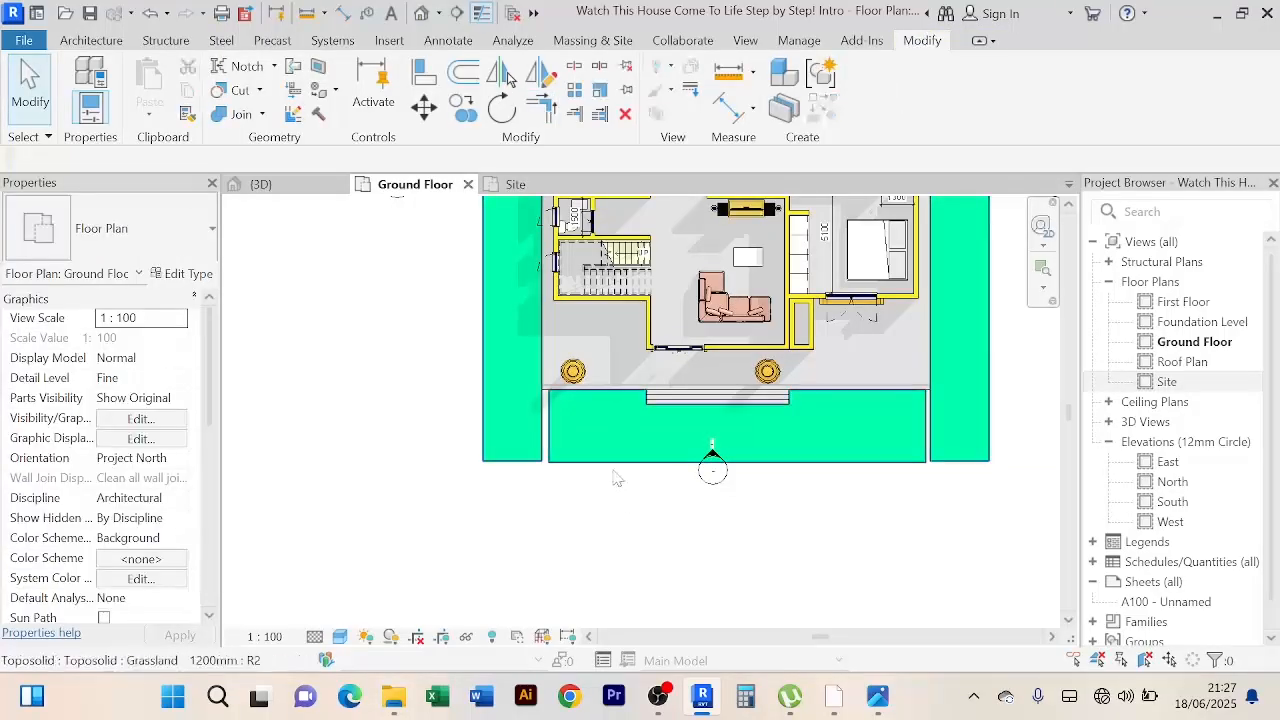
{"action": "left_click", "coordinate": [613, 471]}
{"action": "left_click", "coordinate": [262, 184]}
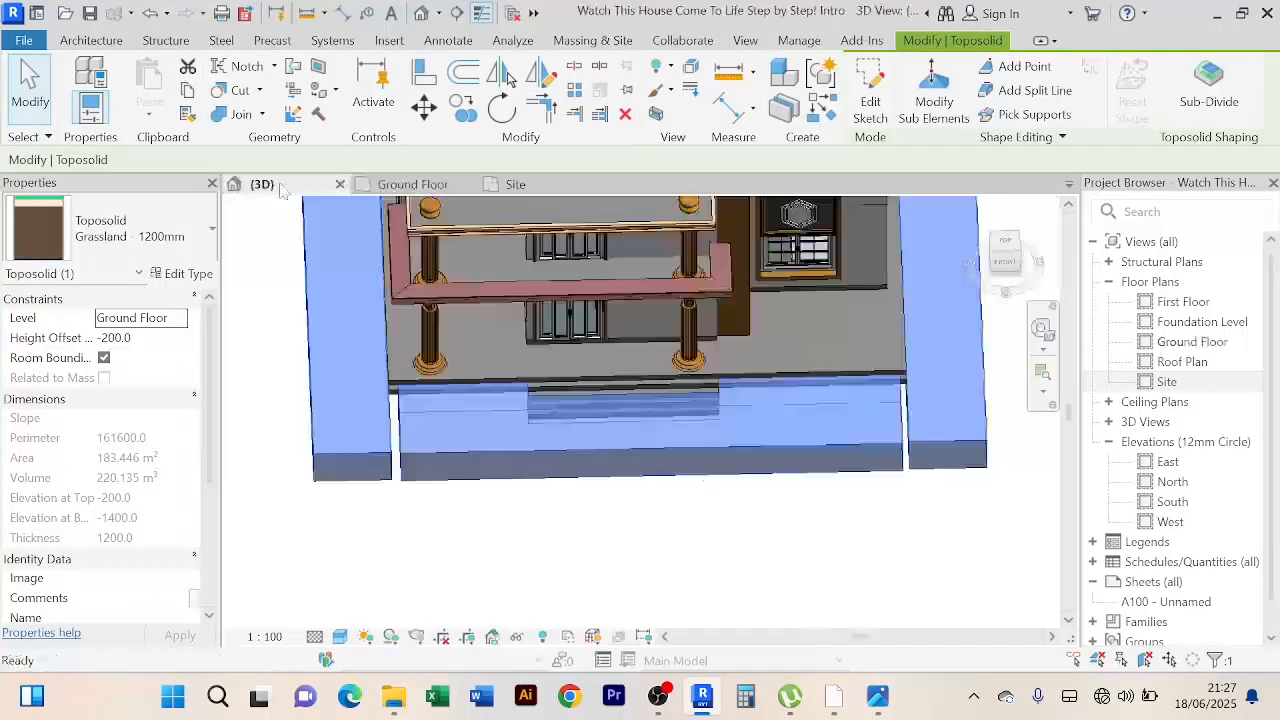
Step: Examine the toposolid's front lawn, the side strips and the gaps between them around the front steps in 3D
{"action": "left_click", "coordinate": [743, 545]}
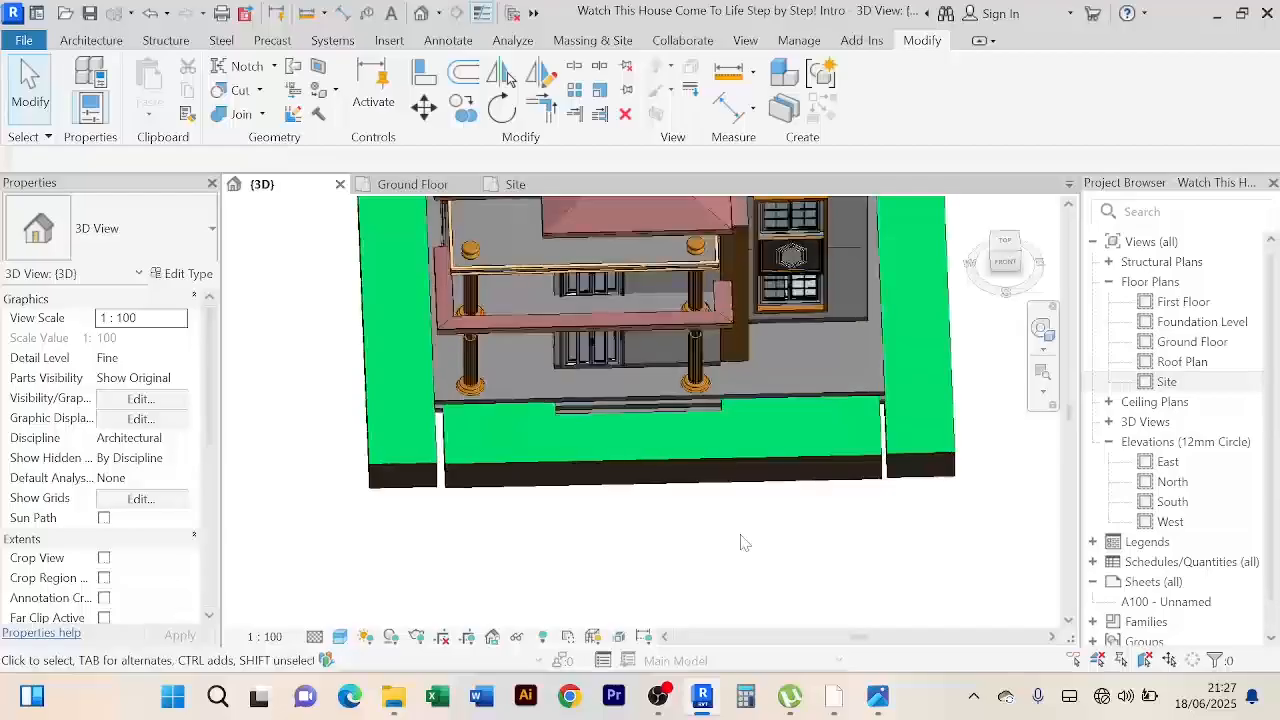
{"action": "middle_click_drag", "start_coordinate": [743, 543], "coordinate": [663, 557], "text": "shift"}
{"action": "scroll", "coordinate": [430, 380], "scroll_direction": "up", "scroll_amount": 5}
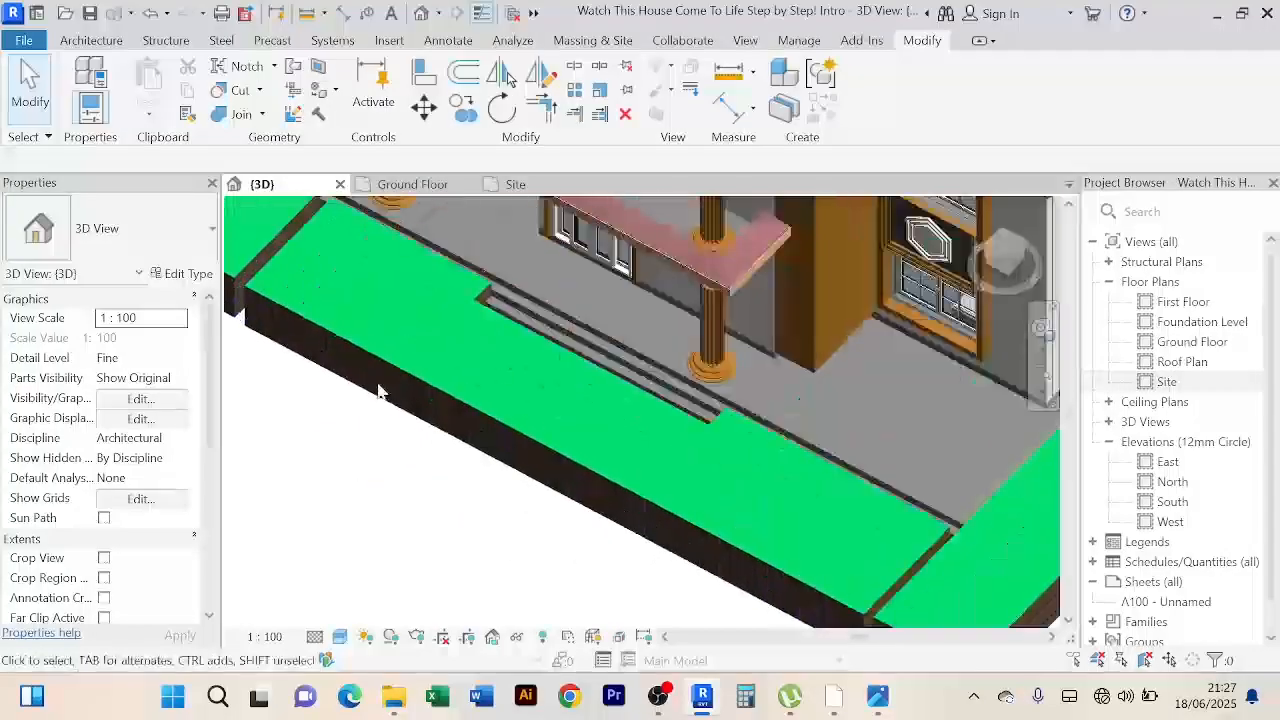
{"action": "left_click", "coordinate": [440, 395]}
{"action": "scroll", "coordinate": [437, 382], "scroll_direction": "down", "scroll_amount": 5}
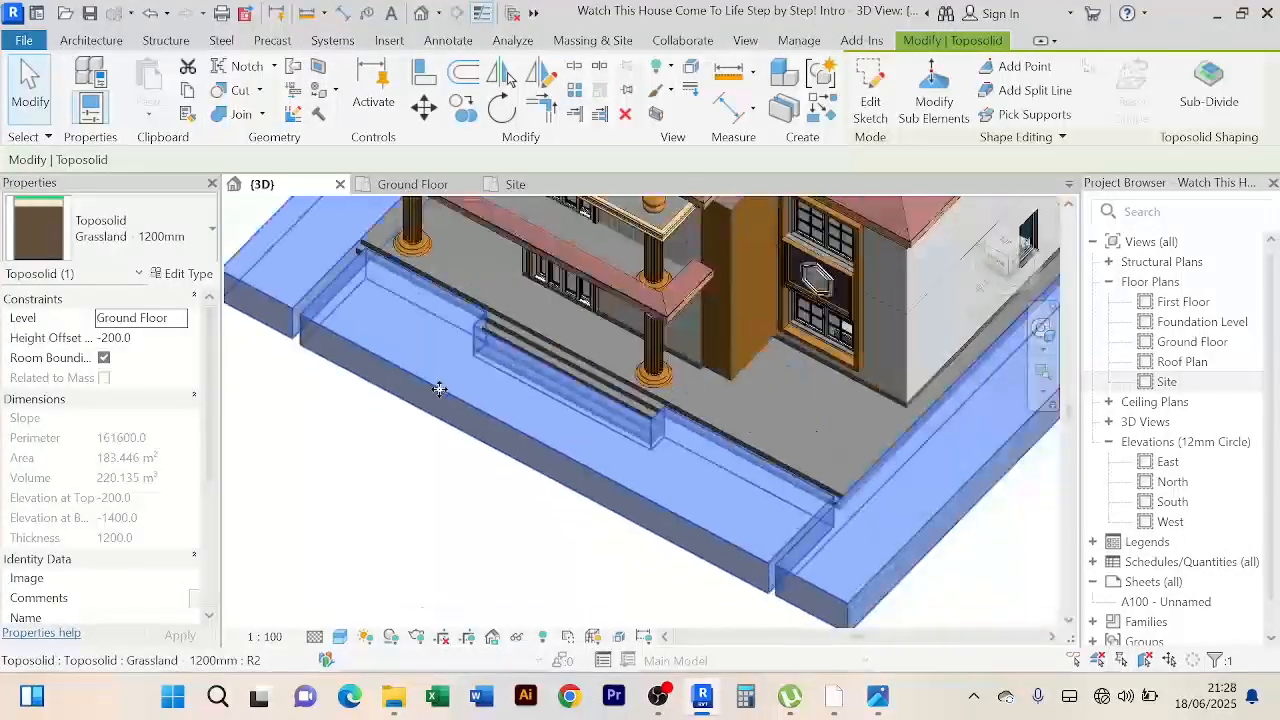
{"action": "scroll", "coordinate": [427, 420], "scroll_direction": "up", "scroll_amount": 3}
{"action": "scroll", "coordinate": [427, 420], "scroll_direction": "down", "scroll_amount": 2}
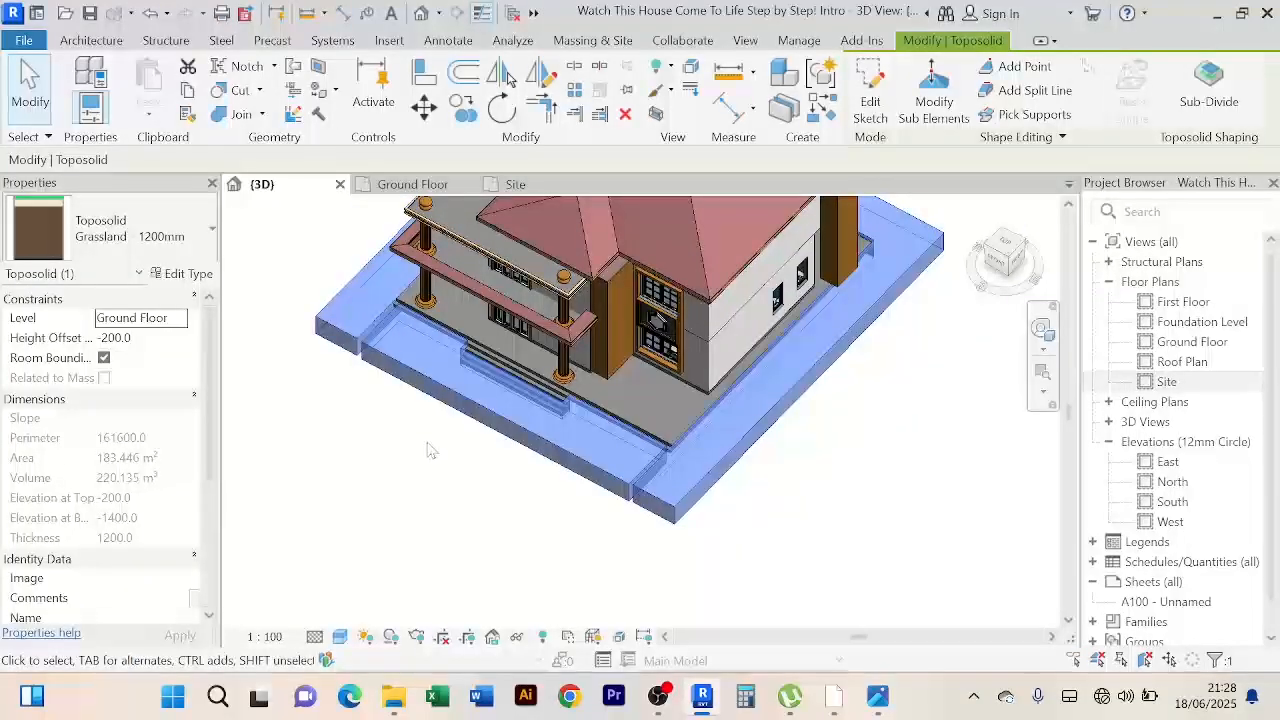
{"action": "scroll", "coordinate": [430, 440], "scroll_direction": "up", "scroll_amount": 4}
{"action": "scroll", "coordinate": [480, 375], "scroll_direction": "down", "scroll_amount": 1}
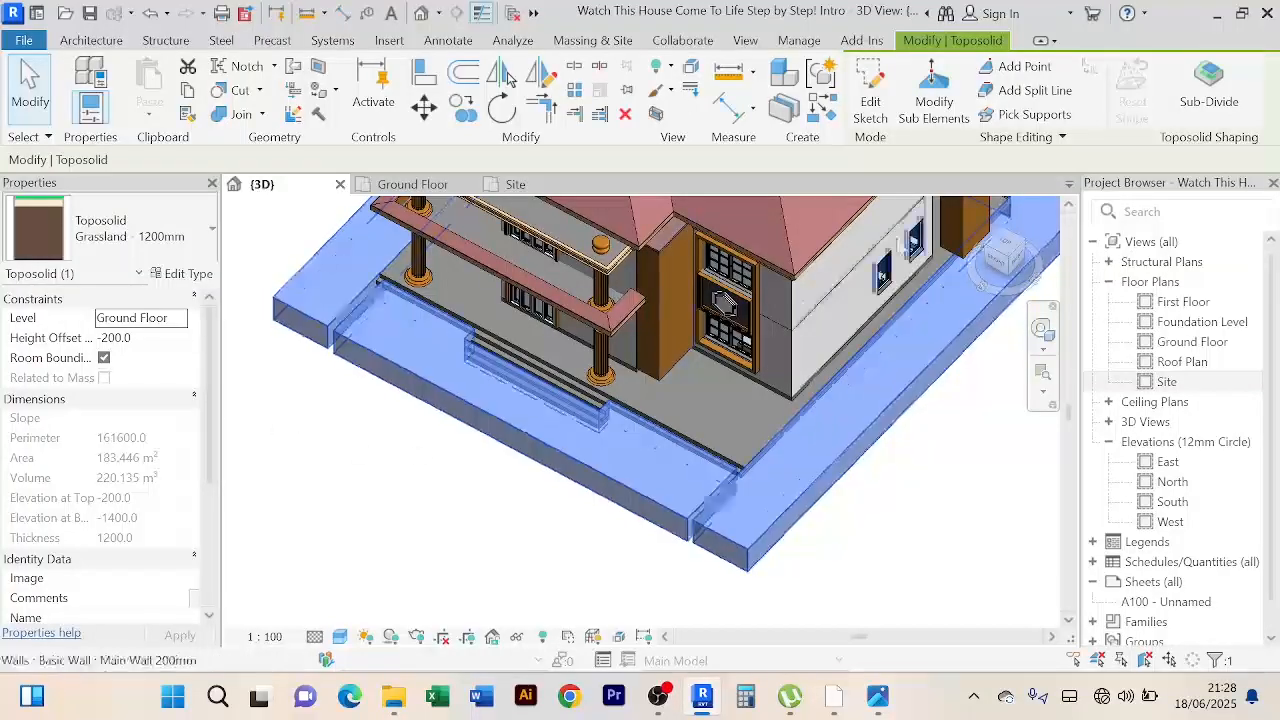
Step: Delete all eight boundary lines of the front lawn loop from the grassland toposolid in the Ground Floor plan and finish the boundary edit
{"action": "left_click", "coordinate": [872, 110]}
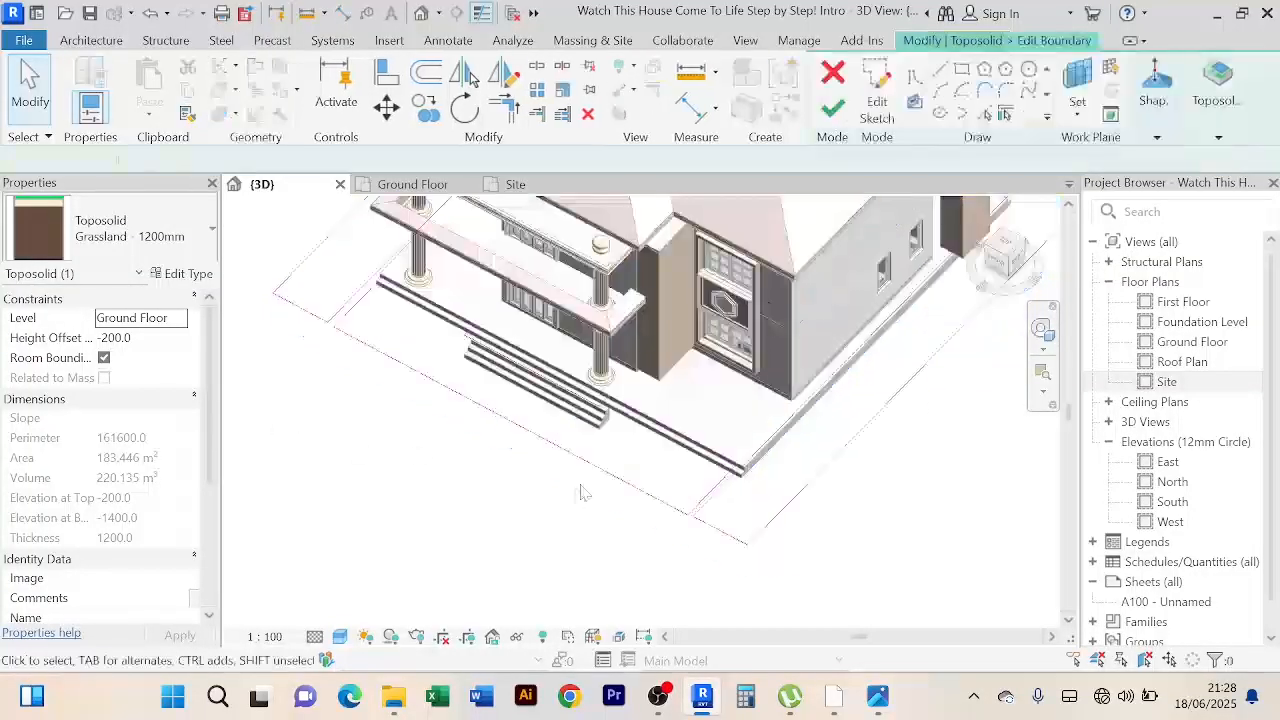
{"action": "scroll", "coordinate": [590, 480], "scroll_direction": "up", "scroll_amount": 1}
{"action": "left_click", "coordinate": [414, 185]}
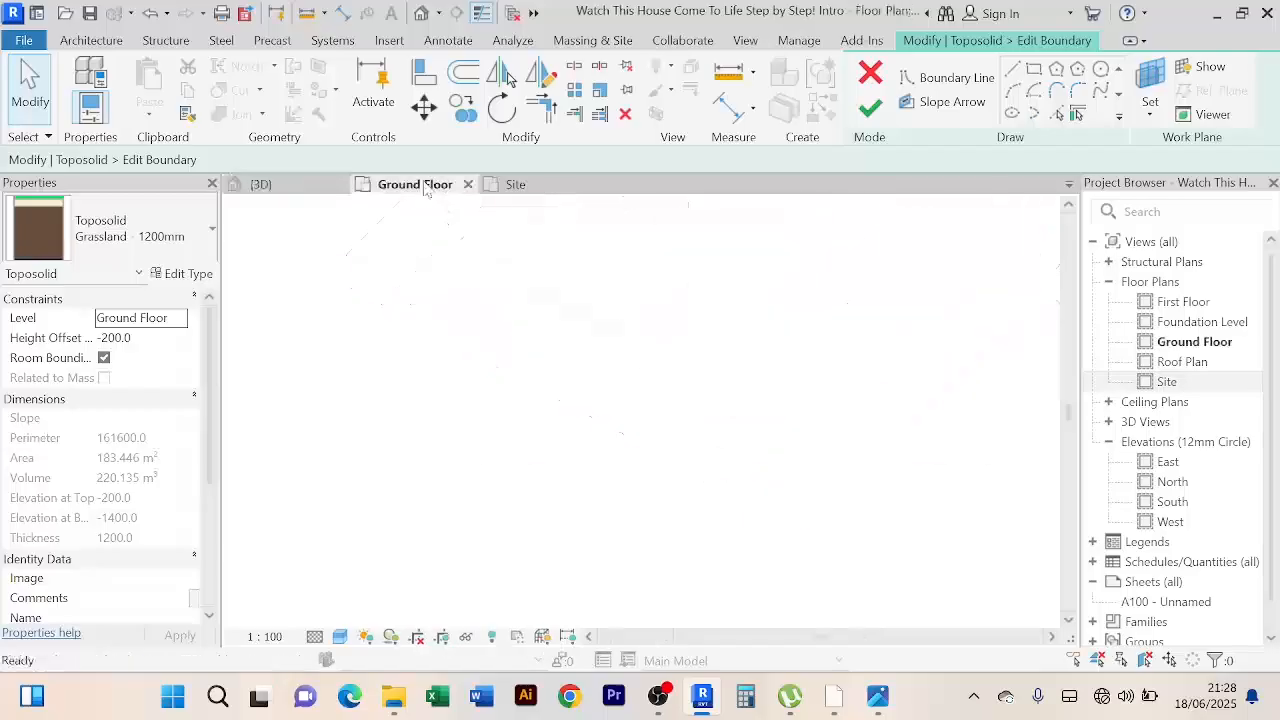
{"action": "middle_click_drag", "start_coordinate": [632, 466], "coordinate": [598, 466]}
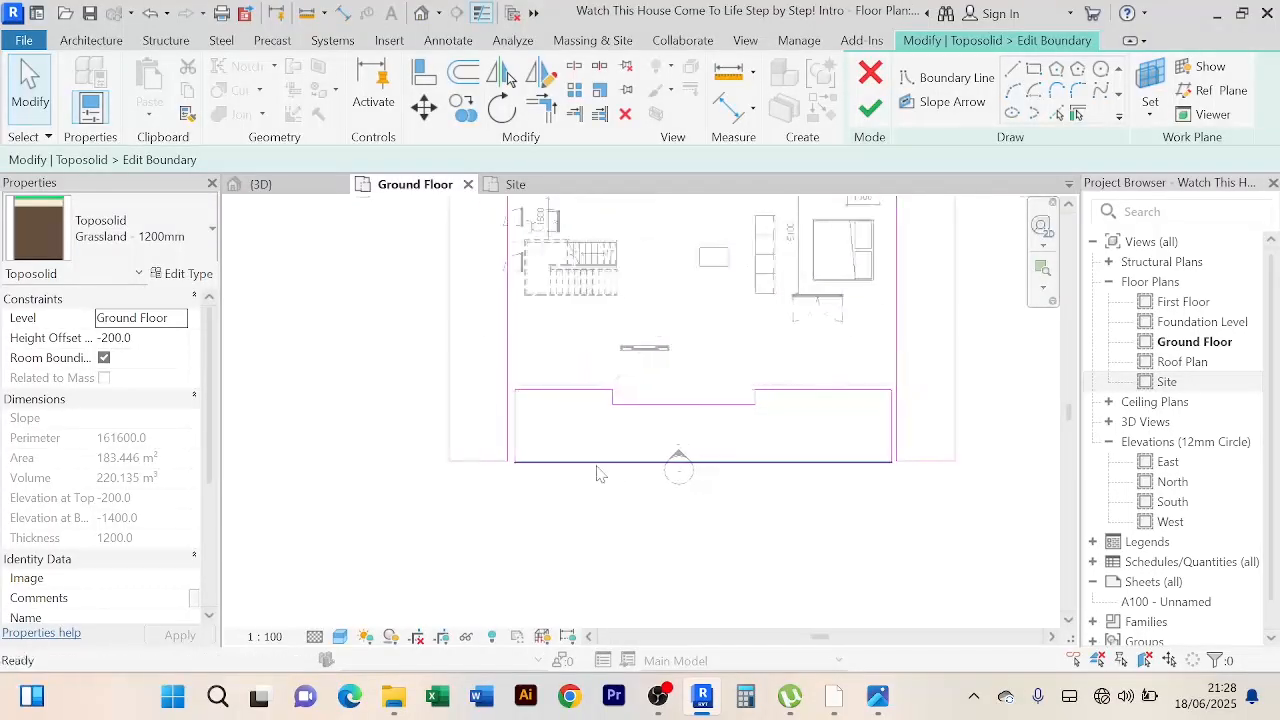
{"action": "left_click", "coordinate": [598, 465]}
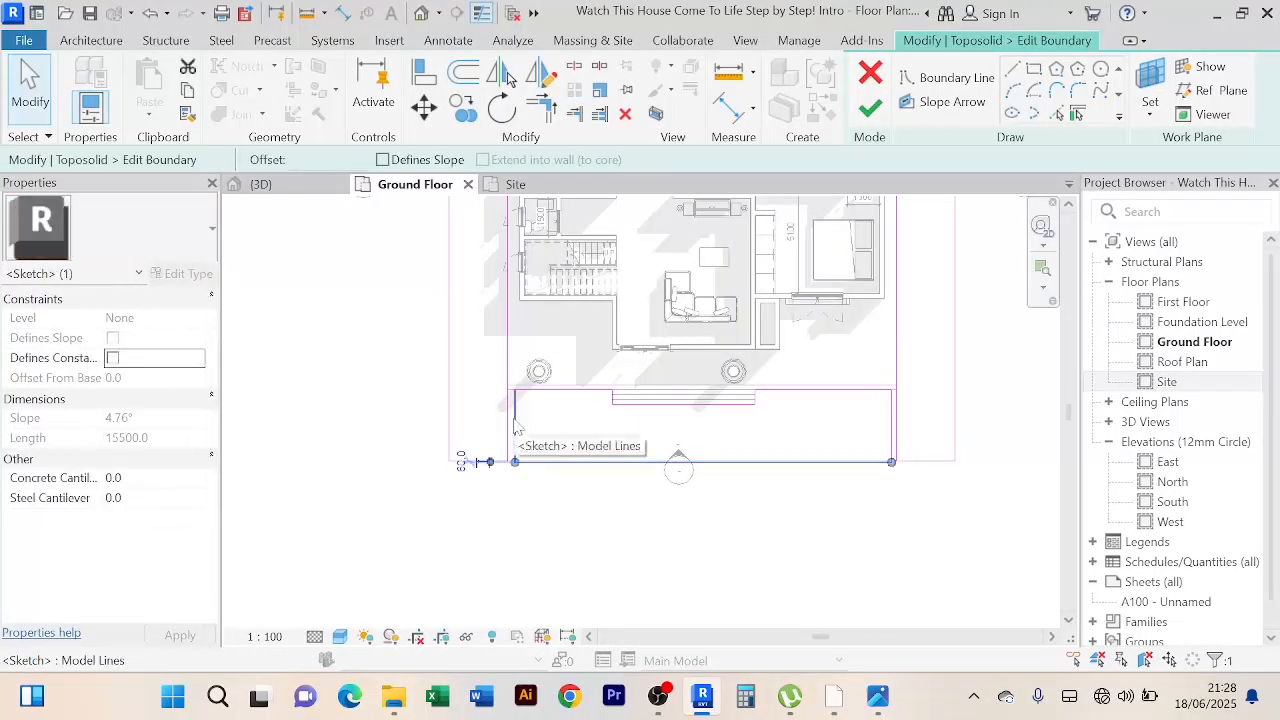
{"action": "left_click", "coordinate": [515, 428], "text": "ctrl"}
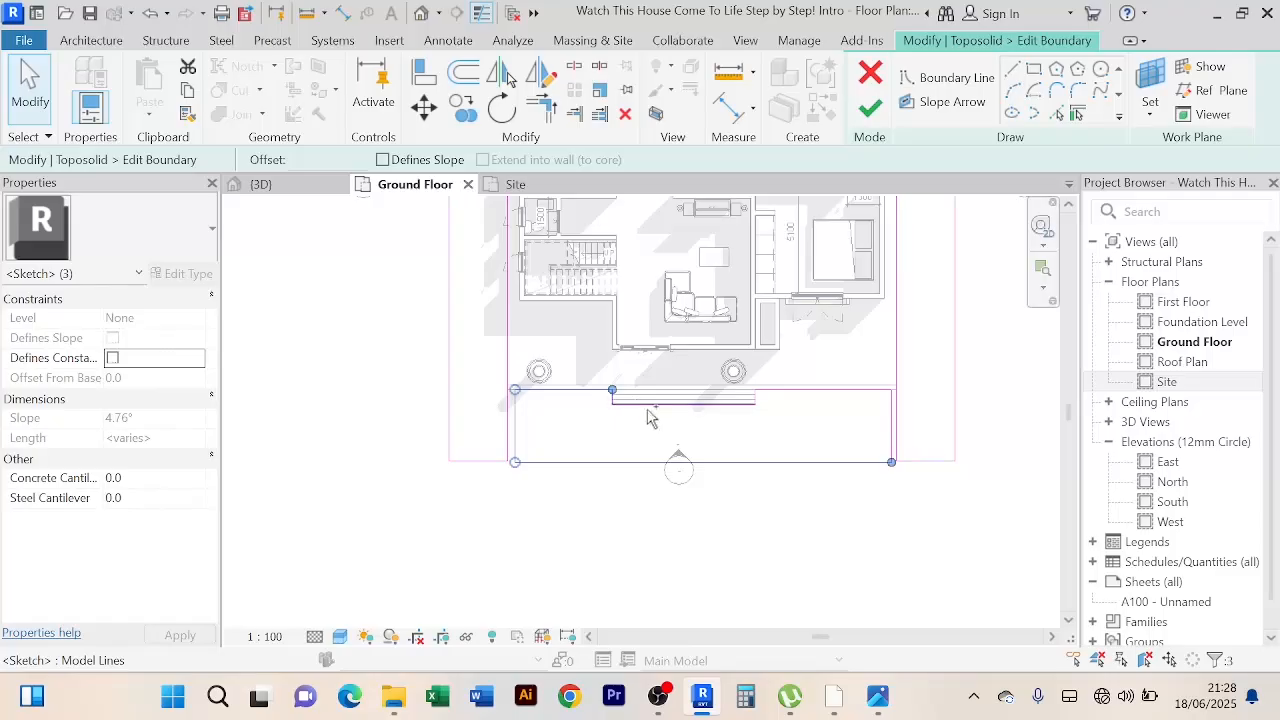
{"action": "scroll", "coordinate": [612, 400], "scroll_direction": "up", "scroll_amount": 4}
{"action": "left_click", "coordinate": [620, 388], "text": "ctrl"}
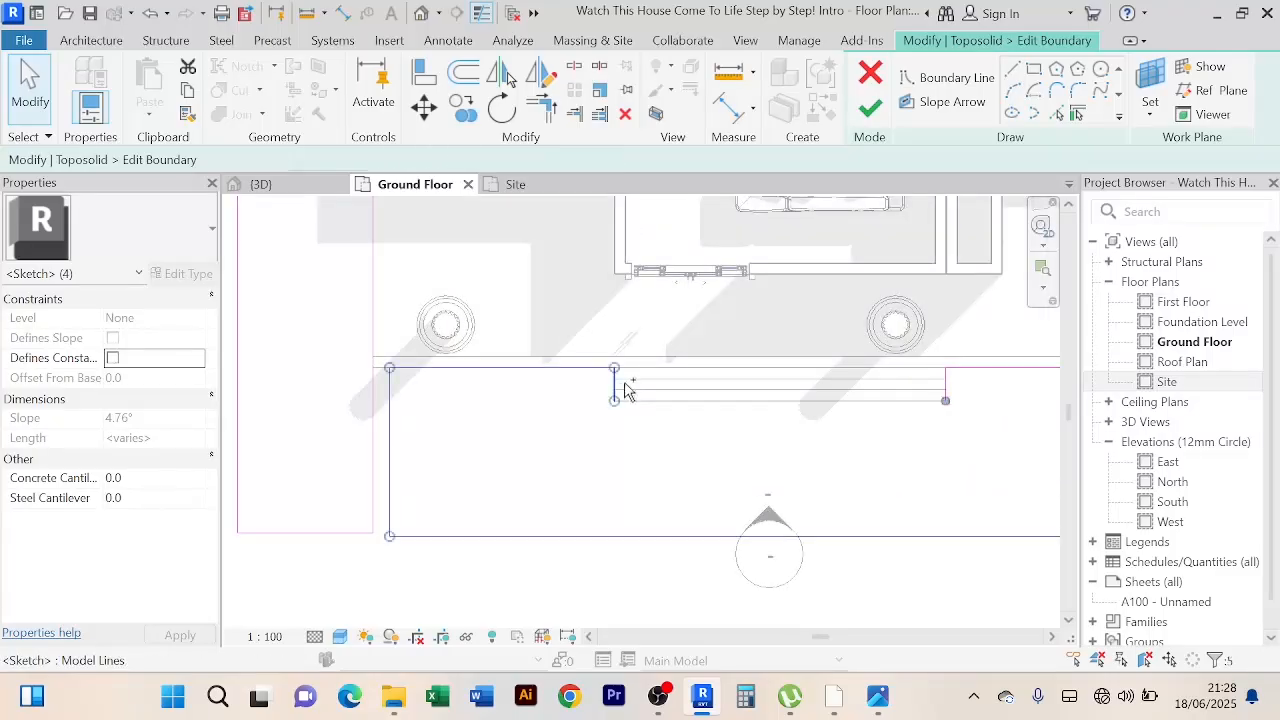
{"action": "left_click", "coordinate": [946, 385], "text": "ctrl"}
{"action": "scroll", "coordinate": [925, 467], "scroll_direction": "down", "scroll_amount": 1}
{"action": "middle_click_drag", "start_coordinate": [959, 447], "coordinate": [835, 442]}
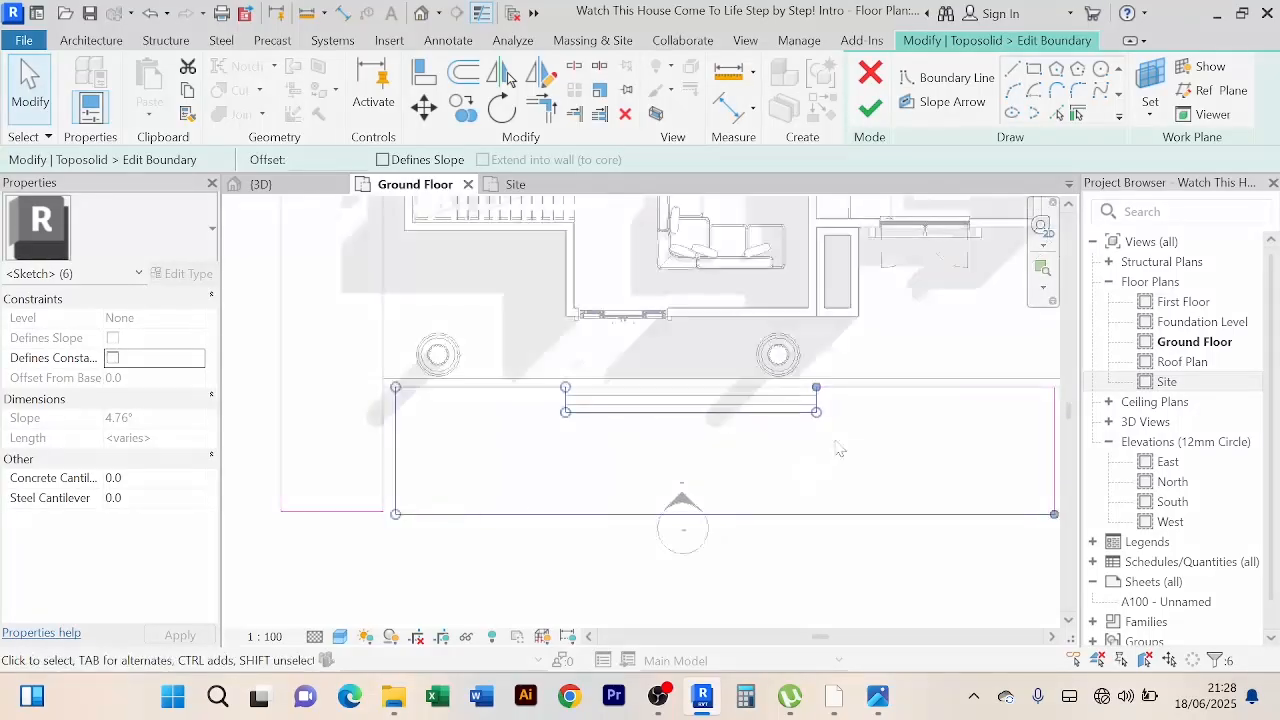
{"action": "left_click", "coordinate": [894, 388], "text": "ctrl"}
{"action": "middle_click_drag", "start_coordinate": [931, 449], "coordinate": [877, 449]}
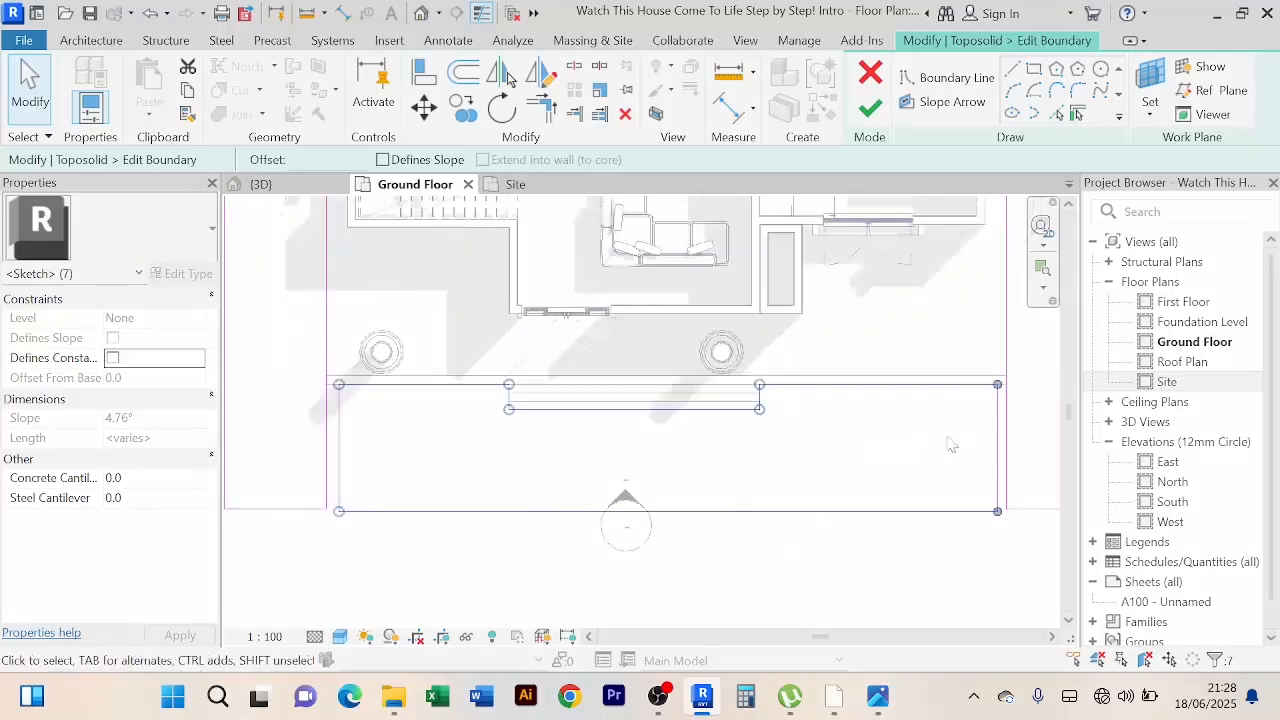
{"action": "left_click", "coordinate": [998, 455], "text": "ctrl"}
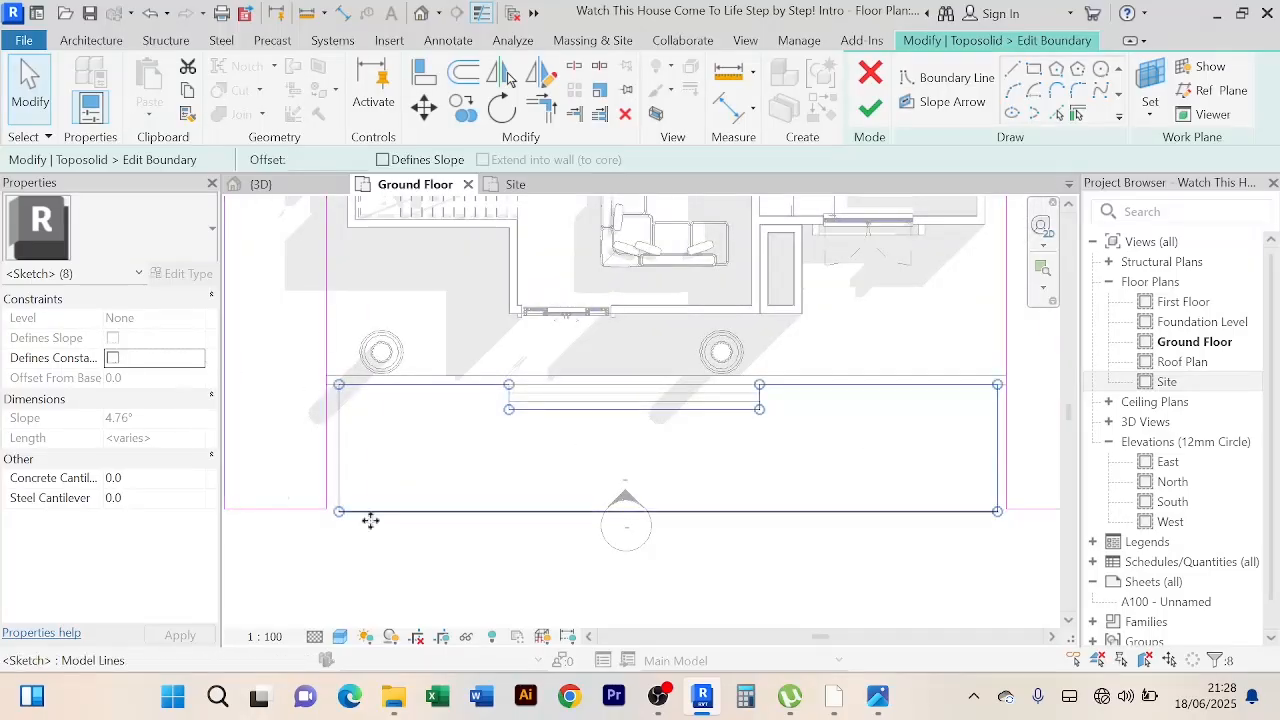
{"action": "left_click", "coordinate": [447, 558]}
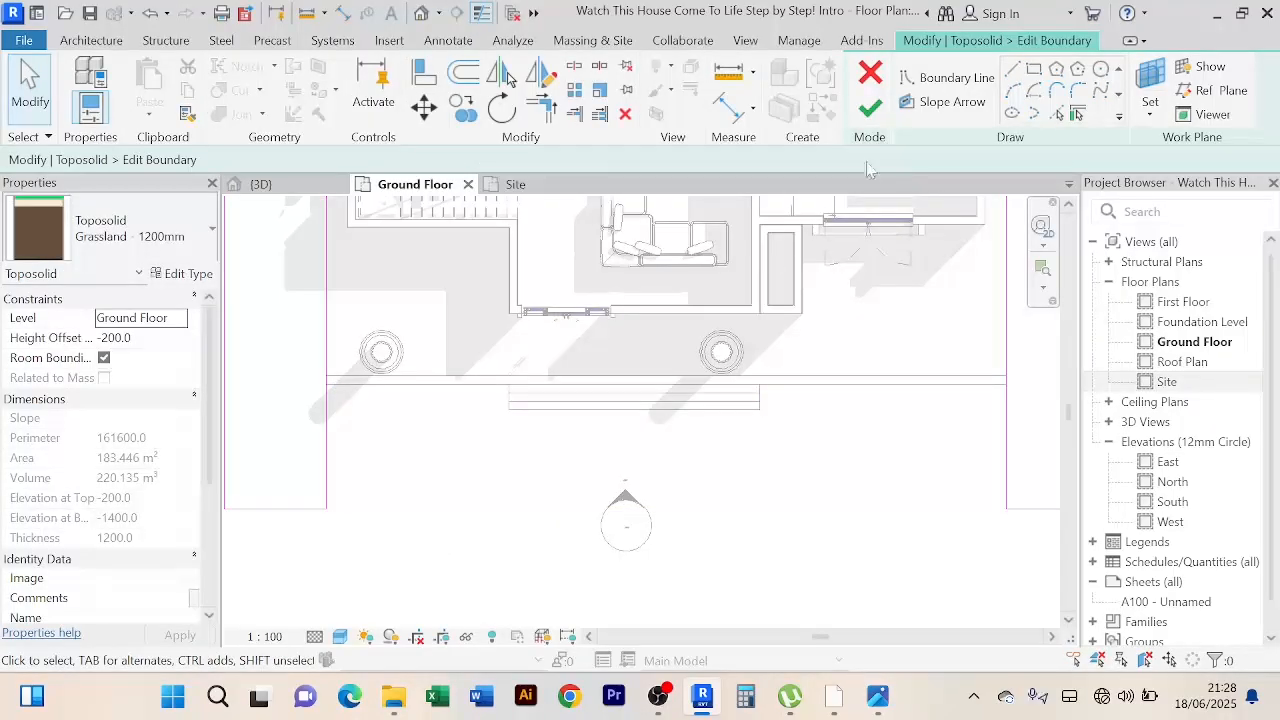
{"action": "left_click", "coordinate": [870, 107]}
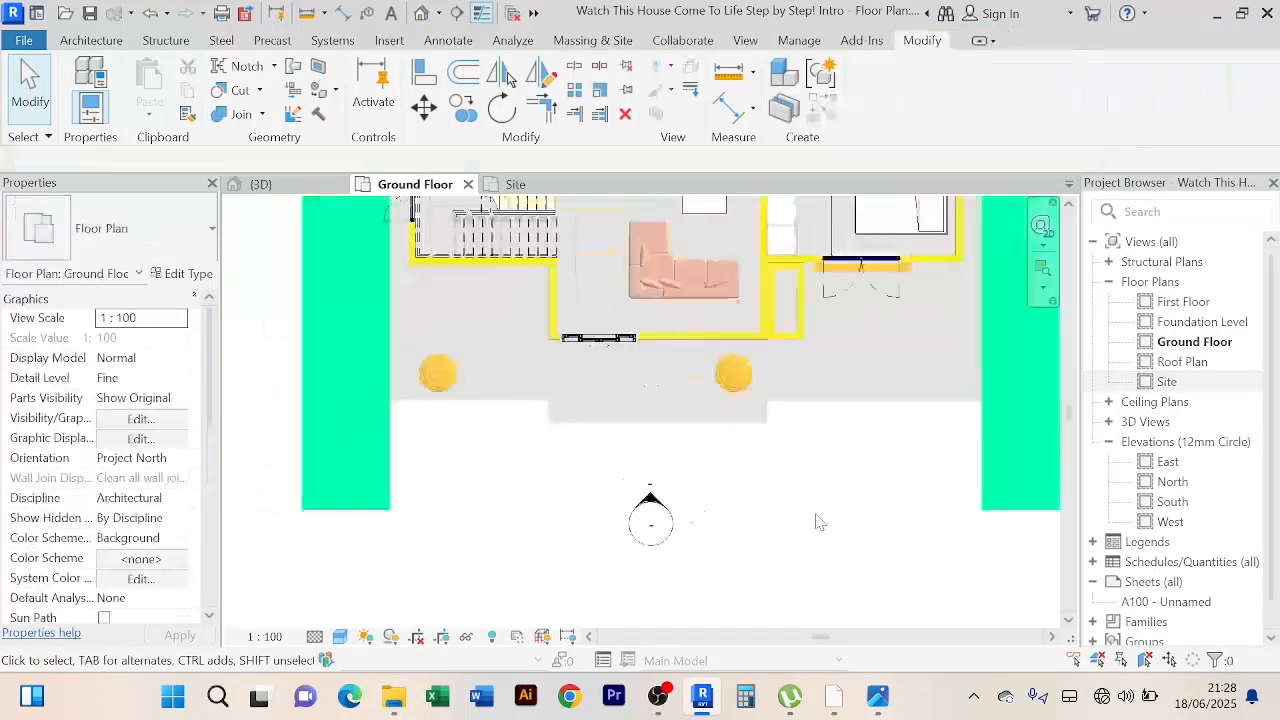
Step: Examine the open area around the front steps and porch edge between the two side strips in plan and 3D
{"action": "scroll", "coordinate": [757, 497], "scroll_direction": "down", "scroll_amount": 2}
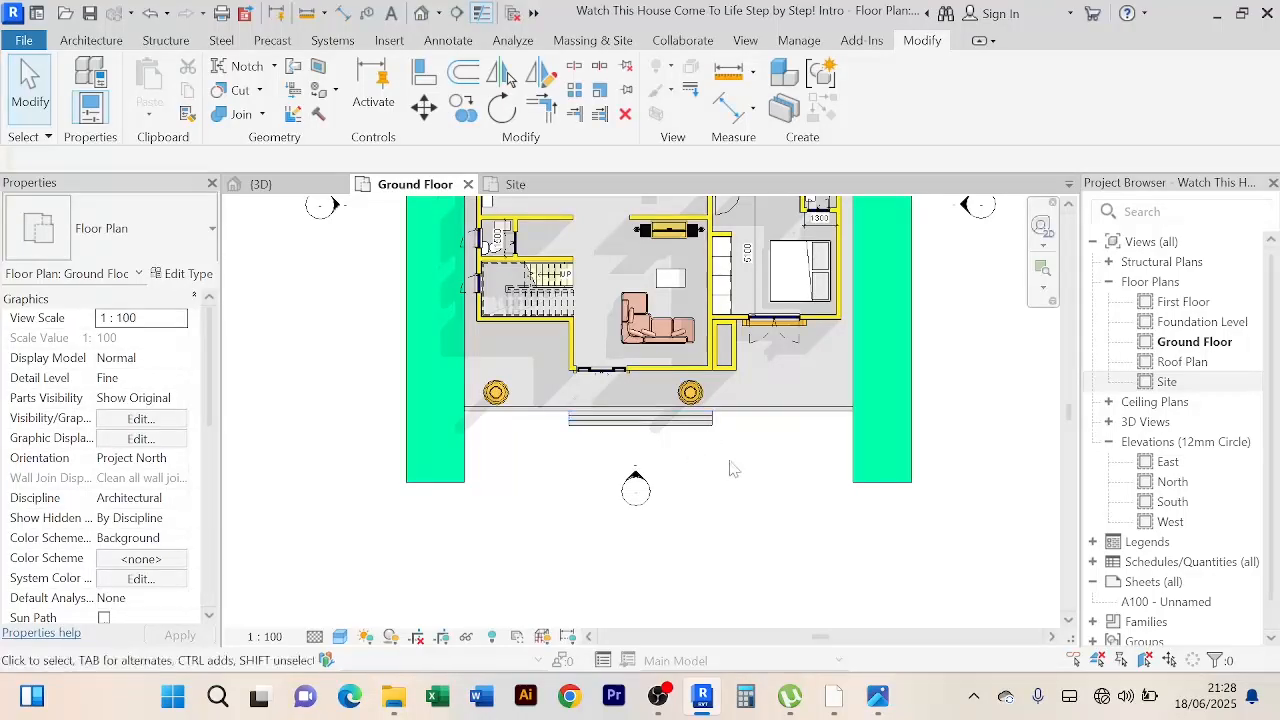
{"action": "scroll", "coordinate": [745, 490], "scroll_direction": "down", "scroll_amount": 2}
{"action": "middle_click_drag", "start_coordinate": [729, 471], "coordinate": [702, 476]}
{"action": "left_click", "coordinate": [262, 184]}
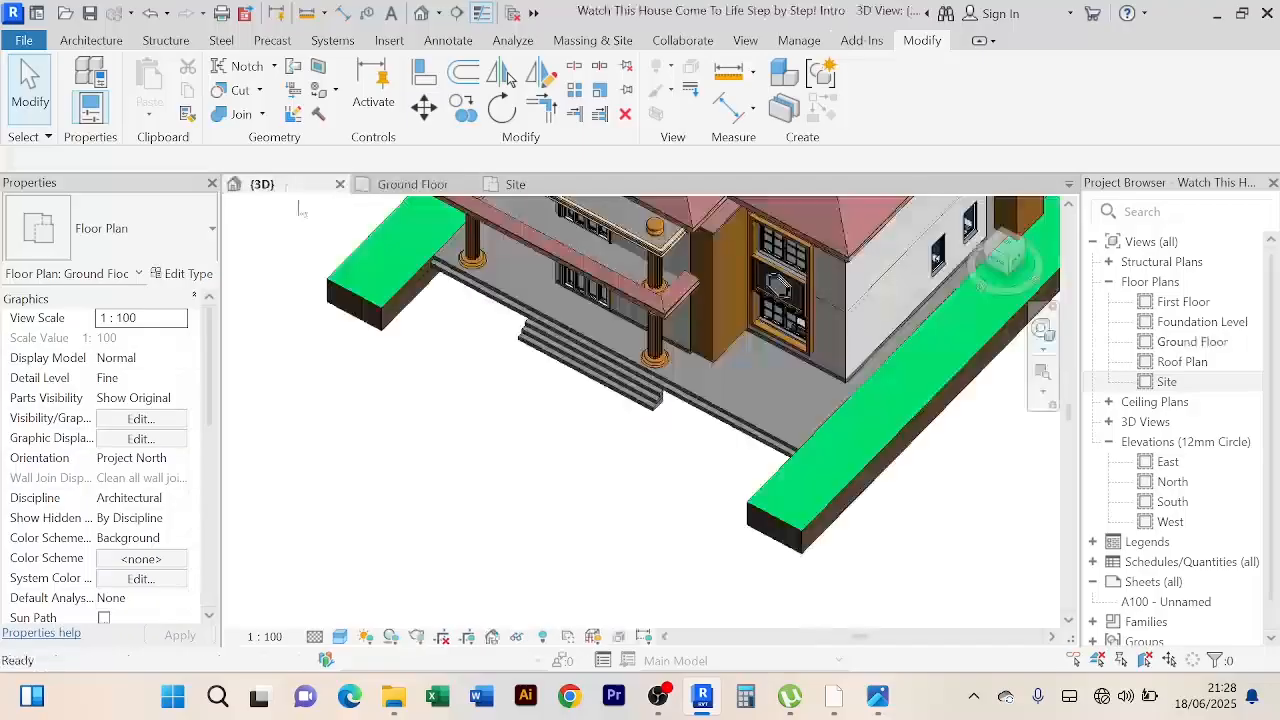
{"action": "middle_click_drag", "start_coordinate": [460, 434], "coordinate": [609, 398], "text": "shift"}
{"action": "scroll", "coordinate": [609, 398], "scroll_direction": "up", "scroll_amount": 2}
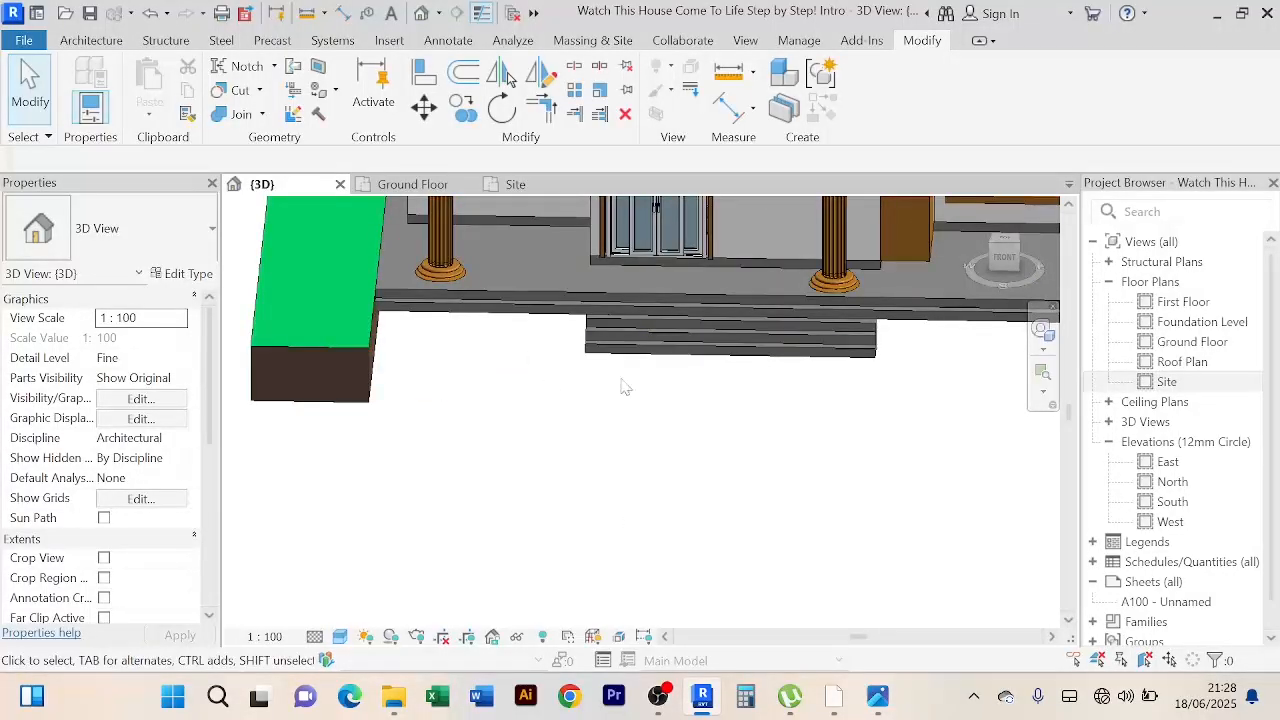
{"action": "scroll", "coordinate": [534, 337], "scroll_direction": "up", "scroll_amount": 2}
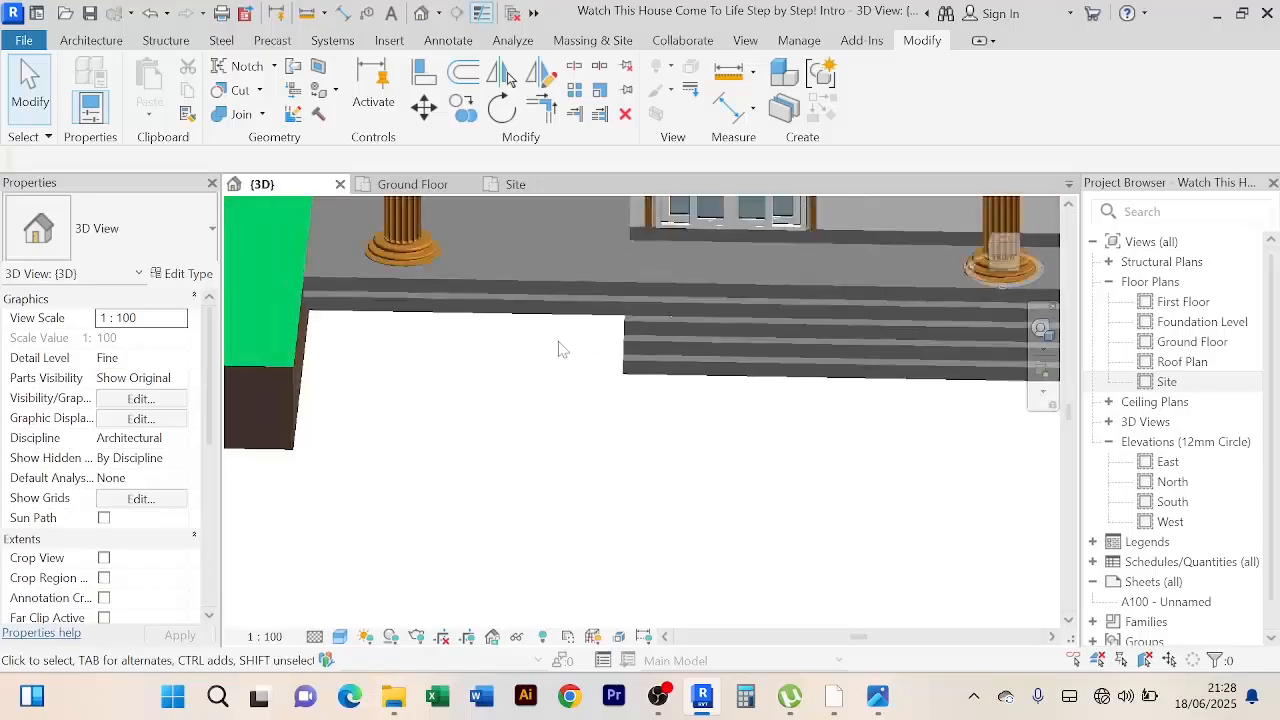
{"action": "scroll", "coordinate": [591, 354], "scroll_direction": "up", "scroll_amount": 1}
{"action": "scroll", "coordinate": [560, 354], "scroll_direction": "down", "scroll_amount": 2}
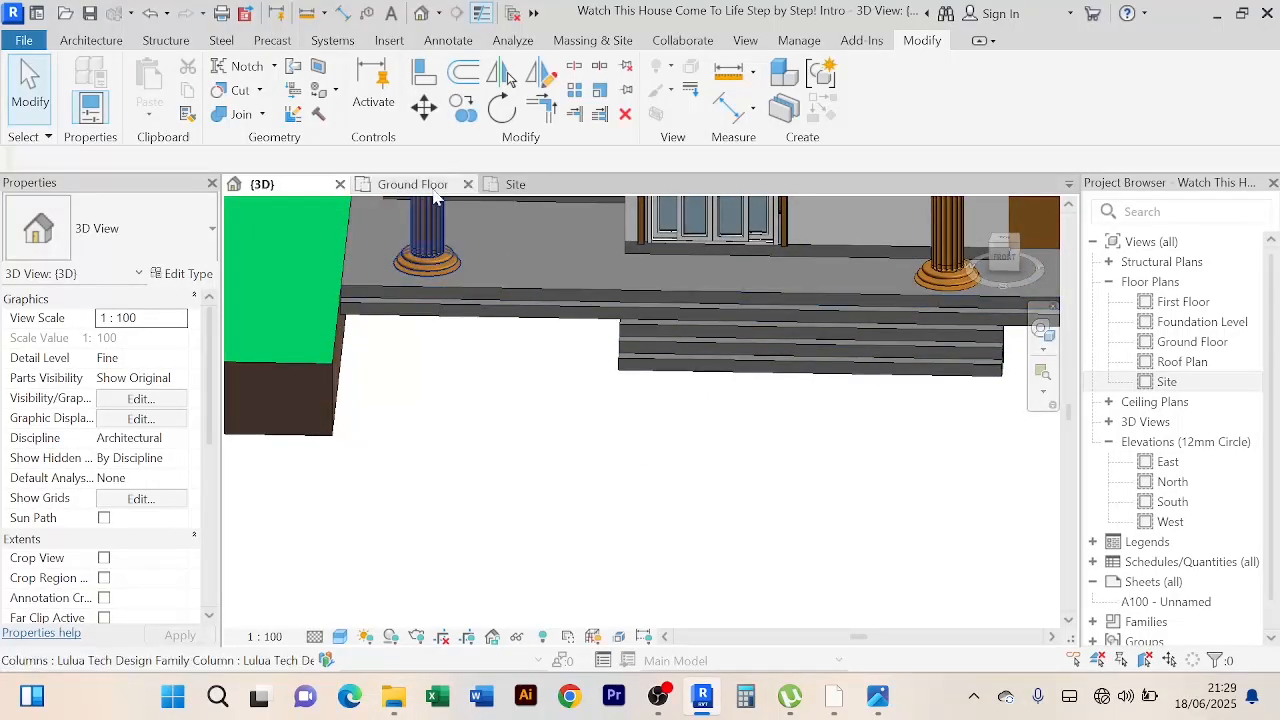
Step: Start a new Grassland 1200mm toposolid from a sketched boundary and bring up the Ground Floor plan for sketching
{"action": "left_click", "coordinate": [92, 44]}
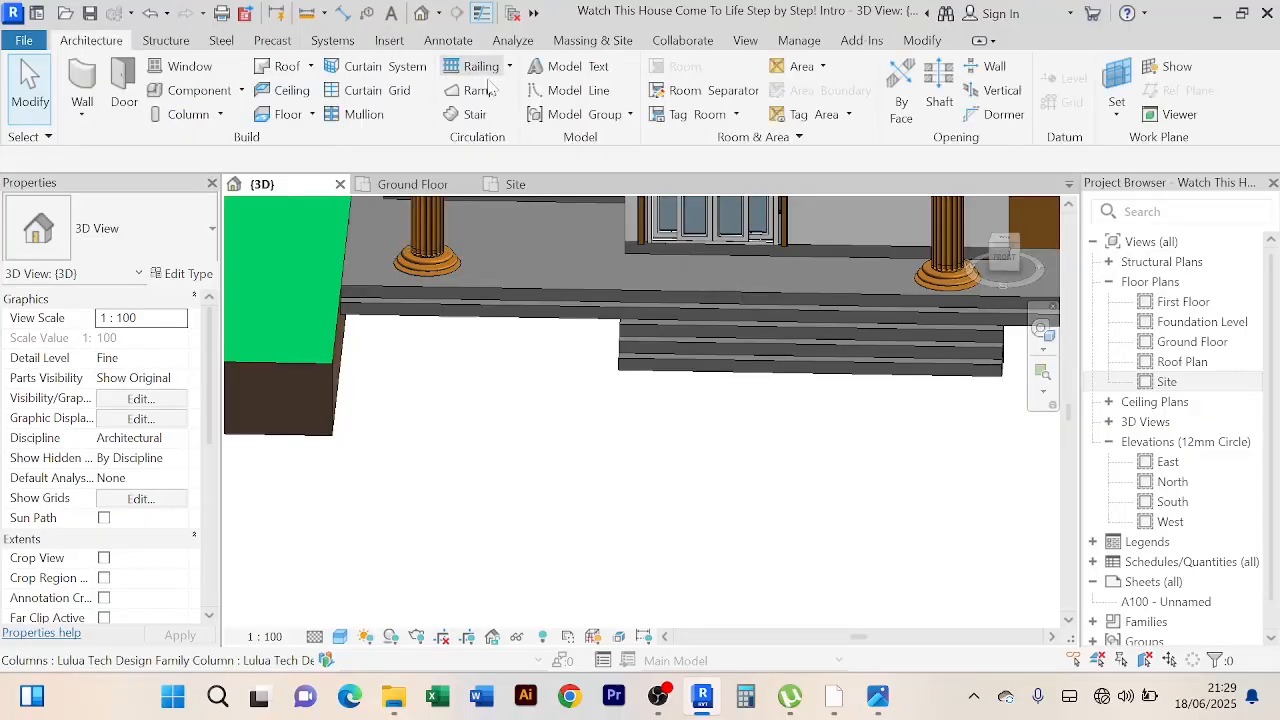
{"action": "left_click", "coordinate": [586, 42]}
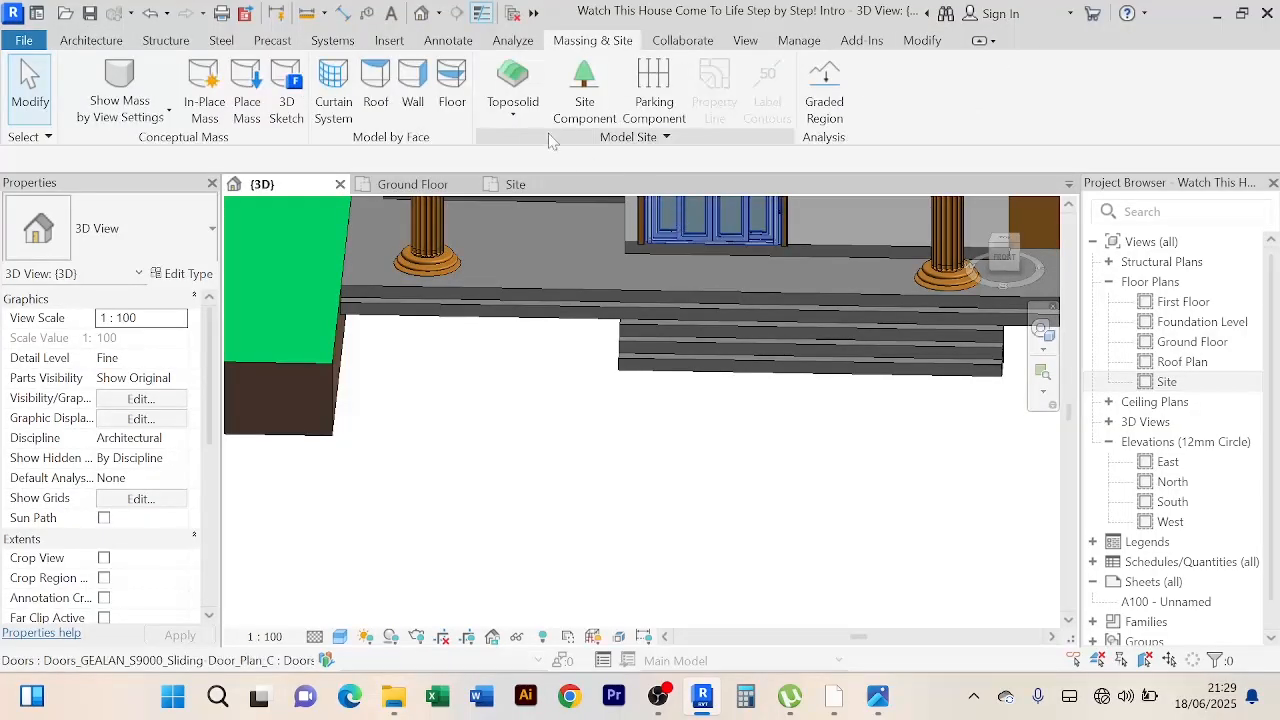
{"action": "left_click", "coordinate": [513, 108]}
{"action": "left_click", "coordinate": [548, 148]}
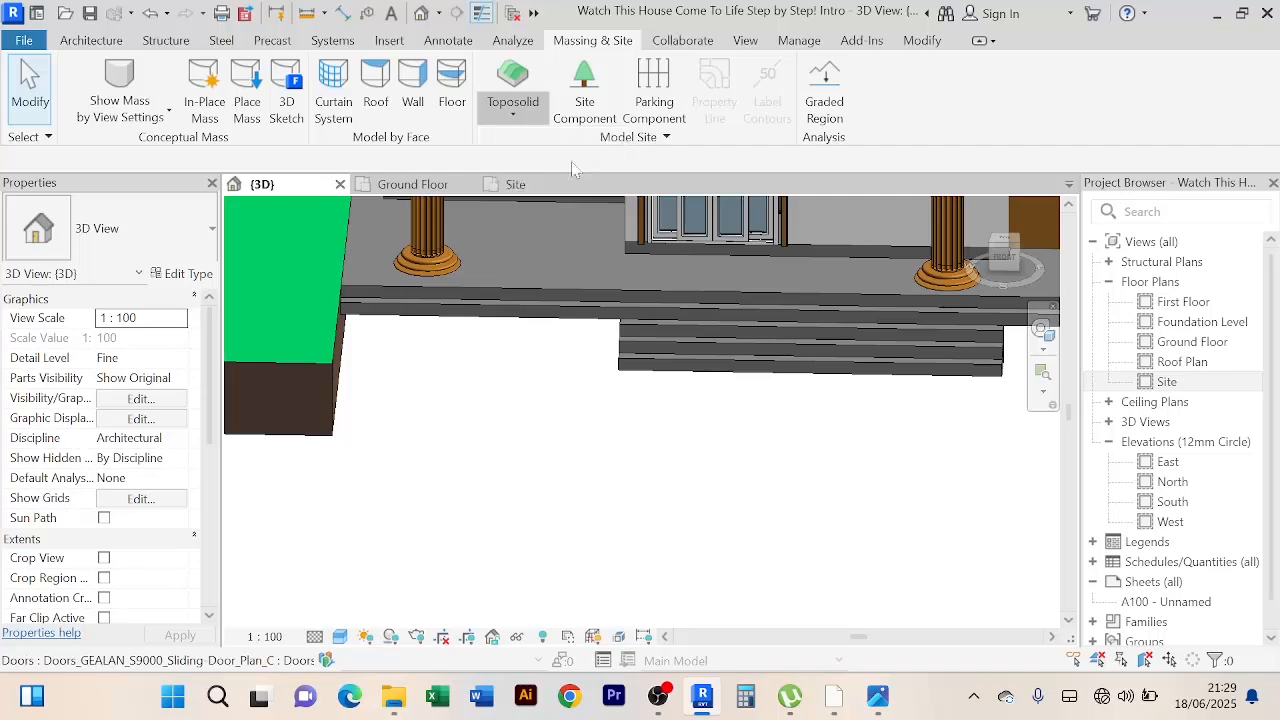
{"action": "left_click", "coordinate": [516, 184]}
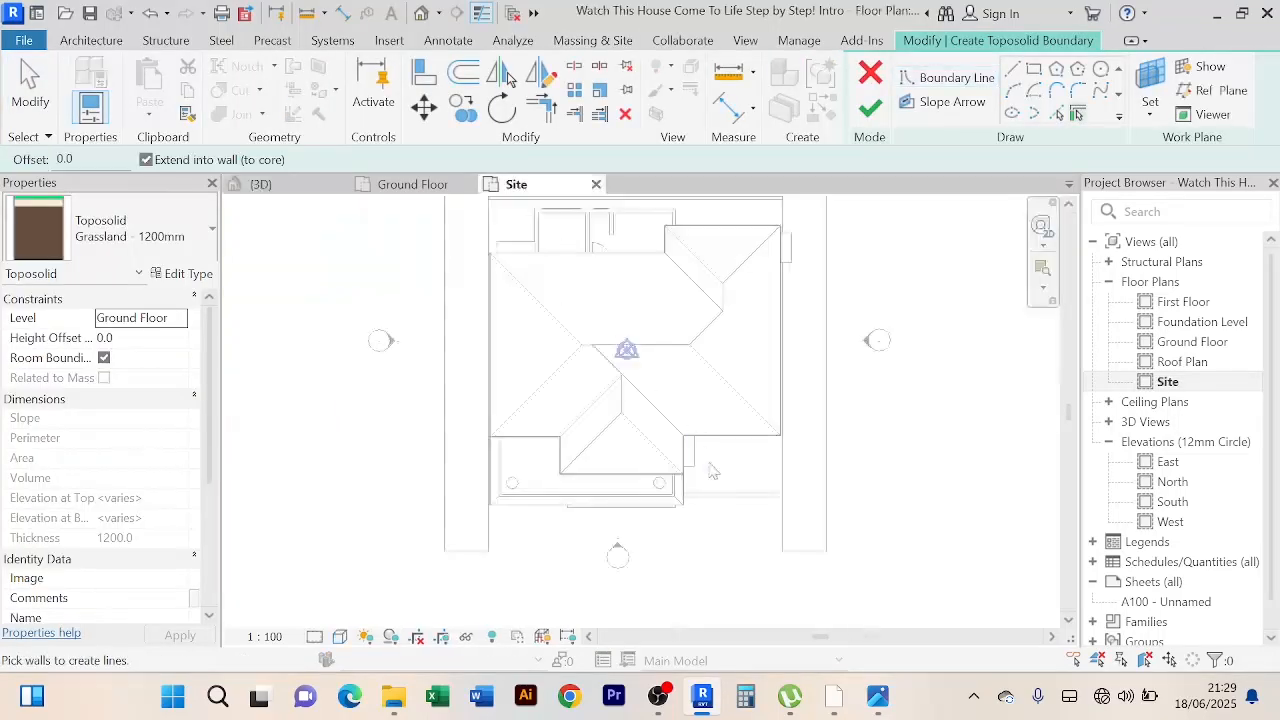
{"action": "middle_click_drag", "start_coordinate": [700, 588], "coordinate": [707, 502]}
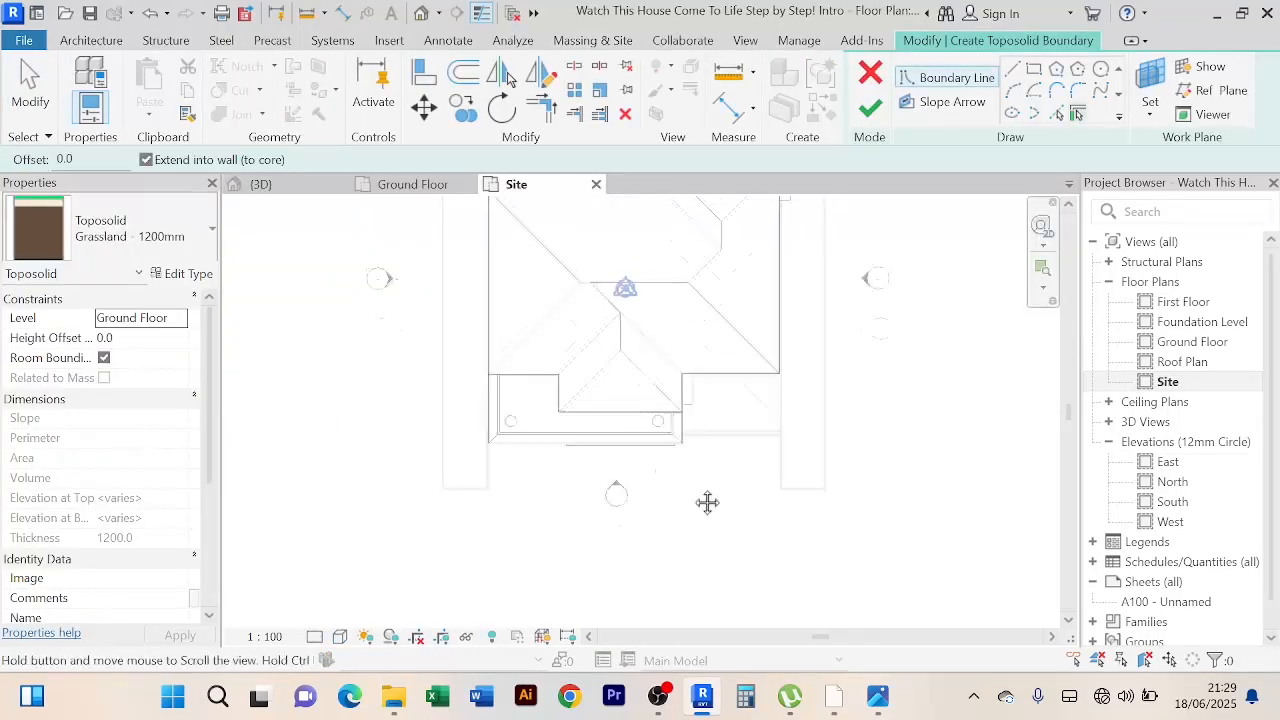
{"action": "left_click", "coordinate": [410, 184]}
{"action": "scroll", "coordinate": [713, 508], "scroll_direction": "up", "scroll_amount": 2}
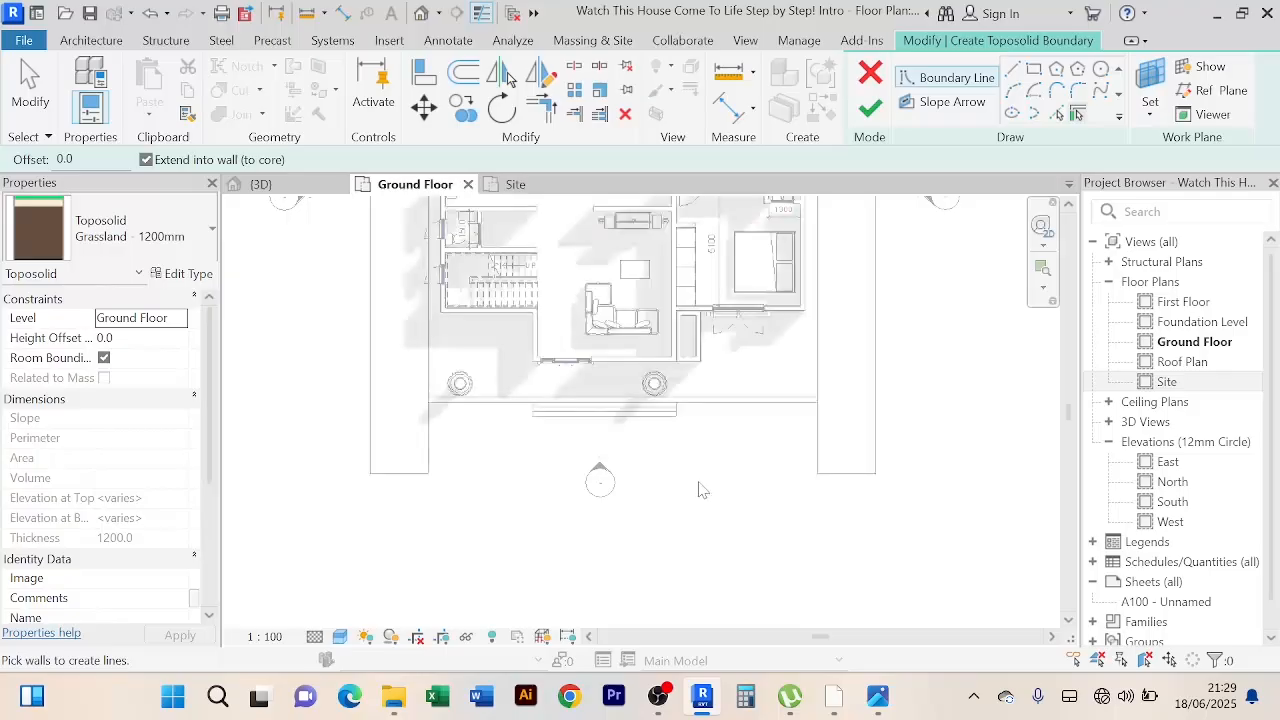
Step: Pick the side strips' inner edges, the porch's front edge and one strip's front end as boundary lines for the new toposolid
{"action": "left_click", "coordinate": [1057, 116]}
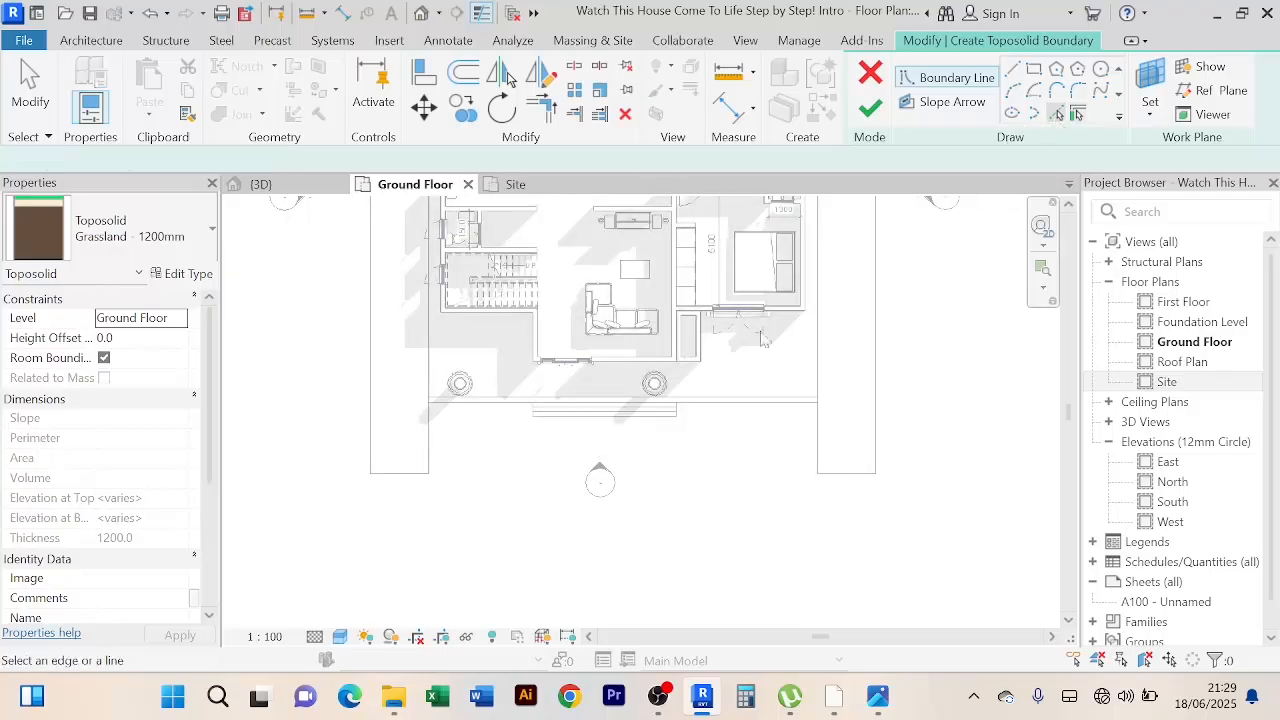
{"action": "left_click", "coordinate": [428, 450]}
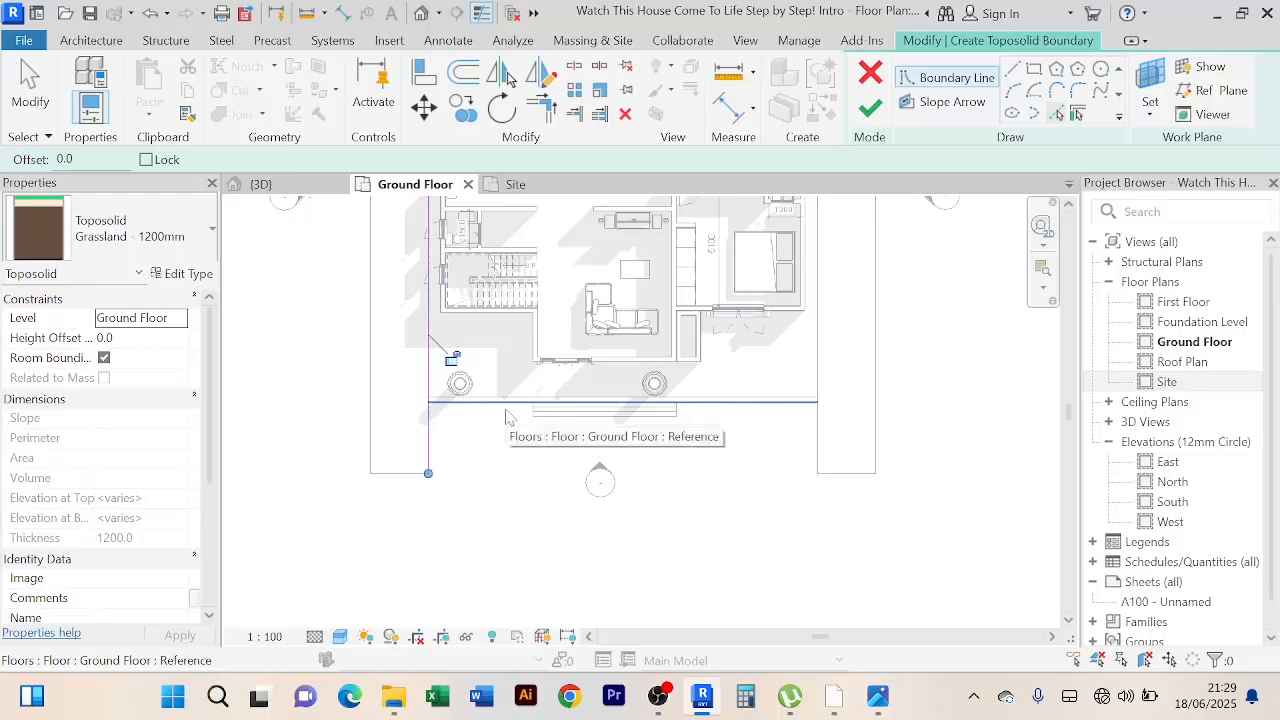
{"action": "left_click", "coordinate": [508, 417]}
{"action": "left_click", "coordinate": [812, 460]}
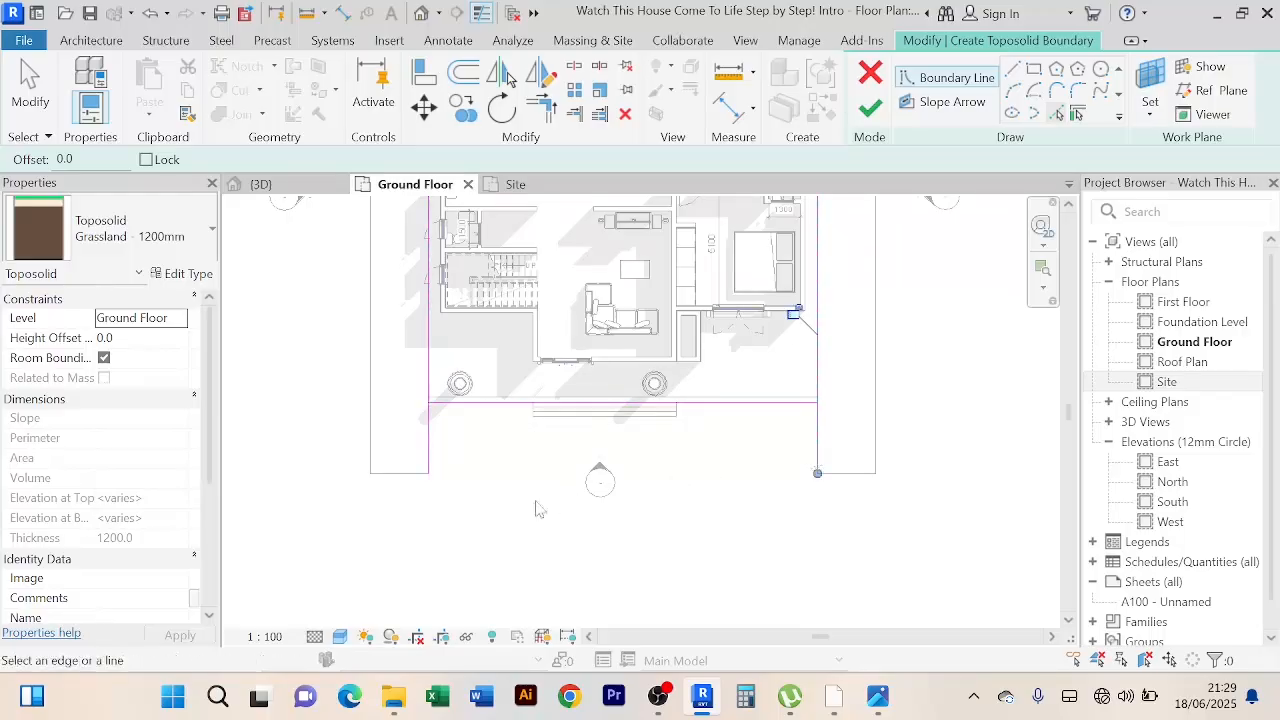
{"action": "left_click", "coordinate": [392, 476]}
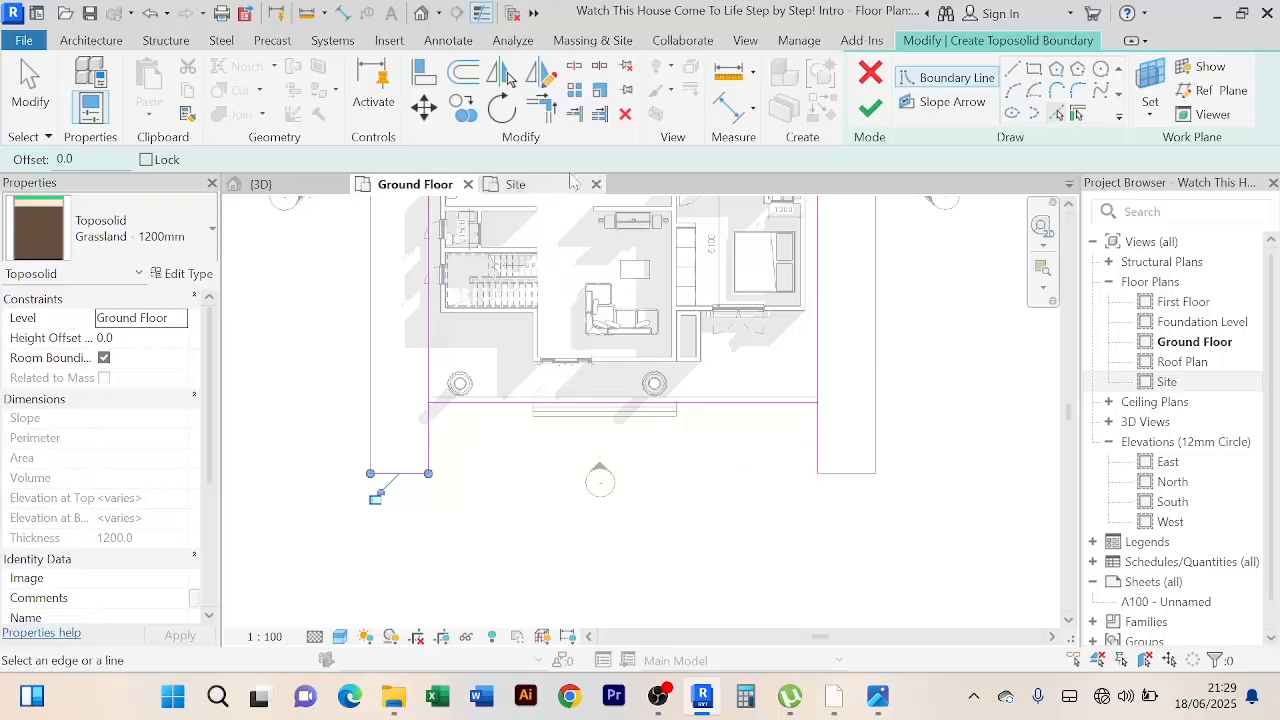
Step: Trim the picked lines into a closed rectangle between the side strips and finish the toposolid with a height offset of -1000
{"action": "left_click", "coordinate": [541, 104]}
{"action": "left_click", "coordinate": [404, 475]}
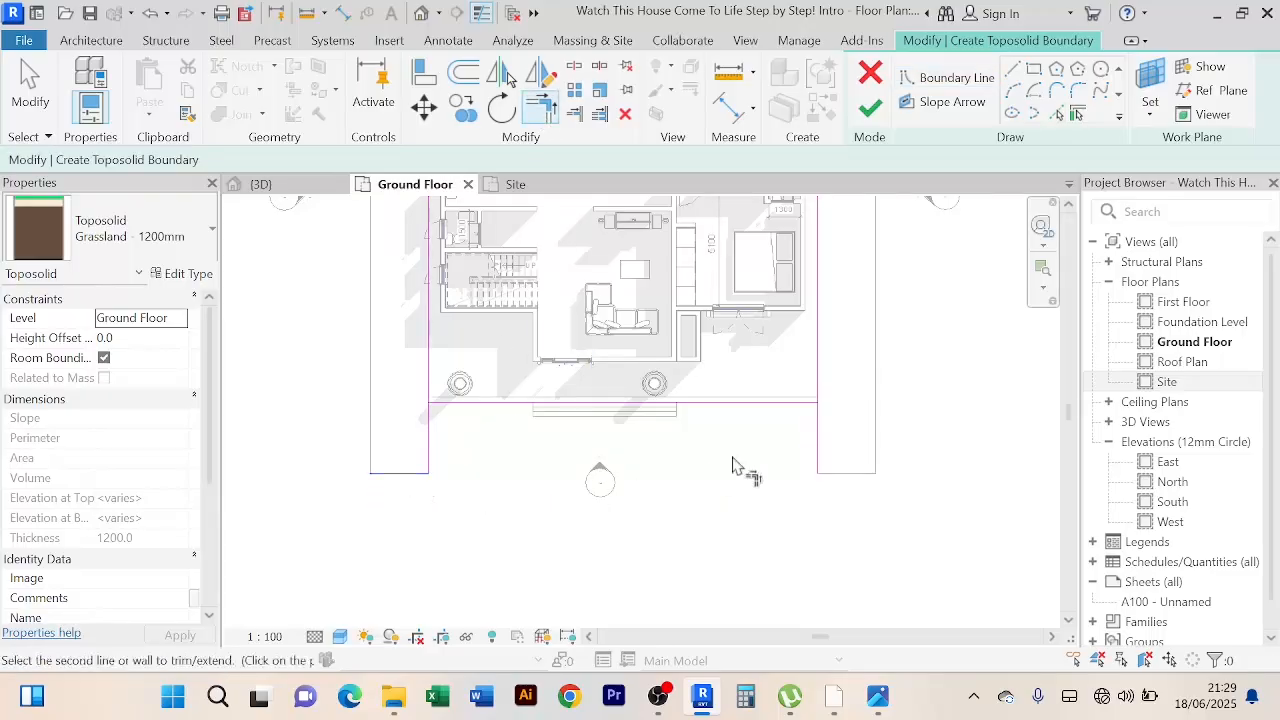
{"action": "left_click", "coordinate": [816, 431]}
{"action": "left_click", "coordinate": [424, 434]}
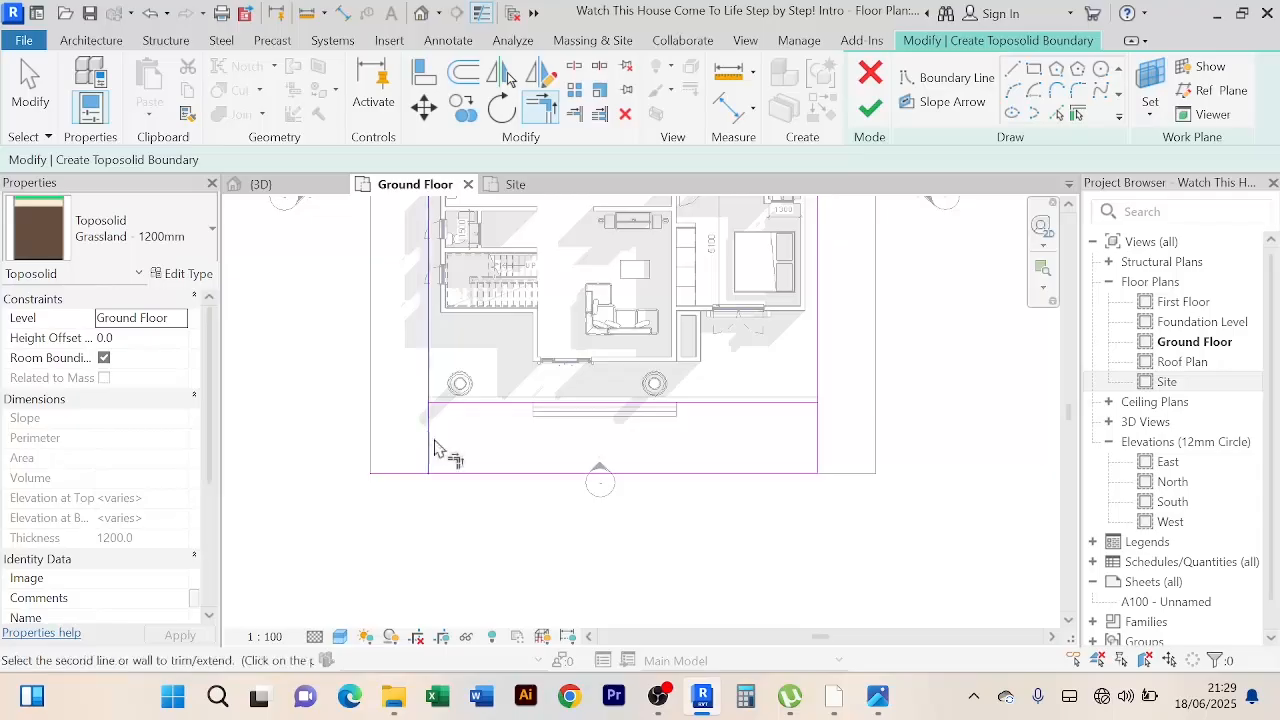
{"action": "left_click", "coordinate": [480, 474]}
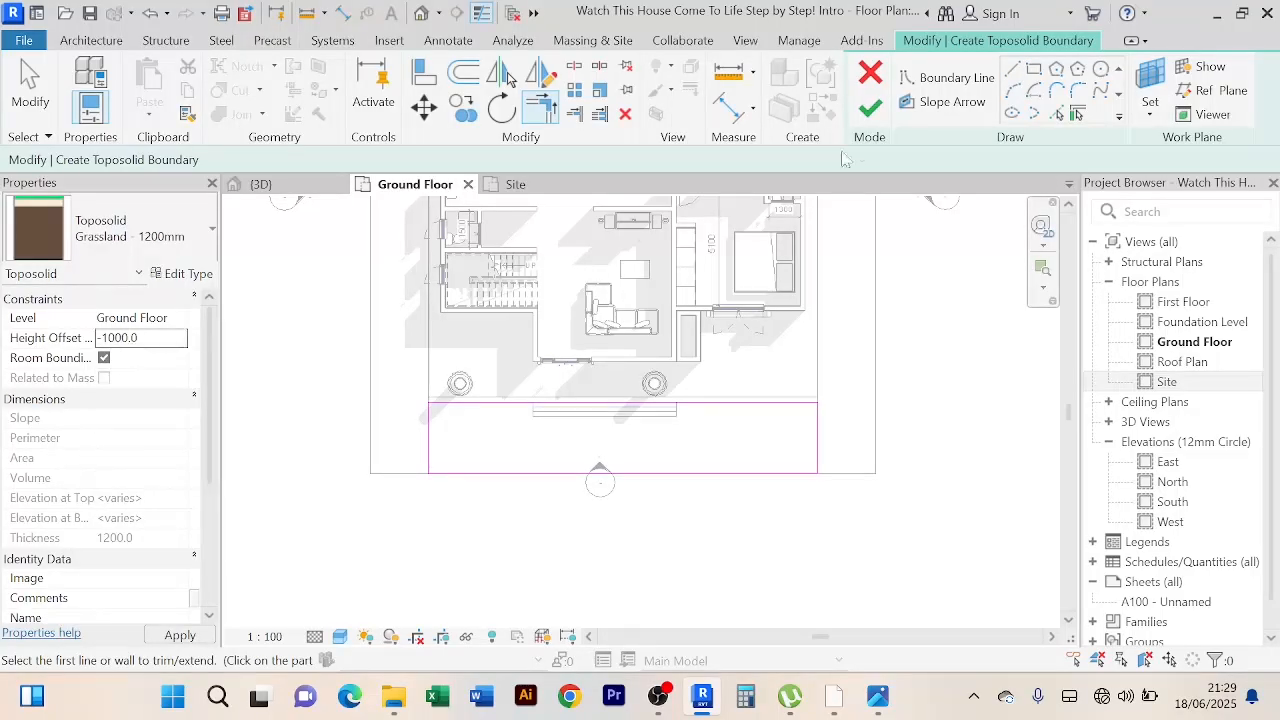
{"action": "left_click", "coordinate": [869, 105]}
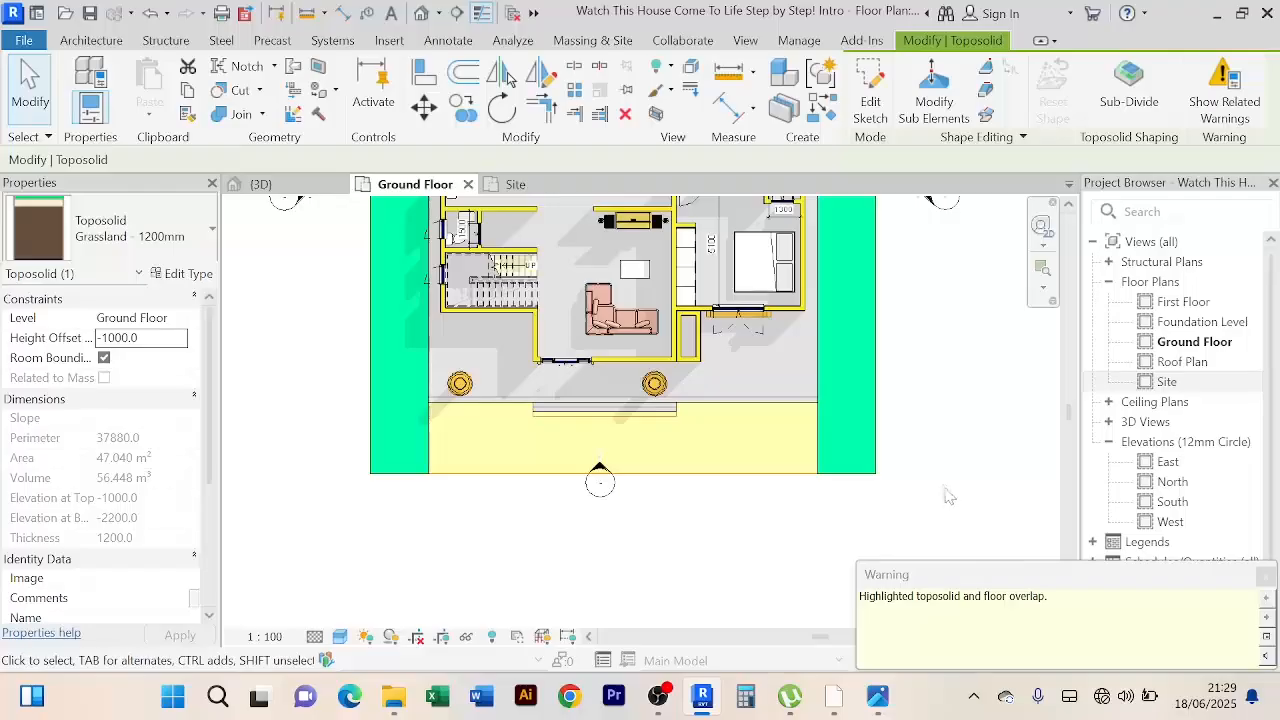
Step: Examine how the new front toposolid meets the steps, porch edge and side strips in 3D
{"action": "left_click", "coordinate": [258, 184]}
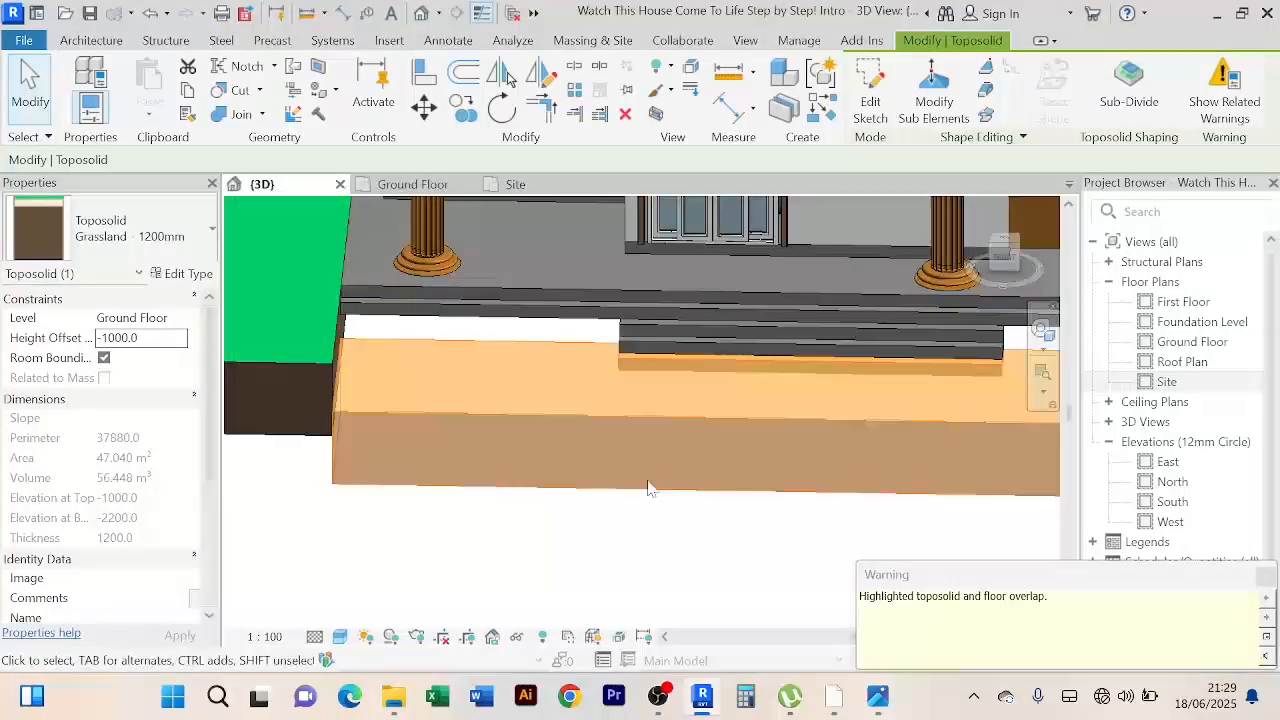
{"action": "left_click", "coordinate": [570, 548]}
{"action": "middle_click_drag", "start_coordinate": [570, 548], "coordinate": [529, 599], "text": "shift"}
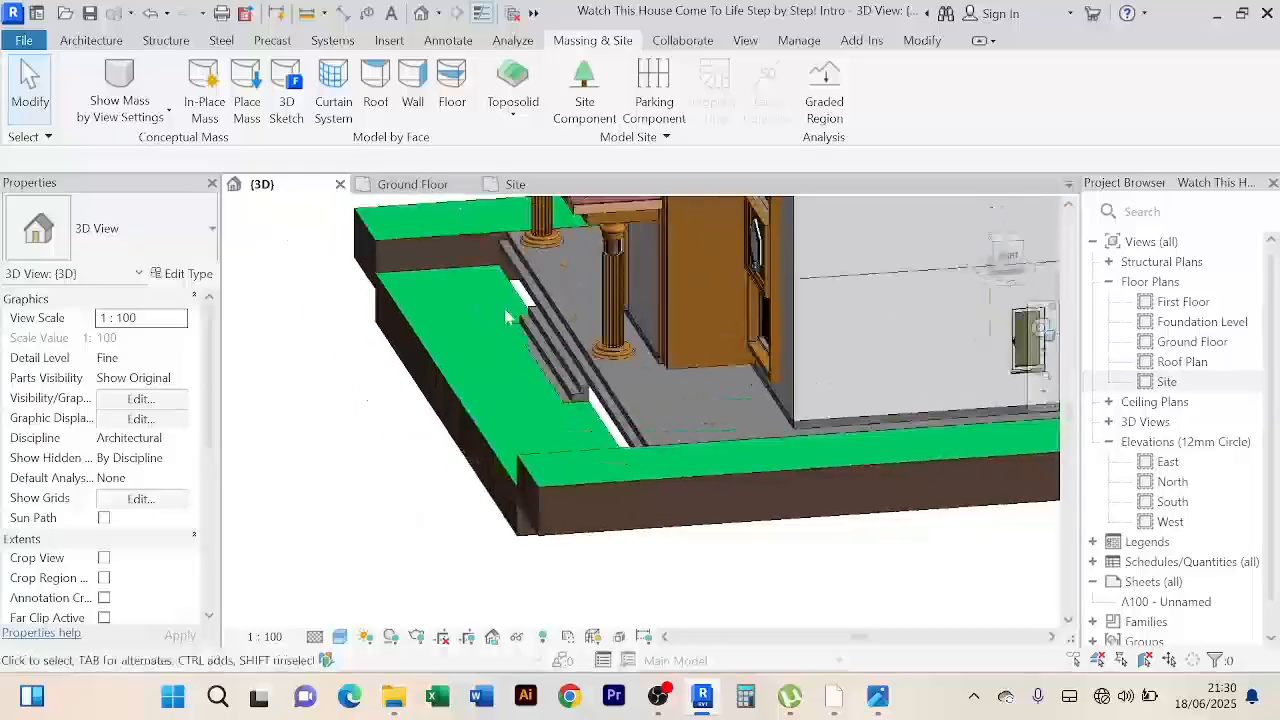
{"action": "scroll", "coordinate": [491, 323], "scroll_direction": "up", "scroll_amount": 3}
{"action": "middle_click_drag", "start_coordinate": [490, 323], "coordinate": [562, 353], "text": "shift"}
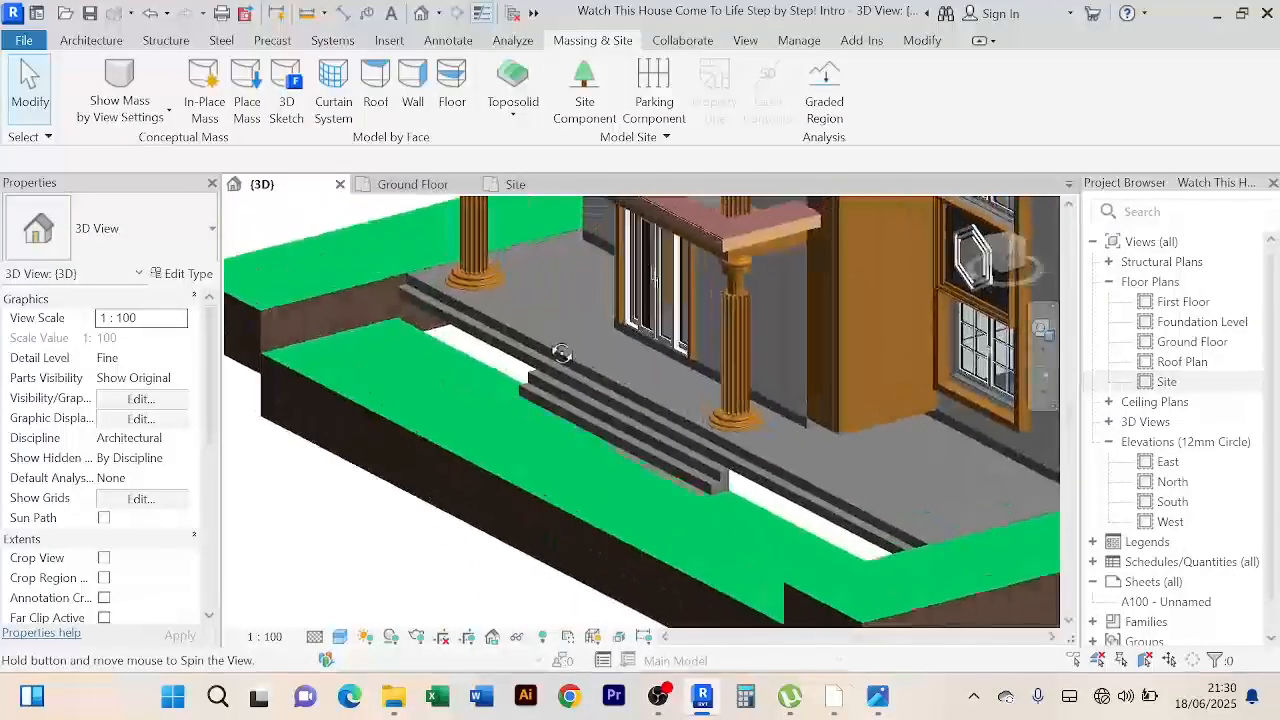
{"action": "scroll", "coordinate": [562, 353], "scroll_direction": "down", "scroll_amount": 6}
{"action": "middle_click_drag", "start_coordinate": [480, 429], "coordinate": [574, 528], "text": "shift"}
{"action": "scroll", "coordinate": [606, 446], "scroll_direction": "up", "scroll_amount": 2}
{"action": "scroll", "coordinate": [652, 438], "scroll_direction": "up", "scroll_amount": 3}
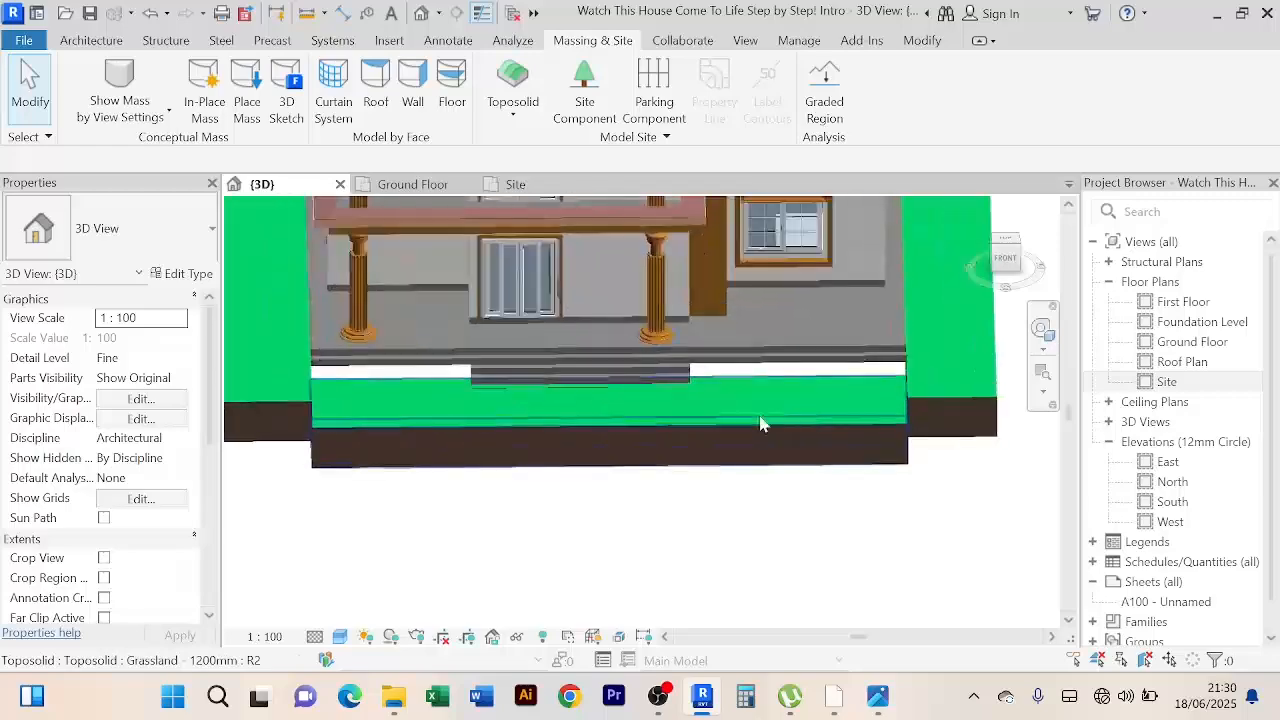
Step: Open the front toposolid's boundary for editing, set its height offset to -1100 and finish the edit
{"action": "left_click", "coordinate": [762, 426]}
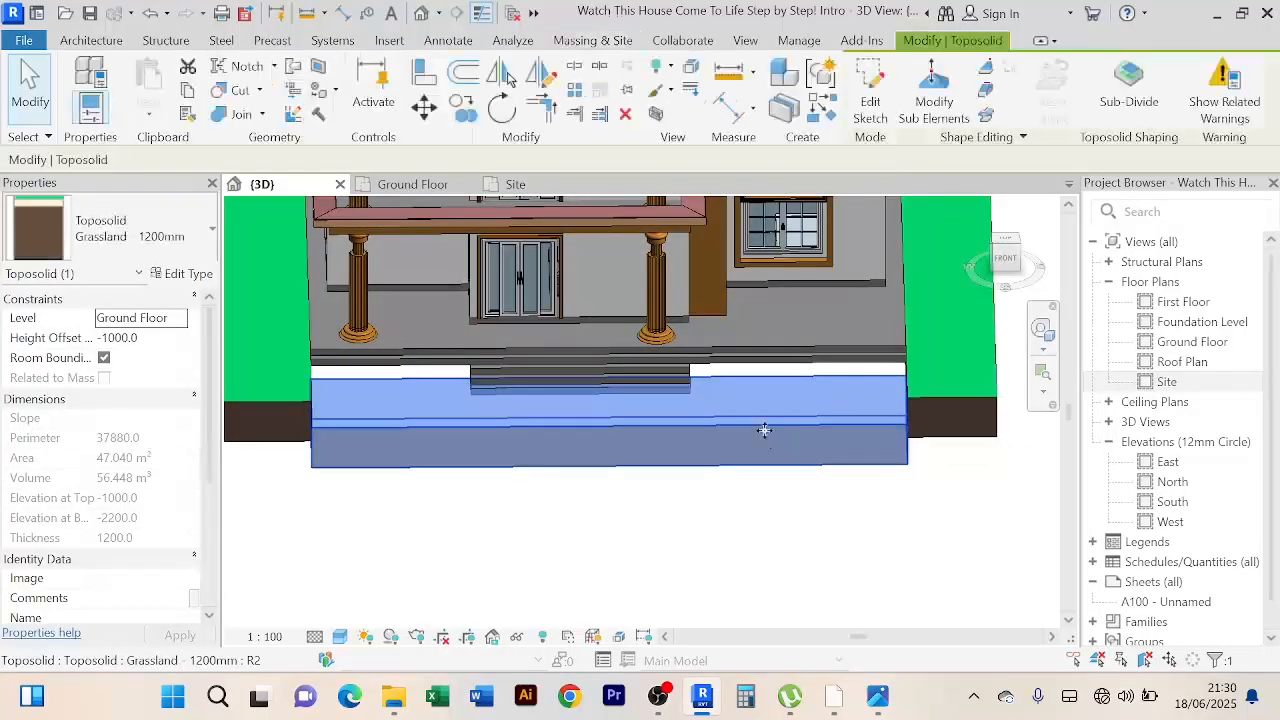
{"action": "left_click", "coordinate": [870, 105]}
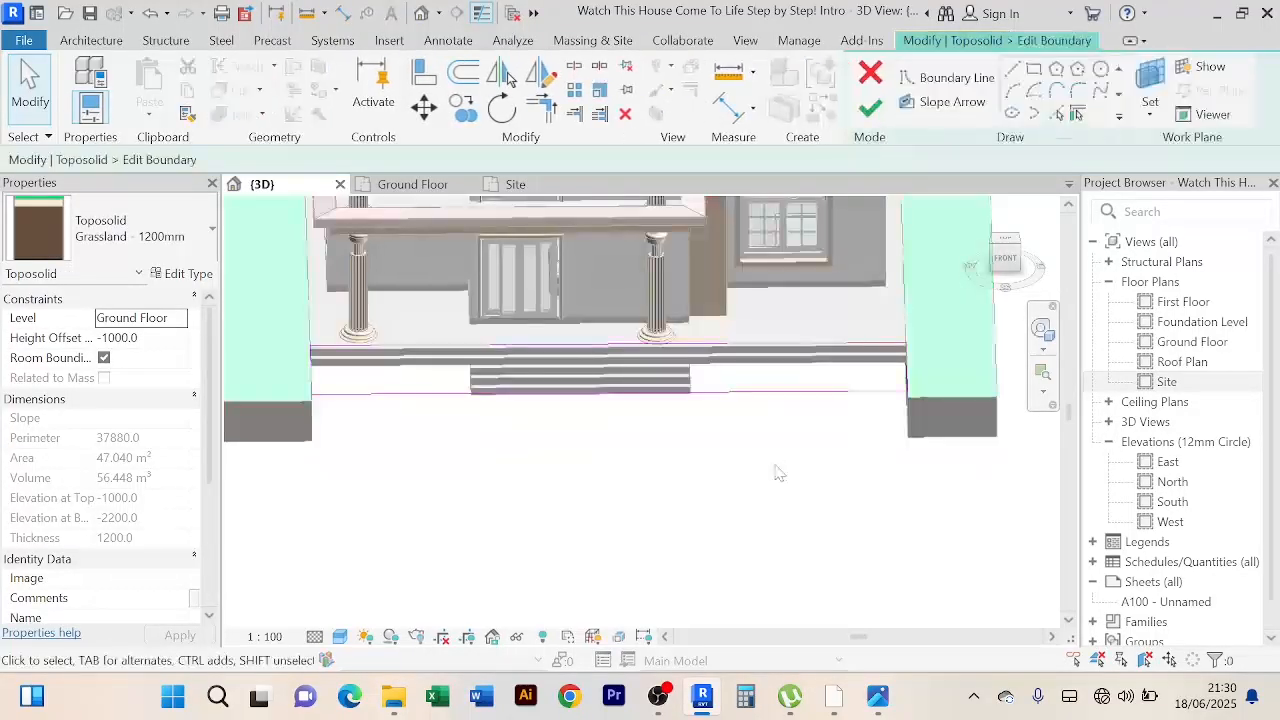
{"action": "left_click", "coordinate": [408, 185]}
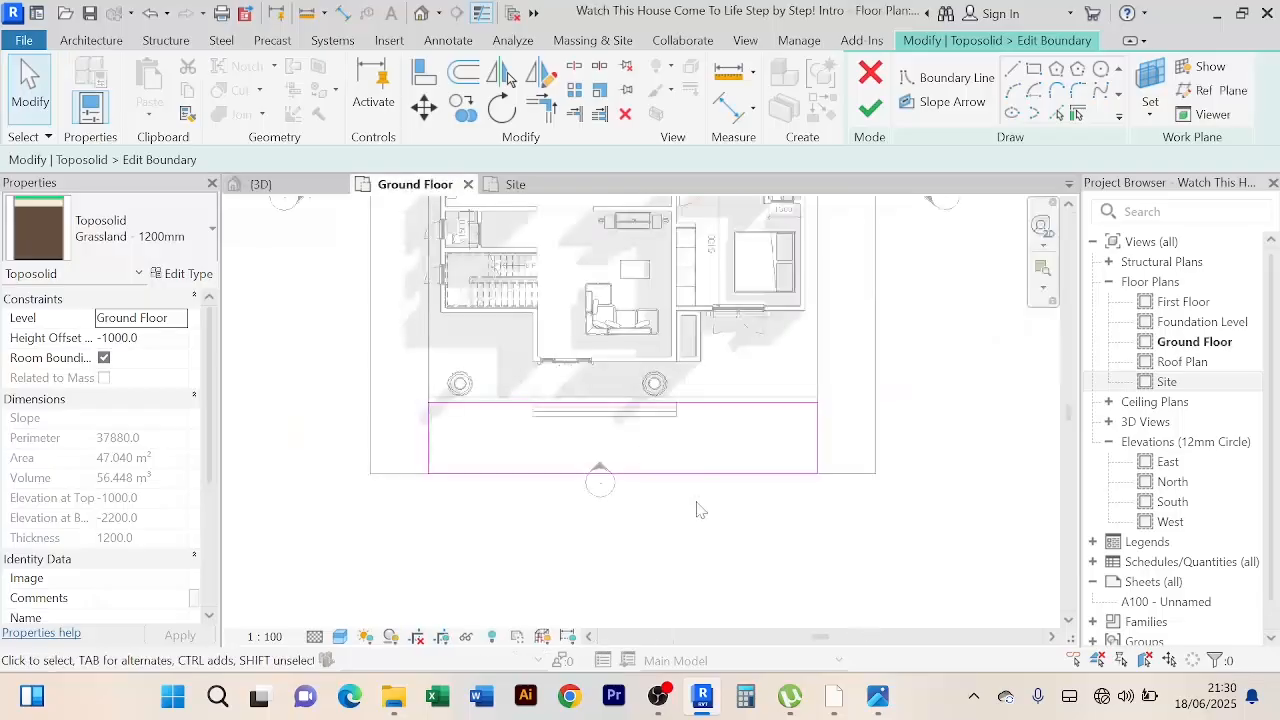
{"action": "scroll", "coordinate": [645, 437], "scroll_direction": "up", "scroll_amount": 2}
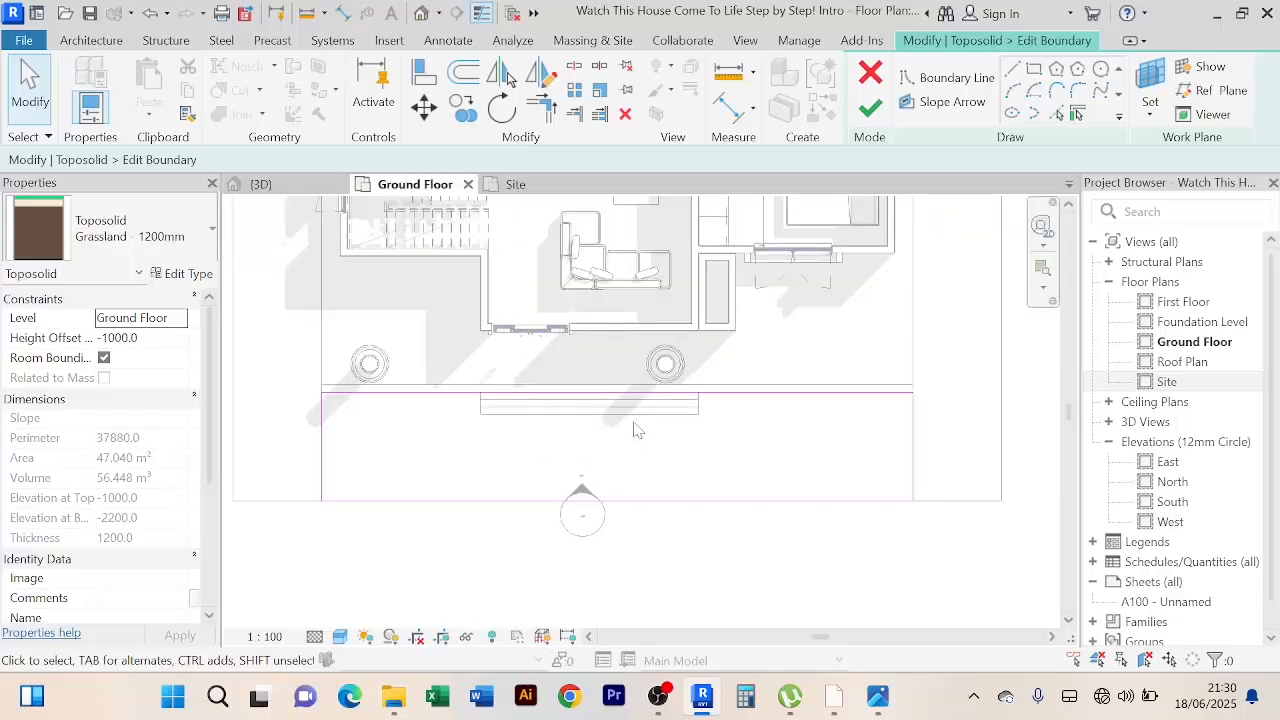
{"action": "scroll", "coordinate": [497, 418], "scroll_direction": "up", "scroll_amount": 1}
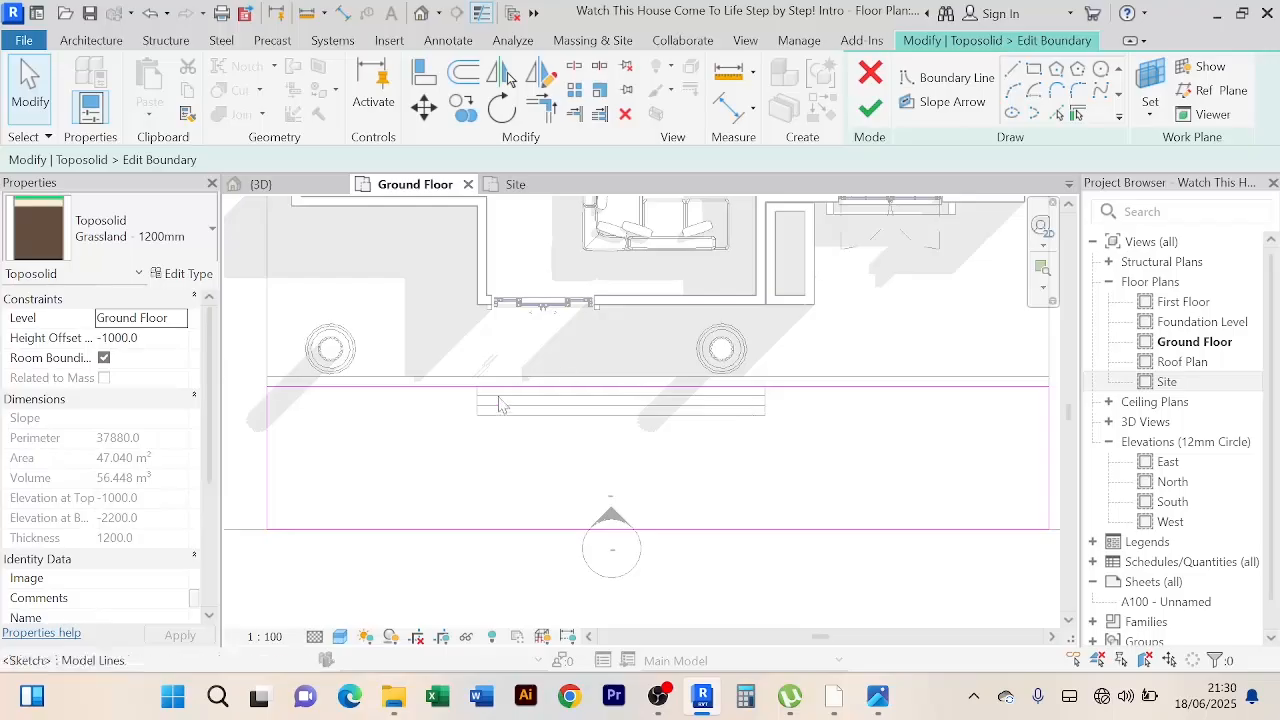
{"action": "scroll", "coordinate": [800, 418], "scroll_direction": "down", "scroll_amount": 3}
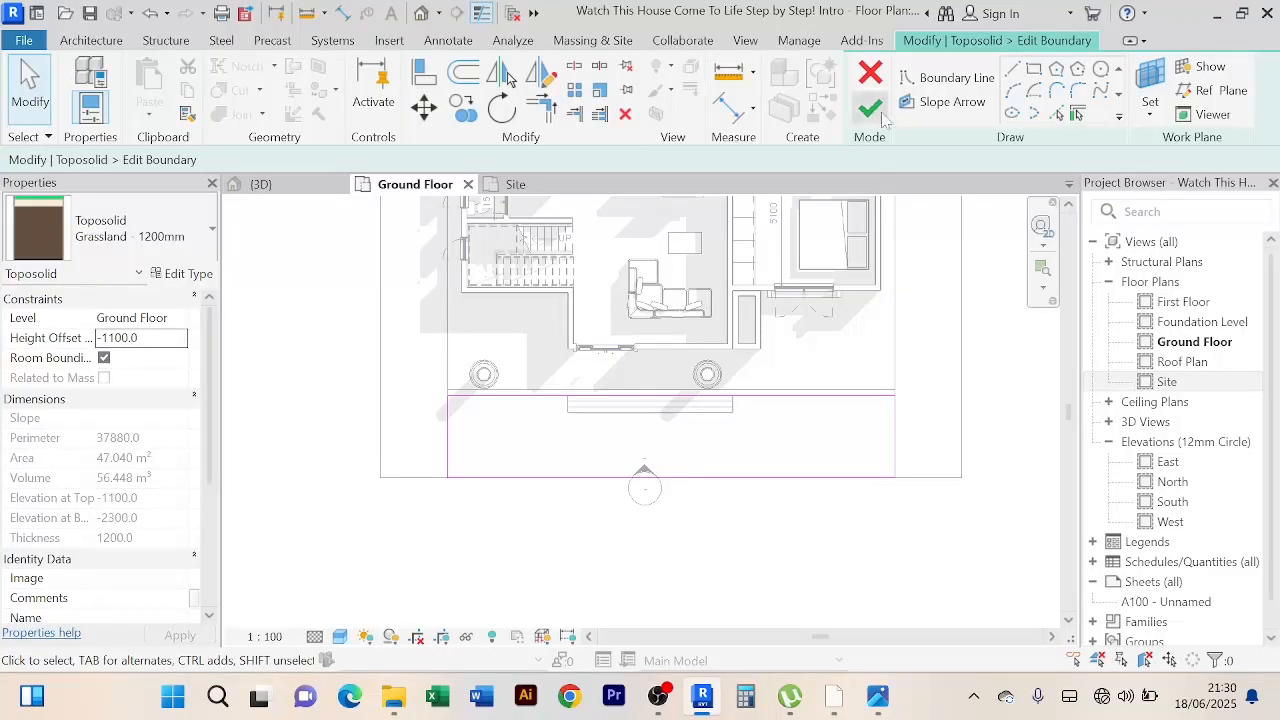
{"action": "left_click", "coordinate": [881, 113]}
Step: Examine the lowered front toposolid's height against the bottom step and its ends against the side strips in 3D
{"action": "left_click", "coordinate": [306, 190]}
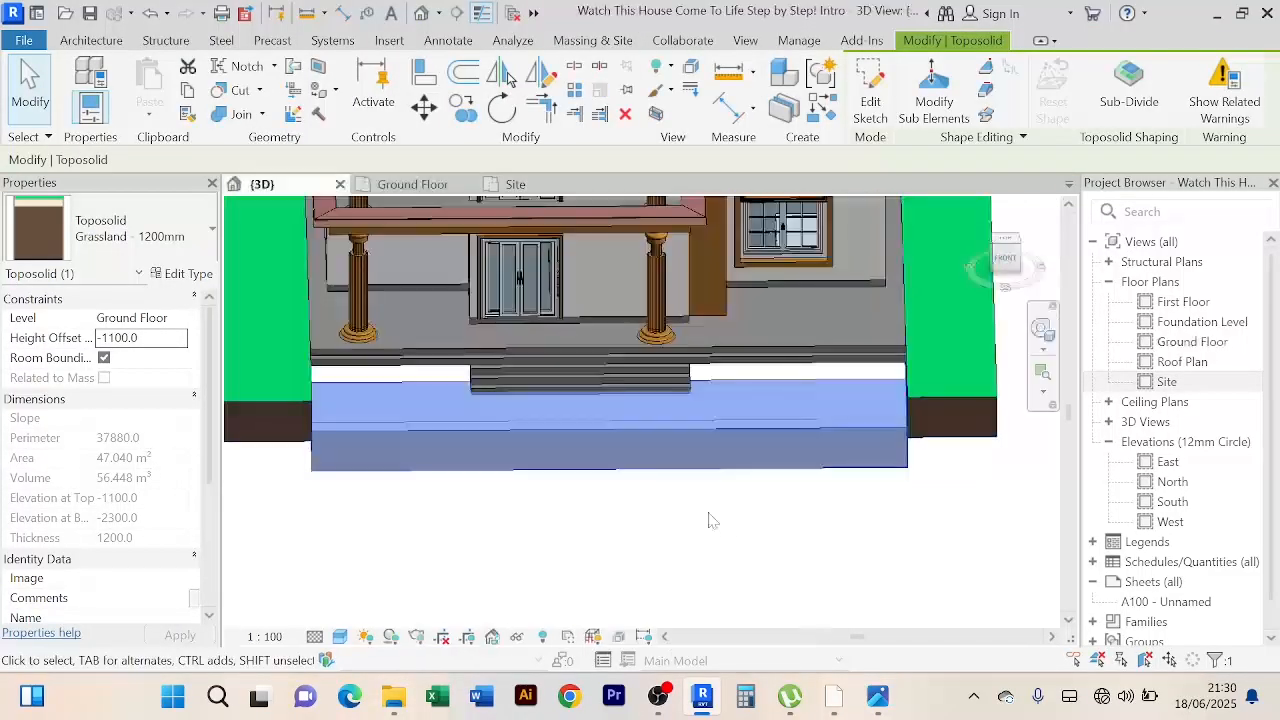
{"action": "left_click", "coordinate": [752, 534]}
{"action": "scroll", "coordinate": [740, 536], "scroll_direction": "down", "scroll_amount": 2}
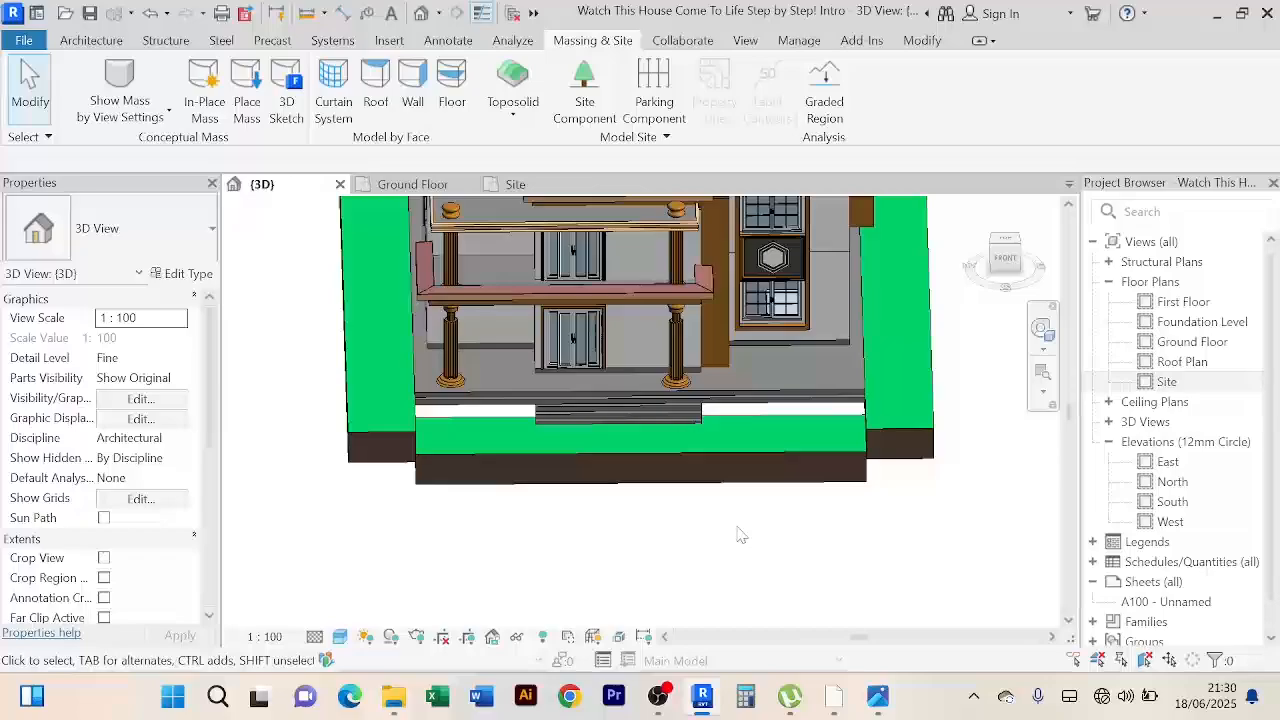
{"action": "middle_click_drag", "start_coordinate": [740, 535], "coordinate": [481, 382], "text": "shift"}
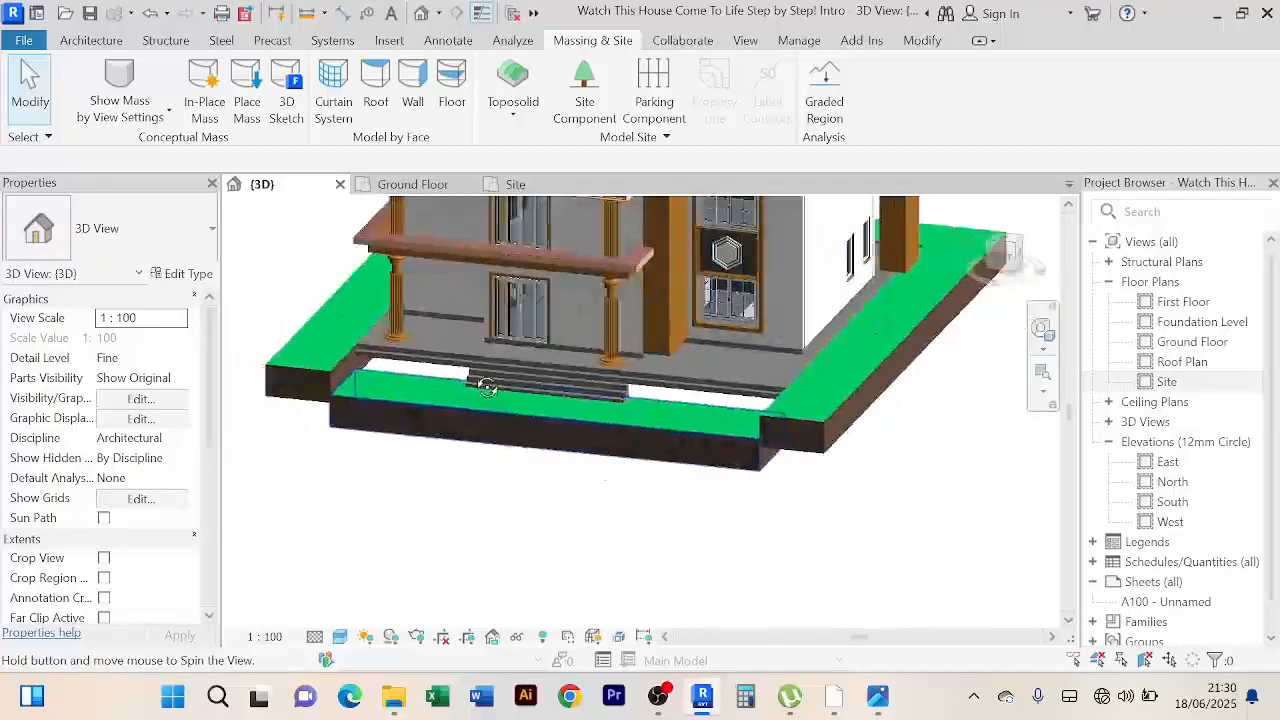
{"action": "scroll", "coordinate": [334, 393], "scroll_direction": "up", "scroll_amount": 2}
{"action": "scroll", "coordinate": [334, 393], "scroll_direction": "up", "scroll_amount": 2}
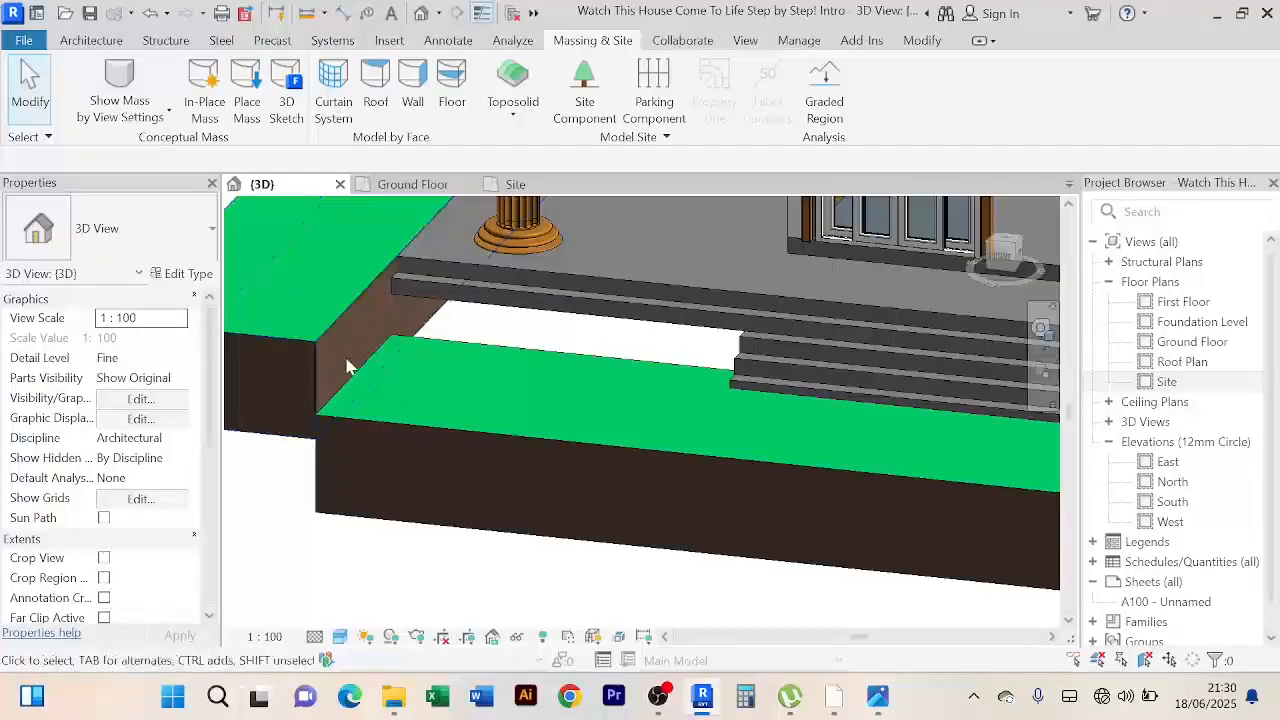
{"action": "scroll", "coordinate": [397, 382], "scroll_direction": "down", "scroll_amount": 3}
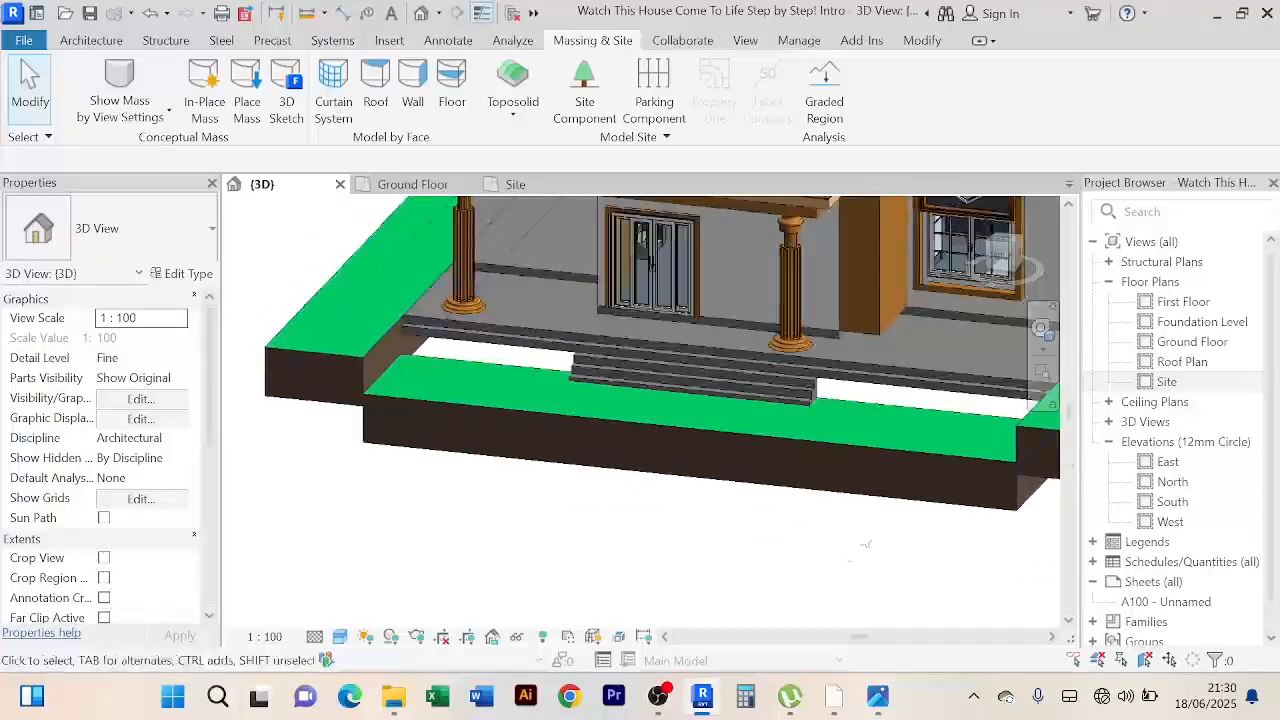
{"action": "middle_click_drag", "start_coordinate": [777, 457], "coordinate": [622, 525], "text": "shift"}
{"action": "scroll", "coordinate": [454, 393], "scroll_direction": "up", "scroll_amount": 2}
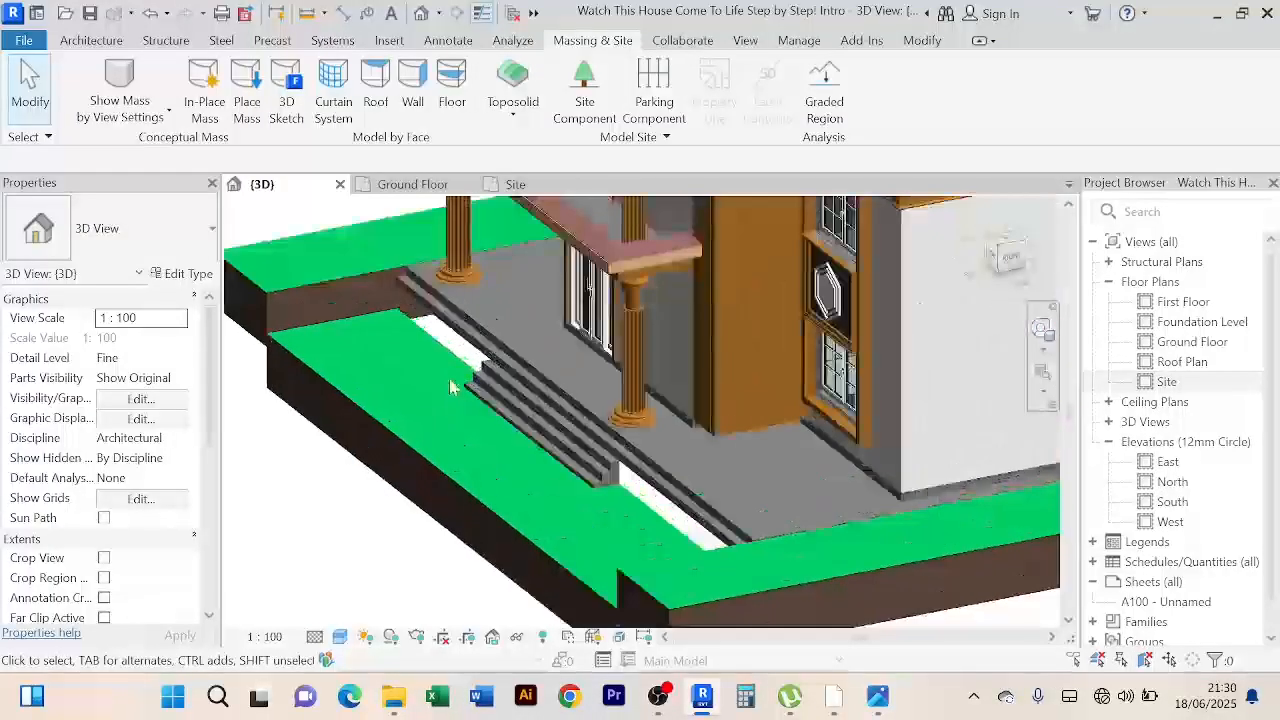
{"action": "scroll", "coordinate": [451, 389], "scroll_direction": "down", "scroll_amount": 3}
{"action": "middle_click_drag", "start_coordinate": [431, 448], "coordinate": [458, 480], "text": "shift"}
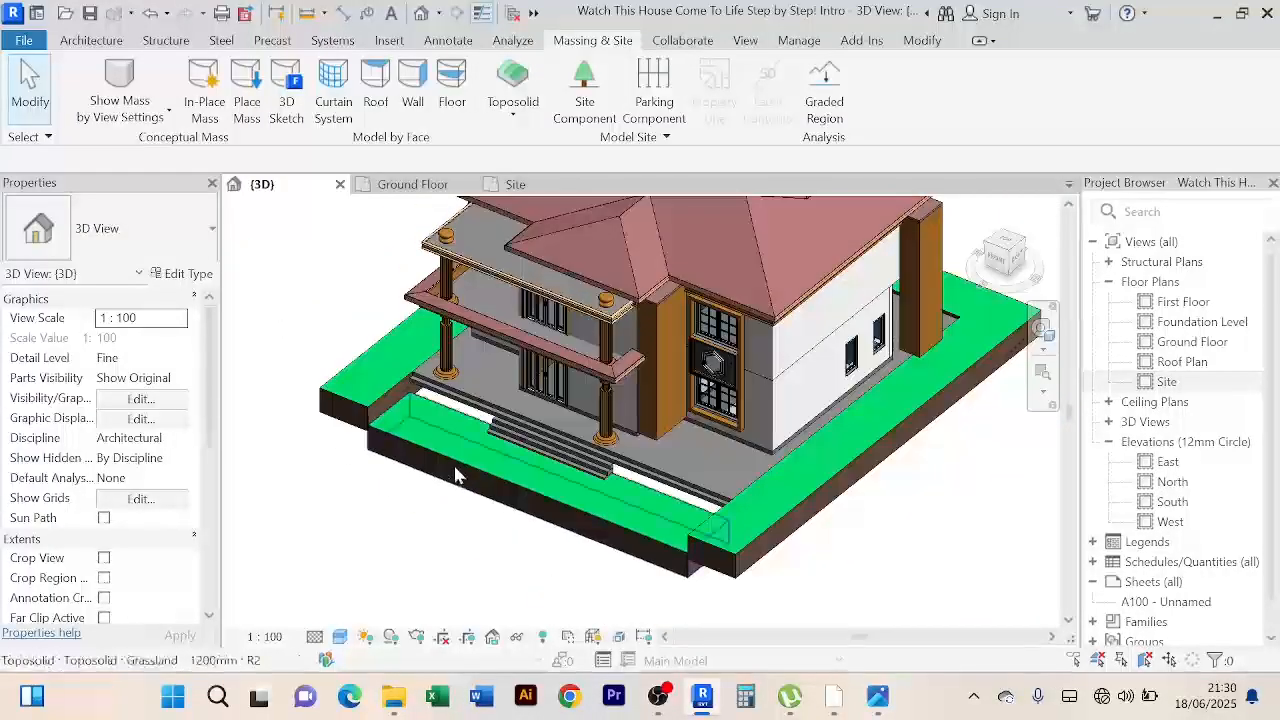
Step: Move the front toposolid's house-side boundary line back to the porch edge's inner line in the Ground Floor plan and finish the edit
{"action": "left_click", "coordinate": [455, 475]}
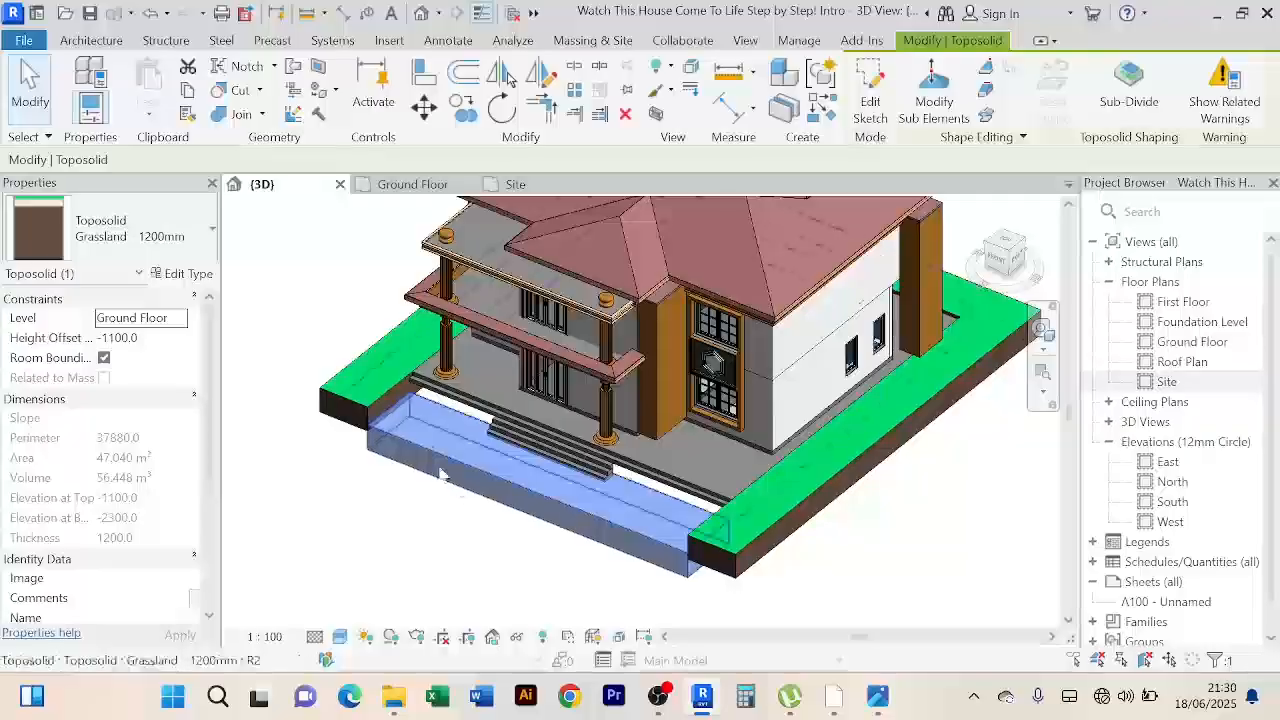
{"action": "scroll", "coordinate": [440, 475], "scroll_direction": "up", "scroll_amount": 3}
{"action": "scroll", "coordinate": [437, 472], "scroll_direction": "down", "scroll_amount": 4}
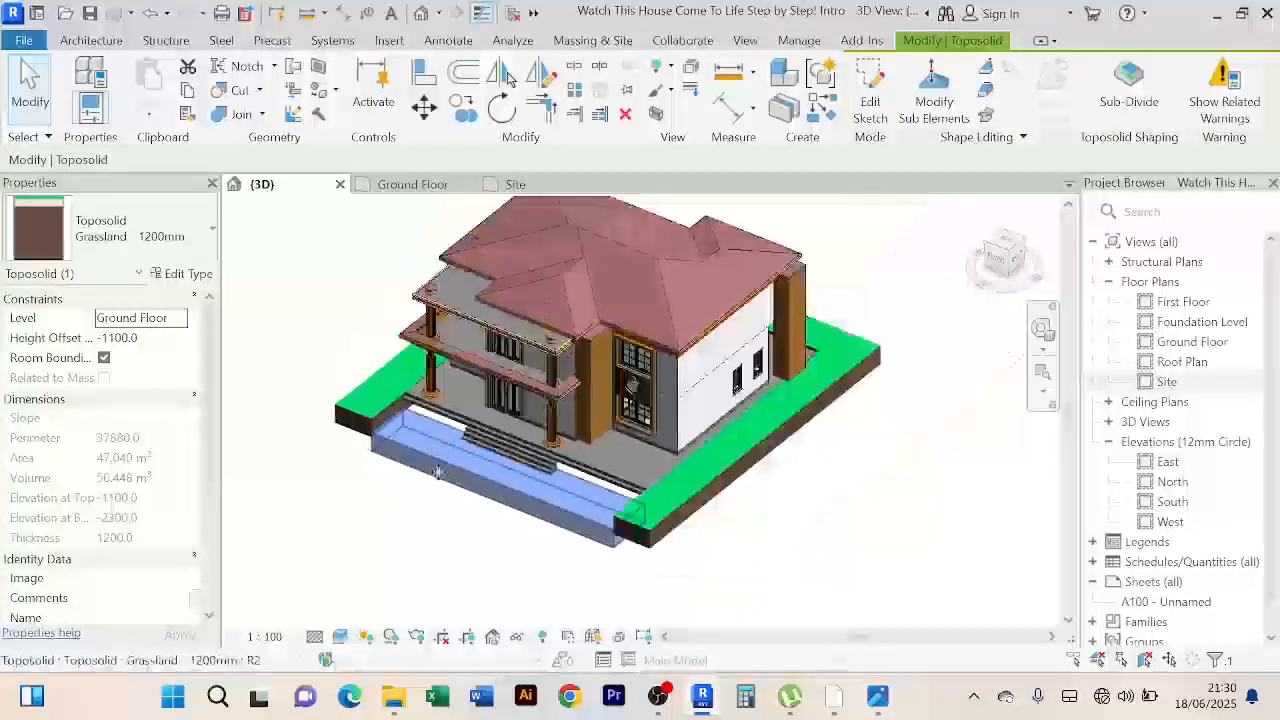
{"action": "middle_click_drag", "start_coordinate": [437, 472], "coordinate": [530, 537], "text": "shift"}
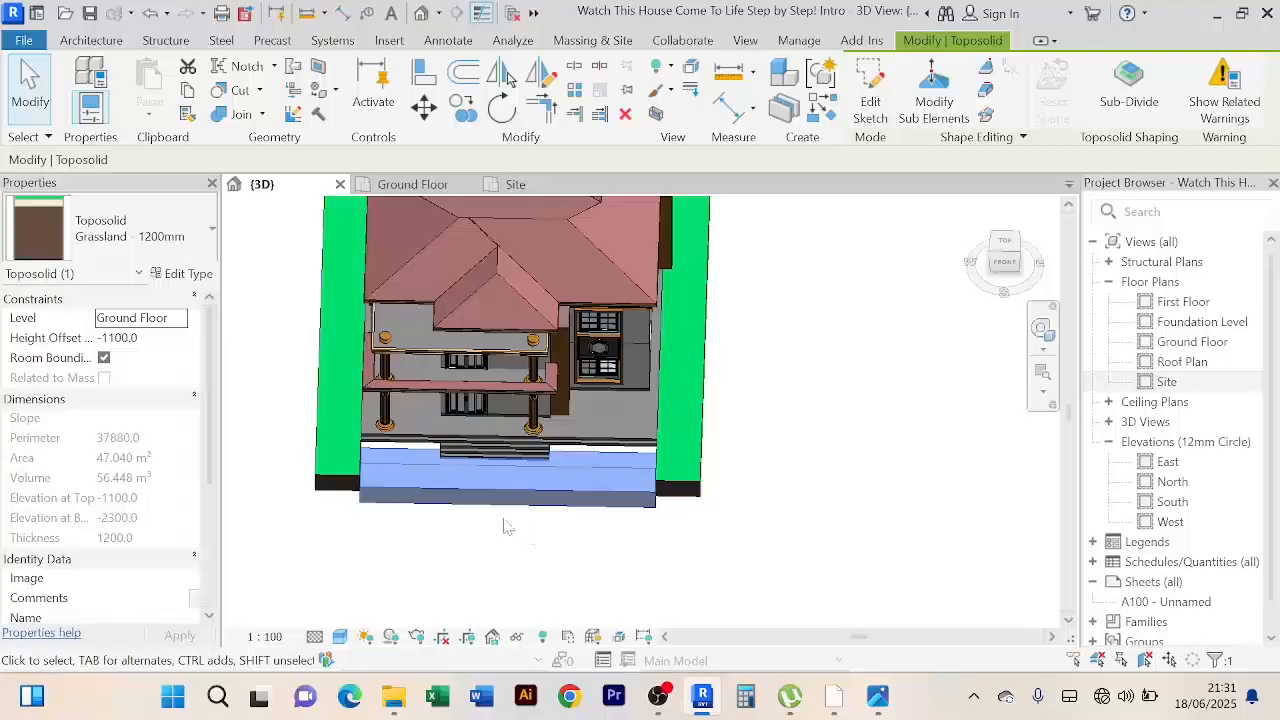
{"action": "left_click", "coordinate": [870, 110]}
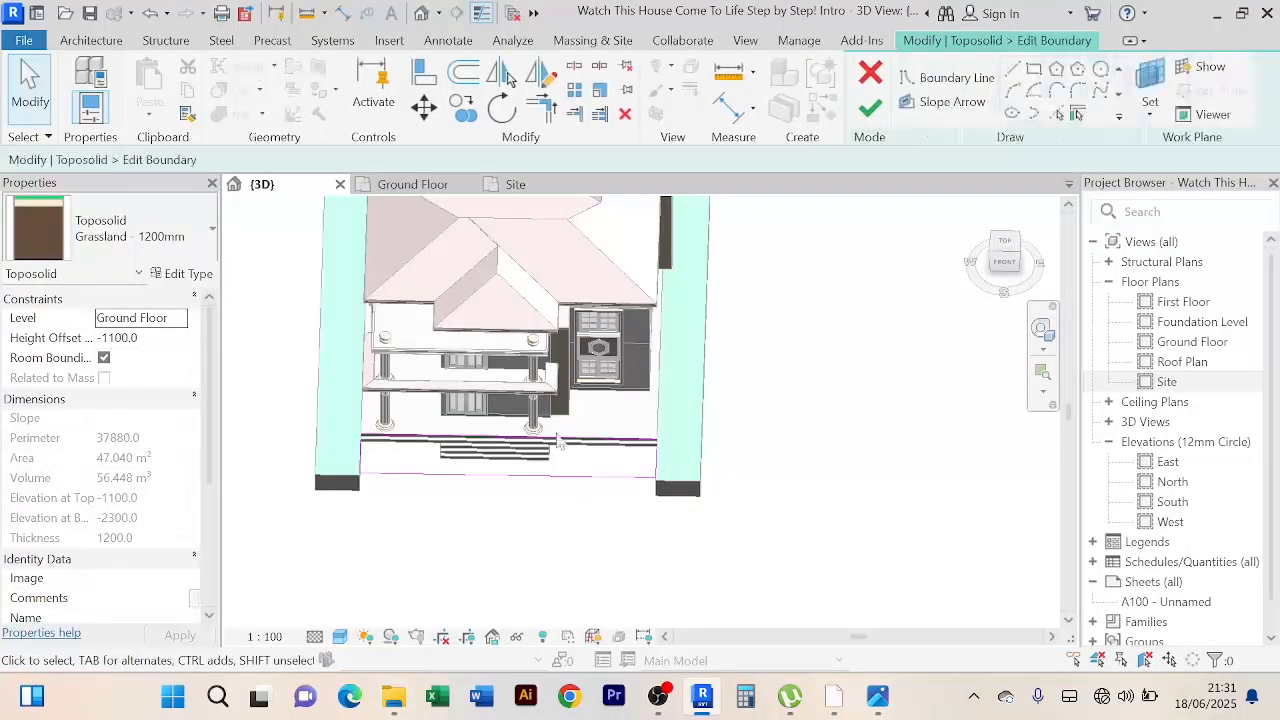
{"action": "left_click", "coordinate": [411, 189]}
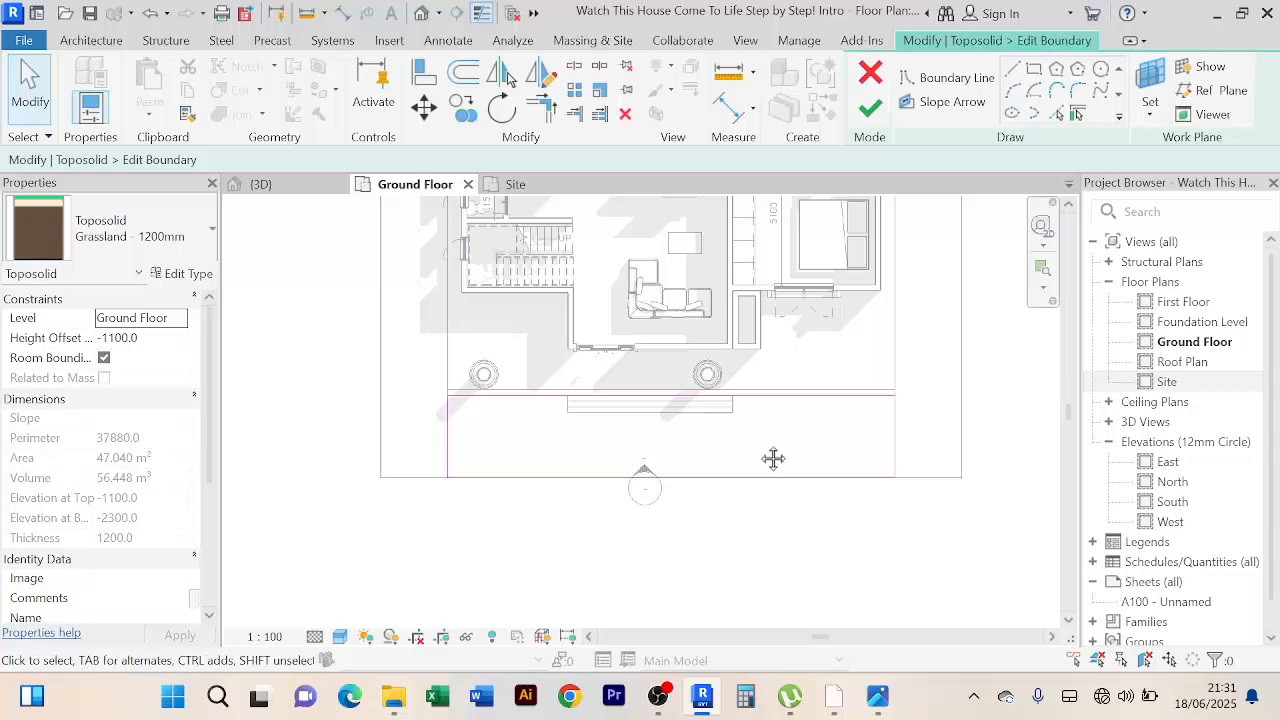
{"action": "middle_click_drag", "start_coordinate": [773, 458], "coordinate": [755, 474]}
{"action": "left_click", "coordinate": [771, 413]}
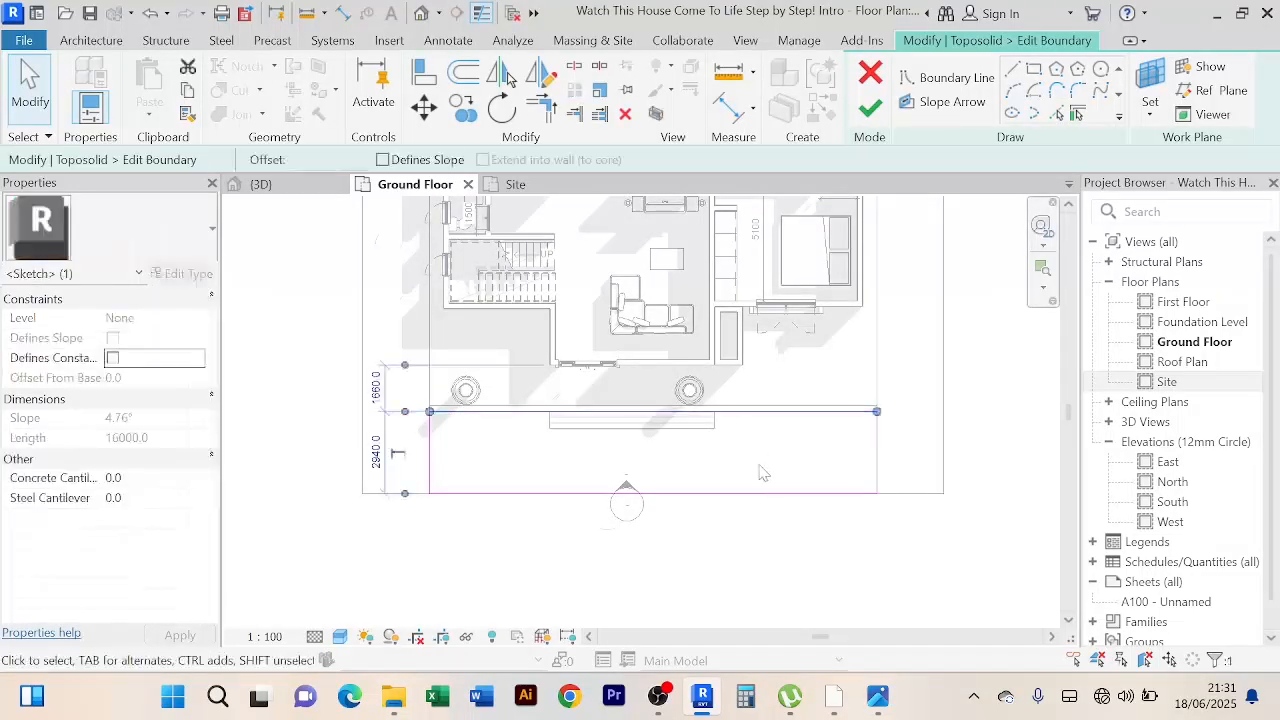
{"action": "scroll", "coordinate": [760, 468], "scroll_direction": "up", "scroll_amount": 2}
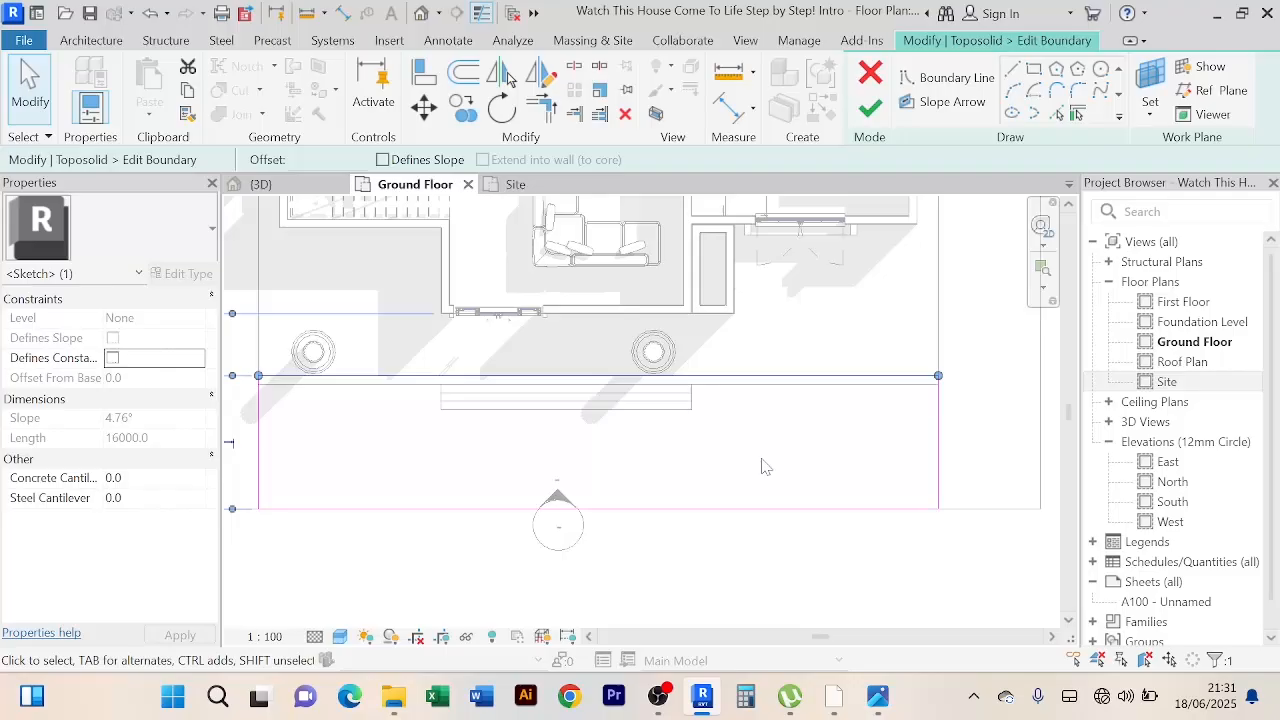
{"action": "left_click", "coordinate": [871, 110]}
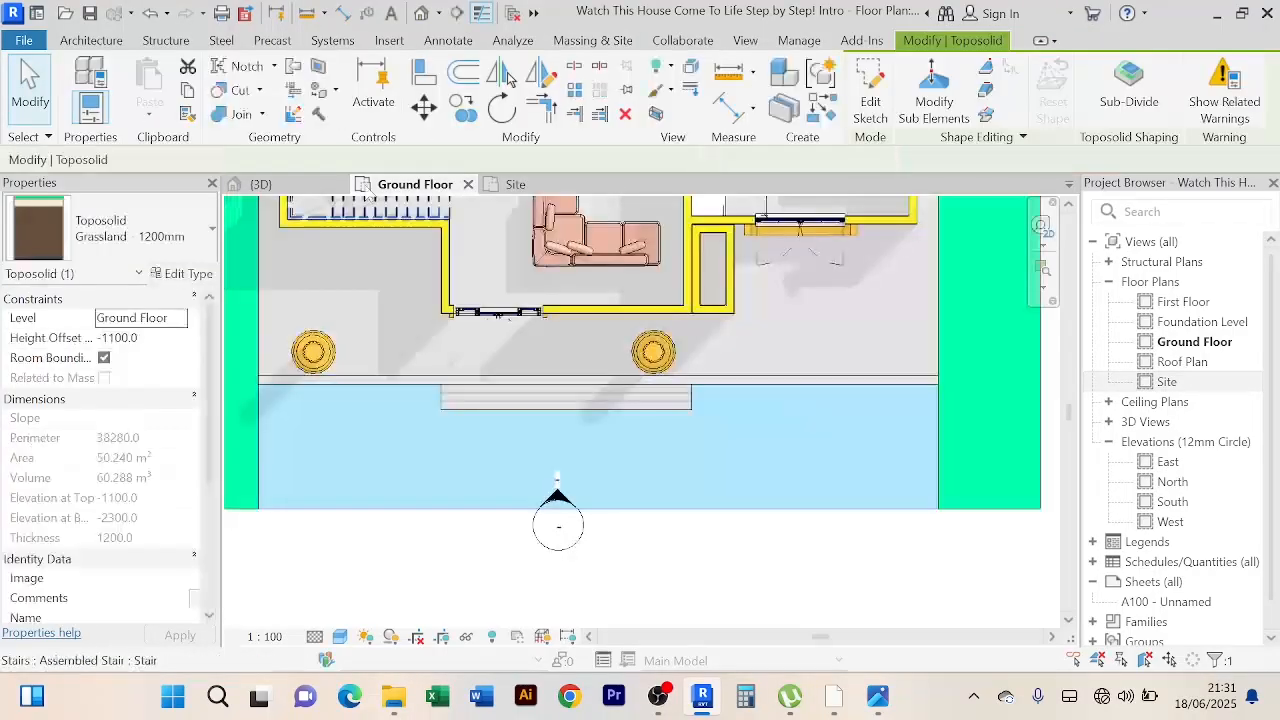
Step: Check the front toposolid against the porch in 3D, then open its boundary for editing in the Ground Floor plan
{"action": "left_click", "coordinate": [290, 188]}
{"action": "left_click", "coordinate": [757, 530]}
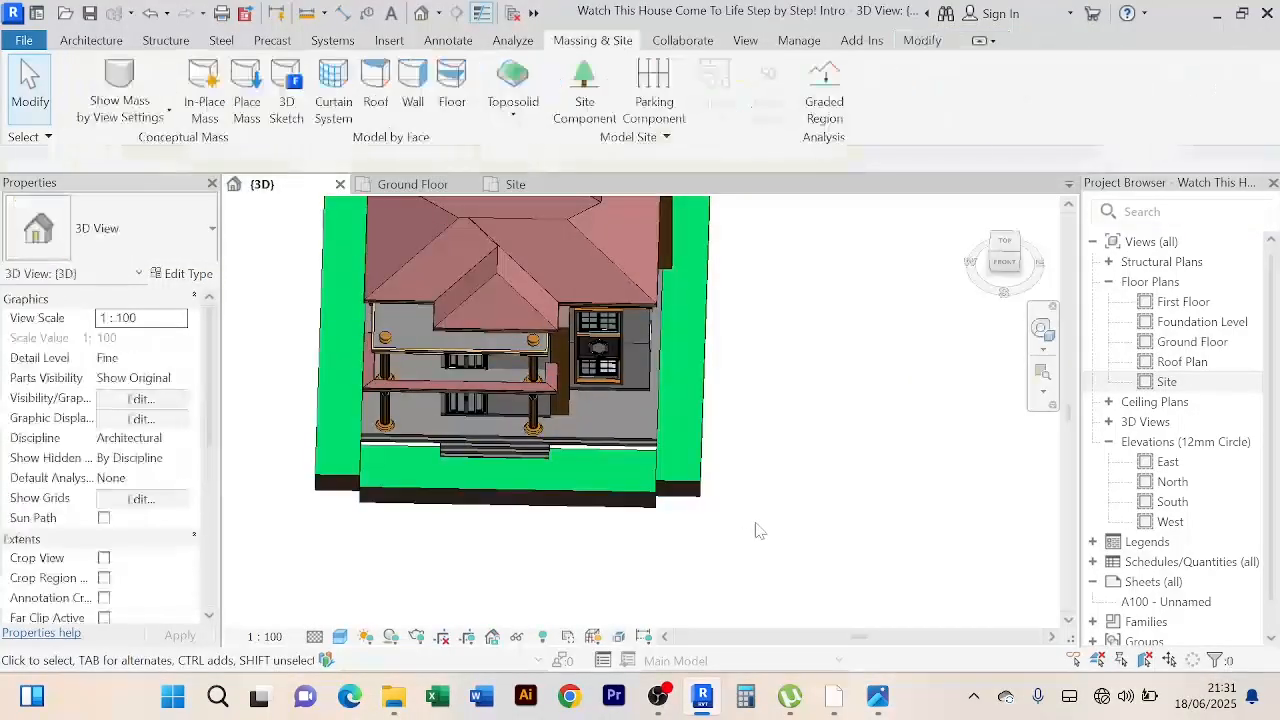
{"action": "middle_click_drag", "start_coordinate": [757, 530], "coordinate": [800, 492], "text": "shift"}
{"action": "scroll", "coordinate": [449, 490], "scroll_direction": "up", "scroll_amount": 3}
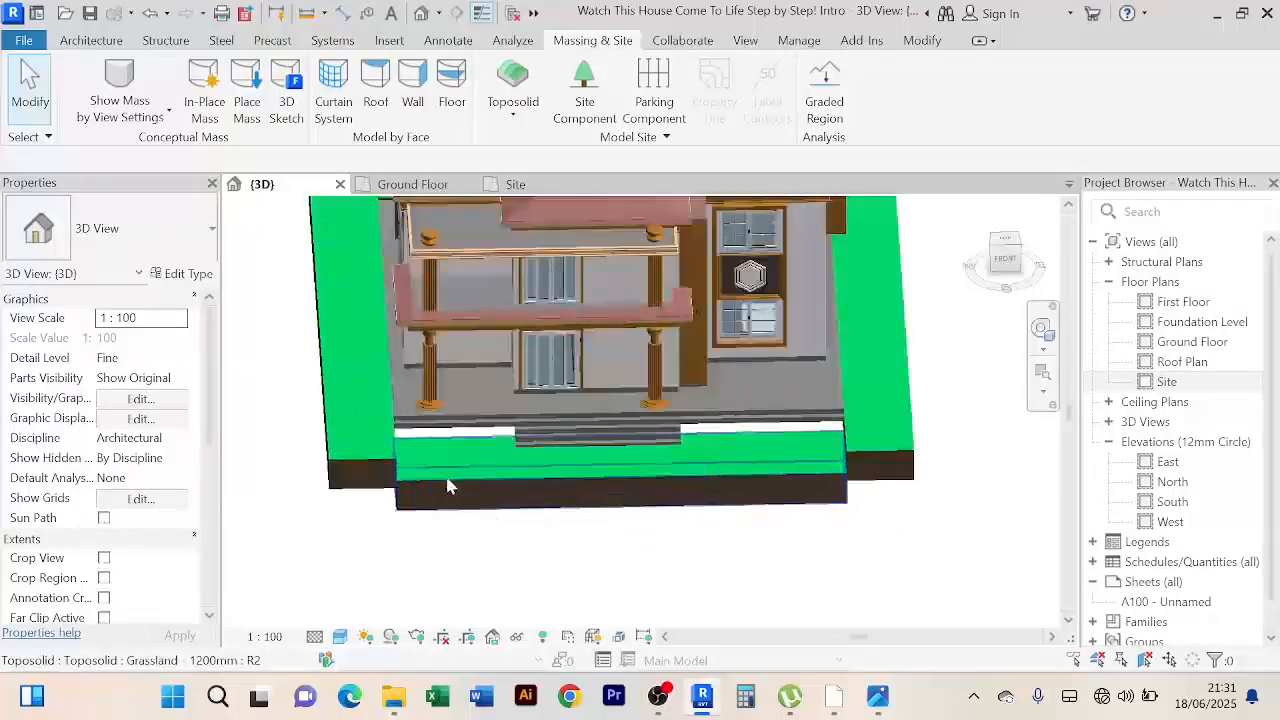
{"action": "scroll", "coordinate": [450, 484], "scroll_direction": "down", "scroll_amount": 4}
{"action": "middle_click_drag", "start_coordinate": [472, 518], "coordinate": [565, 490], "text": "shift"}
{"action": "left_click", "coordinate": [563, 480]}
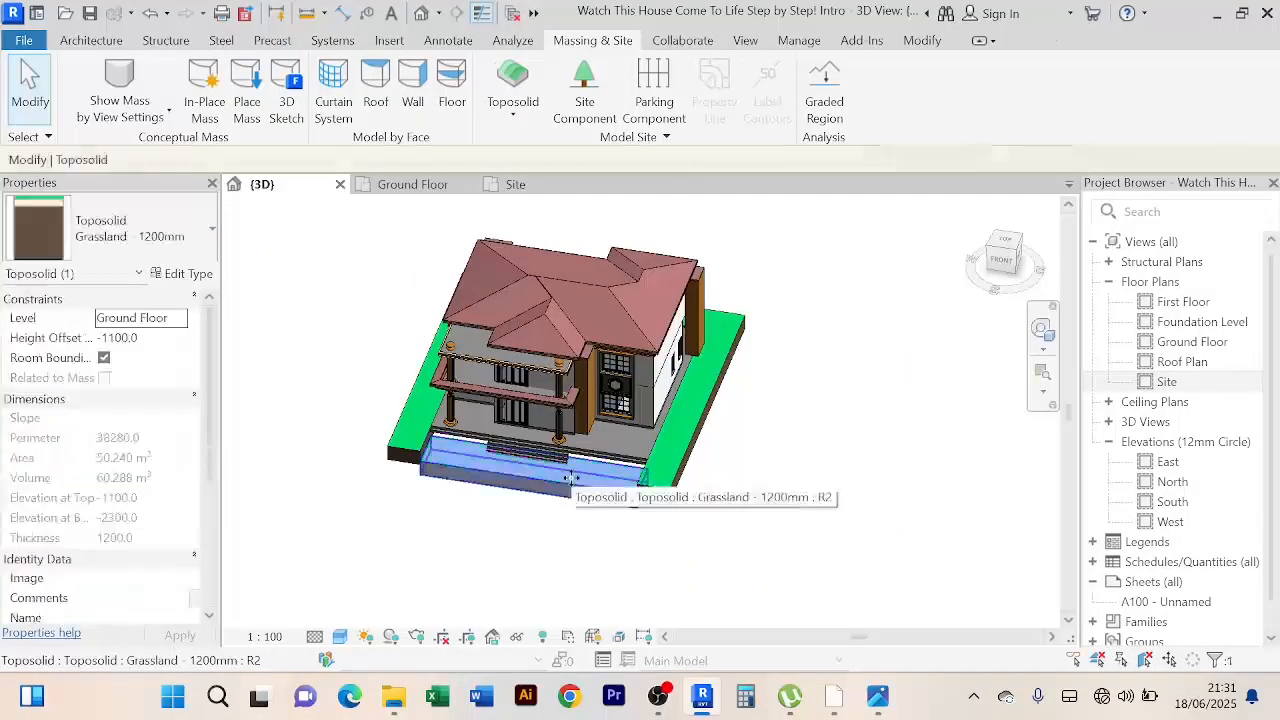
{"action": "left_click", "coordinate": [871, 110]}
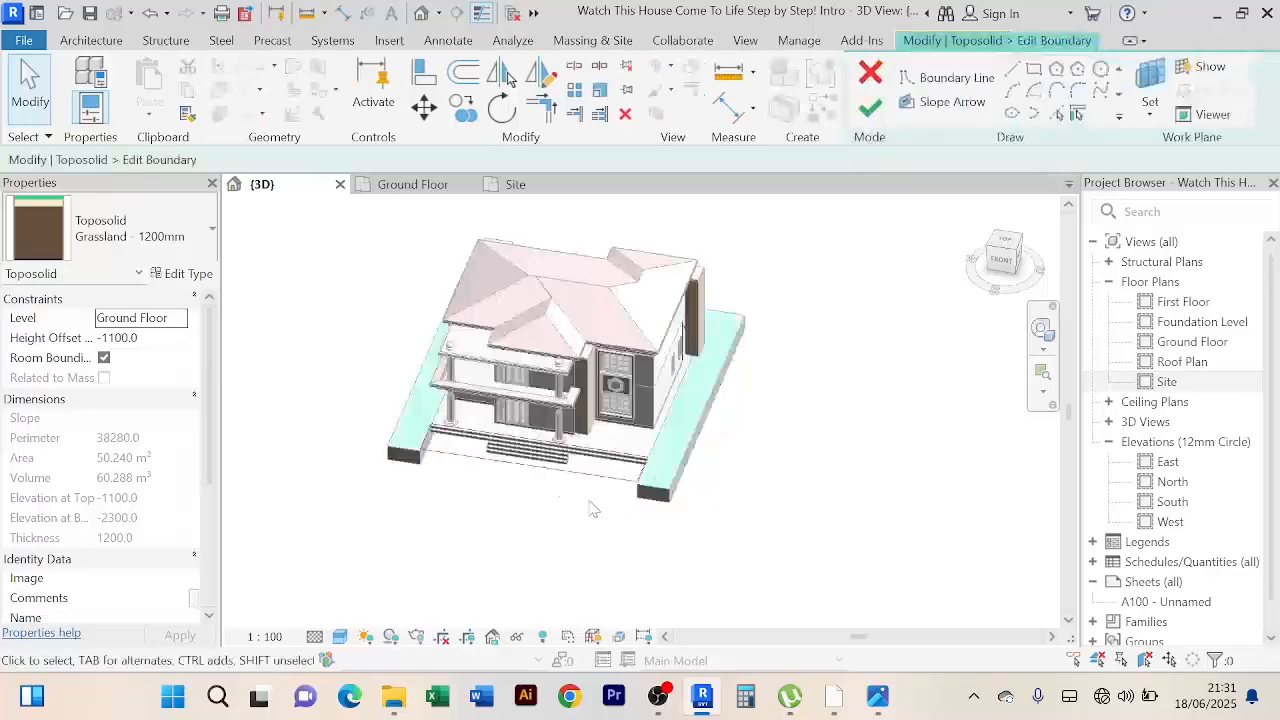
{"action": "left_click", "coordinate": [410, 184]}
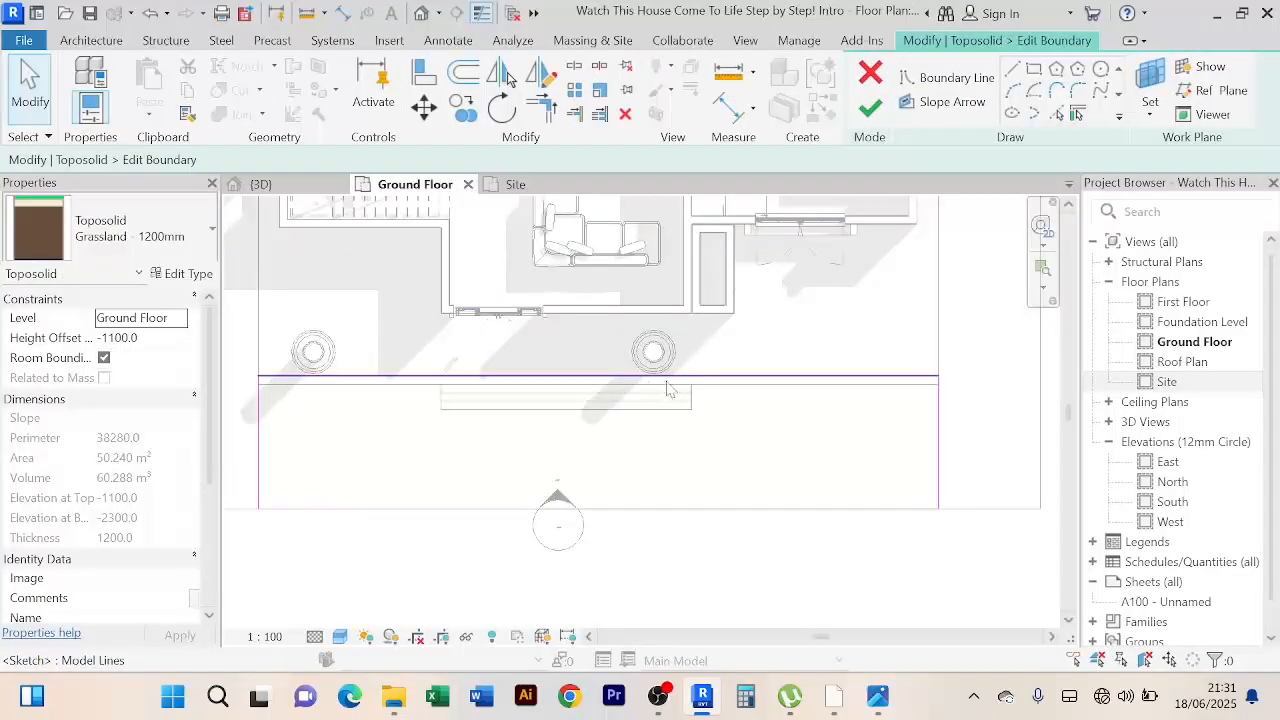
Step: Move the front toposolid's house-side boundary line back under the house to just past the rear floor edge and finish the edit
{"action": "left_click", "coordinate": [668, 385]}
{"action": "scroll", "coordinate": [666, 458], "scroll_direction": "down", "scroll_amount": 3}
{"action": "scroll", "coordinate": [852, 401], "scroll_direction": "down", "scroll_amount": 1}
{"action": "middle_click_drag", "start_coordinate": [852, 403], "coordinate": [812, 484]}
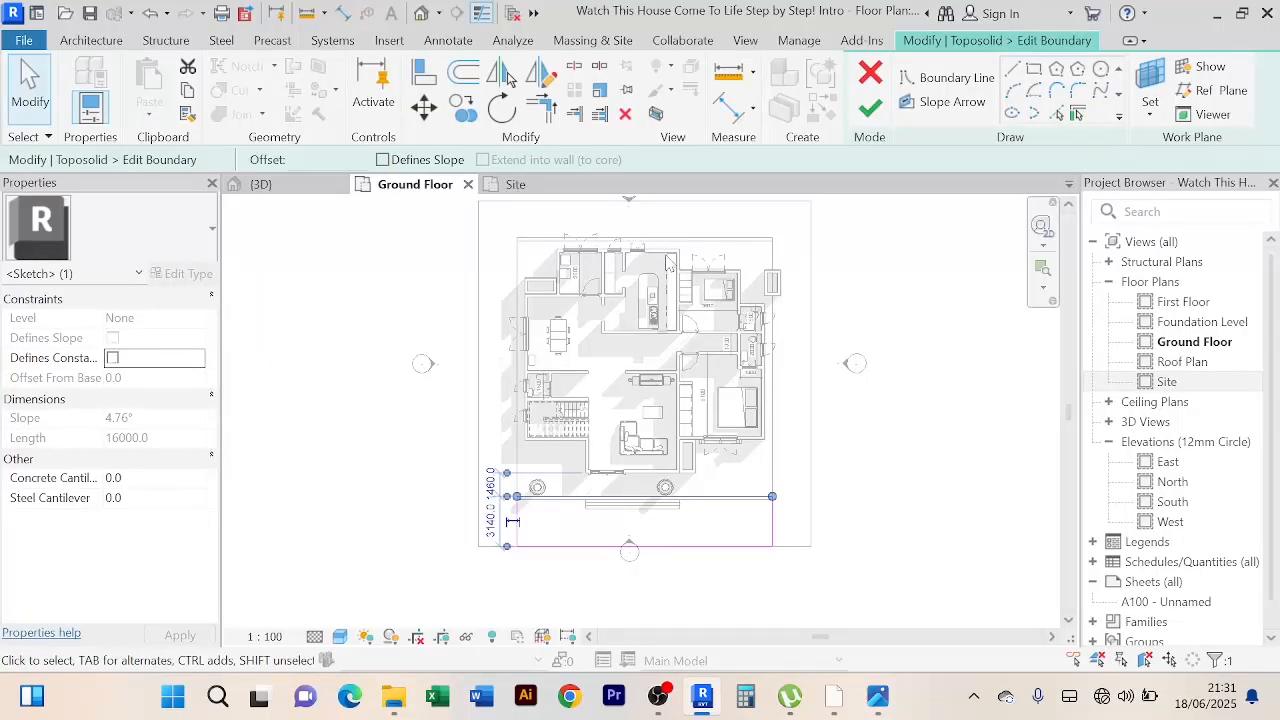
{"action": "key", "text": "Up"}
{"action": "key", "text": "Up"}
{"action": "key", "text": "Up"}
{"action": "key", "text": "Up"}
{"action": "key", "text": "Up"}
{"action": "key", "text": "Up"}
{"action": "key", "text": "Up"}
{"action": "key", "text": "Up"}
{"action": "key", "text": "Up"}
{"action": "key", "text": "Up"}
{"action": "key", "text": "Up"}
{"action": "key", "text": "Up"}
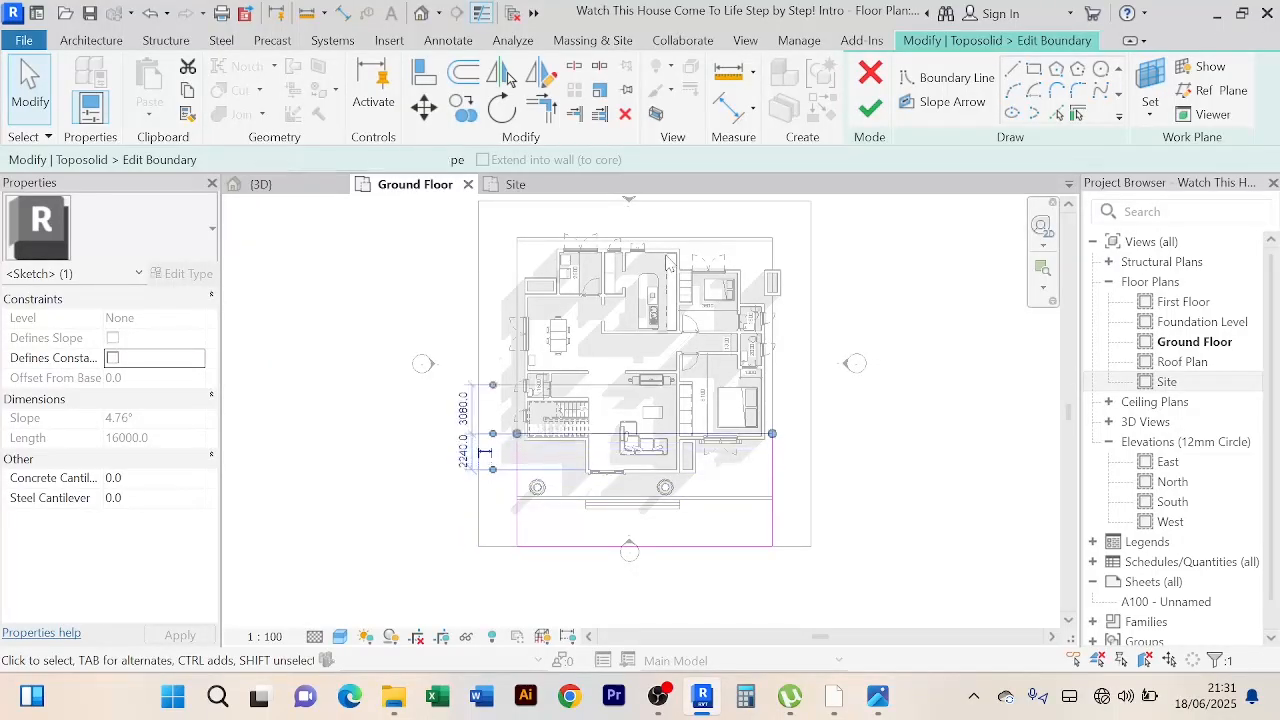
{"action": "key", "text": "Up"}
{"action": "key", "text": "Up"}
{"action": "key", "text": "Up"}
{"action": "key", "text": "Up"}
{"action": "key", "text": "Up"}
{"action": "key", "text": "Up"}
{"action": "key", "text": "Up"}
{"action": "key", "text": "Up"}
{"action": "key", "text": "Up"}
{"action": "key", "text": "Up"}
{"action": "key", "text": "Up"}
{"action": "key", "text": "Up"}
{"action": "key", "text": "Up"}
{"action": "key", "text": "Up"}
{"action": "key", "text": "Up"}
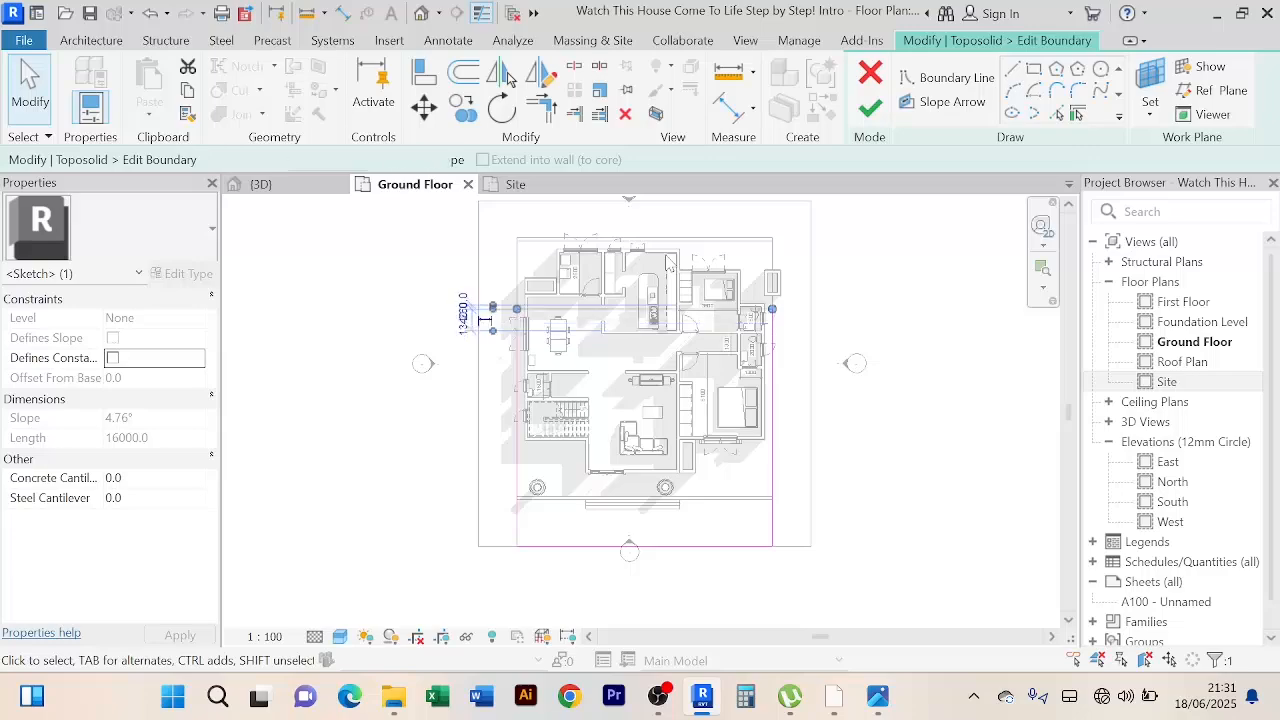
{"action": "key", "text": "Up"}
{"action": "key", "text": "Up"}
{"action": "key", "text": "Up"}
{"action": "key", "text": "Up"}
{"action": "key", "text": "Up"}
{"action": "key", "text": "Up"}
{"action": "key", "text": "Up"}
{"action": "key", "text": "Up"}
{"action": "key", "text": "Up"}
{"action": "key", "text": "Up"}
{"action": "key", "text": "Up"}
{"action": "key", "text": "Up"}
{"action": "key", "text": "Up"}
{"action": "key", "text": "Up"}
{"action": "key", "text": "Up"}
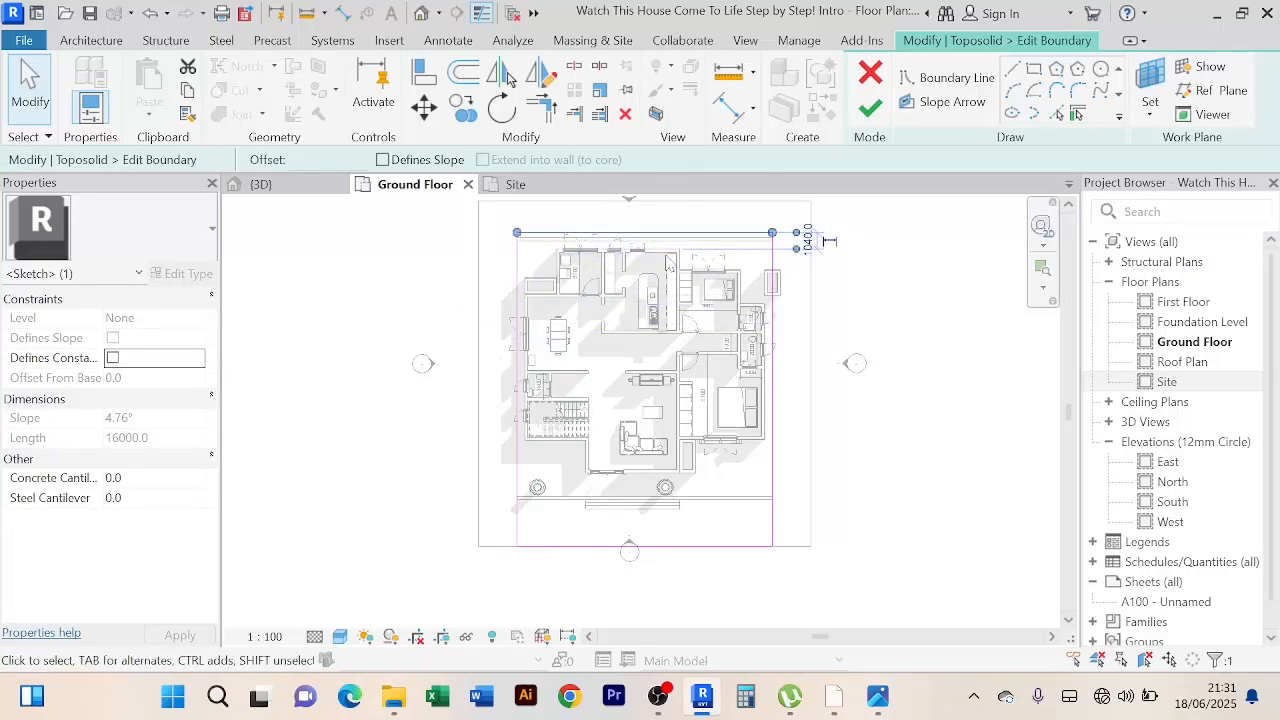
{"action": "left_click", "coordinate": [877, 109]}
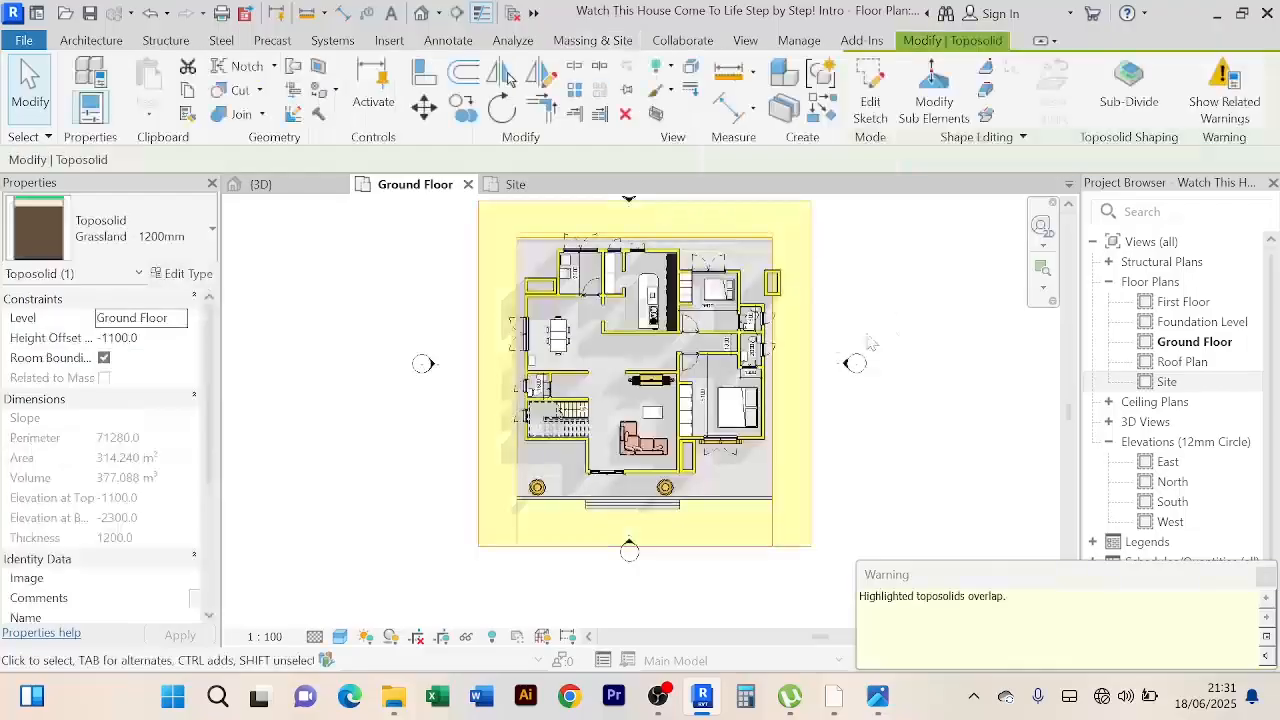
{"action": "left_click", "coordinate": [948, 408]}
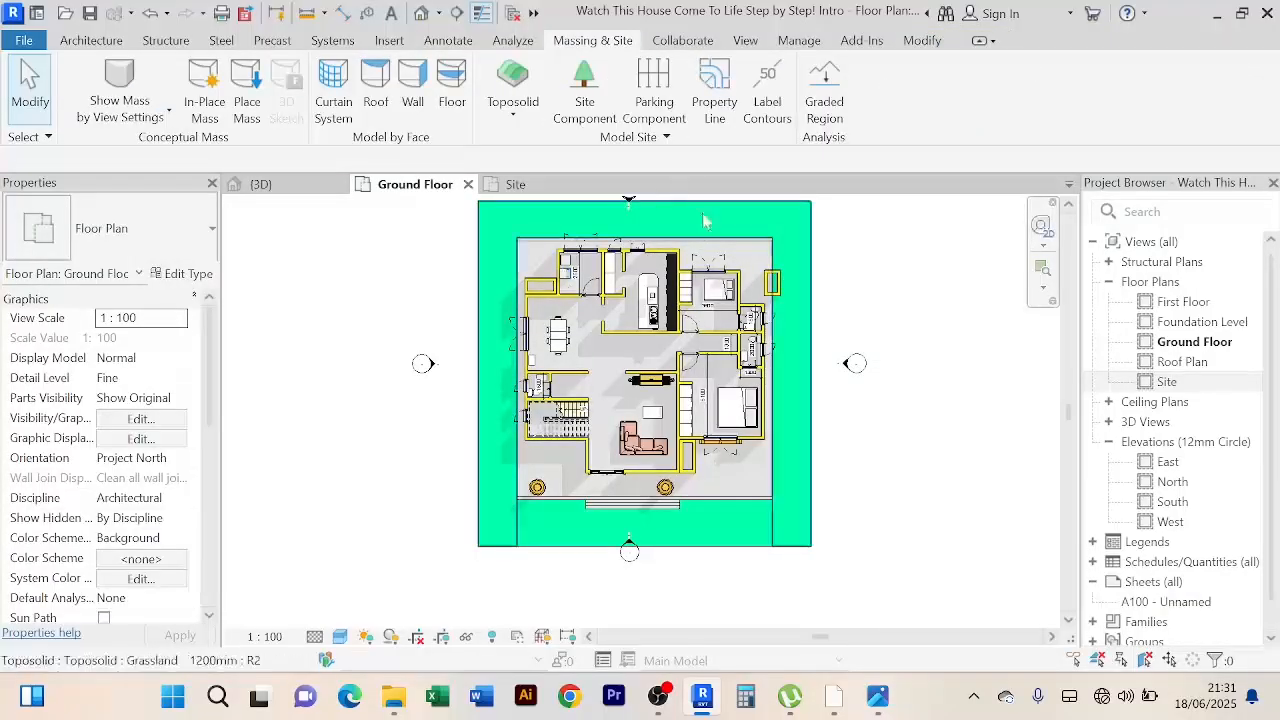
Step: Examine in 3D how the extended front toposolid meets the porch edge, the front steps and both side strips
{"action": "left_click", "coordinate": [297, 186]}
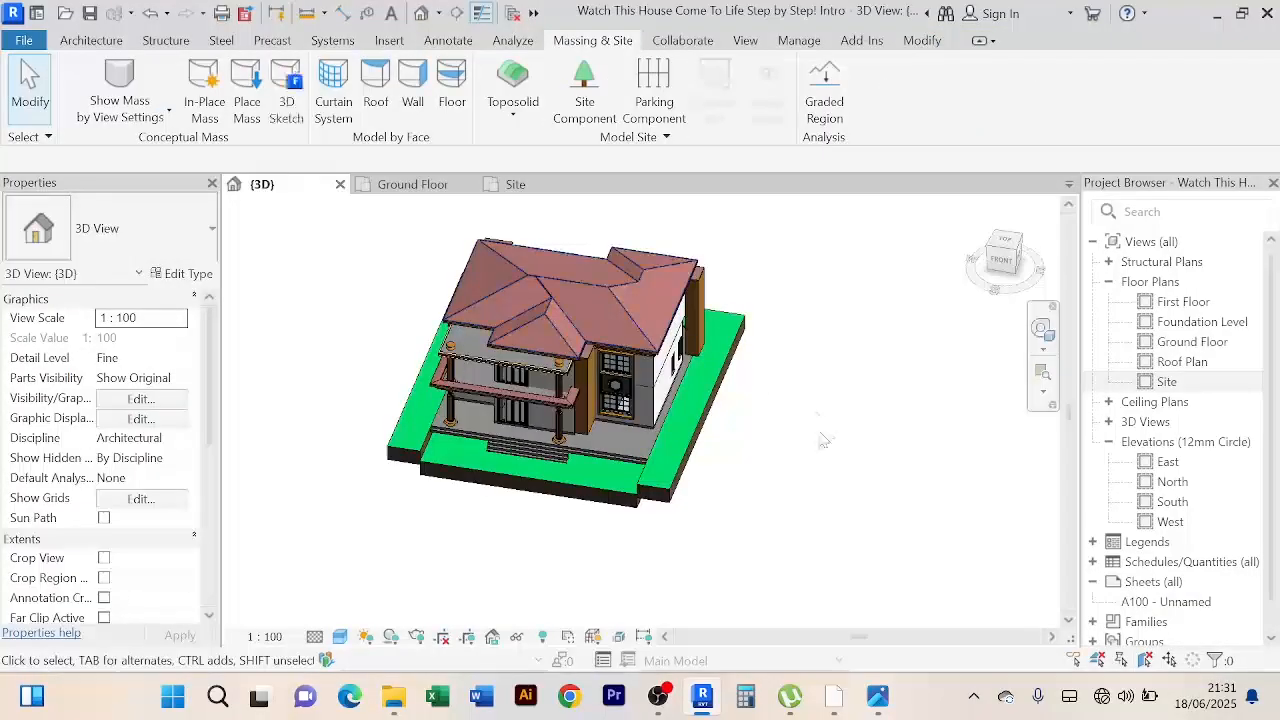
{"action": "middle_click_drag", "start_coordinate": [707, 514], "coordinate": [755, 464], "text": "shift"}
{"action": "scroll", "coordinate": [677, 449], "scroll_direction": "up", "scroll_amount": 4}
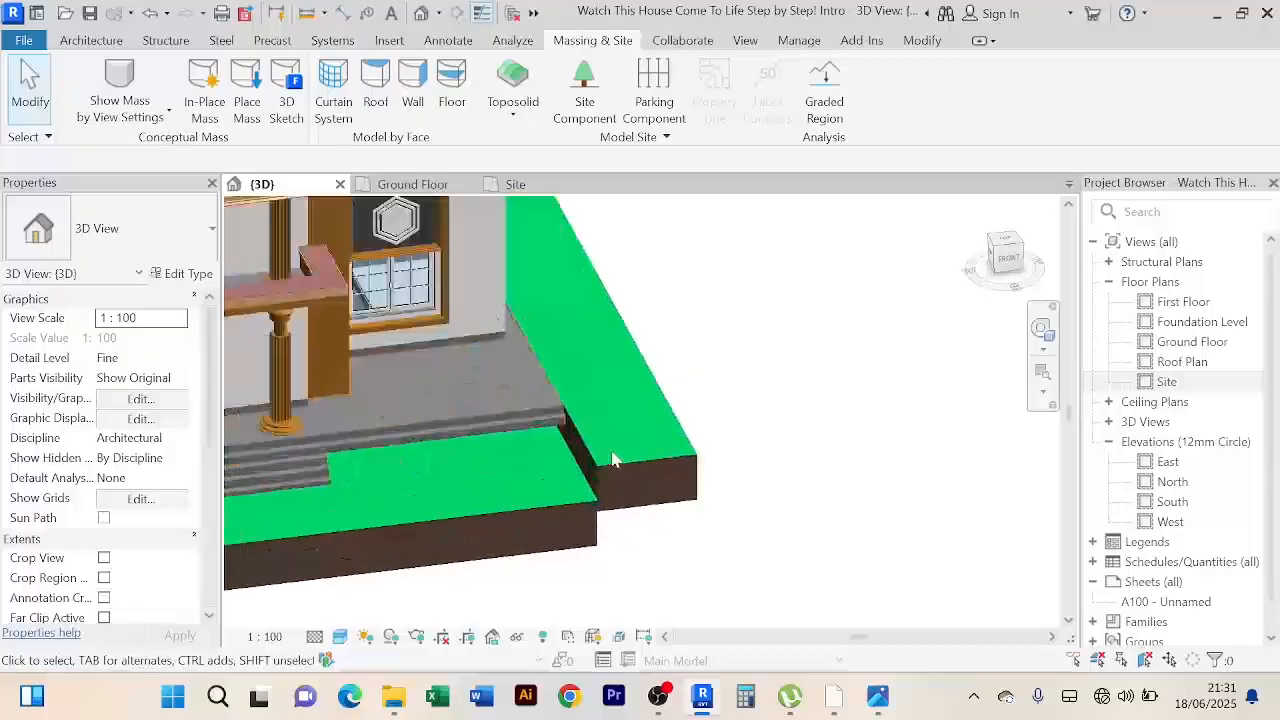
{"action": "scroll", "coordinate": [611, 457], "scroll_direction": "down", "scroll_amount": 3}
{"action": "middle_click_drag", "start_coordinate": [666, 500], "coordinate": [430, 384], "text": "shift"}
{"action": "middle_click_drag", "start_coordinate": [550, 493], "coordinate": [571, 569], "text": "shift"}
{"action": "scroll", "coordinate": [546, 556], "scroll_direction": "up", "scroll_amount": 2}
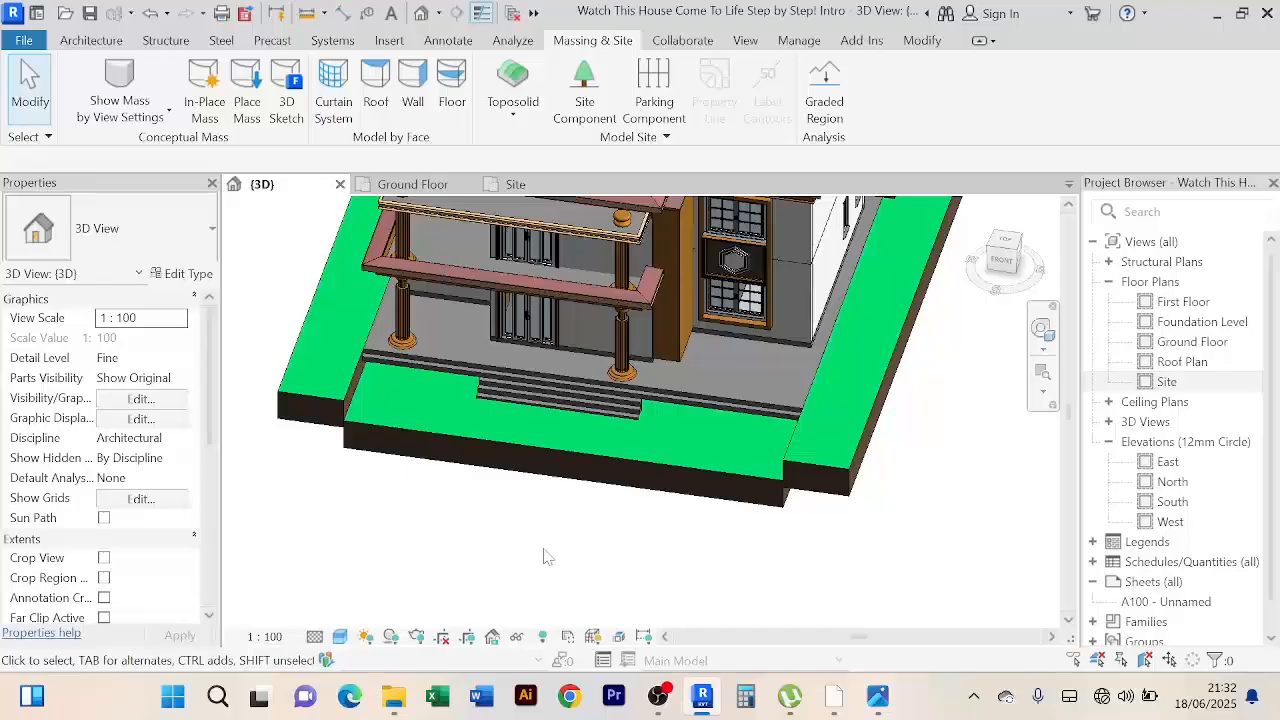
{"action": "middle_click_drag", "start_coordinate": [544, 557], "coordinate": [556, 461], "text": "shift"}
{"action": "scroll", "coordinate": [358, 383], "scroll_direction": "up", "scroll_amount": 2}
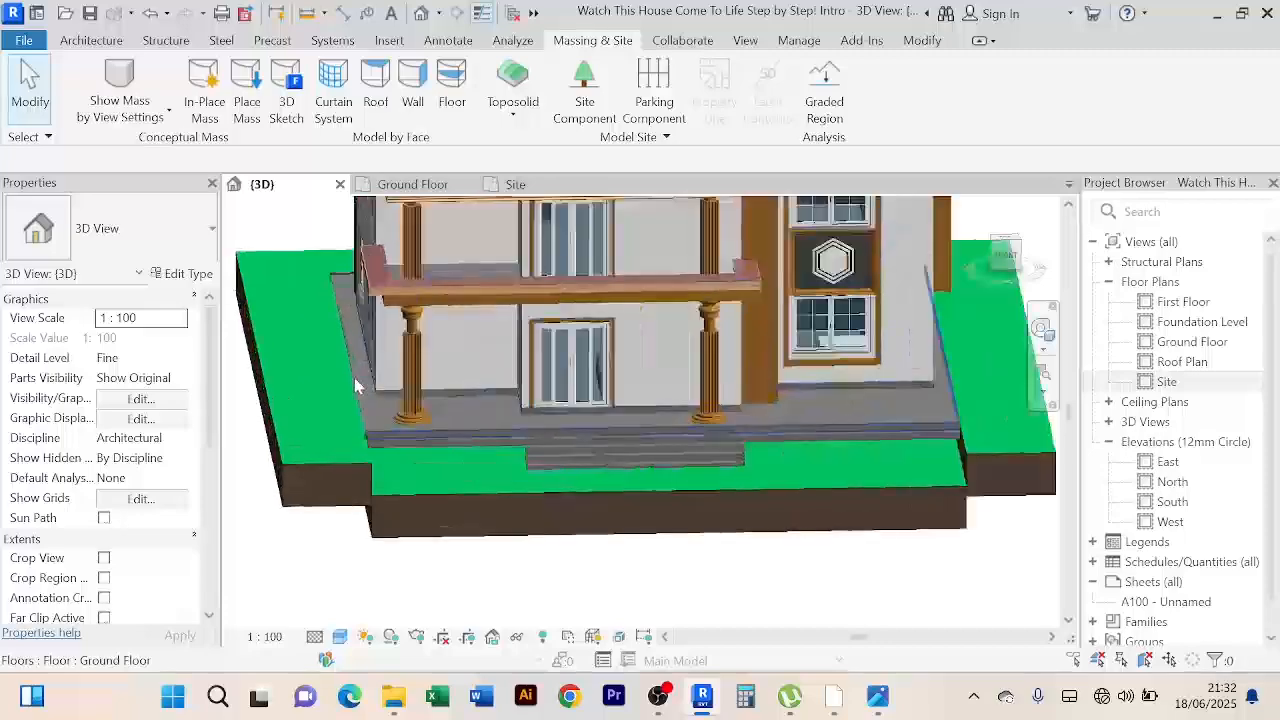
{"action": "middle_click_drag", "start_coordinate": [358, 383], "coordinate": [349, 354], "text": "shift"}
{"action": "scroll", "coordinate": [353, 485], "scroll_direction": "up", "scroll_amount": 6}
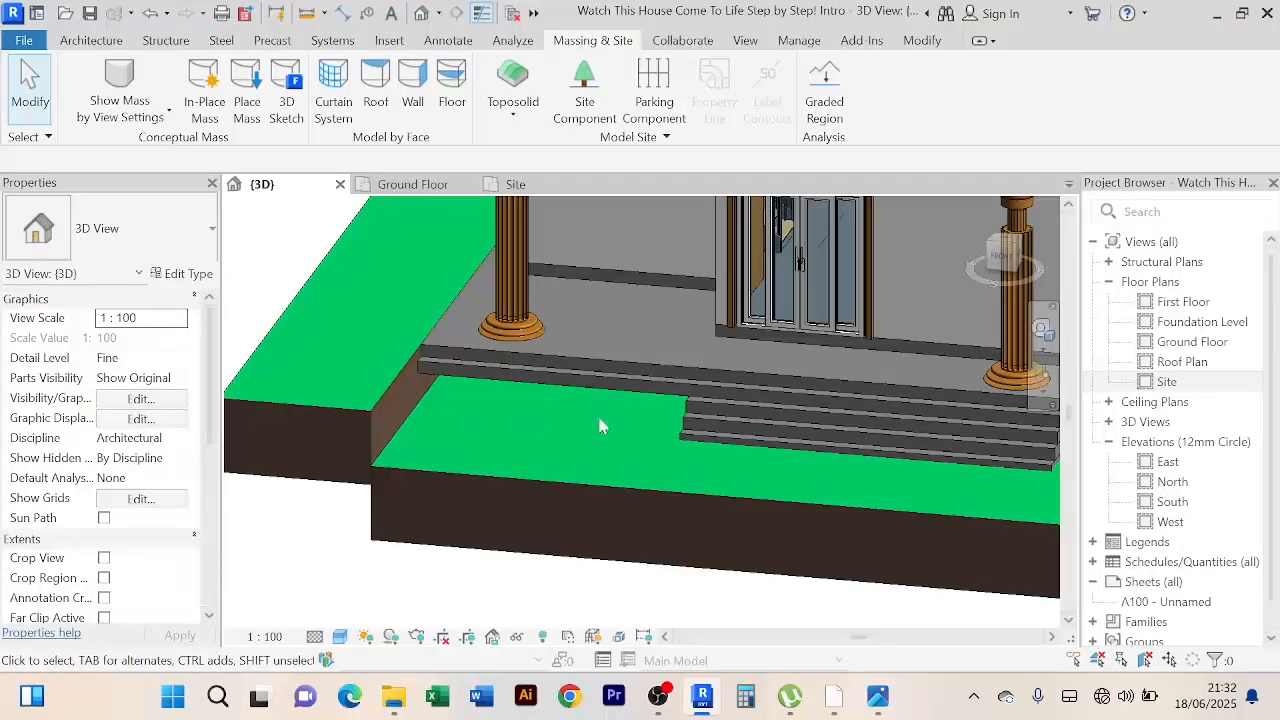
{"action": "scroll", "coordinate": [469, 422], "scroll_direction": "down", "scroll_amount": 2}
{"action": "middle_click_drag", "start_coordinate": [606, 520], "coordinate": [561, 450]}
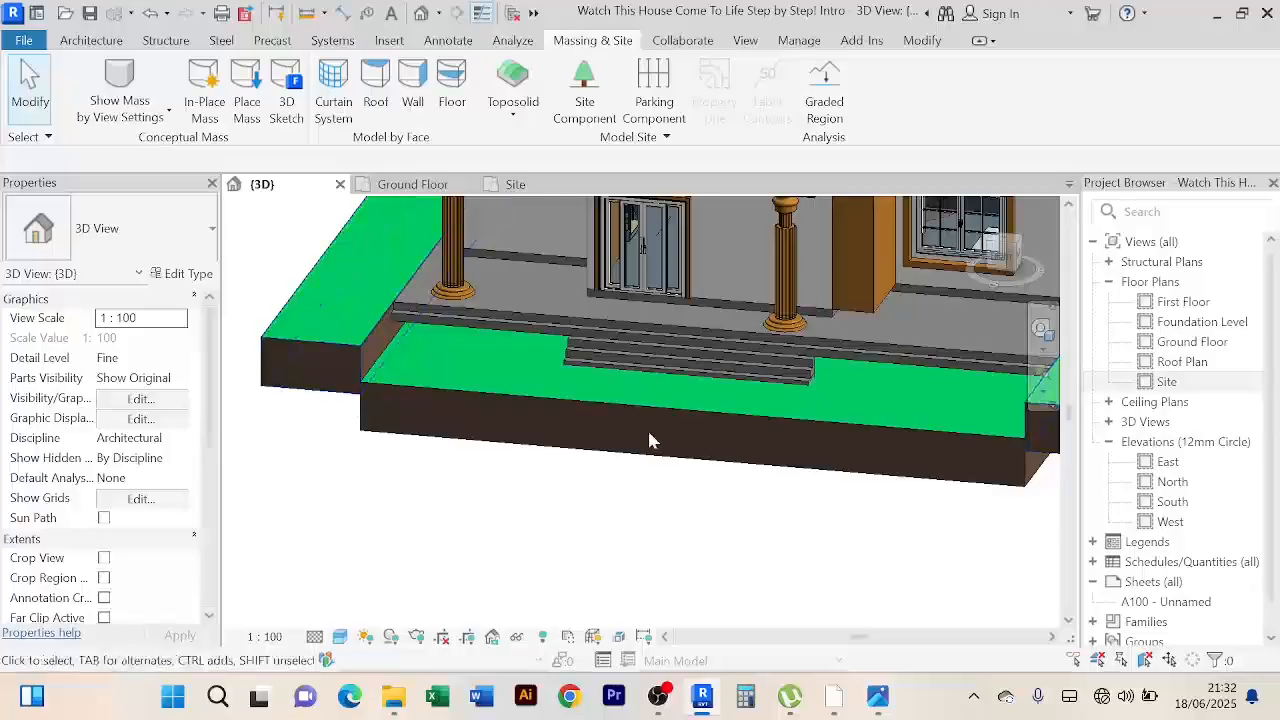
Step: Inspect the level difference between the front toposolid and the side strips, and the whole front, from several angles
{"action": "middle_click_drag", "start_coordinate": [638, 447], "coordinate": [511, 532], "text": "shift"}
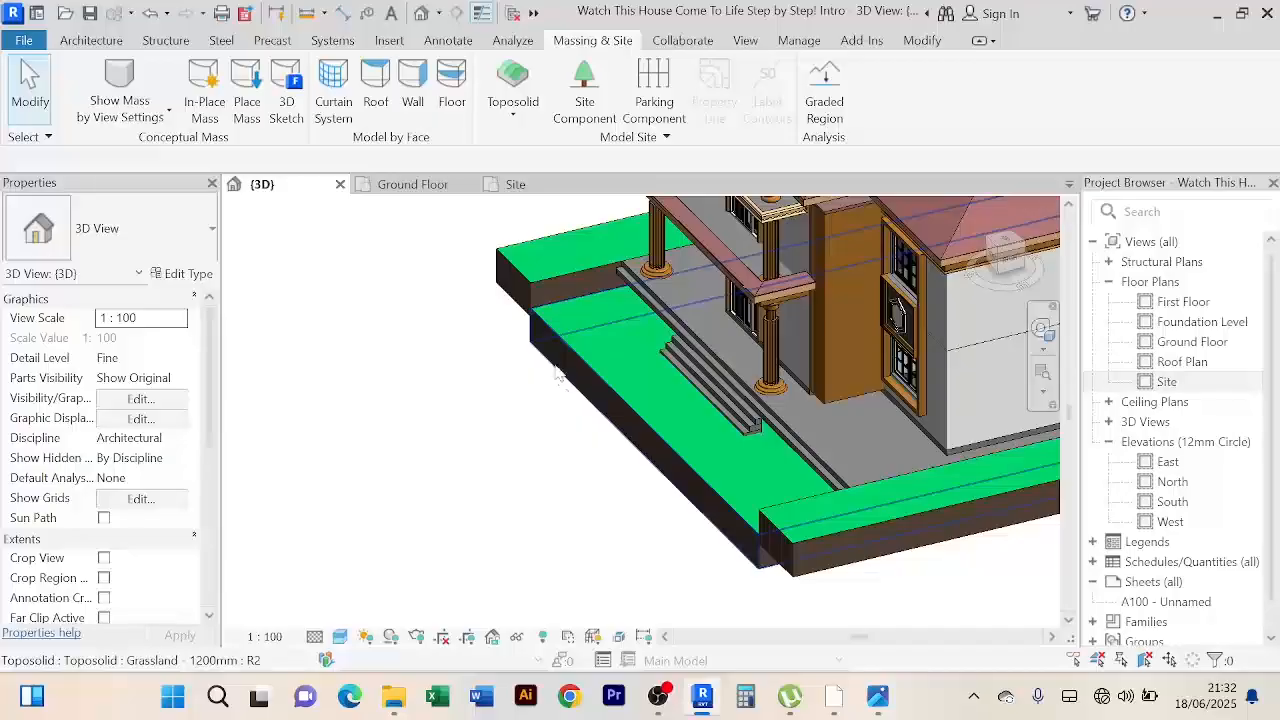
{"action": "scroll", "coordinate": [558, 373], "scroll_direction": "up", "scroll_amount": 3}
{"action": "scroll", "coordinate": [600, 409], "scroll_direction": "down", "scroll_amount": 2}
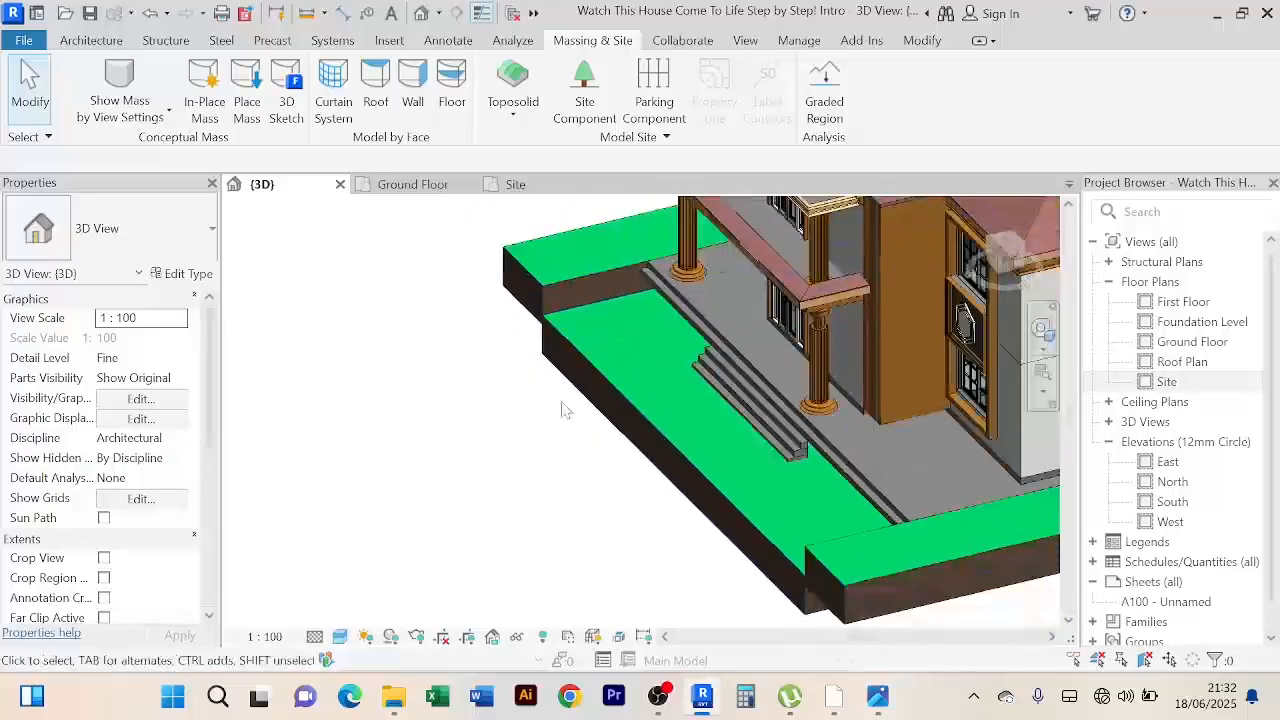
{"action": "scroll", "coordinate": [563, 409], "scroll_direction": "down", "scroll_amount": 3}
{"action": "scroll", "coordinate": [531, 400], "scroll_direction": "up", "scroll_amount": 1}
{"action": "scroll", "coordinate": [621, 432], "scroll_direction": "up", "scroll_amount": 3}
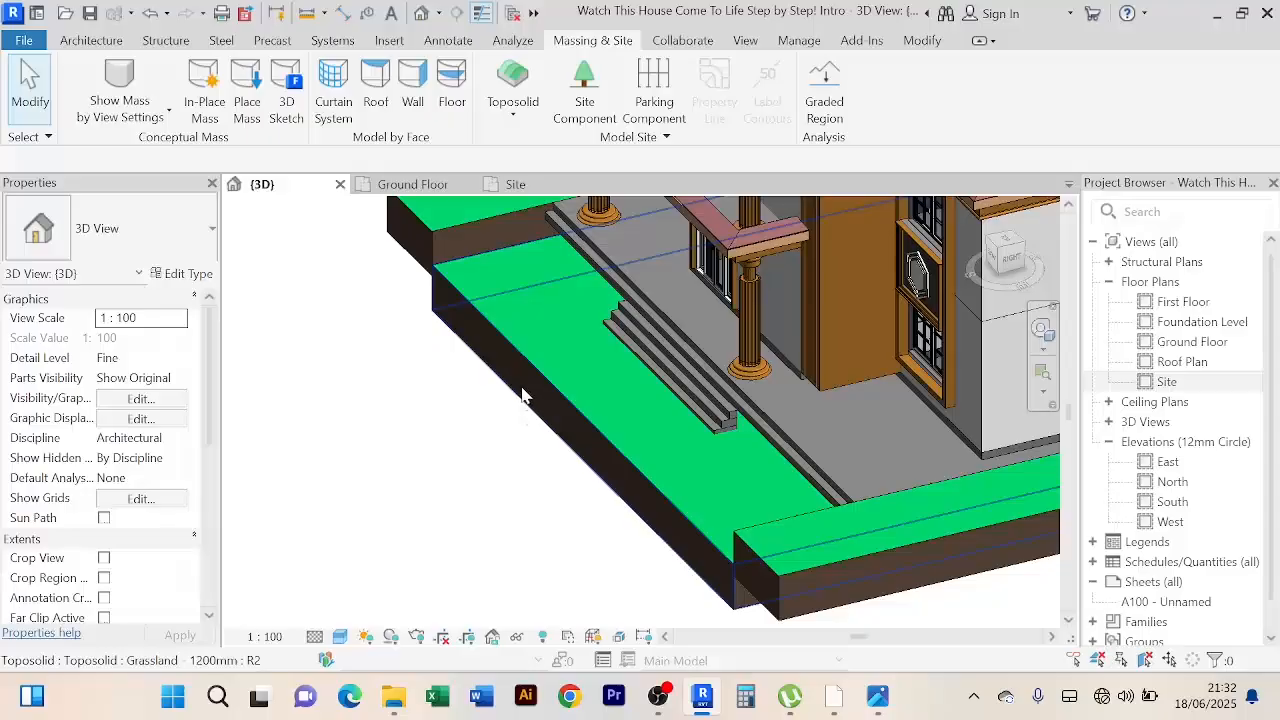
{"action": "scroll", "coordinate": [521, 390], "scroll_direction": "down", "scroll_amount": 1}
{"action": "middle_click_drag", "start_coordinate": [483, 446], "coordinate": [435, 367]}
{"action": "scroll", "coordinate": [516, 441], "scroll_direction": "down", "scroll_amount": 1}
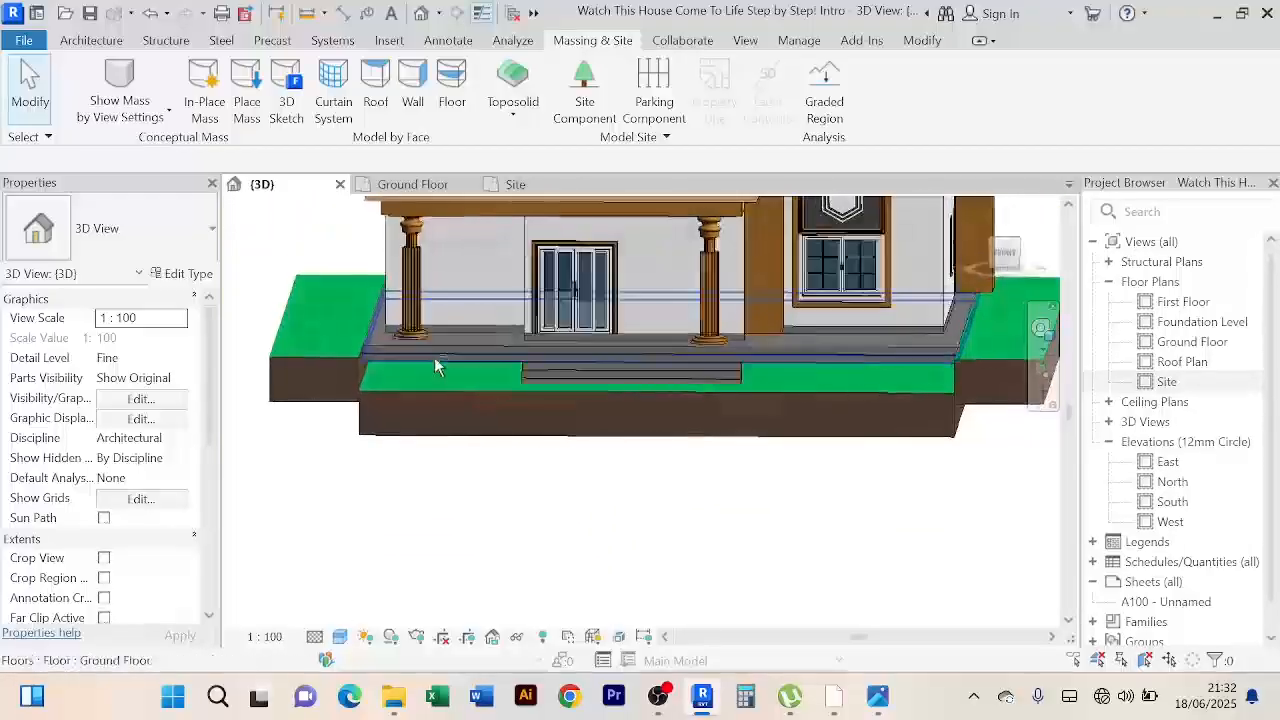
{"action": "scroll", "coordinate": [435, 367], "scroll_direction": "up", "scroll_amount": 3}
{"action": "middle_click_drag", "start_coordinate": [598, 520], "coordinate": [606, 406], "text": "shift"}
{"action": "scroll", "coordinate": [563, 477], "scroll_direction": "up", "scroll_amount": 5}
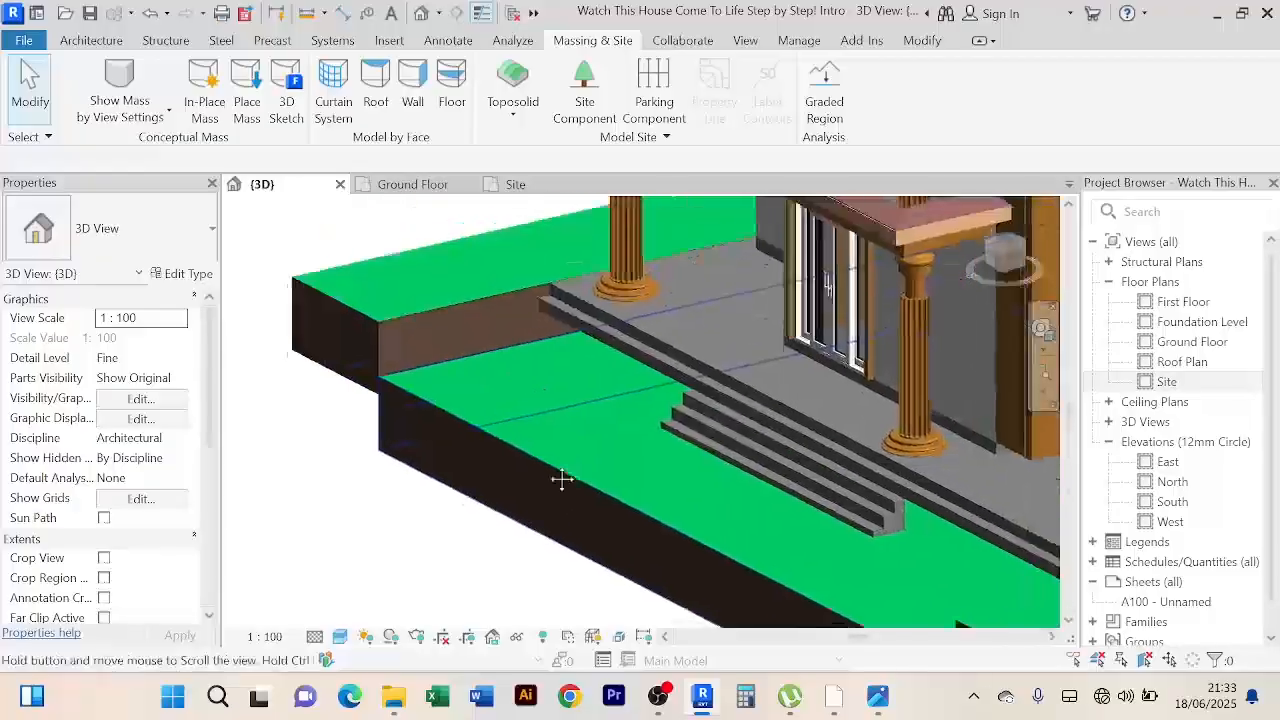
{"action": "scroll", "coordinate": [586, 371], "scroll_direction": "down", "scroll_amount": 3}
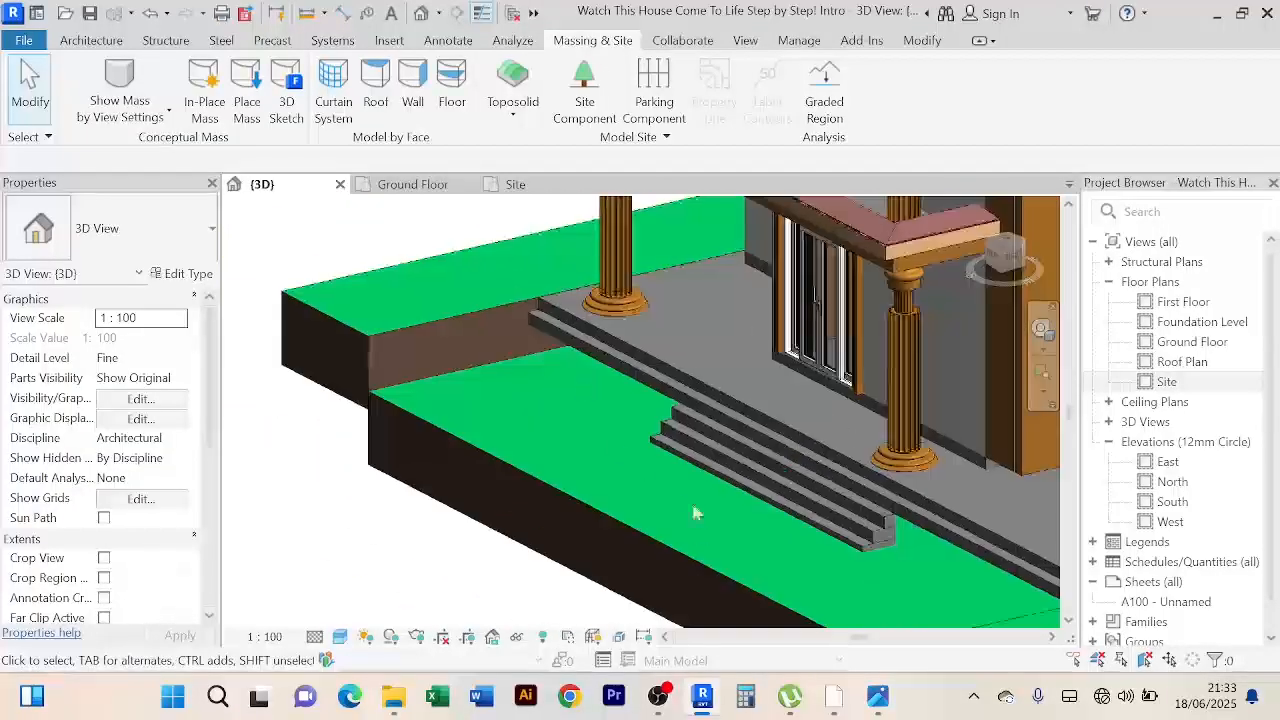
{"action": "scroll", "coordinate": [631, 471], "scroll_direction": "down", "scroll_amount": 2}
{"action": "middle_click_drag", "start_coordinate": [631, 471], "coordinate": [650, 400]}
{"action": "scroll", "coordinate": [471, 529], "scroll_direction": "down", "scroll_amount": 3}
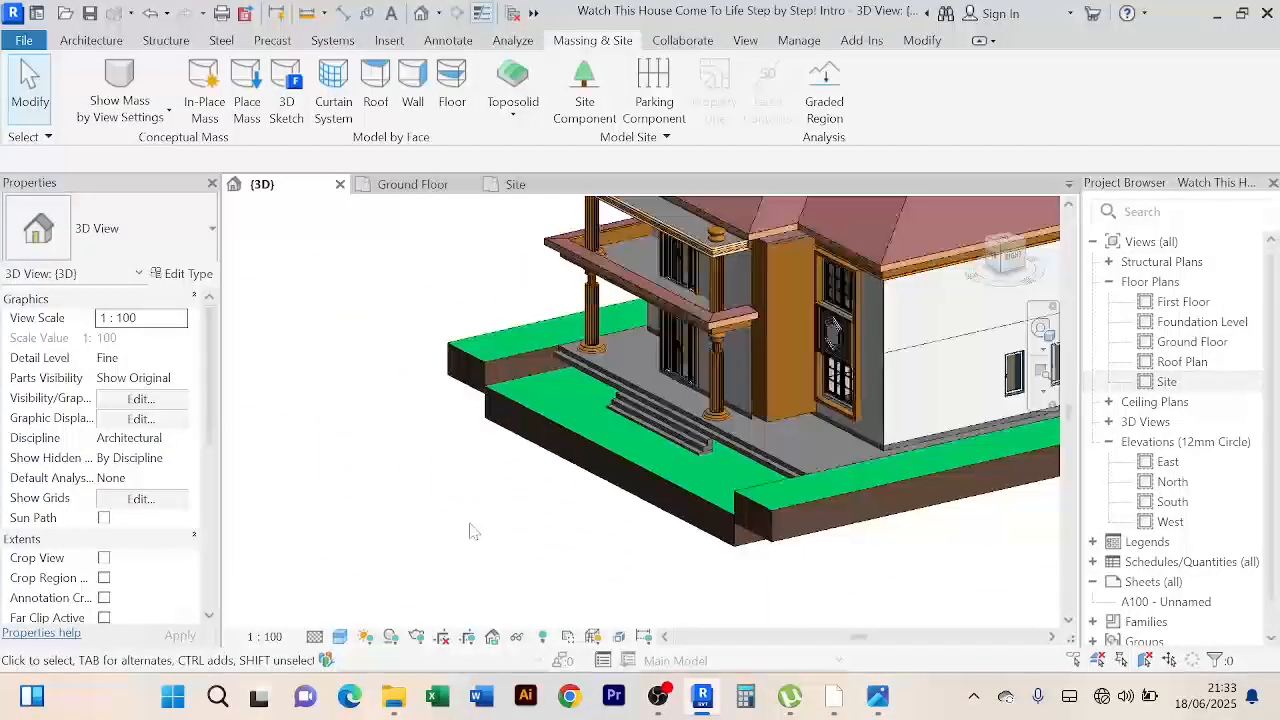
{"action": "middle_click_drag", "start_coordinate": [471, 529], "coordinate": [549, 545], "text": "shift"}
{"action": "scroll", "coordinate": [606, 515], "scroll_direction": "down", "scroll_amount": 2}
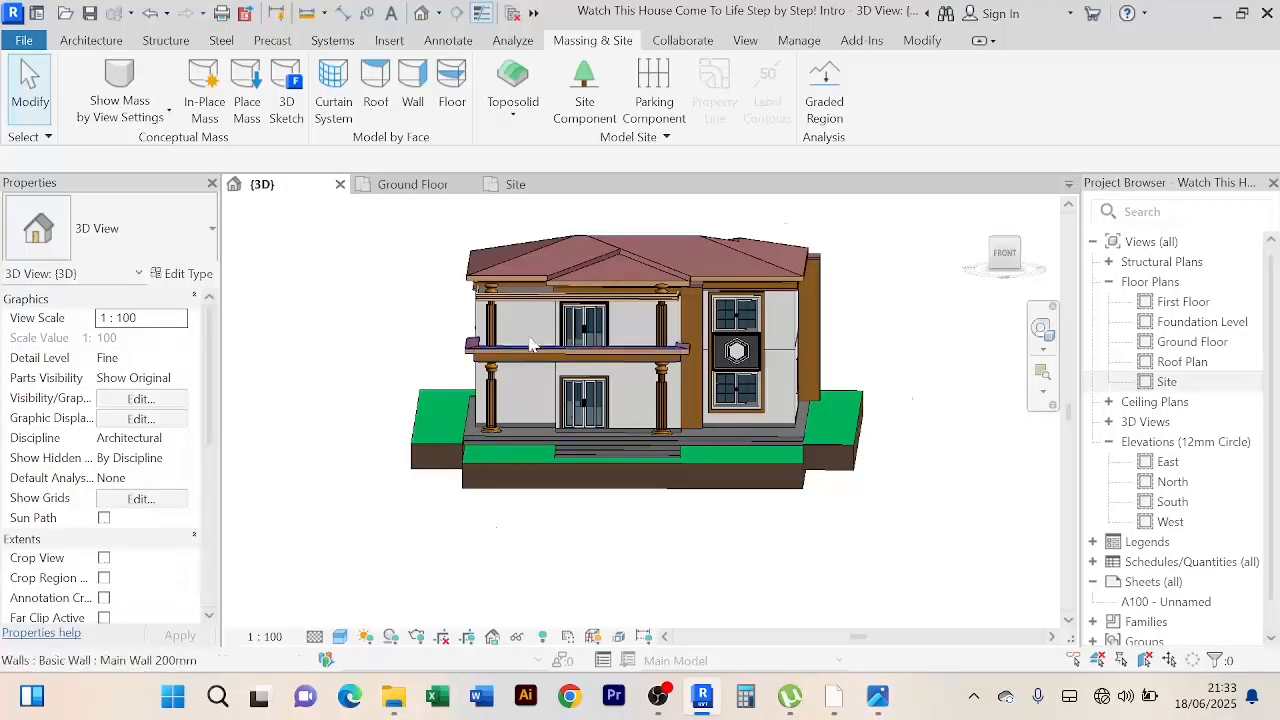
Step: Examine the first-floor front balcony, its columns and its open edge in 3D
{"action": "scroll", "coordinate": [531, 345], "scroll_direction": "up", "scroll_amount": 2}
{"action": "mouse_move", "coordinate": [538, 308]}
{"action": "middle_mouse_down"}
{"action": "mouse_move", "coordinate": [538, 357]}
{"action": "mouse_move", "coordinate": [524, 320]}
{"action": "middle_mouse_up"}
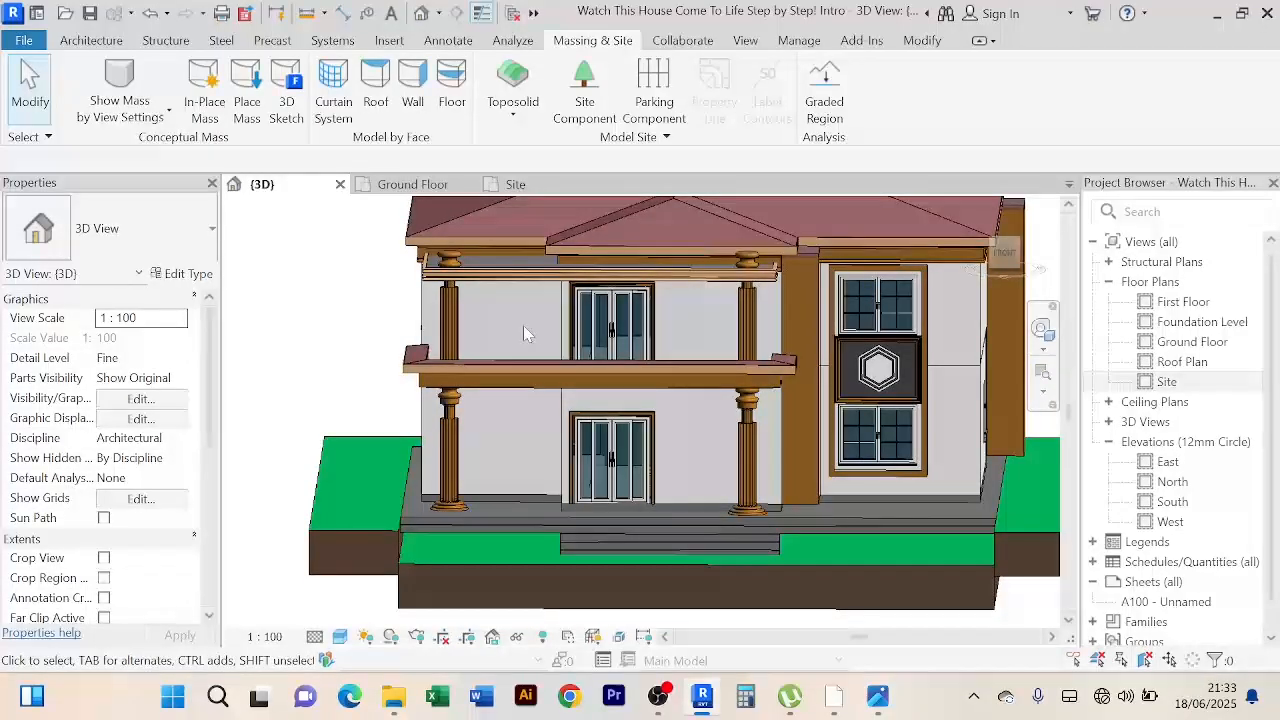
{"action": "middle_click_drag", "start_coordinate": [523, 324], "coordinate": [540, 500], "text": "shift"}
{"action": "scroll", "coordinate": [457, 363], "scroll_direction": "up", "scroll_amount": 4}
{"action": "middle_click_drag", "start_coordinate": [541, 384], "coordinate": [386, 537], "text": "shift"}
{"action": "scroll", "coordinate": [588, 369], "scroll_direction": "up", "scroll_amount": 2}
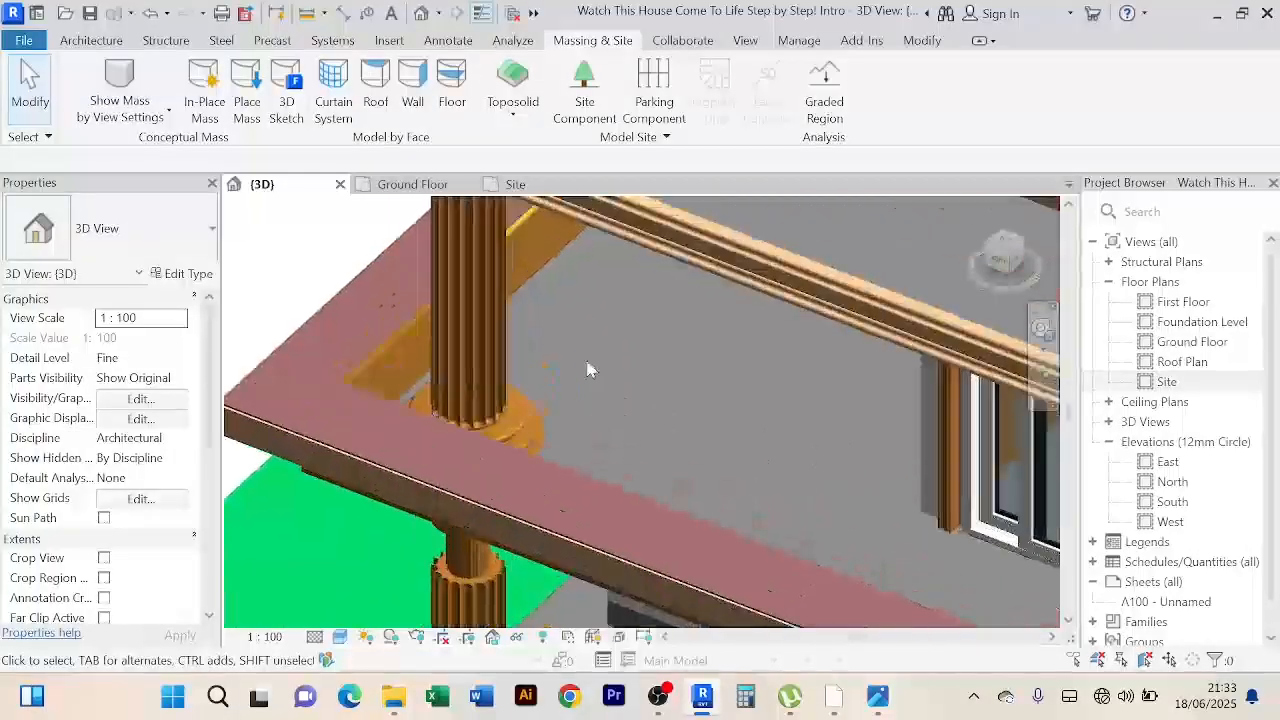
{"action": "scroll", "coordinate": [587, 369], "scroll_direction": "down", "scroll_amount": 2}
{"action": "middle_click_drag", "start_coordinate": [591, 363], "coordinate": [637, 317], "text": "shift"}
{"action": "scroll", "coordinate": [591, 352], "scroll_direction": "down", "scroll_amount": 2}
{"action": "scroll", "coordinate": [557, 386], "scroll_direction": "down", "scroll_amount": 2}
{"action": "middle_click_drag", "start_coordinate": [557, 386], "coordinate": [578, 368], "text": "shift"}
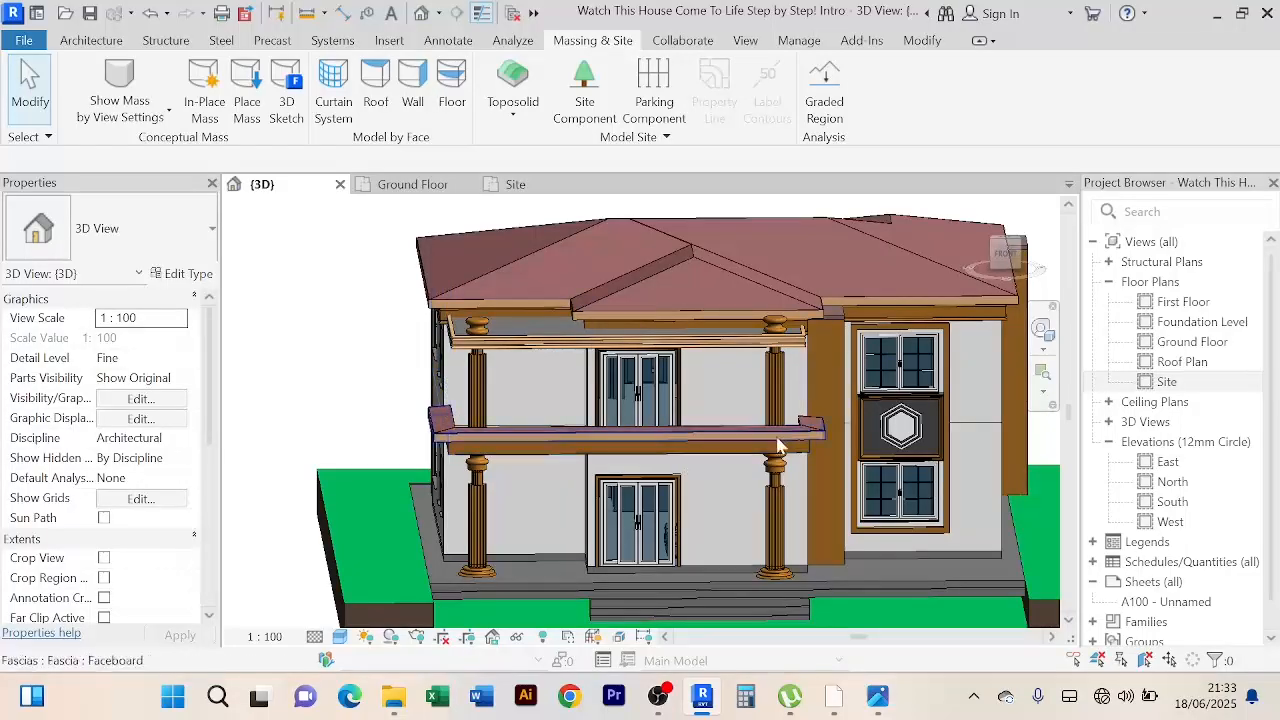
Step: On the First Floor plan, start a sketched-path railing for the front balcony using the Glass_Panel-Bottom_Fill type
{"action": "double_click", "coordinate": [1190, 303]}
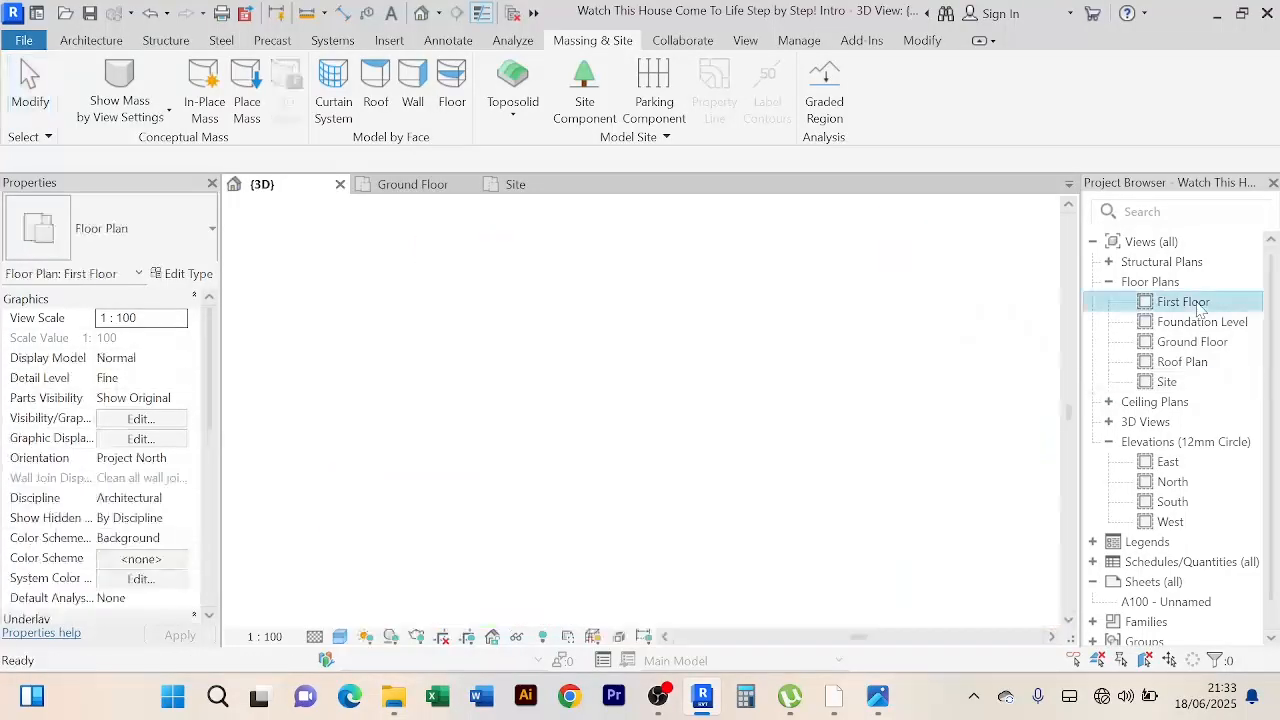
{"action": "scroll", "coordinate": [650, 512], "scroll_direction": "up", "scroll_amount": 4}
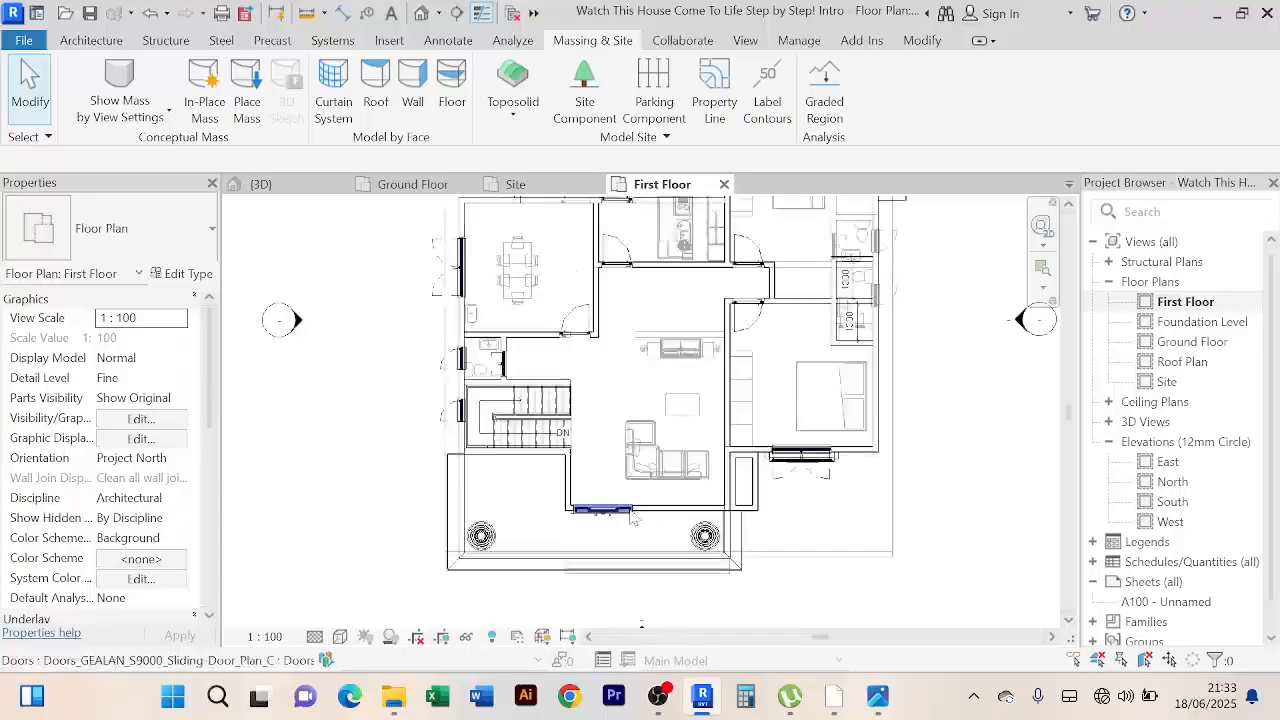
{"action": "middle_click_drag", "start_coordinate": [458, 500], "coordinate": [471, 457]}
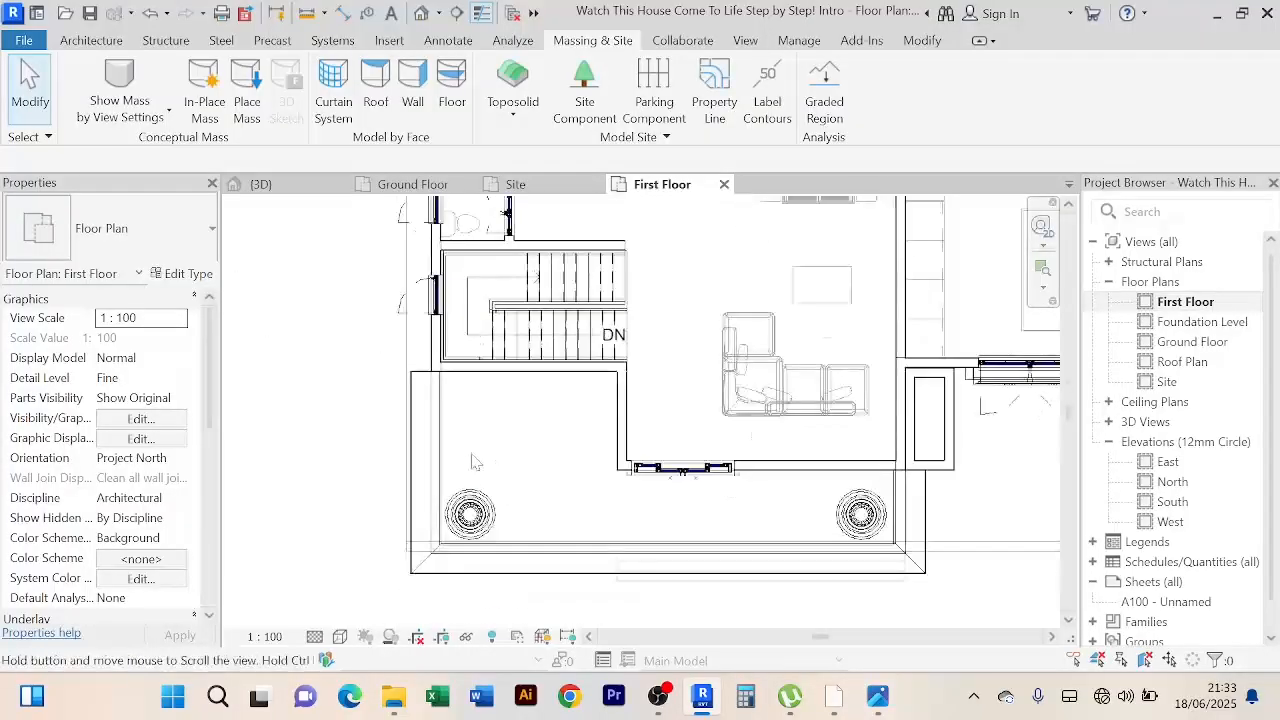
{"action": "left_click", "coordinate": [92, 40]}
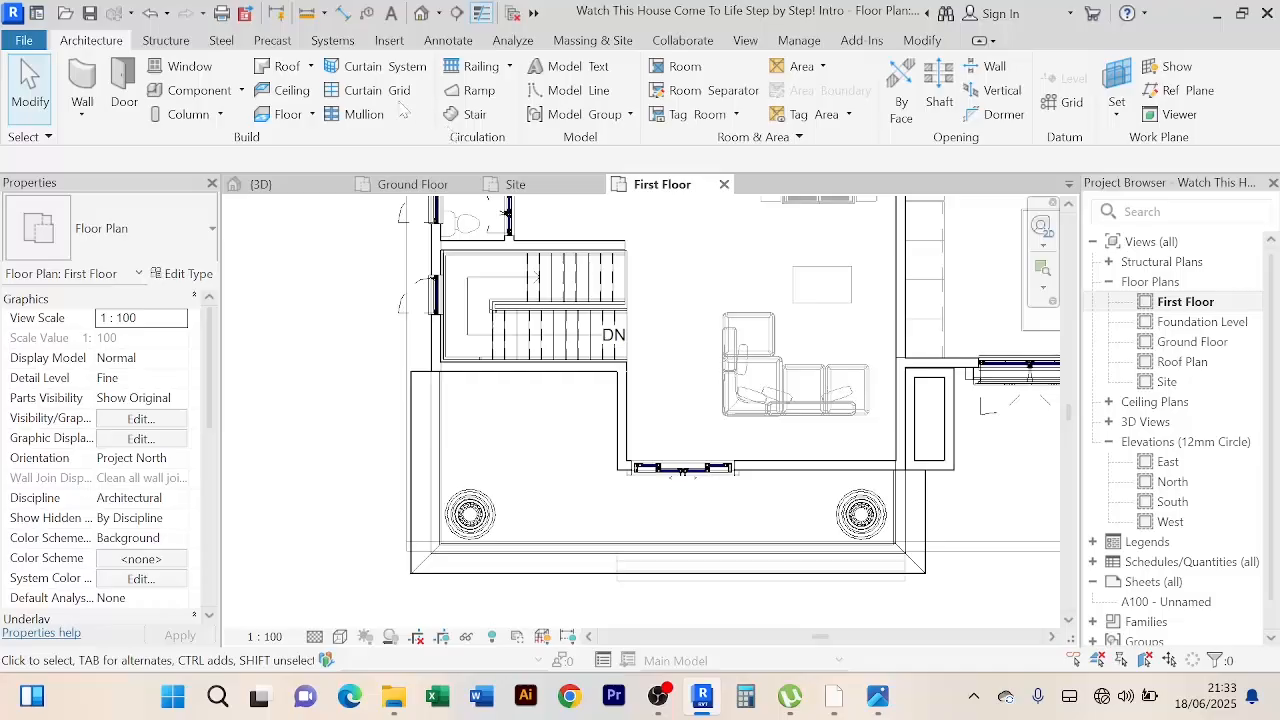
{"action": "left_click", "coordinate": [509, 66]}
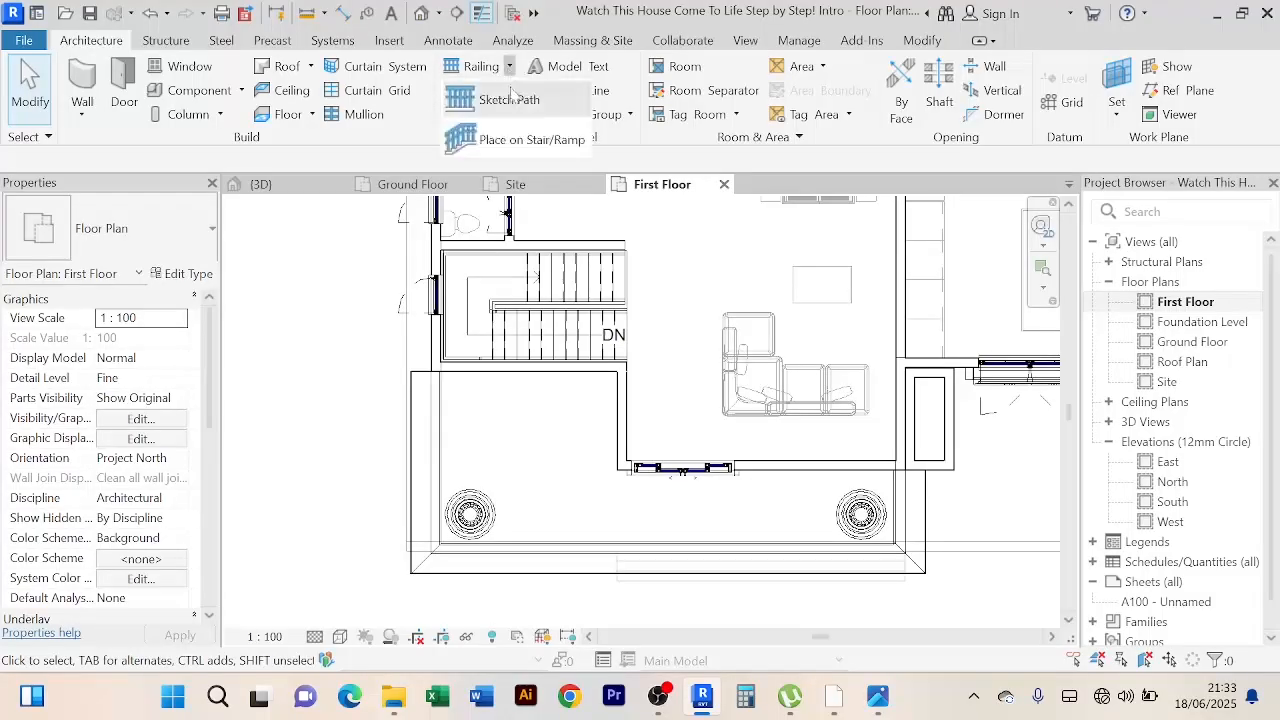
{"action": "left_click", "coordinate": [510, 103]}
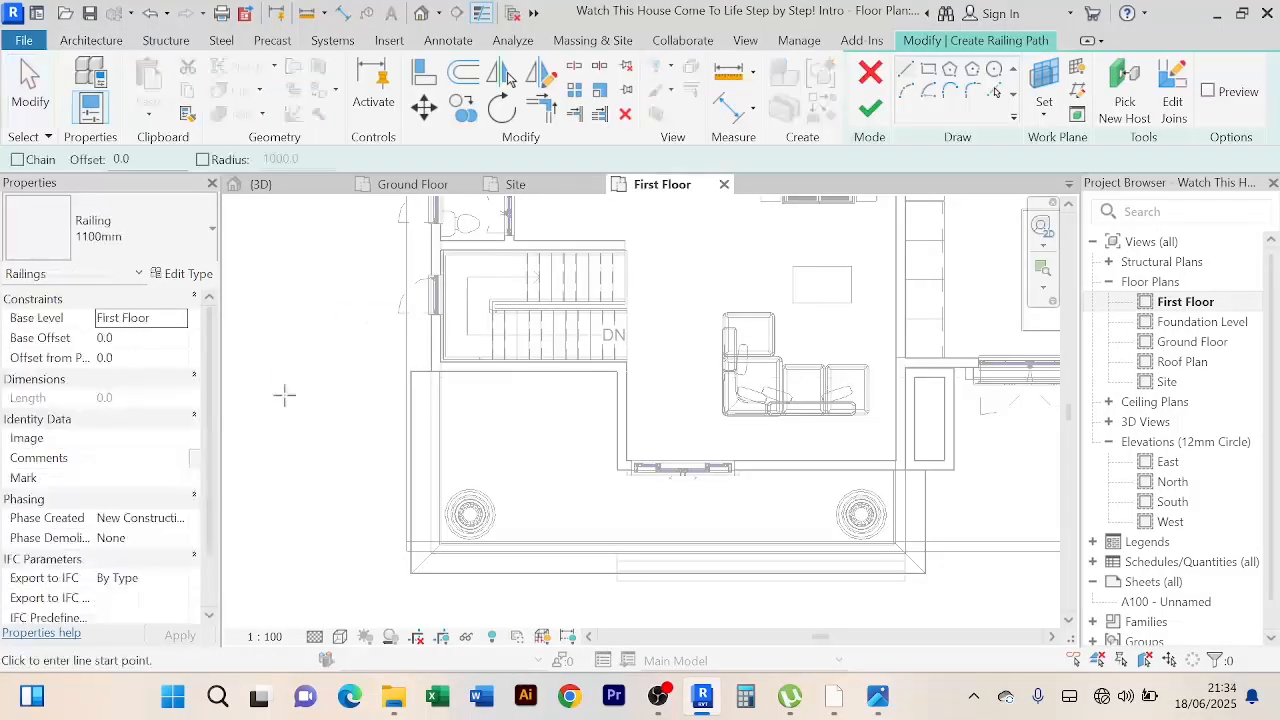
{"action": "left_click", "coordinate": [213, 233]}
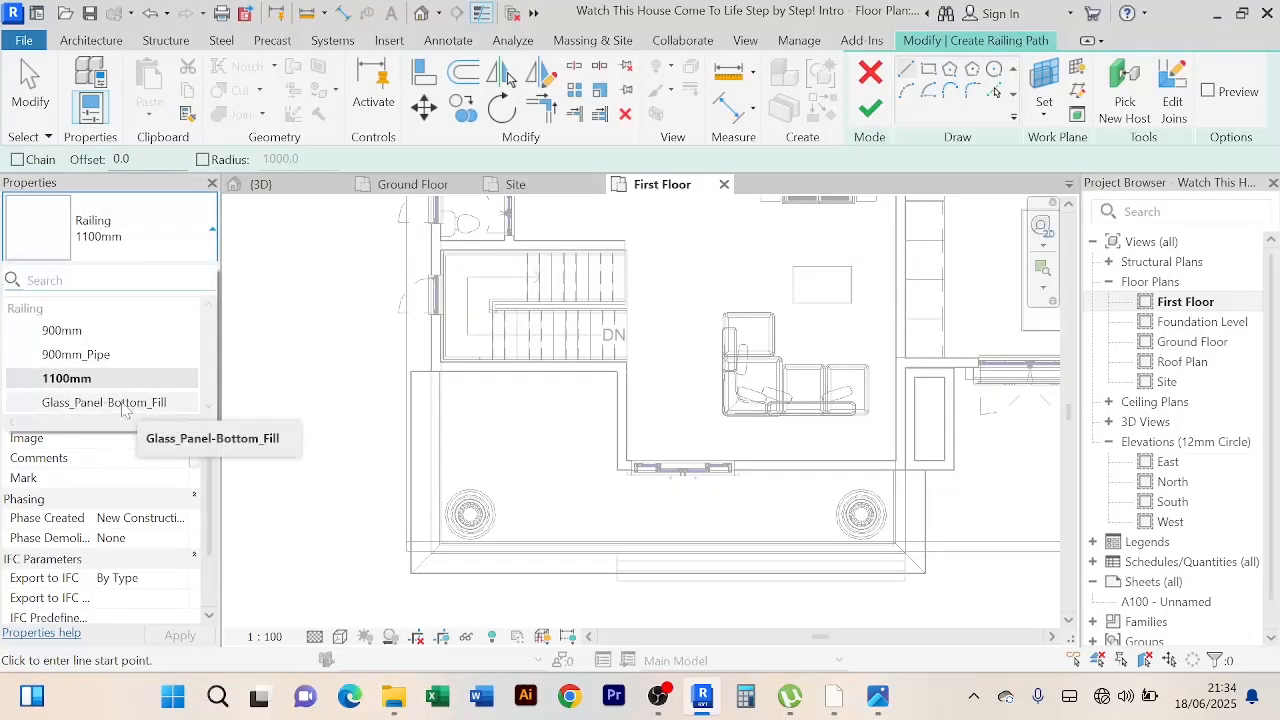
{"action": "left_click", "coordinate": [124, 403]}
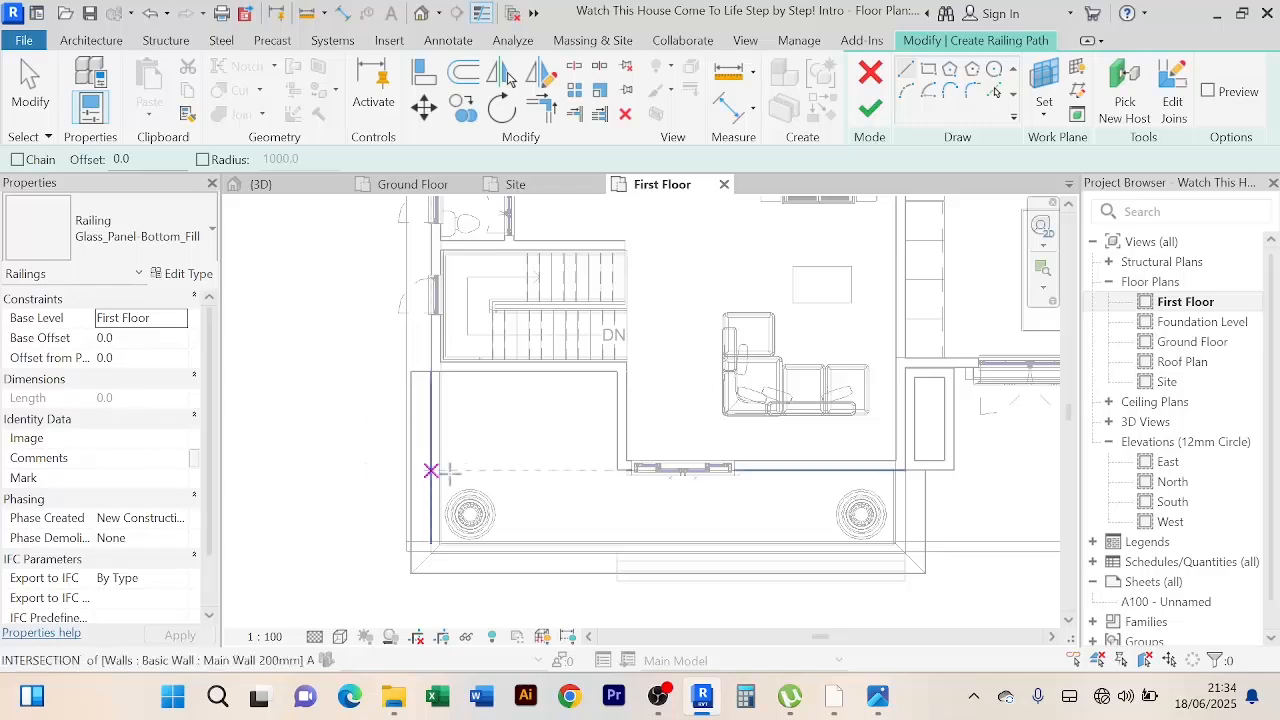
Step: Pick the balcony's left, front and right inner roof edges as the railing path and finish the sketch
{"action": "left_click", "coordinate": [995, 93]}
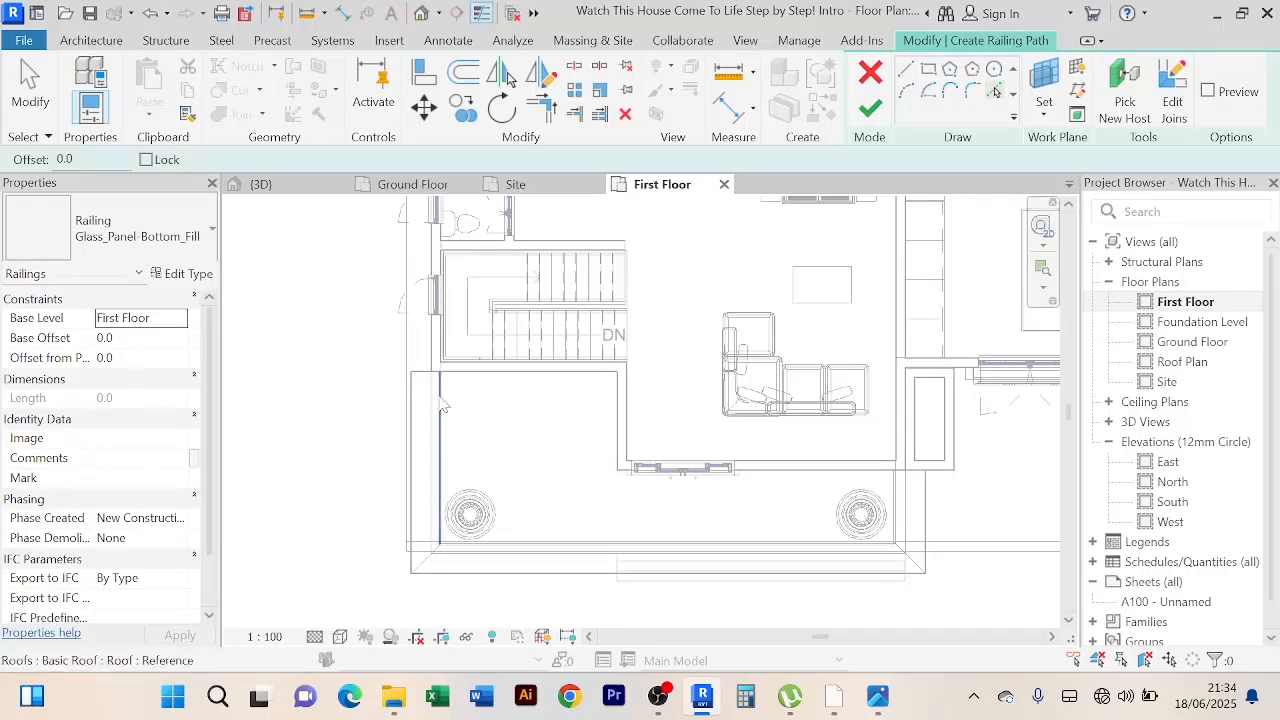
{"action": "scroll", "coordinate": [450, 418], "scroll_direction": "up", "scroll_amount": 2}
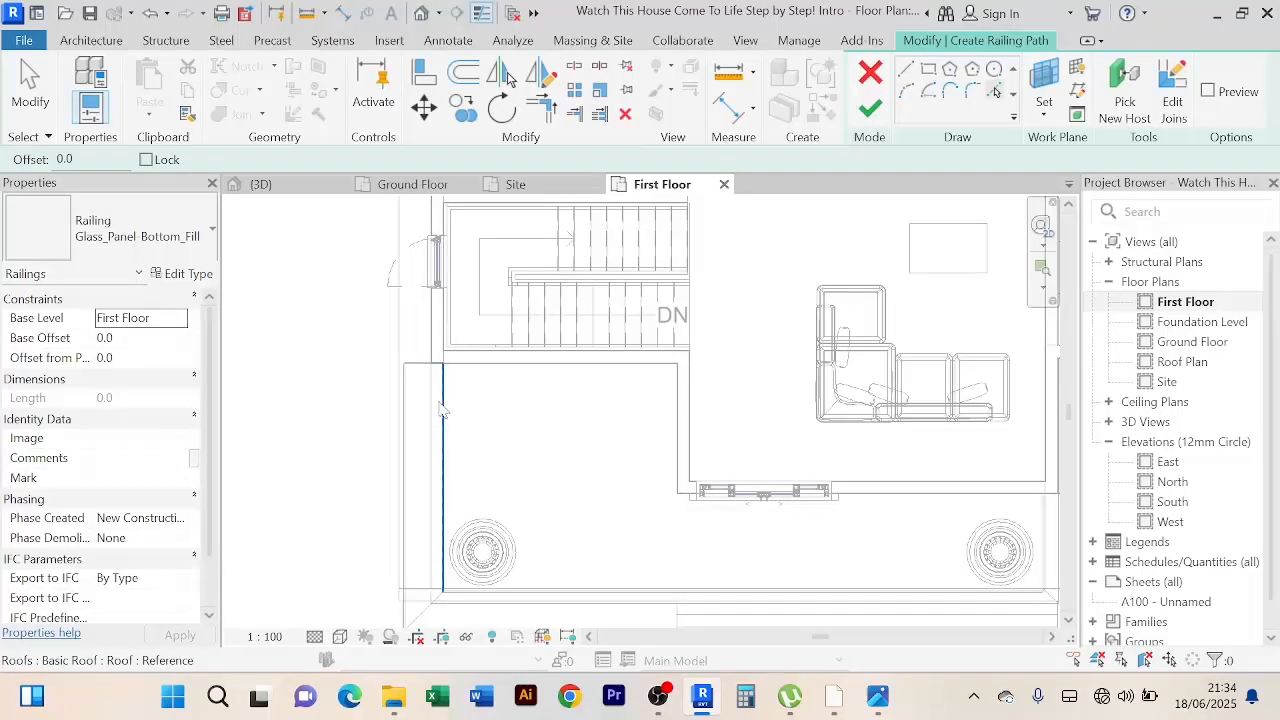
{"action": "left_click", "coordinate": [617, 597]}
{"action": "scroll", "coordinate": [649, 562], "scroll_direction": "down", "scroll_amount": 3}
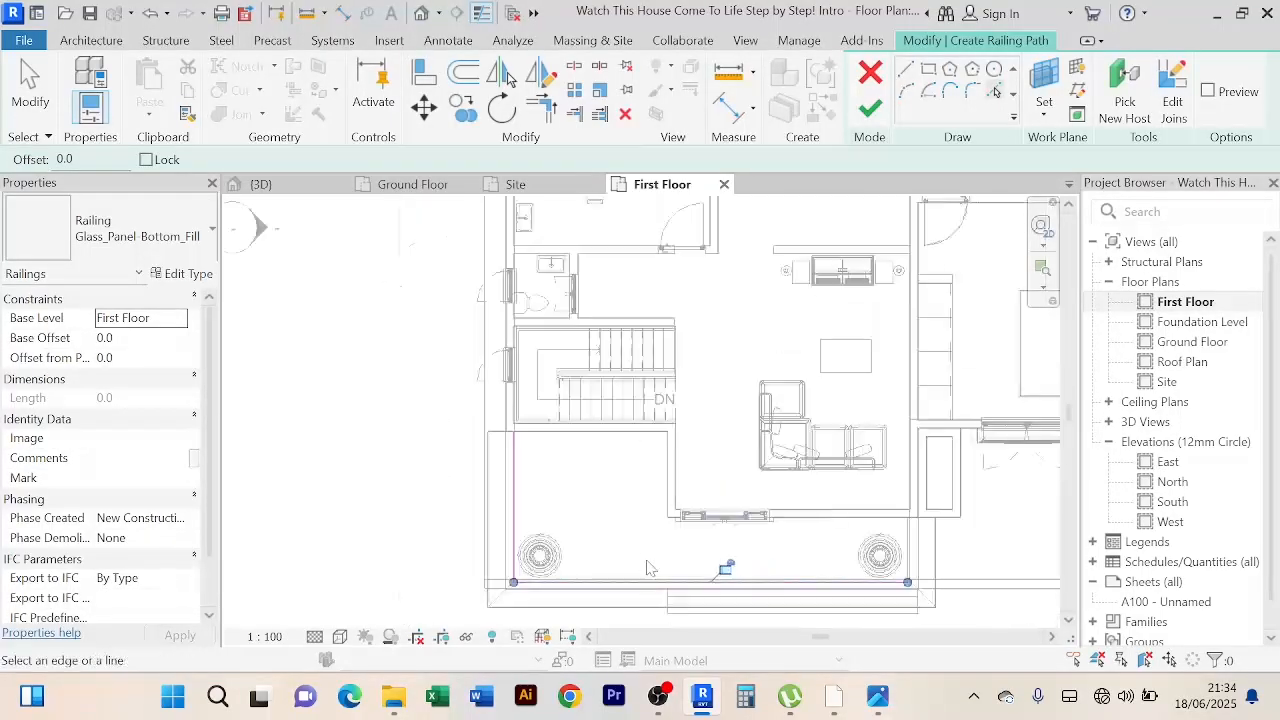
{"action": "middle_click_drag", "start_coordinate": [648, 563], "coordinate": [573, 548]}
{"action": "scroll", "coordinate": [803, 576], "scroll_direction": "up", "scroll_amount": 3}
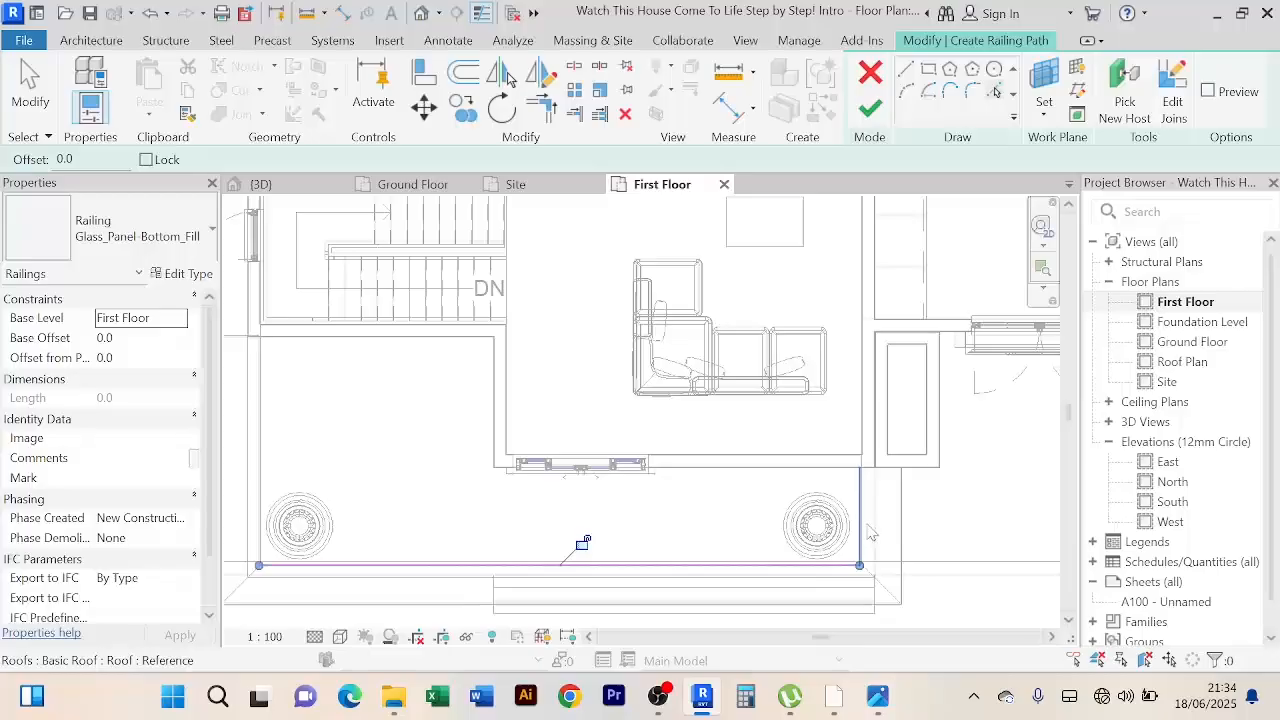
{"action": "left_click", "coordinate": [870, 533]}
{"action": "scroll", "coordinate": [754, 420], "scroll_direction": "down", "scroll_amount": 3}
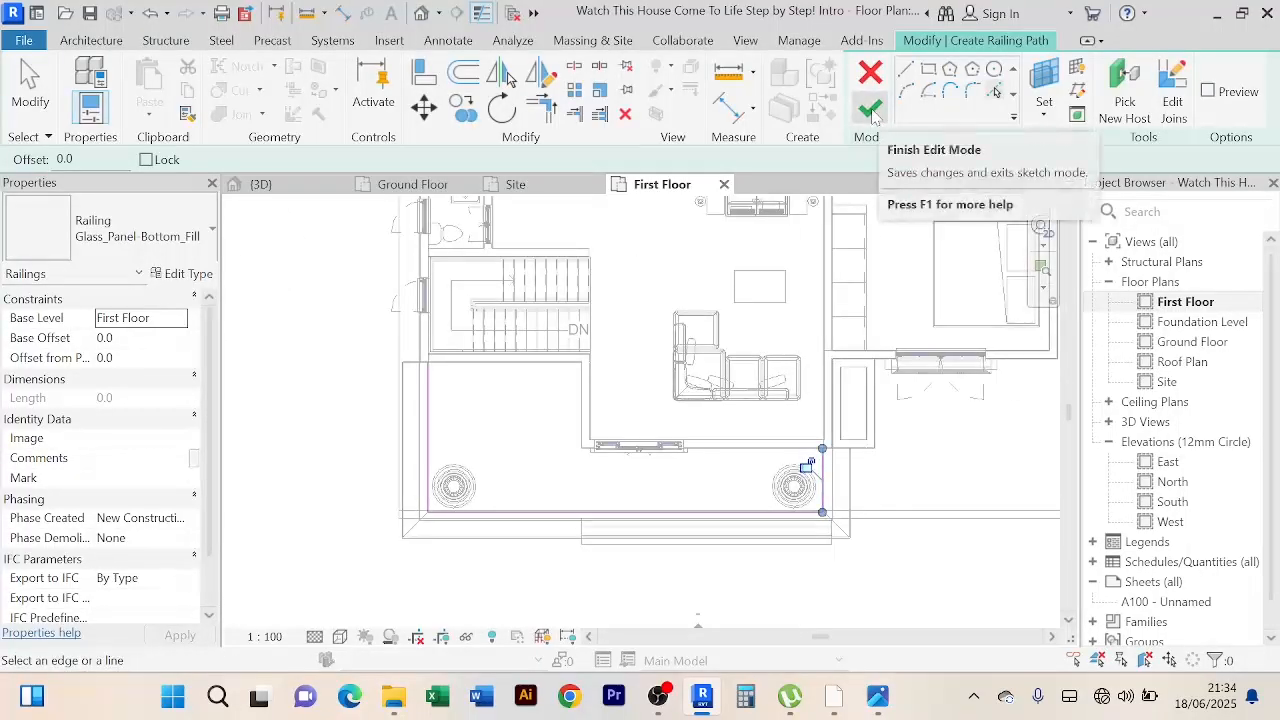
{"action": "left_click", "coordinate": [870, 110]}
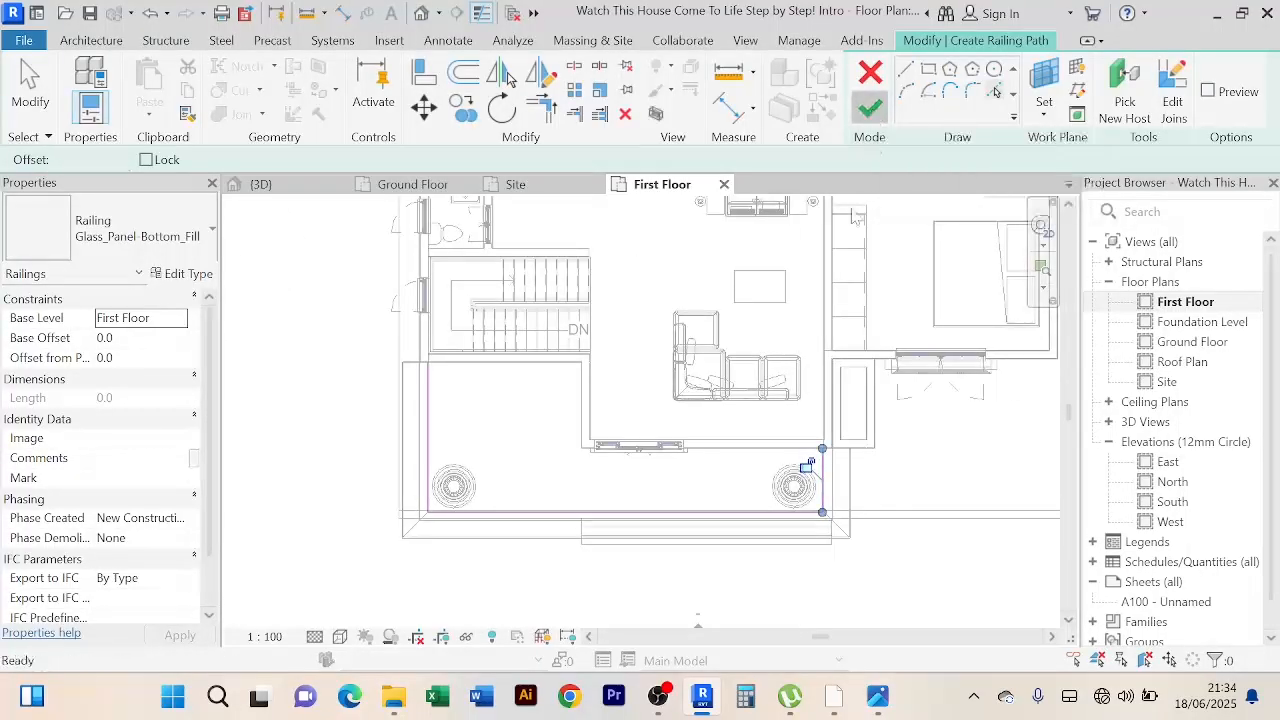
Step: Examine the new balcony railing in 3D, including a close view of its side run along the roof edge
{"action": "left_click", "coordinate": [295, 190]}
{"action": "left_click", "coordinate": [337, 360]}
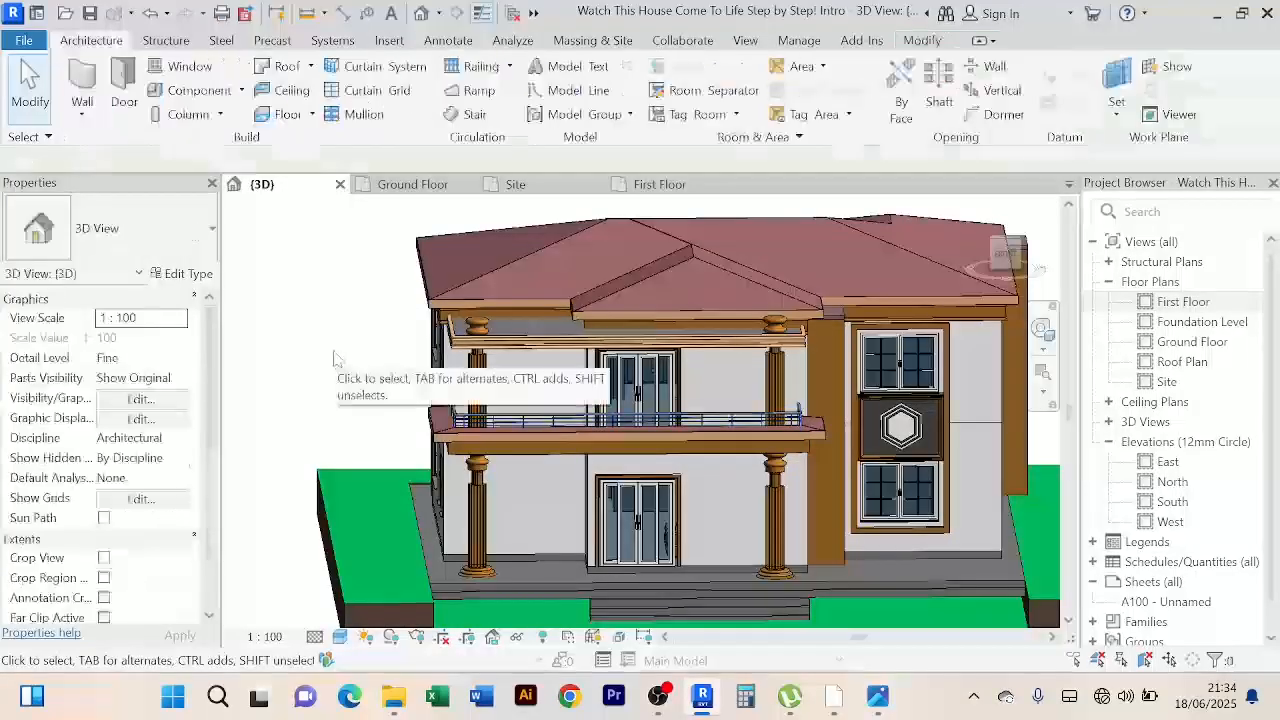
{"action": "scroll", "coordinate": [337, 362], "scroll_direction": "up", "scroll_amount": 3}
{"action": "scroll", "coordinate": [335, 361], "scroll_direction": "down", "scroll_amount": 5}
{"action": "middle_click_drag", "start_coordinate": [334, 360], "coordinate": [465, 385], "text": "shift"}
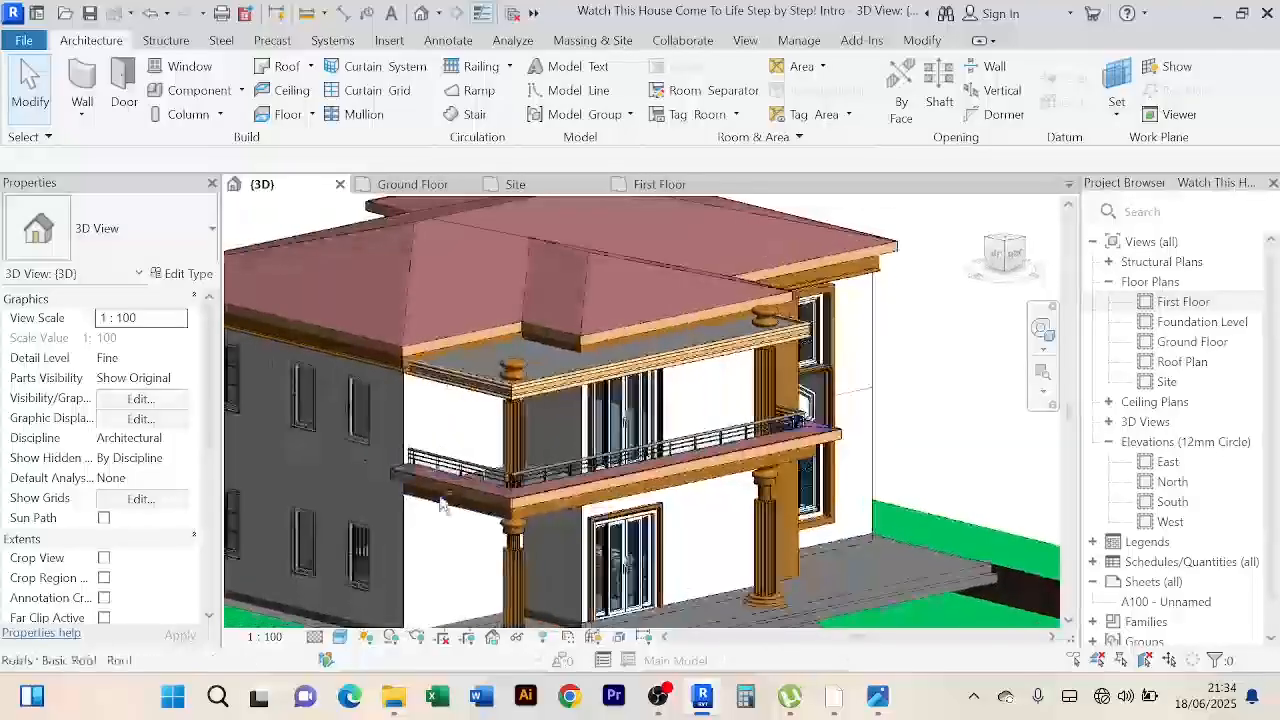
{"action": "scroll", "coordinate": [430, 474], "scroll_direction": "up", "scroll_amount": 3}
{"action": "scroll", "coordinate": [424, 440], "scroll_direction": "up", "scroll_amount": 4}
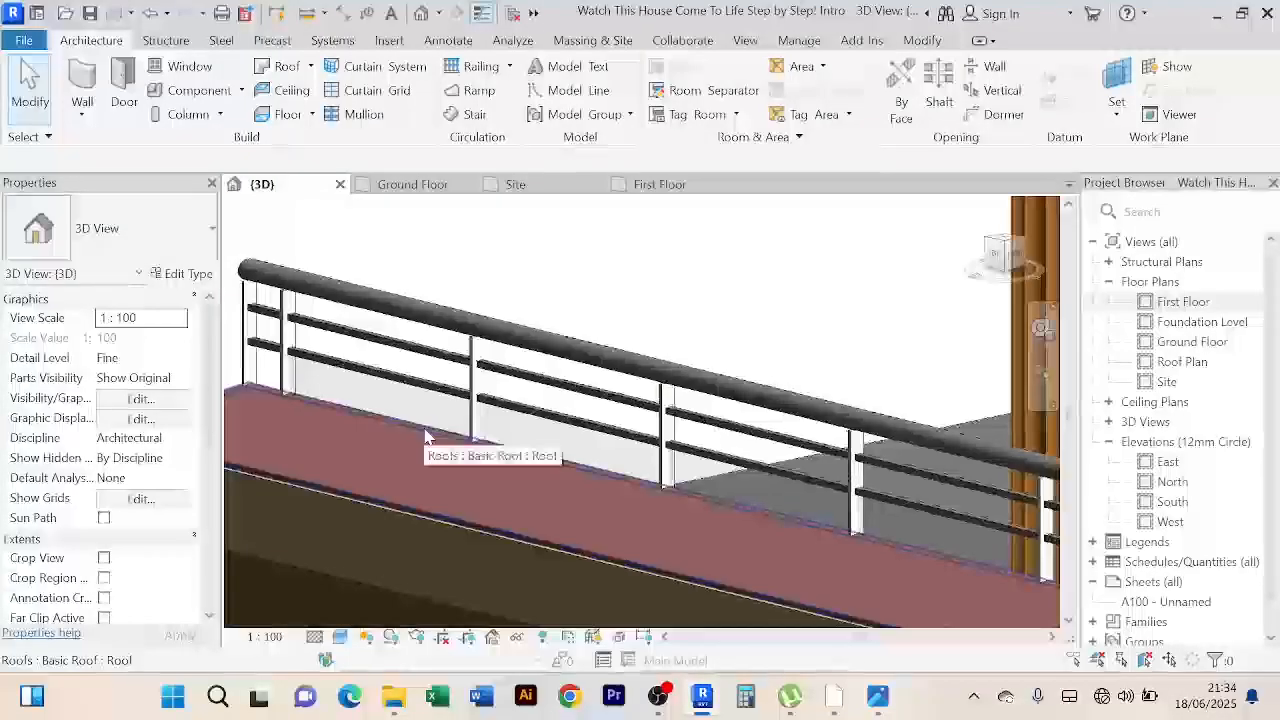
Step: Inspect the house with its balcony railing in 3D from the right side and the front, near and far
{"action": "scroll", "coordinate": [425, 437], "scroll_direction": "down", "scroll_amount": 2}
{"action": "scroll", "coordinate": [425, 437], "scroll_direction": "down", "scroll_amount": 6}
{"action": "mouse_move", "coordinate": [793, 541]}
{"action": "middle_mouse_down", "text": "shift"}
{"action": "mouse_move", "coordinate": [745, 400]}
{"action": "mouse_move", "coordinate": [830, 450]}
{"action": "mouse_move", "coordinate": [940, 486]}
{"action": "mouse_move", "coordinate": [945, 560]}
{"action": "mouse_move", "coordinate": [937, 568]}
{"action": "mouse_move", "coordinate": [934, 506]}
{"action": "mouse_move", "coordinate": [923, 571]}
{"action": "mouse_move", "coordinate": [961, 563]}
{"action": "mouse_move", "coordinate": [849, 580]}
{"action": "mouse_move", "coordinate": [806, 609]}
{"action": "mouse_move", "coordinate": [830, 610]}
{"action": "mouse_move", "coordinate": [809, 591]}
{"action": "mouse_move", "coordinate": [877, 534]}
{"action": "mouse_move", "coordinate": [806, 566]}
{"action": "mouse_move", "coordinate": [711, 546]}
{"action": "mouse_move", "coordinate": [787, 537]}
{"action": "mouse_move", "coordinate": [771, 537]}
{"action": "middle_mouse_up", "text": "shift"}
{"action": "scroll", "coordinate": [808, 386], "scroll_direction": "up", "scroll_amount": 2}
{"action": "scroll", "coordinate": [731, 370], "scroll_direction": "down", "scroll_amount": 4}
{"action": "scroll", "coordinate": [735, 368], "scroll_direction": "up", "scroll_amount": 5}
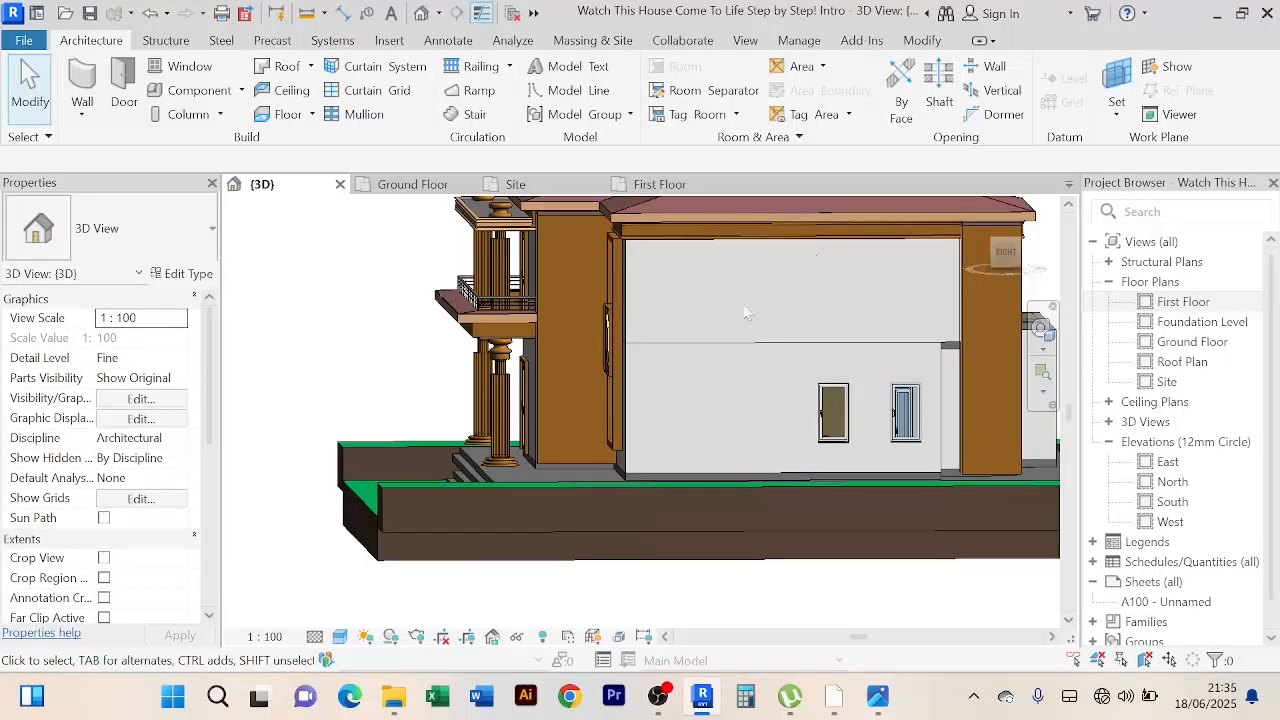
{"action": "middle_click_drag", "start_coordinate": [745, 555], "coordinate": [753, 589], "text": "shift"}
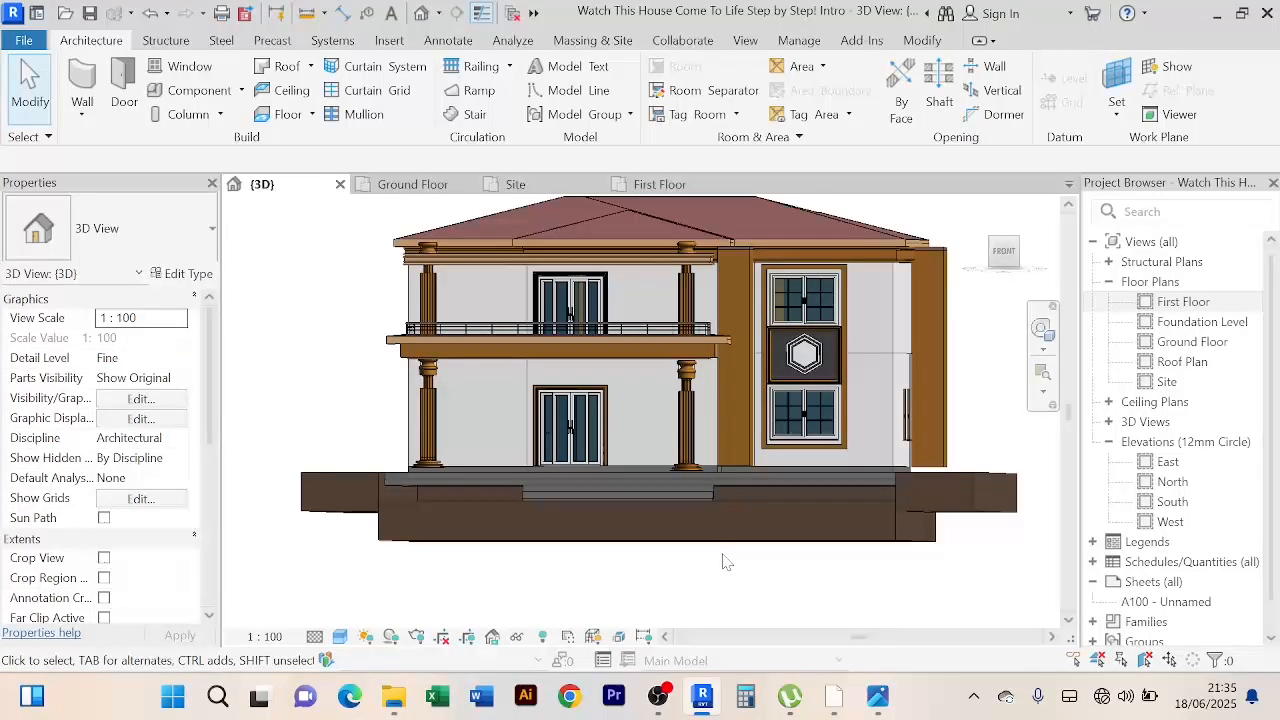
{"action": "mouse_move", "coordinate": [704, 580]}
{"action": "middle_mouse_down", "text": "shift"}
{"action": "mouse_move", "coordinate": [737, 614]}
{"action": "mouse_move", "coordinate": [699, 605]}
{"action": "mouse_move", "coordinate": [880, 609]}
{"action": "mouse_move", "coordinate": [729, 594]}
{"action": "mouse_move", "coordinate": [792, 590]}
{"action": "mouse_move", "coordinate": [766, 578]}
{"action": "mouse_move", "coordinate": [877, 603]}
{"action": "mouse_move", "coordinate": [931, 591]}
{"action": "mouse_move", "coordinate": [775, 610]}
{"action": "mouse_move", "coordinate": [746, 580]}
{"action": "mouse_move", "coordinate": [906, 591]}
{"action": "mouse_move", "coordinate": [831, 609]}
{"action": "mouse_move", "coordinate": [580, 594]}
{"action": "mouse_move", "coordinate": [879, 604]}
{"action": "mouse_move", "coordinate": [751, 594]}
{"action": "mouse_move", "coordinate": [760, 600]}
{"action": "mouse_move", "coordinate": [689, 580]}
{"action": "mouse_move", "coordinate": [710, 606]}
{"action": "mouse_move", "coordinate": [694, 600]}
{"action": "mouse_move", "coordinate": [734, 620]}
{"action": "mouse_move", "coordinate": [716, 610]}
{"action": "mouse_move", "coordinate": [720, 591]}
{"action": "middle_mouse_up", "text": "shift"}
{"action": "scroll", "coordinate": [703, 600], "scroll_direction": "down", "scroll_amount": 3}
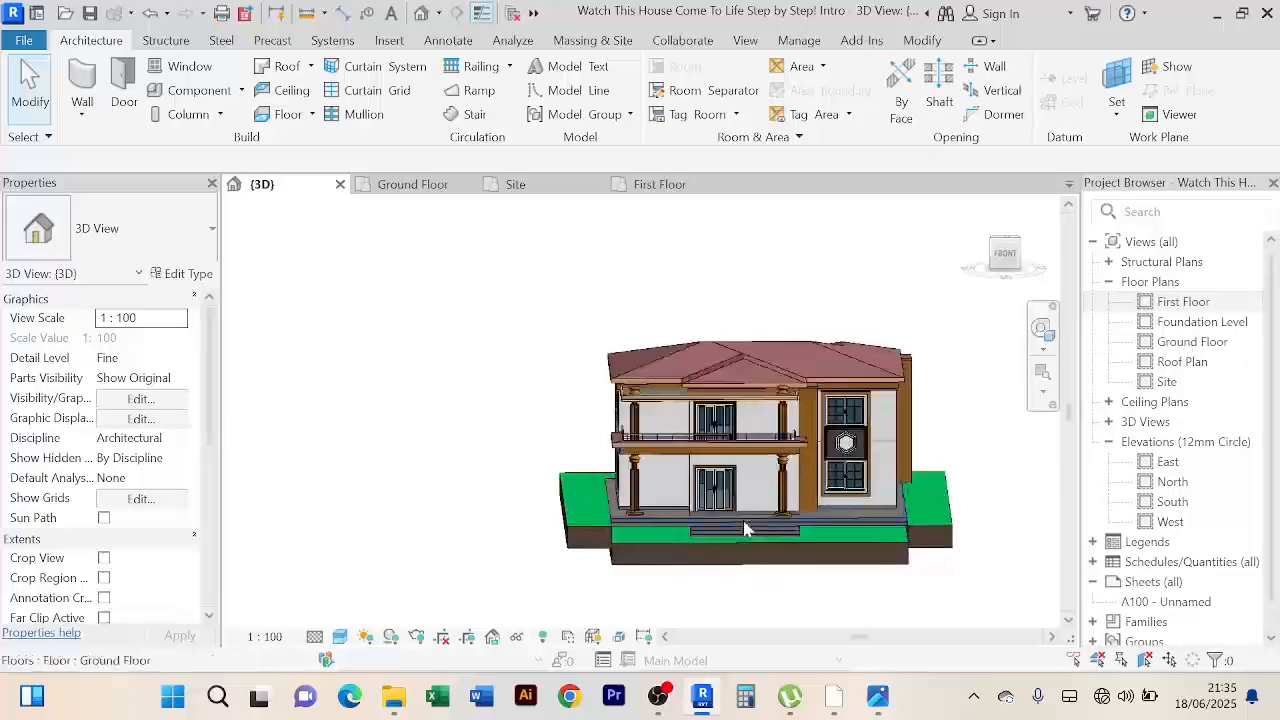
{"action": "scroll", "coordinate": [752, 500], "scroll_direction": "up", "scroll_amount": 5}
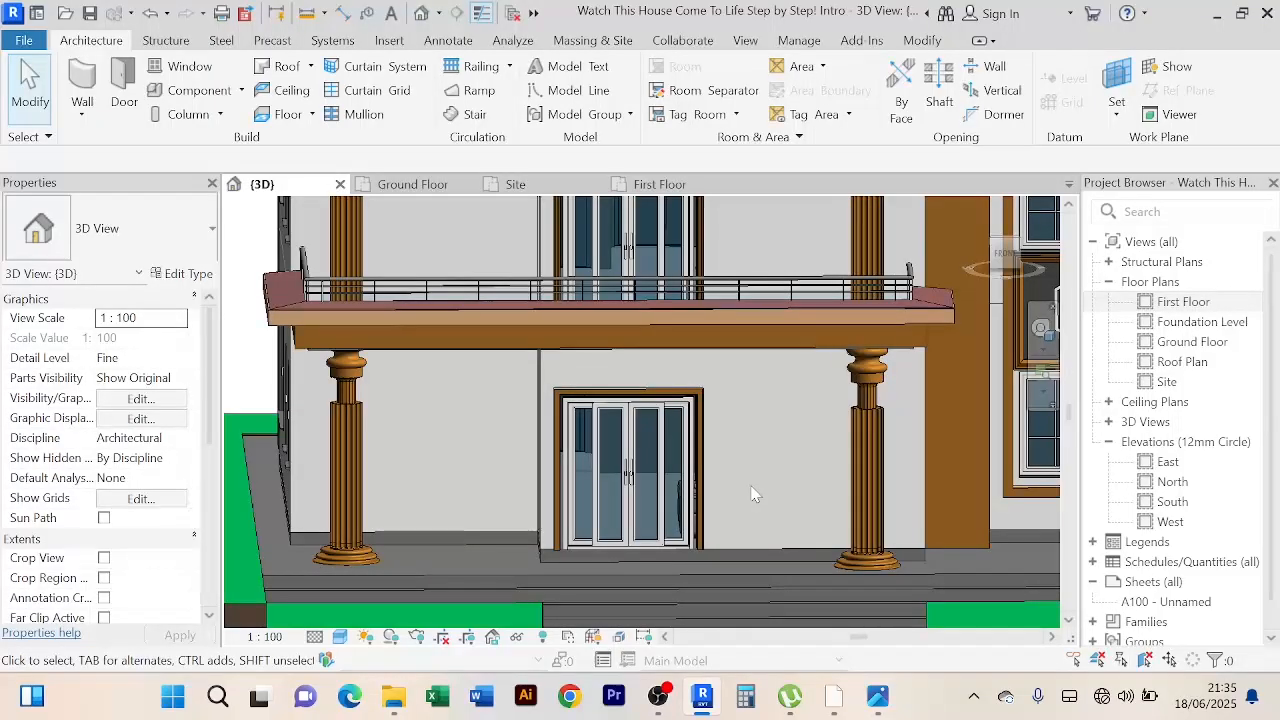
{"action": "scroll", "coordinate": [751, 488], "scroll_direction": "down", "scroll_amount": 1}
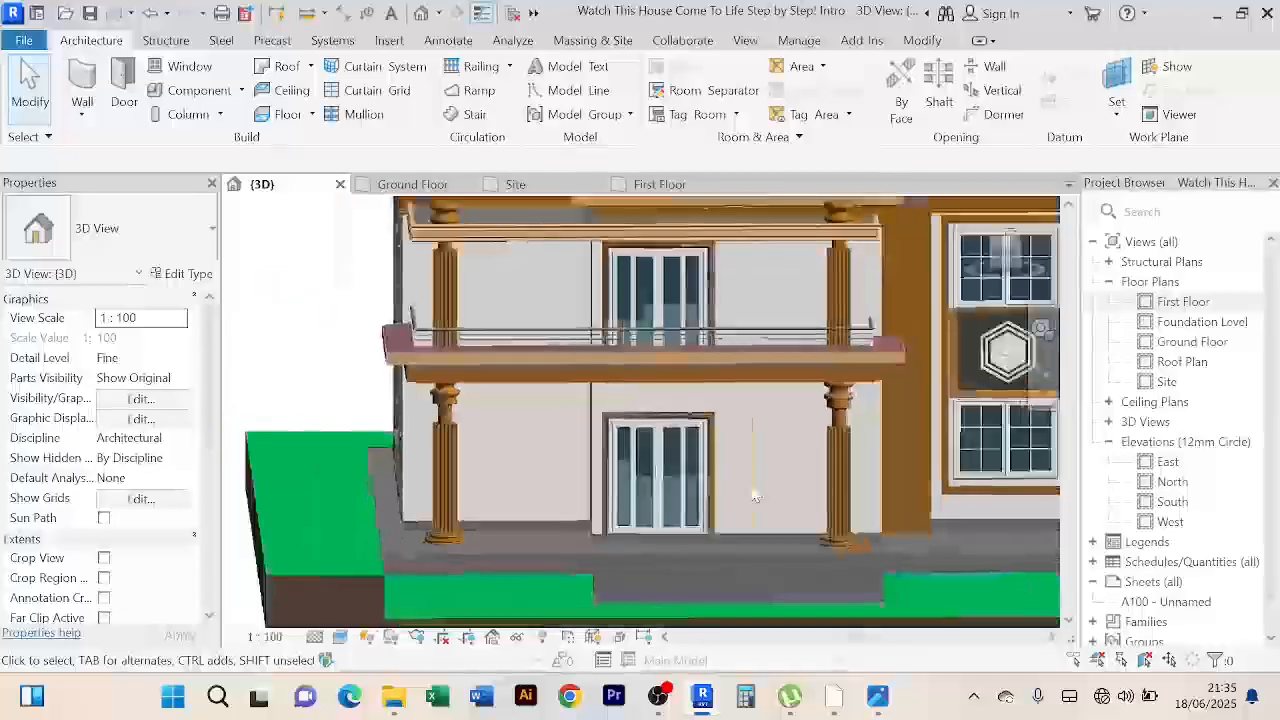
Step: Set the base offset of the brown front pier's window-side wall to -200 to close the gap beneath it
{"action": "middle_click_drag", "start_coordinate": [751, 488], "coordinate": [708, 497], "text": "shift"}
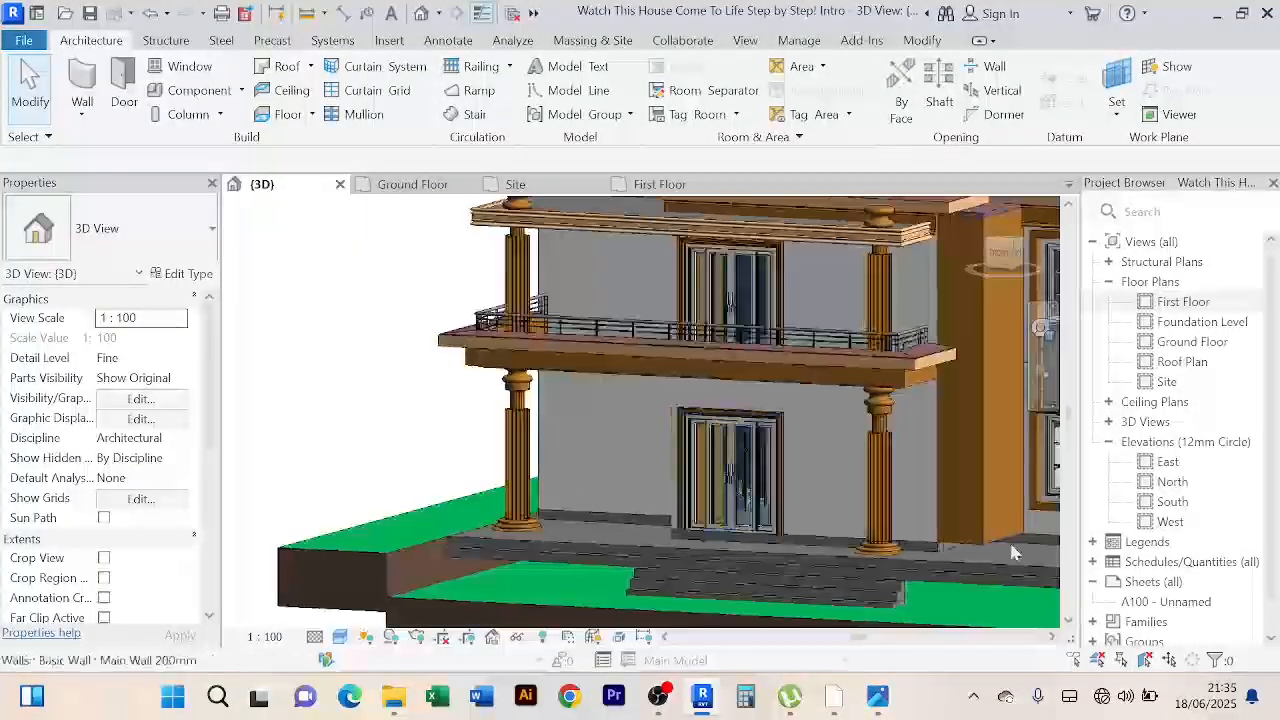
{"action": "scroll", "coordinate": [1008, 551], "scroll_direction": "up", "scroll_amount": 2}
{"action": "middle_click_drag", "start_coordinate": [1003, 552], "coordinate": [951, 586]}
{"action": "scroll", "coordinate": [698, 470], "scroll_direction": "up", "scroll_amount": 4}
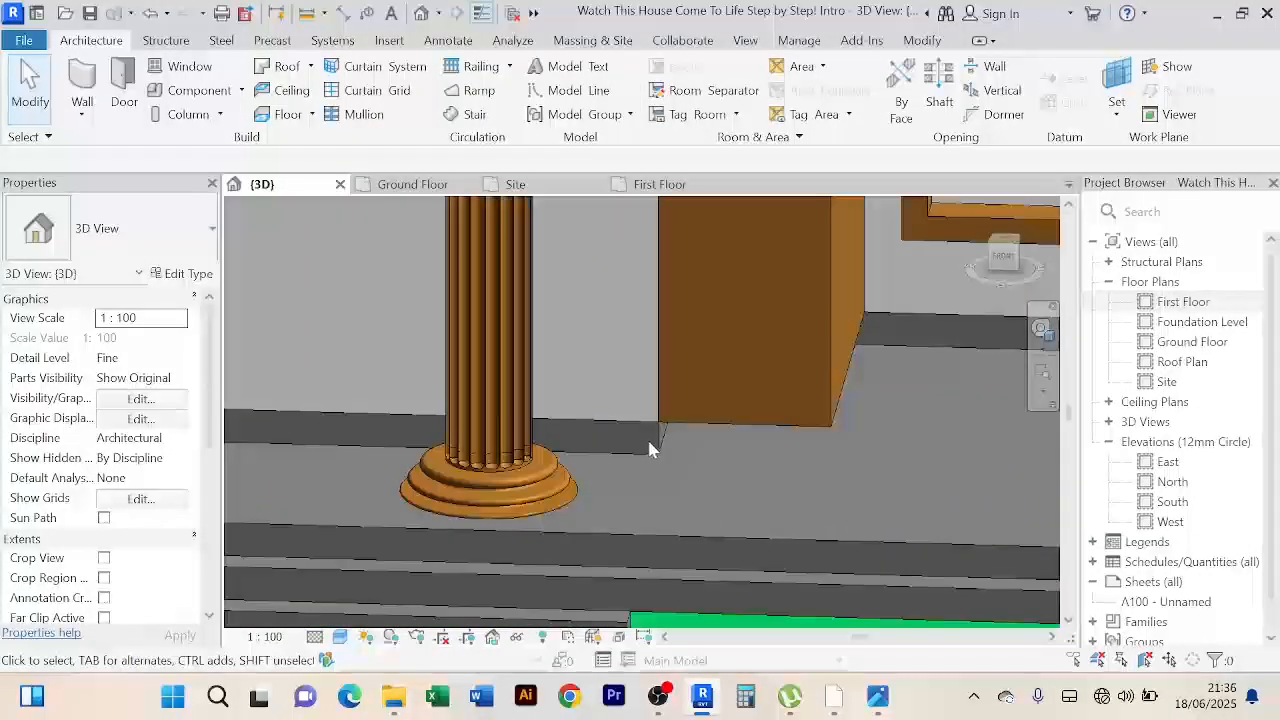
{"action": "left_click", "coordinate": [656, 443]}
{"action": "scroll", "coordinate": [656, 443], "scroll_direction": "down", "scroll_amount": 3}
{"action": "middle_click_drag", "start_coordinate": [749, 465], "coordinate": [785, 405], "text": "shift"}
{"action": "scroll", "coordinate": [745, 441], "scroll_direction": "down", "scroll_amount": 3}
{"action": "scroll", "coordinate": [760, 410], "scroll_direction": "up", "scroll_amount": 5}
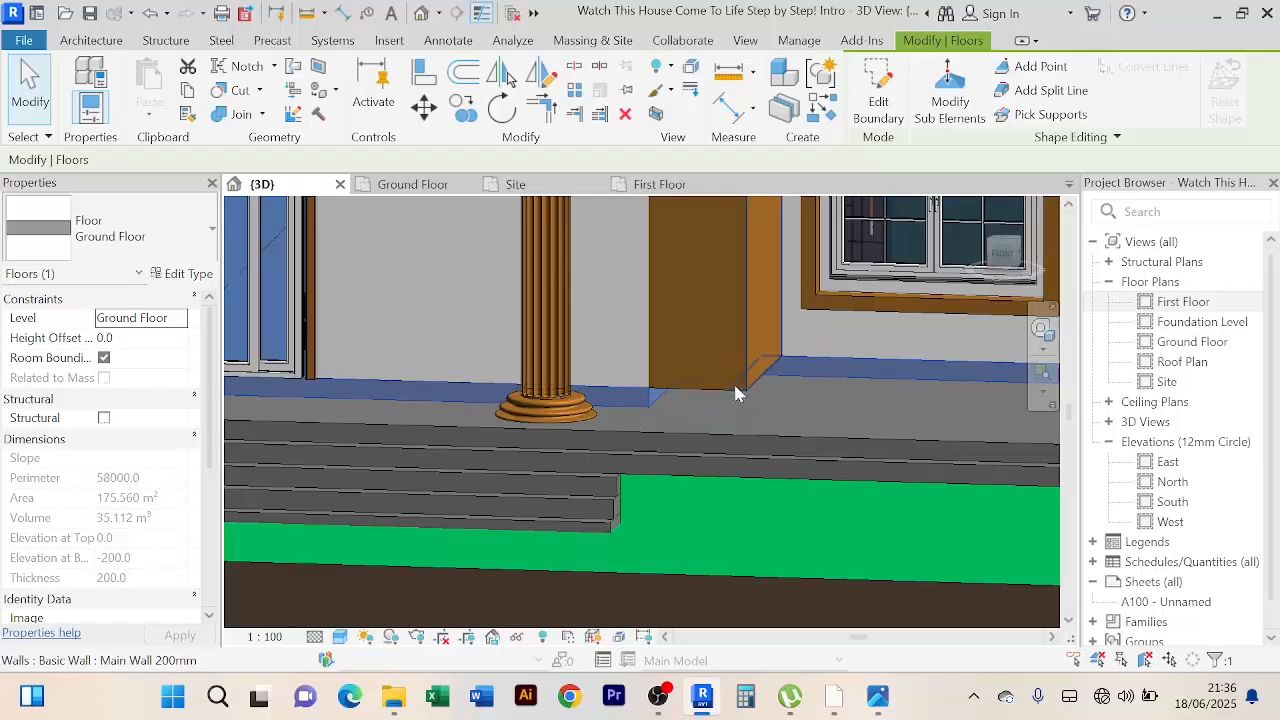
{"action": "left_click", "coordinate": [735, 393]}
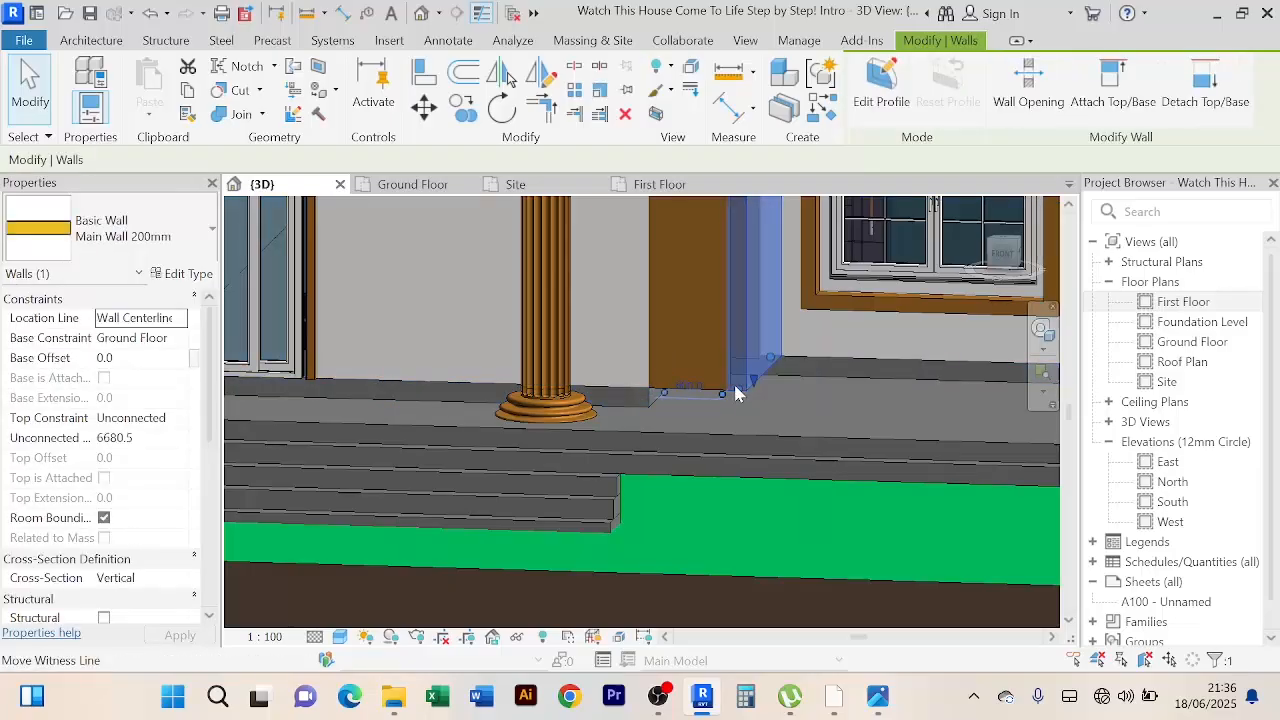
{"action": "left_click", "coordinate": [140, 358]}
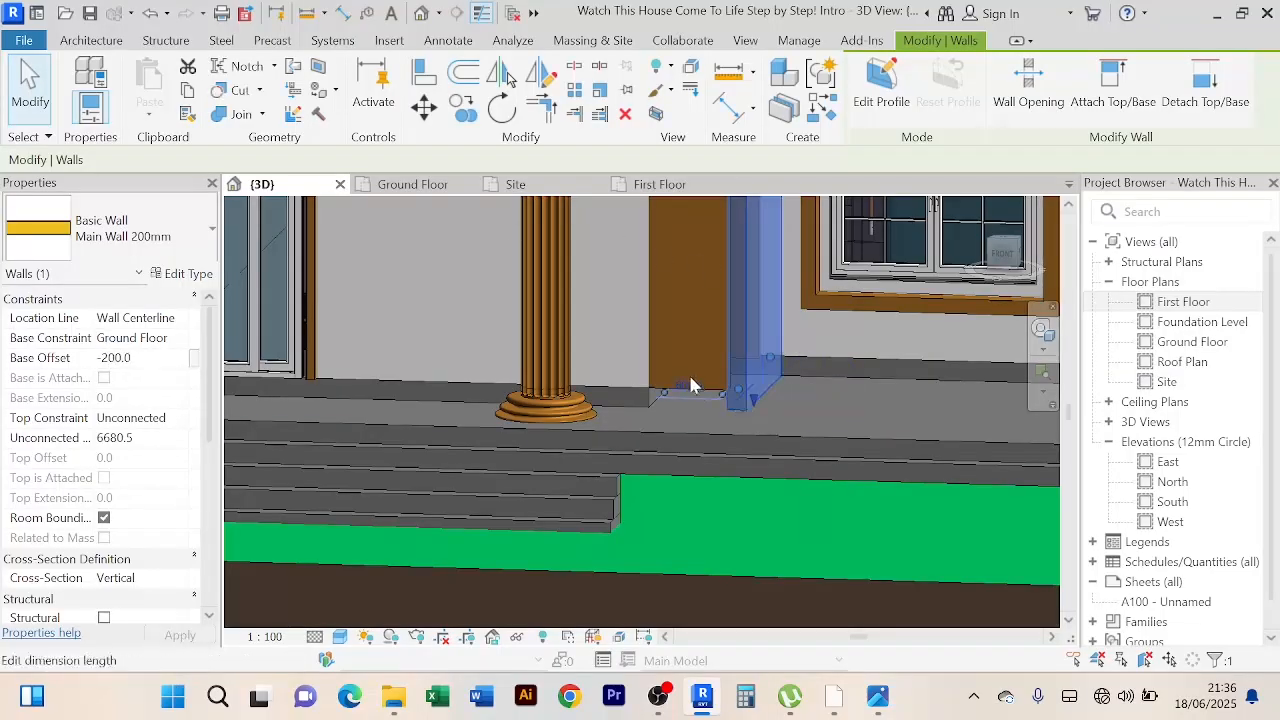
Step: Set the base offset of the brown pier's balcony-side wall and front wall to -200 as well
{"action": "key", "text": "ctrl+z"}
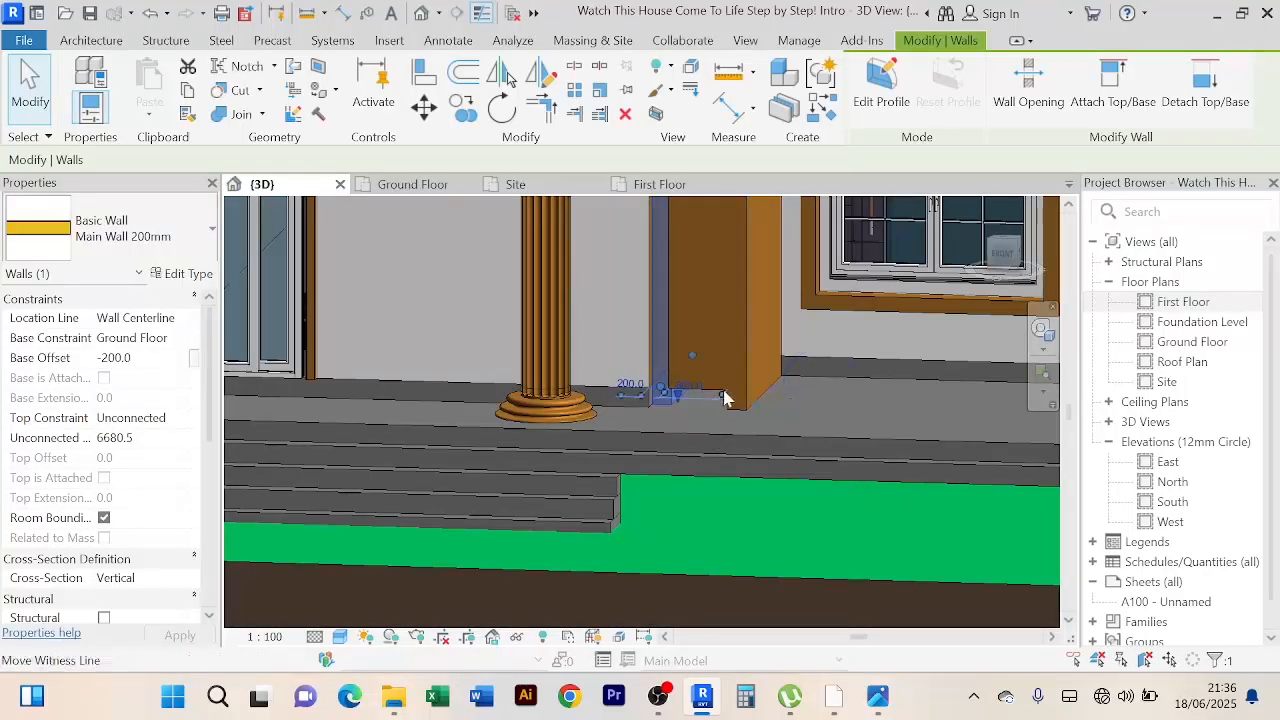
{"action": "scroll", "coordinate": [718, 395], "scroll_direction": "up", "scroll_amount": 2}
{"action": "scroll", "coordinate": [716, 397], "scroll_direction": "up", "scroll_amount": 1}
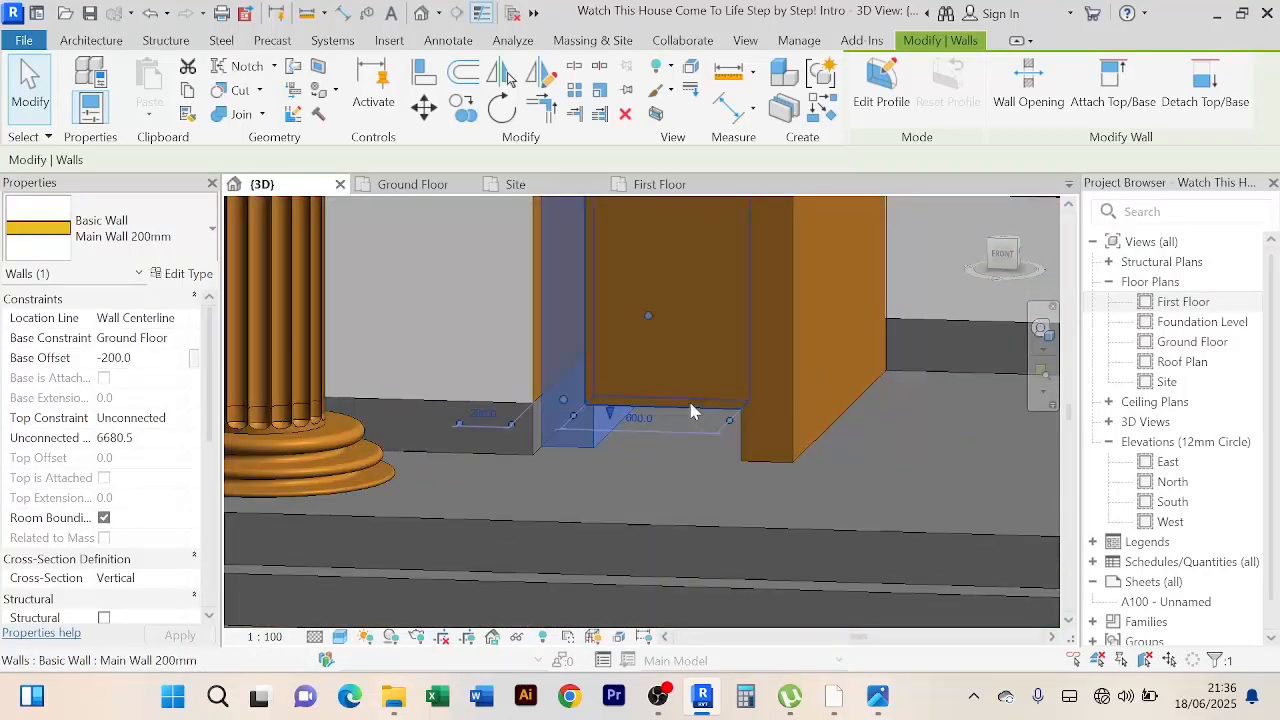
{"action": "left_click", "coordinate": [691, 411]}
{"action": "scroll", "coordinate": [704, 438], "scroll_direction": "down", "scroll_amount": 1}
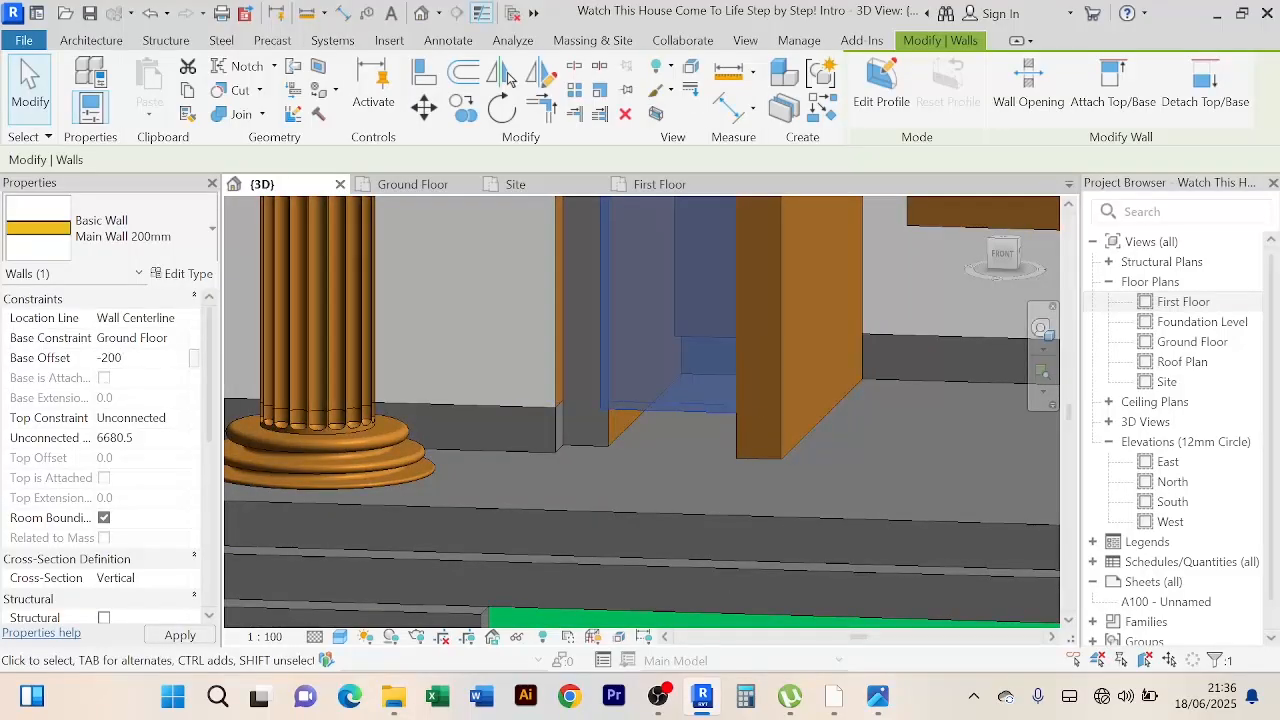
{"action": "scroll", "coordinate": [873, 466], "scroll_direction": "down", "scroll_amount": 2}
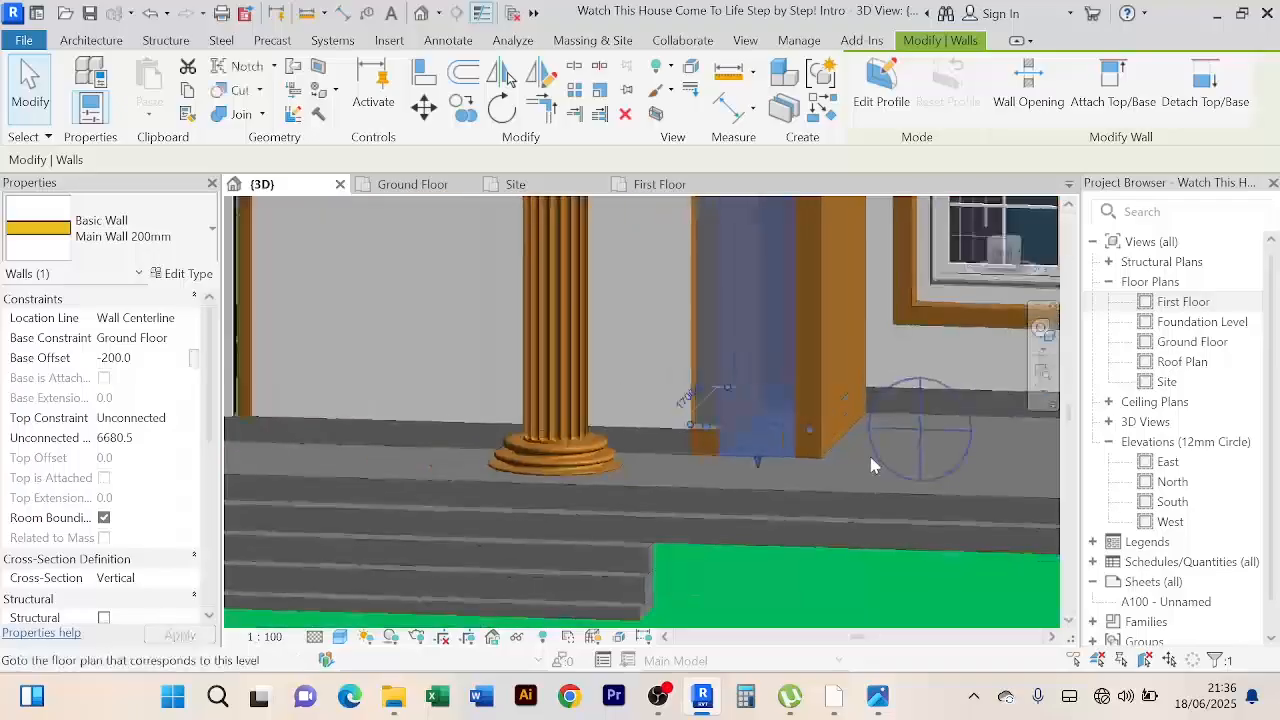
Step: Inspect the wall bases and the surrounding floor slab along the right side and rear of the house in 3D
{"action": "left_click", "coordinate": [875, 489]}
{"action": "scroll", "coordinate": [918, 494], "scroll_direction": "down", "scroll_amount": 1}
{"action": "middle_click_drag", "start_coordinate": [920, 497], "coordinate": [807, 529], "text": "shift"}
{"action": "scroll", "coordinate": [807, 529], "scroll_direction": "down", "scroll_amount": 2}
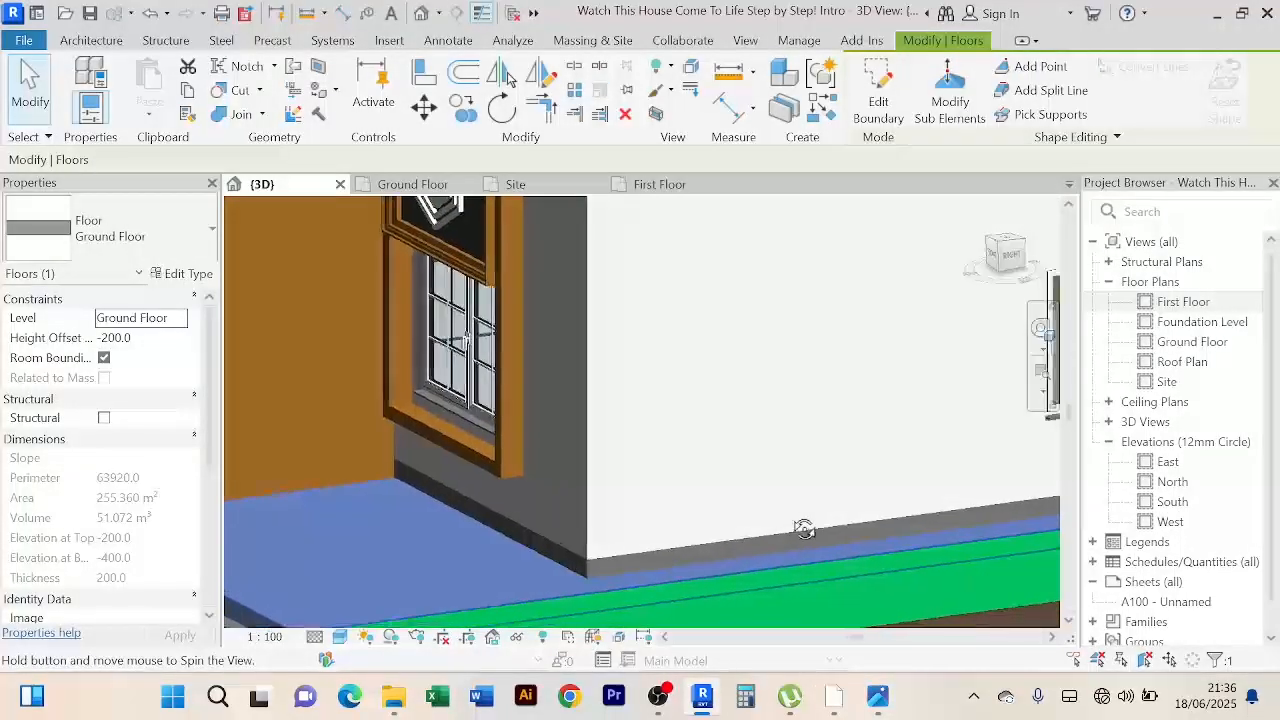
{"action": "scroll", "coordinate": [511, 491], "scroll_direction": "down", "scroll_amount": 2}
{"action": "scroll", "coordinate": [414, 457], "scroll_direction": "down", "scroll_amount": 2}
{"action": "scroll", "coordinate": [530, 447], "scroll_direction": "down", "scroll_amount": 2}
{"action": "middle_click_drag", "start_coordinate": [530, 447], "coordinate": [449, 507], "text": "shift"}
{"action": "scroll", "coordinate": [449, 507], "scroll_direction": "up", "scroll_amount": 3}
{"action": "scroll", "coordinate": [415, 502], "scroll_direction": "down", "scroll_amount": 5}
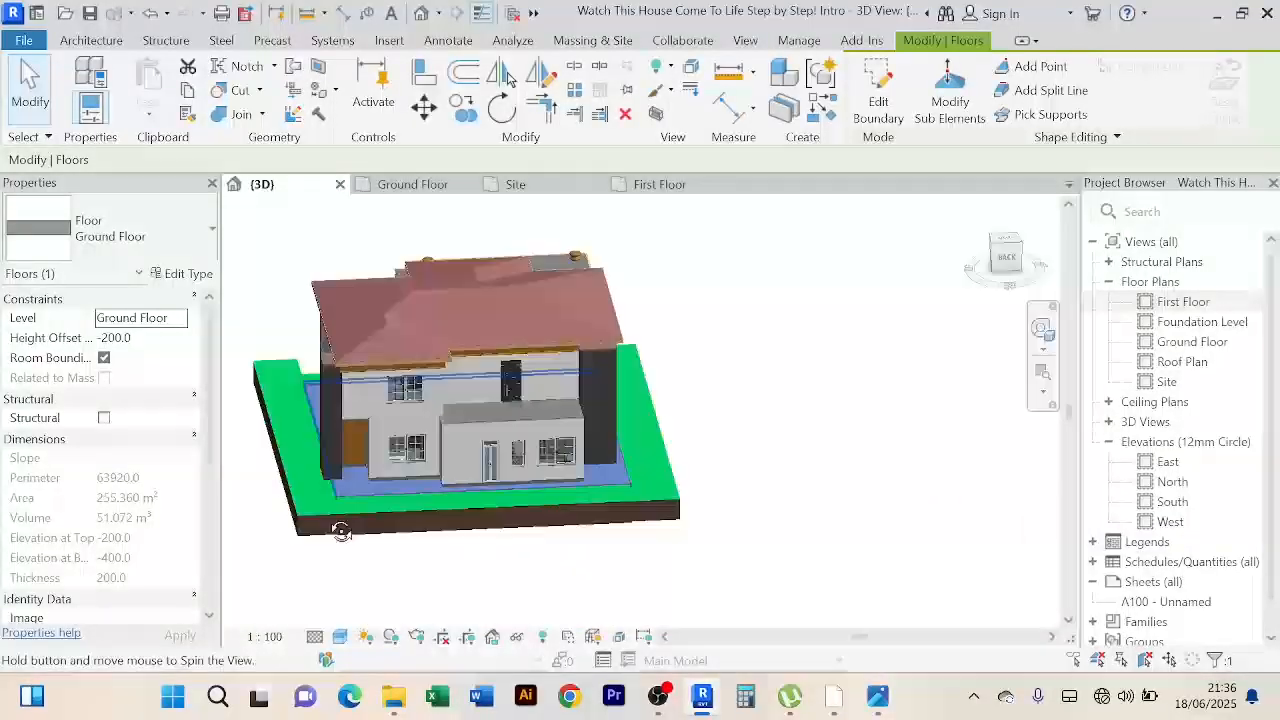
{"action": "middle_click_drag", "start_coordinate": [341, 531], "coordinate": [815, 545], "text": "shift"}
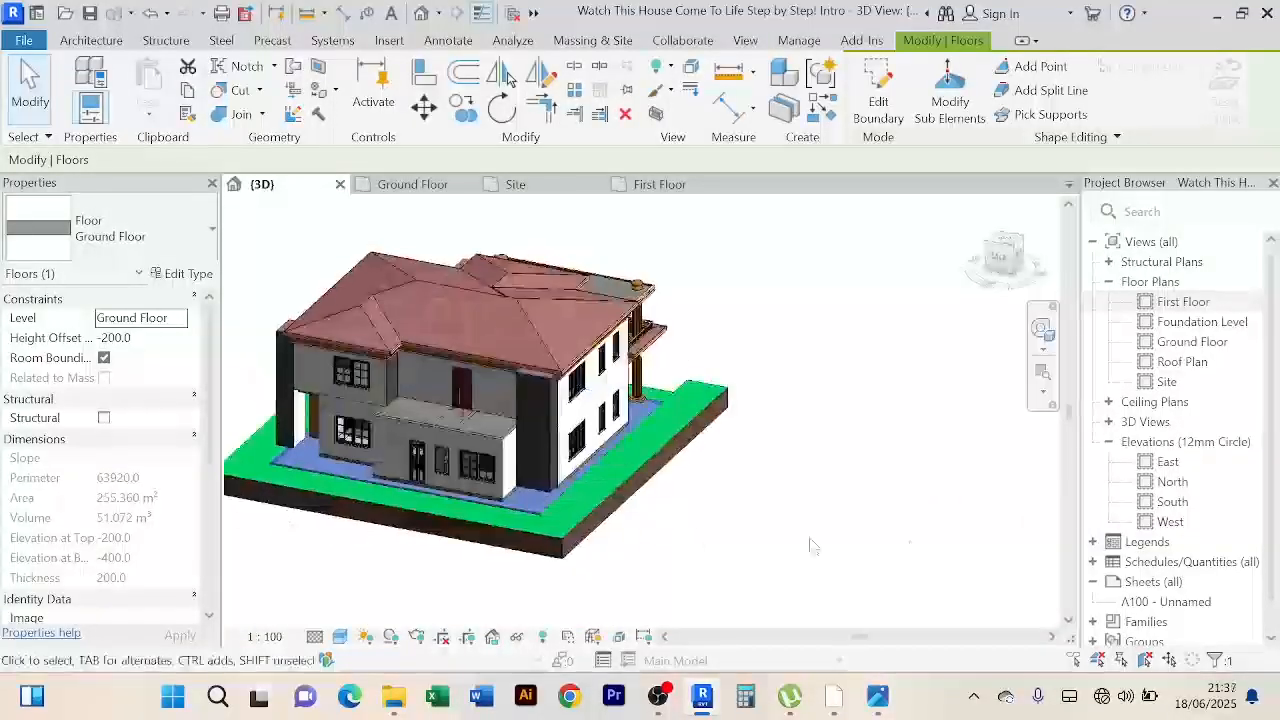
Step: Clear the floor selection and review the front of the house in 3D from near and far
{"action": "left_click", "coordinate": [815, 545]}
{"action": "scroll", "coordinate": [574, 486], "scroll_direction": "up", "scroll_amount": 5}
{"action": "middle_click_drag", "start_coordinate": [574, 486], "coordinate": [513, 551], "text": "shift"}
{"action": "scroll", "coordinate": [560, 400], "scroll_direction": "up", "scroll_amount": 5}
{"action": "scroll", "coordinate": [561, 405], "scroll_direction": "down", "scroll_amount": 5}
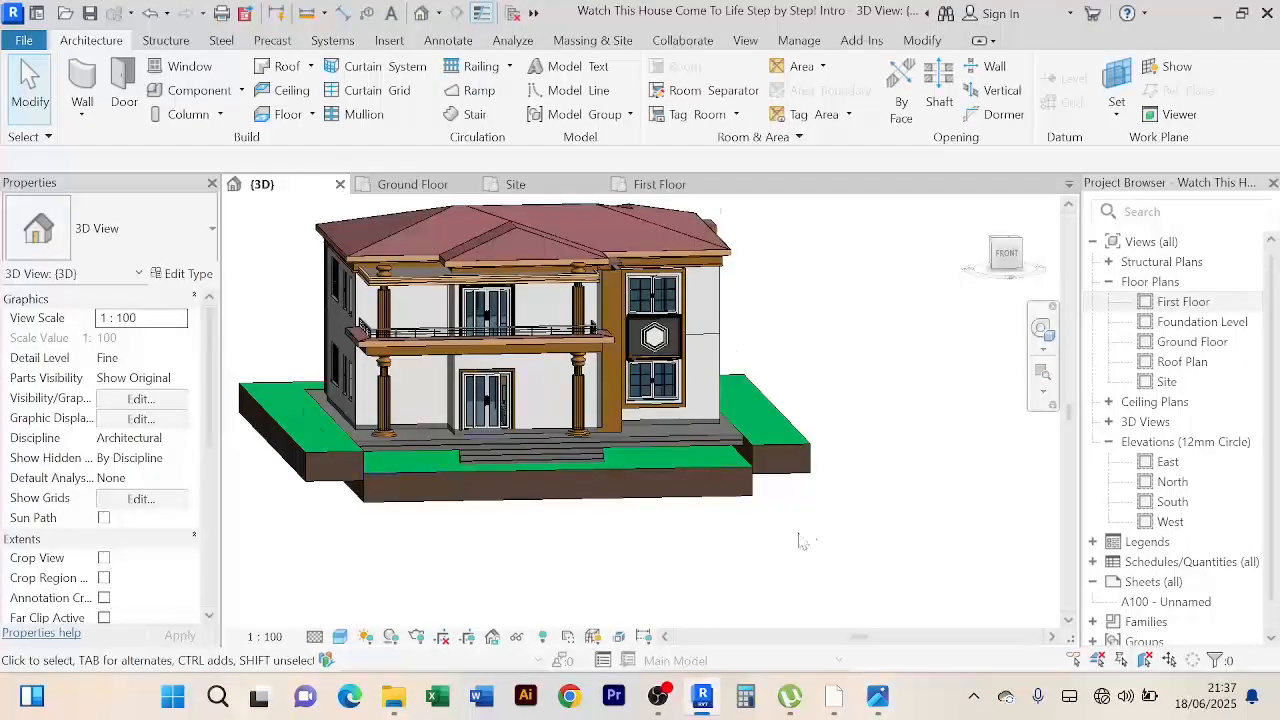
Step: Examine the ground-floor porch column beside the brown pier and how its base meets the porch slab in 3D
{"action": "mouse_move", "coordinate": [800, 537]}
{"action": "middle_mouse_down", "text": "shift"}
{"action": "mouse_move", "coordinate": [820, 567]}
{"action": "mouse_move", "coordinate": [763, 566]}
{"action": "mouse_move", "coordinate": [808, 561]}
{"action": "mouse_move", "coordinate": [806, 540]}
{"action": "middle_mouse_up", "text": "shift"}
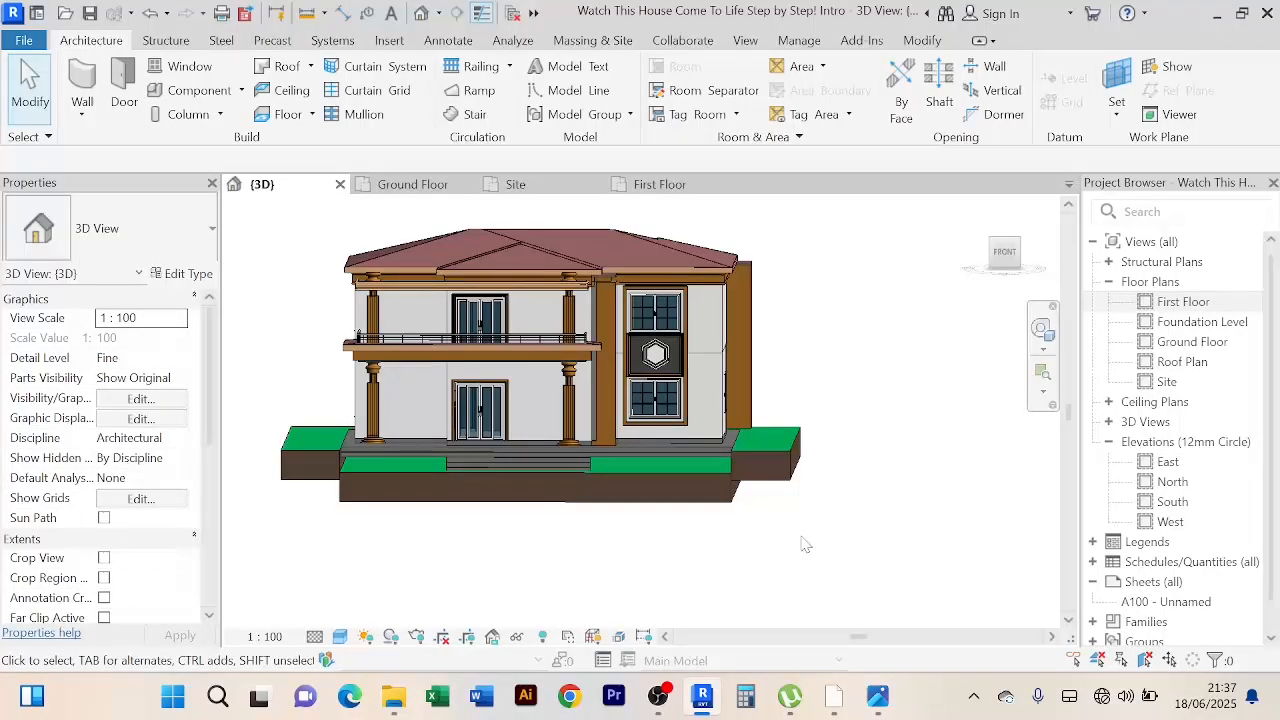
{"action": "scroll", "coordinate": [568, 443], "scroll_direction": "up", "scroll_amount": 2}
{"action": "left_click", "coordinate": [568, 443]}
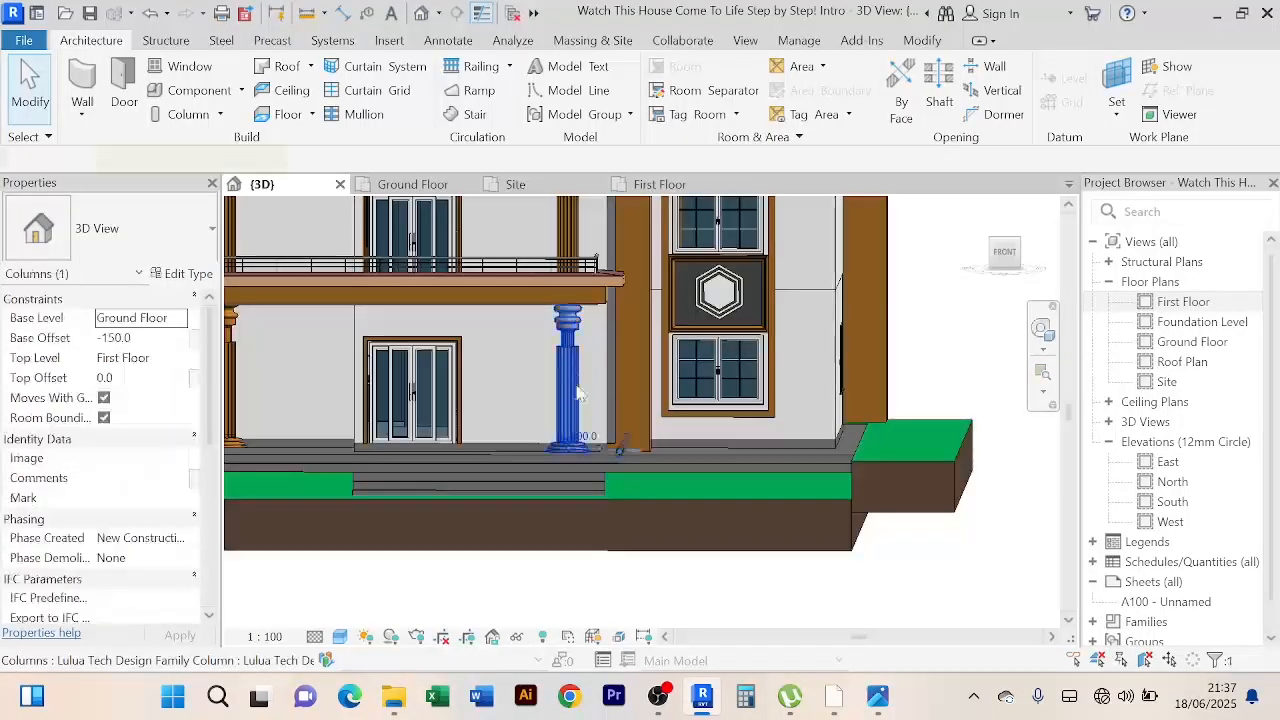
{"action": "scroll", "coordinate": [540, 368], "scroll_direction": "up", "scroll_amount": 3}
{"action": "key", "text": "Escape"}
{"action": "scroll", "coordinate": [537, 363], "scroll_direction": "down", "scroll_amount": 2}
{"action": "left_click", "coordinate": [560, 372]}
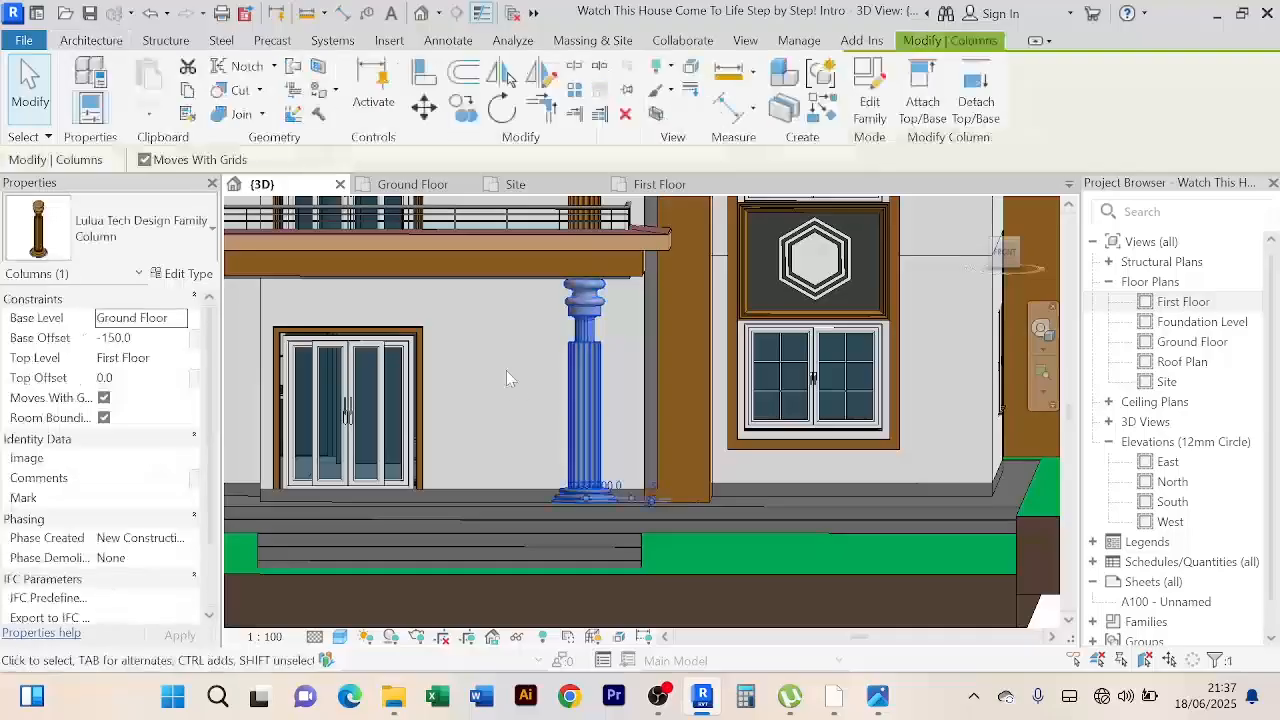
{"action": "scroll", "coordinate": [506, 370], "scroll_direction": "down", "scroll_amount": 2}
{"action": "key", "text": "Escape"}
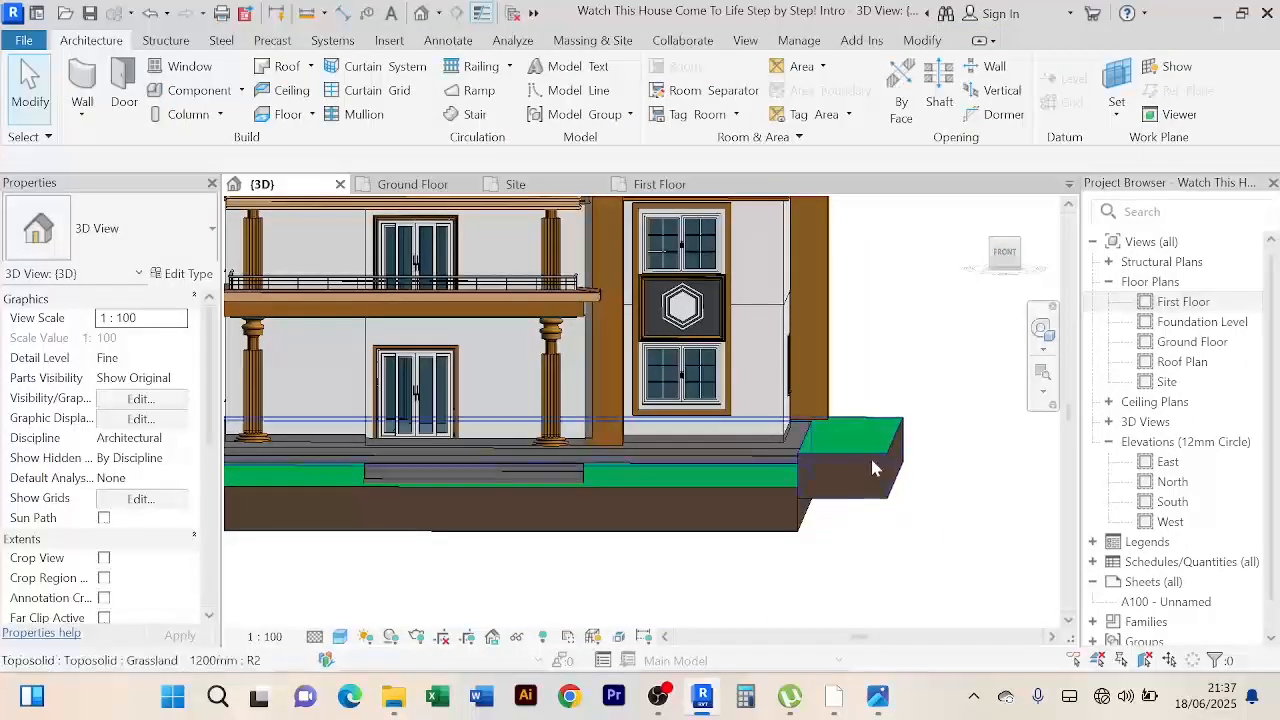
Step: Check the side grassland toposolid, clear the selection and inspect the ground and steps in front of the porch
{"action": "left_click", "coordinate": [880, 463]}
{"action": "scroll", "coordinate": [860, 572], "scroll_direction": "down", "scroll_amount": 3}
{"action": "left_click", "coordinate": [860, 574]}
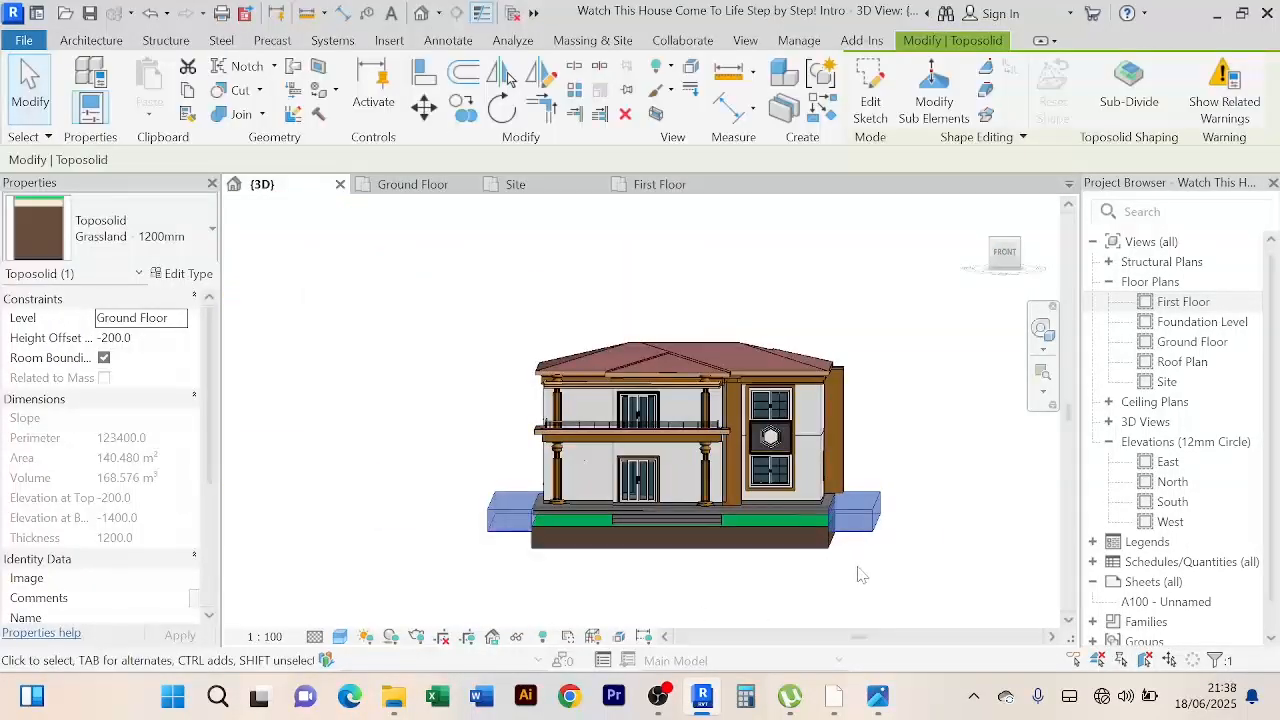
{"action": "middle_click_drag", "start_coordinate": [858, 575], "coordinate": [855, 523], "text": "shift"}
{"action": "scroll", "coordinate": [855, 523], "scroll_direction": "up", "scroll_amount": 6}
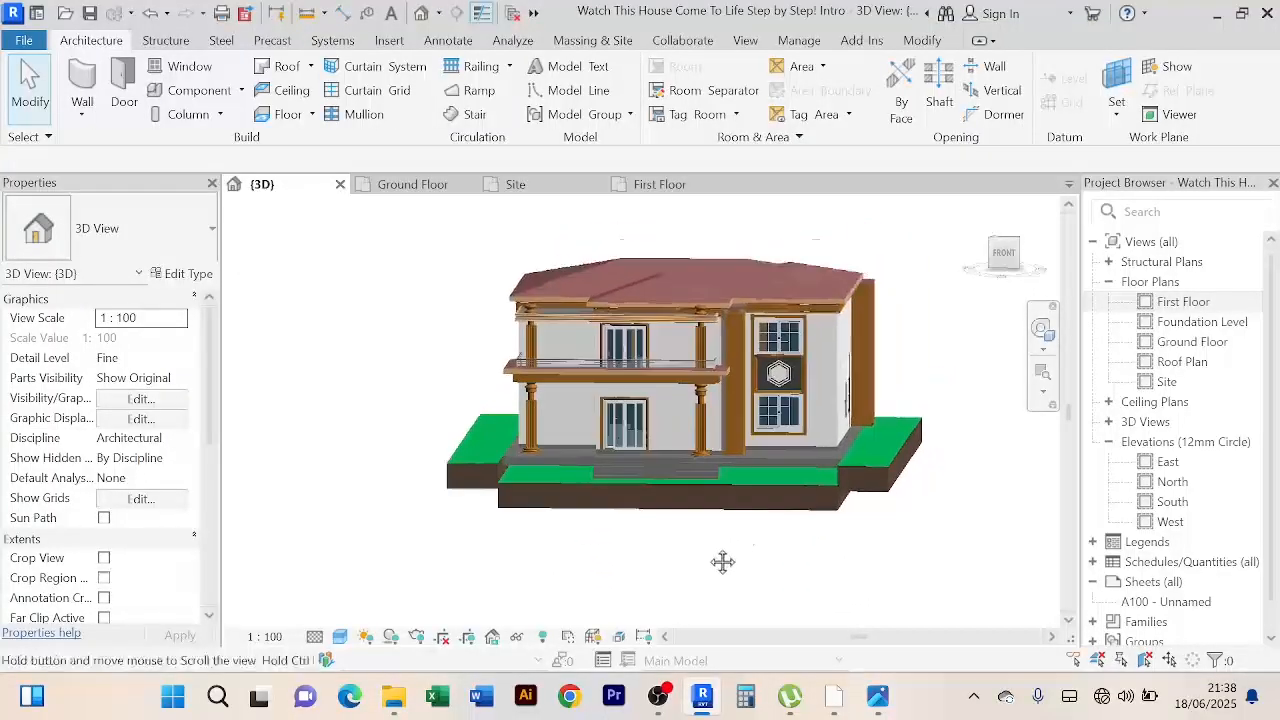
{"action": "scroll", "coordinate": [502, 507], "scroll_direction": "down", "scroll_amount": 2}
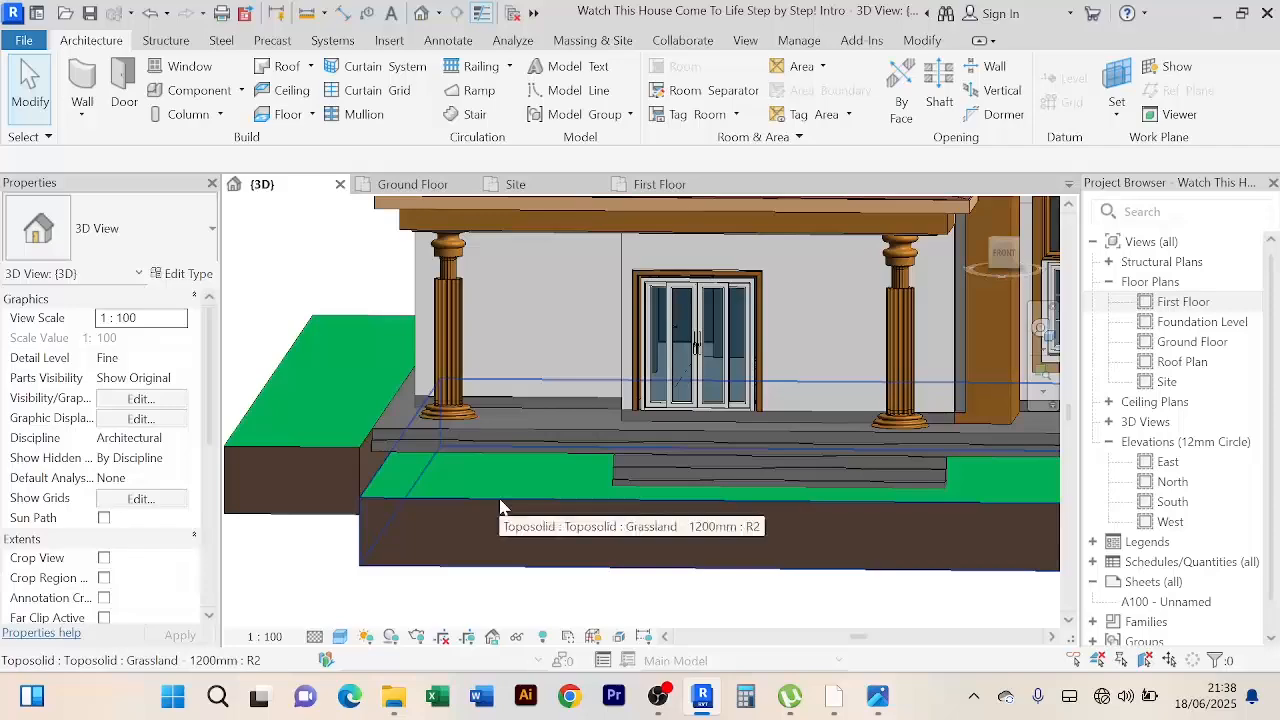
{"action": "scroll", "coordinate": [591, 563], "scroll_direction": "down", "scroll_amount": 4}
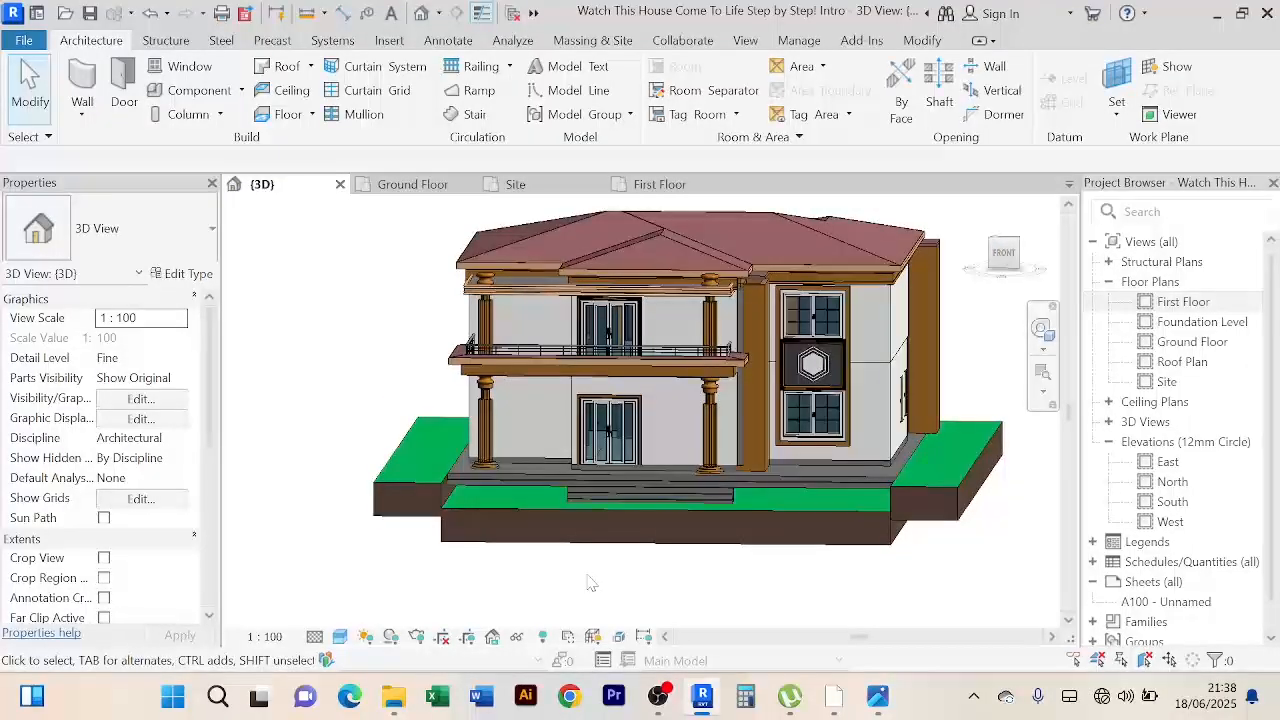
Step: Review the finished front facade in 3D, covering the porch floor, entrance steps, columns and balcony railing from several angles
{"action": "mouse_move", "coordinate": [590, 583]}
{"action": "middle_mouse_down", "text": "shift"}
{"action": "mouse_move", "coordinate": [686, 571]}
{"action": "mouse_move", "coordinate": [605, 578]}
{"action": "middle_mouse_up", "text": "shift"}
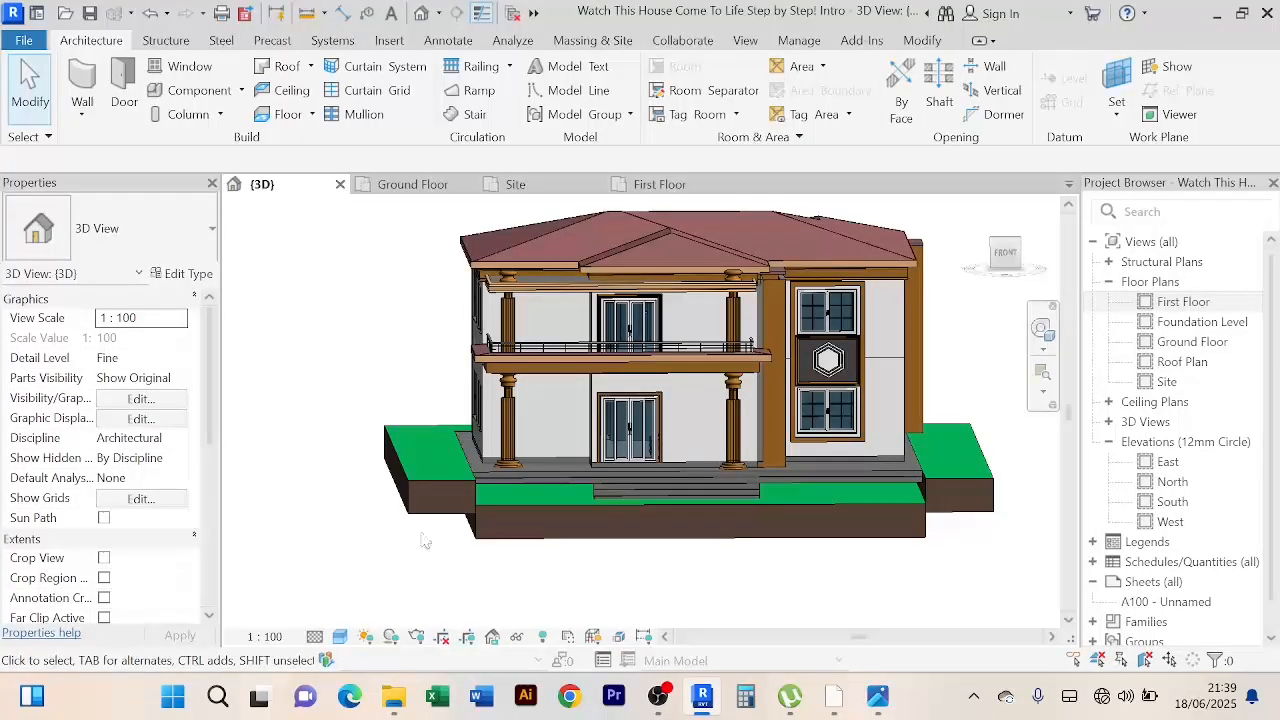
{"action": "scroll", "coordinate": [381, 383], "scroll_direction": "up", "scroll_amount": 2}
{"action": "scroll", "coordinate": [381, 383], "scroll_direction": "down", "scroll_amount": 2}
{"action": "middle_click_drag", "start_coordinate": [382, 383], "coordinate": [567, 575]}
{"action": "scroll", "coordinate": [666, 489], "scroll_direction": "up", "scroll_amount": 3}
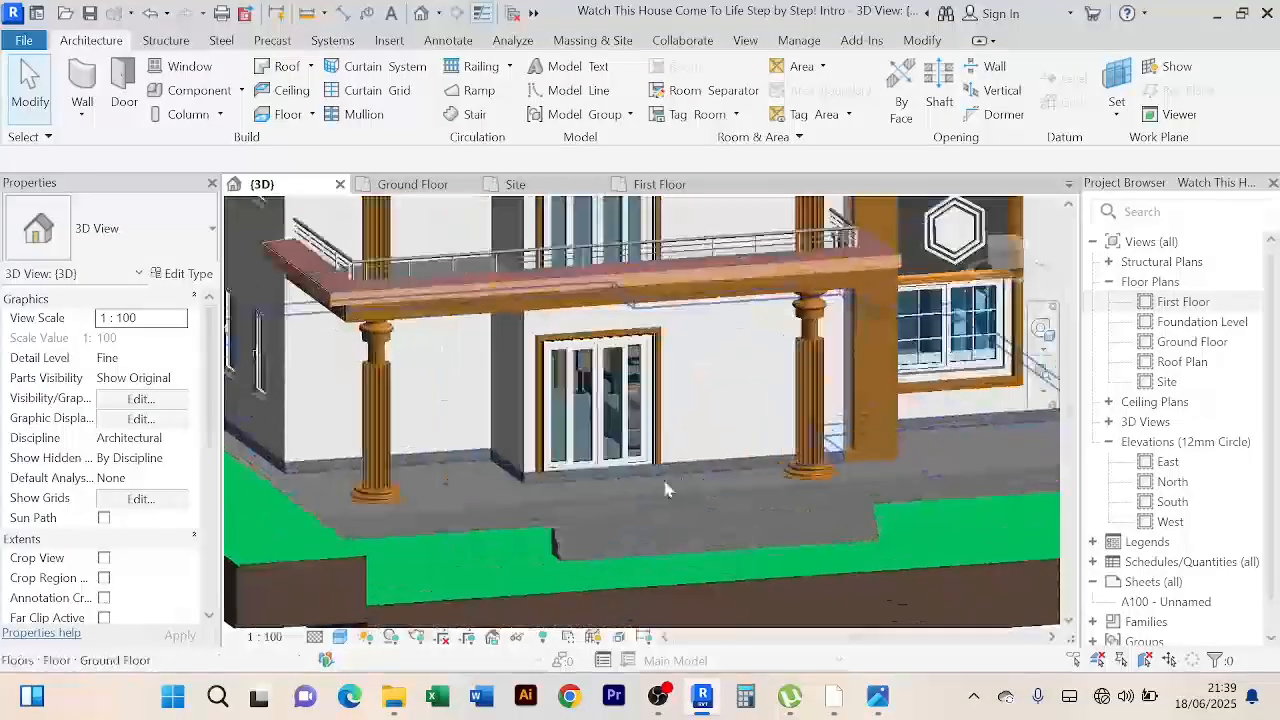
{"action": "scroll", "coordinate": [668, 490], "scroll_direction": "down", "scroll_amount": 3}
{"action": "middle_click_drag", "start_coordinate": [851, 583], "coordinate": [770, 562], "text": "shift"}
{"action": "scroll", "coordinate": [567, 375], "scroll_direction": "up", "scroll_amount": 4}
{"action": "scroll", "coordinate": [611, 426], "scroll_direction": "down", "scroll_amount": 3}
{"action": "middle_click_drag", "start_coordinate": [618, 441], "coordinate": [673, 436]}
{"action": "scroll", "coordinate": [626, 410], "scroll_direction": "up", "scroll_amount": 3}
{"action": "scroll", "coordinate": [673, 404], "scroll_direction": "down", "scroll_amount": 3}
{"action": "scroll", "coordinate": [673, 440], "scroll_direction": "up", "scroll_amount": 3}
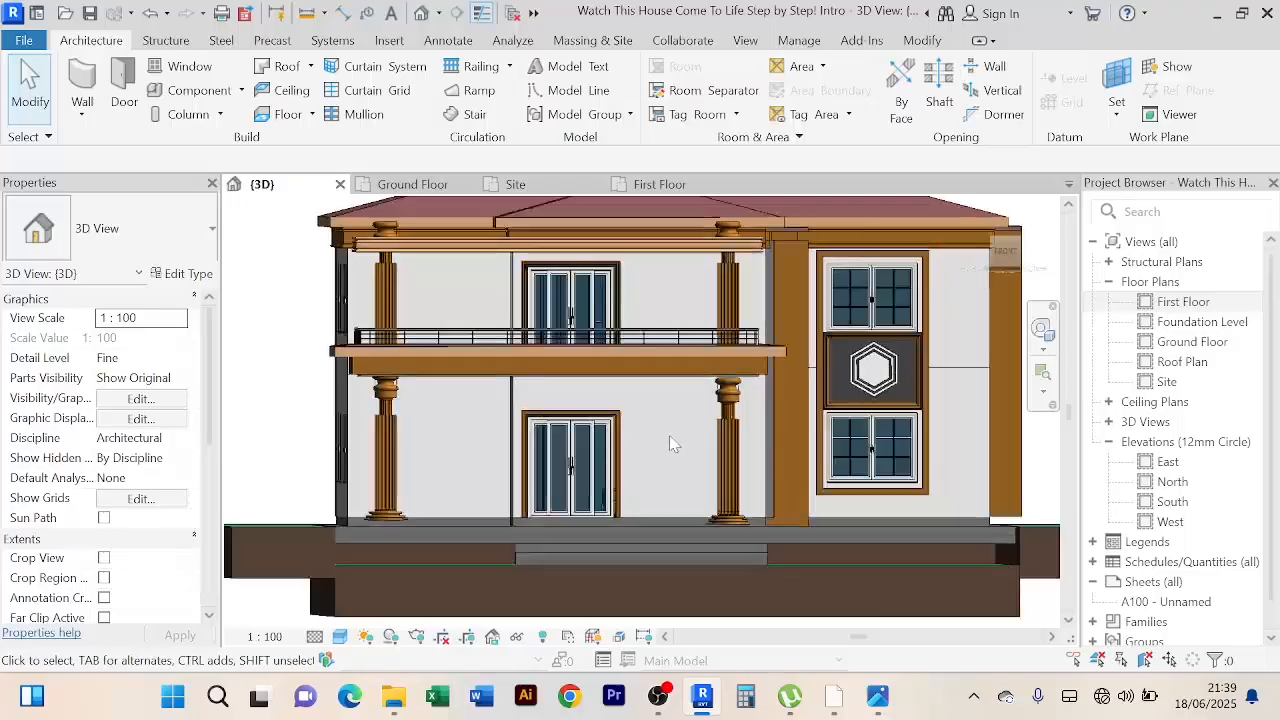